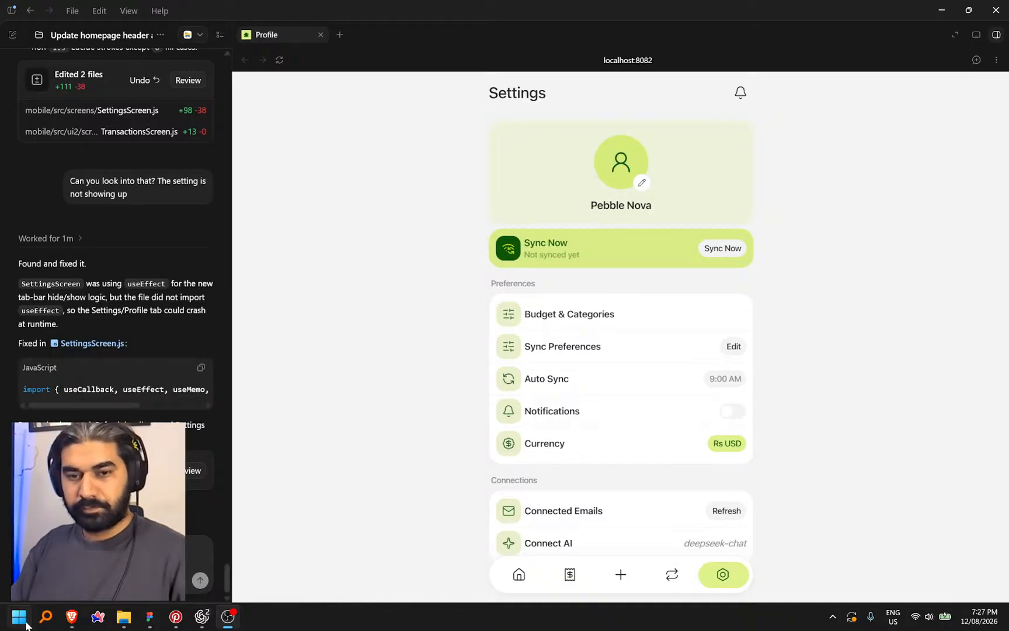
Dismiss the Start menu and scroll the localhost Settings preview to Data & Backup and Security
mouse_move(5, 602)
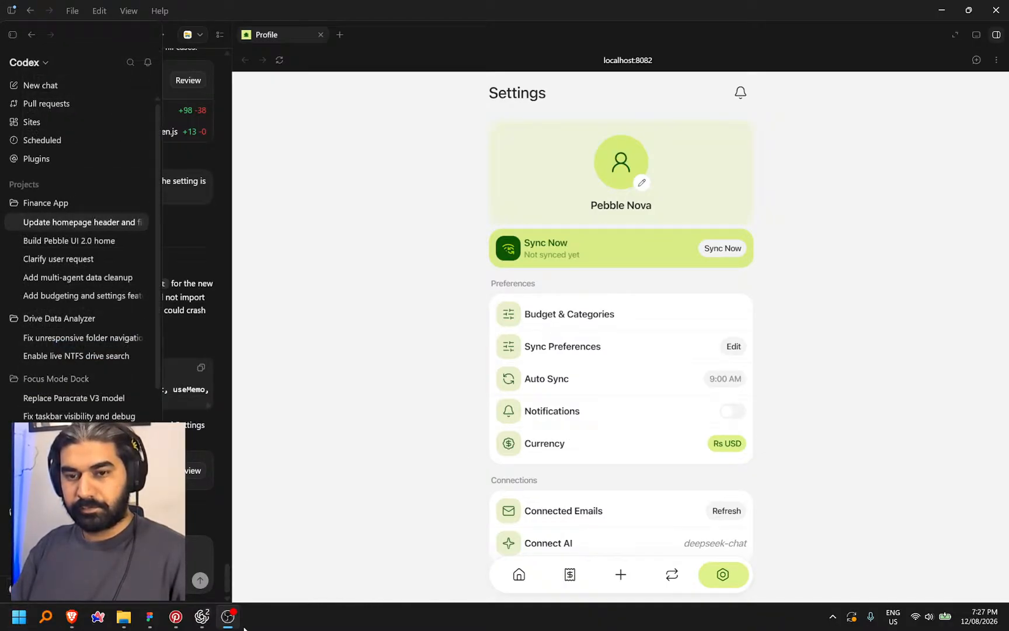
click(19, 617)
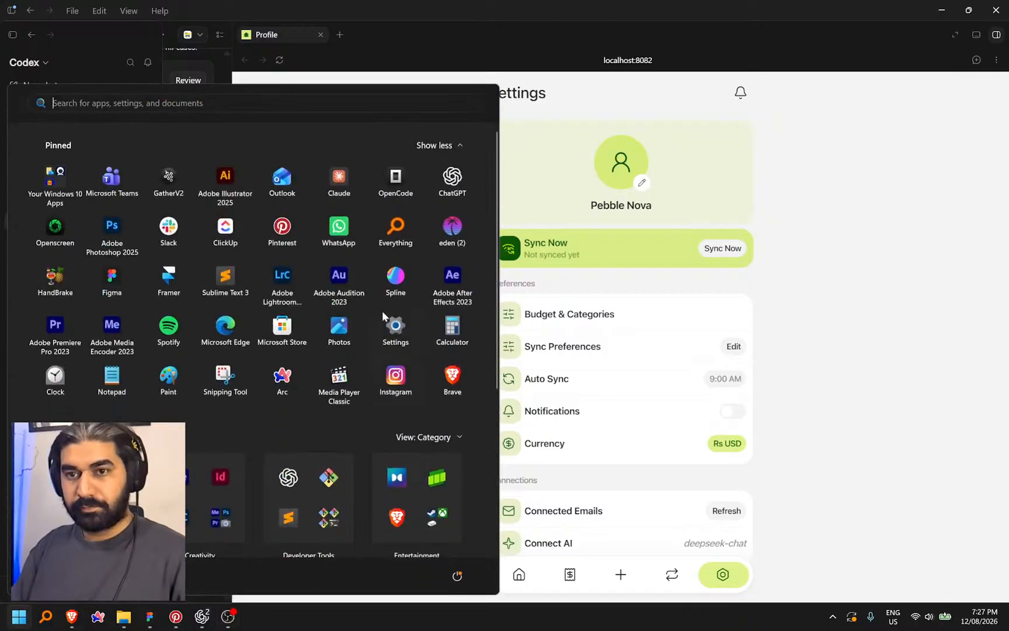
click(501, 94)
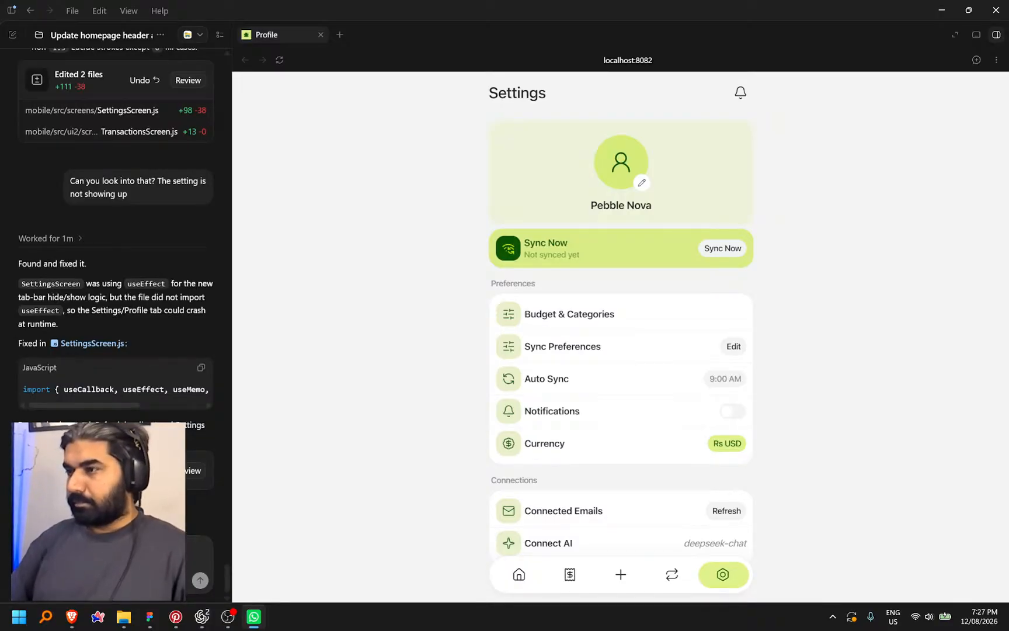
scroll(616, 327, down, 3)
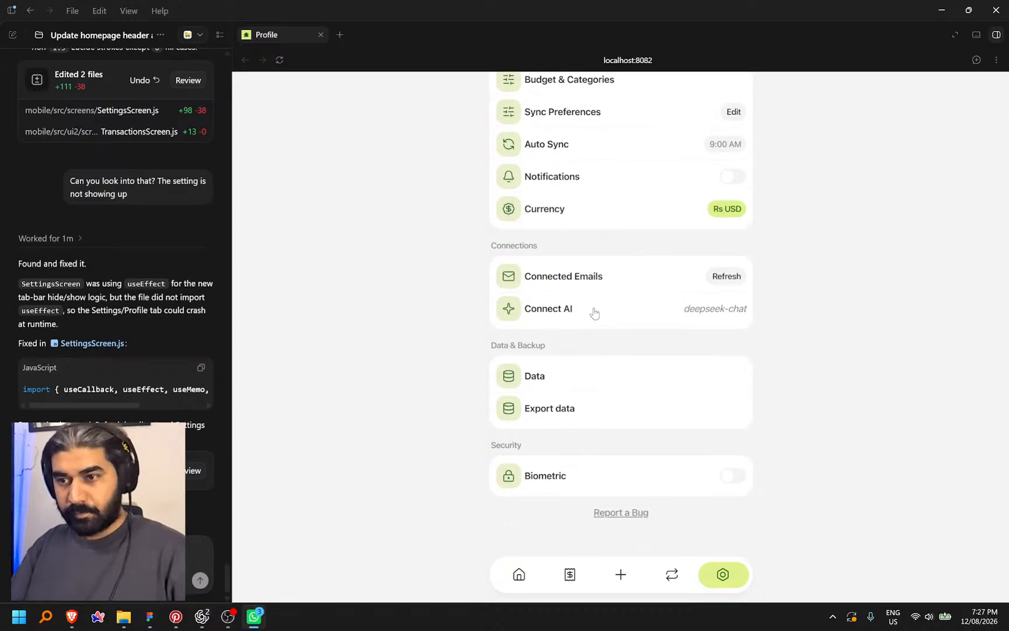
Inspect the Settings frame in Figma's Design mode, then select the 'repeat' search text in Lucide
click(150, 616)
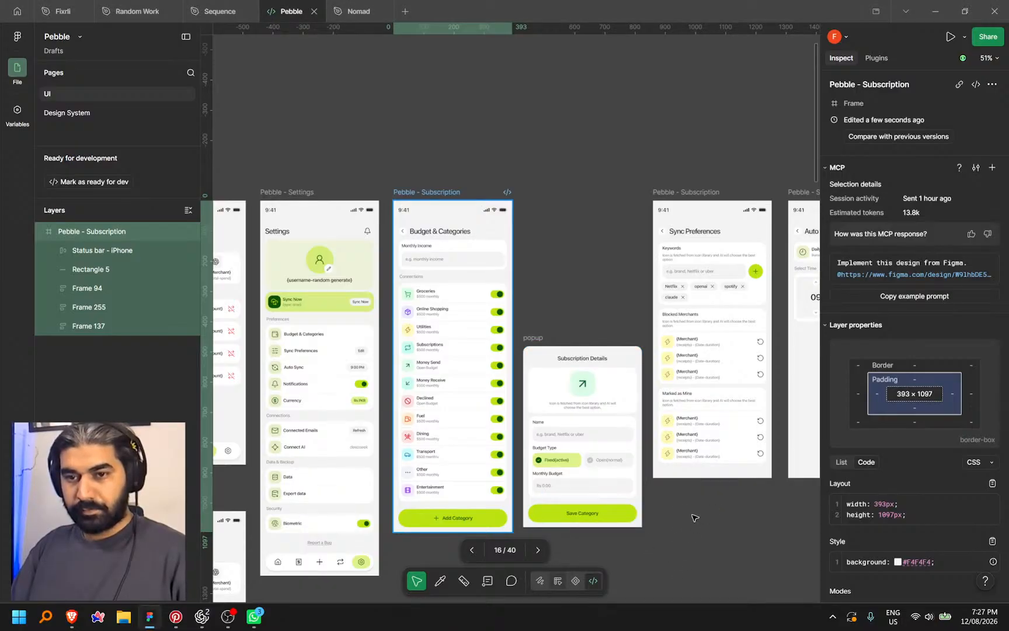
key(shift+d)
drag(684, 510, 754, 469)
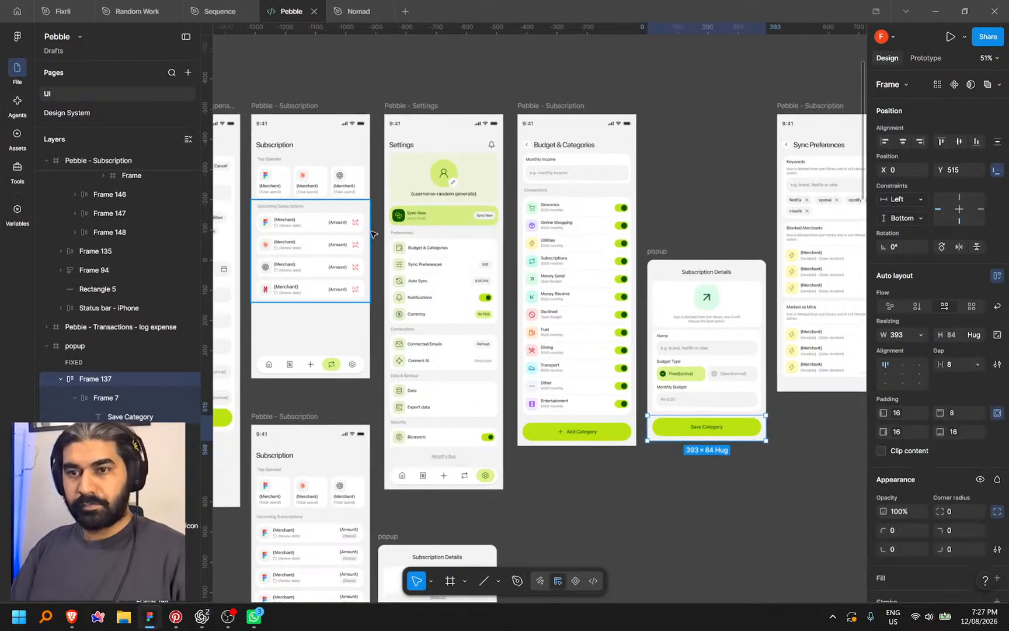
scroll(386, 267, up, 6)
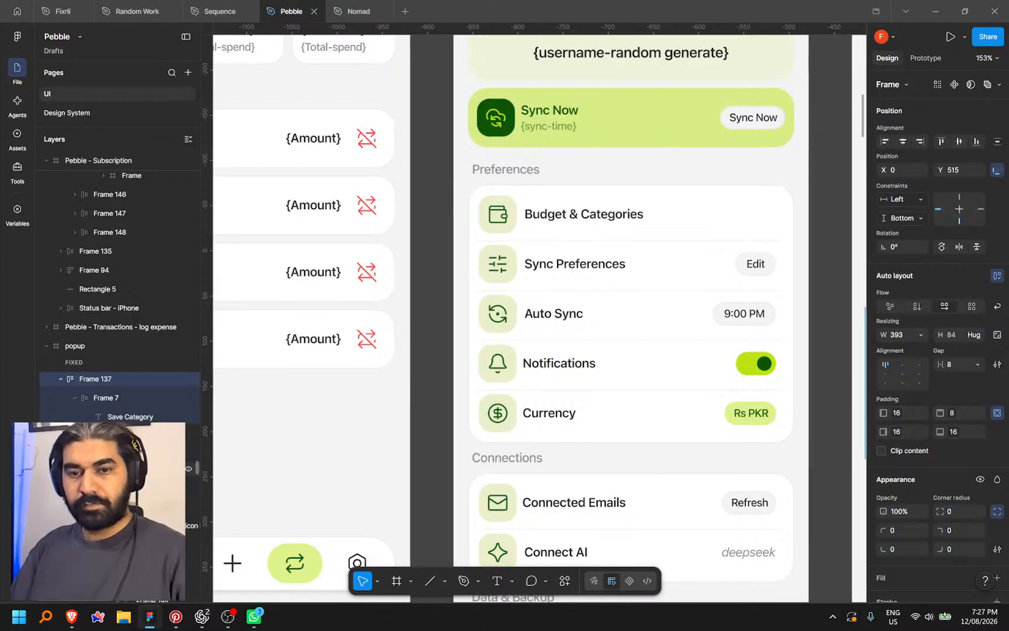
click(72, 616)
double_click(338, 140)
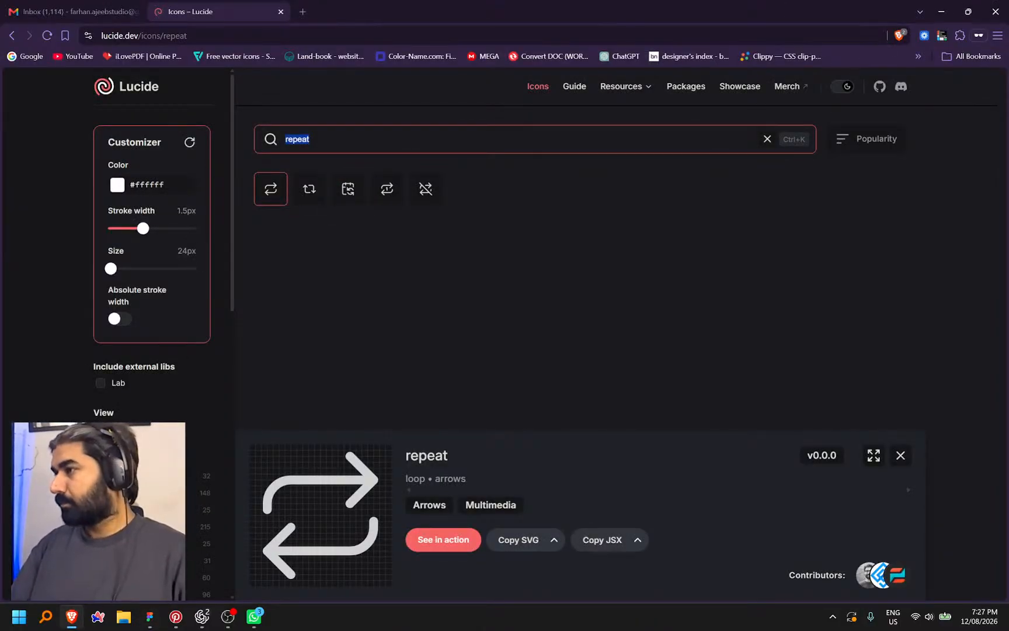
Close the WhatsApp window and reveal the hidden system-tray icons
key(alt+Tab)
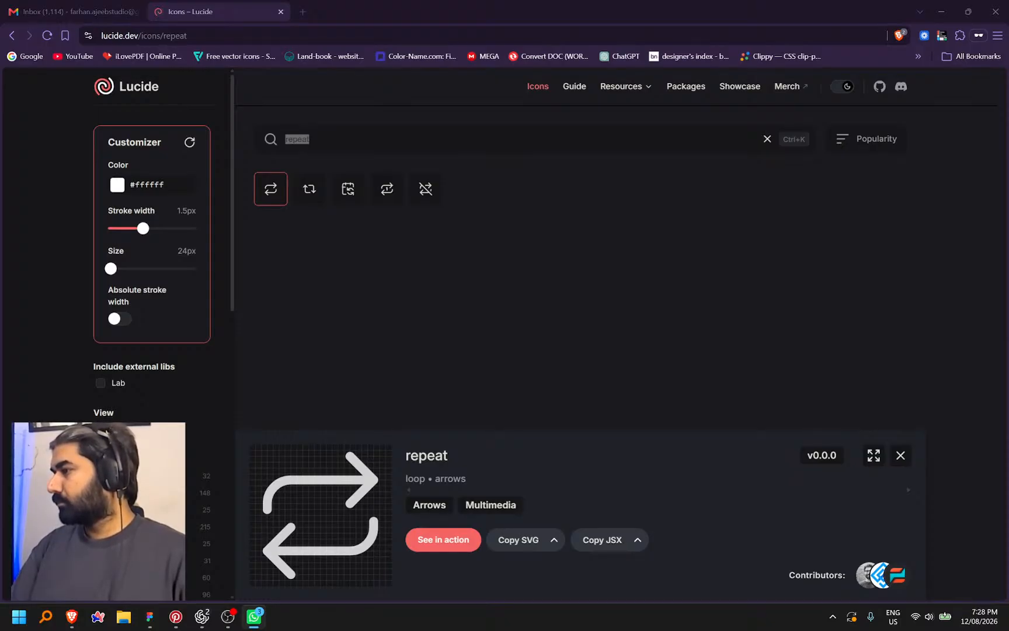
key(alt+F4)
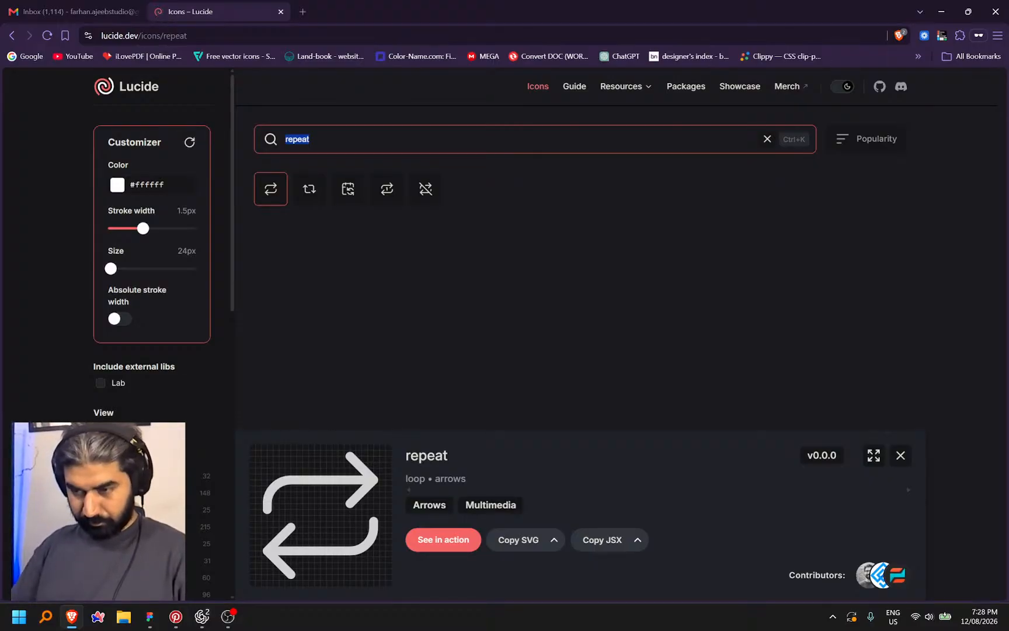
click(833, 617)
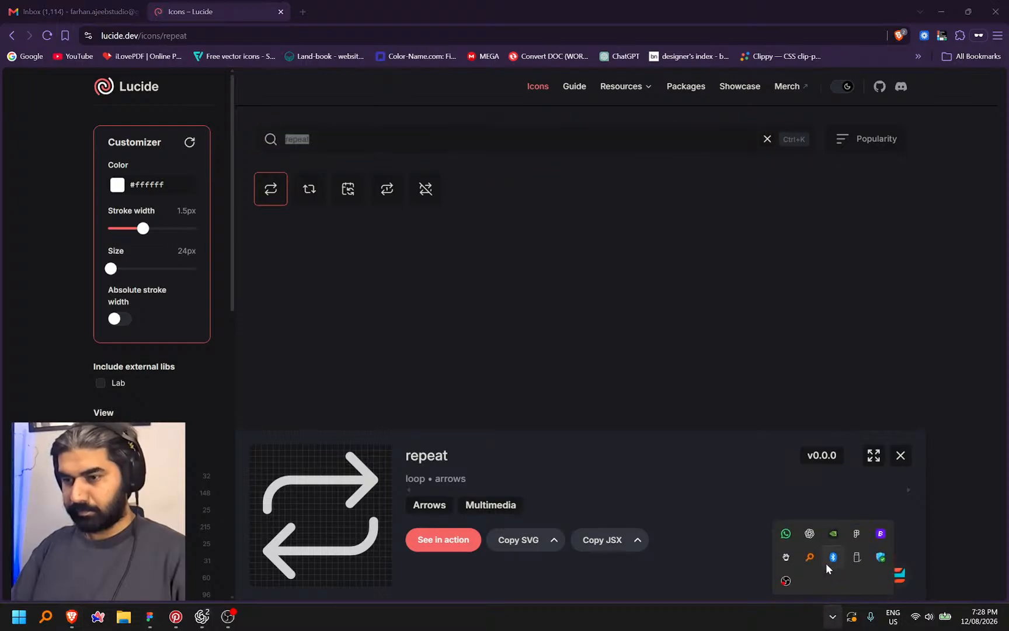
Quit WhatsApp from its tray icon menu and close the hidden-icons flyout
right_click(786, 534)
click(809, 536)
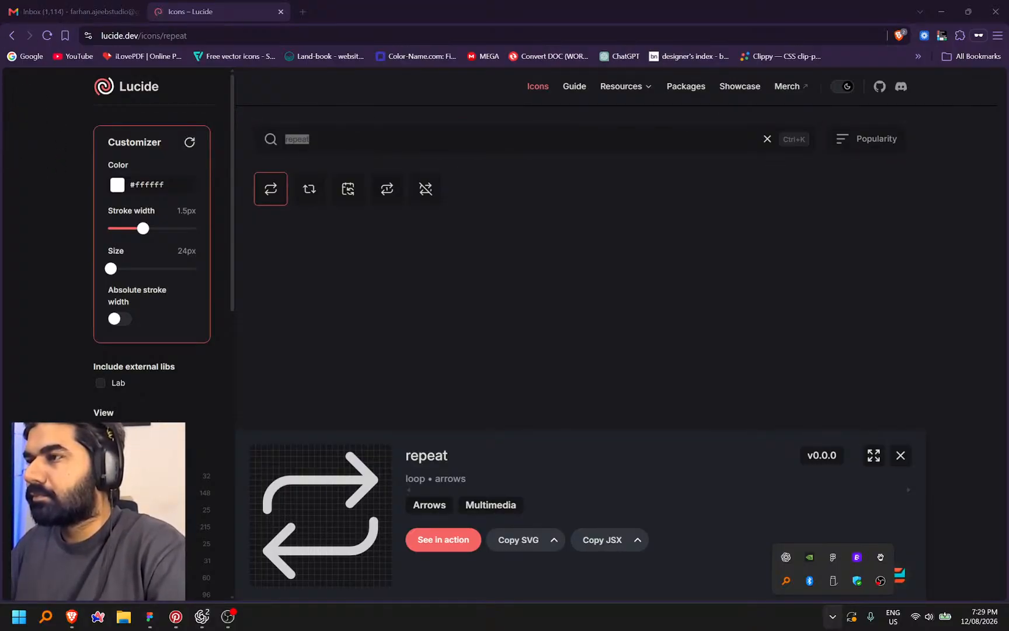
click(880, 581)
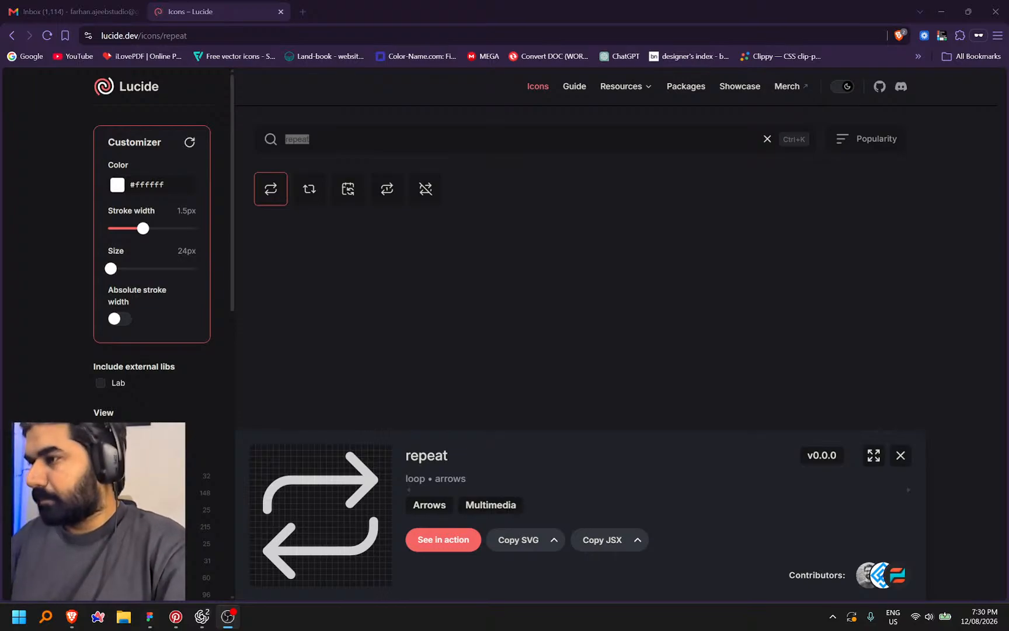
Replace the Lucide search with 'wallet', open the wallet icon, and return to Codex
click(317, 142)
key(ctrl+a)
text(wallet)
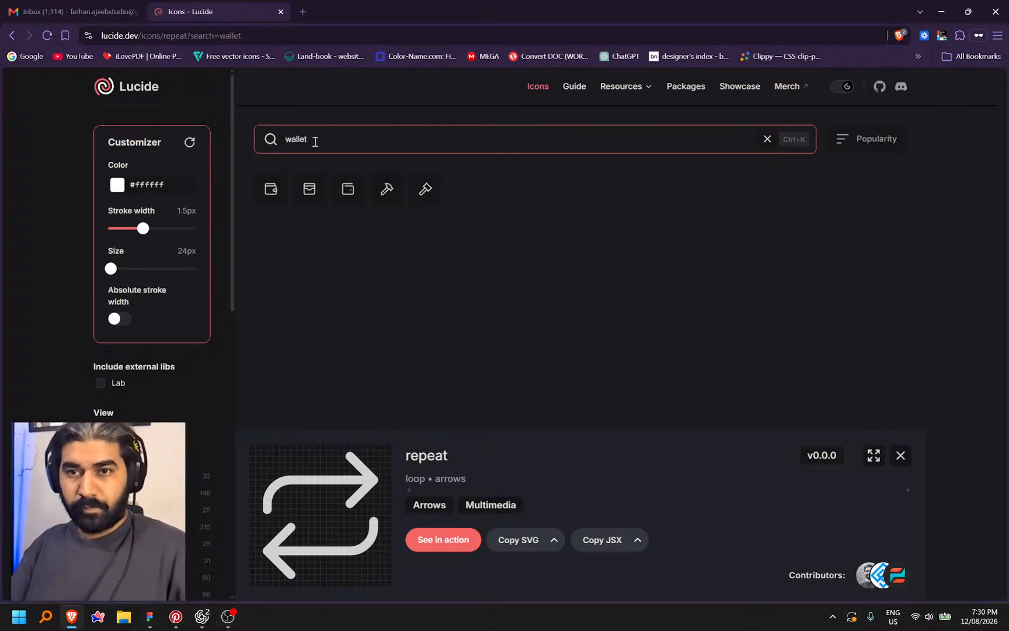
click(271, 188)
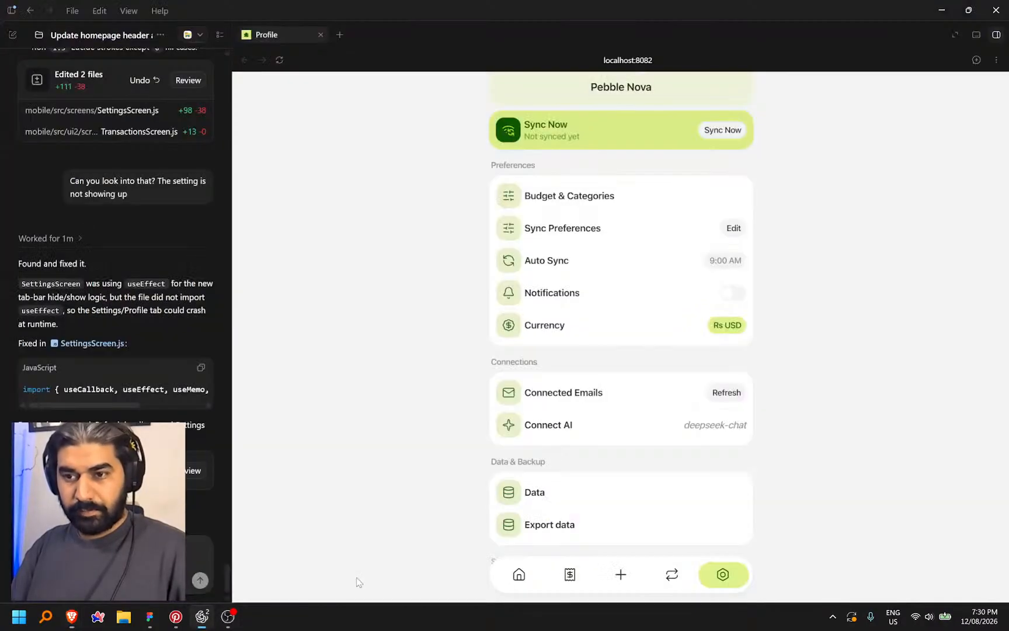
click(245, 561)
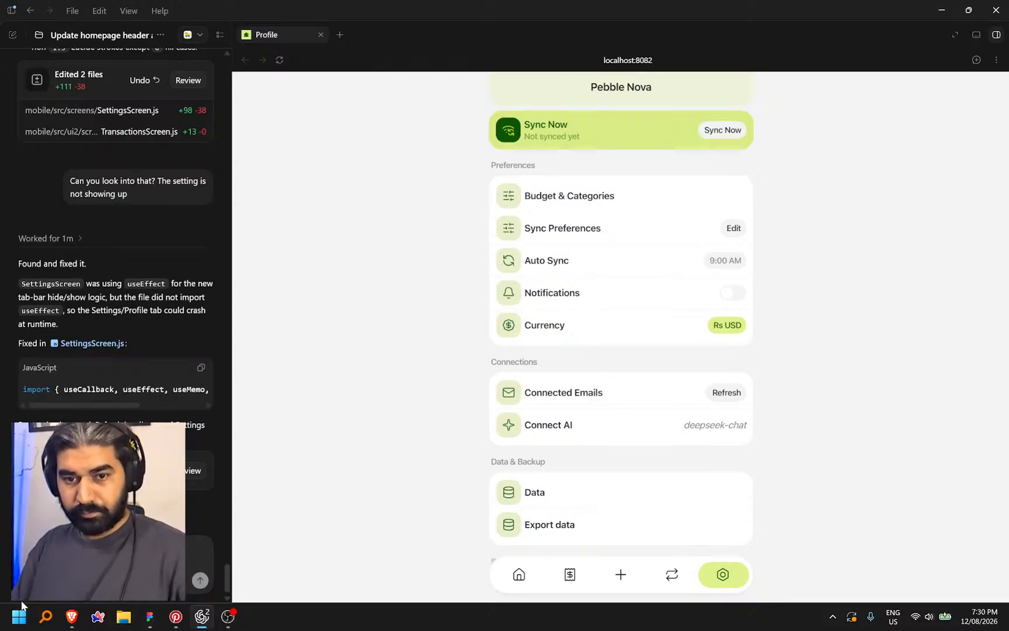
Dictate a follow-up message to the Codex assistant, then go to the Lucide wallet page
key(ctrl+space)
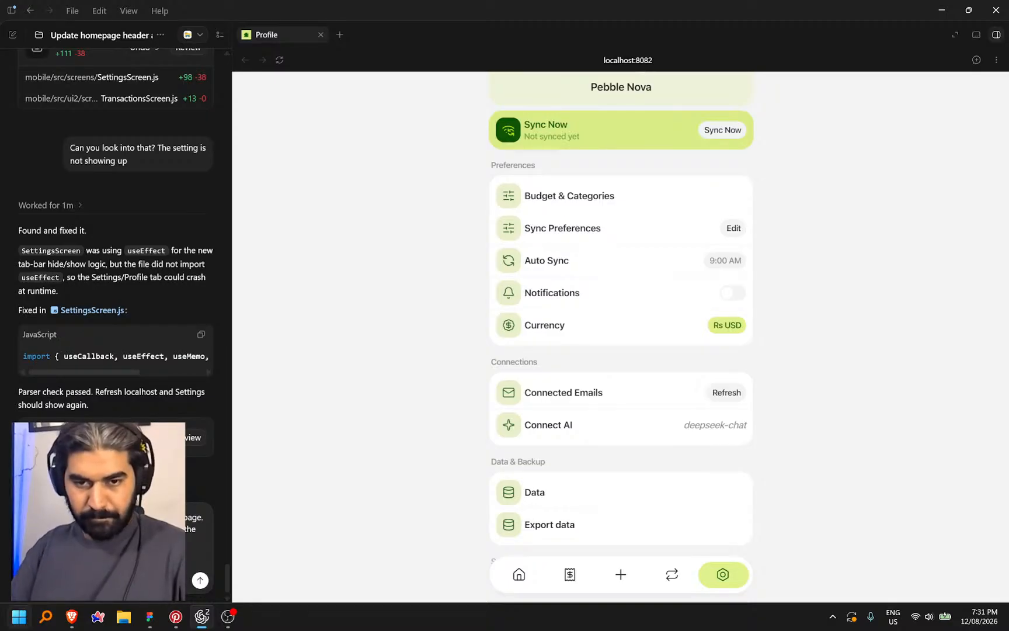
key(ctrl+space)
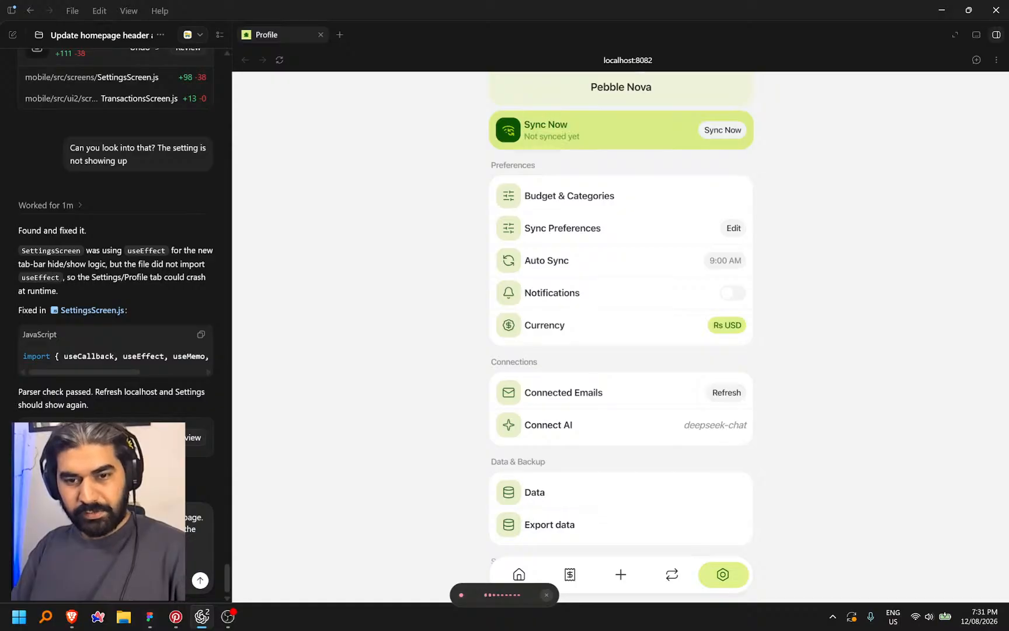
key(ctrl+space)
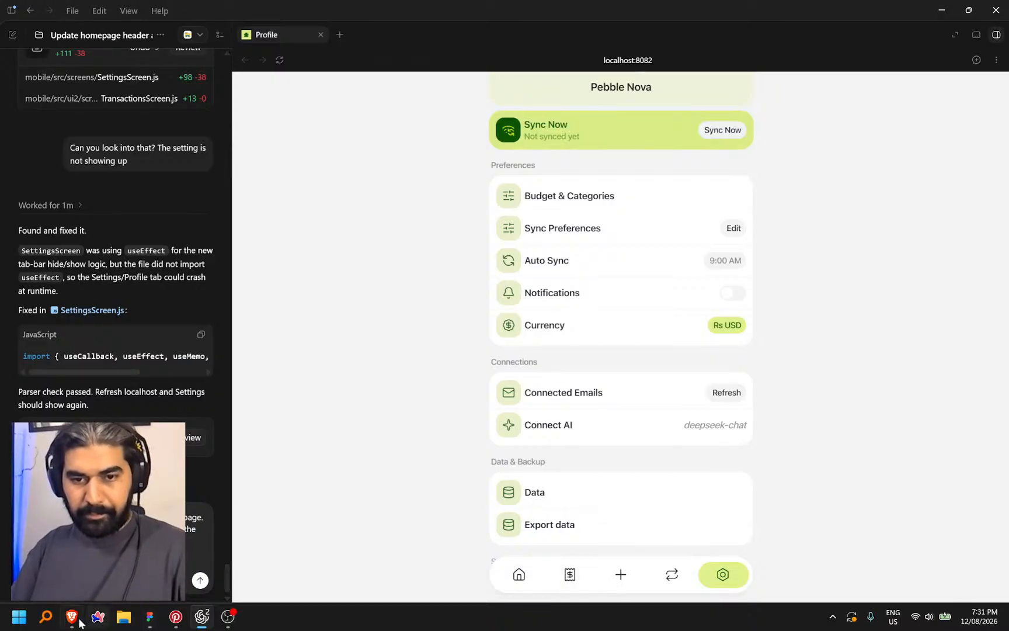
click(72, 618)
Copy the wallet icon's name and compare the Codex Settings preview with the Figma design
click(456, 456)
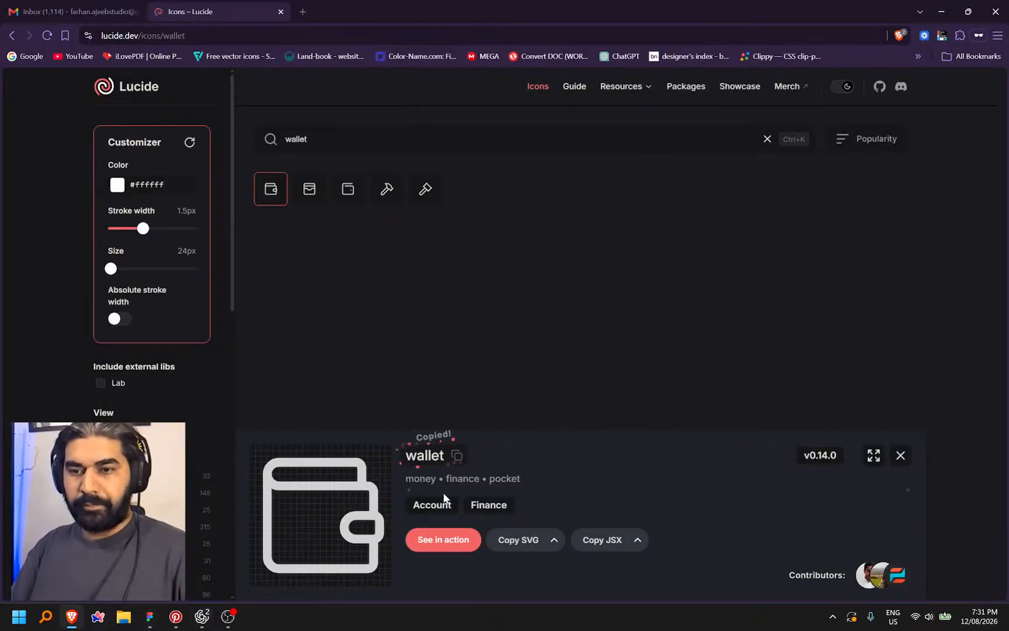
key(alt+Tab)
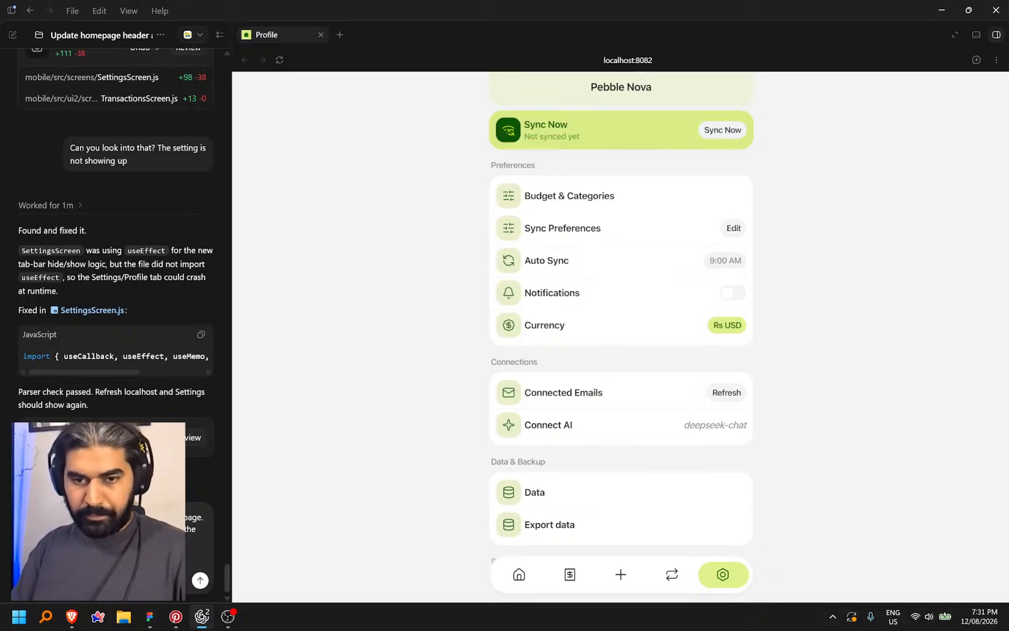
click(148, 618)
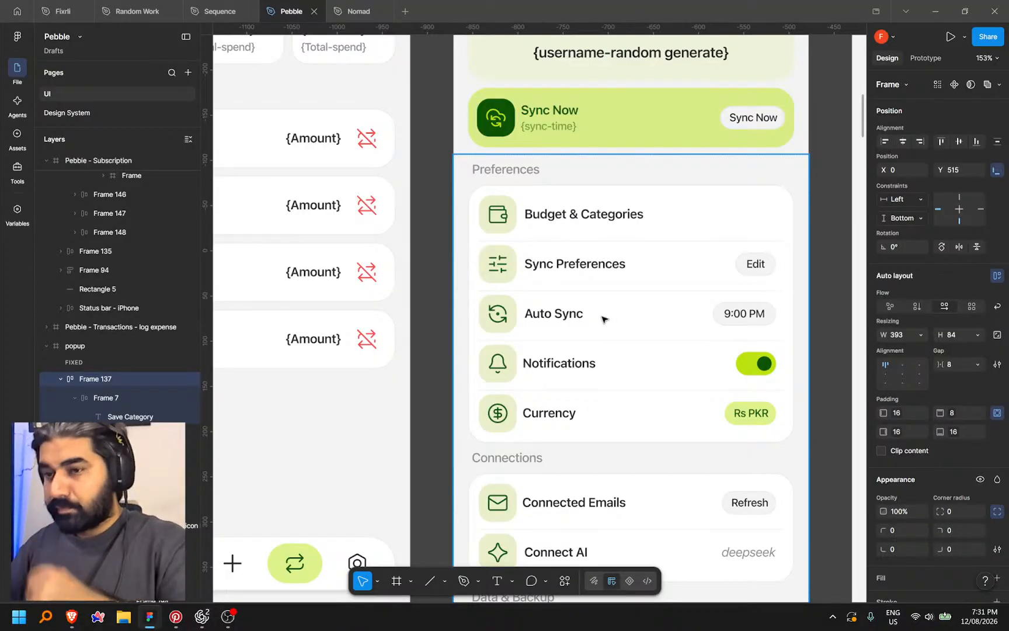
scroll(507, 244, down, 1)
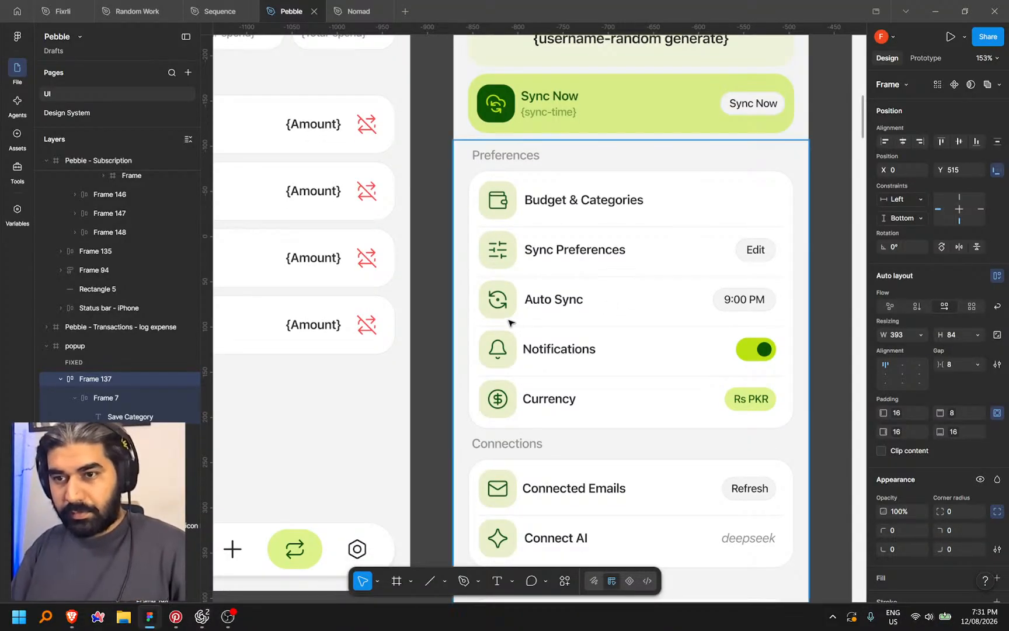
key(alt+Tab)
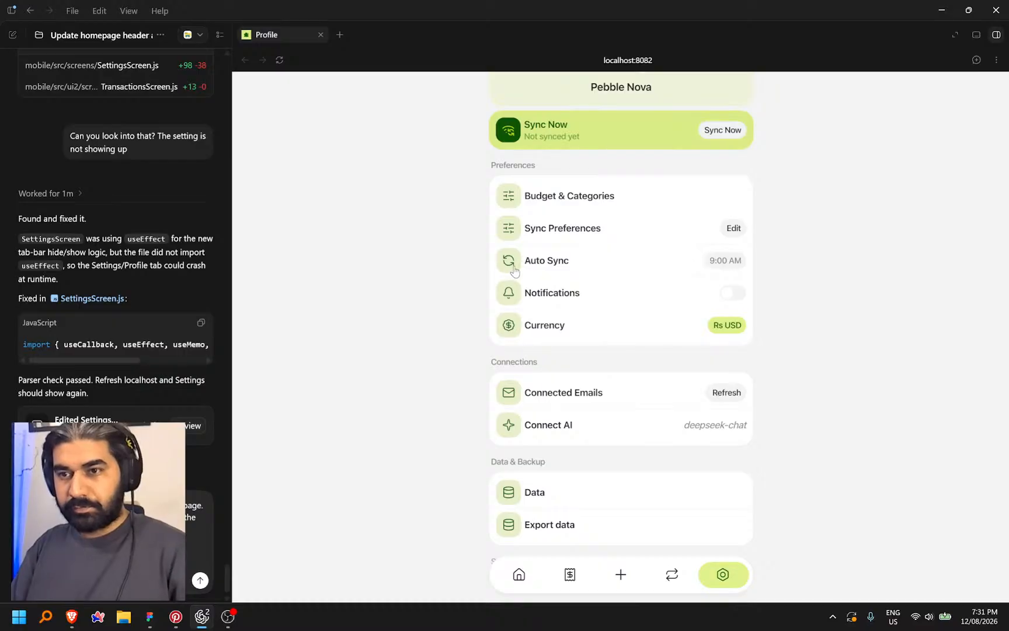
Search Lucide for 'reloa', open the refresh-ccw-dot icon, and return to Codex
click(72, 616)
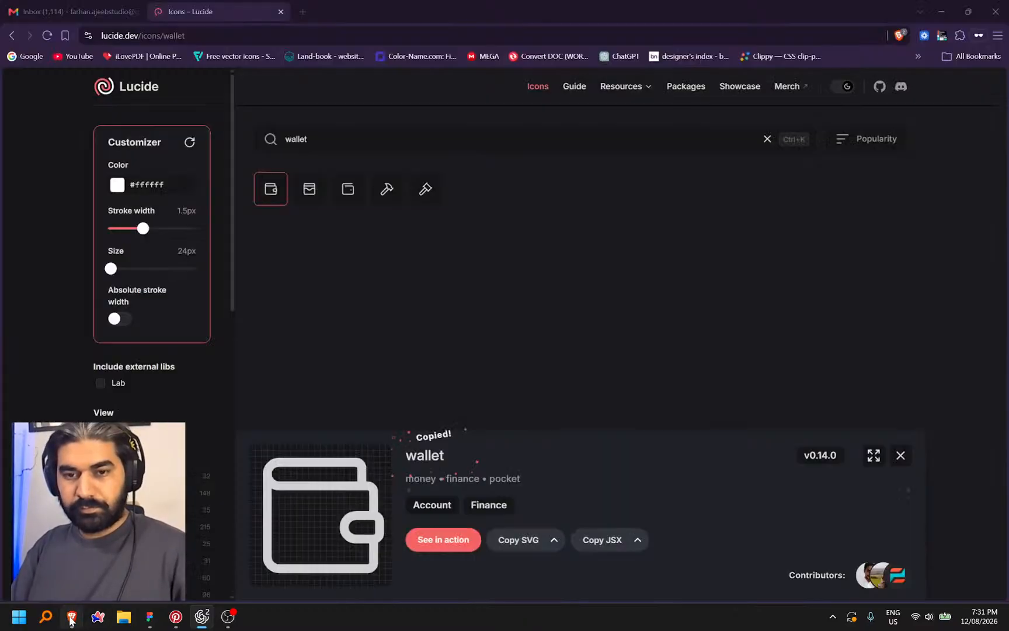
double_click(325, 140)
text(reloa)
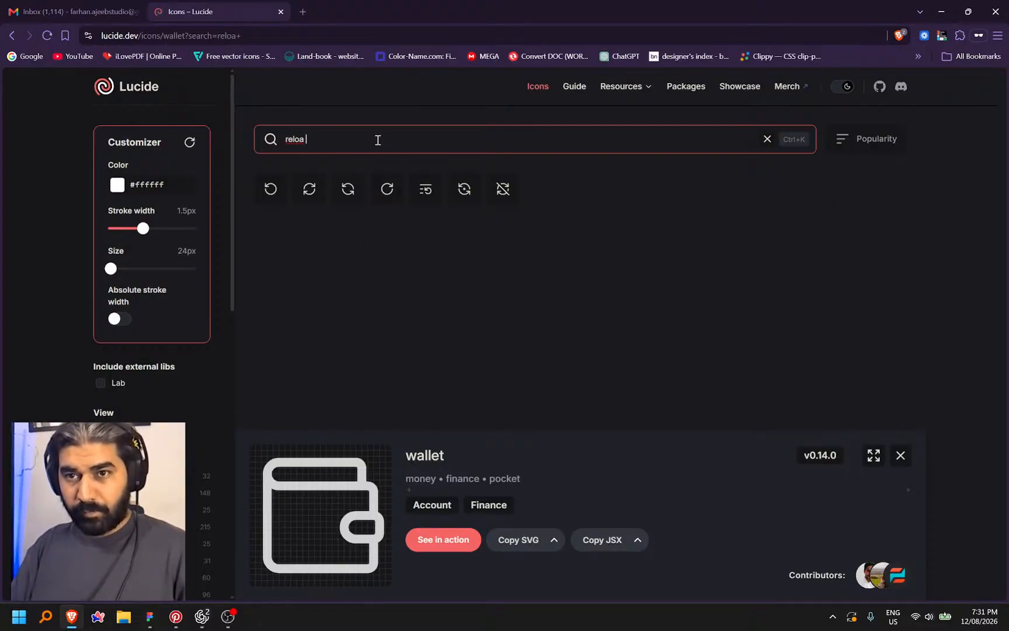
click(464, 189)
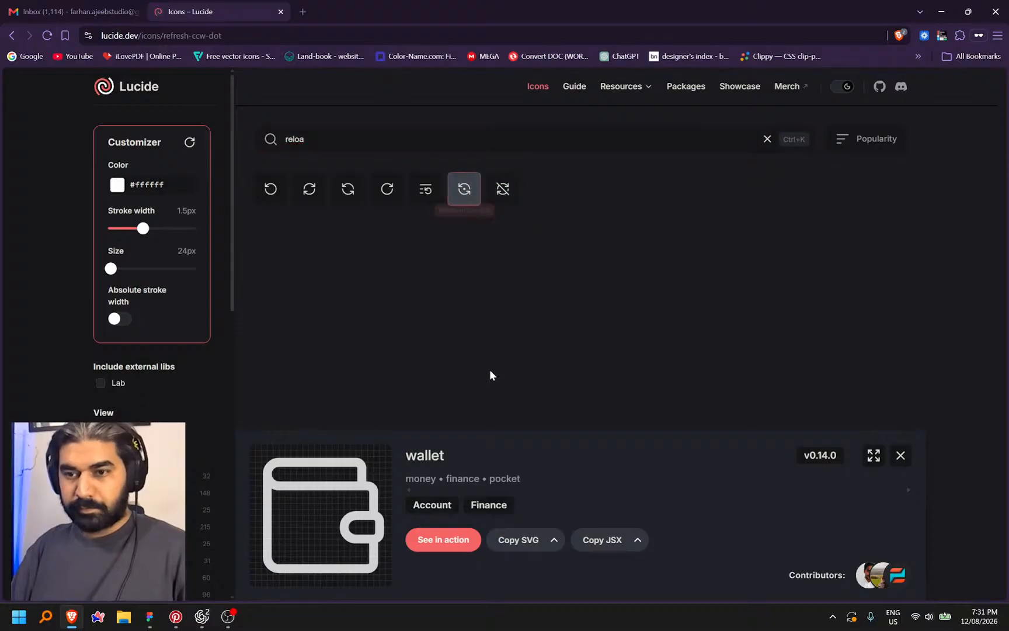
key(alt+Tab)
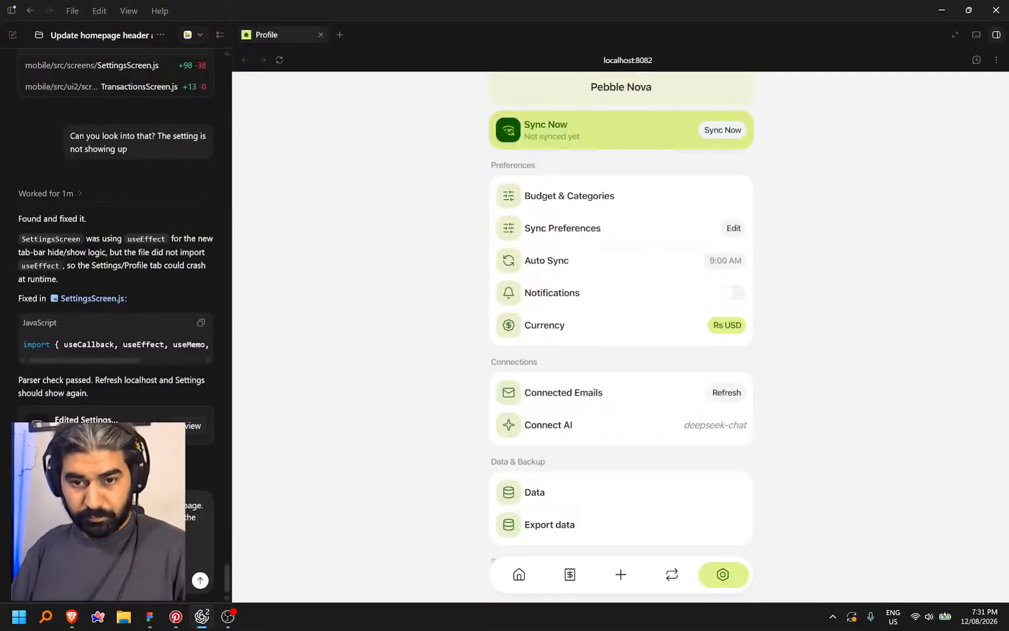
Dictate another line into the Codex message and start a new line with Shift+Enter
key(ctrl+space)
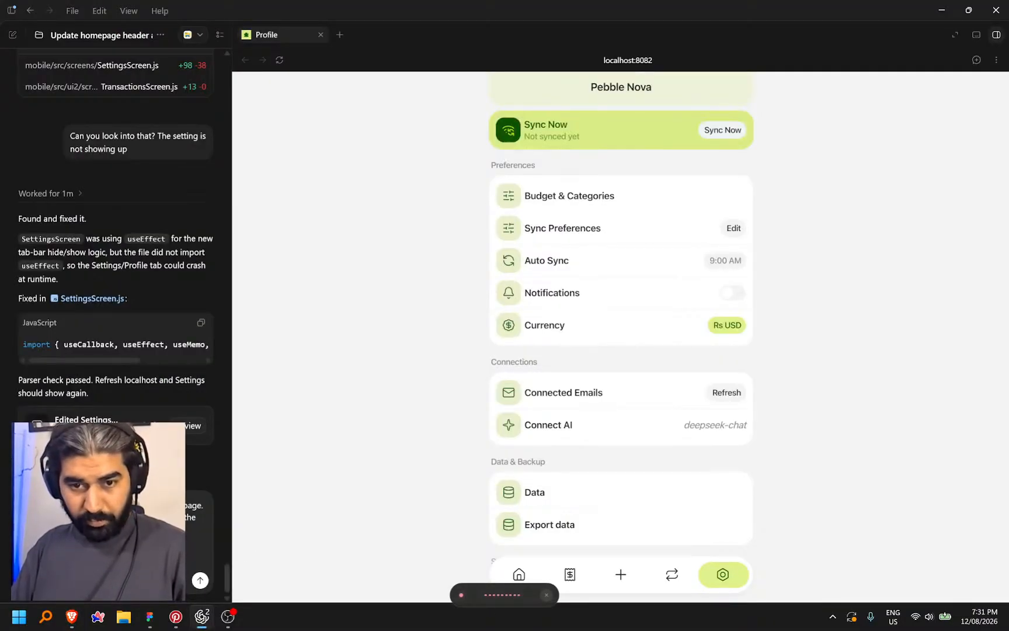
key(ctrl+space)
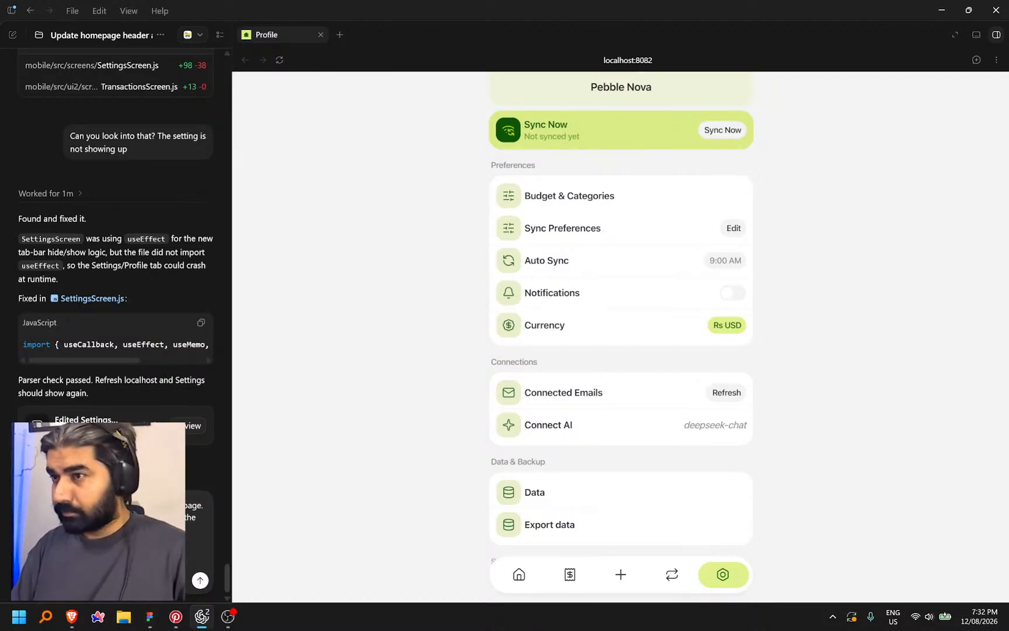
key(shift+Return)
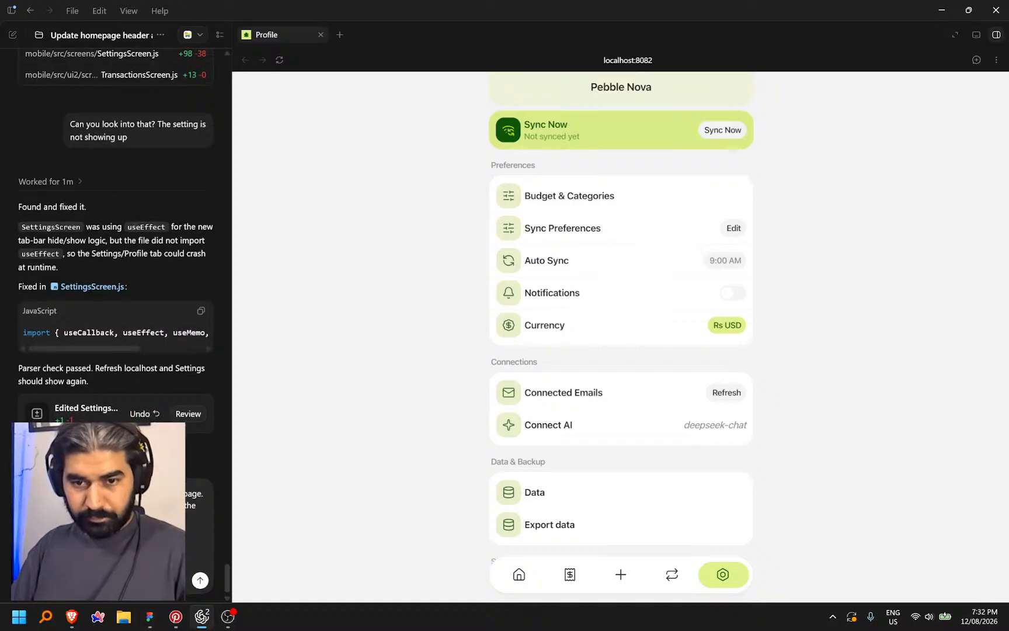
key(alt+Tab)
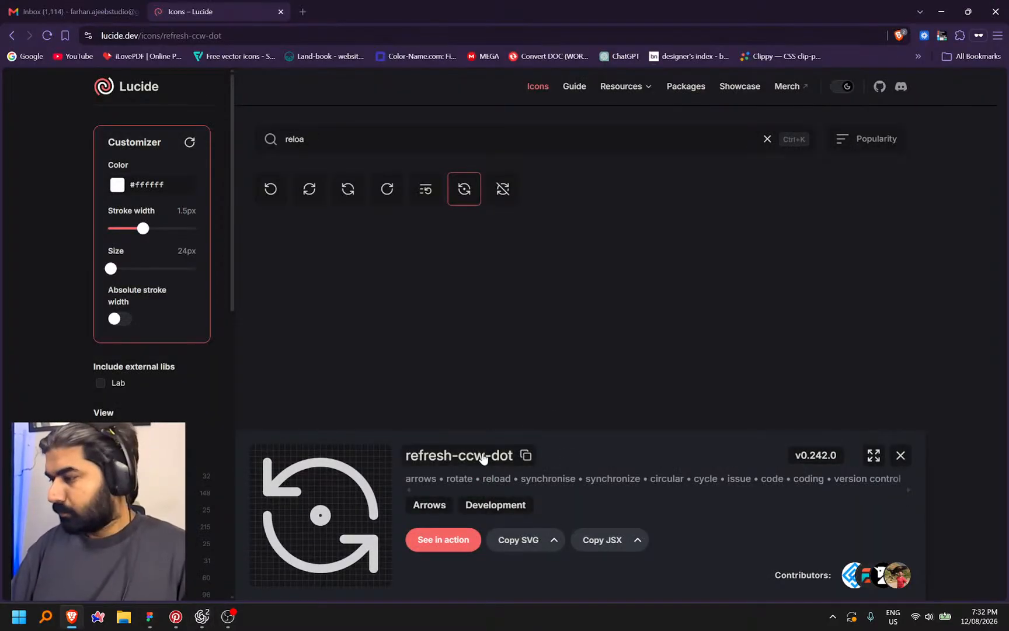
Scroll down through the Pebble design in Figma to compare the Settings icons
click(150, 619)
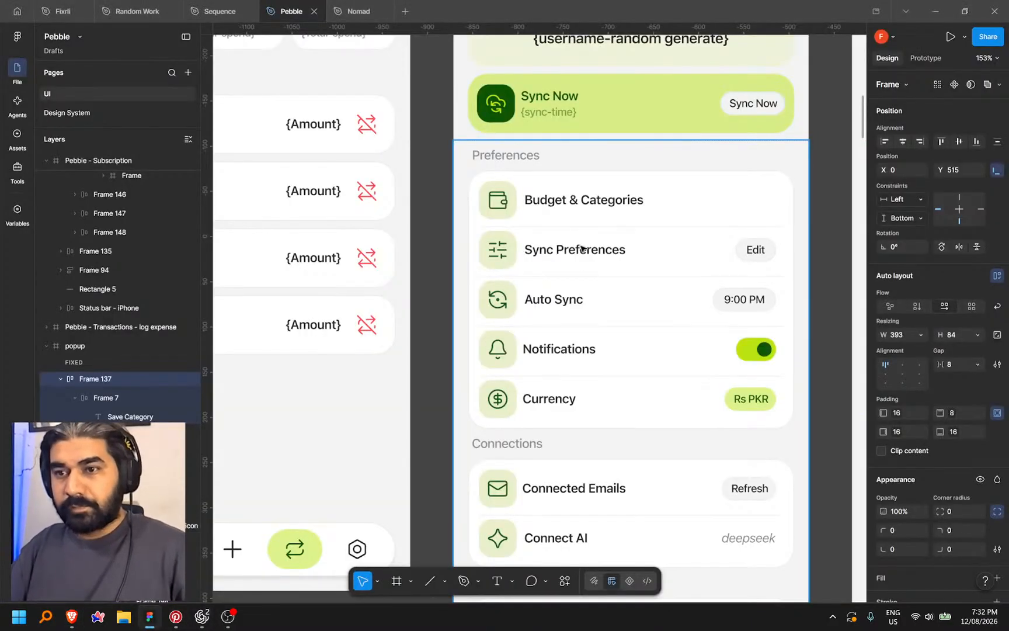
scroll(526, 331, down, 5)
scroll(425, 354, down, 2)
scroll(424, 353, down, 2)
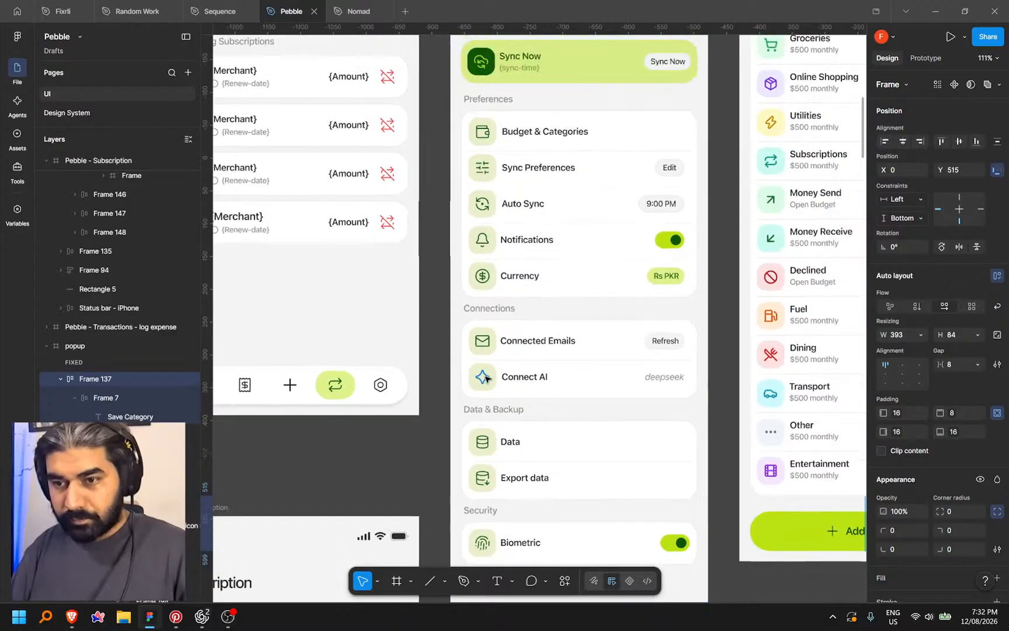
scroll(424, 353, down, 1)
key(alt+Tab)
Search Lucide for 'data', open the database-arrow-down icon, and return to Codex
click(378, 136)
text(data)
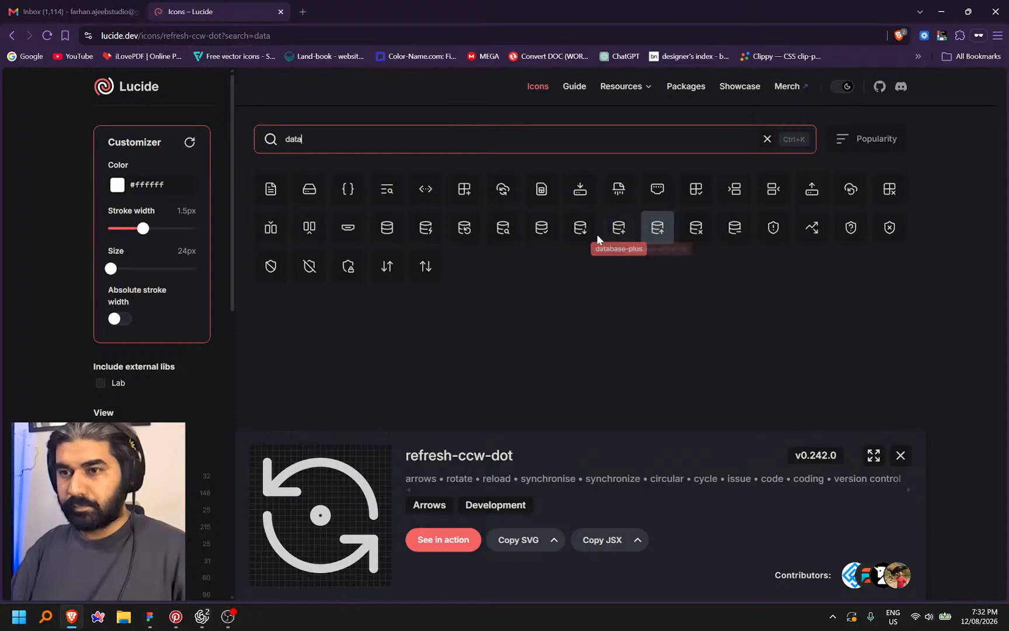
click(581, 229)
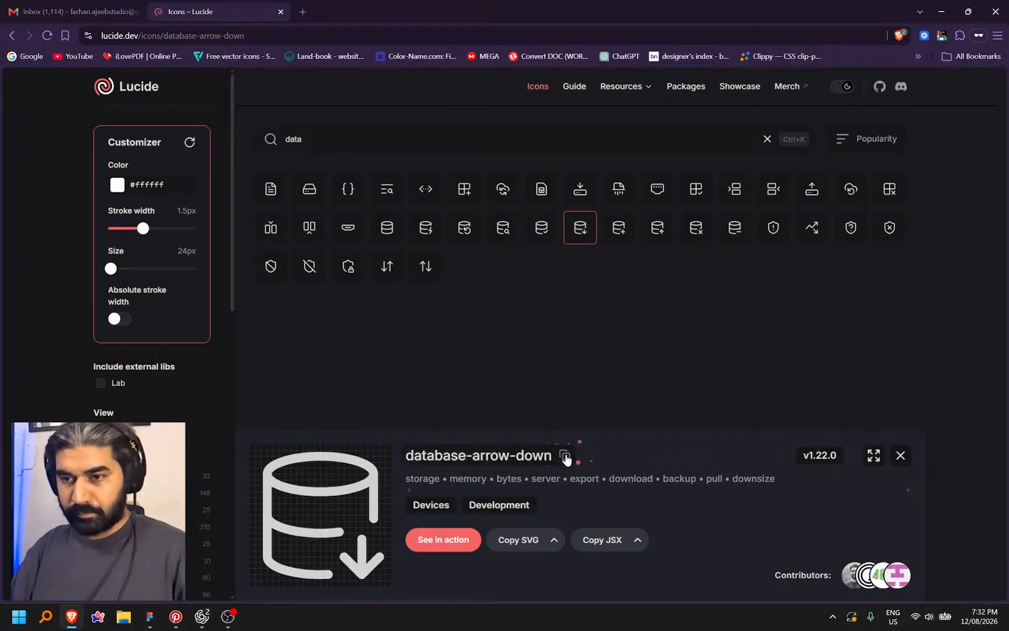
key(alt+Tab)
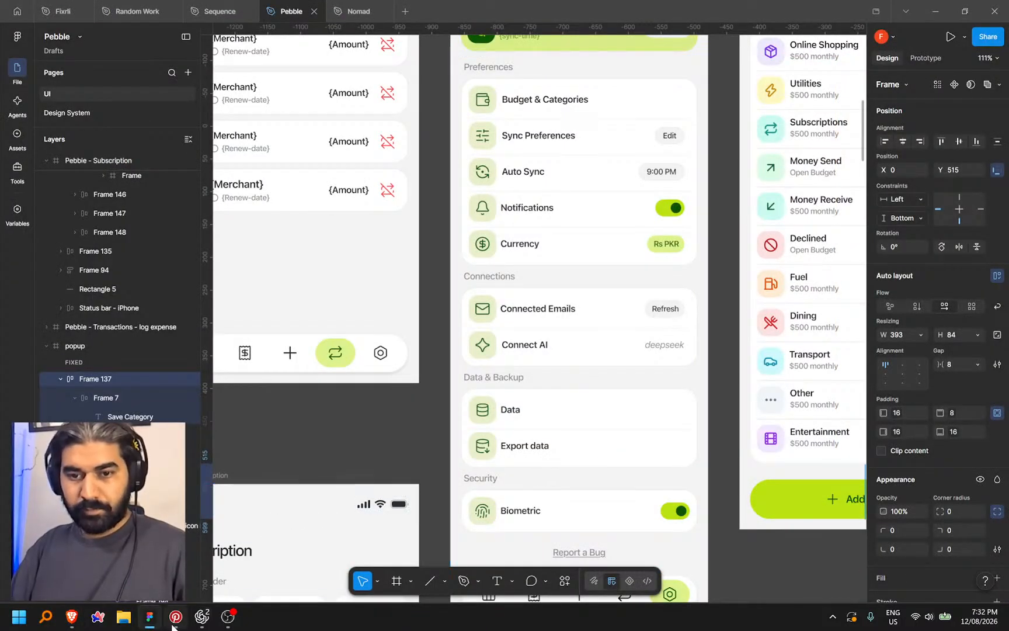
click(204, 617)
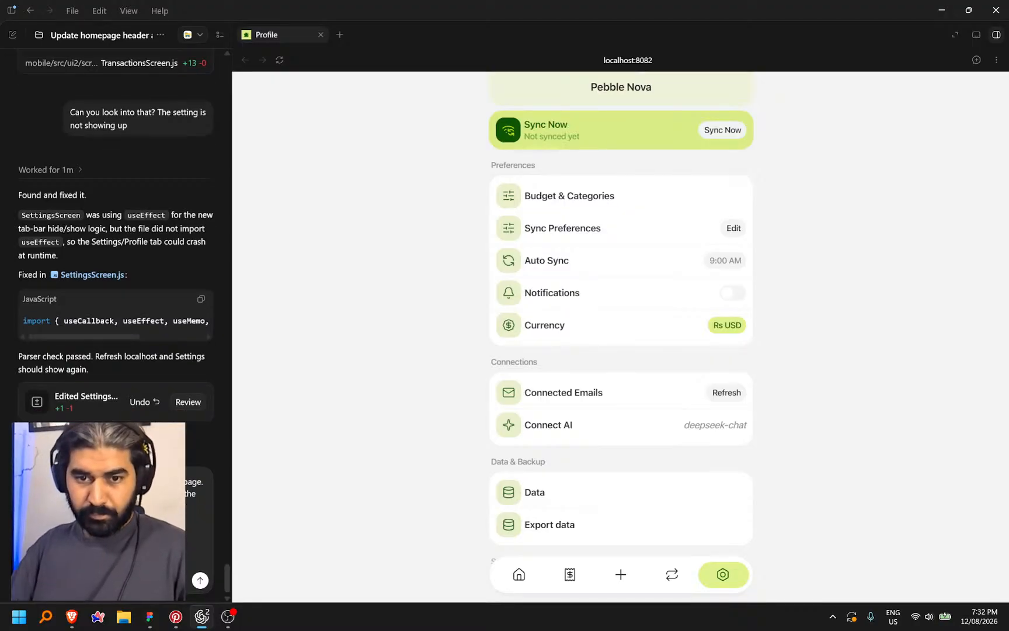
Search Lucide for 'firnger p' and copy the fingerprint-pattern icon name
key(alt+Tab)
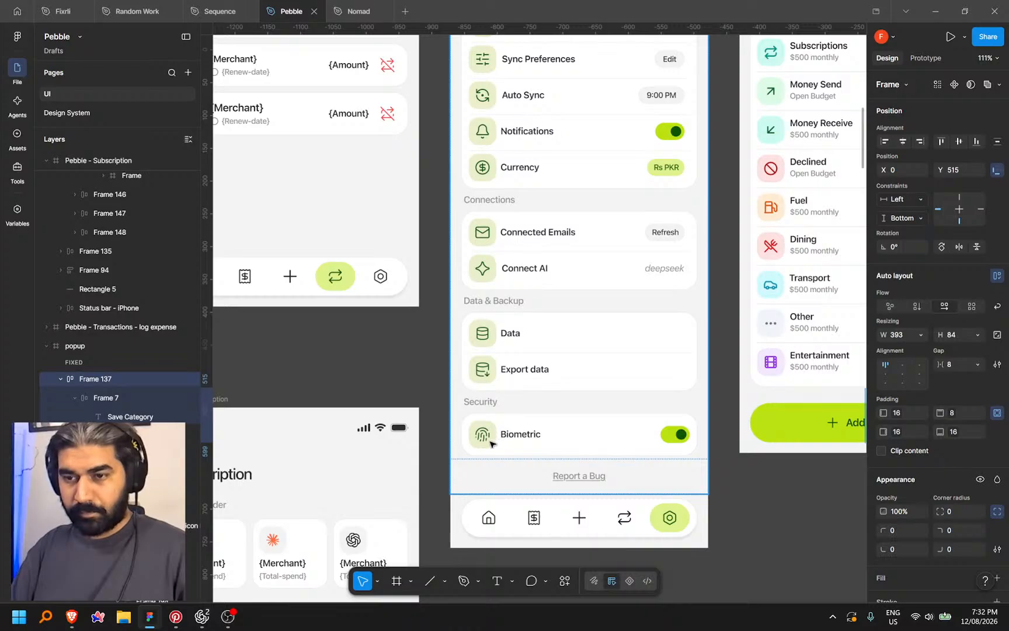
key(alt+Tab)
scroll(555, 505, down, 3)
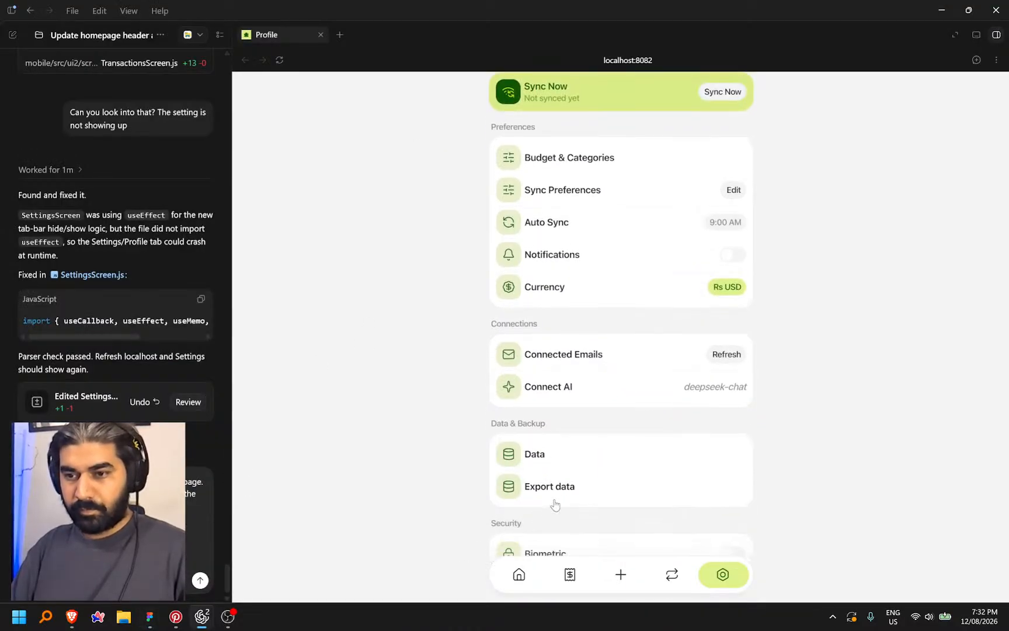
key(alt+Tab)
click(353, 146)
double_click(353, 147)
text(firnger p)
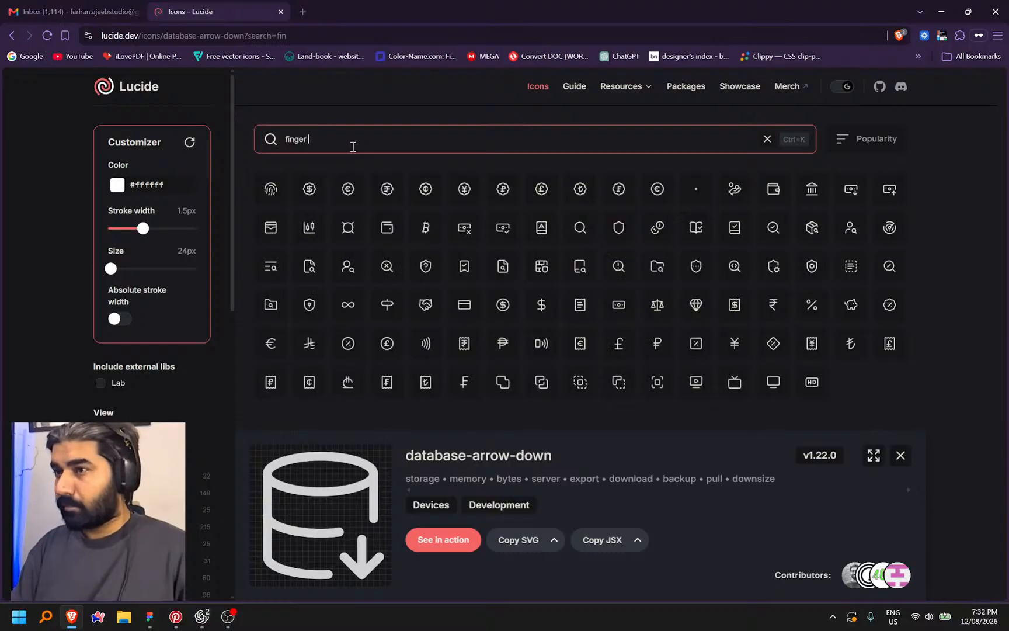
click(286, 204)
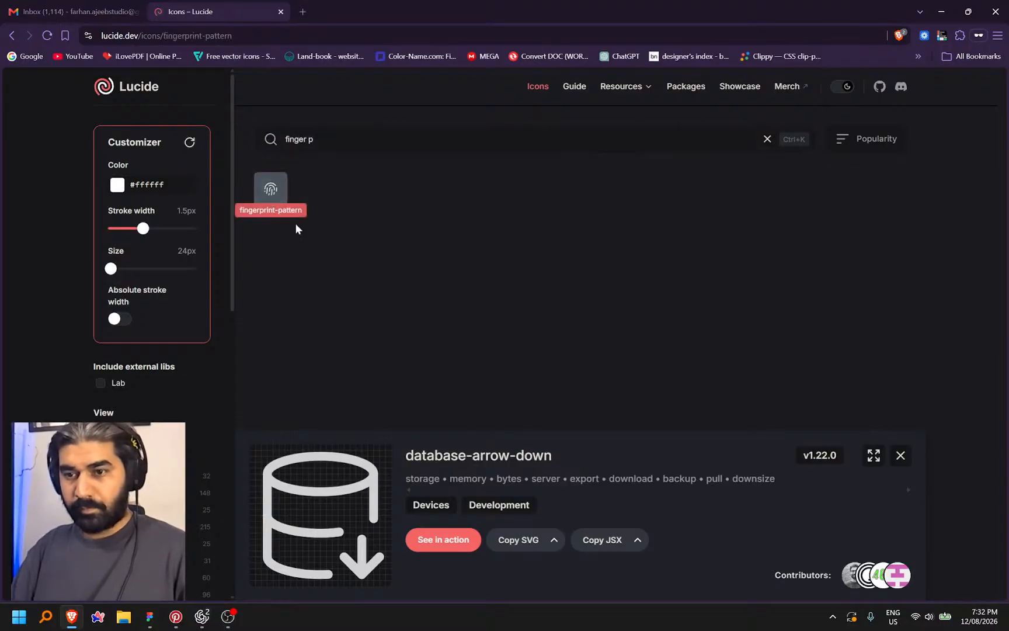
click(539, 455)
Send Codex the icon list: wallet, refresh-ccw-dot, database-arrow-down and fingerprint-pattern
key(alt+Tab)
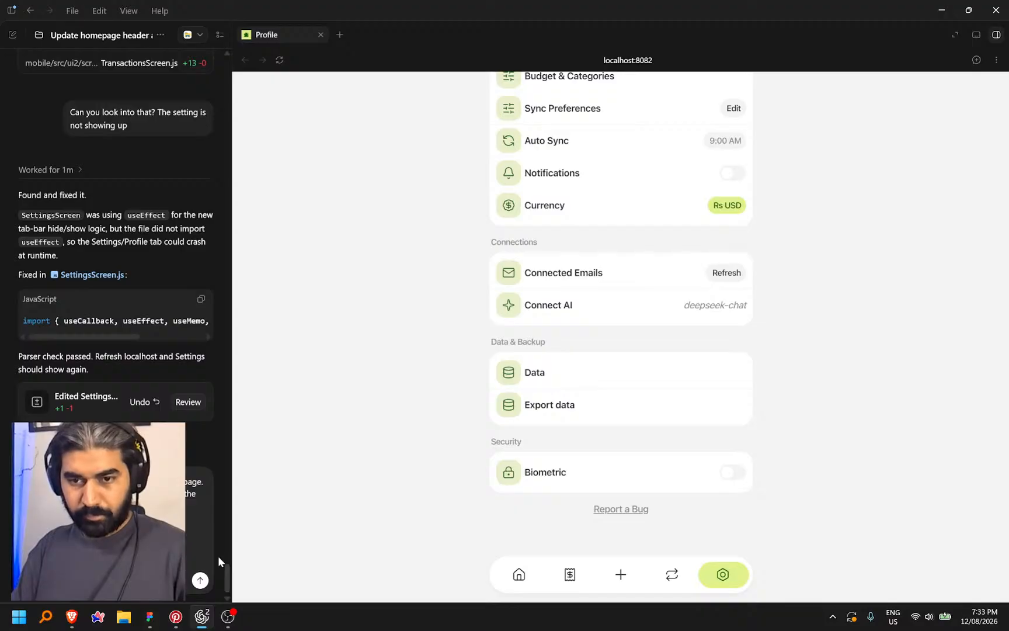
scroll(638, 313, up, 3)
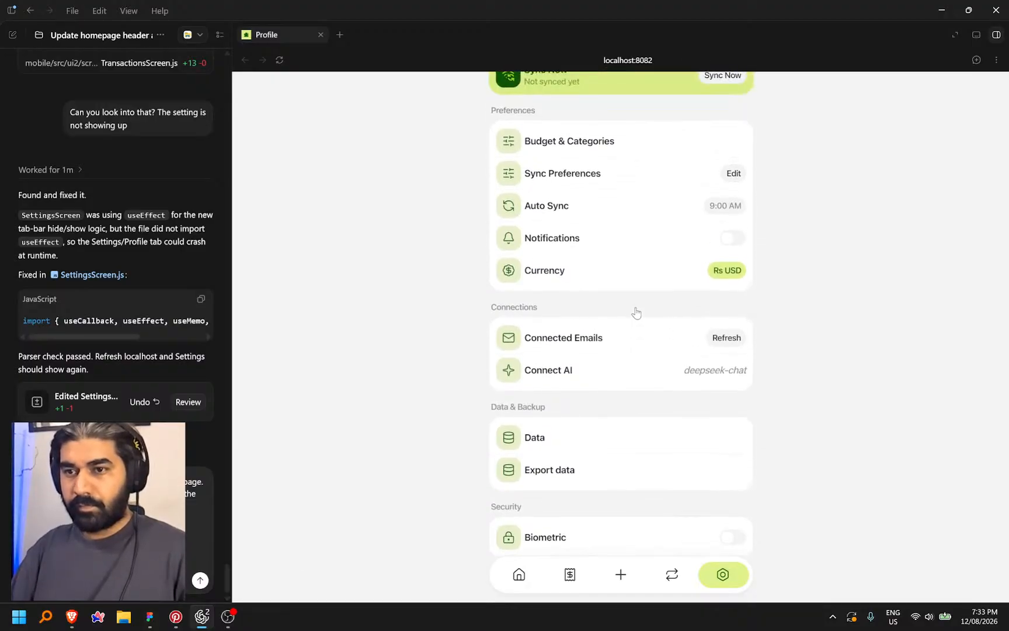
scroll(633, 315, down, 1)
key(Return)
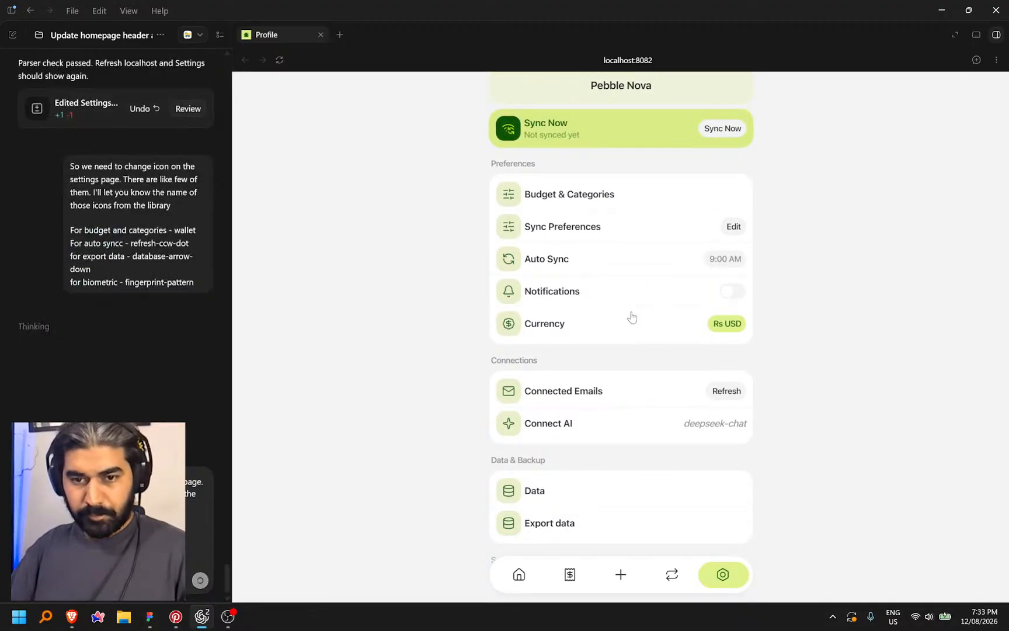
scroll(634, 267, up, 3)
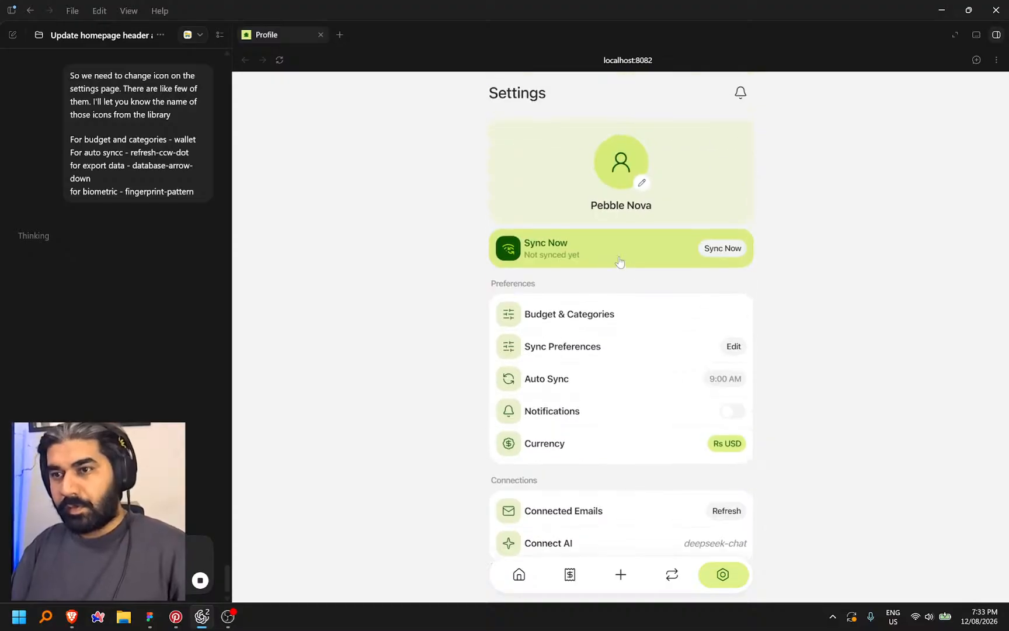
scroll(672, 270, down, 5)
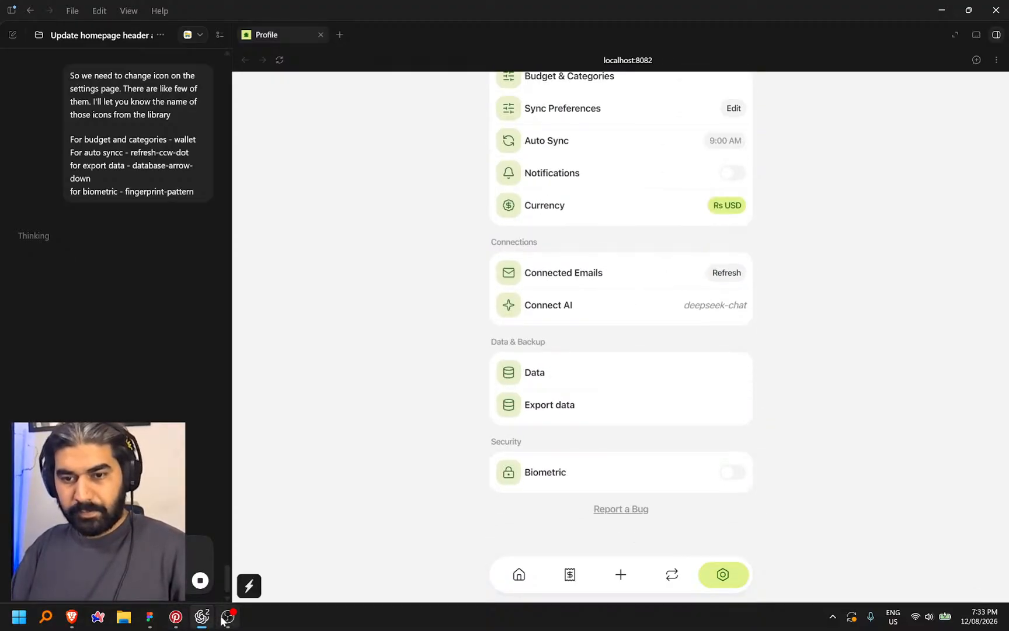
click(151, 618)
drag(785, 517, 528, 485)
Pan the Figma canvas past Sync Preferences and Auto Sync to the Connected Emails screen
scroll(508, 467, down, 5)
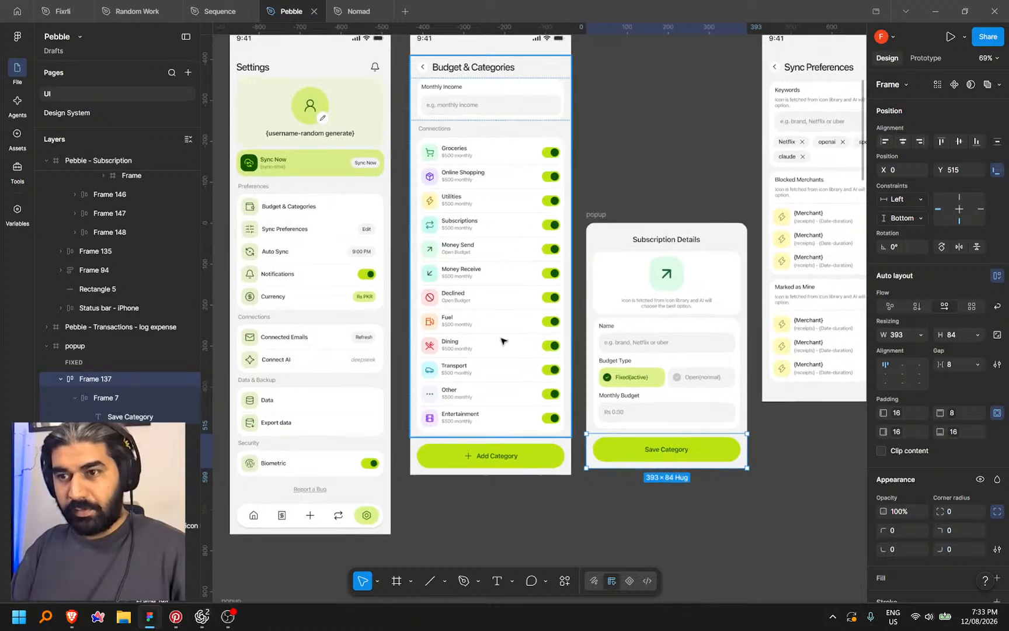
click(628, 186)
click(558, 178)
drag(660, 162, 533, 158)
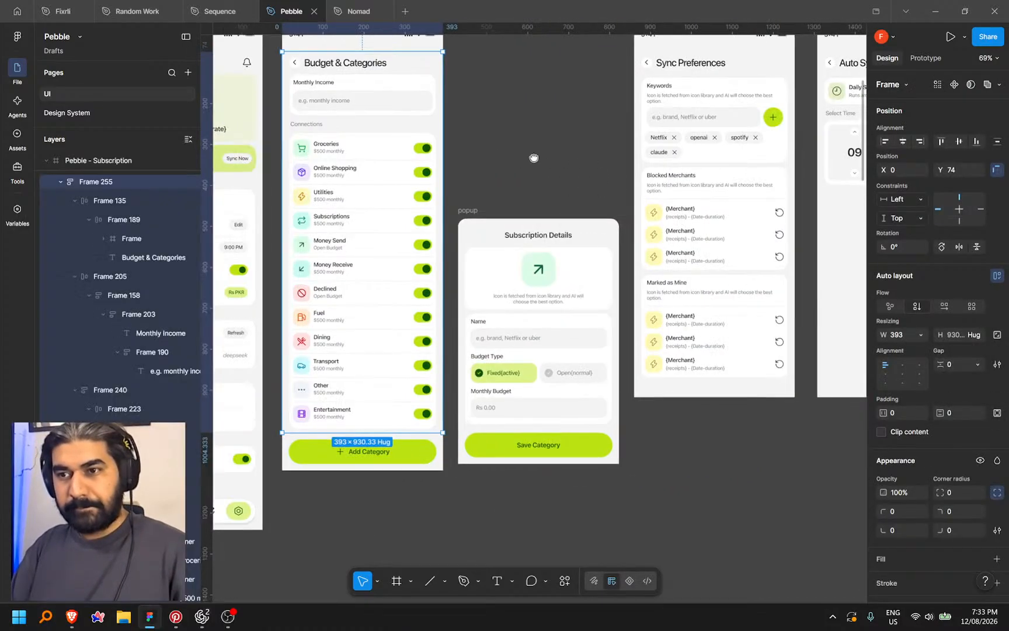
scroll(513, 229, up, 5)
scroll(552, 203, down, 5)
drag(703, 478, 405, 467)
click(478, 408)
drag(376, 404, 282, 477)
drag(601, 470, 442, 471)
drag(716, 462, 596, 465)
Pan back to centre the Subscription Details popup beside the Auto Sync screen
drag(526, 460, 776, 455)
drag(399, 457, 639, 450)
drag(513, 464, 597, 406)
drag(547, 438, 606, 439)
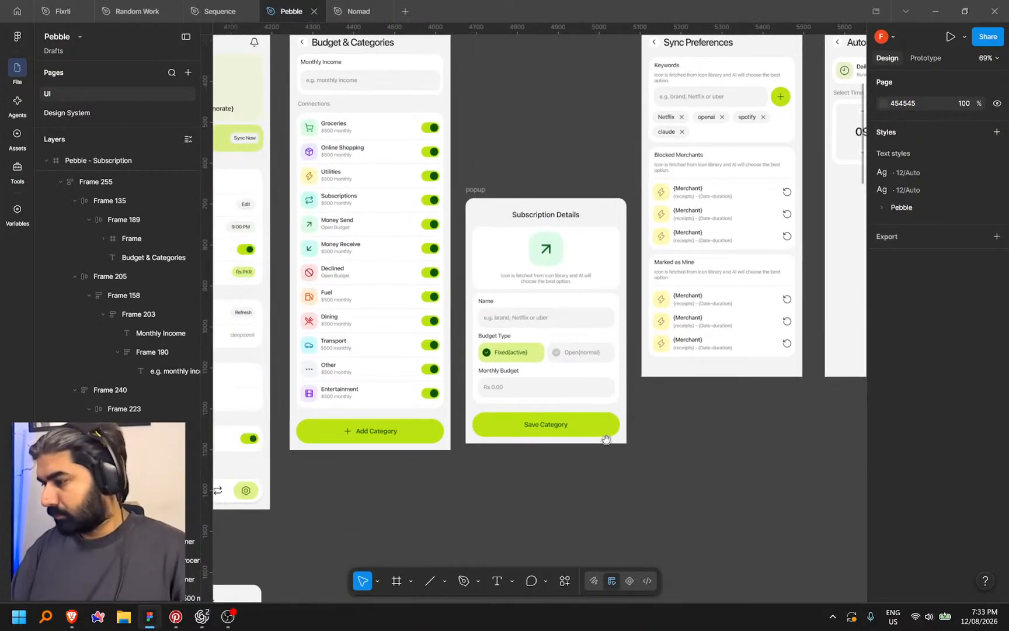
mouse_move(664, 479)
mouse_down()
mouse_move(705, 467)
mouse_move(675, 471)
mouse_up()
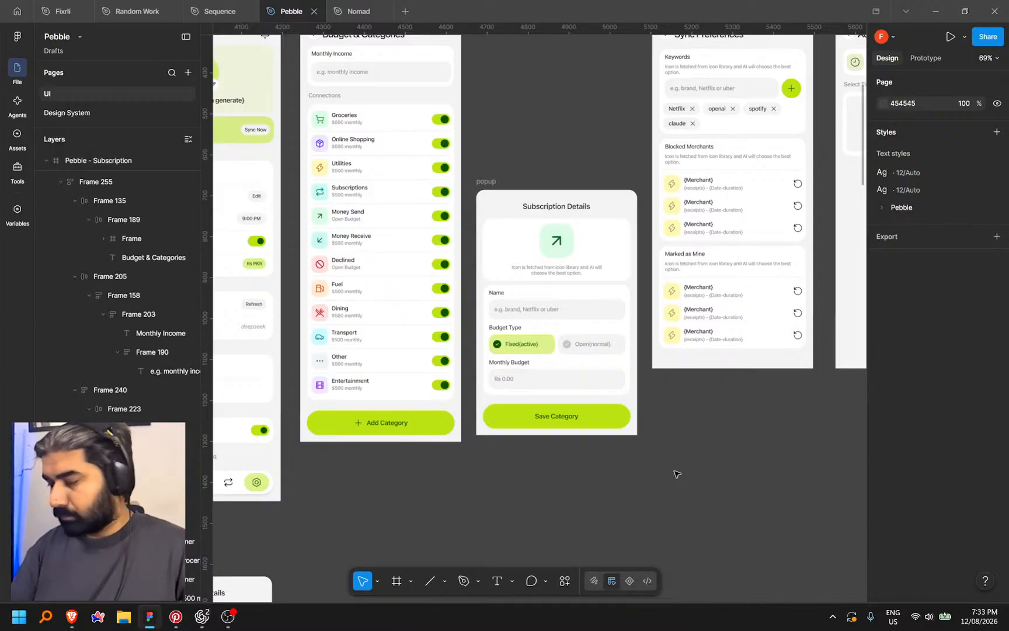
drag(352, 502, 403, 472)
scroll(593, 479, down, 1)
drag(594, 479, 467, 488)
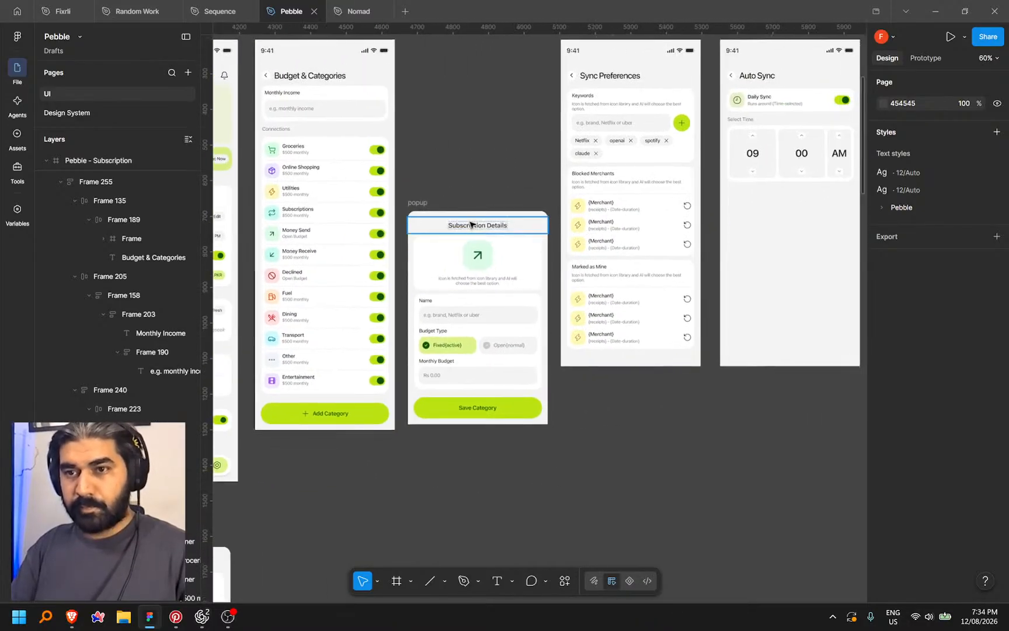
In Dev Mode, copy a link to the Subscription Details popup frame, then switch to Codex
click(647, 580)
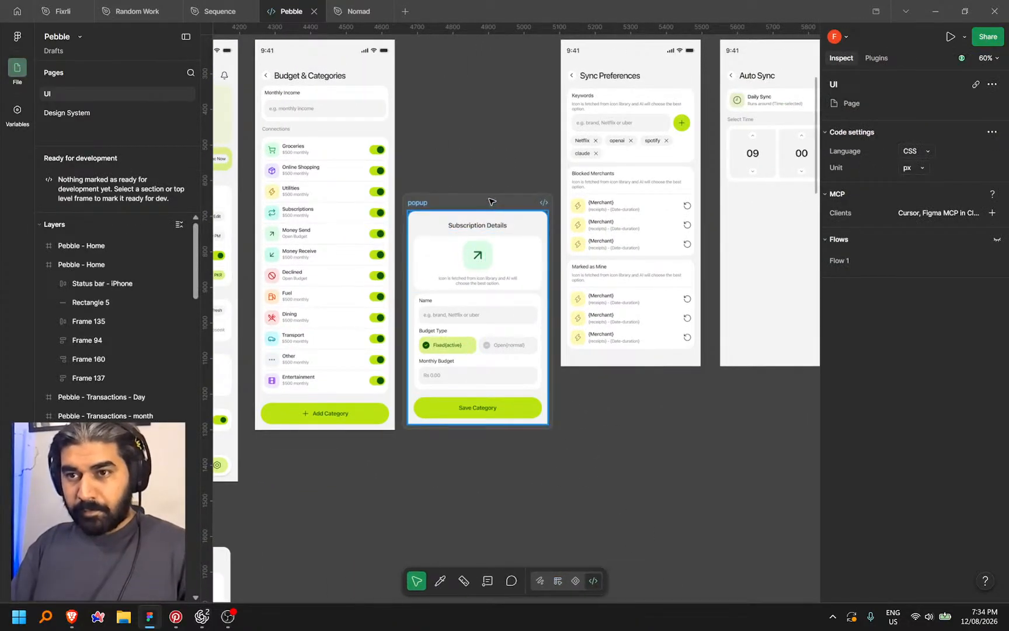
click(490, 208)
right_click(494, 201)
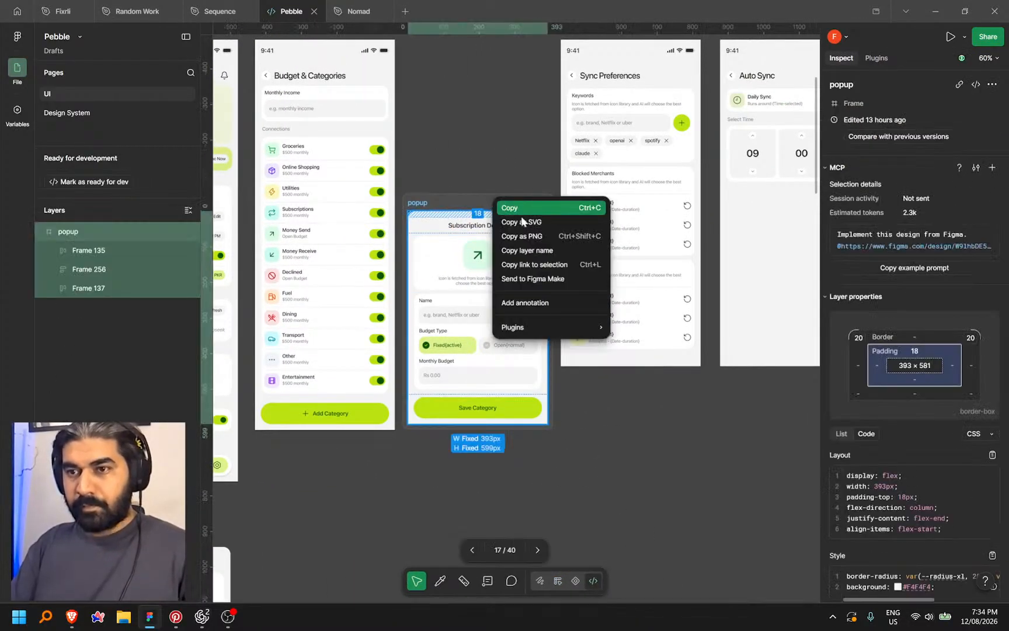
click(543, 266)
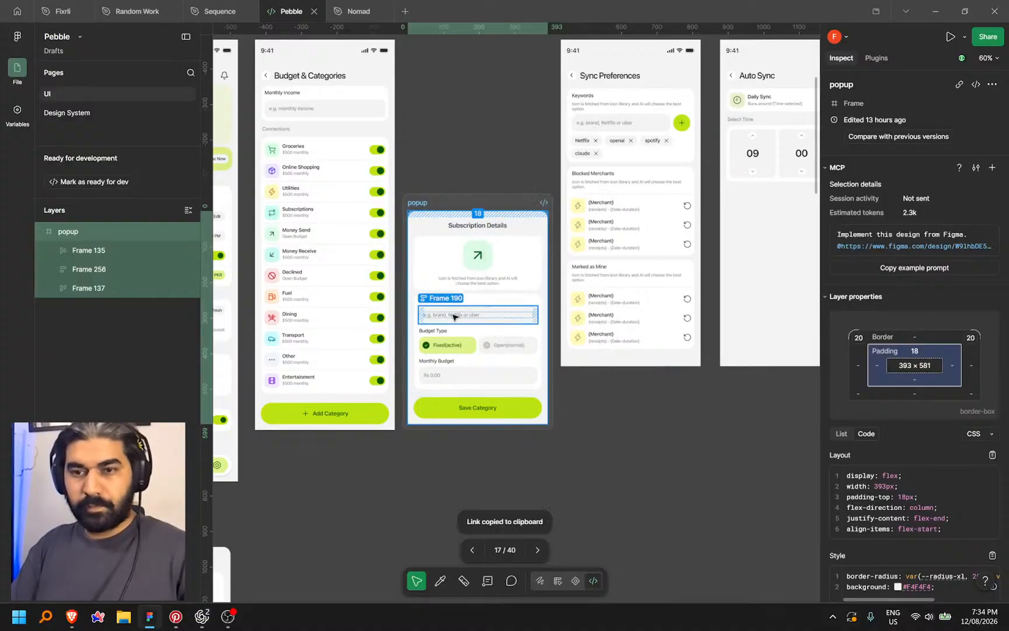
key(alt+Tab)
Visit the Subscriptions, Receipts and Home tabs, revealing then hiding the monthly spending total
mouse_move(4, 504)
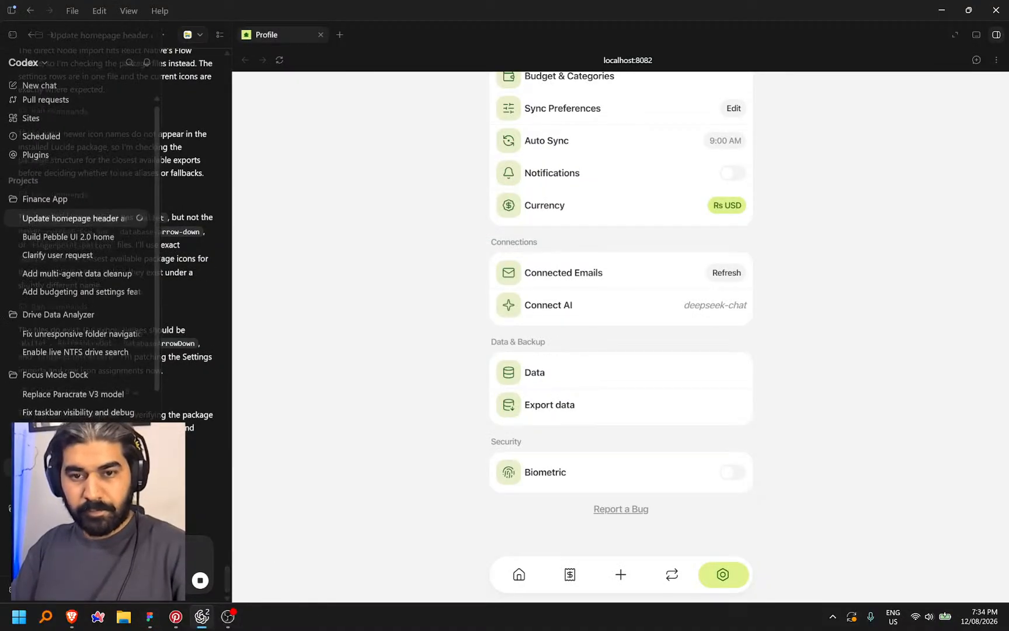
scroll(116, 380, down, 5)
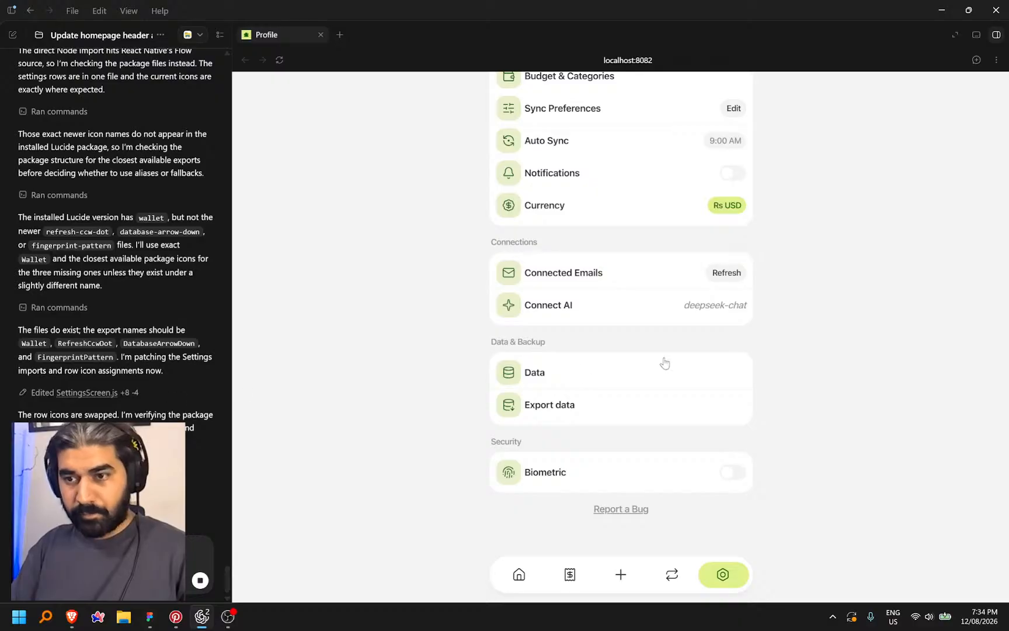
scroll(633, 364, up, 5)
scroll(627, 325, down, 4)
scroll(604, 484, up, 5)
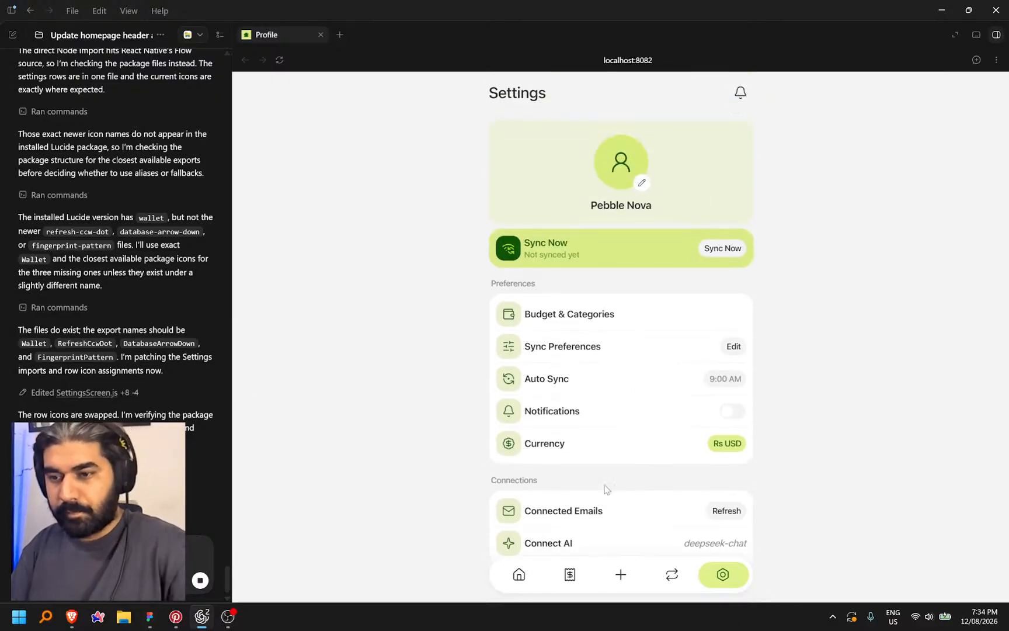
click(672, 574)
click(570, 574)
click(518, 575)
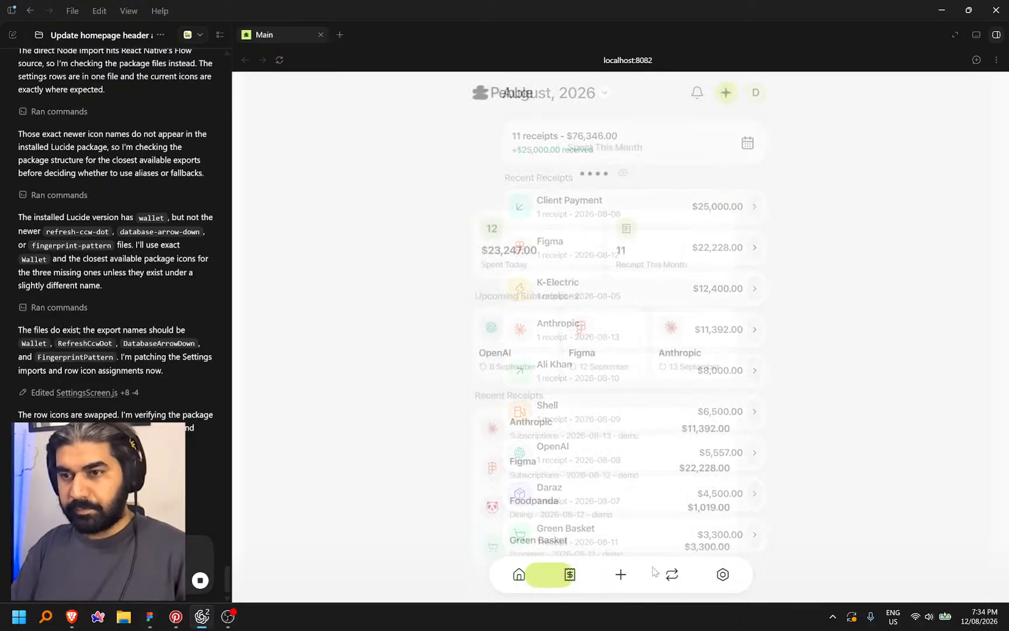
scroll(649, 350, down, 2)
scroll(649, 246, up, 2)
click(639, 170)
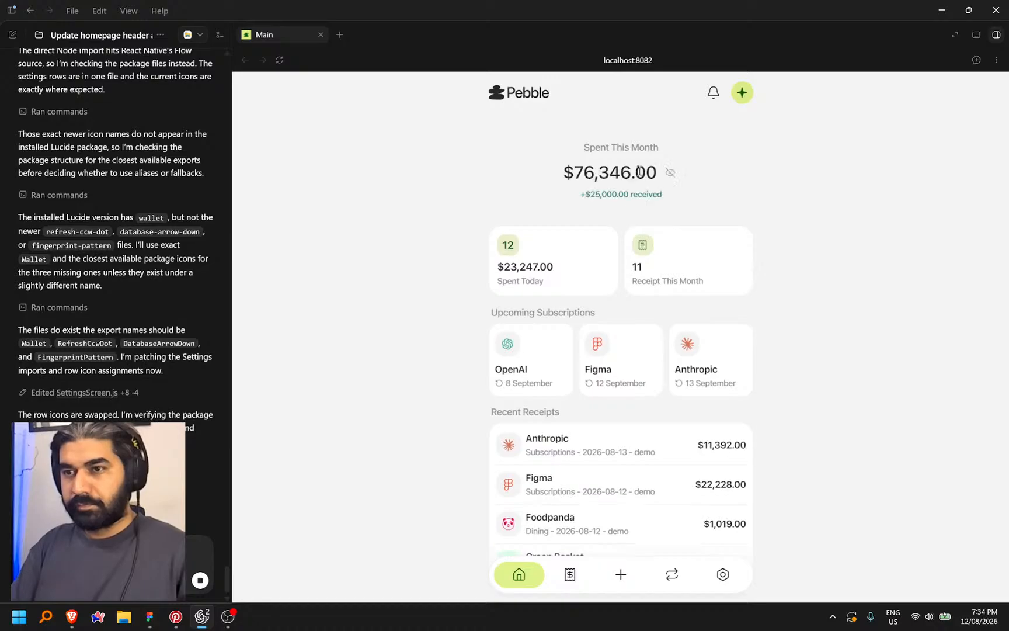
click(669, 173)
scroll(659, 351, down, 1)
scroll(658, 351, down, 1)
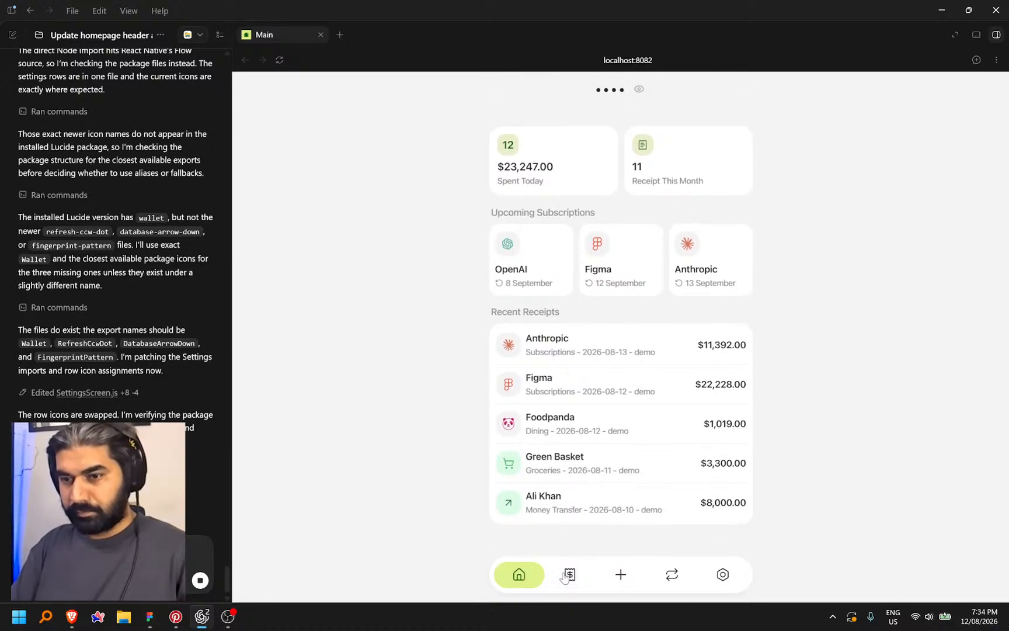
On Receipts, check the week view for Tue 11 and Wed 12, then open the Figma receipt
click(569, 574)
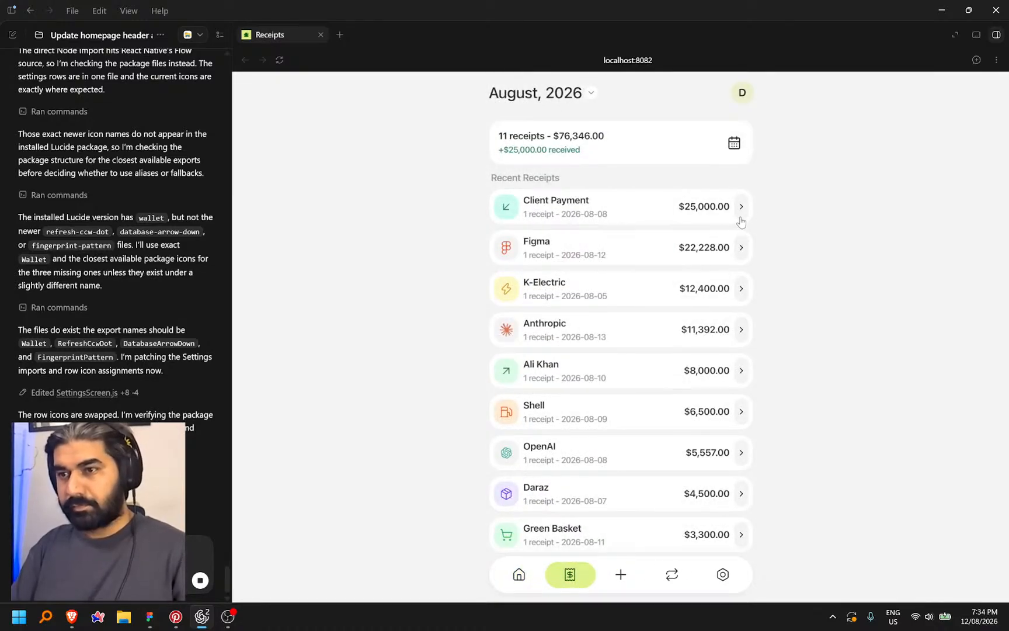
click(701, 207)
click(734, 143)
click(601, 182)
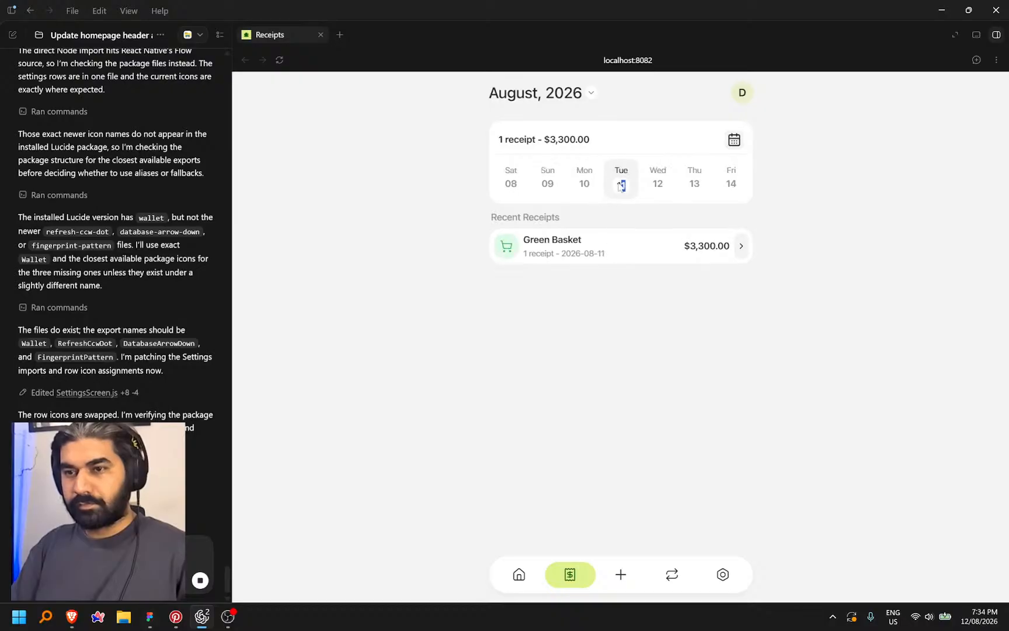
click(655, 183)
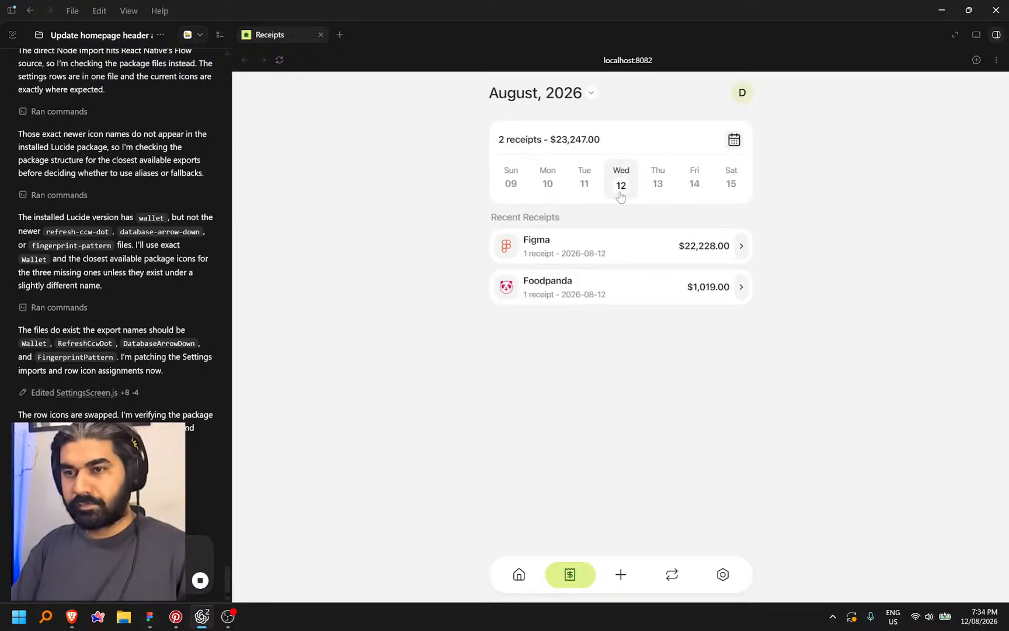
click(523, 260)
double_click(509, 253)
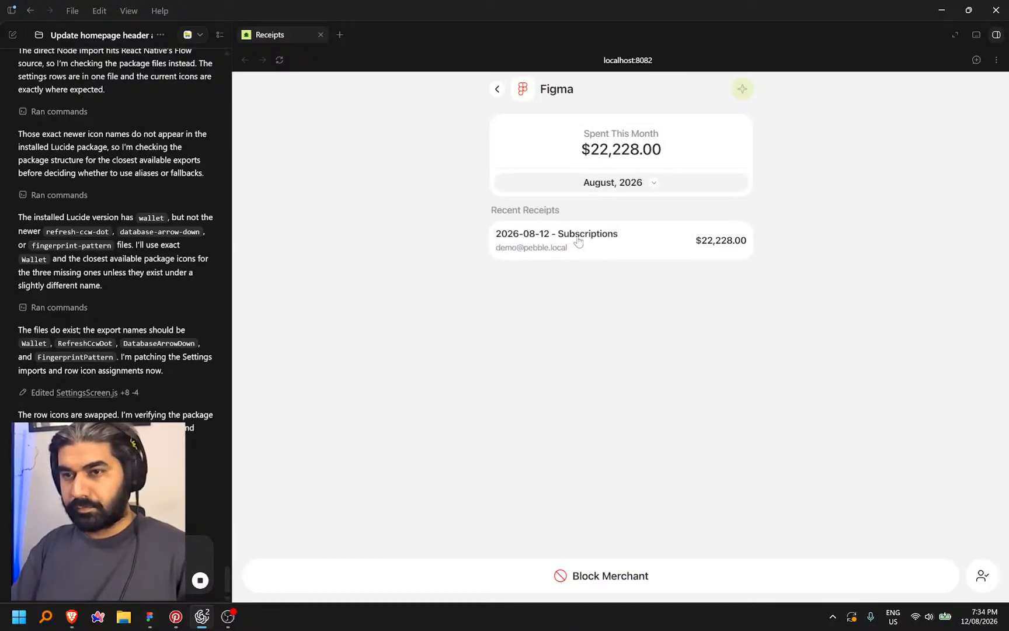
click(578, 241)
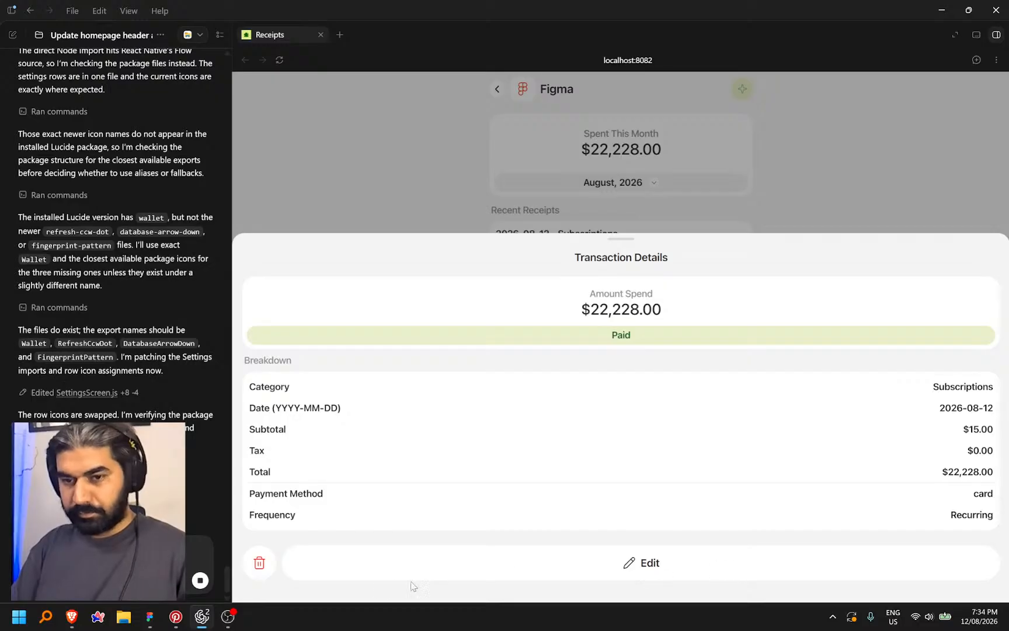
Open the Figma receipt's edit form, then back out to the Receipts list
click(435, 577)
scroll(680, 380, down, 5)
scroll(681, 381, up, 5)
scroll(649, 333, down, 5)
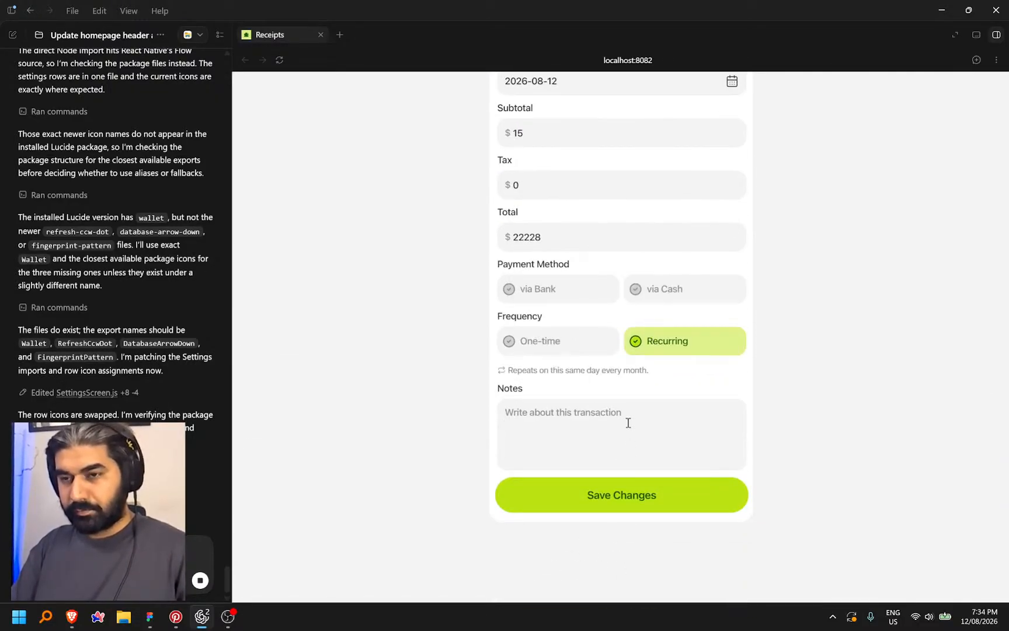
scroll(553, 234, up, 5)
click(498, 88)
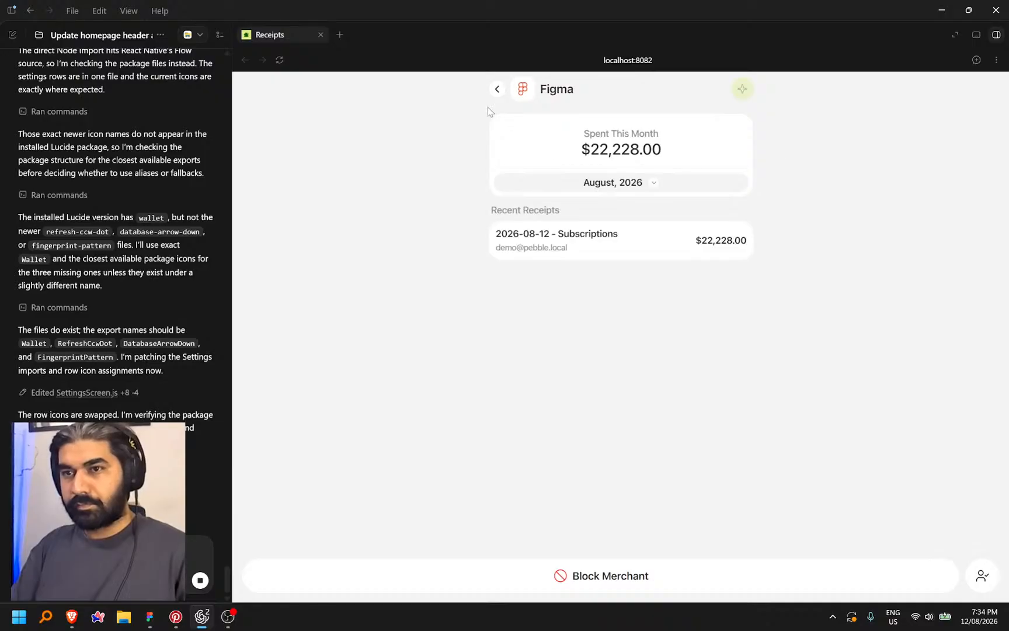
click(497, 89)
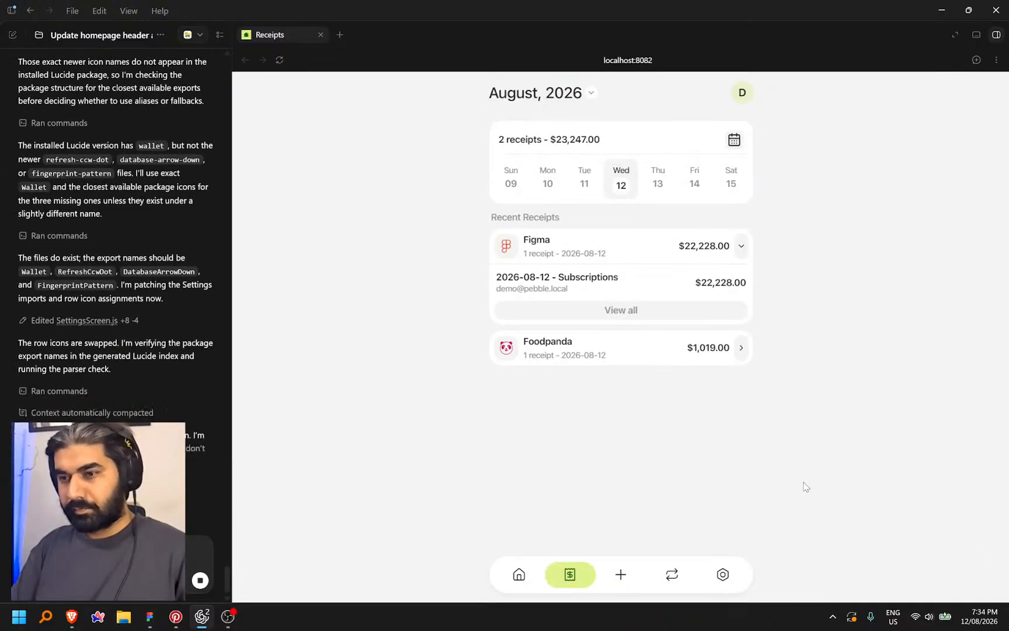
Open Settings > Budget & Categories and inspect the 180000 Monthly Income value
click(721, 575)
scroll(753, 309, down, 4)
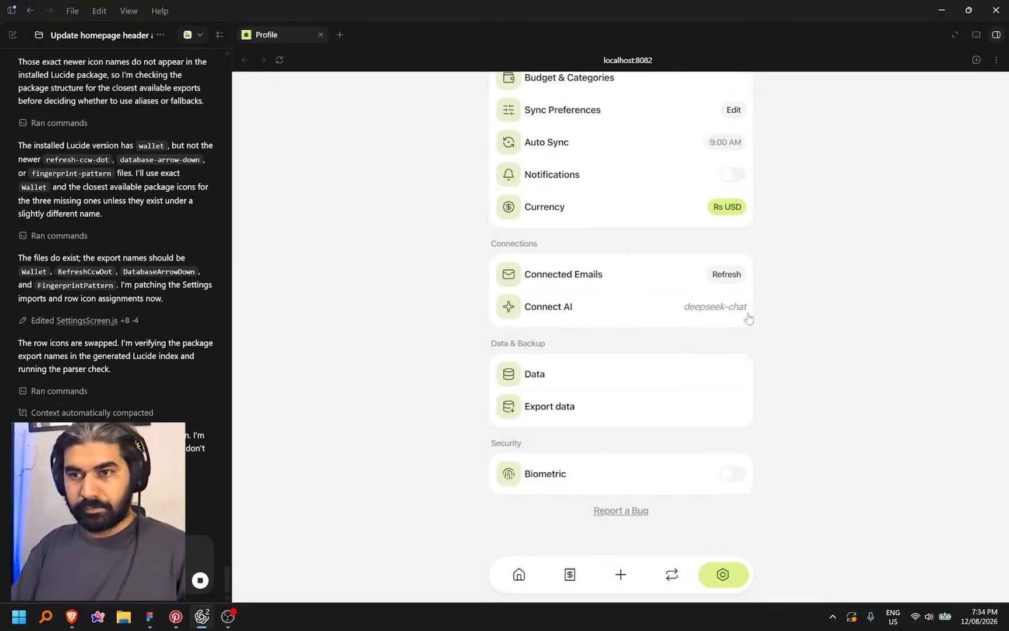
scroll(588, 269, up, 4)
scroll(554, 383, down, 4)
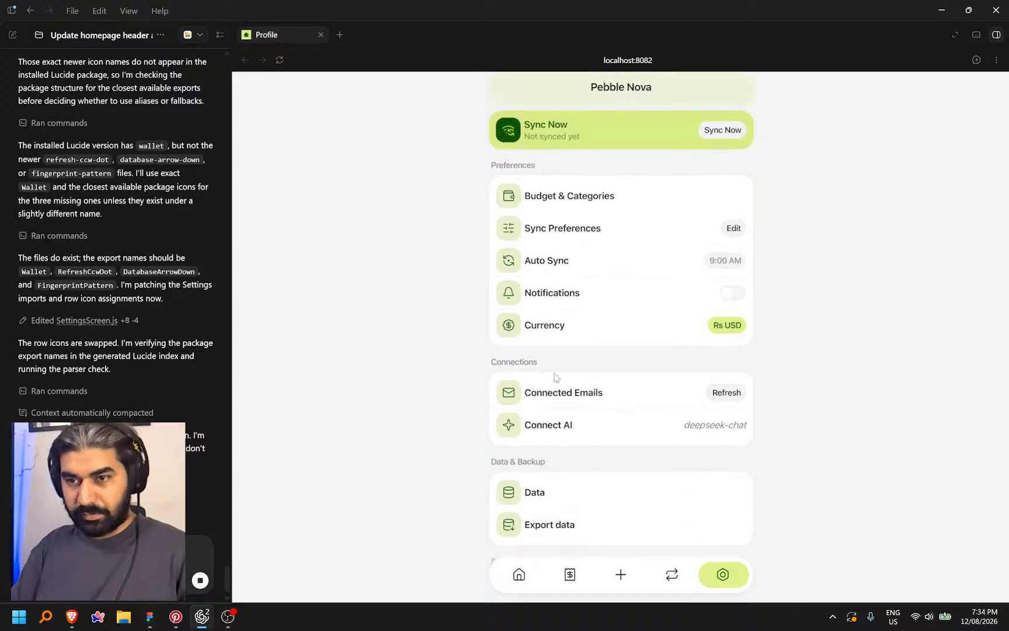
scroll(590, 350, up, 4)
scroll(613, 342, down, 4)
scroll(612, 342, up, 4)
click(581, 320)
scroll(625, 277, down, 3)
scroll(624, 276, up, 3)
click(562, 162)
double_click(562, 162)
click(851, 163)
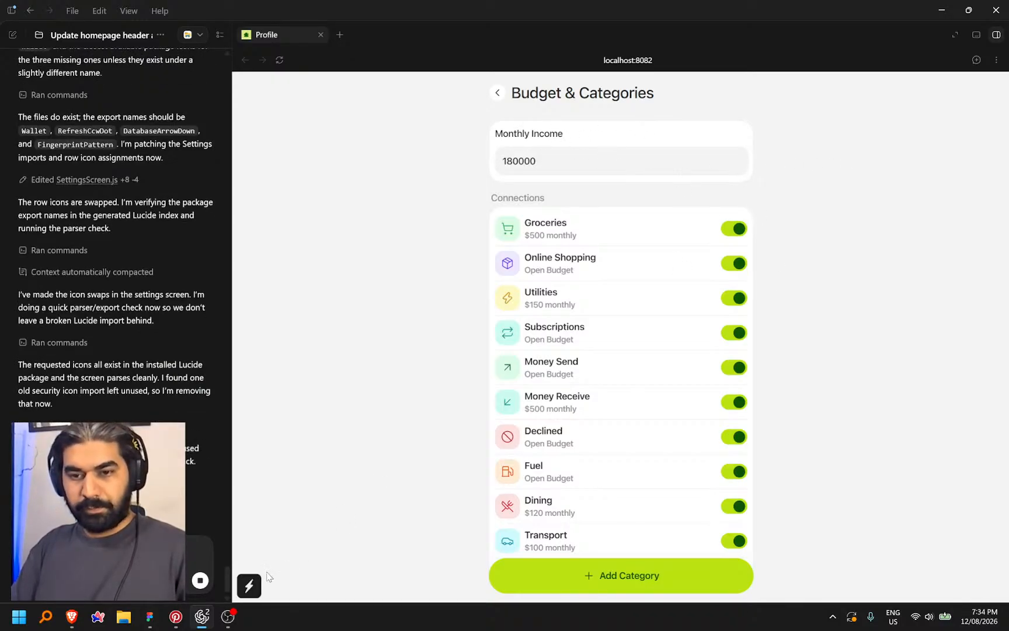
Bring Figma forward, return to Design mode with Shift+D, and pan across the design screens
click(149, 616)
drag(642, 414, 509, 527)
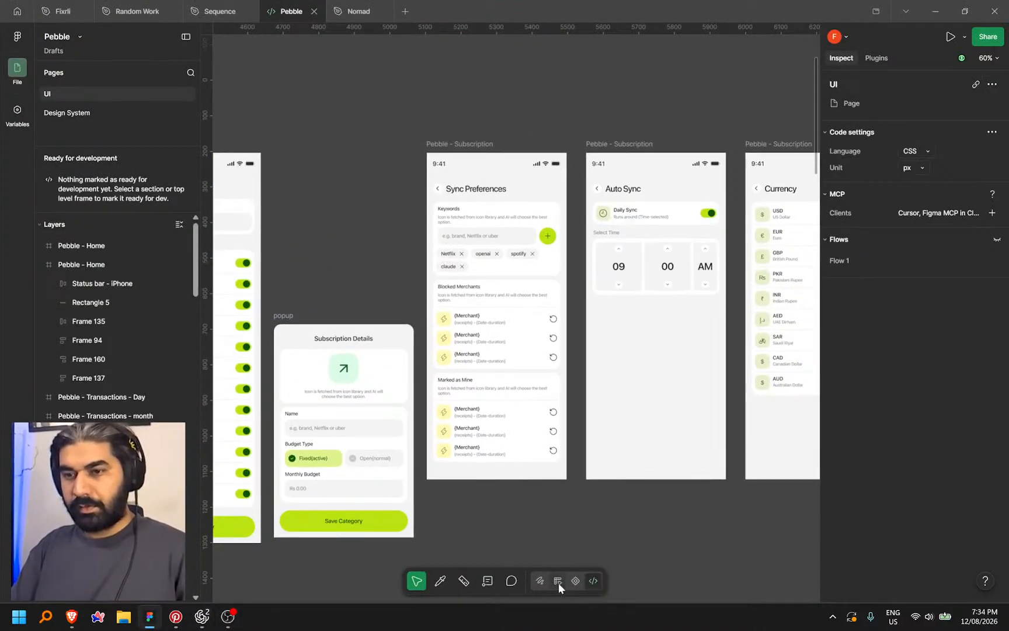
key(shift+d)
drag(453, 266, 579, 280)
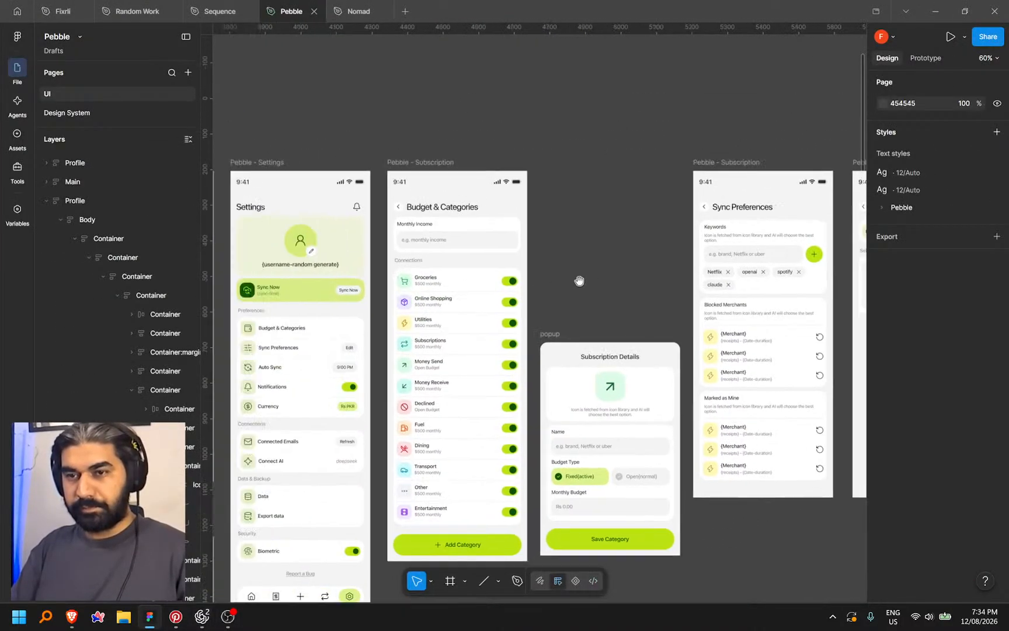
scroll(421, 233, up, 4)
drag(700, 234, 608, 203)
click(986, 482)
drag(735, 240, 513, 257)
drag(428, 303, 658, 259)
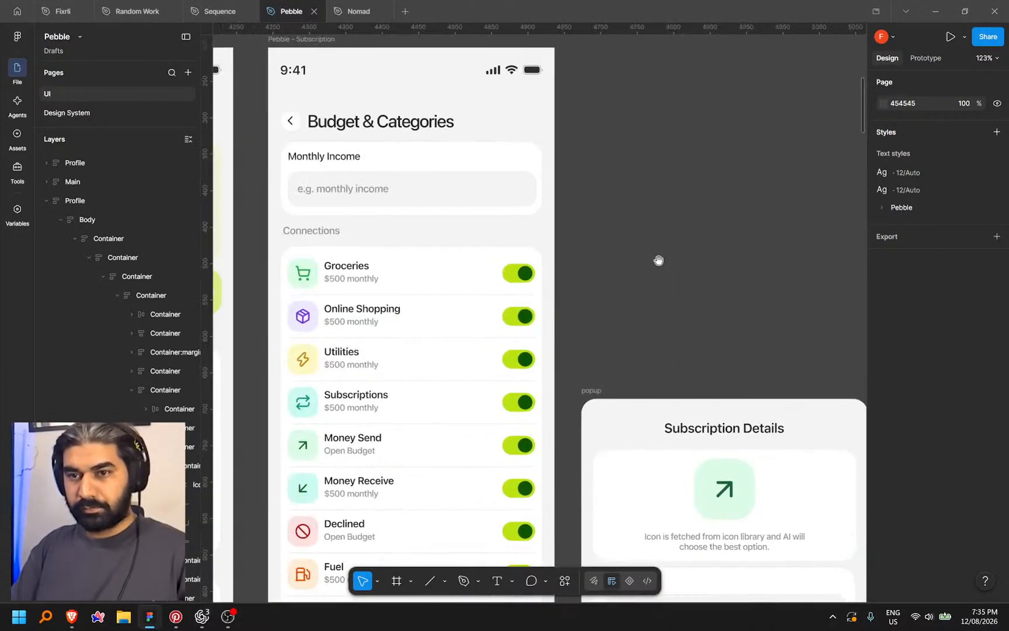
drag(820, 194, 596, 291)
drag(768, 305, 658, 275)
Centre and zoom on the Budget & Categories Monthly Income card beside the popup
drag(272, 283, 631, 224)
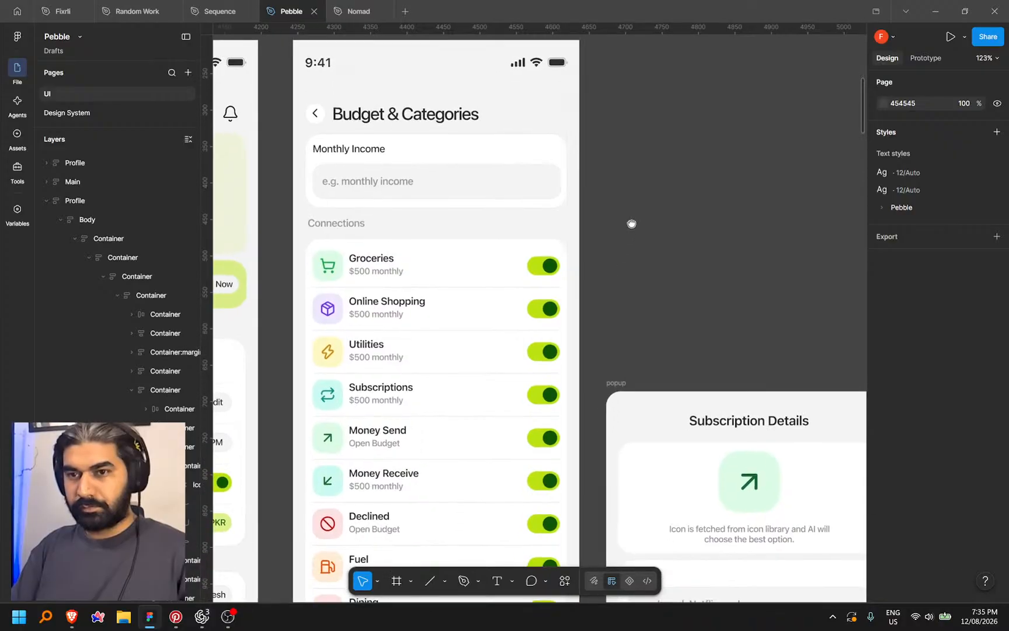
scroll(624, 223, down, 4)
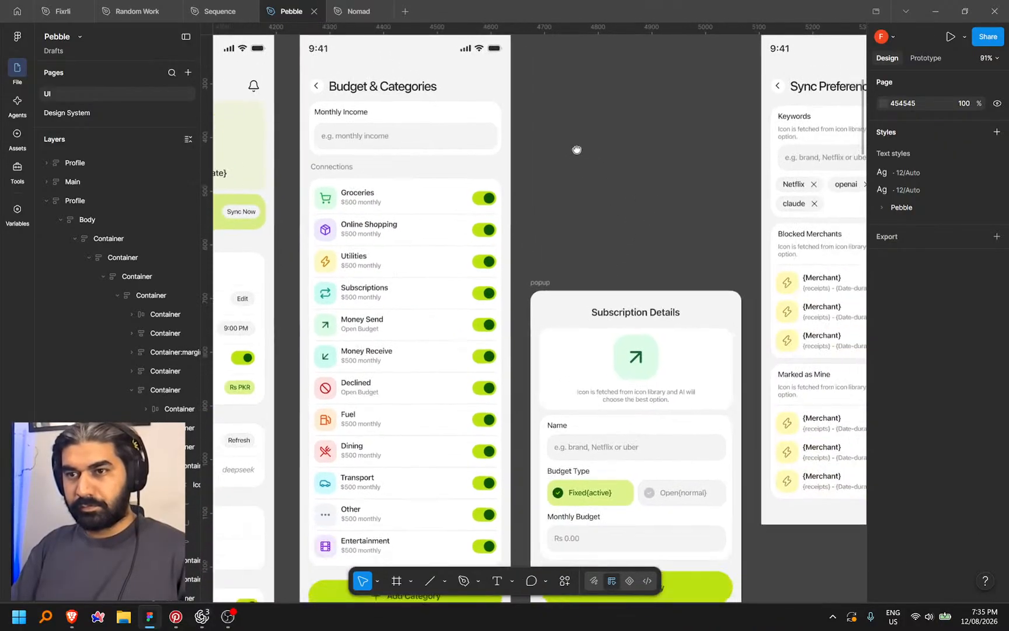
drag(577, 149, 667, 157)
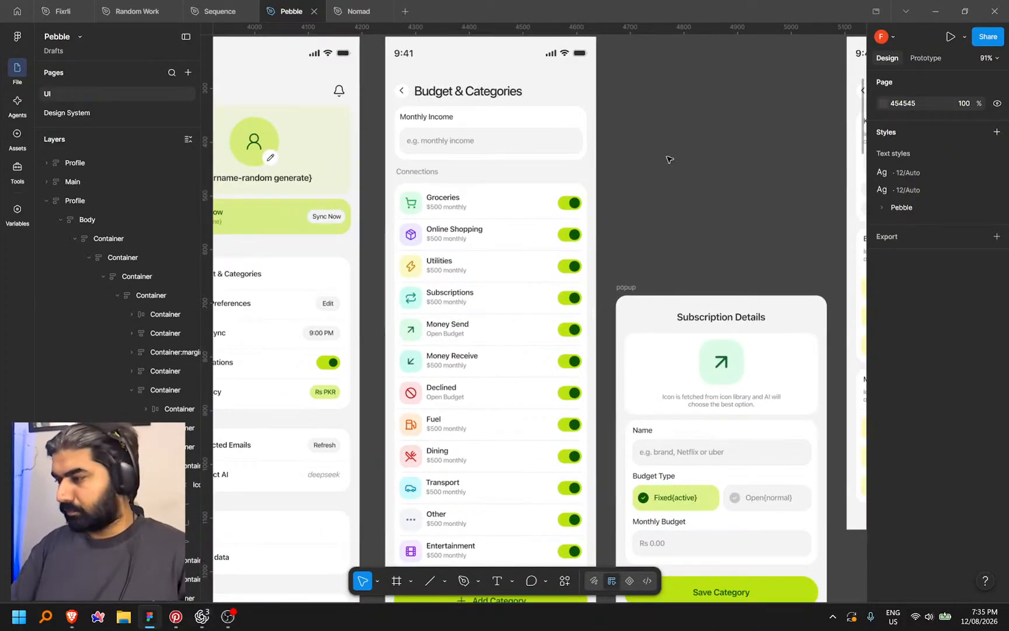
drag(645, 153, 565, 173)
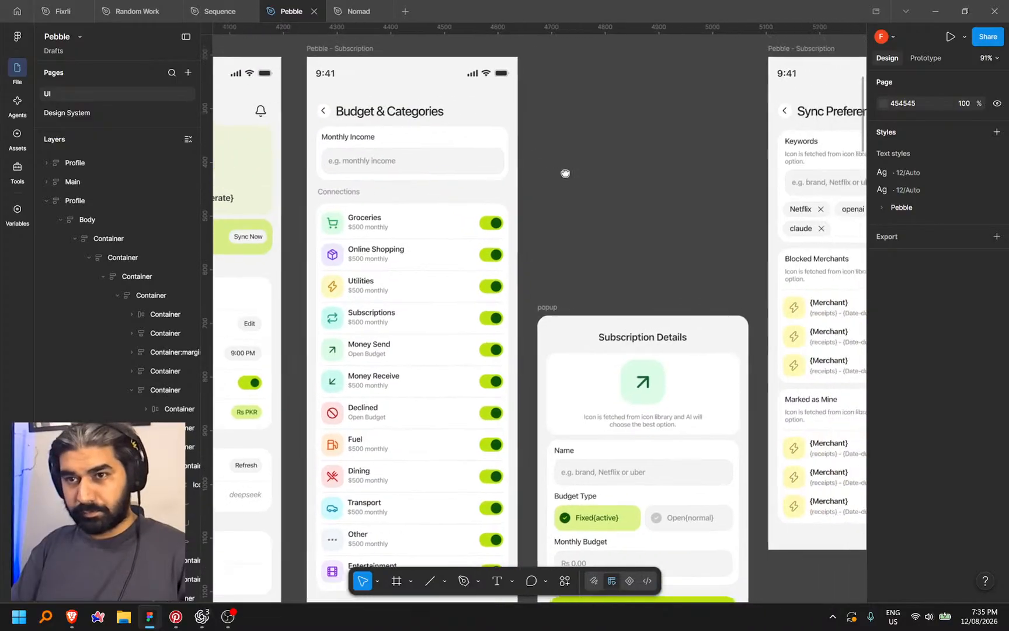
scroll(409, 157, up, 4)
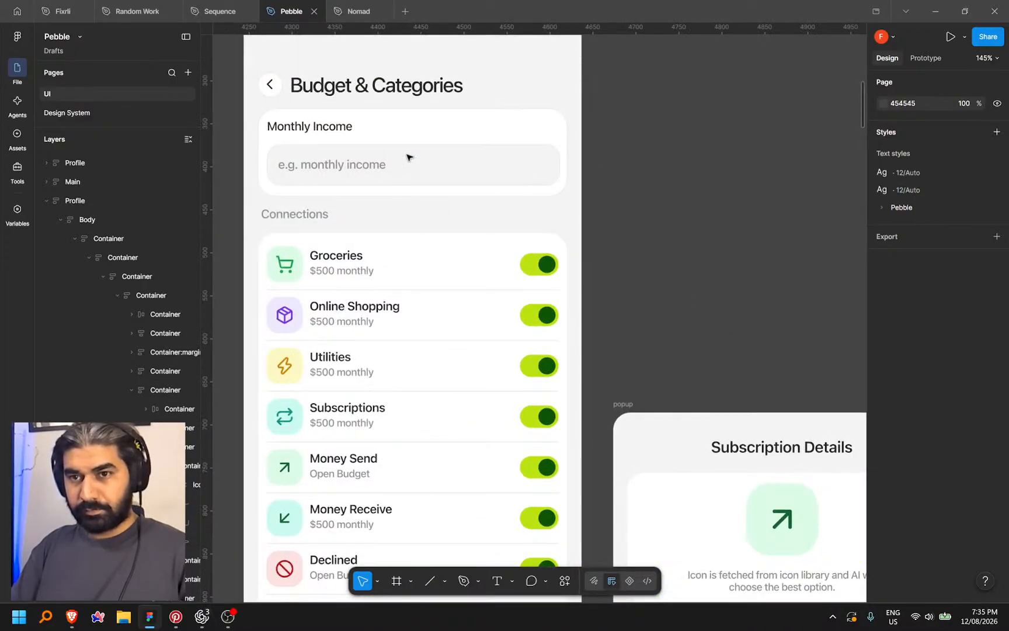
scroll(619, 175, down, 2)
drag(623, 183, 591, 115)
click(692, 399)
click(642, 224)
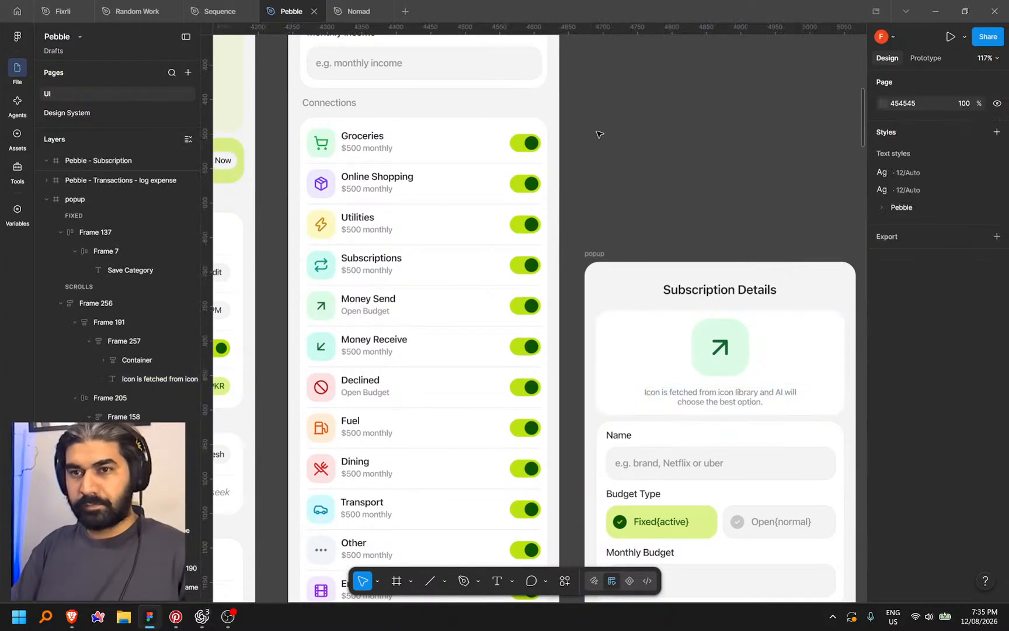
scroll(584, 175, up, 2)
scroll(584, 175, left, 1)
Paste the helper text into the Monthly Income card above the field, left-aligned with Fill width
click(546, 149)
double_click(593, 193)
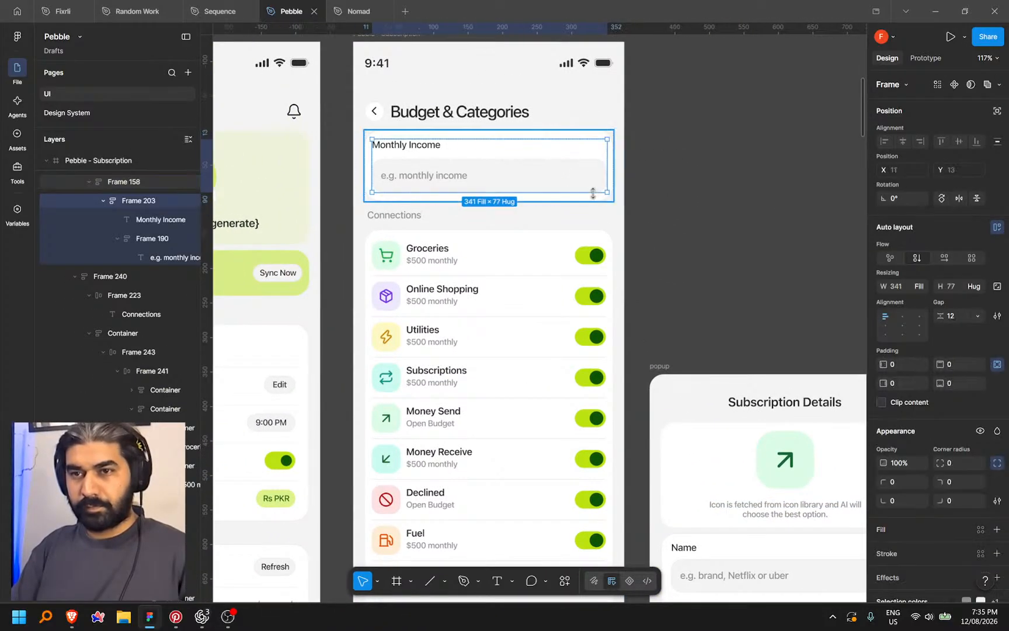
key(ctrl+v)
key(Up)
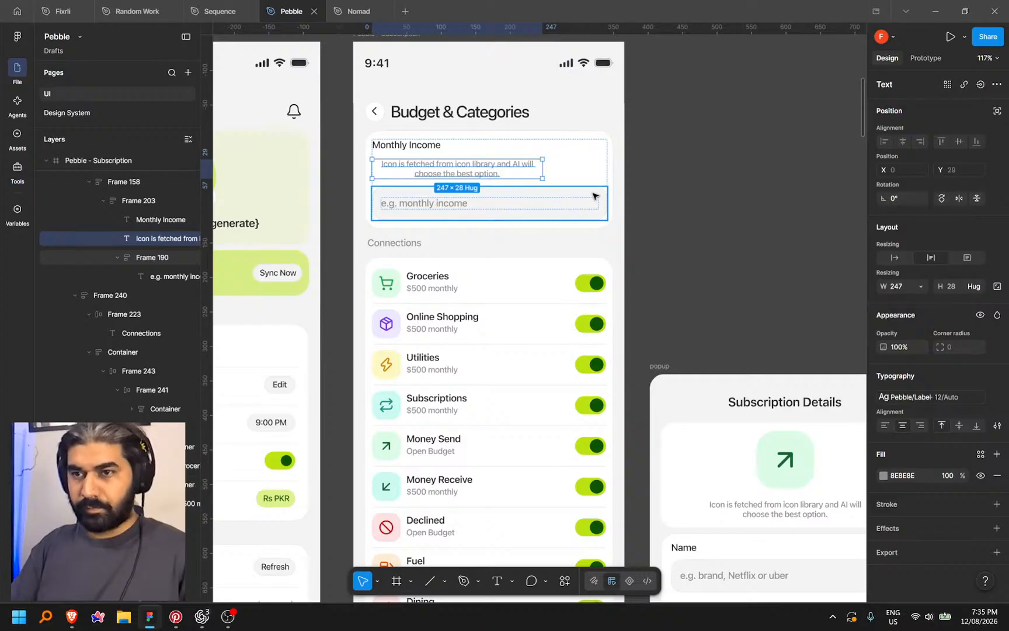
click(886, 425)
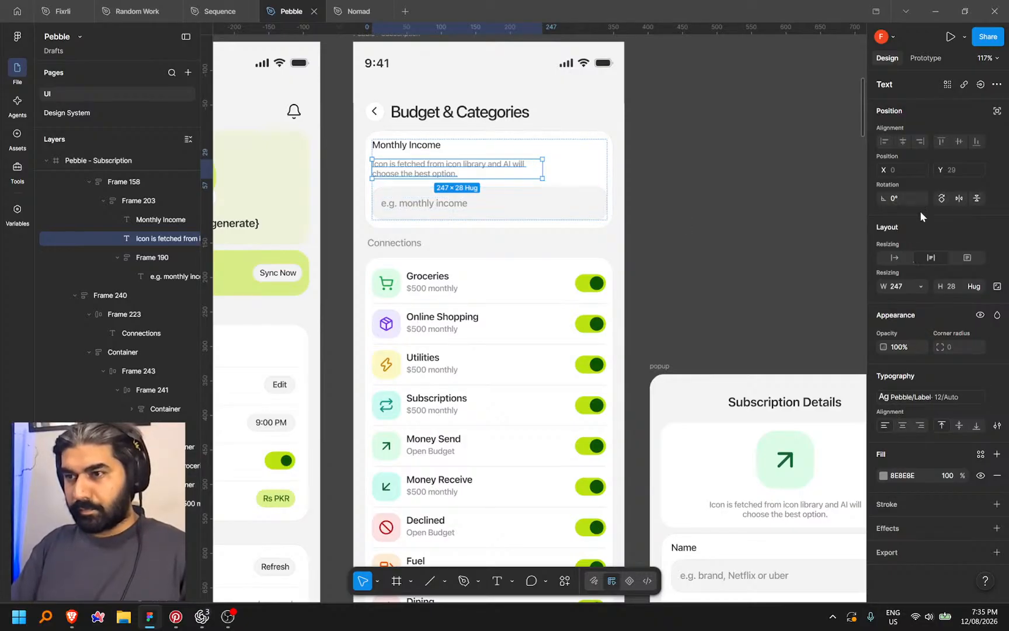
click(894, 255)
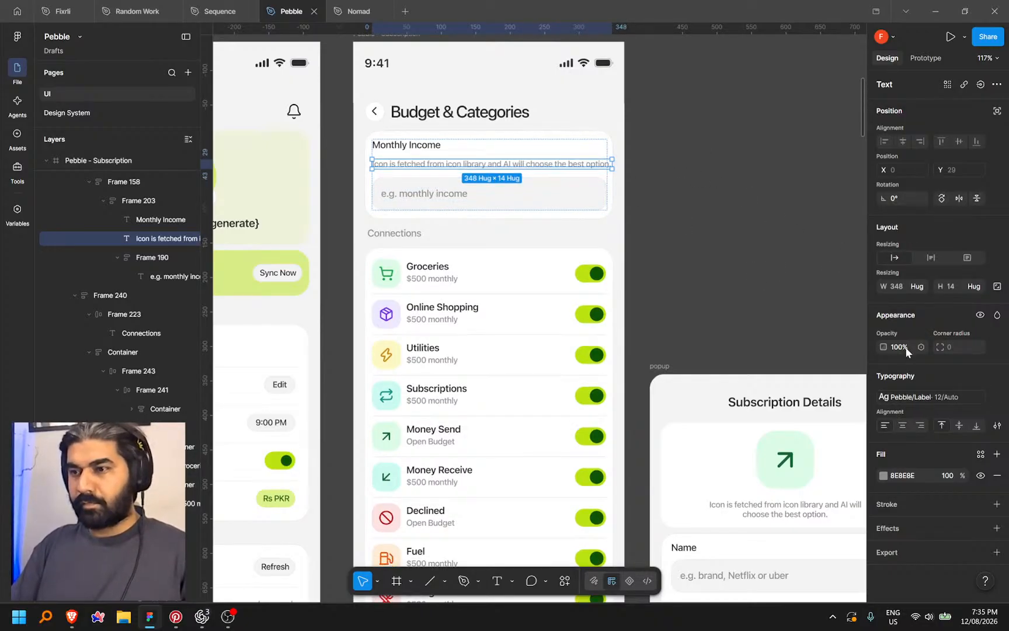
click(917, 286)
click(876, 299)
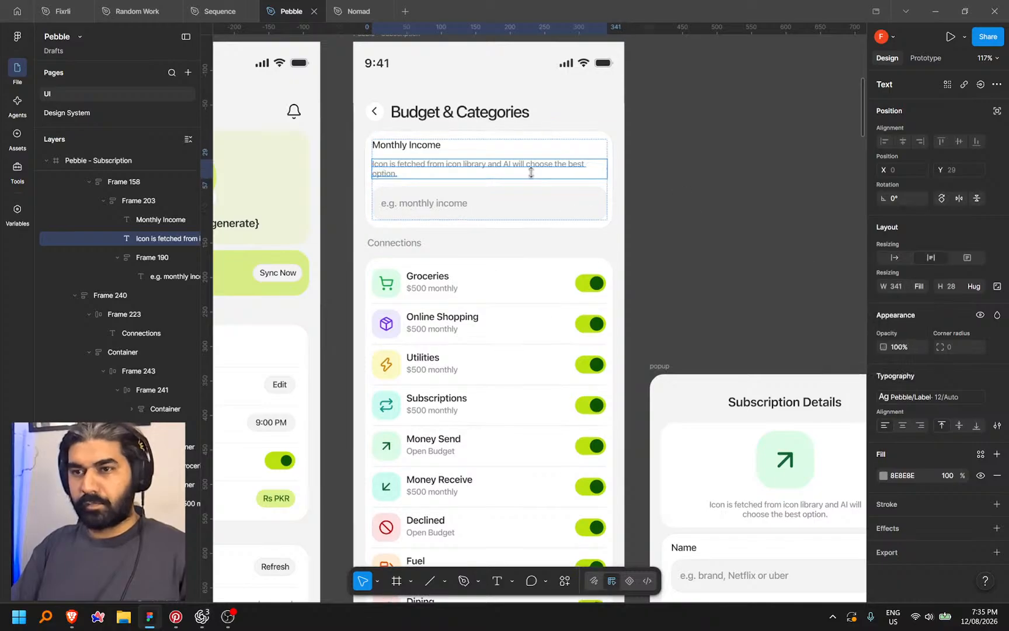
key(Return)
ctrl+scroll(530, 172, up, 3)
click(708, 209)
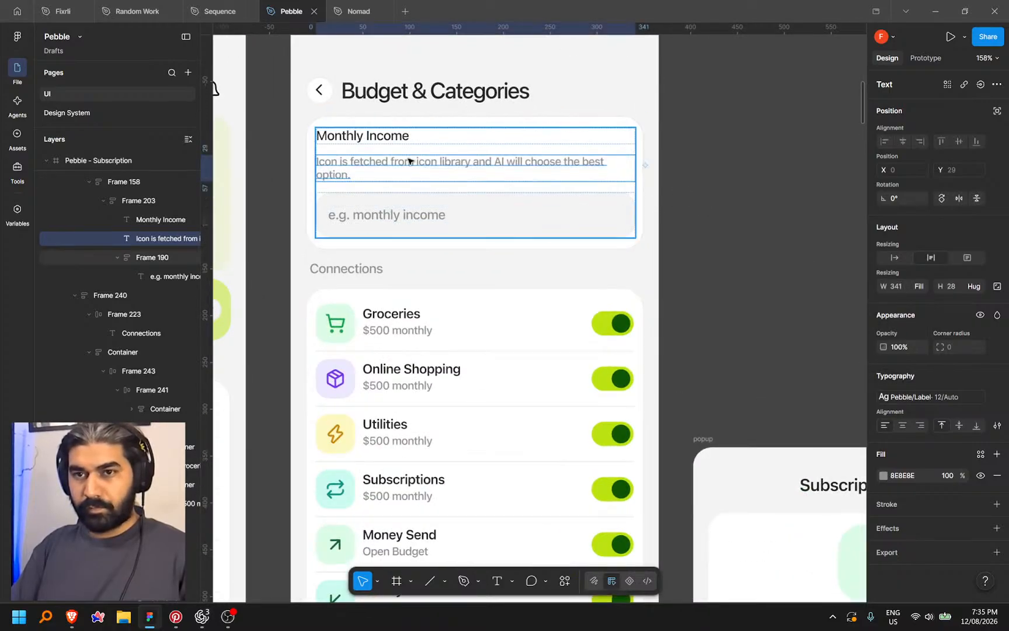
Wrap the Monthly Income label and helper text in an auto-layout frame with an 8 gap
click(387, 140)
shift+click(387, 162)
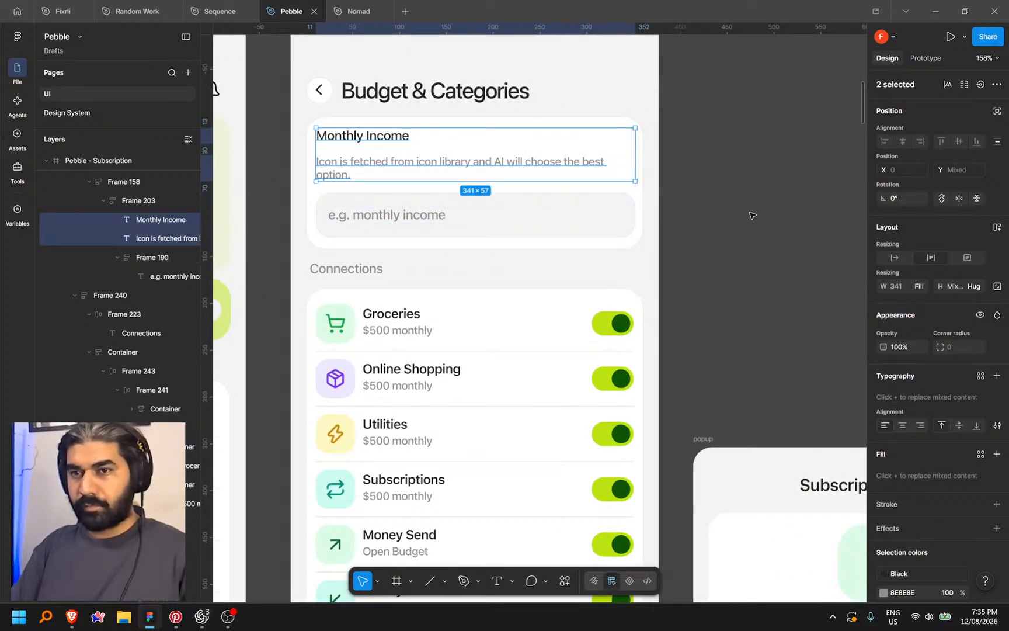
key(shift+a)
drag(937, 317, 936, 317)
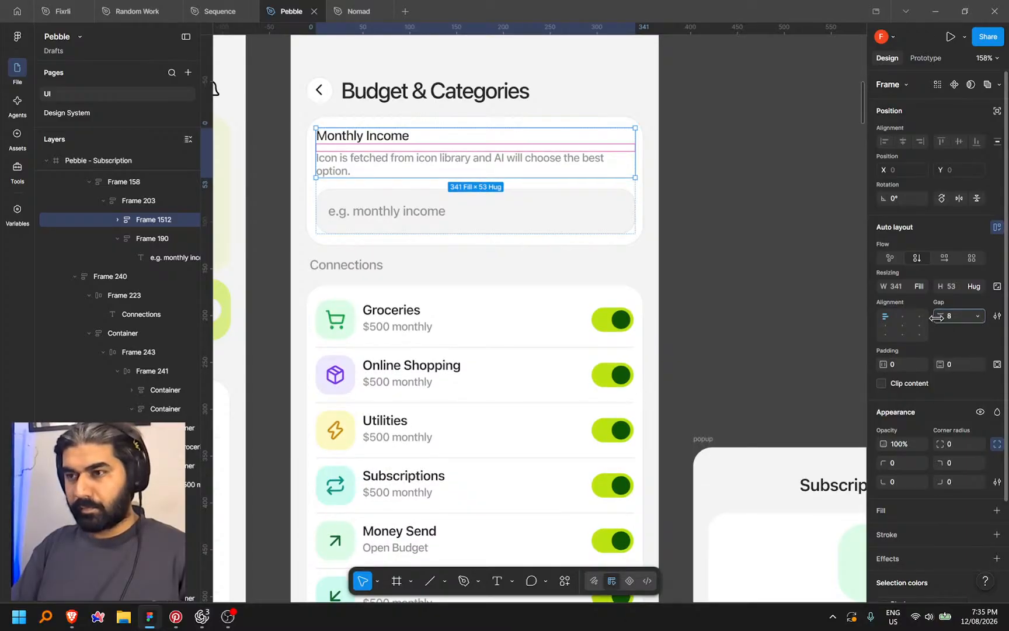
click(725, 188)
scroll(694, 203, down, 3)
Dictate helper text saying income can stay empty and resume as an open budget, then select it
scroll(701, 194, left, 3)
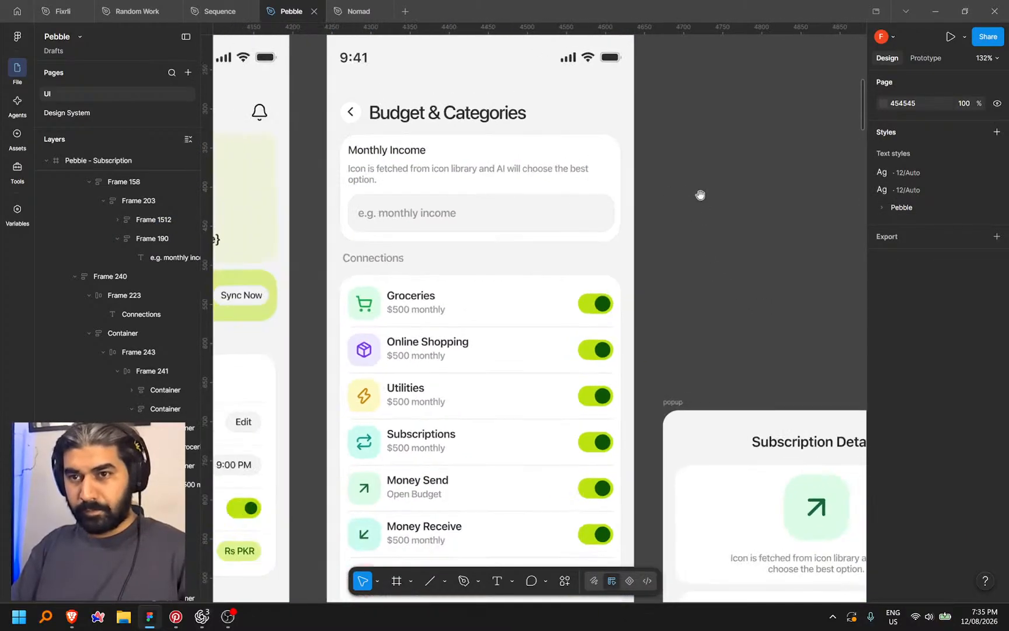
drag(700, 195, 682, 199)
double_click(346, 175)
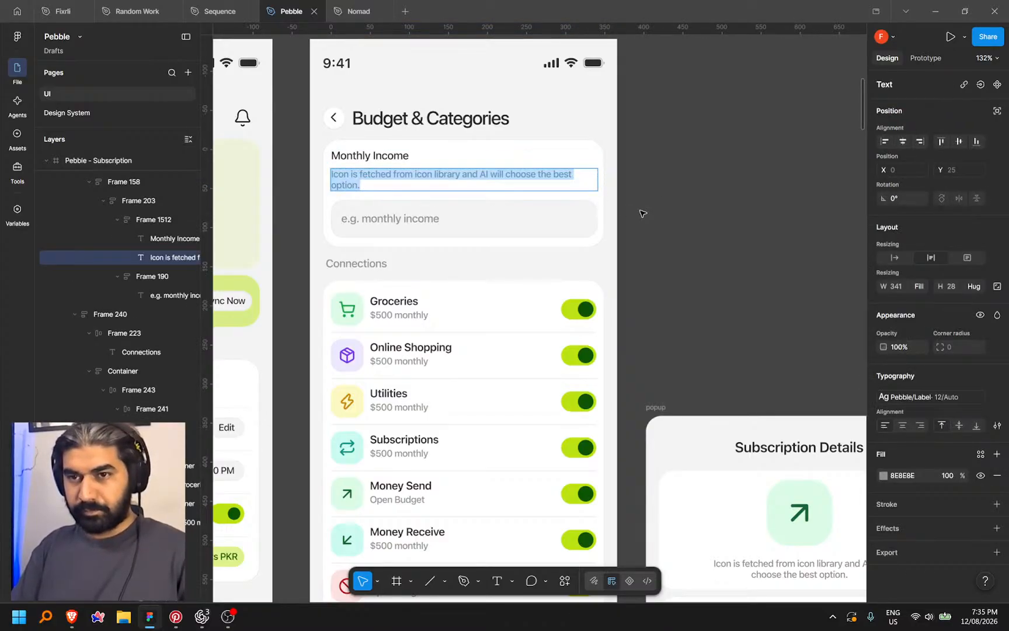
key(ctrl+super)
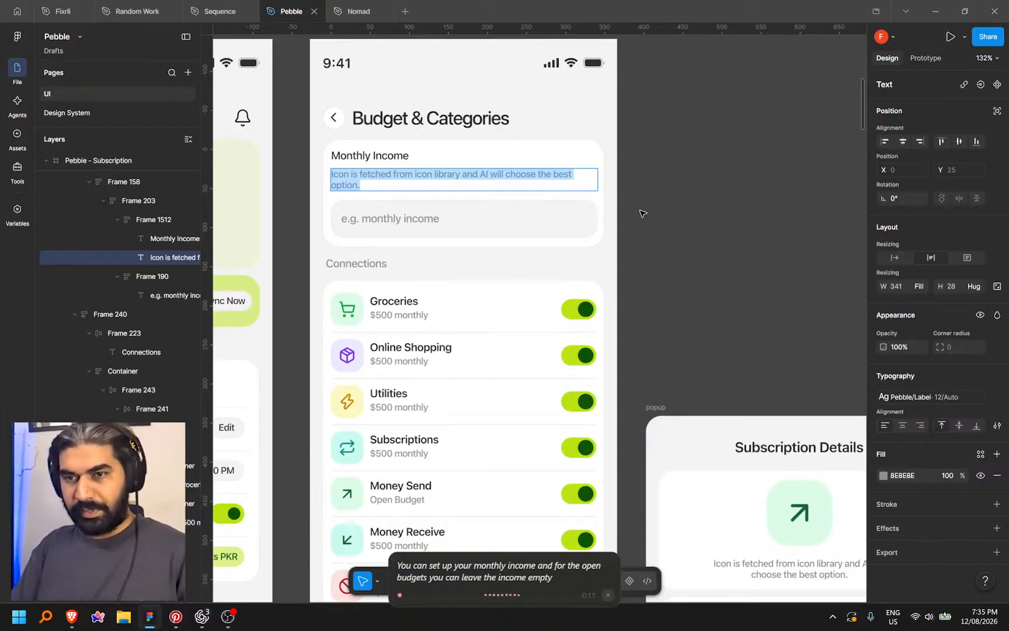
key(ctrl+super)
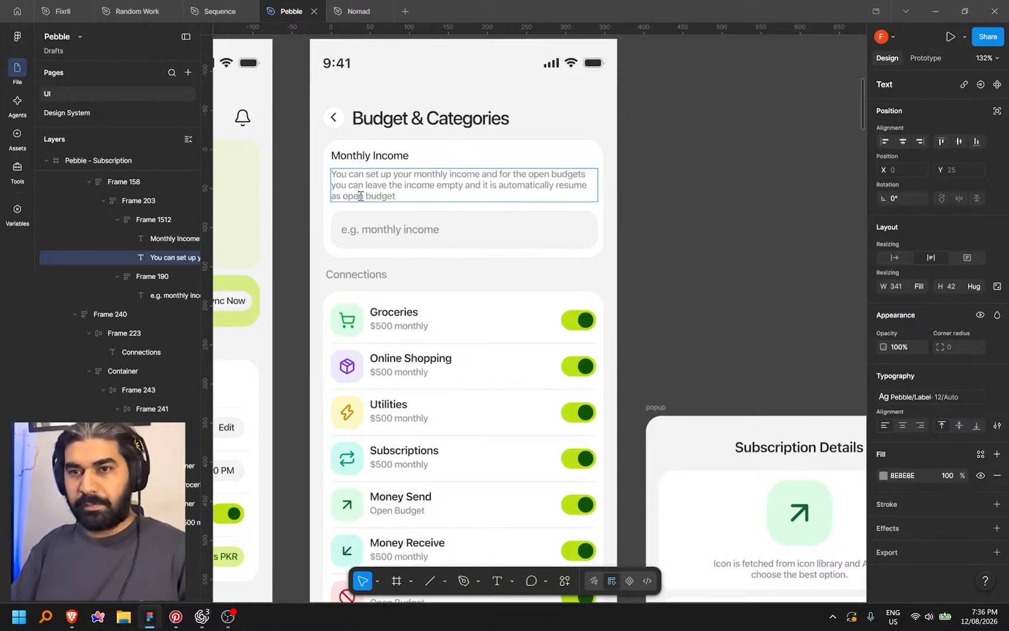
triple_click(360, 196)
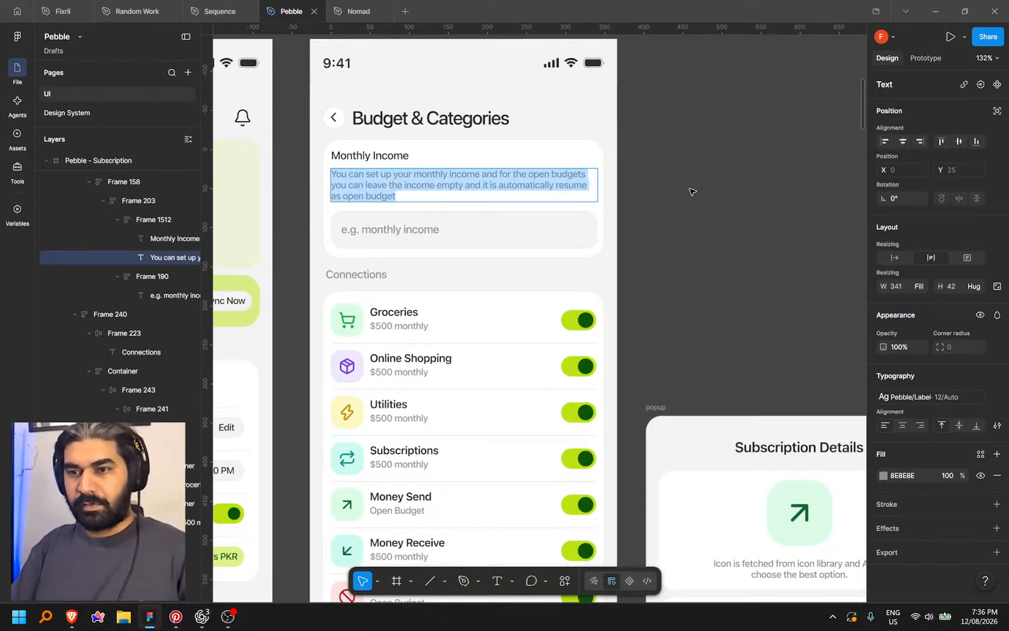
Try Replace content from quick actions on the Monthly Income description, cancel, and reopen Actions
click(564, 581)
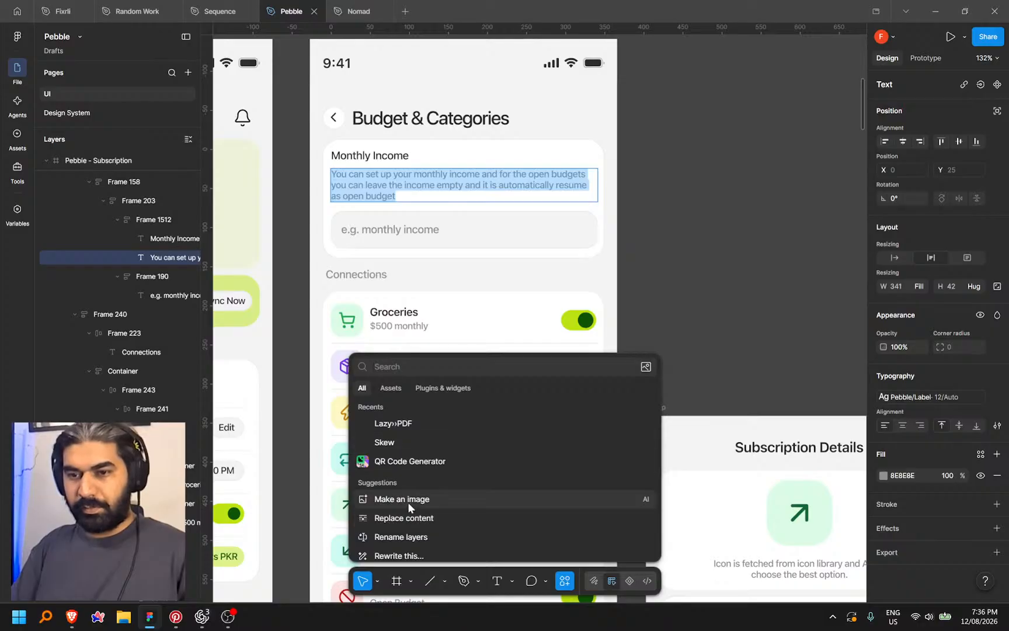
click(428, 518)
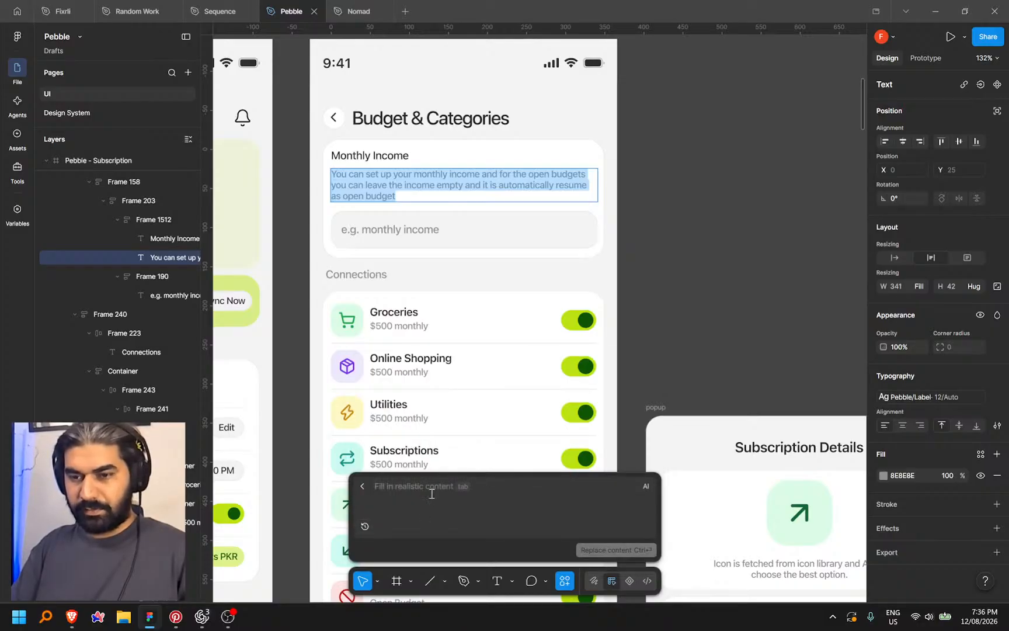
text(ma)
key(BackSpace)
key(BackSpace)
key(BackSpace)
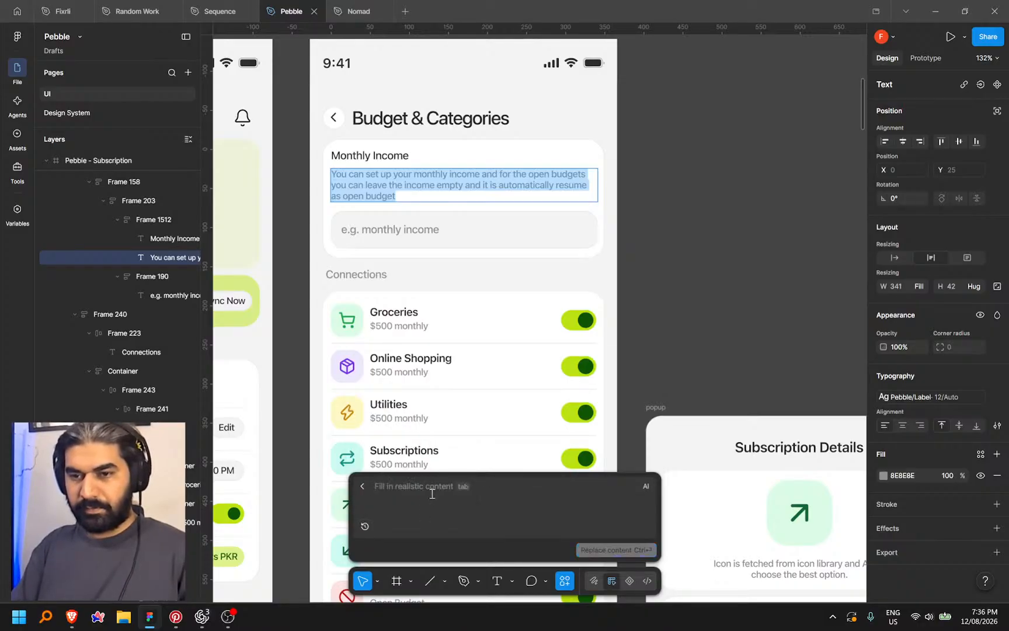
text(ma)
key(Escape)
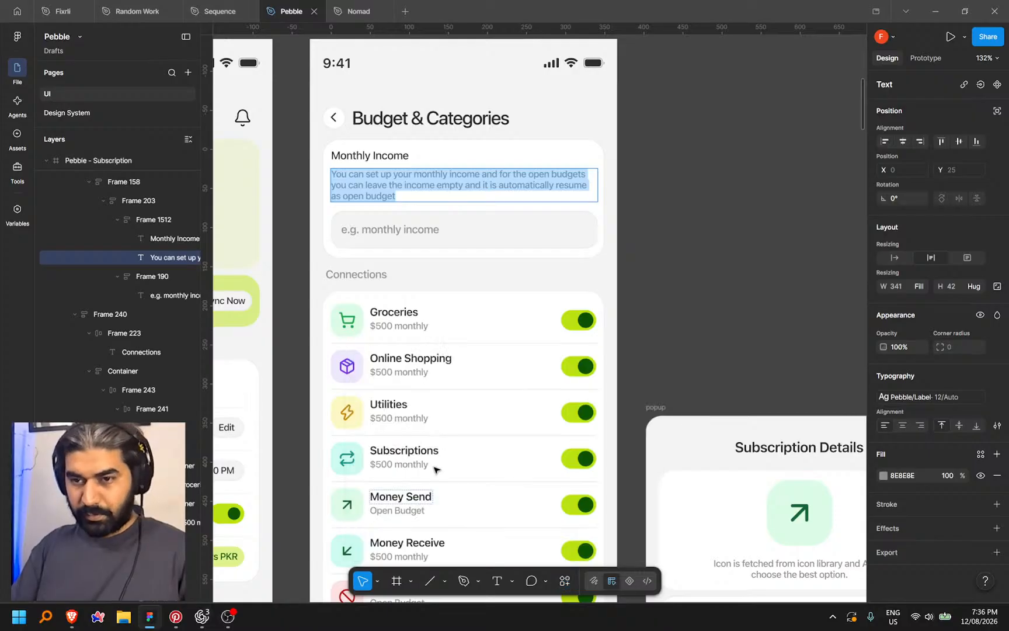
click(566, 580)
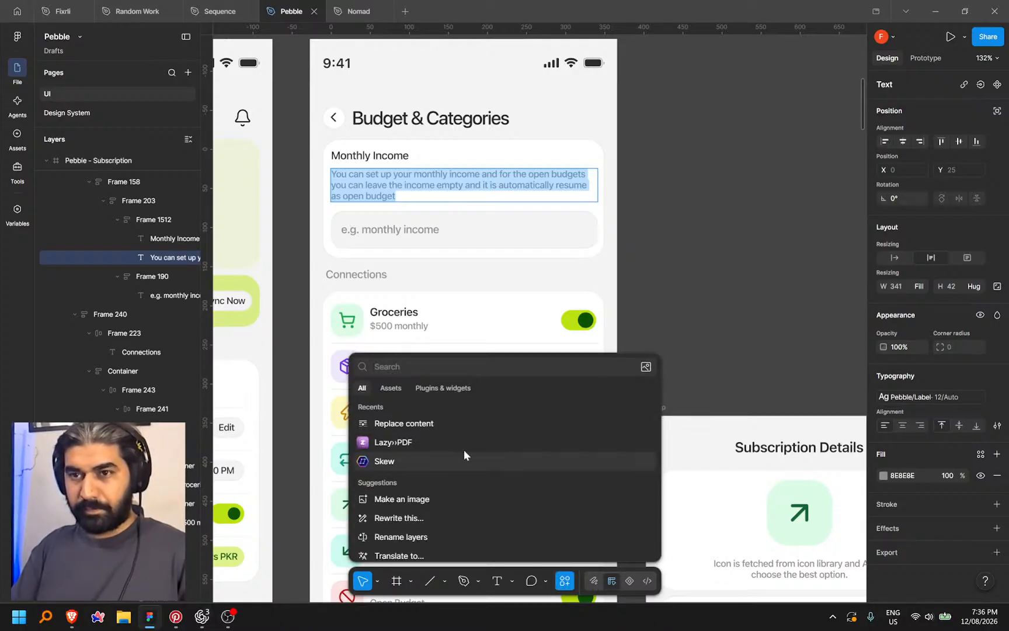
click(699, 309)
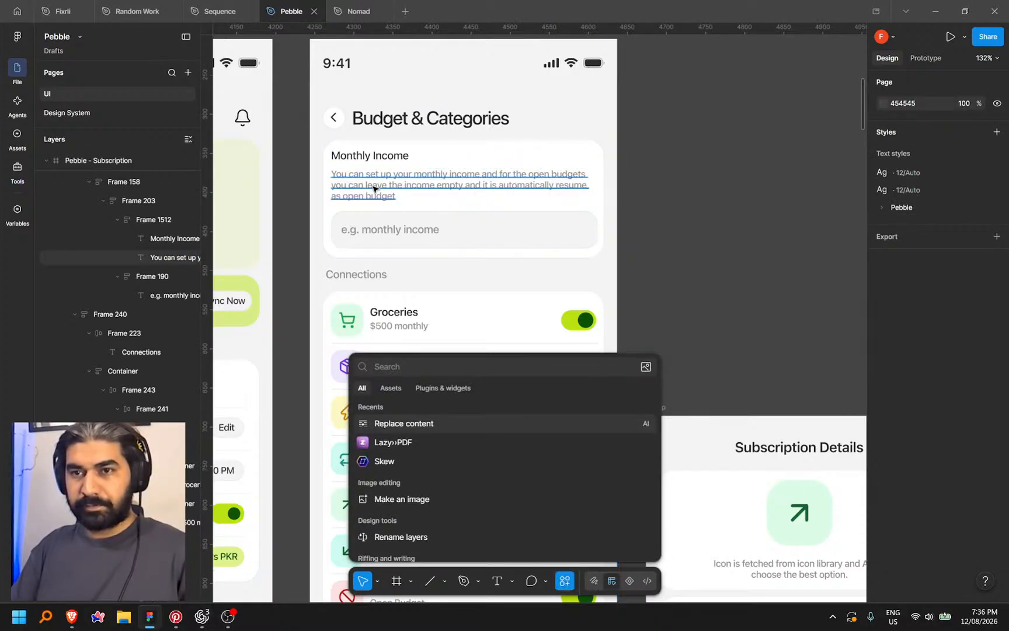
click(373, 187)
Dismiss the Start menu and move the Claude window aside from the Figma canvas
key(super)
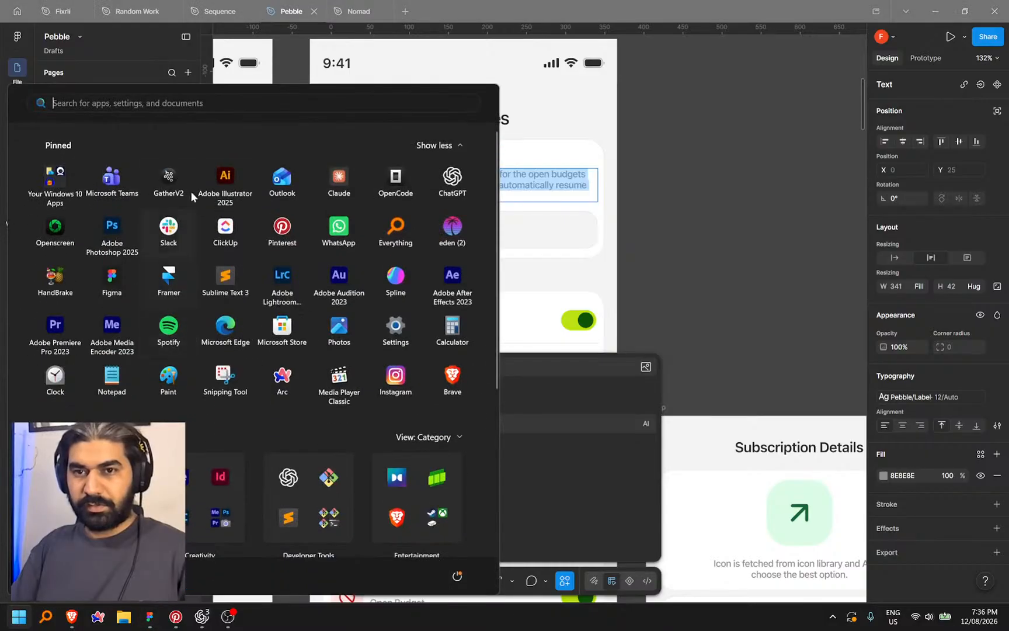
key(super)
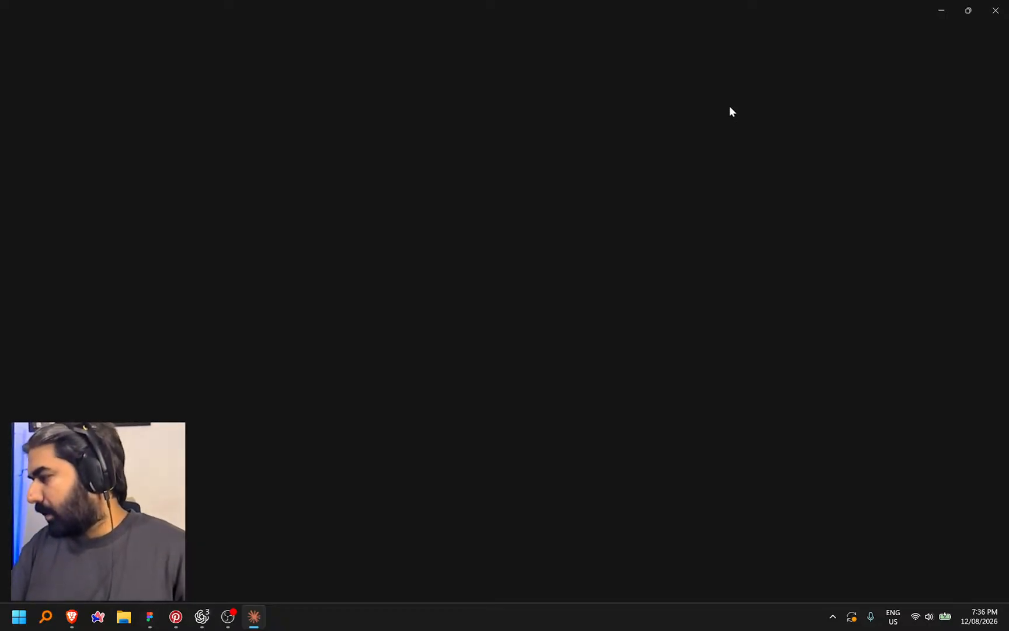
drag(471, 3, 502, 0)
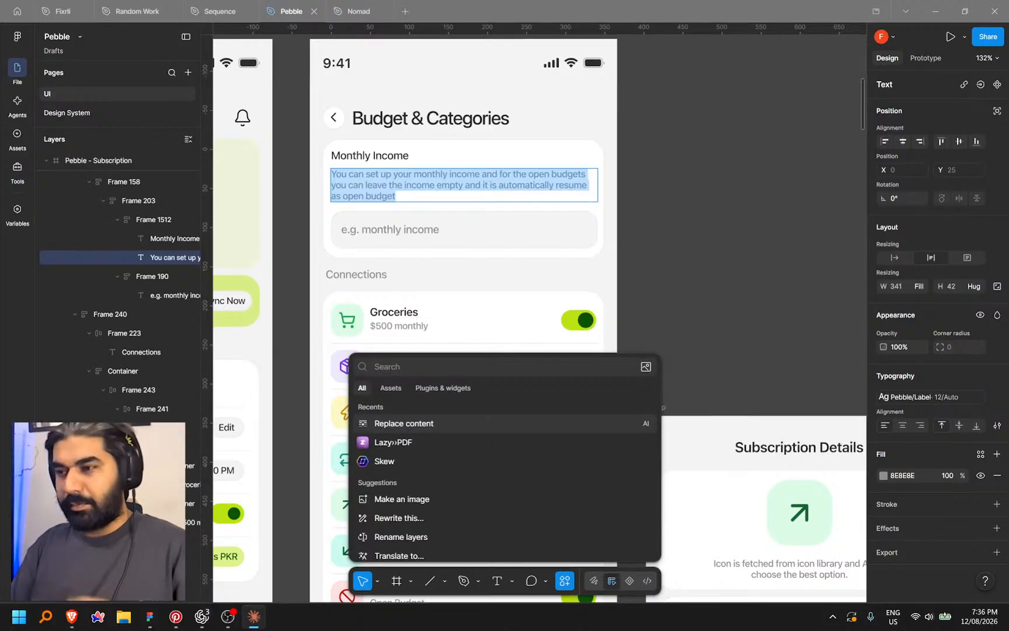
click(693, 279)
Pan across the first row of Pebble screens: Log Expense, Home and the Transactions month frames
click(692, 280)
scroll(651, 248, down, 5)
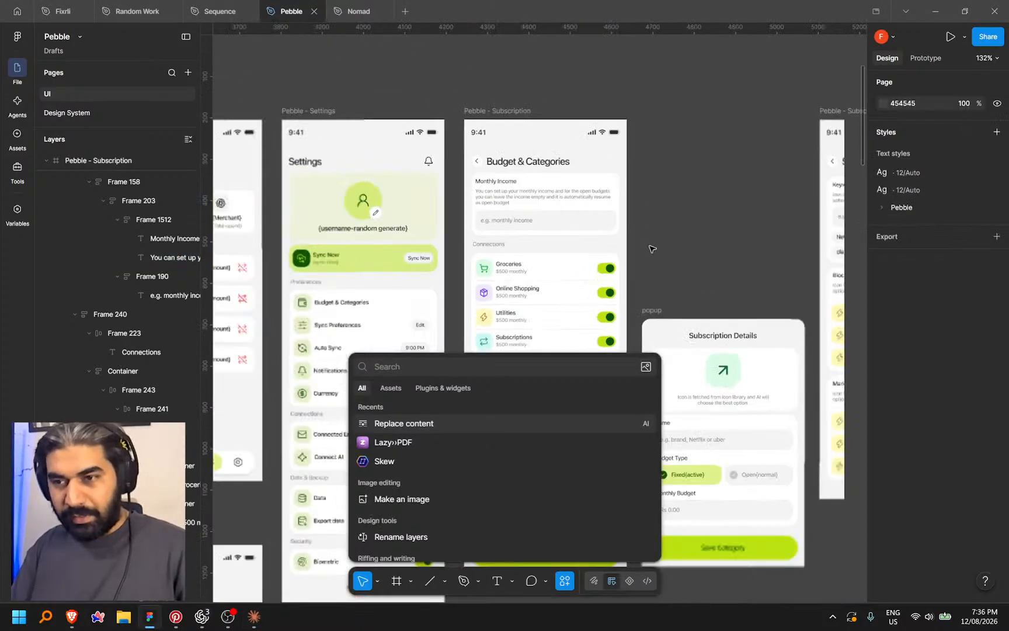
drag(669, 192, 723, 154)
drag(580, 72, 716, 86)
drag(589, 90, 674, 87)
drag(457, 74, 691, 93)
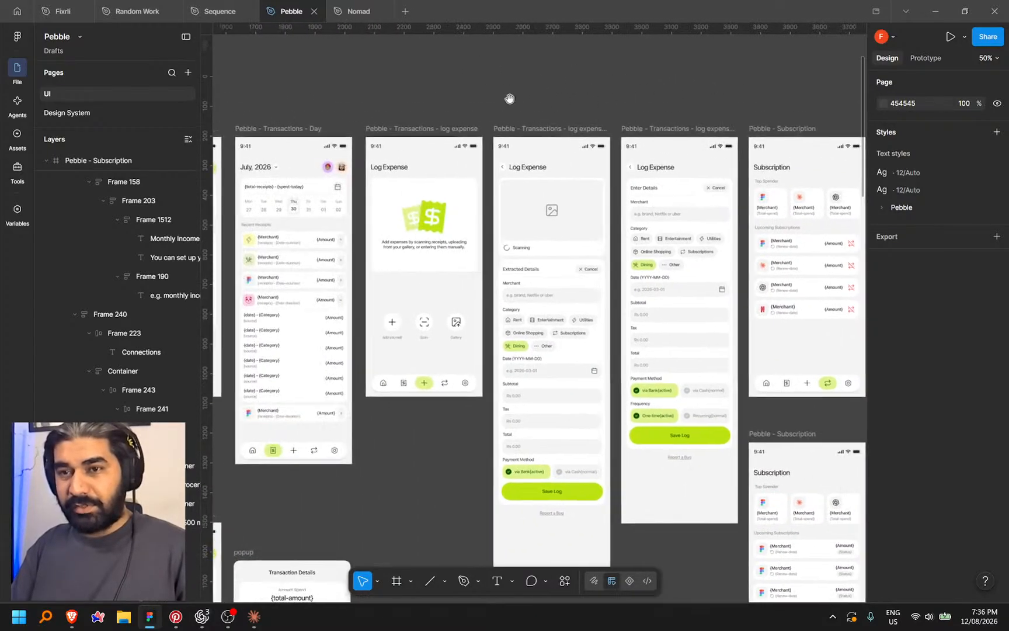
drag(432, 99, 716, 93)
drag(478, 95, 738, 100)
drag(547, 95, 699, 103)
drag(646, 104, 370, 113)
drag(486, 115, 699, 101)
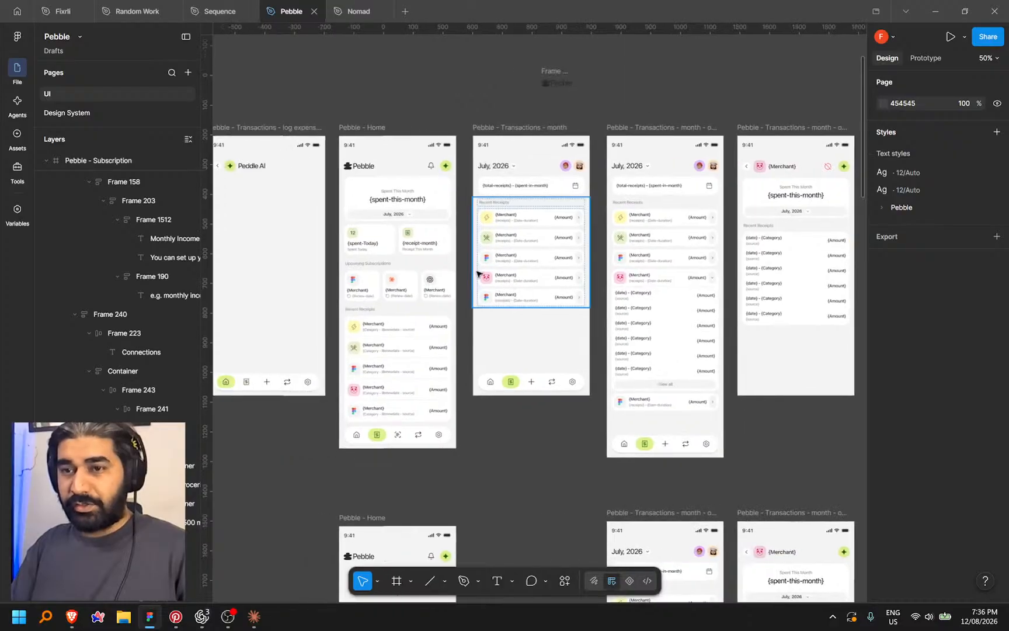
scroll(459, 210, up, 3)
Tour the second row and center Budget & Categories and Sync Preferences at 74% zoom
drag(491, 202, 562, 187)
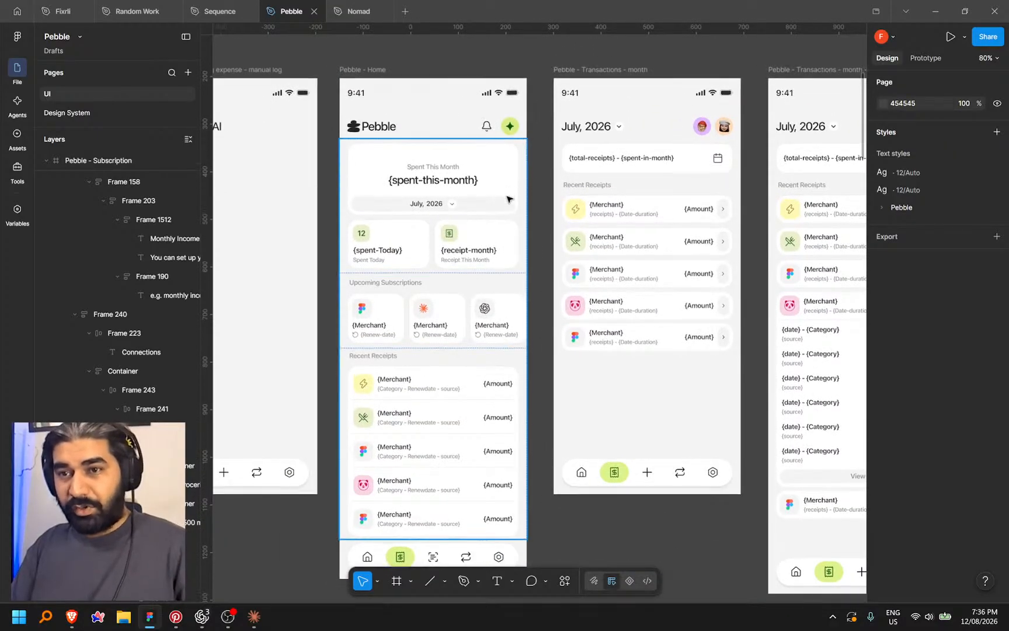
scroll(560, 279, down, 6)
drag(575, 334, 539, 133)
scroll(552, 252, down, 1)
drag(572, 291, 457, 263)
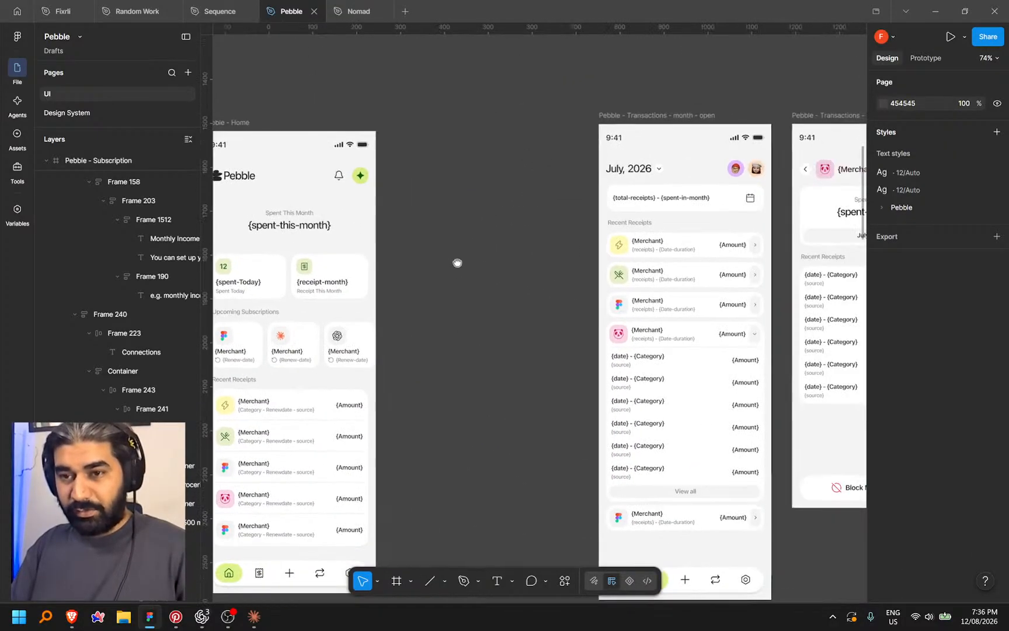
scroll(448, 255, down, 3)
drag(549, 255, 361, 251)
scroll(433, 266, up, 4)
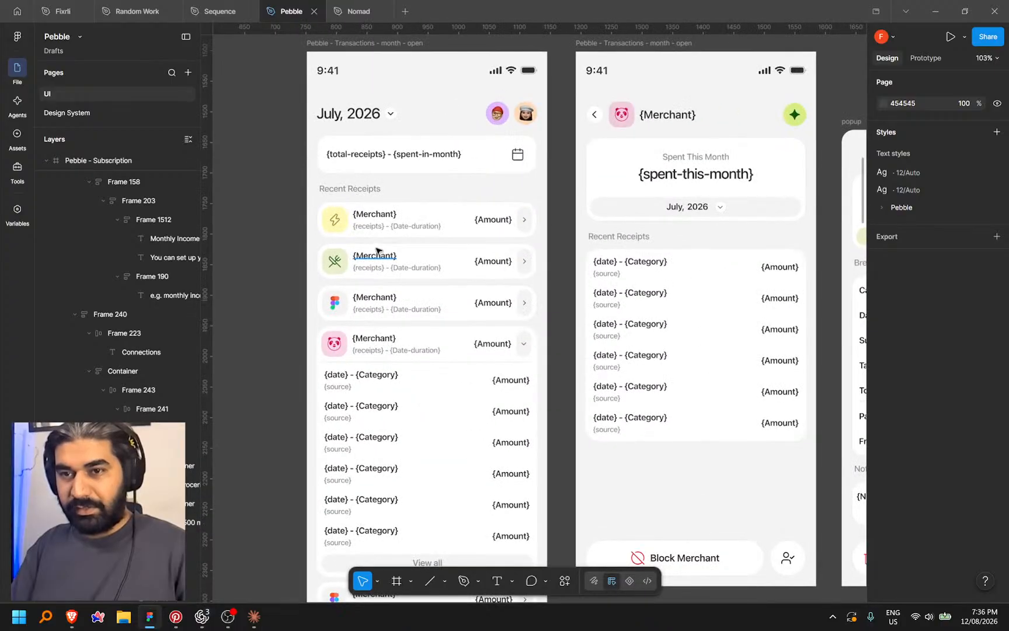
scroll(401, 270, up, 1)
scroll(409, 402, down, 5)
drag(705, 246, 362, 339)
scroll(520, 273, down, 3)
drag(589, 304, 364, 383)
scroll(475, 347, up, 1)
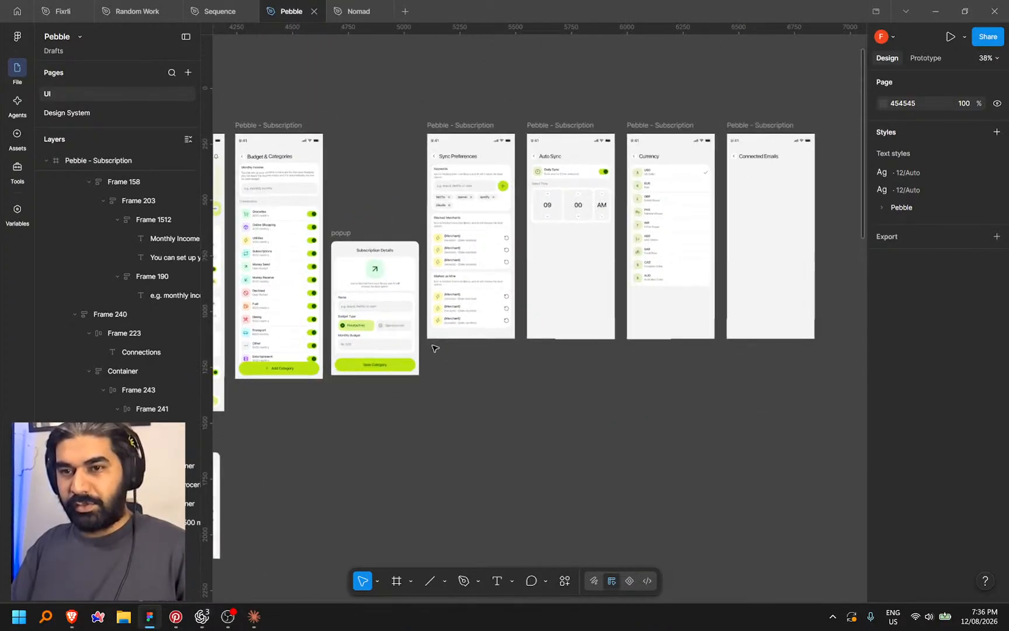
drag(366, 324, 629, 342)
drag(467, 310, 686, 312)
drag(629, 313, 501, 306)
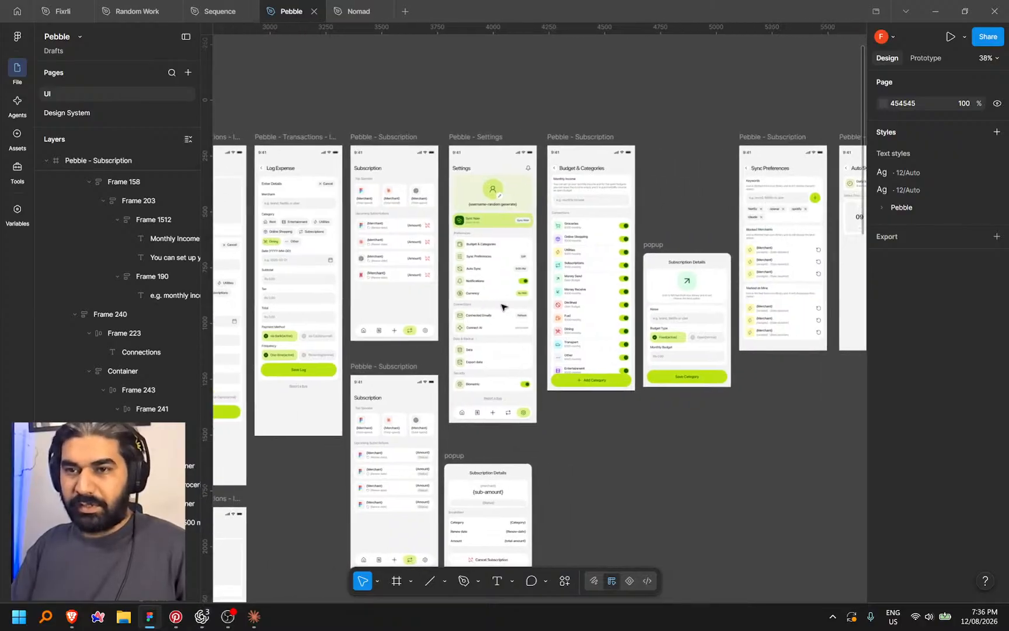
scroll(390, 246, left, 10)
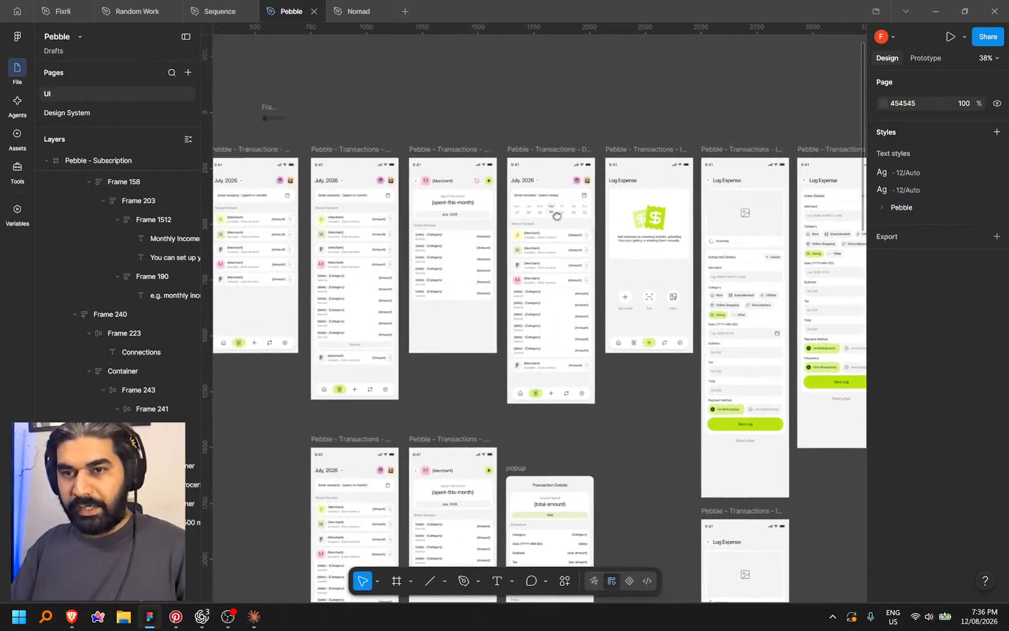
scroll(345, 228, up, 6)
drag(338, 214, 274, 243)
scroll(412, 215, down, 6)
drag(636, 241, 327, 248)
drag(558, 259, 497, 259)
scroll(376, 278, up, 5)
drag(724, 219, 373, 334)
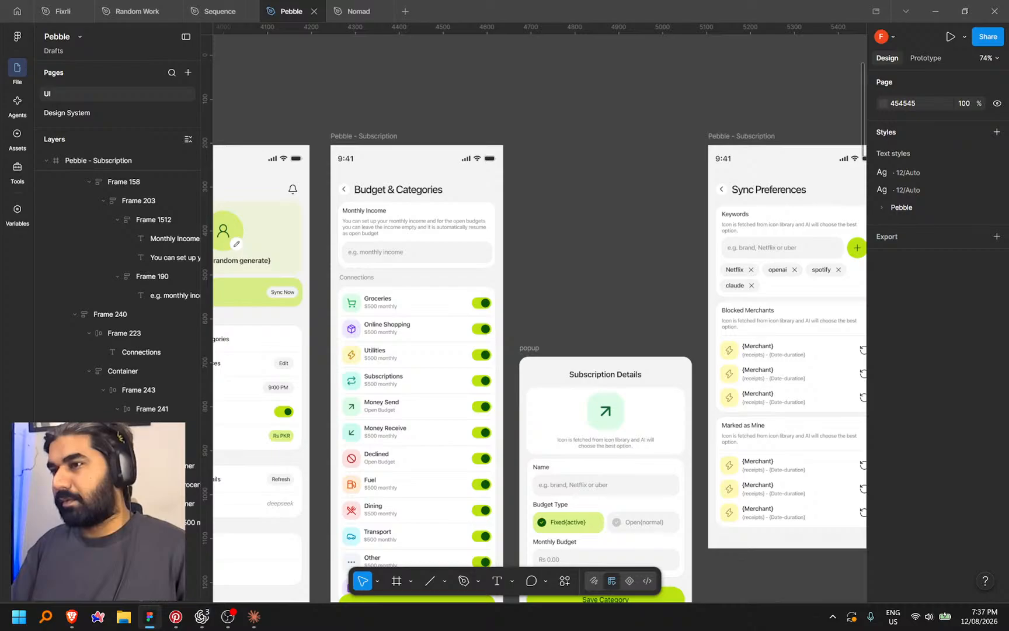
key(alt+Tab)
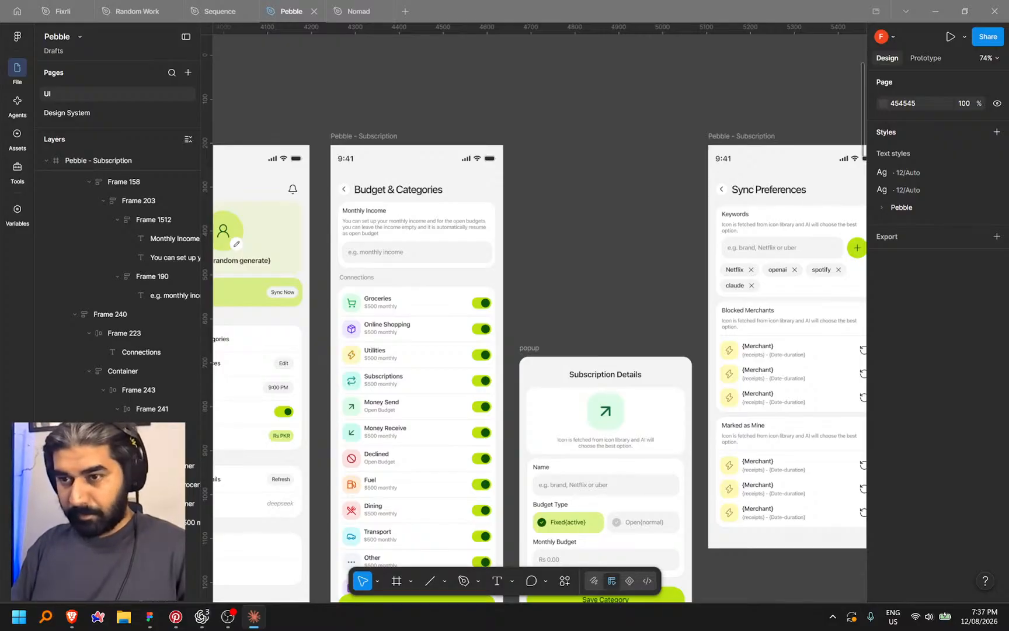
Copy a Dev Mode link to the Subscription Details popup frame and switch back to Codex
click(575, 275)
scroll(578, 244, down, 2)
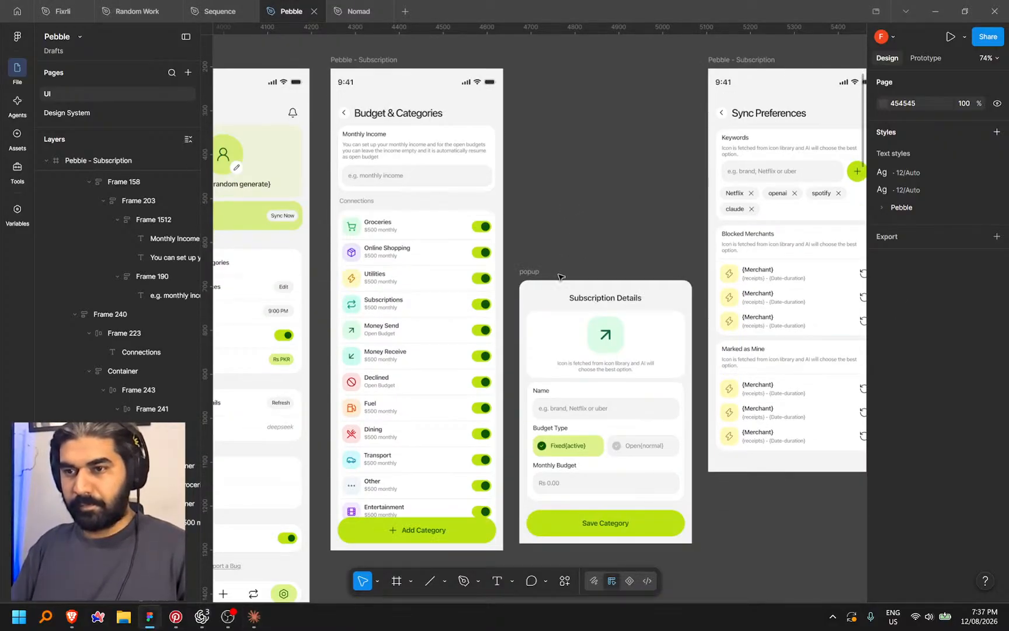
click(646, 581)
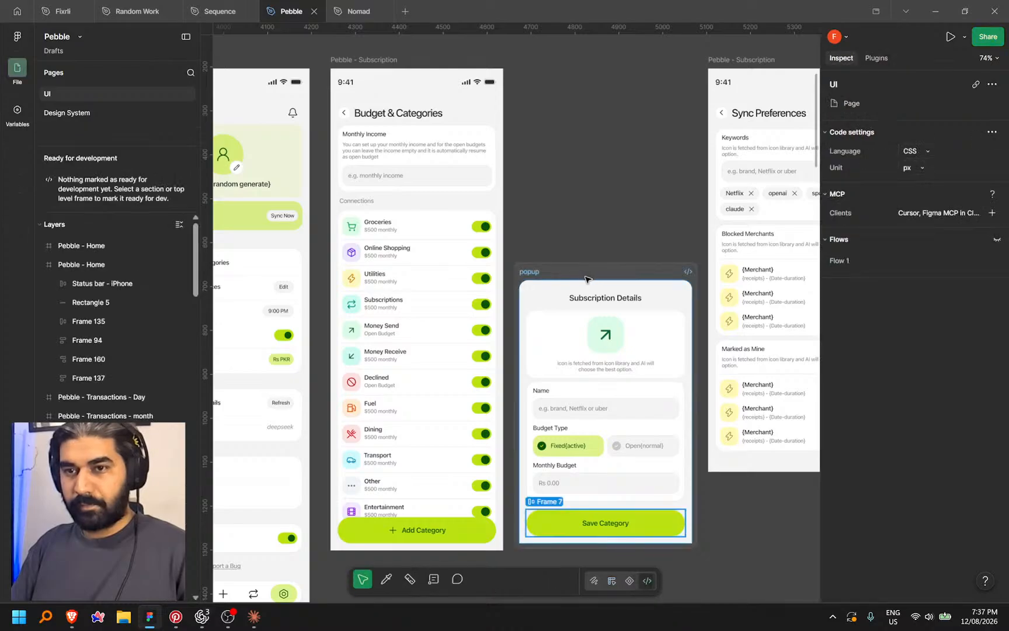
right_click(614, 274)
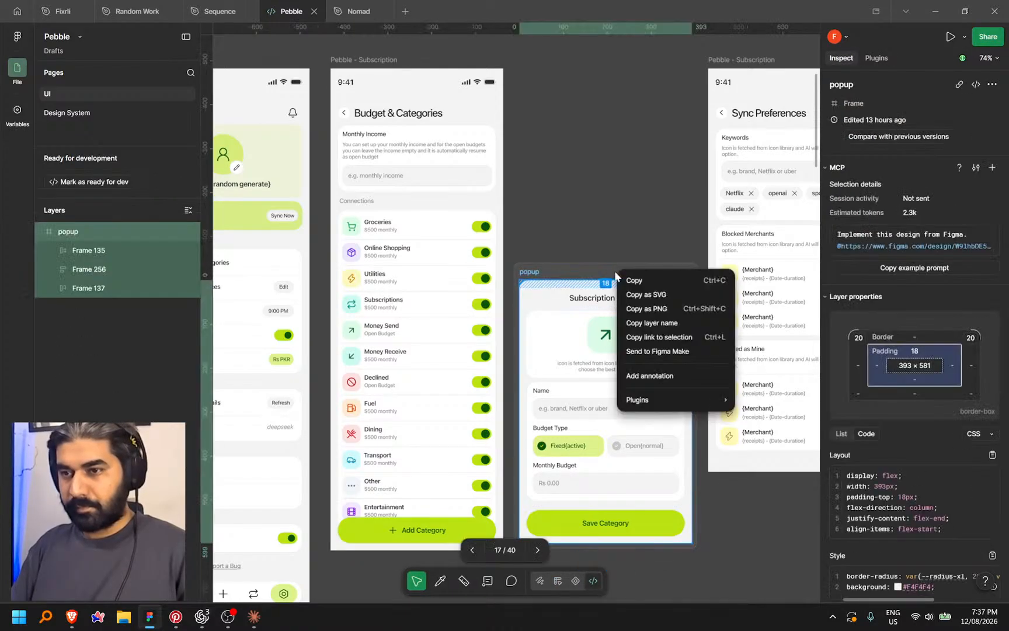
click(659, 339)
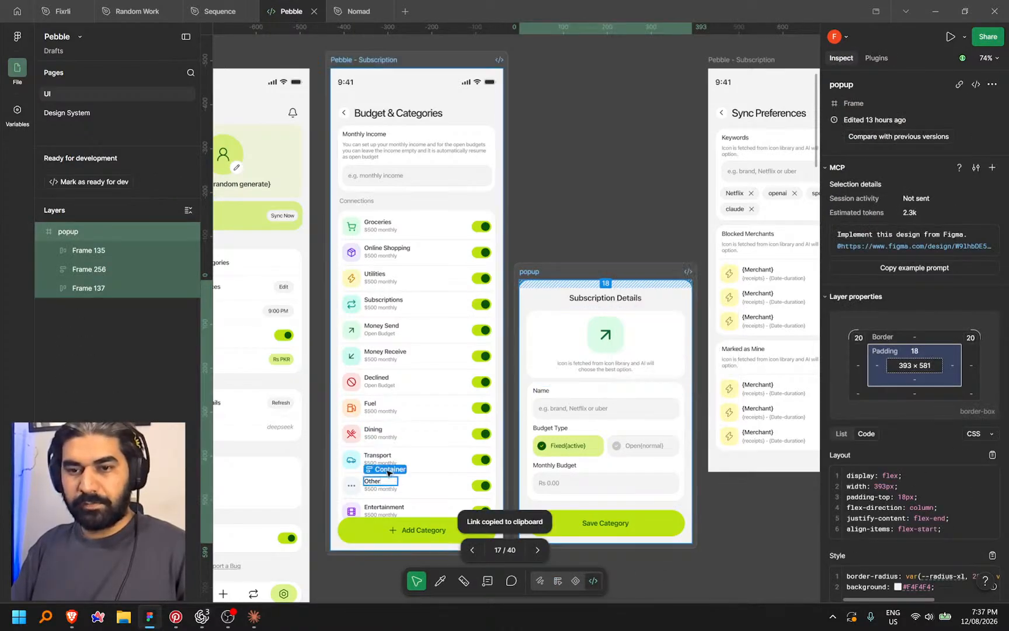
click(202, 617)
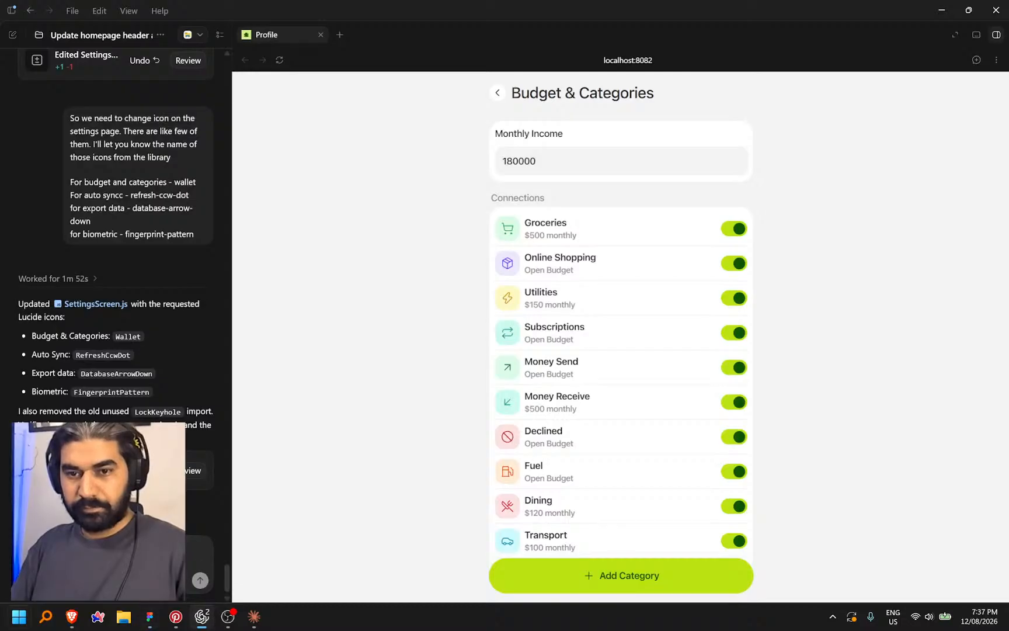
Switch to the Run app chat, restore the Codex window and reposition it over Figma
key(ctrl+Tab)
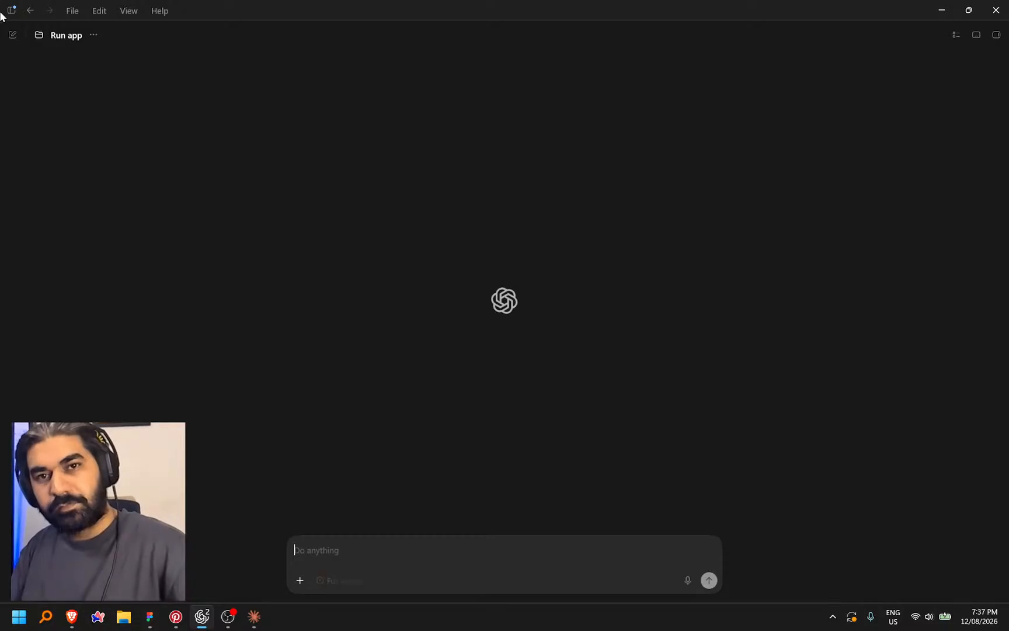
double_click(257, 9)
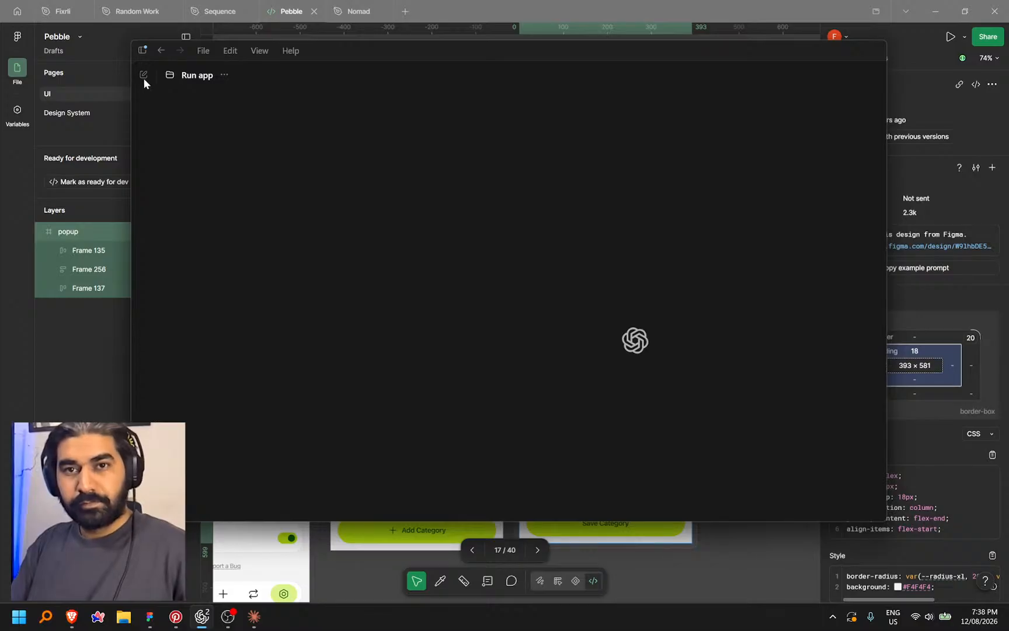
drag(674, 53, 644, 57)
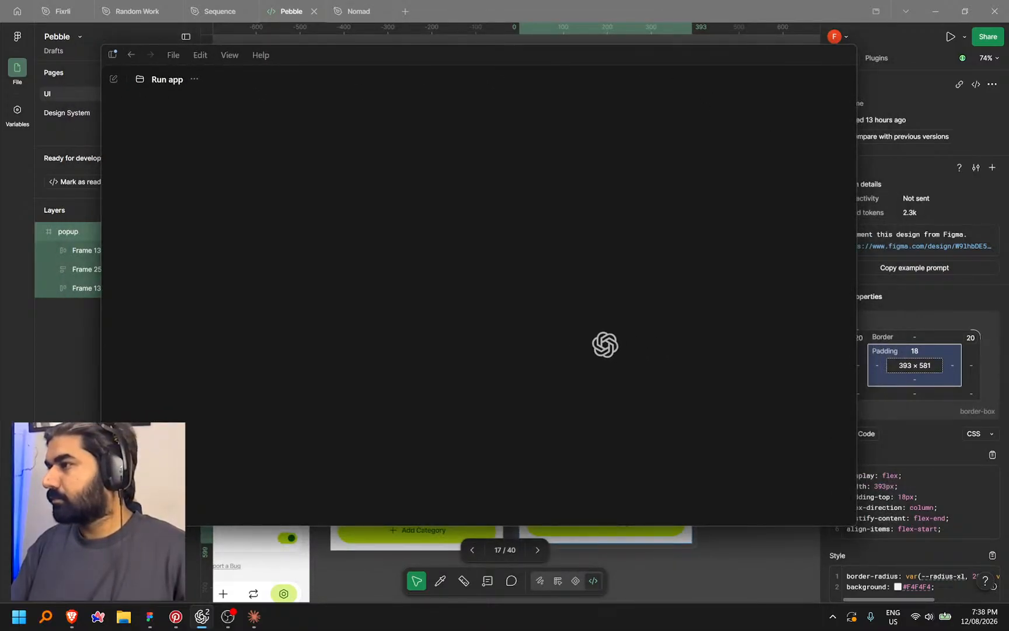
key(alt+Tab)
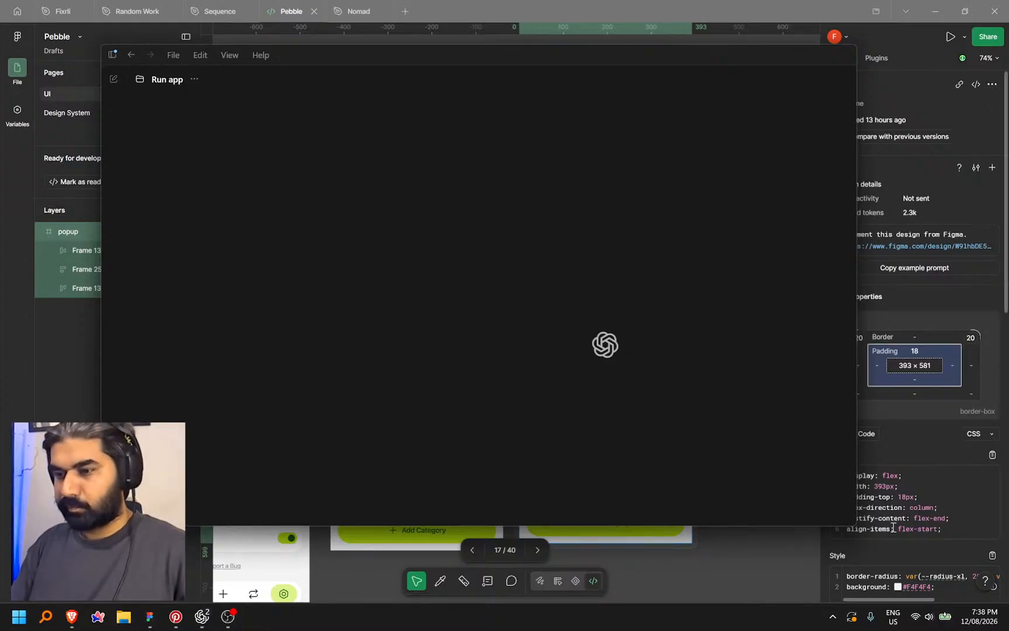
click(832, 617)
click(785, 533)
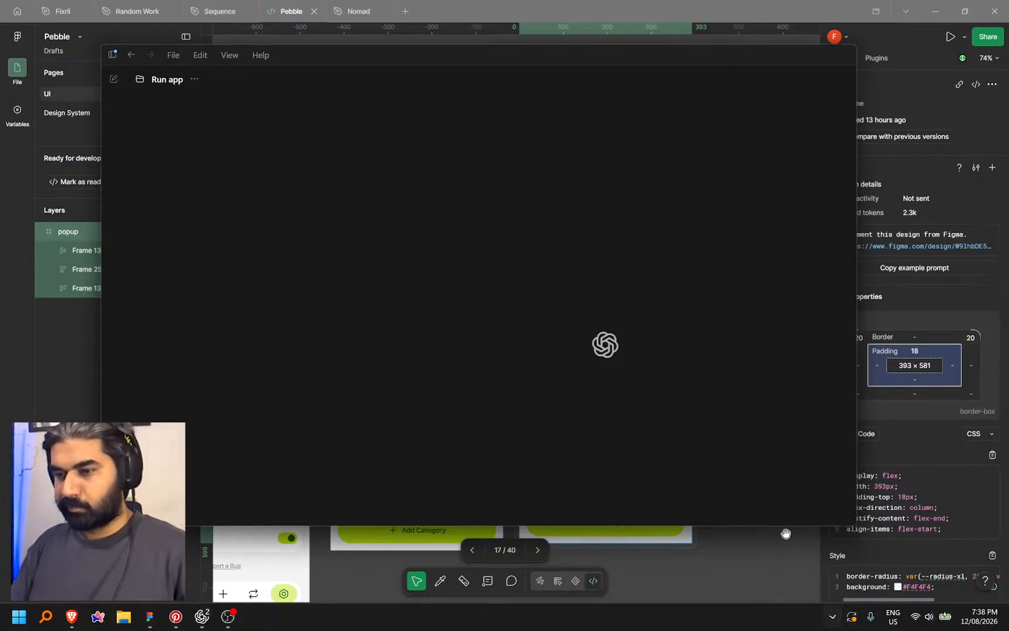
click(834, 618)
right_click(788, 533)
click(816, 518)
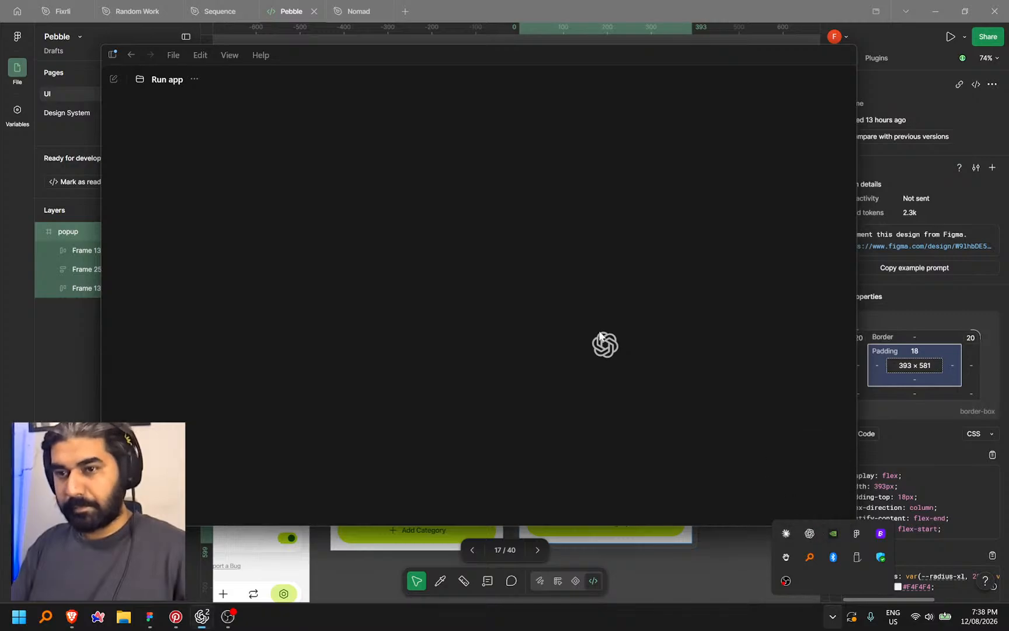
drag(478, 57, 457, 71)
drag(226, 77, 265, 76)
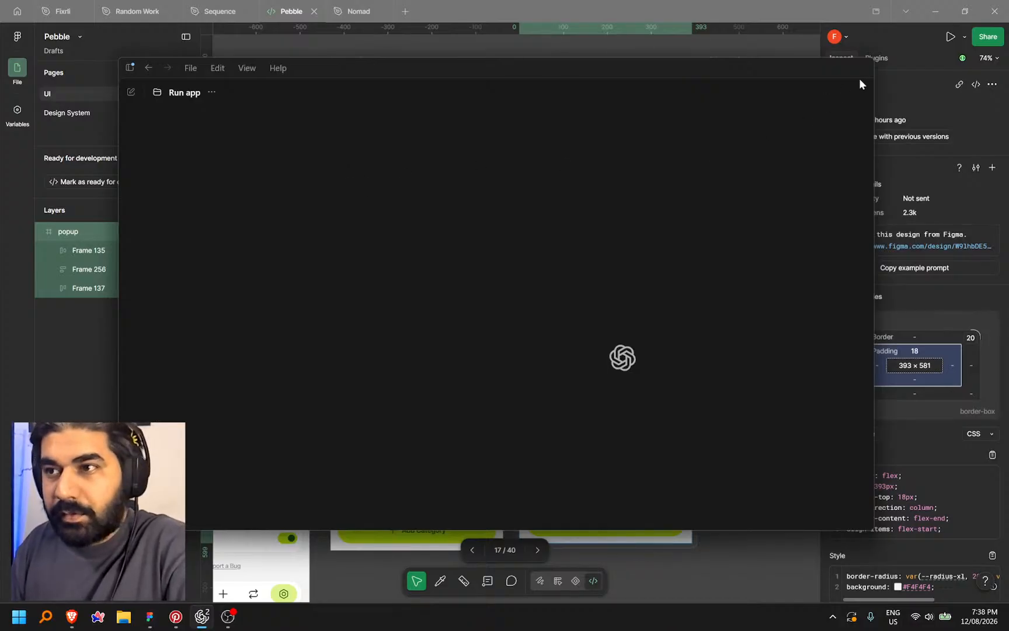
Open the Finance App homepage-header chat and maximize the Codex window
click(832, 620)
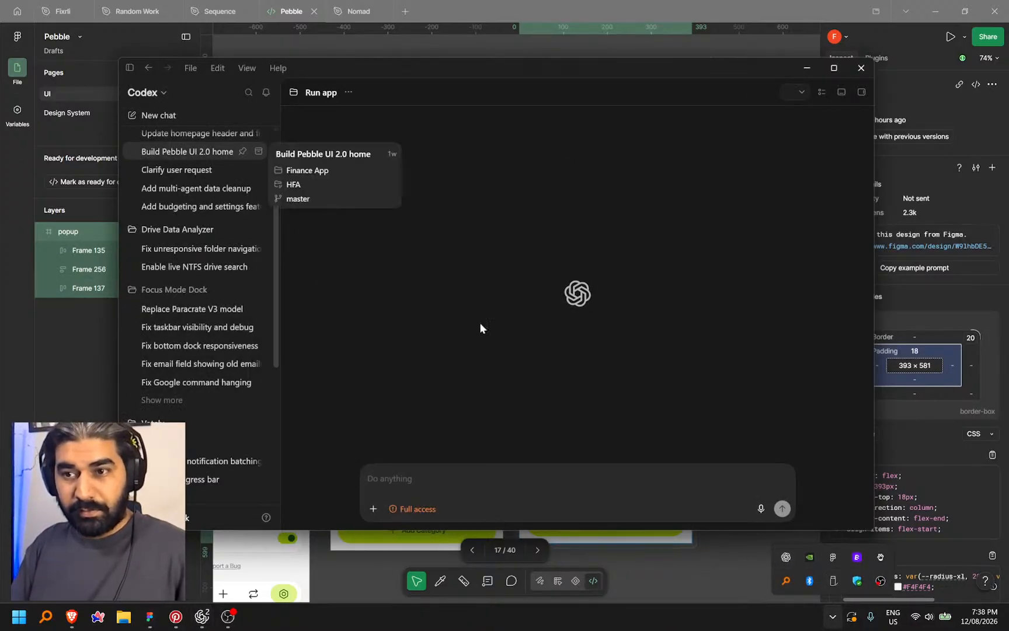
scroll(171, 175, up, 3)
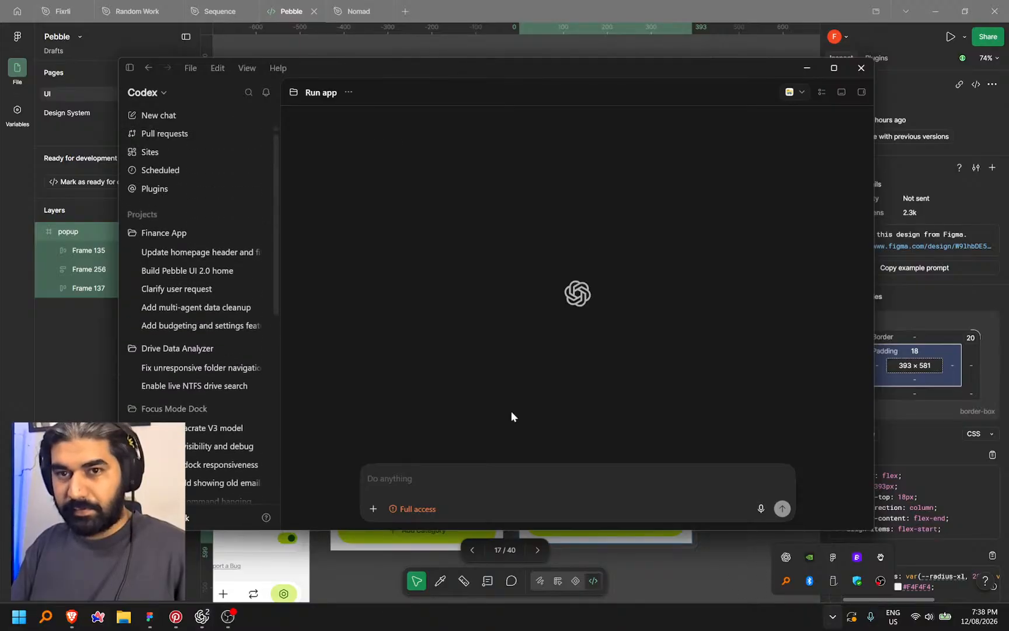
click(171, 252)
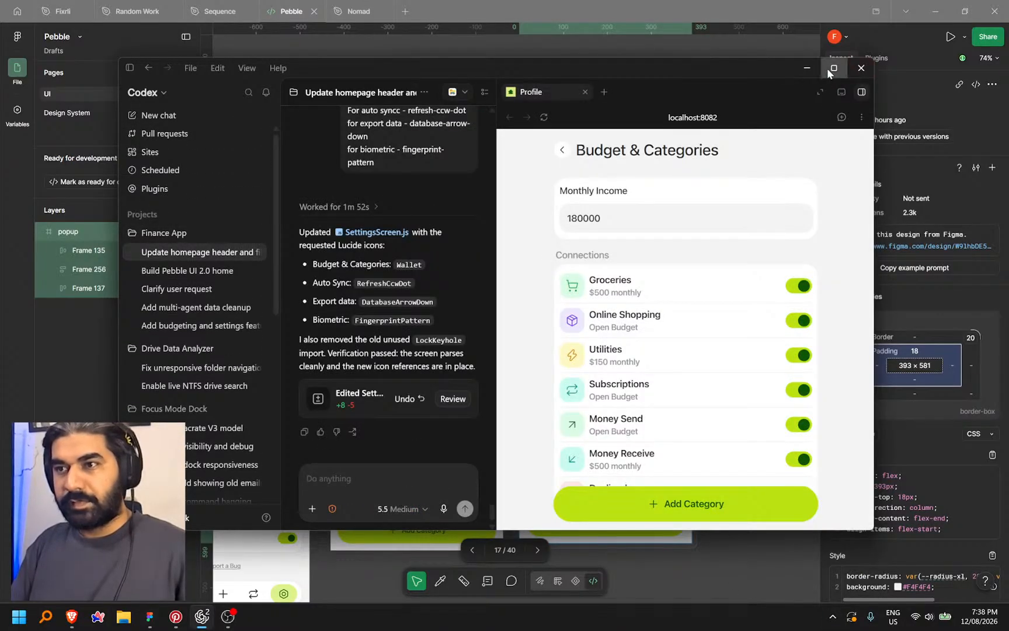
click(833, 67)
Paste the new monthly income hint sentence, cut it back to the clipboard, and return to Figma
key(ctrl+v)
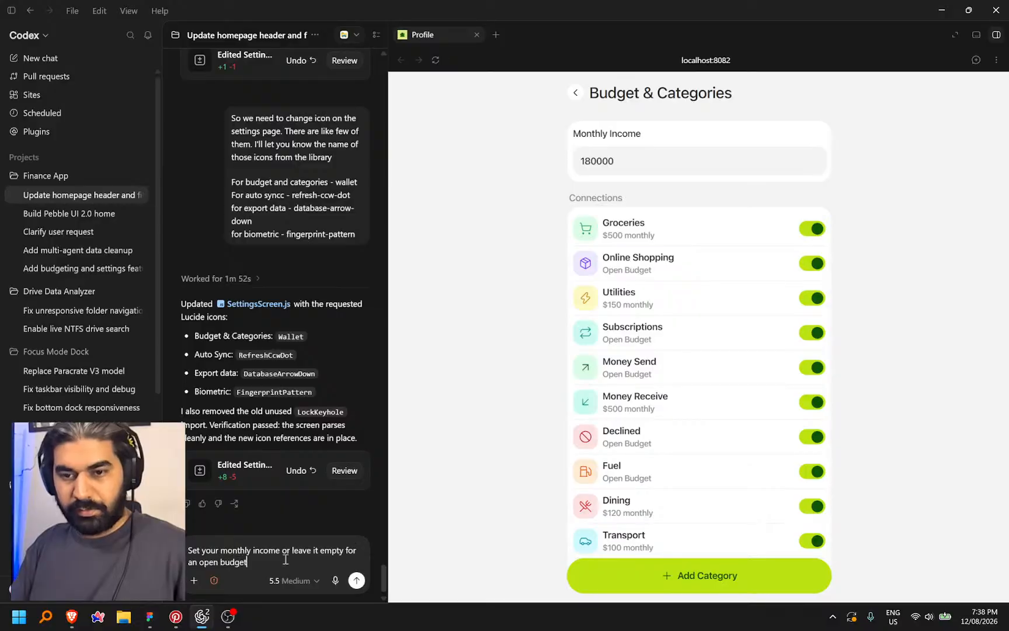
key(ctrl+a)
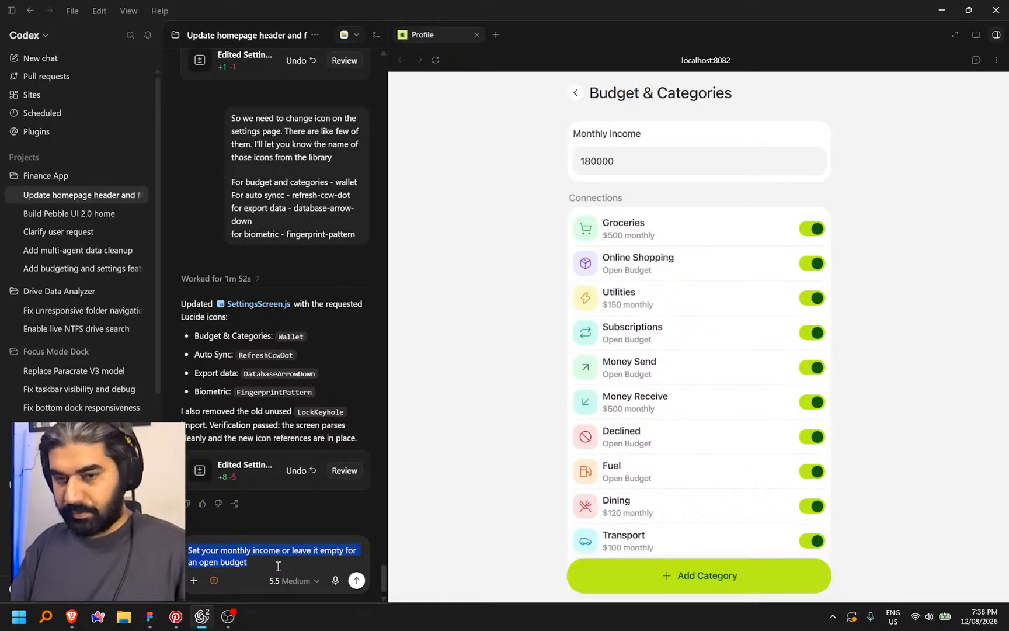
key(ctrl+x)
click(149, 616)
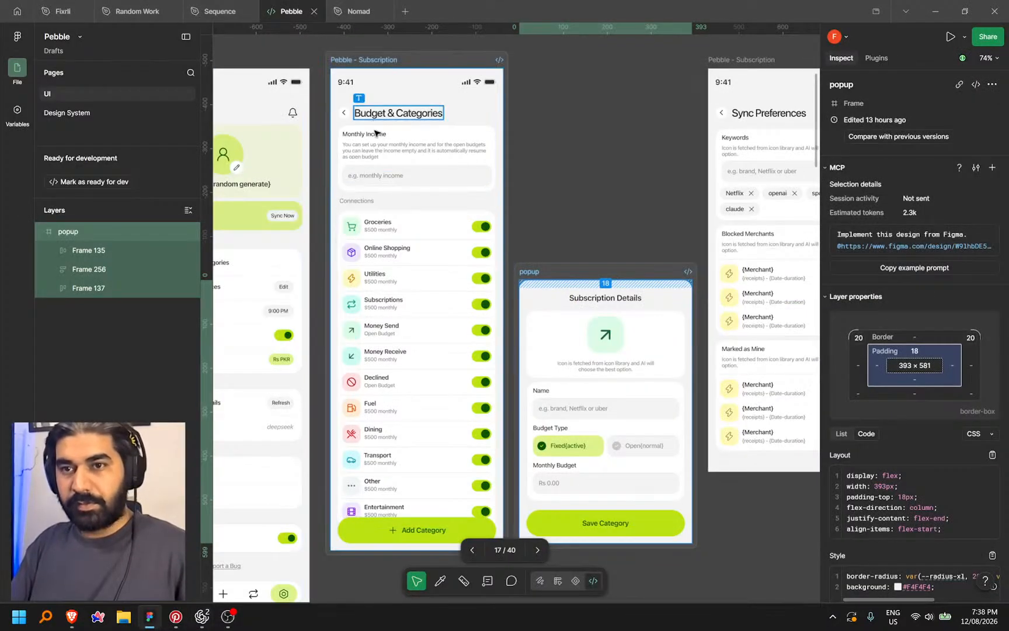
Edit the Monthly Income description text in Design mode and select all its words
ctrl+click(379, 152)
double_click(379, 152)
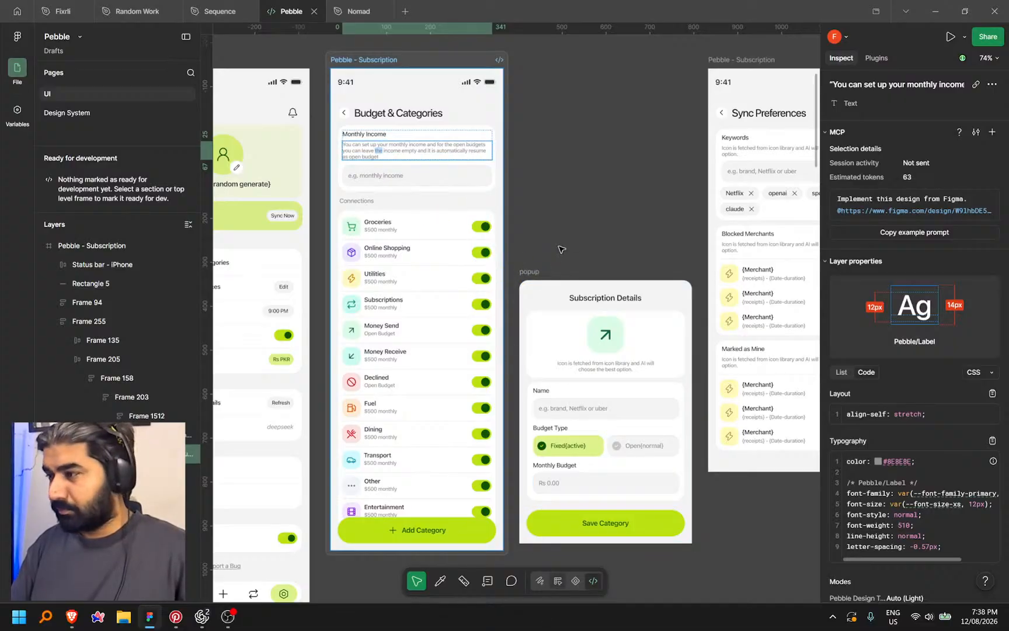
key(shift+d)
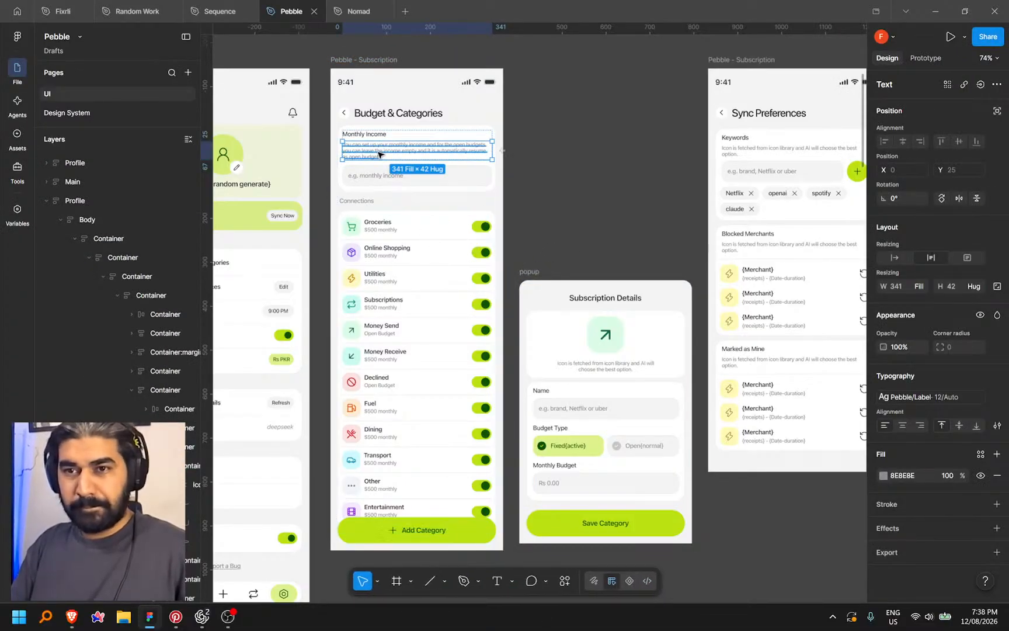
key(Return)
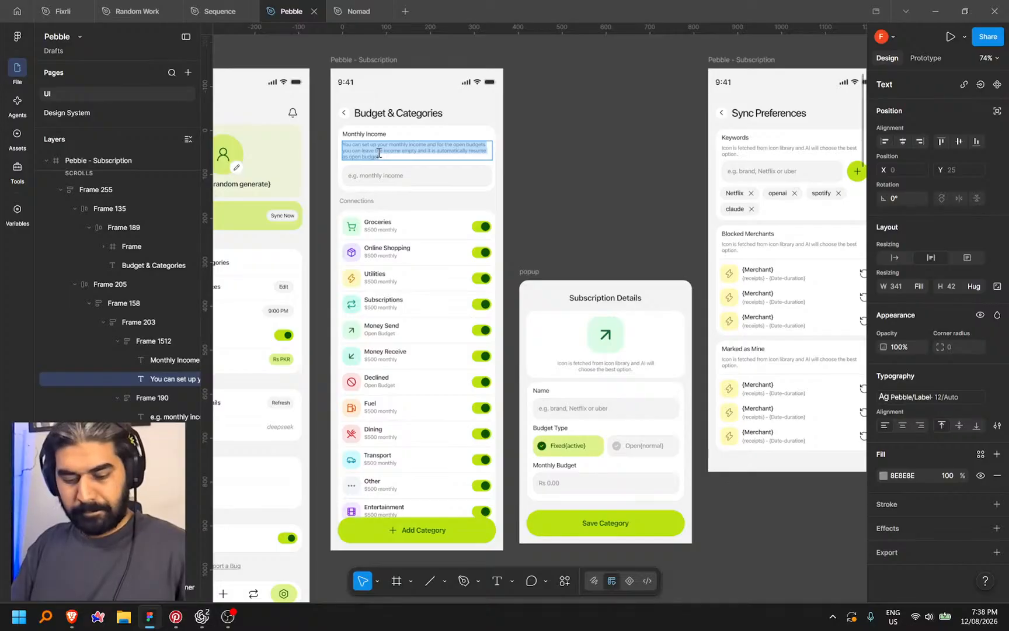
Replace the hint with "Set your monthly income or leave it empty for an open budget"
key(ctrl+v)
click(578, 153)
scroll(576, 178, up, 1)
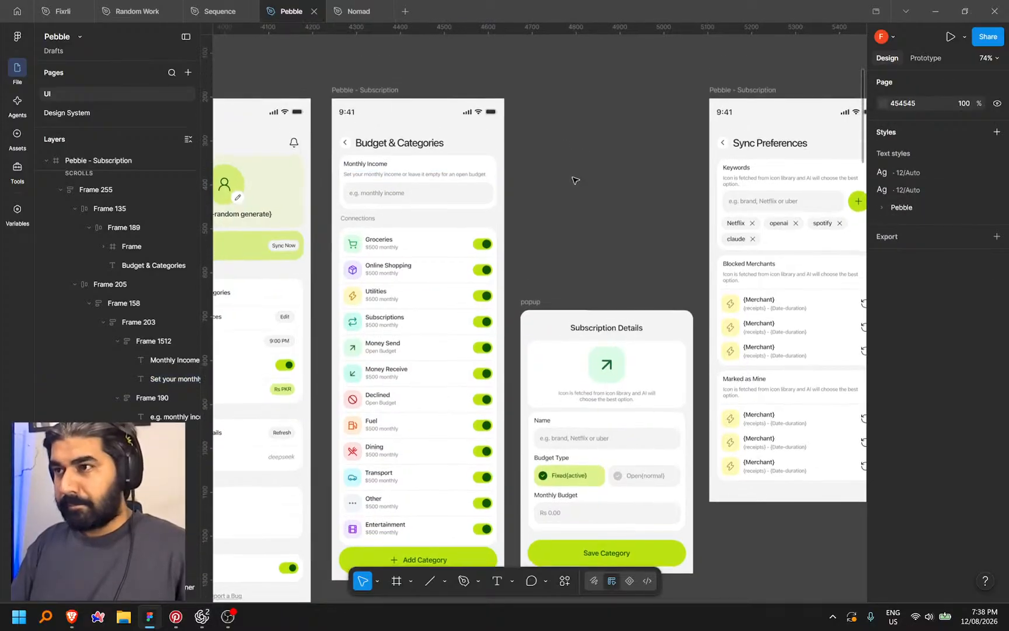
key(alt+Tab)
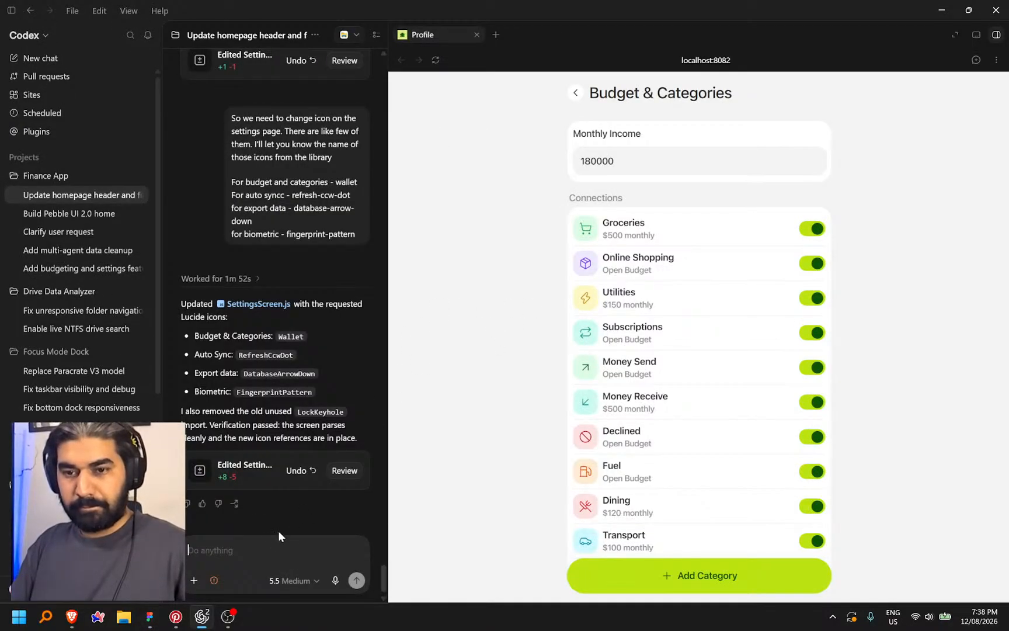
key(alt+Tab)
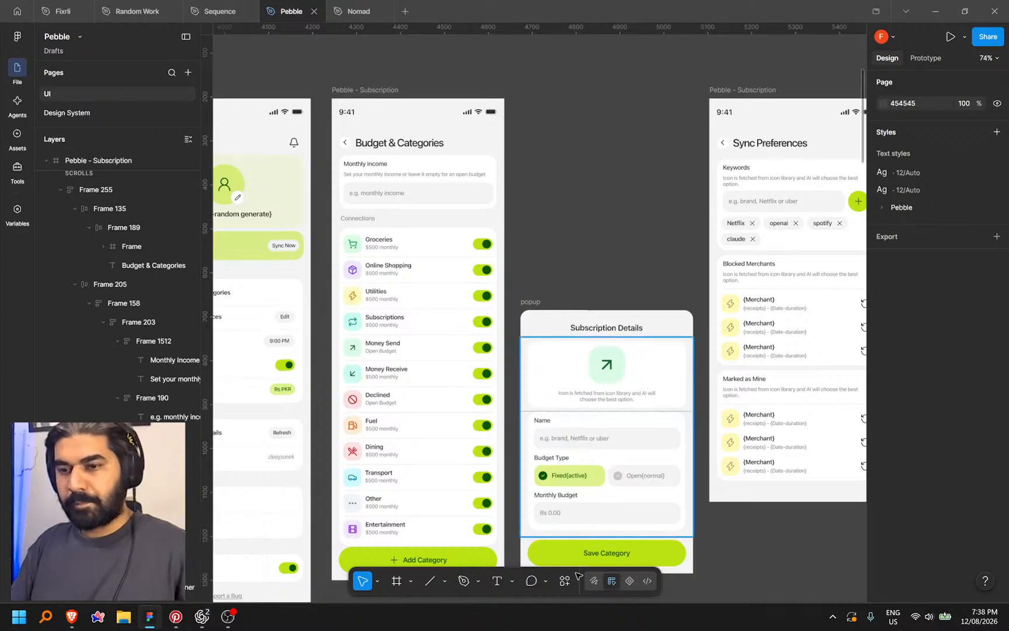
Copy a Dev Mode link to the Subscription Details popup frame and switch to Codex
click(645, 580)
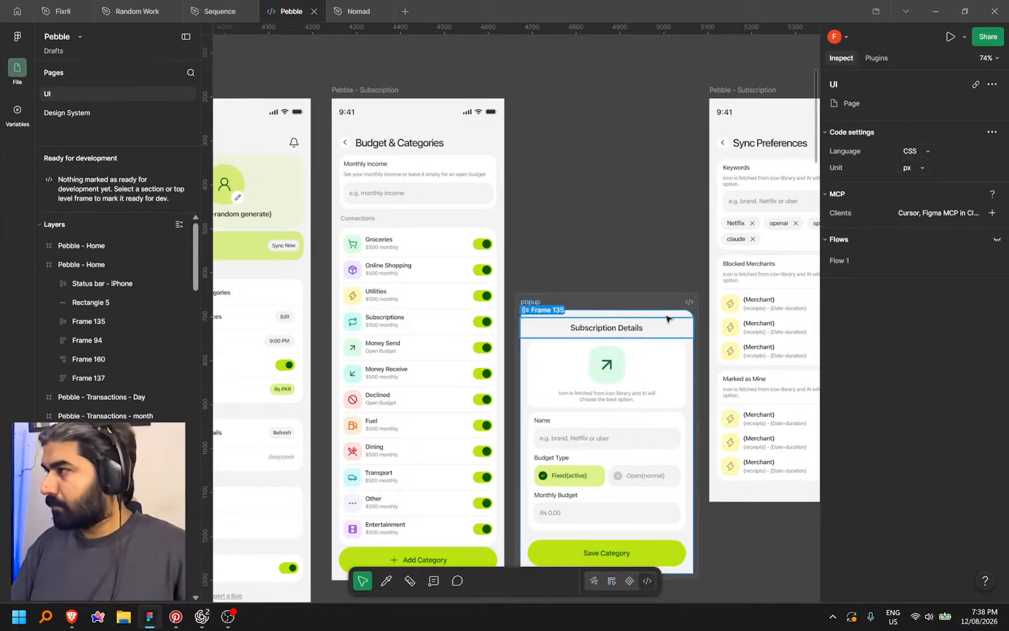
click(610, 306)
right_click(610, 305)
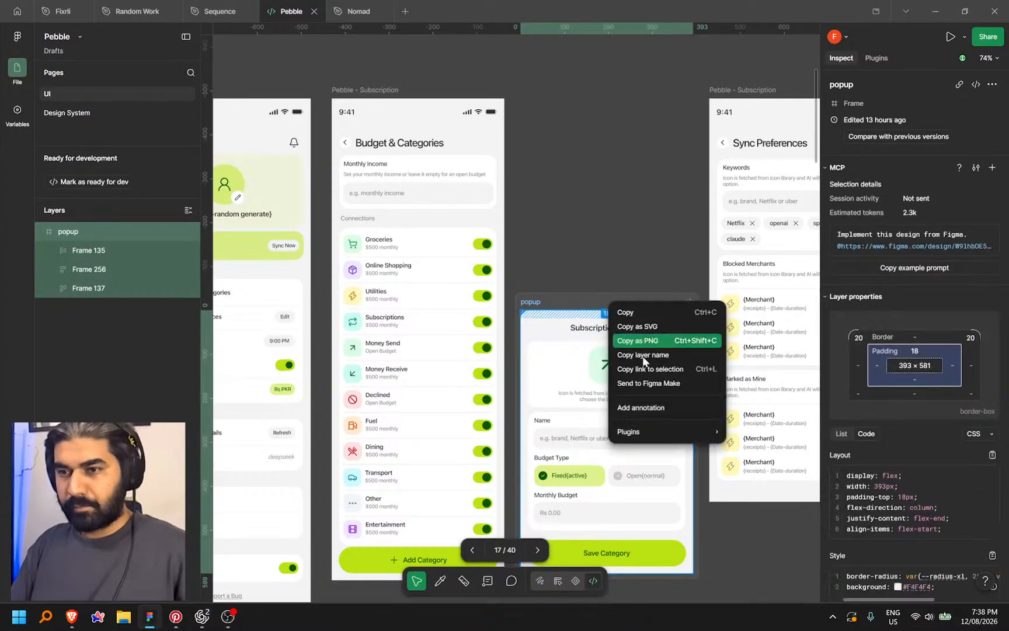
click(647, 369)
key(alt+Tab)
Send Codex the popup link plus a dictated request for the category pop-up and Categories rename
click(251, 553)
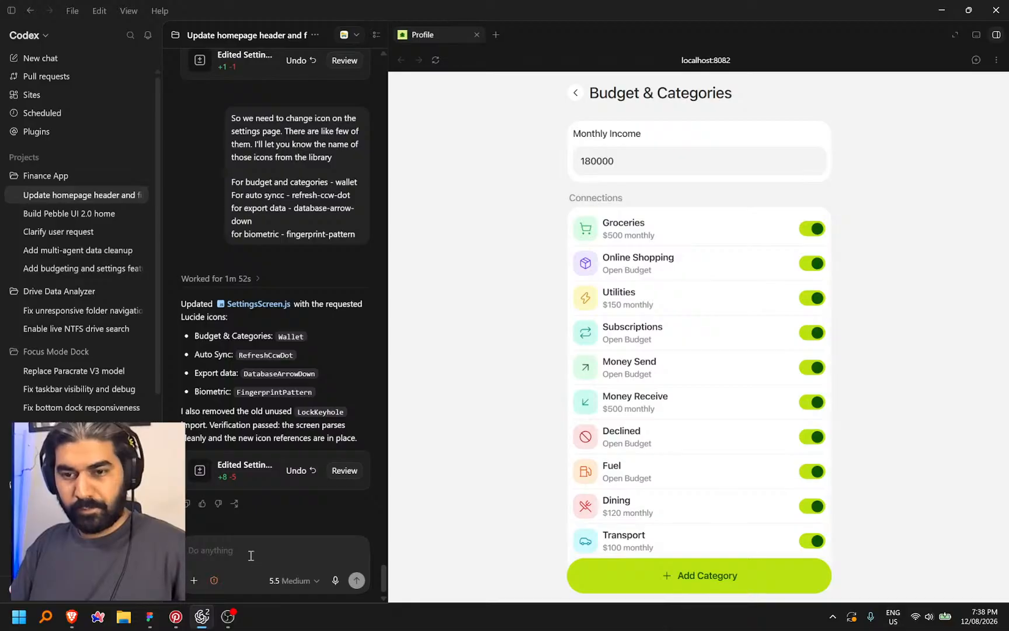
key(ctrl+v)
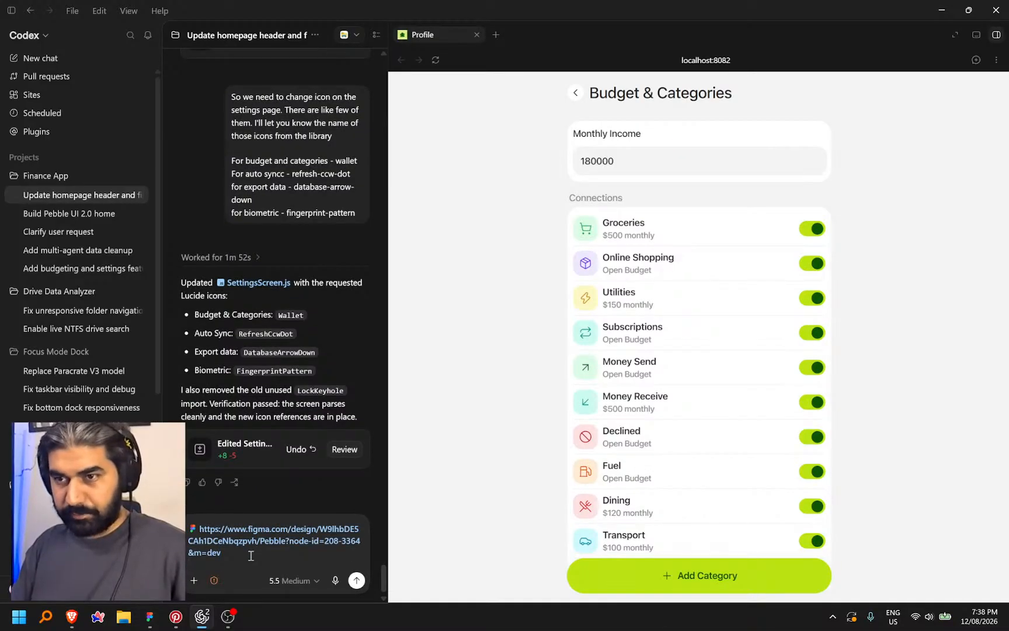
key(shift+Return)
key(ctrl+super)
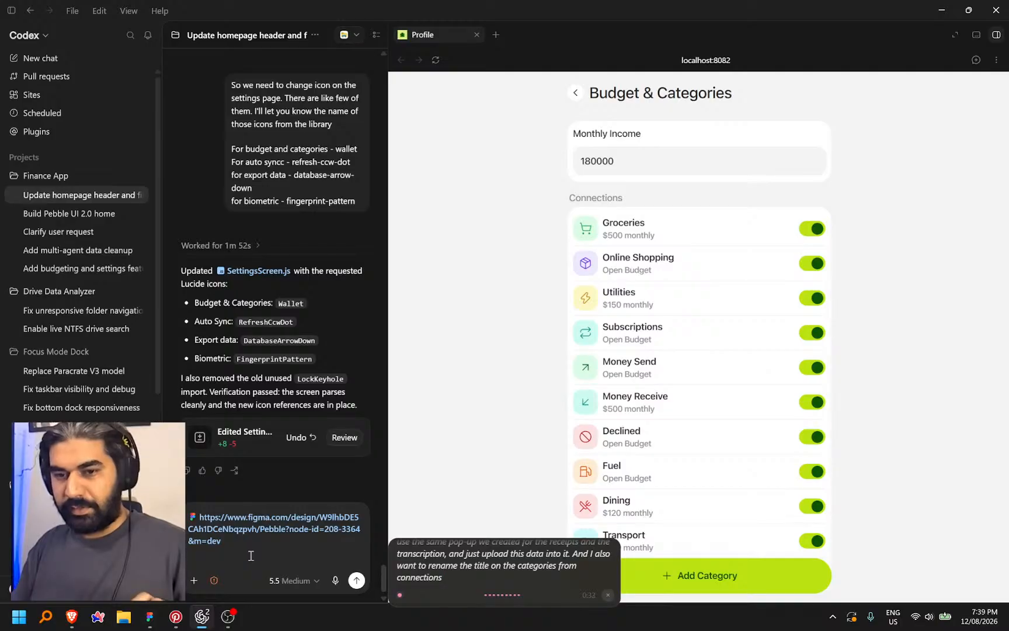
key(Return)
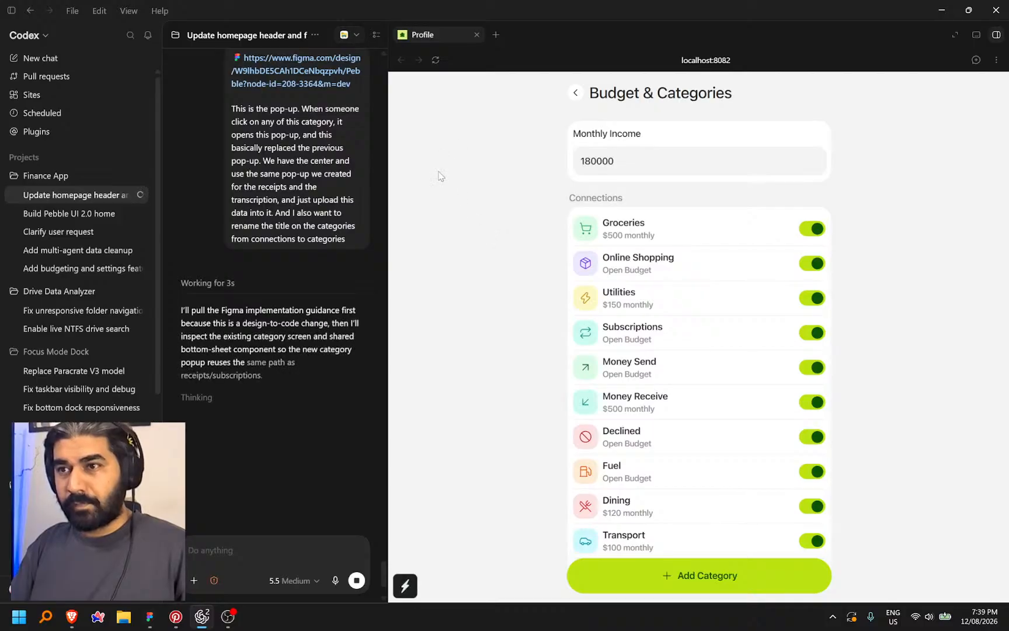
click(160, 621)
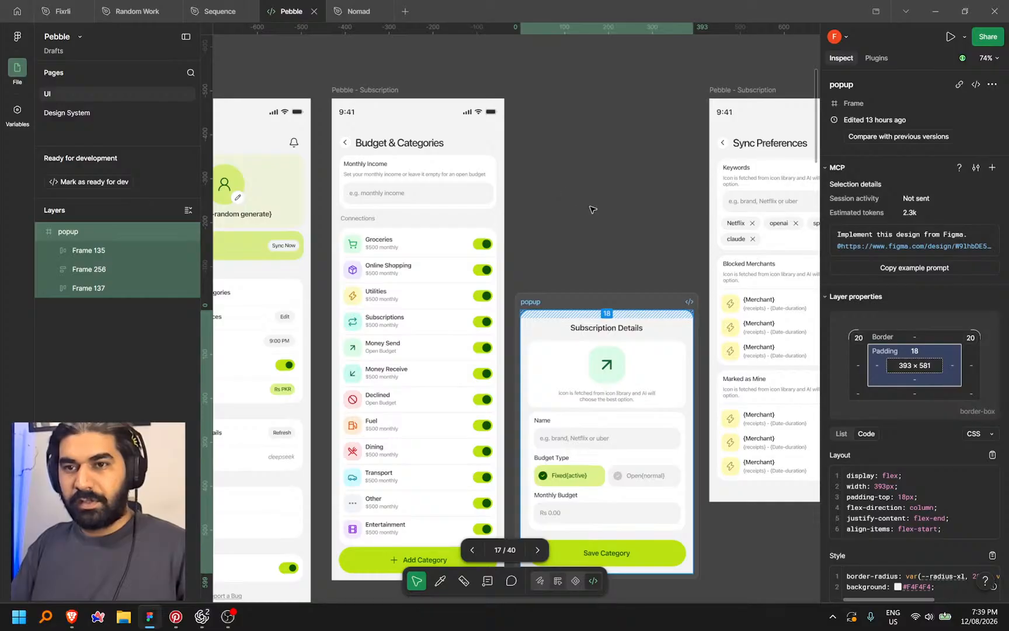
Clear the popup selection, return to Design mode, and pan over to the Connected Emails frame
click(593, 210)
key(shift+d)
scroll(406, 195, up, 1)
scroll(406, 193, down, 3)
drag(532, 223, 473, 171)
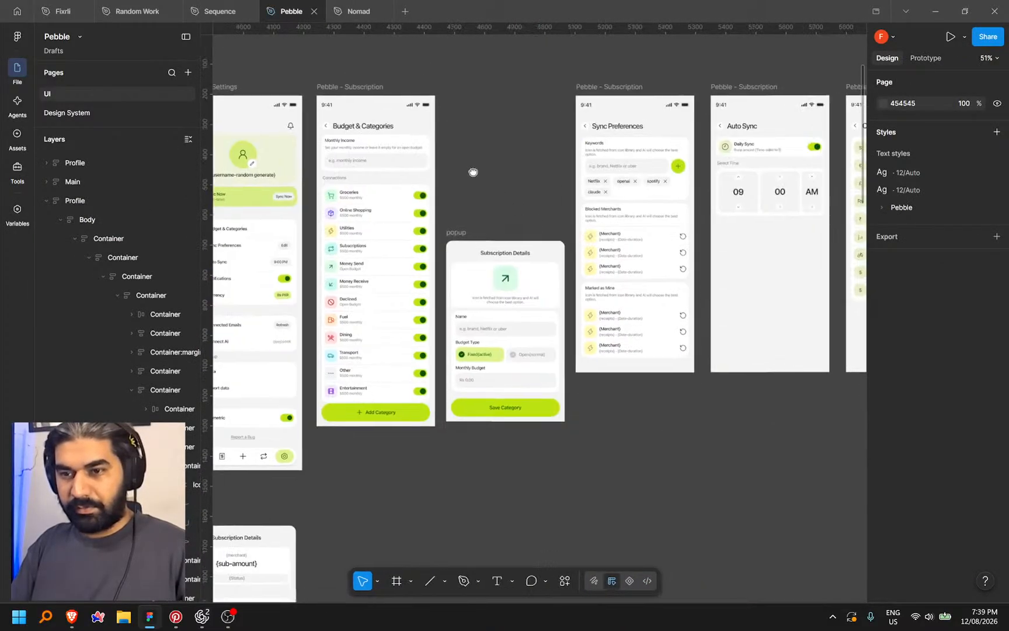
scroll(513, 423, right, 3)
scroll(634, 273, up, 5)
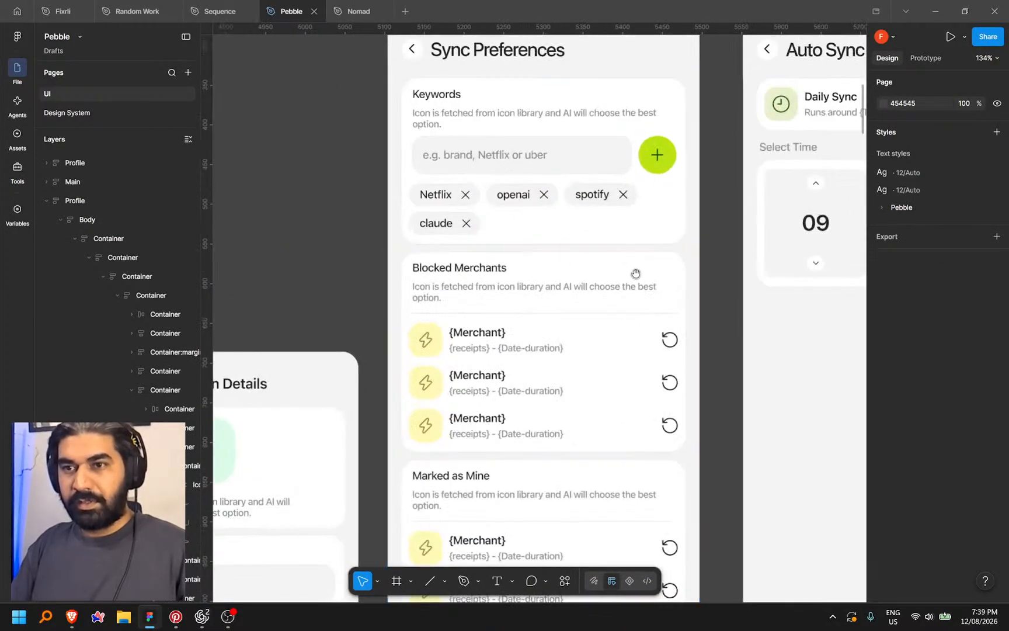
scroll(634, 274, down, 4)
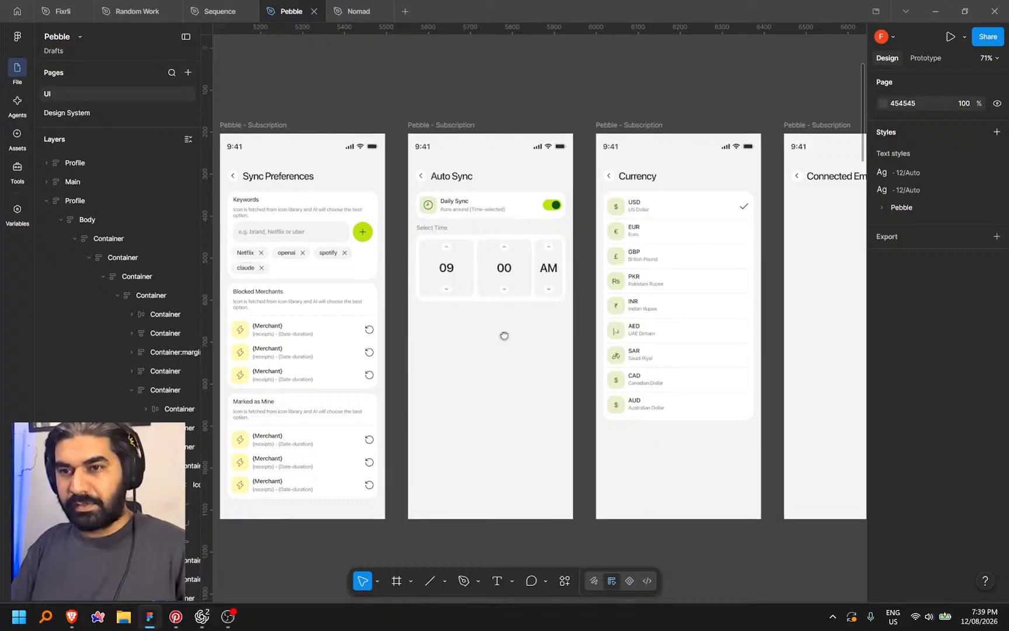
drag(504, 335, 340, 296)
drag(548, 423, 456, 379)
Scroll across the Pebble frames to Sync Preferences and Currency, then check the Codex preview
scroll(521, 366, down, 10)
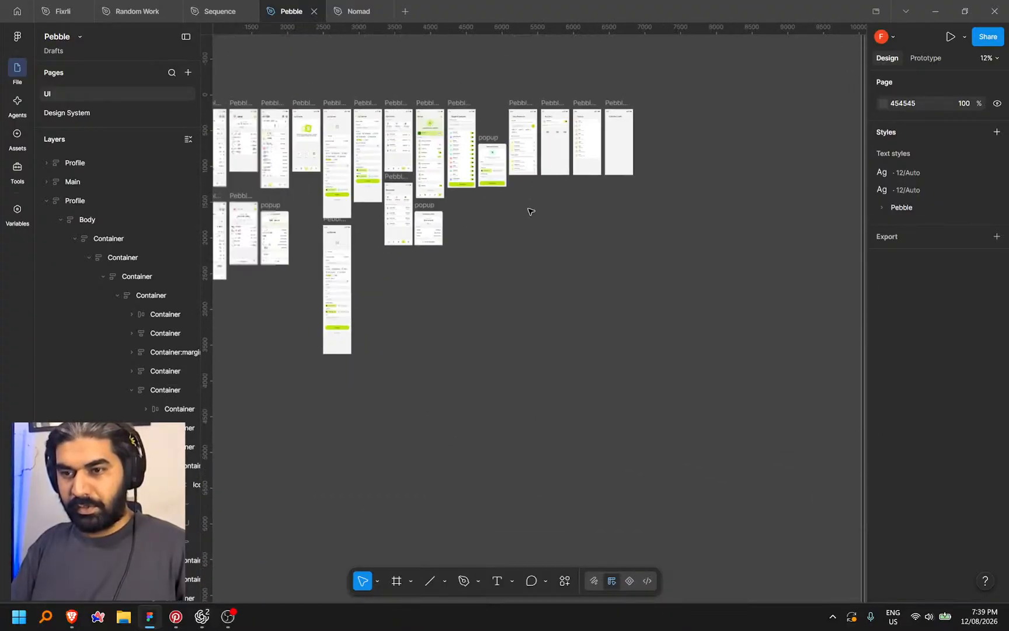
scroll(453, 317, up, 5)
scroll(565, 336, right, 15)
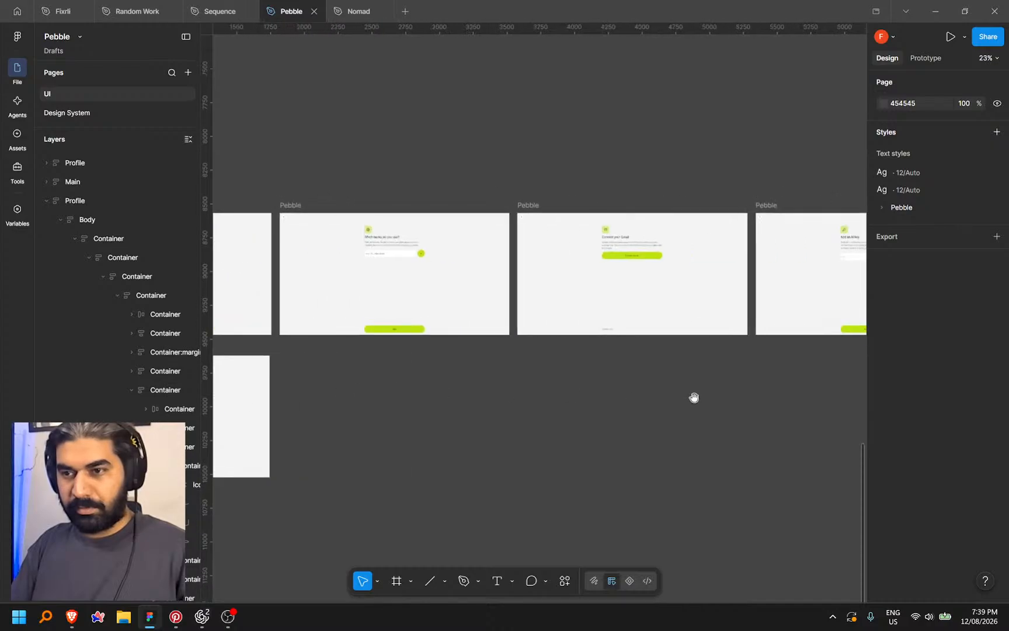
scroll(540, 319, up, 5)
scroll(584, 405, right, 15)
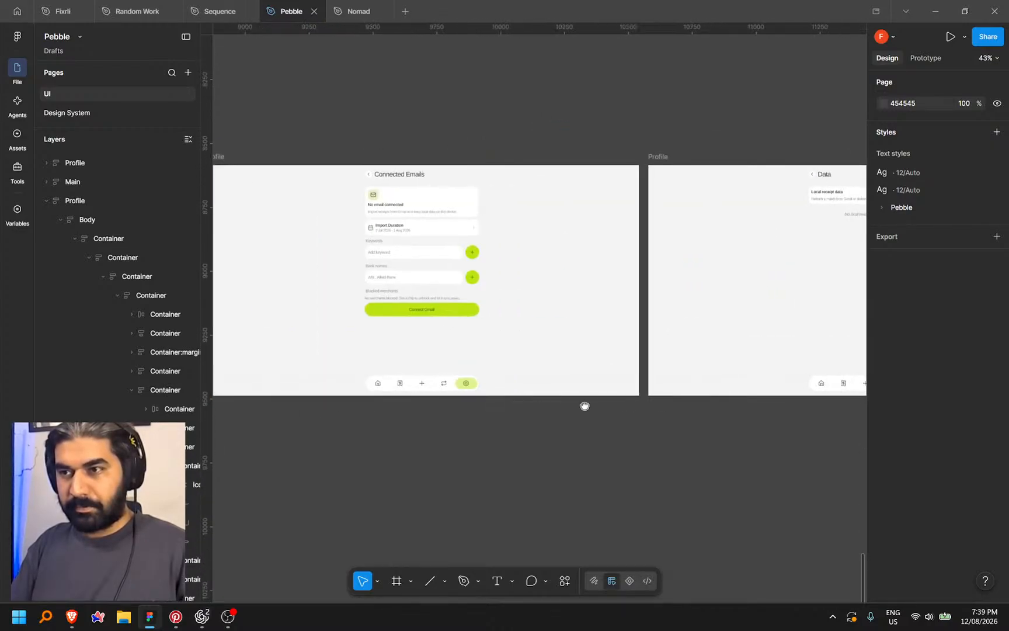
scroll(608, 405, right, 10)
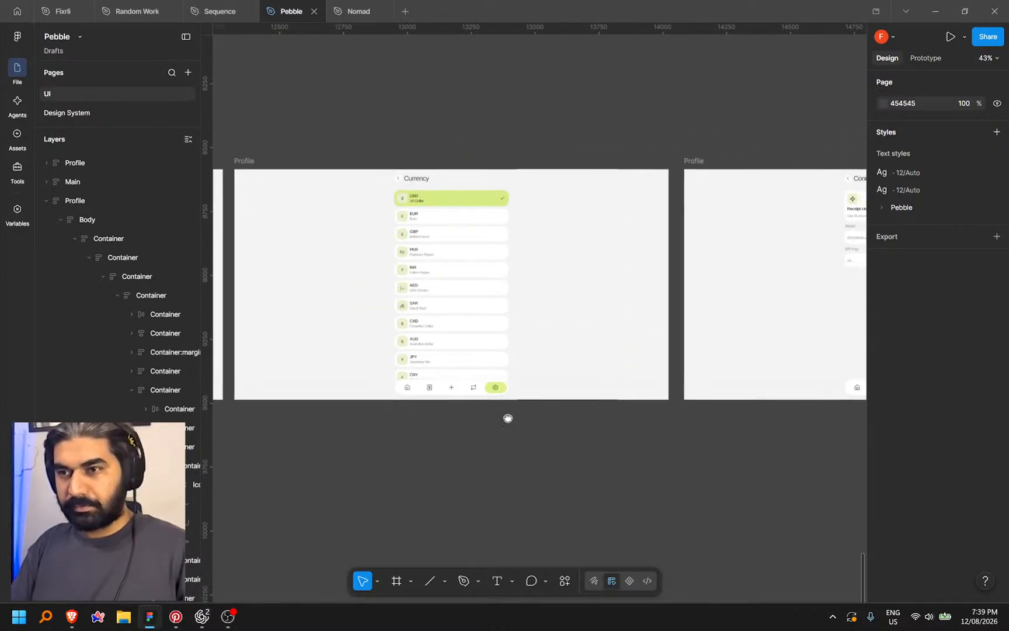
scroll(641, 416, down, 5)
scroll(460, 428, left, 5)
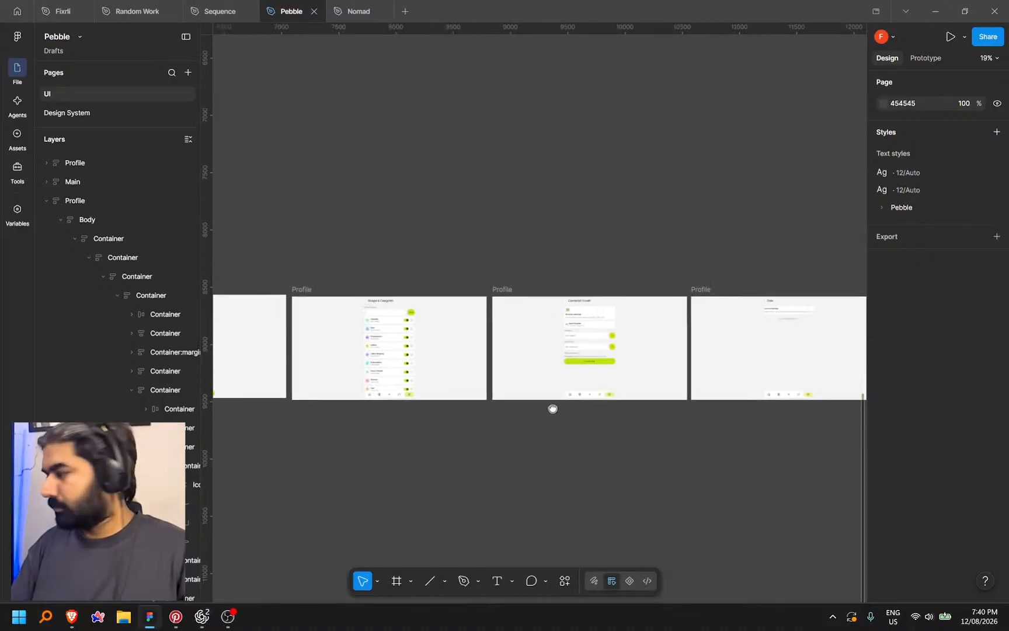
scroll(526, 432, left, 5)
scroll(540, 338, up, 10)
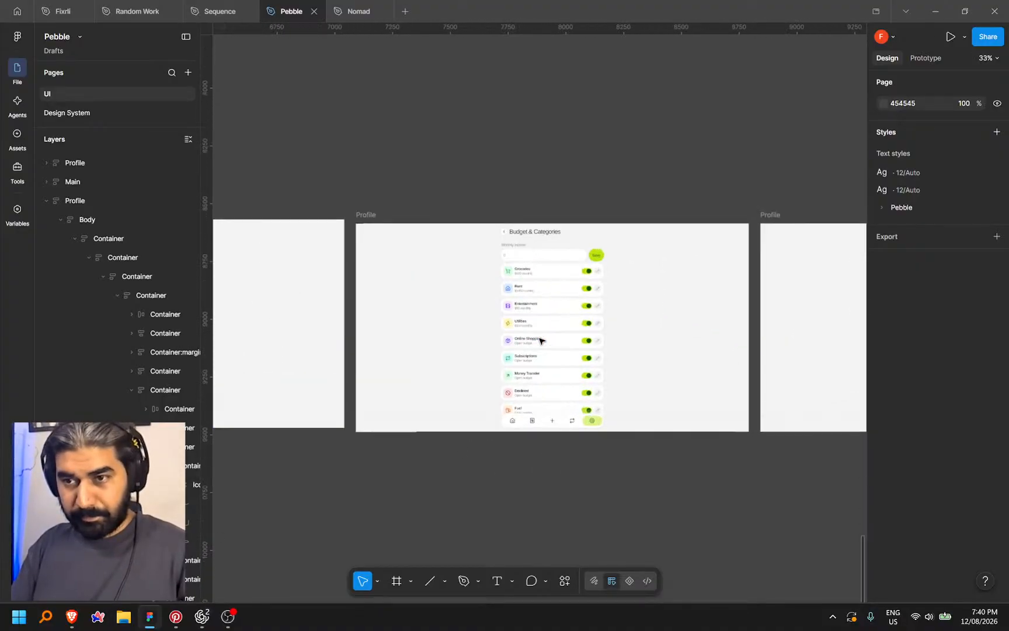
scroll(526, 321, left, 8)
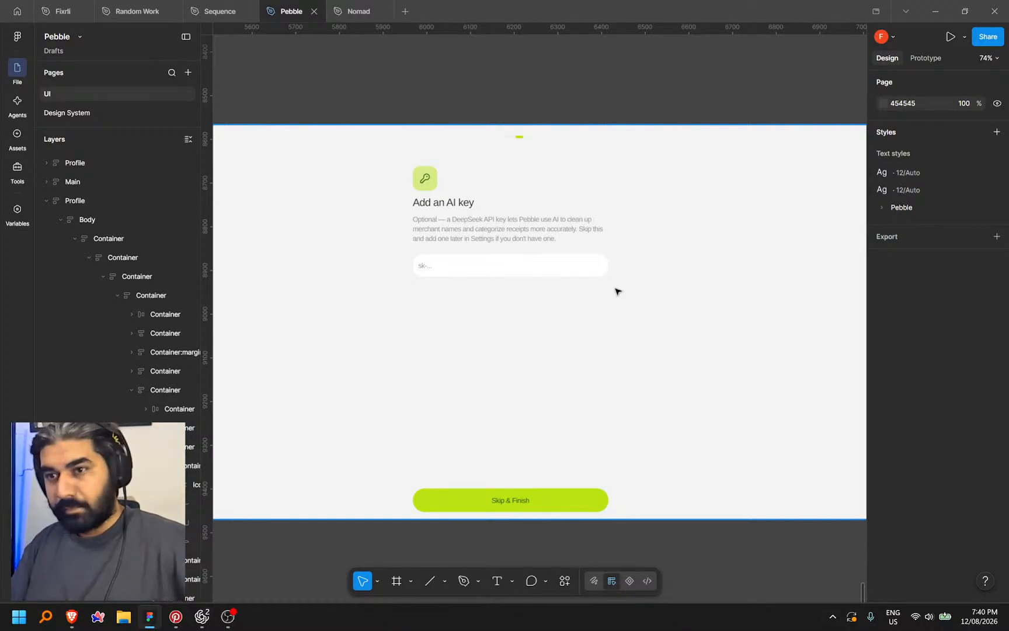
scroll(387, 310, down, 10)
scroll(515, 395, up, 5)
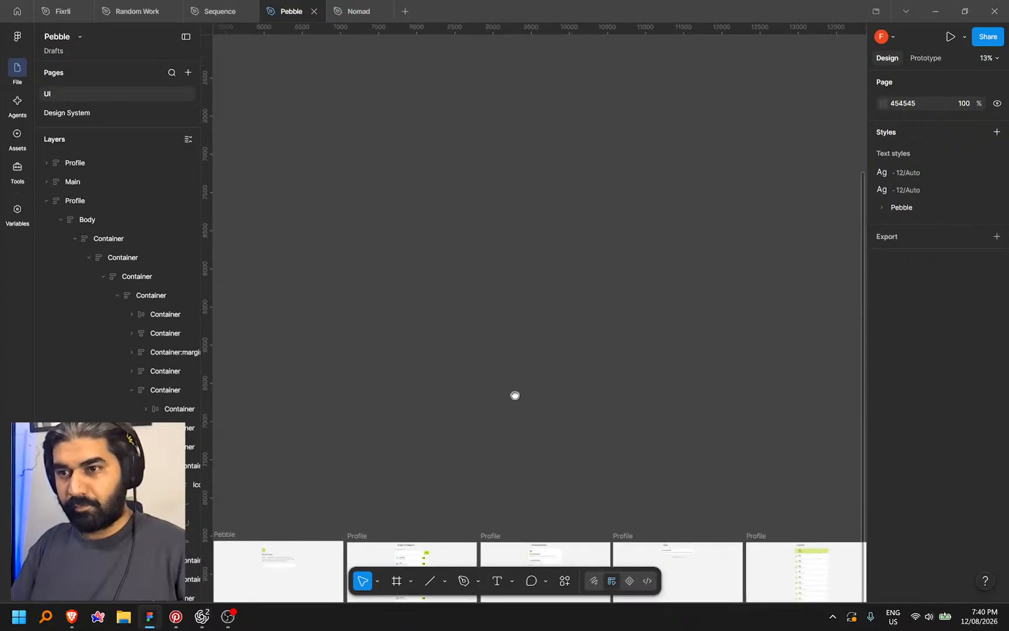
scroll(626, 270, down, 3)
scroll(626, 269, up, 6)
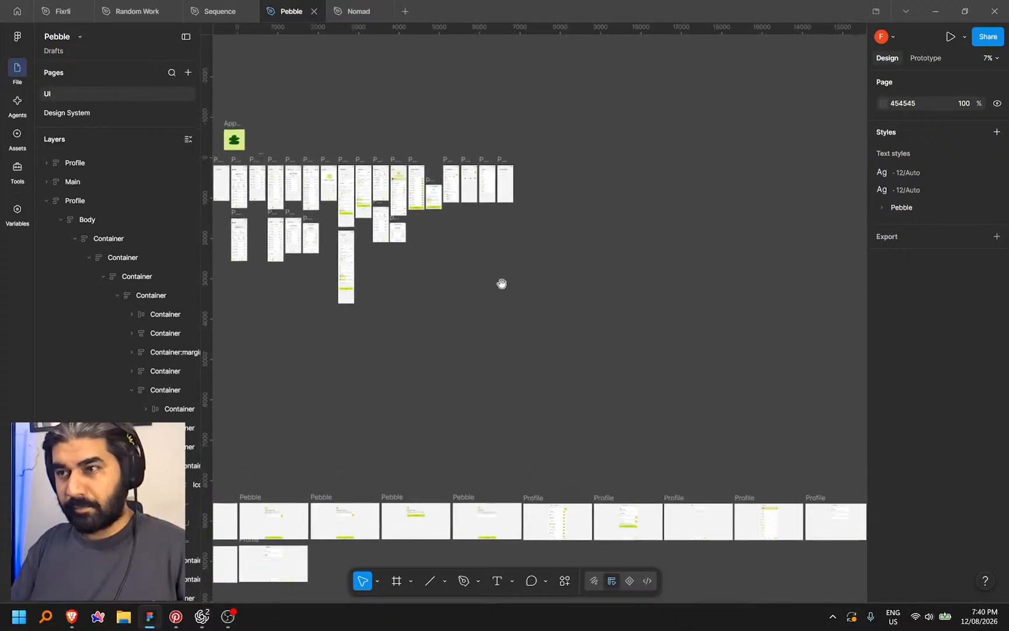
scroll(619, 336, up, 3)
scroll(618, 336, left, 2)
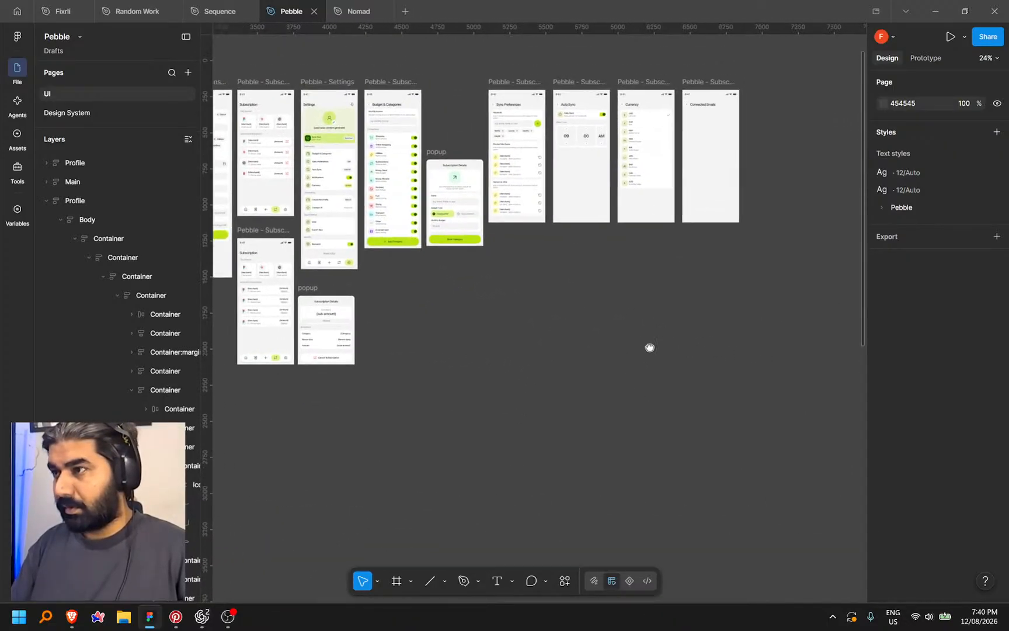
drag(691, 381, 576, 368)
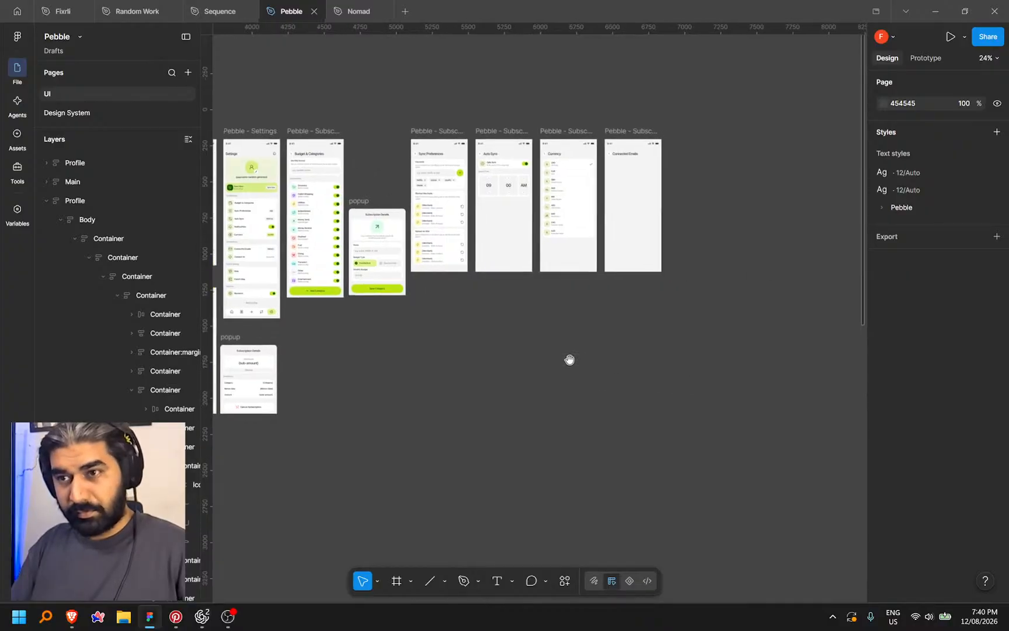
scroll(514, 300, up, 4)
scroll(514, 300, up, 2)
click(201, 617)
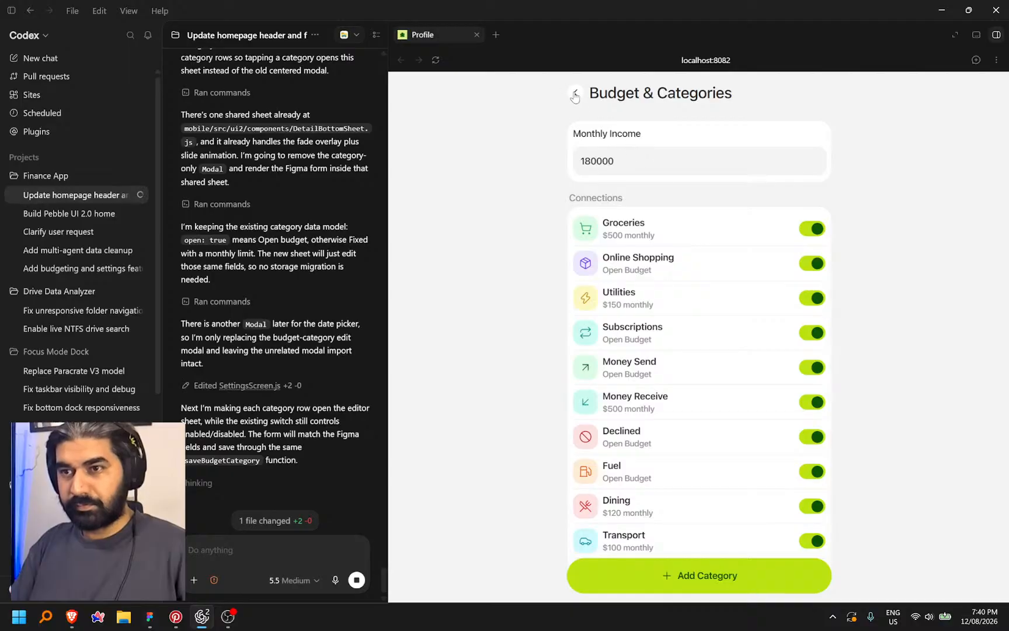
Back in Figma, select the Monthly Income card and inspect its spacing and padding values
click(149, 618)
drag(415, 375, 610, 516)
scroll(570, 520, left, 5)
scroll(514, 243, up, 10)
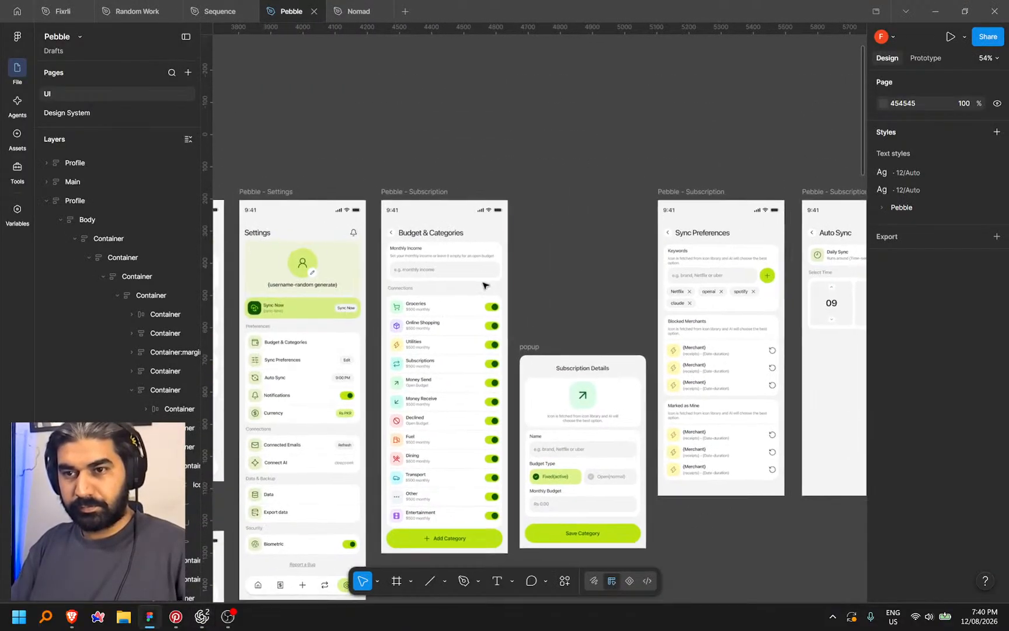
ctrl+click(532, 248)
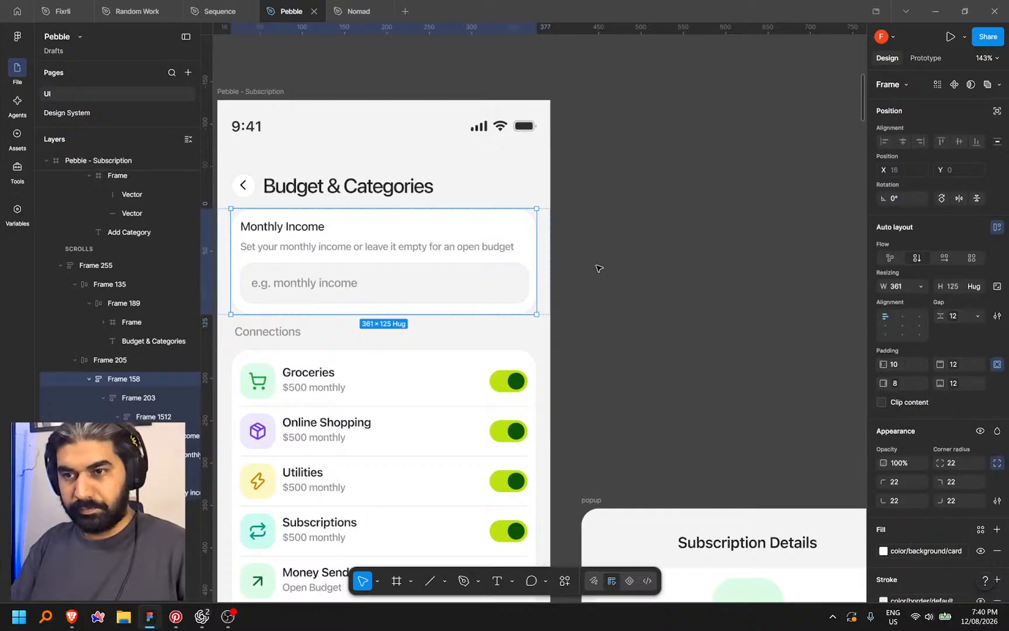
key(shift+d)
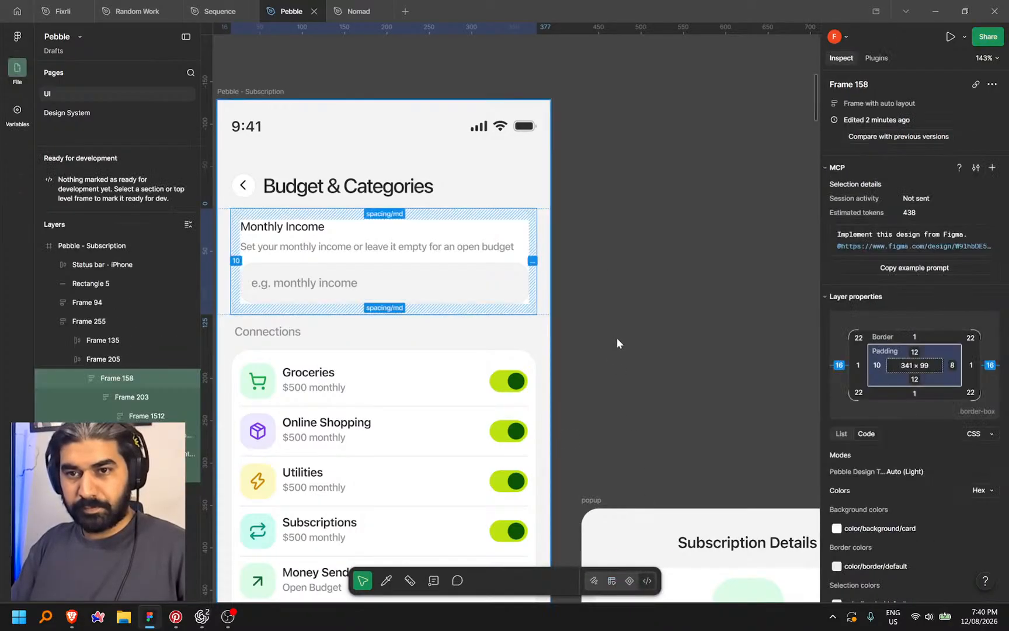
click(619, 281)
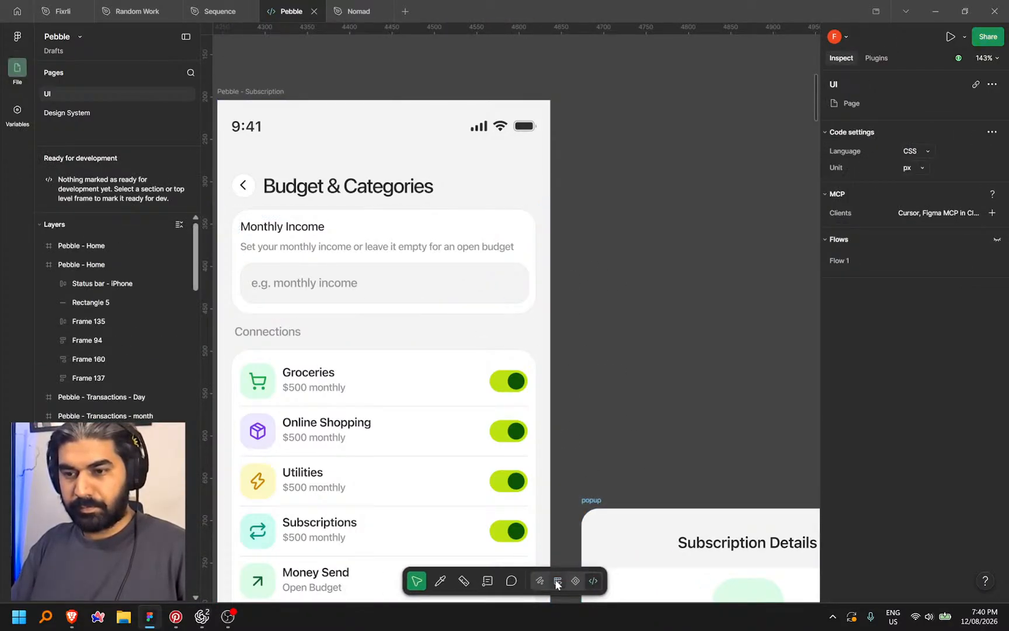
key(shift+d)
Set the Monthly Income title-and-hint group's gap to the xs spacing variable (4)
ctrl+click(401, 239)
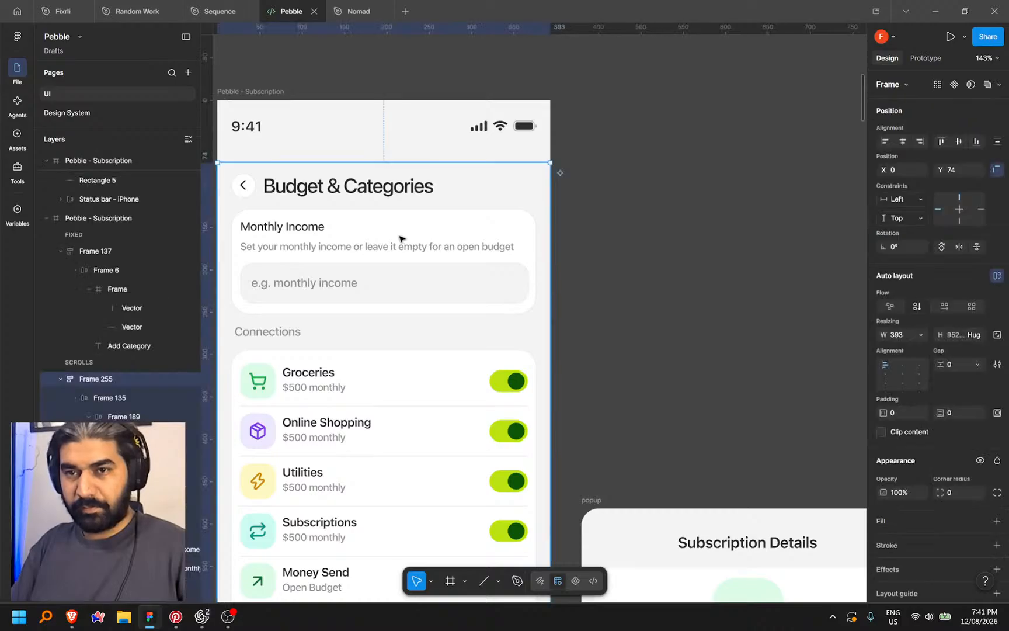
click(486, 252)
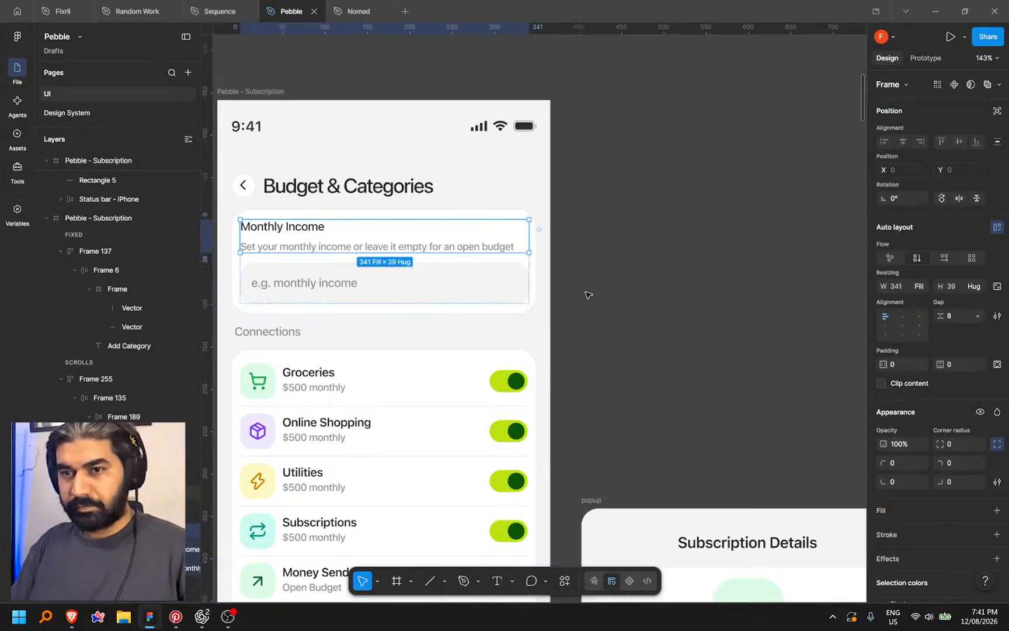
click(976, 315)
click(942, 355)
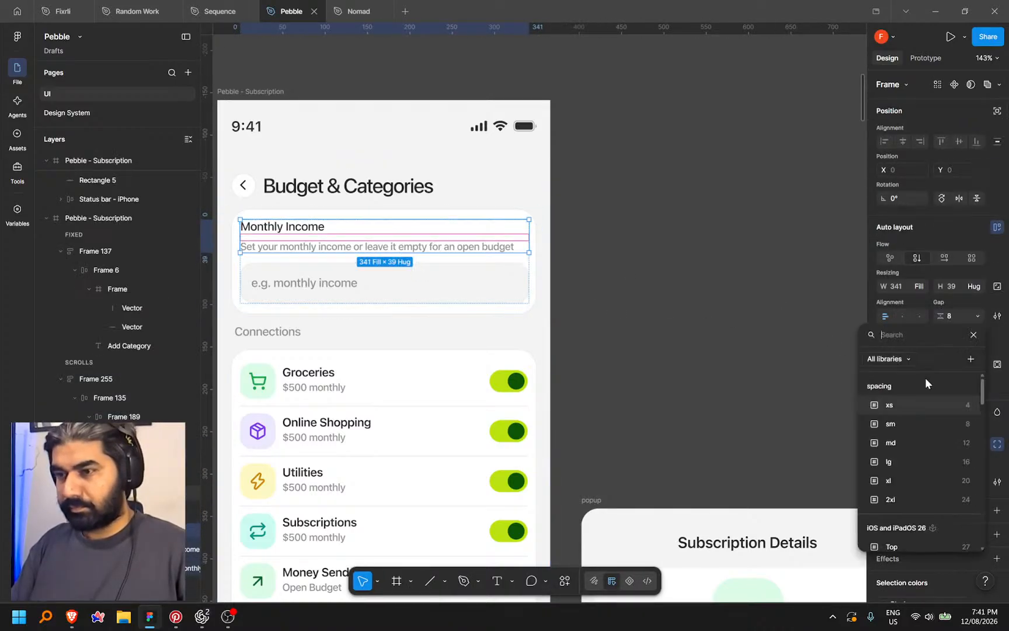
click(930, 406)
click(731, 366)
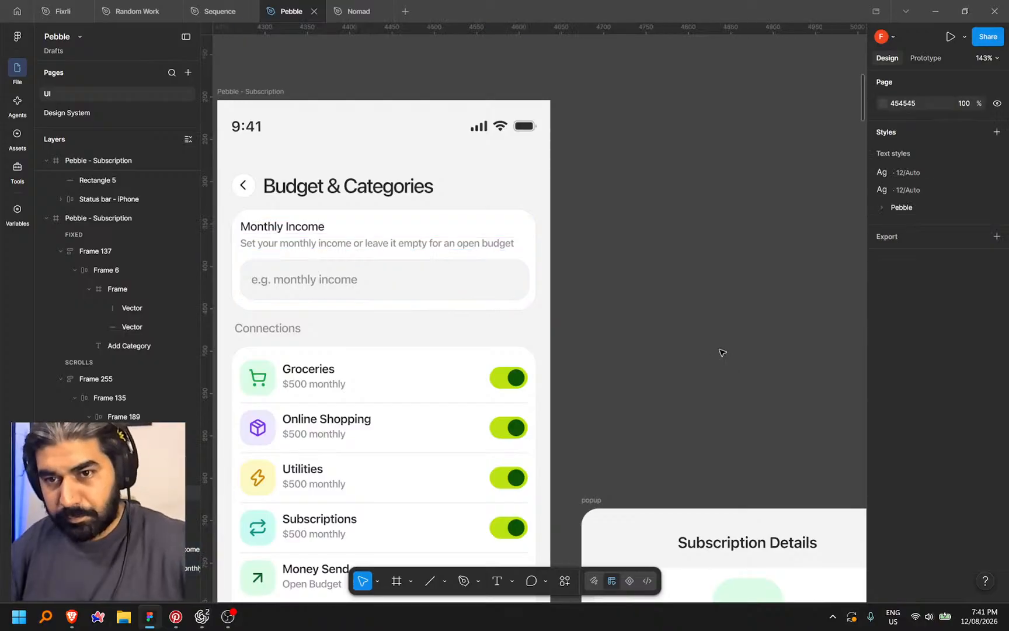
Pan to the Auto Sync and Currency frames, glance at Codex, and return to Figma
ctrl+scroll(675, 306, down, 4)
drag(688, 288, 516, 197)
ctrl+scroll(549, 179, down, 3)
key(alt+Tab)
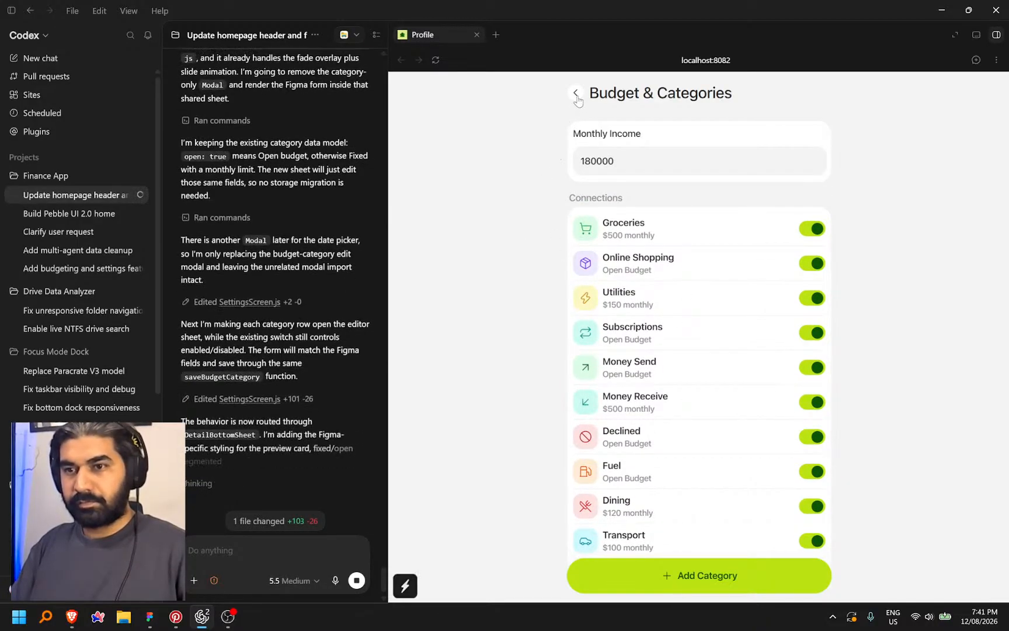
key(alt+Tab)
drag(615, 468, 653, 461)
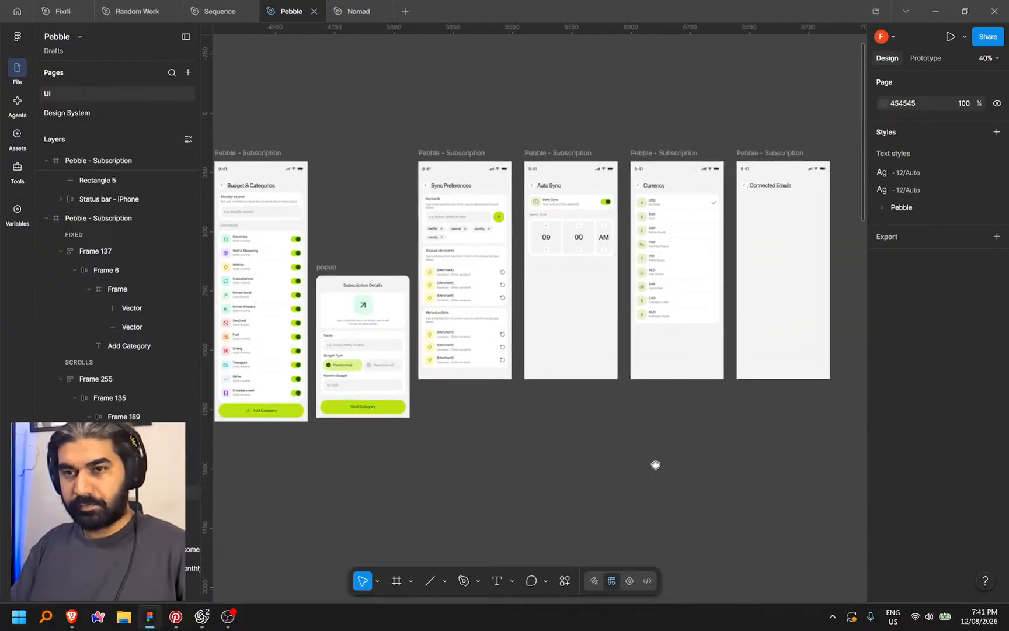
Paste the copied Daily Sync card into the Connected Emails frame
drag(566, 458, 383, 475)
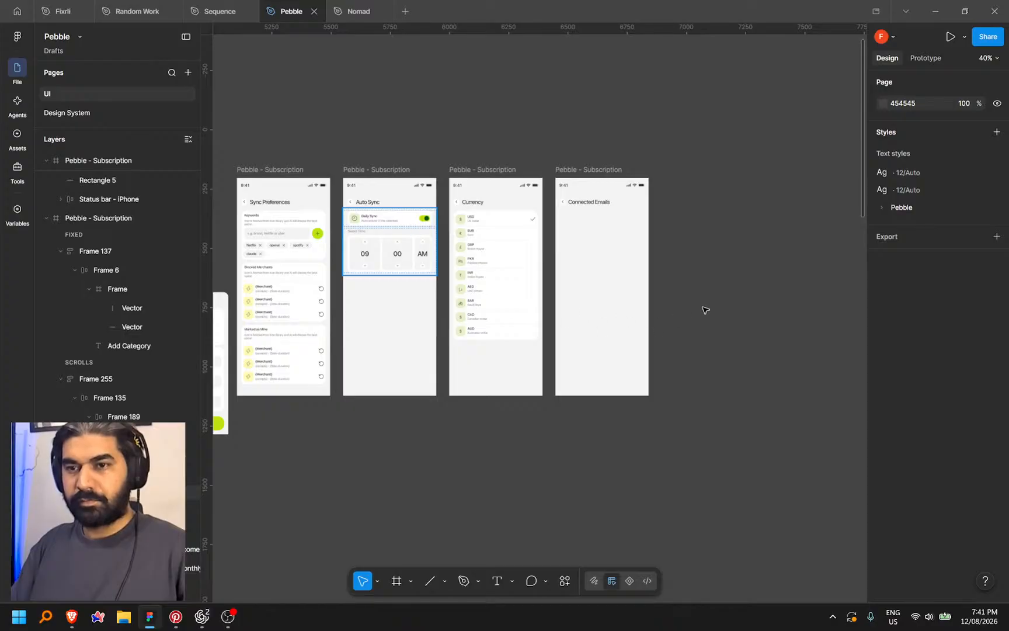
click(706, 258)
drag(680, 243, 580, 262)
scroll(521, 268, up, 2)
click(419, 130)
key(ctrl+v)
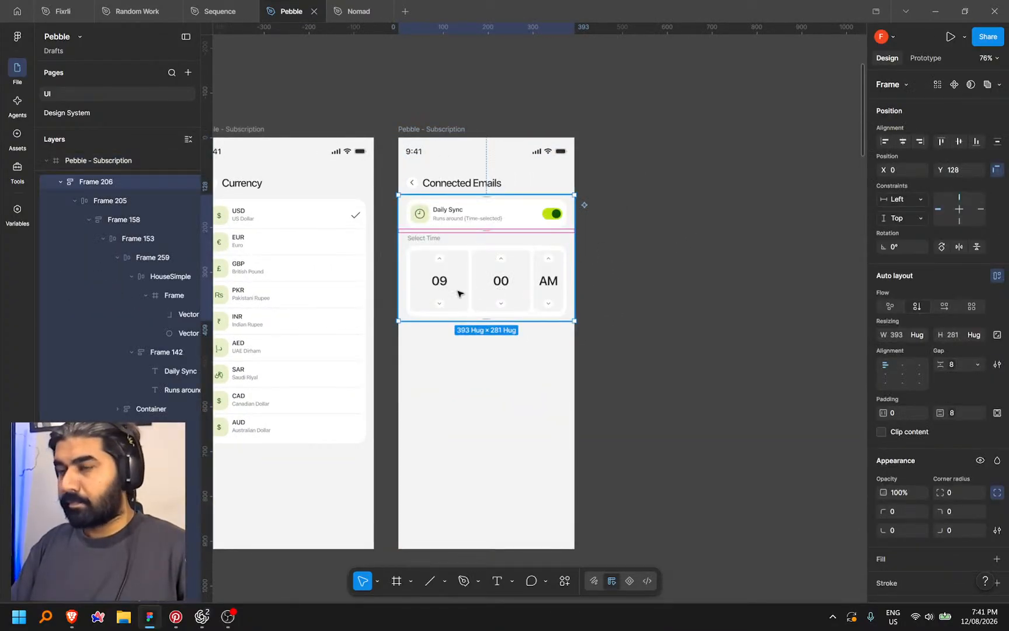
scroll(451, 292, up, 3)
drag(739, 244, 655, 320)
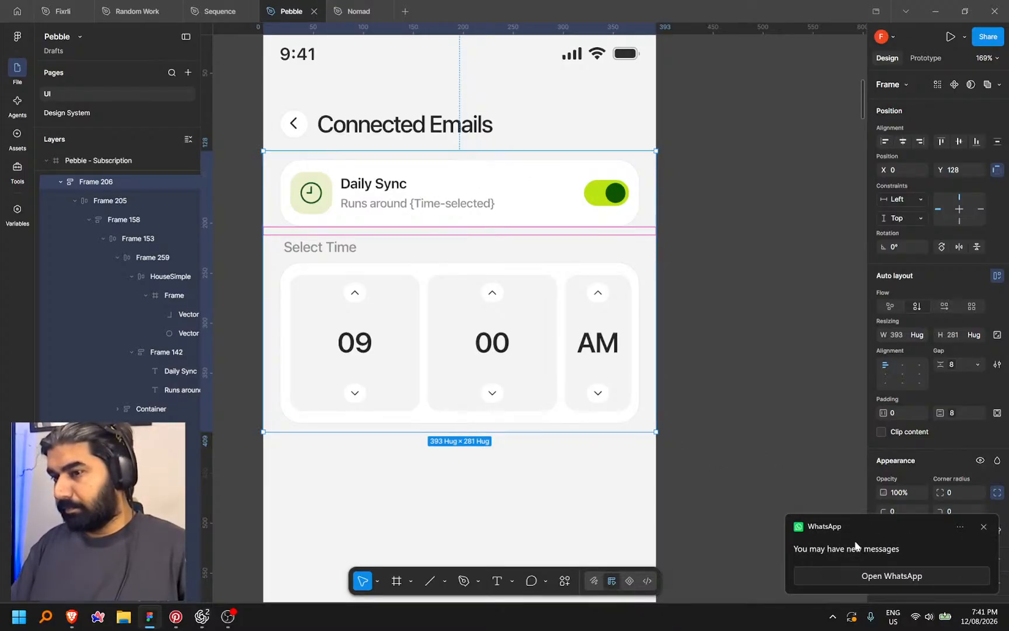
click(982, 528)
click(832, 617)
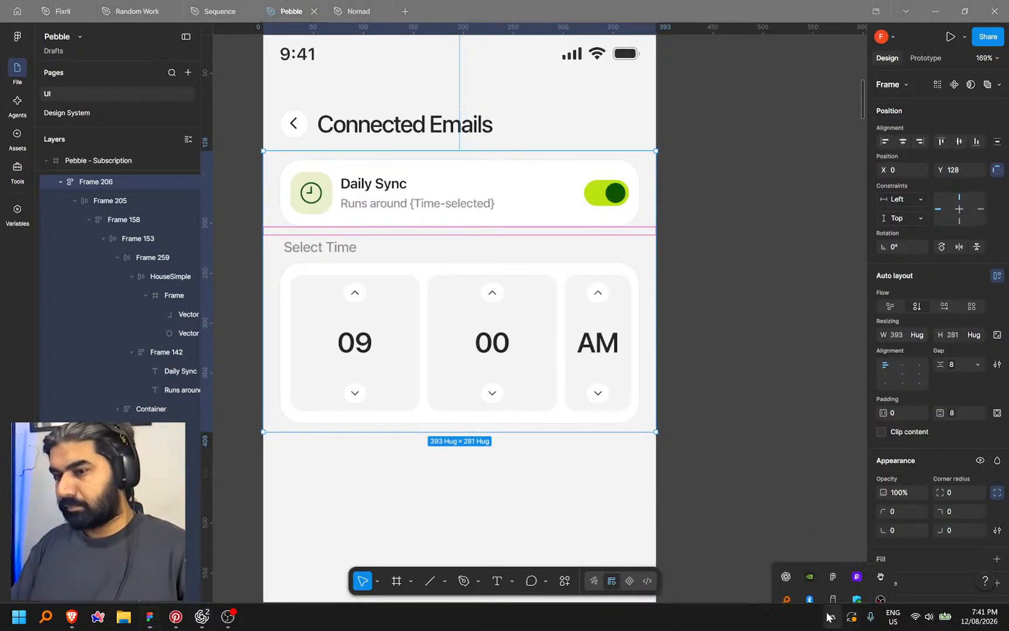
click(762, 480)
scroll(700, 336, down, 1)
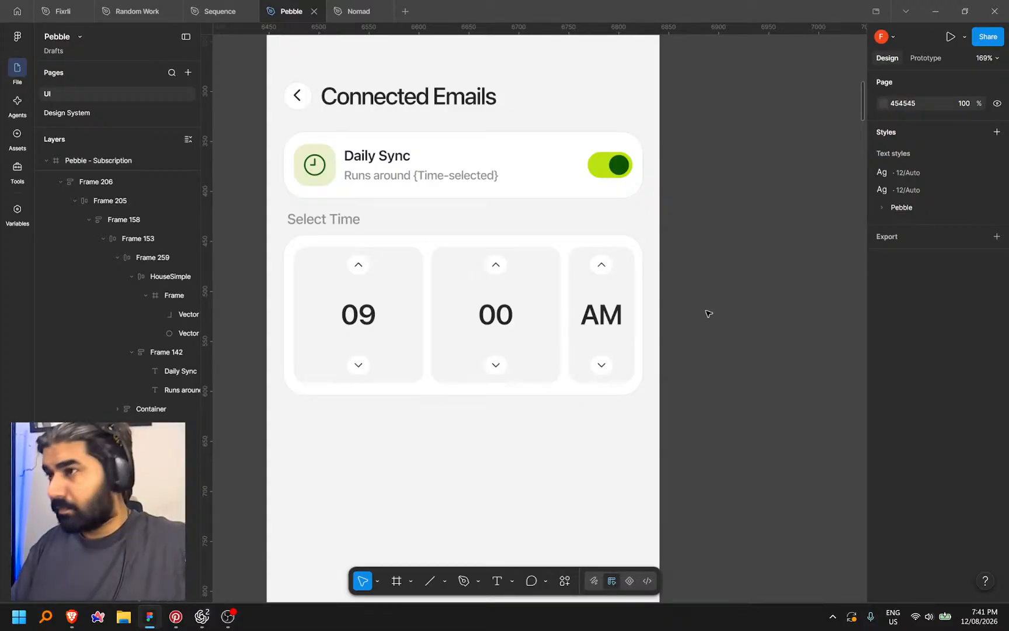
Delete the Select Time block and the clock icon, leaving the row's icon tile empty
drag(694, 226, 722, 240)
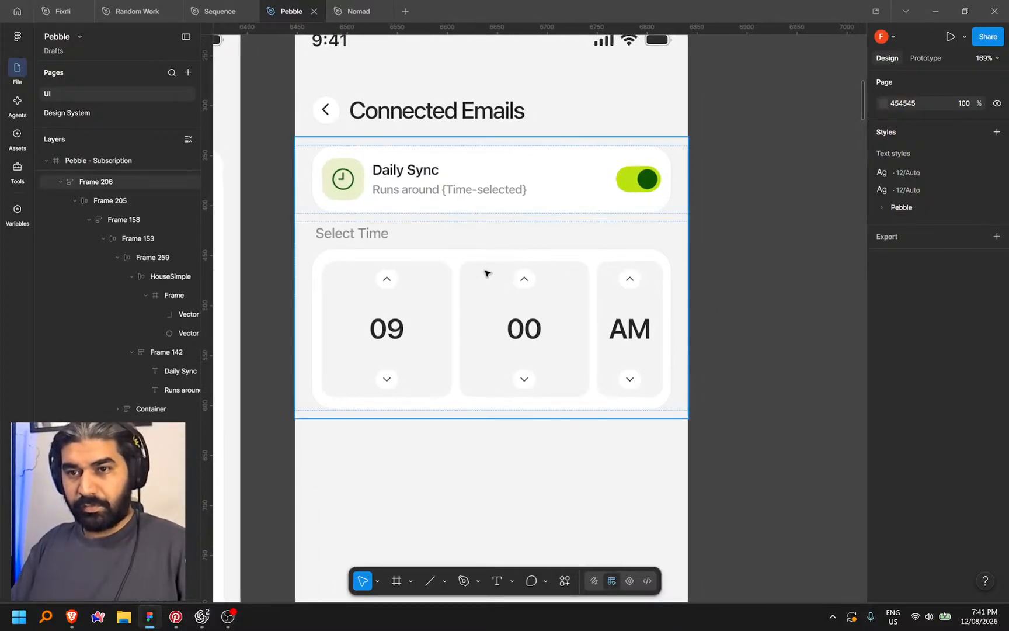
click(487, 272)
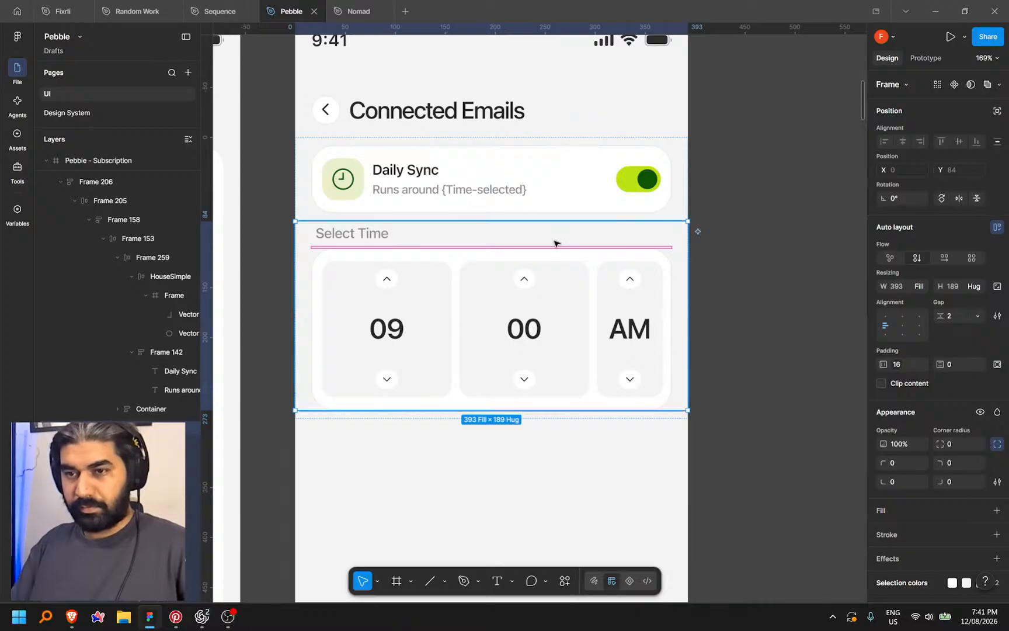
key(Delete)
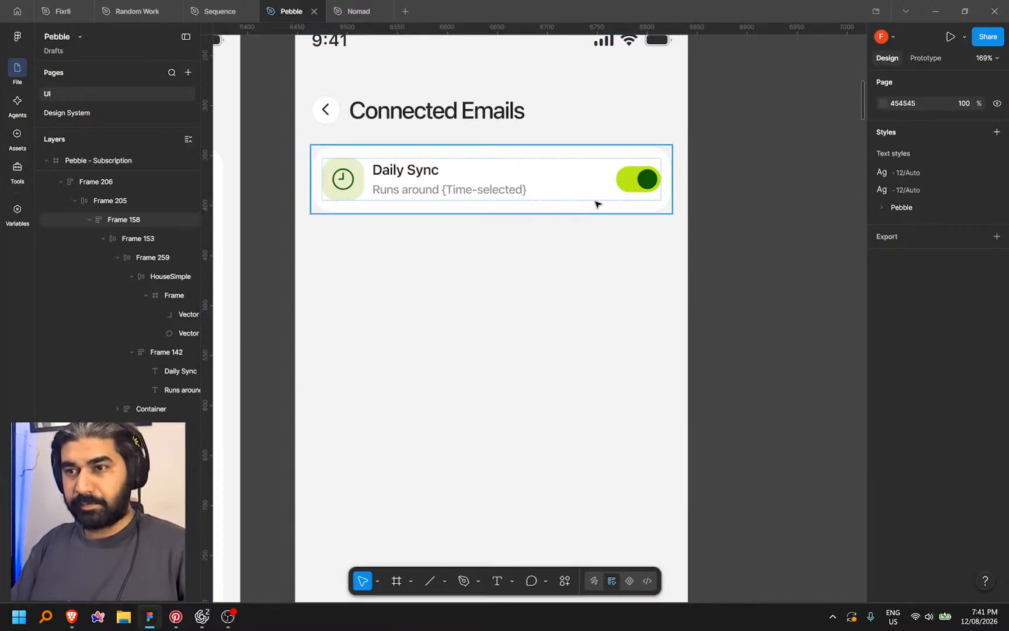
ctrl+click(592, 208)
ctrl+click(361, 195)
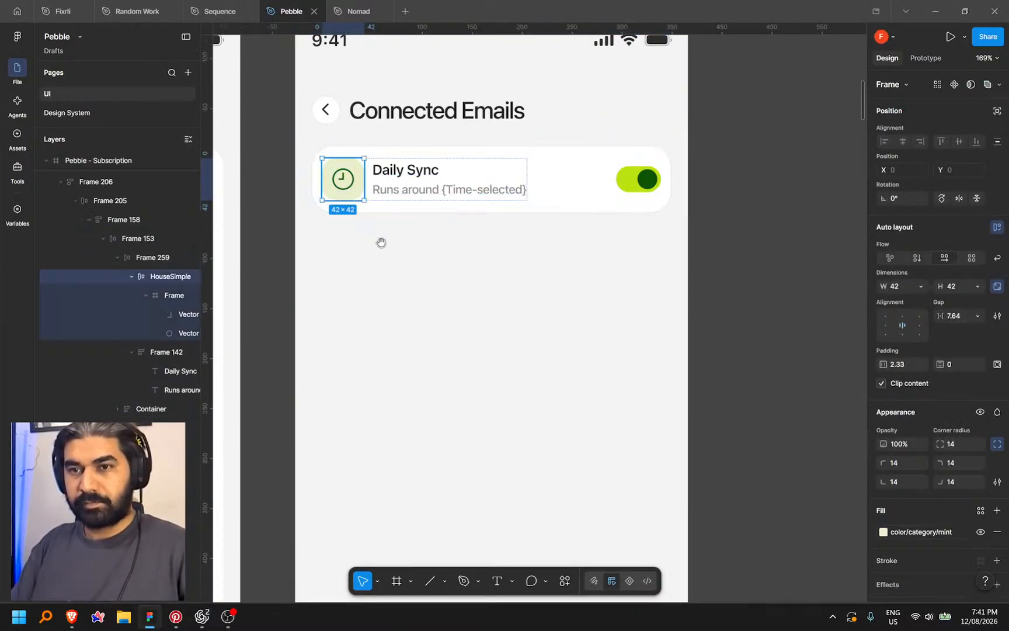
drag(381, 243, 446, 292)
scroll(420, 238, up, 4)
double_click(408, 235)
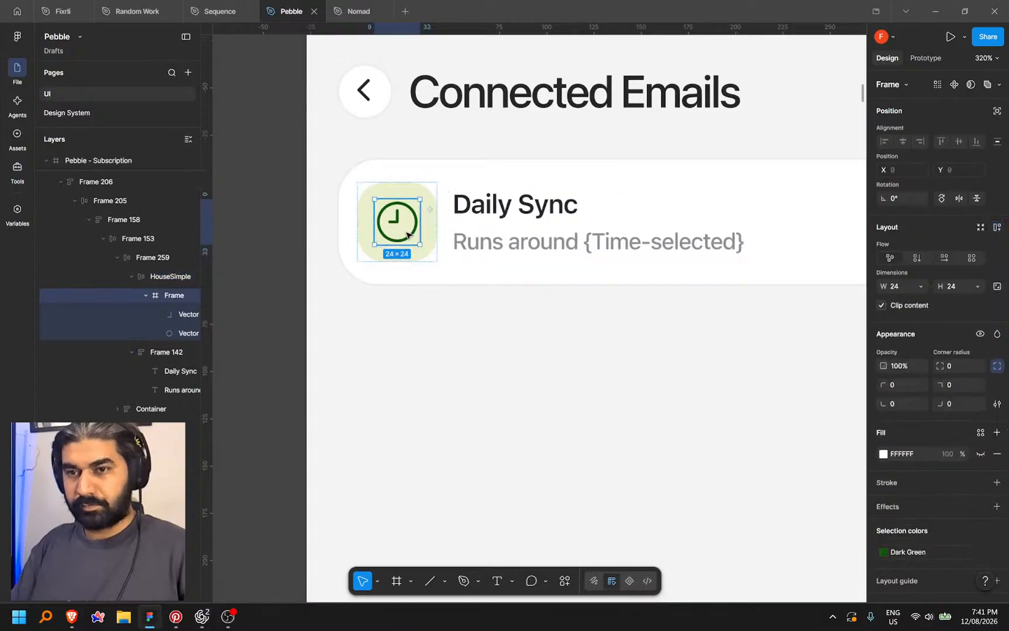
key(Delete)
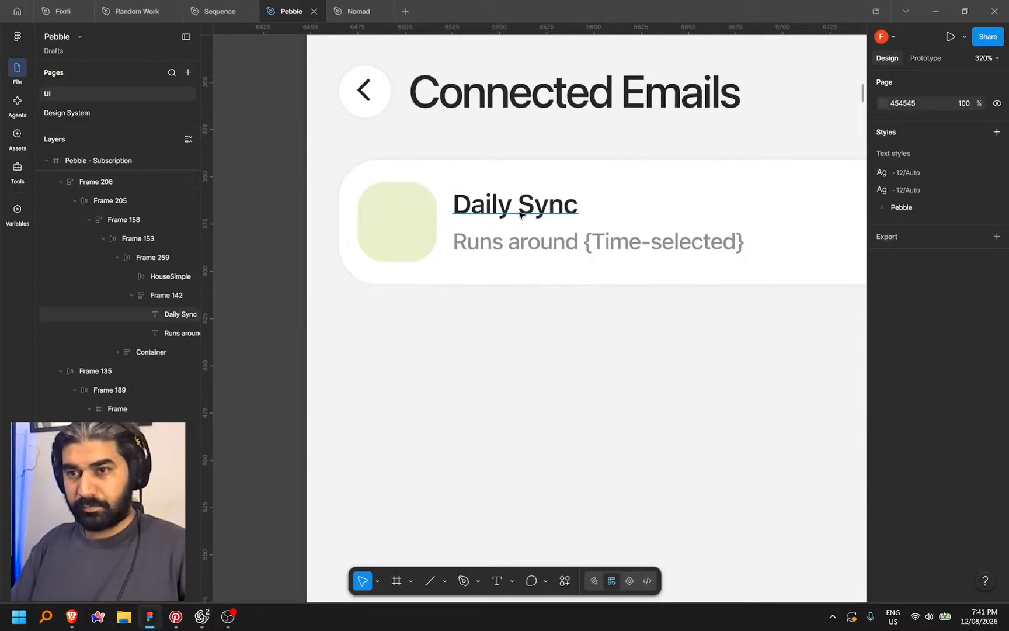
Retype the row title as the {Username} placeholder
ctrl+double_click(461, 209)
scroll(453, 222, down, 3)
text({)
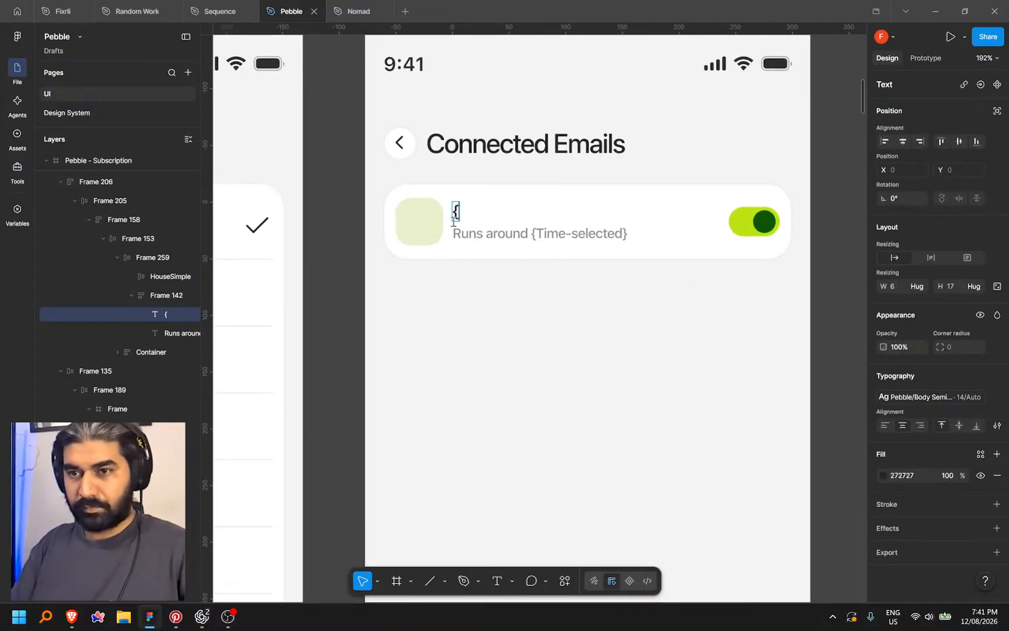
text(}eall)
key(BackSpace)
key(BackSpace)
text(connect)
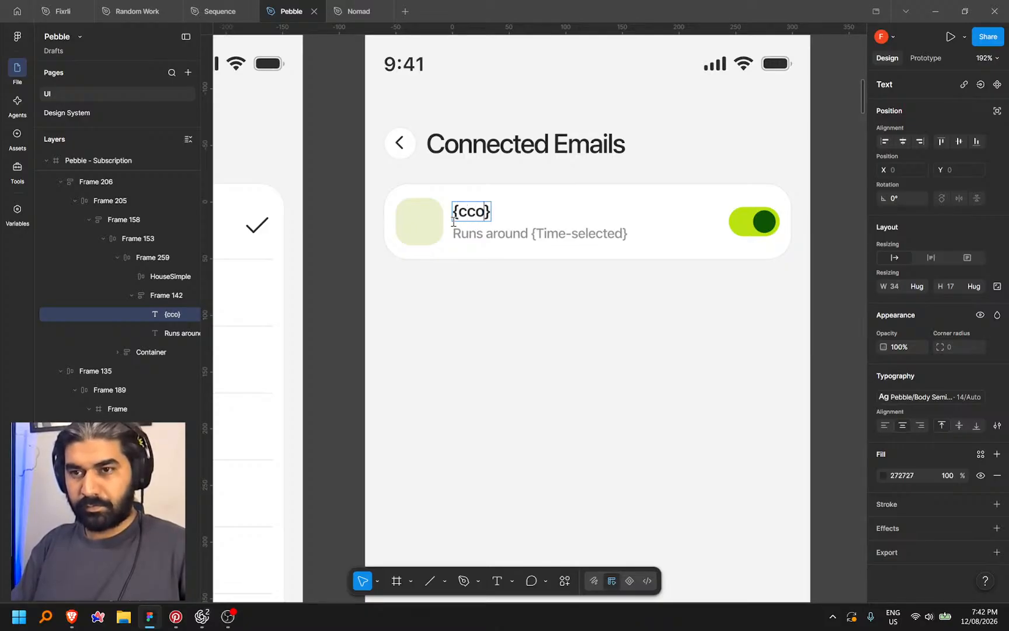
key(BackSpace)
key(BackSpace)
key(BackSpace)
key(BackSpace)
key(BackSpace)
key(BackSpace)
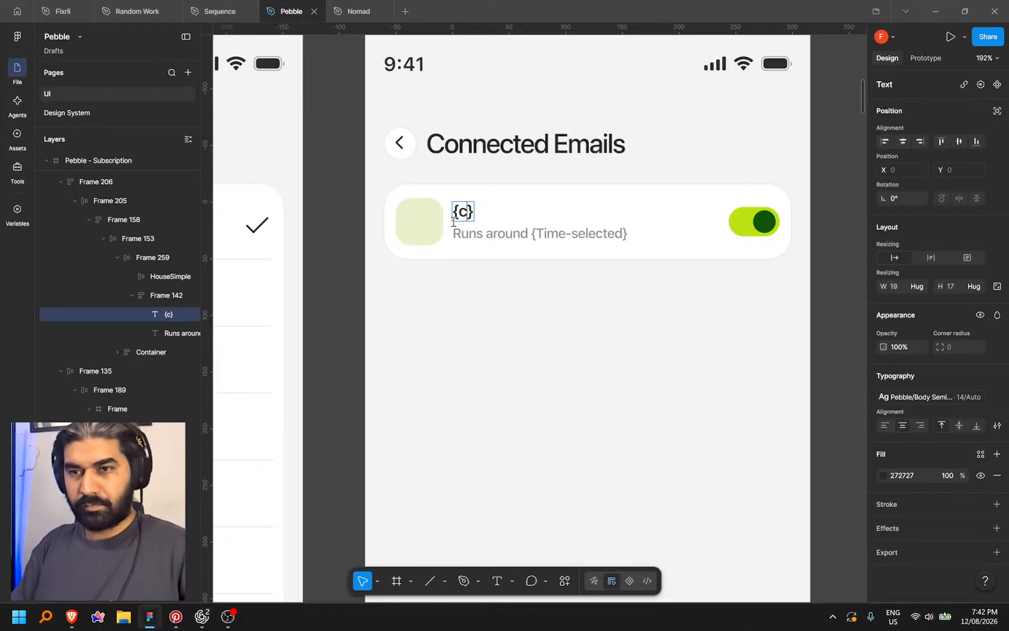
text(Usernae)
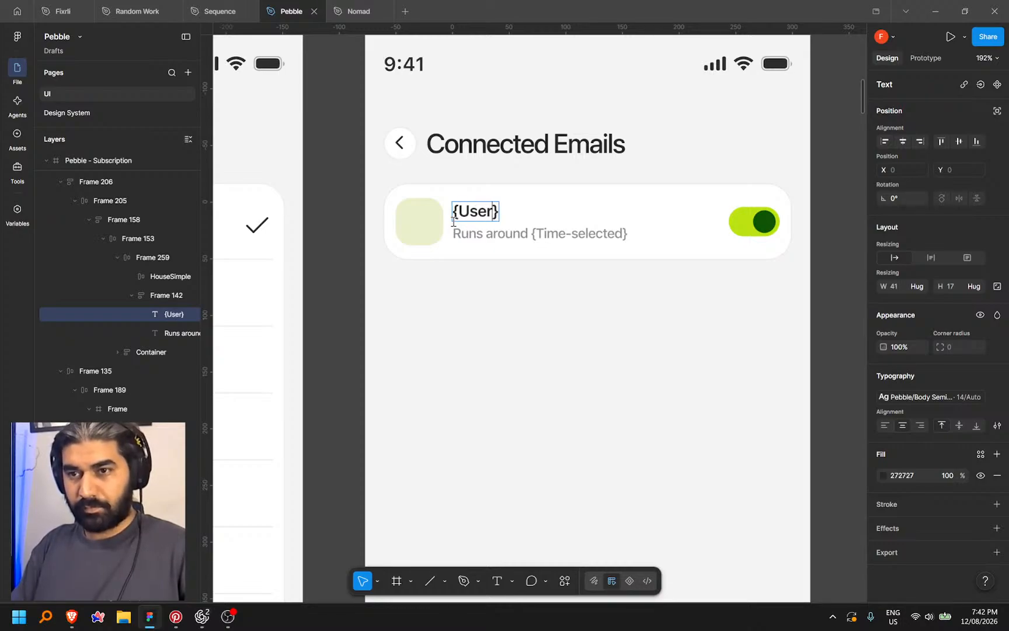
key(Left)
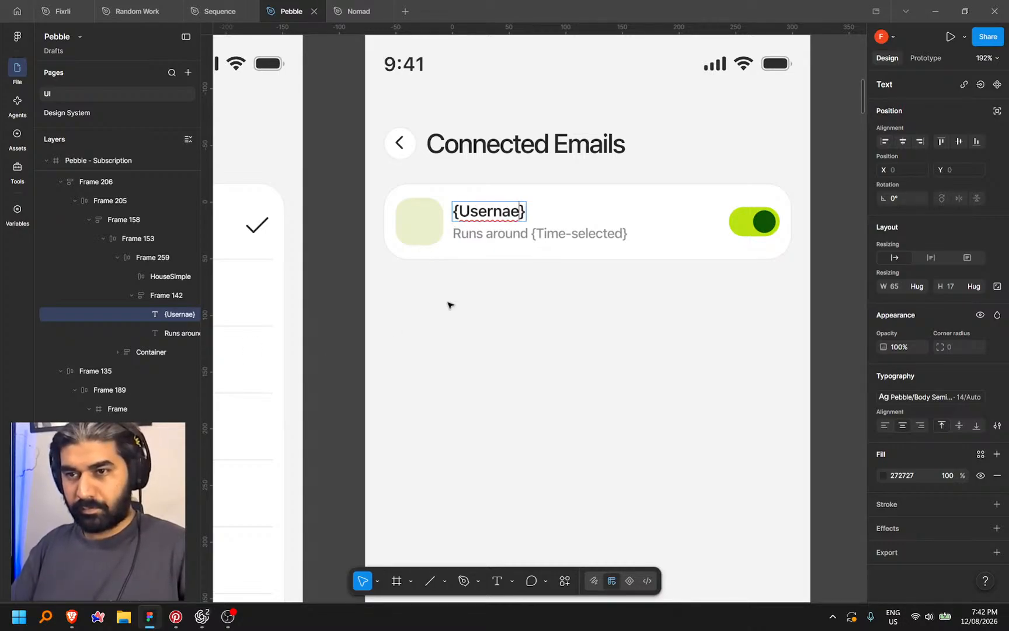
text(m)
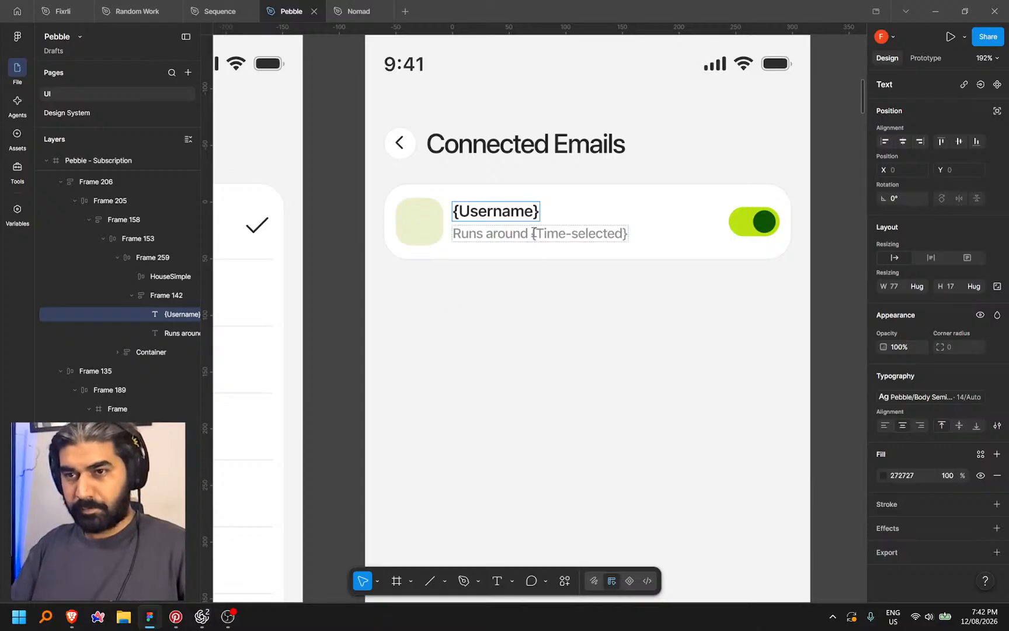
Replace the 'Runs around {Time-selected}' subtitle with {email}
double_click(533, 233)
key(ctrl+a)
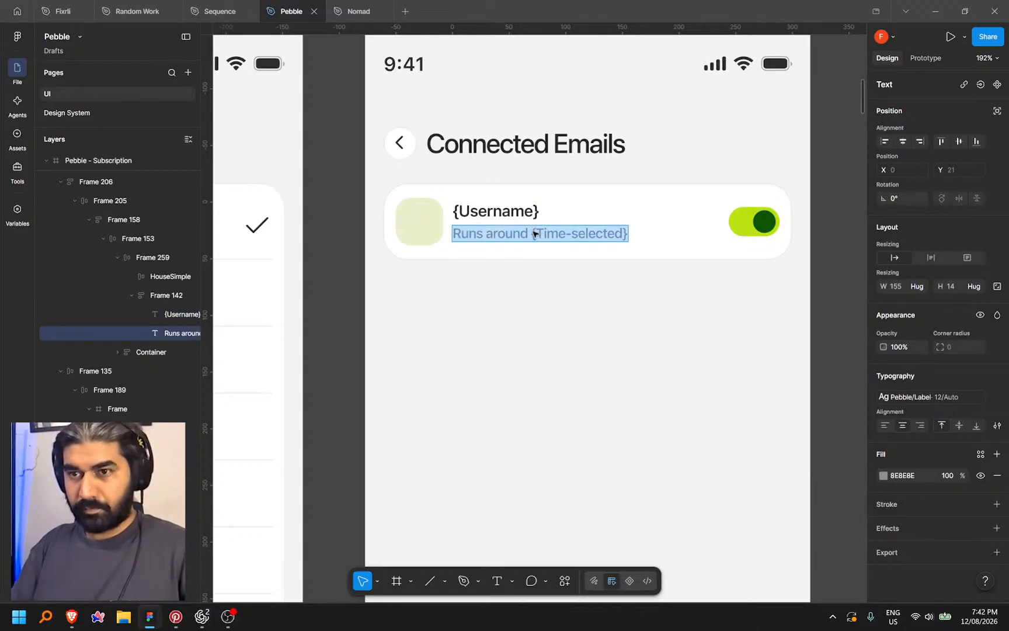
text({})
text(ema)
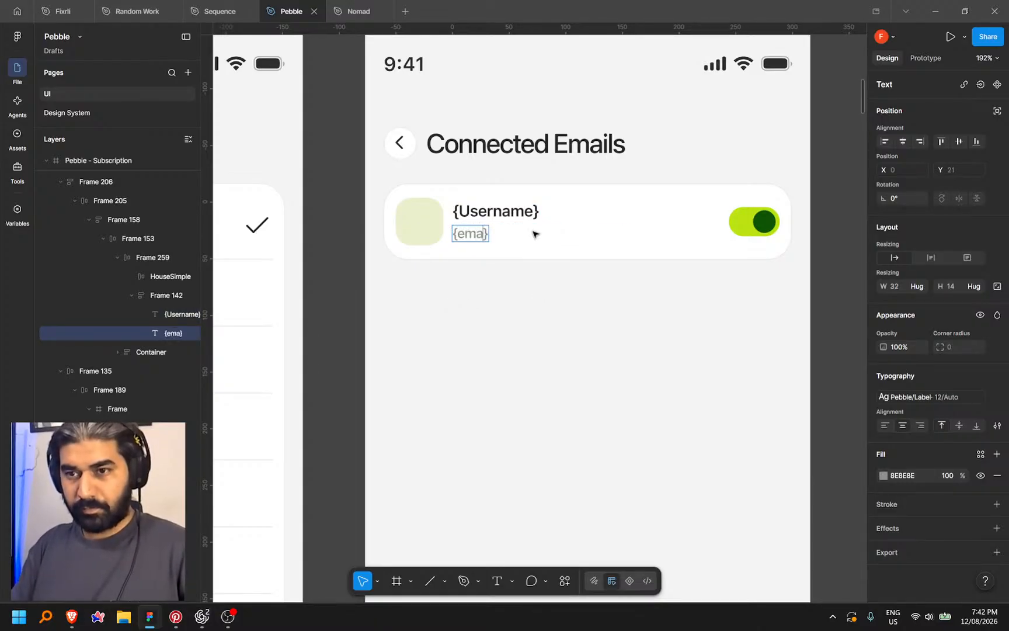
text(ikl)
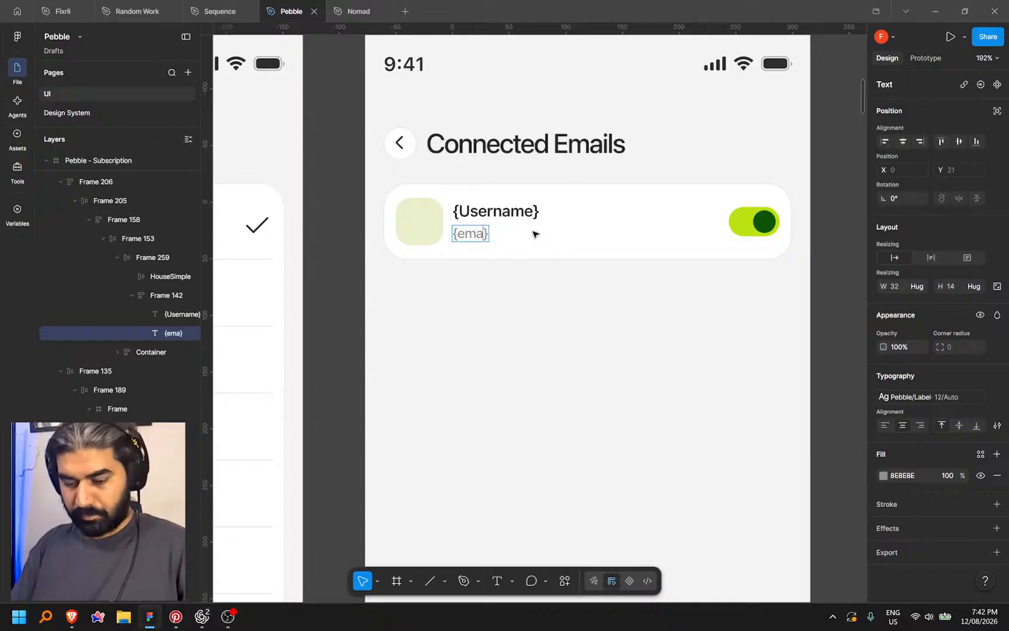
text(il)
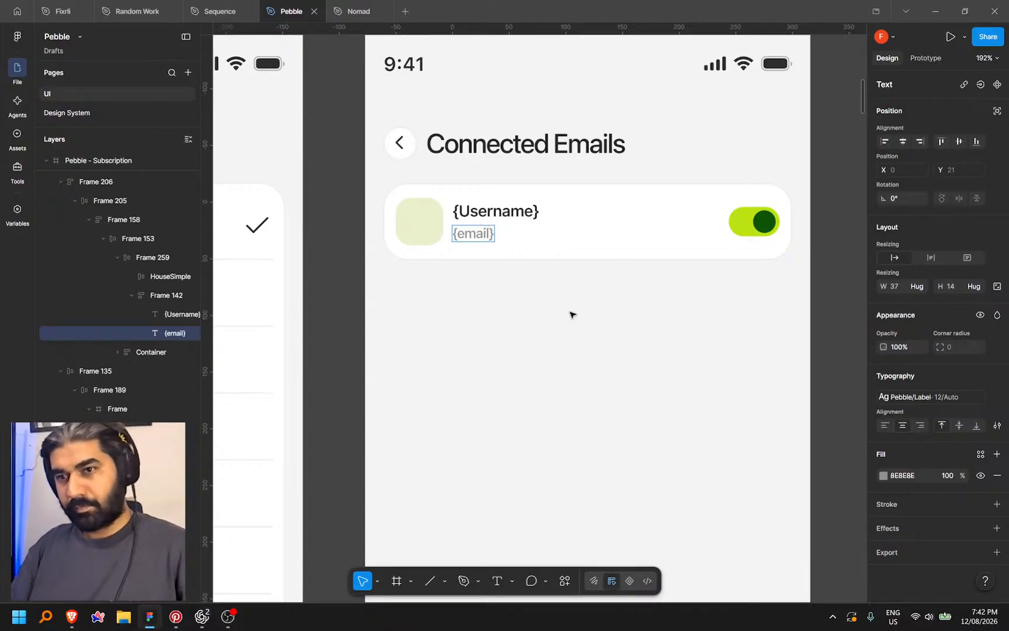
click(547, 299)
Copy the Refresh button from the Settings screen
scroll(547, 299, down, 3)
click(653, 257)
scroll(642, 288, up, 1)
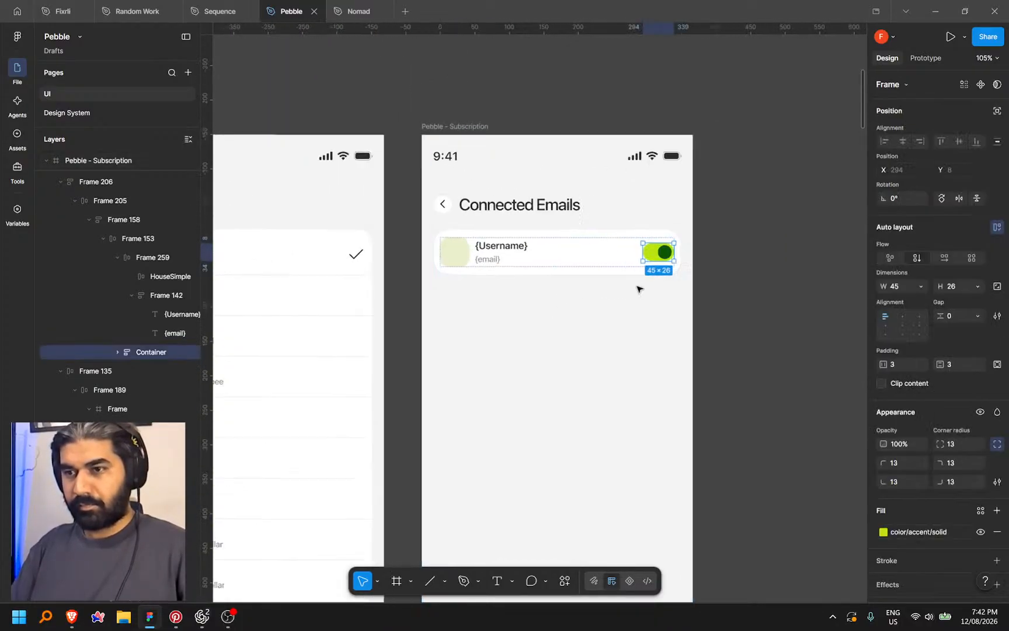
scroll(647, 290, down, 3)
drag(635, 323, 835, 295)
drag(327, 374, 712, 246)
drag(521, 286, 724, 233)
drag(440, 350, 399, 401)
scroll(527, 301, up, 3)
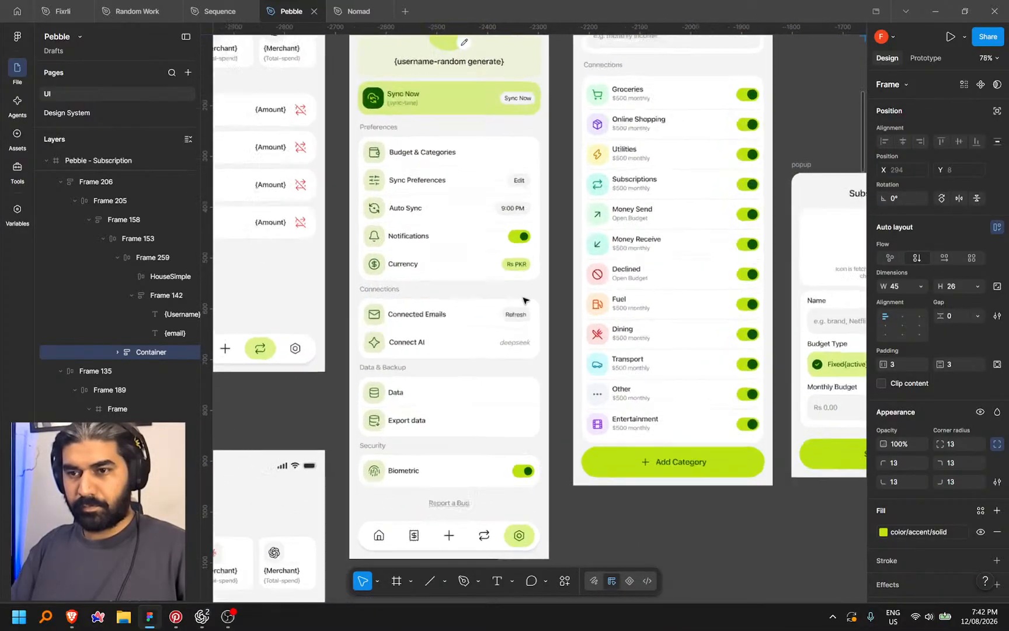
click(536, 327)
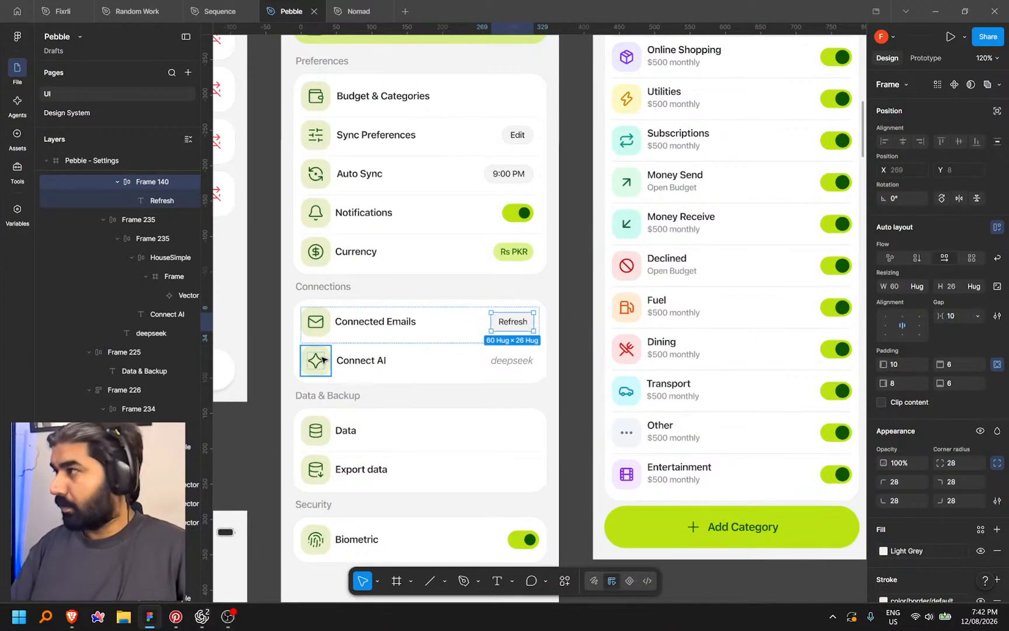
scroll(323, 355, down, 2)
scroll(323, 358, down, 3)
Paste the Refresh button into the Connected Emails row and delete the toggle switch
drag(680, 185, 440, 216)
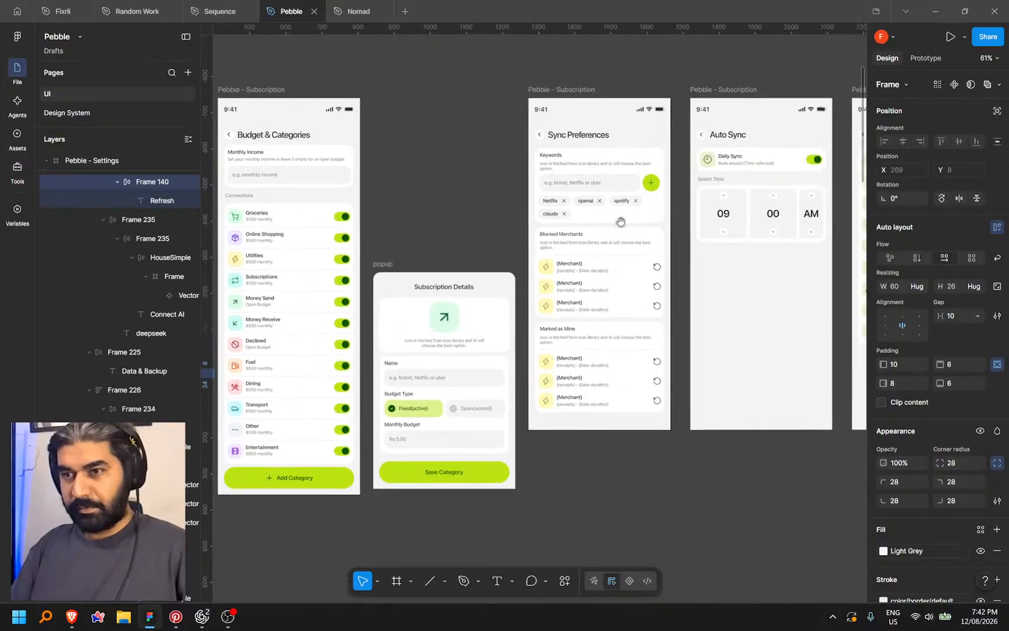
drag(621, 221, 345, 262)
scroll(793, 226, up, 3)
click(618, 217)
scroll(618, 217, up, 3)
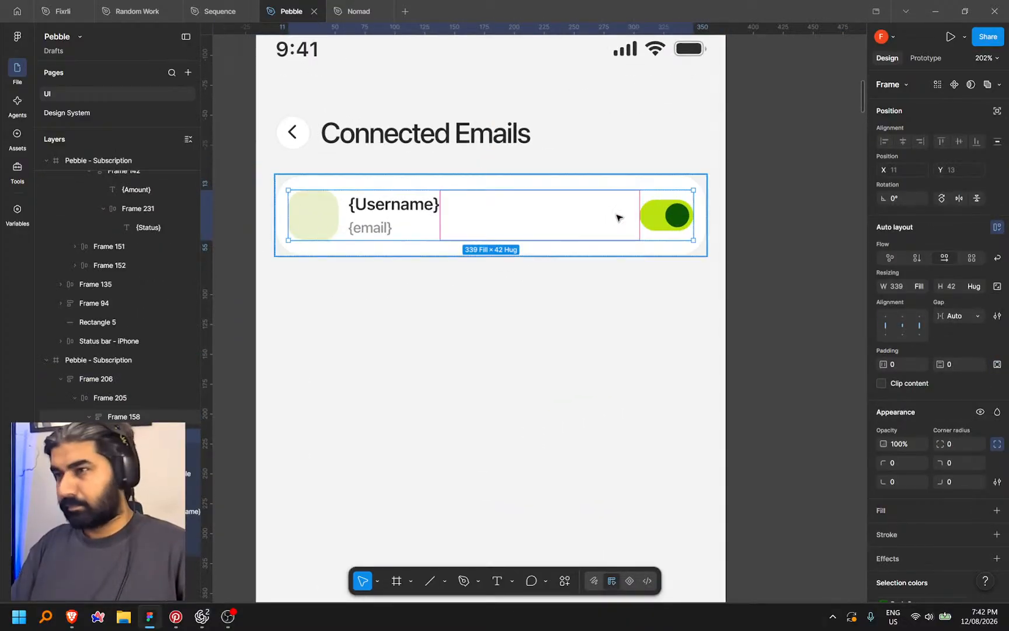
key(ctrl+v)
click(549, 223)
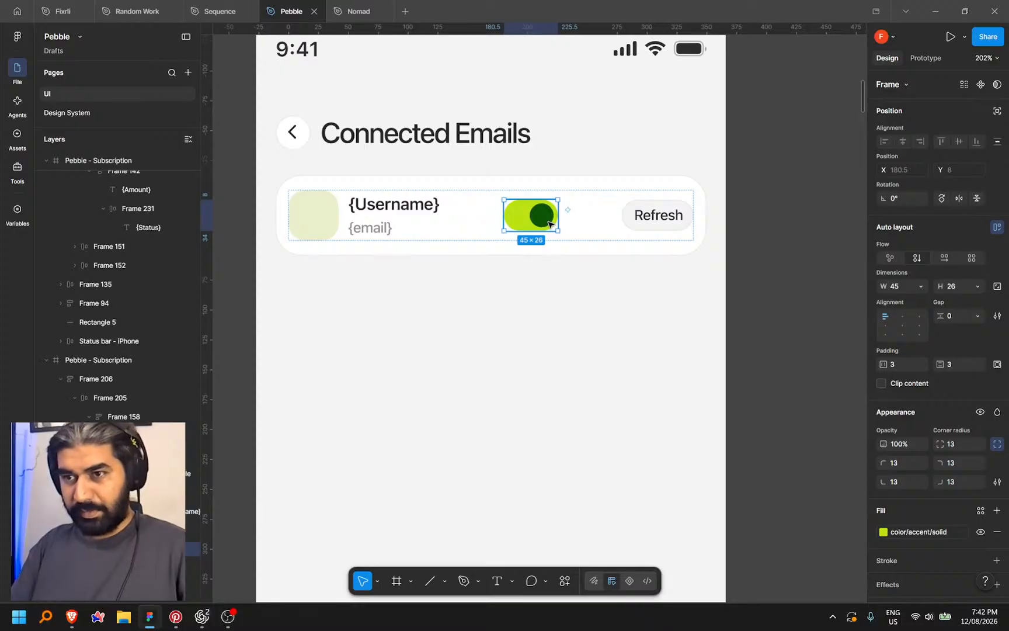
key(Delete)
scroll(806, 255, down, 5)
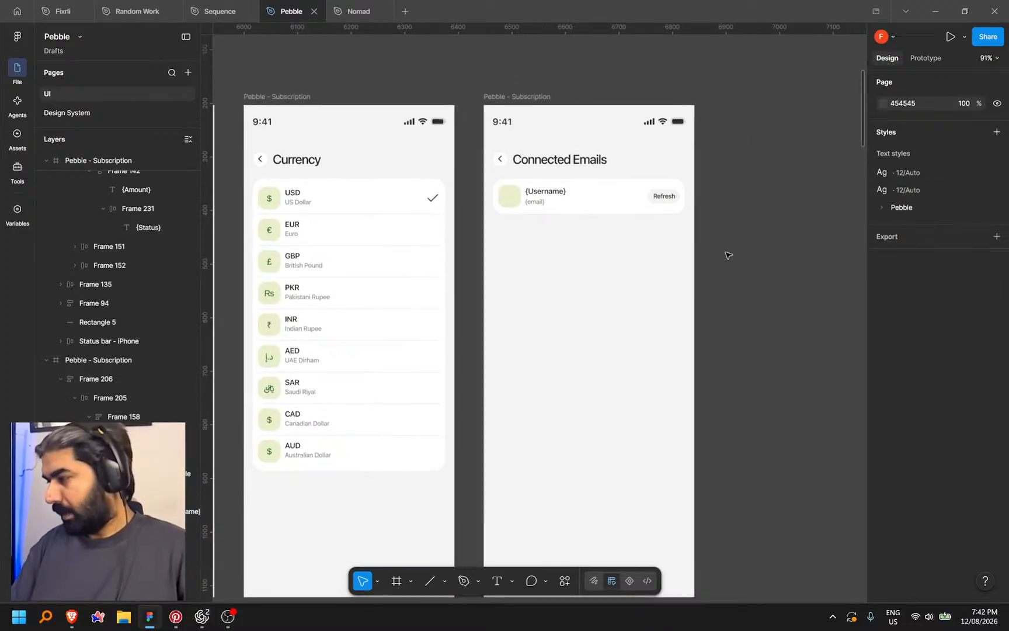
Pan across the canvas past the Home, Transactions and Log Expense screens
scroll(657, 311, down, 3)
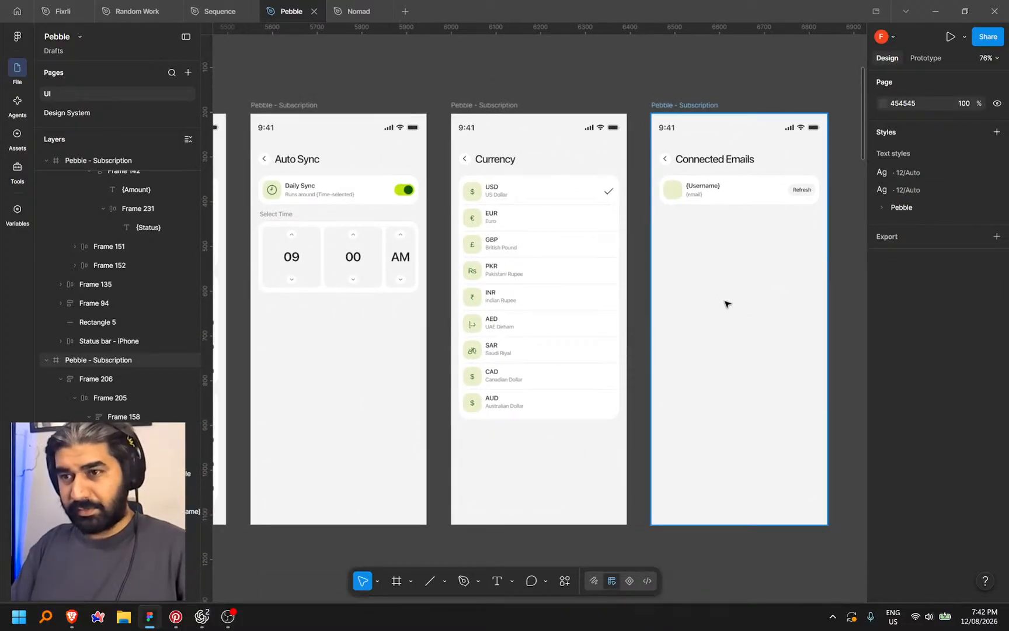
scroll(705, 300, down, 3)
drag(493, 398, 729, 376)
mouse_move(378, 365)
mouse_down()
mouse_move(592, 348)
mouse_move(570, 326)
mouse_up()
mouse_move(382, 337)
mouse_down()
mouse_move(703, 329)
mouse_move(626, 352)
mouse_move(637, 354)
mouse_up()
mouse_move(323, 372)
mouse_down()
mouse_move(618, 366)
mouse_move(544, 287)
mouse_up()
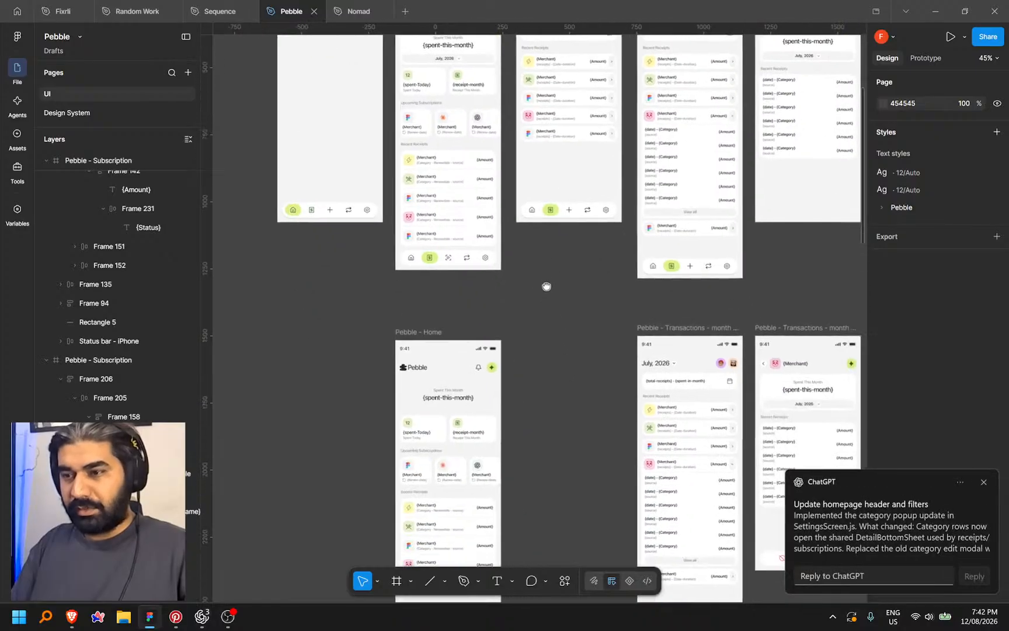
click(981, 481)
drag(569, 404, 505, 279)
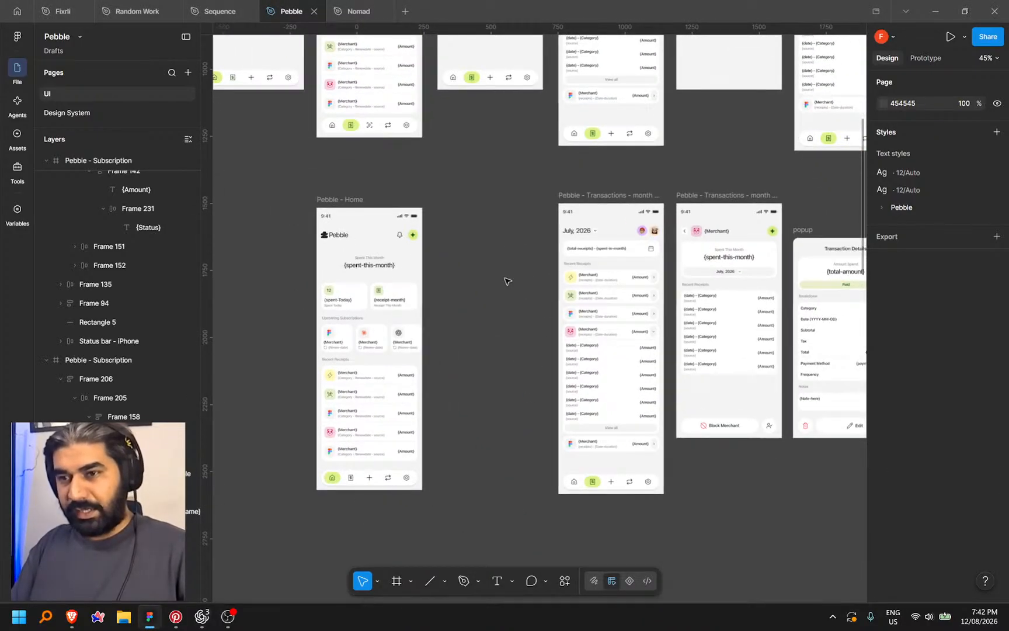
drag(506, 281, 435, 262)
drag(403, 202, 406, 386)
drag(440, 210, 454, 308)
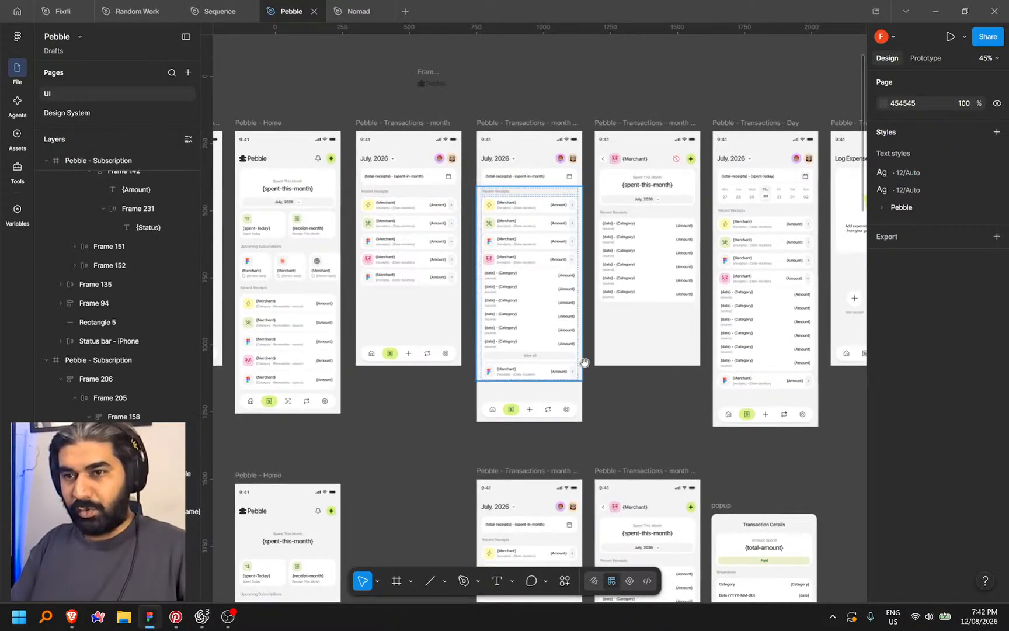
drag(601, 359, 583, 381)
drag(366, 227, 537, 222)
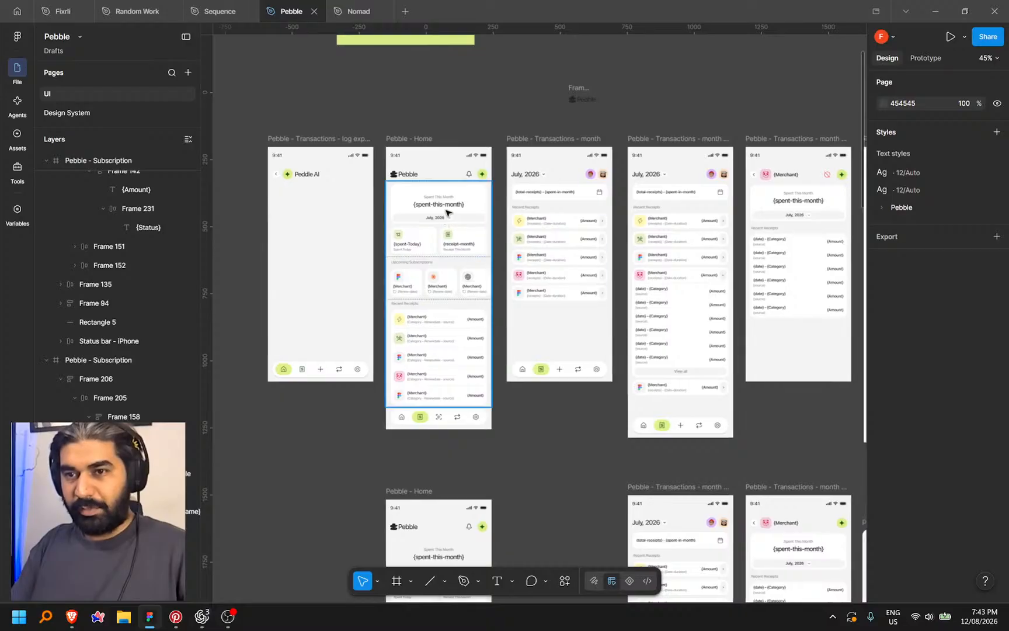
drag(552, 432, 465, 247)
drag(474, 363, 443, 217)
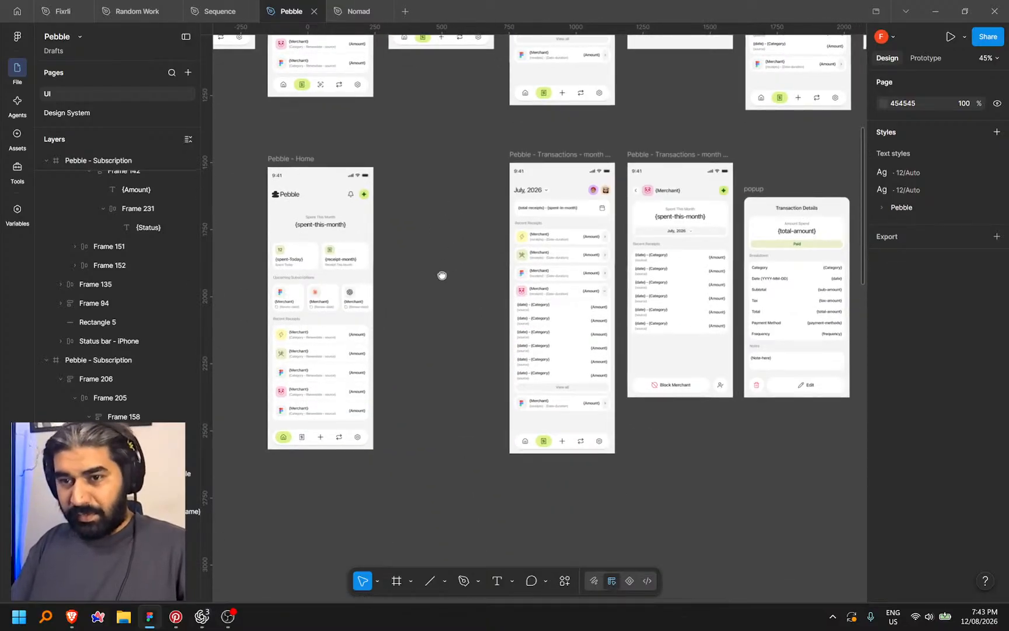
drag(456, 278, 431, 273)
drag(685, 313, 552, 331)
drag(730, 302, 672, 337)
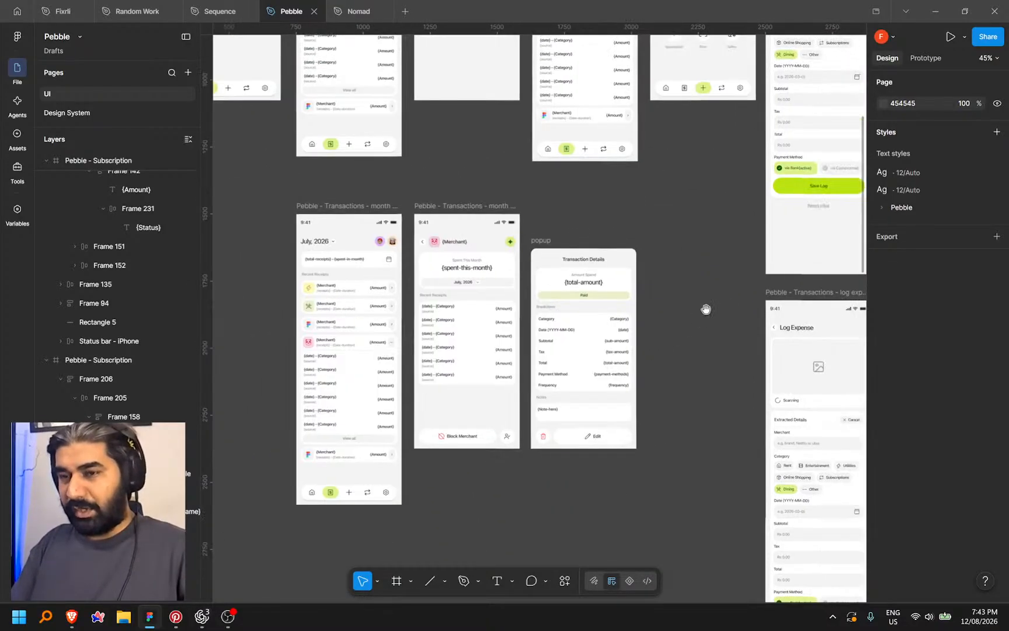
drag(707, 278, 690, 326)
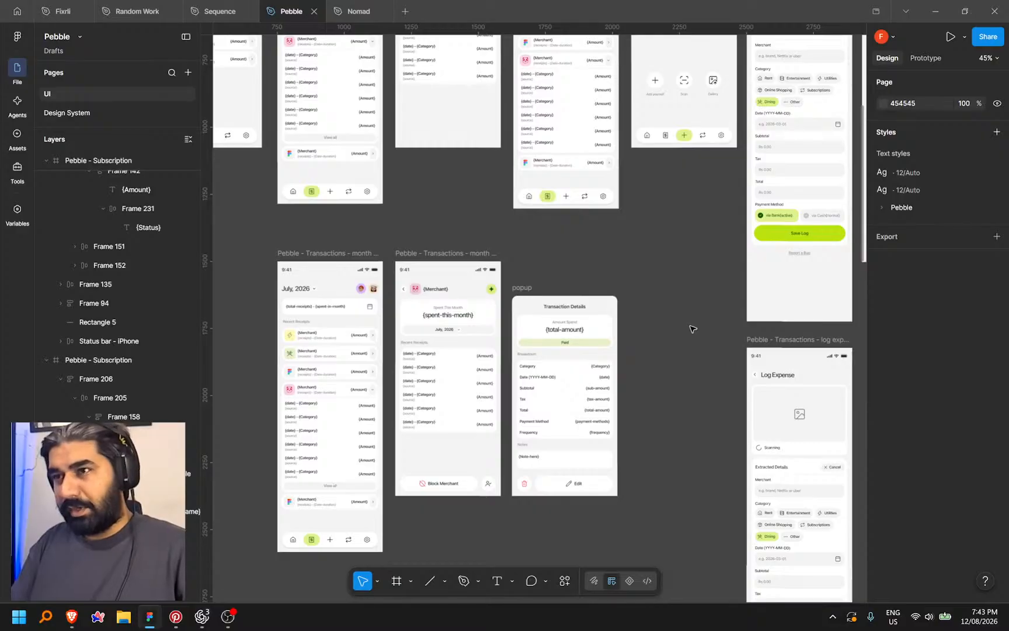
drag(700, 272, 716, 289)
drag(673, 275, 639, 392)
drag(449, 363, 592, 372)
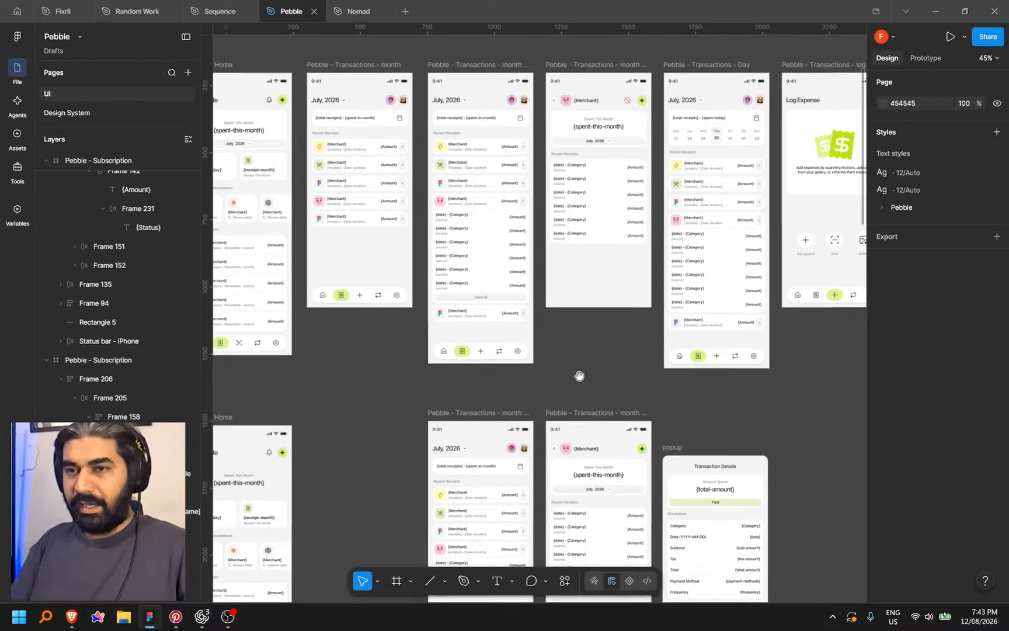
drag(397, 366, 451, 363)
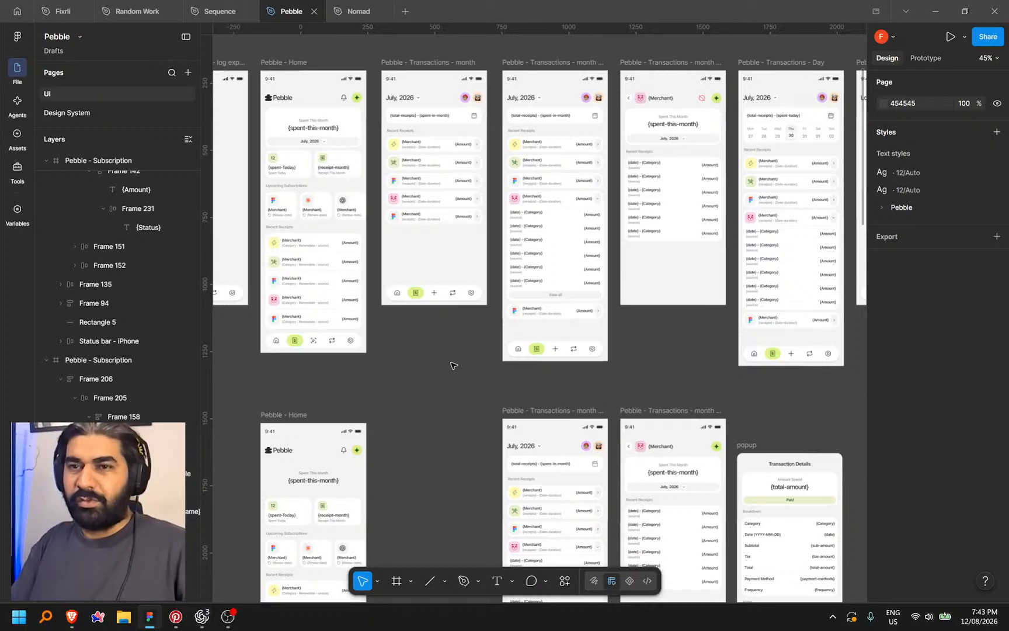
Scroll and zoom toward the settings screens to frame Budget & Categories closely
scroll(462, 359, down, 3)
scroll(461, 359, left, 2)
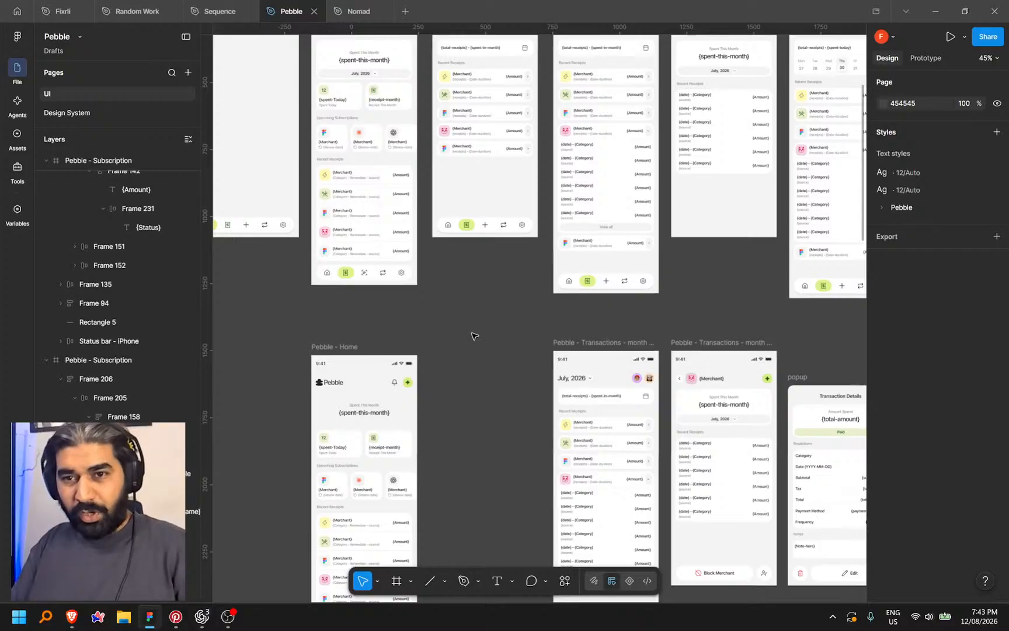
scroll(474, 335, right, 5)
scroll(474, 336, down, 2)
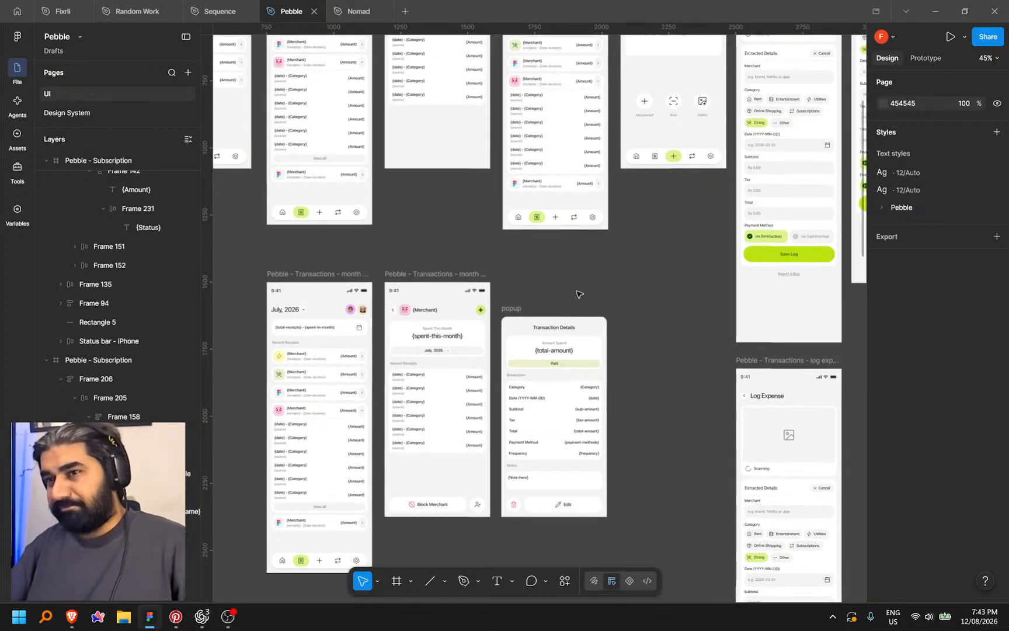
drag(618, 293, 573, 344)
scroll(574, 344, right, 5)
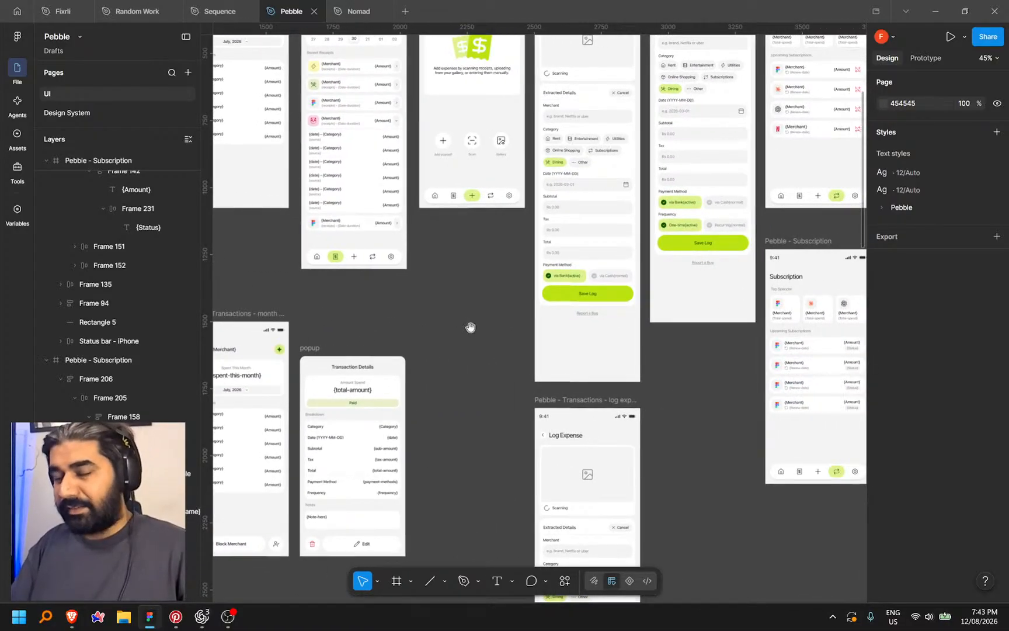
scroll(470, 327, right, 12)
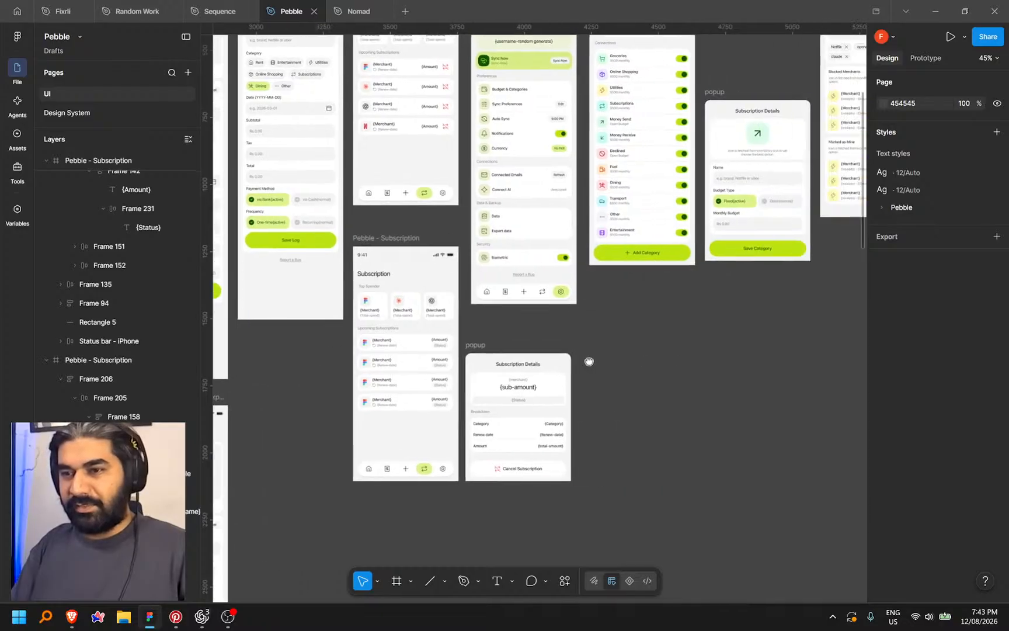
scroll(588, 361, right, 5)
scroll(589, 360, up, 2)
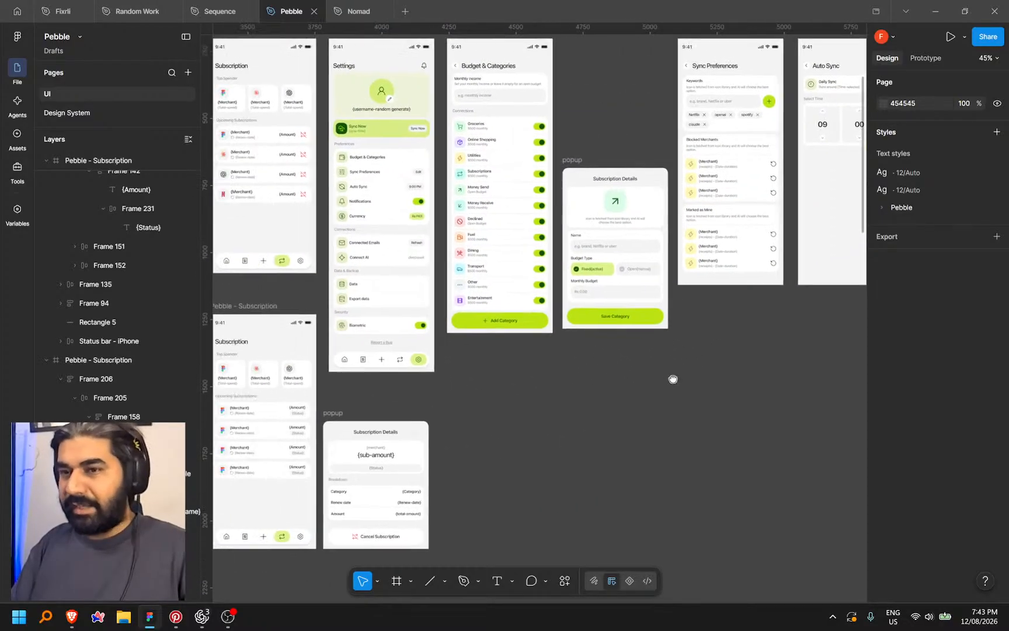
drag(674, 381, 659, 397)
scroll(625, 388, left, 3)
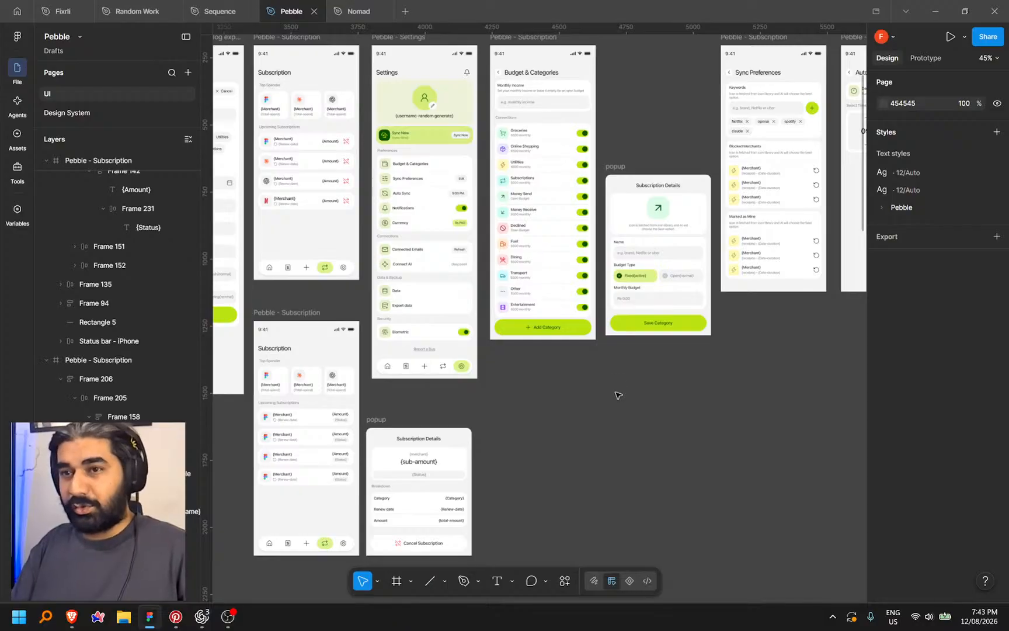
scroll(618, 395, up, 5)
Rename the Connections section label to 'Categories'
double_click(514, 135)
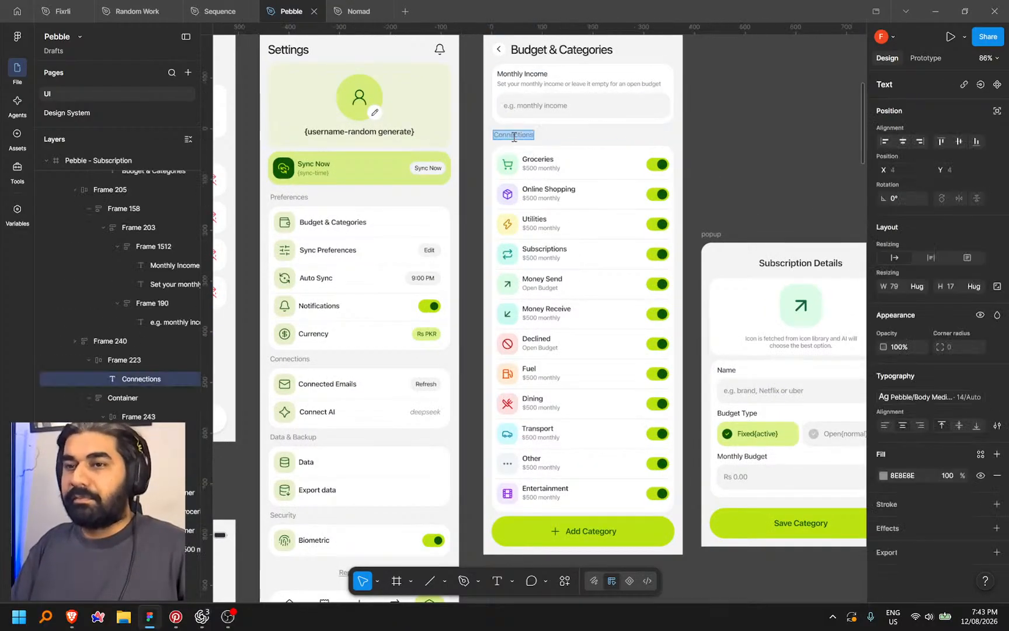
text(ca)
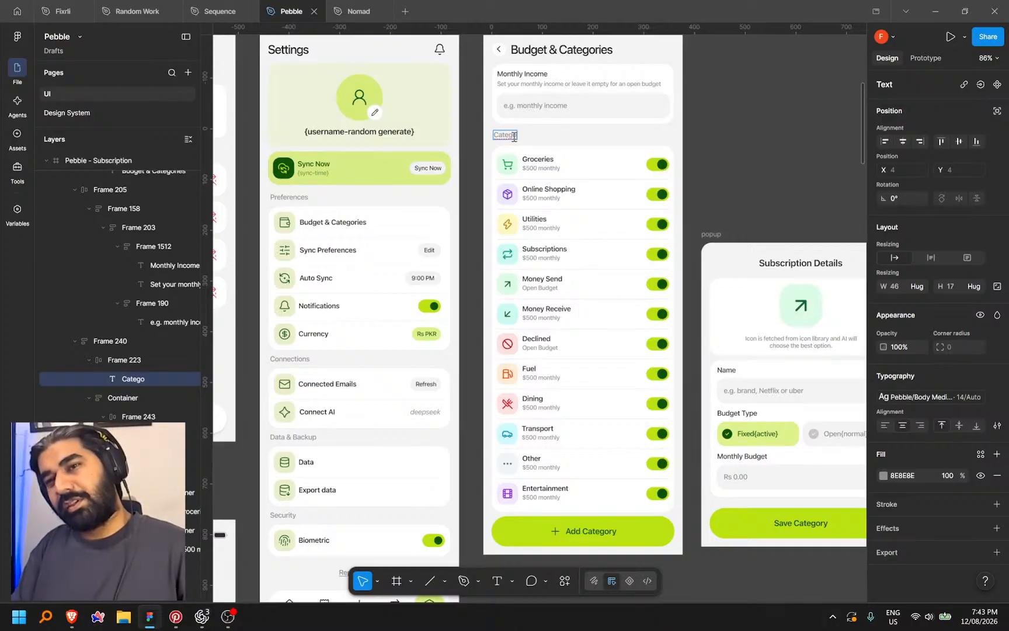
text(tegories)
key(Escape)
key(Escape)
Pan and zoom out across the frames toward the Sync Preferences and Currency screens
drag(759, 146, 521, 145)
scroll(658, 145, down, 3)
drag(731, 510, 531, 466)
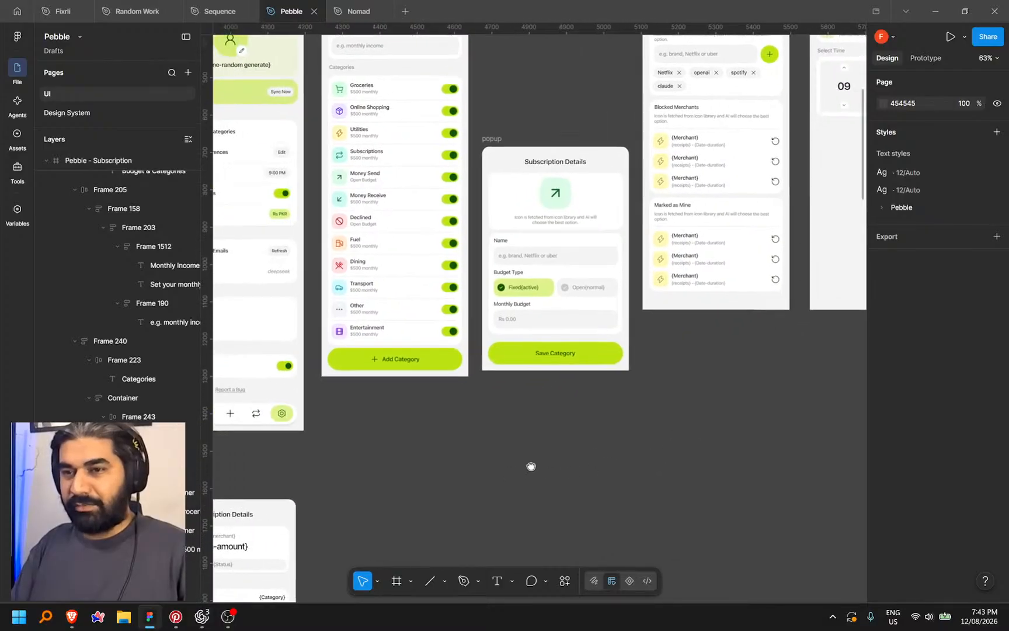
scroll(680, 367, down, 5)
scroll(585, 408, down, 2)
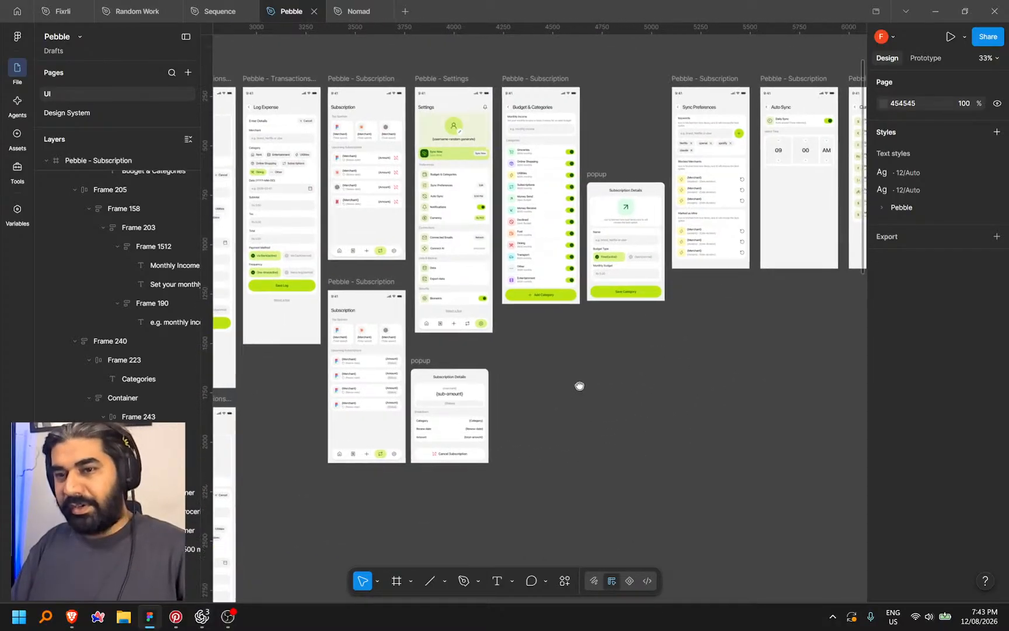
scroll(633, 327, up, 6)
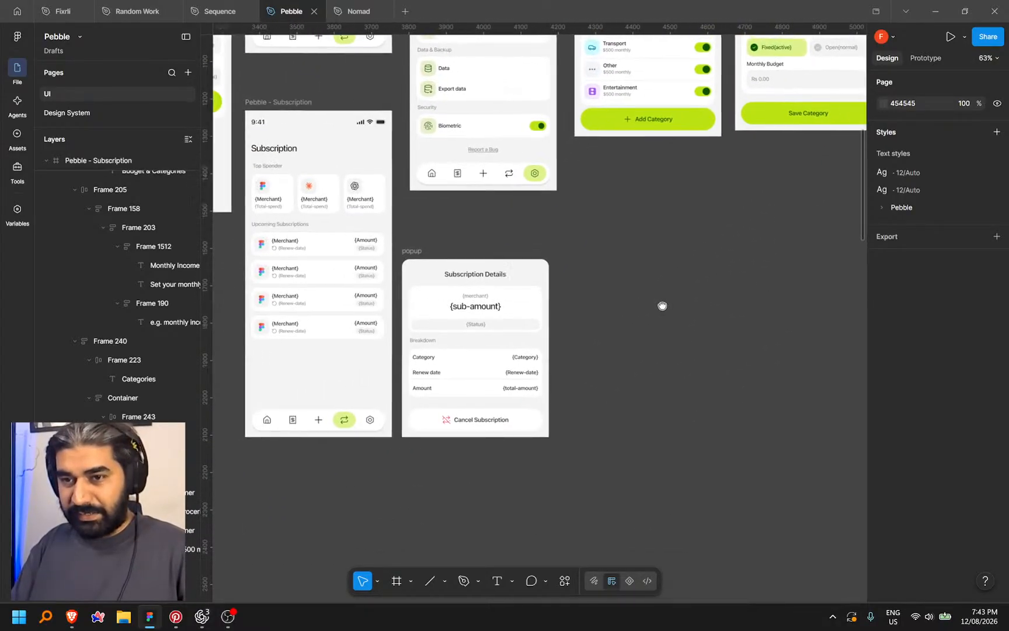
drag(698, 295, 604, 352)
scroll(660, 345, down, 4)
drag(702, 346, 589, 334)
In the preview, open and close the Groceries Edit Category sheet and an empty Add Category sheet
click(202, 617)
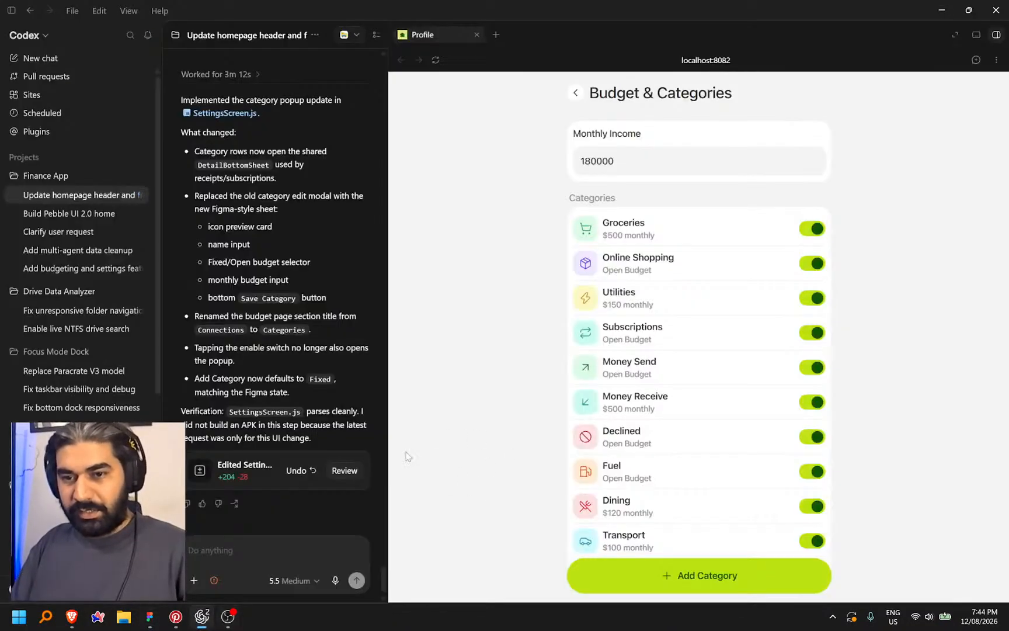
click(618, 236)
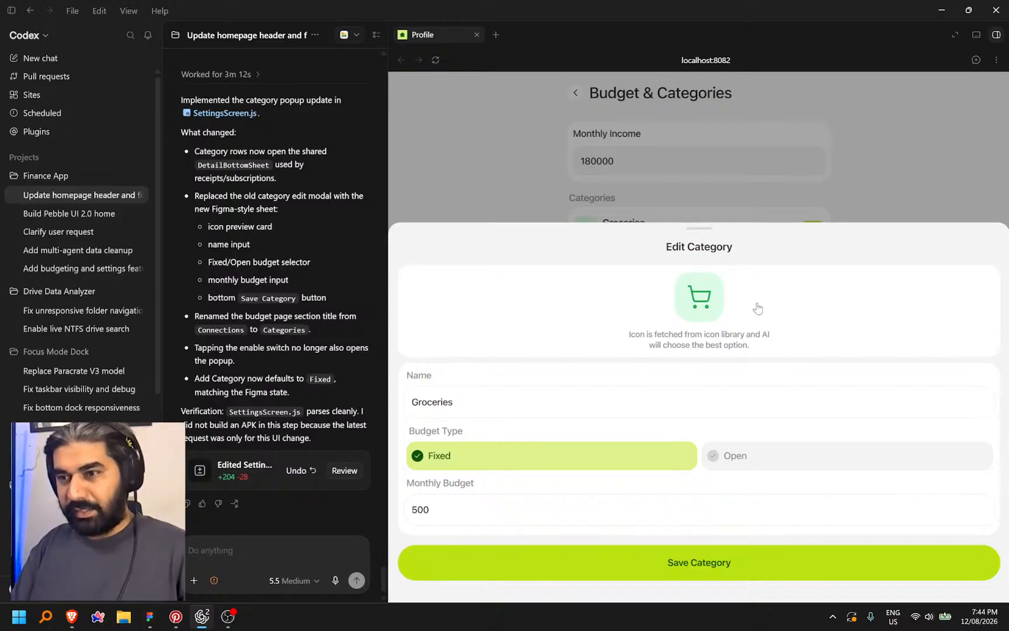
click(868, 188)
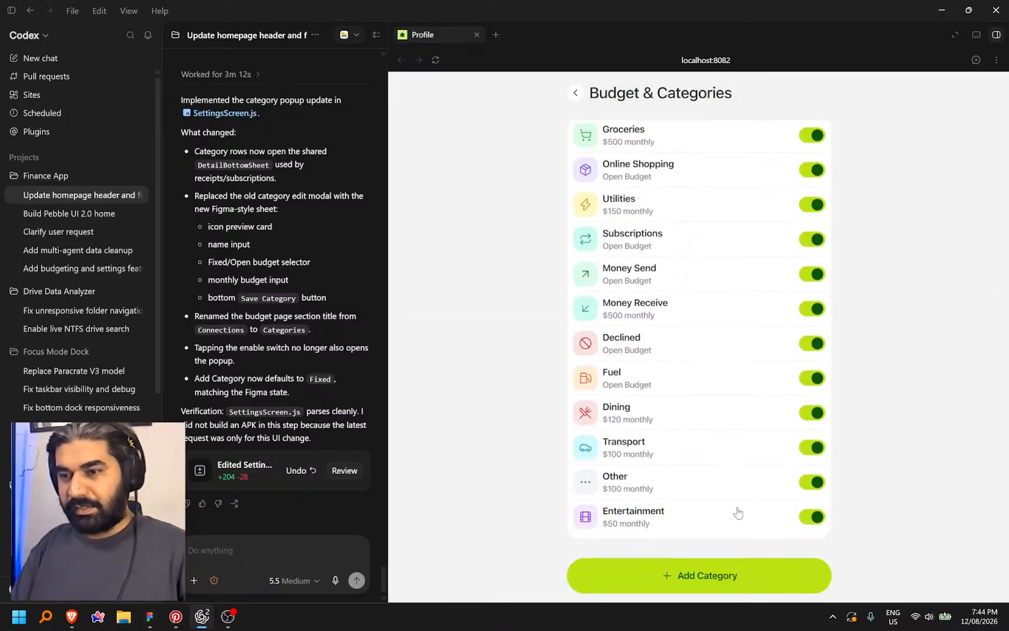
click(680, 575)
click(502, 401)
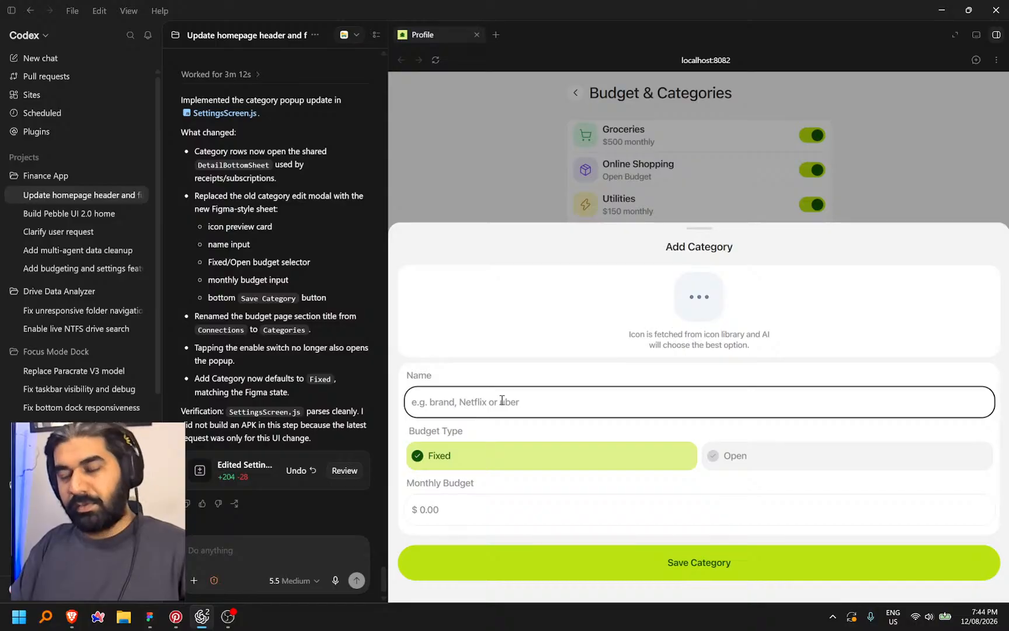
click(850, 158)
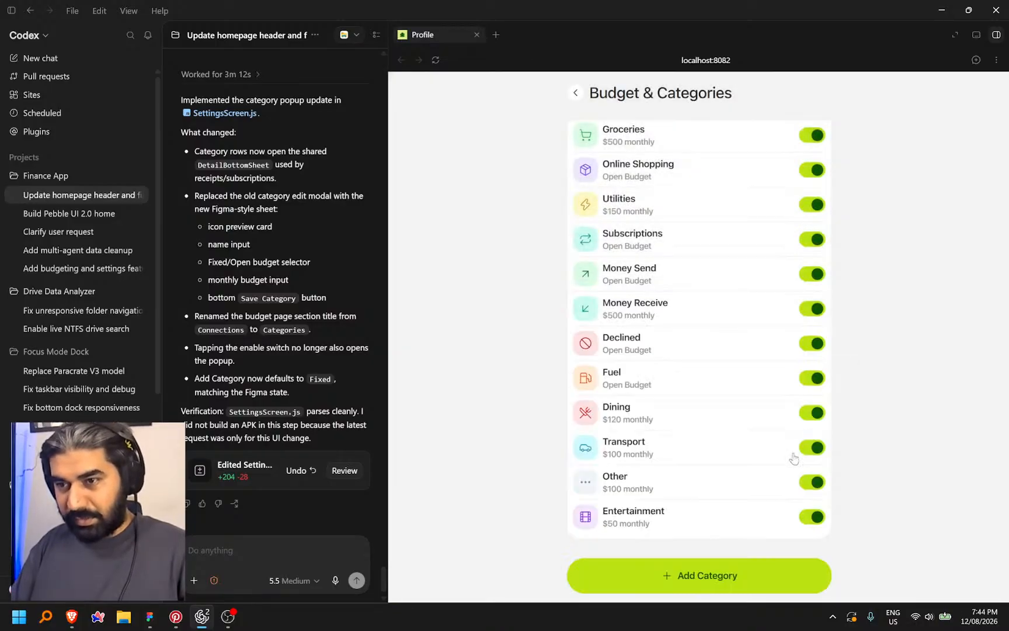
Check the Monthly Income field showing 180000 without changing it
scroll(691, 413, up, 2)
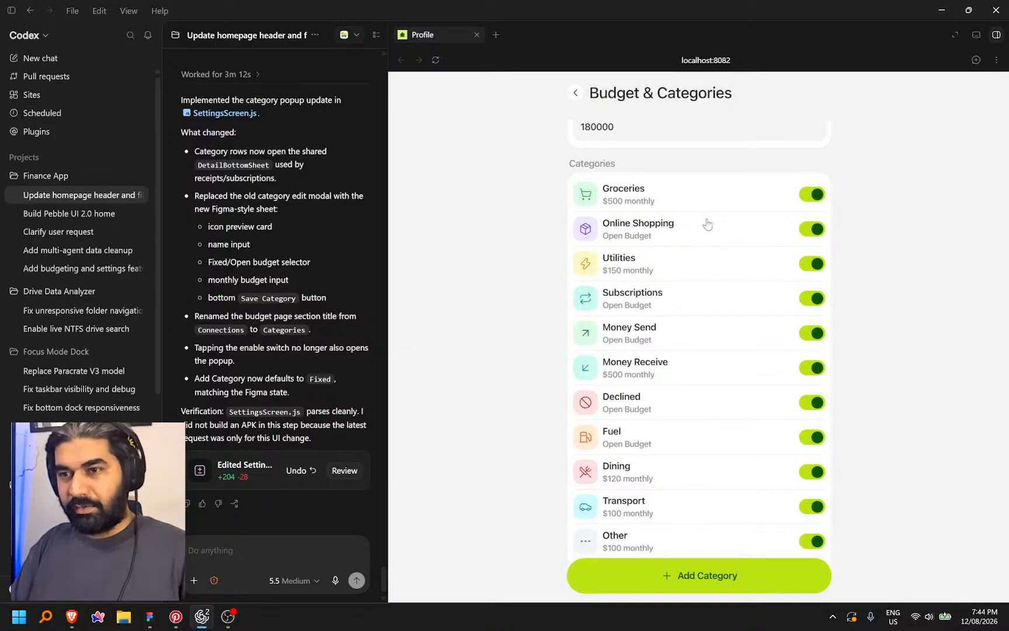
scroll(703, 323, down, 2)
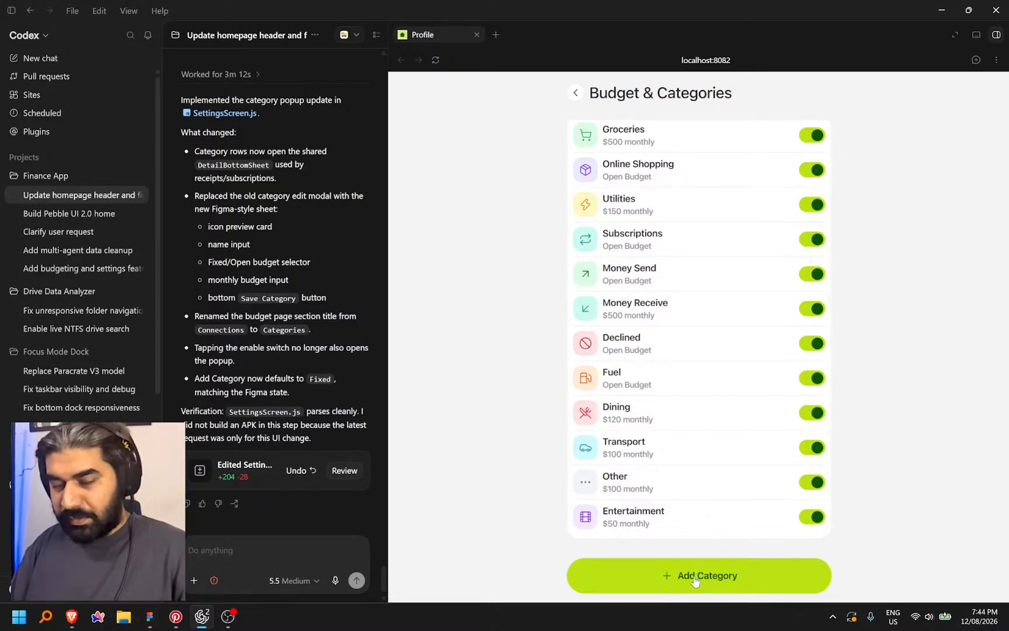
scroll(725, 483, up, 2)
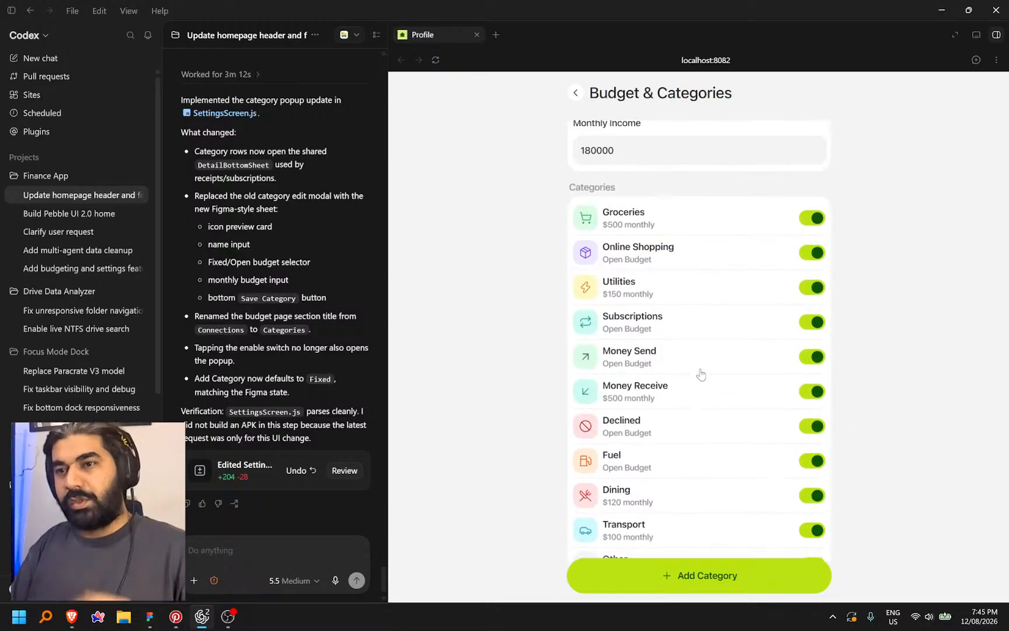
click(627, 160)
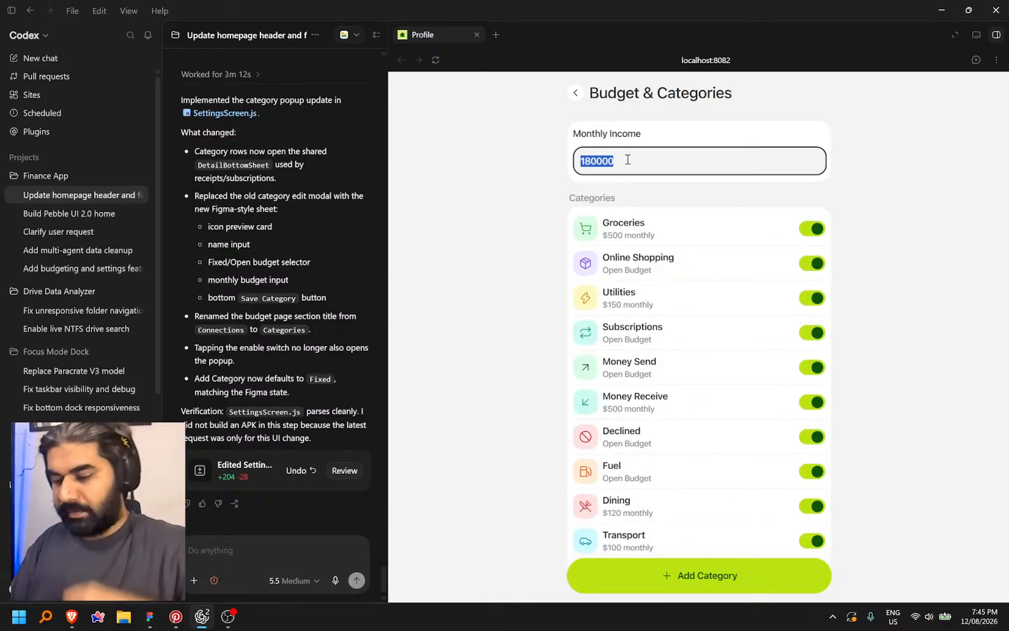
click(844, 169)
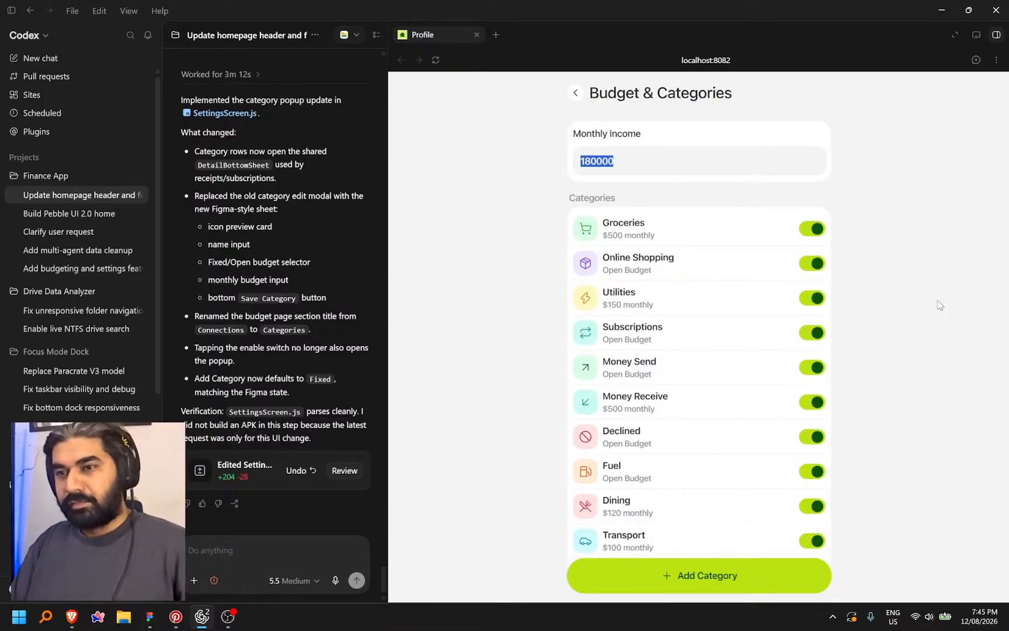
scroll(727, 543, down, 2)
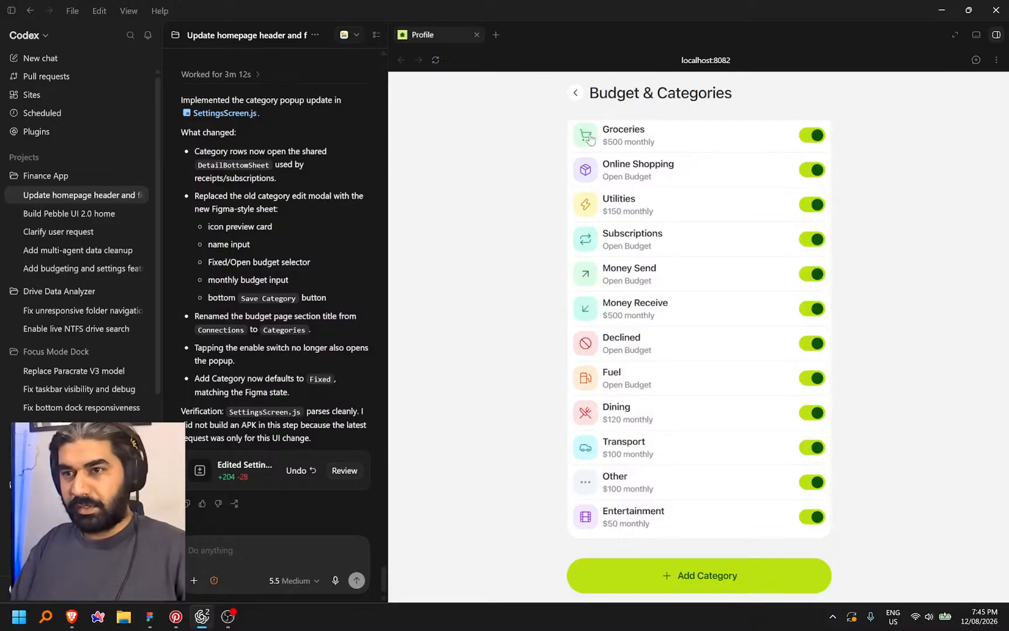
Set Groceries to an open budget, save it, then switch Groceries off
click(591, 139)
click(799, 464)
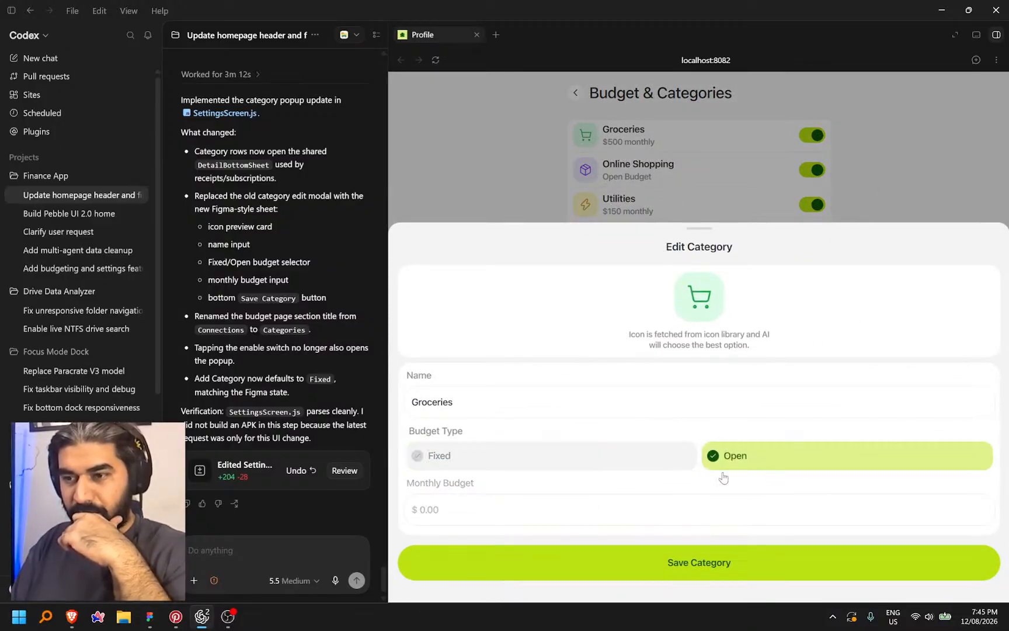
click(675, 570)
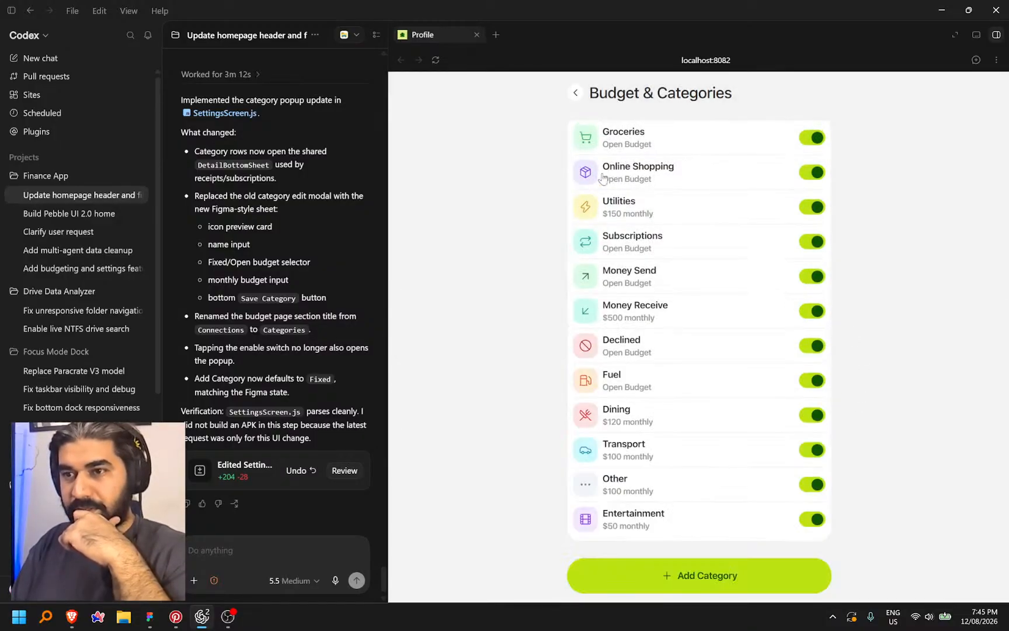
scroll(744, 220, up, 2)
click(802, 237)
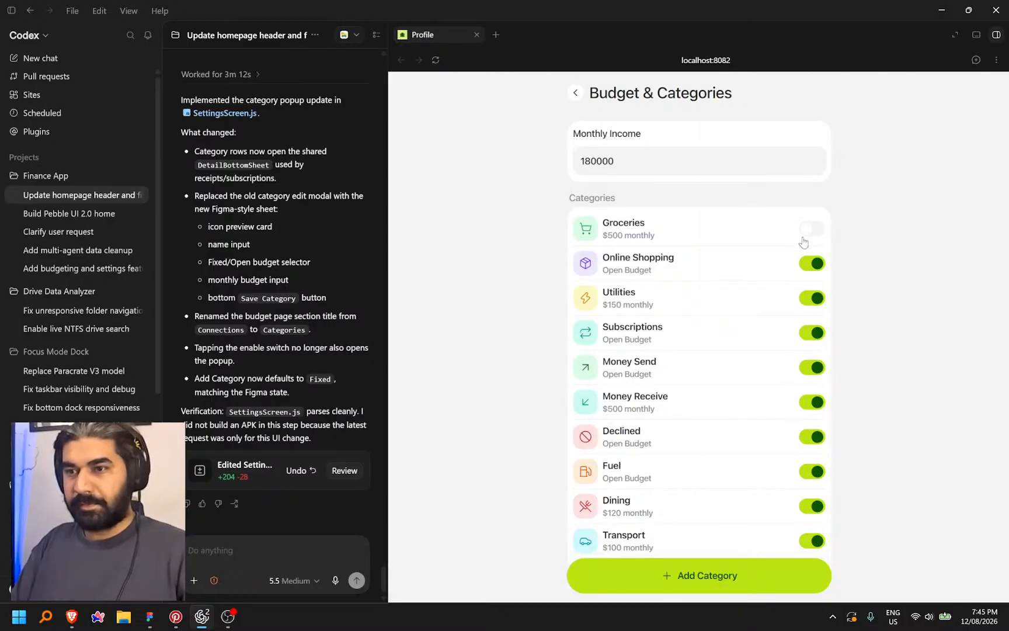
Leave Settings and cycle through the Receipts, Log Expense and Subscriptions tabs
click(575, 93)
click(659, 583)
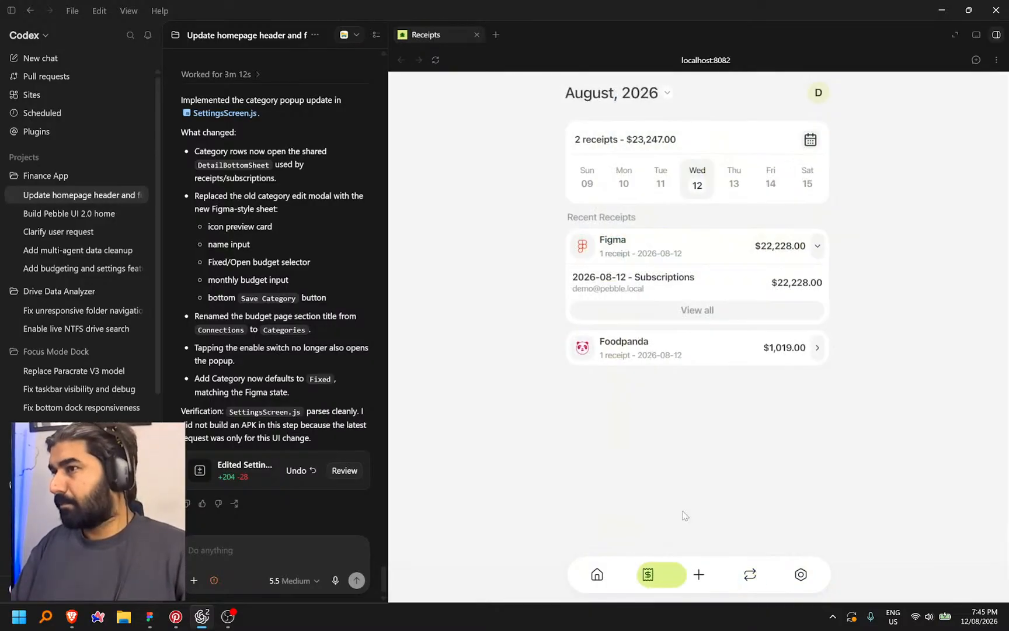
click(699, 575)
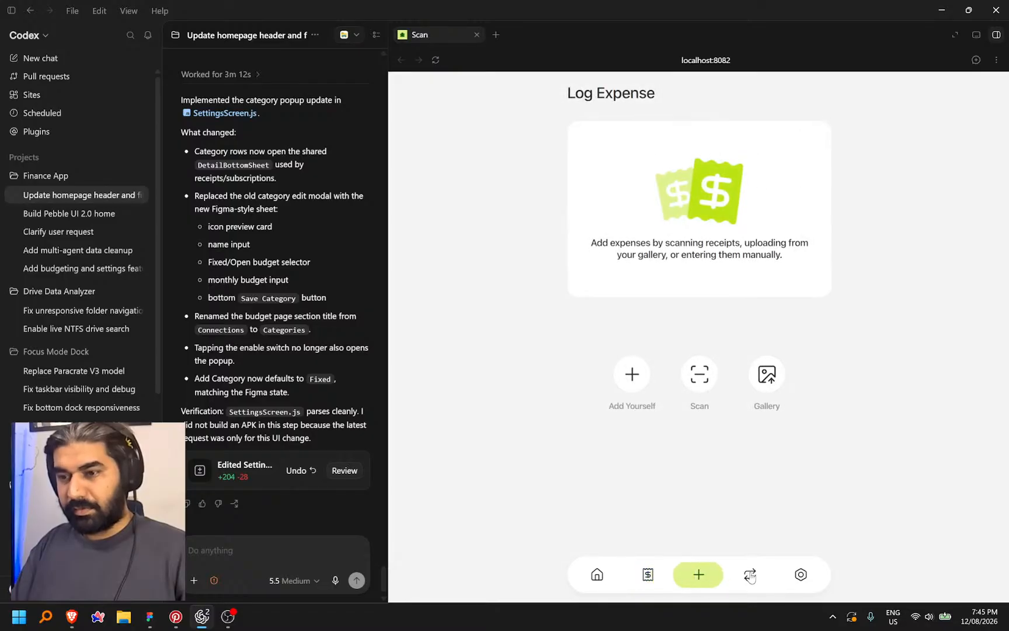
click(750, 574)
click(648, 576)
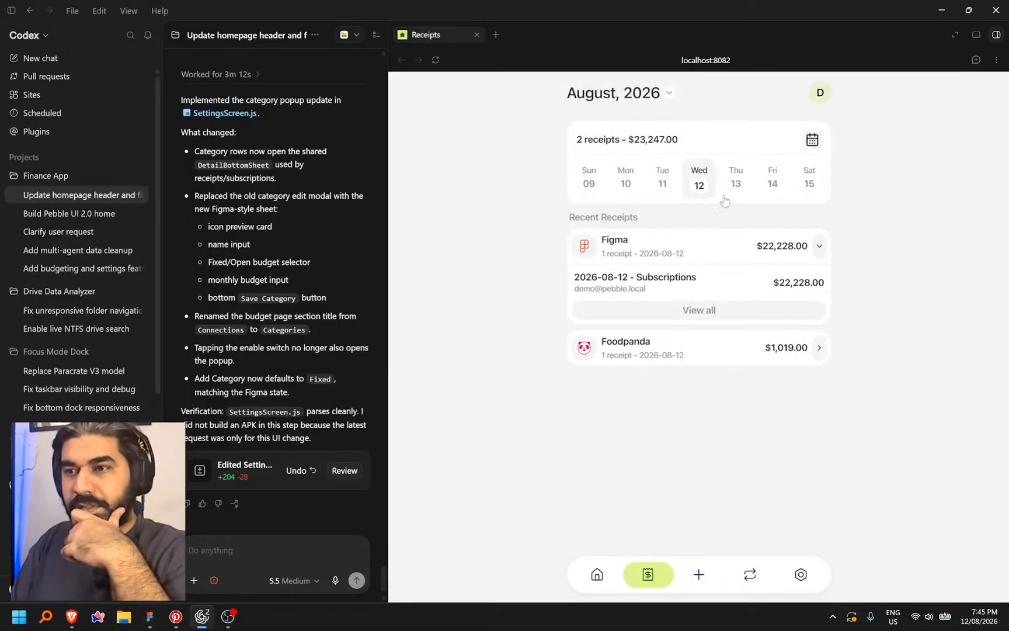
click(698, 573)
Start a manual expense and switch its category from Rent back to Groceries
click(633, 372)
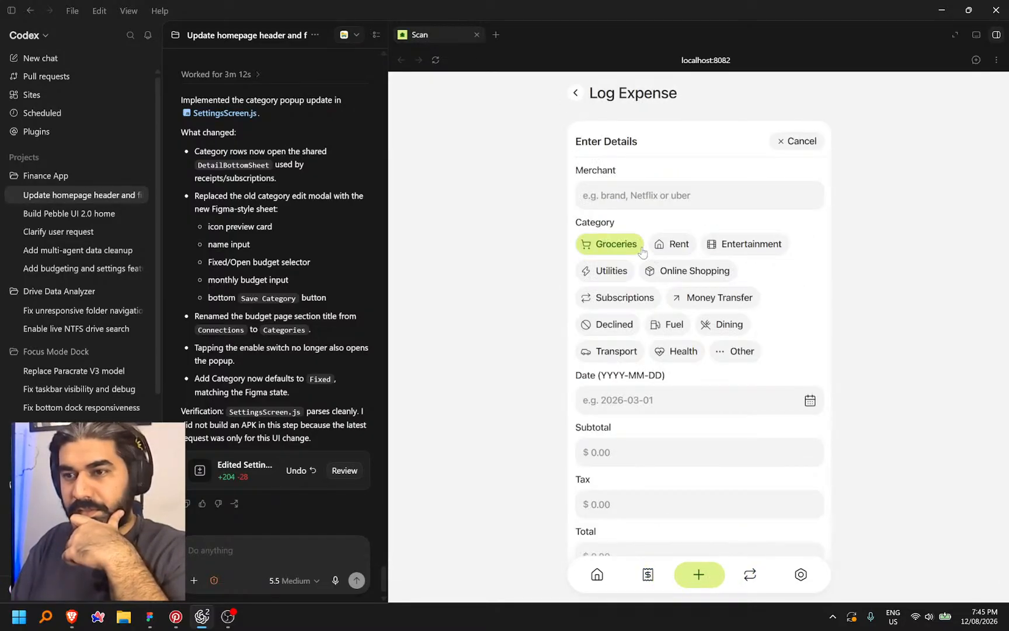
scroll(792, 302, down, 5)
scroll(829, 280, up, 5)
click(671, 247)
click(610, 246)
scroll(659, 238, down, 5)
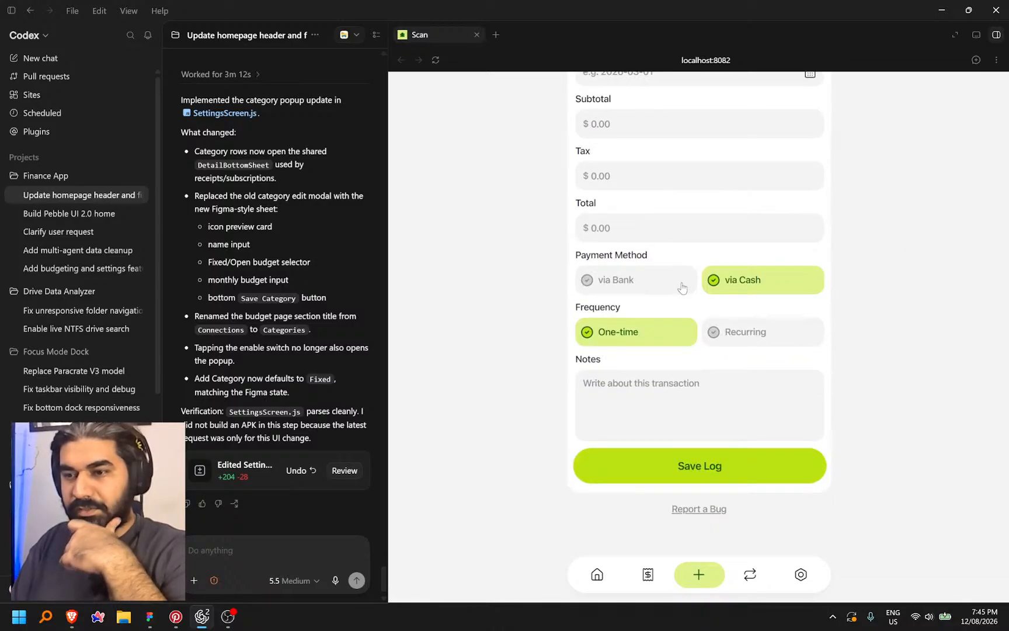
scroll(682, 286, up, 5)
Switch the Groceries category off in Budget & Categories
click(800, 574)
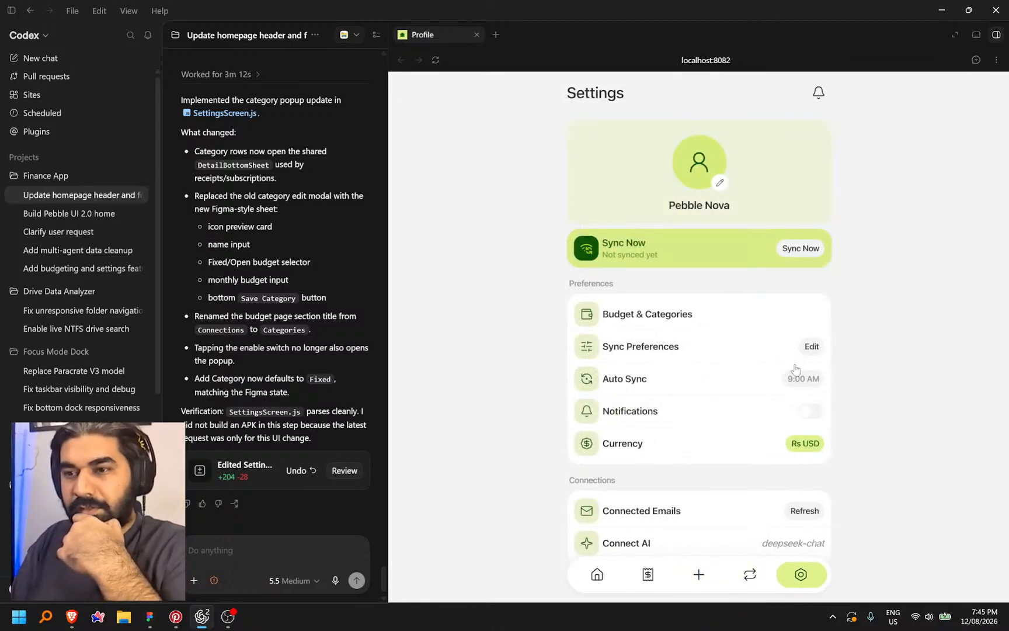
click(703, 315)
click(811, 237)
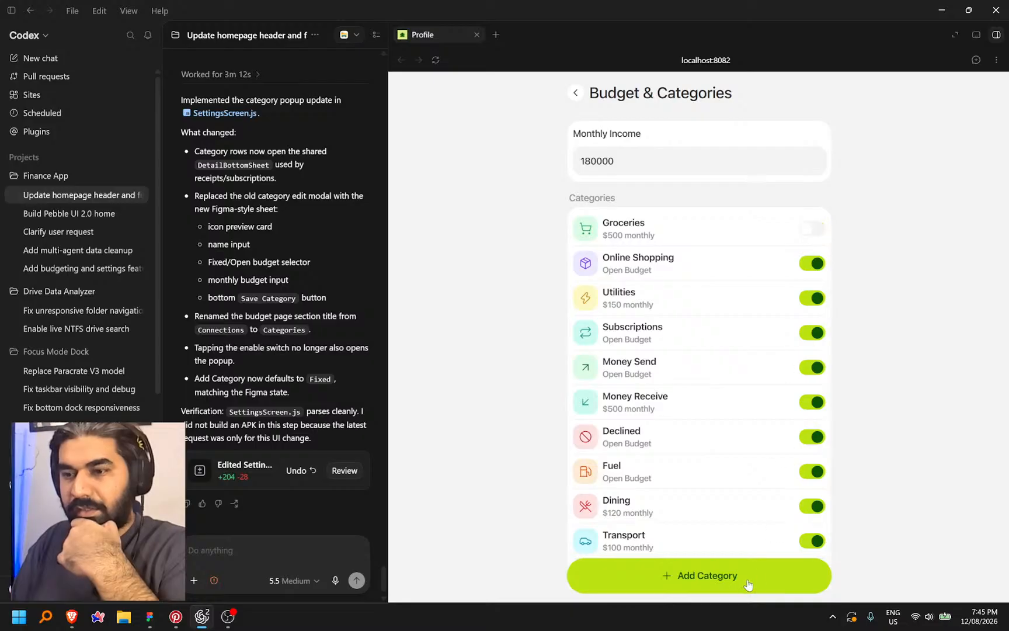
scroll(765, 342, down, 2)
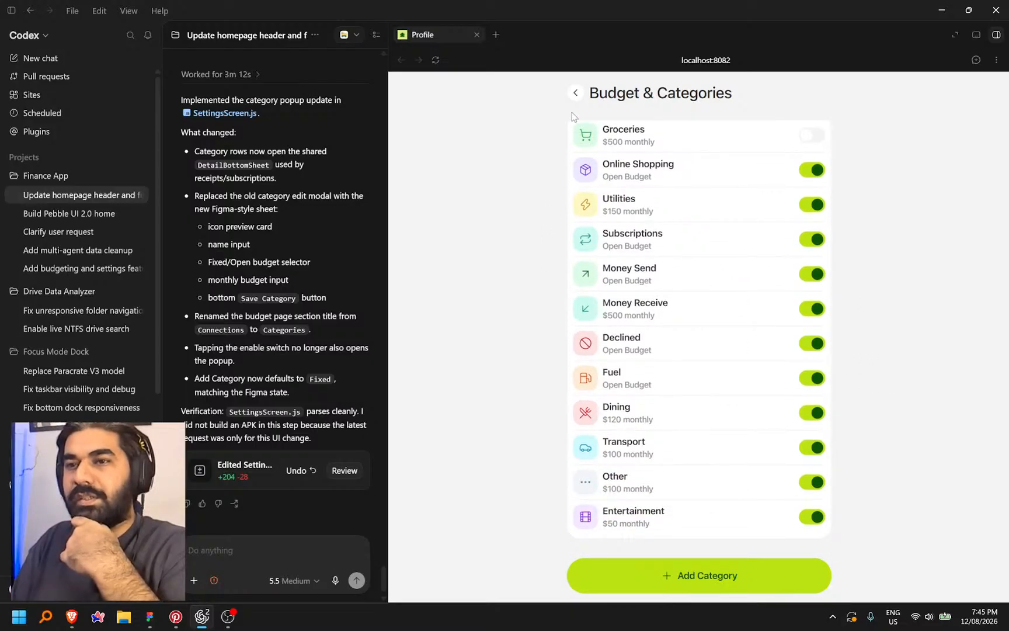
Recheck Budget & Categories from Settings, then view and leave the Log Expense form
click(576, 94)
click(734, 320)
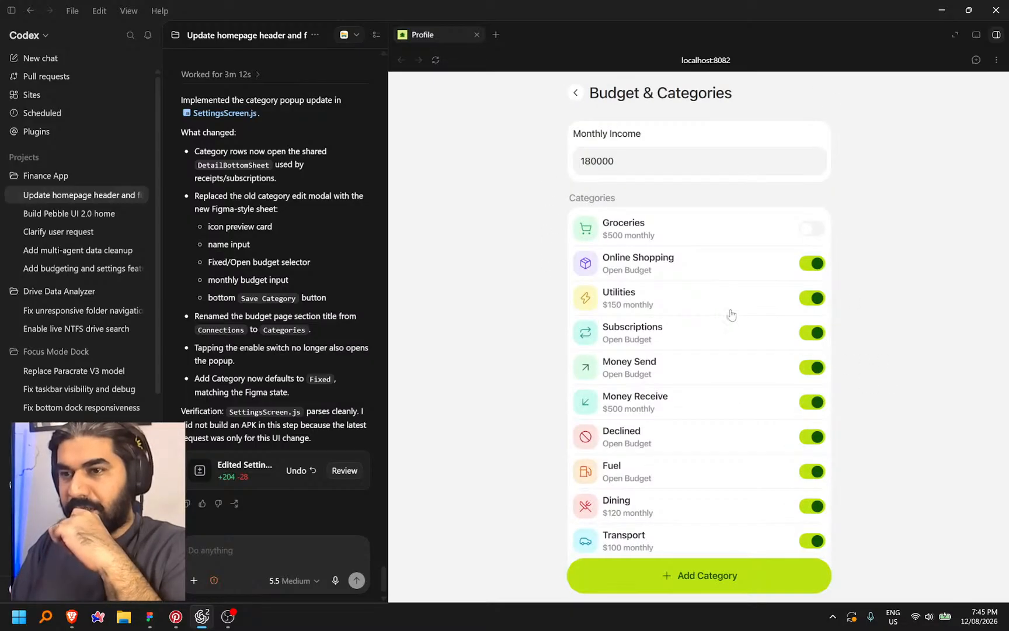
click(577, 93)
click(704, 576)
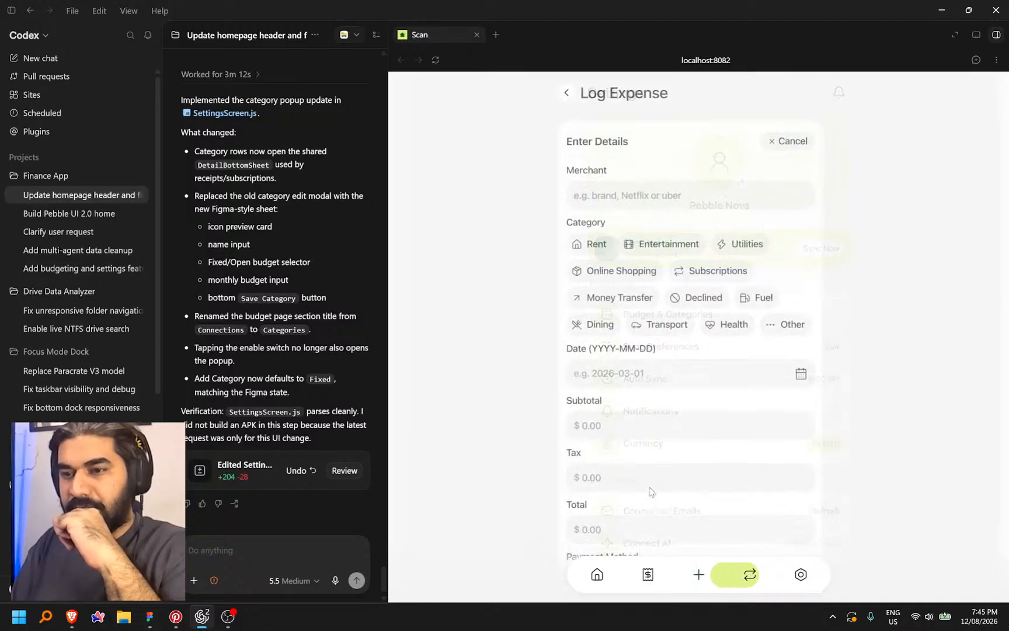
click(575, 93)
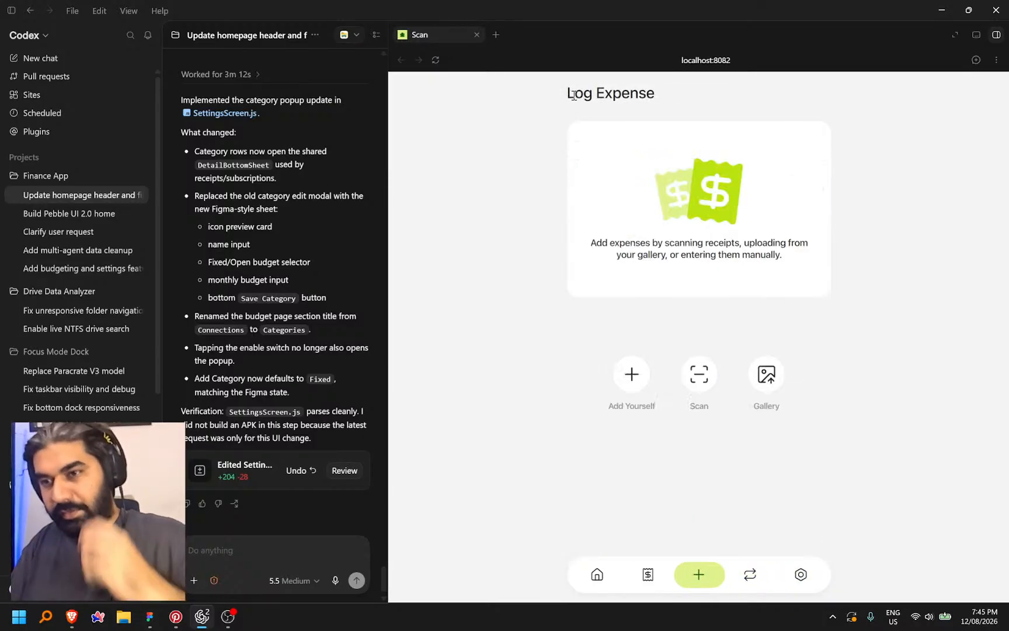
Revisit Budget & Categories twice from Settings to inspect the category list
click(801, 575)
click(744, 315)
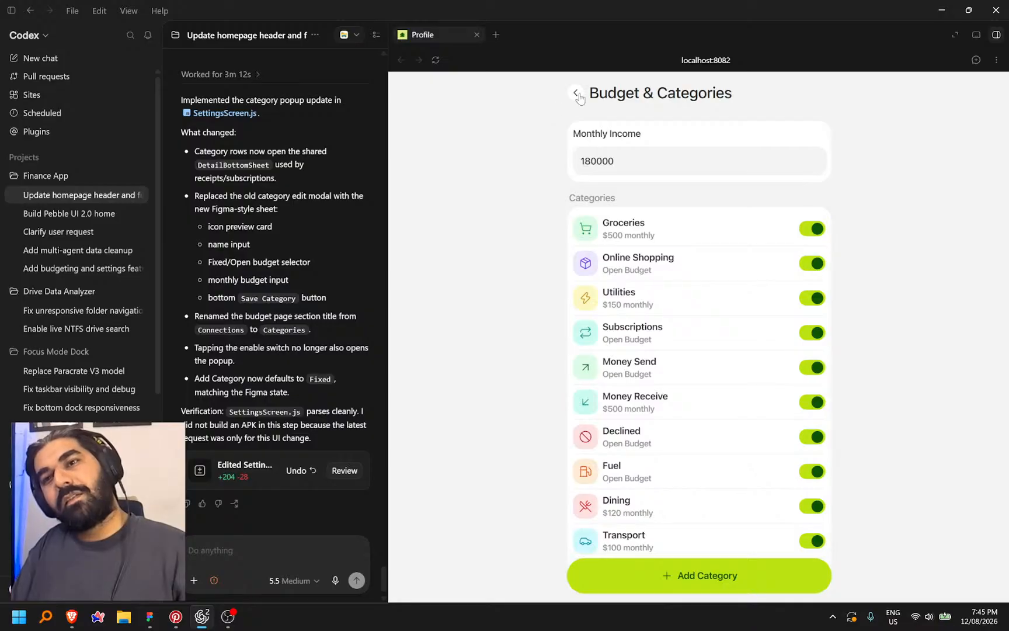
click(578, 96)
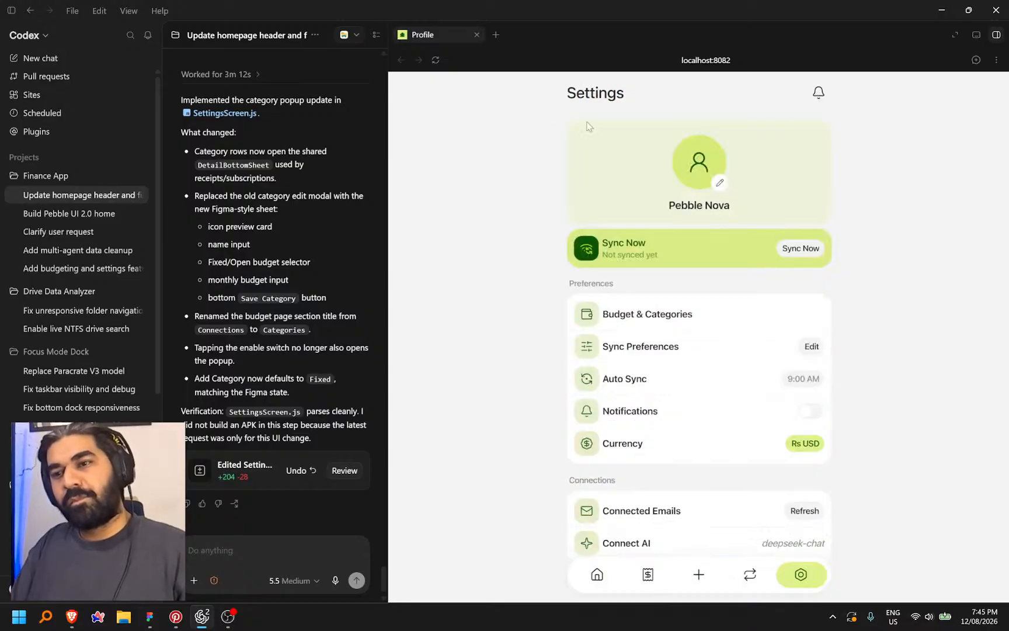
click(706, 310)
scroll(727, 333, down, 2)
scroll(727, 333, up, 2)
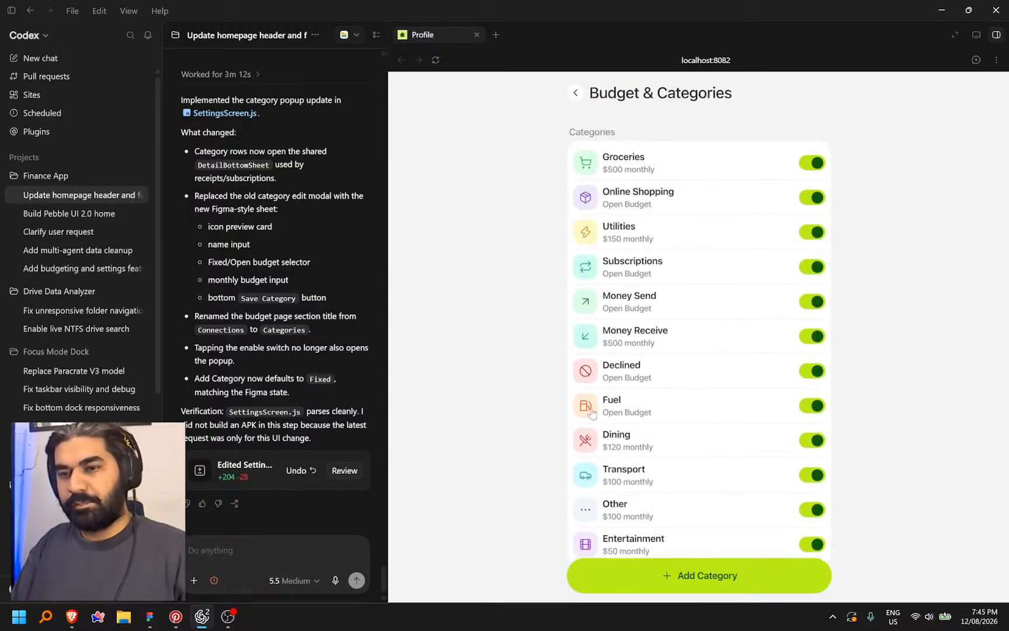
click(270, 554)
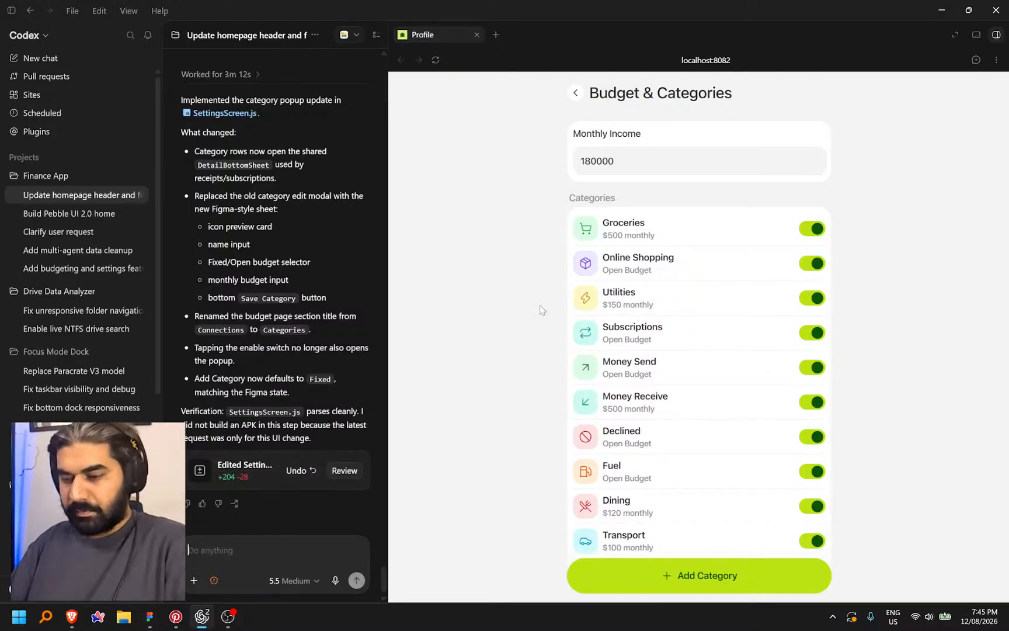
Switch Groceries off again and check the Subscriptions and Receipts tabs
click(816, 228)
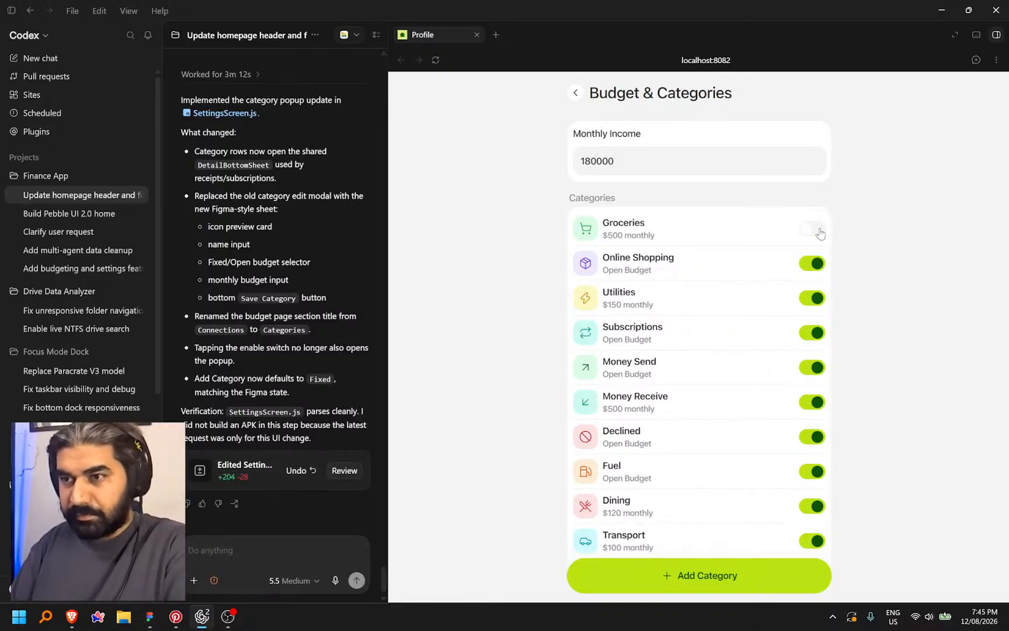
click(575, 93)
click(750, 574)
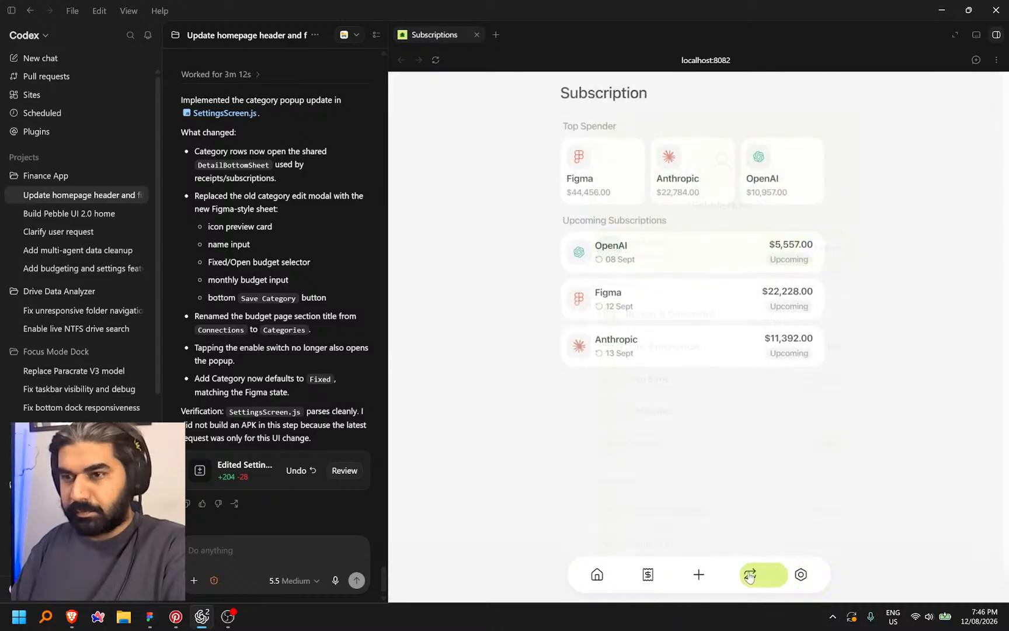
click(647, 575)
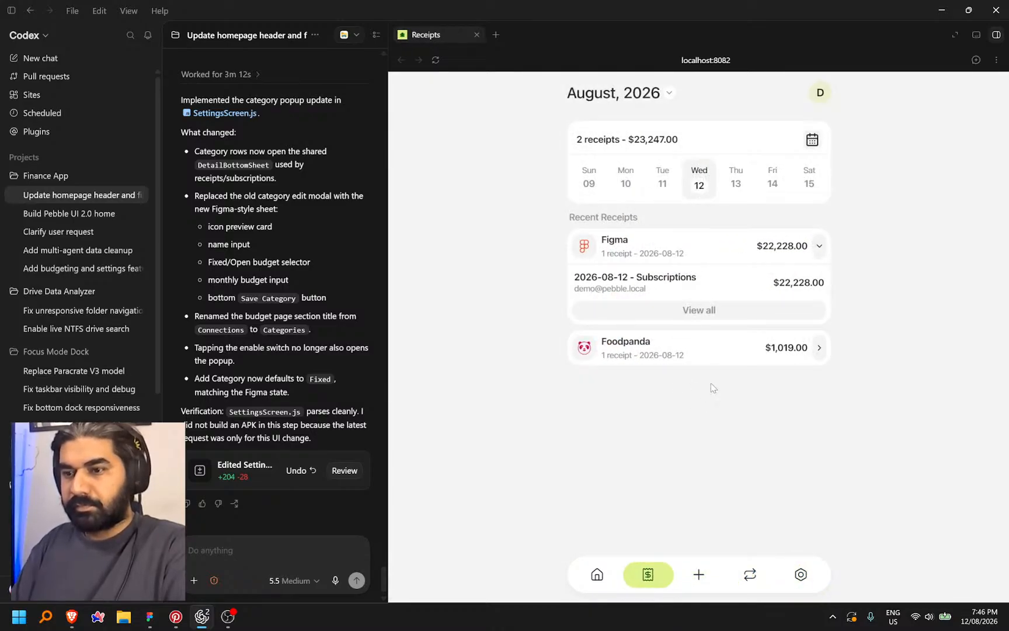
Start a manual expense, then return to Budget & Categories through Settings
click(699, 575)
click(622, 374)
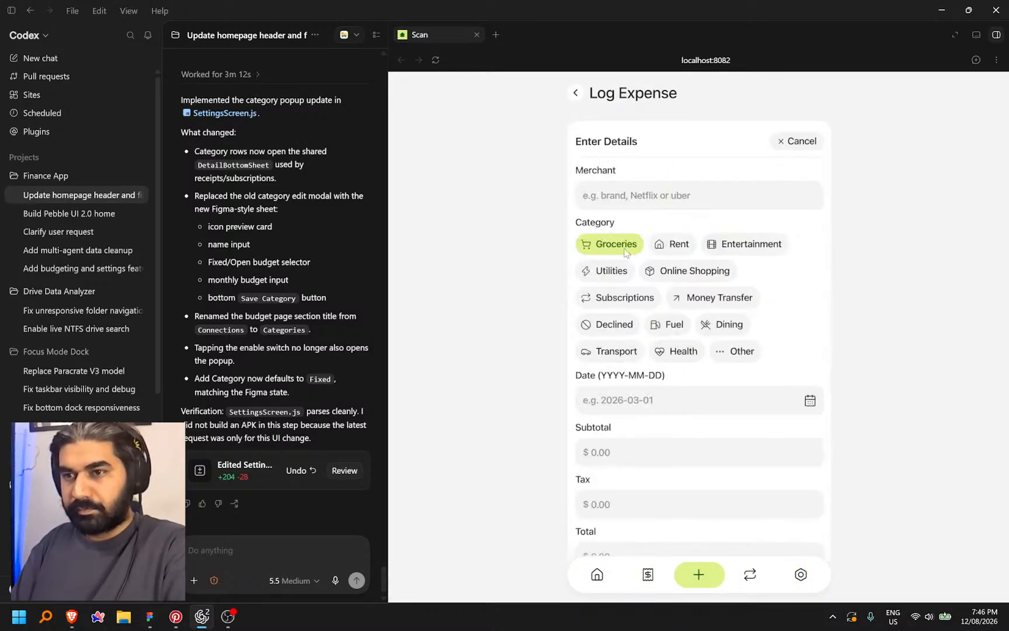
click(800, 574)
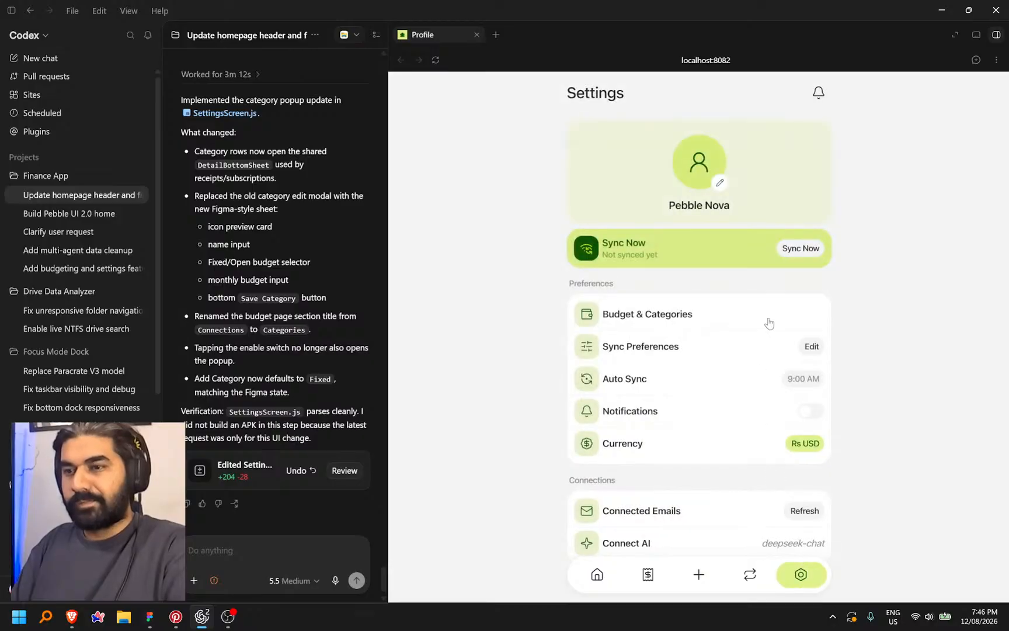
click(769, 323)
Change the Groceries category to an Open budget and save it
click(268, 550)
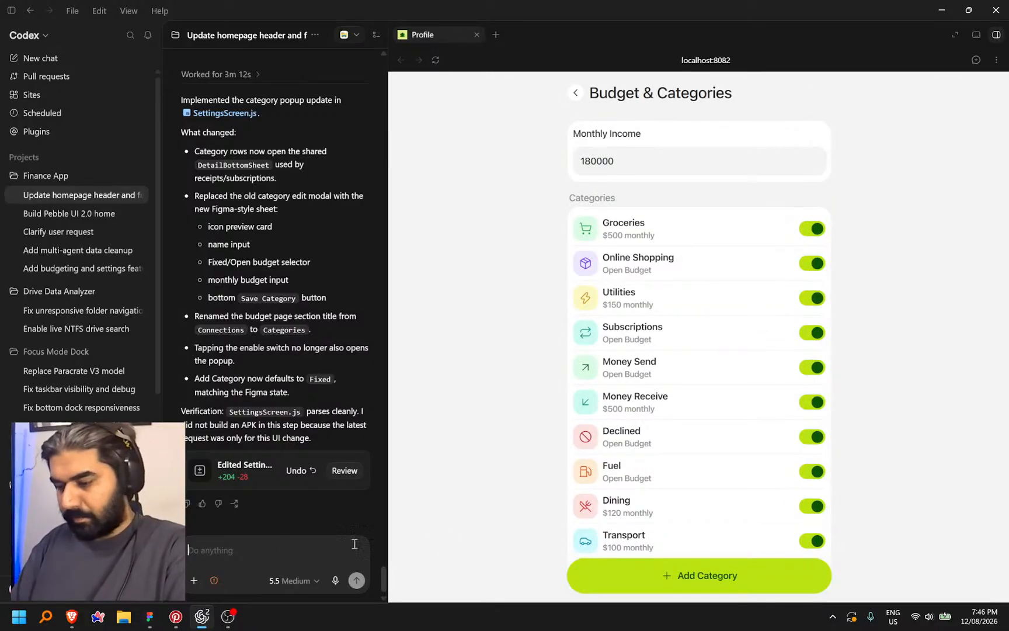
click(657, 237)
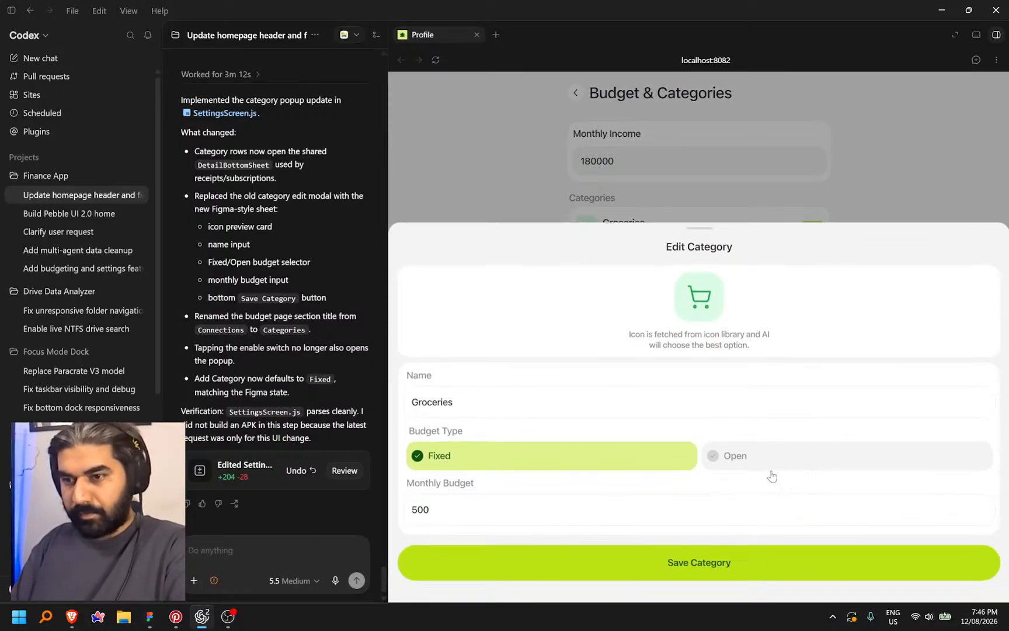
click(771, 456)
click(709, 564)
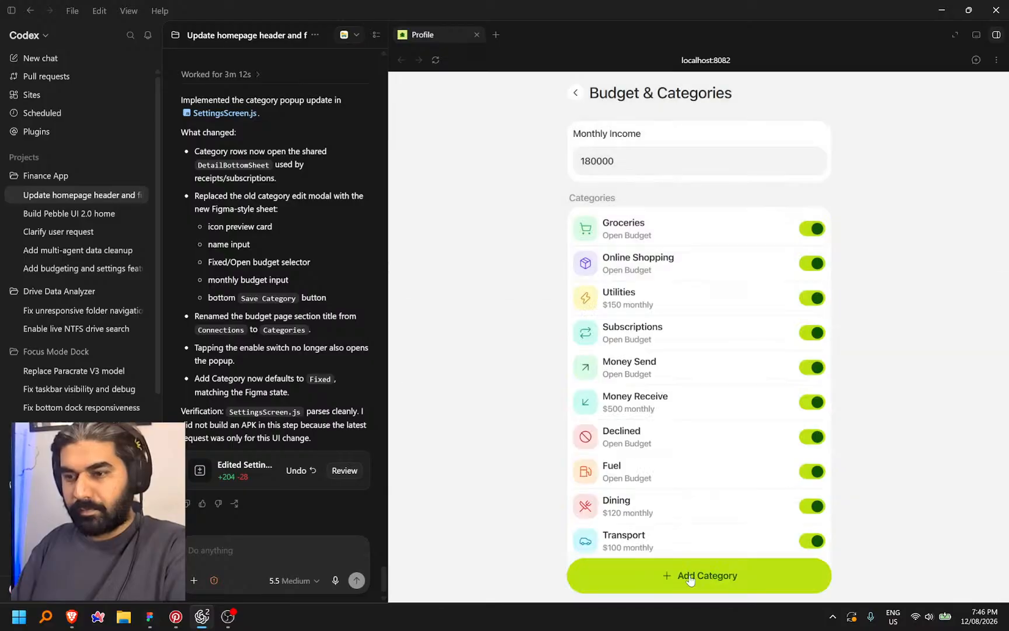
scroll(606, 196, down, 2)
scroll(671, 268, up, 2)
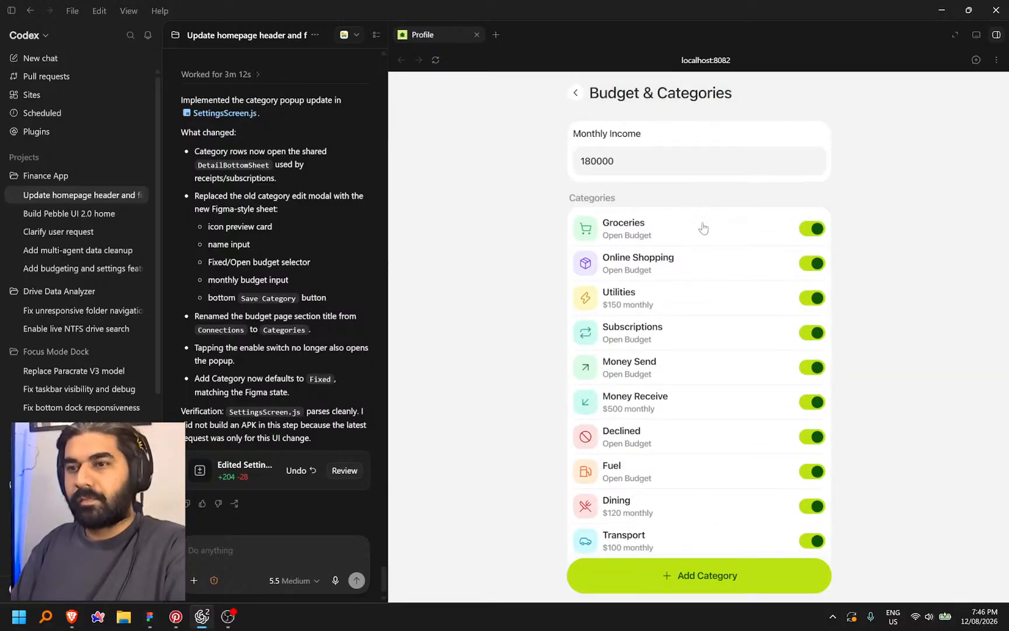
Switch Groceries off and reopen Budget & Categories from Settings to confirm it
click(575, 92)
click(688, 328)
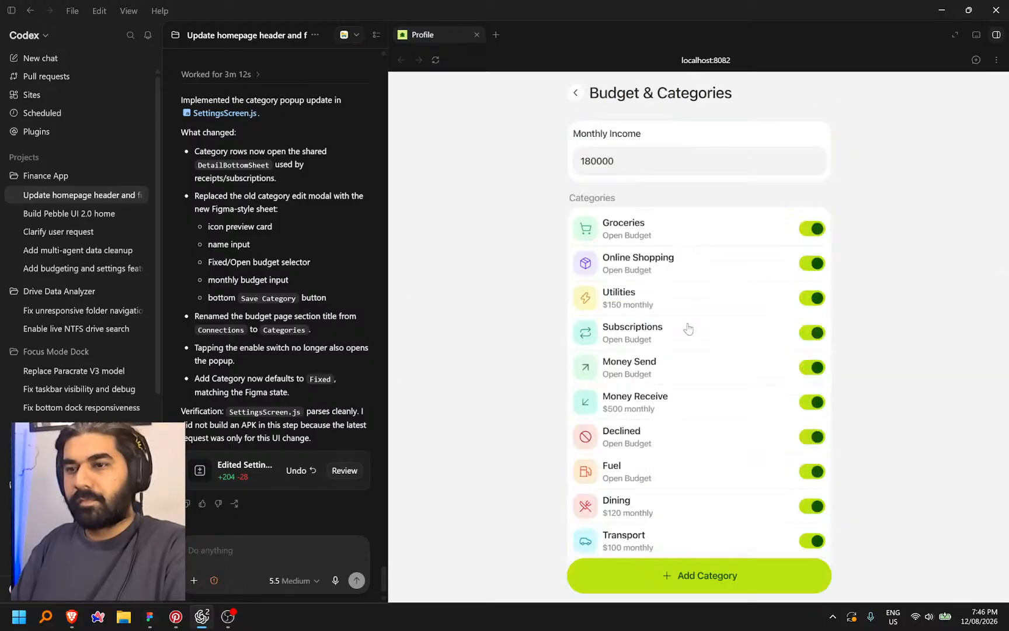
click(809, 233)
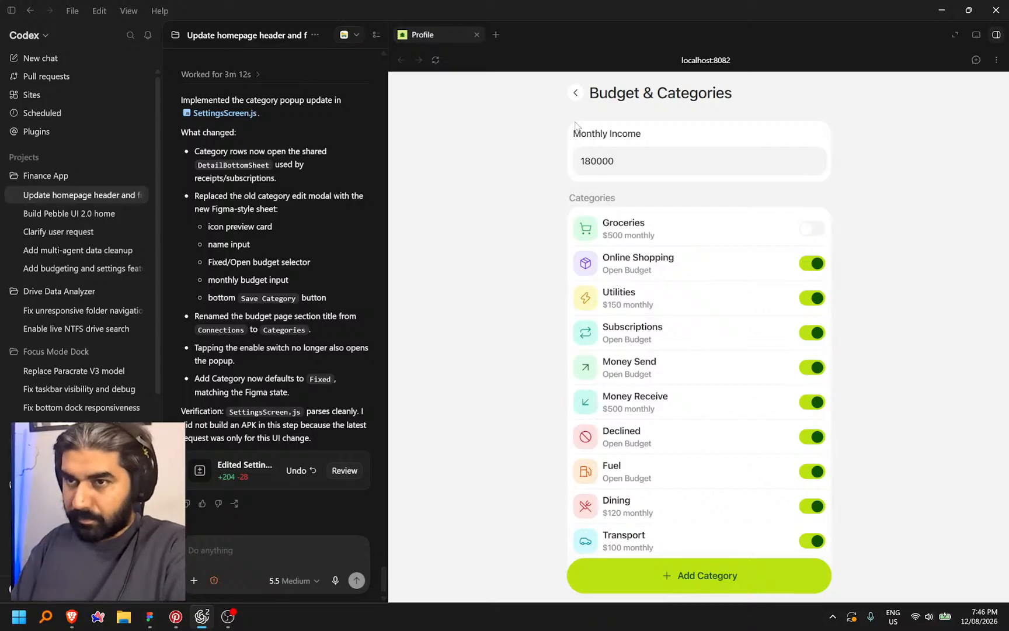
click(576, 93)
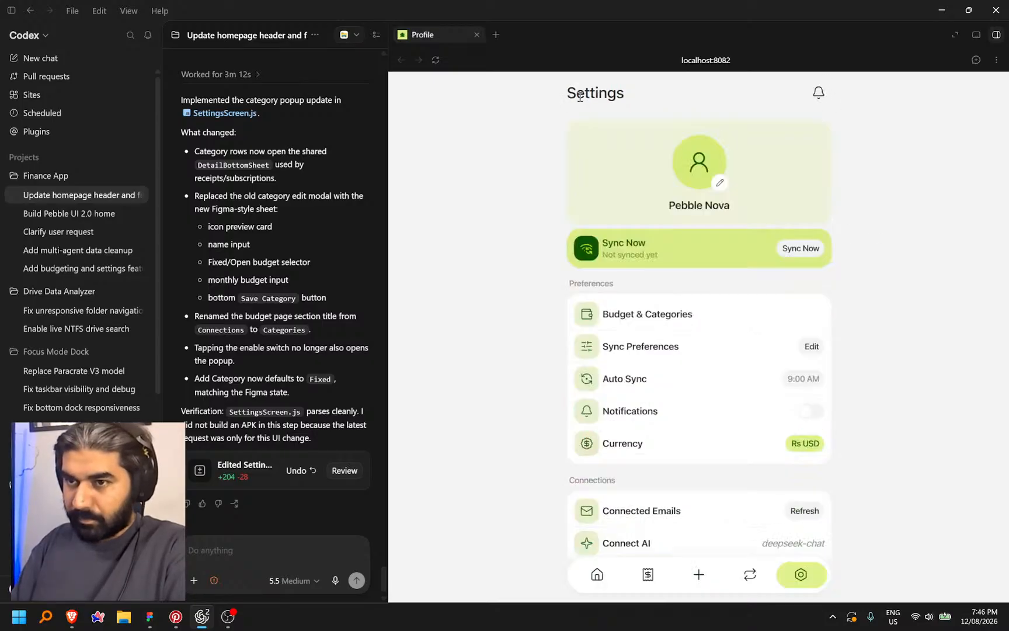
click(674, 314)
click(576, 94)
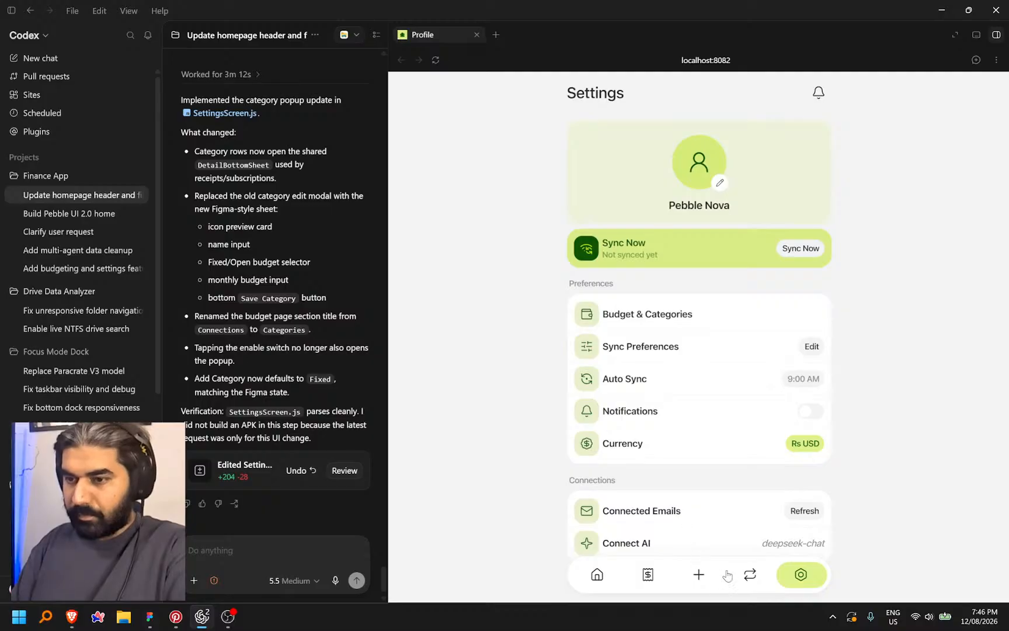
Check the Subscriptions tab, Budget & Categories and the manual Log Expense form
click(749, 574)
click(800, 575)
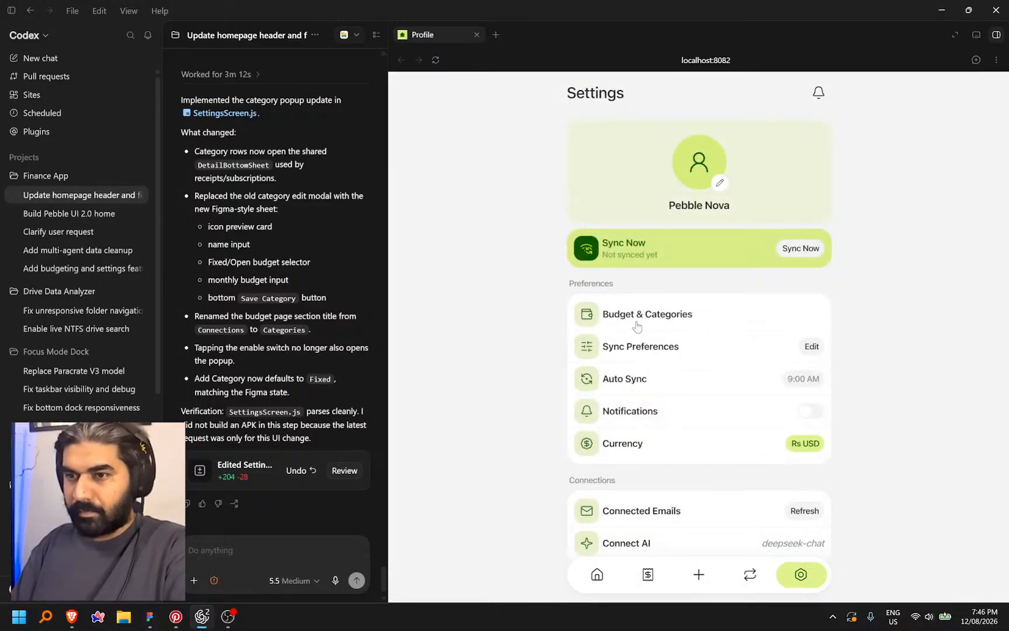
click(635, 318)
click(577, 94)
click(696, 575)
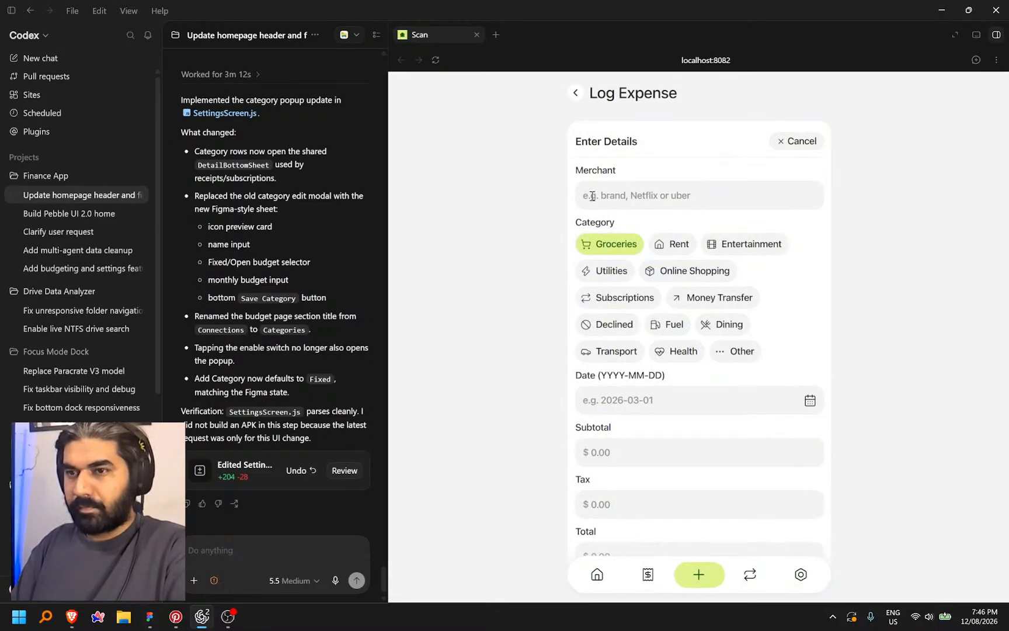
click(576, 94)
click(626, 376)
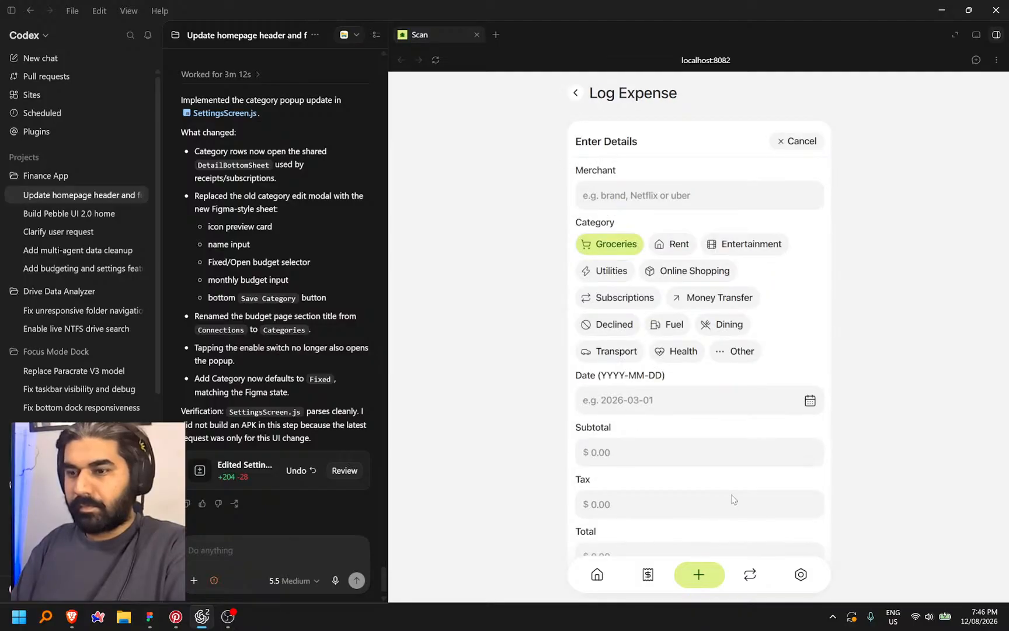
Toggle Groceries off once more, return to Settings and reload the preview
click(803, 576)
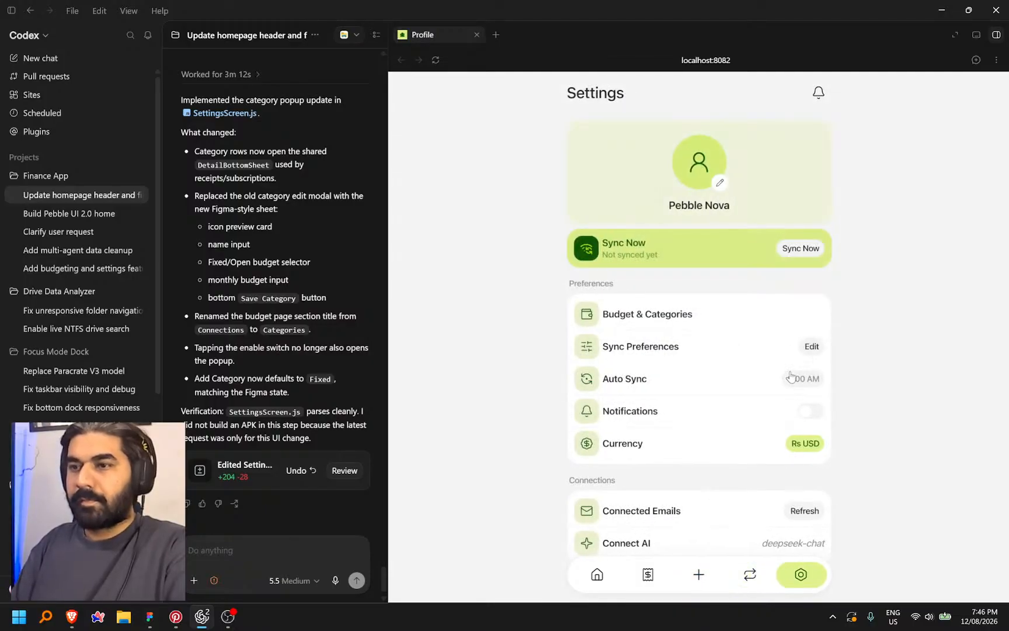
click(765, 314)
click(811, 231)
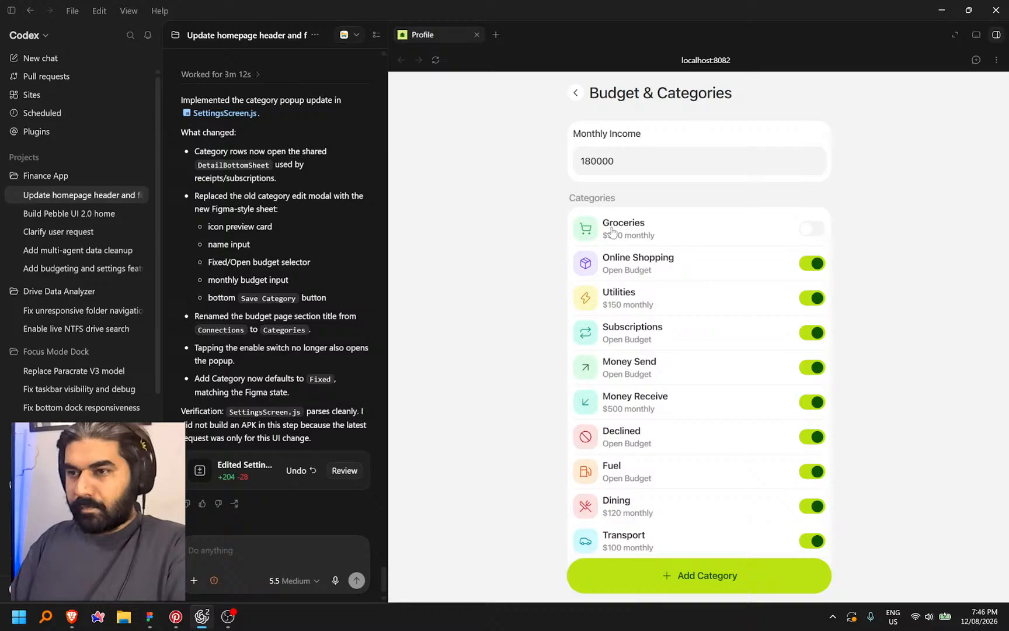
click(576, 94)
click(435, 61)
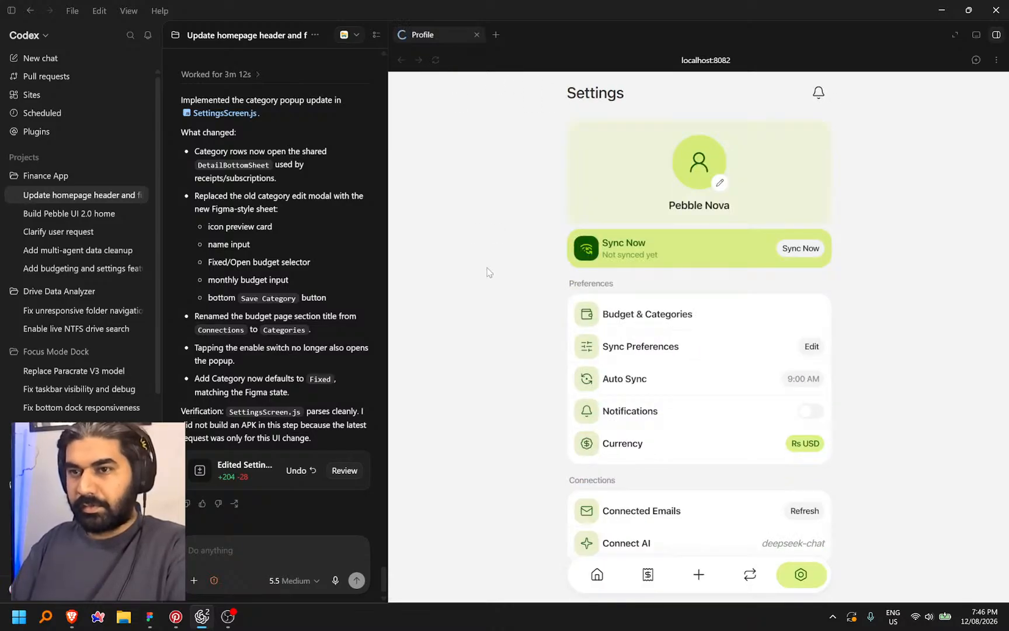
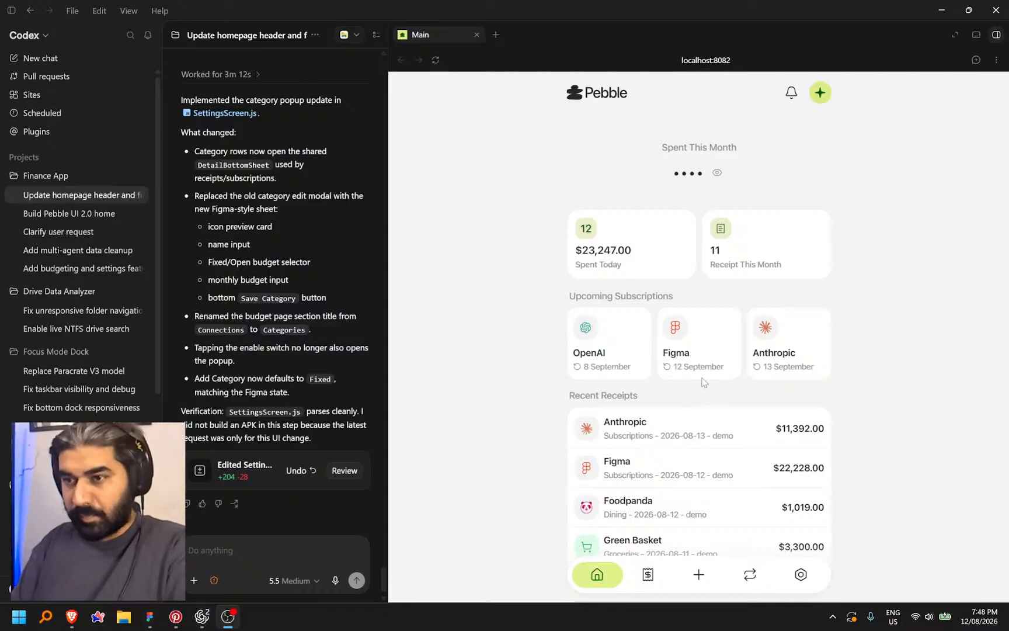
Open Budget & Categories from the preview's Settings page, then go back
scroll(741, 521, down, 1)
scroll(741, 521, up, 1)
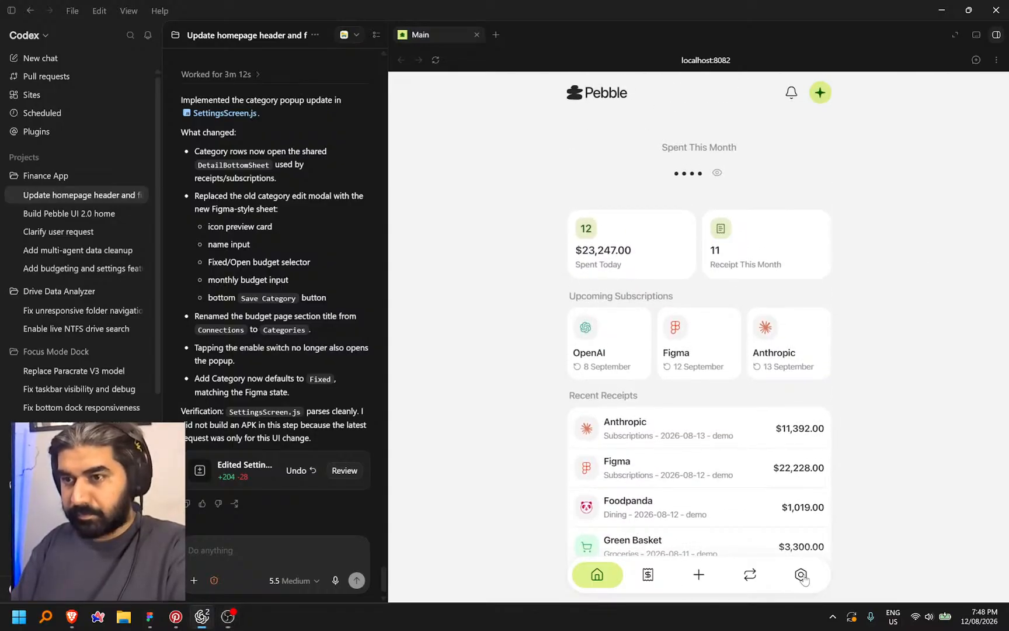
click(801, 575)
click(713, 328)
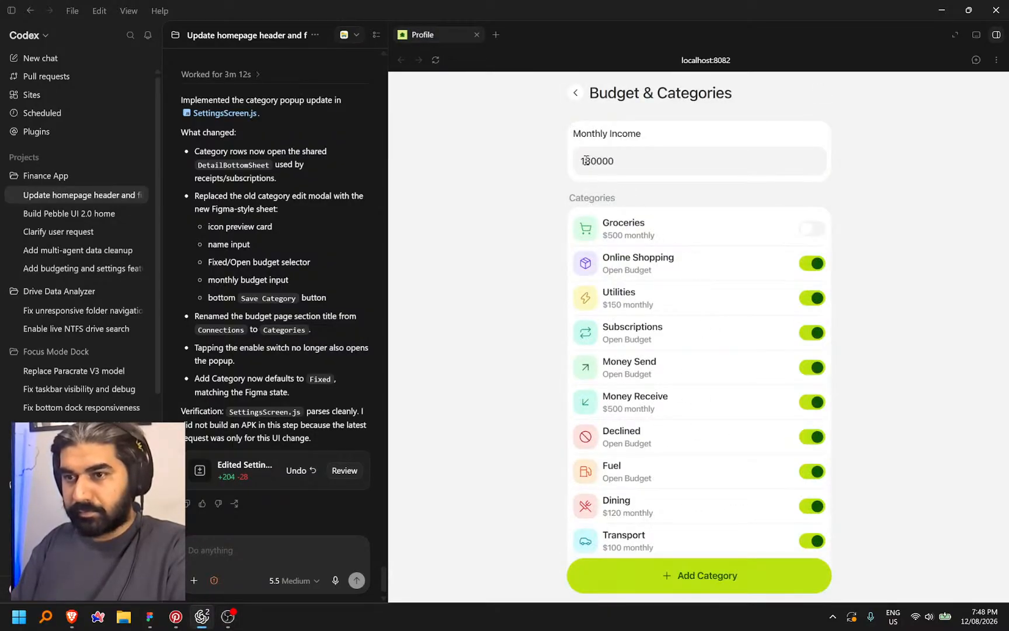
click(573, 91)
Visit the manual Log Expense form, then reopen Budget & Categories from Settings
click(698, 575)
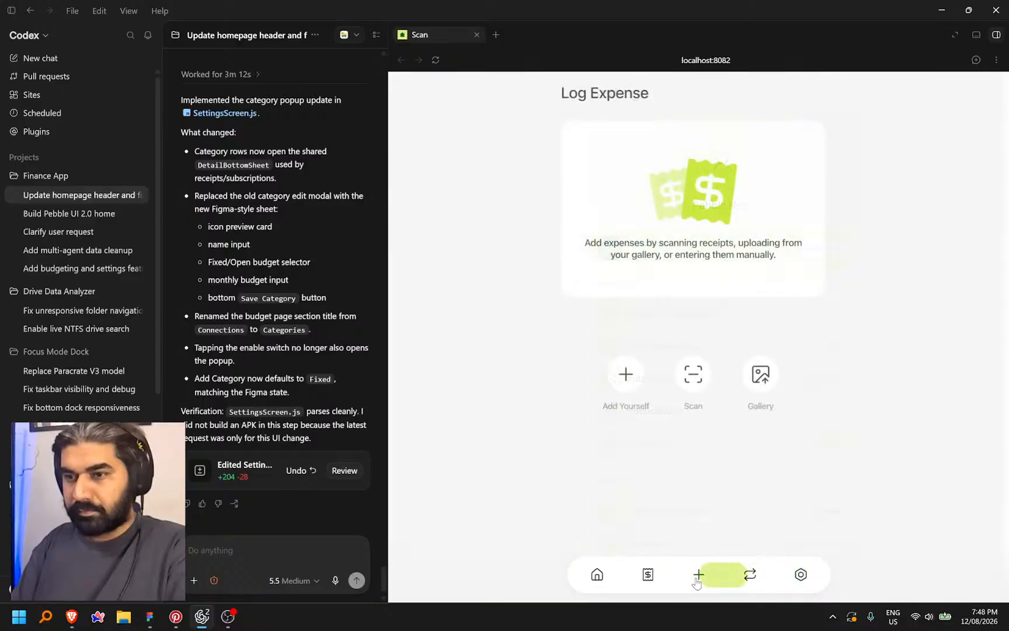
click(635, 371)
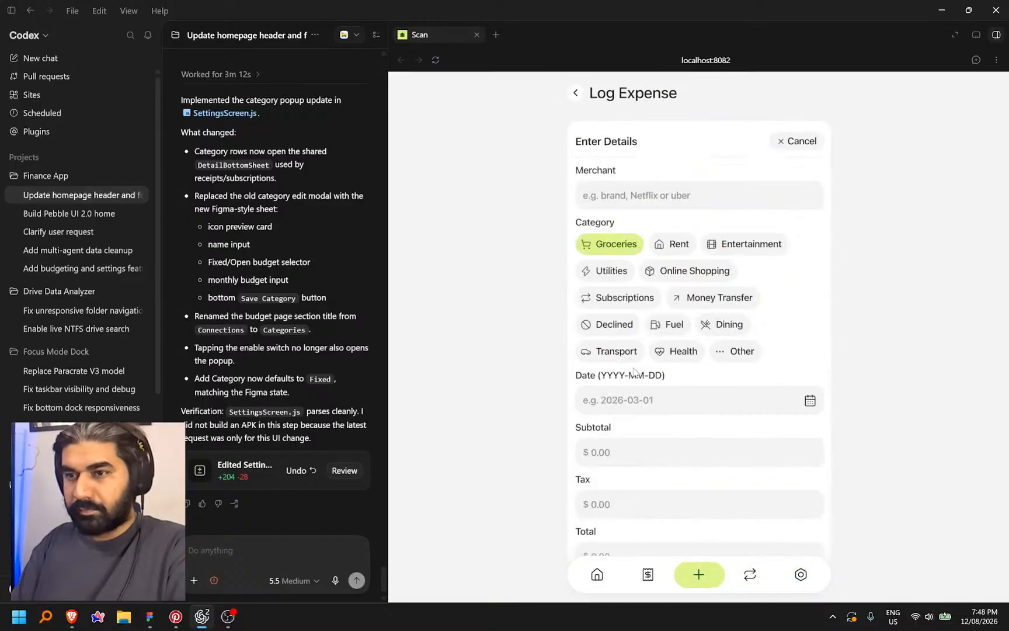
click(574, 93)
click(801, 575)
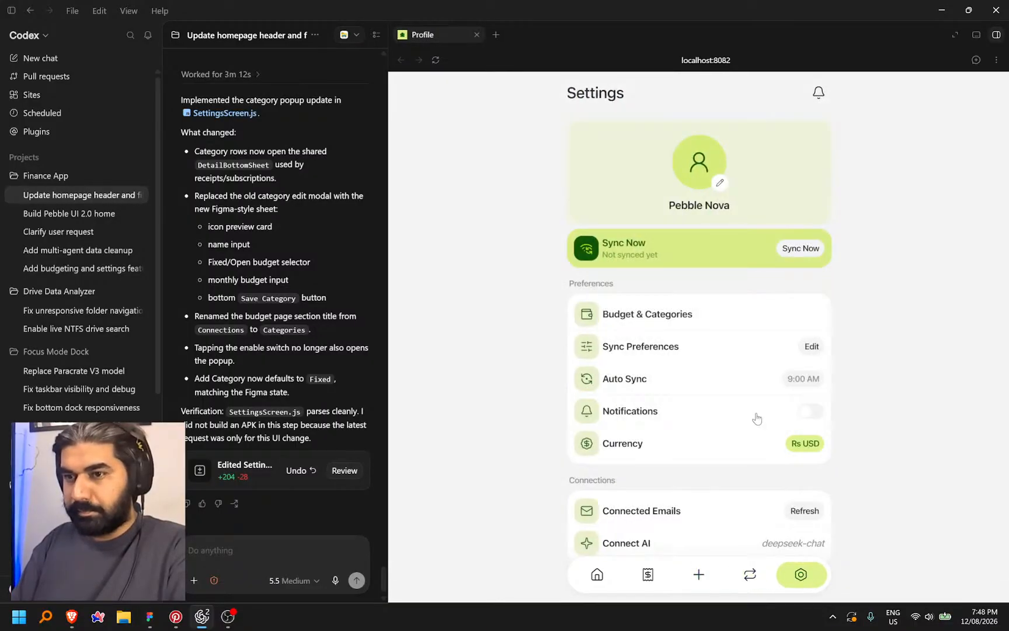
click(693, 306)
click(262, 546)
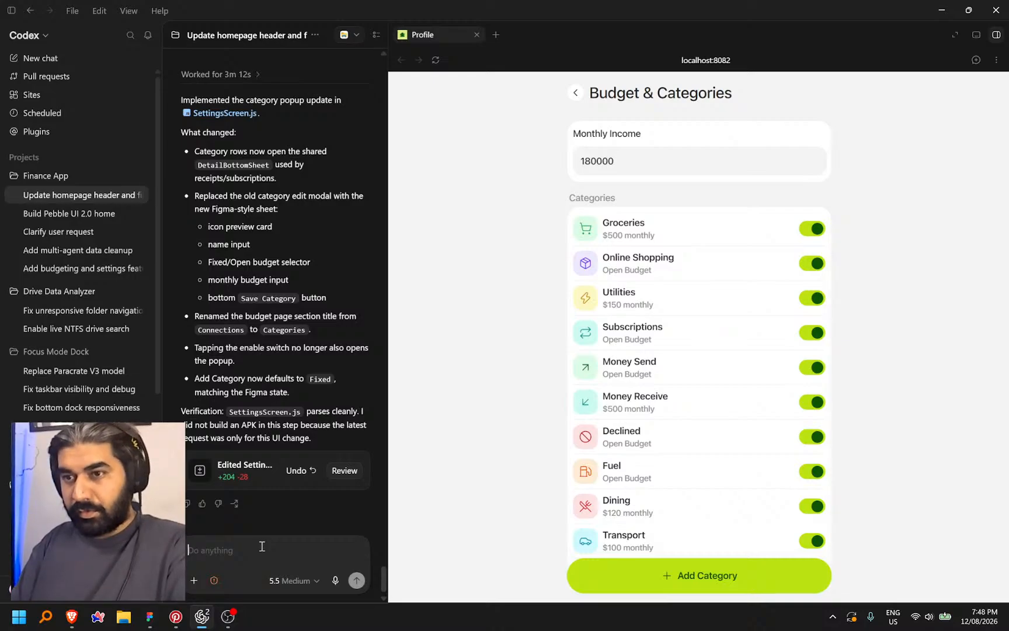
Dictate and send a bug report: disabled categories get re-enabled after adding a receipt
key(ctrl+space)
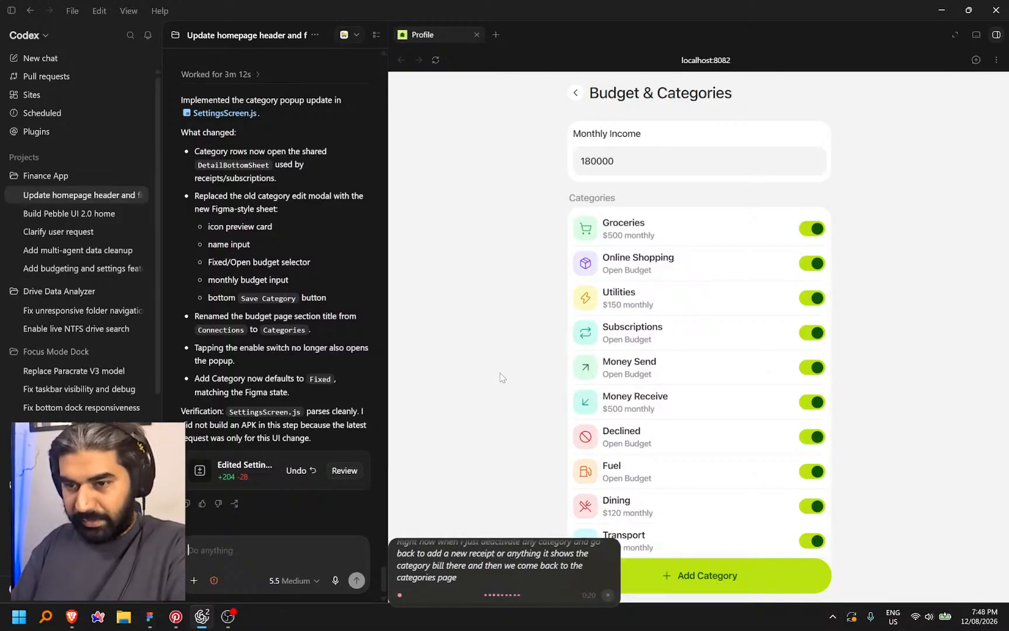
key(ctrl+super)
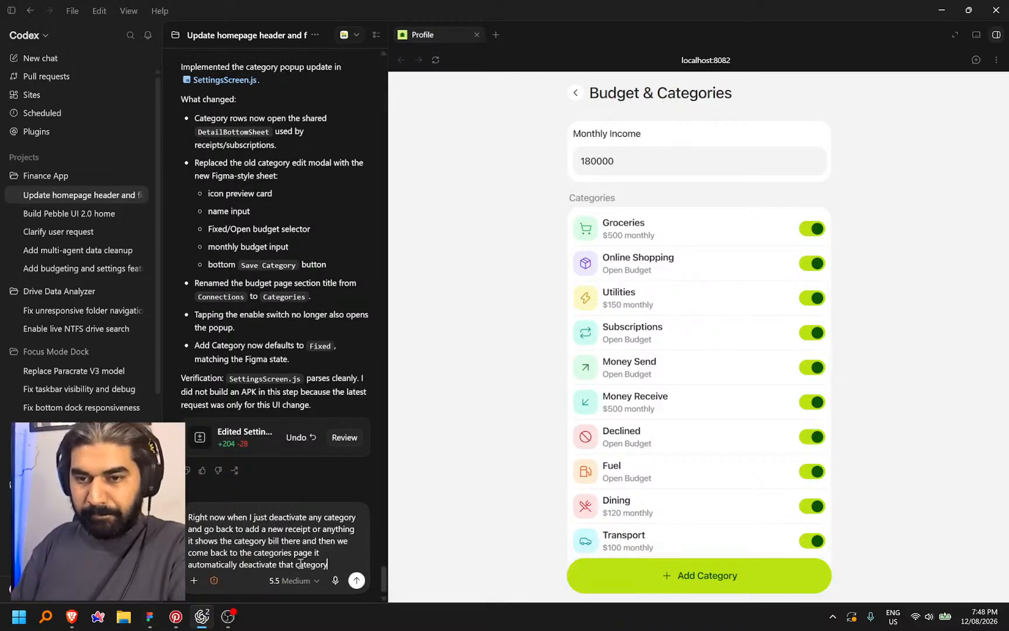
key(Return)
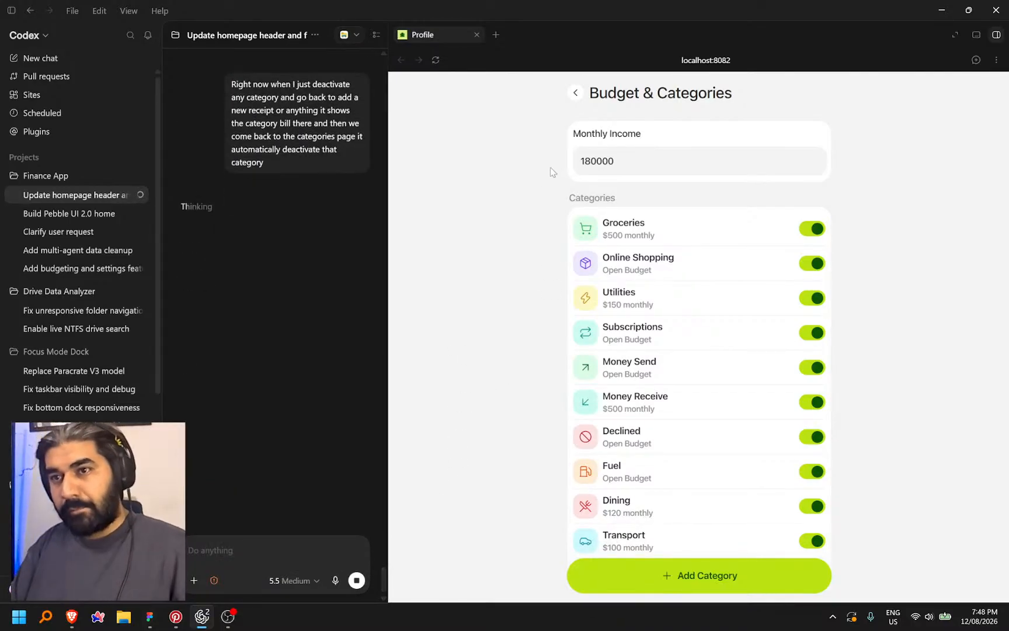
Return the preview to Settings and glance over the Pebble screen designs in Figma
click(577, 93)
scroll(701, 351, down, 5)
scroll(703, 362, up, 5)
click(228, 619)
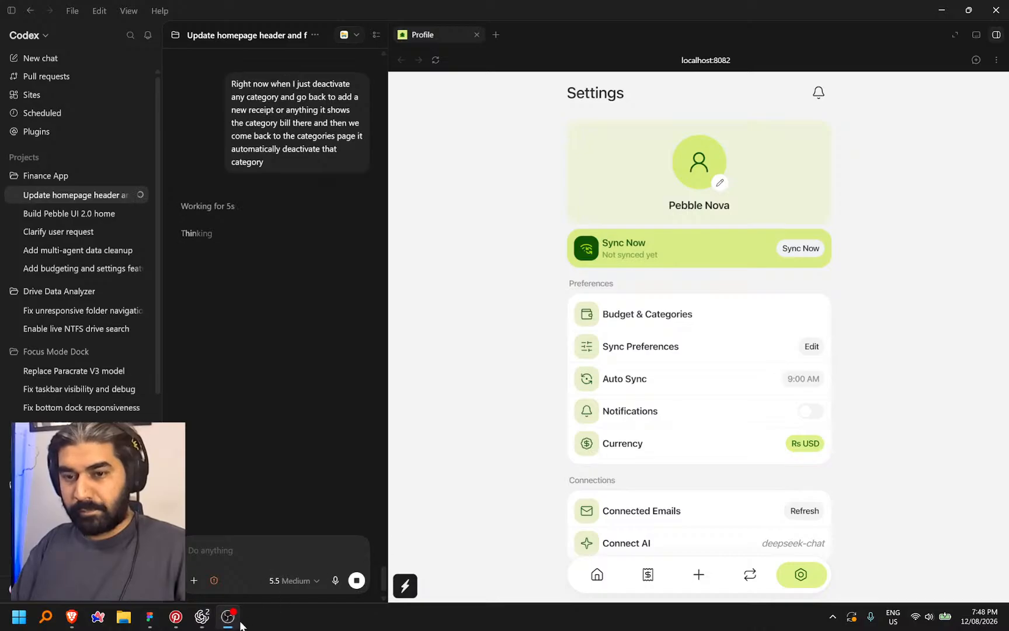
click(151, 624)
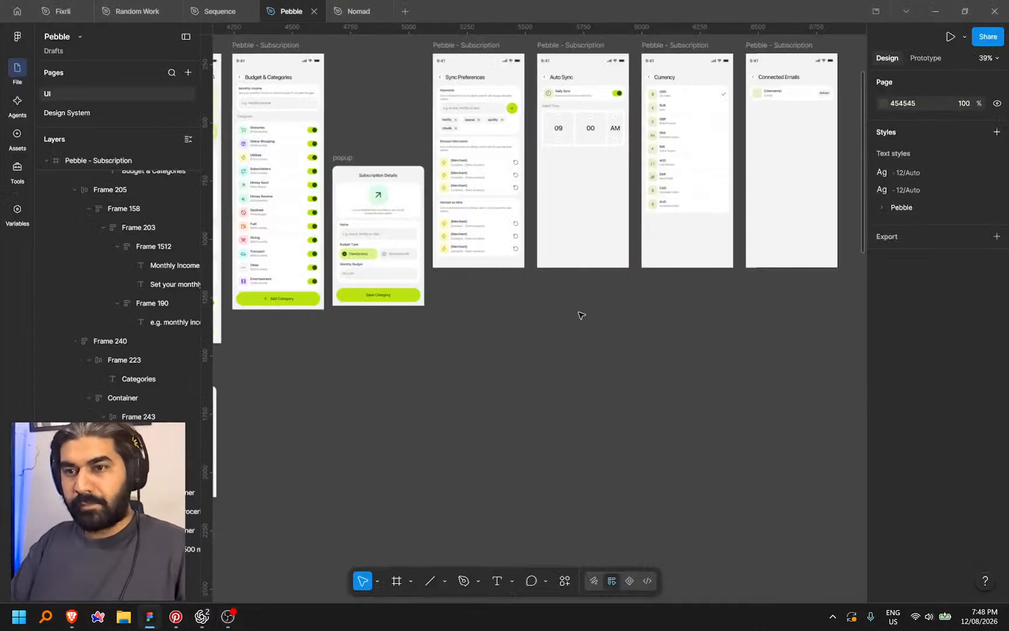
drag(473, 292, 502, 345)
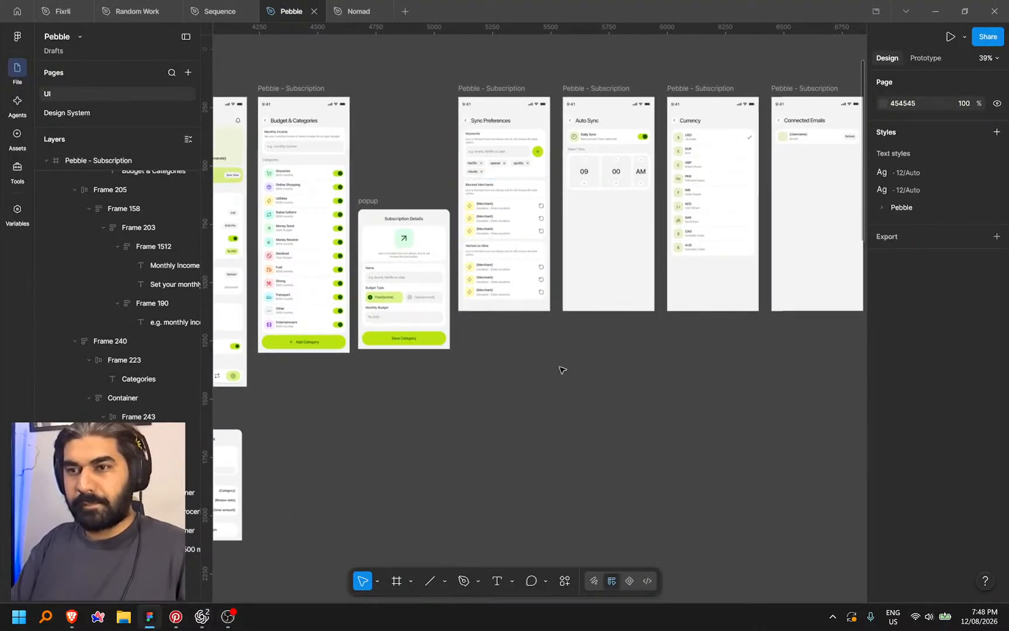
key(alt+Tab)
click(71, 616)
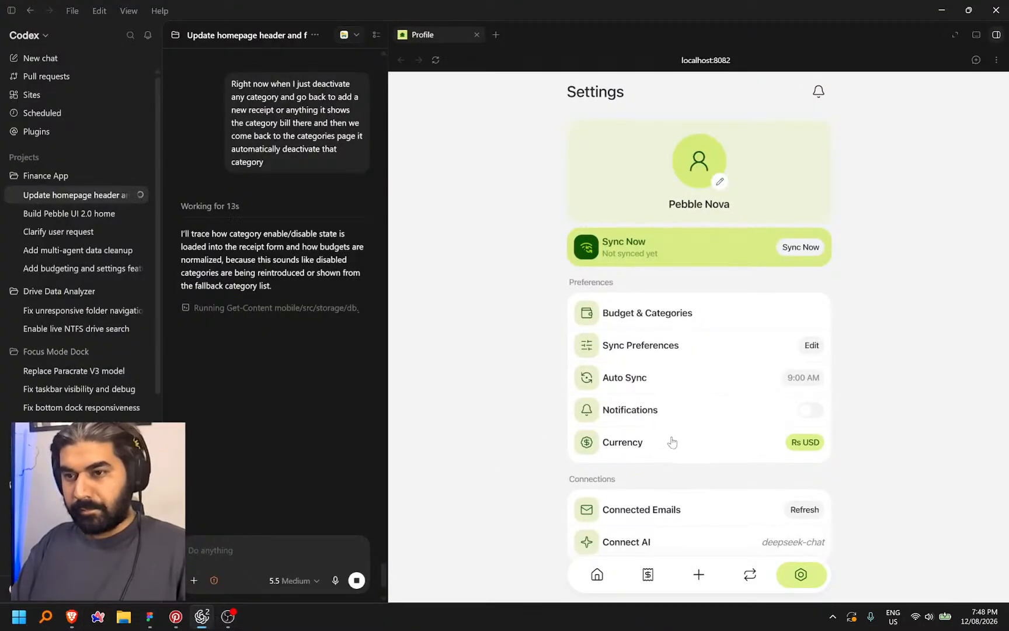
scroll(671, 441, down, 5)
scroll(683, 245, up, 5)
Add a new category named Uber with an Open budget type
click(671, 316)
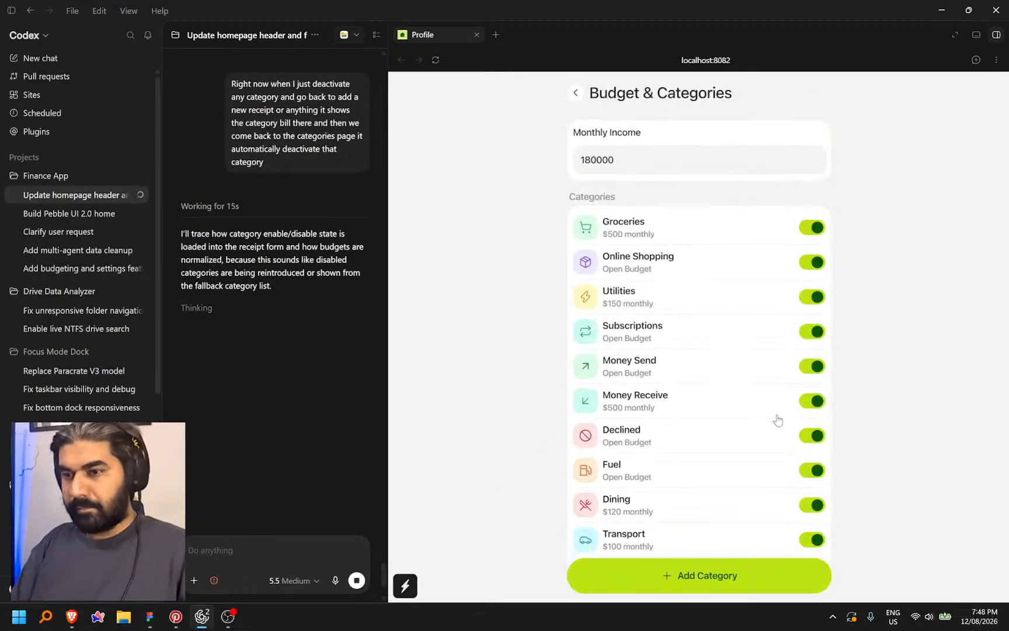
scroll(775, 419, down, 3)
click(686, 577)
click(492, 409)
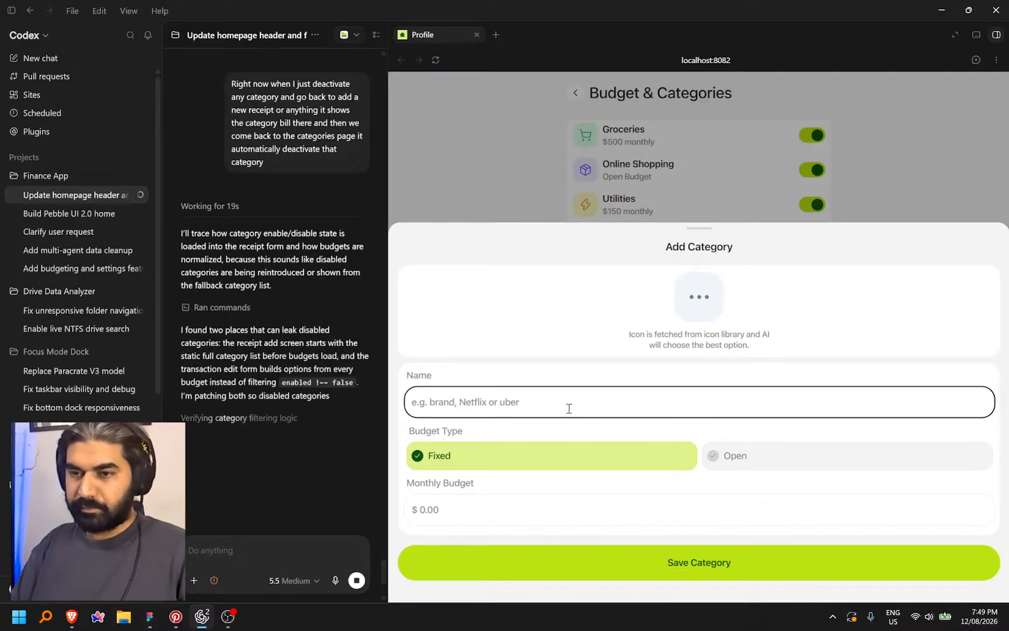
text(Uber)
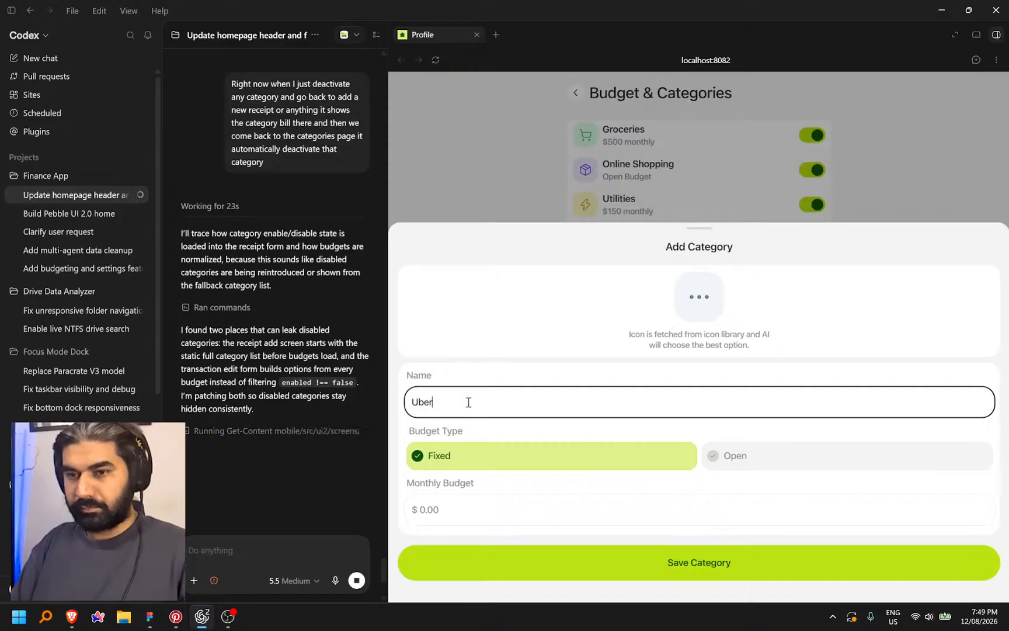
click(784, 463)
click(699, 562)
Open and close the Uber category's Edit Category sheet to check it
scroll(766, 509, down, 2)
click(616, 522)
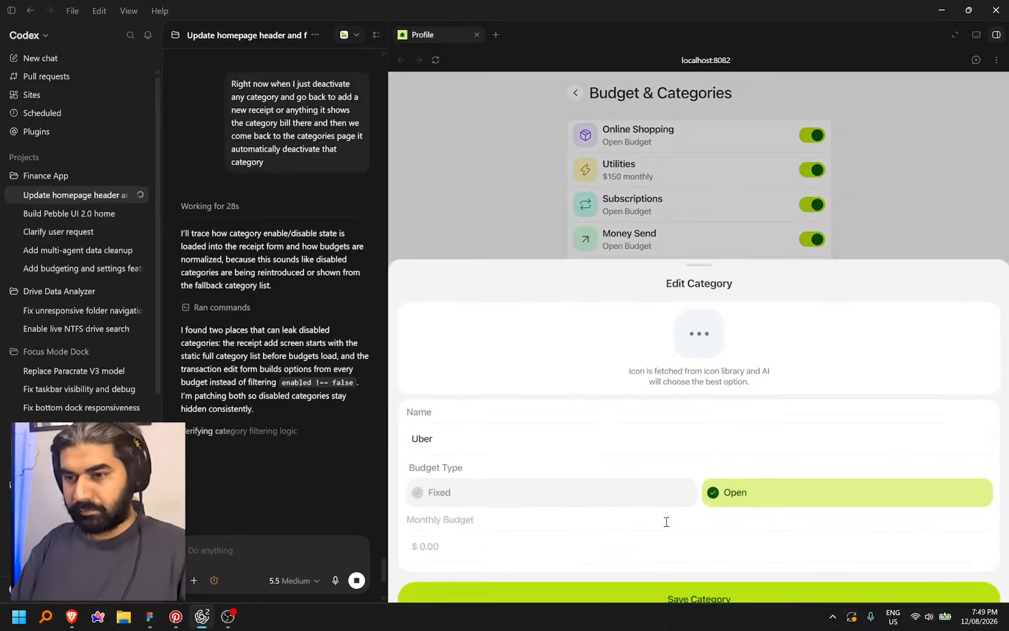
click(729, 562)
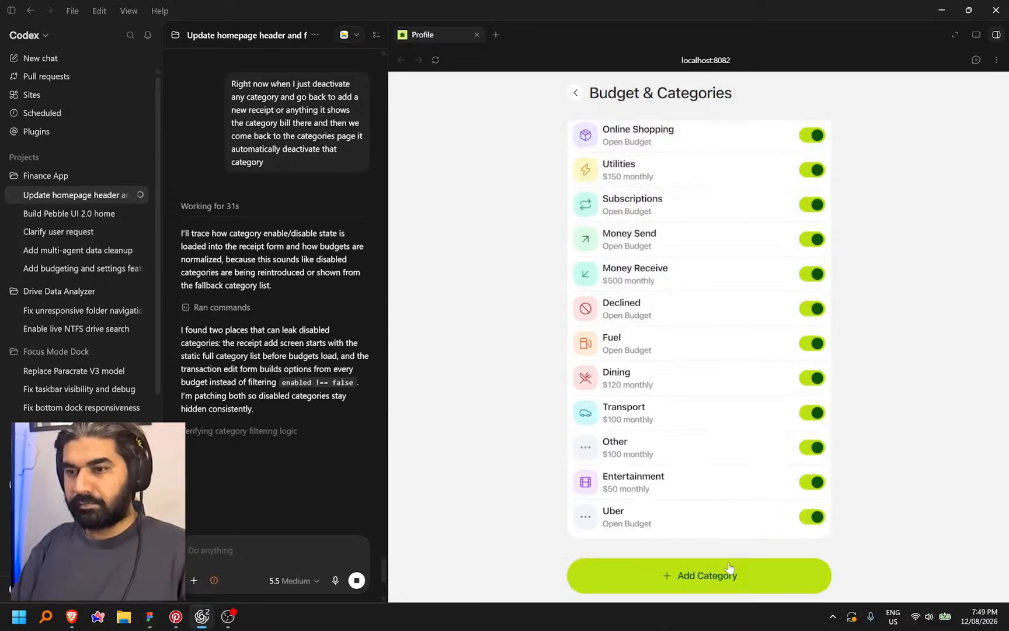
click(667, 528)
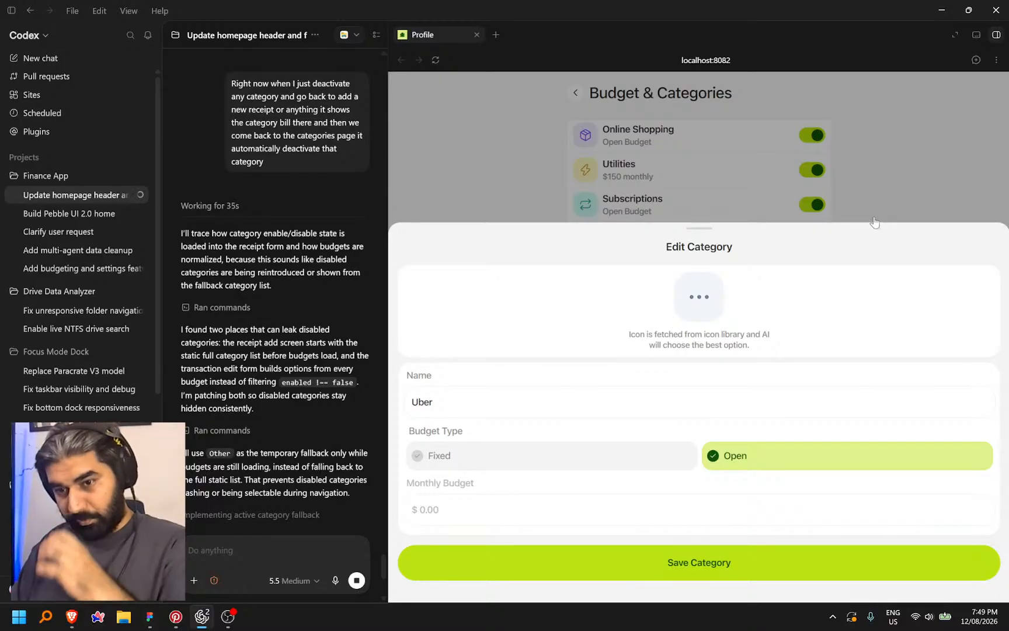
click(830, 155)
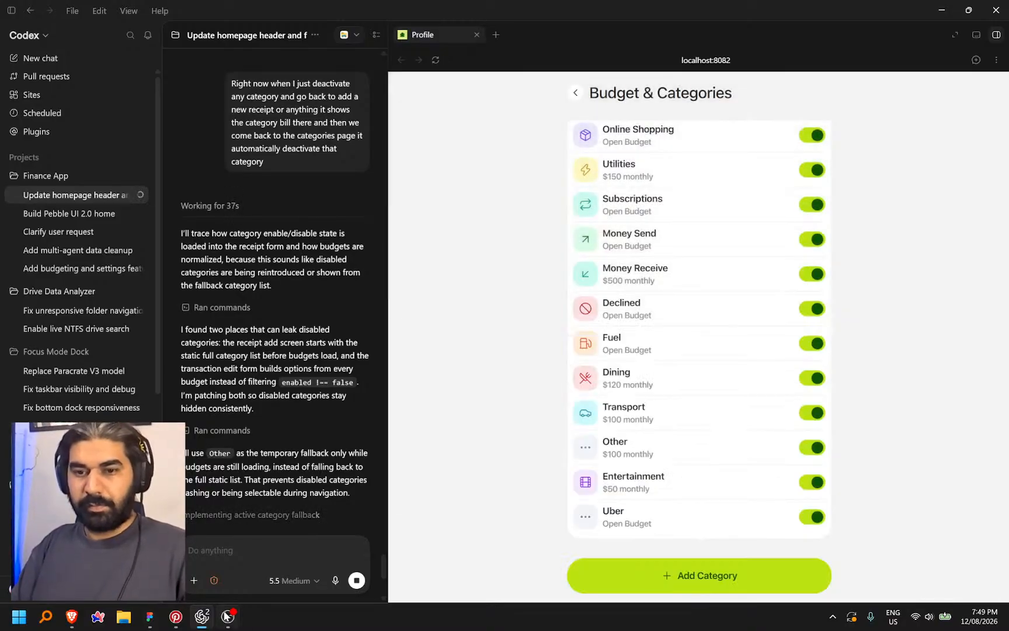
Paste a trash icon to the left of the popup's Save Category button
click(150, 617)
scroll(559, 373, left, 8)
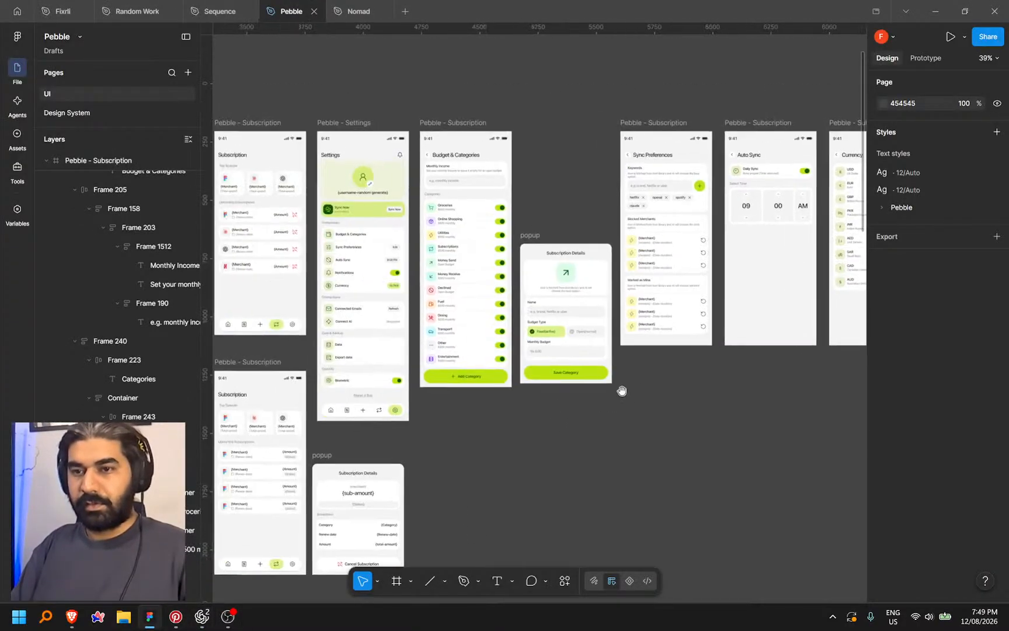
scroll(642, 424, left, 7)
scroll(521, 277, down, 3)
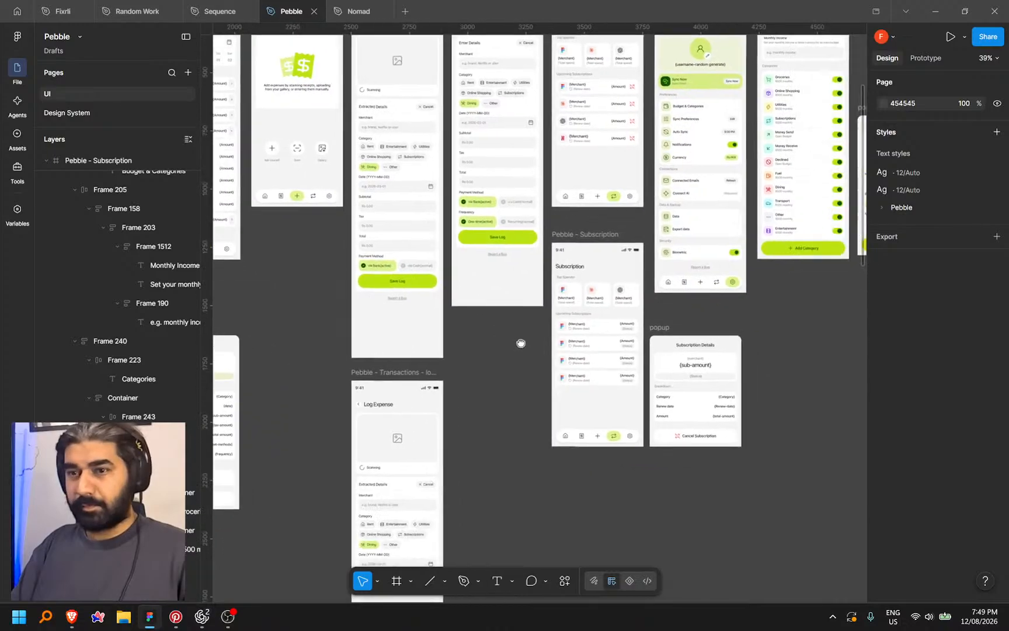
scroll(514, 411, up, 4)
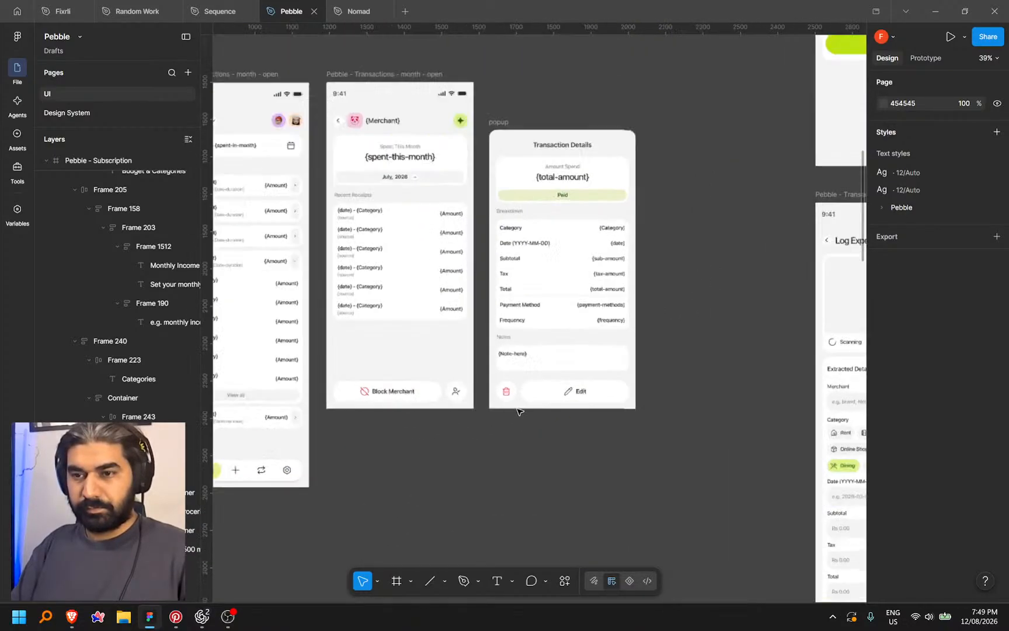
scroll(439, 468, down, 5)
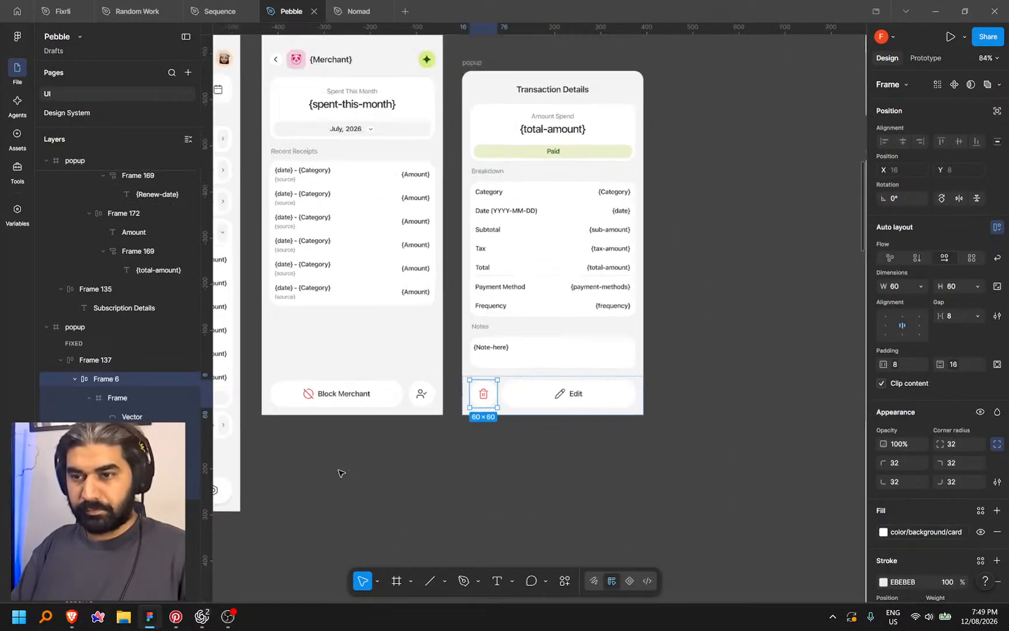
scroll(467, 435, right, 3)
scroll(467, 434, right, 5)
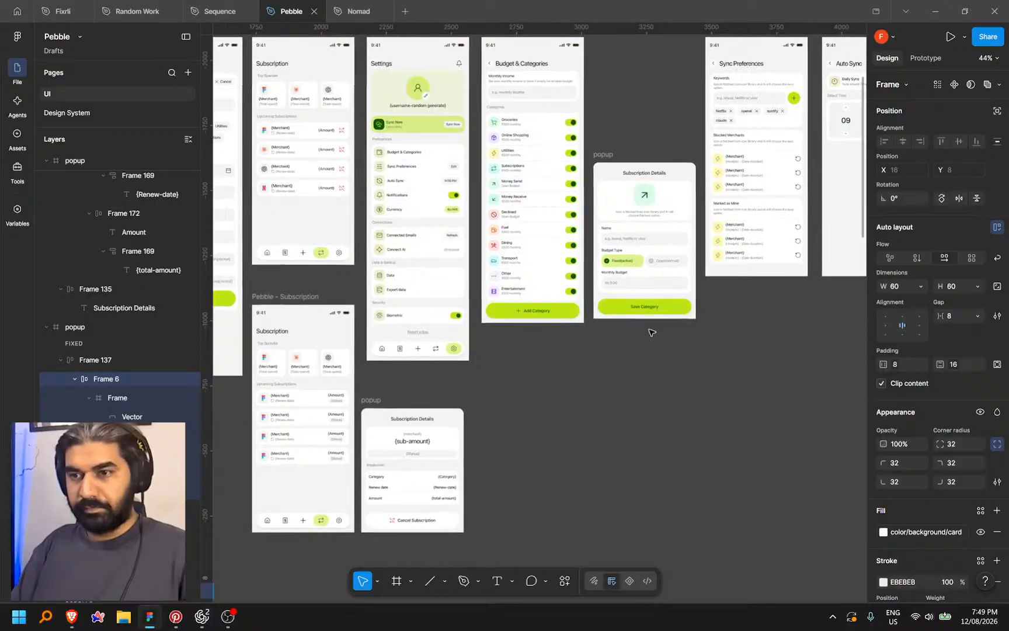
scroll(590, 321, up, 3)
click(591, 301)
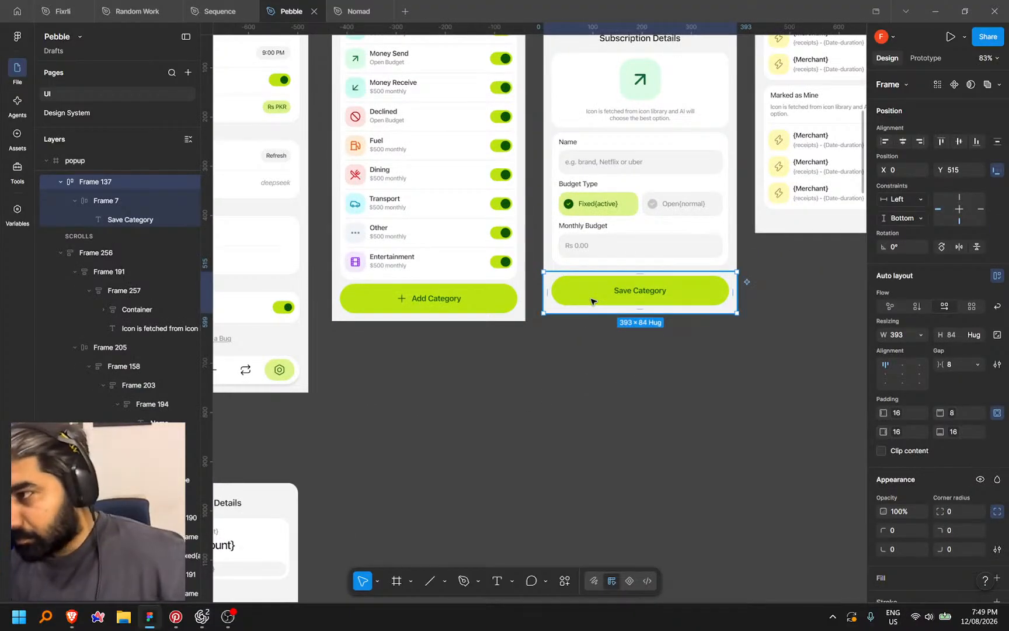
key(ctrl+v)
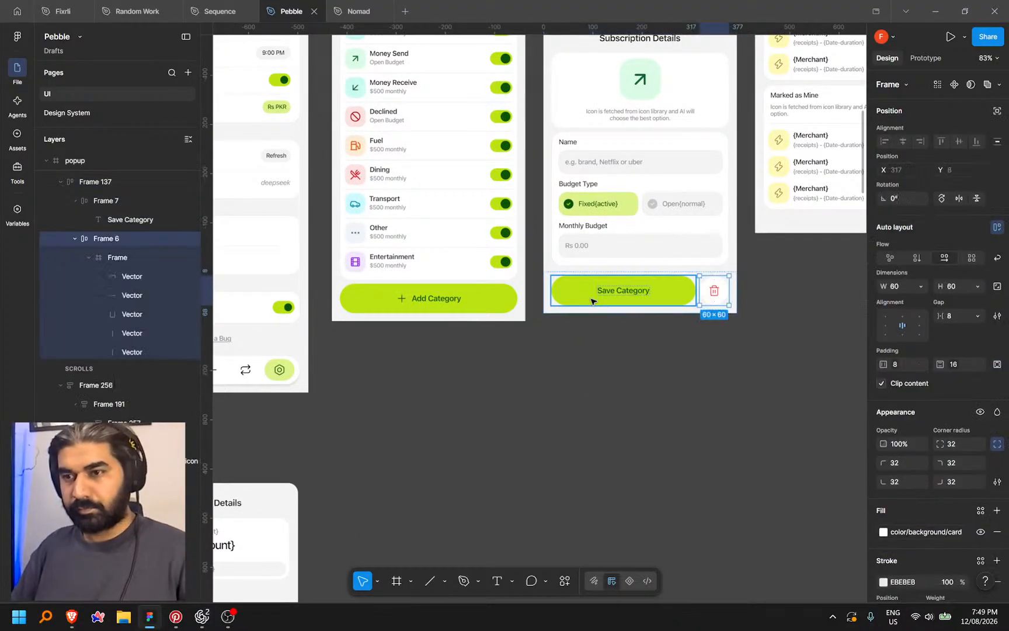
key(Left)
click(624, 362)
Inspect the pasted trash icon and the Save Category button in the category popup
scroll(578, 386, up, 5)
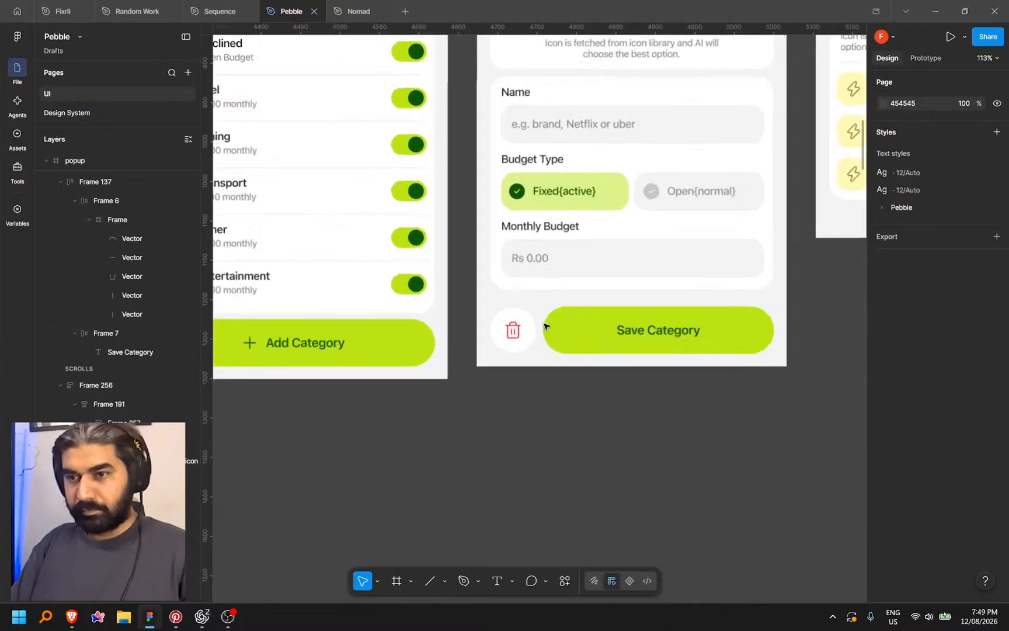
click(513, 333)
scroll(516, 341, down, 5)
click(641, 421)
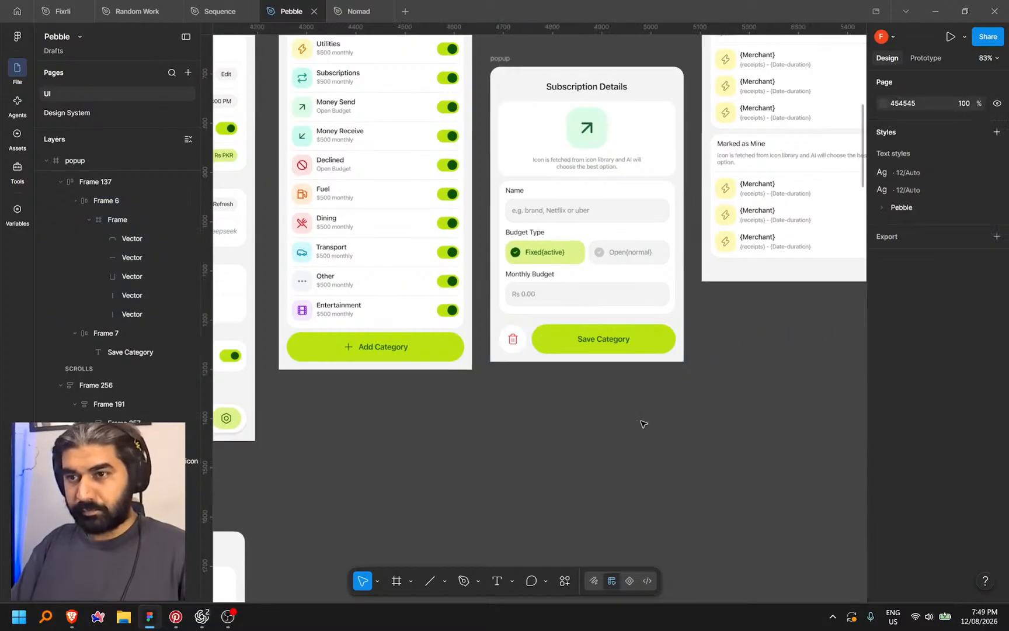
scroll(624, 431, down, 1)
drag(627, 431, 576, 472)
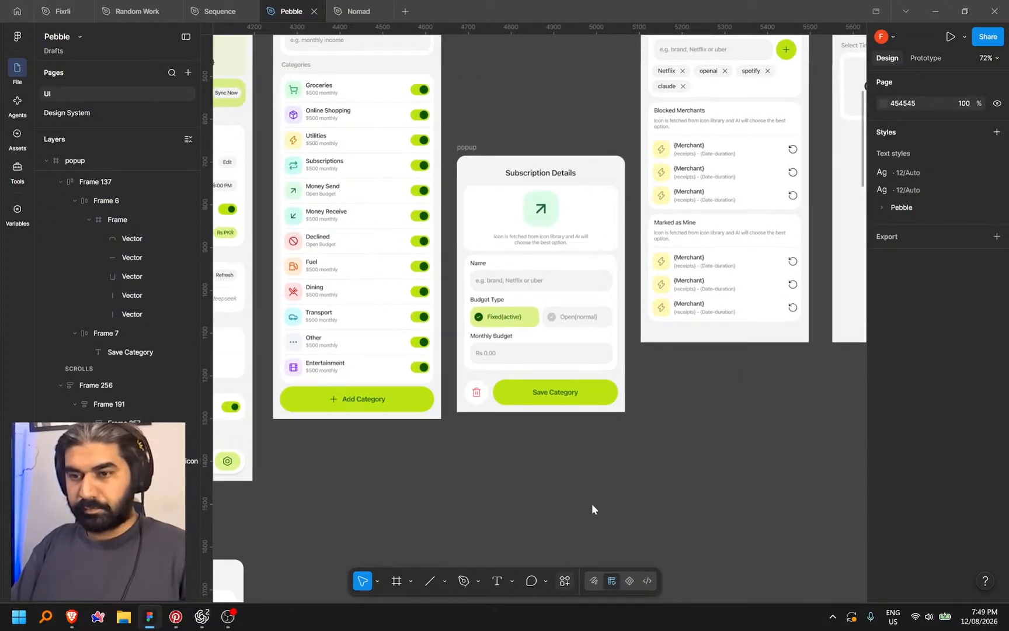
click(565, 581)
click(690, 423)
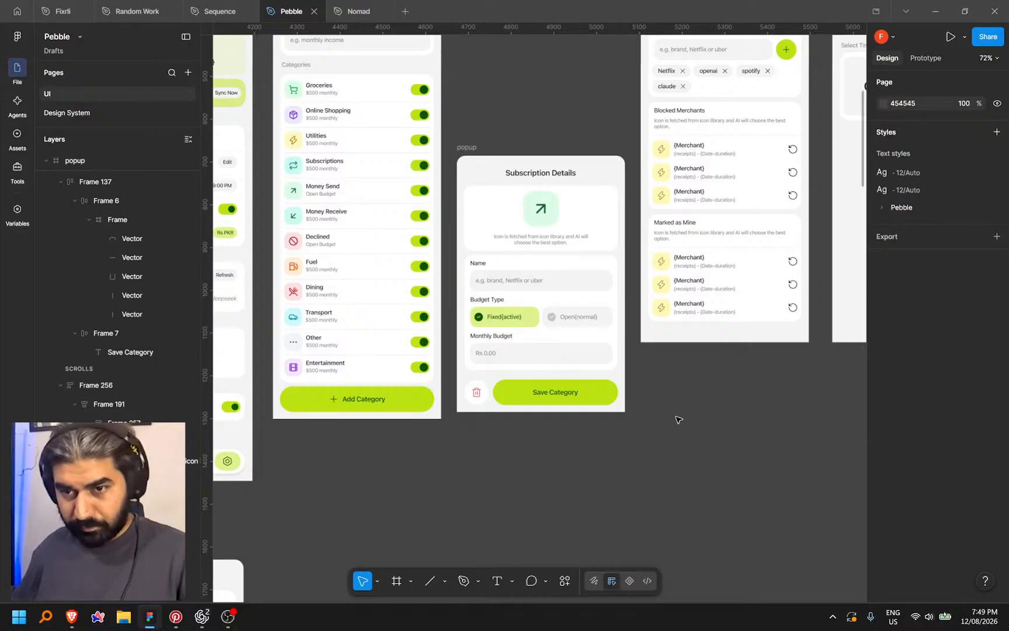
click(598, 398)
click(710, 401)
Pan across the canvas to bring the Subscription screen and its popup into view
scroll(710, 409, down, 3)
drag(633, 466, 795, 378)
mouse_move(540, 555)
mouse_down()
mouse_move(662, 405)
mouse_move(777, 350)
mouse_up()
mouse_move(572, 393)
mouse_down()
mouse_move(716, 318)
mouse_move(640, 273)
mouse_move(490, 342)
mouse_move(599, 424)
mouse_up()
drag(451, 379, 570, 504)
drag(595, 336, 299, 345)
drag(584, 344, 352, 378)
drag(616, 363, 559, 434)
scroll(624, 363, up, 2)
scroll(624, 363, up, 2)
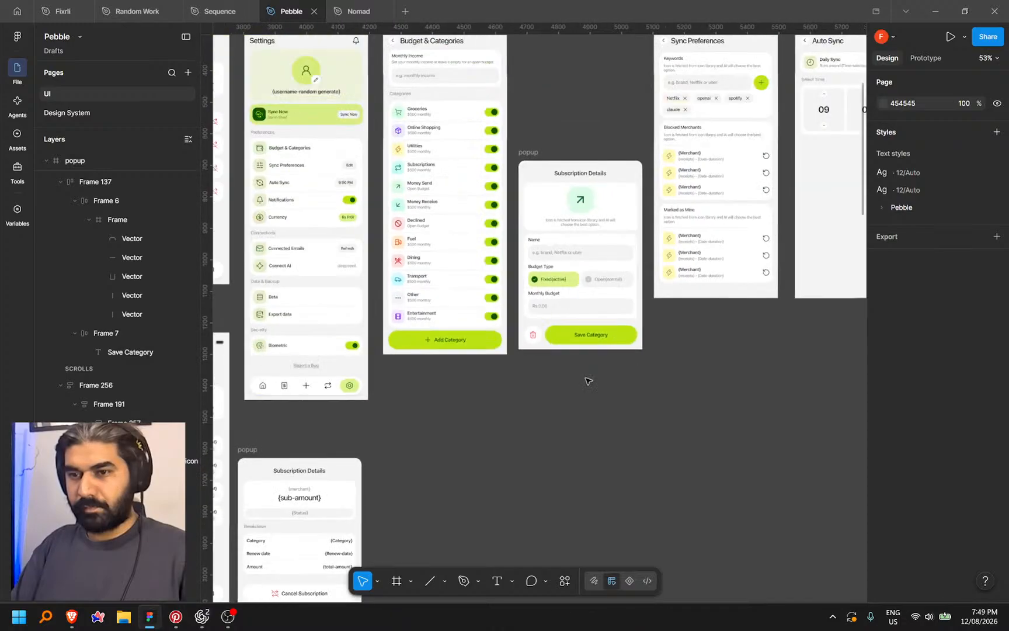
drag(529, 394, 671, 291)
drag(501, 417, 535, 368)
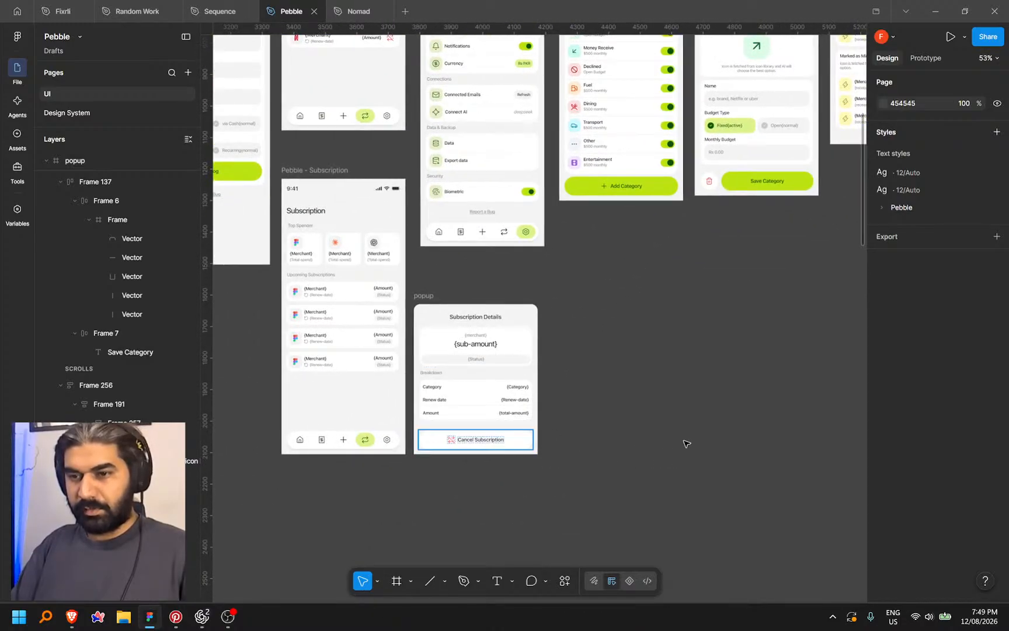
Copy Cancel Subscription's styling onto Save Category and give its label a dark green fill
ctrl+click(509, 439)
key(ctrl+alt+c)
click(675, 423)
drag(731, 300, 569, 412)
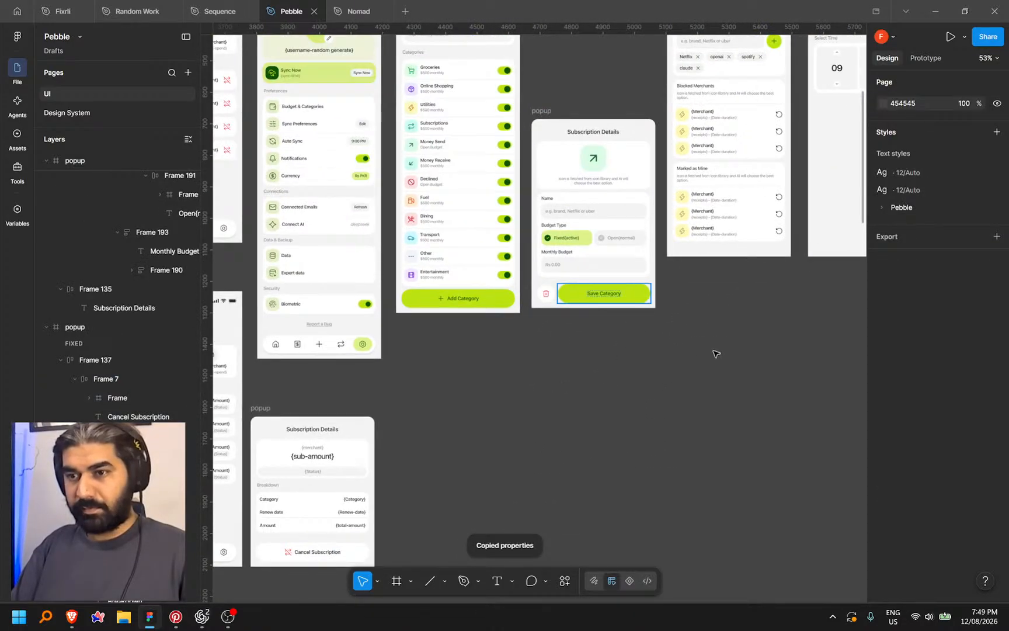
key(ctrl+alt+v)
scroll(637, 318, up, 3)
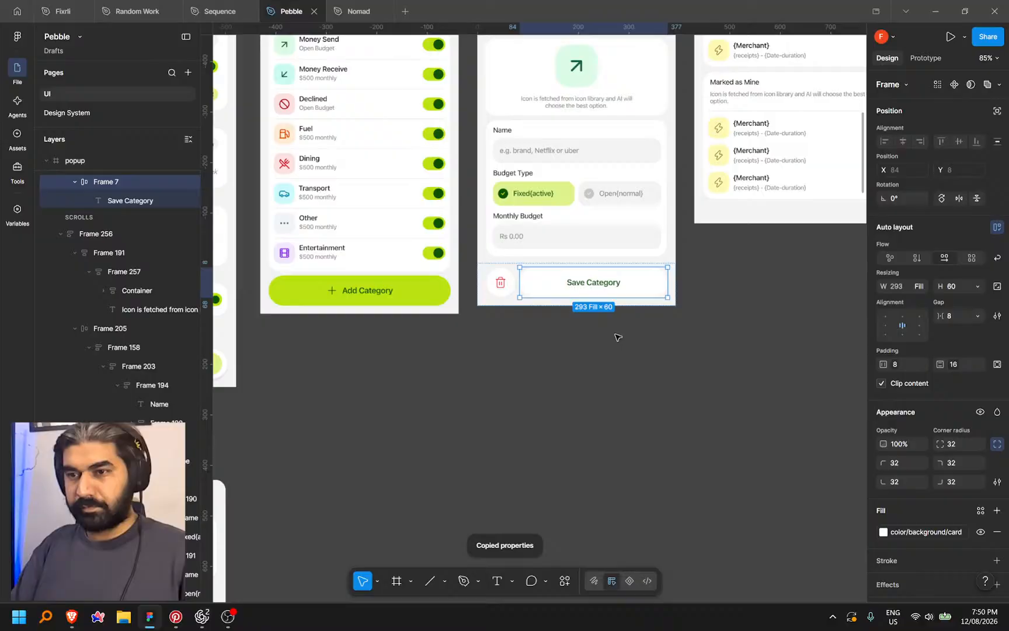
ctrl+click(599, 284)
click(918, 476)
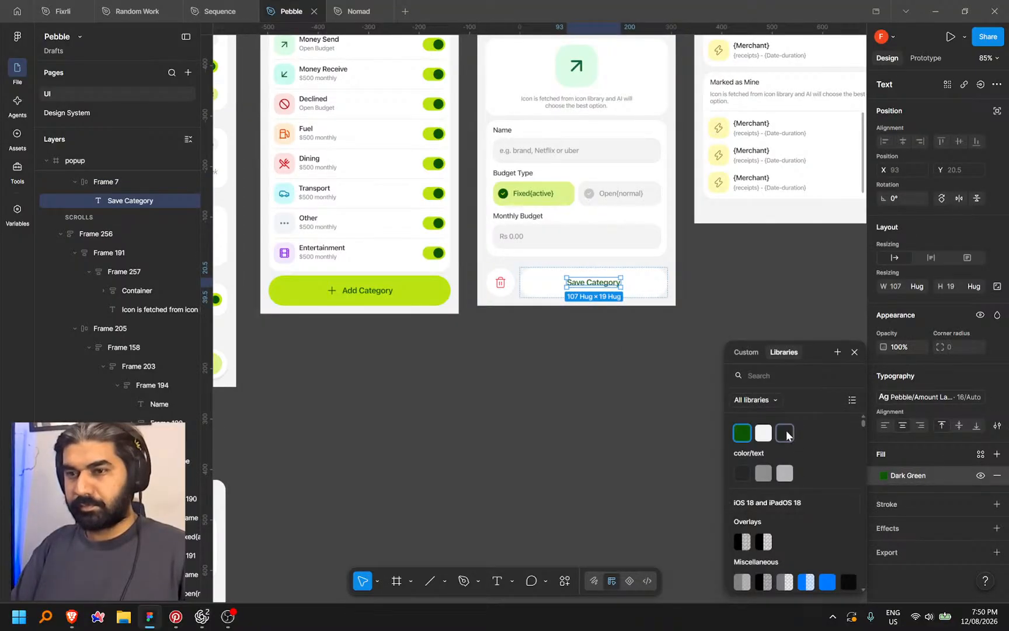
click(581, 365)
drag(581, 365, 635, 511)
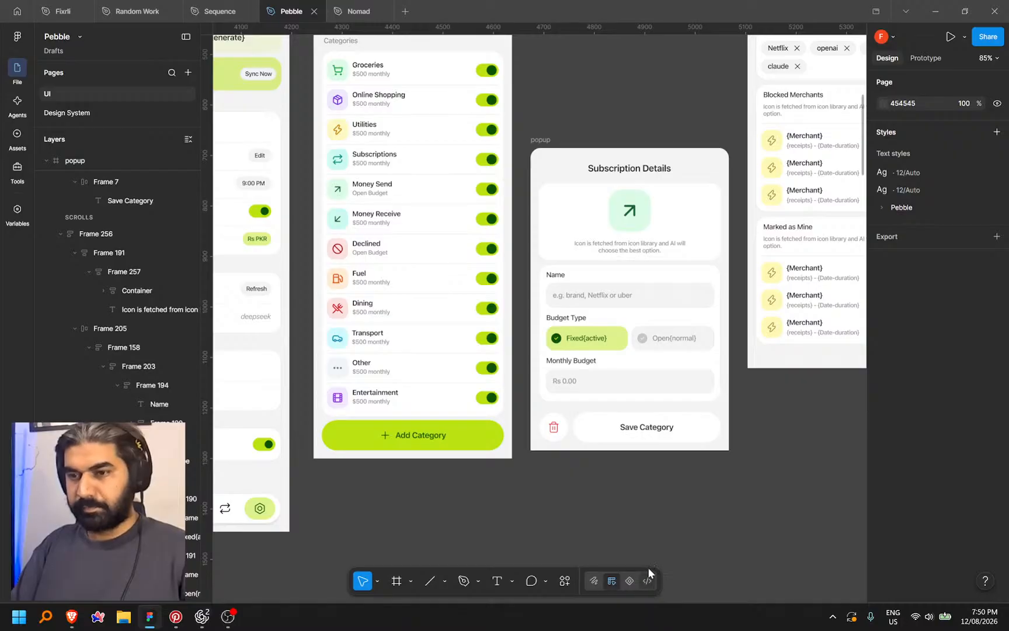
In Dev Mode, copy a link to the Subscription Details popup frame
key(shift+d)
click(641, 149)
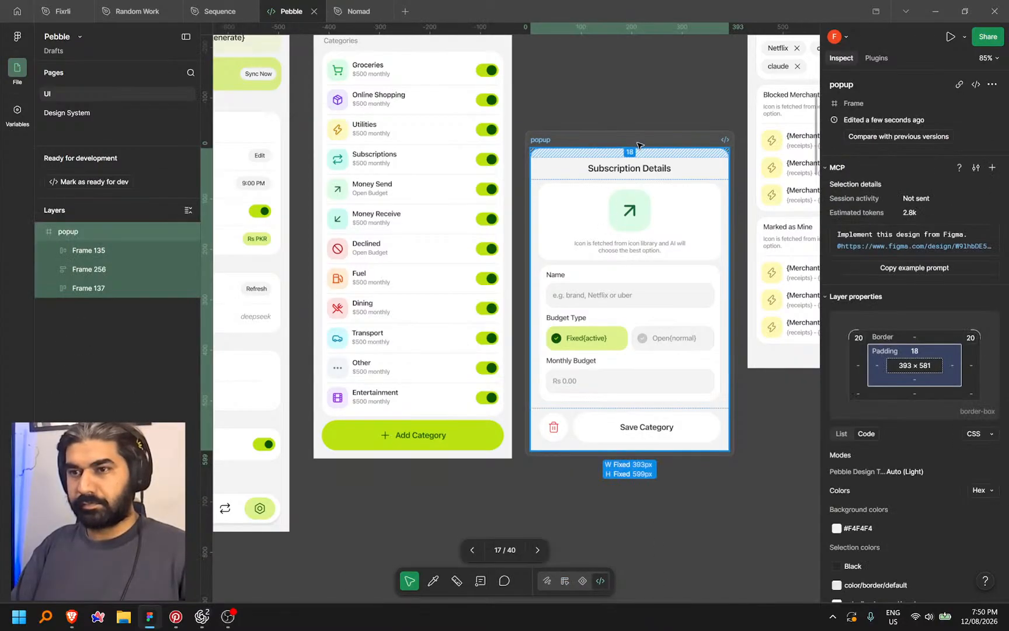
key(Escape)
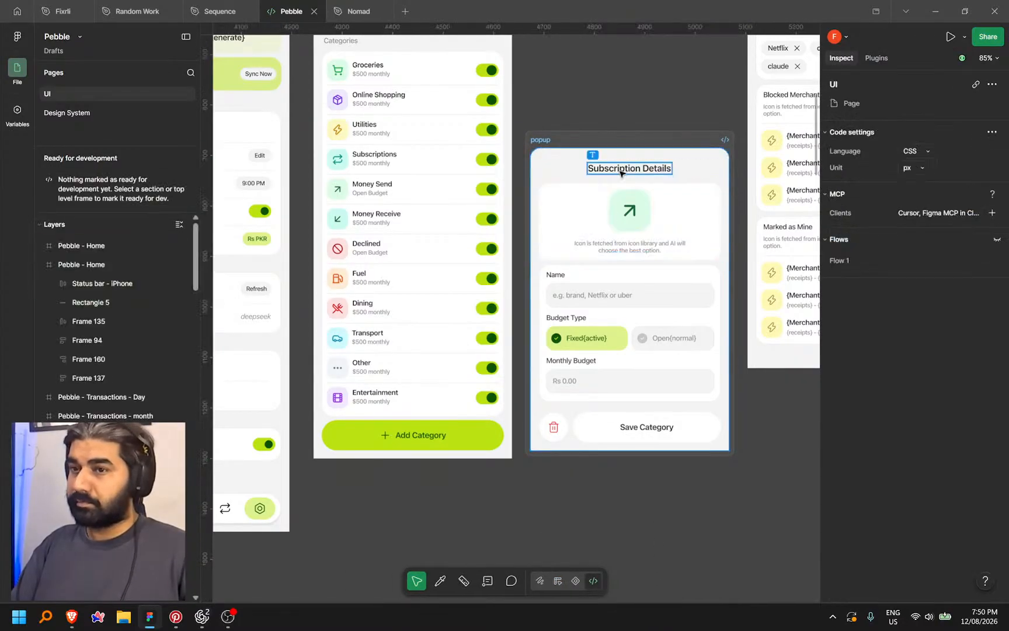
right_click(633, 141)
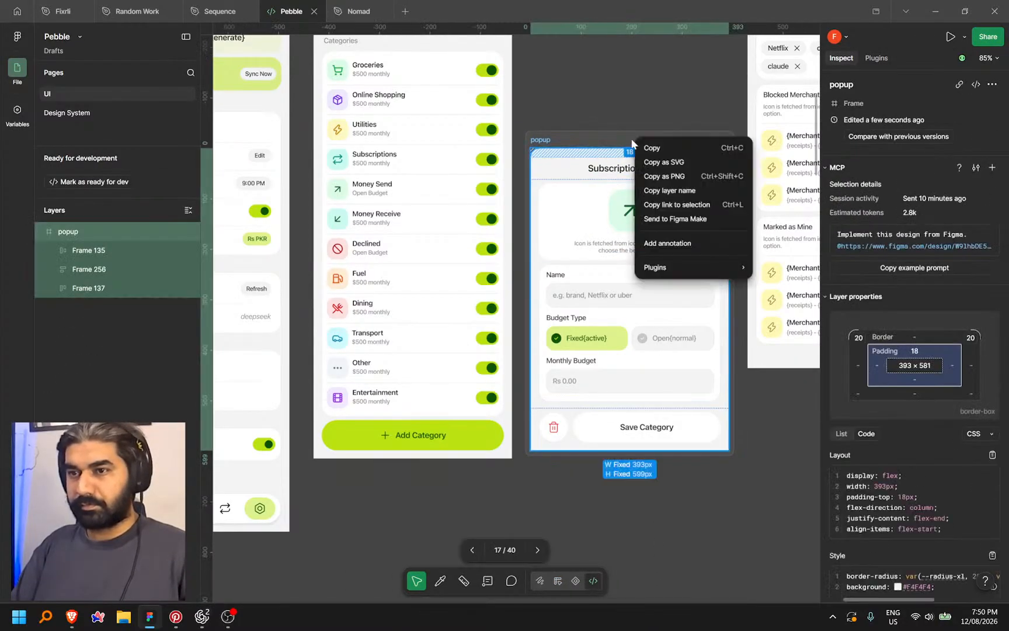
click(684, 205)
Send Codex the popup's Figma link with a dictated request to add a delete button
click(196, 621)
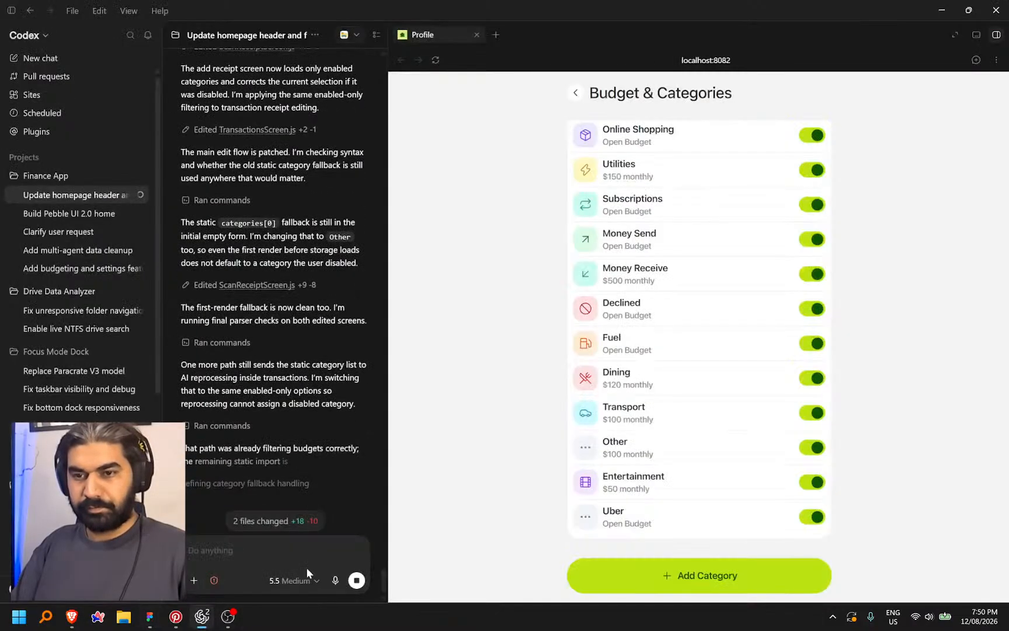
key(ctrl+v)
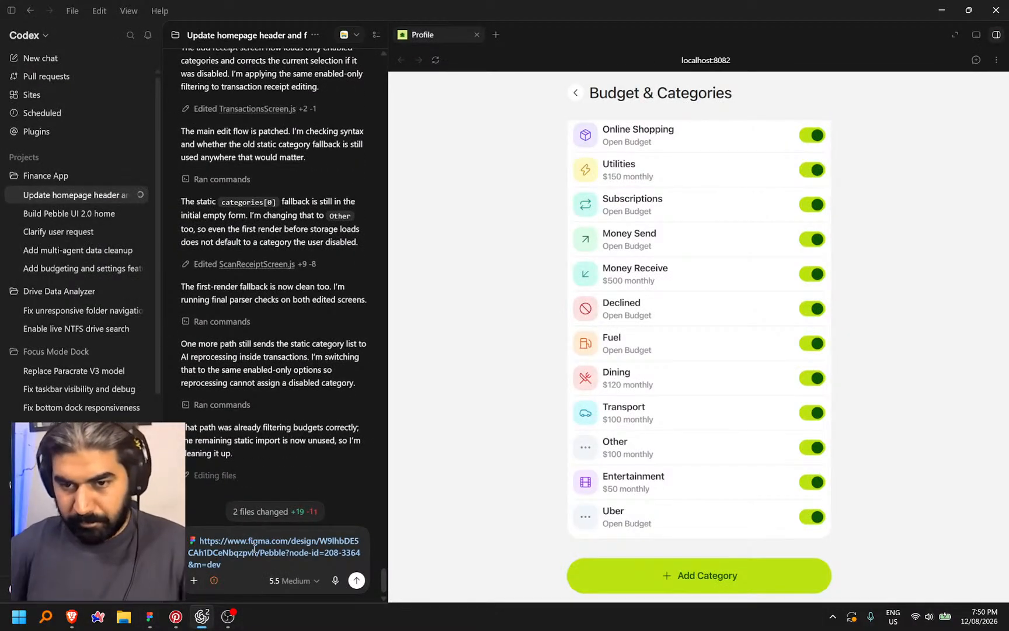
key(ctrl+space)
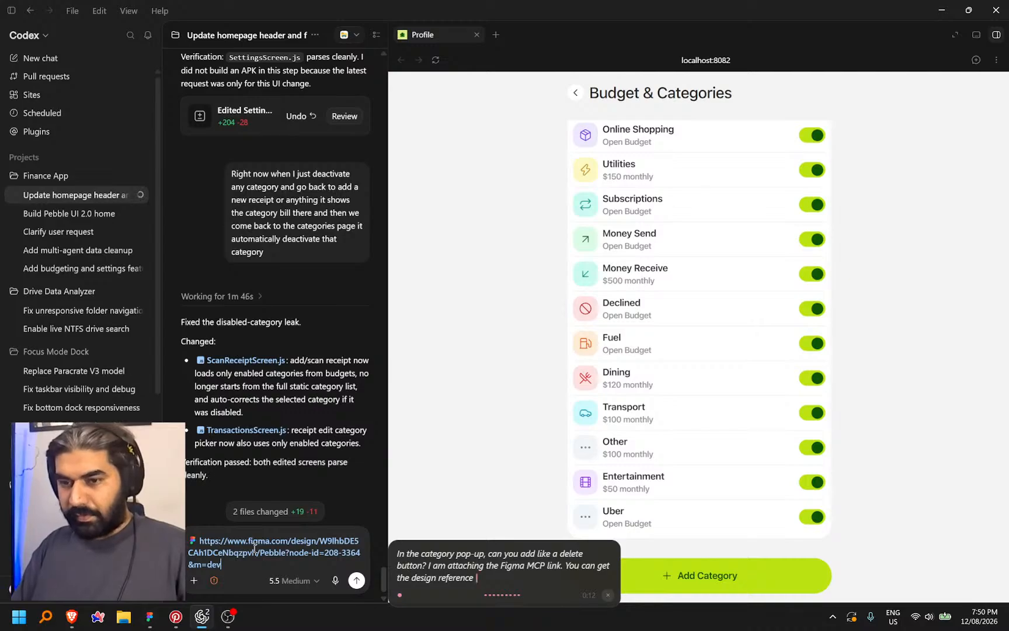
key(ctrl+super)
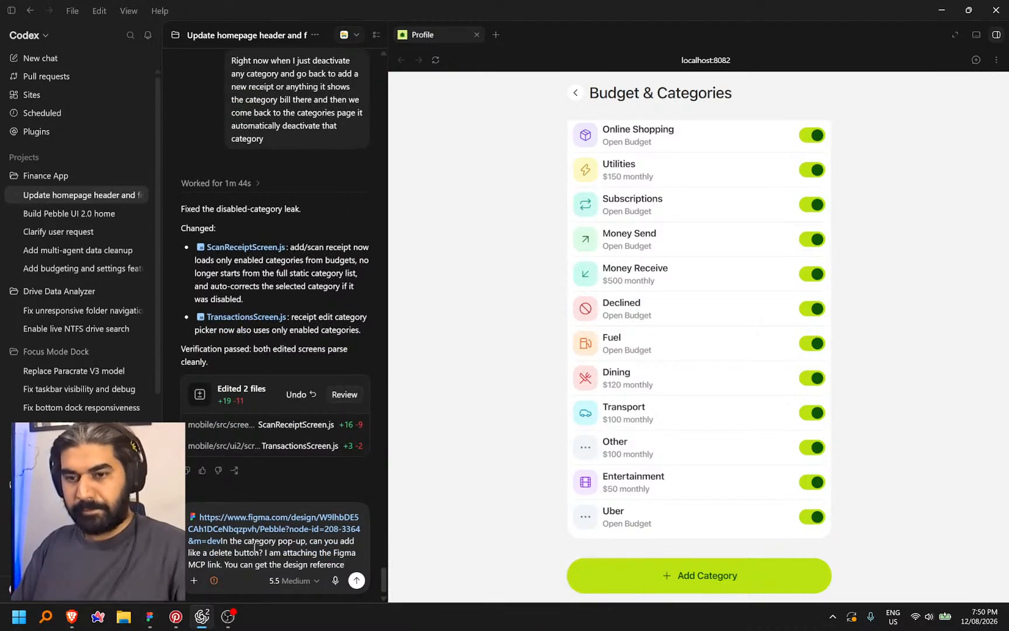
key(Return)
scroll(525, 338, up, 3)
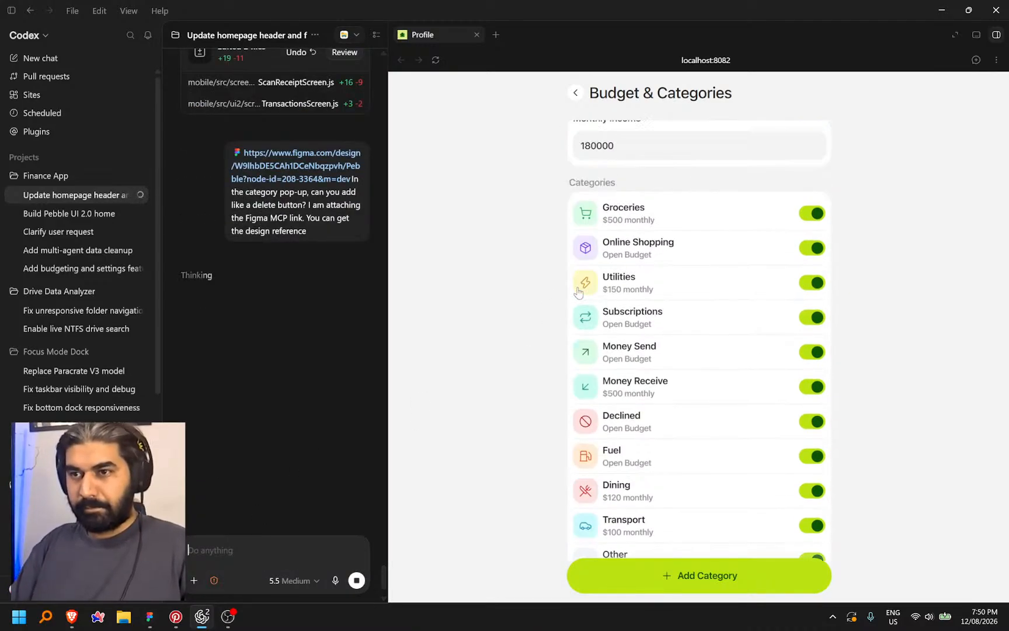
key(alt+Tab)
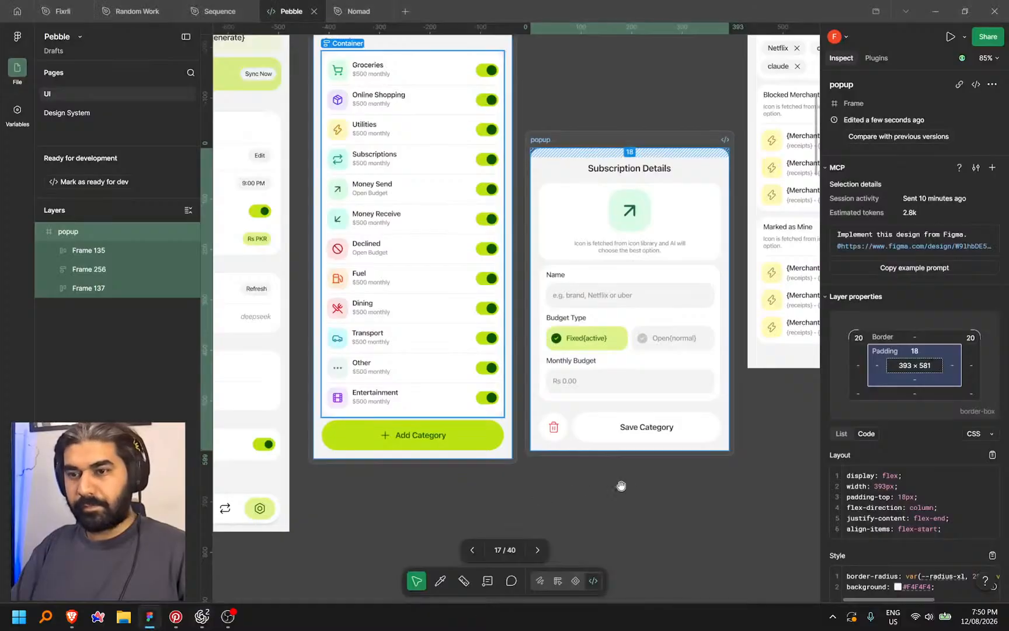
Copy a link to the Monthly Income frame (Frame 158) and go back to Codex
scroll(574, 489, up, 3)
scroll(568, 253, up, 5)
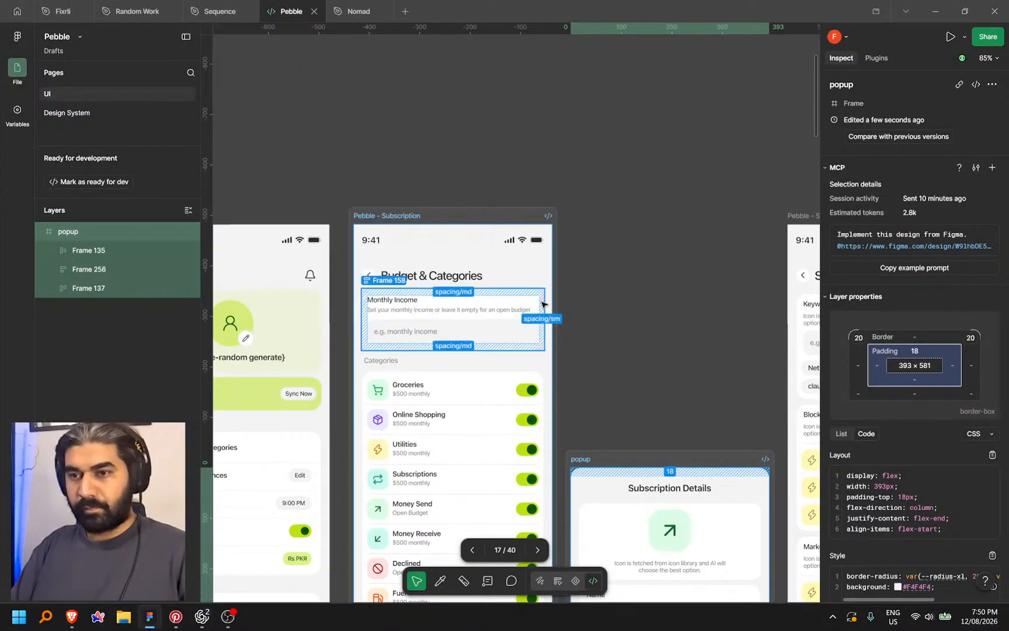
click(543, 301)
scroll(543, 301, down, 4)
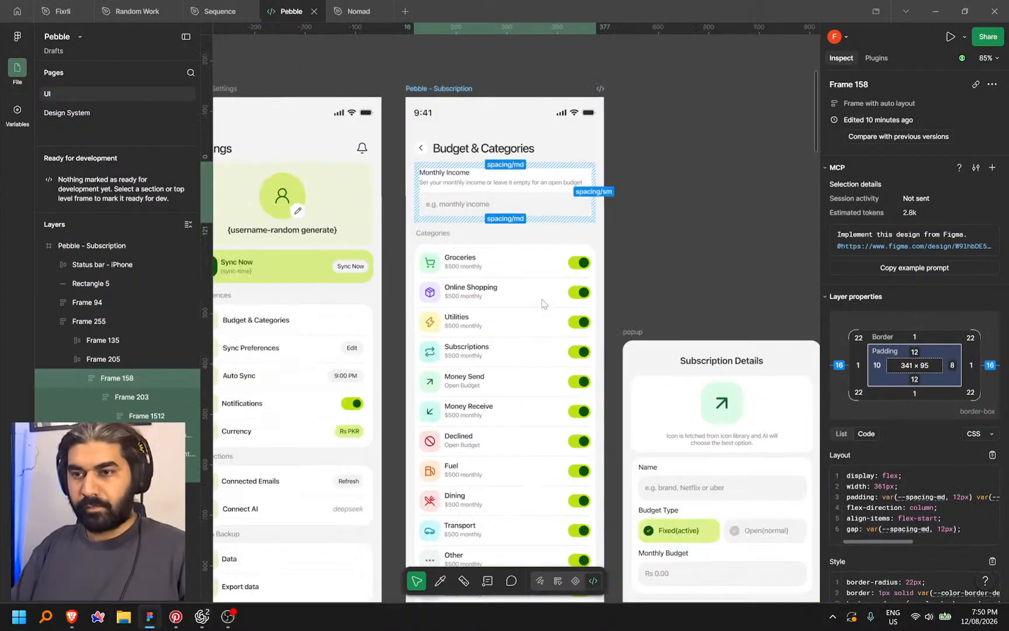
right_click(546, 299)
click(603, 364)
key(alt+Tab)
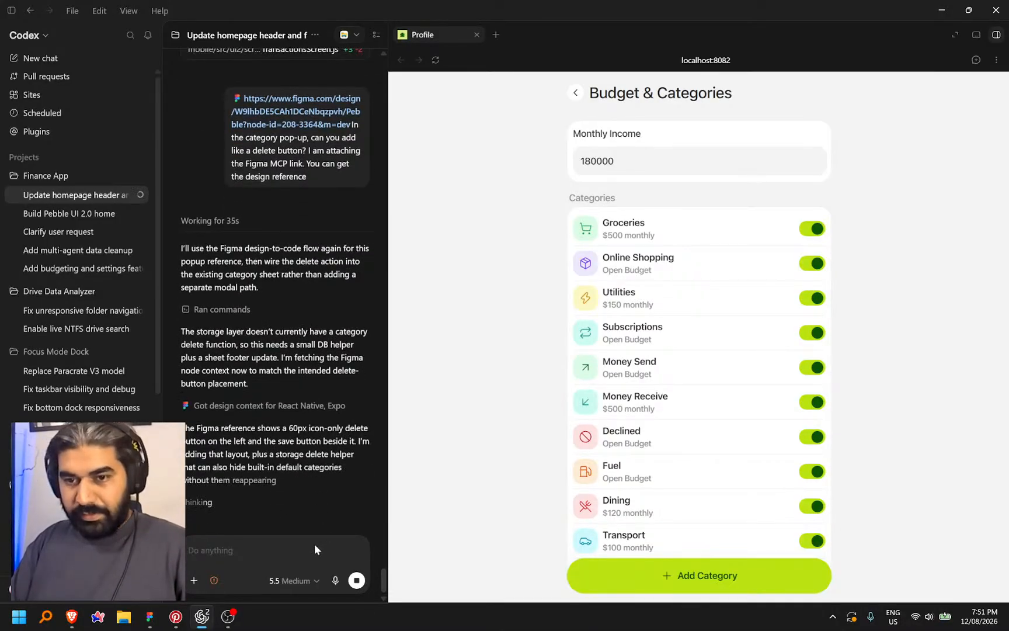
click(153, 618)
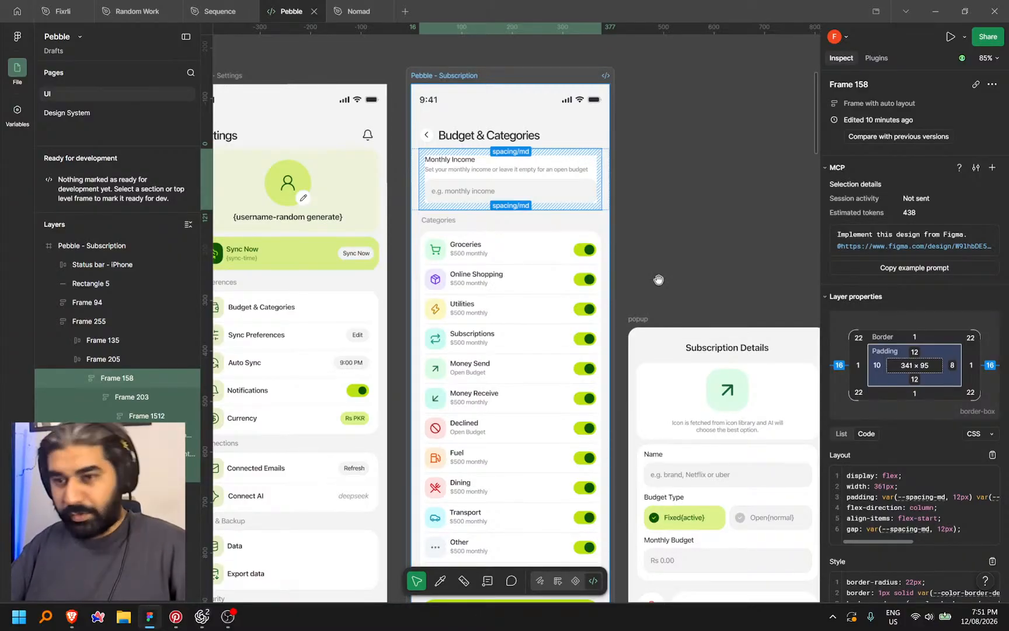
click(202, 617)
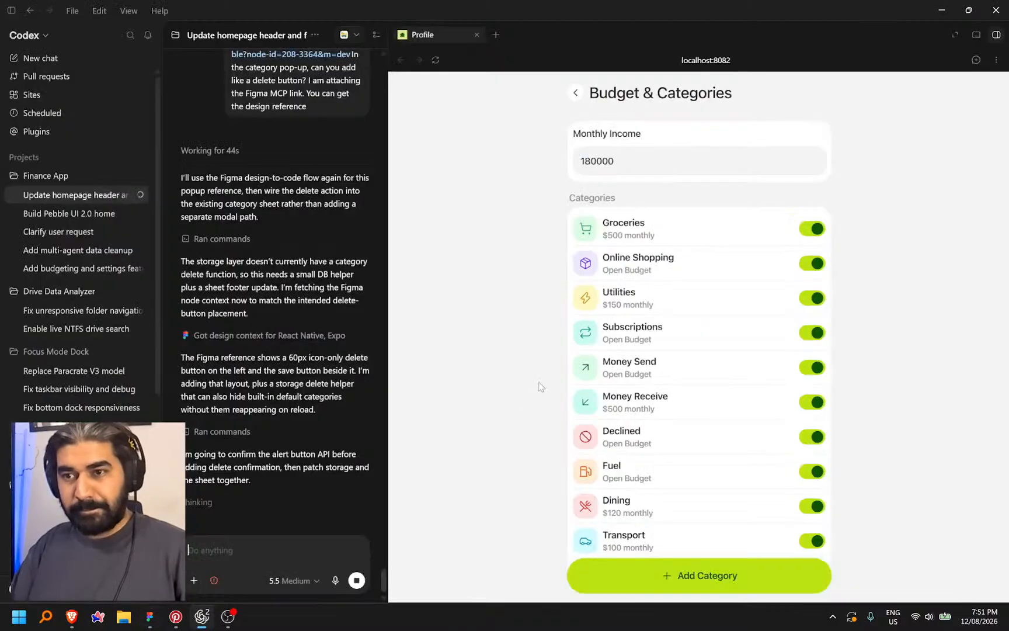
scroll(677, 338, down, 3)
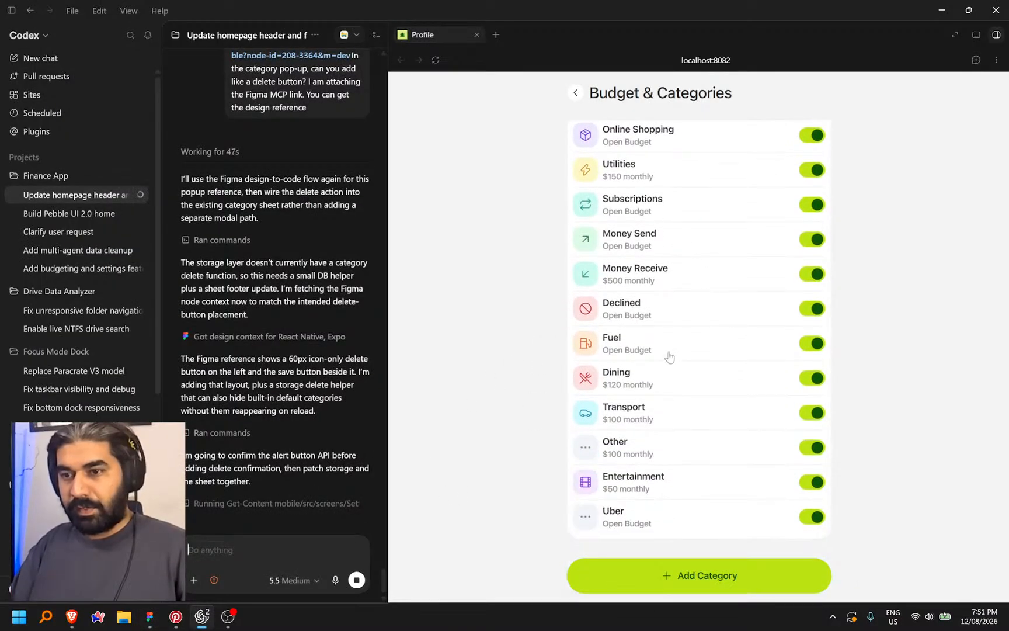
scroll(643, 292, up, 3)
click(594, 228)
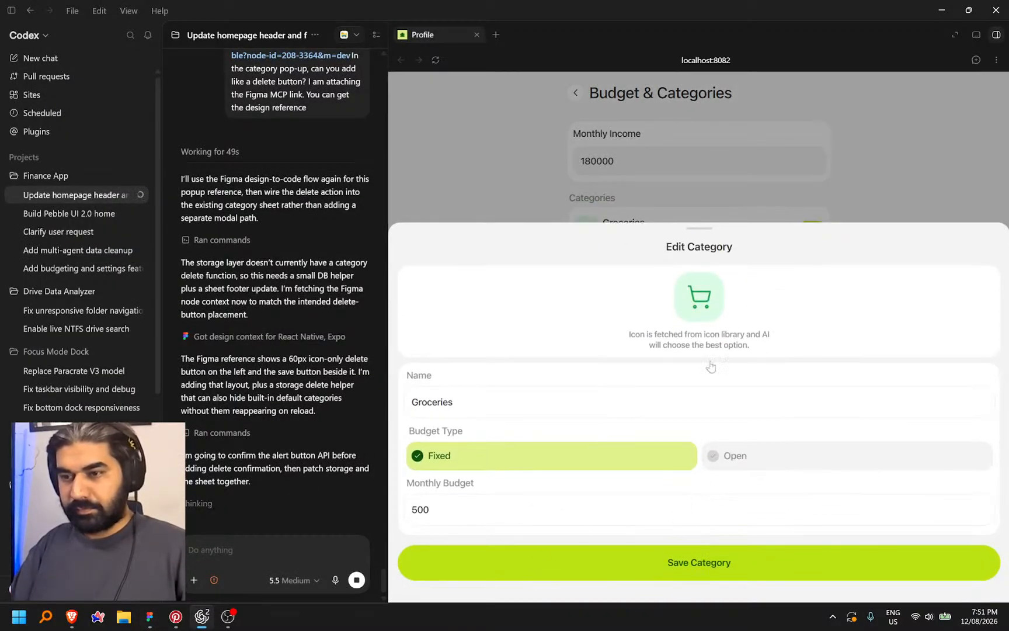
click(474, 148)
click(588, 228)
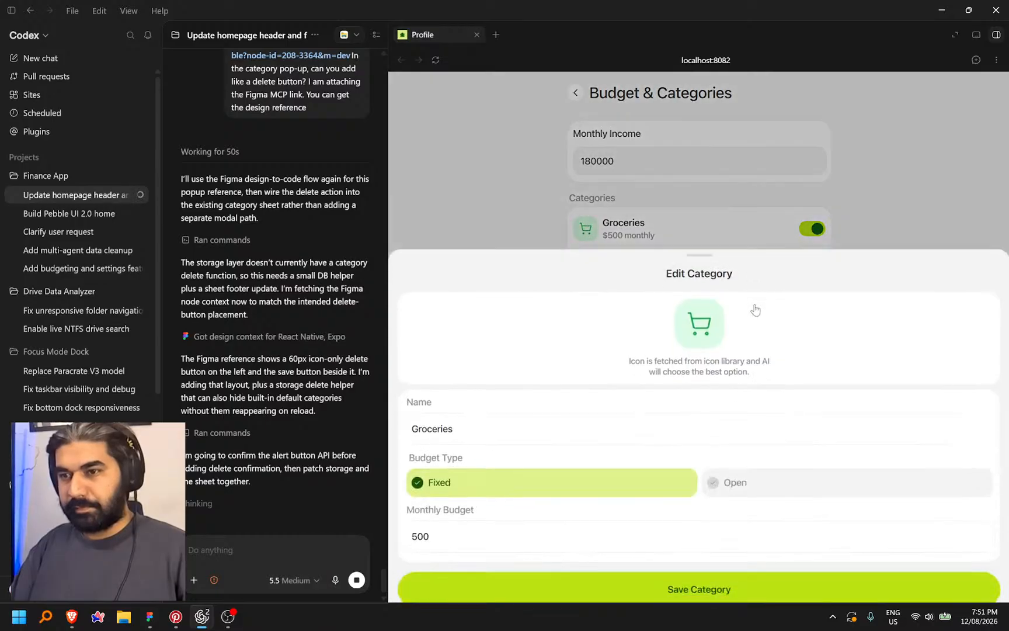
click(511, 186)
click(642, 261)
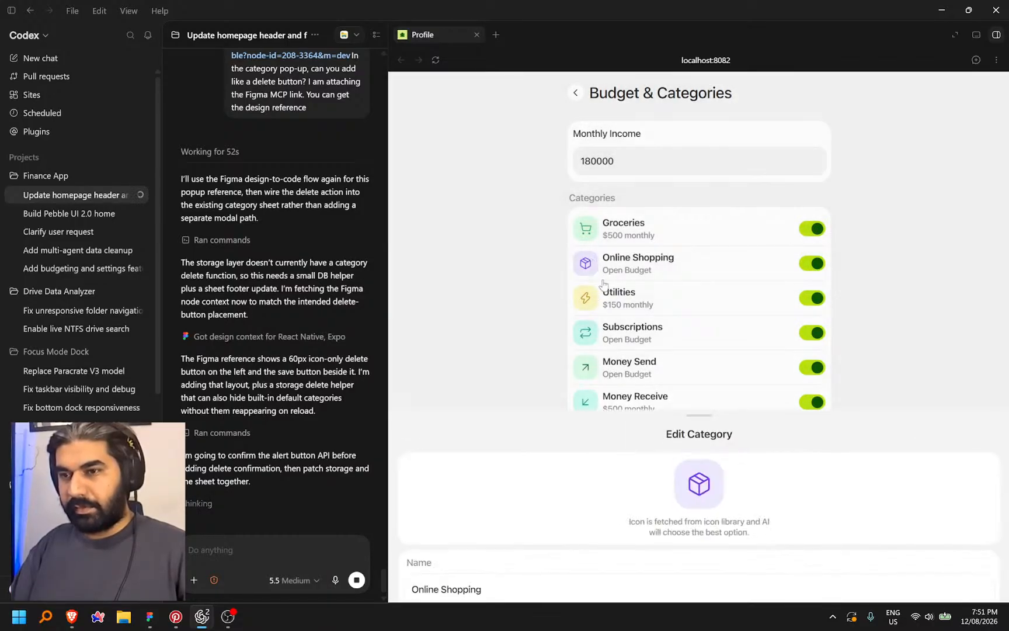
click(526, 198)
scroll(584, 281, down, 3)
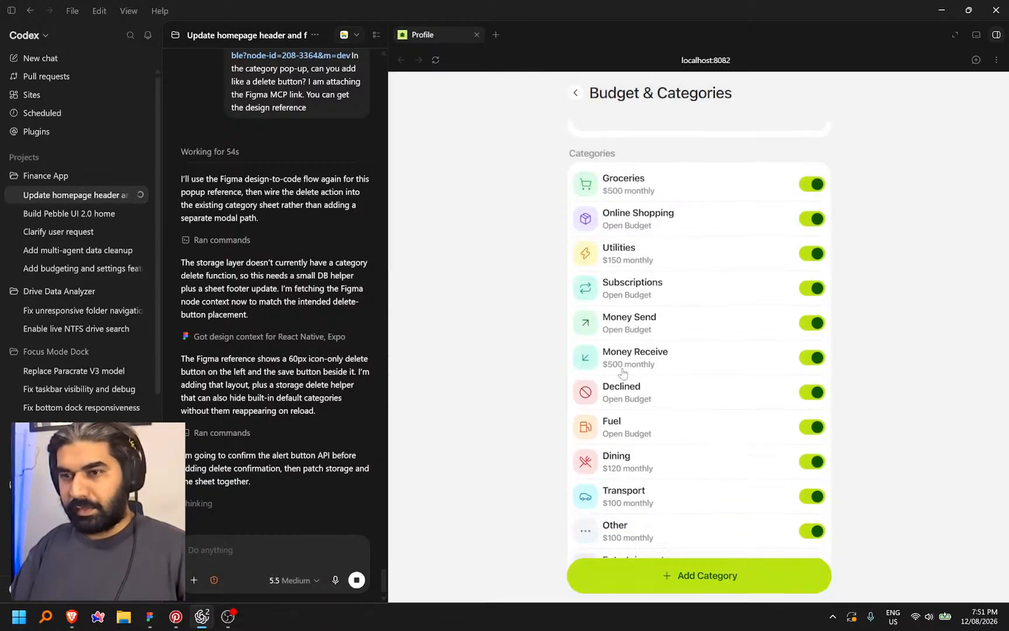
click(584, 283)
click(521, 200)
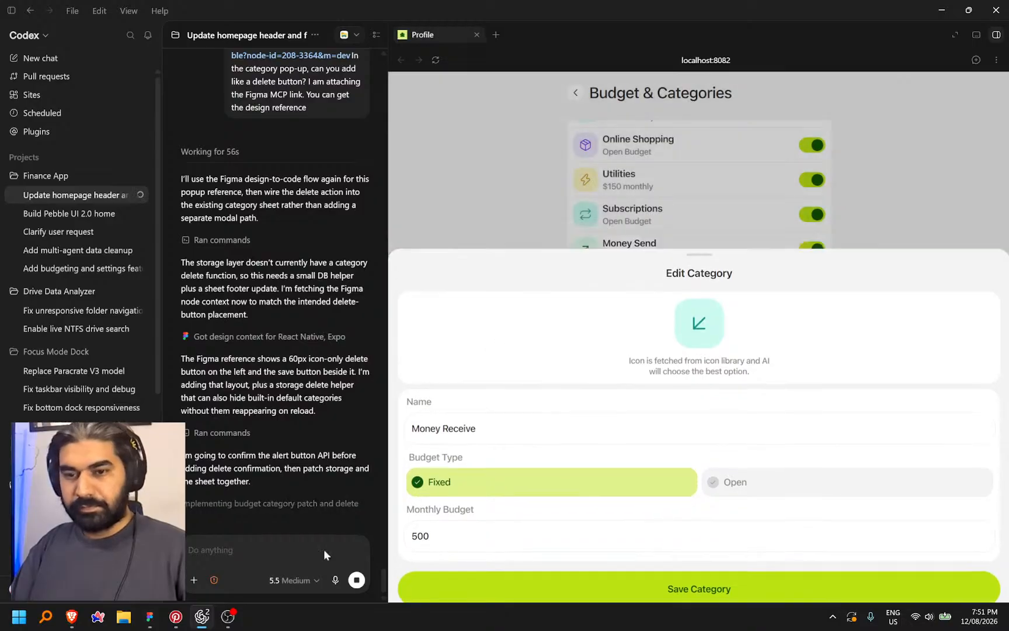
mouse_move(155, 623)
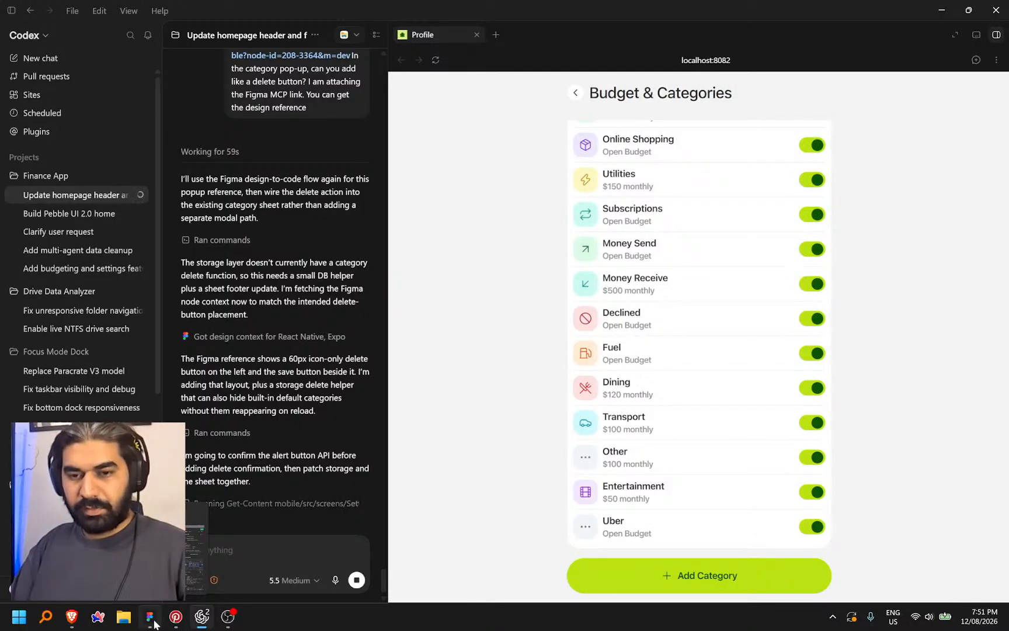
Retitle the Figma popup from Subscription Details to 'Edit {category}'
click(155, 623)
drag(753, 229, 575, 281)
scroll(561, 350, up, 5)
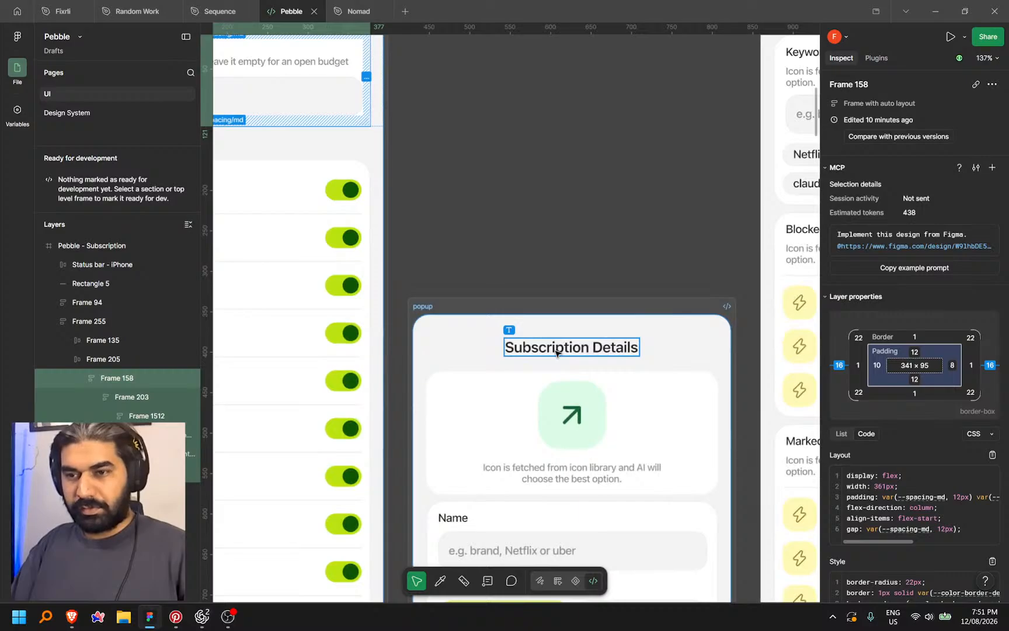
click(562, 348)
scroll(558, 351, down, 3)
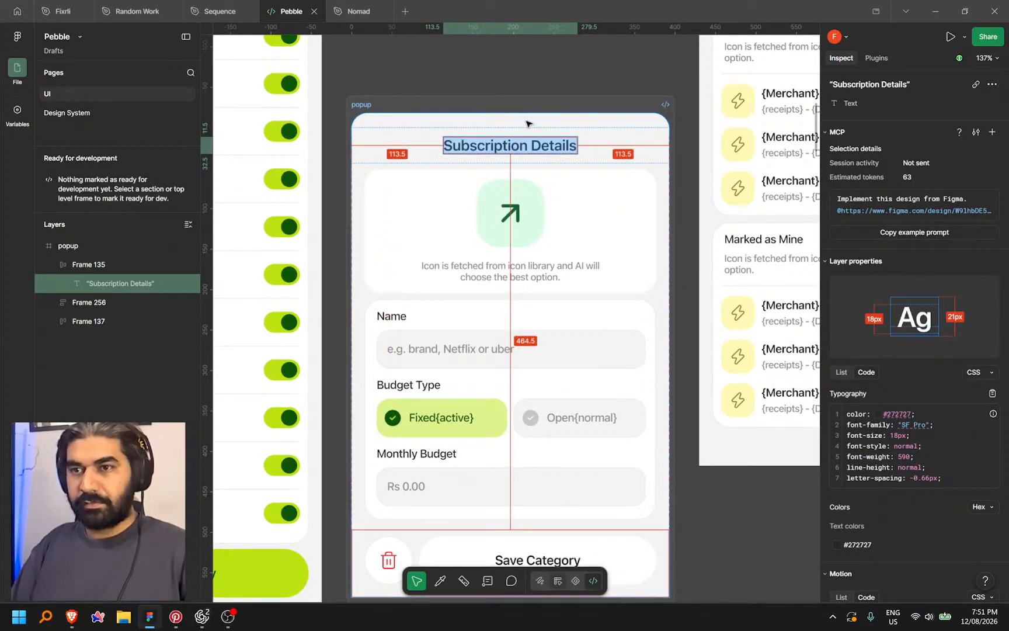
key(shift+d)
click(510, 148)
double_click(510, 148)
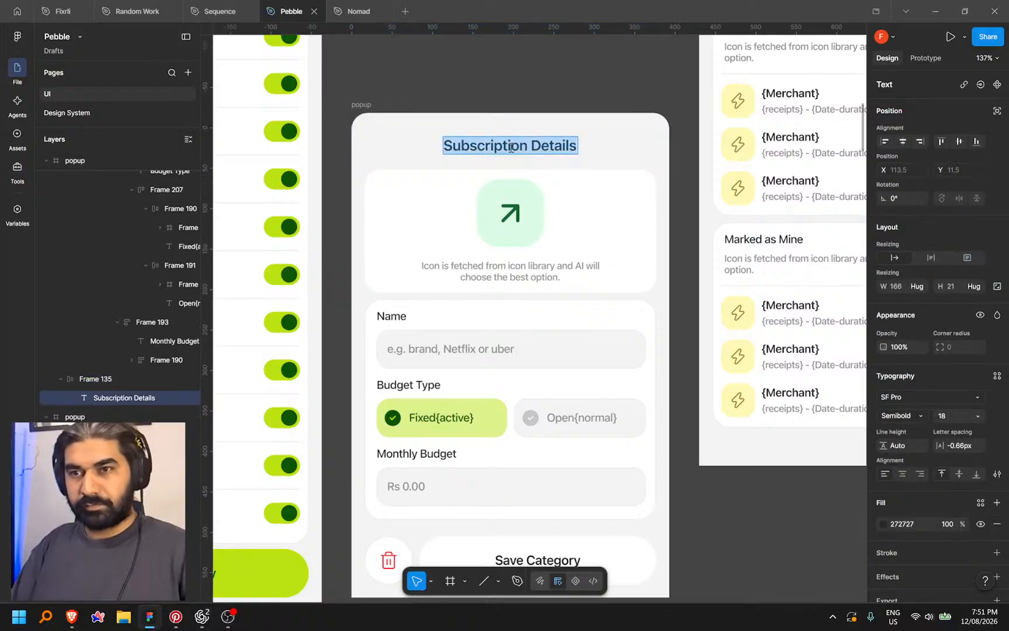
text(Edit)
text( {})
text(categ)
text(ory)
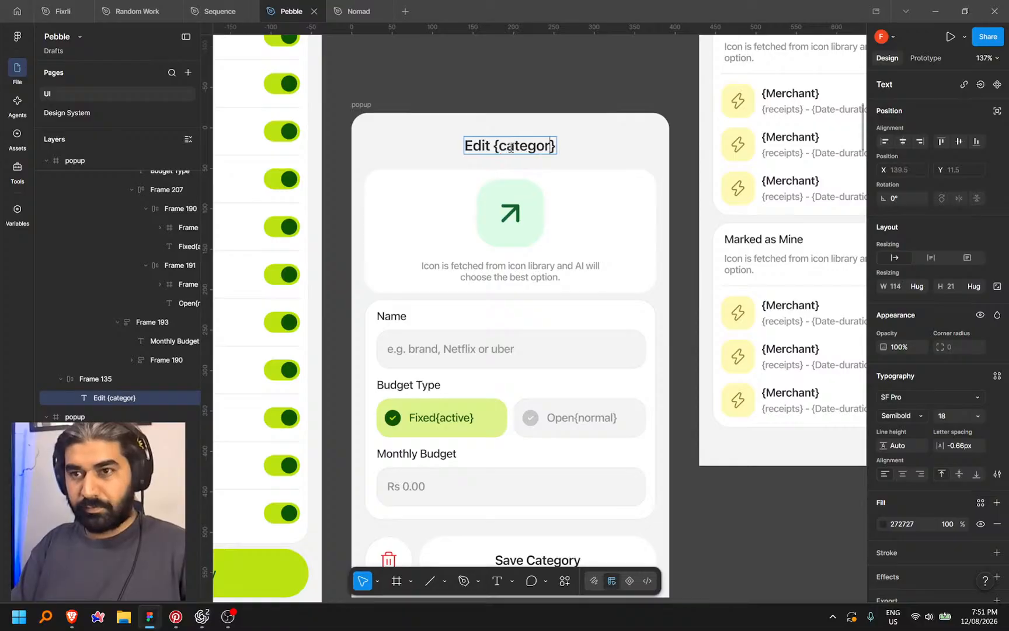
ctrl+scroll(583, 317, down, 3)
key(Escape)
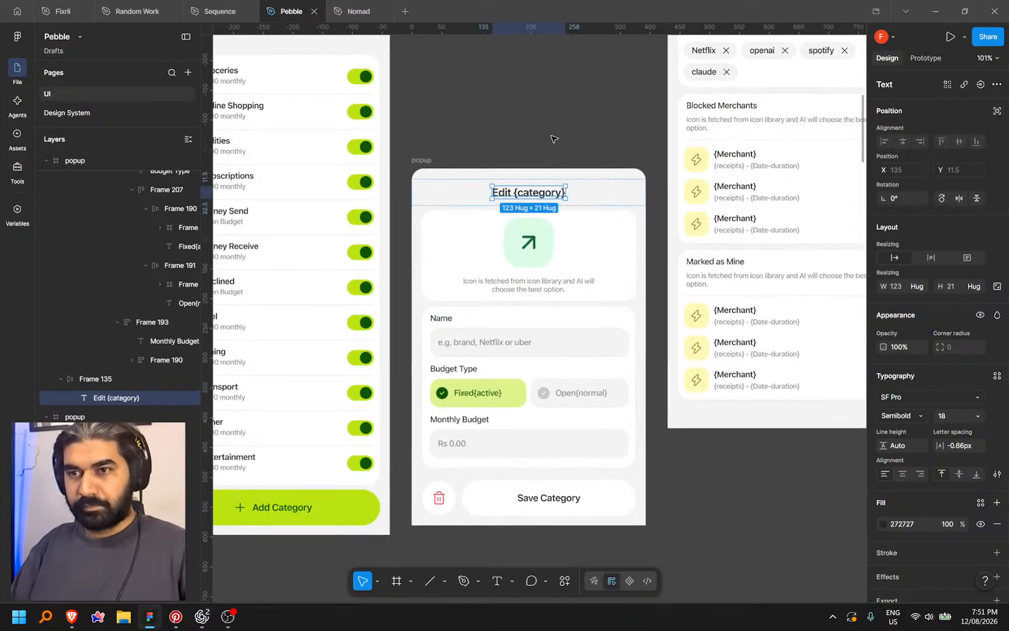
key(Escape)
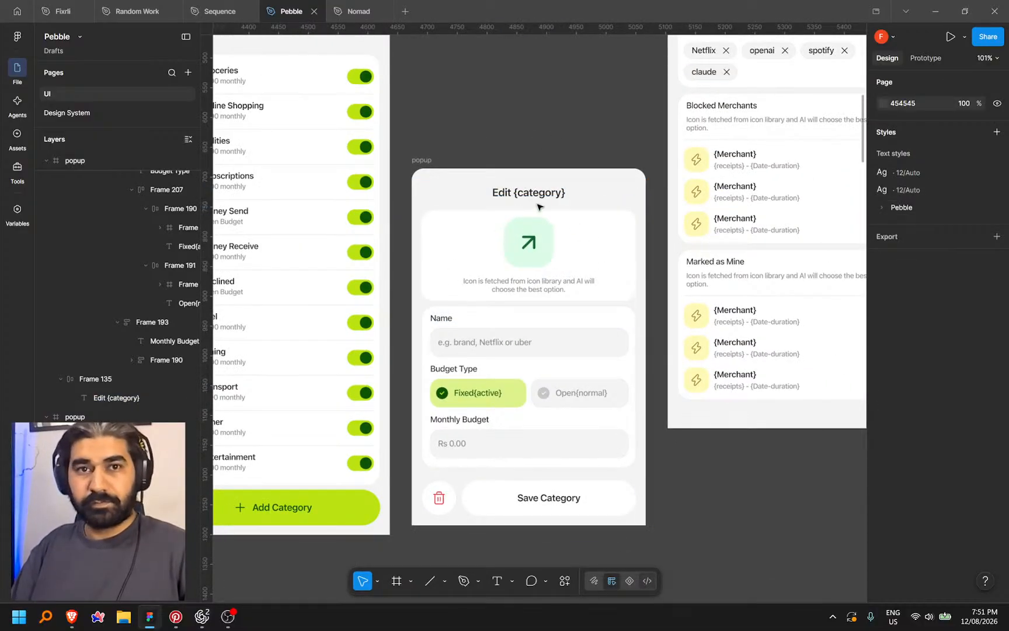
In Dev Mode, copy a link to the popup frame and switch to Codex
key(shift+d)
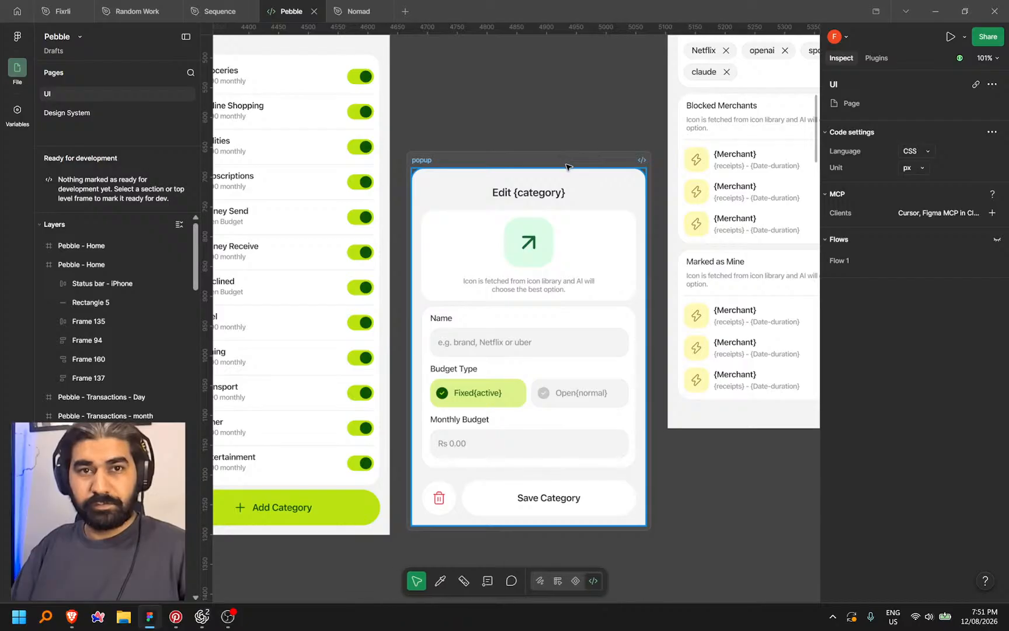
click(558, 162)
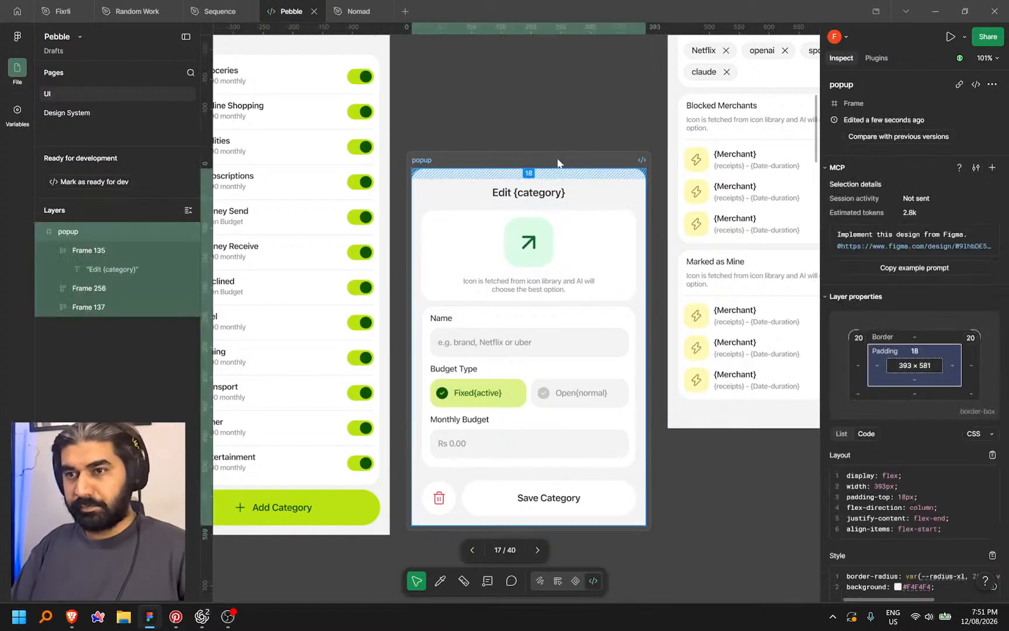
right_click(561, 160)
click(603, 225)
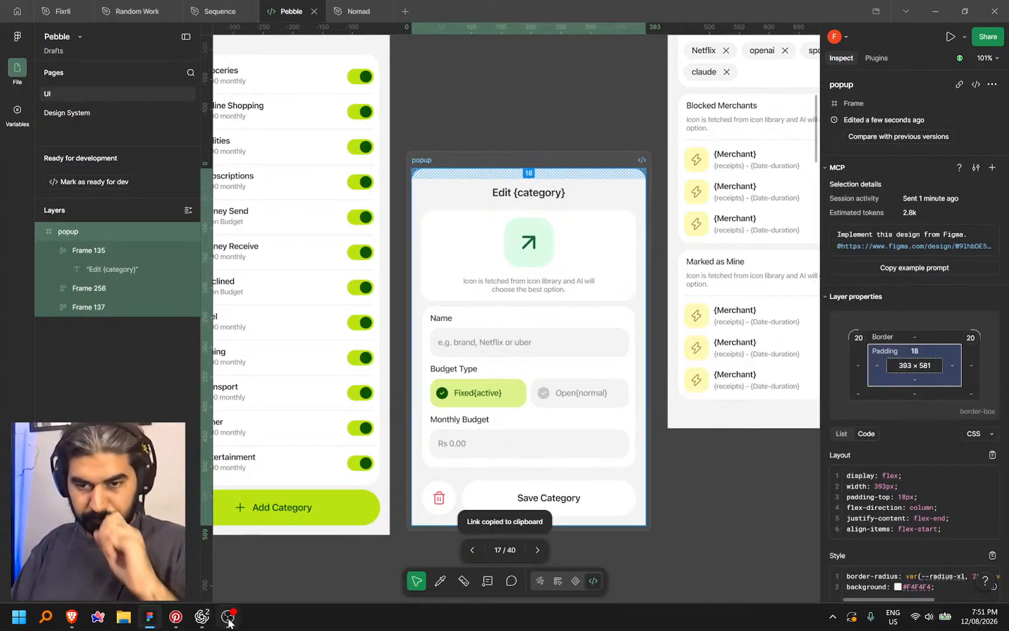
mouse_move(228, 617)
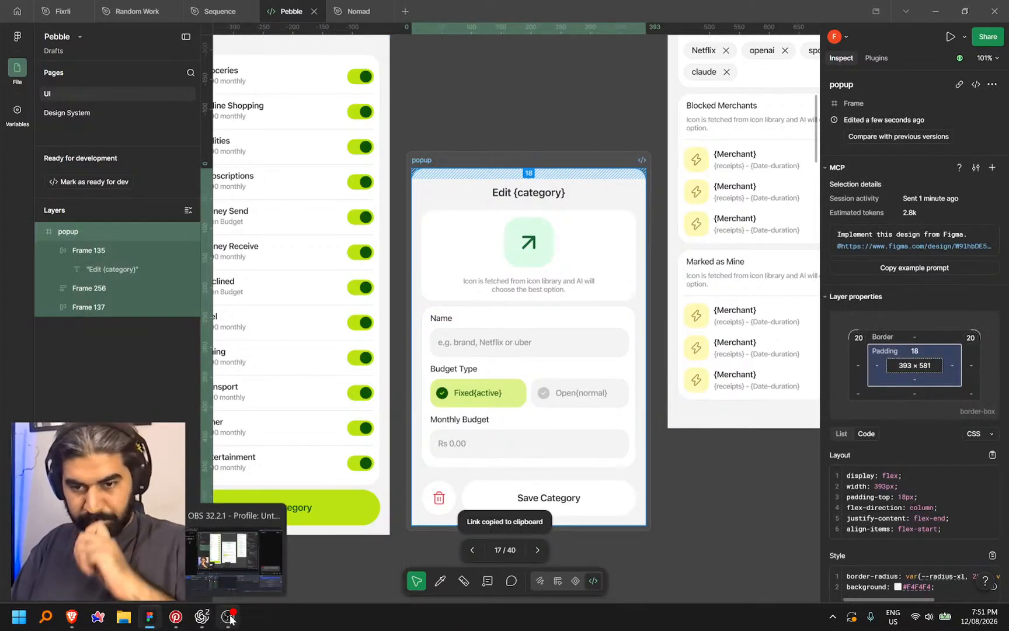
click(201, 617)
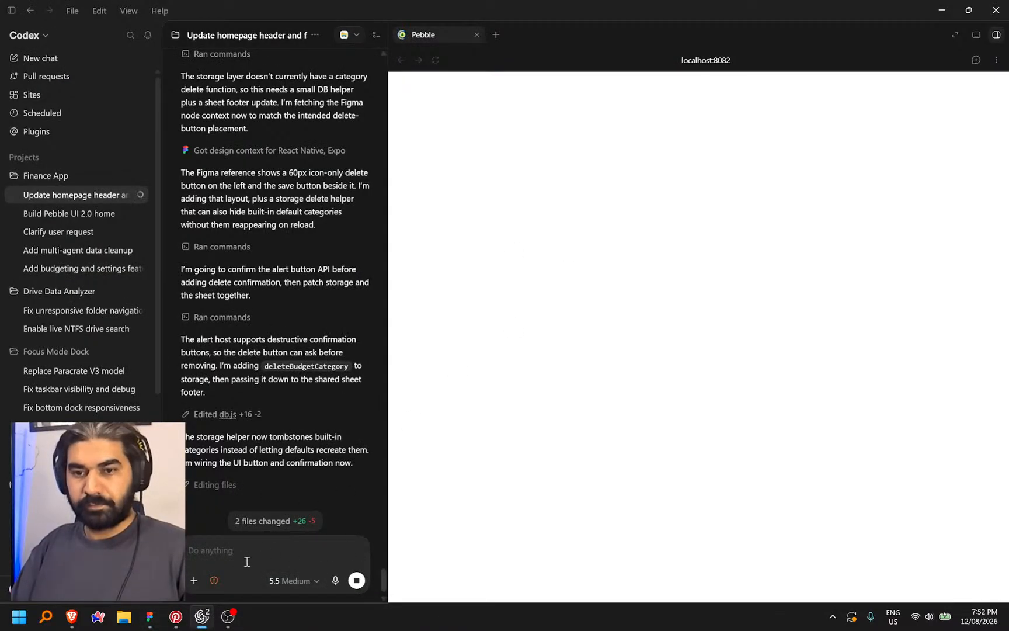
Send the popup's Figma link with a dictated note that its title show the category name
key(ctrl+v)
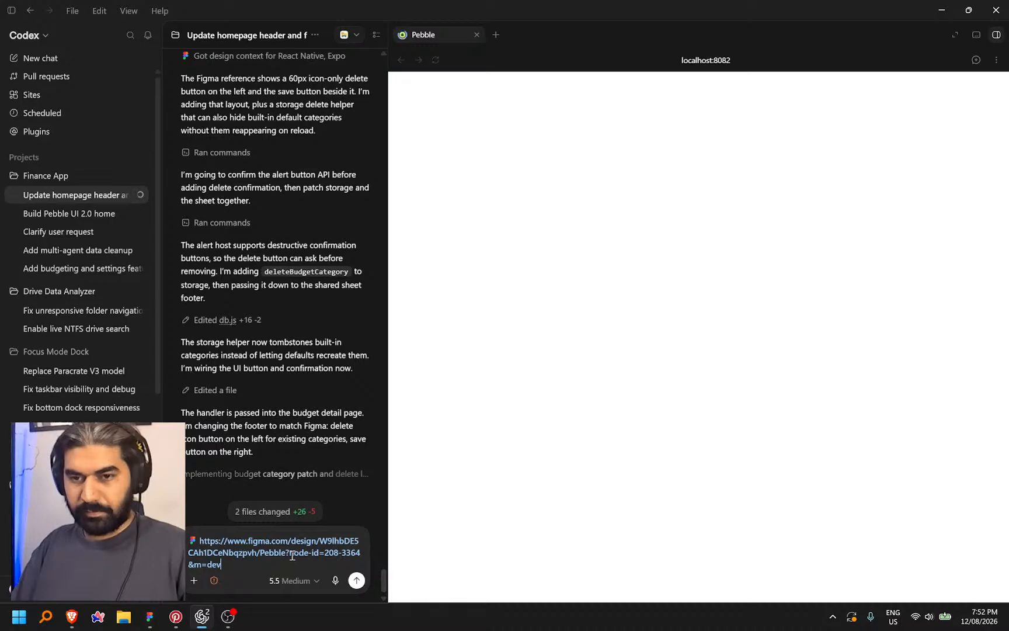
key(ctrl+space)
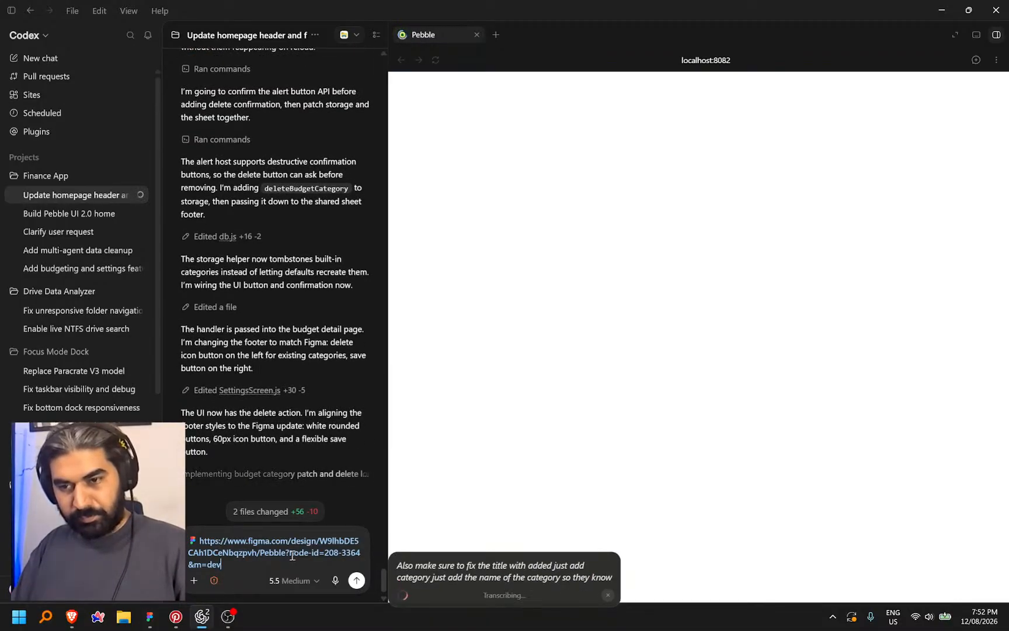
click(236, 565)
key(Return)
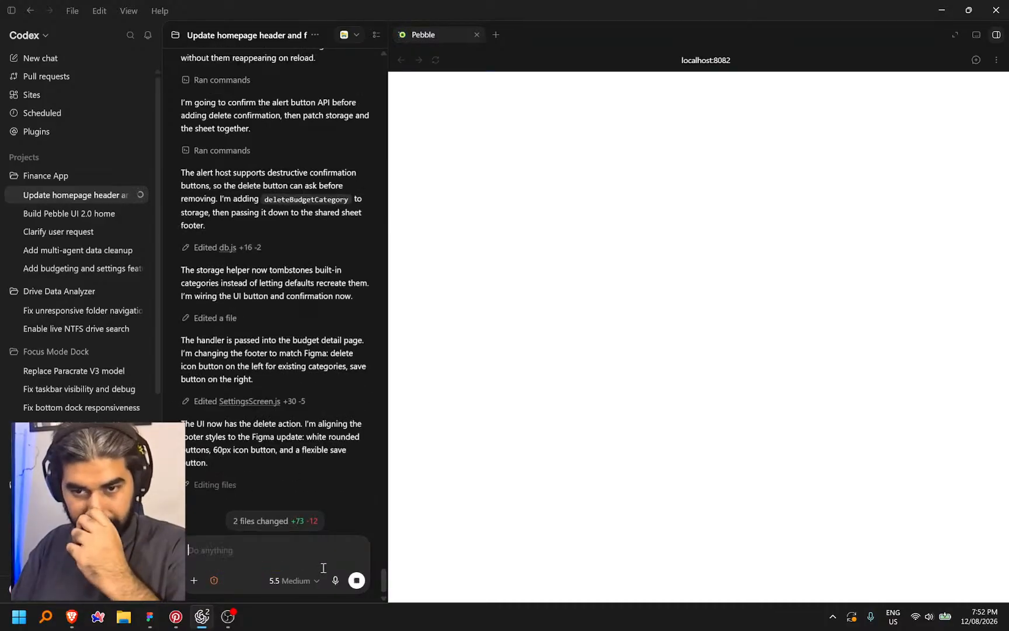
key(alt+Tab)
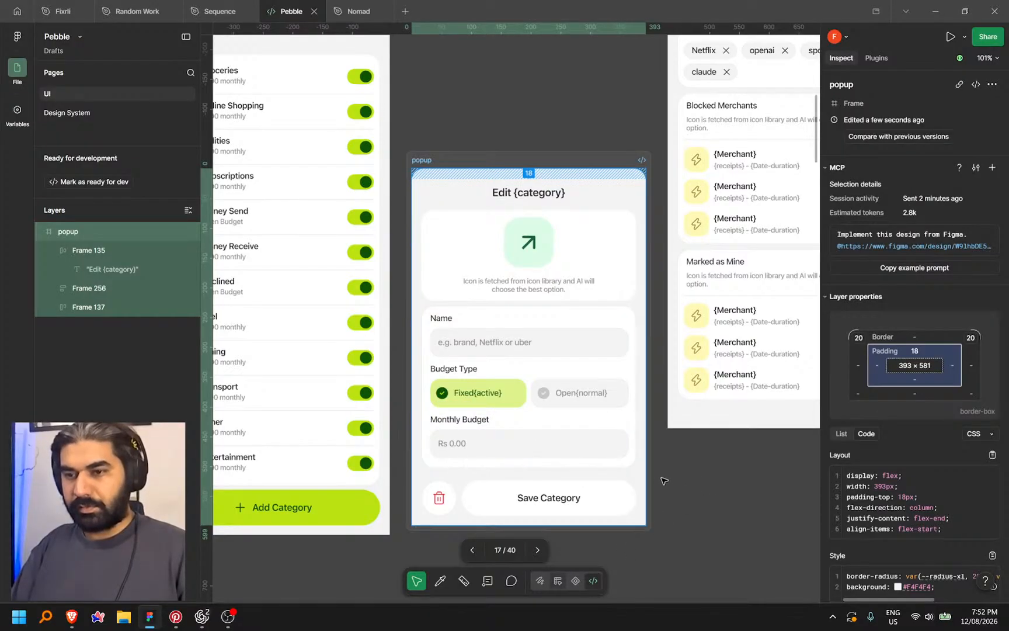
Return to Design Mode and bring the Connected Emails screen into view
key(shift+d)
scroll(676, 480, down, 5)
scroll(675, 479, up, 3)
drag(576, 519, 593, 333)
scroll(653, 387, down, 3)
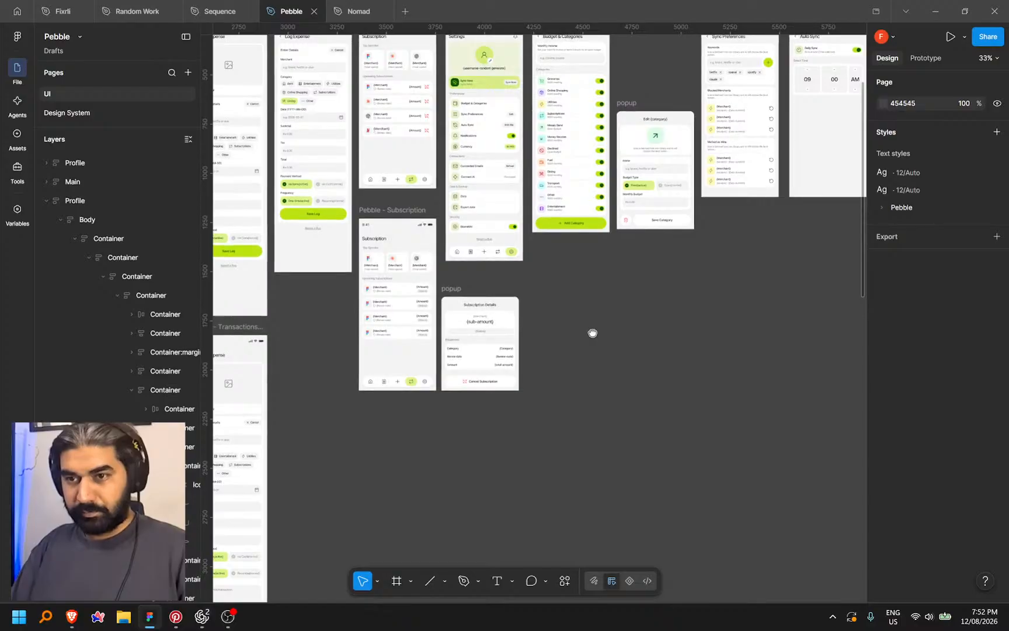
scroll(592, 333, up, 3)
drag(669, 416, 570, 390)
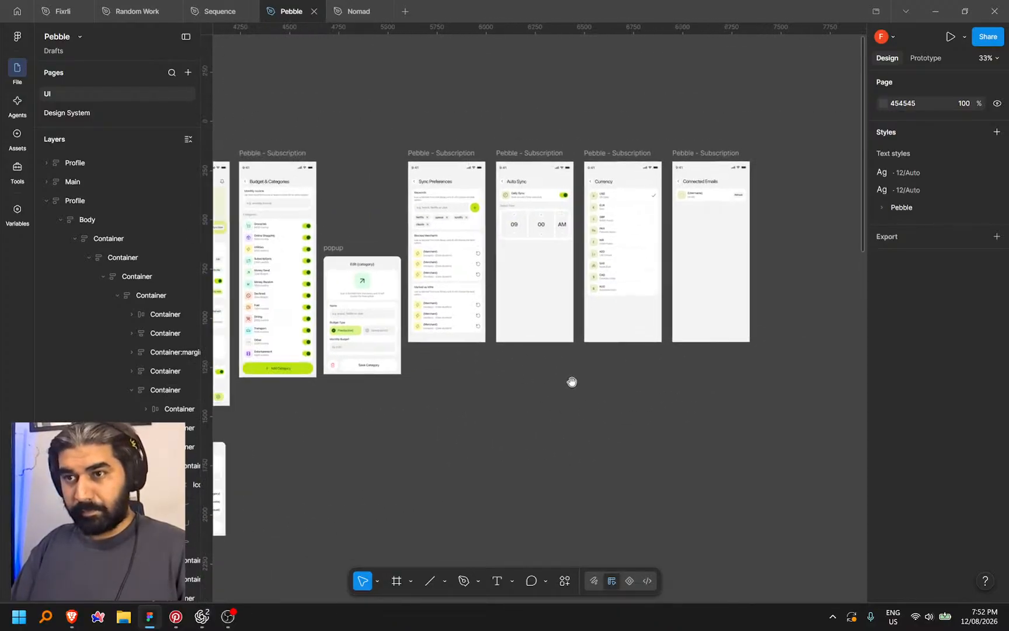
scroll(757, 213, up, 3)
scroll(757, 213, up, 5)
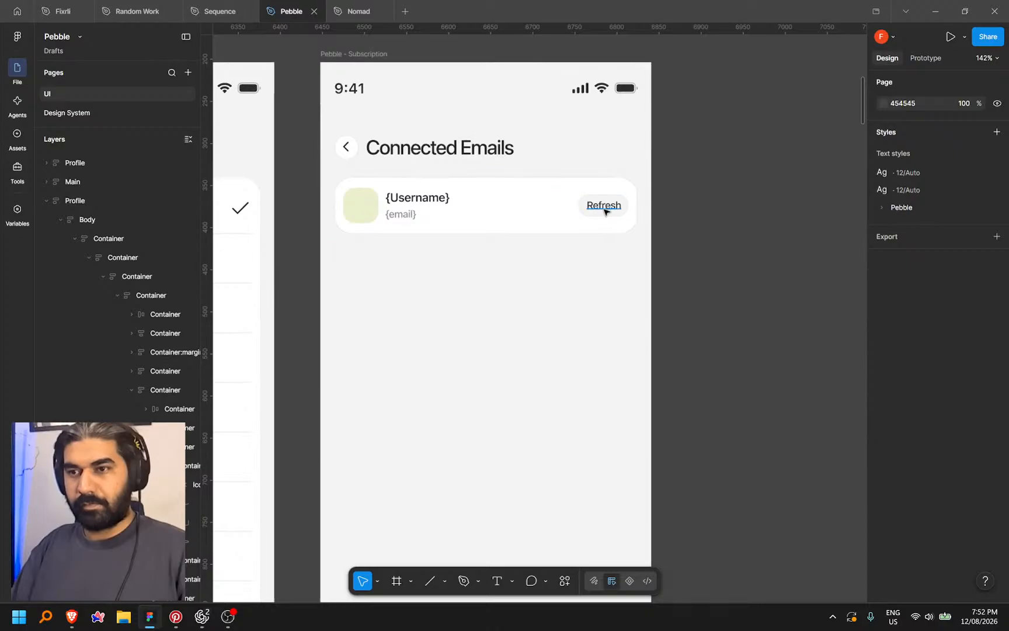
Change the email card's Refresh label text to Logout
ctrl+click(610, 204)
double_click(603, 206)
scroll(604, 209, up, 3)
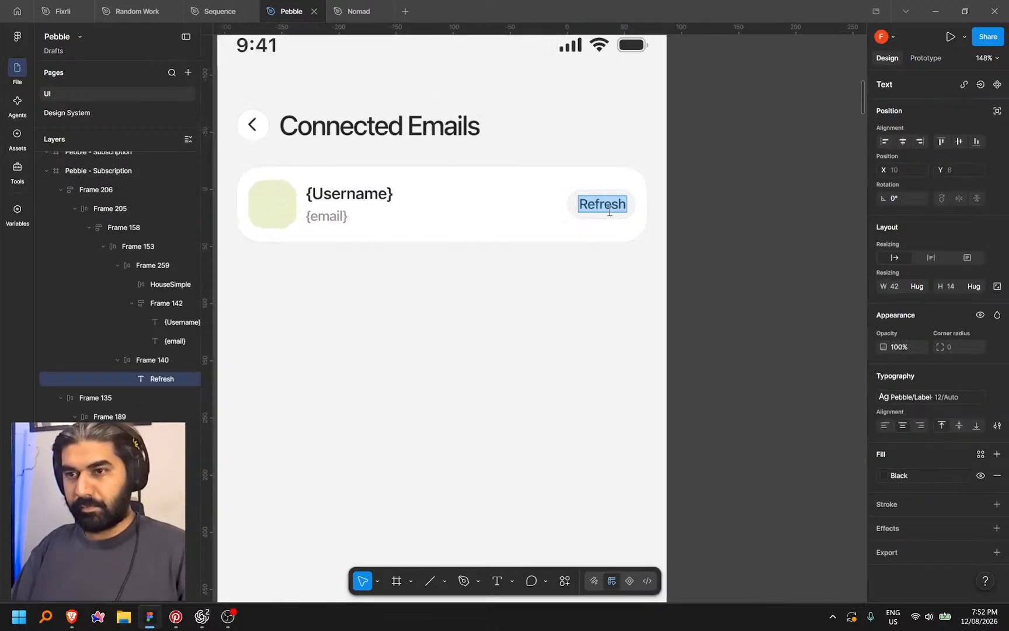
text(Logout)
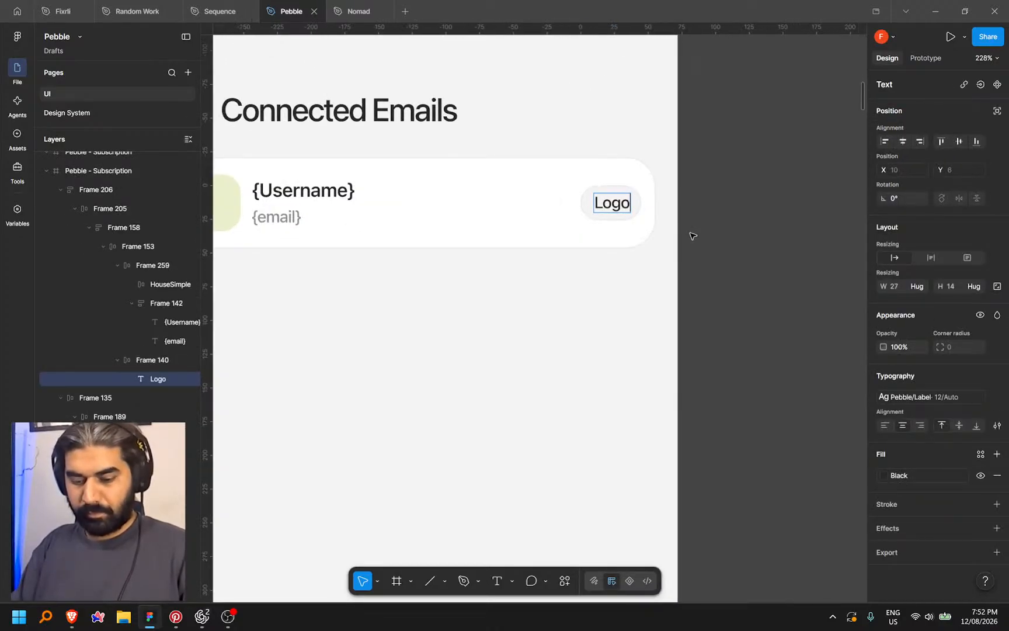
key(Escape)
click(718, 225)
ctrl+scroll(736, 222, down, 3)
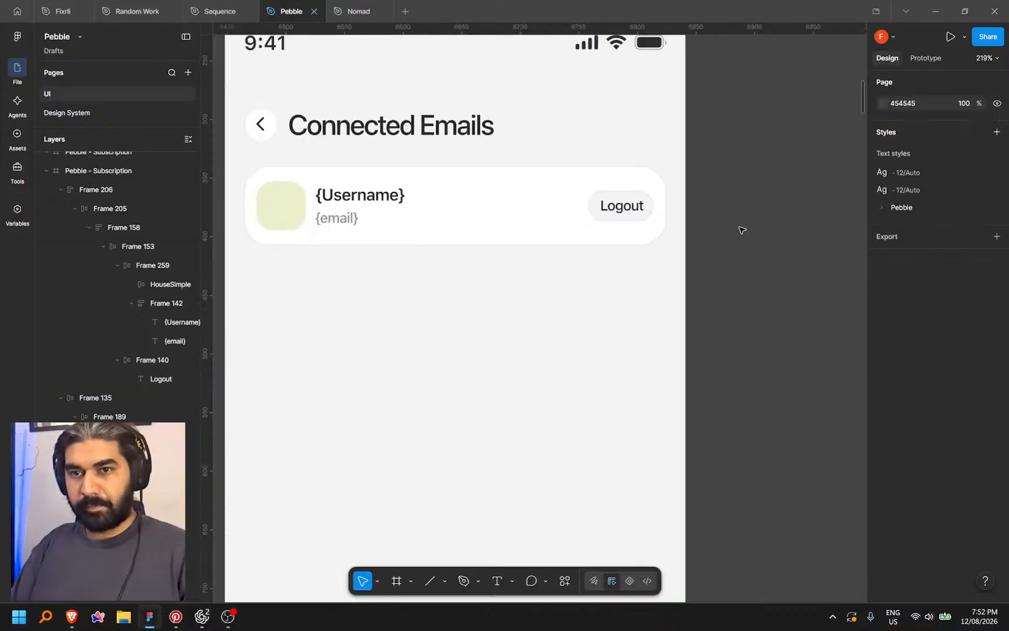
Duplicate the email account card, then undo the duplication
ctrl+click(516, 196)
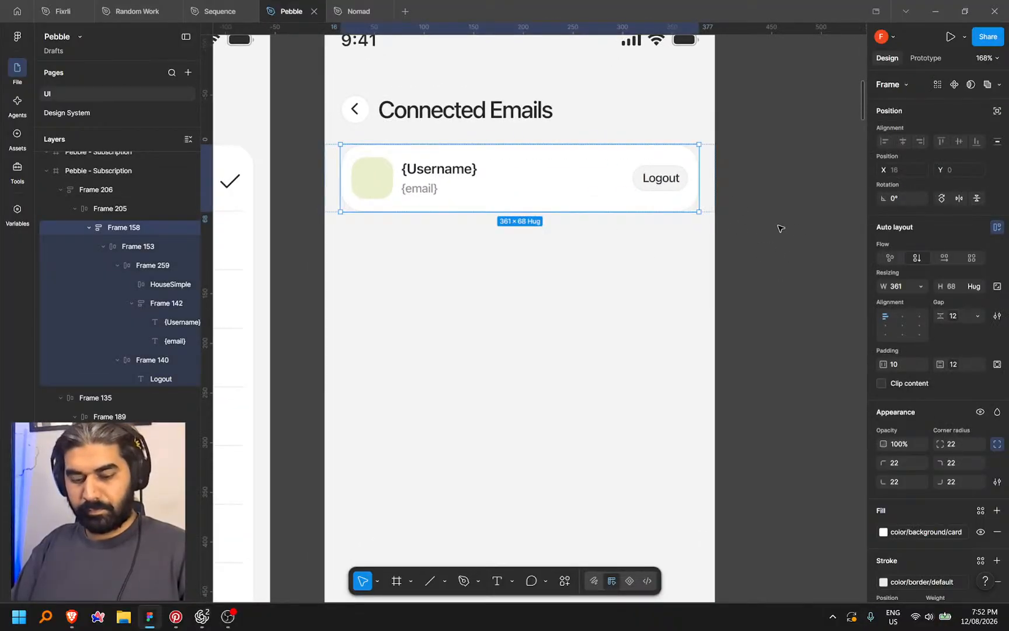
click(751, 229)
ctrl+click(597, 186)
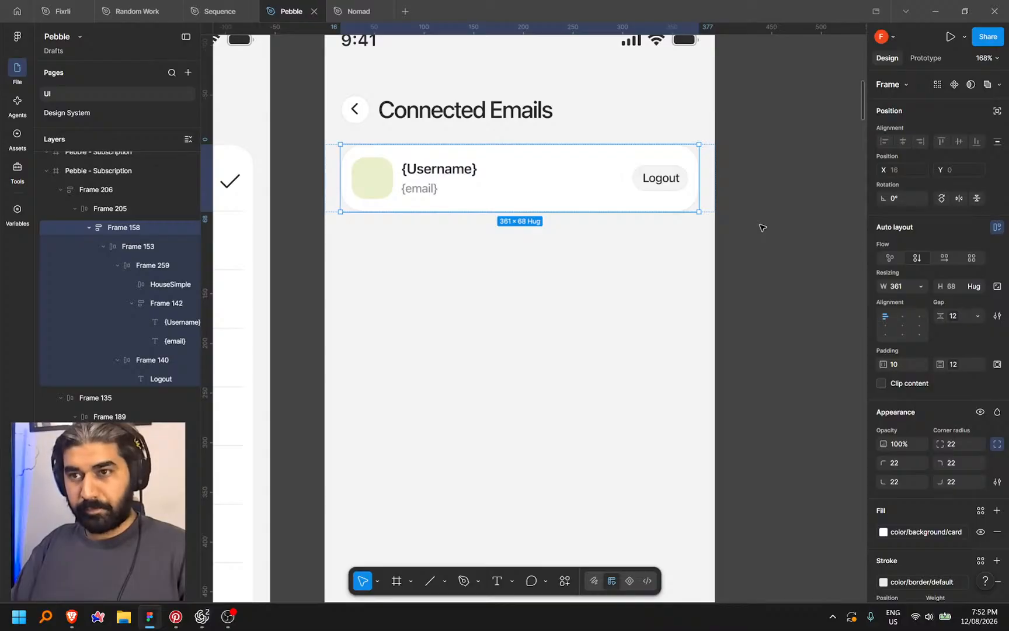
key(ctrl+d)
click(752, 282)
click(692, 192)
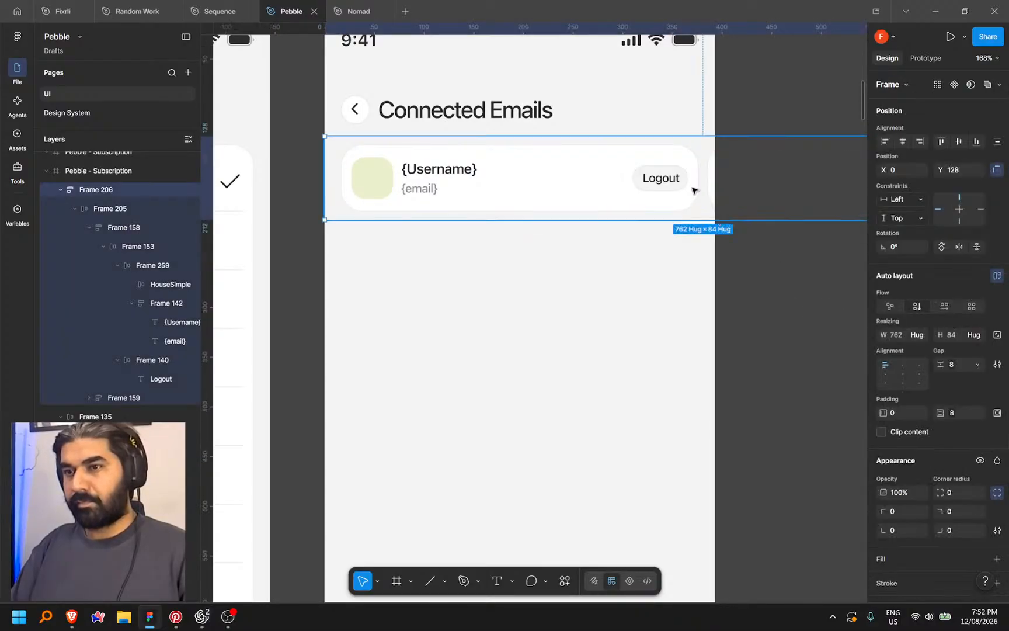
key(Escape)
click(700, 203)
click(709, 266)
key(ctrl+z)
key(ctrl+z)
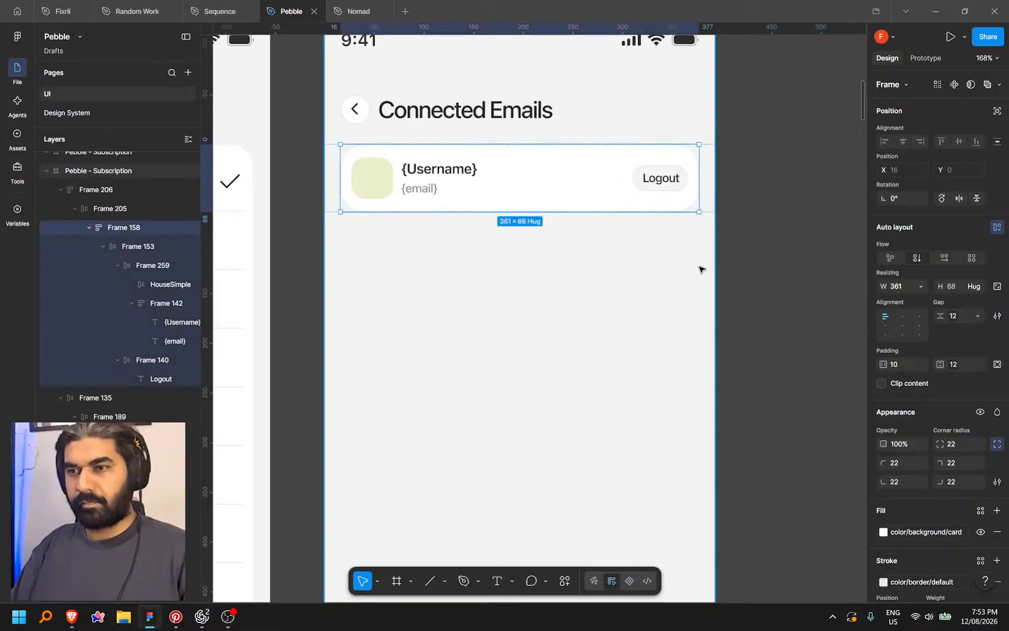
key(ctrl+z)
key(ctrl+z)
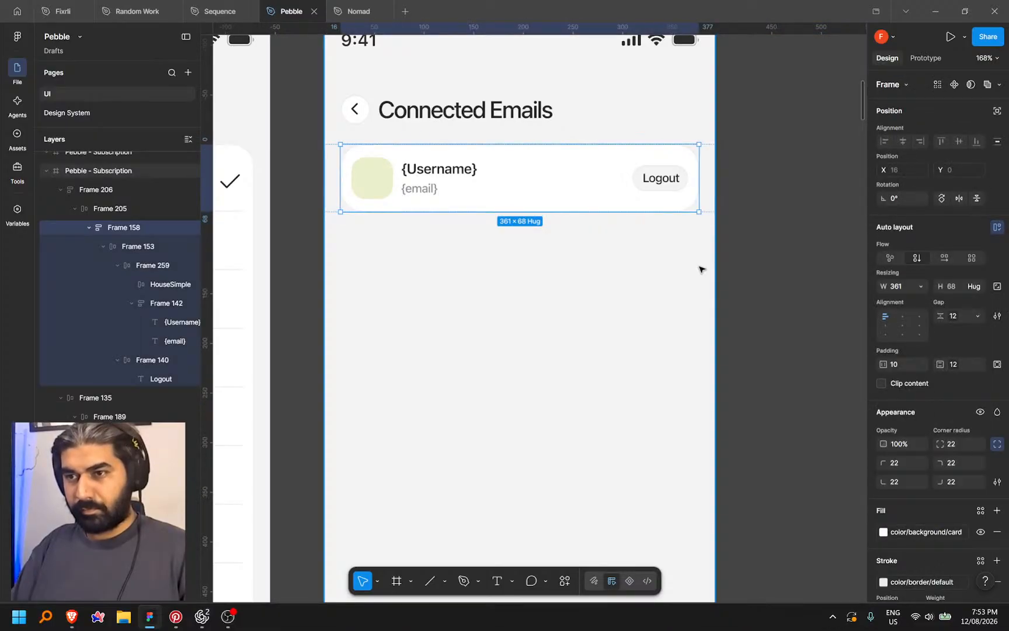
key(ctrl+z)
key(ctrl+z)
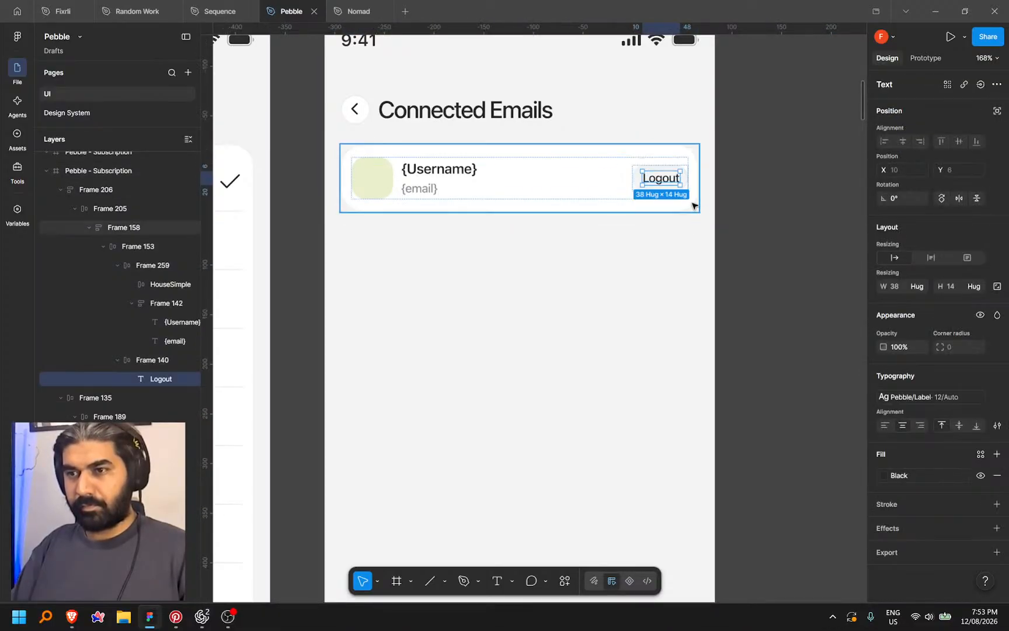
key(ctrl+z)
key(ctrl+z)
Duplicate the email account card again and set the card container to horizontal flow
key(ctrl+f)
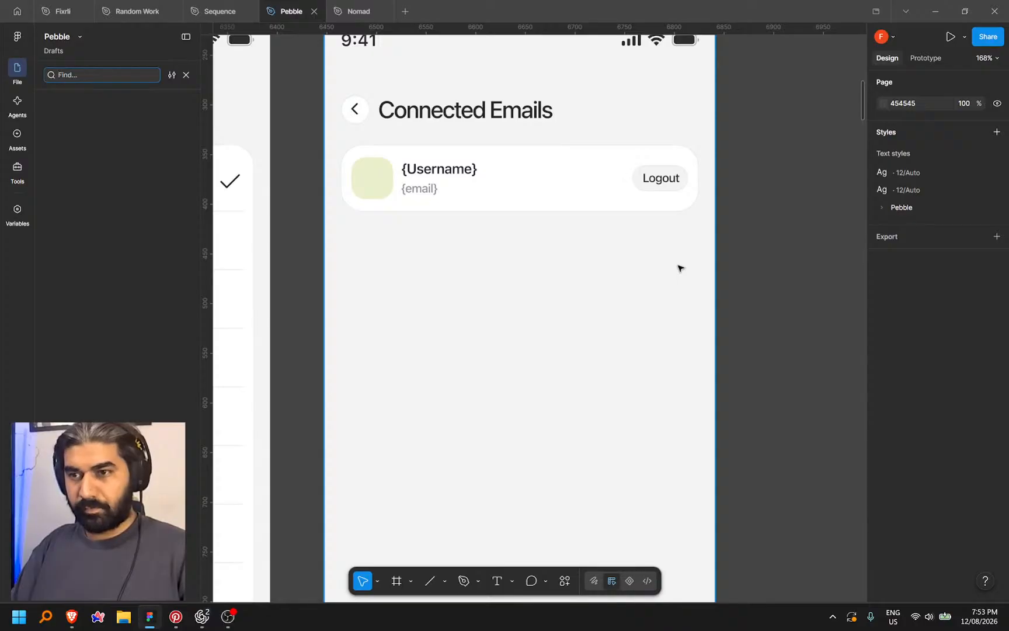
click(610, 195)
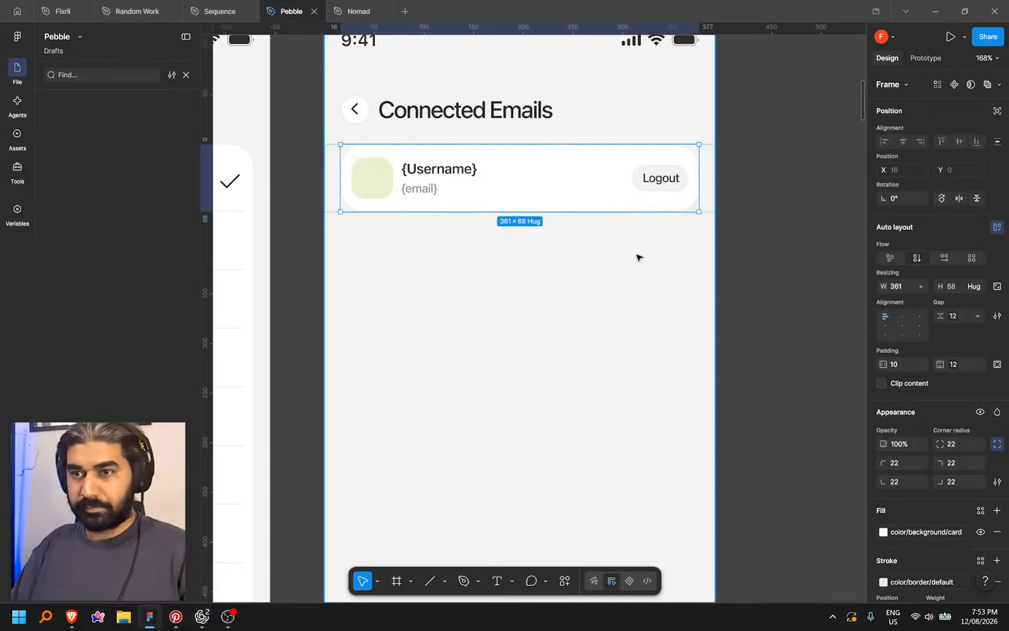
key(ctrl+d)
click(679, 245)
click(691, 201)
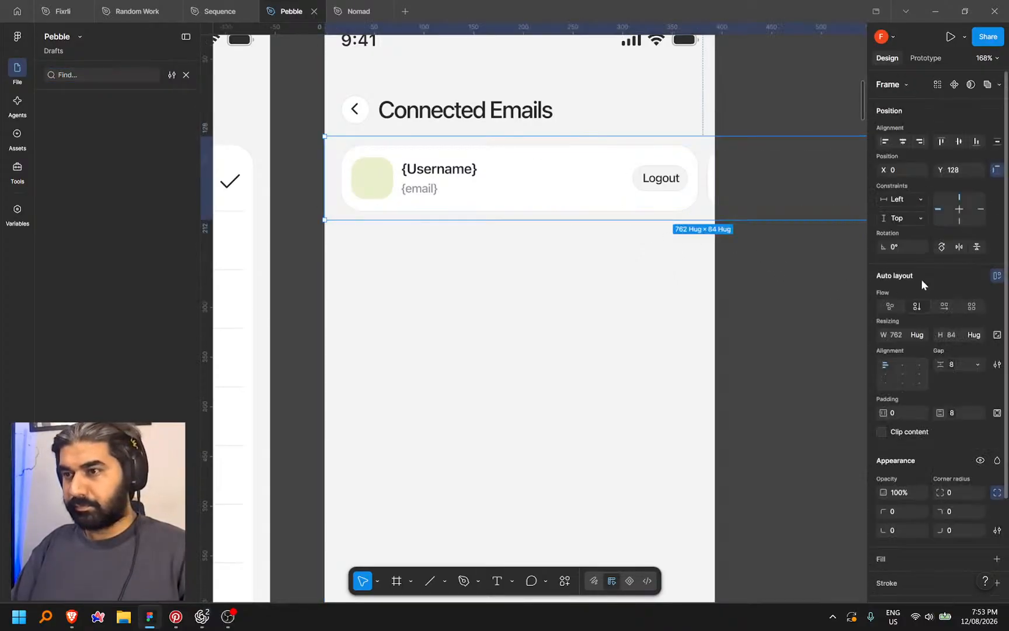
click(940, 303)
Ungroup the card's wrapper frame and stack the two email cards vertically
click(651, 180)
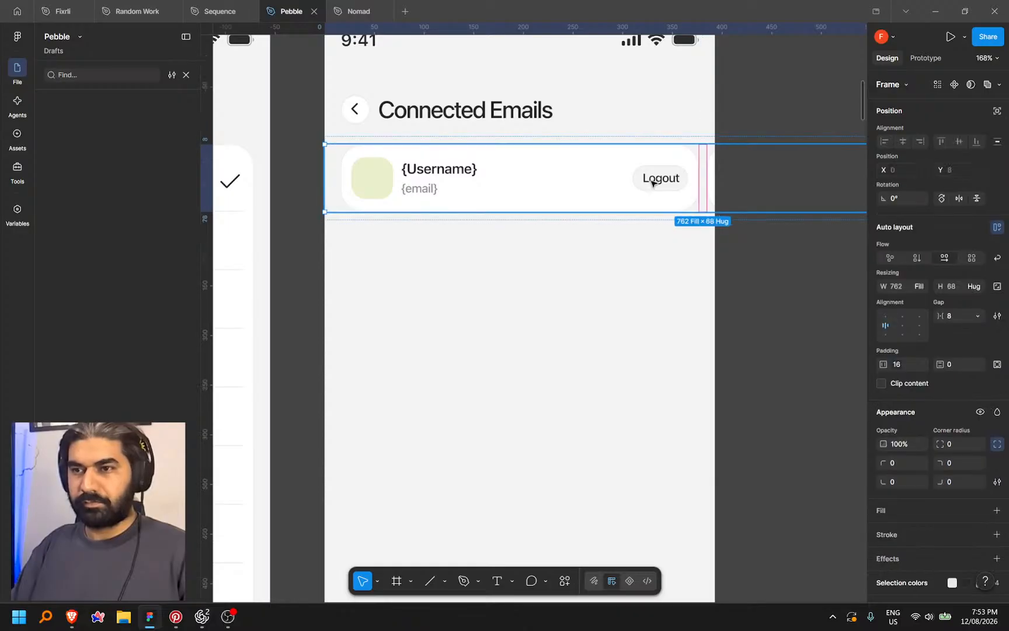
right_click(653, 180)
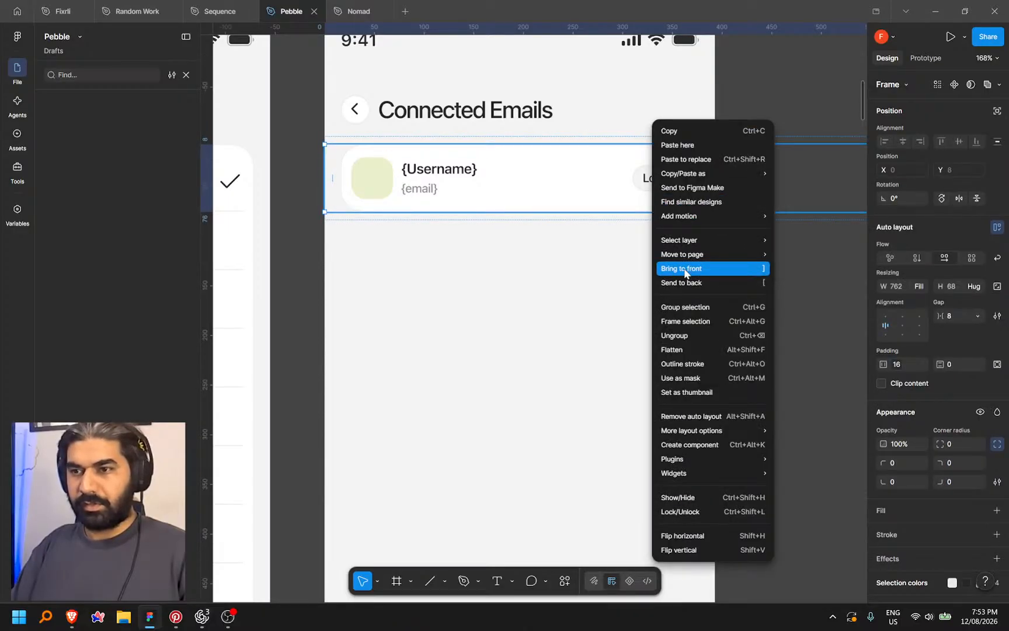
click(683, 336)
click(554, 297)
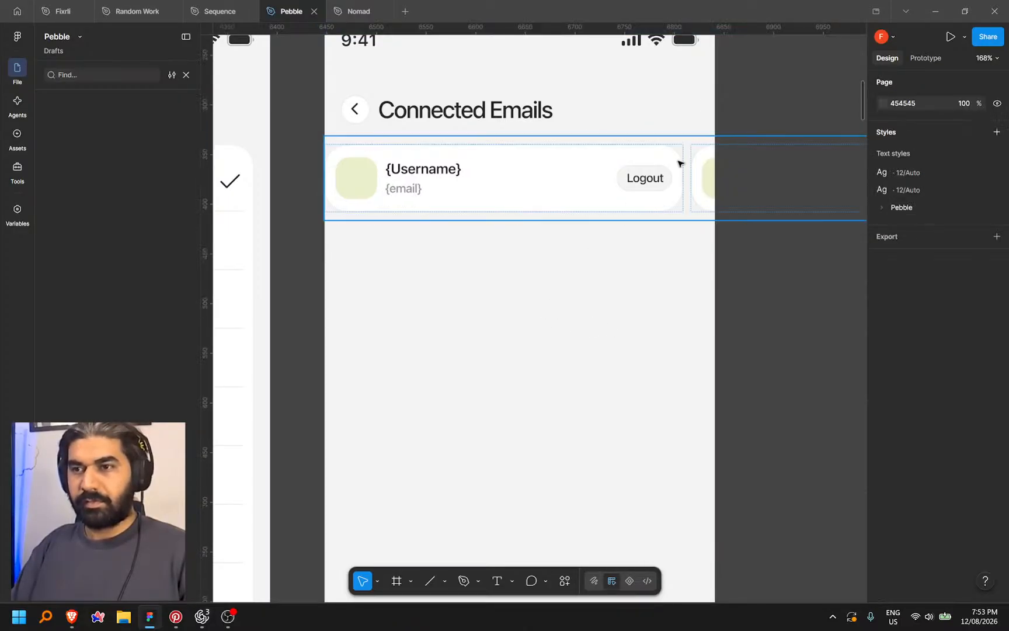
click(841, 199)
click(916, 305)
click(580, 332)
click(621, 208)
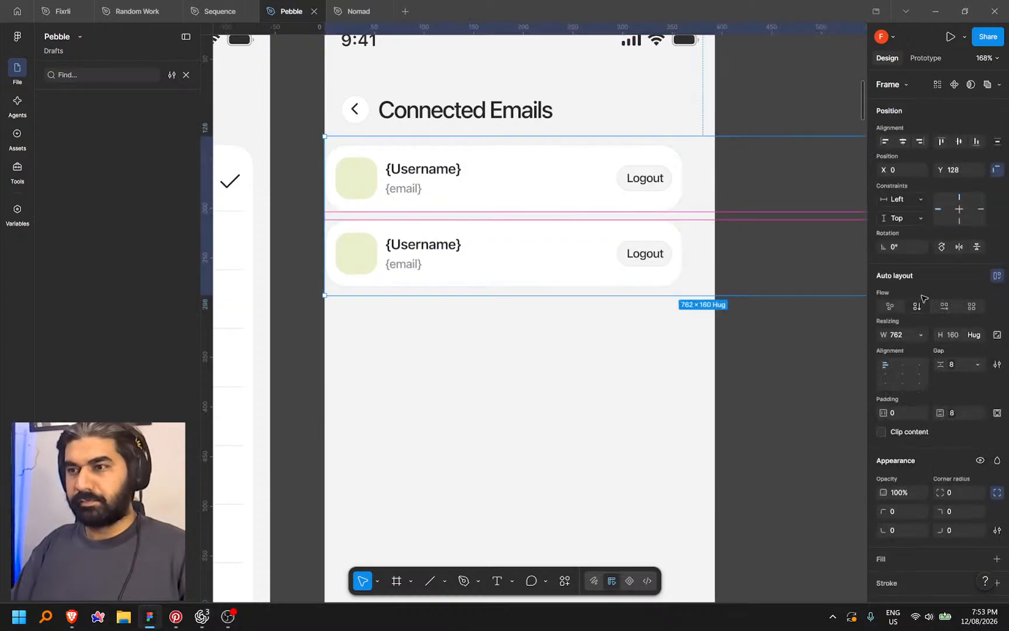
click(915, 334)
click(483, 311)
Drag the email list container's right edge in to the 393 screen width
scroll(484, 312, down, 3)
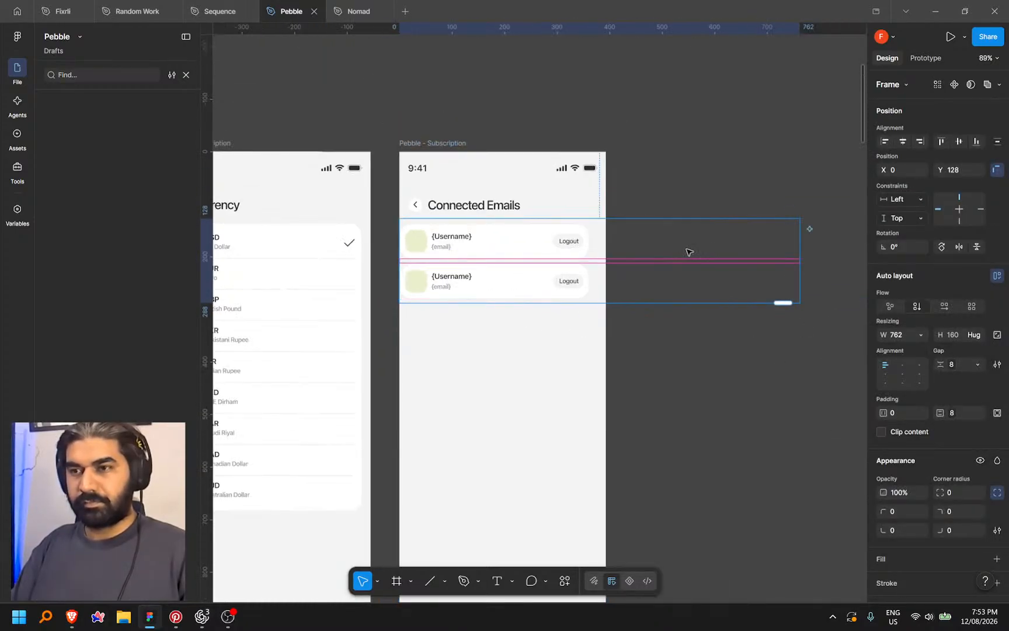
click(734, 321)
click(799, 268)
drag(800, 268, 605, 274)
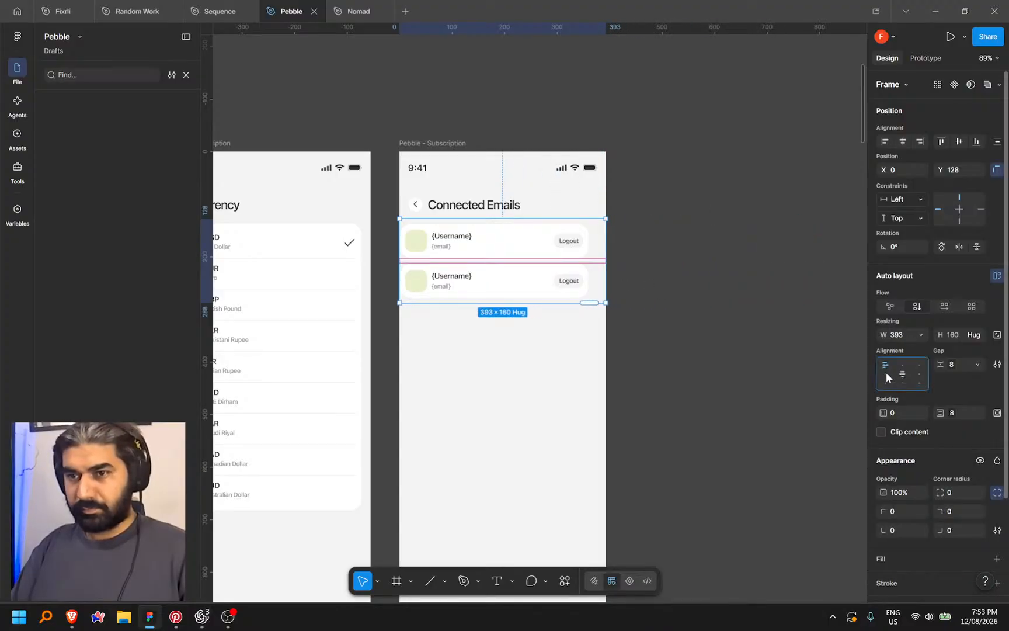
click(525, 363)
scroll(552, 251, up, 4)
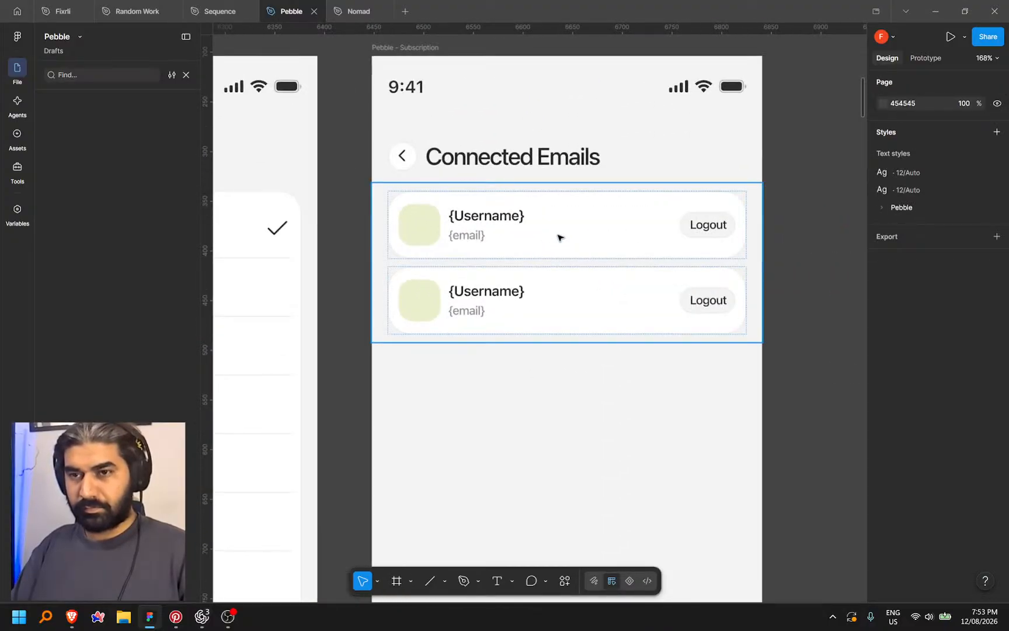
click(558, 236)
scroll(793, 266, down, 5)
click(702, 247)
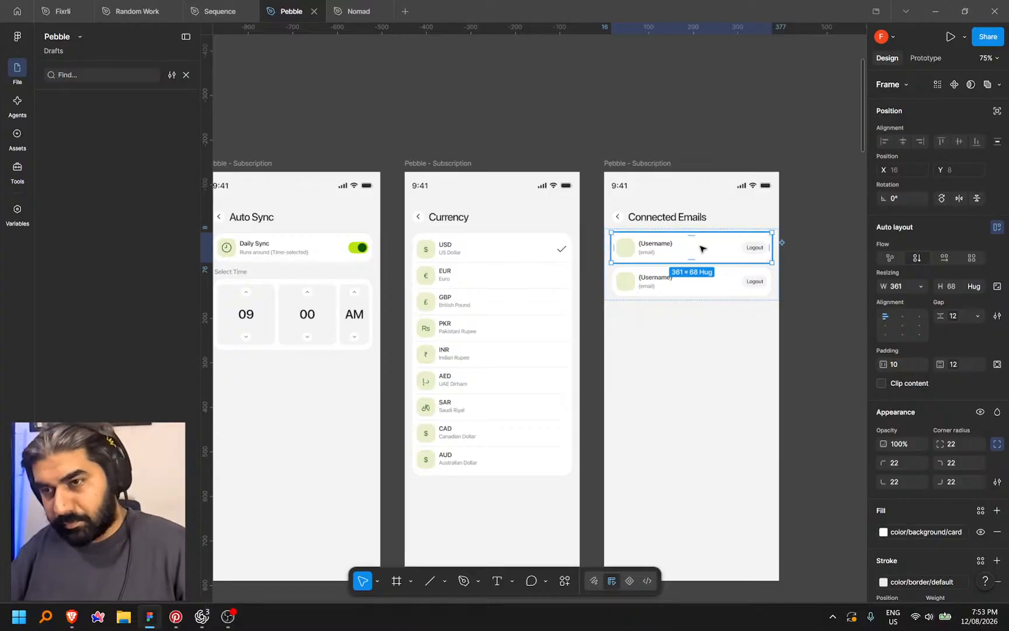
click(853, 354)
Select the Add Category bar on the Budget & Categories screen
drag(797, 350, 682, 350)
scroll(570, 294, up, 6)
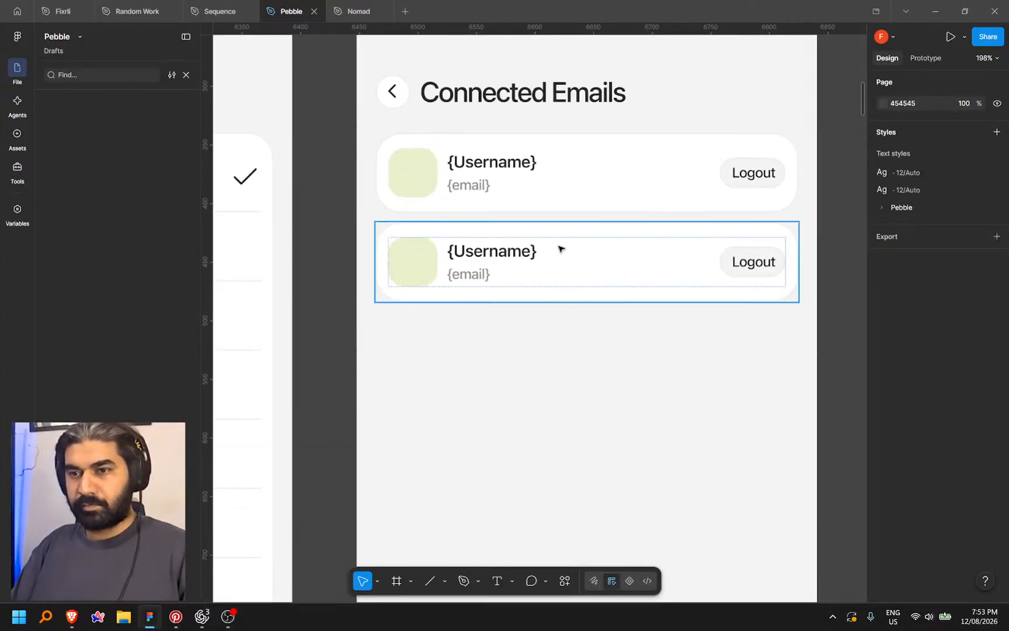
scroll(559, 249, down, 2)
click(578, 279)
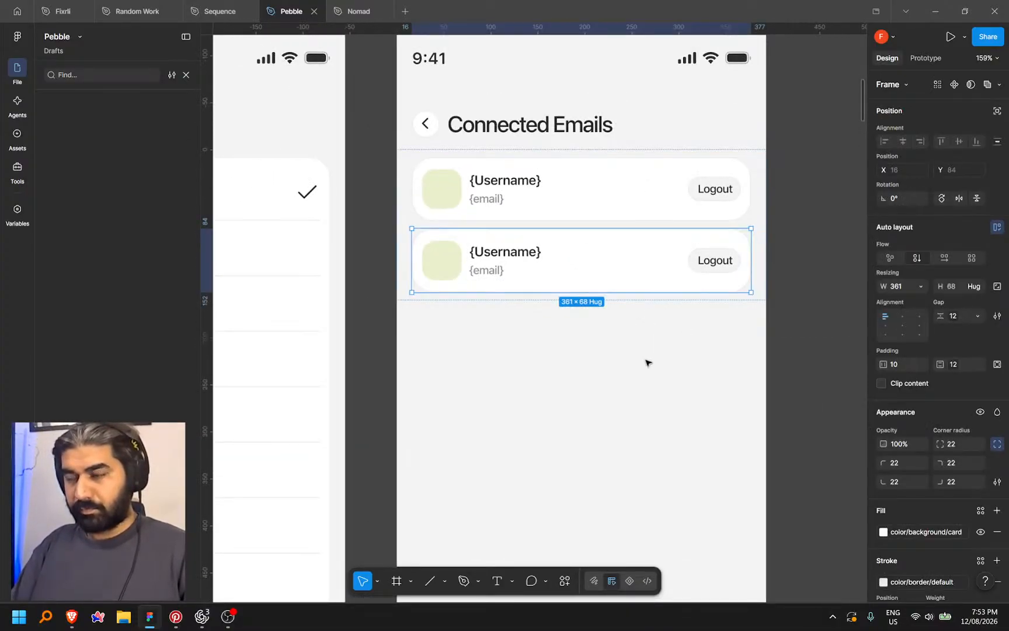
drag(620, 354, 641, 250)
scroll(589, 241, down, 5)
drag(642, 338, 636, 300)
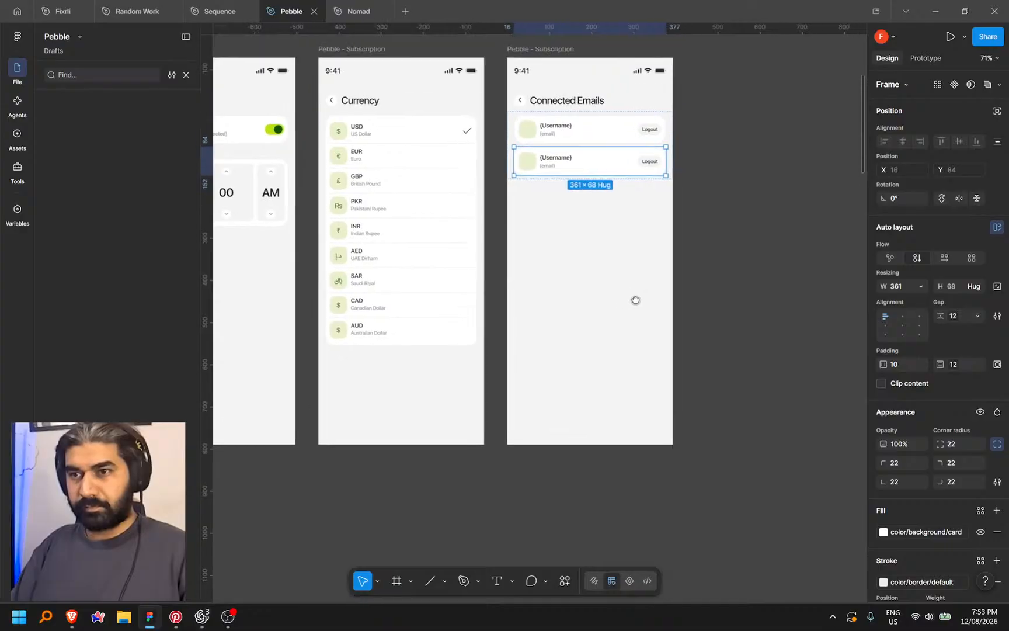
scroll(612, 309, down, 2)
drag(390, 336, 630, 313)
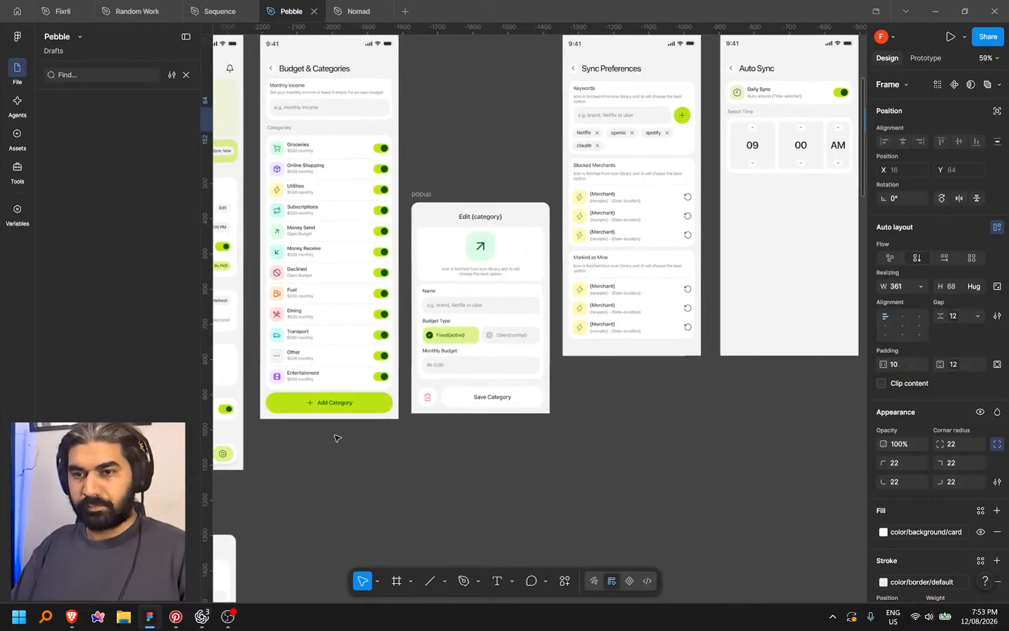
click(344, 407)
Paste the Add Category bar into Connected Emails and align it to the bottom
drag(842, 414, 350, 462)
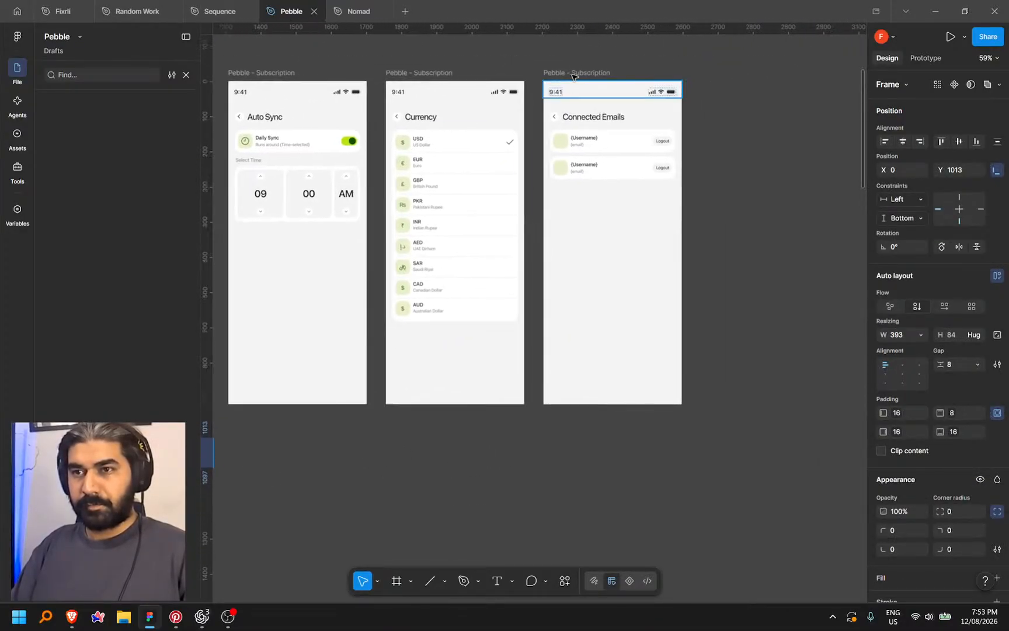
click(572, 76)
key(ctrl+v)
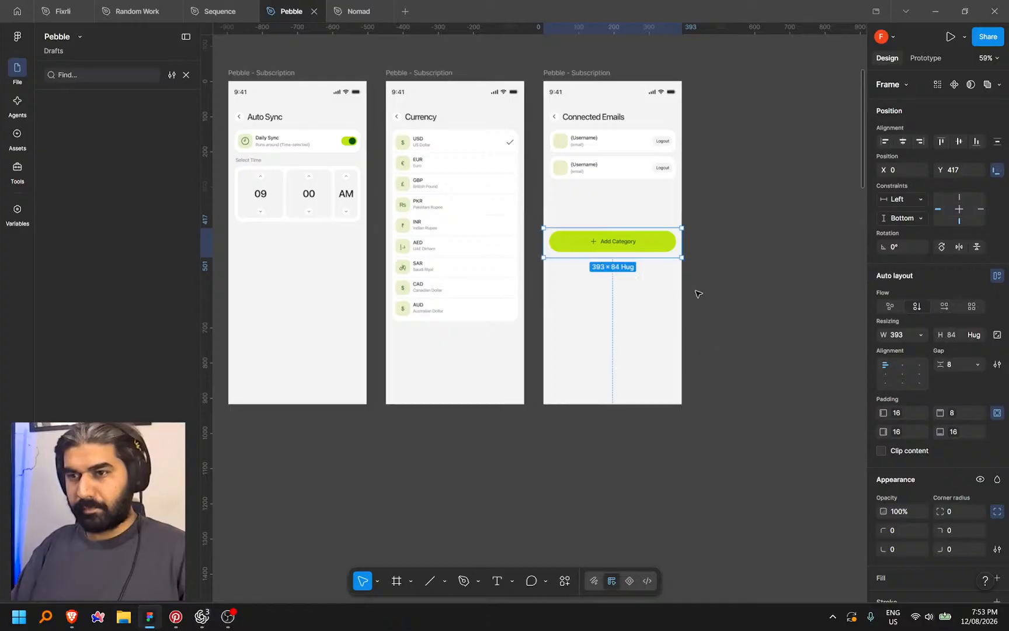
click(977, 141)
click(755, 344)
Select the Monthly Income group on the Budget & Categories screen
drag(435, 467, 618, 465)
drag(496, 457, 685, 440)
drag(534, 470, 656, 418)
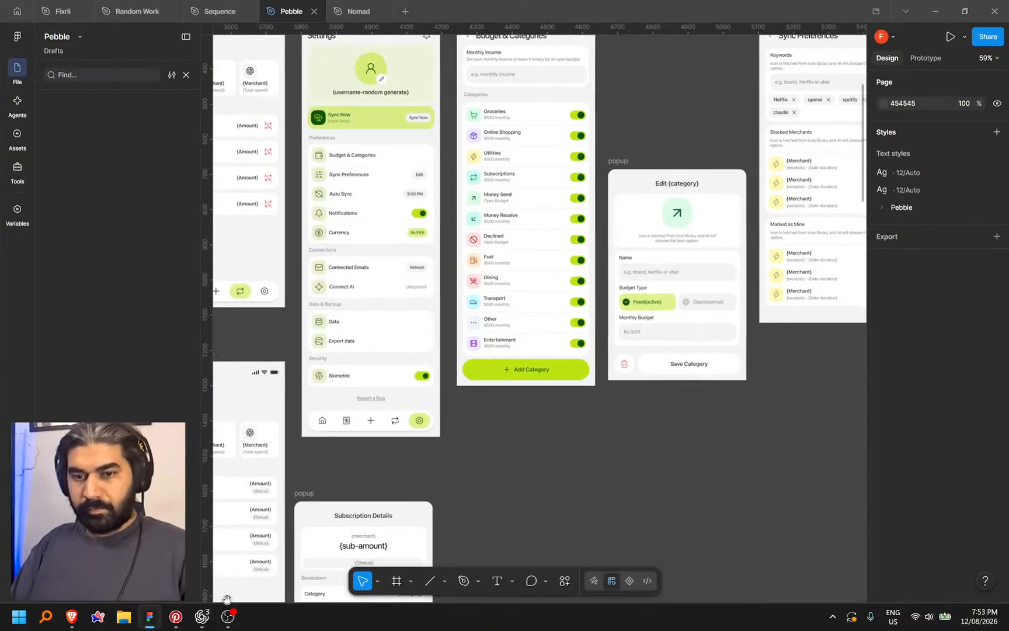
drag(511, 347, 464, 485)
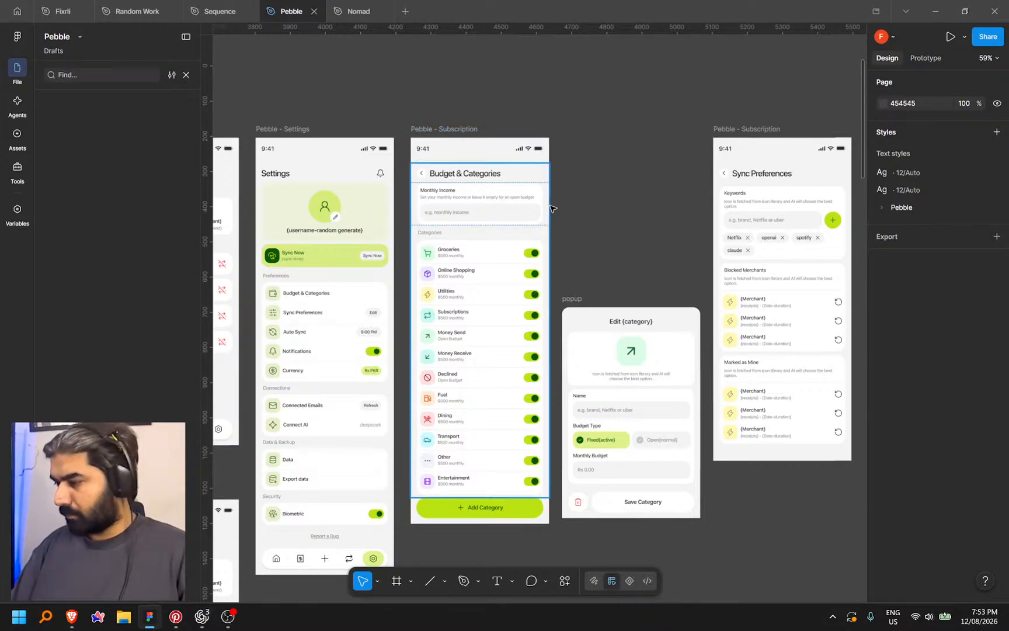
click(541, 209)
click(537, 210)
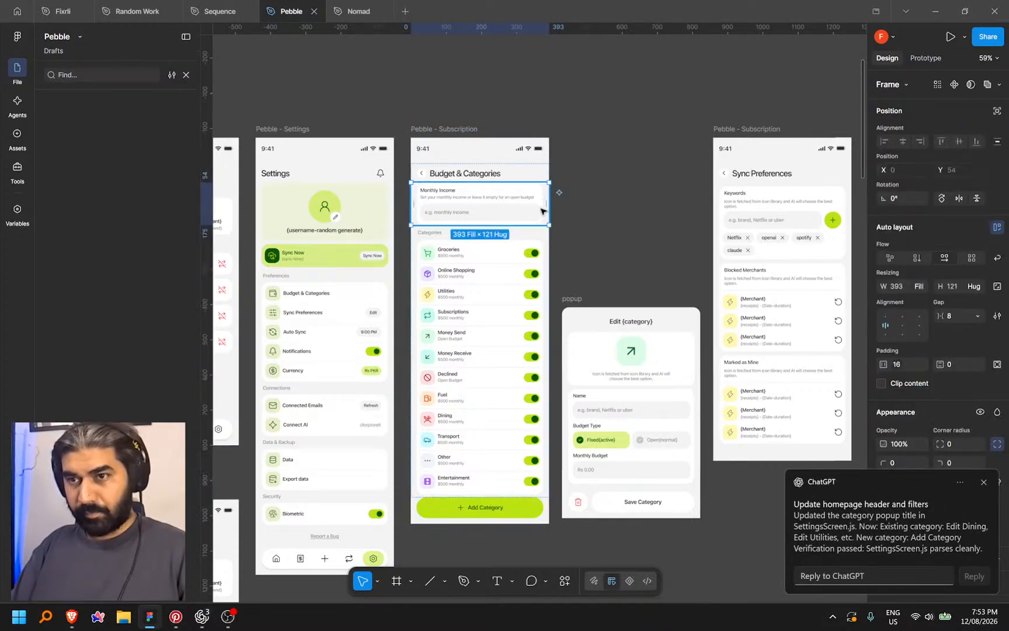
click(204, 620)
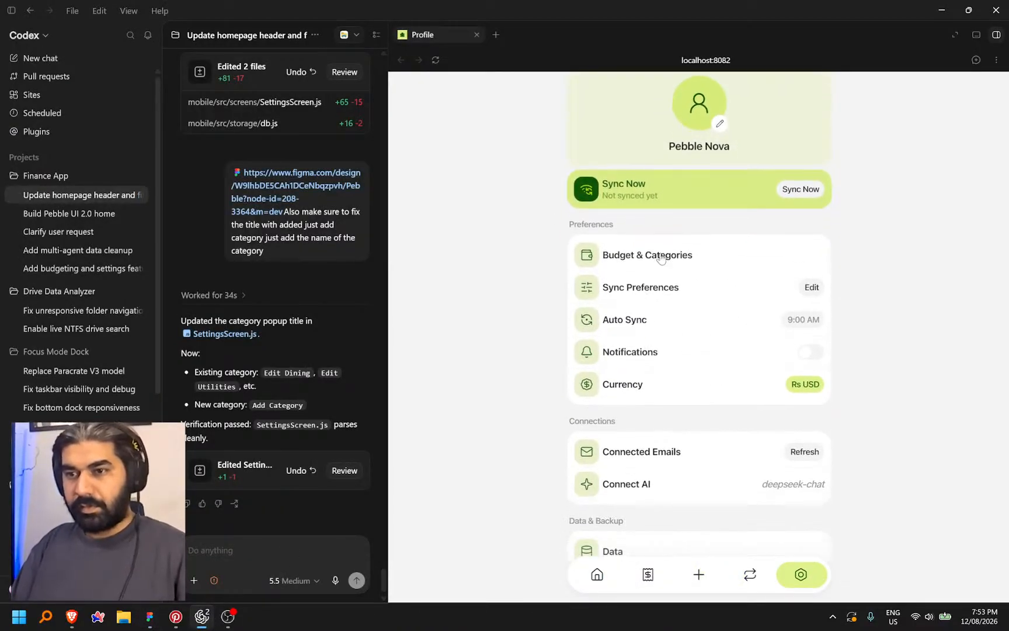
Open and close Edit Groceries, then save a new Open-budget test category
click(613, 233)
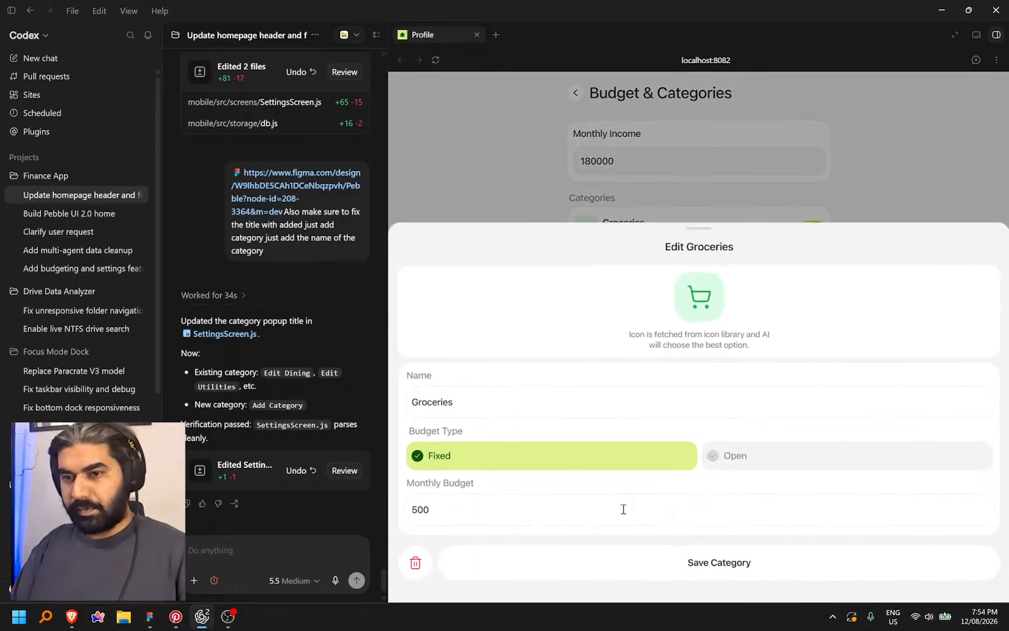
click(563, 210)
scroll(698, 491, down, 1)
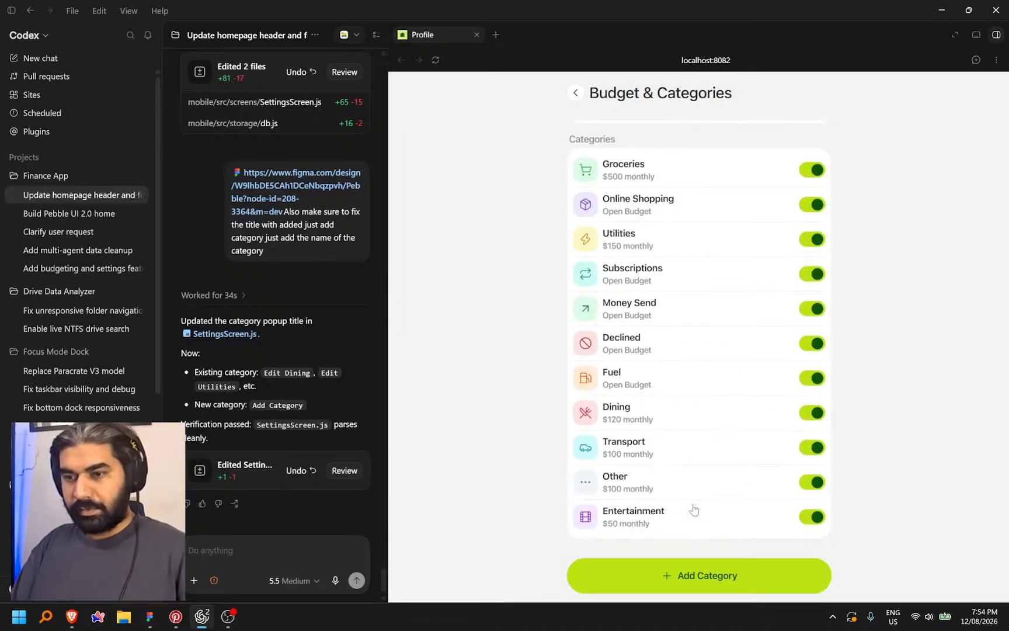
click(682, 575)
click(505, 402)
text(sjjdf)
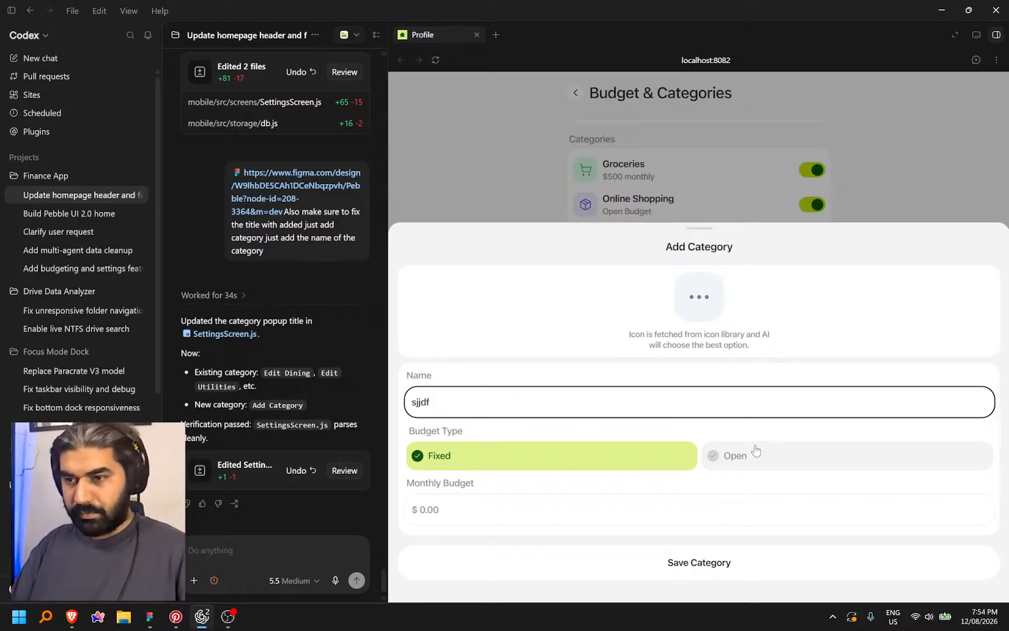
click(756, 451)
click(700, 563)
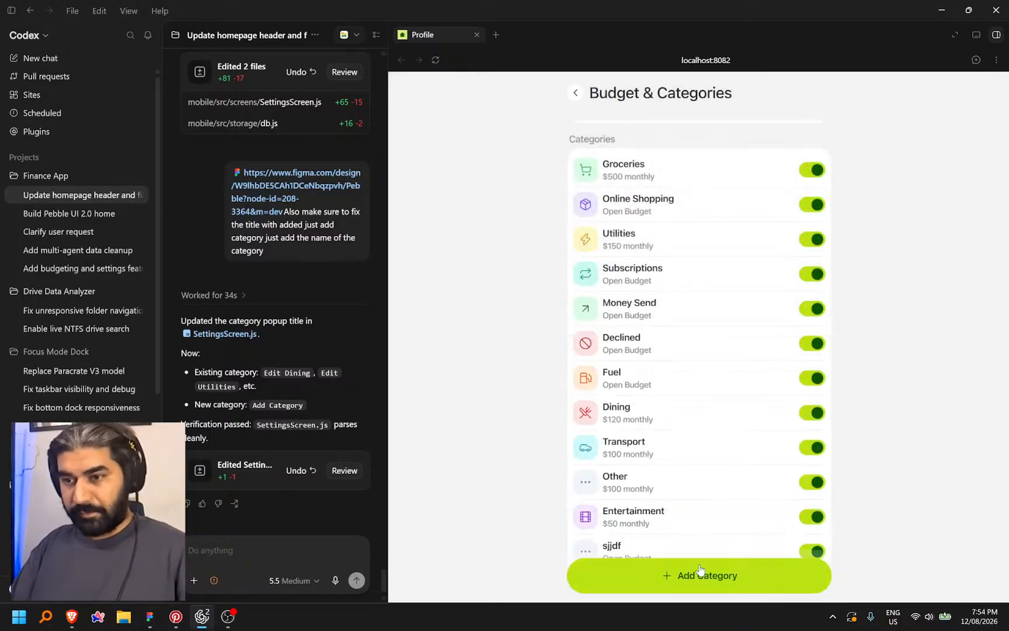
Delete the test category and confirm it is gone from Budget & Categories
click(653, 520)
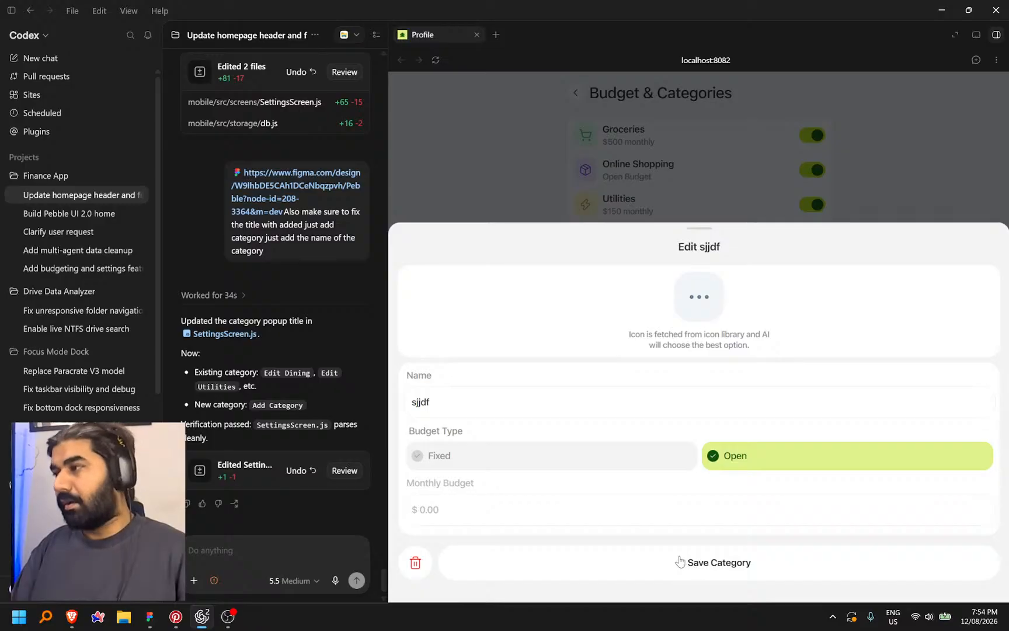
click(415, 563)
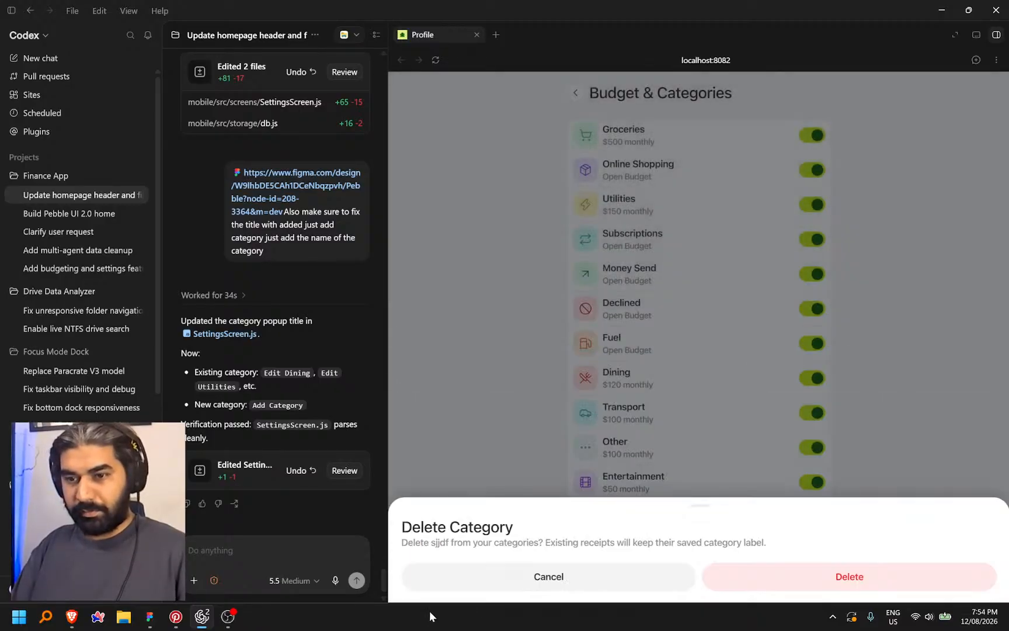
click(834, 577)
scroll(715, 429, up, 2)
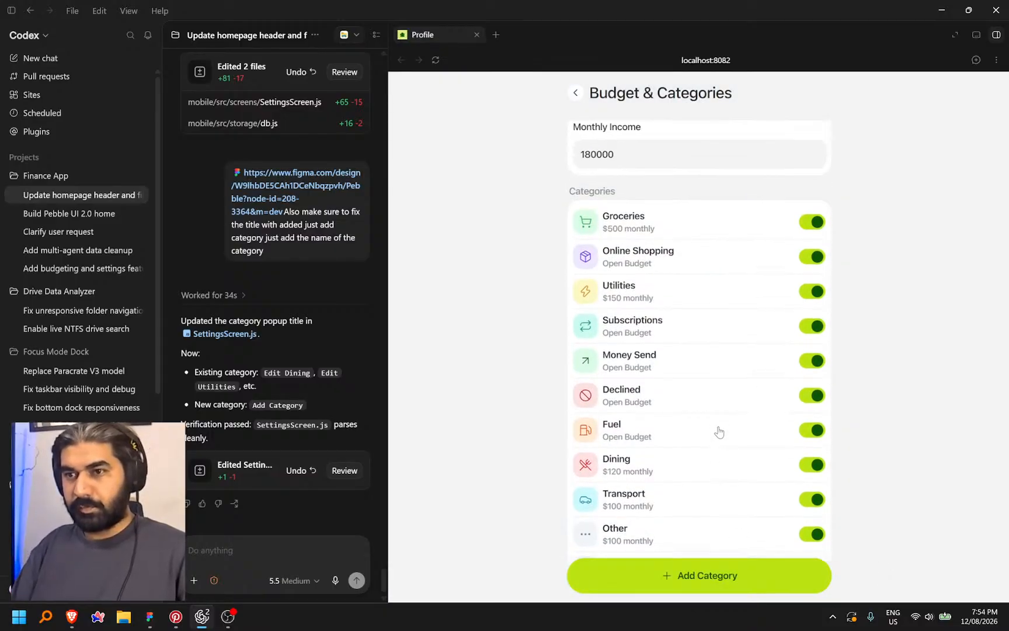
scroll(708, 421, down, 1)
scroll(707, 421, up, 1)
scroll(707, 421, down, 1)
scroll(706, 421, up, 1)
scroll(706, 424, down, 2)
scroll(705, 425, up, 2)
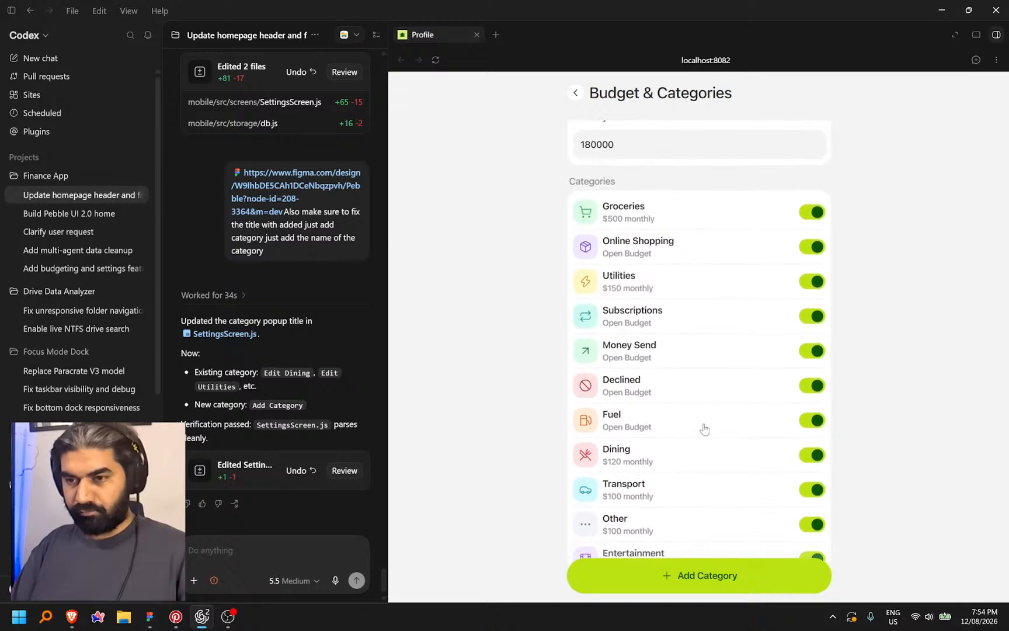
scroll(704, 435, up, 1)
click(632, 159)
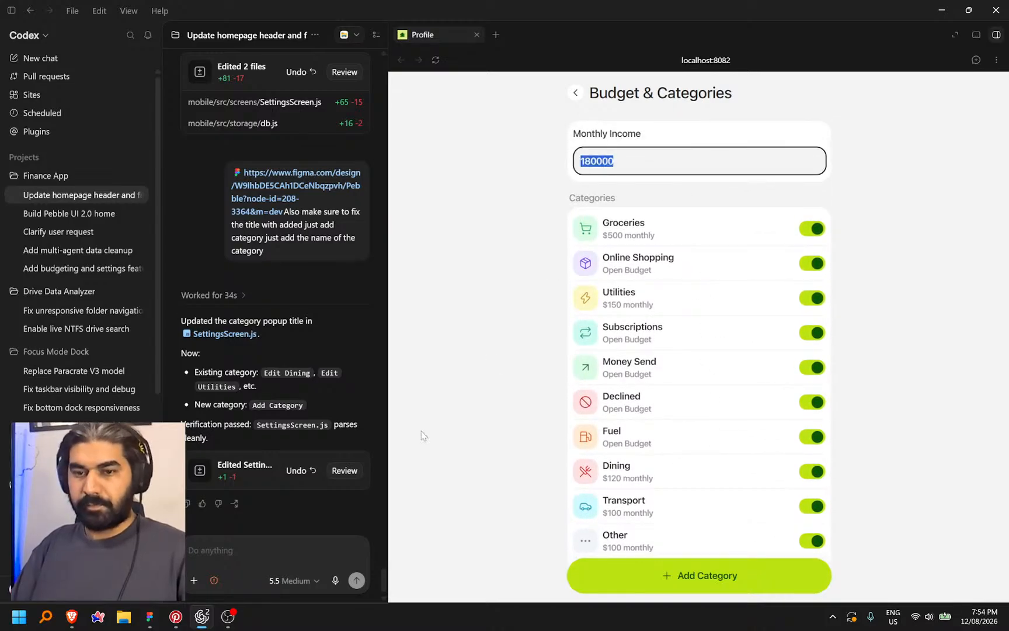
click(150, 618)
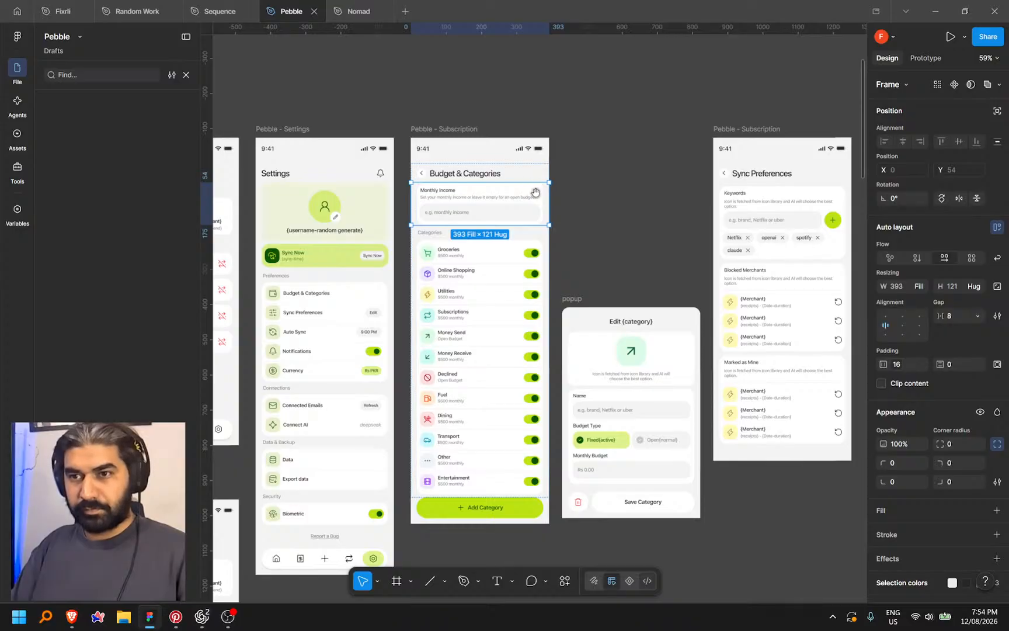
In Dev Mode, copy a link to the Monthly Income frame (Frame 158)
key(shift+d)
scroll(535, 192, up, 3)
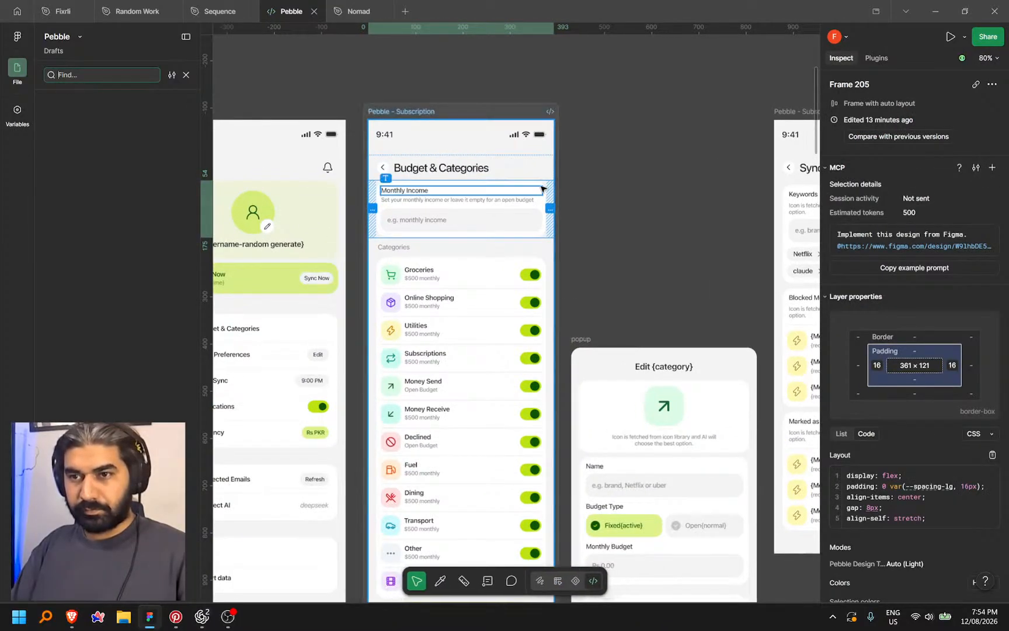
scroll(541, 189, up, 3)
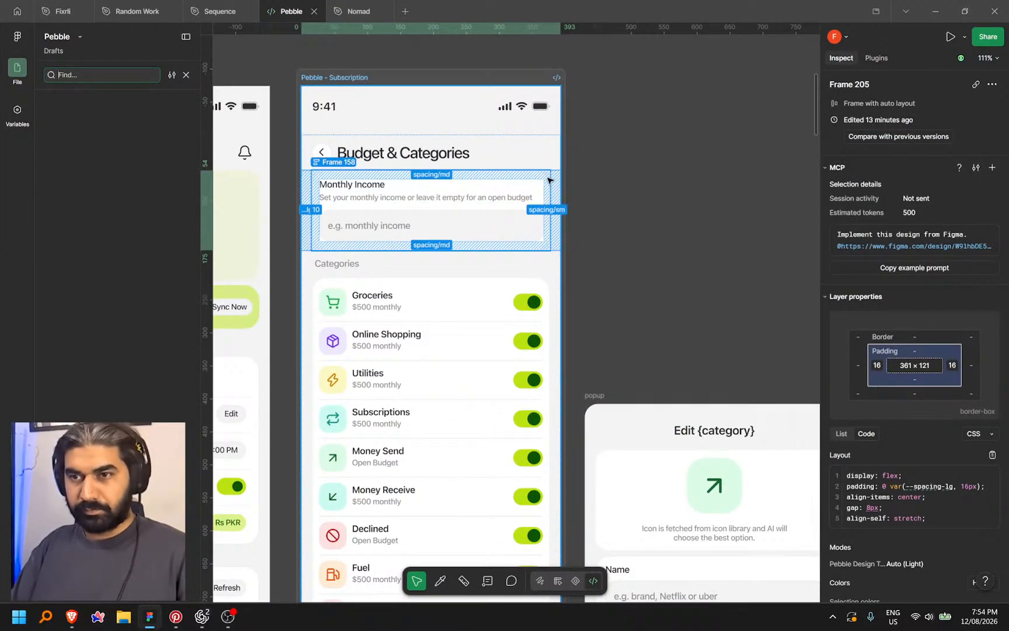
right_click(547, 179)
click(590, 249)
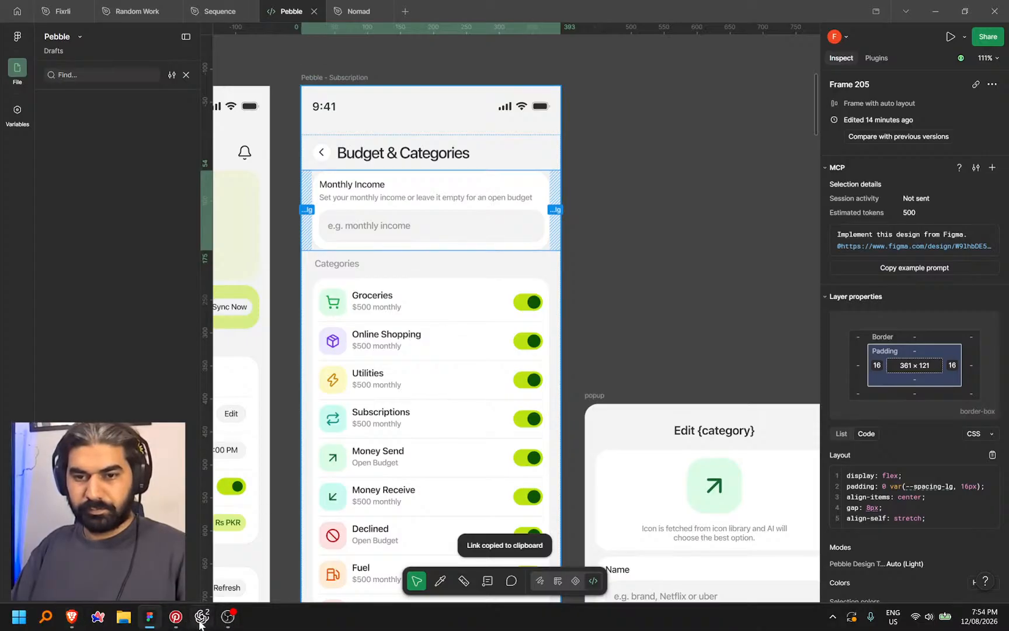
mouse_move(205, 624)
click(205, 558)
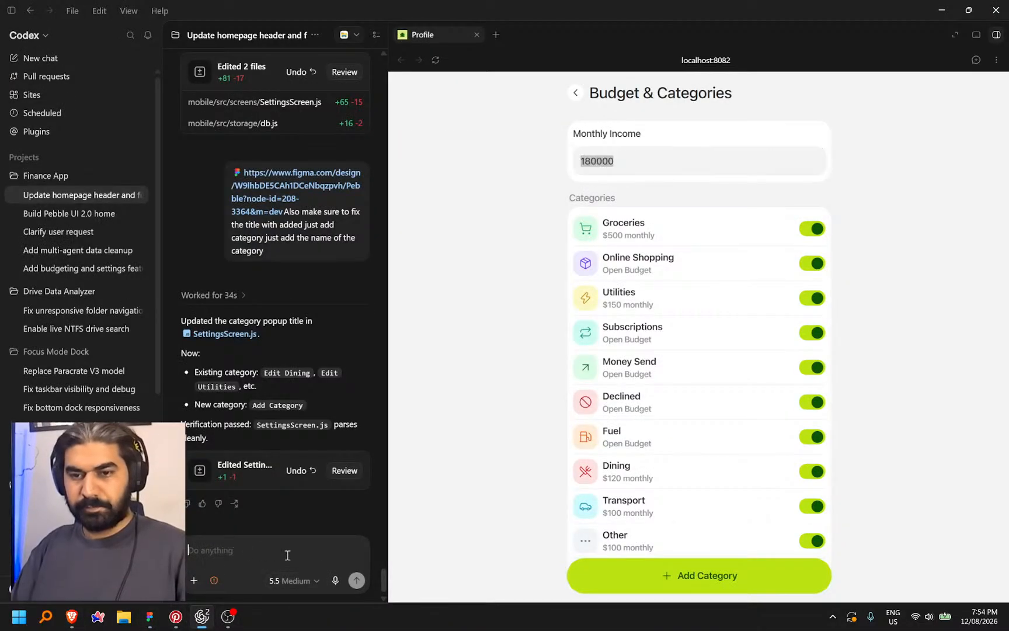
Send the Figma link with a dictated request: empty income means an open budget
key(ctrl+v)
key(ctrl+space)
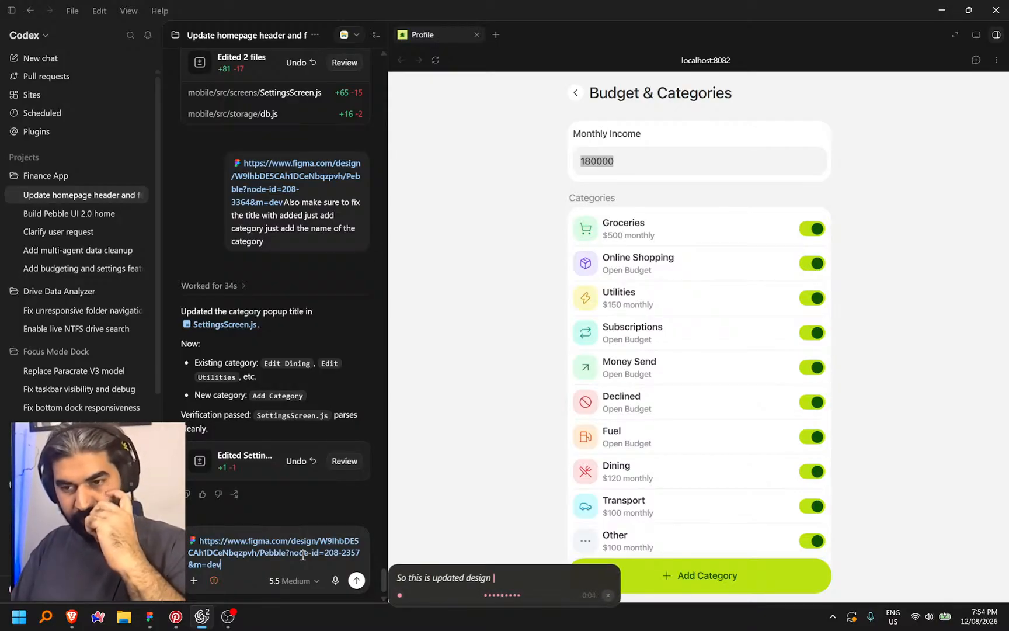
key(ctrl+space)
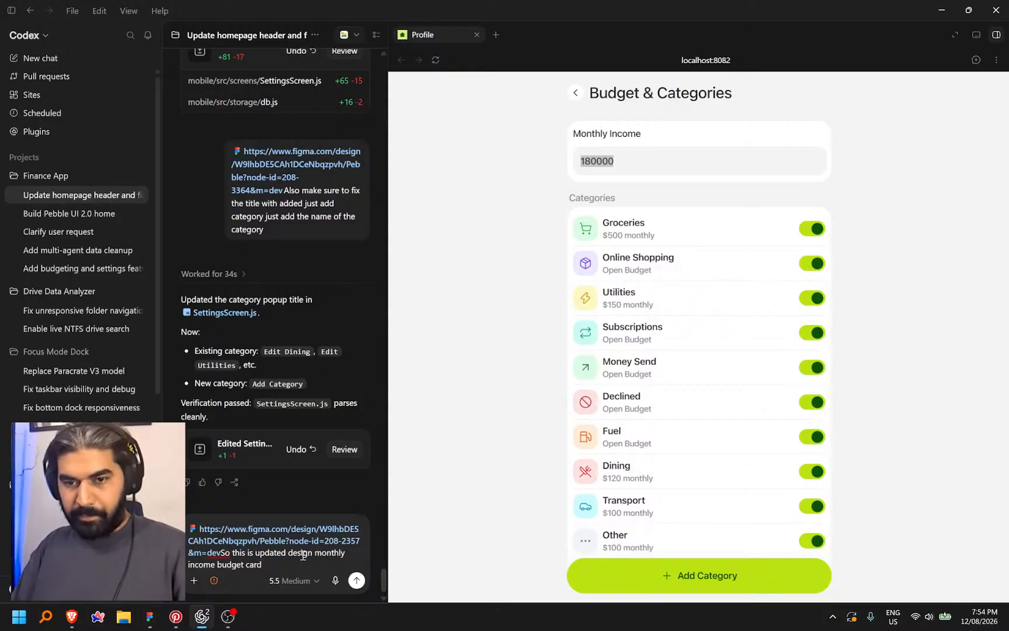
key(ctrl+space)
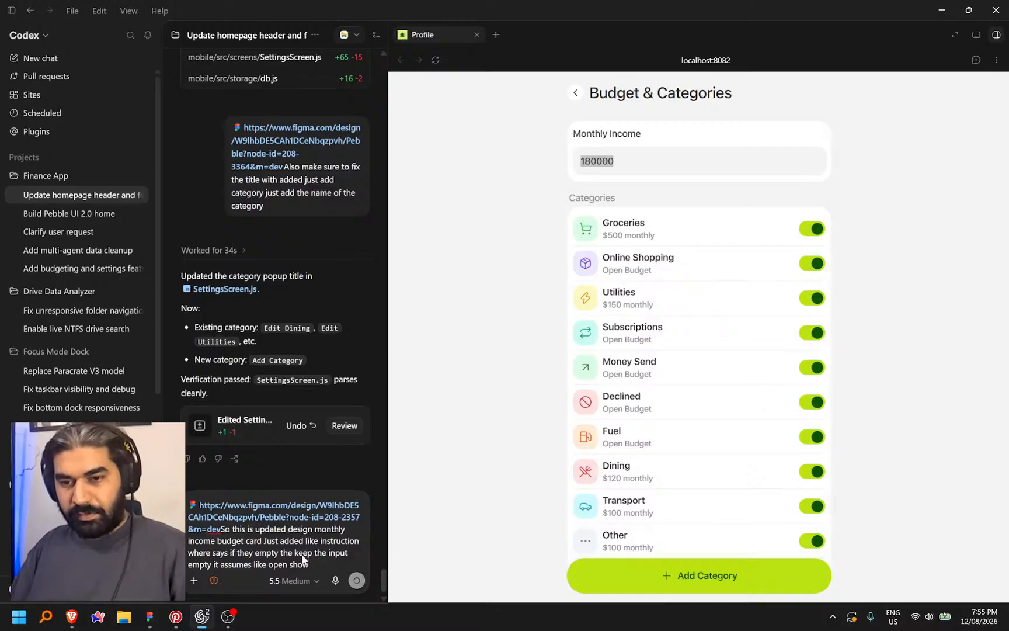
key(Return)
key(Escape)
click(357, 195)
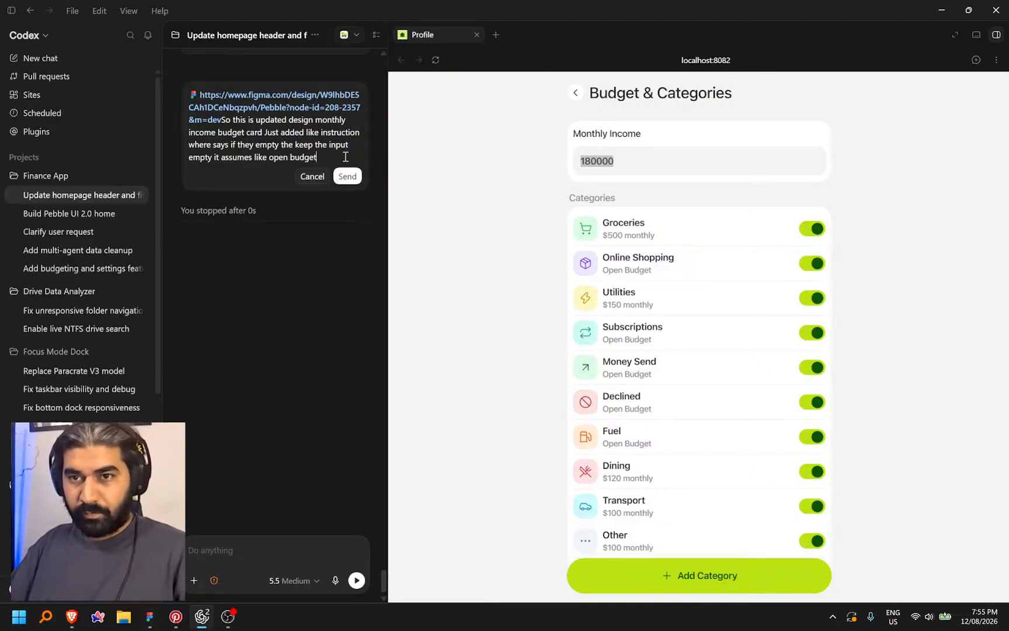
click(348, 177)
Toggle Groceries, visit Log Expense, then reopen Budget & Categories to see the new helper line
click(493, 224)
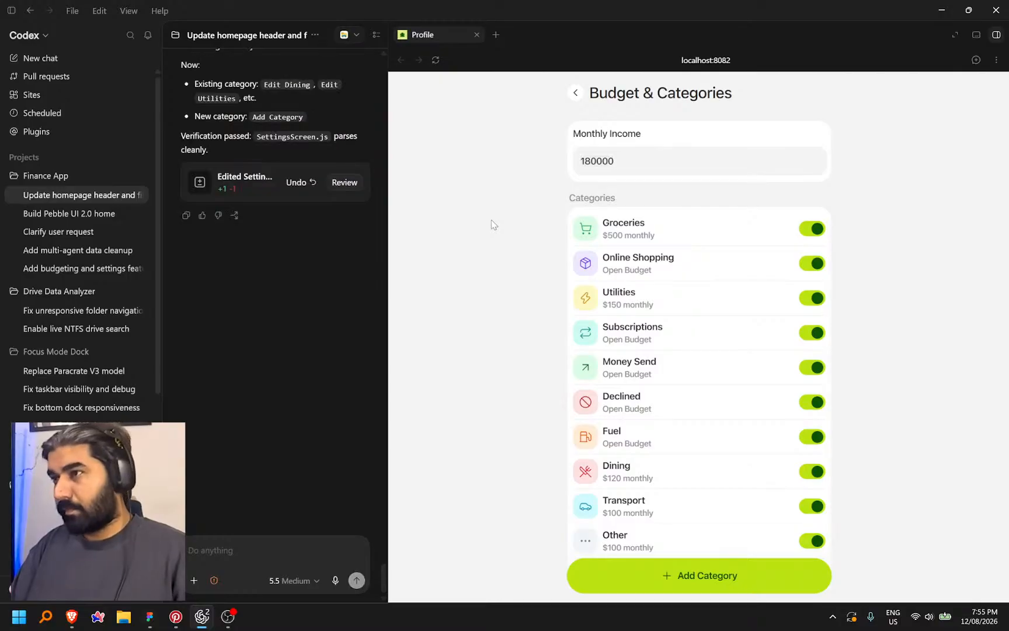
scroll(755, 245, down, 2)
scroll(707, 223, up, 2)
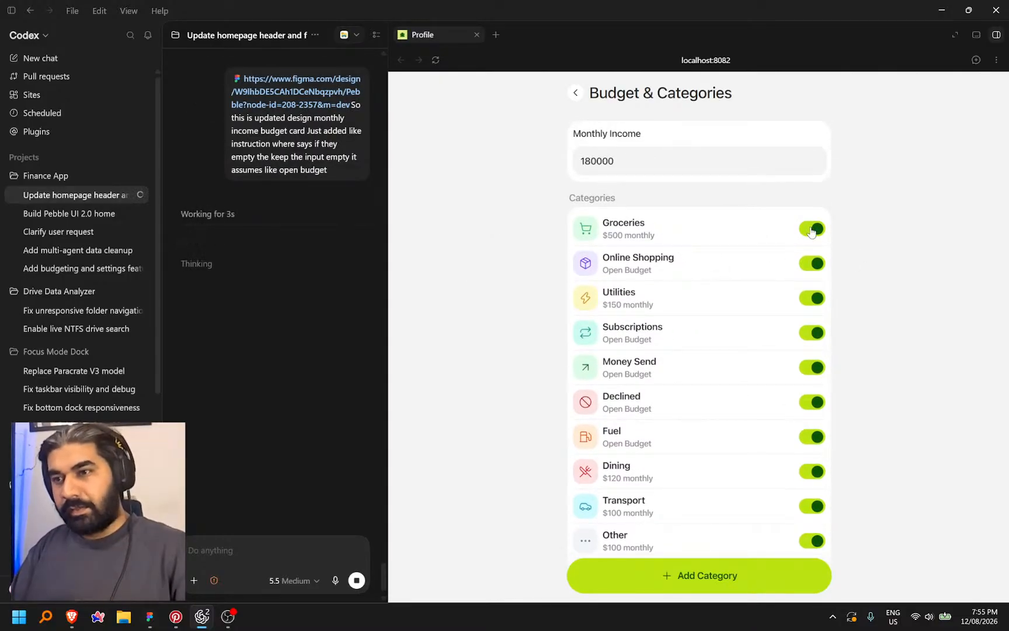
click(803, 232)
click(575, 93)
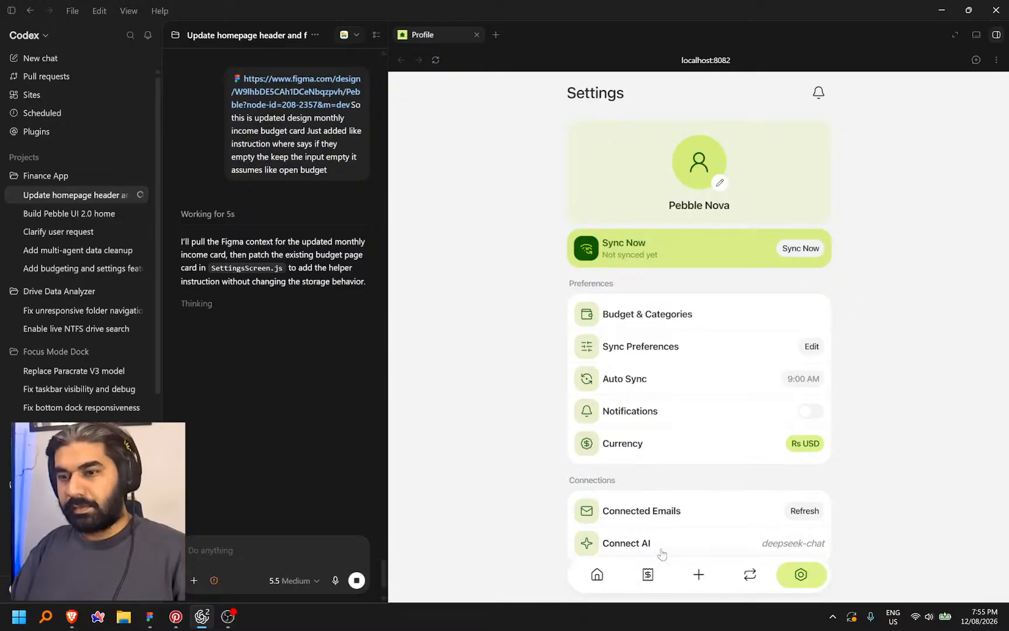
click(701, 573)
click(619, 372)
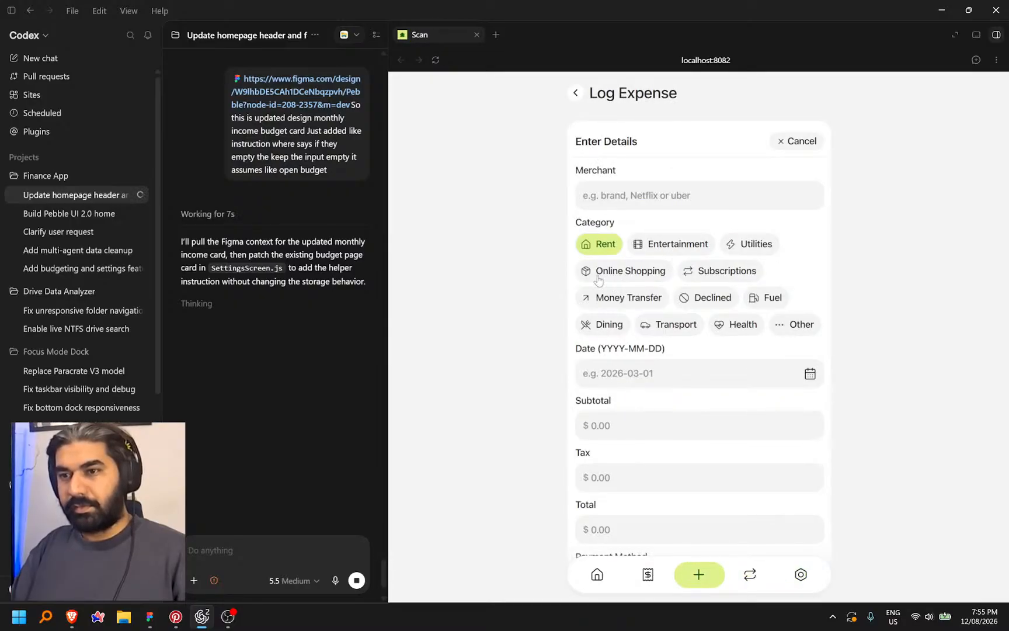
click(800, 574)
click(782, 314)
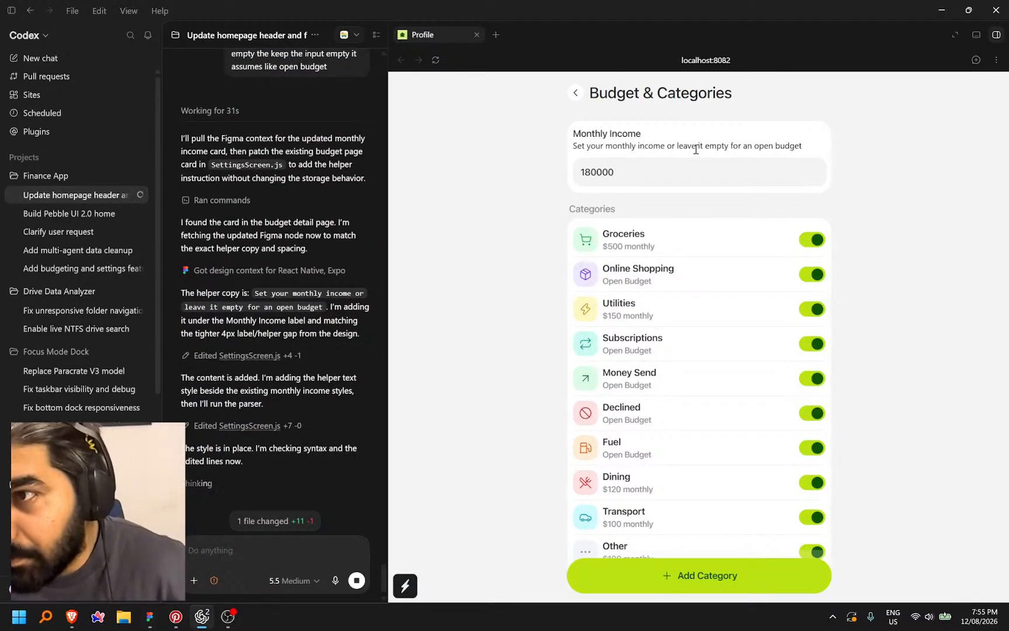
Test the preview's Home, Budget & Categories and Log Expense pages, cancelling the expense form
triple_click(698, 144)
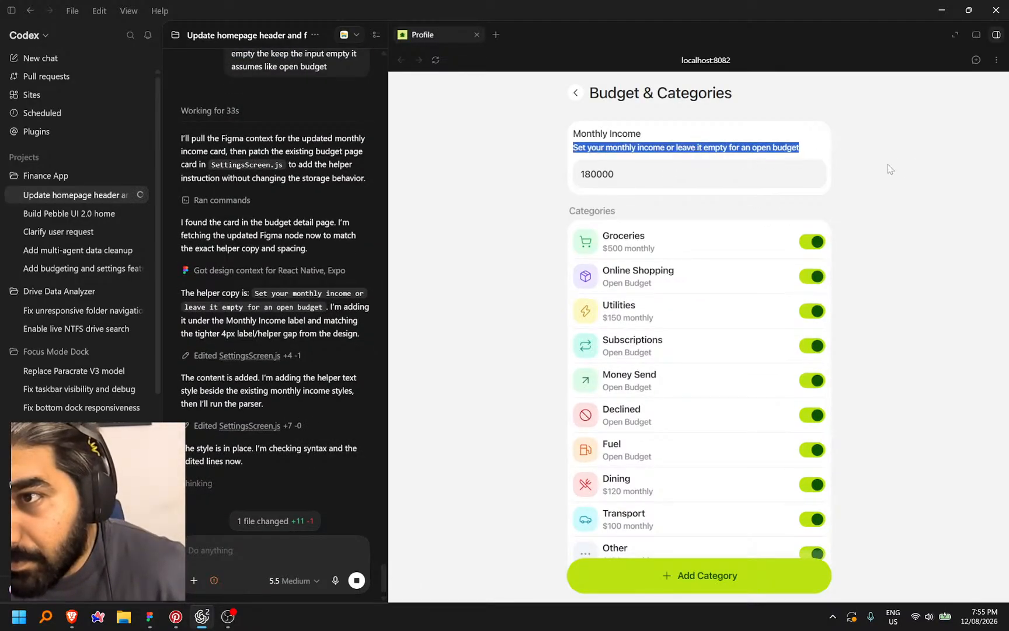
click(888, 169)
click(810, 249)
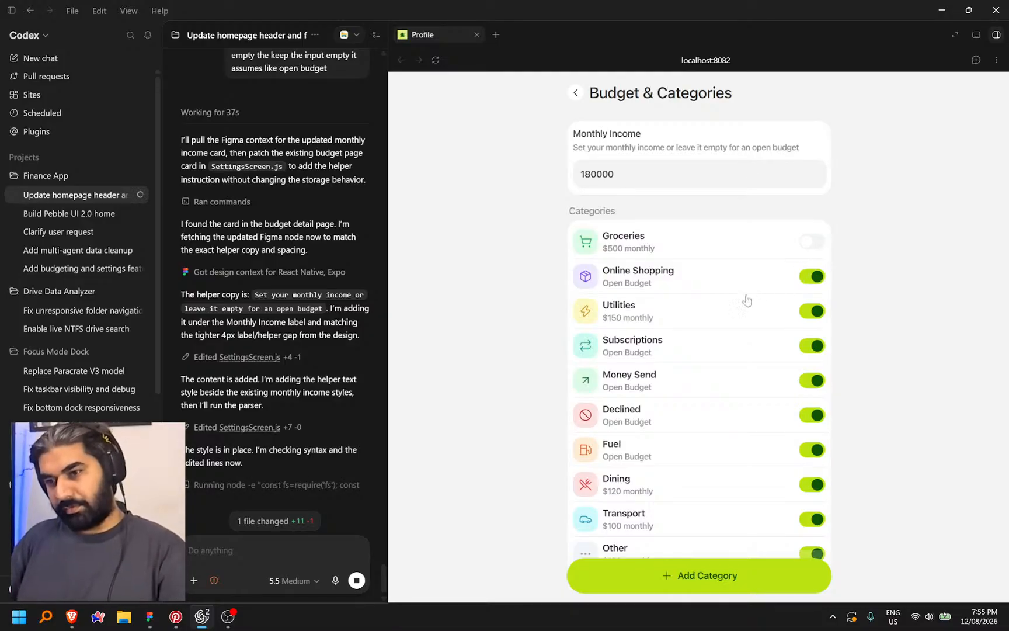
click(576, 94)
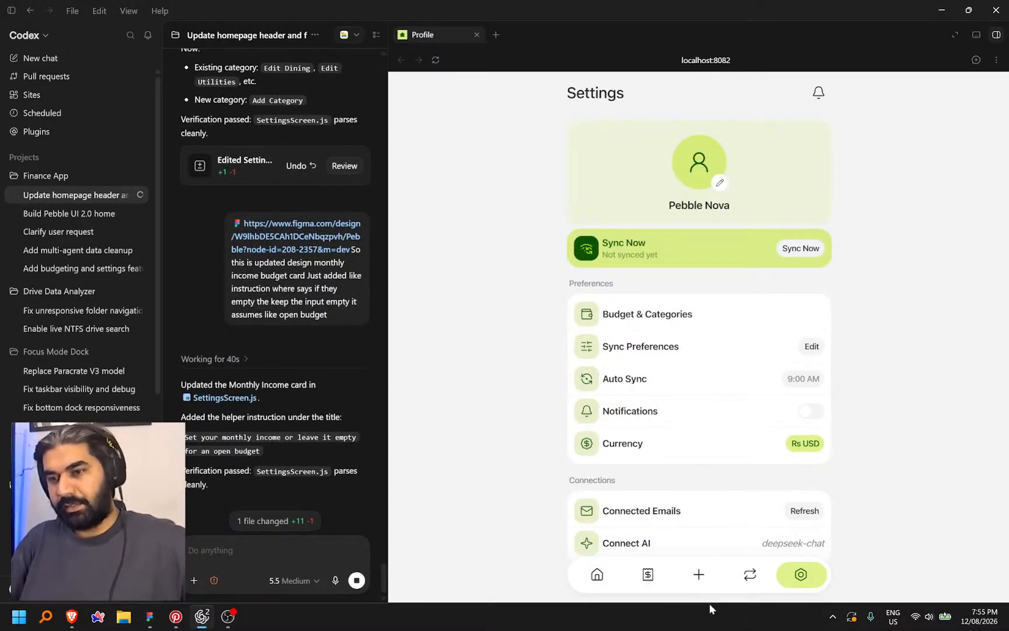
click(601, 581)
click(803, 574)
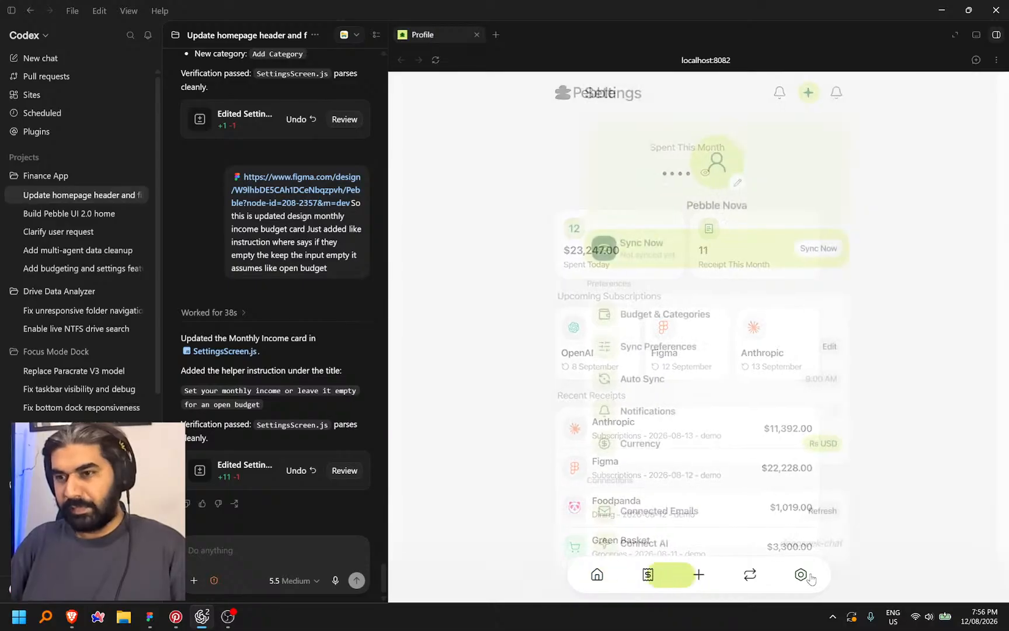
click(710, 321)
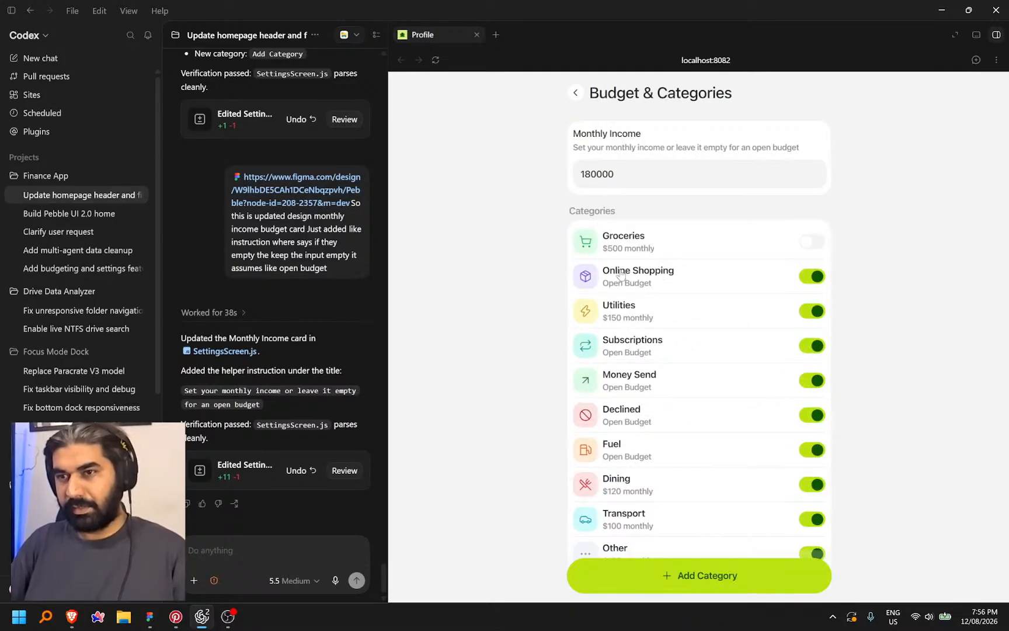
click(577, 94)
click(698, 575)
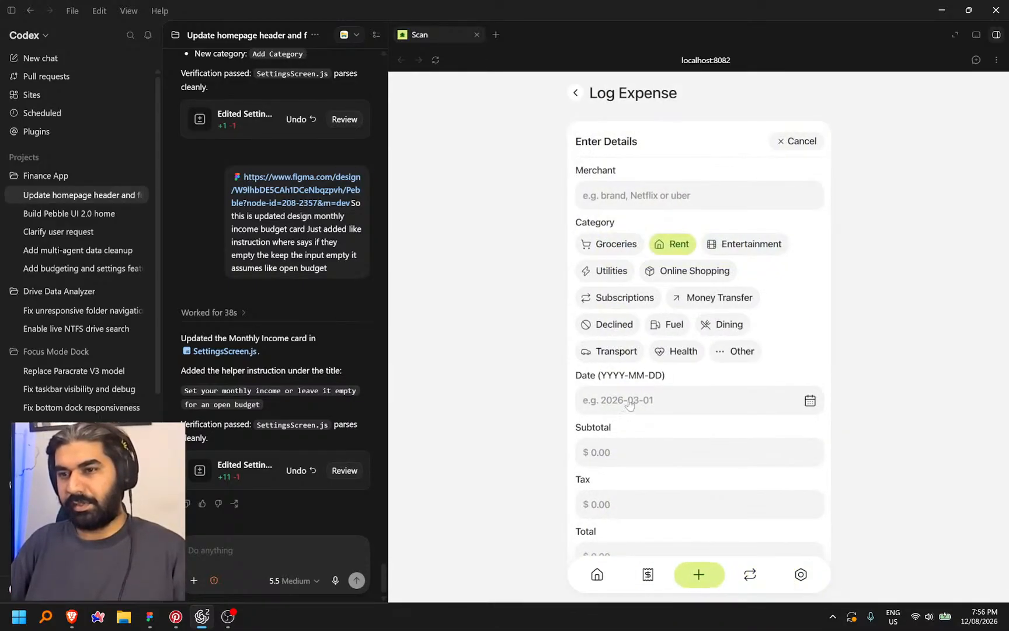
click(798, 142)
click(800, 574)
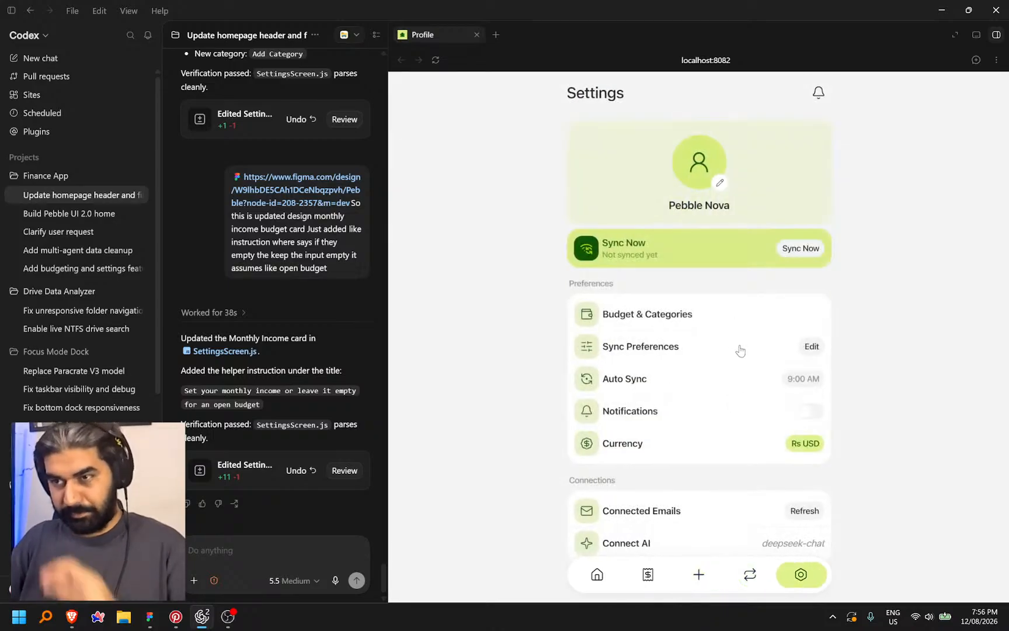
click(782, 317)
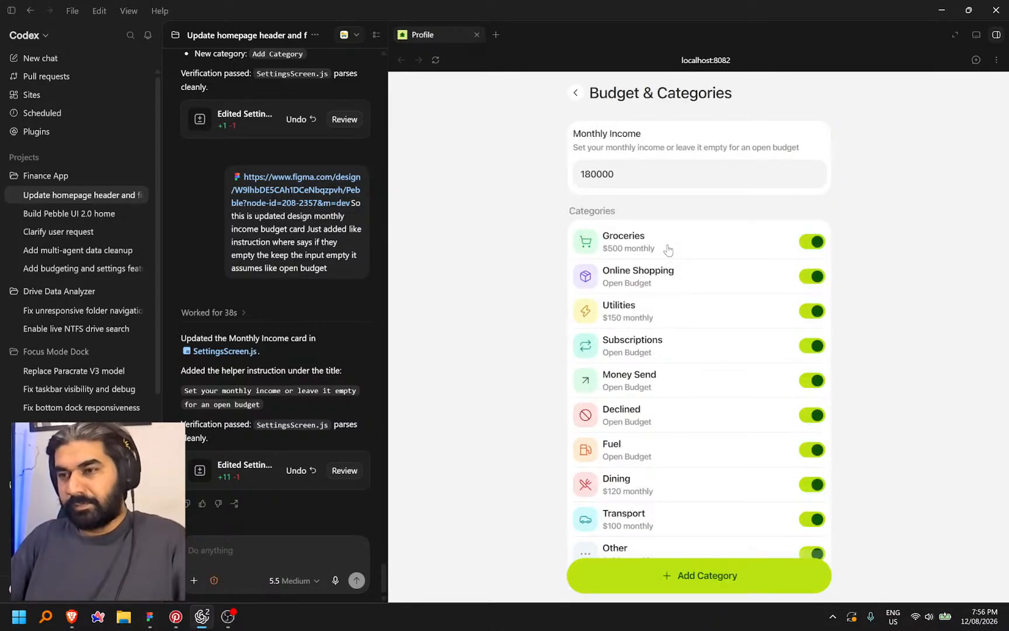
Toggle Groceries off and on, then delete the 180000 Monthly Income value
click(808, 243)
click(808, 243)
click(661, 166)
key(BackSpace)
click(892, 214)
scroll(750, 432, down, 2)
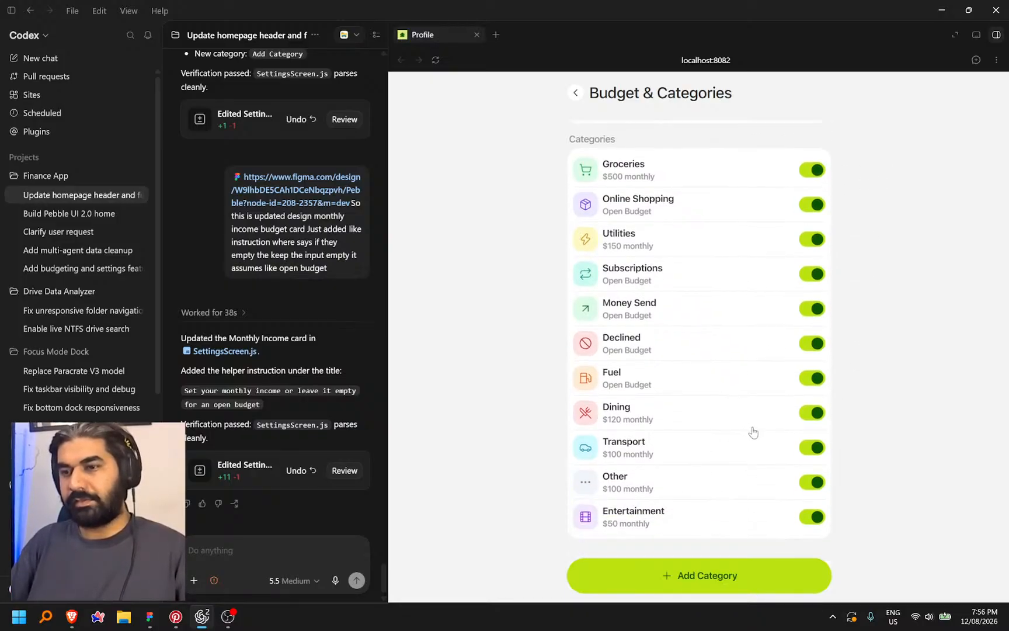
scroll(753, 403, up, 2)
scroll(723, 342, down, 2)
scroll(723, 342, up, 2)
scroll(734, 347, down, 2)
scroll(735, 347, up, 1)
scroll(735, 347, up, 1)
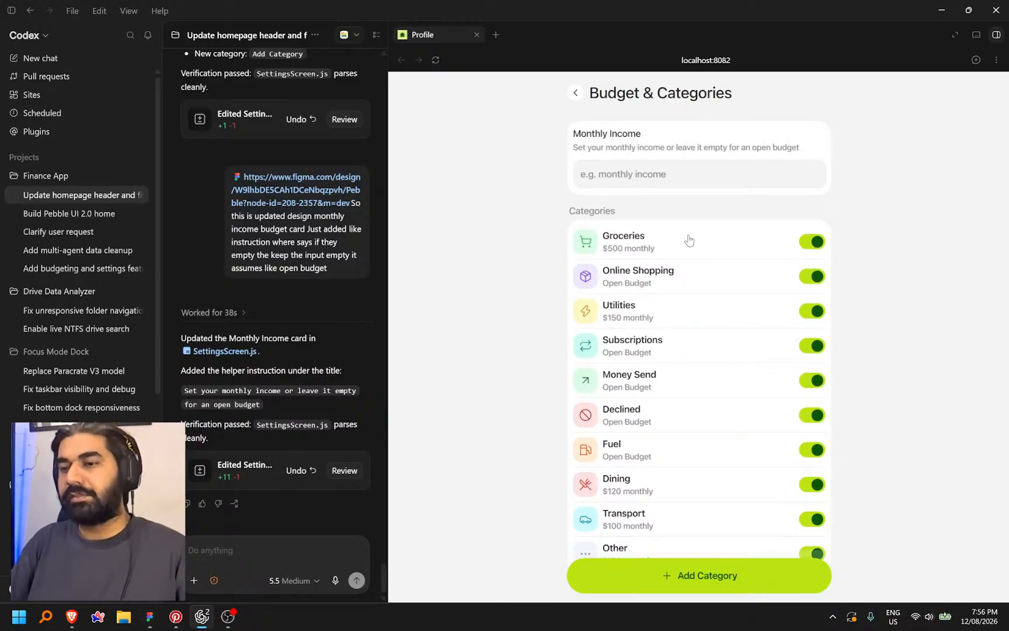
scroll(731, 313, down, 2)
scroll(728, 296, up, 2)
scroll(728, 296, down, 2)
Bring Figma to the front and leave Dev Mode to return to design editing
click(157, 622)
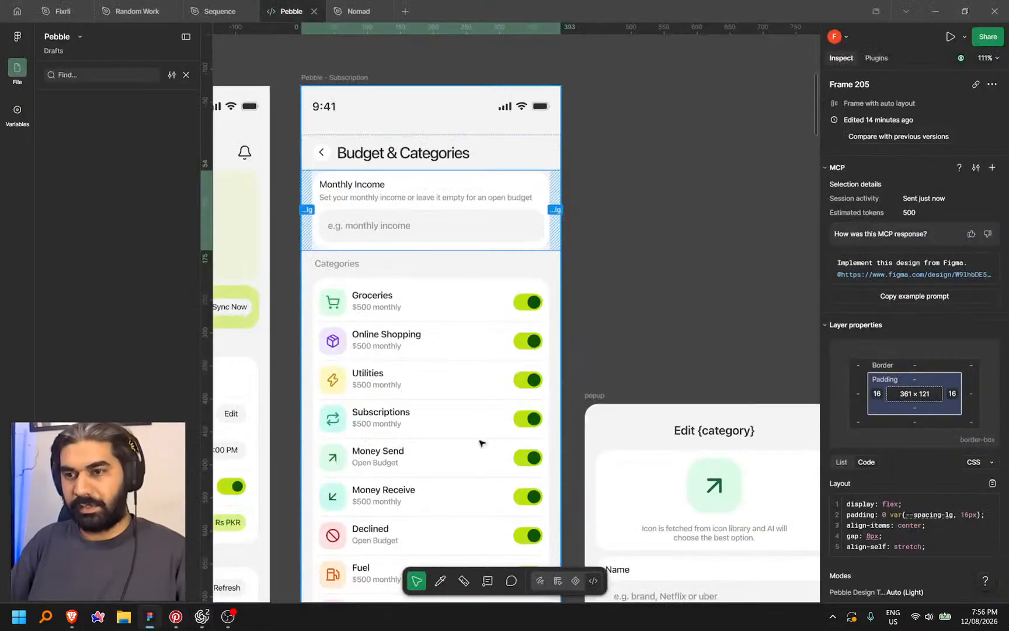
scroll(590, 231, down, 10)
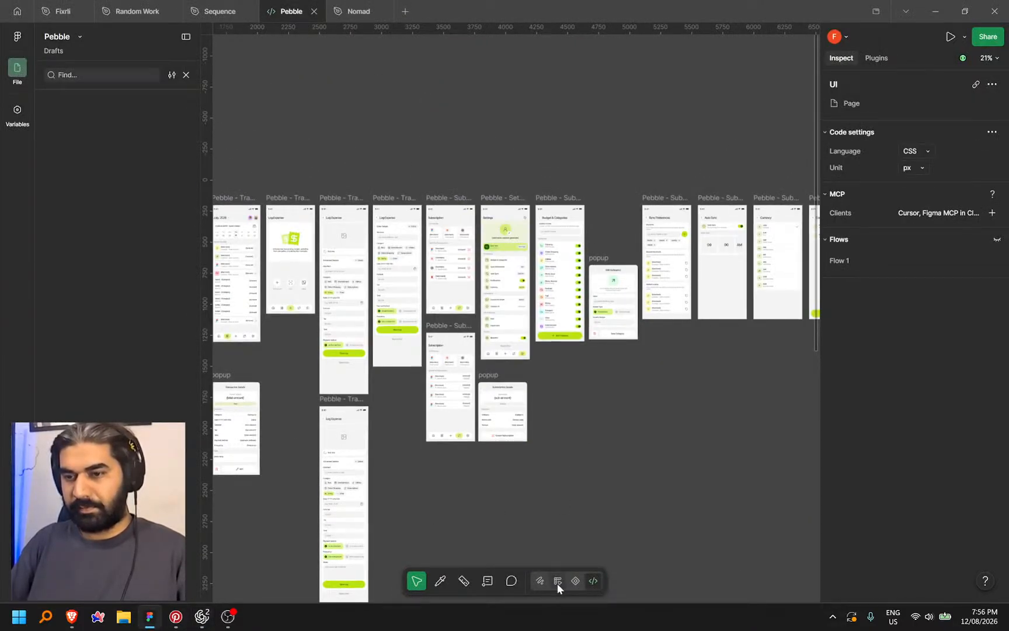
key(shift+d)
scroll(630, 397, down, 10)
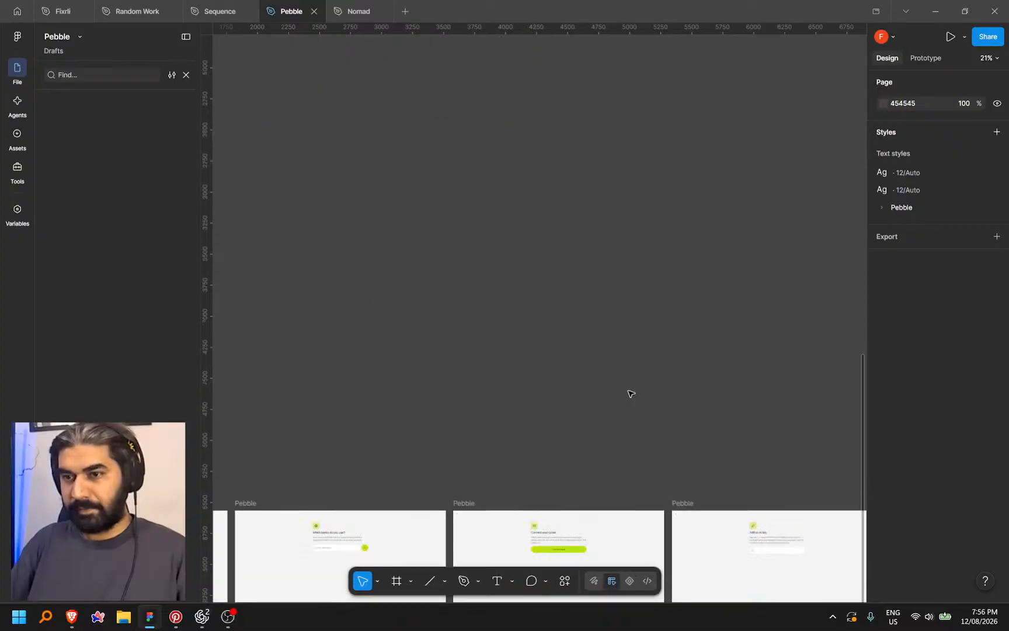
scroll(525, 405, right, 6)
scroll(547, 353, up, 8)
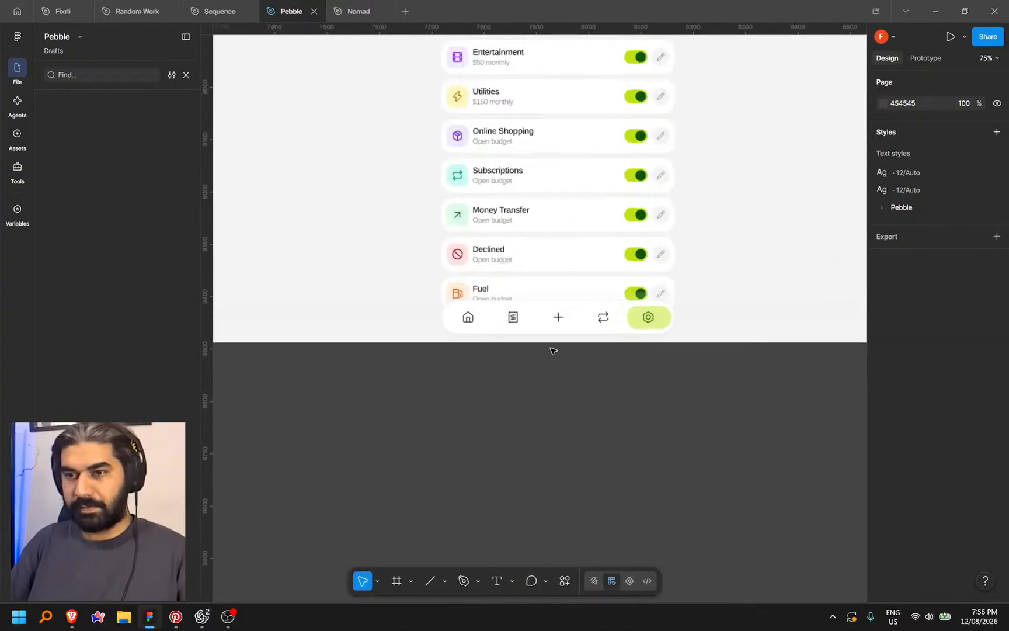
scroll(588, 482, down, 5)
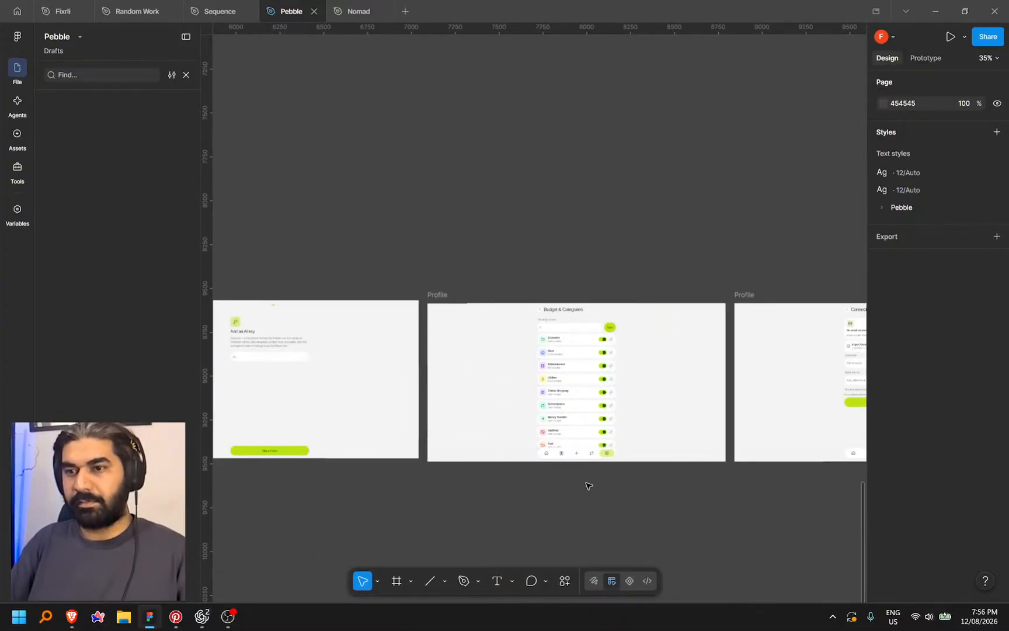
Lengthen the Budget & Categories frame and move its navigation bar below Add Category
click(474, 303)
scroll(637, 204, down, 3)
drag(622, 318, 649, 449)
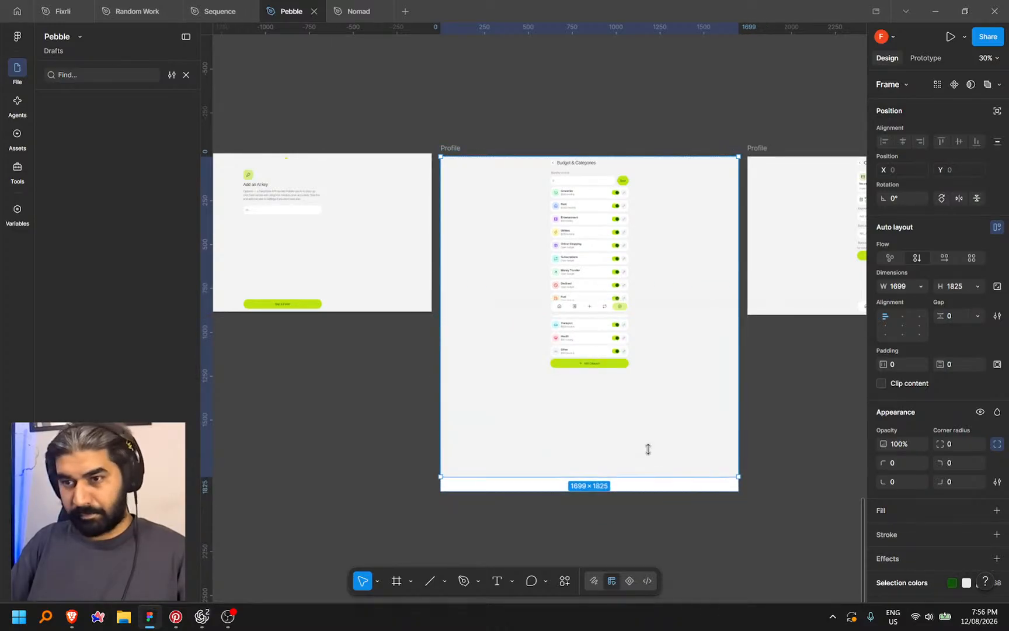
scroll(602, 365, up, 5)
drag(584, 198, 575, 433)
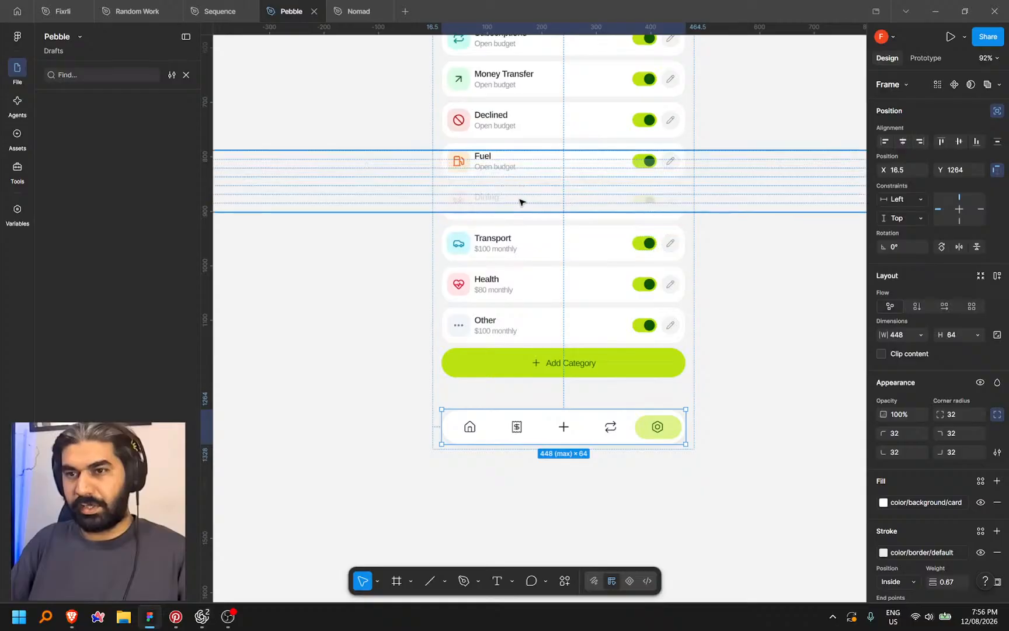
click(570, 378)
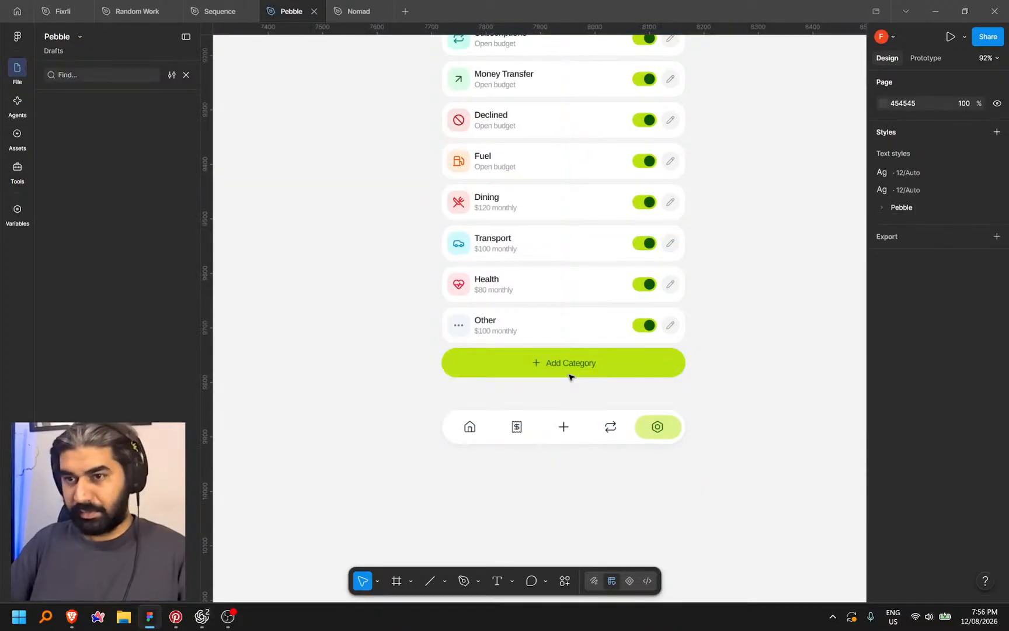
Pan across to the Settings, Budget and Sync Preferences frames, then bring up the fingerprint icon page in the browser
scroll(547, 450, down, 2)
scroll(636, 475, down, 7)
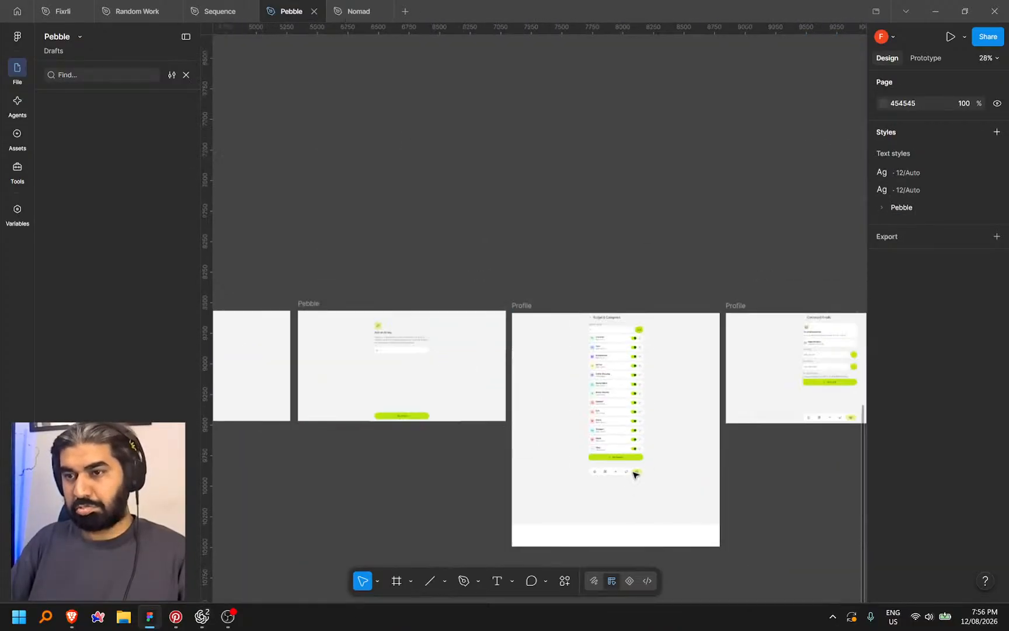
scroll(636, 345, up, 3)
drag(599, 284, 624, 521)
scroll(624, 519, down, 4)
scroll(620, 497, down, 4)
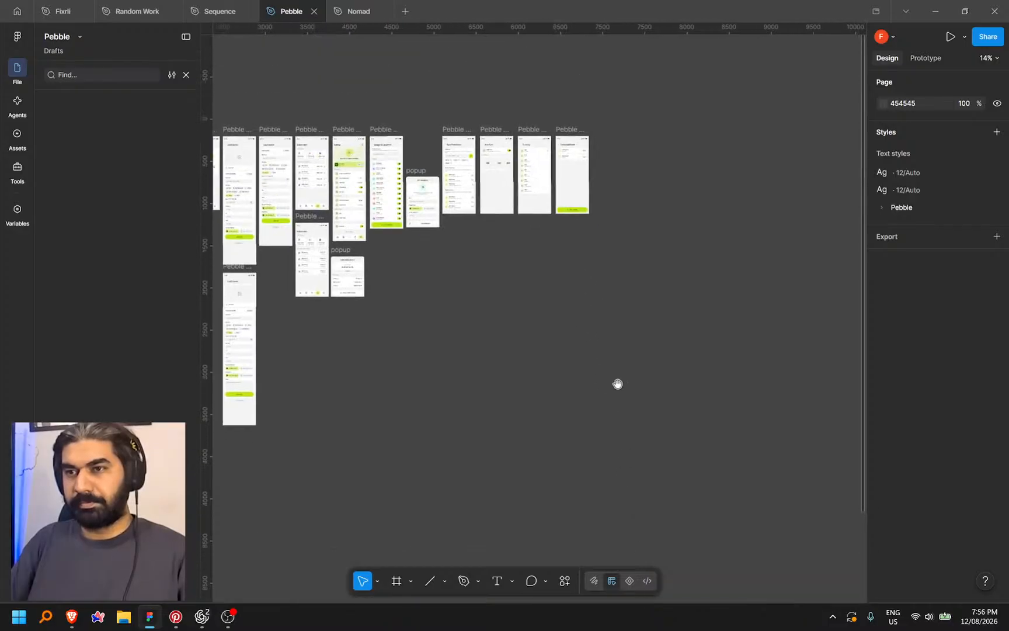
scroll(637, 451, up, 10)
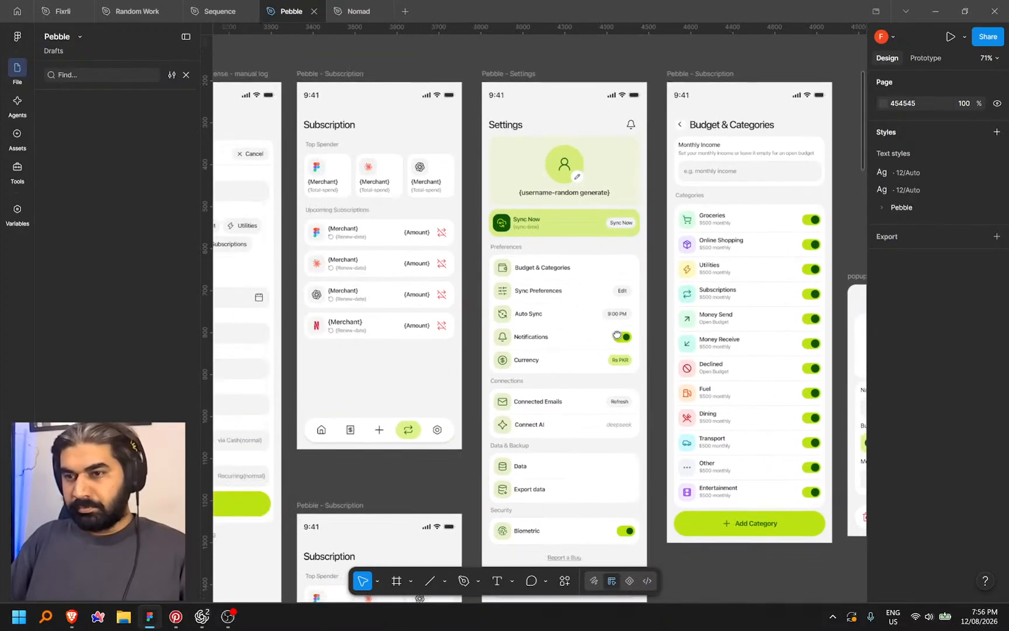
mouse_move(617, 335)
mouse_down()
mouse_move(543, 279)
mouse_move(447, 297)
mouse_move(459, 295)
mouse_move(391, 293)
mouse_up()
drag(715, 249, 502, 261)
mouse_move(584, 226)
mouse_down()
mouse_move(535, 229)
mouse_move(644, 229)
mouse_move(680, 210)
mouse_move(669, 211)
mouse_up()
click(72, 619)
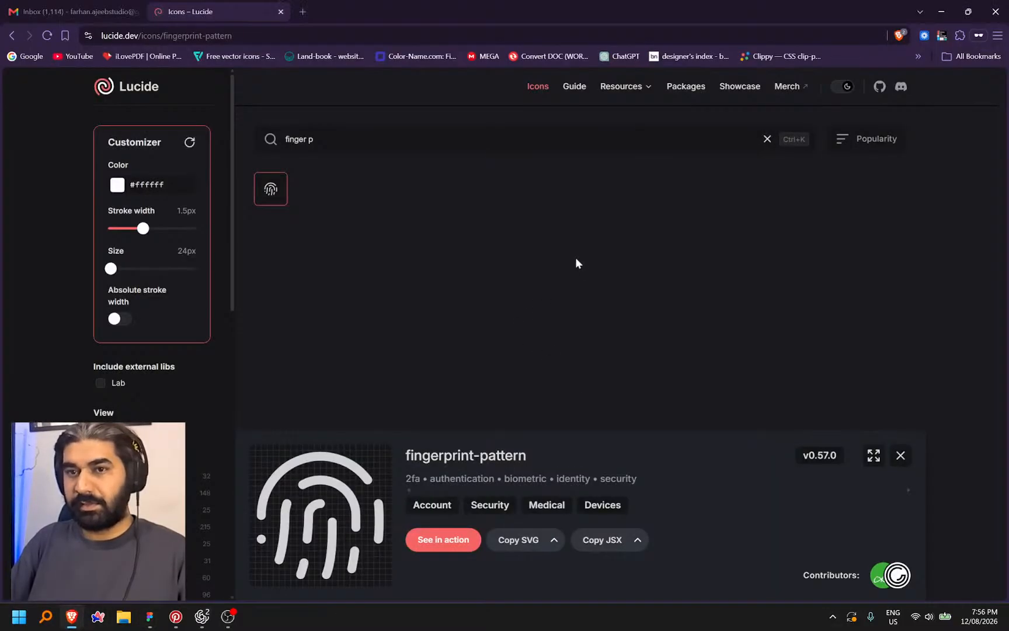
In the Codex preview, check the Groceries edit sheet under Budget & Categories, then return to Settings
click(202, 614)
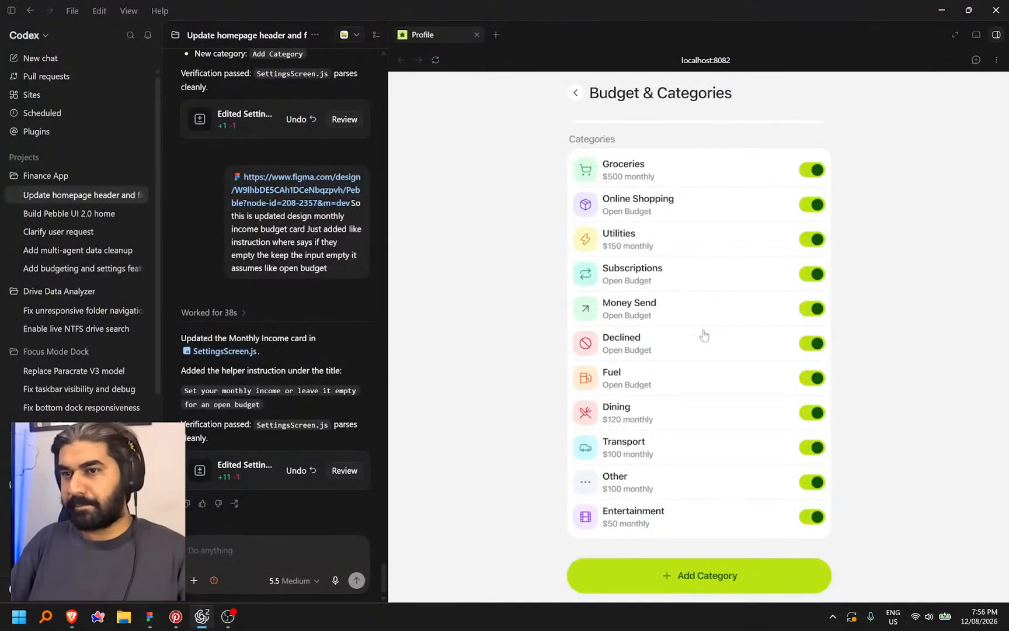
scroll(693, 283, up, 2)
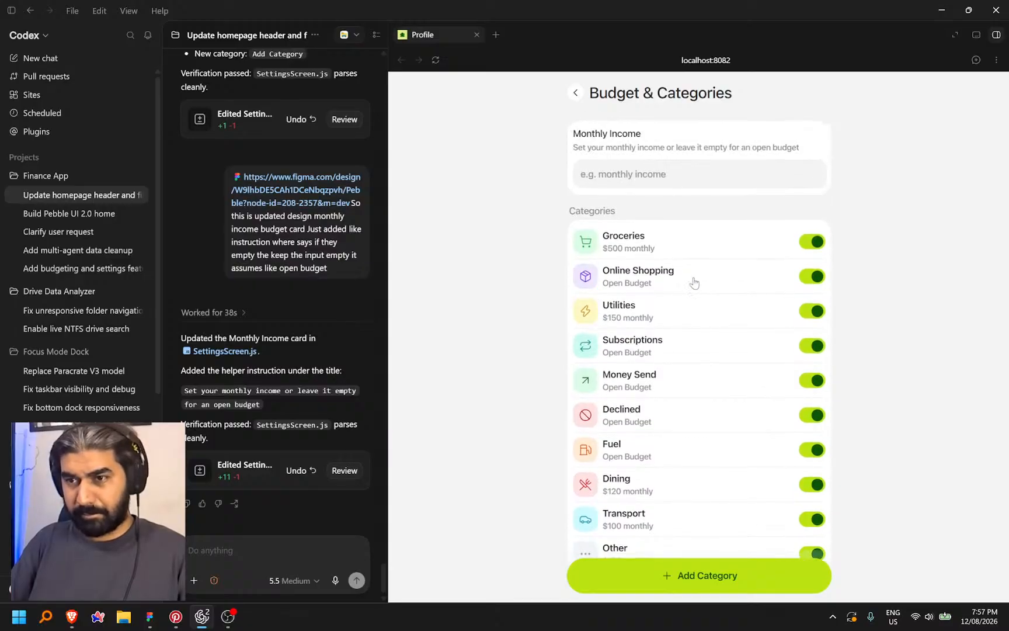
click(623, 247)
key(Escape)
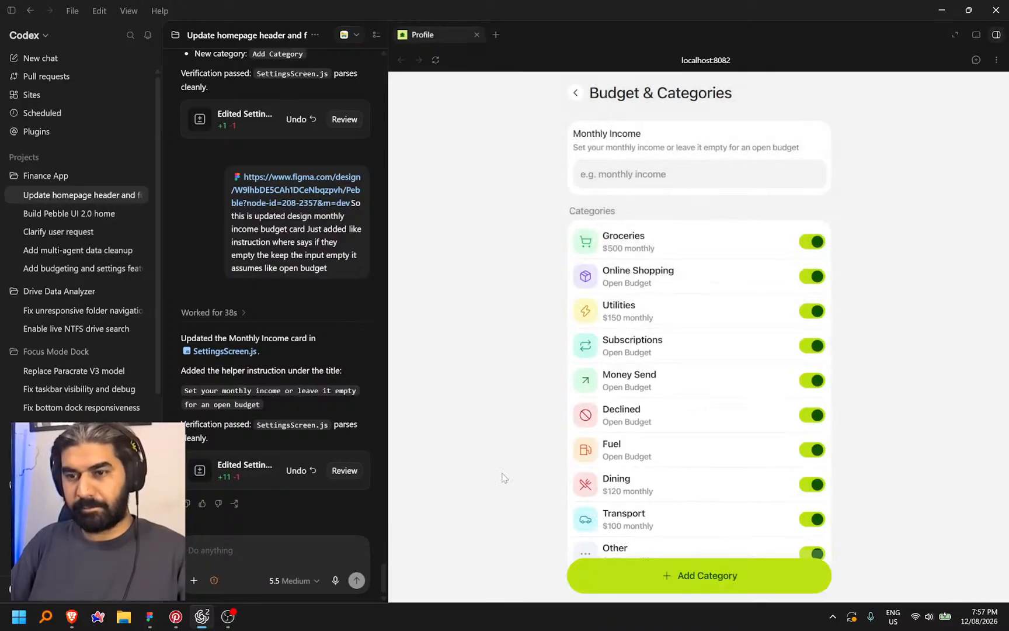
click(576, 94)
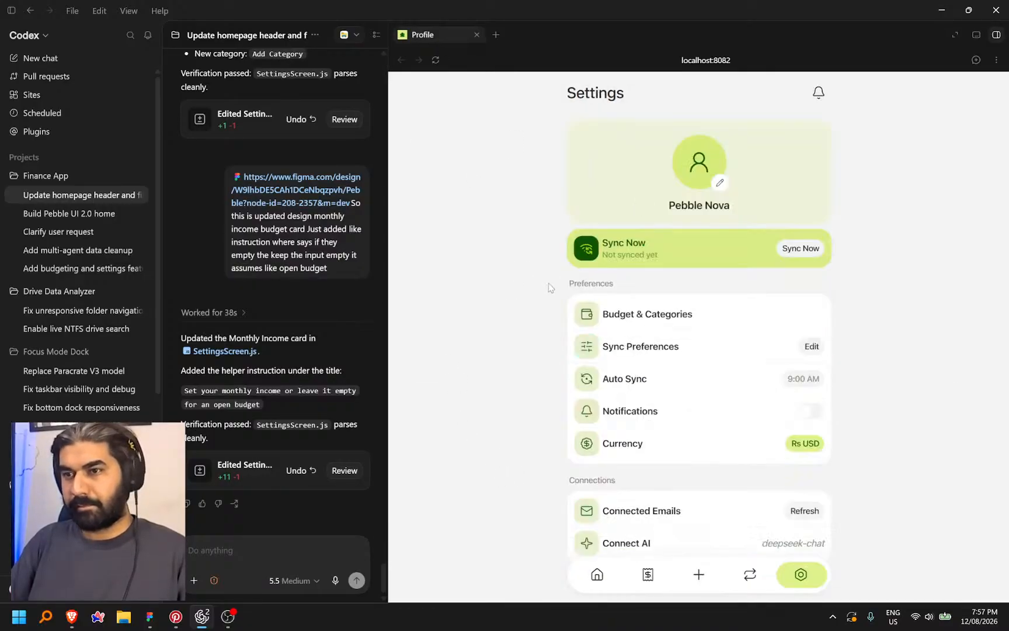
click(756, 310)
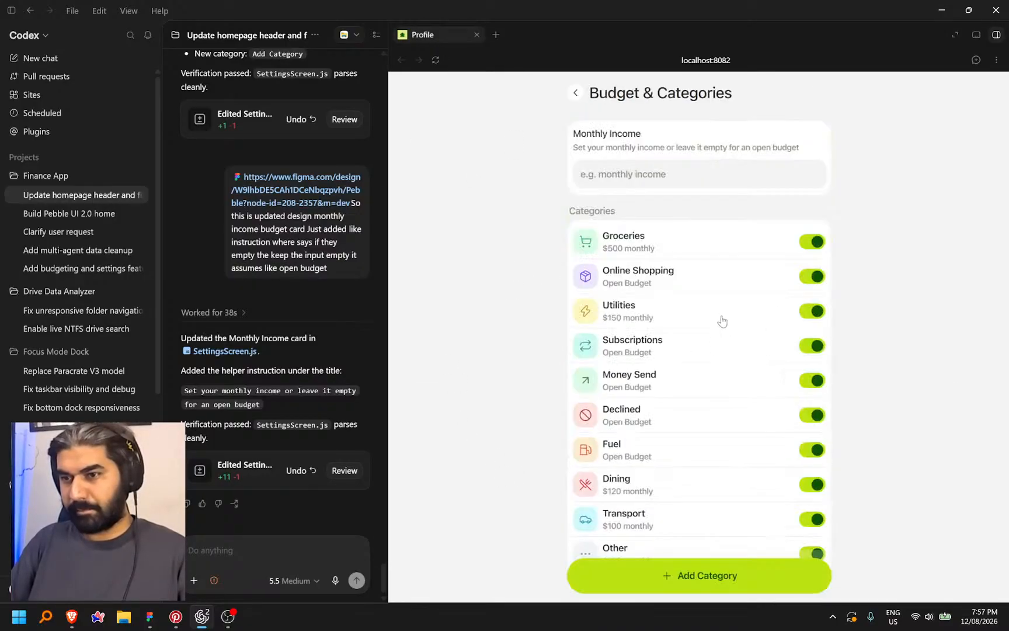
click(720, 246)
click(536, 142)
click(576, 95)
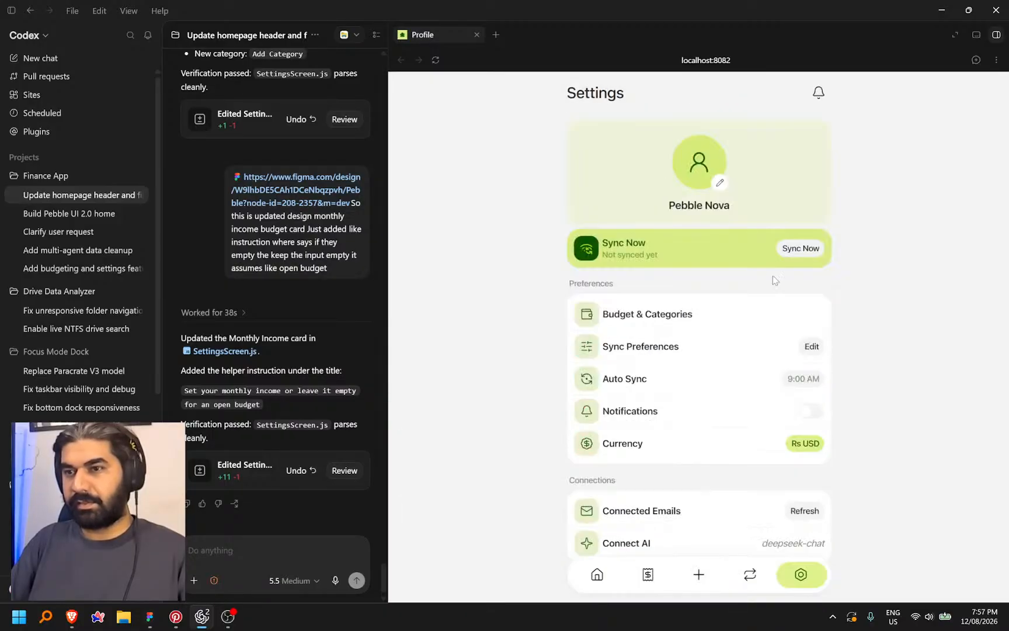
Open Sync Preferences in the preview, dismiss its coming-soon notice, and switch to Figma
scroll(720, 363, down, 4)
scroll(692, 333, up, 1)
scroll(689, 331, up, 2)
click(704, 228)
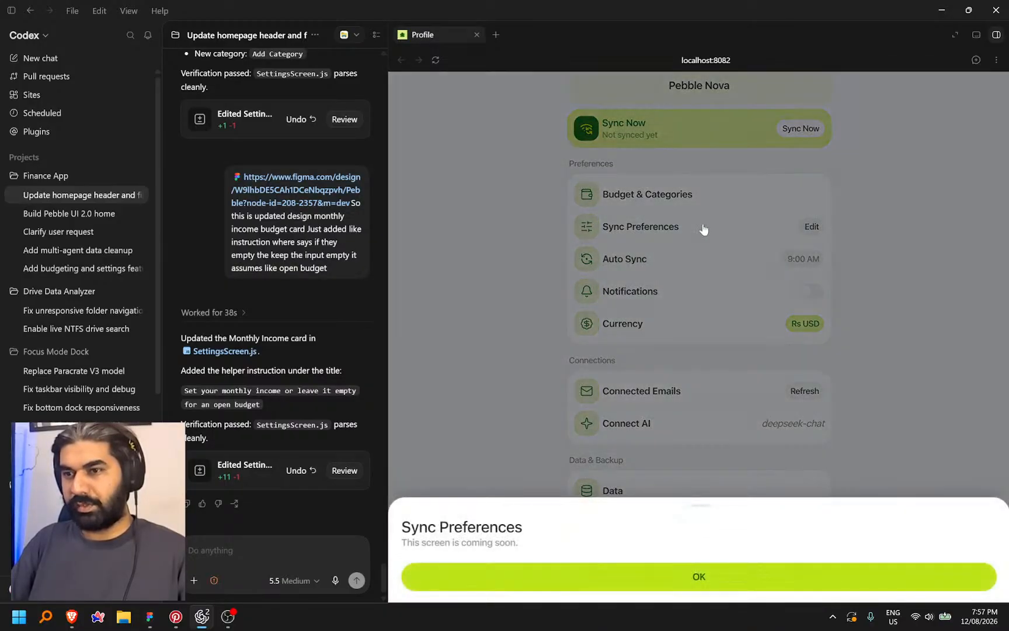
click(653, 579)
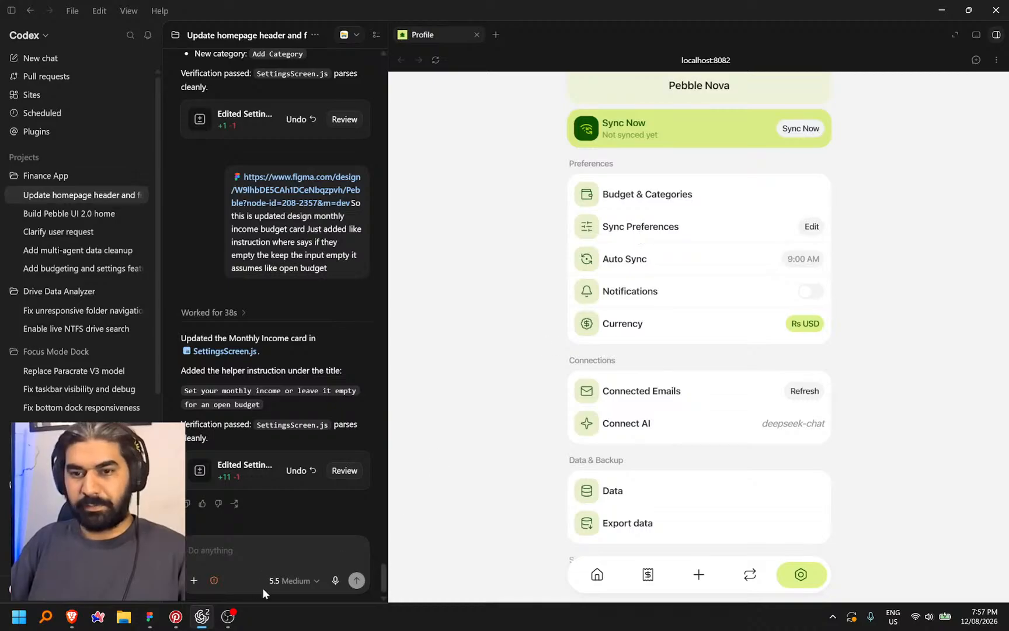
click(150, 617)
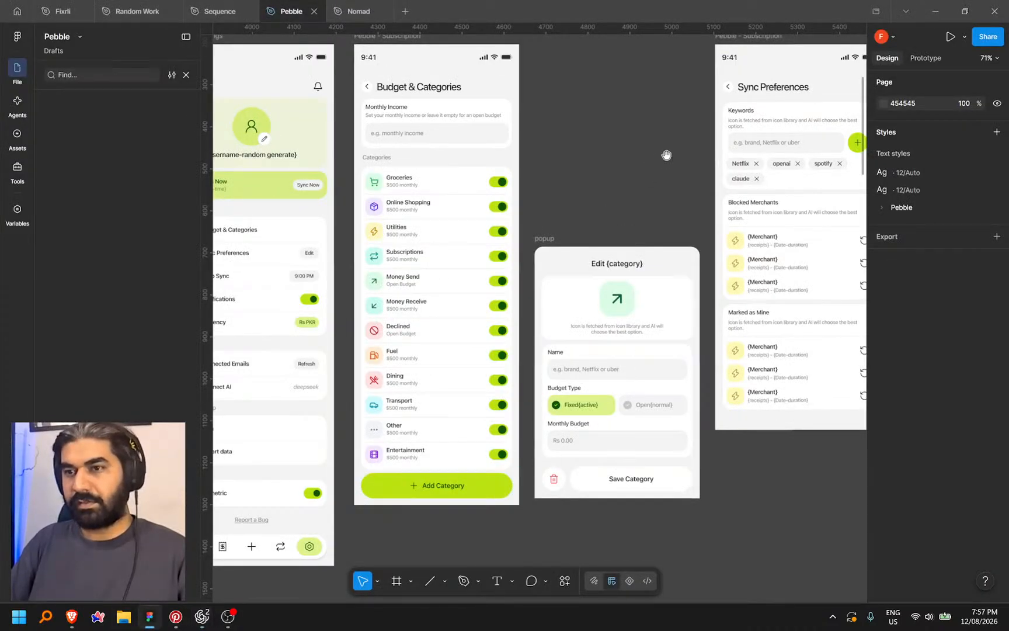
Copy the 'Sync Preferences' title text from the screen design
drag(666, 154, 373, 190)
click(464, 72)
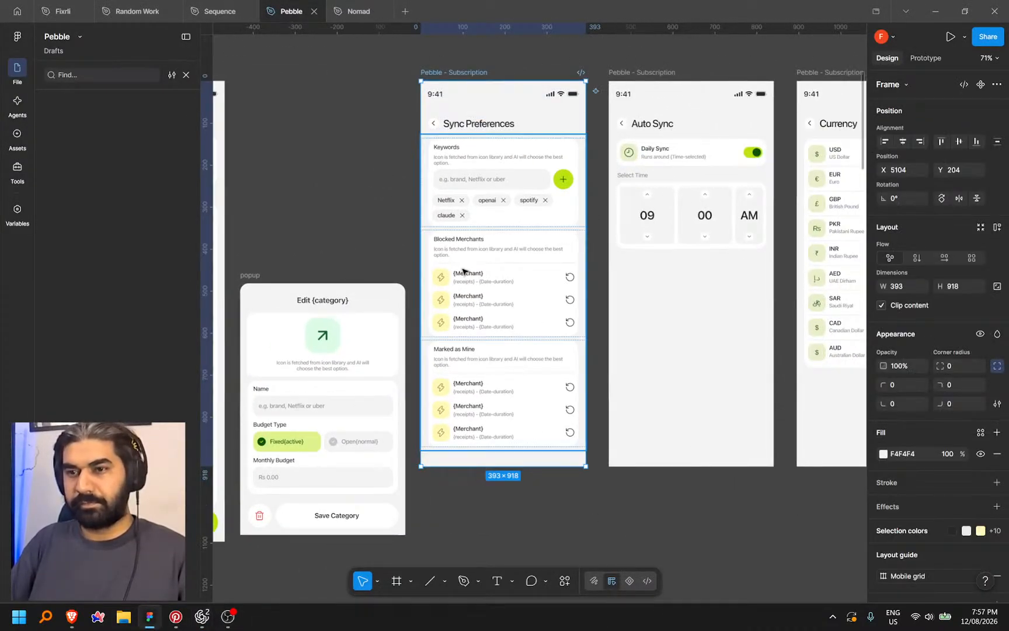
scroll(438, 82, up, 5)
double_click(533, 174)
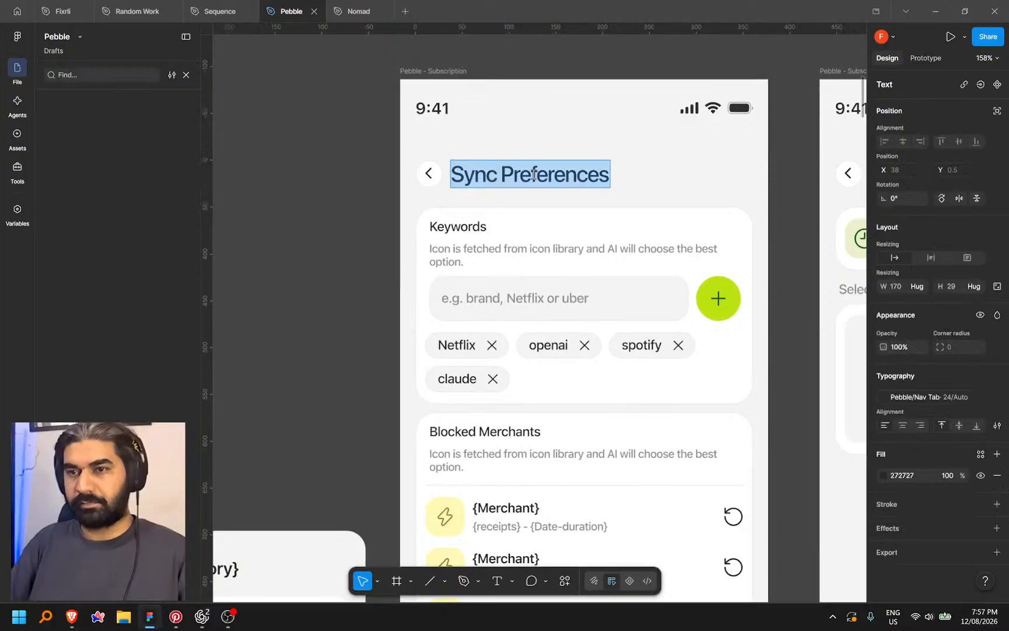
key(Escape)
Rename the frame from 'Pebble - Subscription' to 'Pebble - Sync Preferences'
click(447, 71)
click(443, 72)
double_click(434, 72)
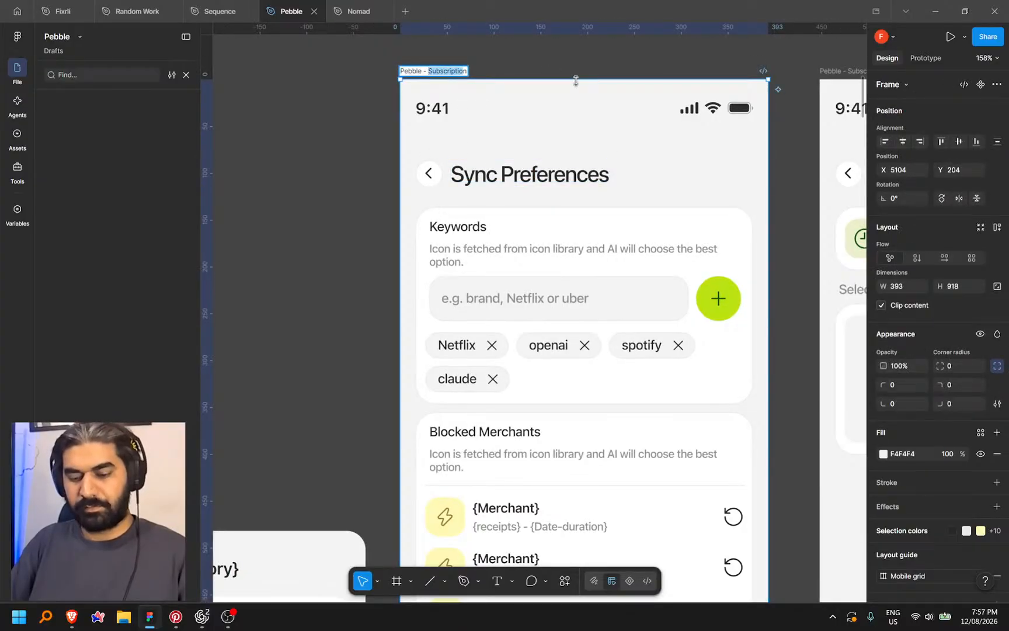
double_click(510, 177)
key(ctrl+c)
click(439, 72)
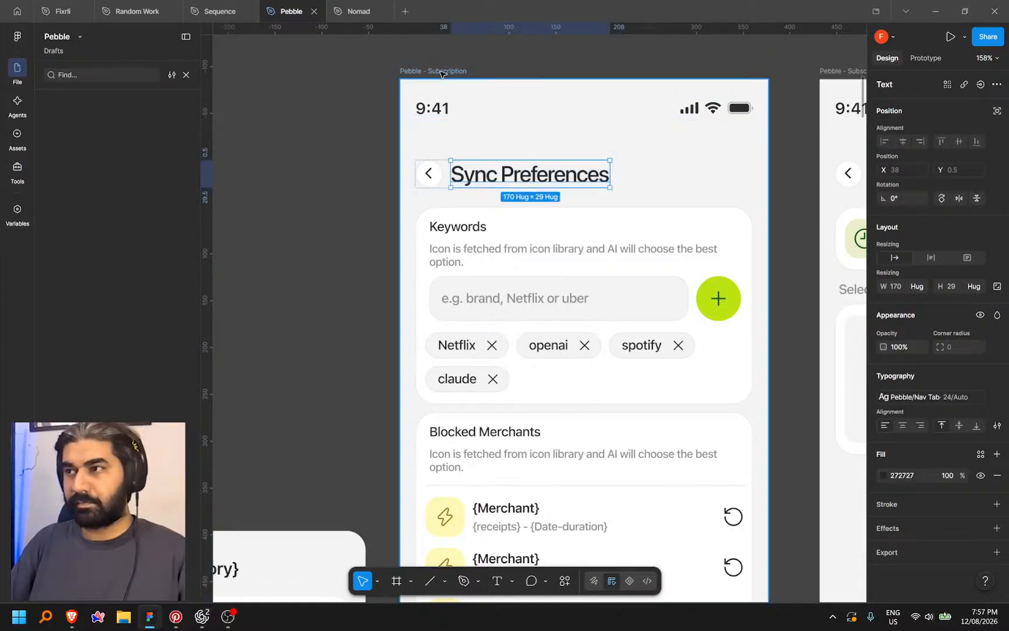
double_click(439, 72)
click(436, 72)
key(shift+End)
key(ctrl+v)
click(517, 71)
click(554, 183)
Copy a link to the Sync Preferences frame in Dev Mode and return to Codex
scroll(618, 425, down, 5)
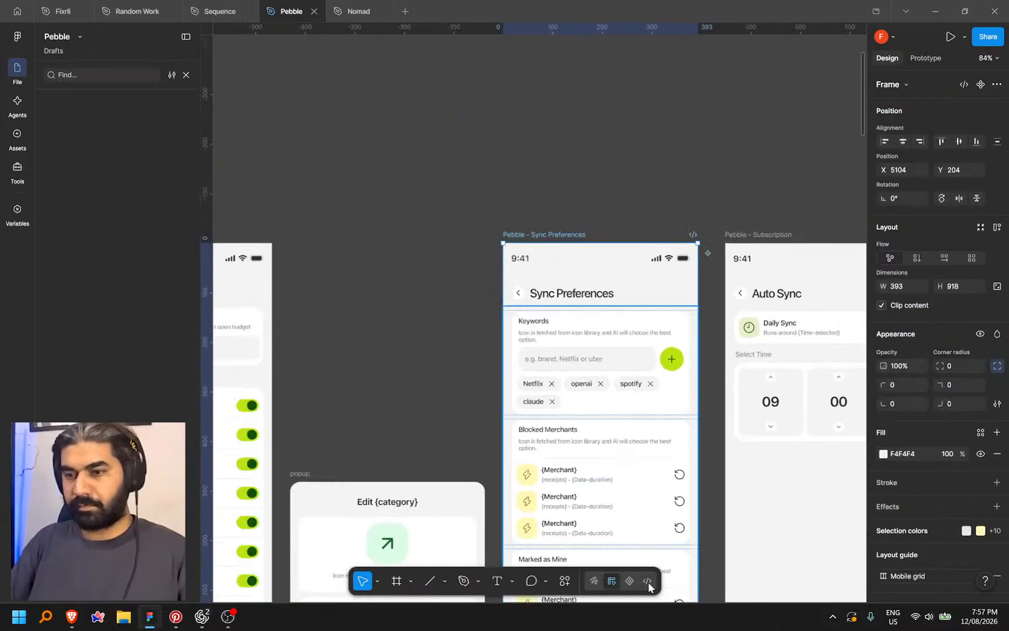
key(shift+d)
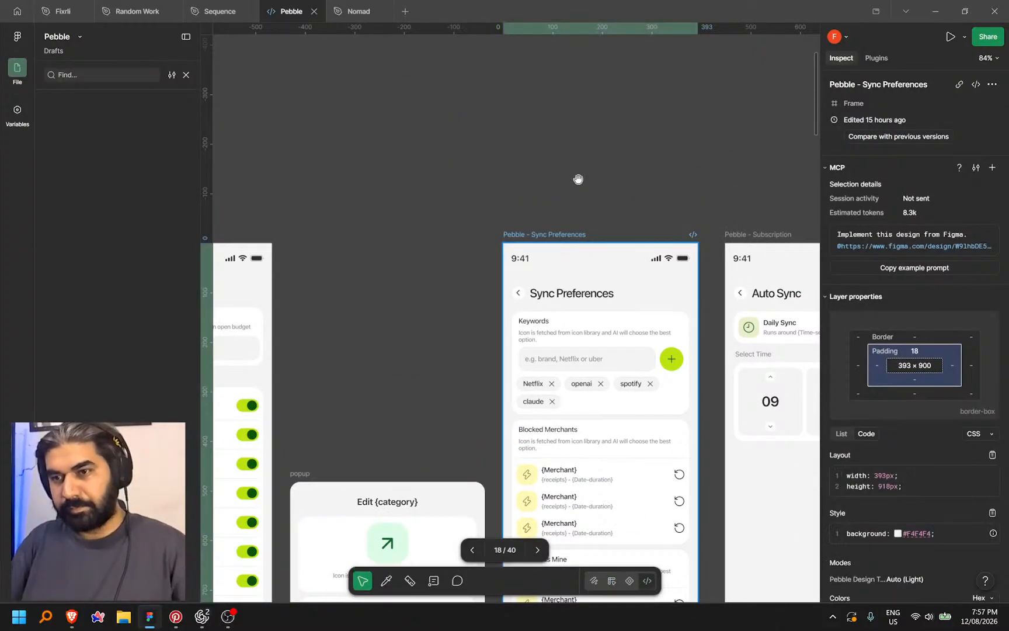
scroll(592, 187, down, 1)
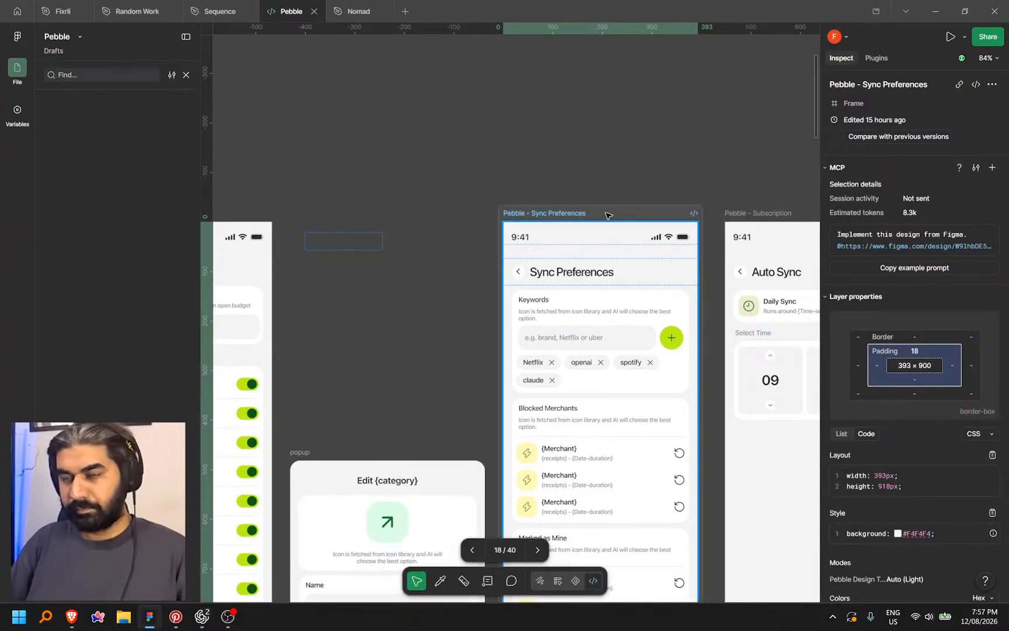
right_click(608, 214)
click(644, 279)
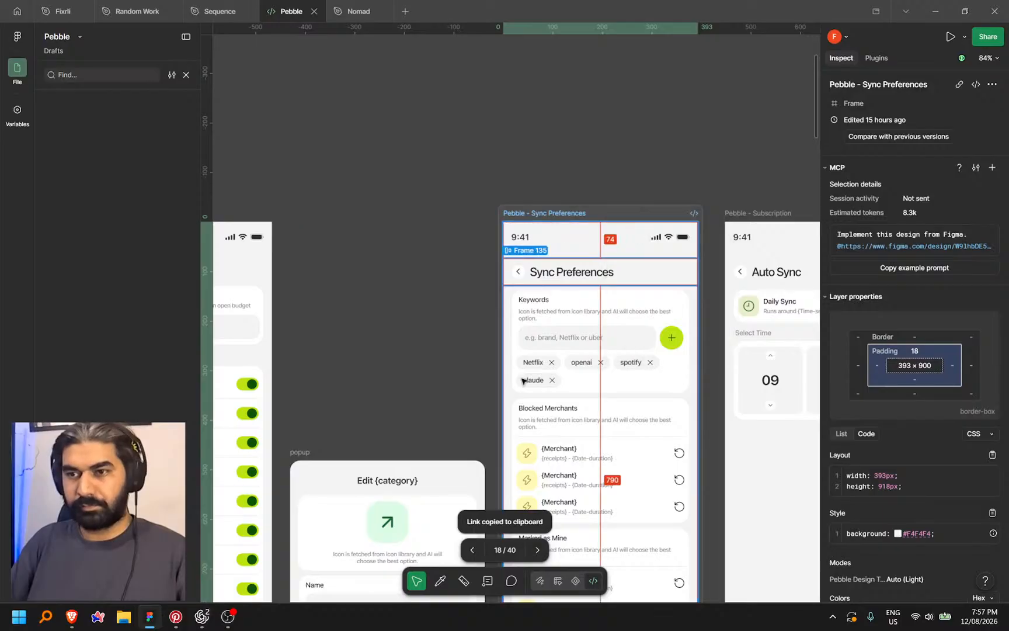
click(204, 616)
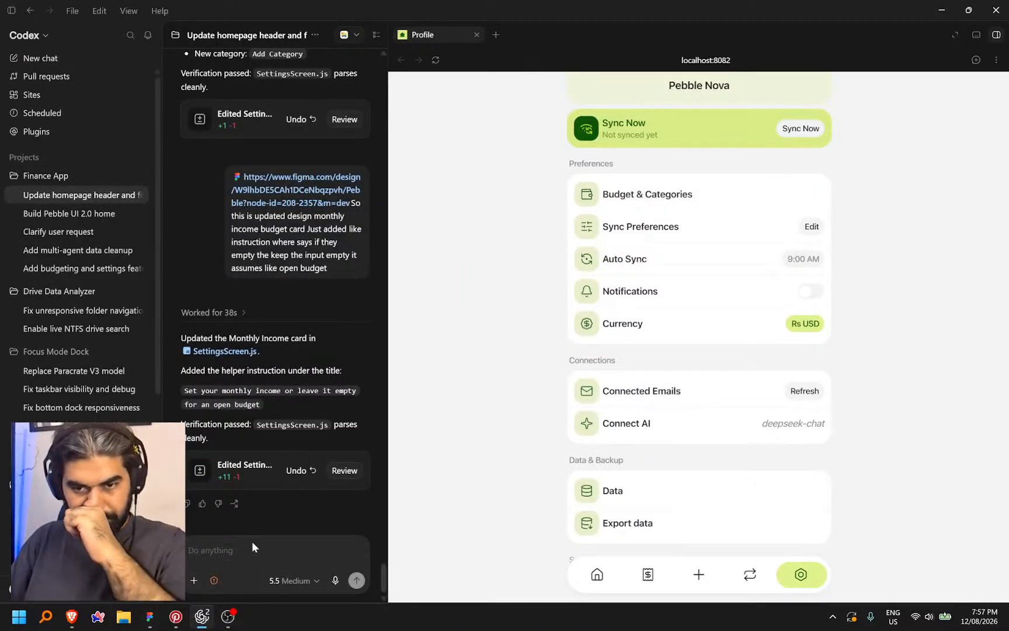
Send Codex the Figma link plus a dictated request for keywords, blocked merchants, marked-as-mine and email options
key(ctrl+v)
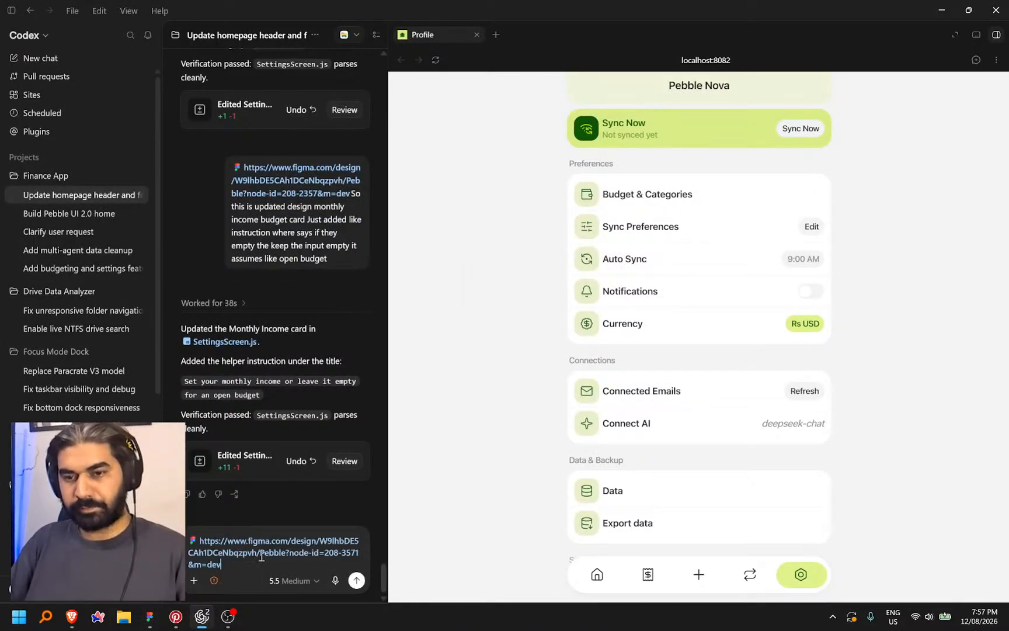
key(shift+Return)
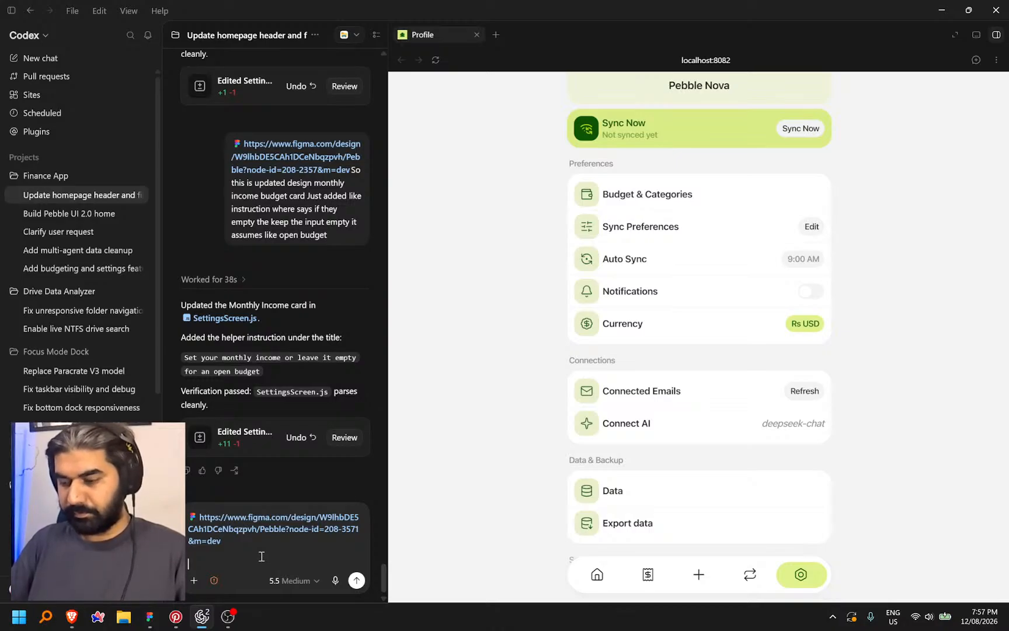
key(ctrl+super)
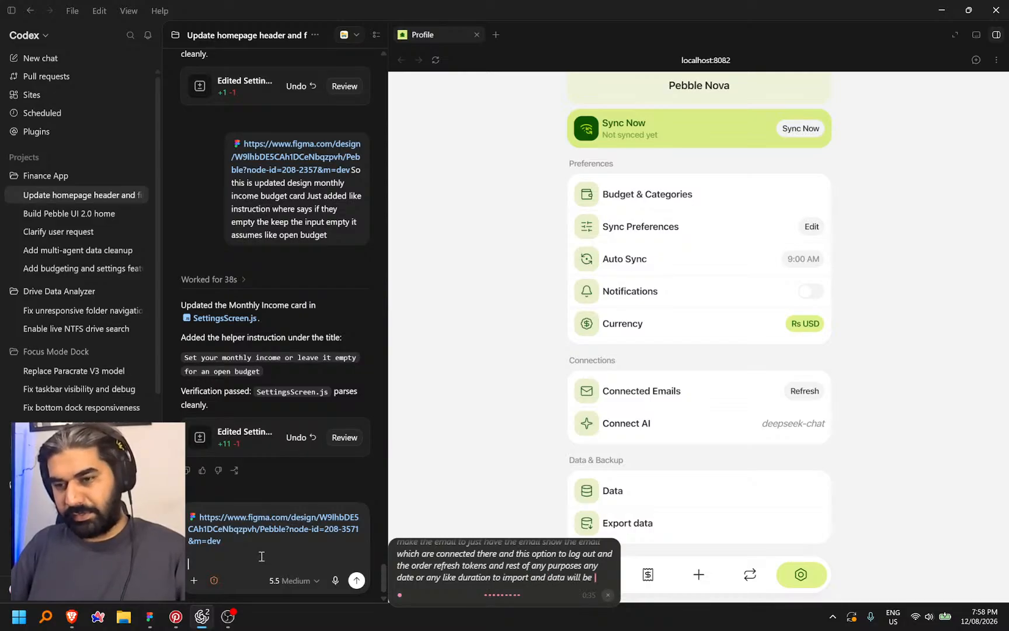
key(ctrl+space)
key(Return)
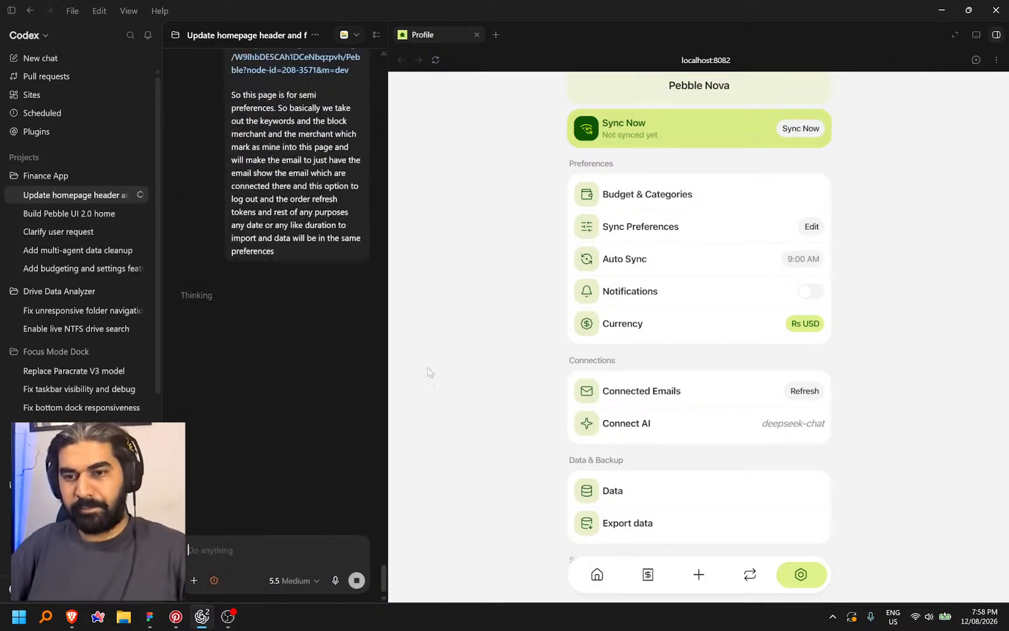
double_click(915, 18)
Inspect the Sync Preferences keyword chips, then zoom out toward the Transactions and Home screens
drag(651, 128, 492, 46)
drag(540, 227, 590, 159)
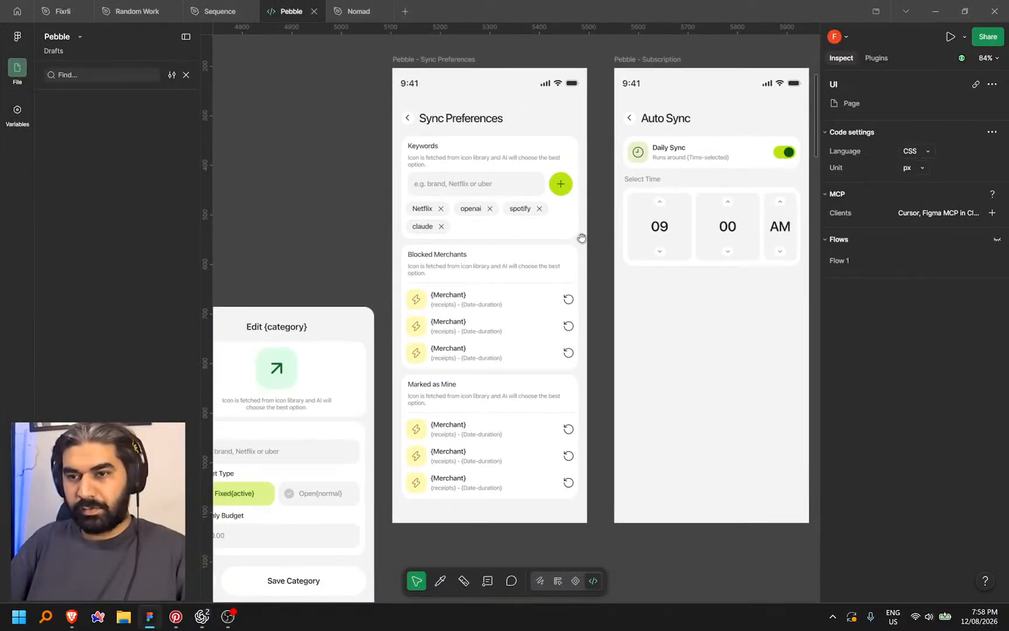
drag(582, 238, 639, 250)
drag(641, 324, 675, 348)
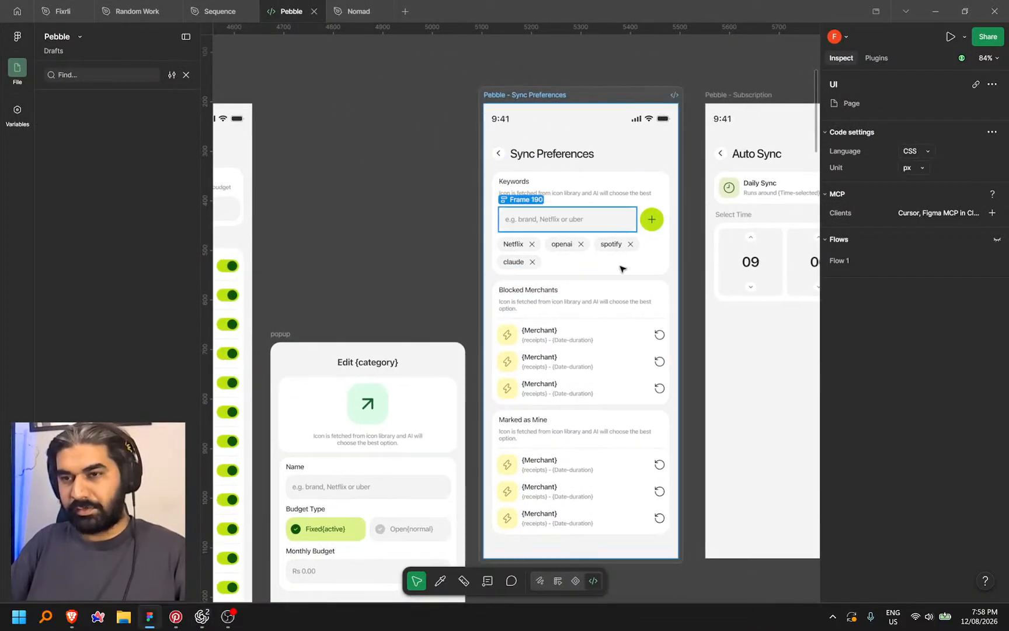
scroll(602, 248, up, 5)
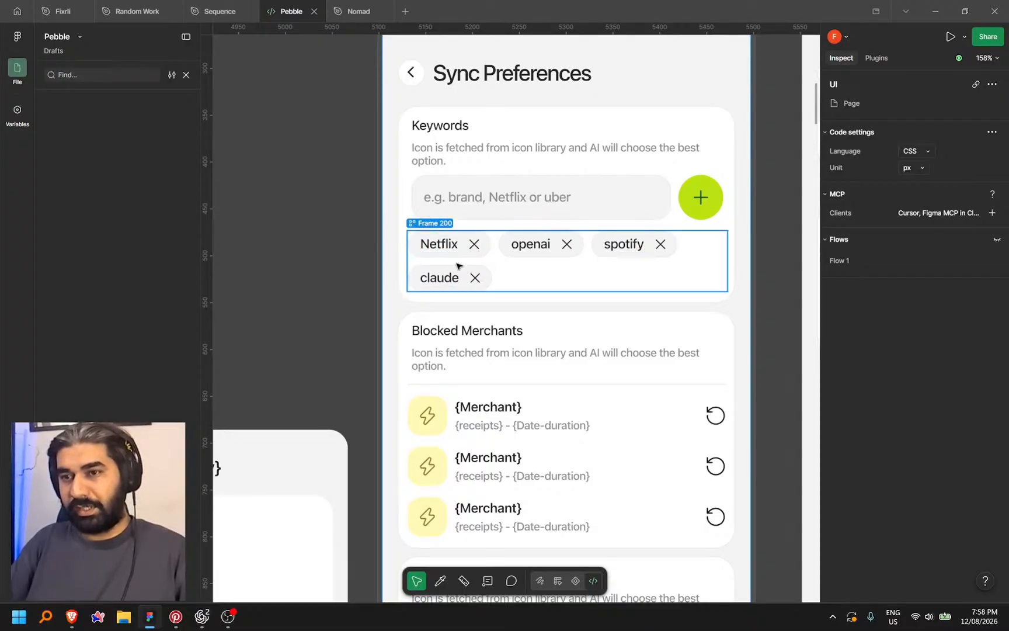
scroll(559, 261, down, 3)
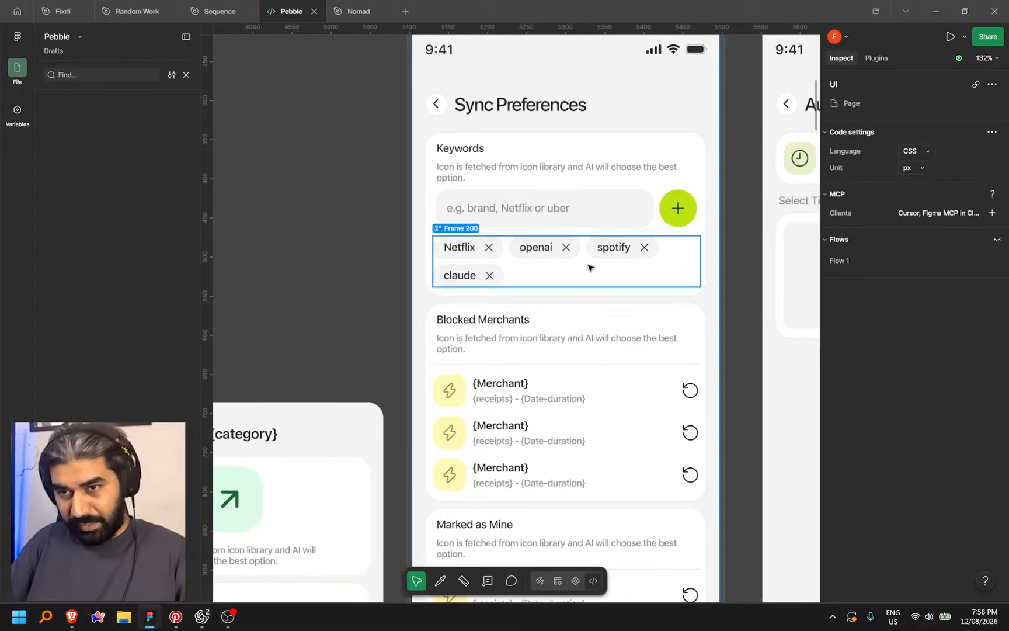
scroll(588, 267, down, 3)
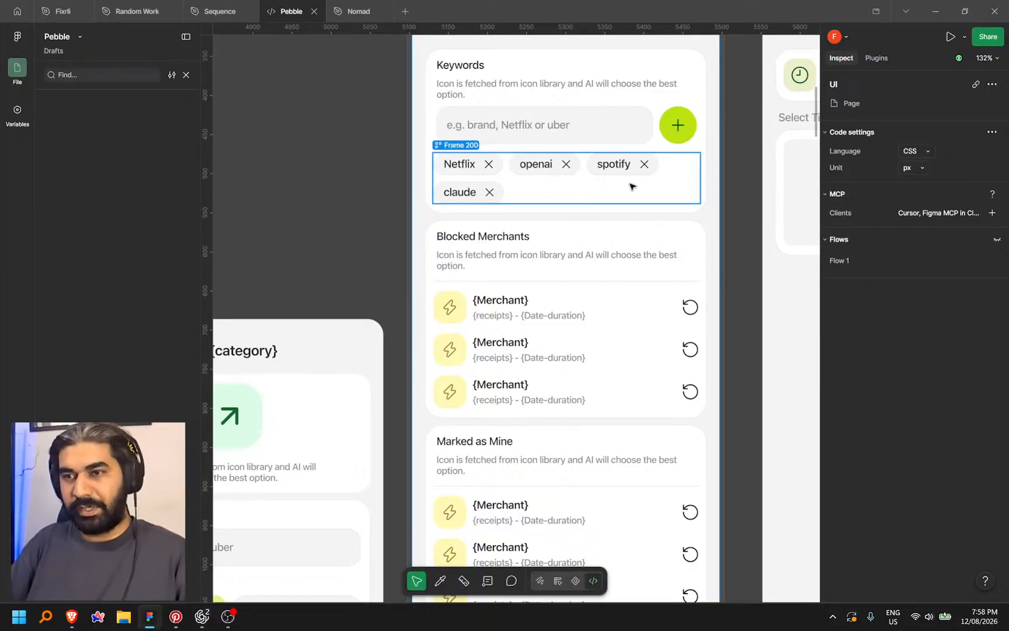
scroll(621, 214, down, 10)
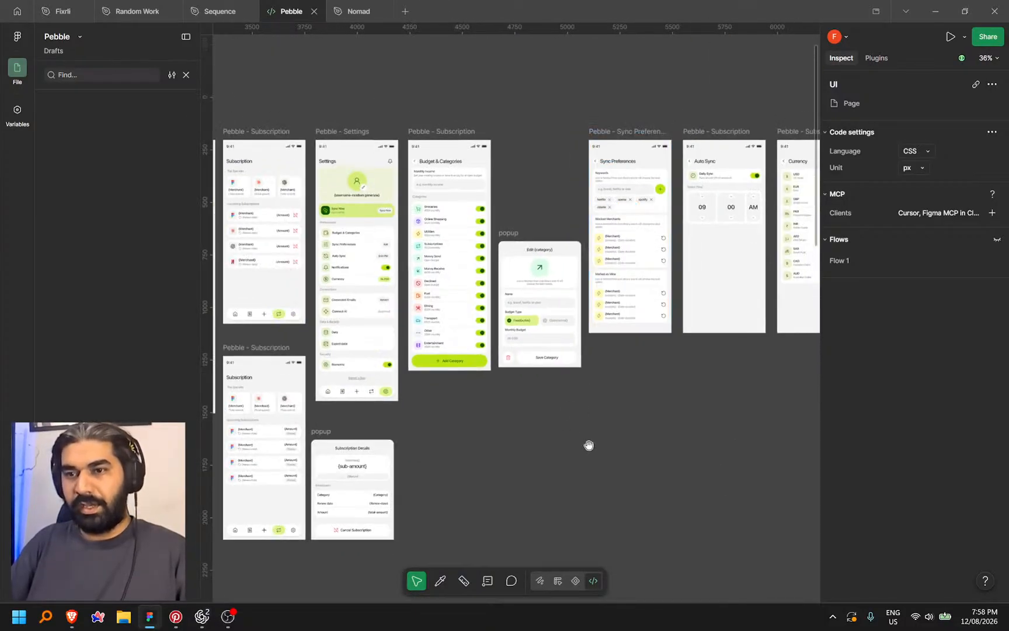
scroll(589, 445, left, 15)
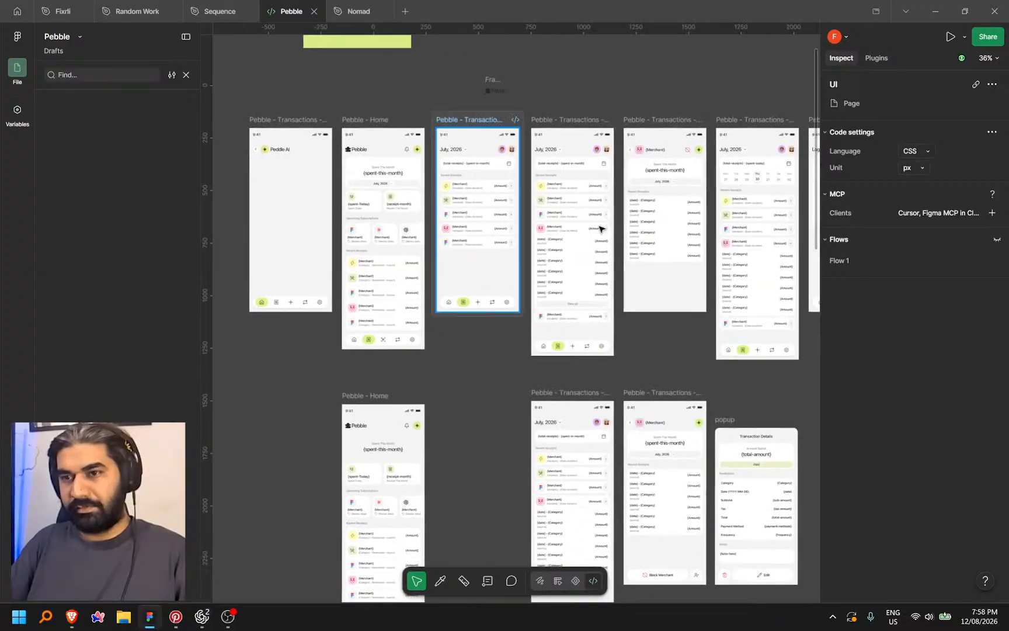
Pan across the Transactions month and Merchant screen designs
scroll(601, 229, up, 8)
drag(349, 85, 613, 217)
drag(384, 431, 439, 339)
drag(650, 332, 384, 337)
drag(708, 275, 383, 281)
drag(618, 284, 570, 99)
scroll(423, 274, down, 5)
drag(584, 509, 561, 514)
drag(540, 183, 578, 345)
scroll(556, 202, up, 6)
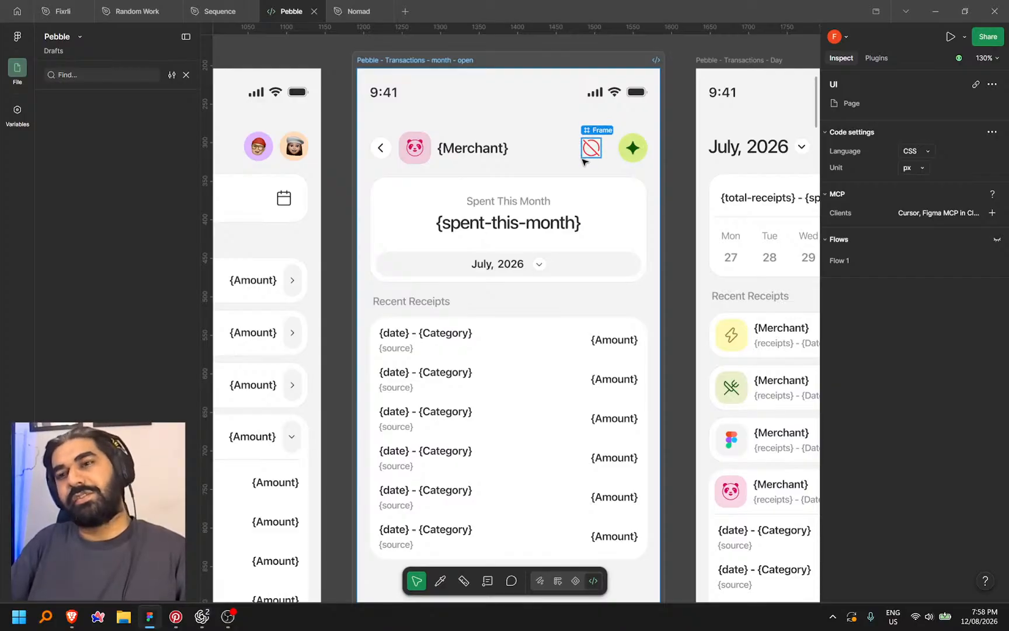
scroll(582, 161, down, 2)
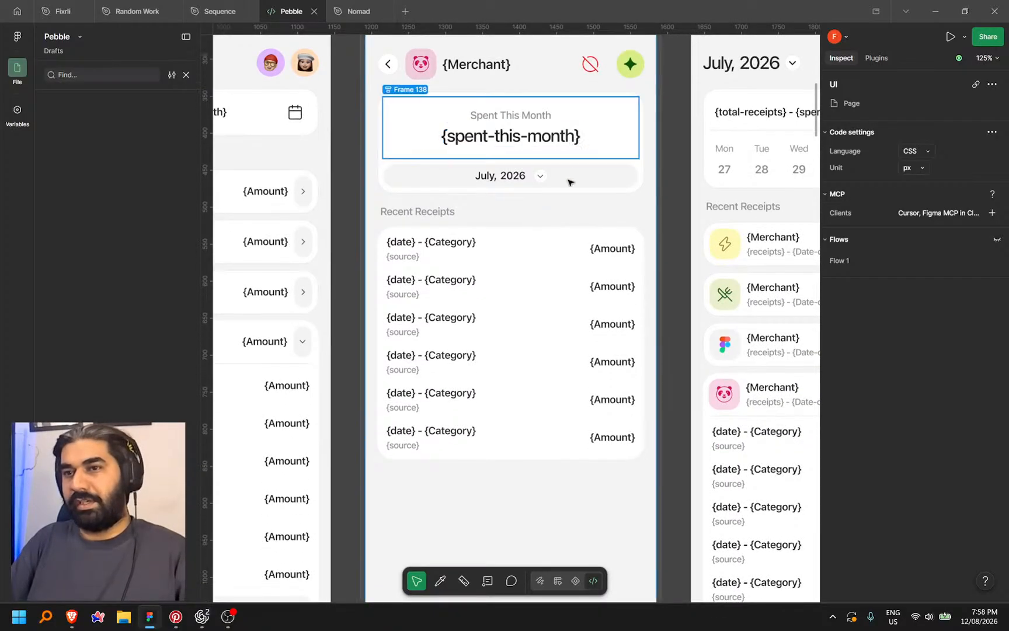
scroll(581, 167, up, 2)
scroll(587, 133, down, 10)
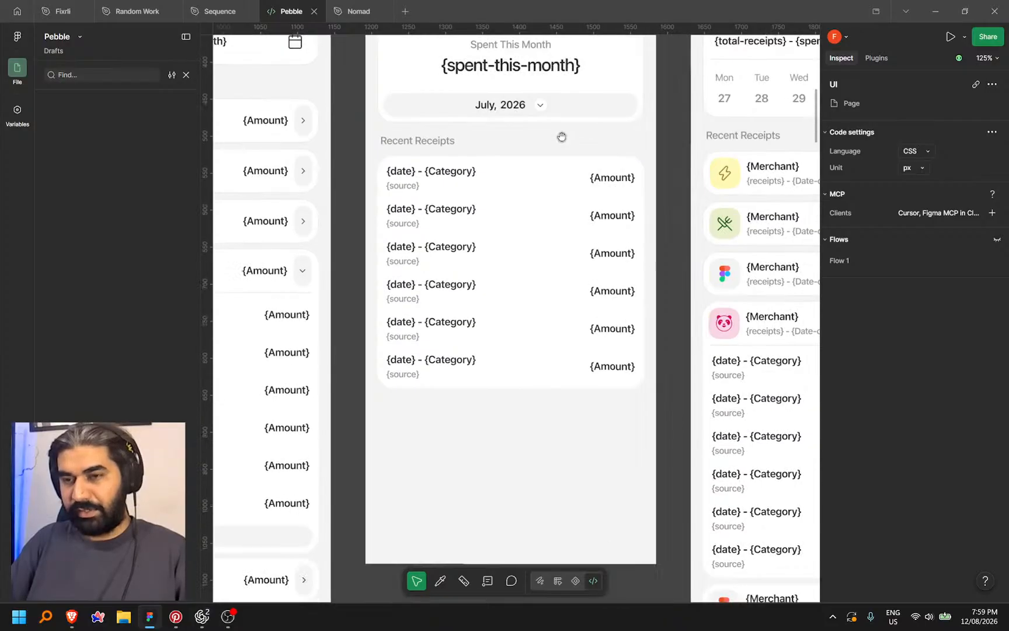
scroll(561, 136, down, 5)
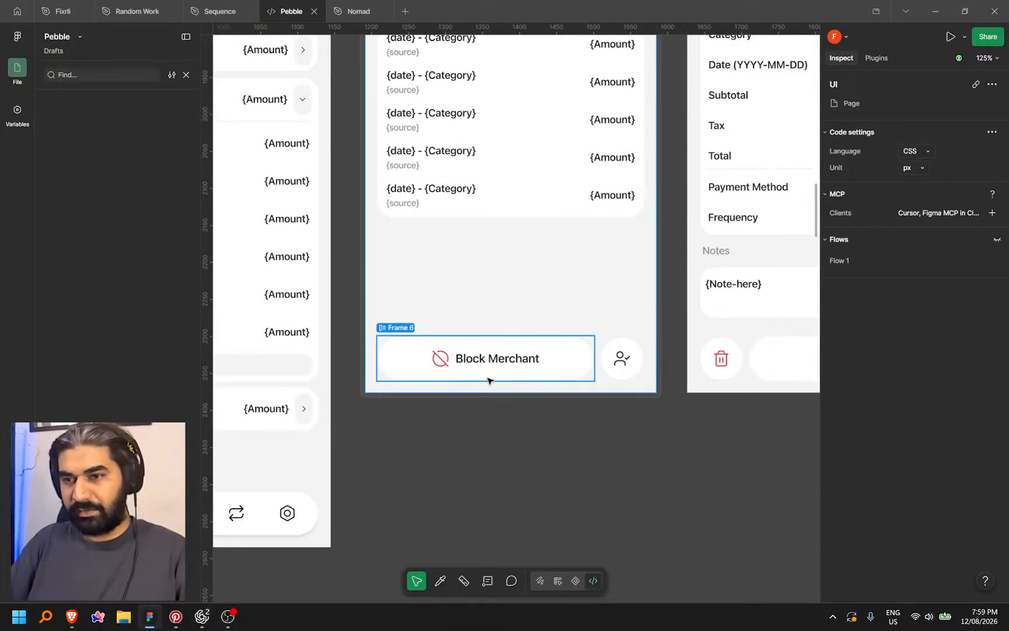
scroll(491, 380, down, 5)
drag(673, 417, 632, 467)
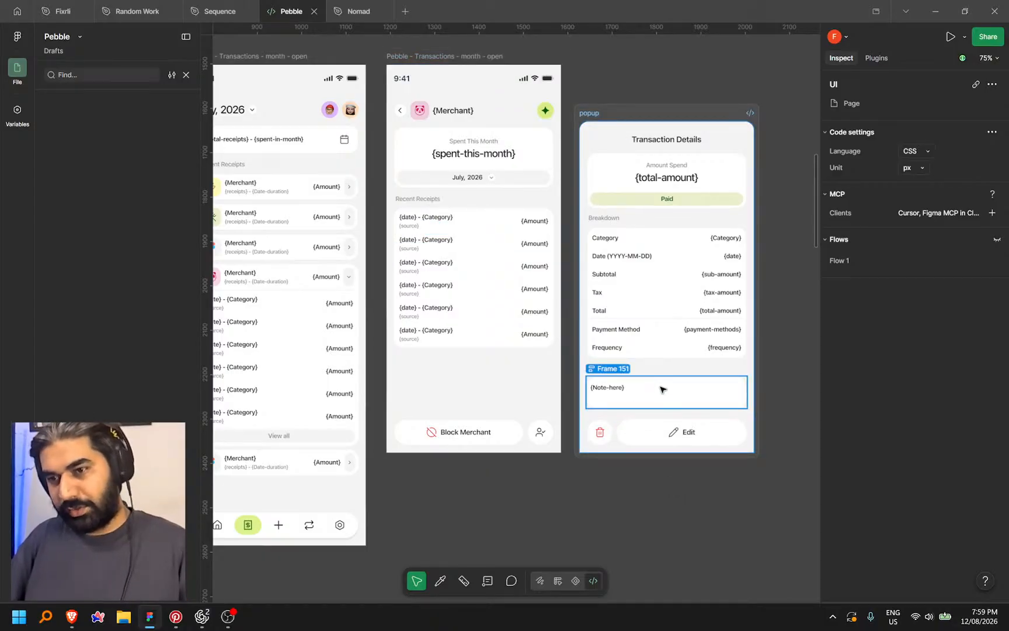
Review the Log Expense screens, ending on the Settings, Budget and Sync Preferences frames
scroll(591, 469, down, 3)
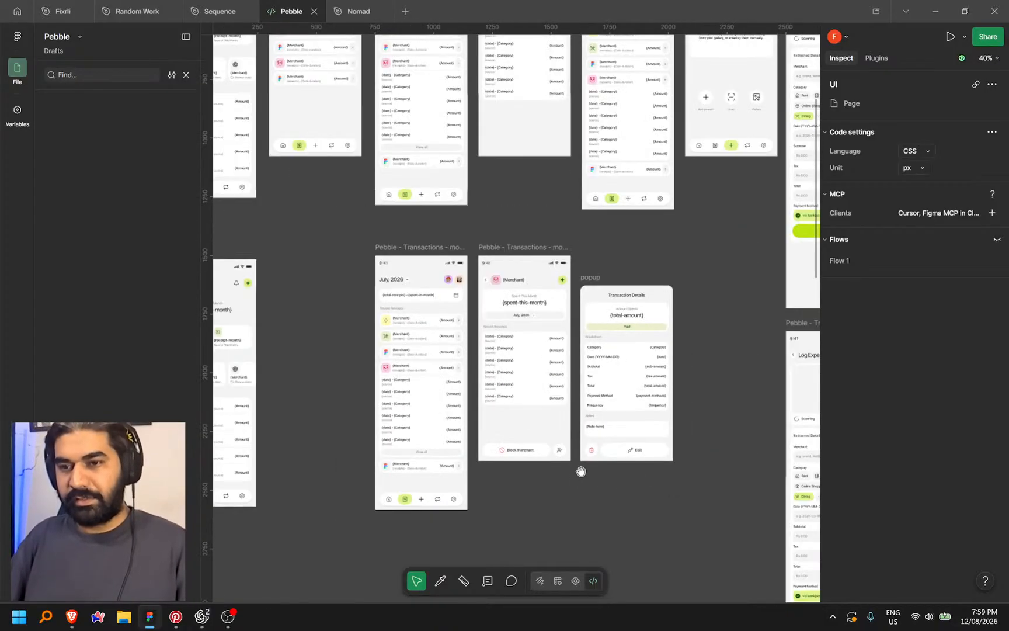
scroll(527, 494, up, 2)
drag(538, 504, 690, 495)
scroll(439, 441, down, 1)
scroll(439, 442, down, 2)
drag(523, 475, 374, 457)
drag(771, 385, 551, 488)
scroll(373, 316, up, 3)
drag(396, 423, 540, 497)
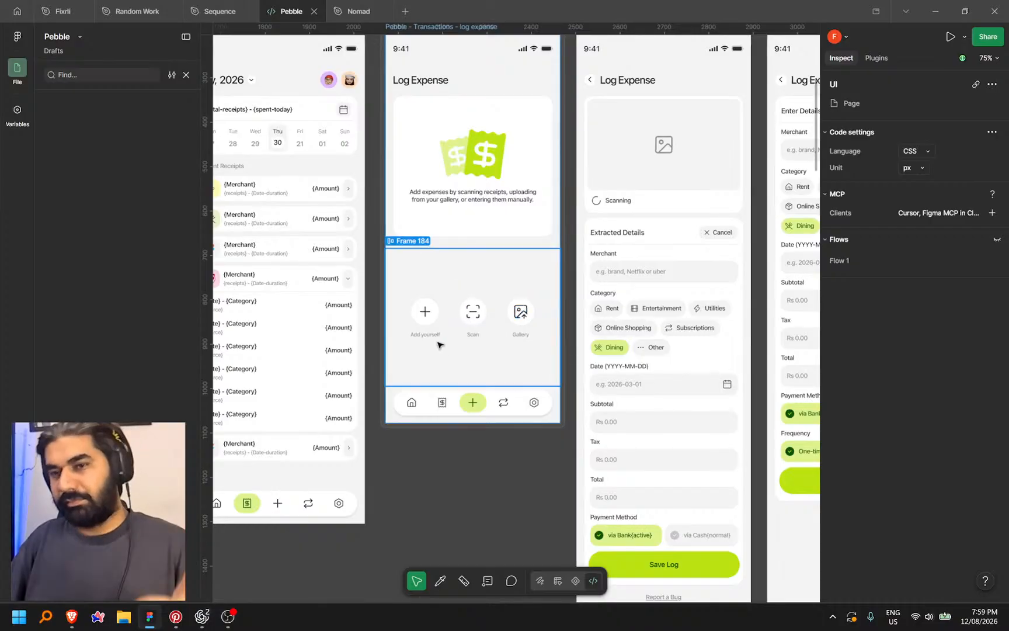
drag(769, 370, 746, 347)
drag(398, 471, 419, 471)
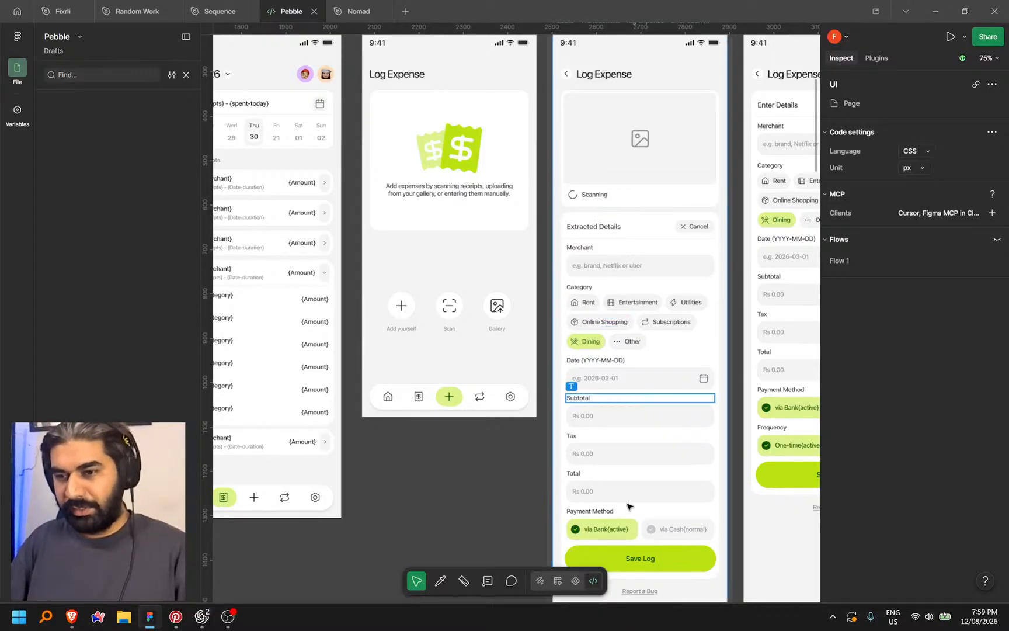
drag(484, 498, 331, 437)
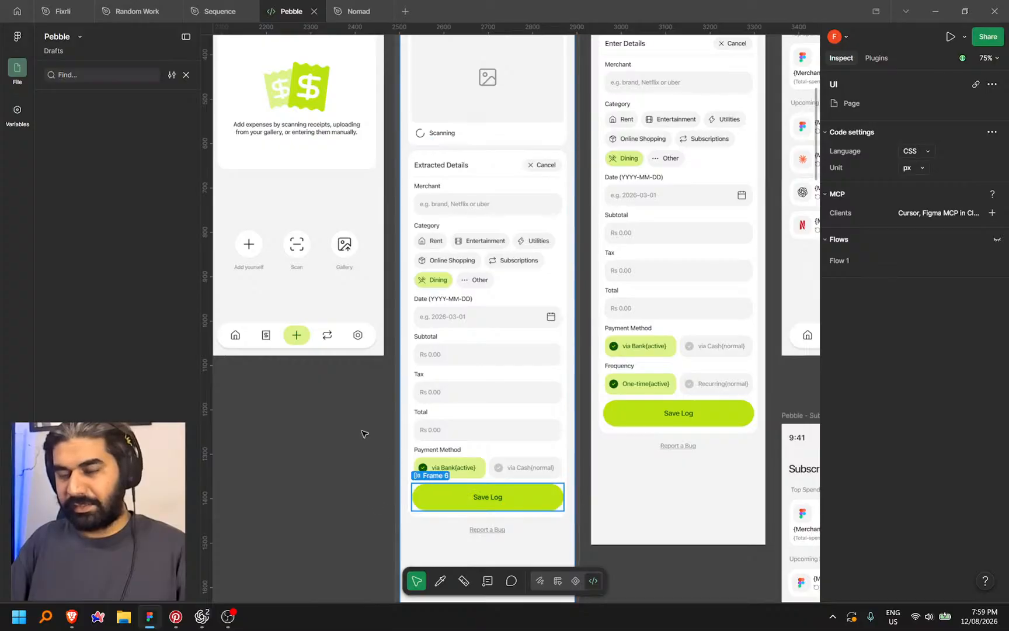
scroll(357, 425, down, 3)
drag(516, 478, 344, 340)
drag(745, 357, 583, 414)
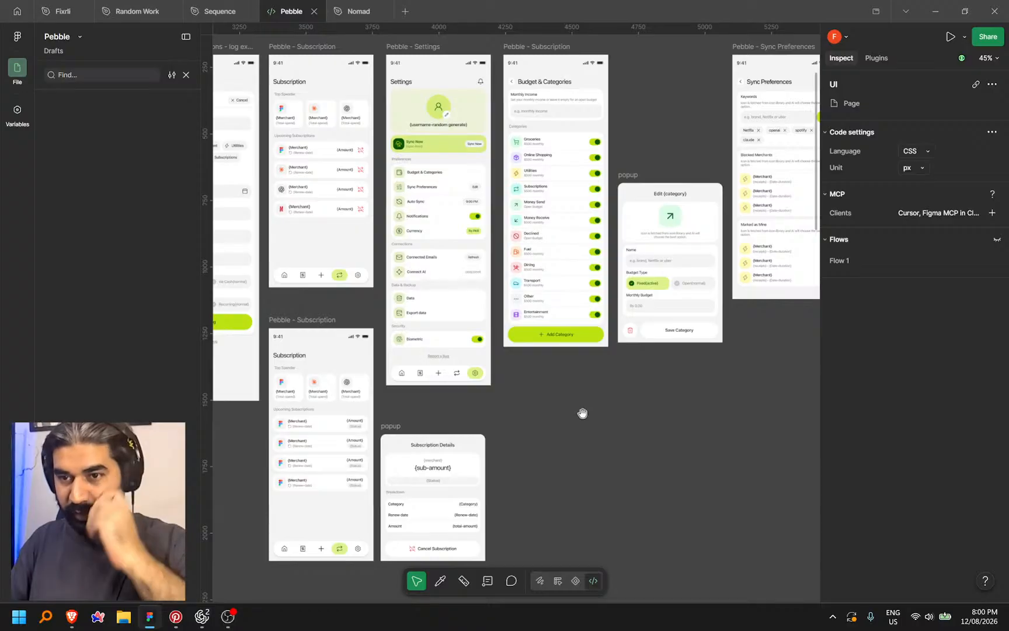
Browse the Profile and Settings screenshots in Dev Mode, inspecting the Add Category label
scroll(582, 413, right, 10)
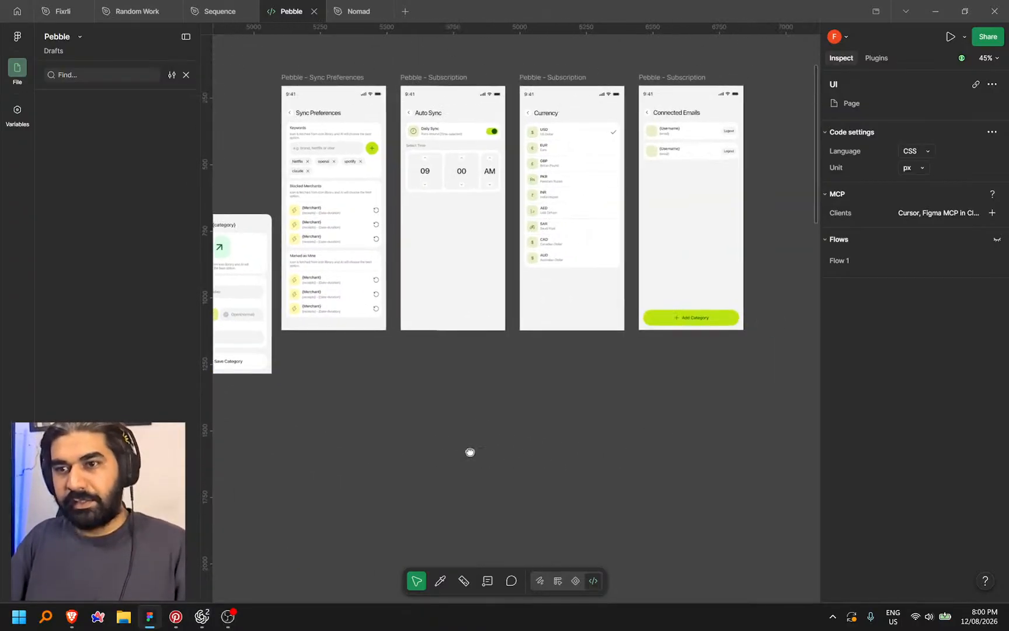
scroll(559, 436, up, 2)
scroll(578, 459, right, 7)
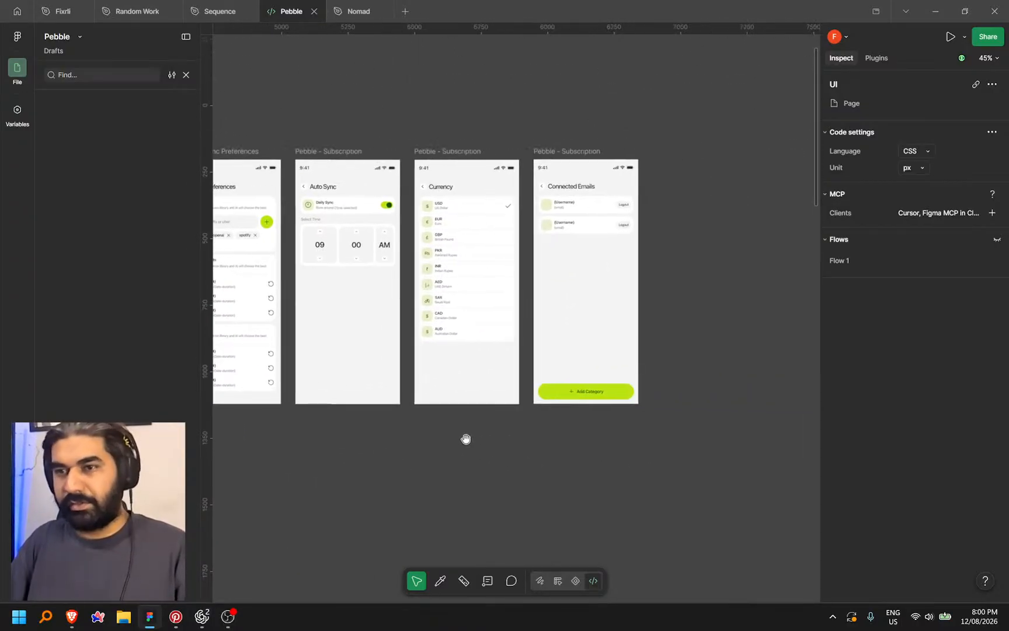
scroll(689, 261, up, 10)
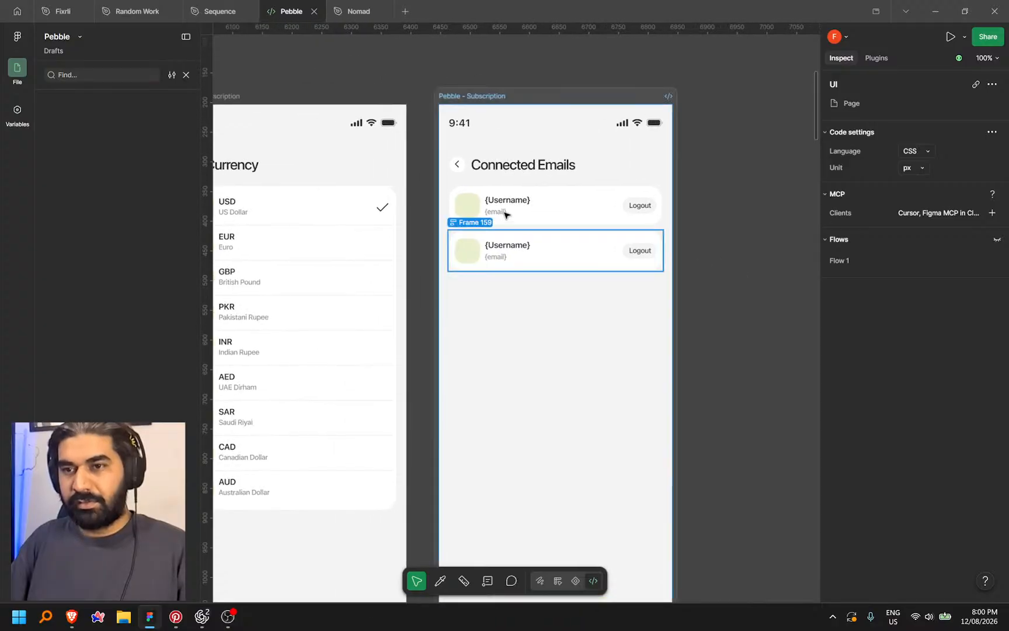
scroll(458, 197, down, 5)
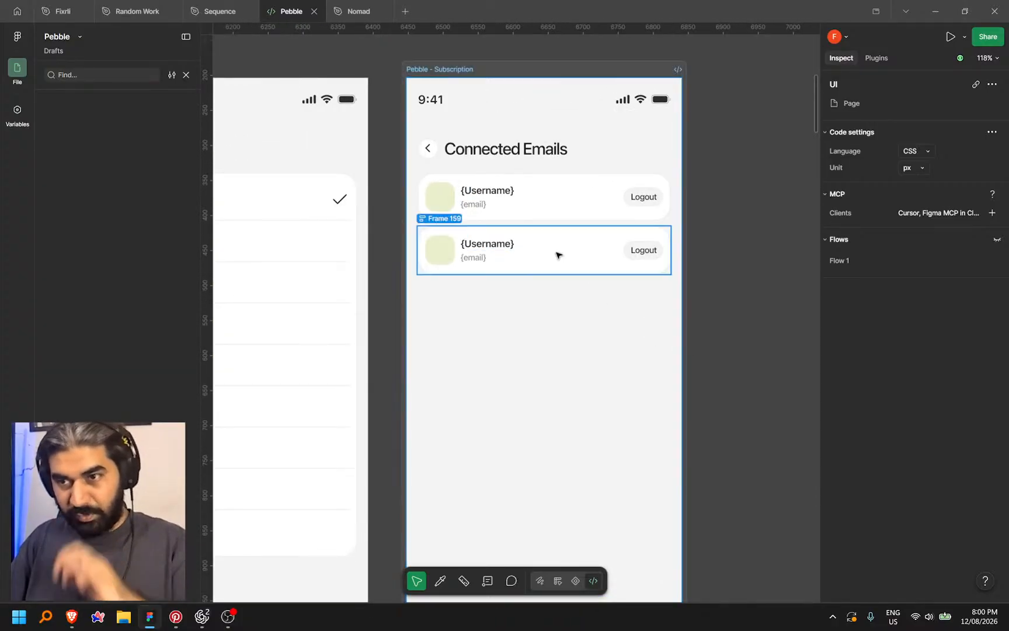
scroll(626, 365, down, 4)
click(552, 407)
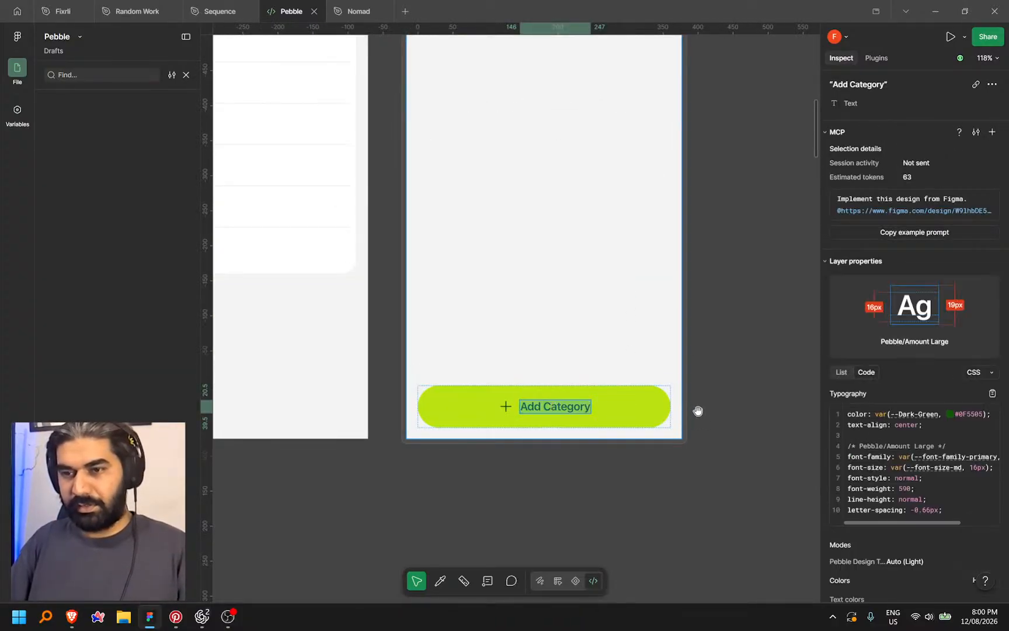
scroll(729, 315, down, 13)
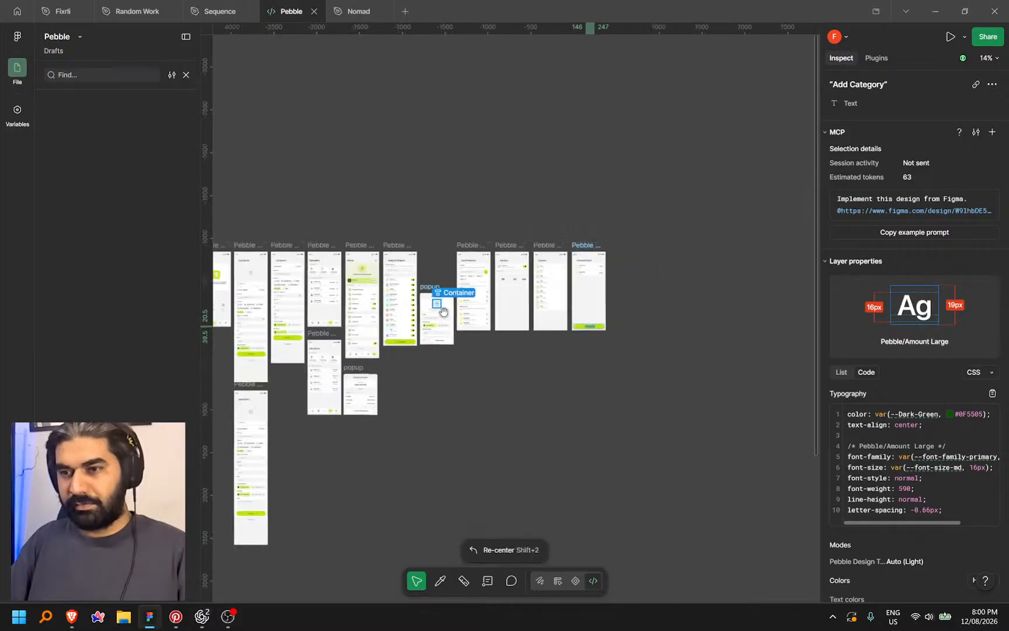
scroll(437, 305, down, 10)
scroll(497, 368, right, 10)
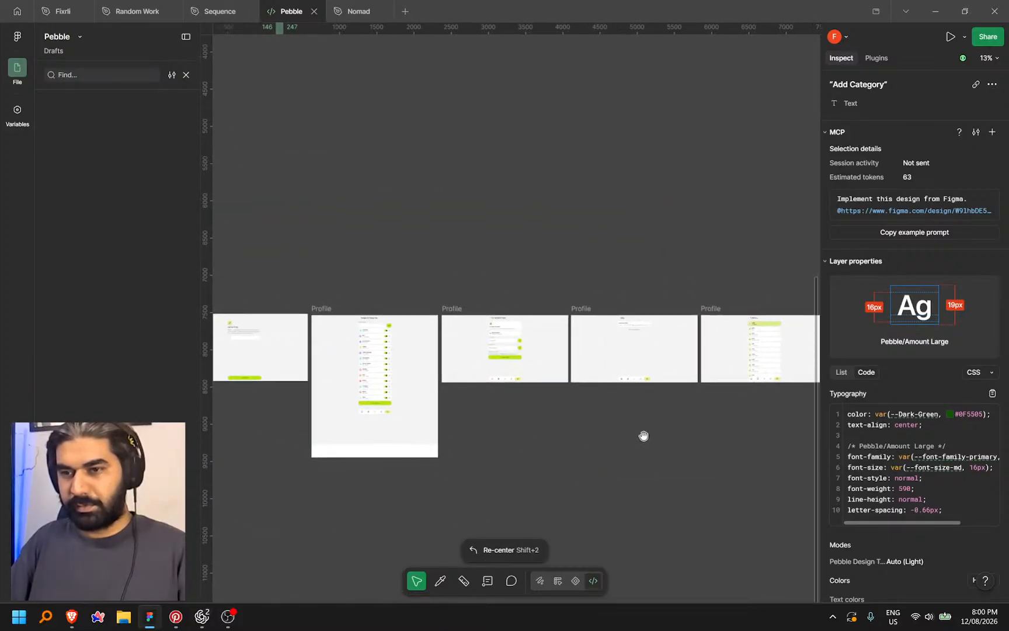
scroll(670, 387, up, 8)
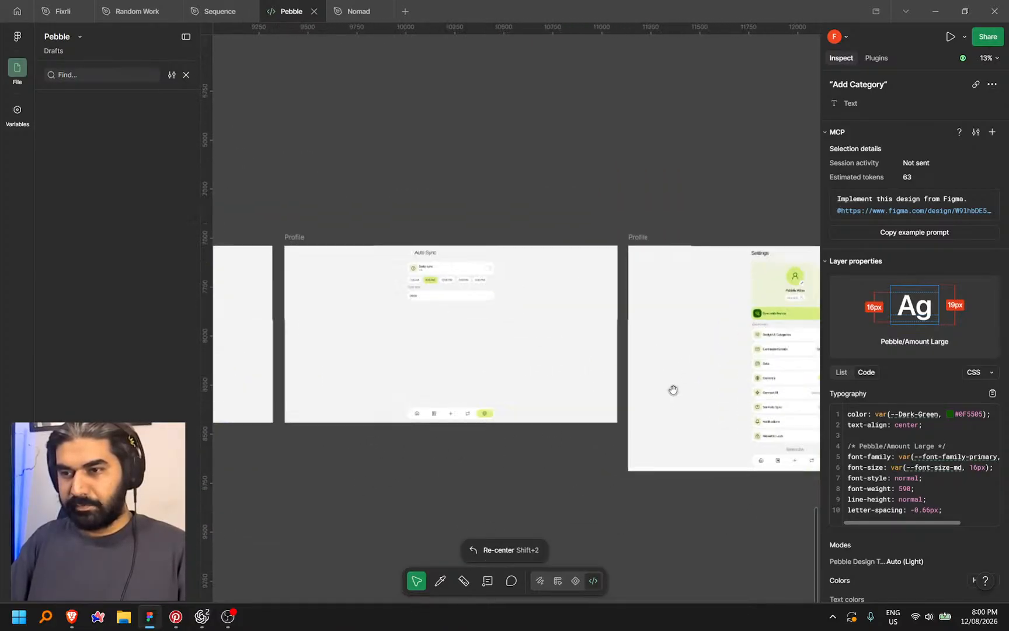
scroll(571, 359, up, 3)
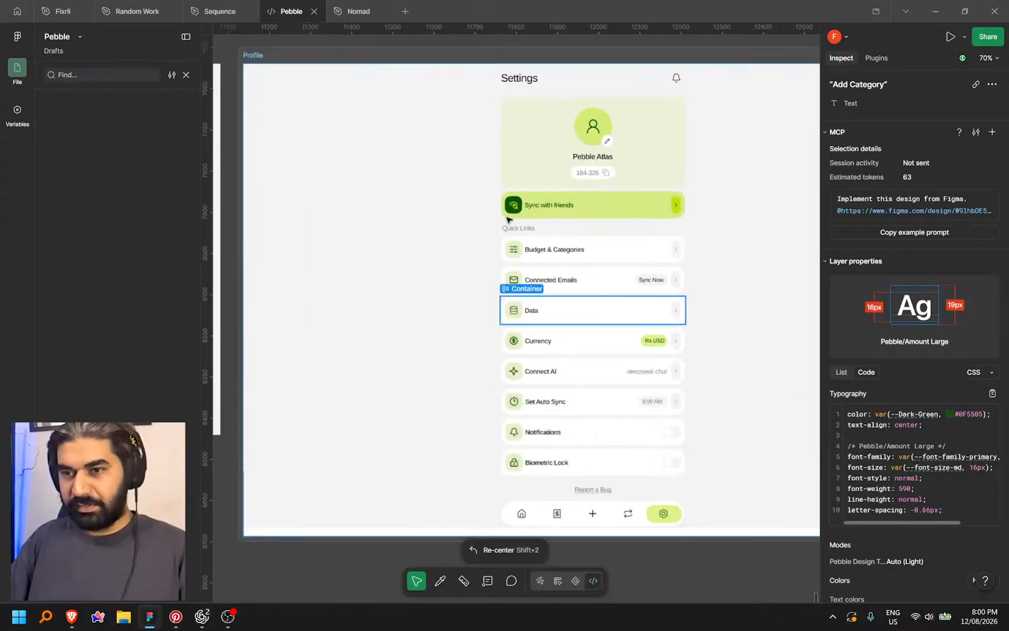
drag(365, 401, 609, 390)
scroll(782, 342, down, 4)
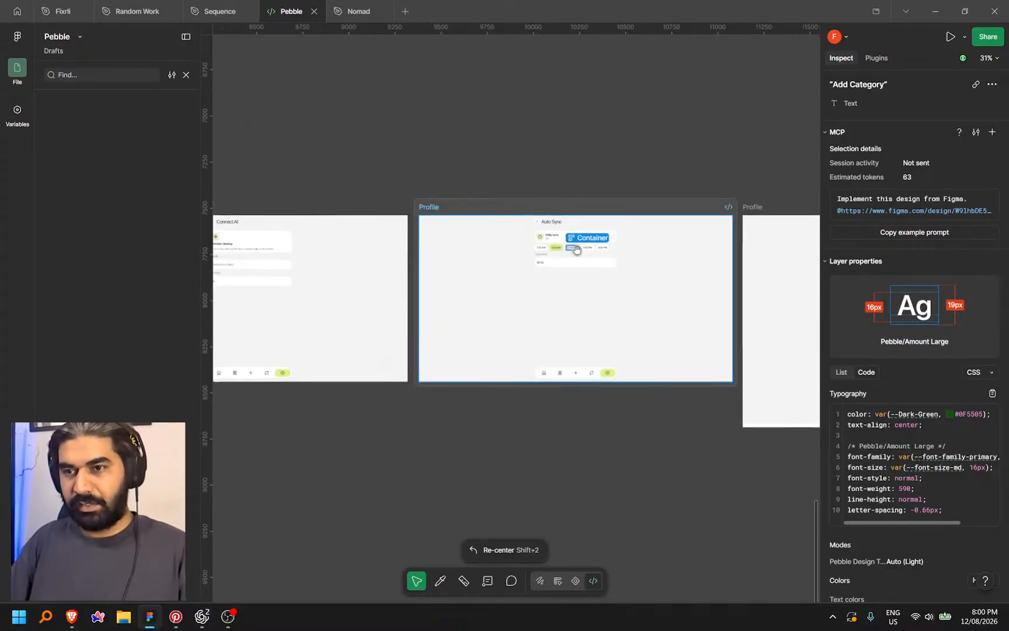
scroll(578, 250, up, 4)
scroll(575, 250, down, 3)
Pan through the Connect AI, Currency and Data screenshots and inspect the Connect Gmail button
drag(574, 249, 927, 246)
drag(529, 288, 642, 300)
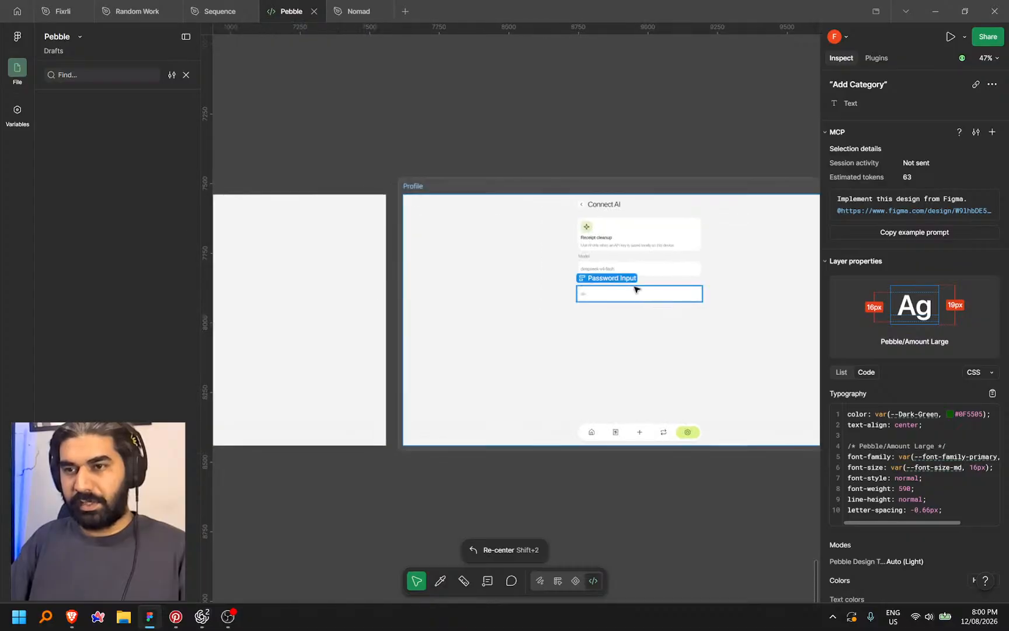
scroll(626, 279, up, 4)
scroll(624, 276, down, 2)
drag(463, 299, 919, 299)
drag(319, 323, 637, 316)
drag(355, 310, 969, 288)
scroll(547, 308, down, 6)
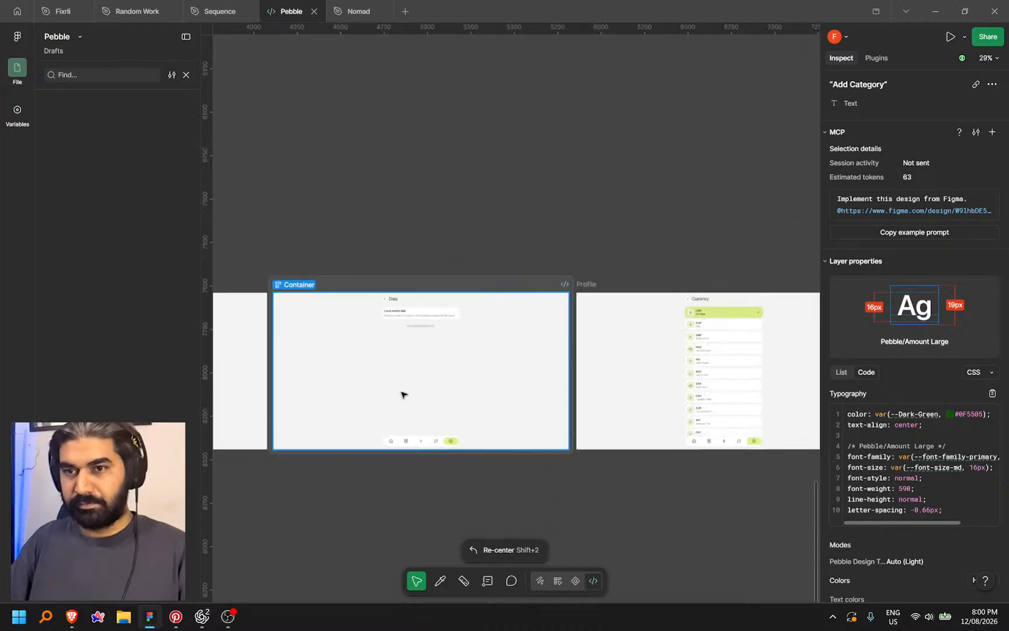
scroll(444, 385, up, 6)
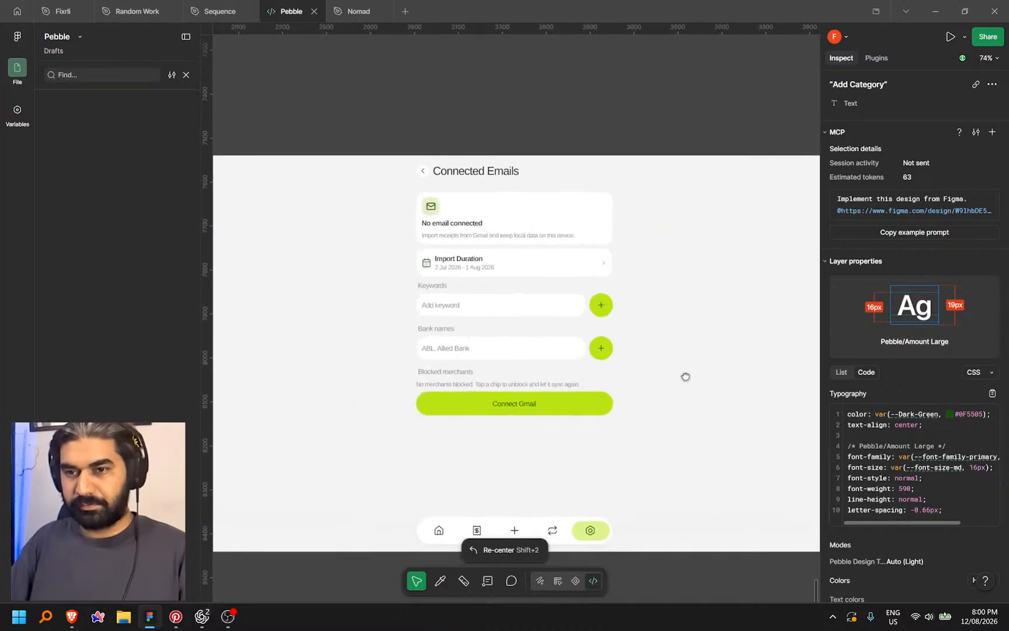
click(578, 413)
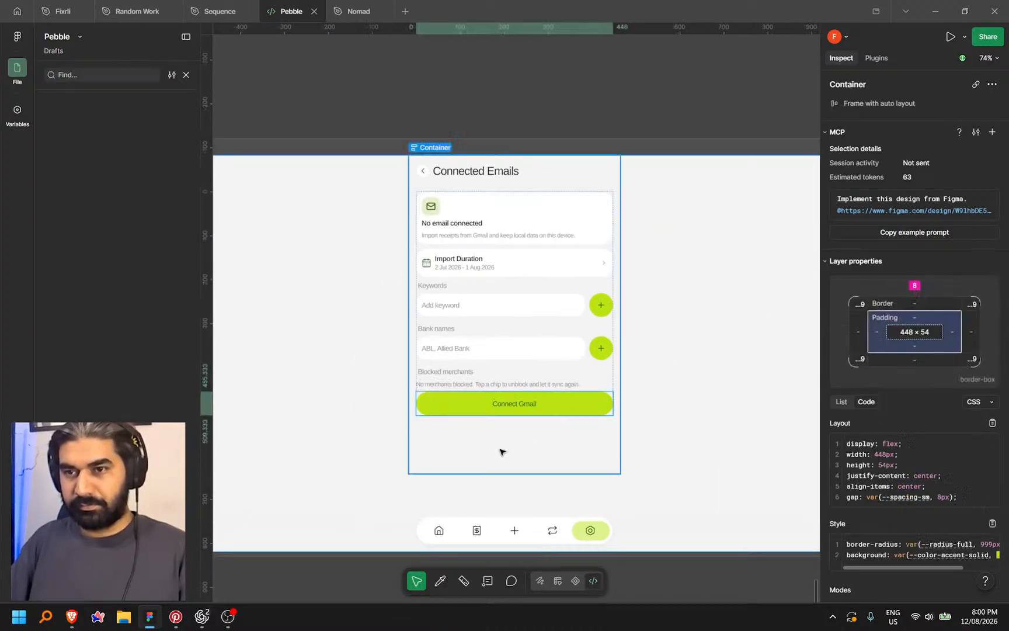
scroll(500, 461, down, 8)
Frame the Auto Sync, Currency and Connected Emails designs, select Currency, and switch to Design mode
drag(500, 506, 484, 532)
drag(607, 363, 840, 363)
drag(423, 403, 677, 336)
scroll(694, 335, up, 6)
drag(669, 241, 774, 352)
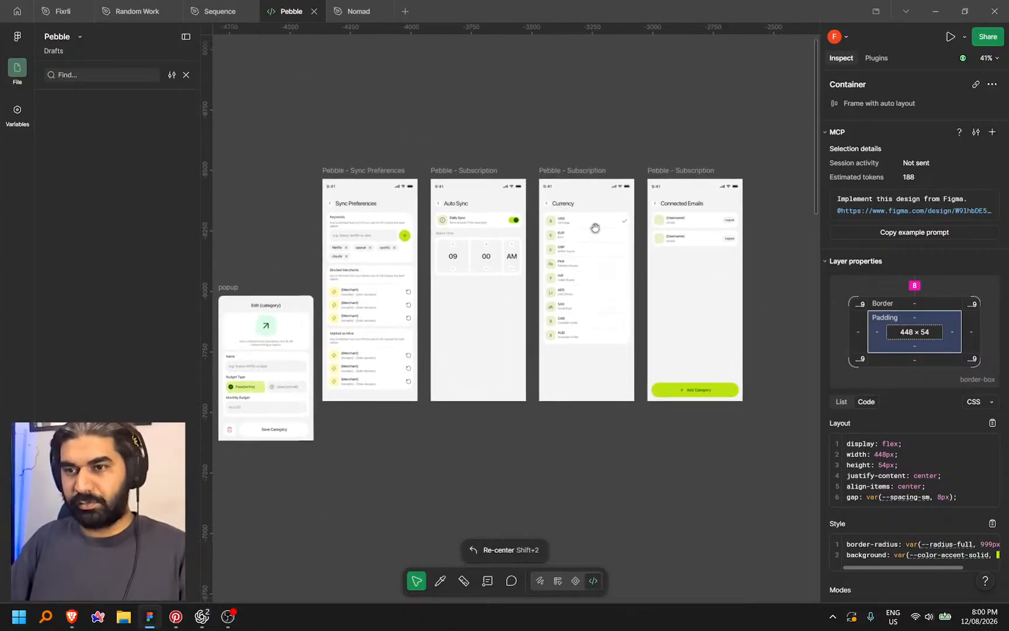
scroll(608, 234, up, 3)
drag(568, 147, 485, 95)
scroll(473, 121, up, 2)
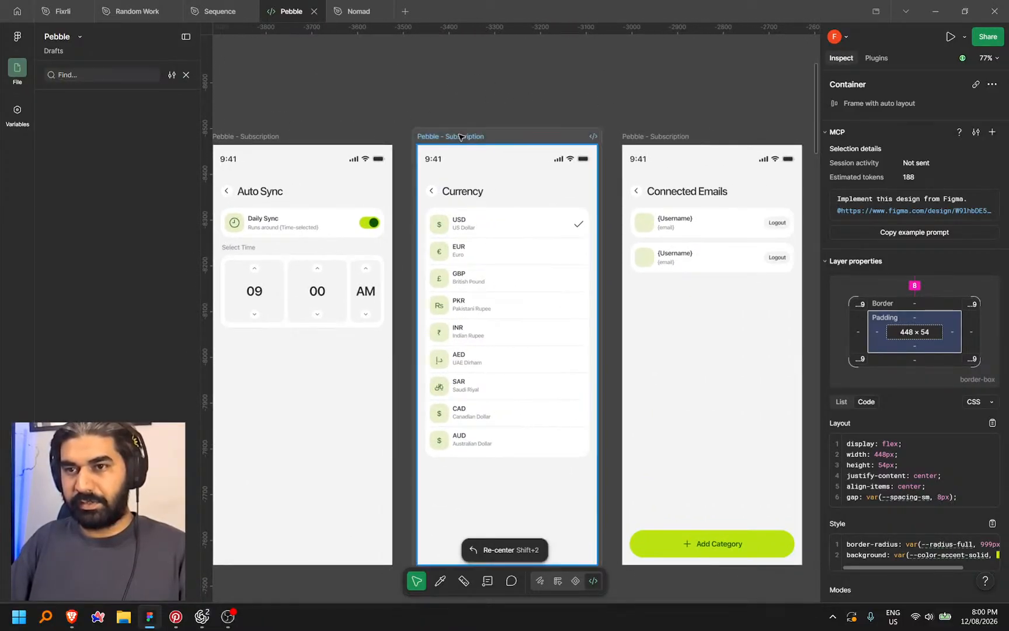
click(461, 136)
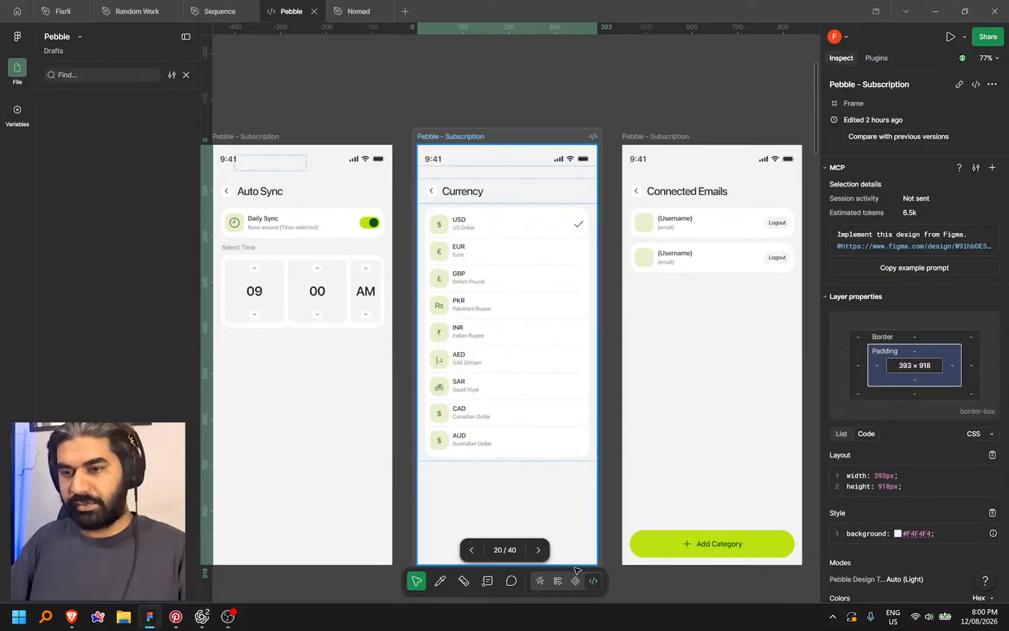
key(shift+d)
Rename the Currency screen's frame from Subscription to 'Pebble - Currency'
click(458, 111)
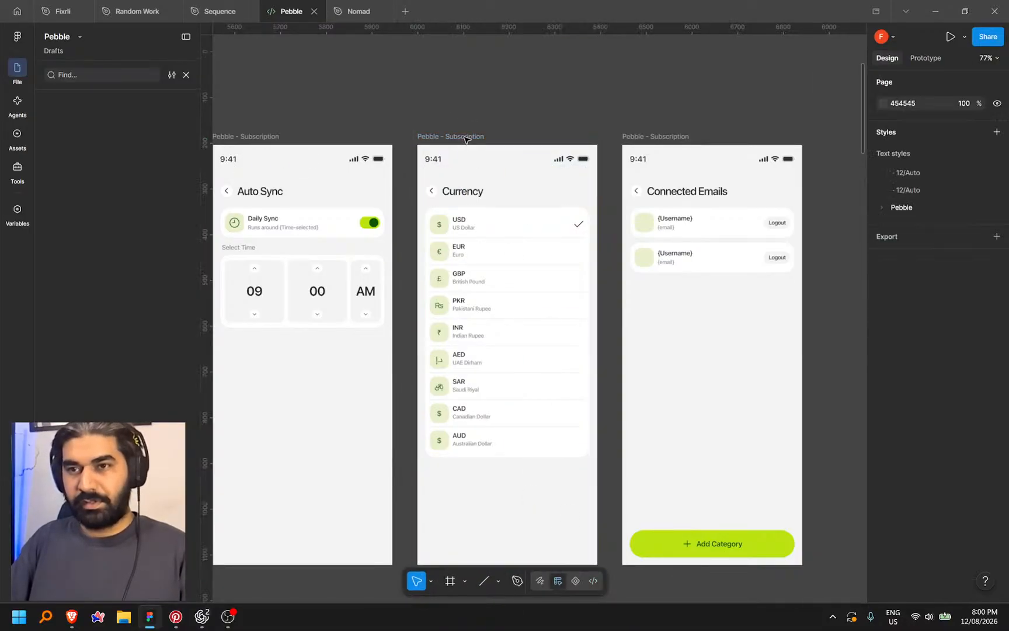
scroll(462, 139, up, 2)
double_click(474, 212)
double_click(465, 213)
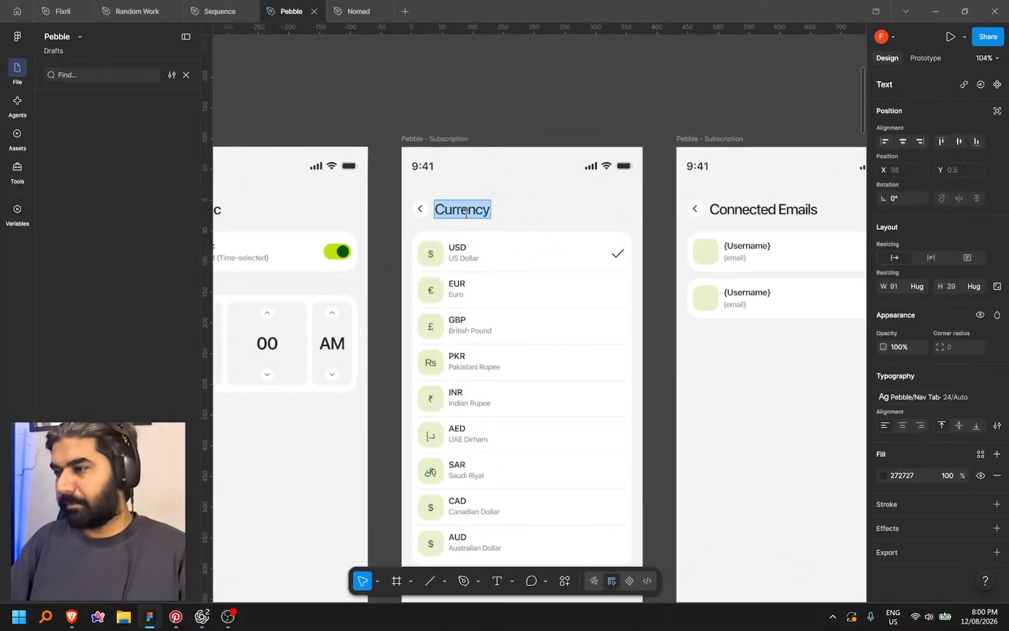
click(455, 139)
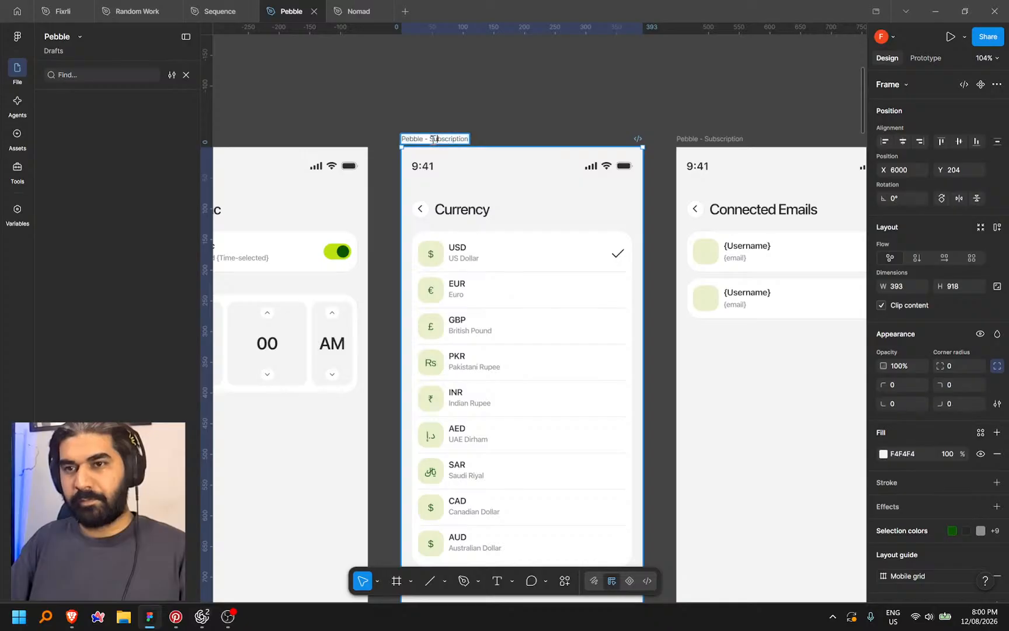
drag(460, 138, 513, 132)
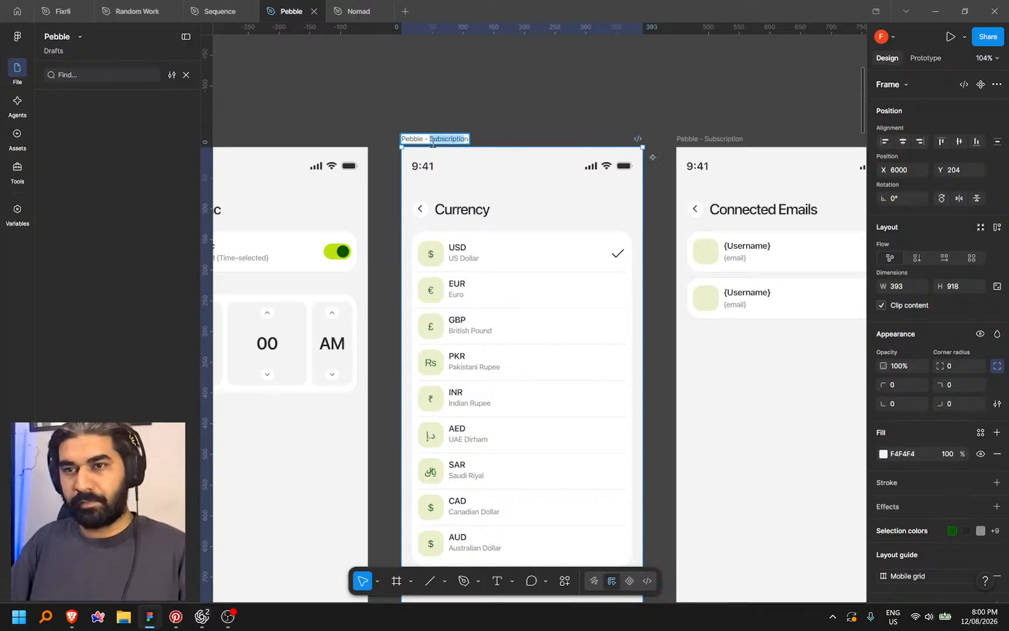
text(Currency)
click(503, 123)
click(480, 160)
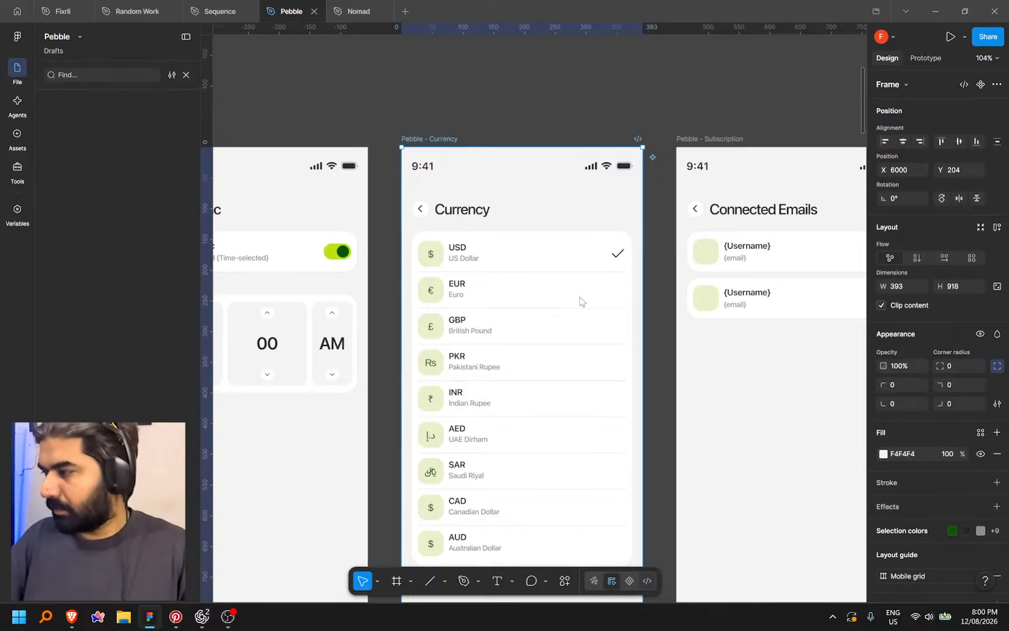
Copy a link to the Pebble - Currency frame from Dev Mode and return to Codex
click(645, 578)
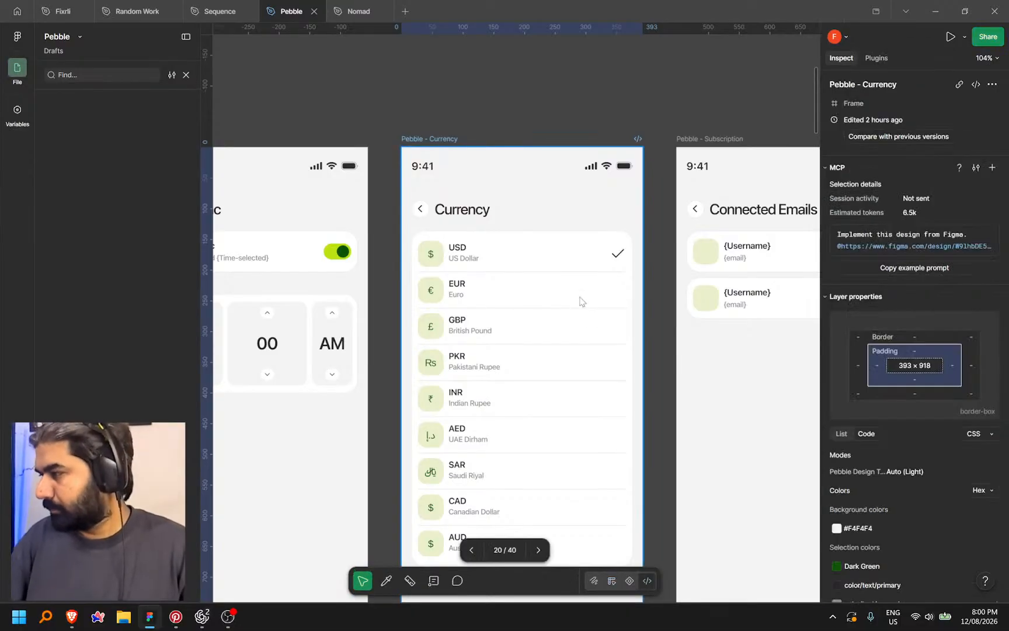
right_click(519, 138)
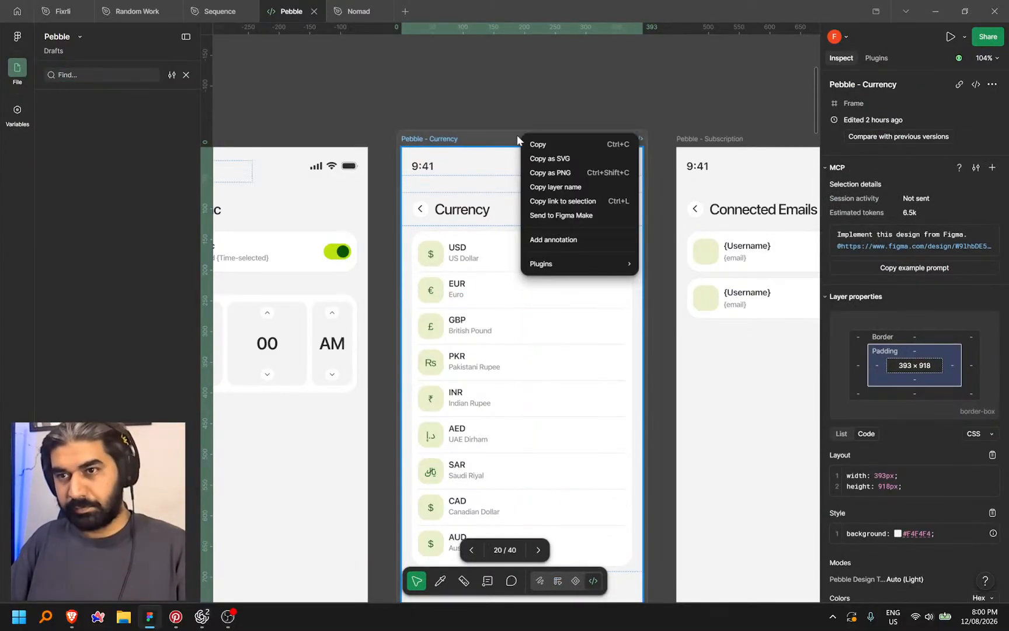
click(549, 201)
scroll(669, 130, down, 2)
scroll(669, 130, down, 5)
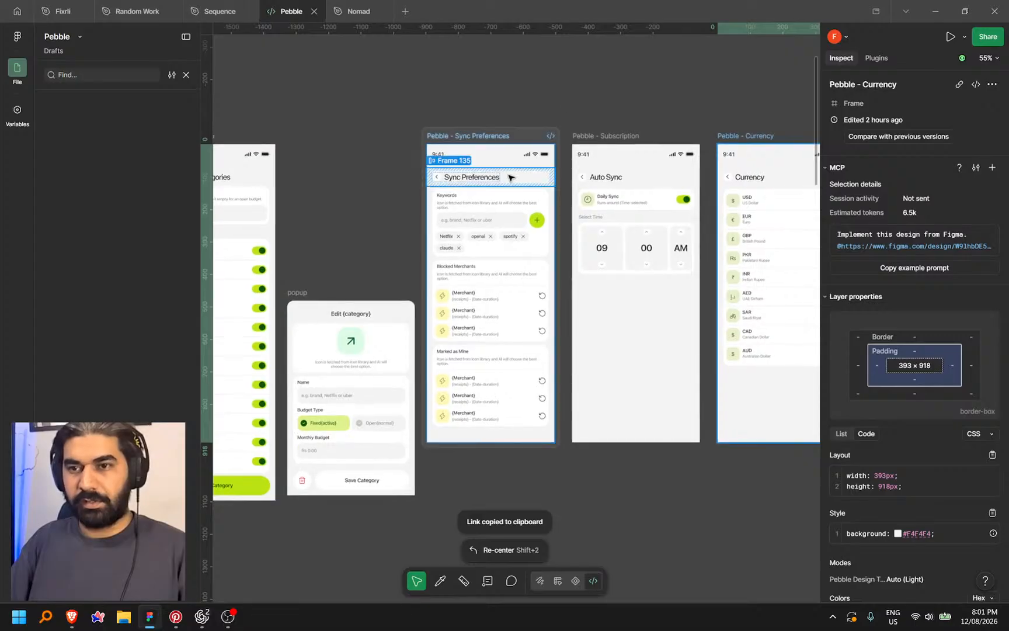
scroll(511, 176, up, 4)
click(201, 617)
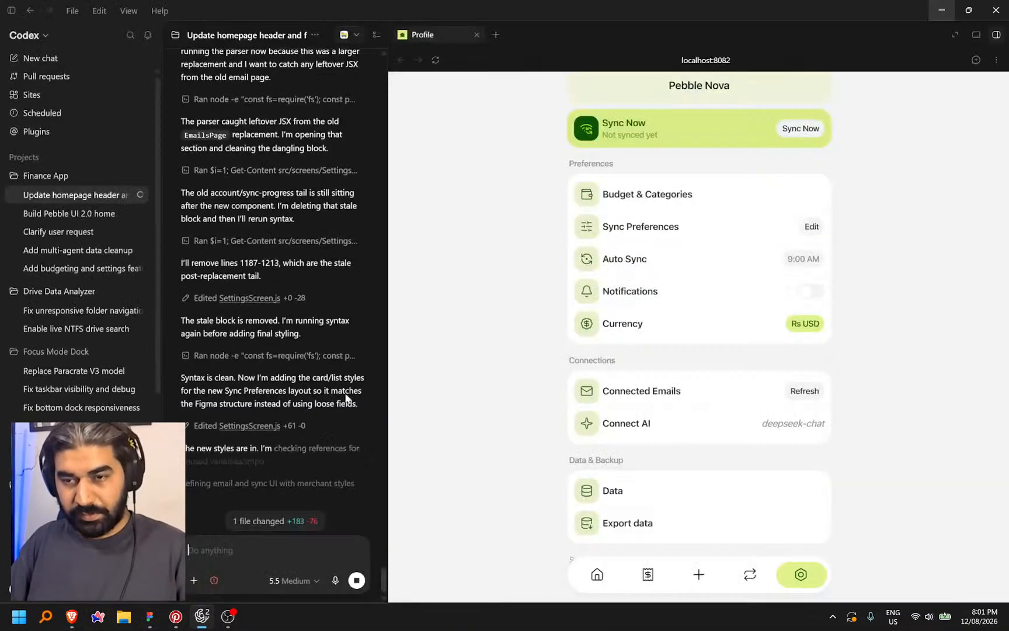
Open Sync Preferences in the preview and compare it against the Figma design
click(638, 232)
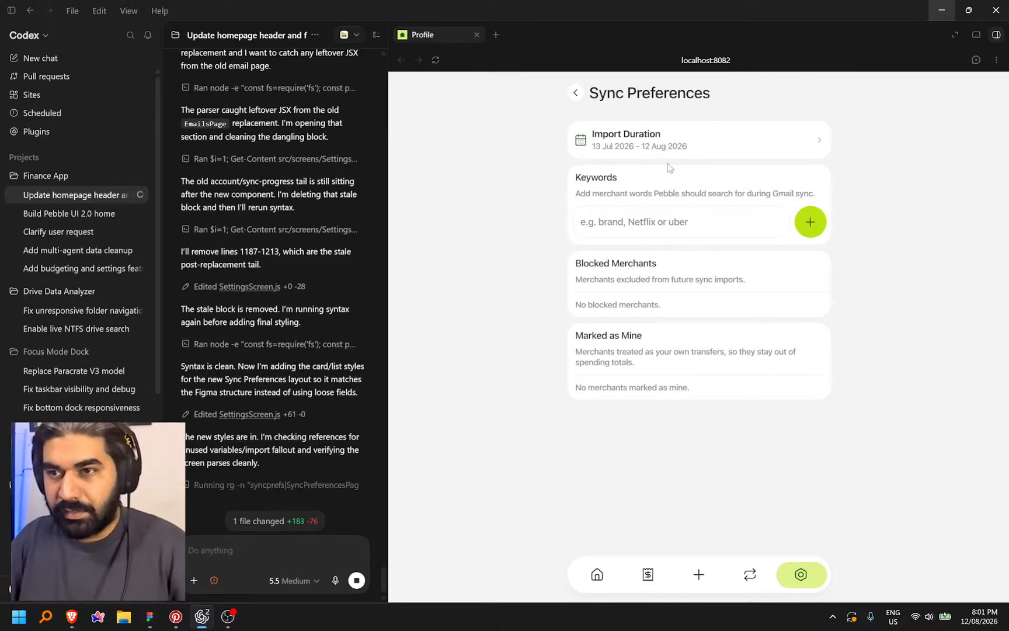
click(153, 622)
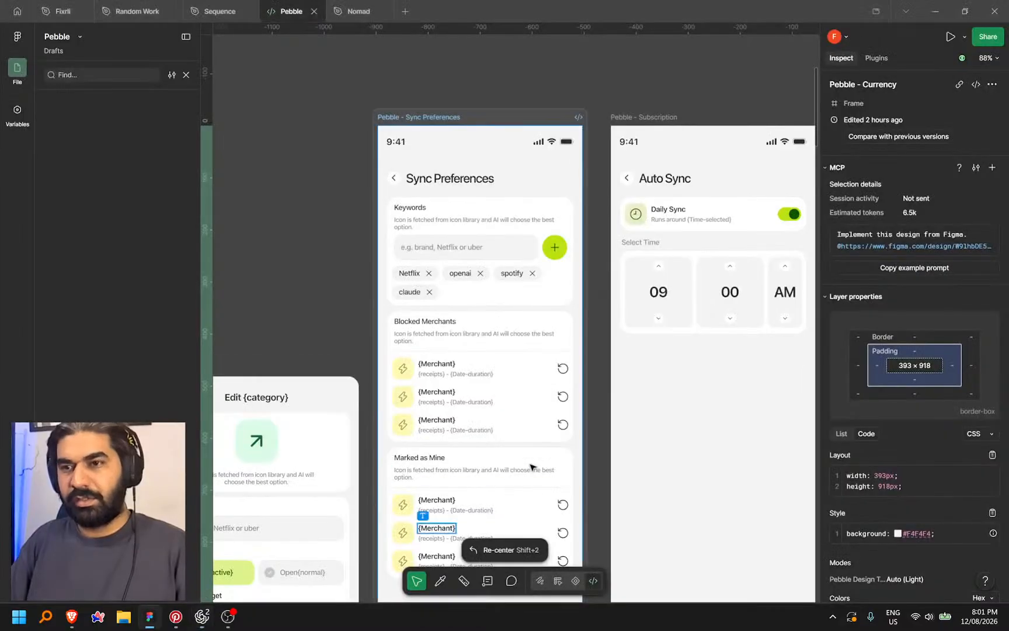
scroll(470, 229, up, 2)
scroll(511, 360, down, 4)
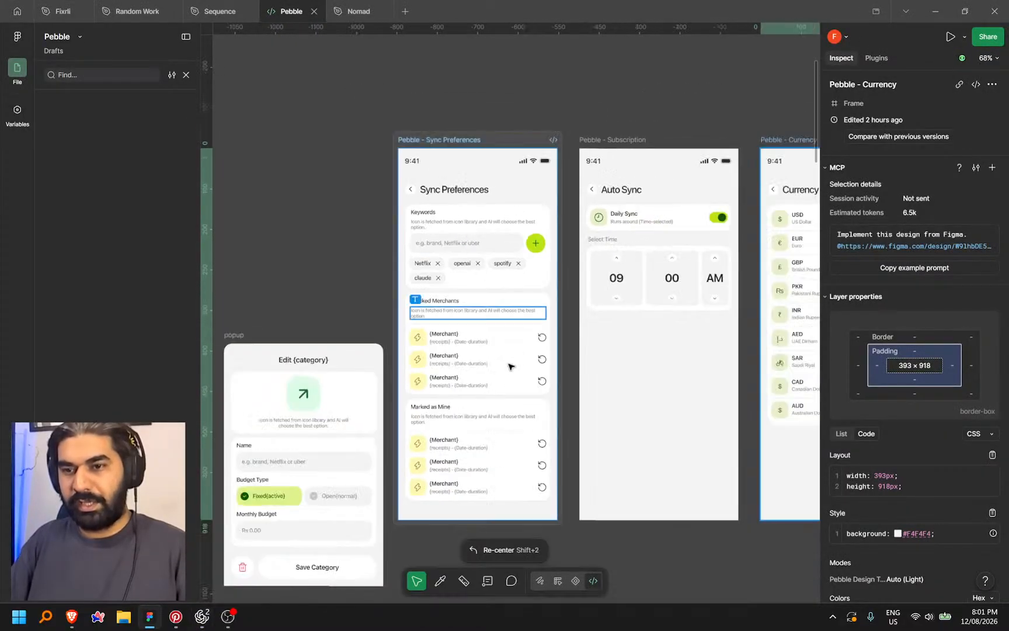
scroll(494, 389, up, 4)
key(alt+Tab)
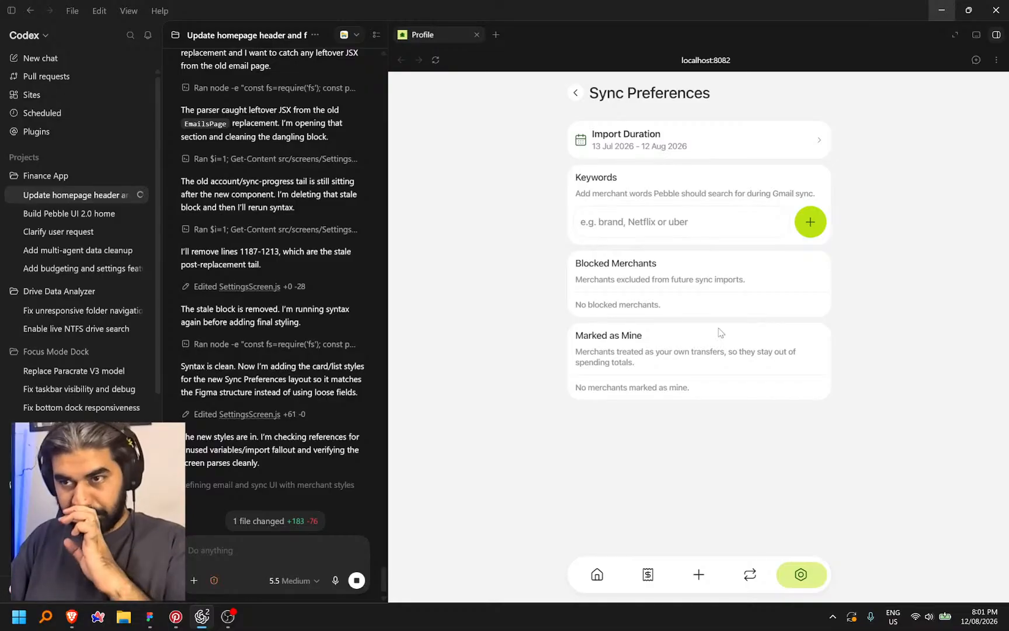
Test the import duration date picker and the keyword field with the text 'net'
click(806, 151)
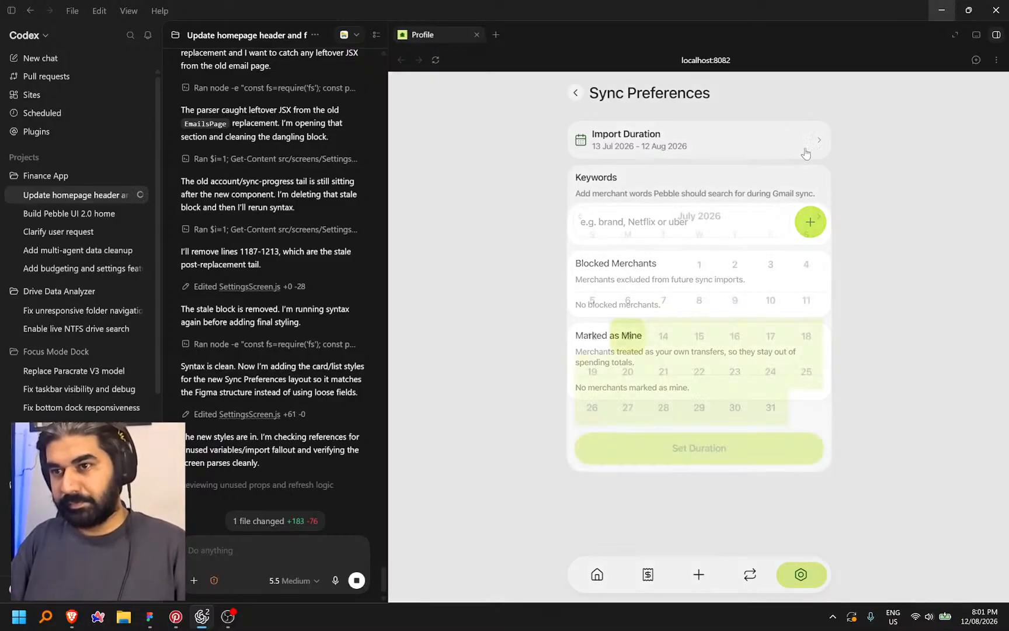
click(885, 342)
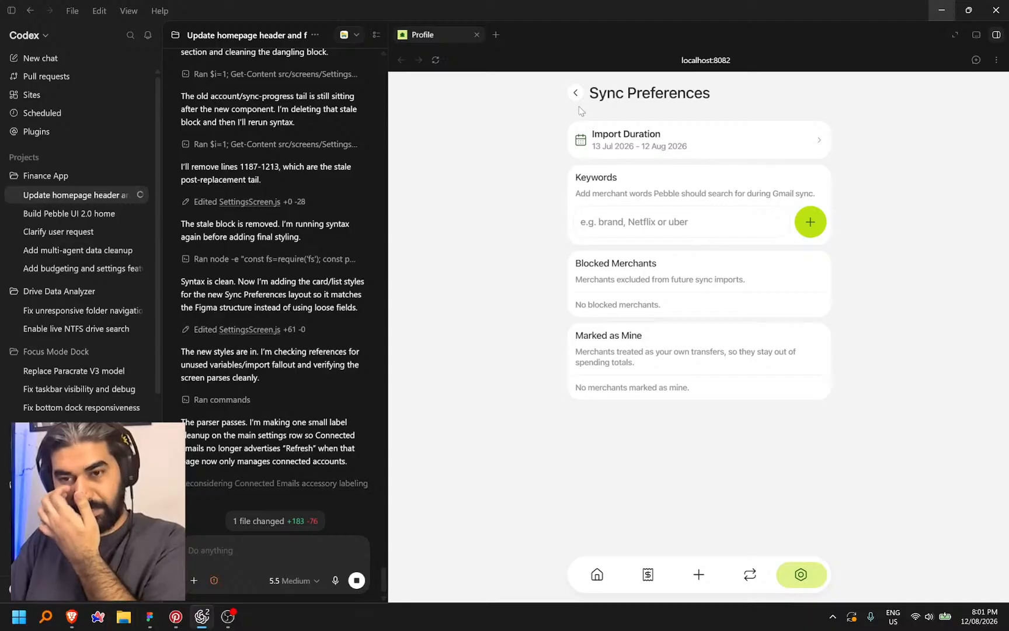
click(654, 221)
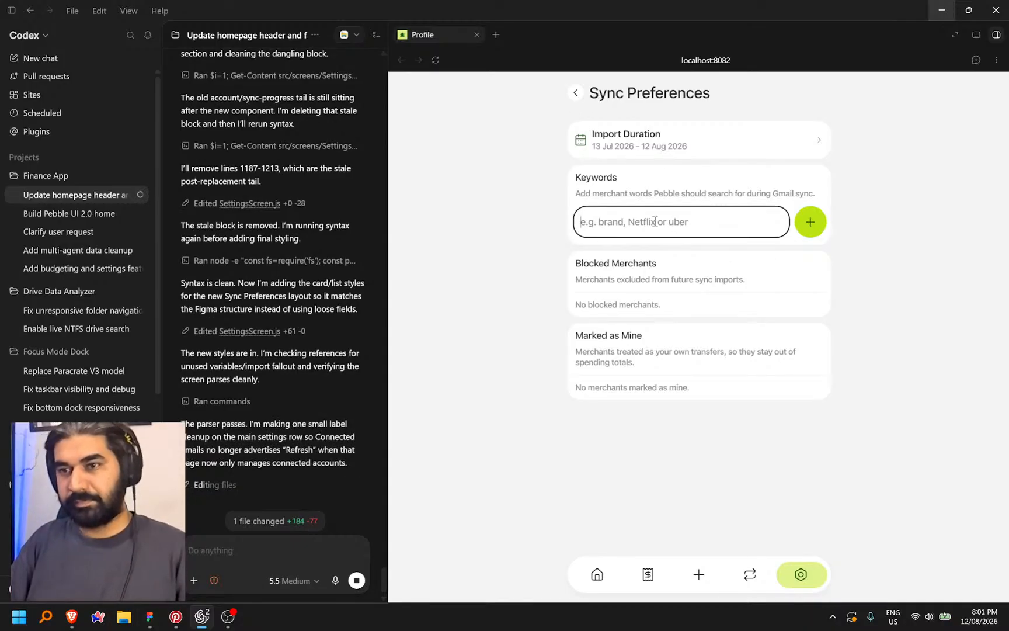
text(net)
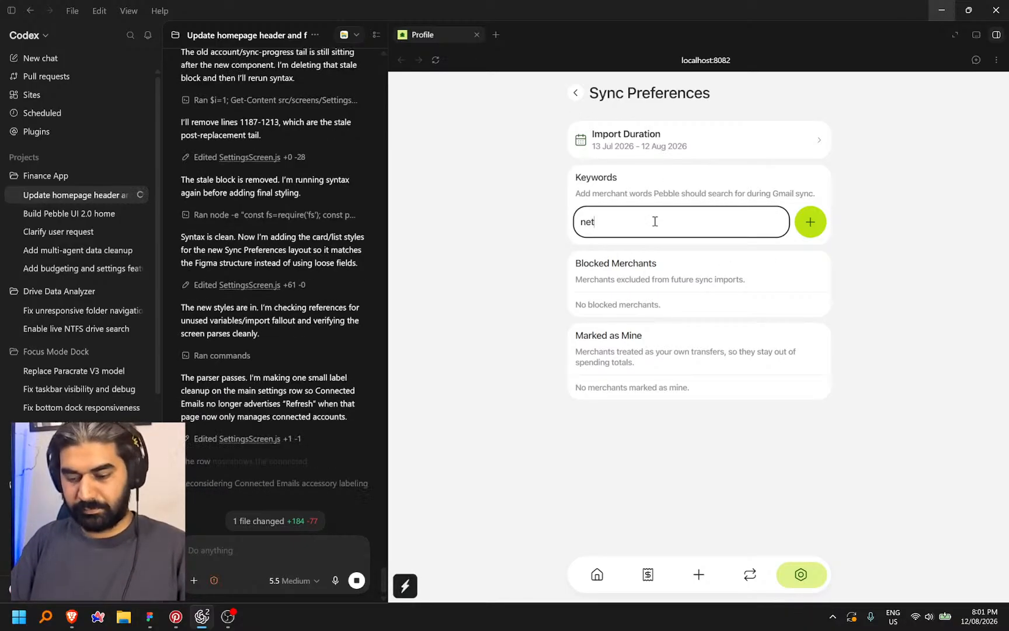
key(ctrl+a)
key(BackSpace)
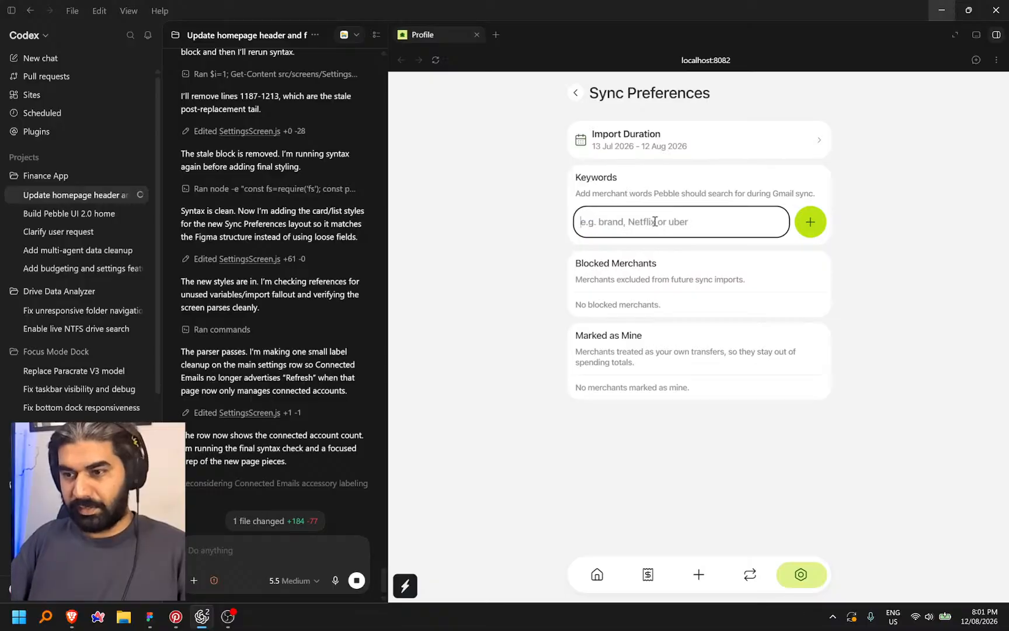
Visit the Subscription, Log Expense, Receipts and Home tabs, then return to Sync Preferences
click(758, 580)
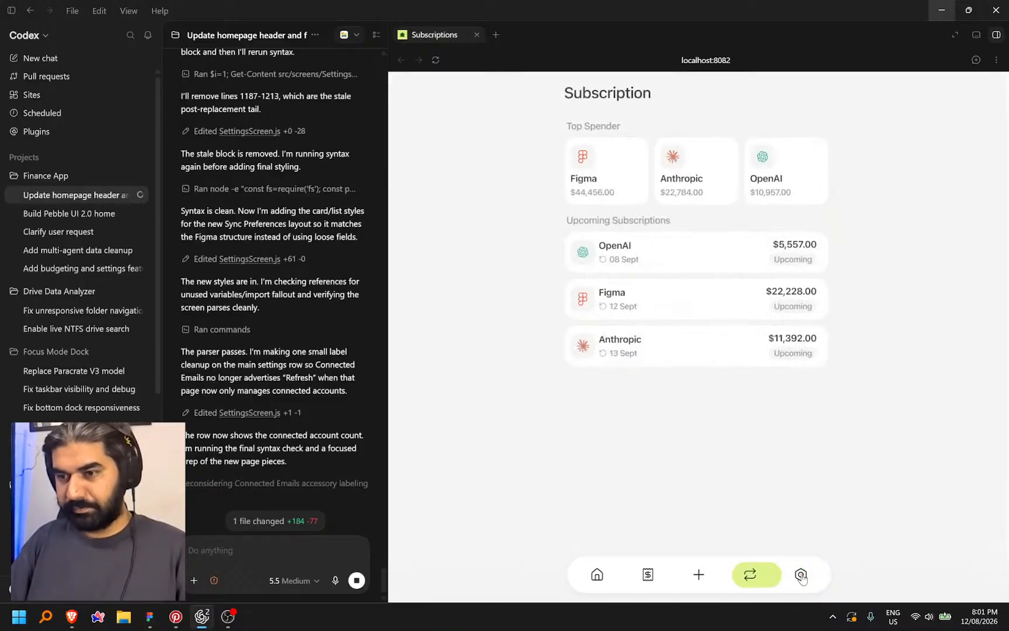
click(699, 574)
click(648, 574)
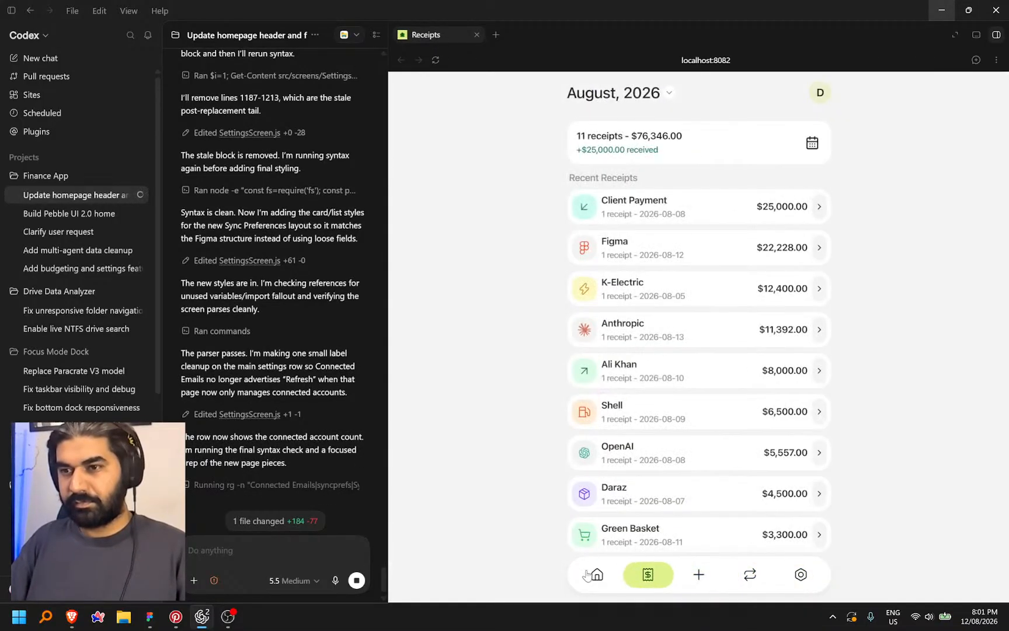
click(597, 574)
scroll(734, 280, down, 3)
scroll(734, 281, up, 3)
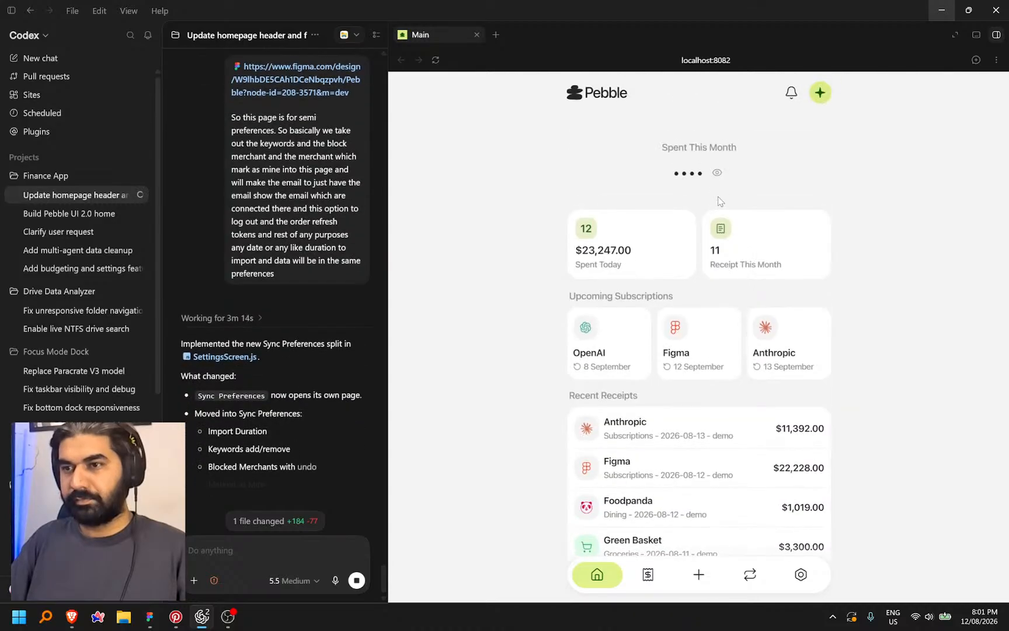
scroll(720, 536, down, 2)
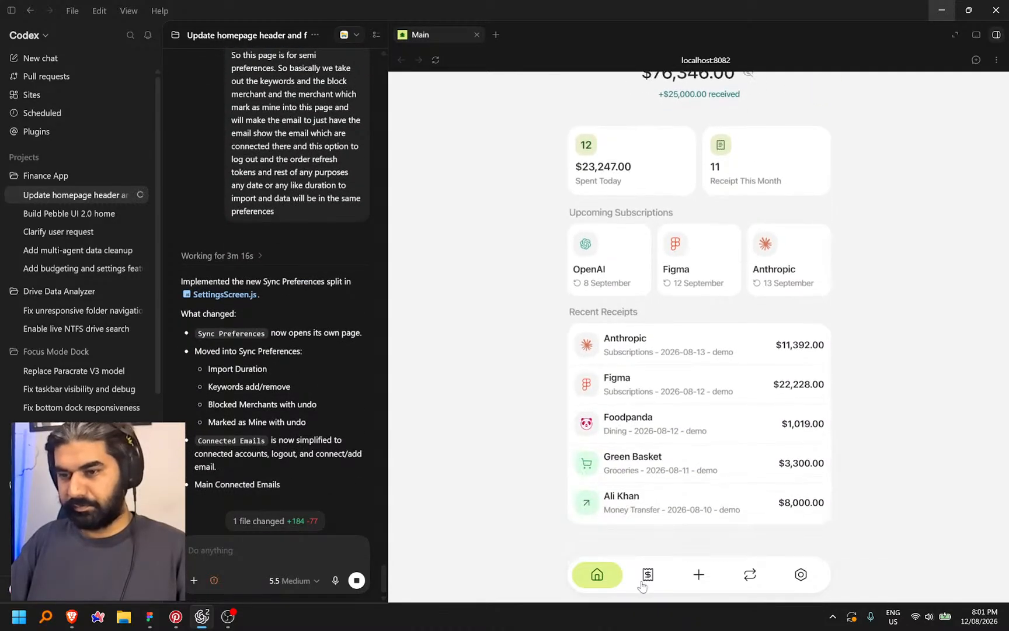
click(663, 581)
click(698, 574)
click(750, 574)
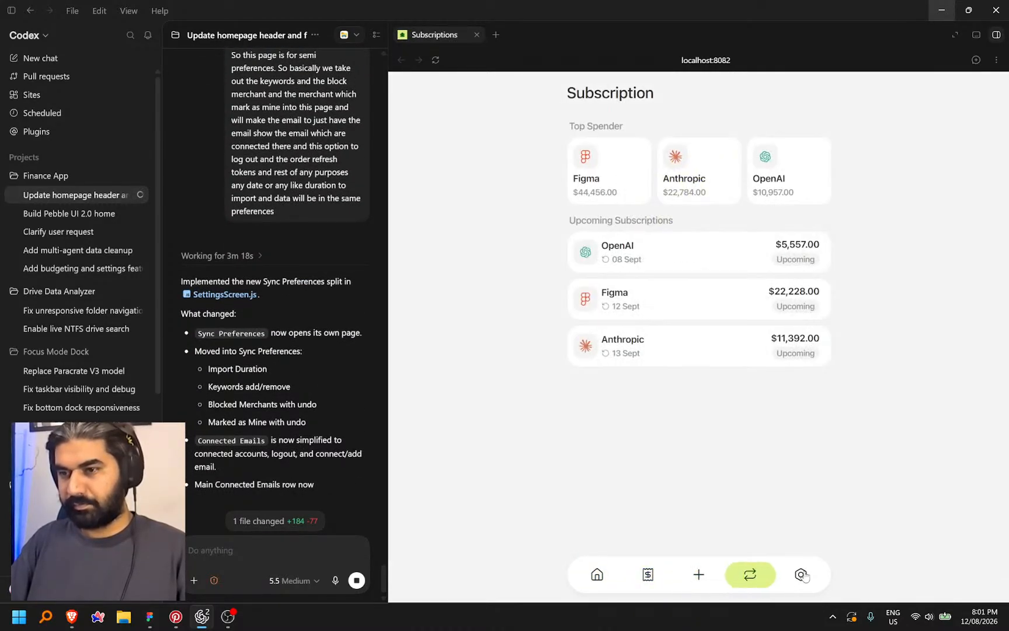
click(801, 574)
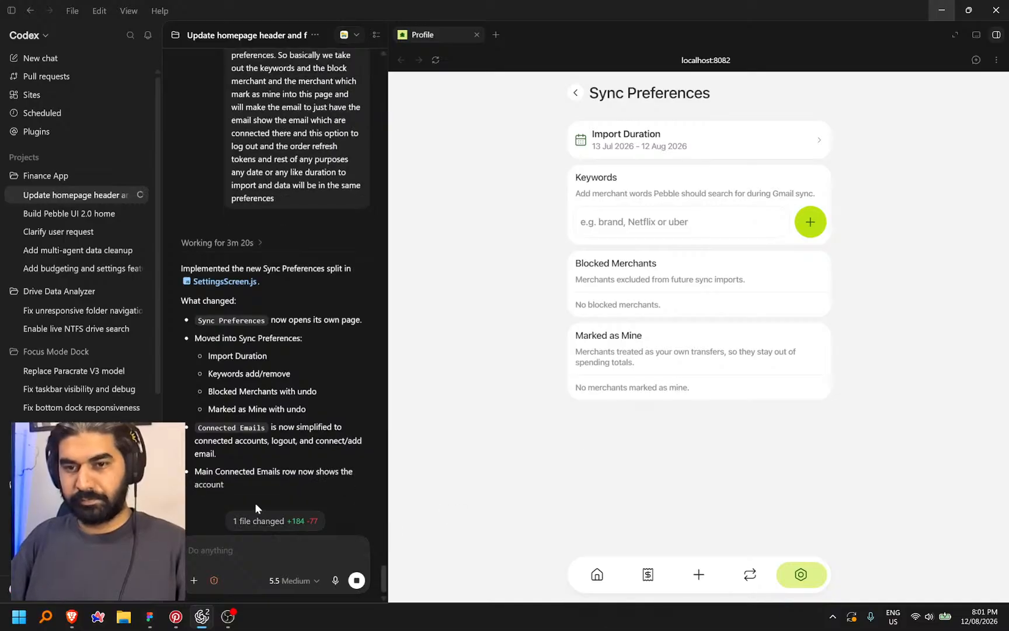
Dictate and send a request to remove Import Duration from Sync Preferences
click(247, 560)
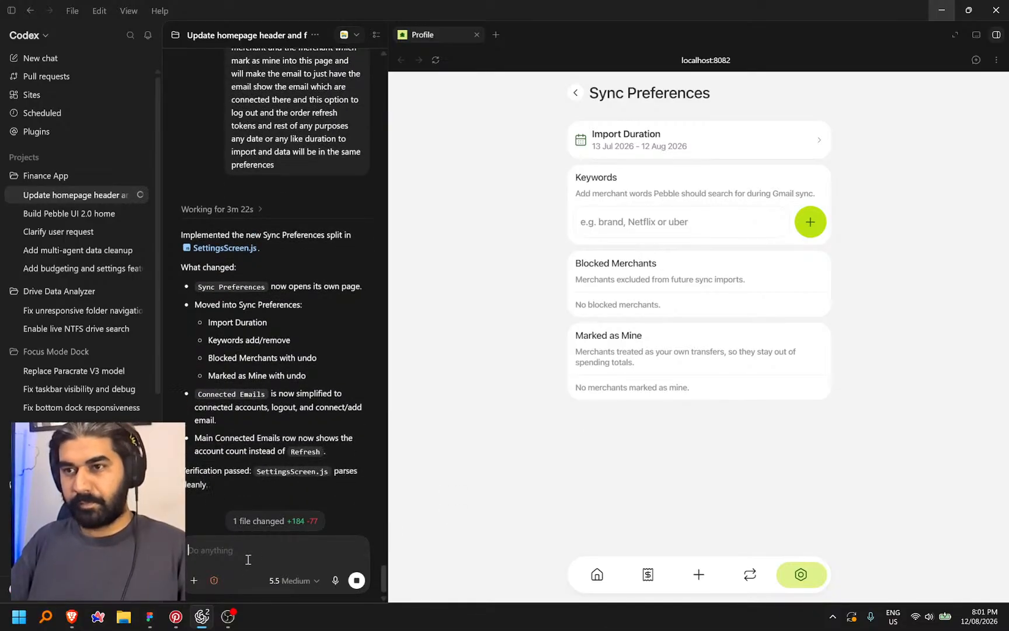
key(ctrl+space)
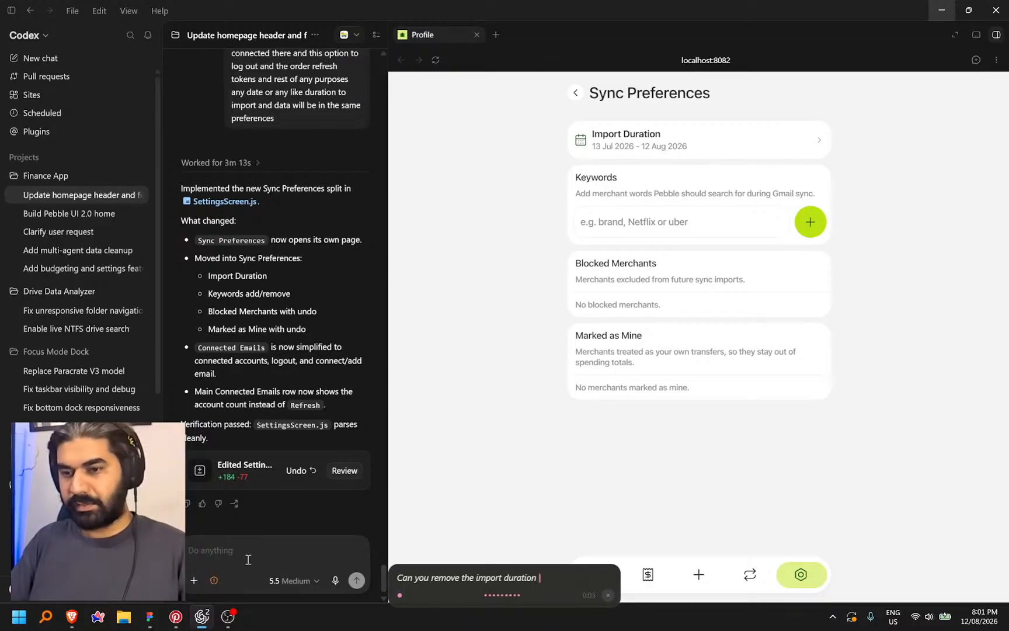
key(ctrl+space)
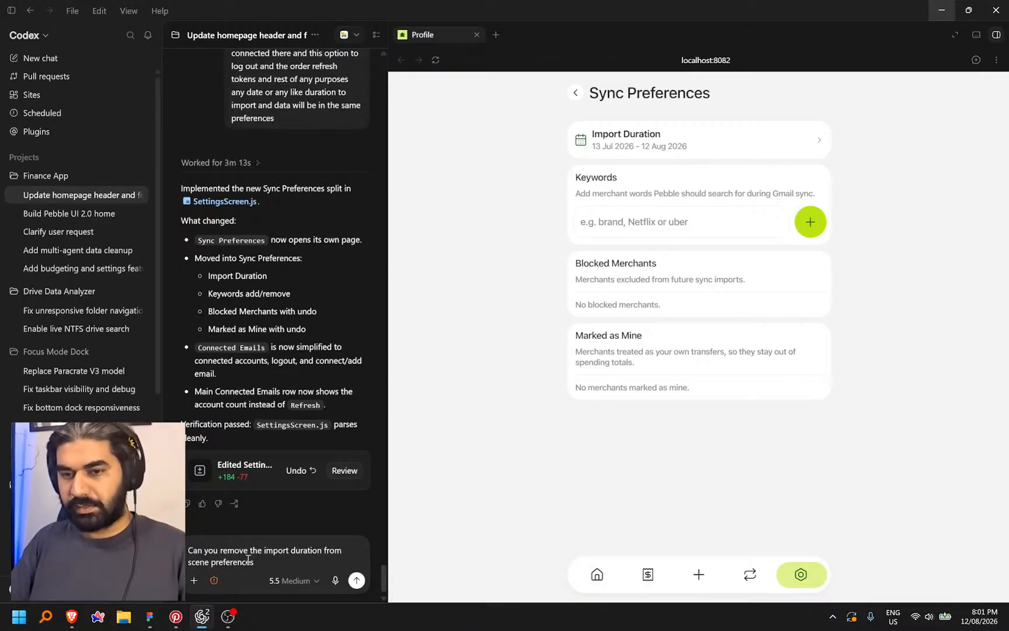
key(Return)
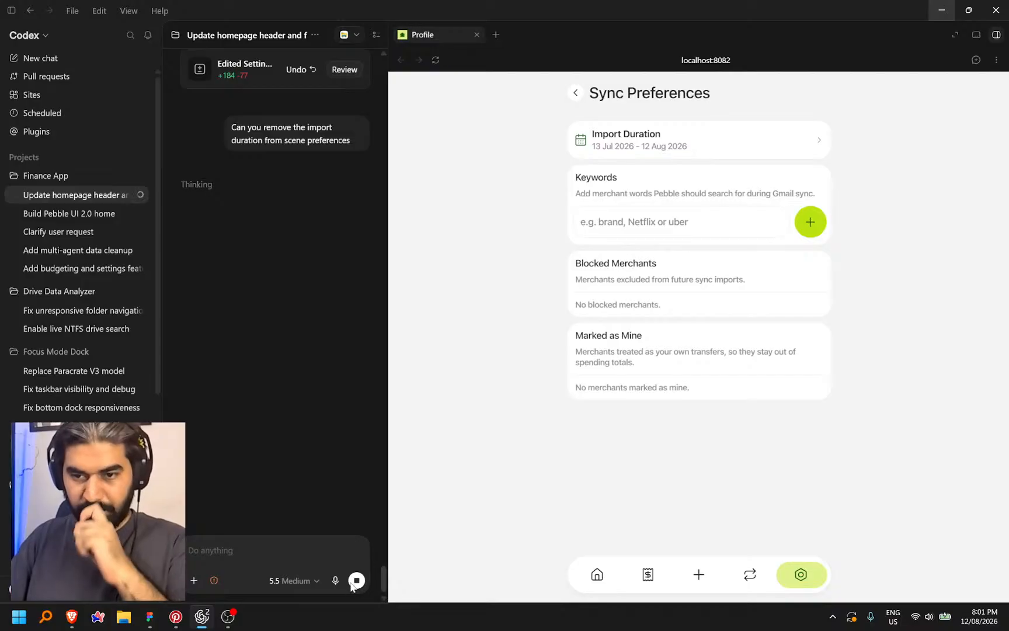
Stop the run and edit the message, fixing the misheard words to 'sync preferences', then resubmit
key(Escape)
click(359, 160)
double_click(196, 142)
text(synncpreferences)
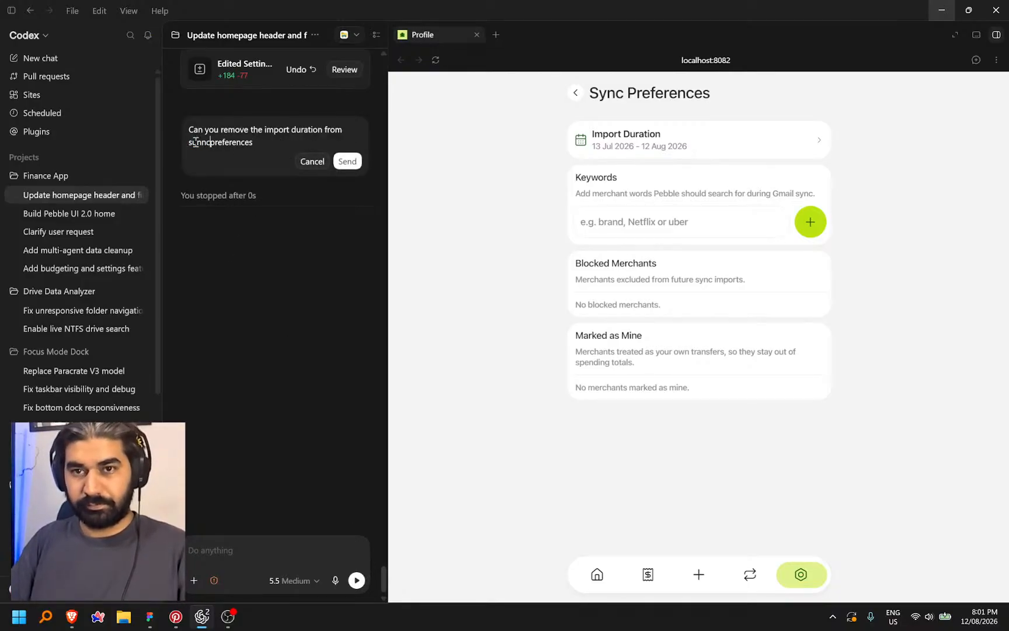
key(Return)
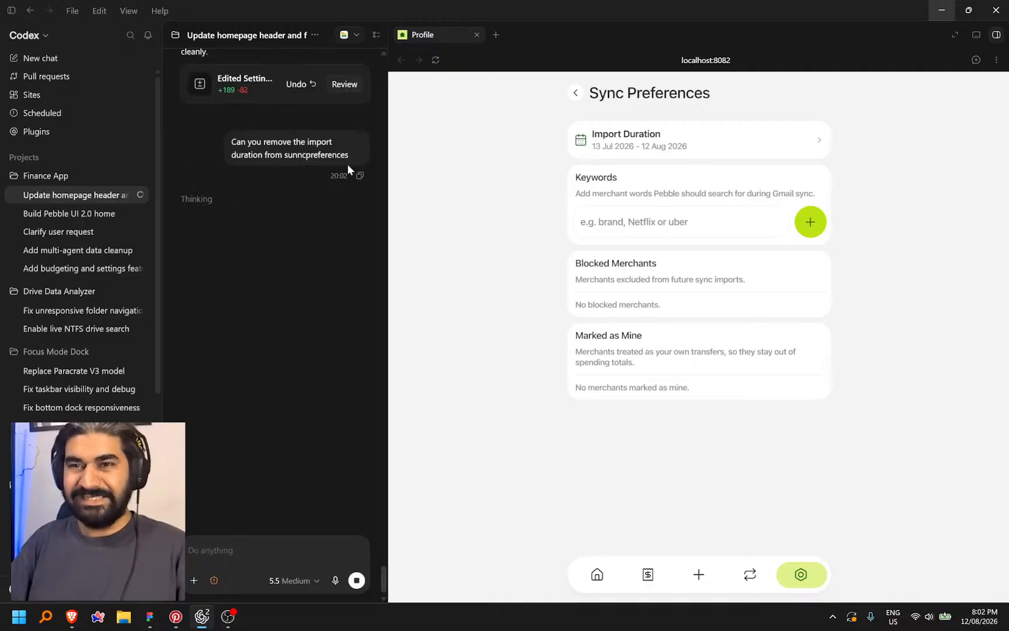
click(356, 173)
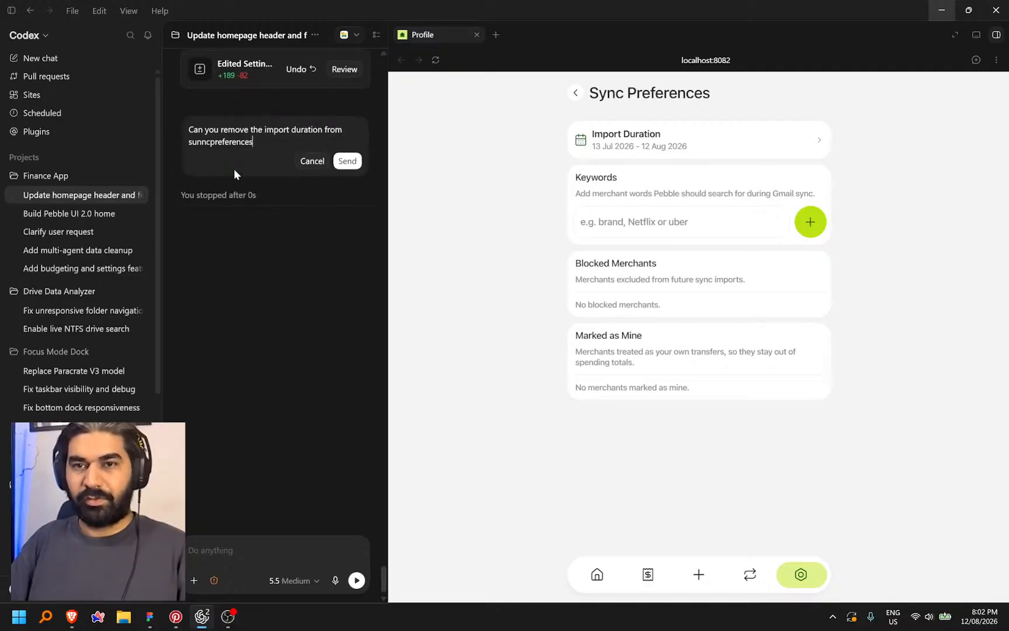
double_click(199, 145)
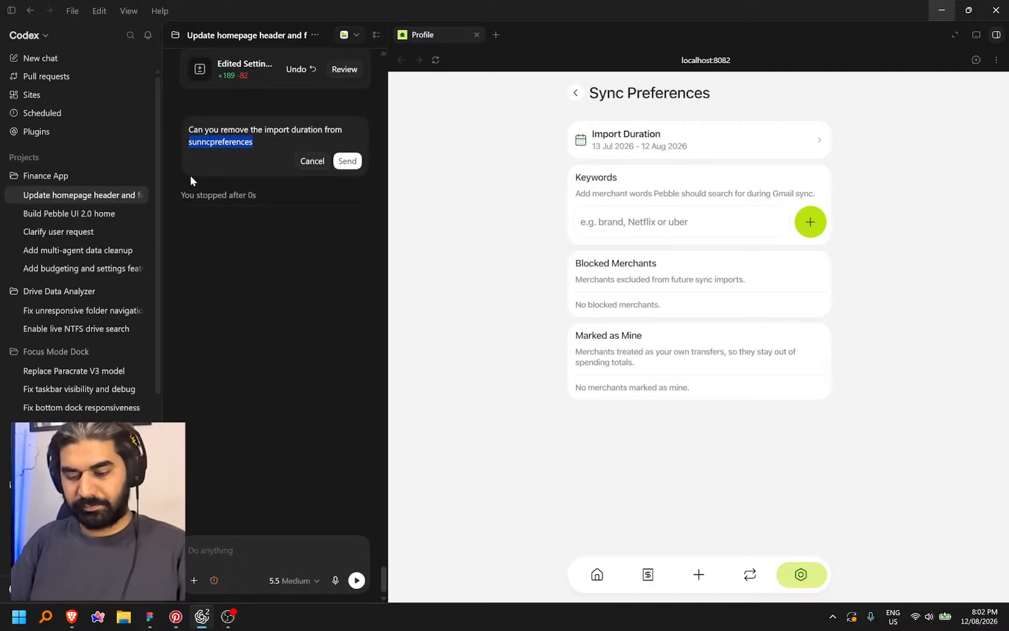
text(sy)
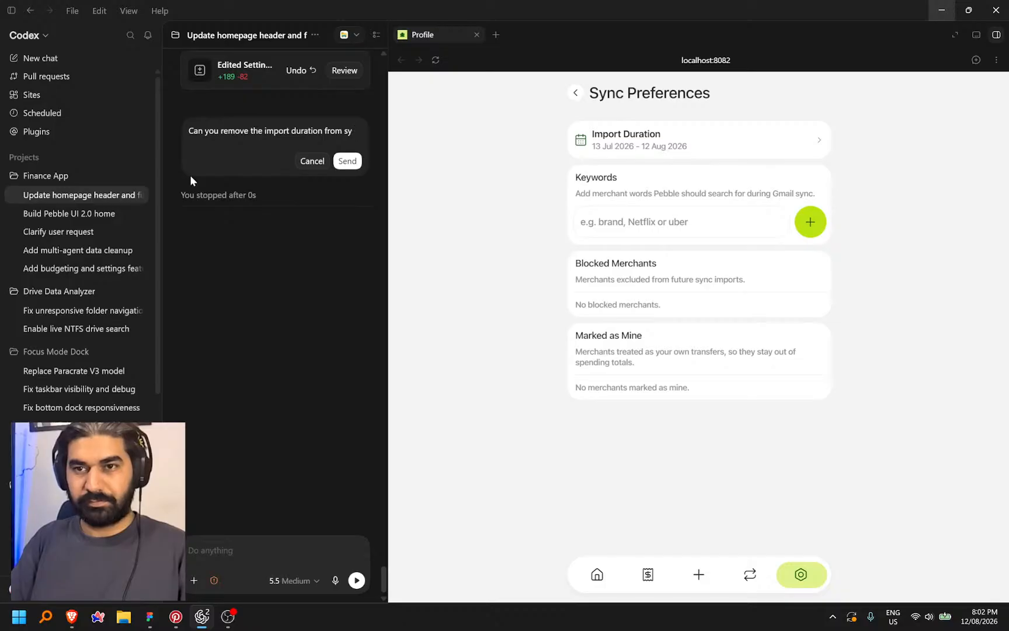
text(nc p)
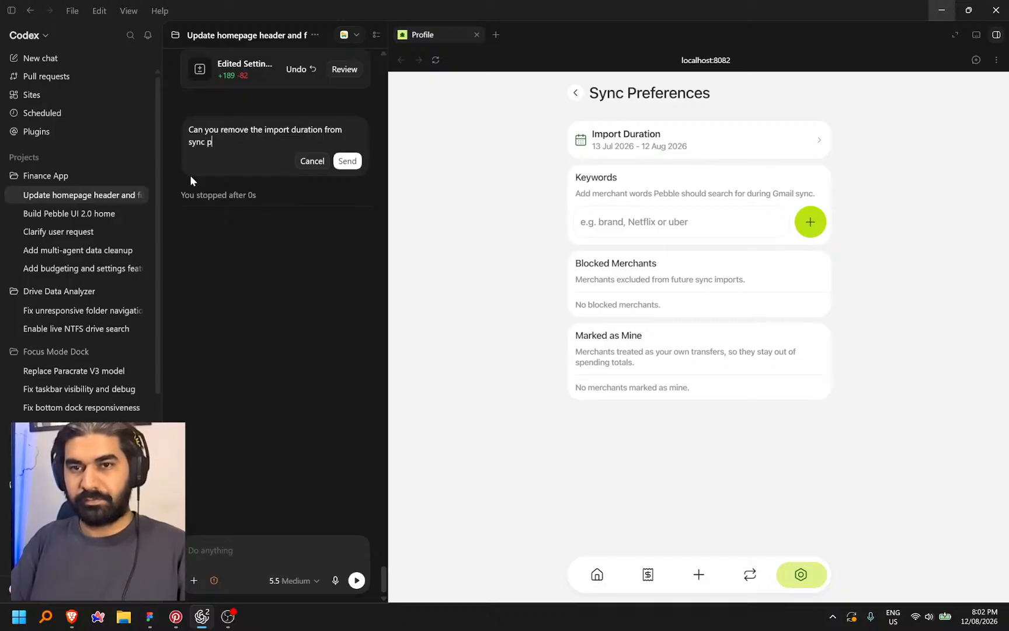
text(references)
key(Return)
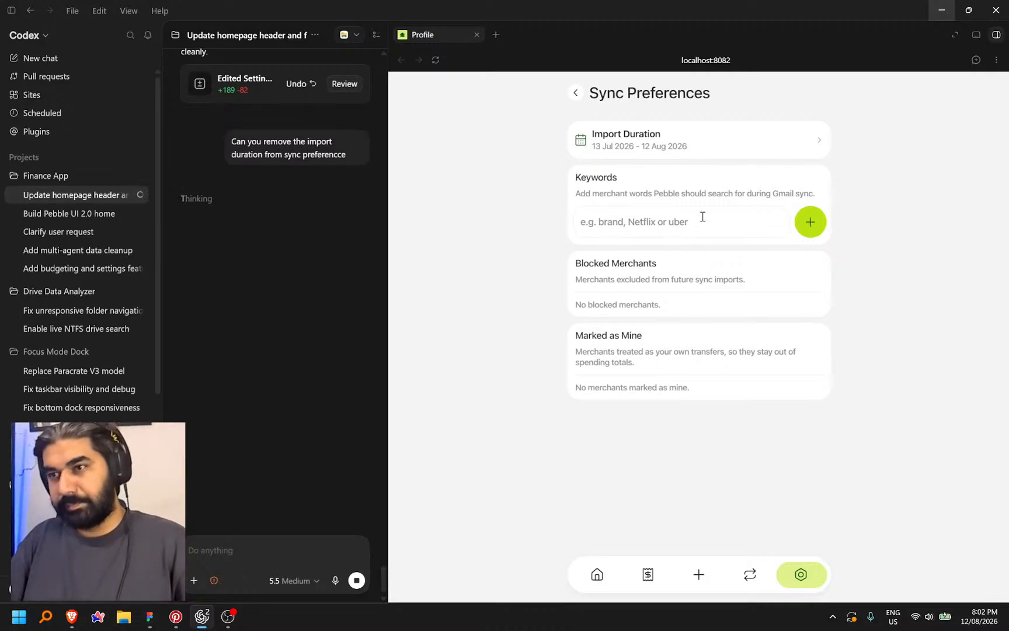
click(149, 616)
Re-center the Figma canvas on the selected frame and bring Sync Preferences into view
scroll(604, 307, down, 2)
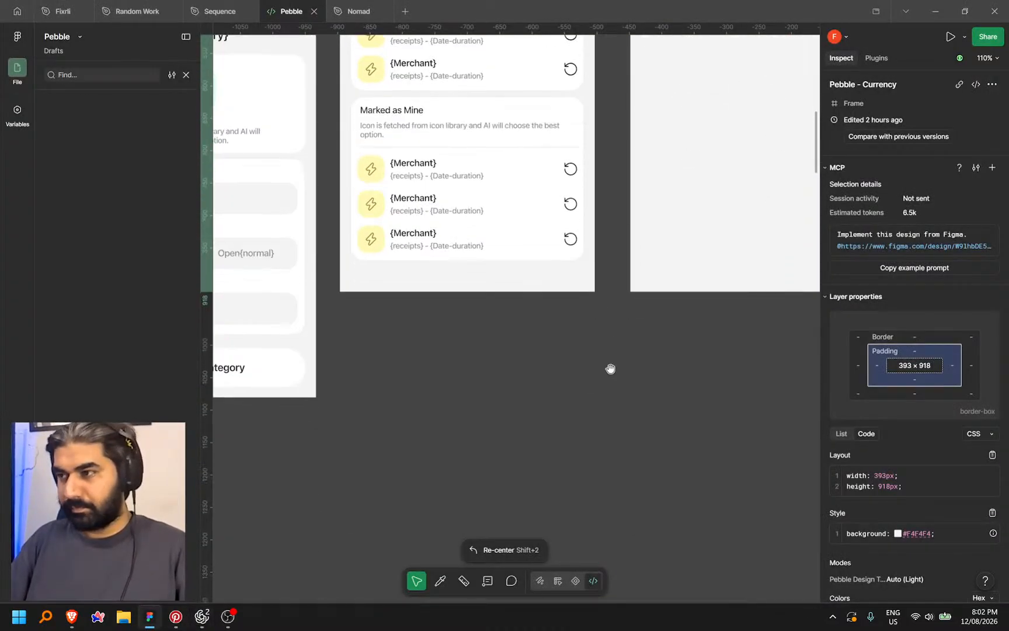
scroll(608, 365, down, 5)
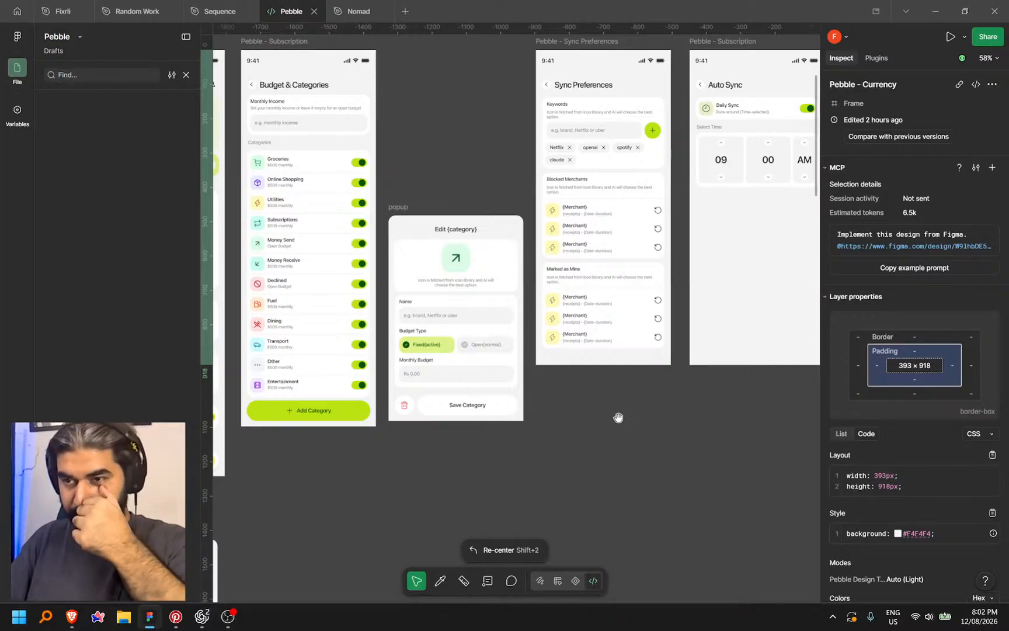
key(shift+2)
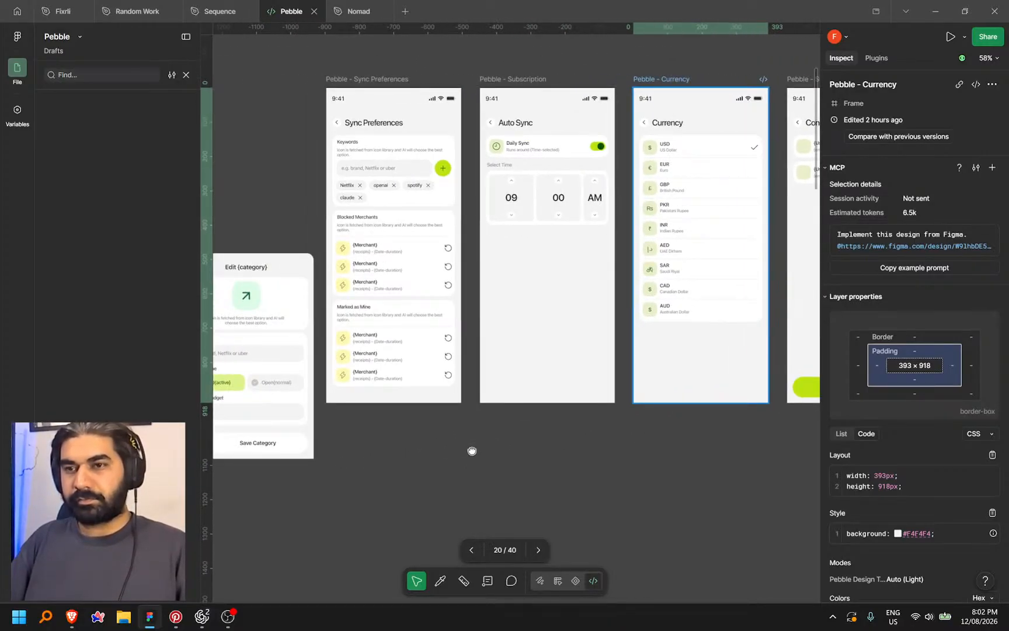
drag(472, 451, 545, 460)
scroll(678, 387, up, 4)
scroll(674, 387, down, 2)
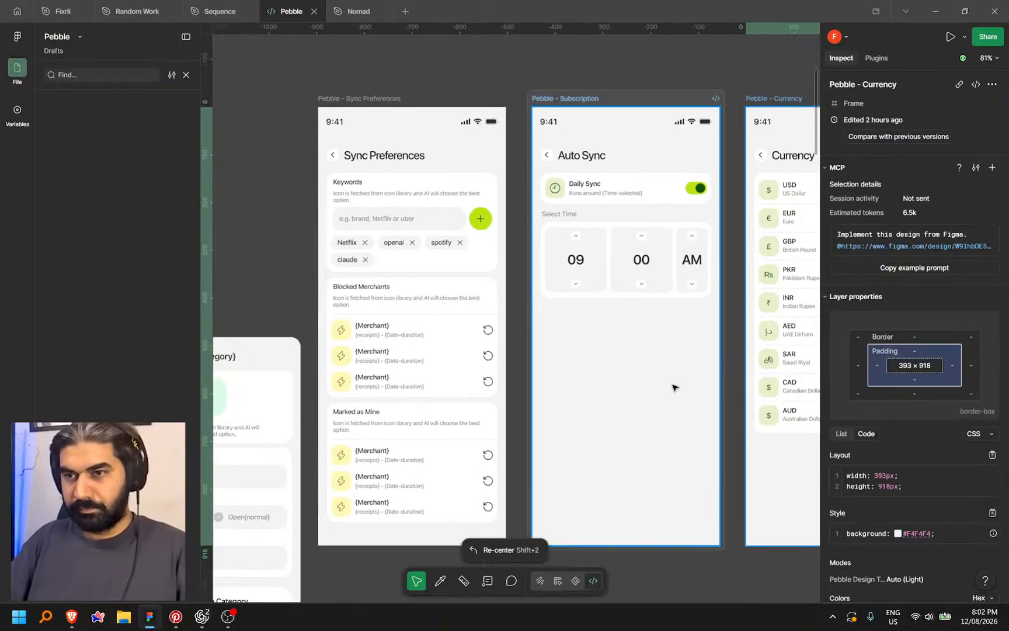
scroll(374, 237, up, 2)
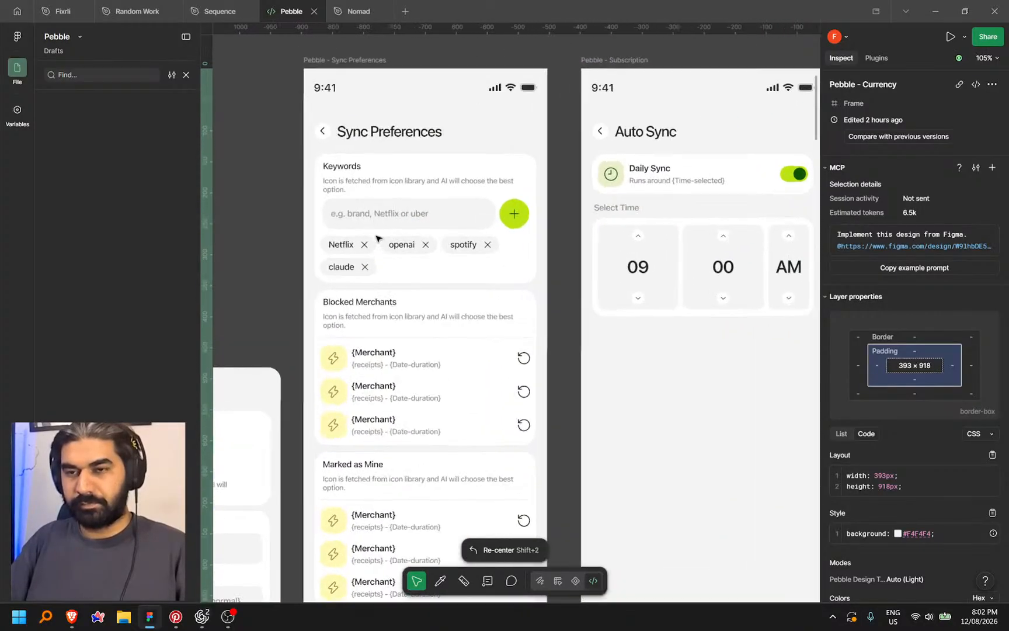
scroll(333, 239, down, 2)
Pan across the canvas to the Subscription and Log Expense frames, then return to Codex
drag(669, 331, 631, 334)
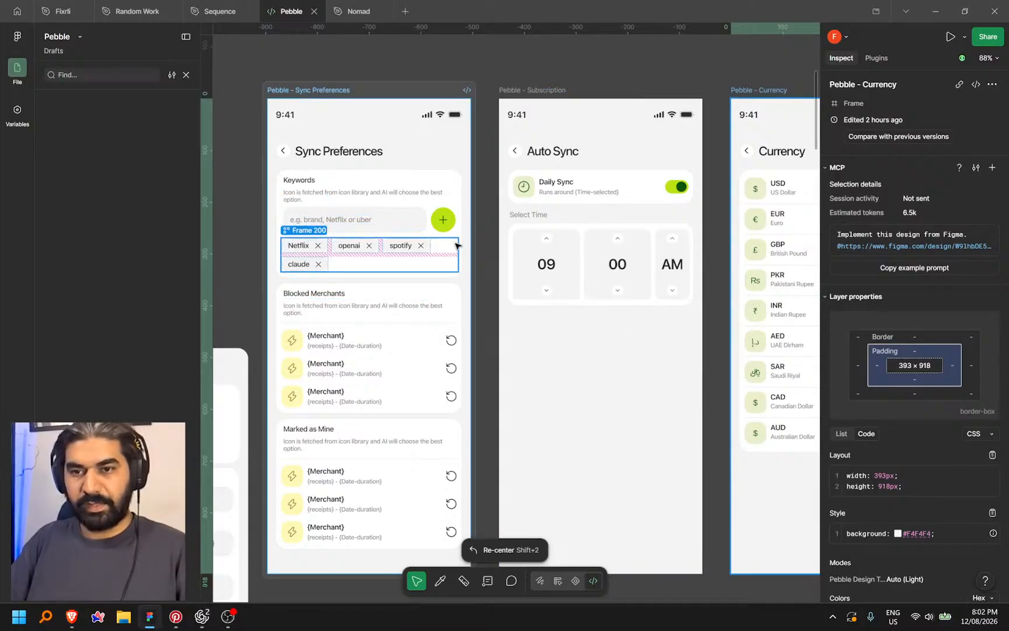
scroll(487, 310, down, 3)
scroll(489, 311, down, 1)
mouse_move(637, 474)
mouse_down()
mouse_move(450, 450)
mouse_move(624, 437)
mouse_move(623, 466)
mouse_up()
scroll(495, 239, up, 5)
scroll(556, 266, down, 4)
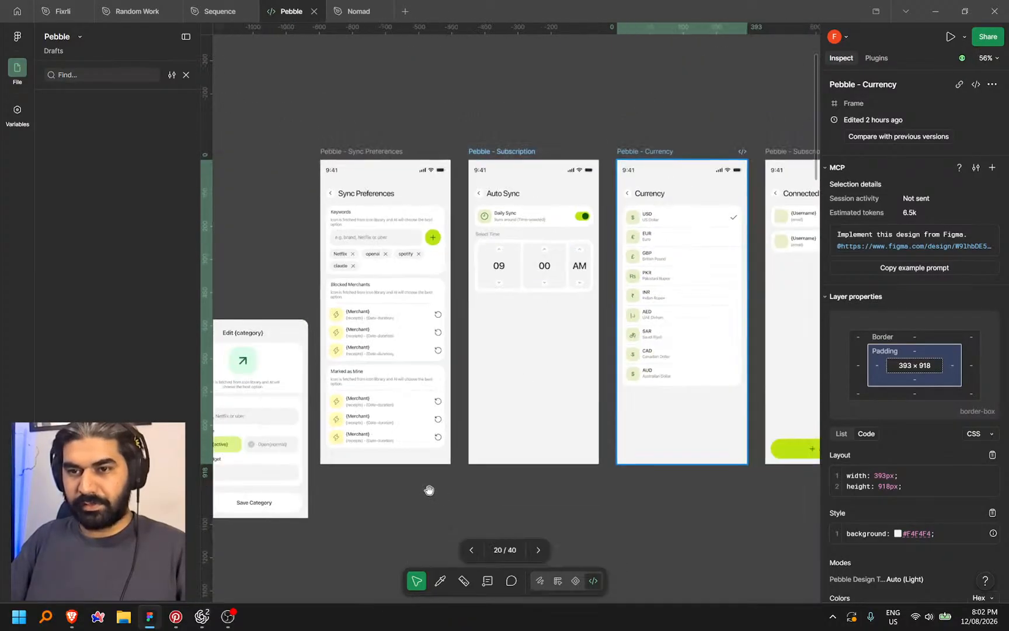
drag(428, 552, 563, 389)
scroll(562, 390, up, 2)
scroll(544, 428, left, 6)
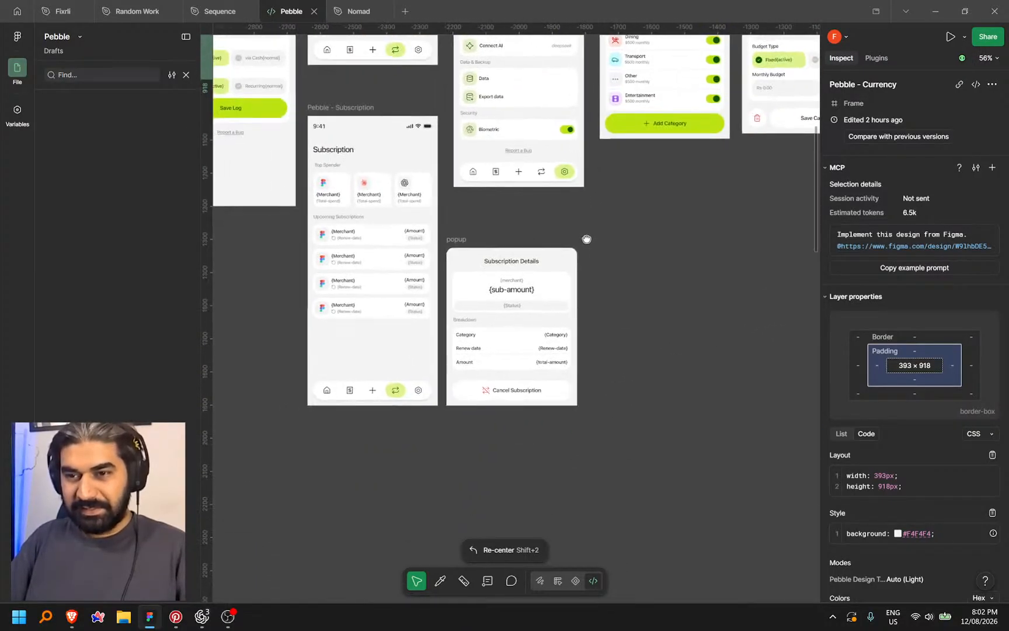
scroll(586, 426, left, 4)
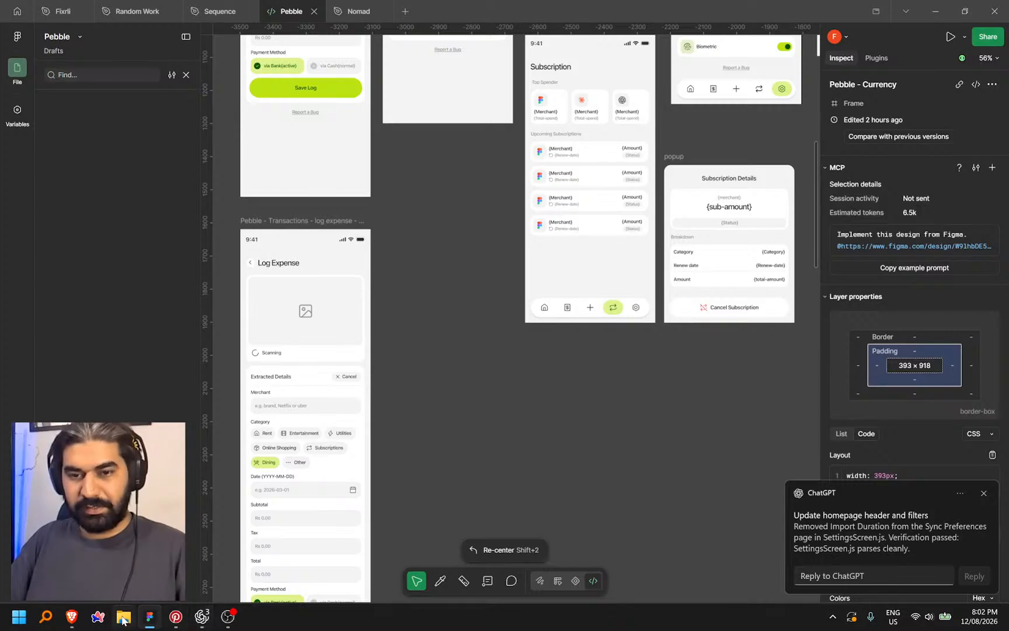
key(alt+Tab)
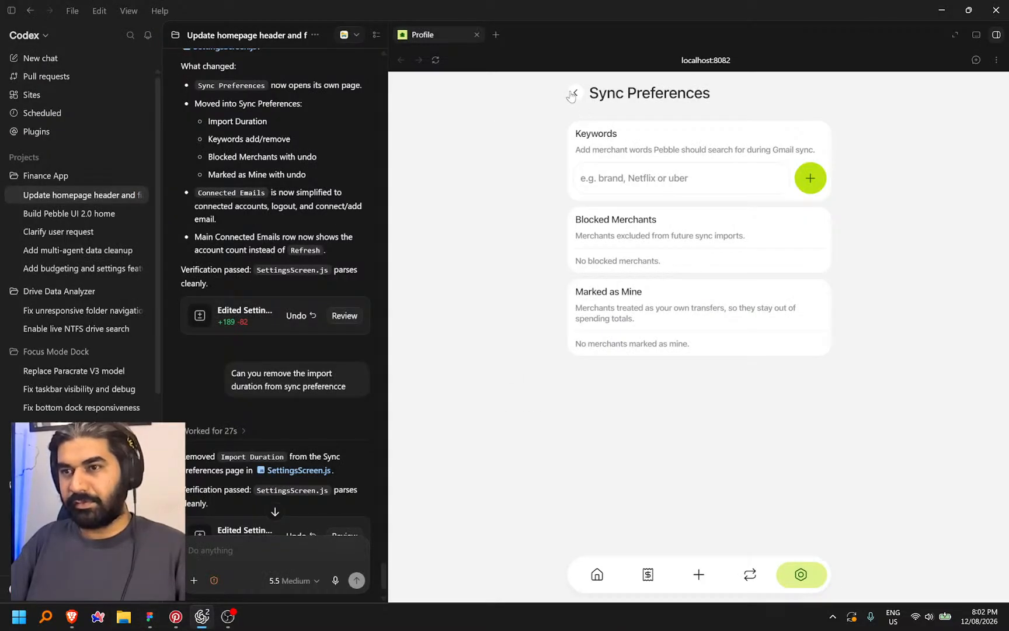
Add 'Netflix' as a keyword on the preview's Sync Preferences page
click(572, 94)
click(743, 345)
click(670, 178)
text(Netflic)
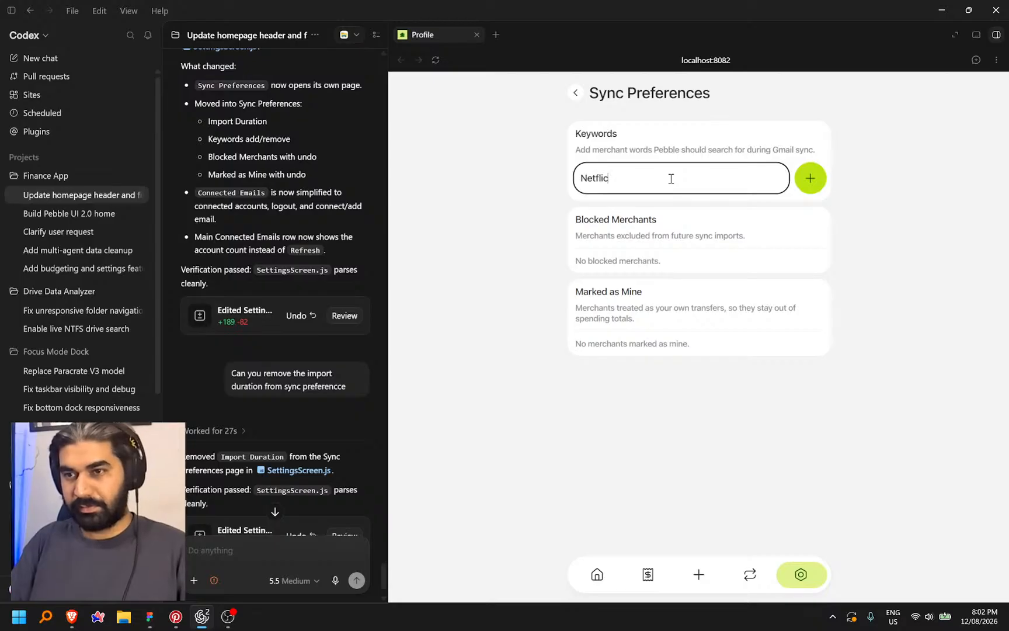
key(BackSpace)
text(x)
click(810, 185)
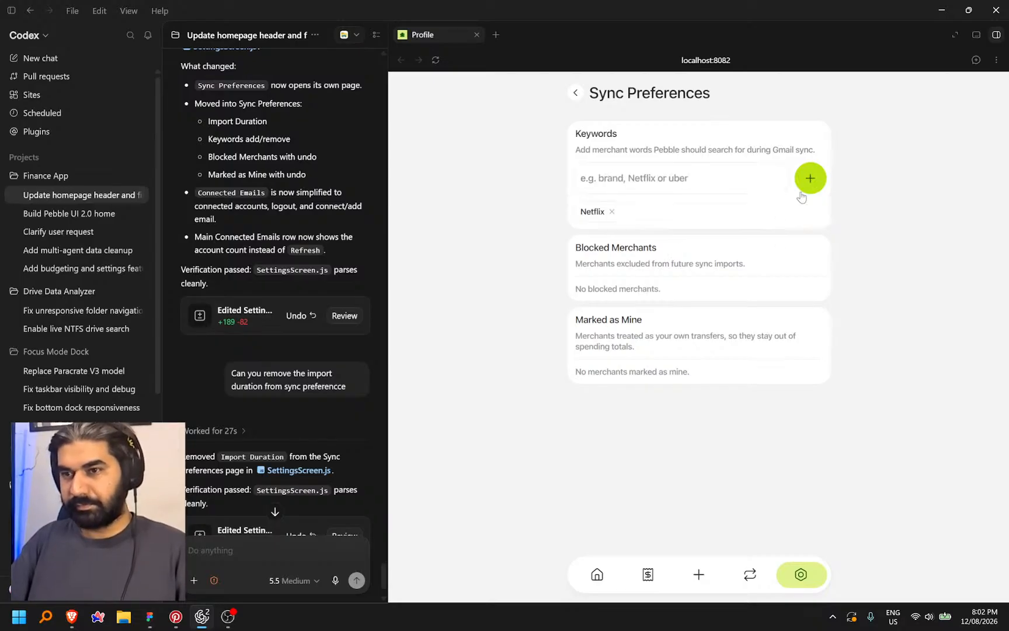
Dictate and send a request for demo data in Blocked Merchants and Marked as Mine
scroll(261, 534, down, 2)
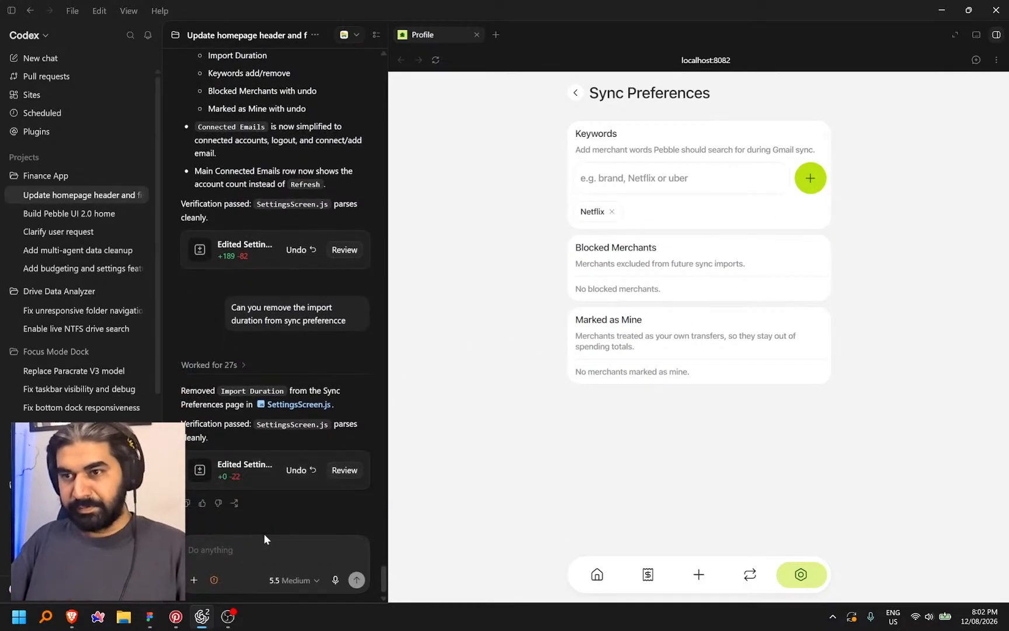
key(ctrl+space)
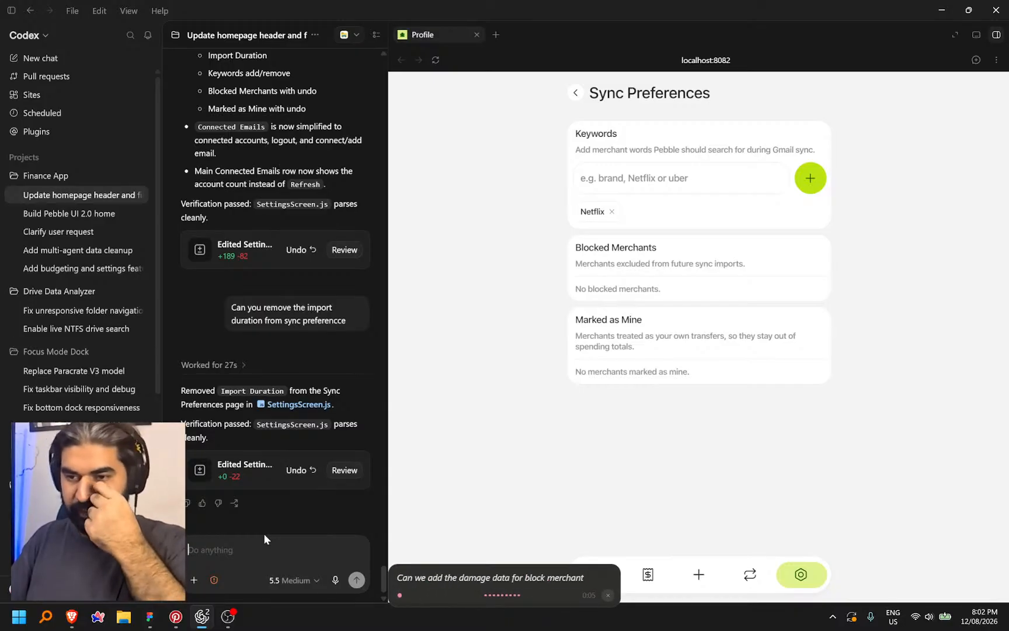
key(ctrl+space)
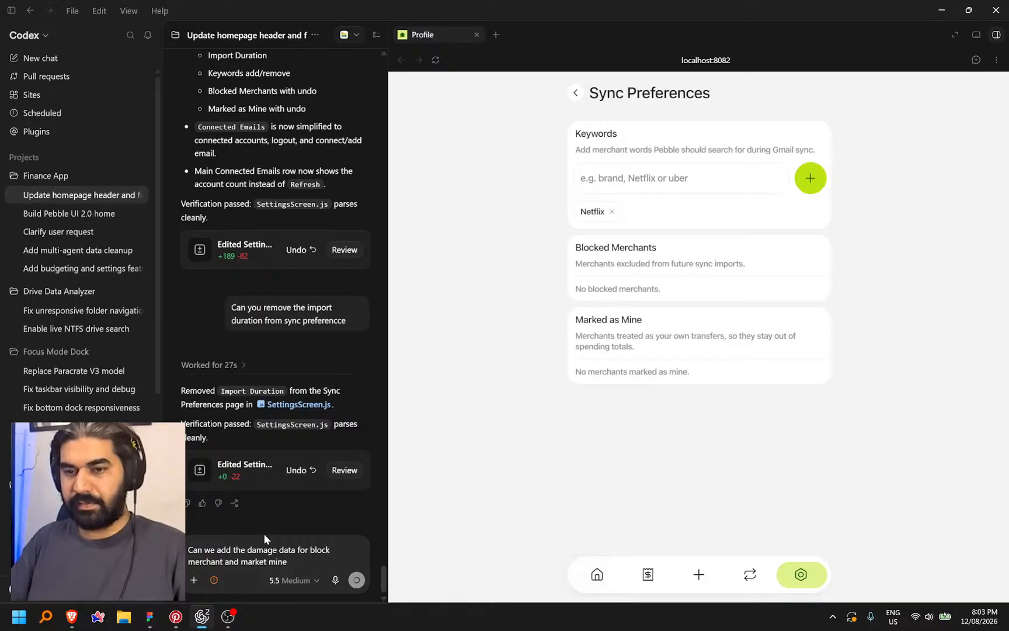
key(Return)
key(alt+Tab)
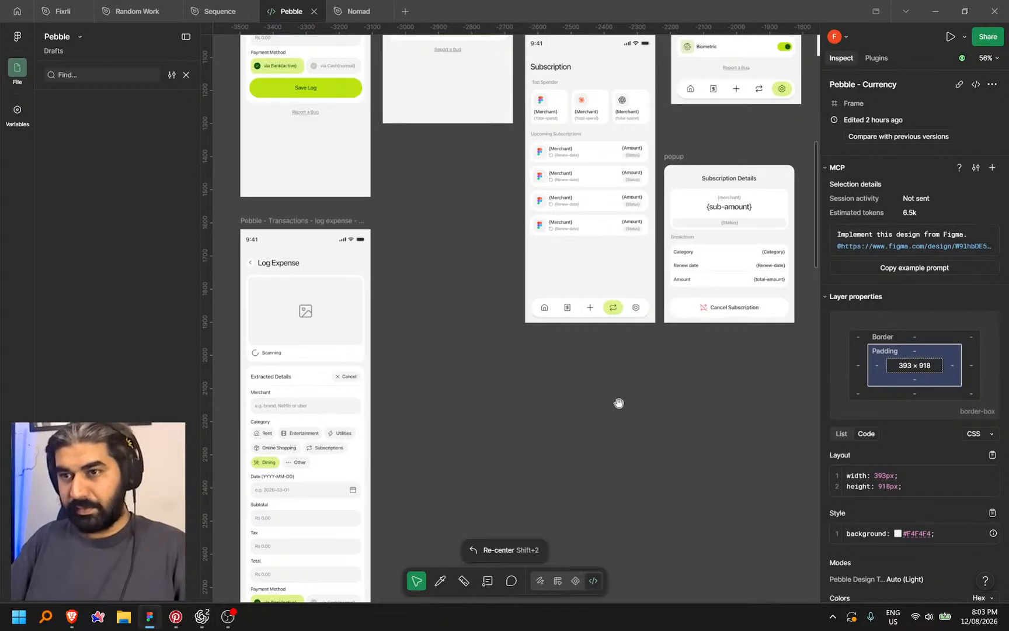
Zoom to 200% on the Sync Preferences design and select the Netflix keyword chip
scroll(608, 387, up, 4)
drag(699, 199, 376, 368)
drag(558, 308, 344, 360)
drag(563, 332, 475, 345)
scroll(533, 308, up, 5)
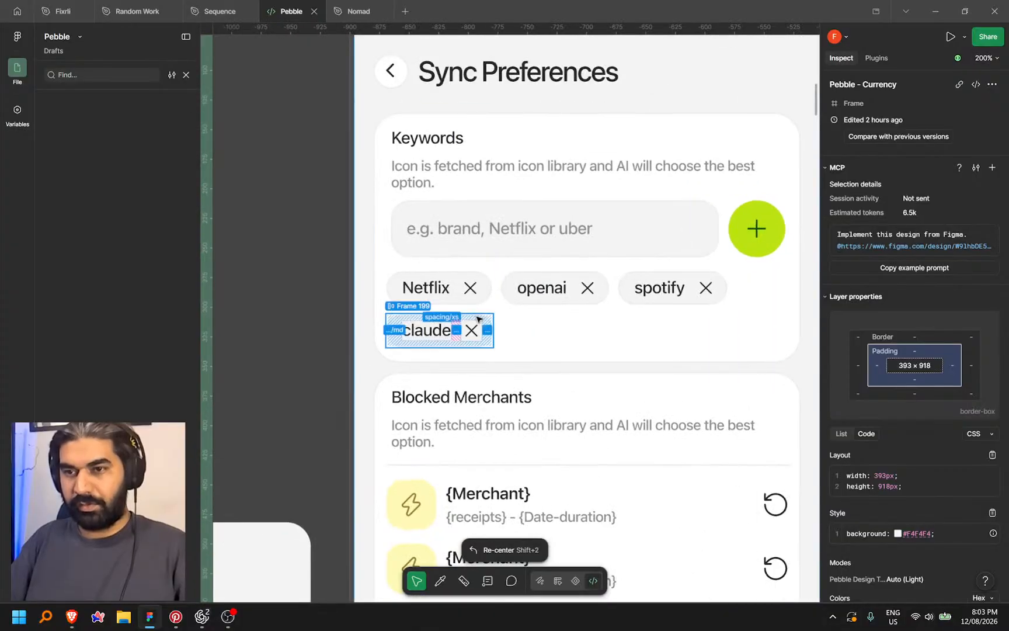
click(432, 287)
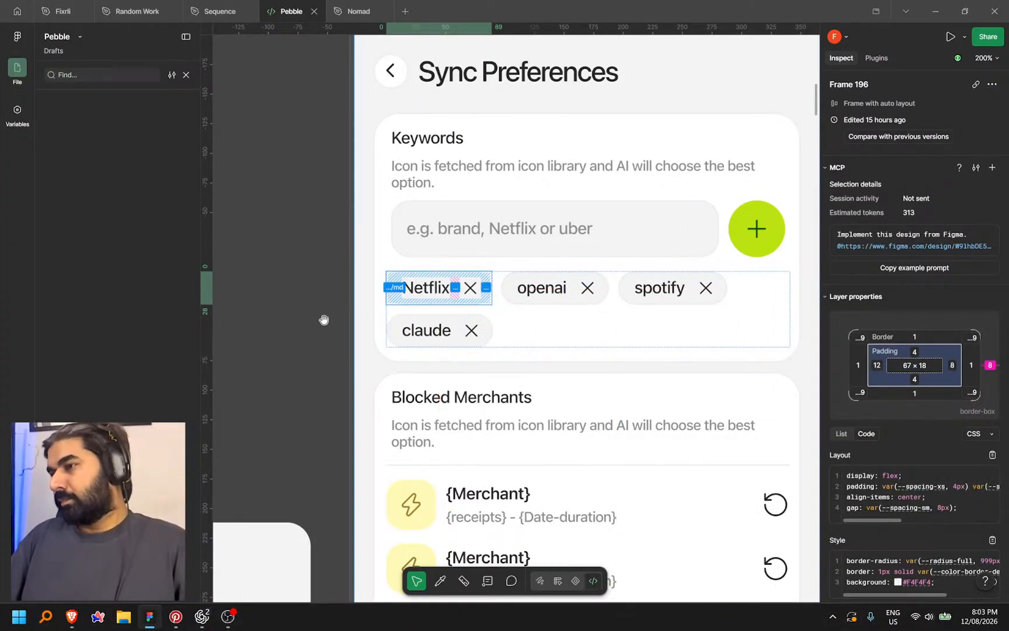
key(alt+Tab)
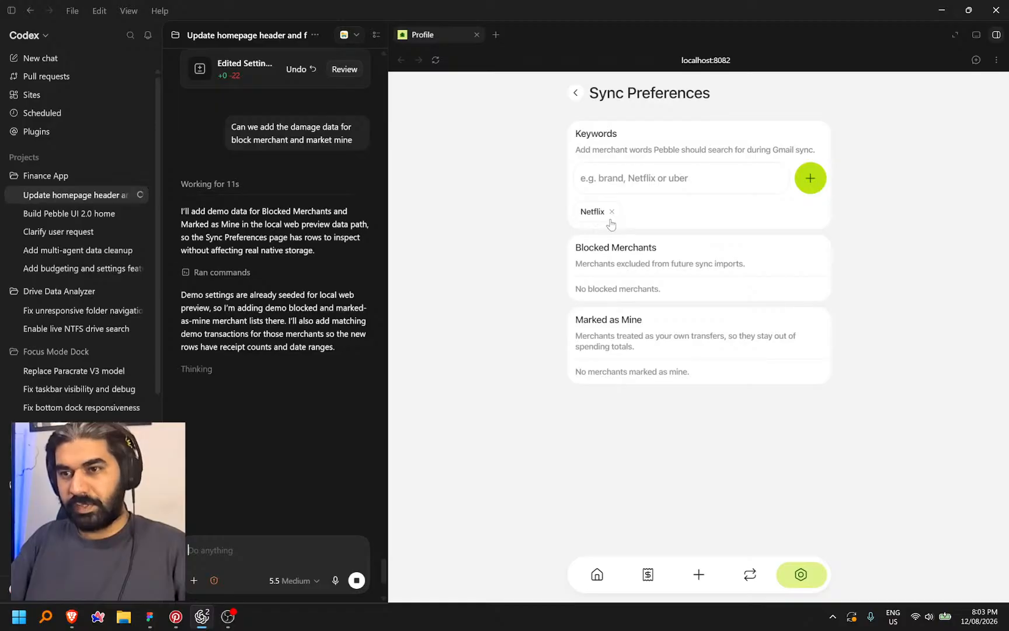
key(alt+Tab)
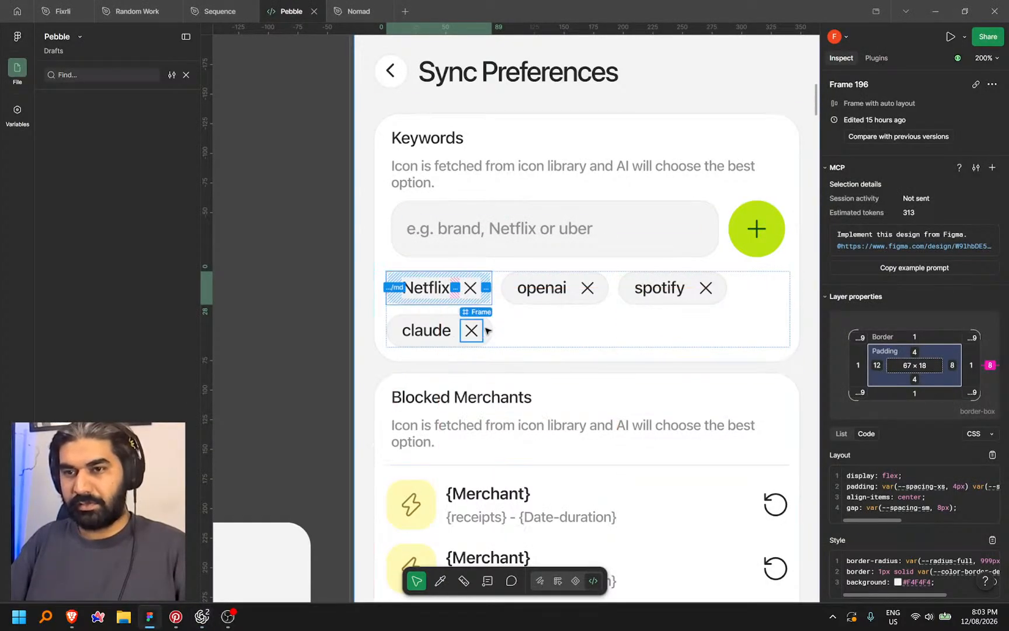
Copy a link to the Netflix chip, then select the keyword input frame, Frame 190
right_click(484, 300)
click(543, 366)
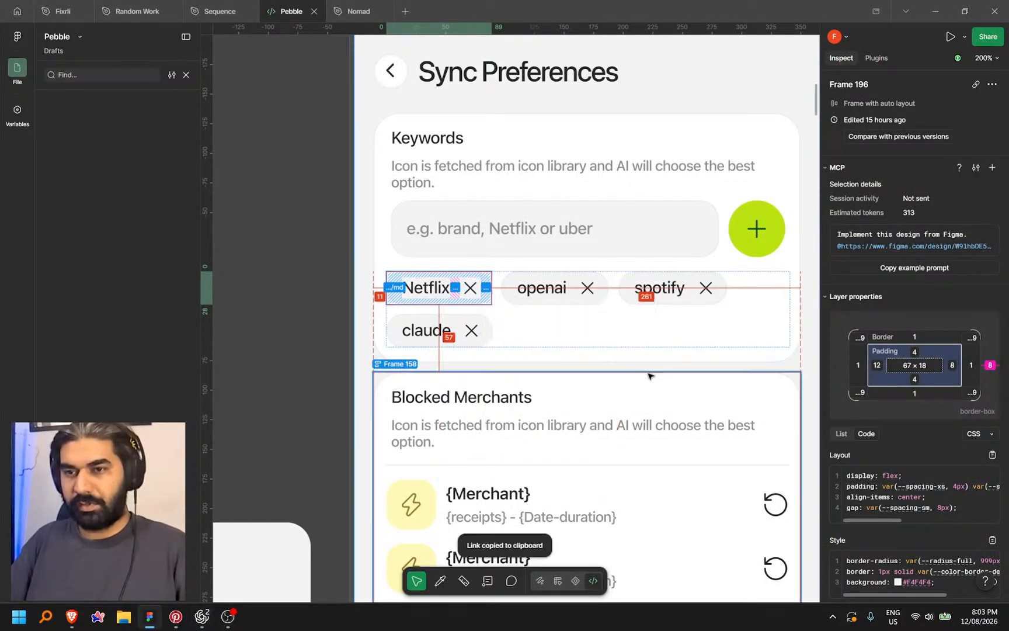
key(alt+Tab)
key(alt+Tab)
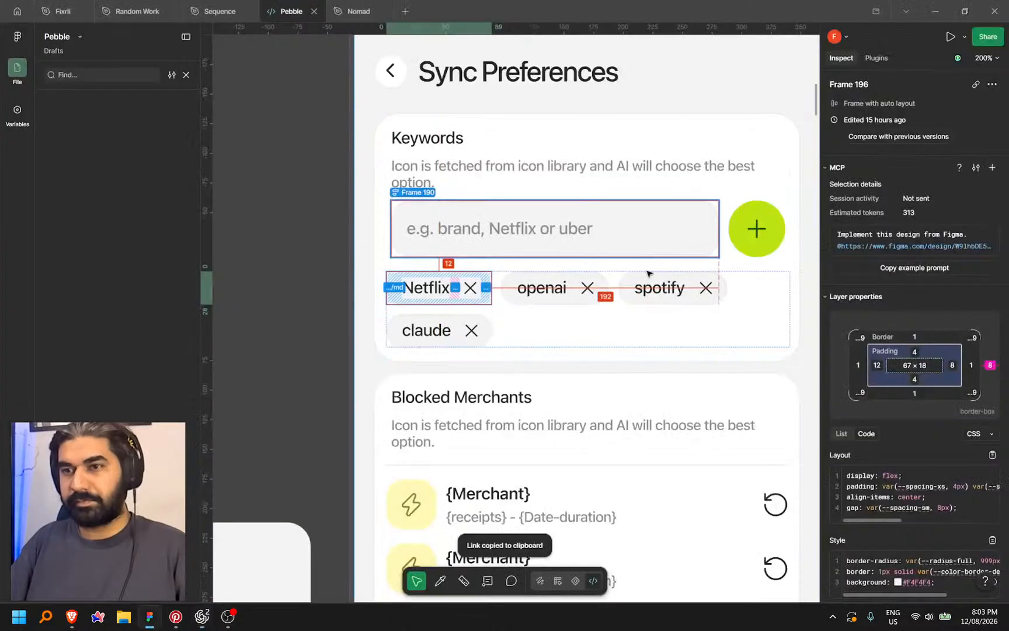
click(689, 245)
click(686, 255)
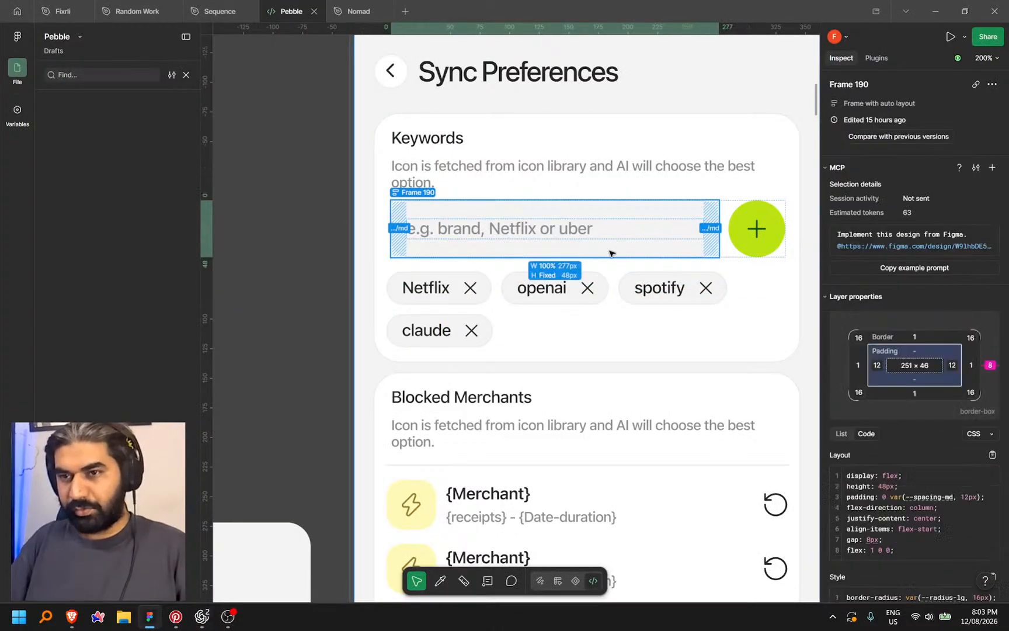
scroll(686, 255, down, 5)
In the preview, inspect the Edit Groceries sheet under Budget & Categories, then return to Settings
key(alt+Tab)
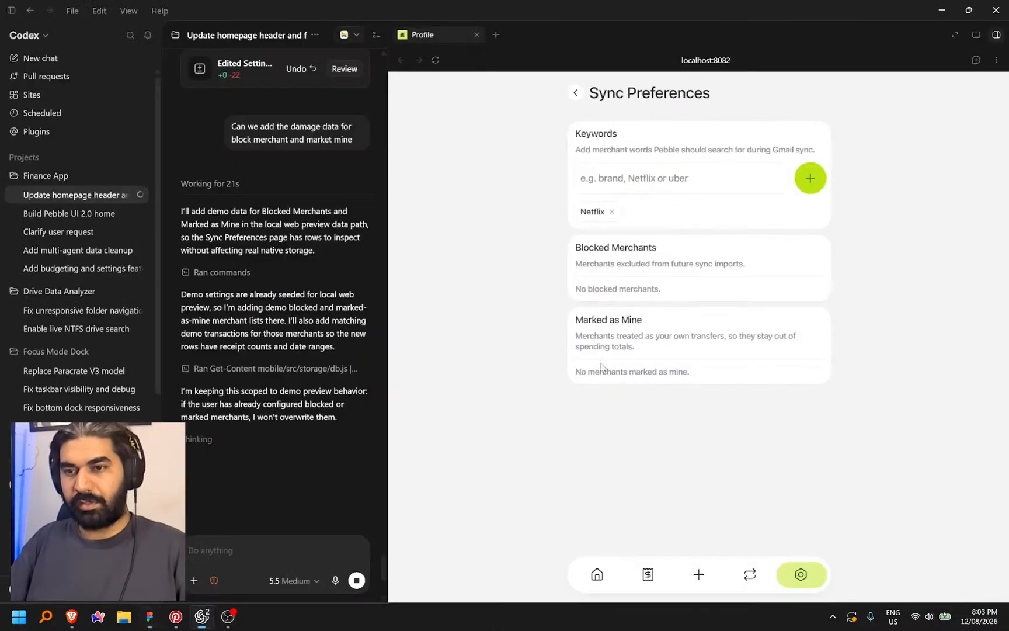
click(577, 94)
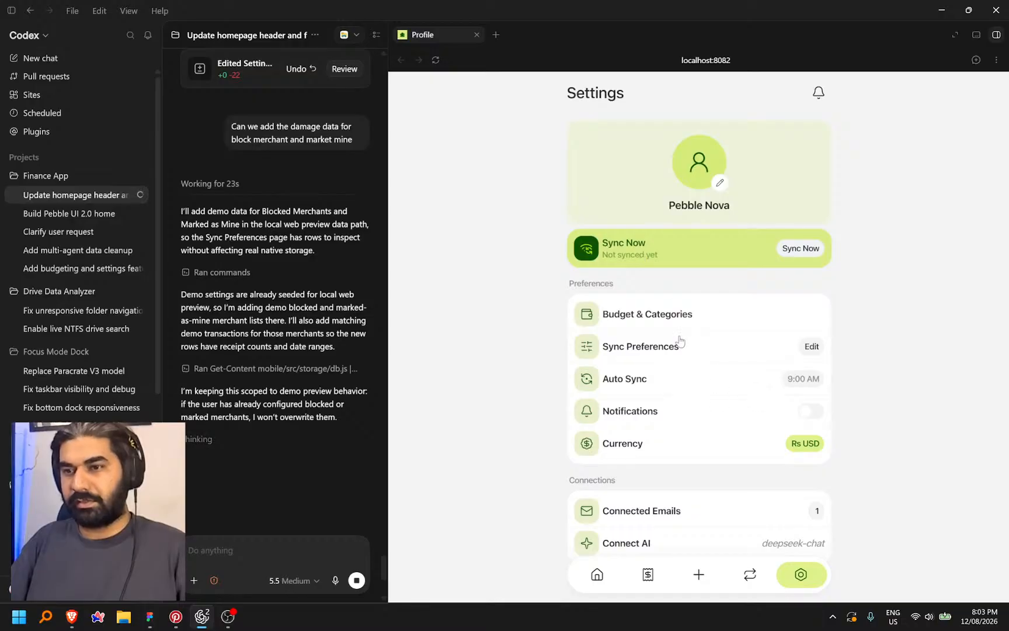
click(684, 315)
click(643, 241)
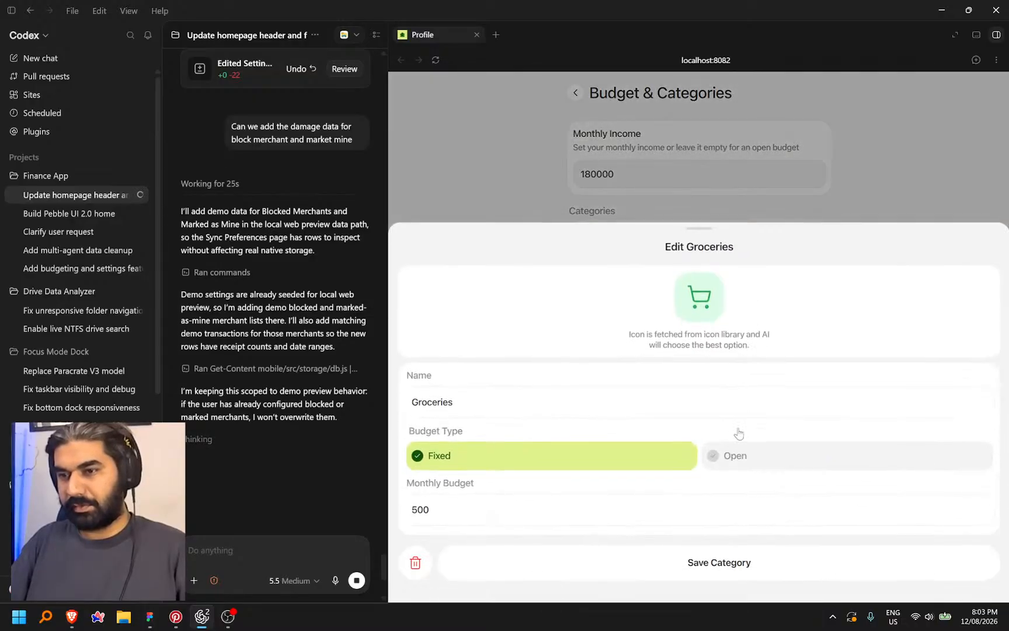
click(550, 408)
key(ctrl+a)
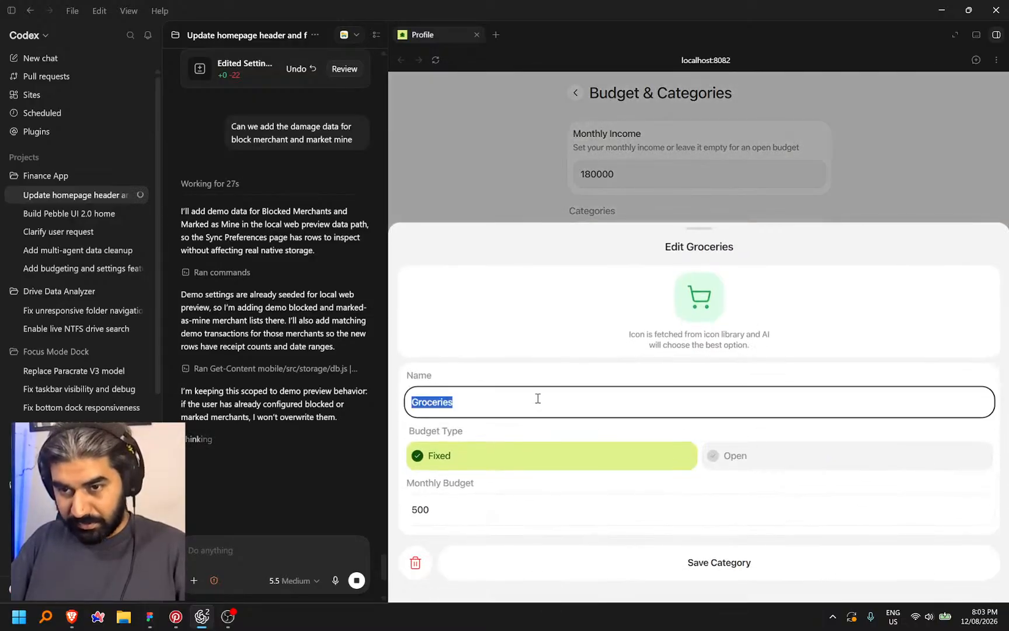
click(489, 198)
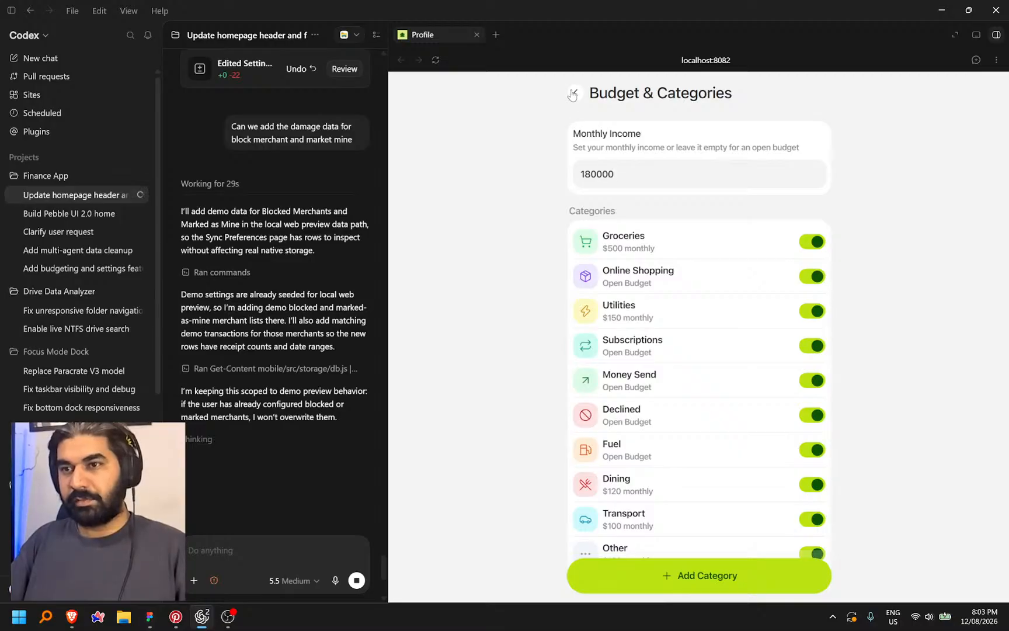
click(573, 94)
Check the manual Log Expense form's Merchant field, then close the form
click(698, 573)
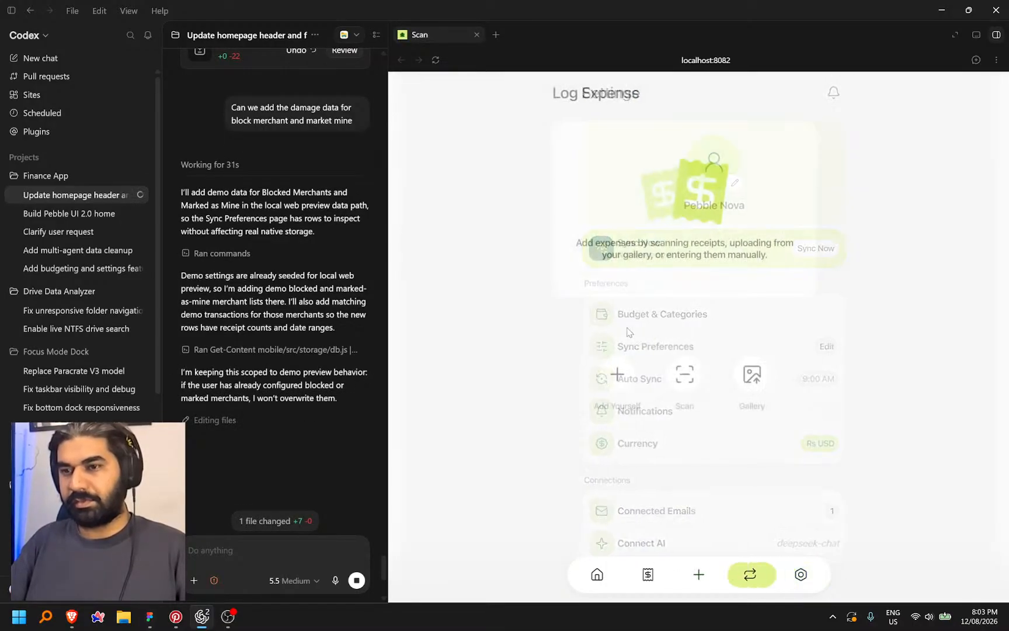
click(629, 374)
click(653, 195)
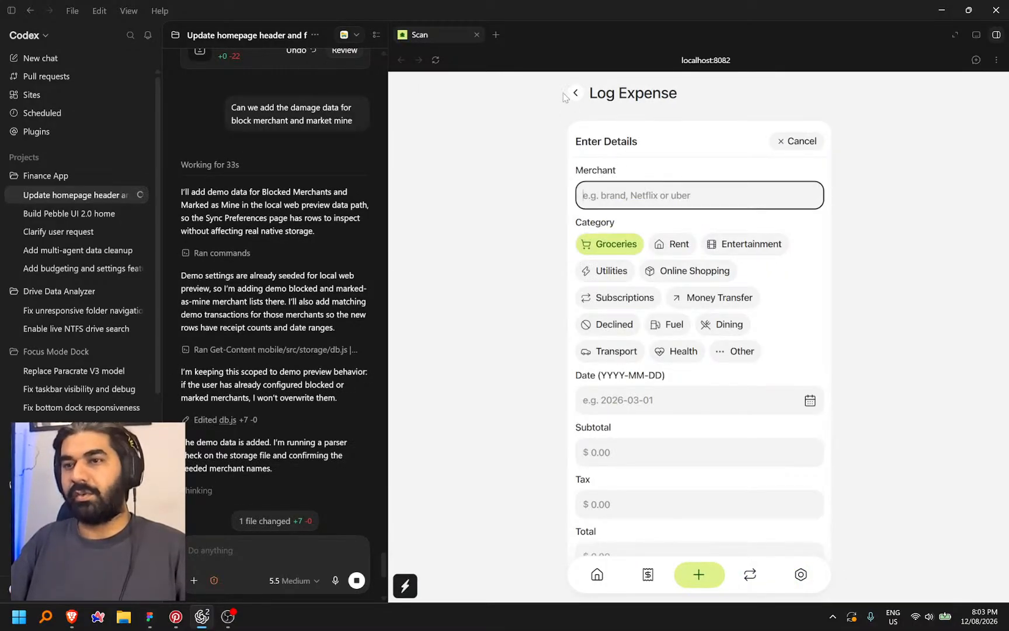
click(575, 92)
Reopen Edit Groceries from Budget & Categories and start dictating a follow-up request to Codex
click(801, 574)
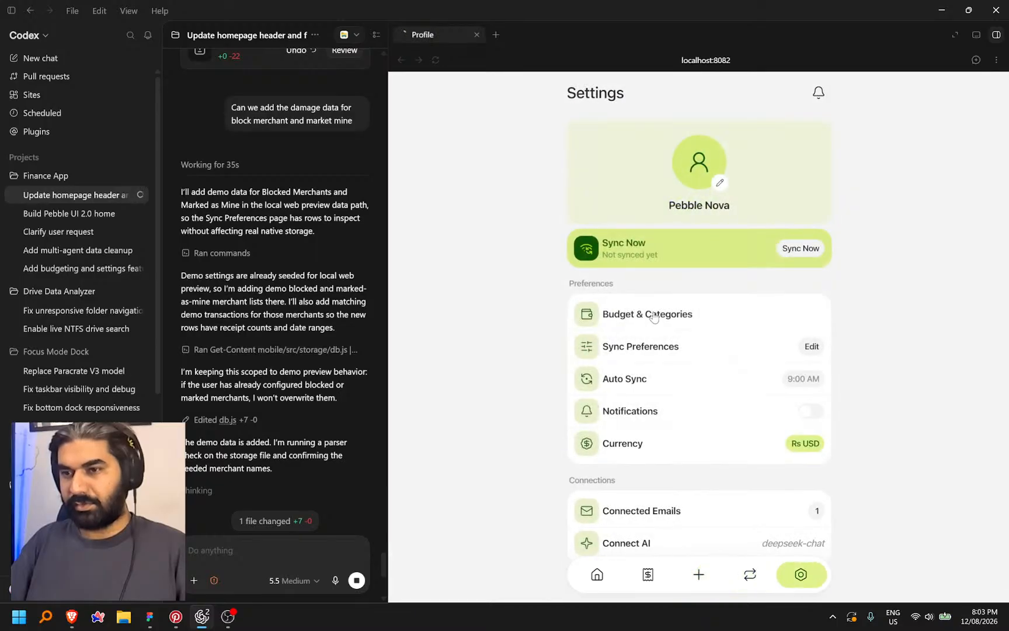
click(651, 314)
click(639, 246)
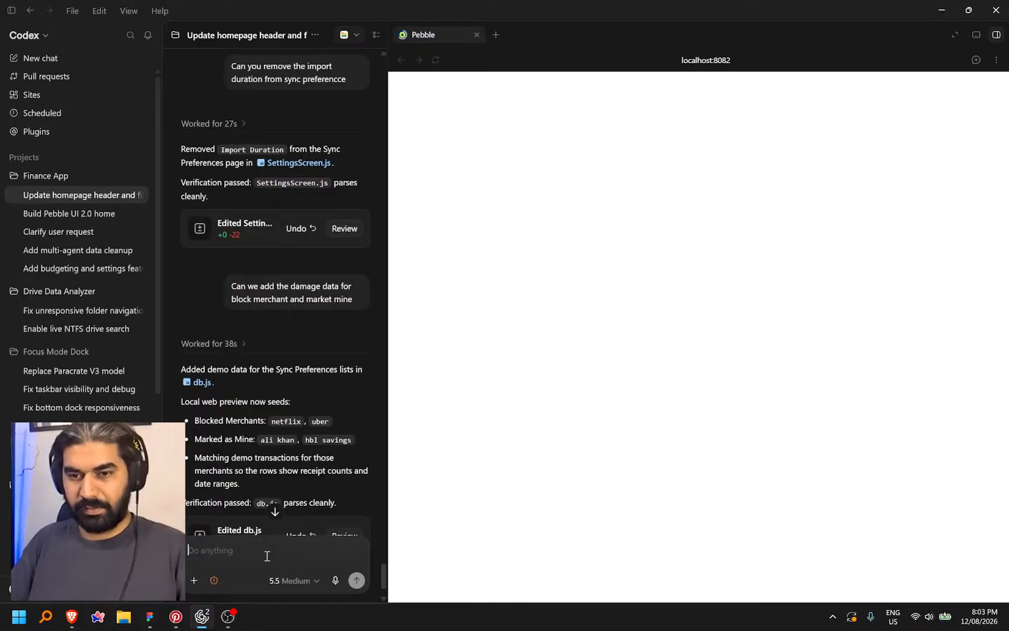
key(ctrl+space)
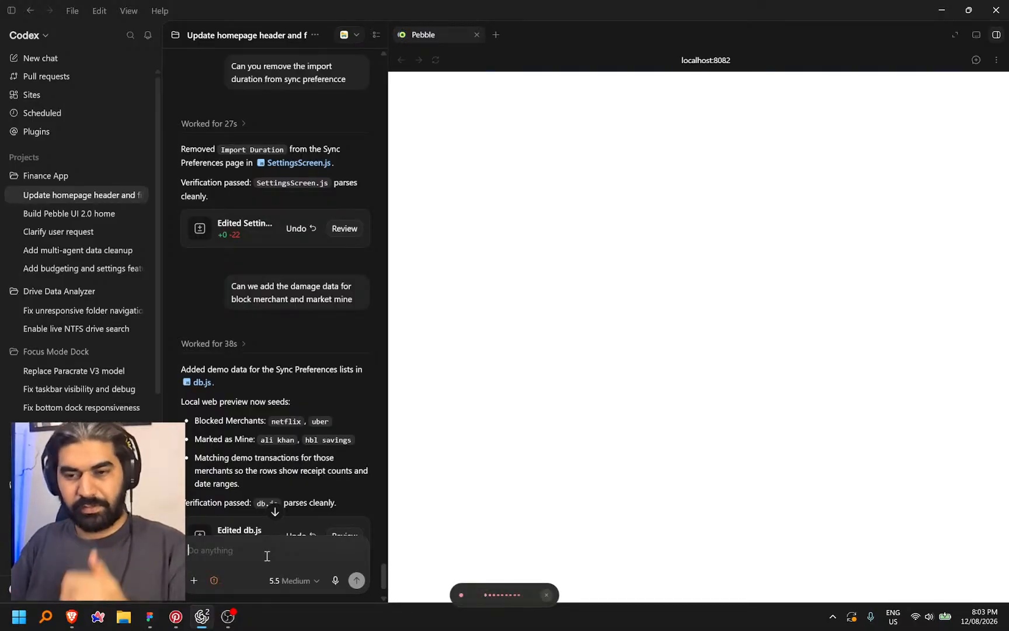
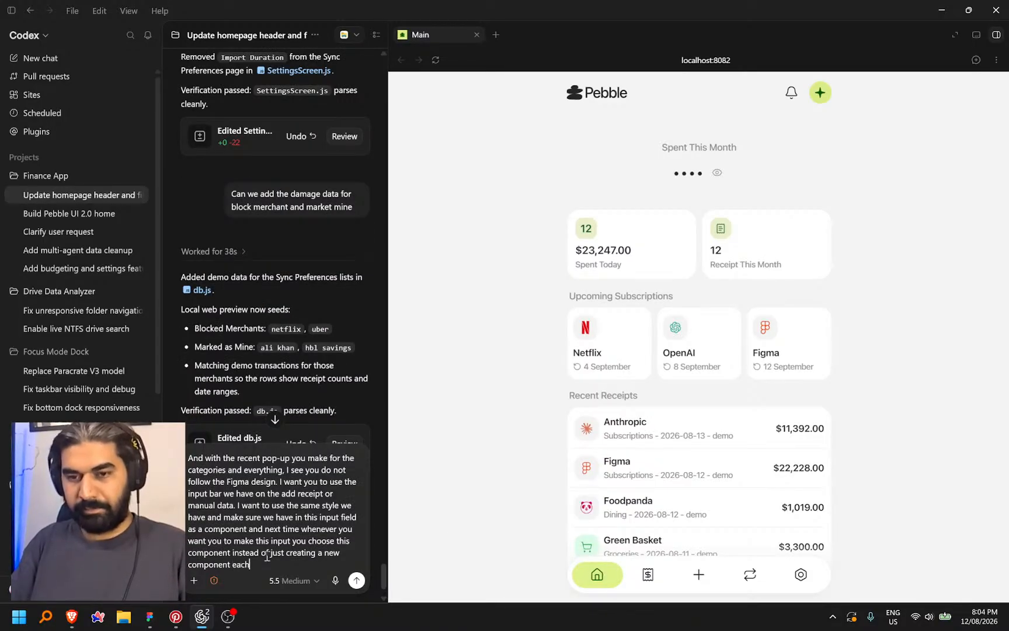
Send the shared-input-component request, then open Settings > Sync Preferences in the preview
key(Return)
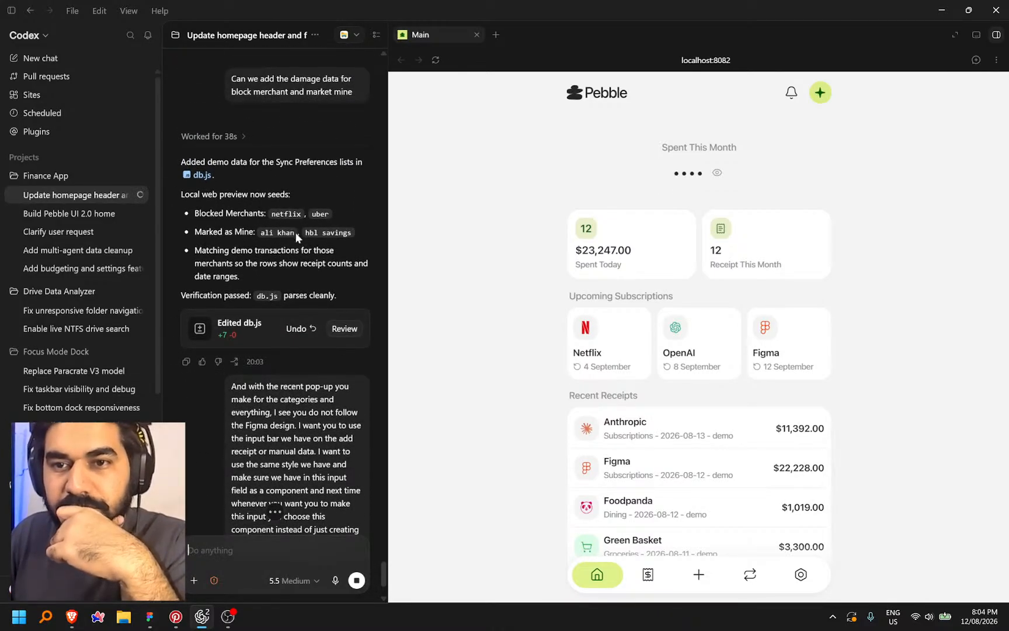
click(803, 579)
click(672, 347)
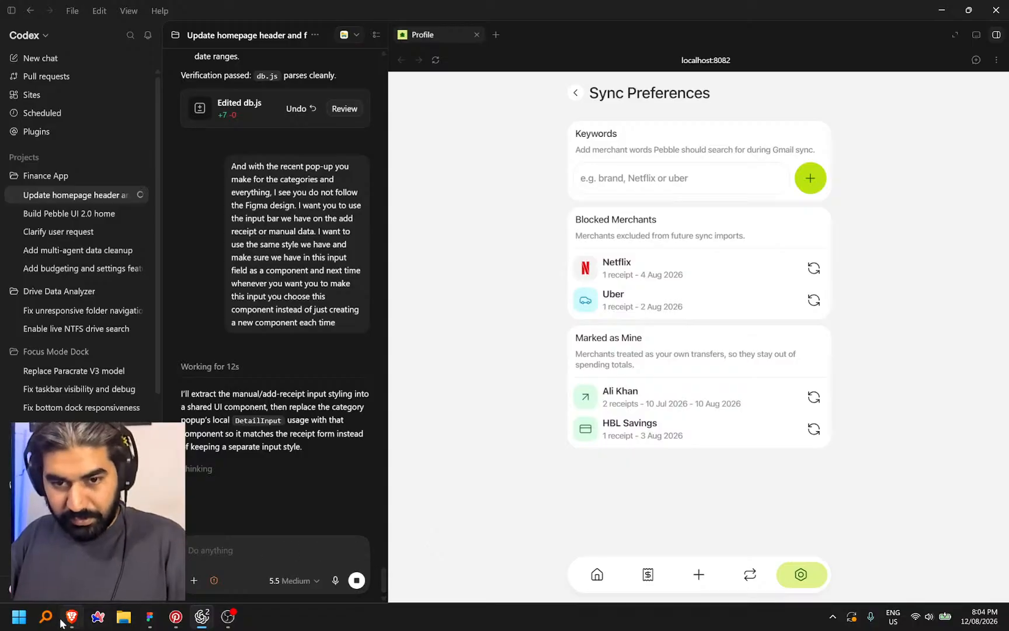
Glance over the Pebble design in Figma, then go to the Lucide icon search
click(150, 617)
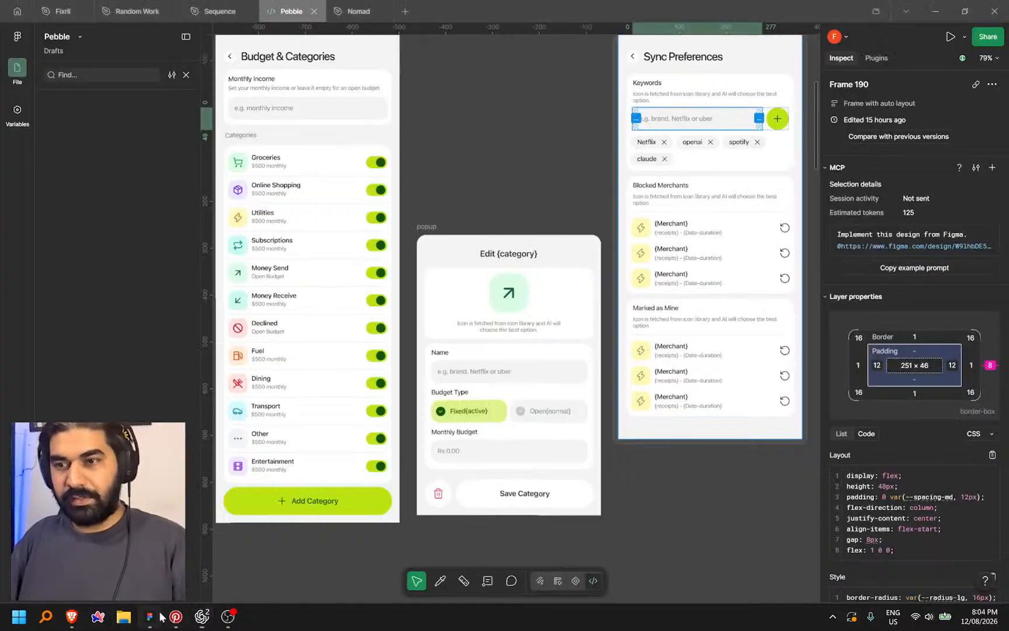
scroll(637, 268, right, 5)
scroll(625, 259, up, 3)
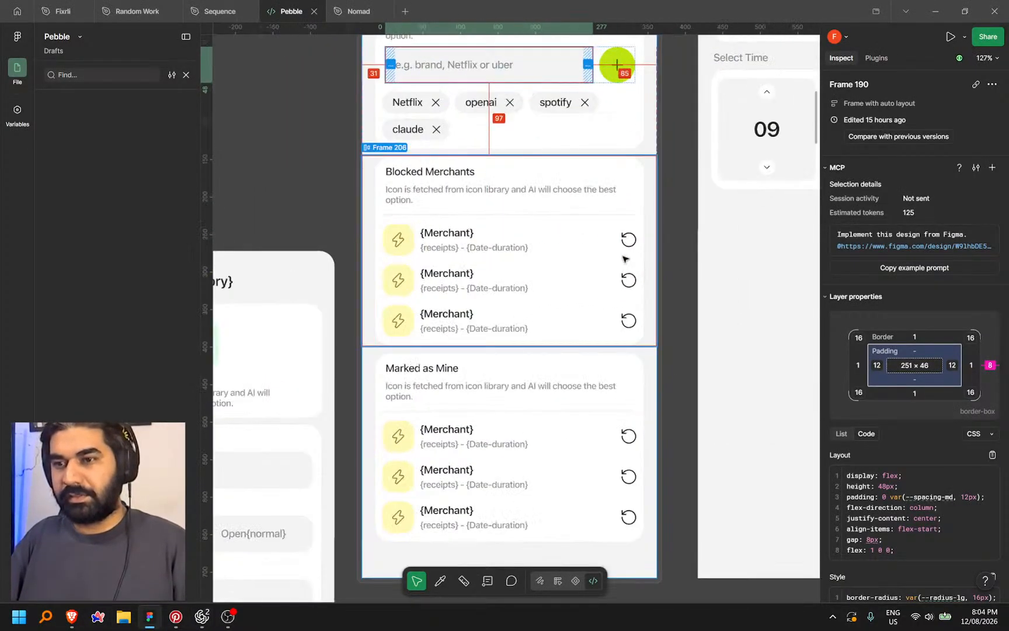
click(71, 617)
click(337, 141)
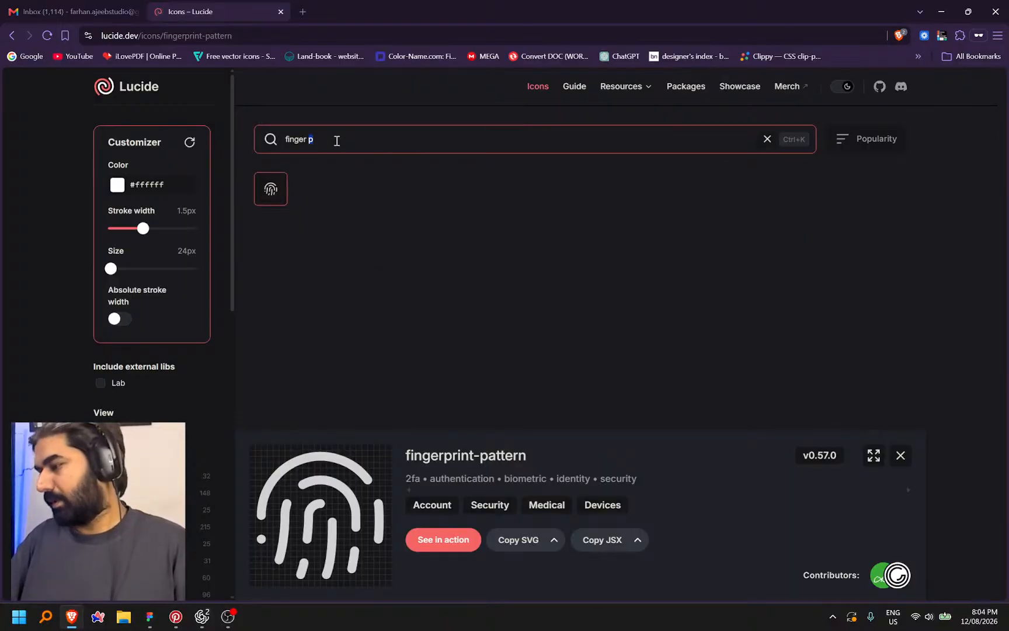
Replace the Lucide search with 'remmove' and open the X icon's details
key(ctrl+a)
key(BackSpace)
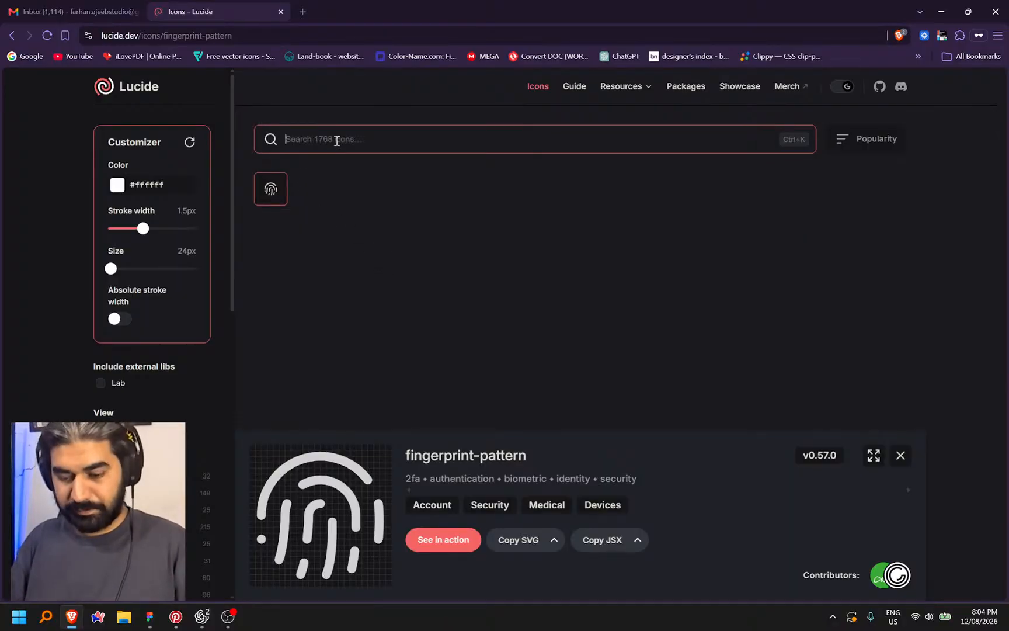
text(re)
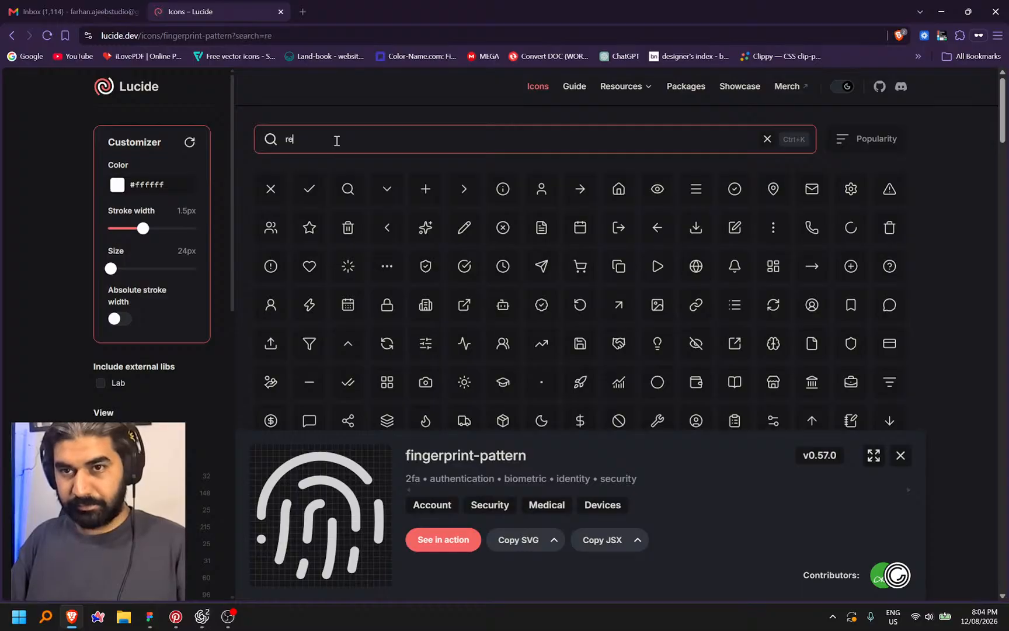
key(BackSpace)
key(BackSpace)
text(remmove)
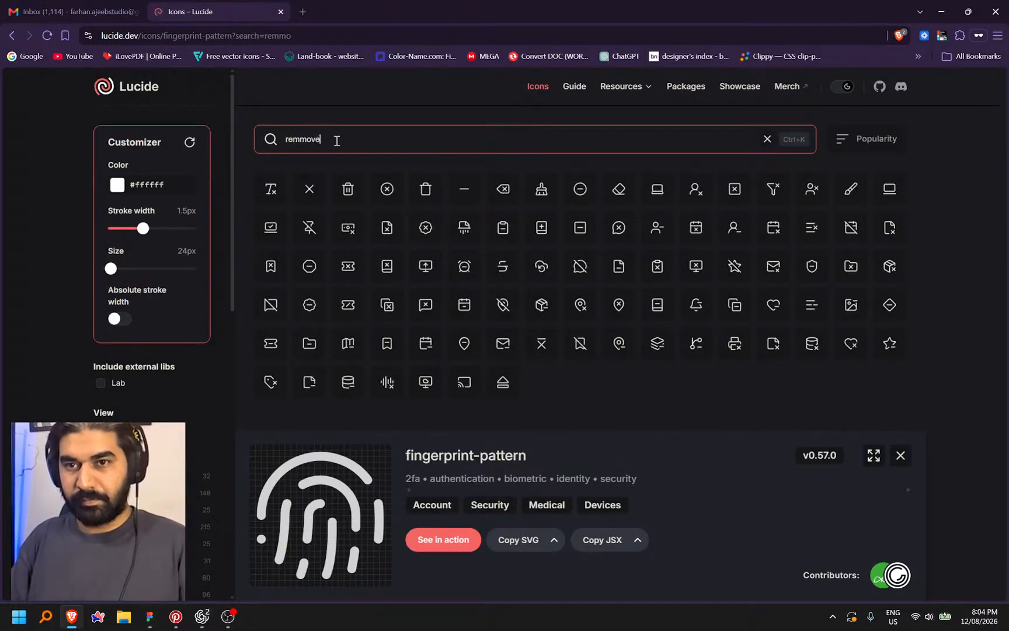
click(308, 189)
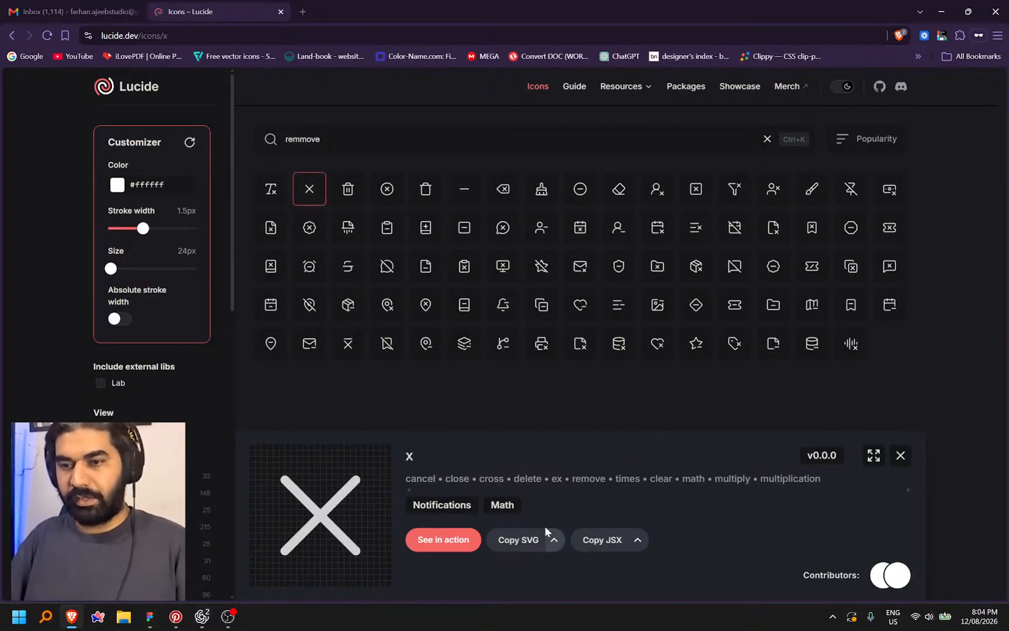
Check the Figma design briefly, then return to the Codex preview
key(alt+Tab)
scroll(569, 289, down, 5)
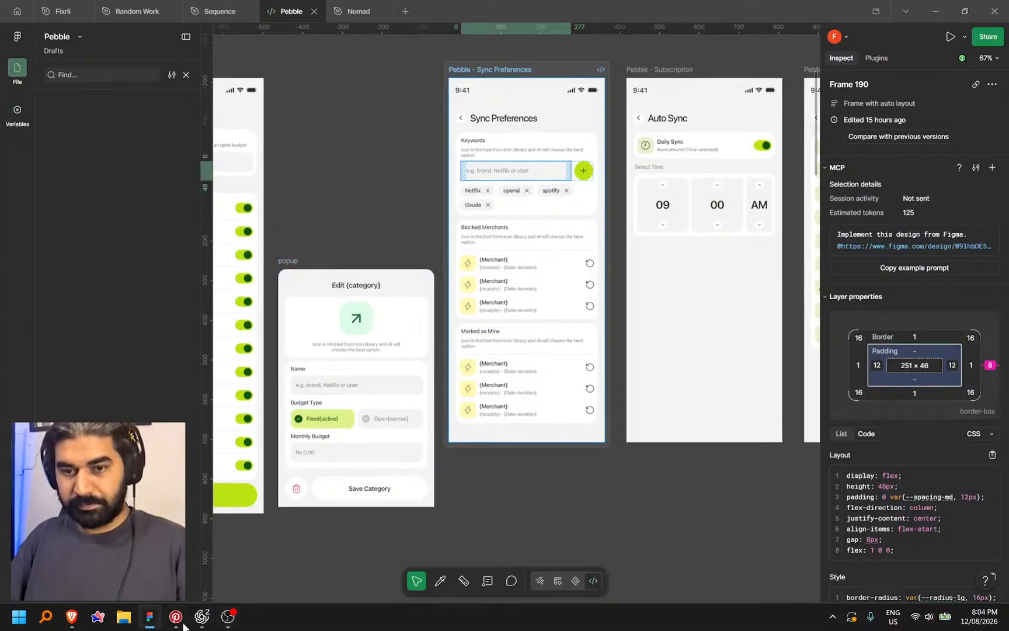
key(alt+Tab)
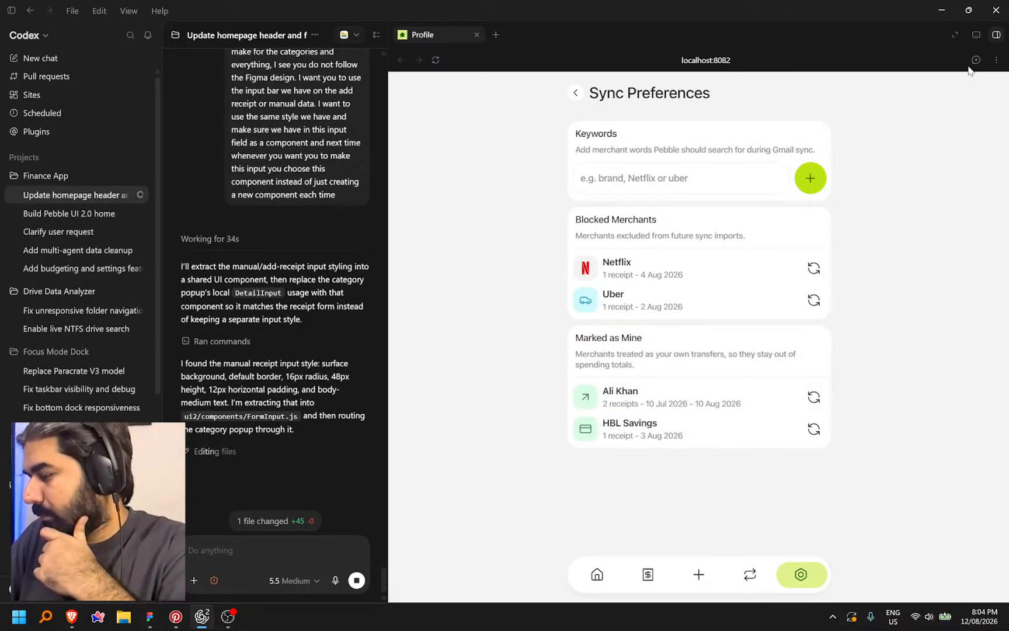
Annotate the Netflix row asking for a cross icon instead of reload, trimming stray words, and send it
click(976, 59)
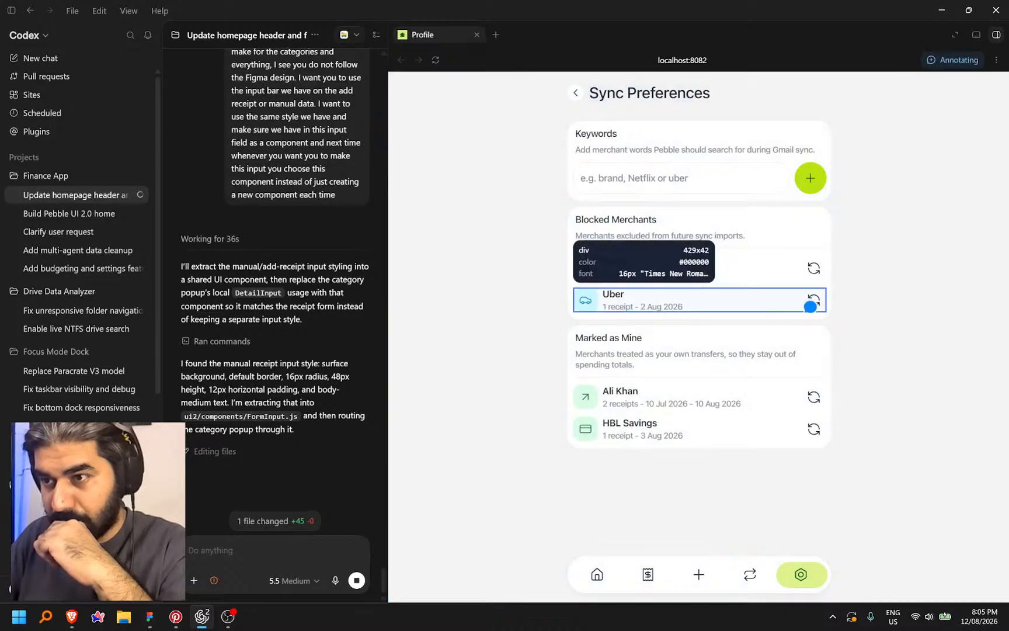
click(821, 271)
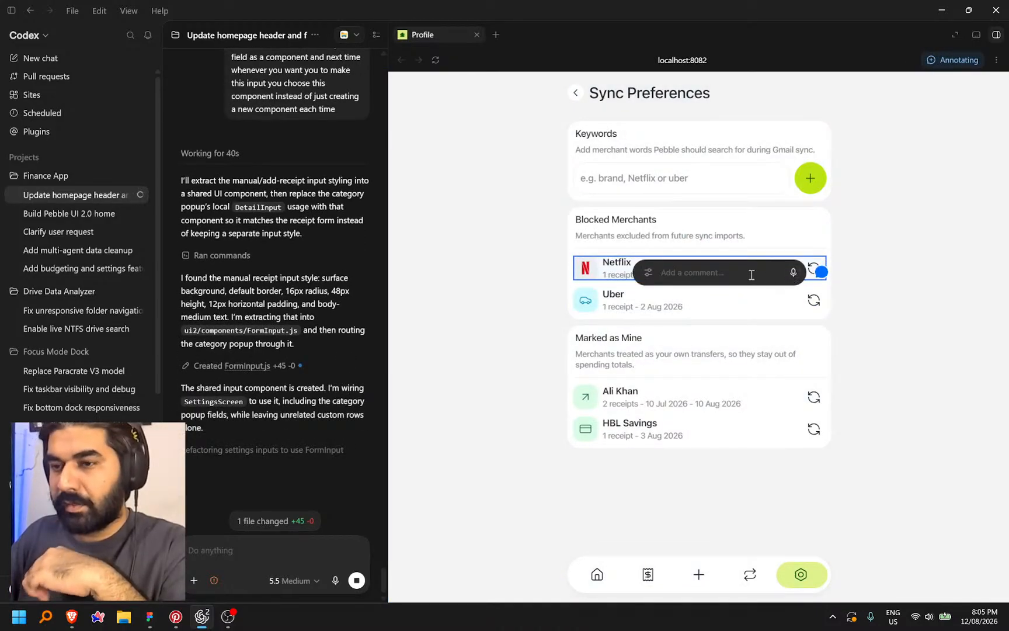
click(793, 273)
click(773, 273)
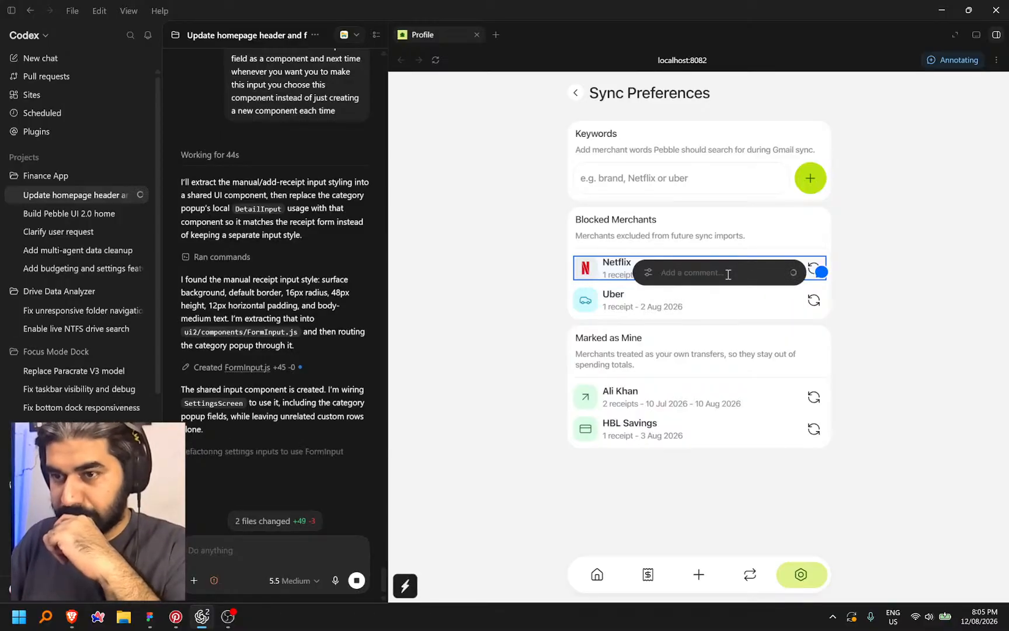
key(ctrl+space)
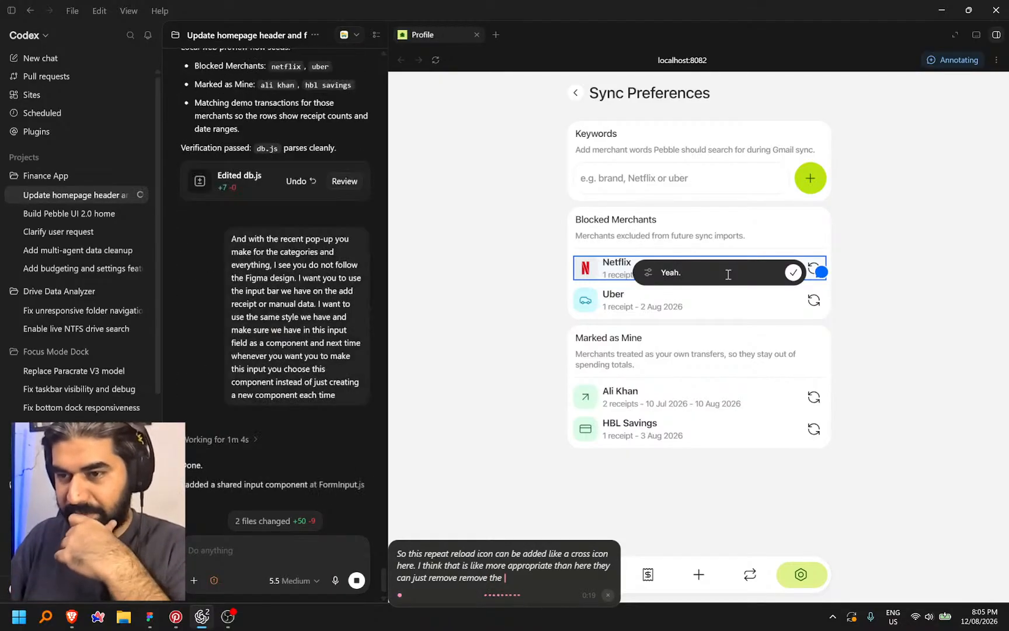
key(ctrl+super)
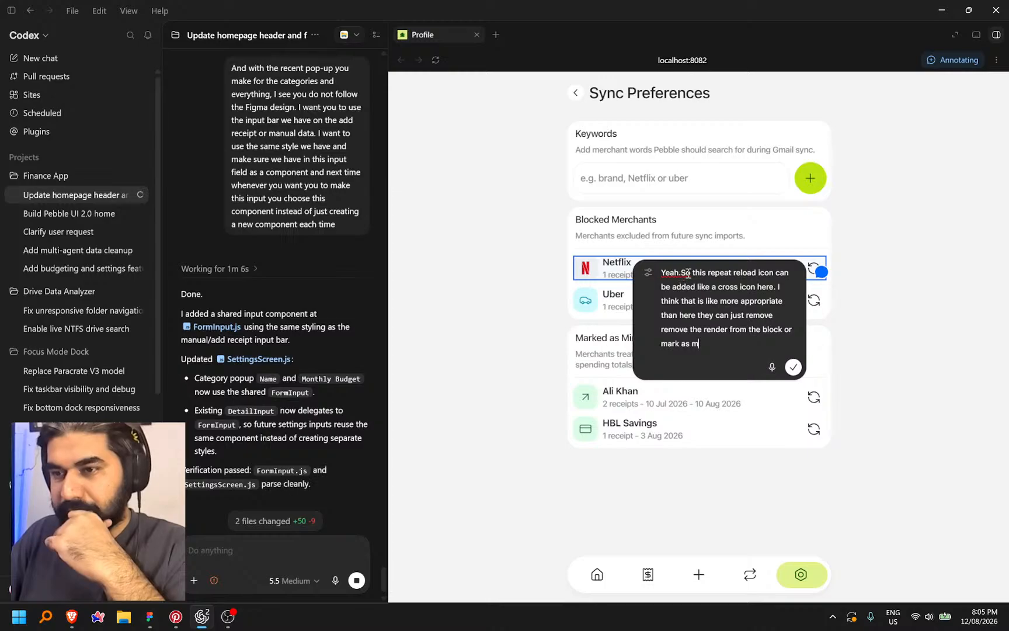
drag(693, 274, 634, 275)
key(BackSpace)
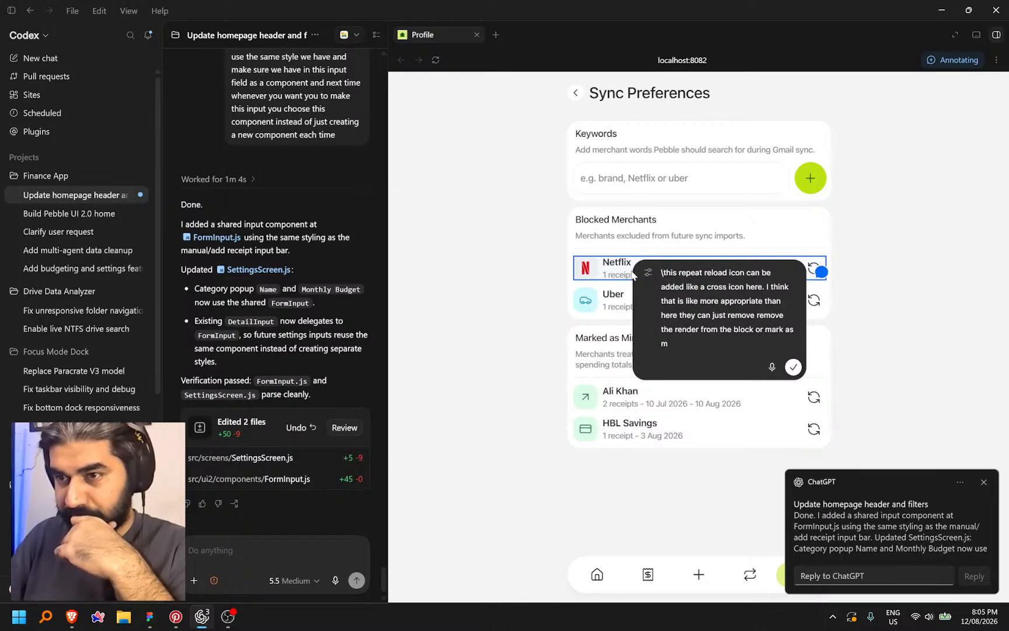
key(BackSpace)
key(Return)
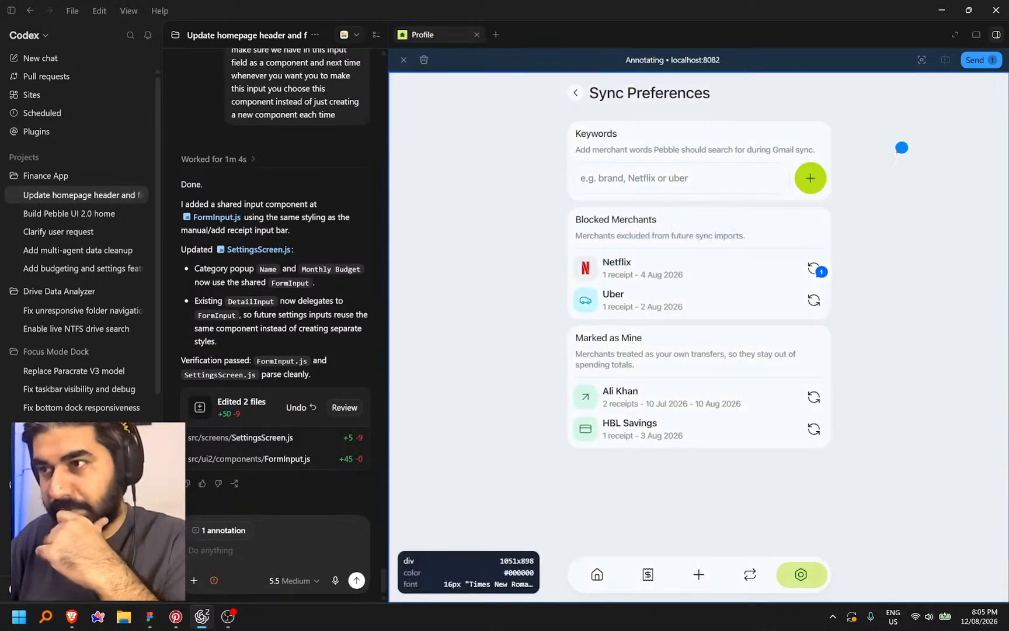
click(985, 60)
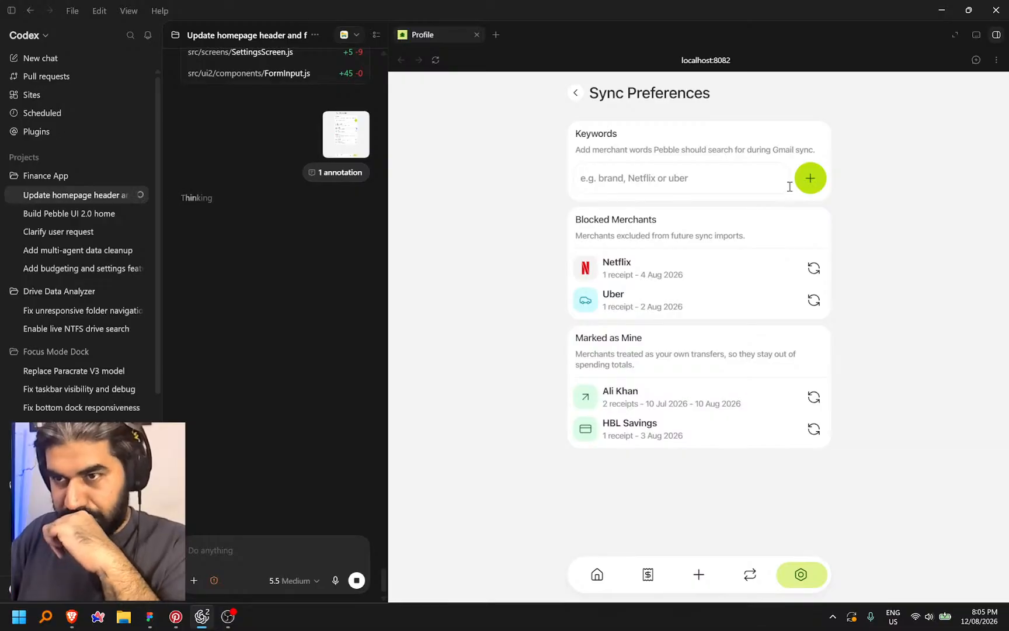
Check the Groceries editor and the Sync Preferences Keywords input in the preview
click(575, 103)
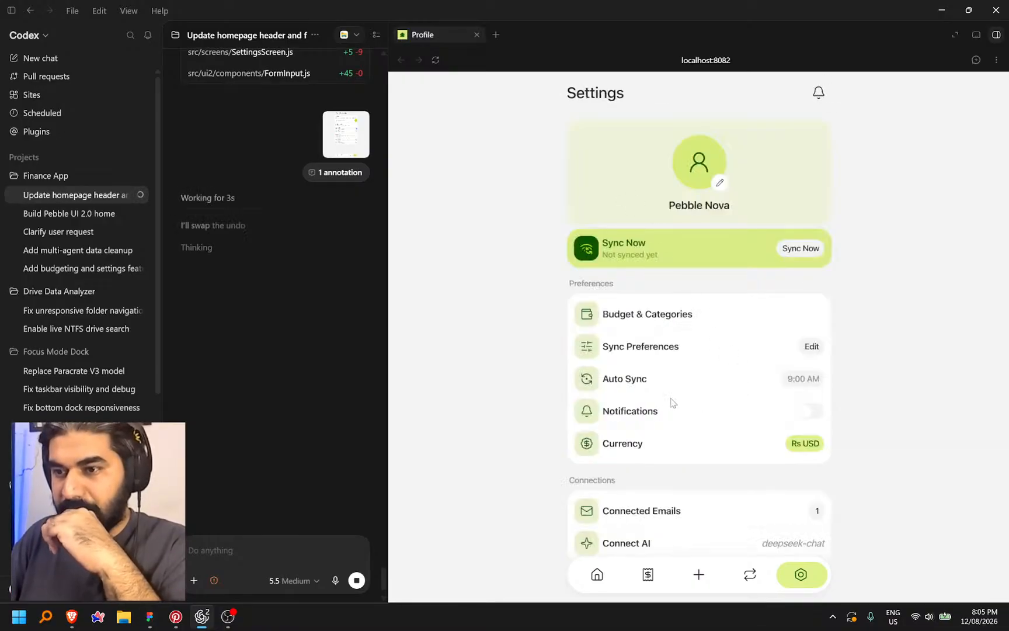
click(690, 317)
click(644, 241)
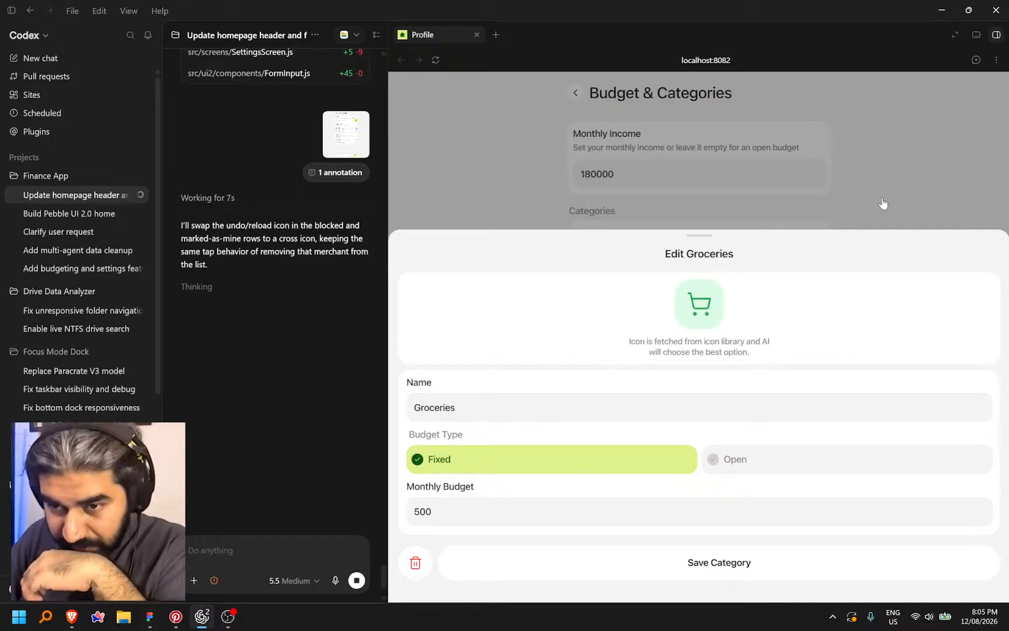
click(906, 201)
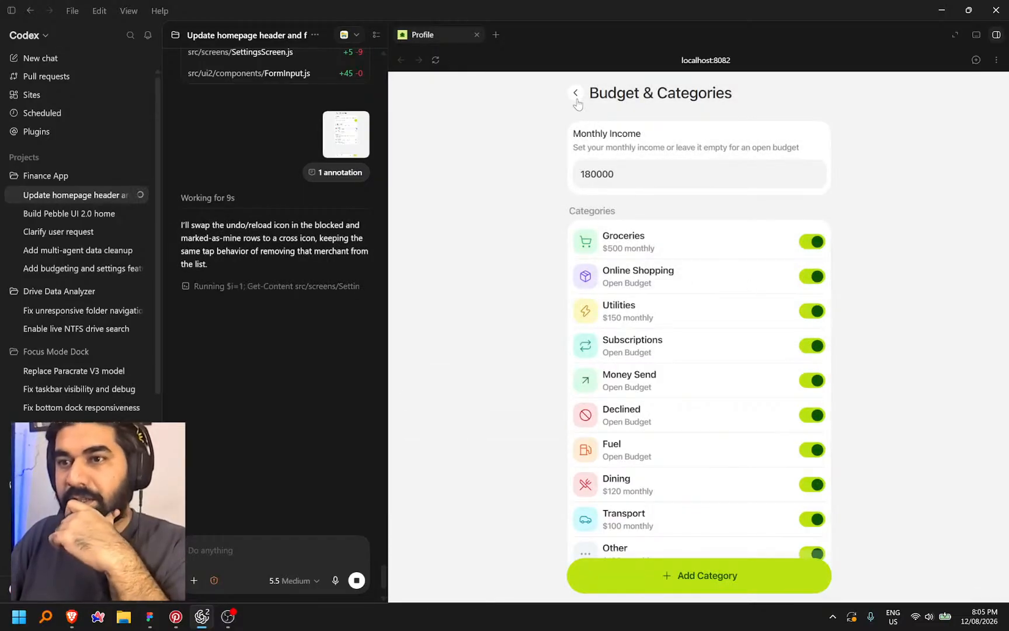
click(577, 97)
click(696, 350)
click(645, 184)
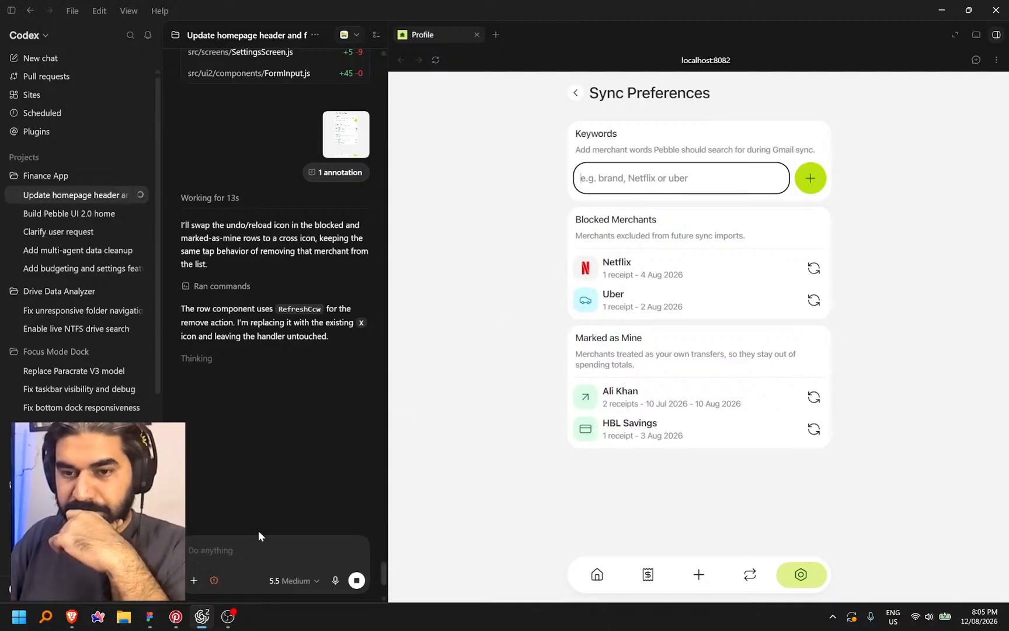
Revisit Budget & Categories and Sync Preferences, then dictate a keyword-chips follow-up request
click(261, 551)
click(576, 93)
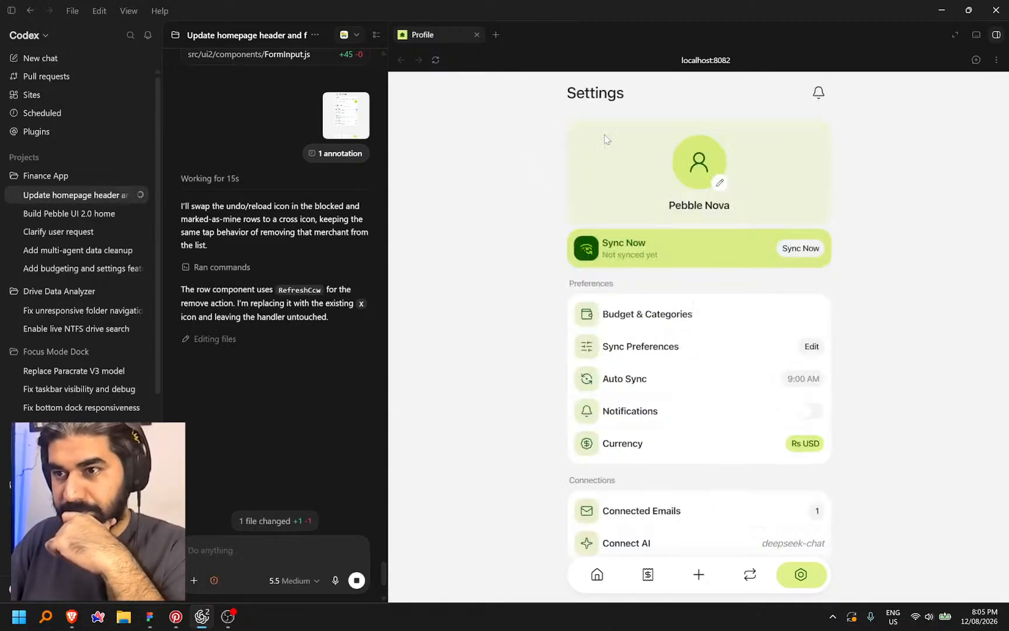
click(701, 314)
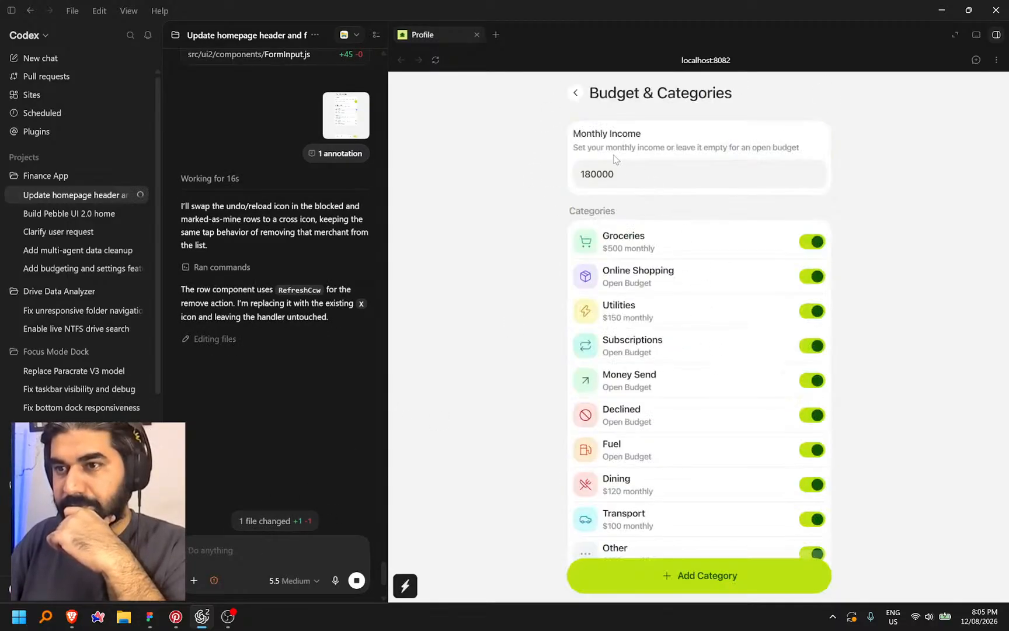
click(575, 92)
click(659, 349)
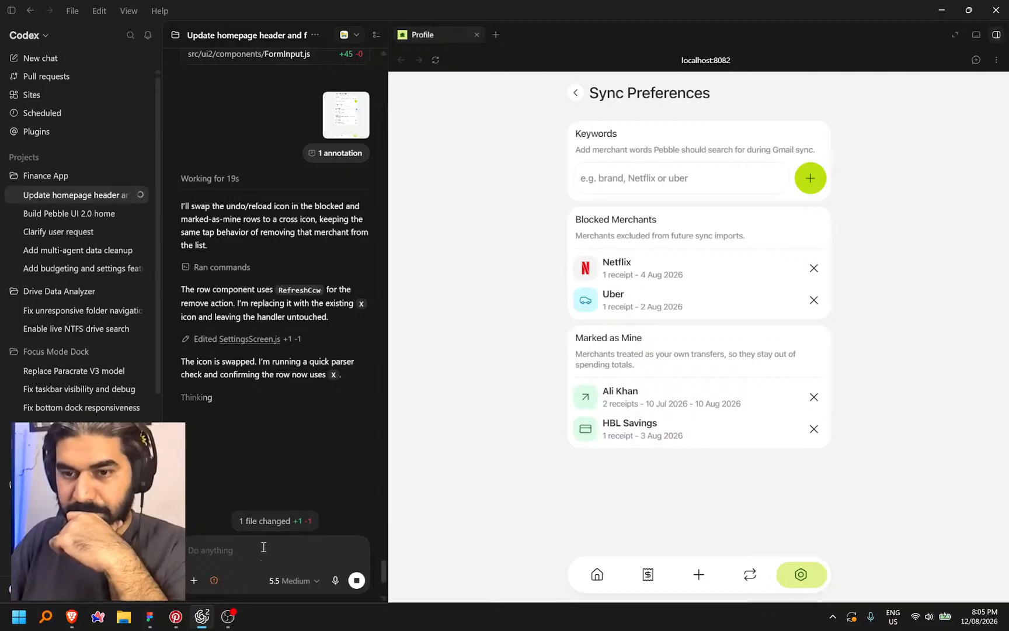
key(ctrl+super)
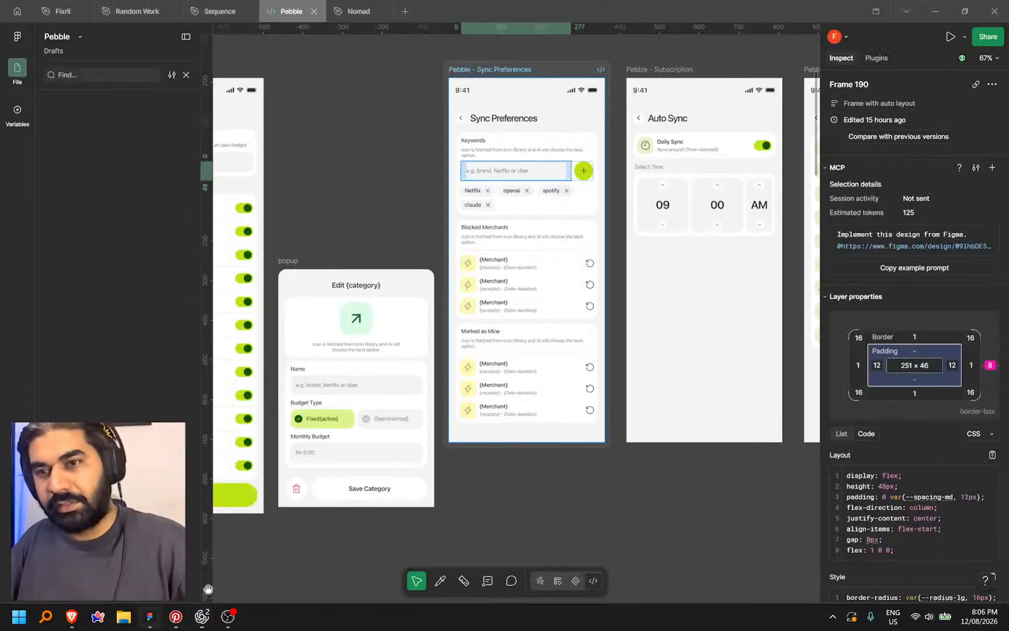
Copy the Figma Netflix chip's link, paste it into the keyword-chip request and send
click(150, 616)
scroll(498, 194, up, 5)
click(492, 196)
right_click(492, 195)
click(543, 262)
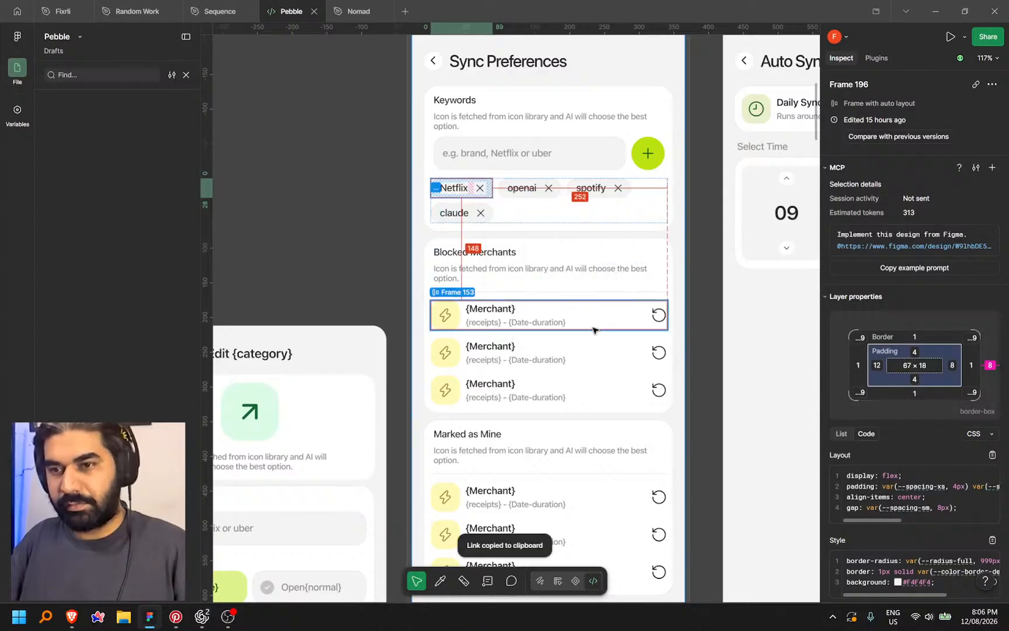
key(alt+Tab)
key(ctrl+v)
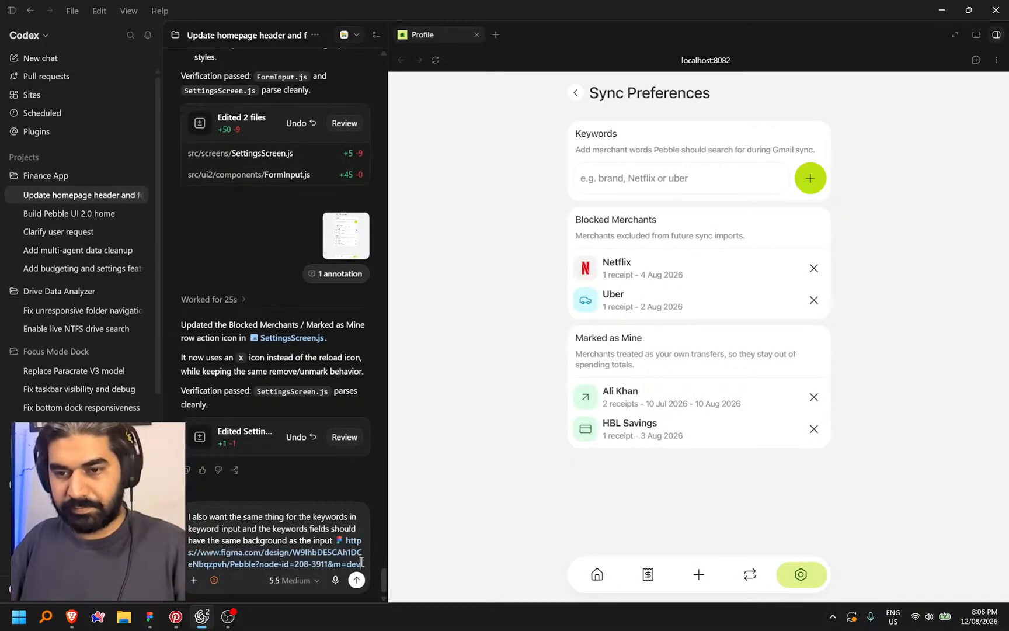
click(356, 579)
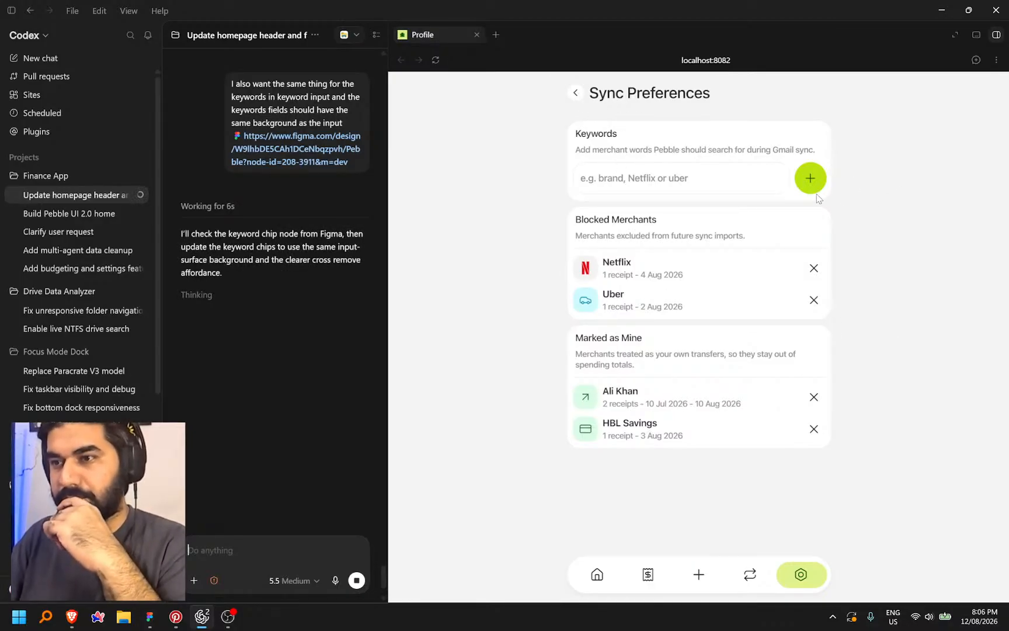
Open Auto Sync from Settings, then switch notifications off and dismiss the notice
click(576, 93)
scroll(702, 310, down, 4)
scroll(777, 318, up, 4)
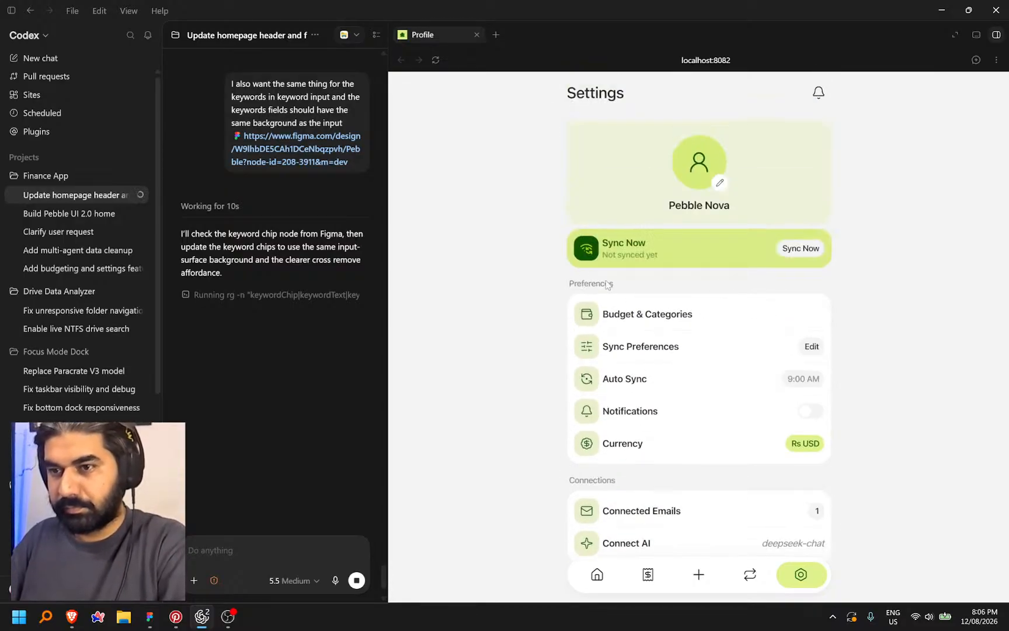
click(692, 385)
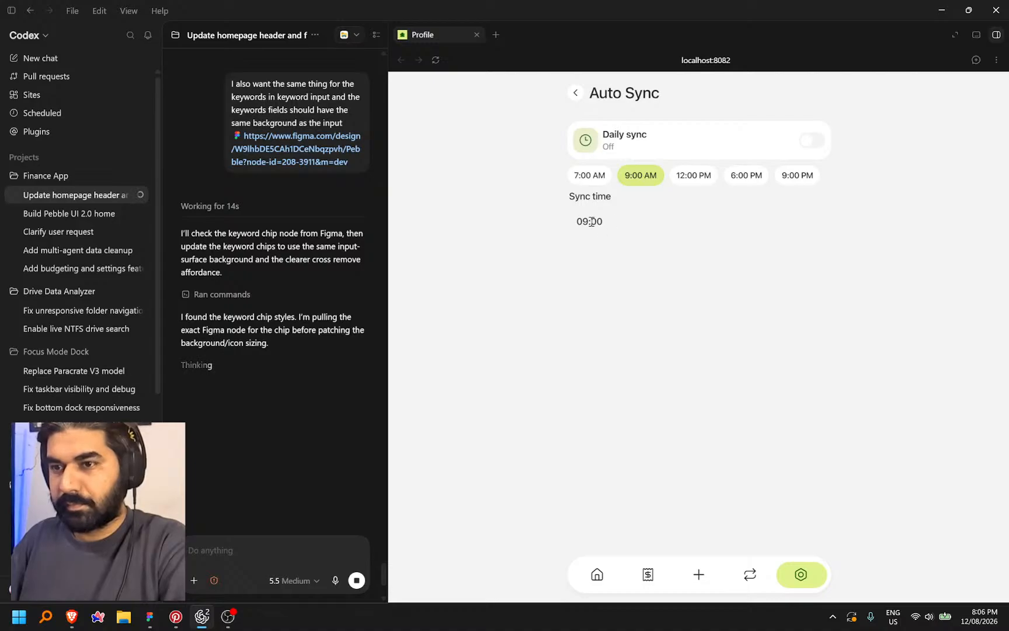
click(577, 93)
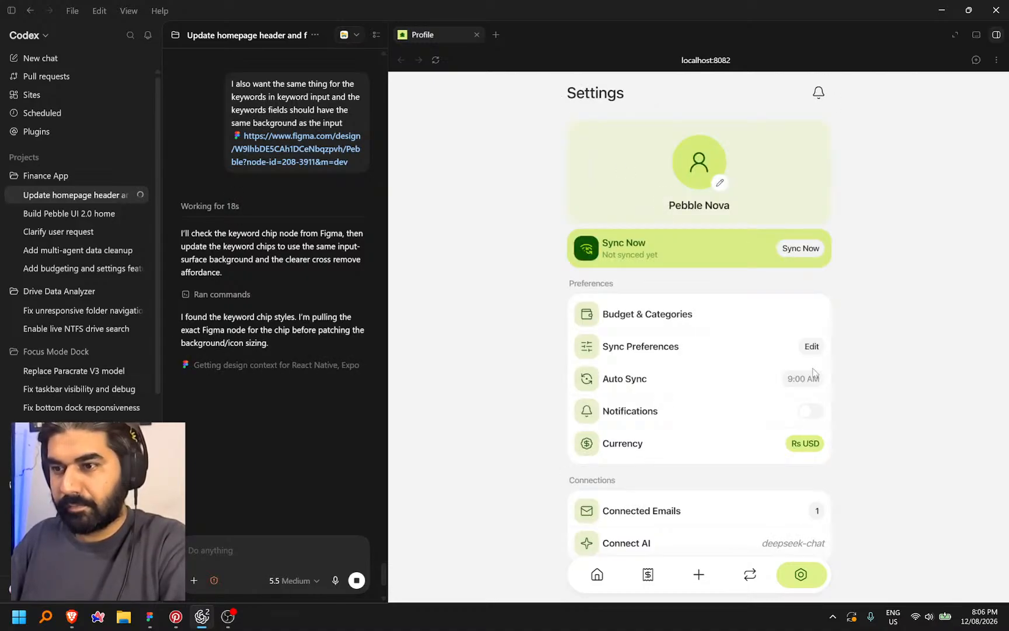
click(811, 412)
click(711, 592)
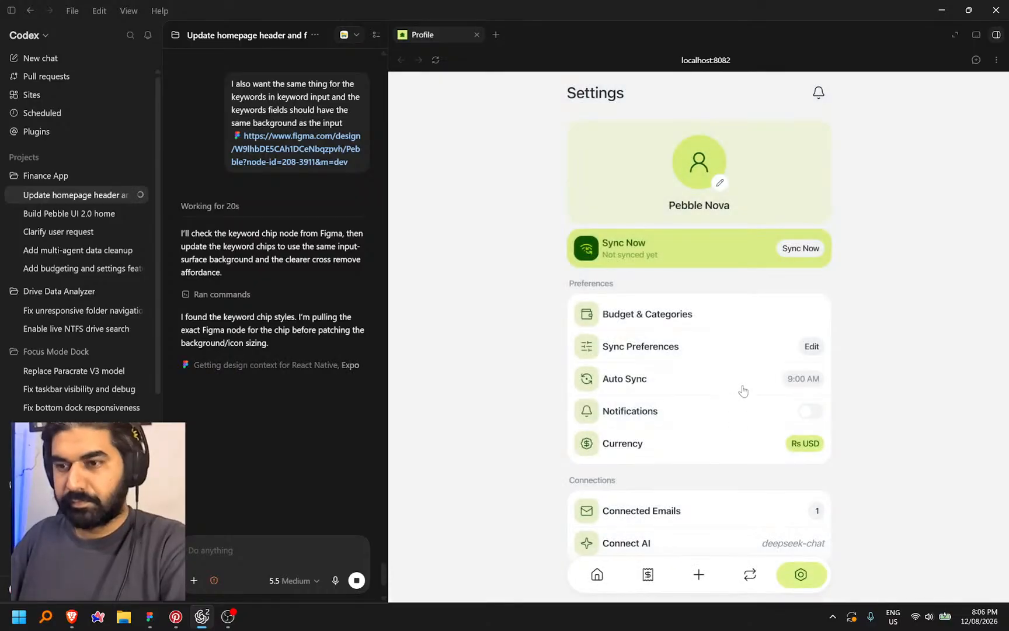
Reopen Auto Sync twice to check it, then open Sync Preferences
scroll(739, 391, down, 3)
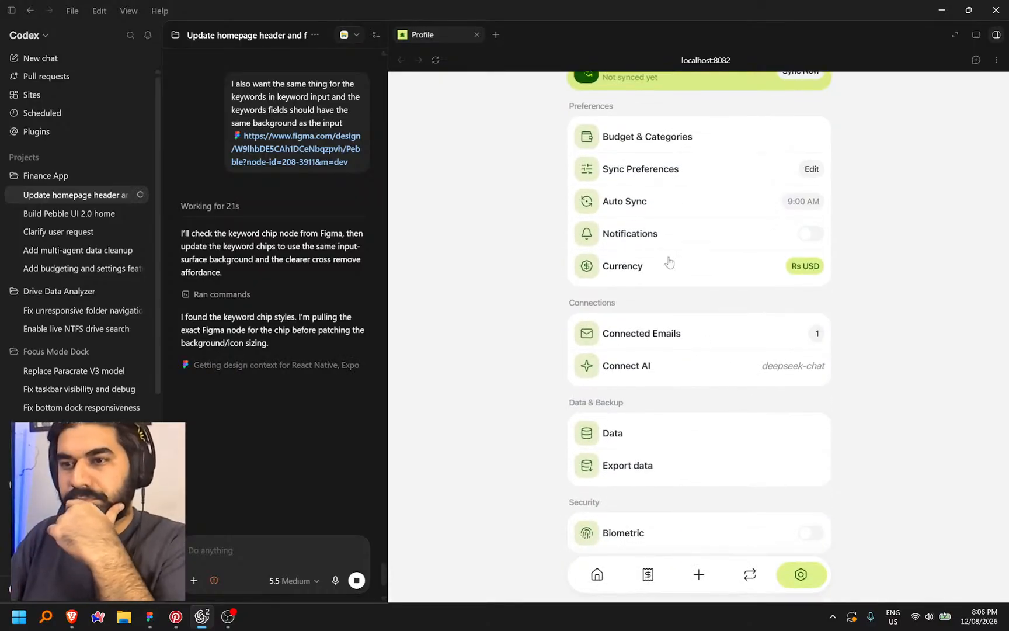
click(760, 194)
click(575, 94)
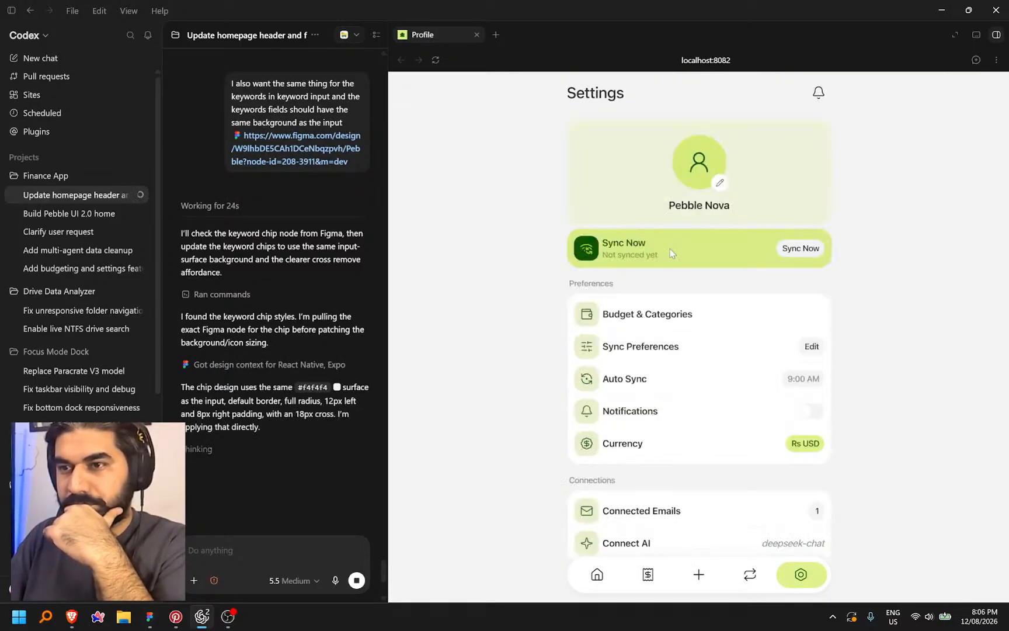
click(770, 385)
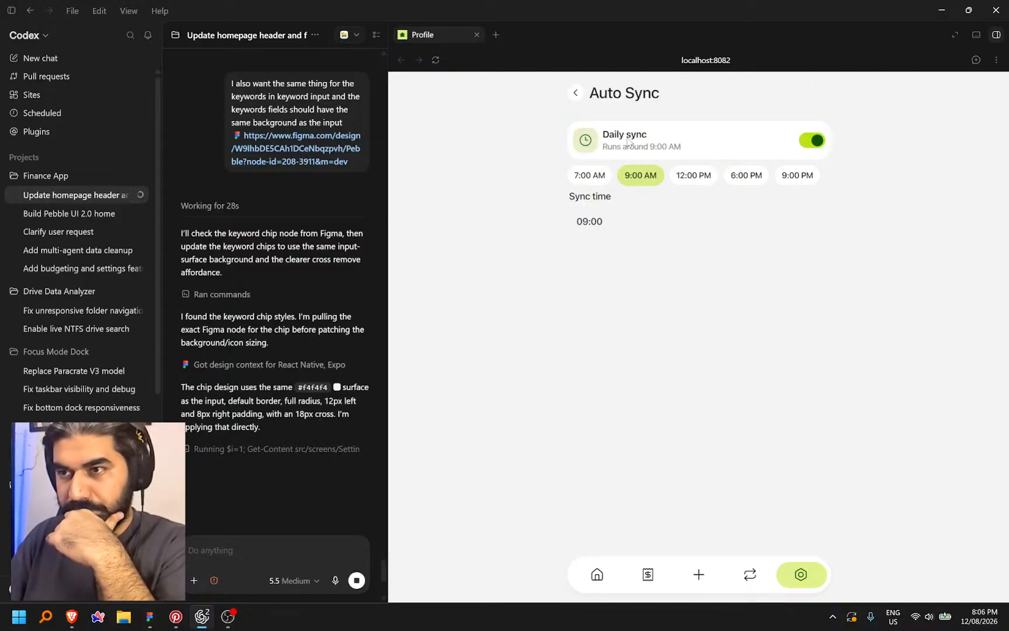
click(577, 96)
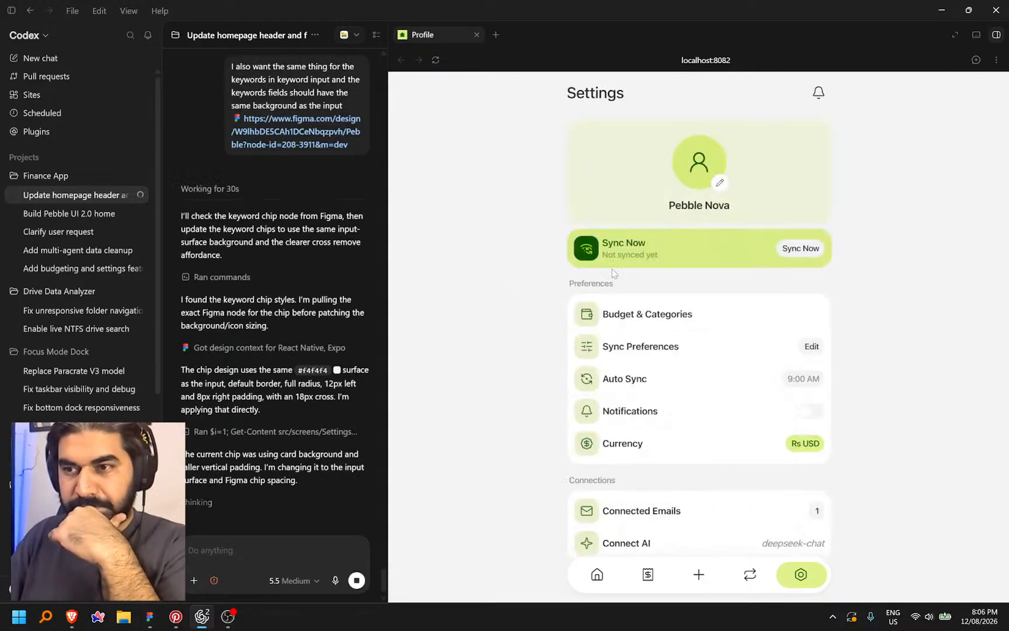
click(667, 351)
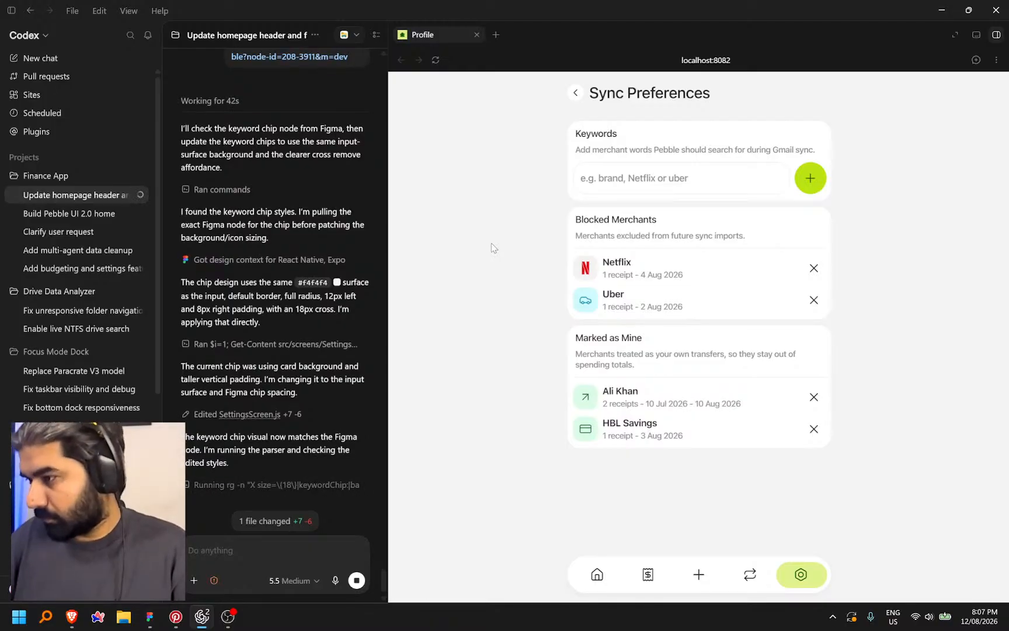
Add 'netflix' as a keyword chip in the Sync Preferences preview
click(651, 174)
text(ne)
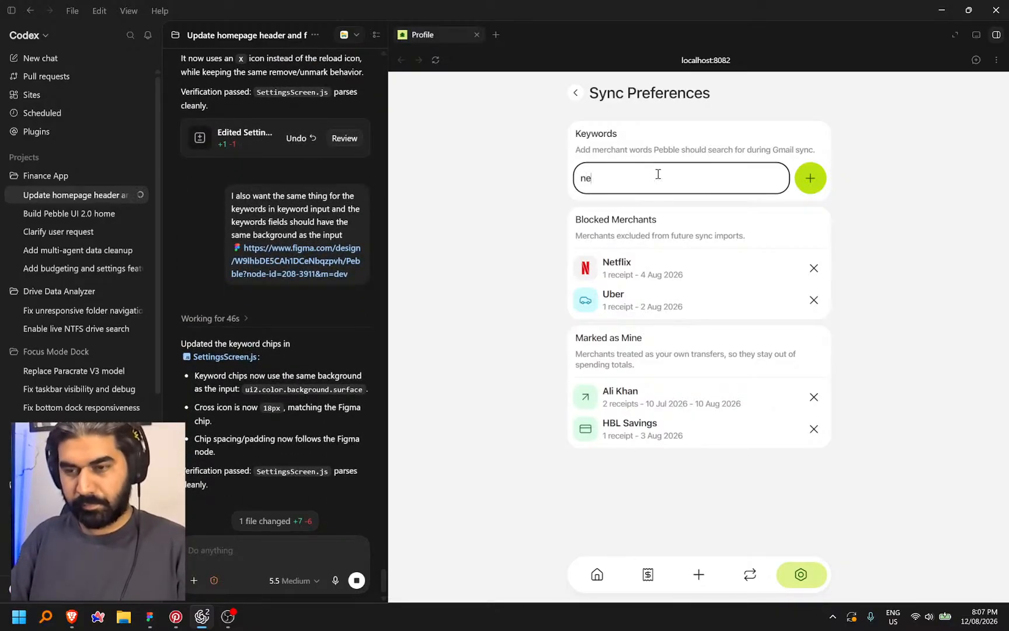
text(tflix)
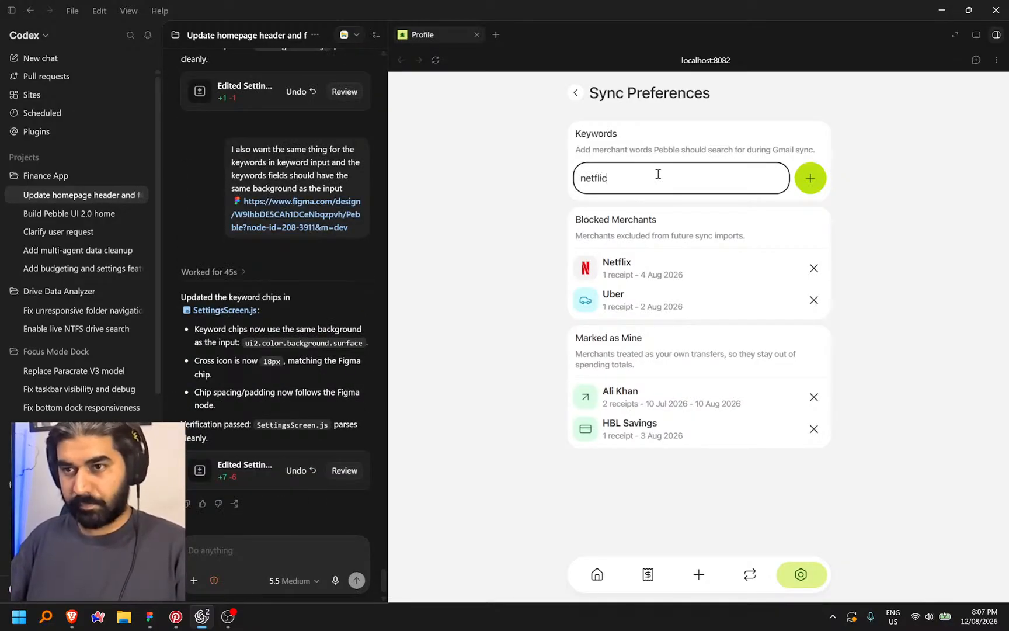
click(811, 177)
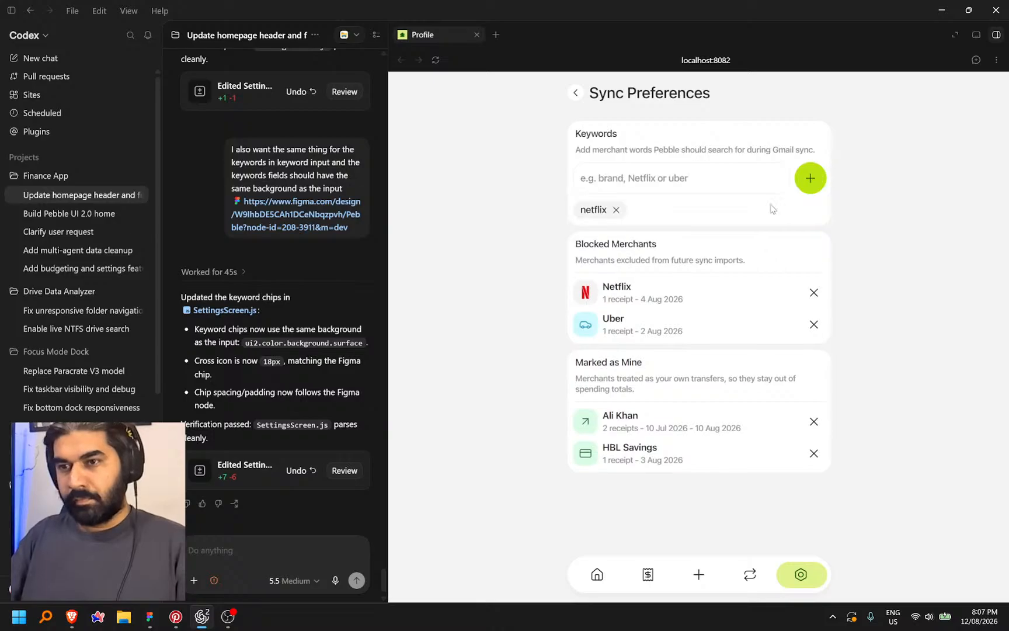
click(652, 182)
click(909, 105)
Annotate the keyword input asking it to match the FormInput component, and send it
click(975, 60)
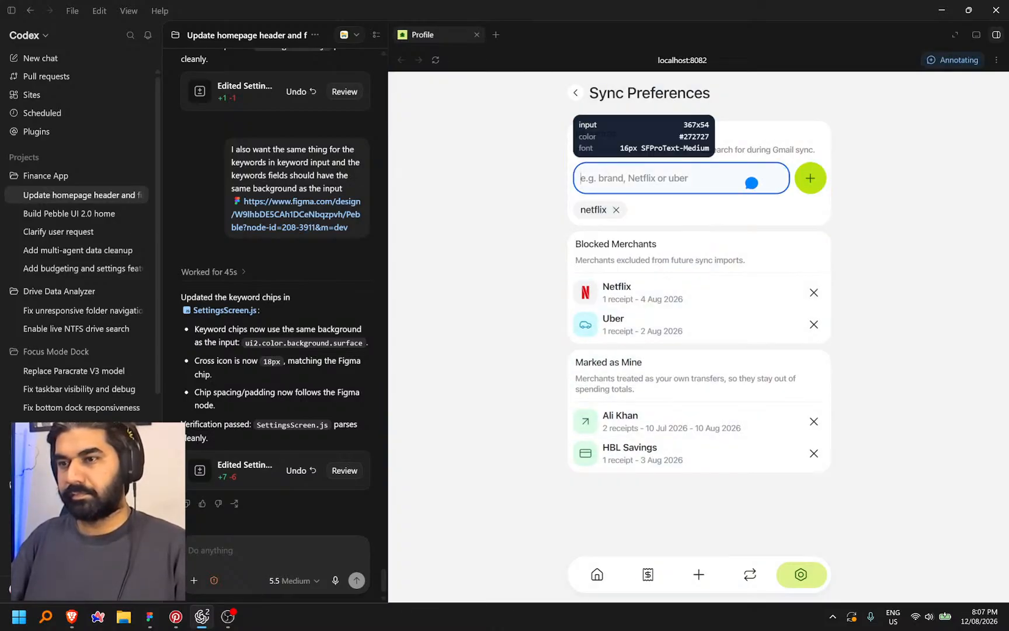
click(752, 184)
key(ctrl+space)
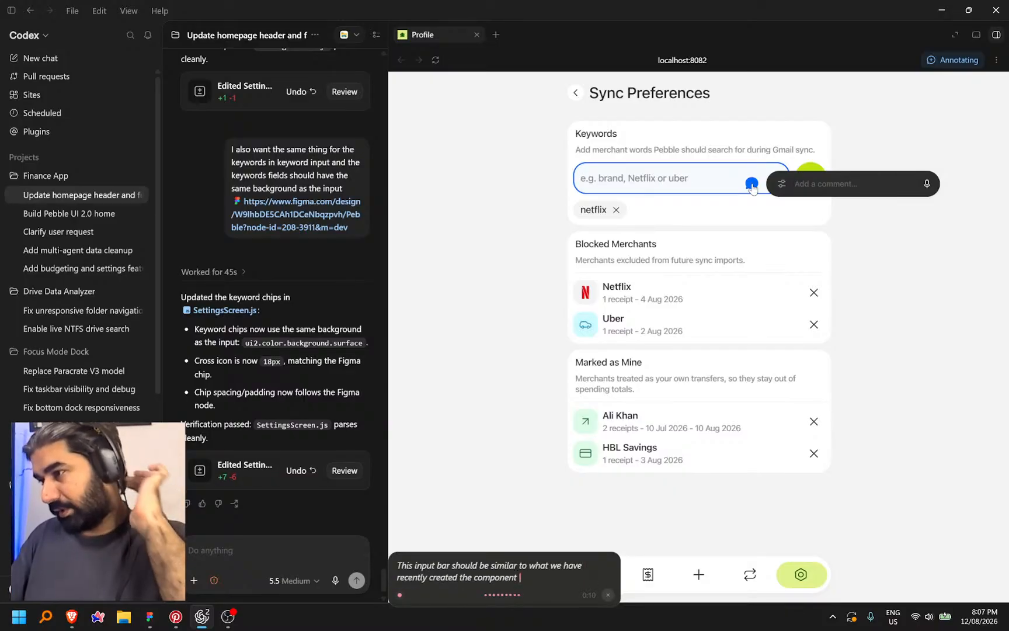
key(Return)
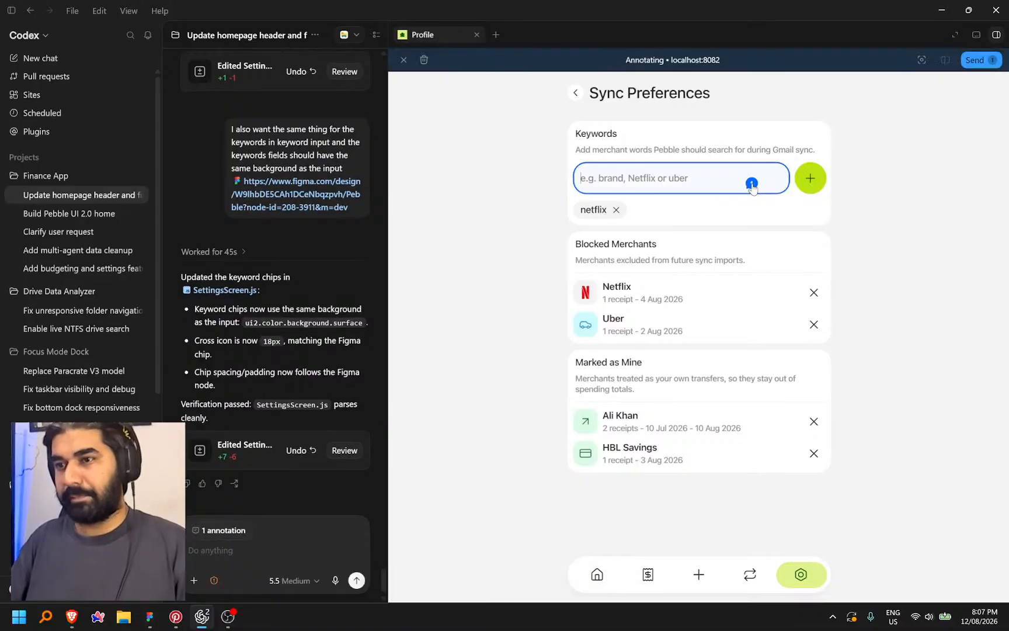
click(978, 64)
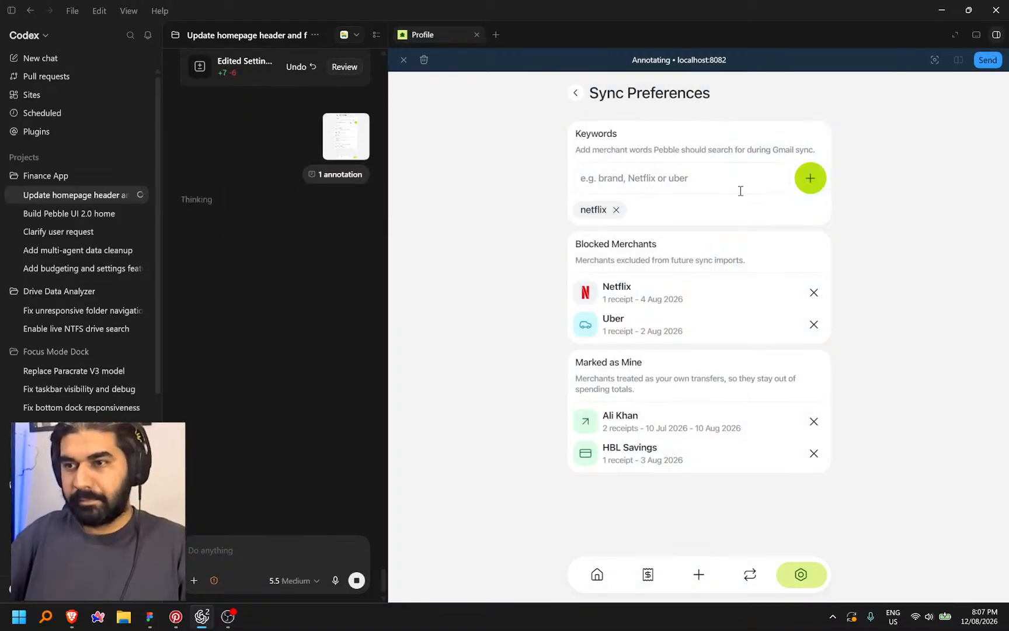
Copy a link to Figma's Pebble - Subscription frame holding the 09 00 AM Auto Sync design
click(149, 616)
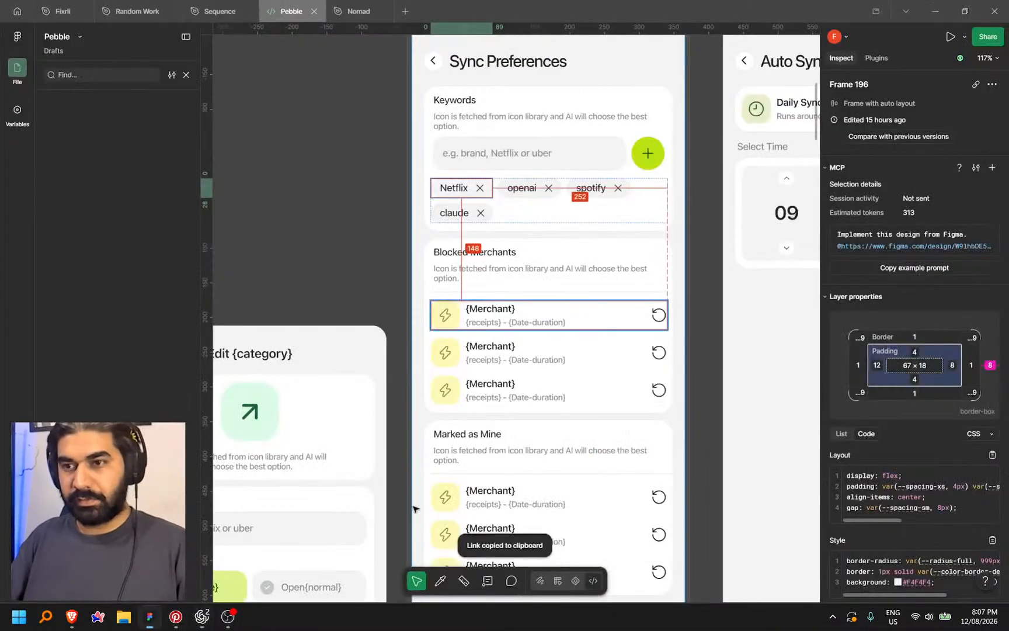
scroll(371, 291, down, 5)
scroll(480, 450, up, 4)
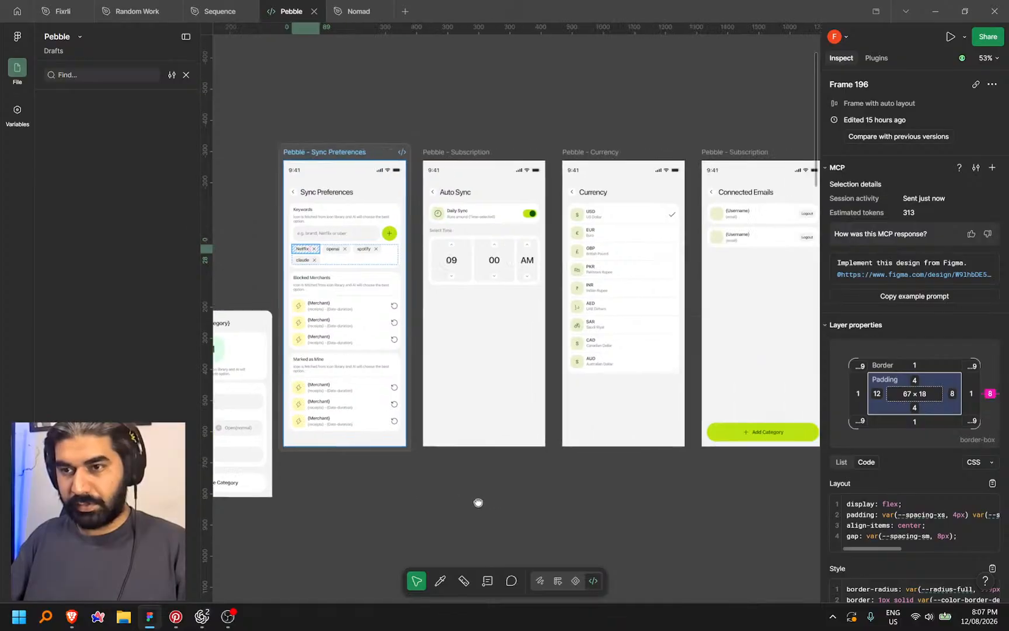
drag(480, 379, 515, 352)
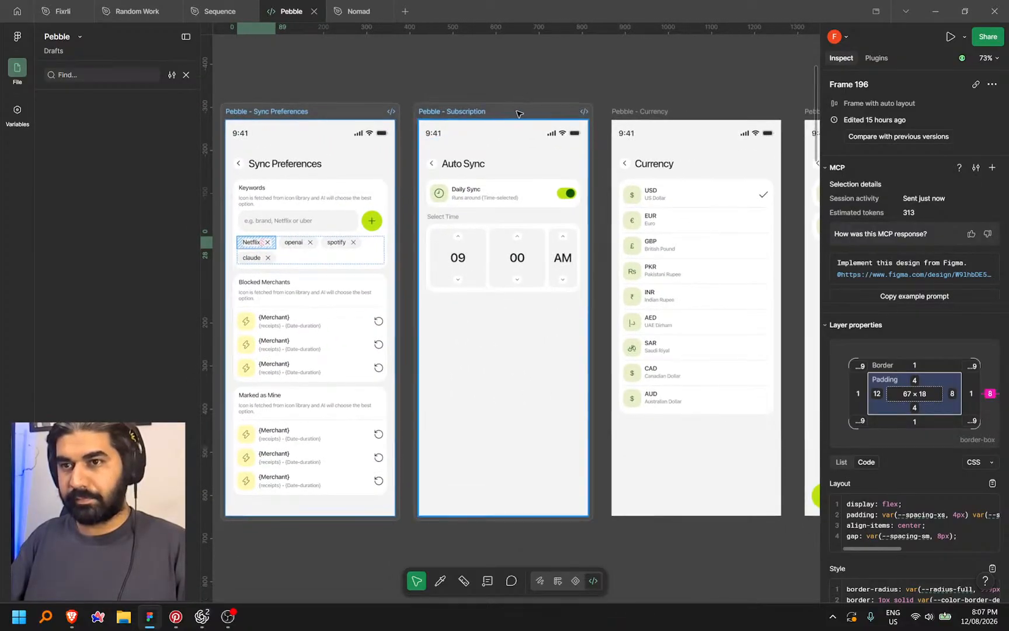
click(514, 112)
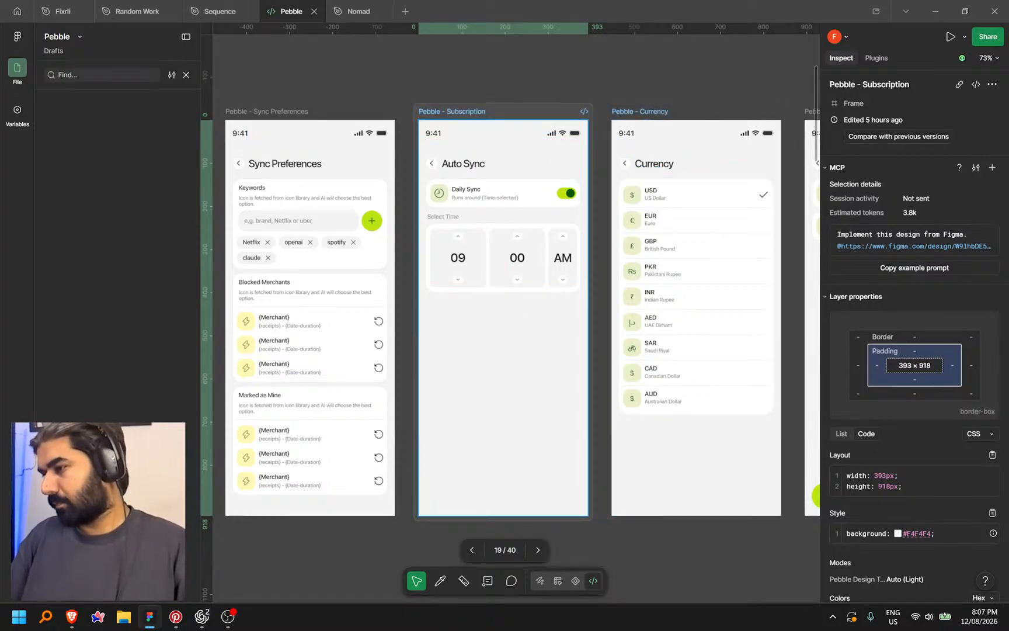
key(alt+Tab)
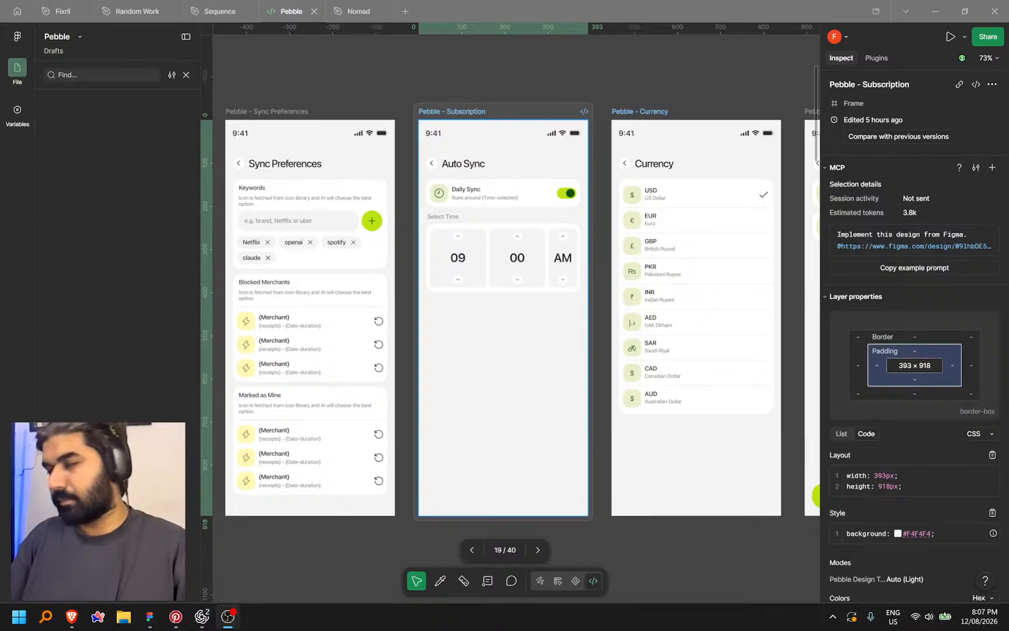
click(510, 108)
right_click(511, 109)
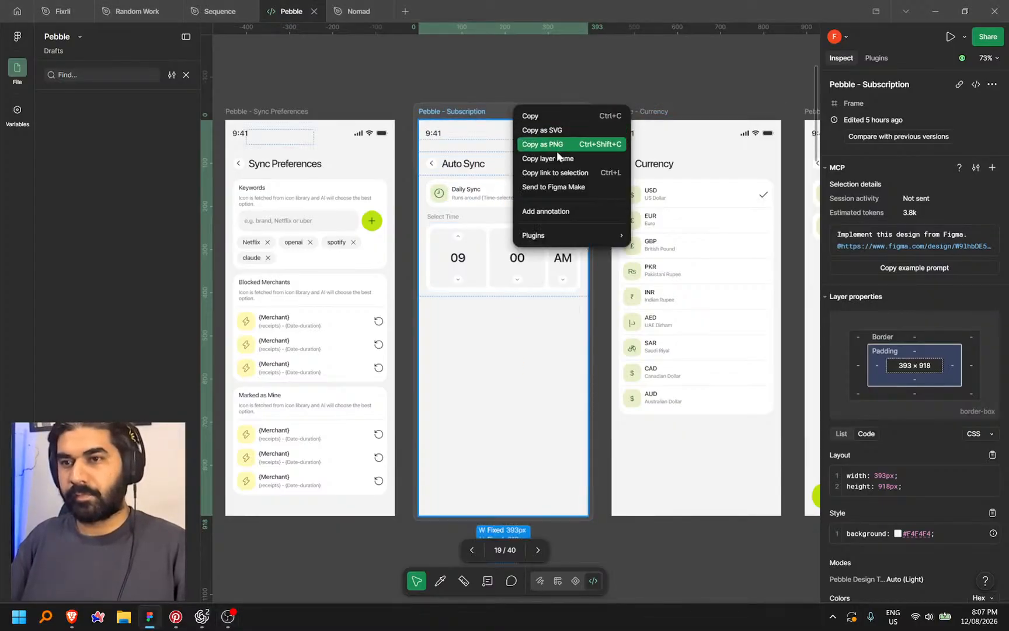
click(553, 172)
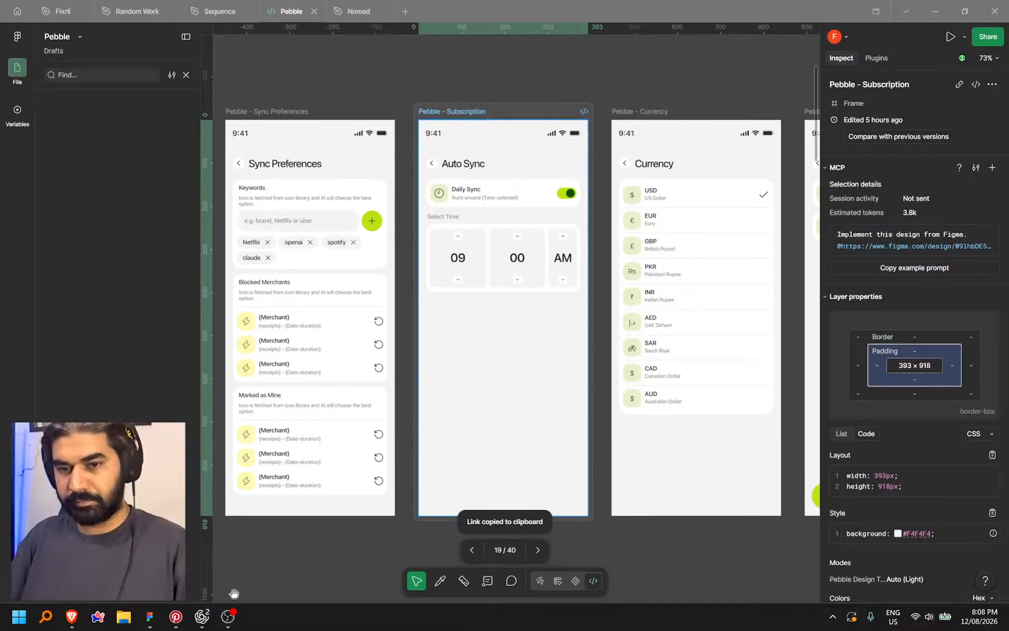
click(202, 616)
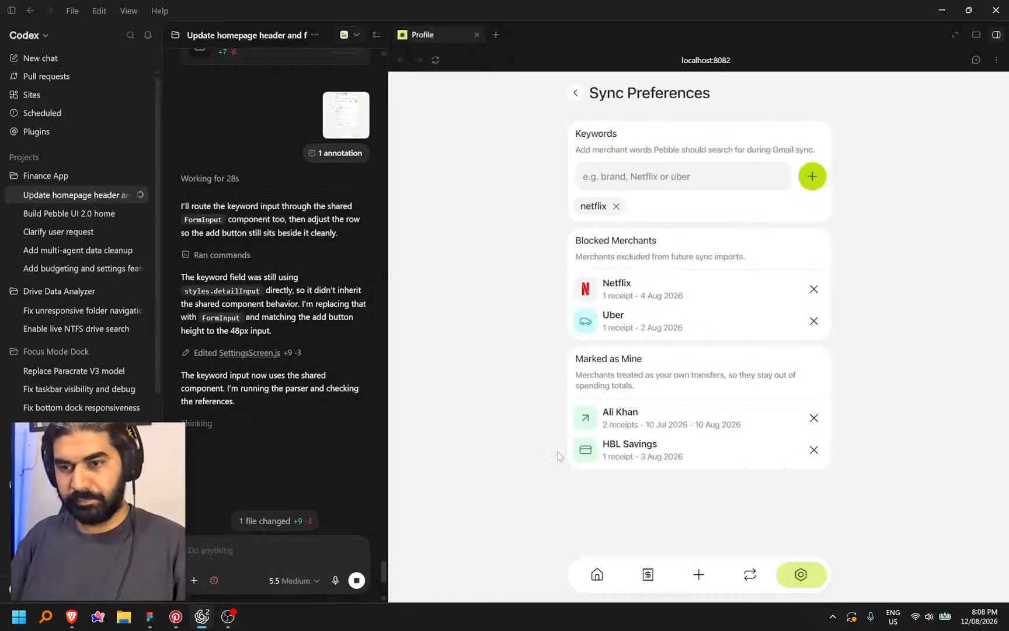
Remove HBL Savings from Marked as Mine and paste the Figma Auto Sync link into the prompt
click(813, 450)
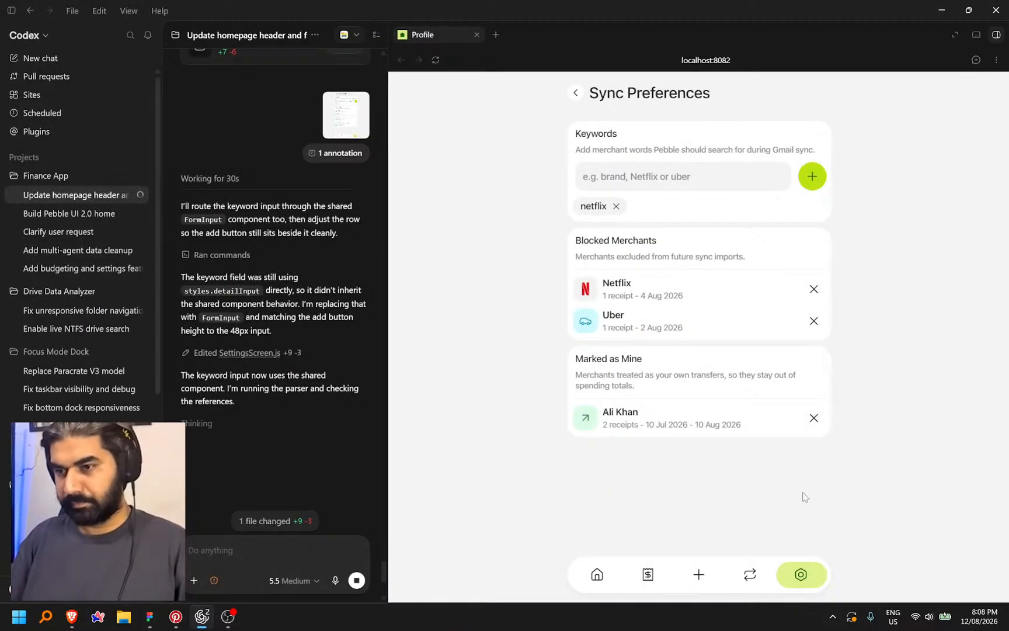
click(277, 552)
key(ctrl+v)
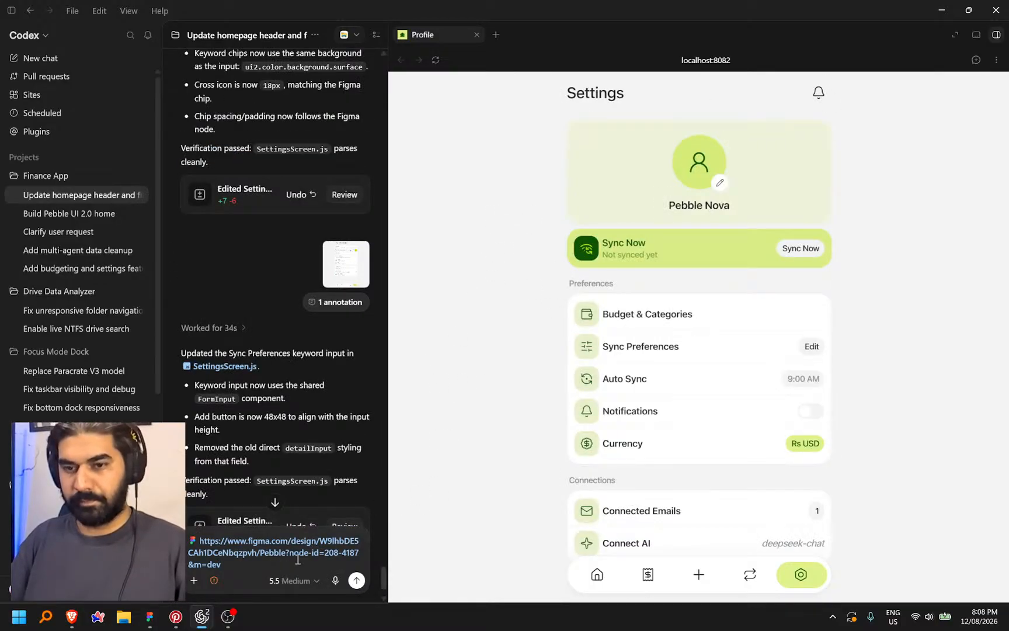
Dictate and send the request for a time picker with increment arrows and typed entry
key(ctrl+space)
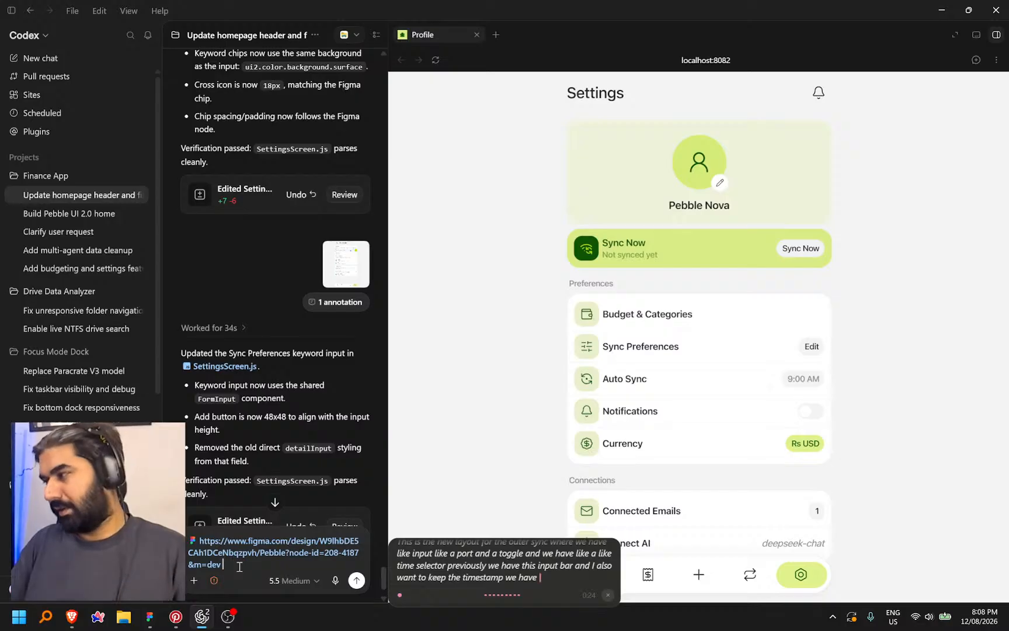
key(ctrl+space)
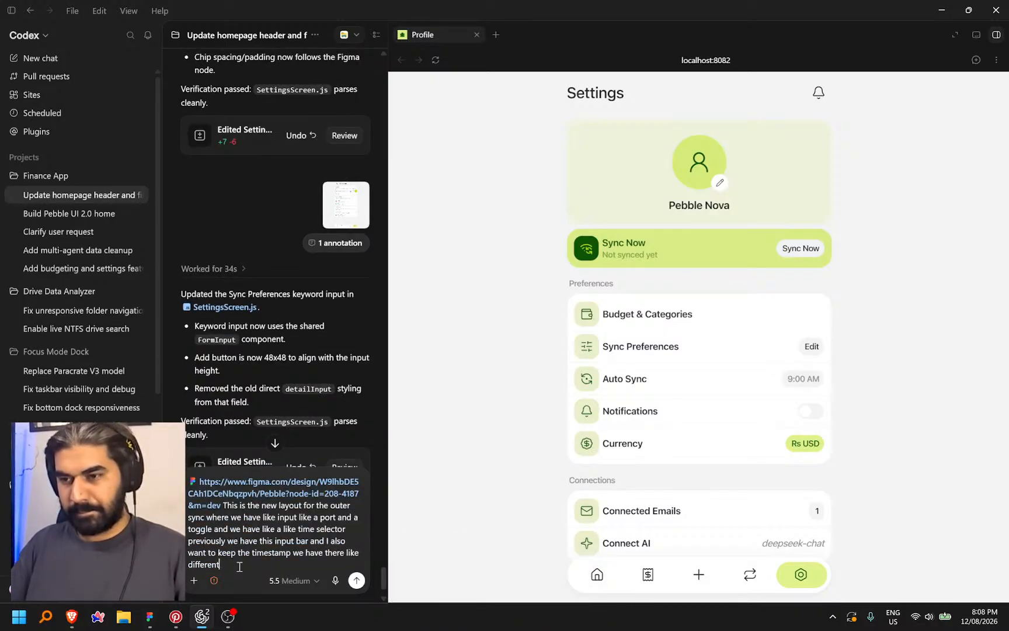
key(ctrl+space)
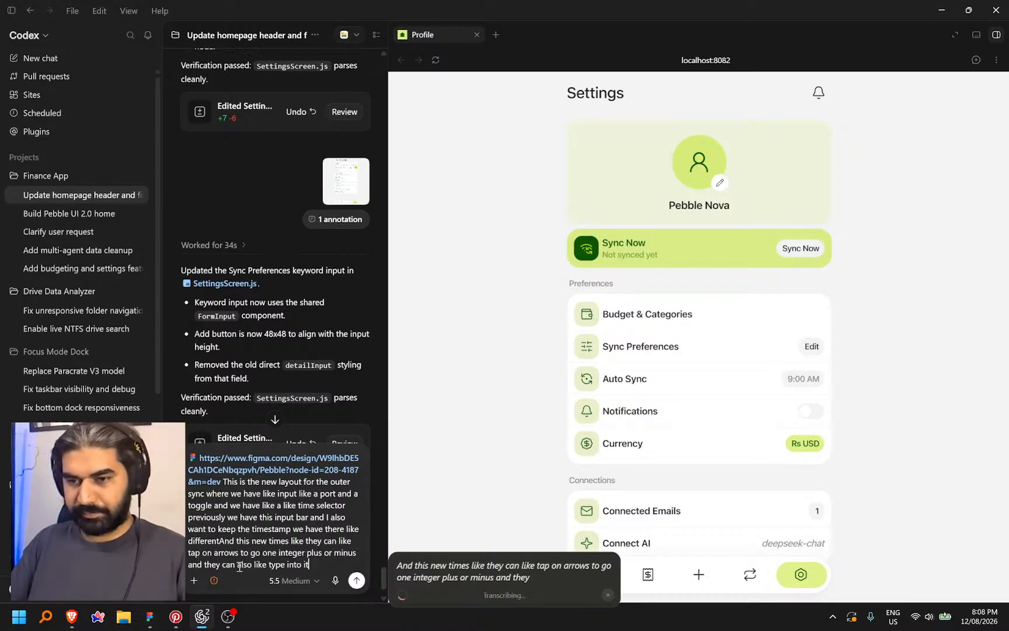
key(Return)
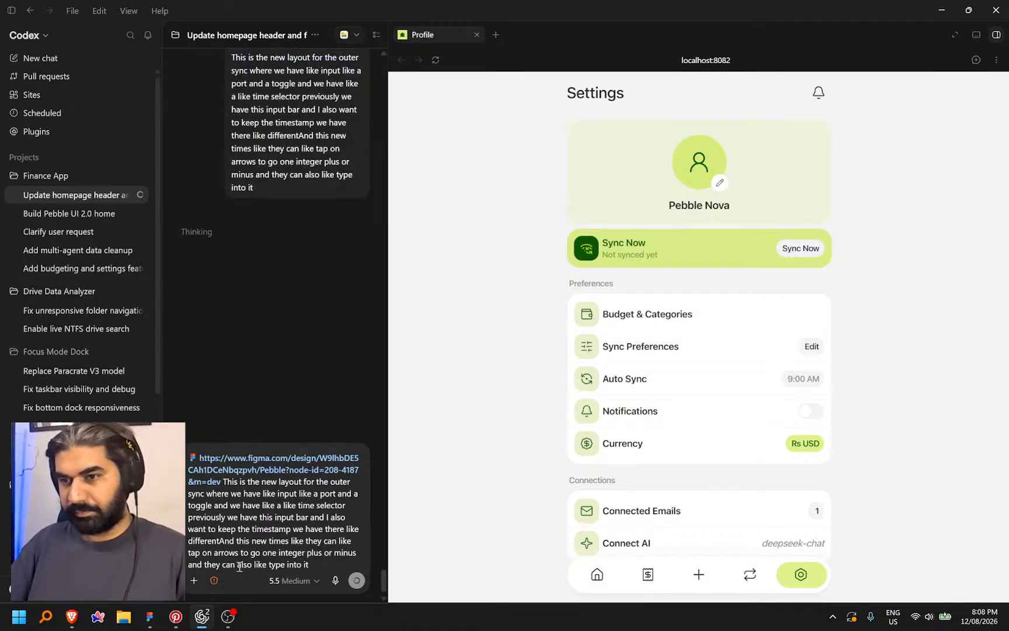
Revisit Sync Preferences and the Groceries editor under Budget & Categories
click(687, 356)
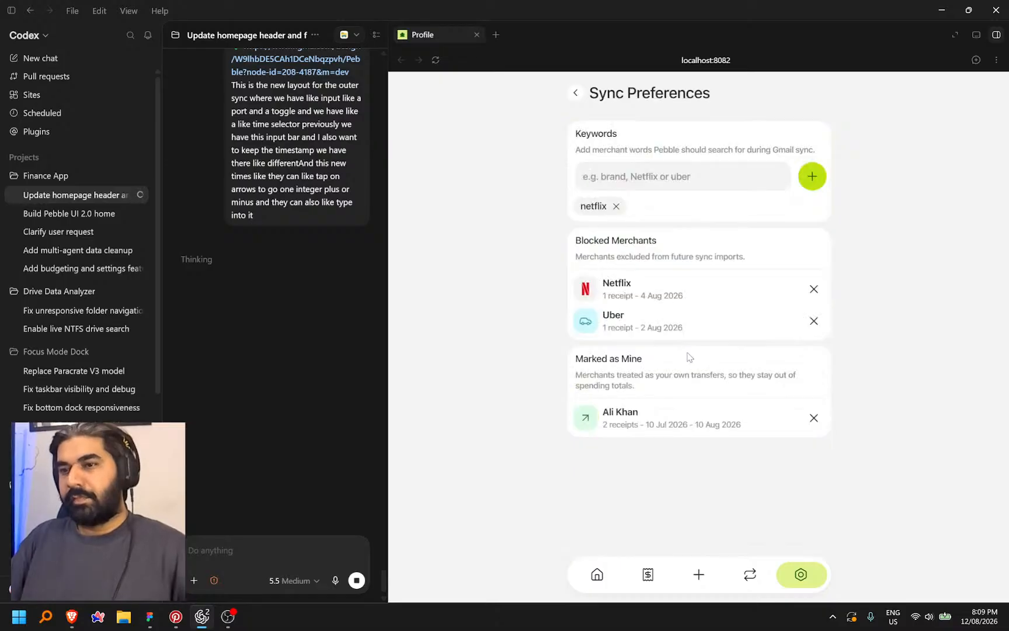
click(575, 93)
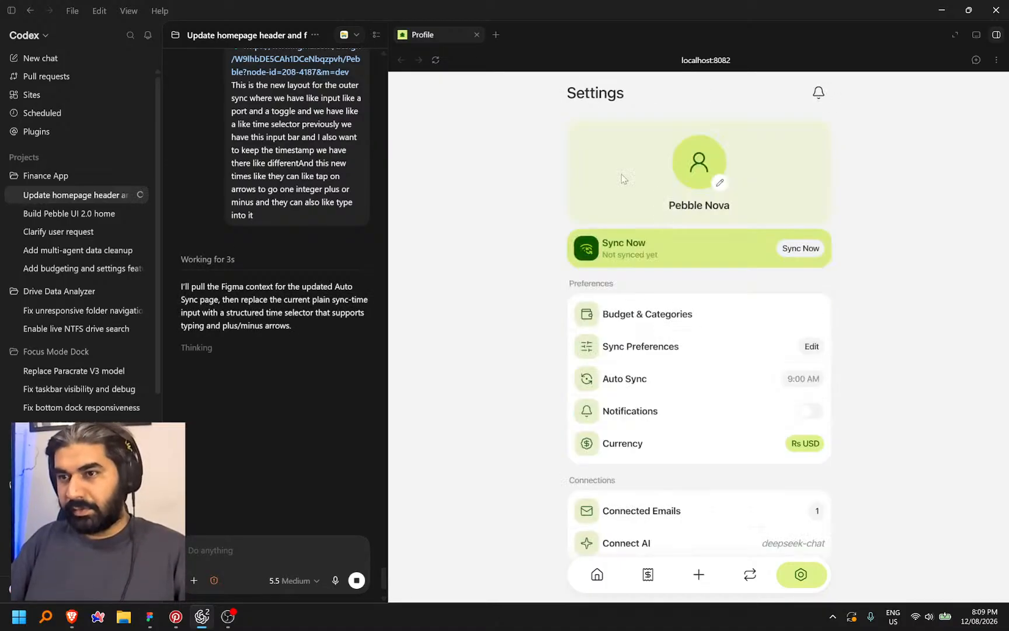
click(681, 344)
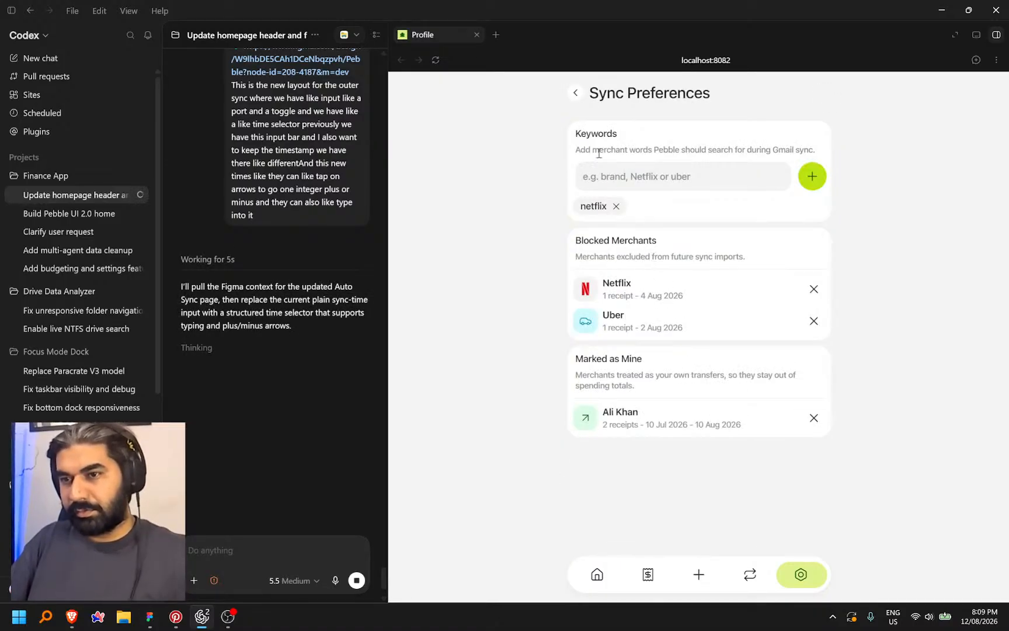
click(576, 94)
click(718, 319)
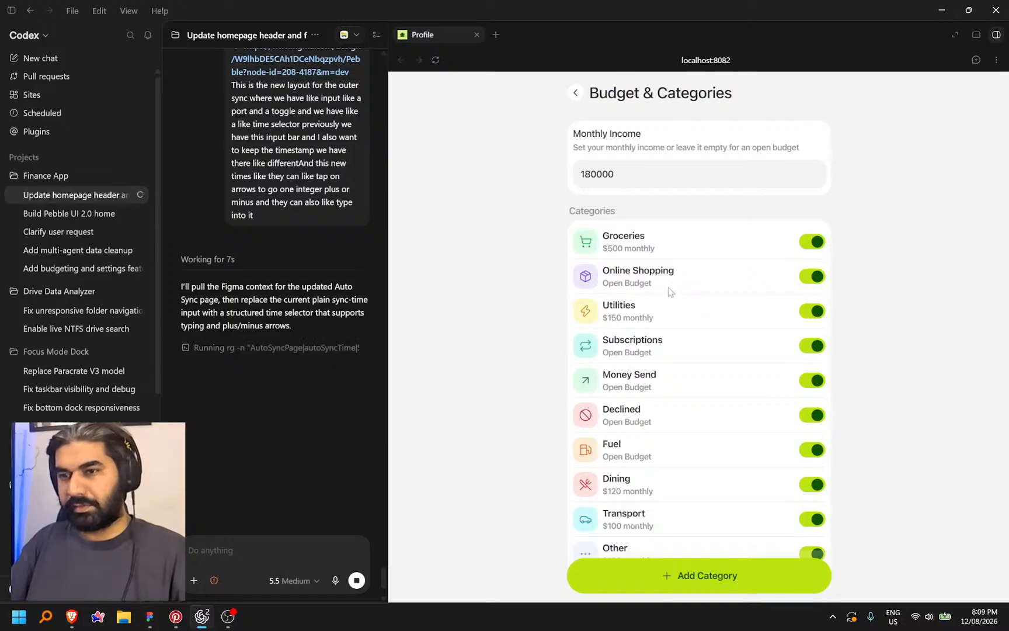
click(624, 244)
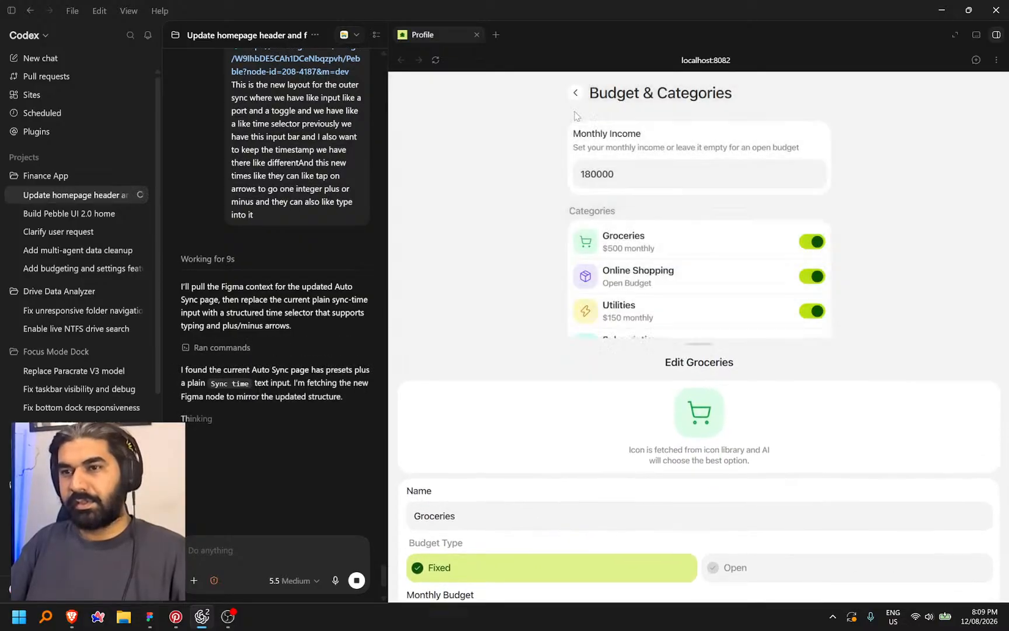
click(576, 115)
click(576, 93)
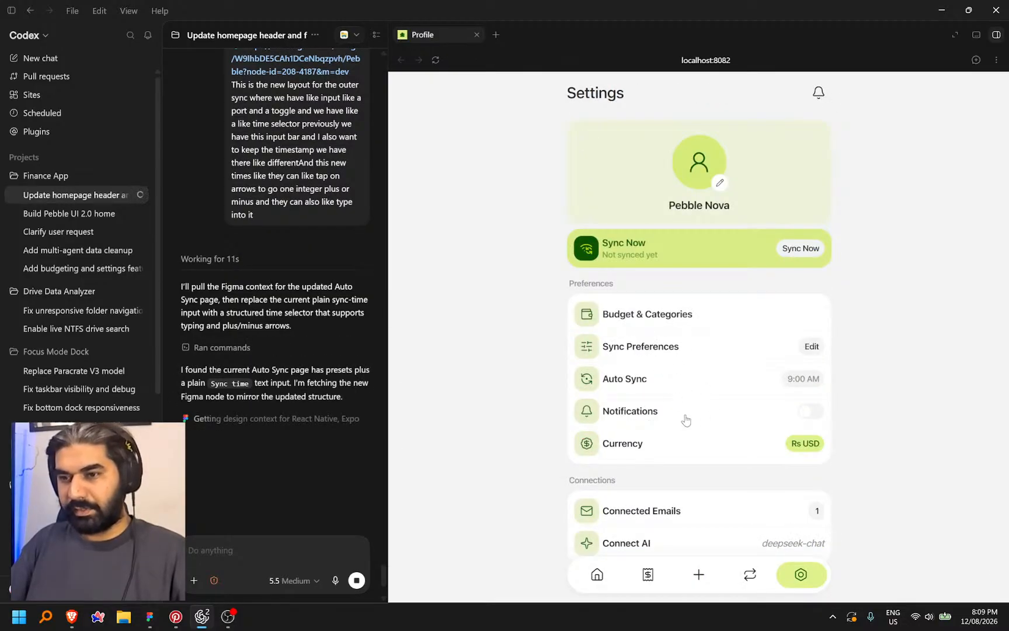
Try the Notifications toggle, dismiss its message, and open Connected Emails
scroll(686, 420, down, 1)
click(806, 353)
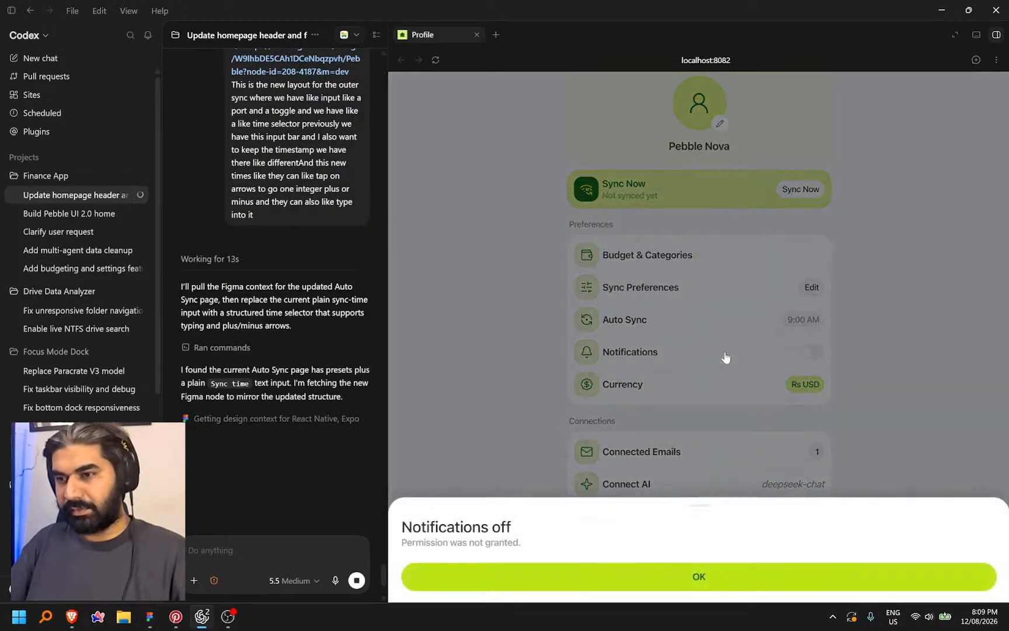
click(717, 591)
scroll(682, 351, down, 2)
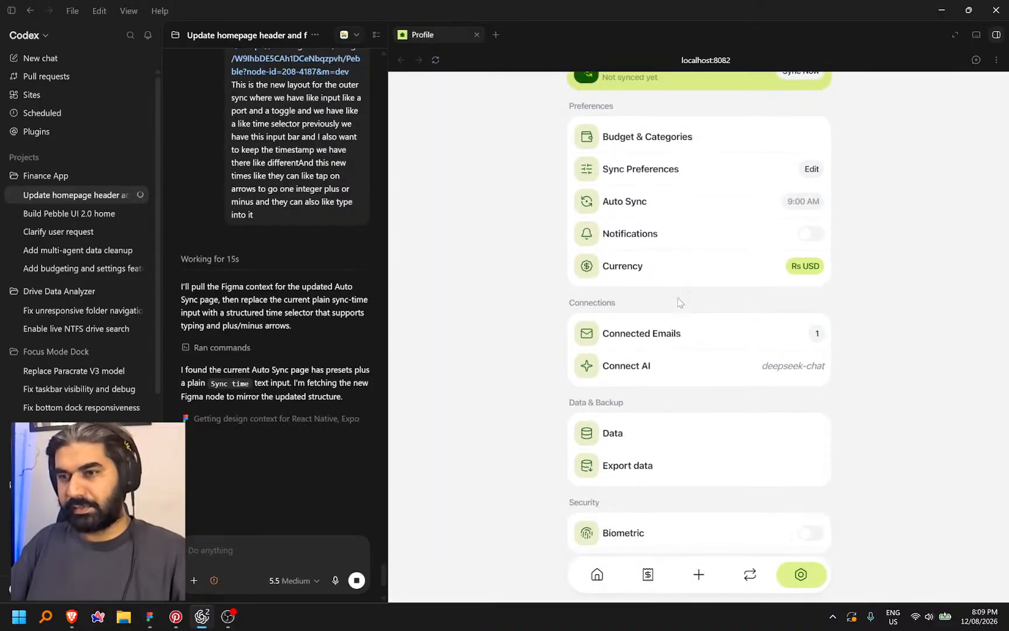
click(683, 338)
click(569, 95)
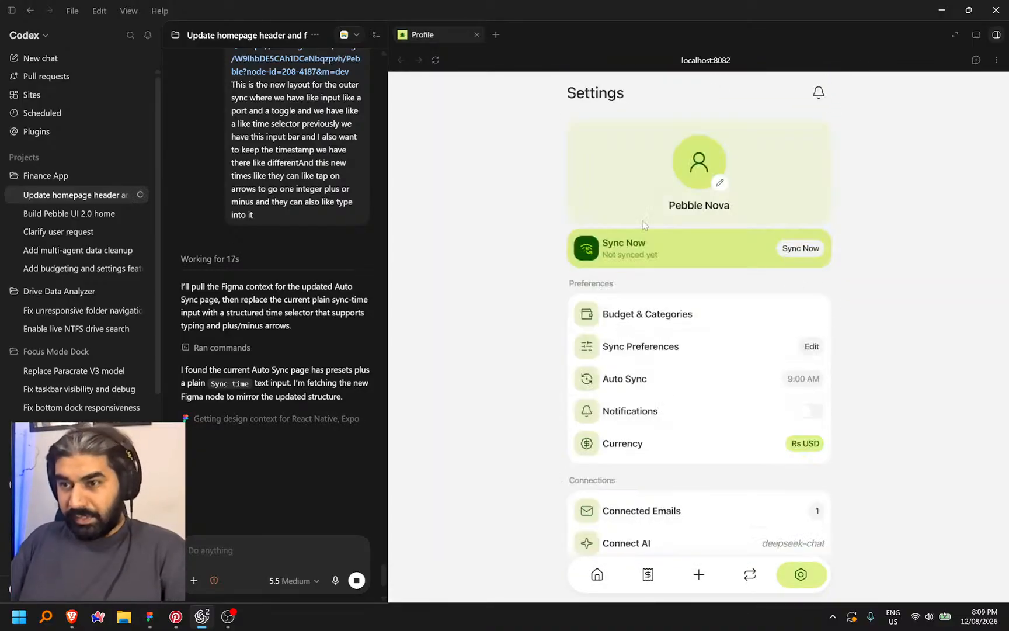
scroll(826, 502, down, 1)
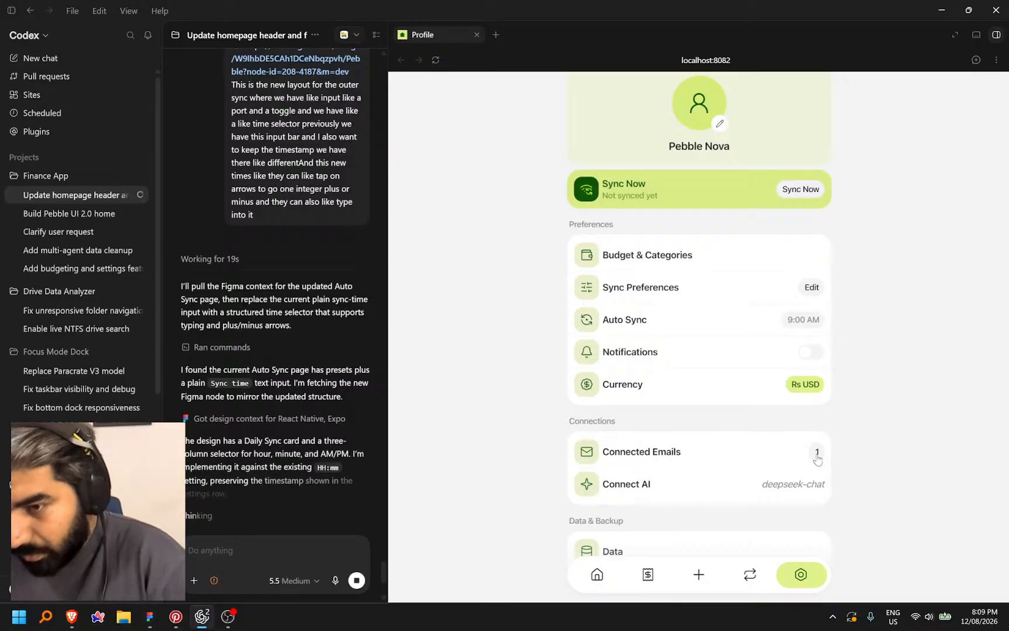
click(752, 453)
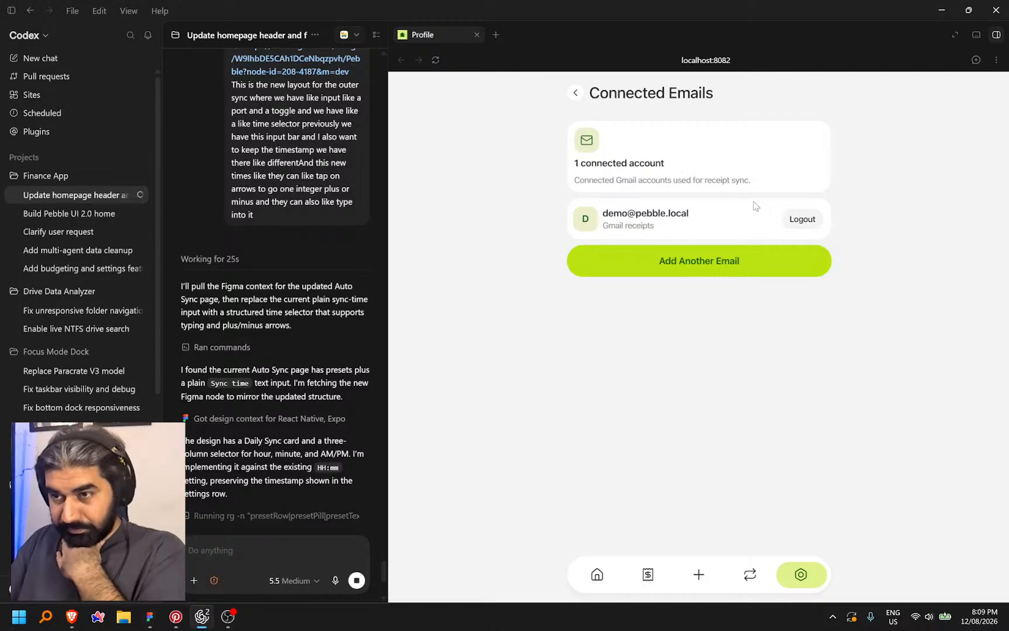
Read the connected account summary, return to Settings, then bring up the Figma design
drag(573, 171, 782, 184)
click(622, 174)
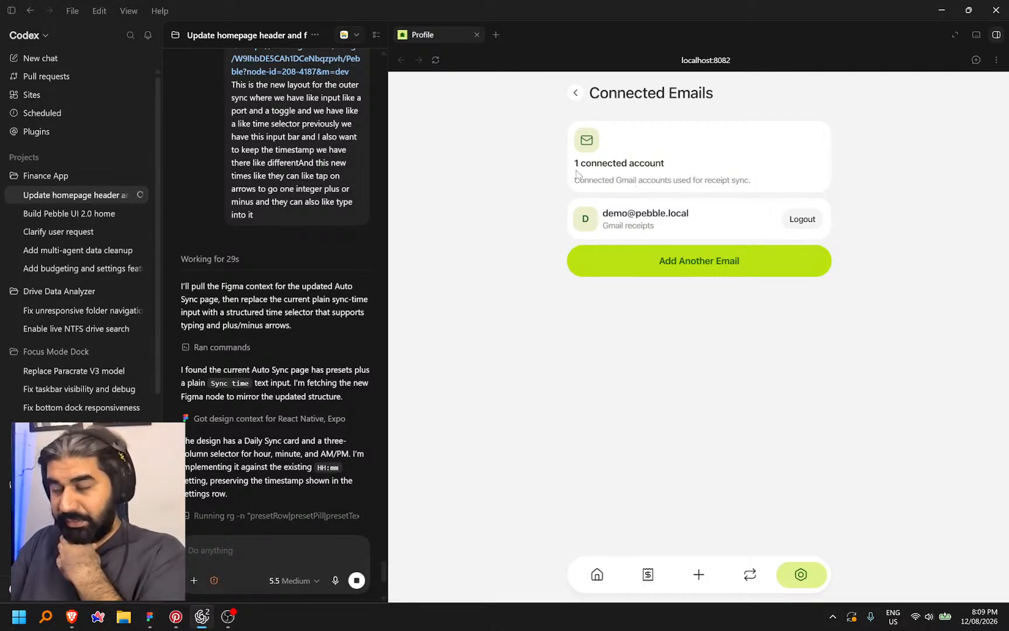
drag(574, 150, 762, 178)
click(761, 181)
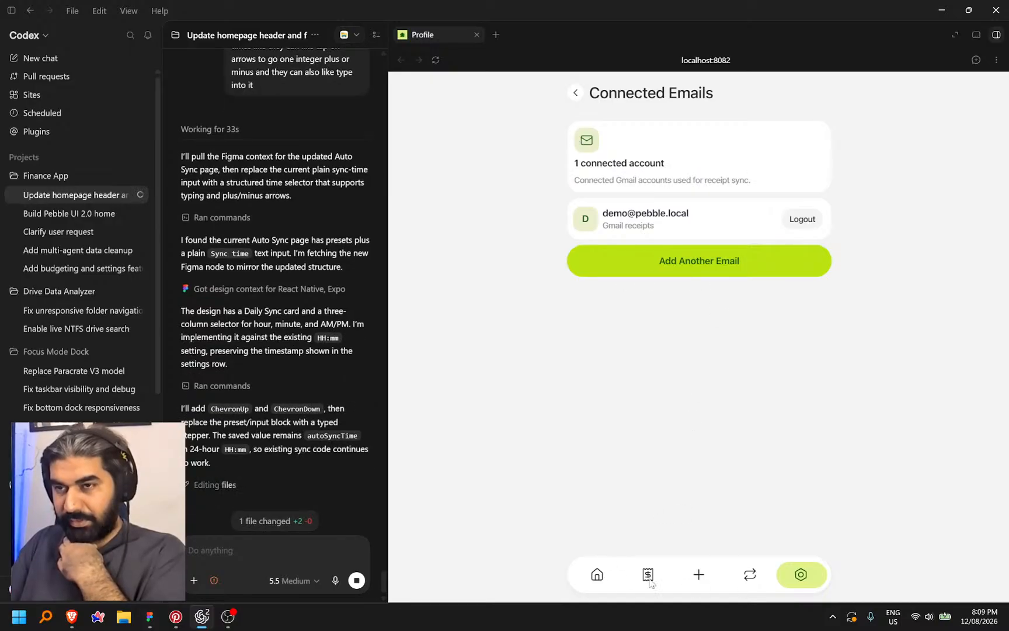
click(573, 95)
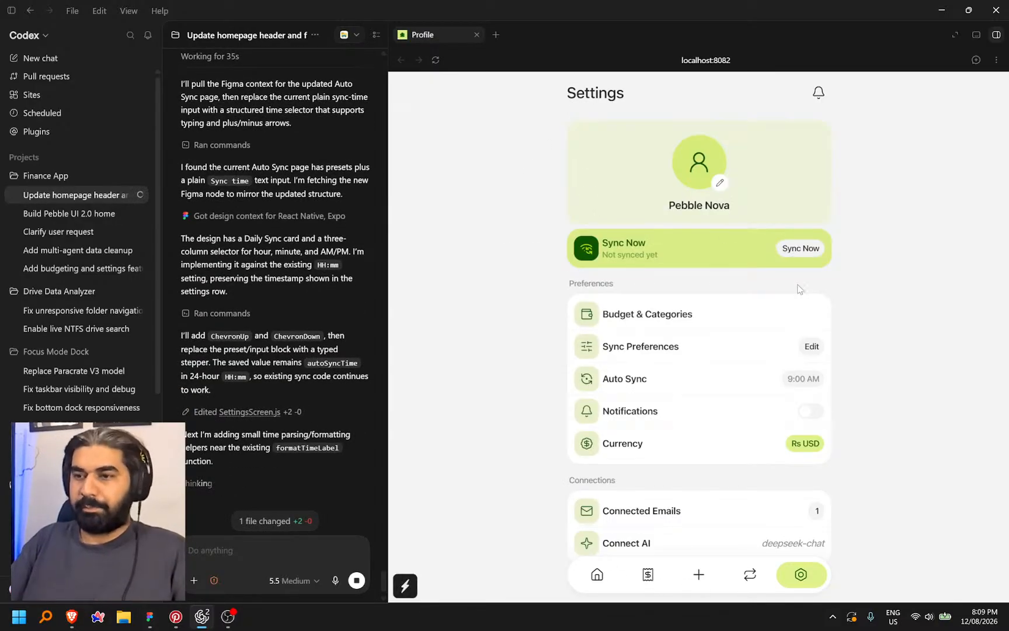
key(alt+Tab)
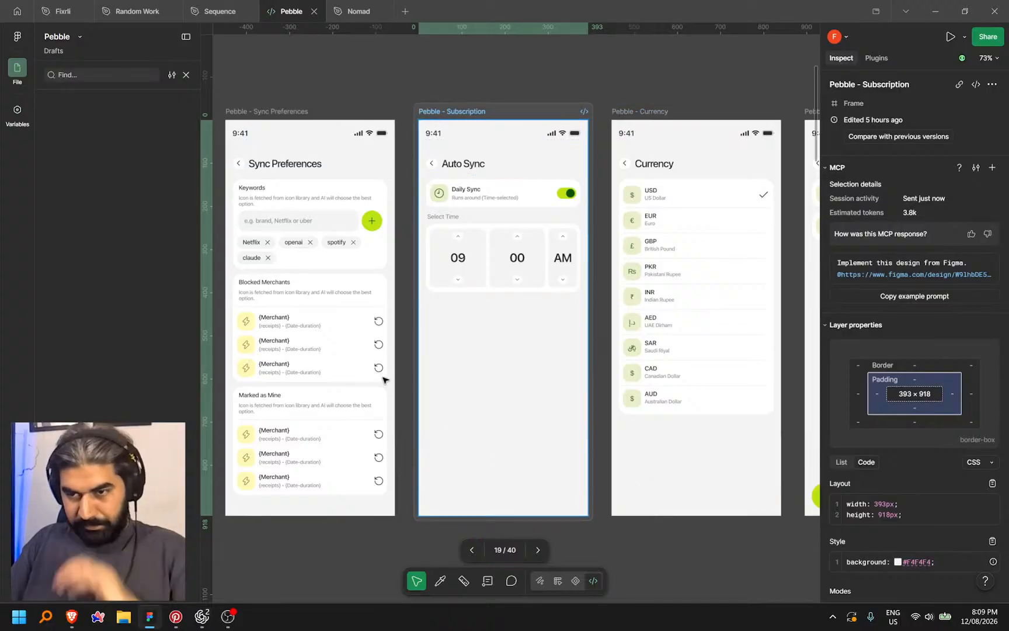
Replace 'Category' with 'Email' in the Connected Emails button so it reads 'Add Email'
scroll(762, 492, up, 4)
drag(763, 492, 624, 461)
scroll(511, 392, up, 1)
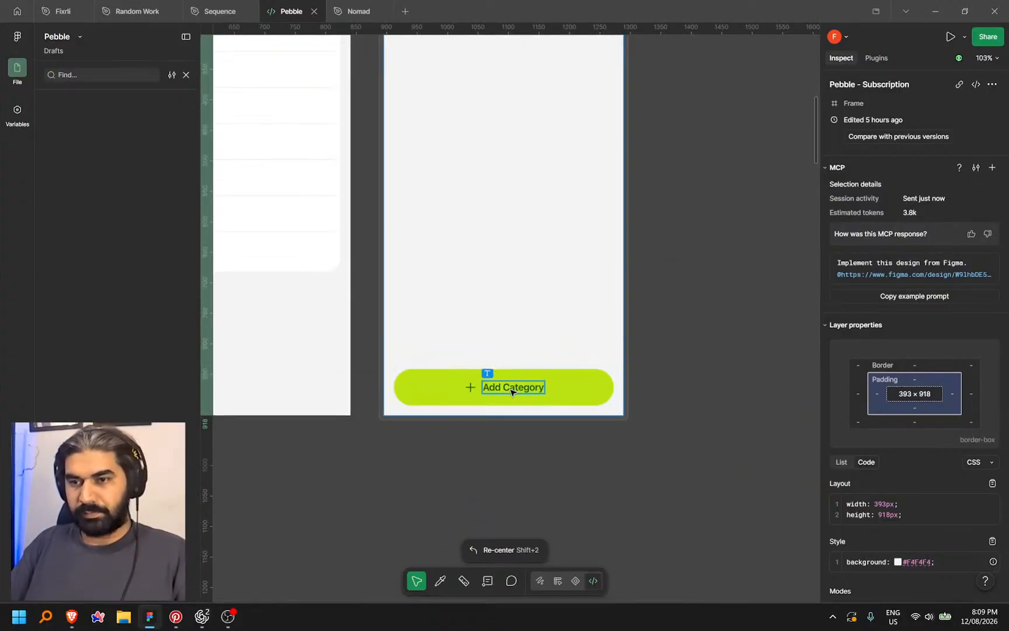
double_click(507, 392)
scroll(507, 392, up, 4)
scroll(654, 416, down, 2)
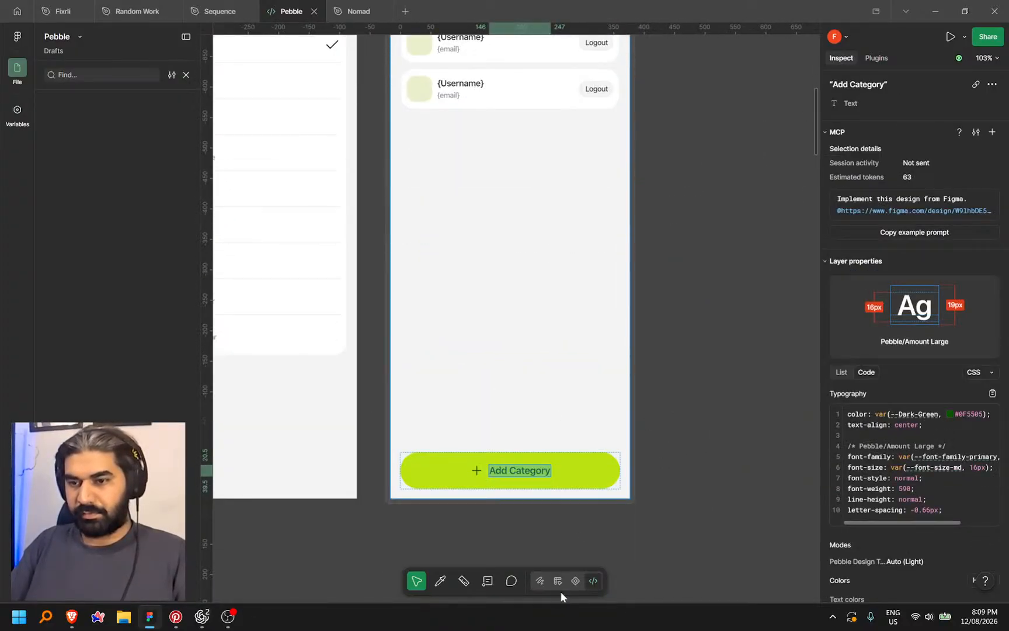
key(shift+d)
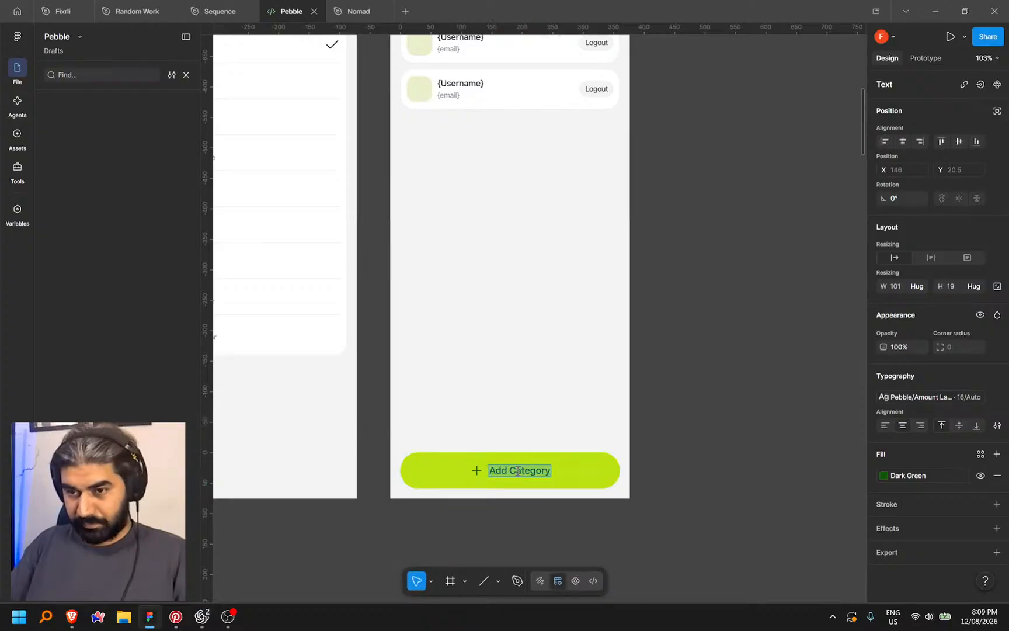
double_click(512, 471)
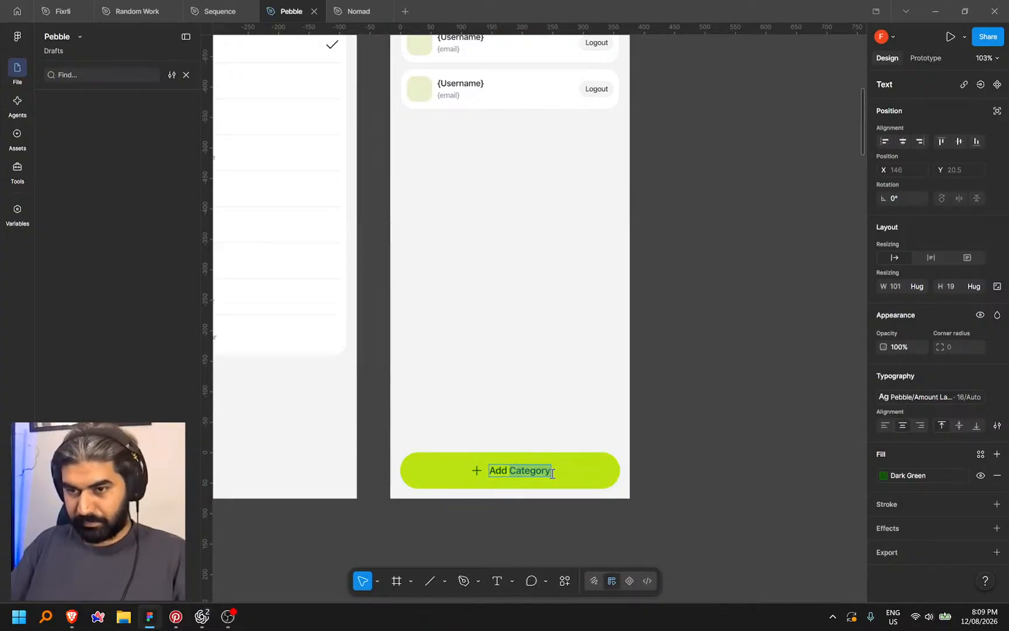
text(Email)
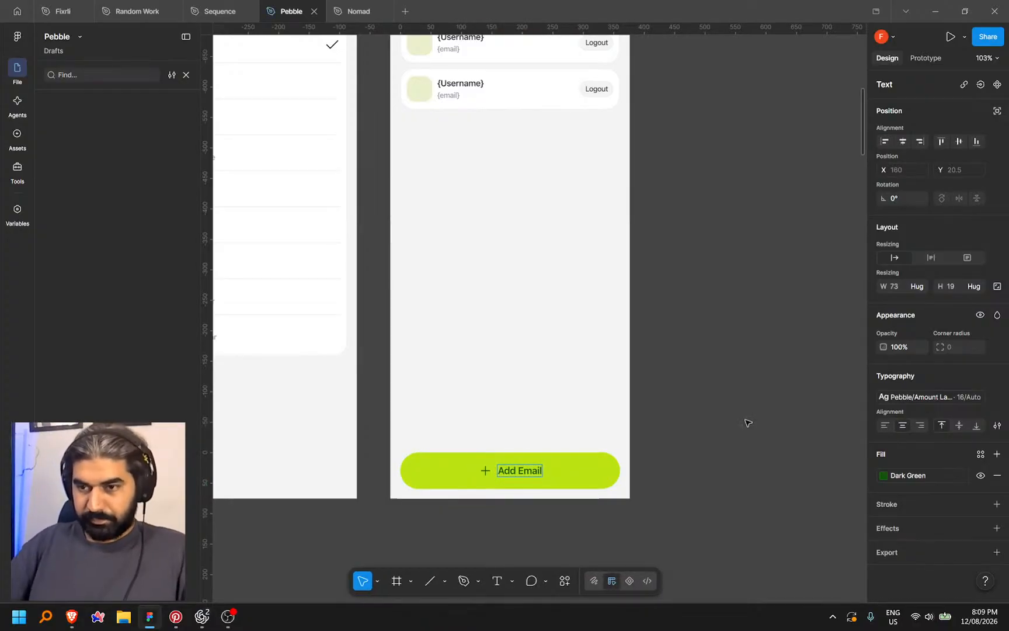
click(693, 181)
scroll(723, 295, down, 5)
drag(468, 471, 626, 471)
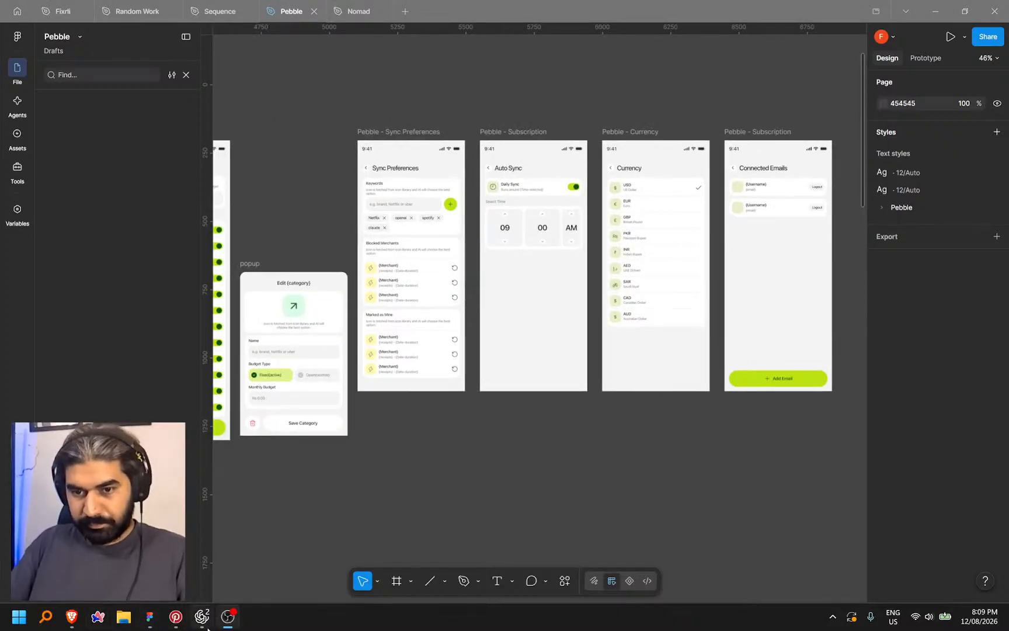
View the preview's current Auto Sync screen, then go back and scroll through the Settings page
click(222, 566)
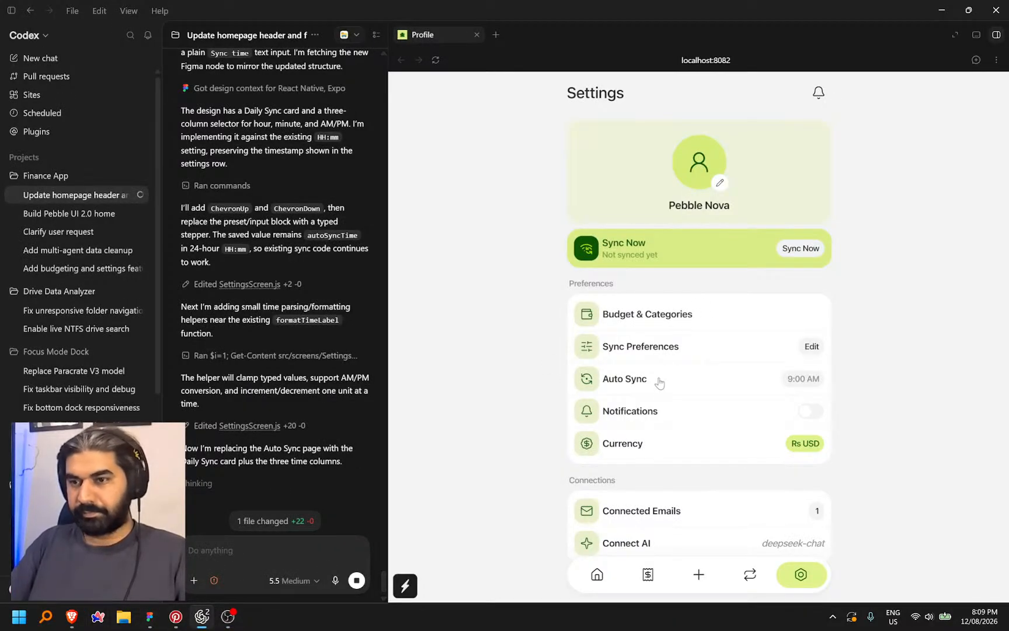
click(656, 389)
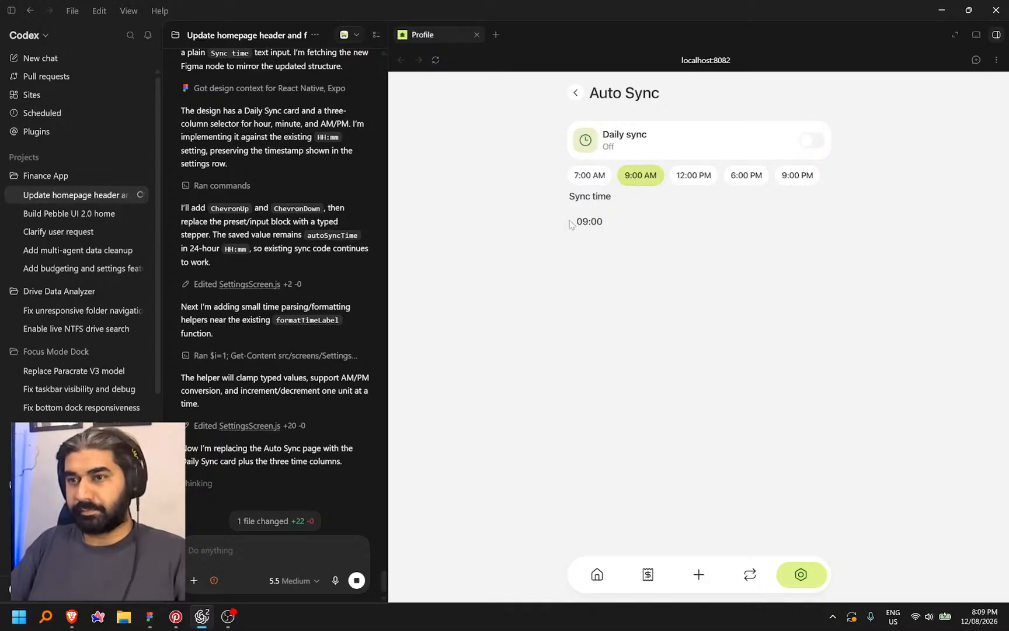
click(576, 94)
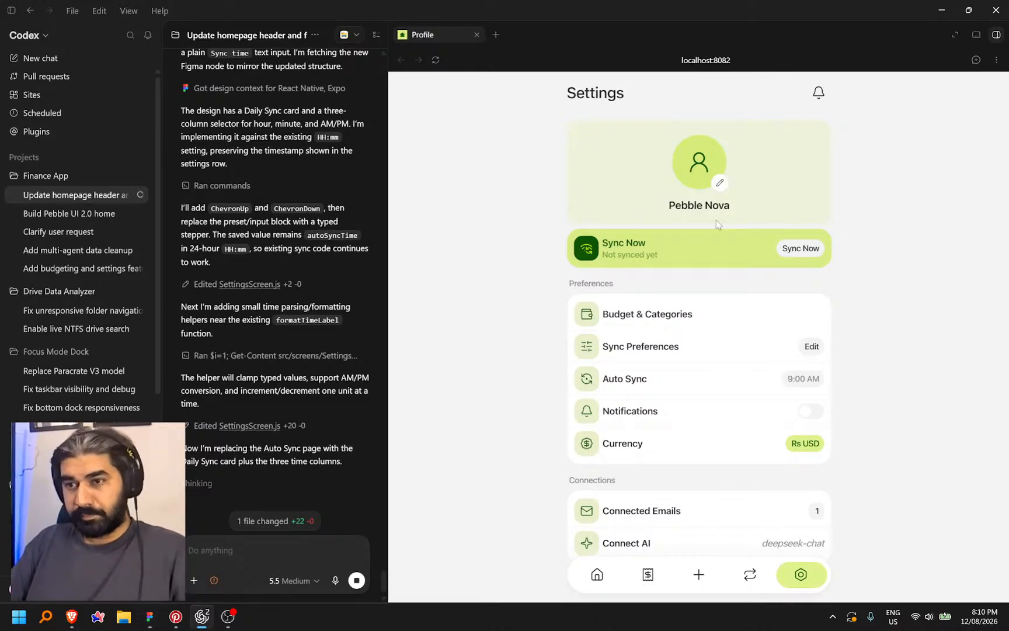
scroll(679, 303, down, 4)
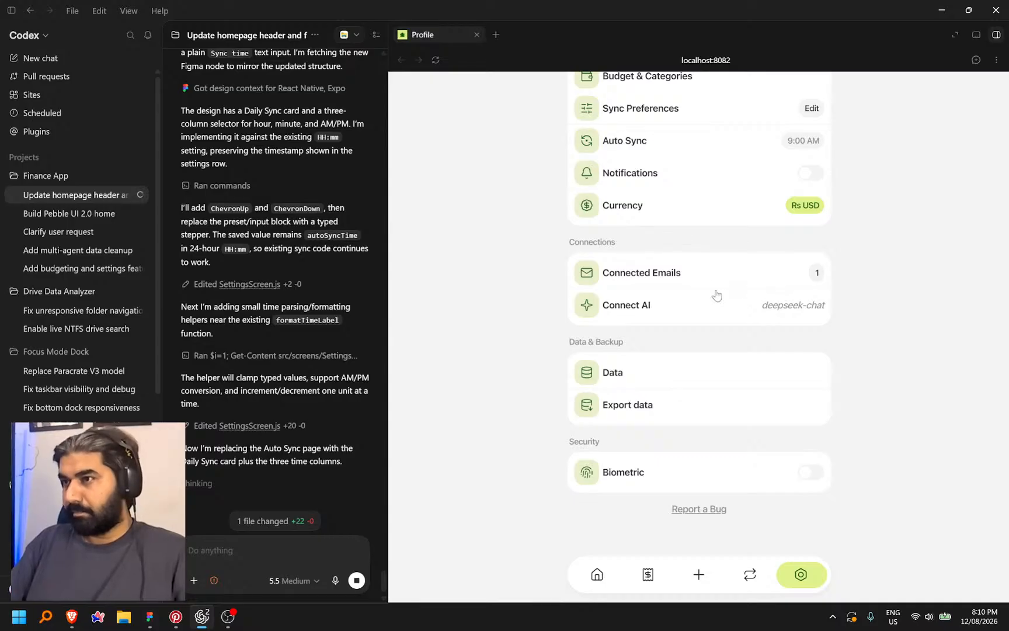
scroll(707, 277, up, 4)
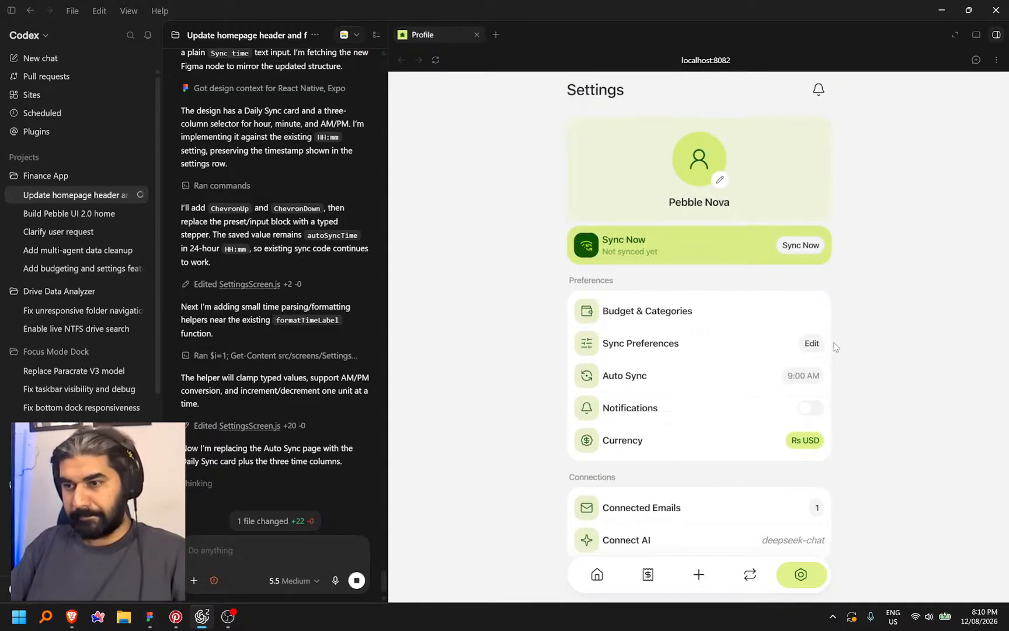
scroll(835, 347, down, 3)
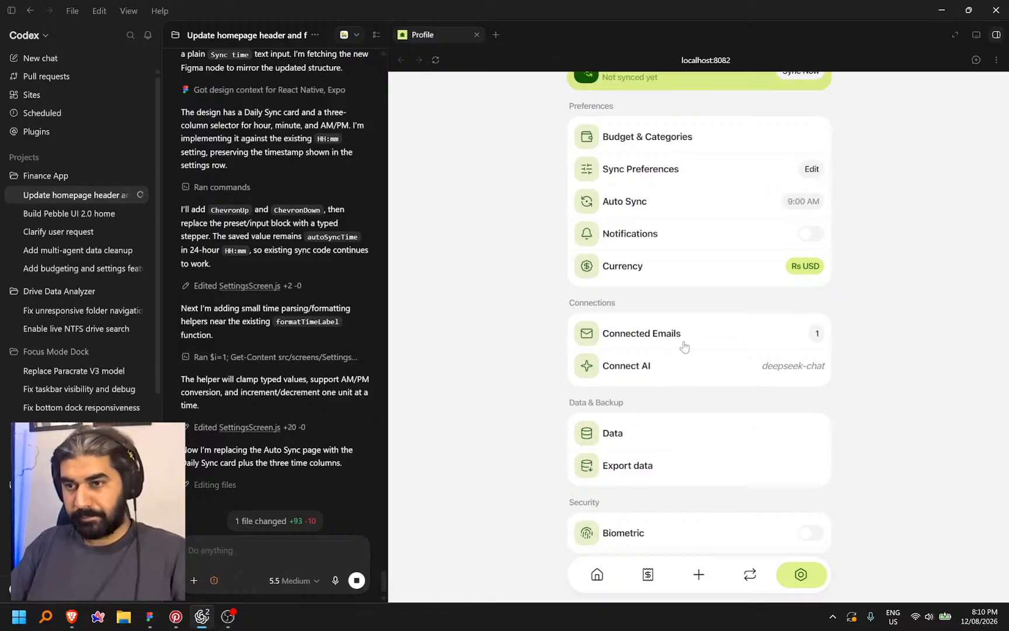
Type 1 into the Connected Emails badge and set the badge frame's width to 26
key(alt+Tab)
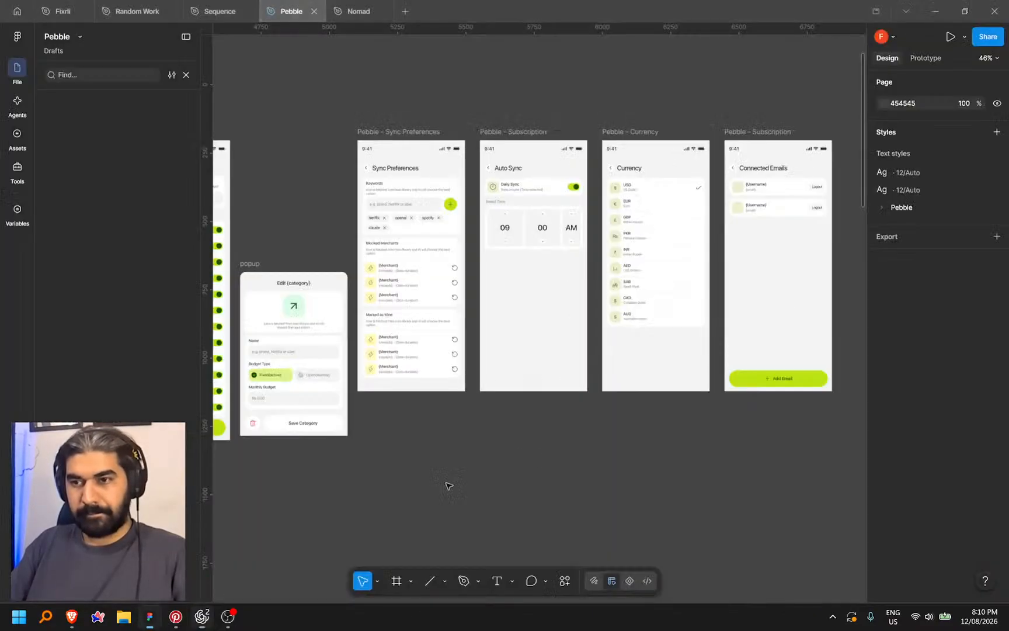
scroll(560, 471, left, 10)
ctrl+scroll(523, 345, up, 5)
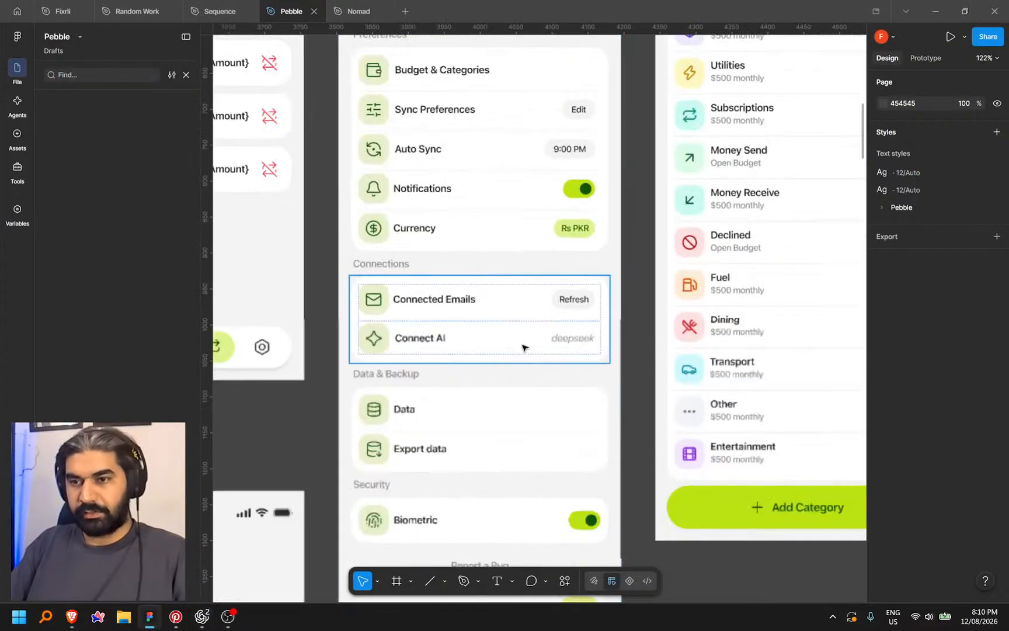
double_click(586, 286)
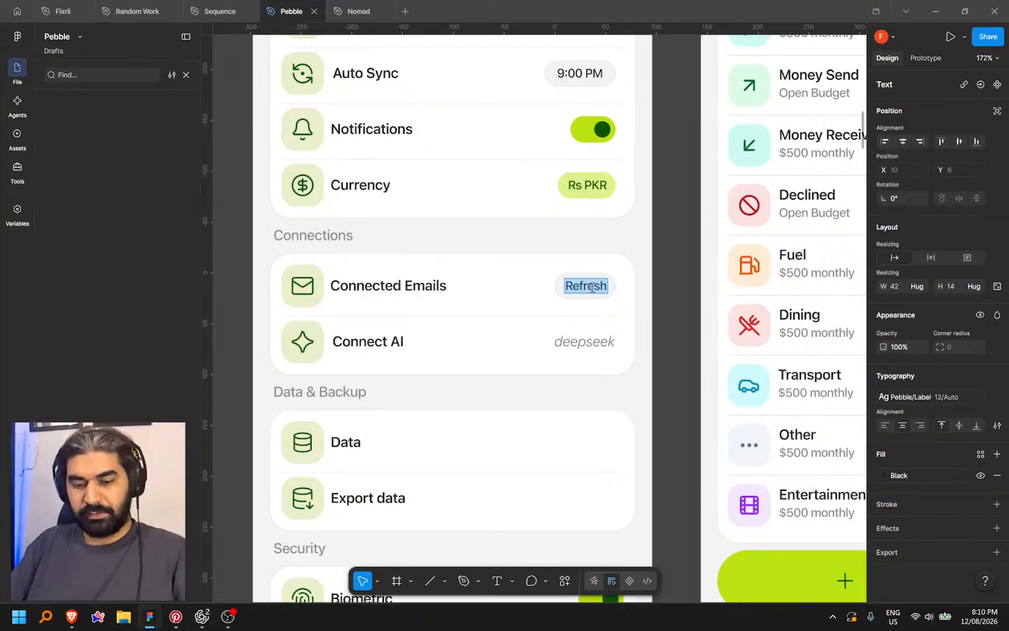
text(1)
key(Escape)
ctrl+scroll(616, 295, up, 5)
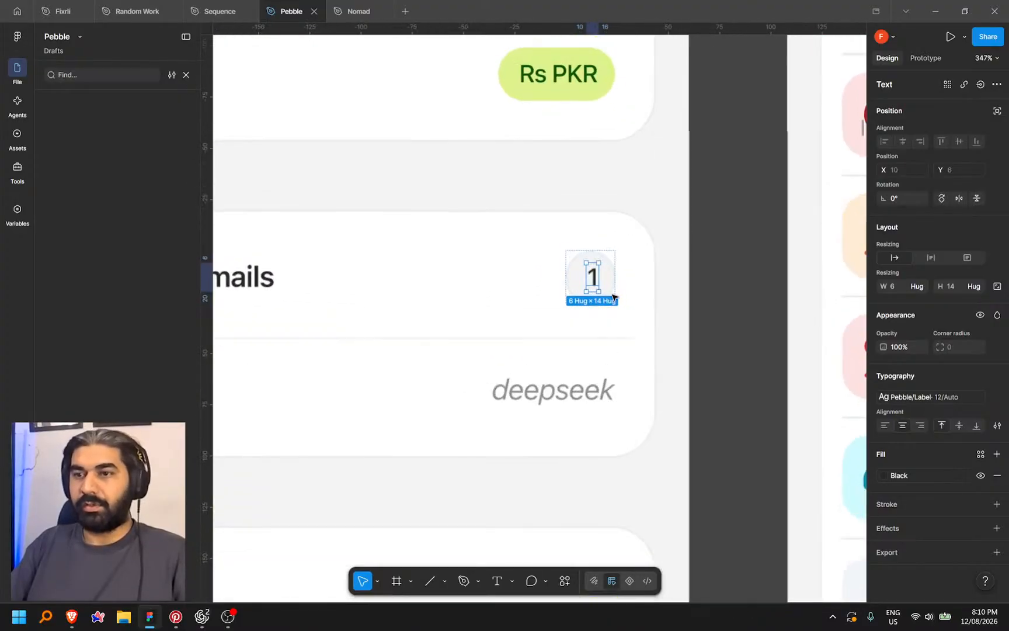
key(Escape)
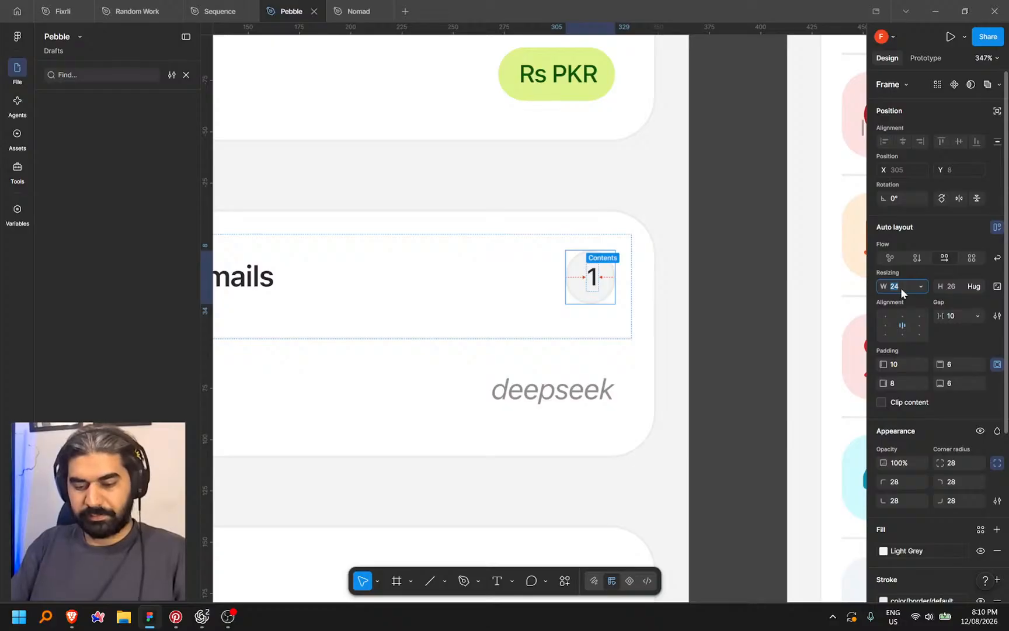
text(26)
key(Return)
Set the badge's horizontal and vertical padding to 0
click(899, 386)
click(903, 363)
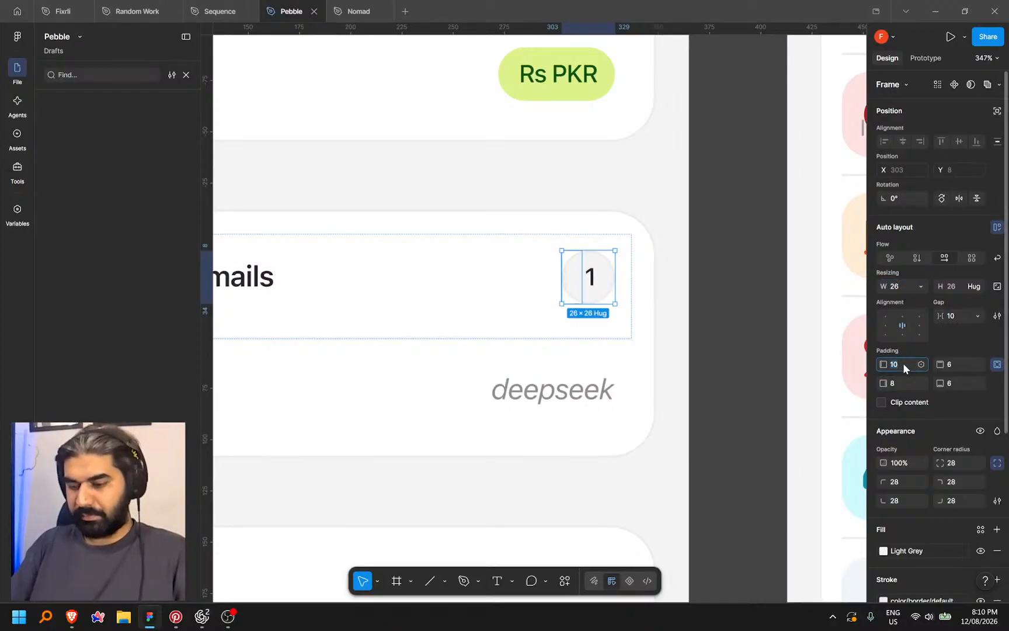
click(996, 363)
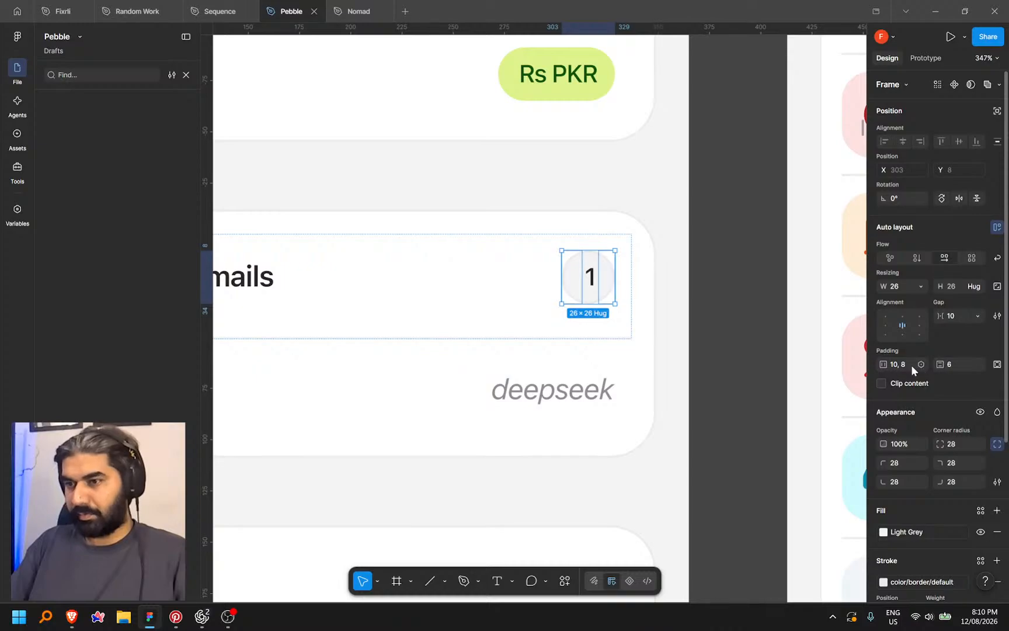
text(0)
key(Tab)
text(0)
key(Return)
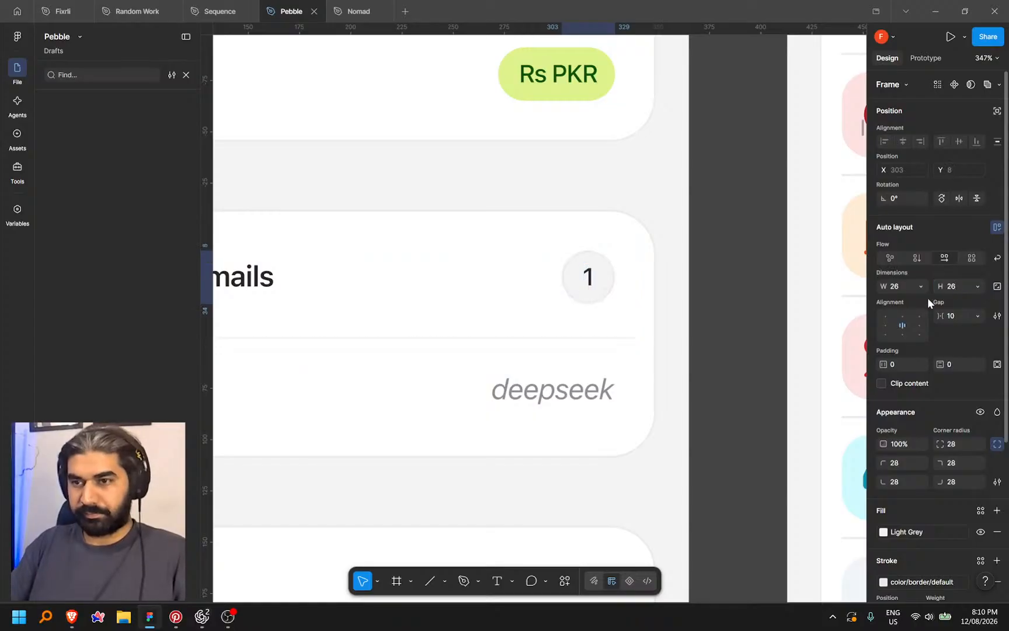
Change the Connected Emails count text to 2
click(720, 283)
scroll(722, 304, down, 3)
double_click(637, 283)
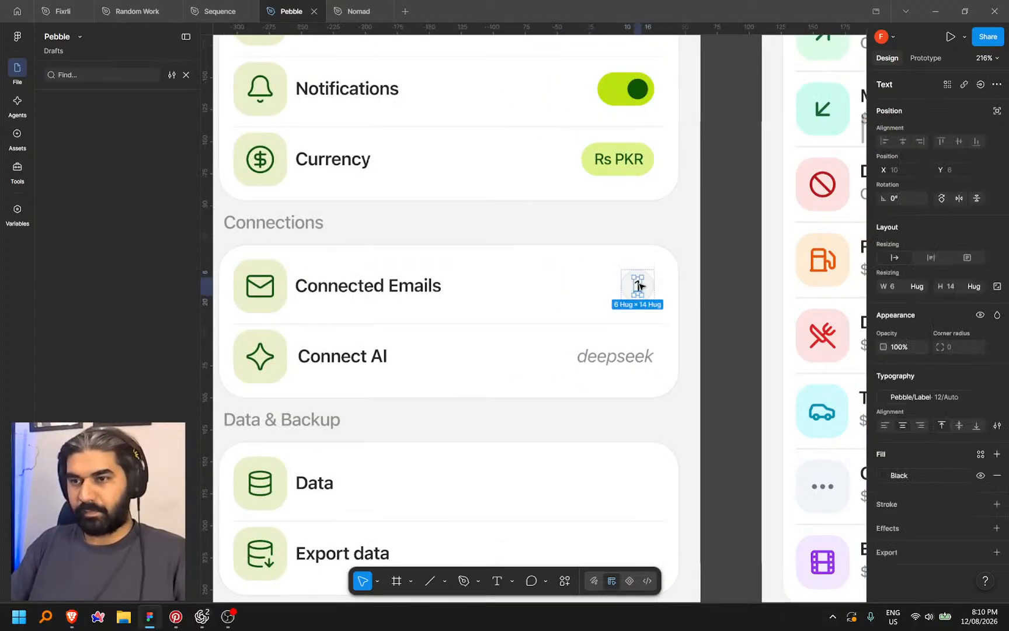
text(2)
click(734, 295)
scroll(734, 295, down, 4)
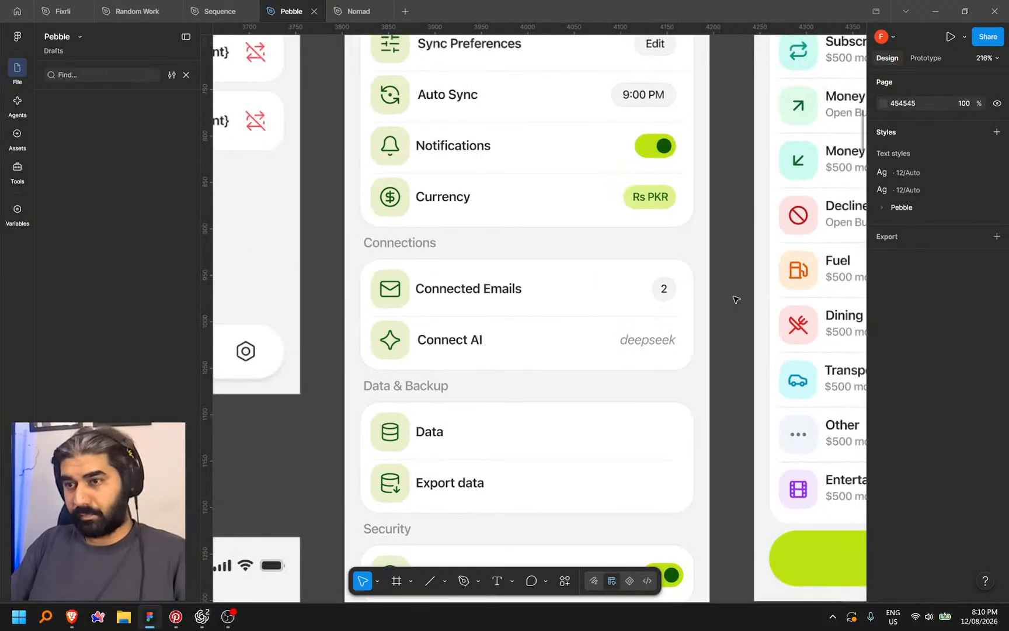
scroll(723, 323, down, 3)
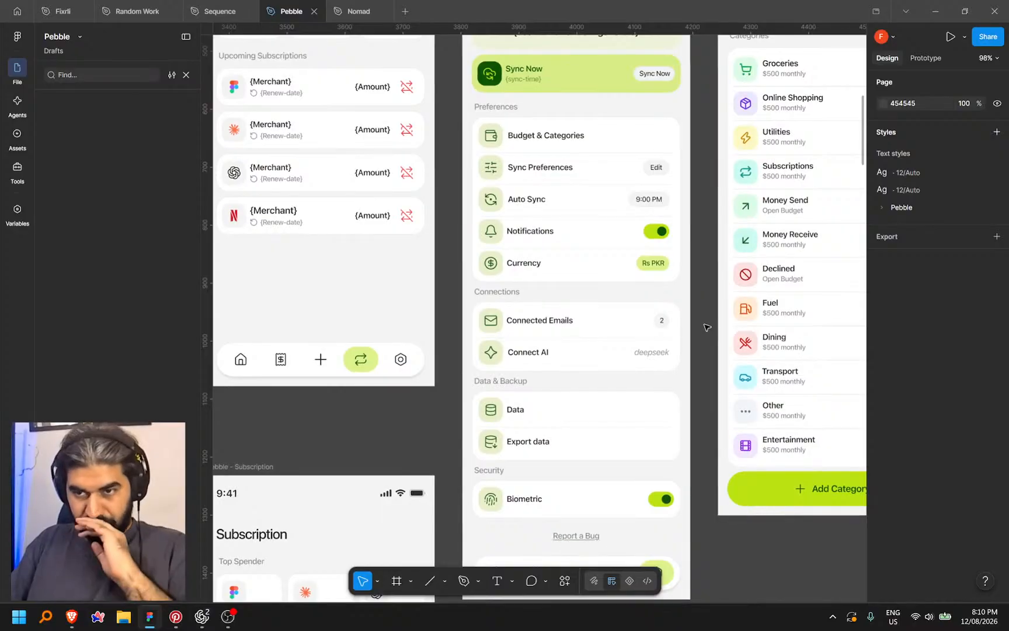
Pick PKR from the preview's Currency list and return to the Settings page
click(72, 617)
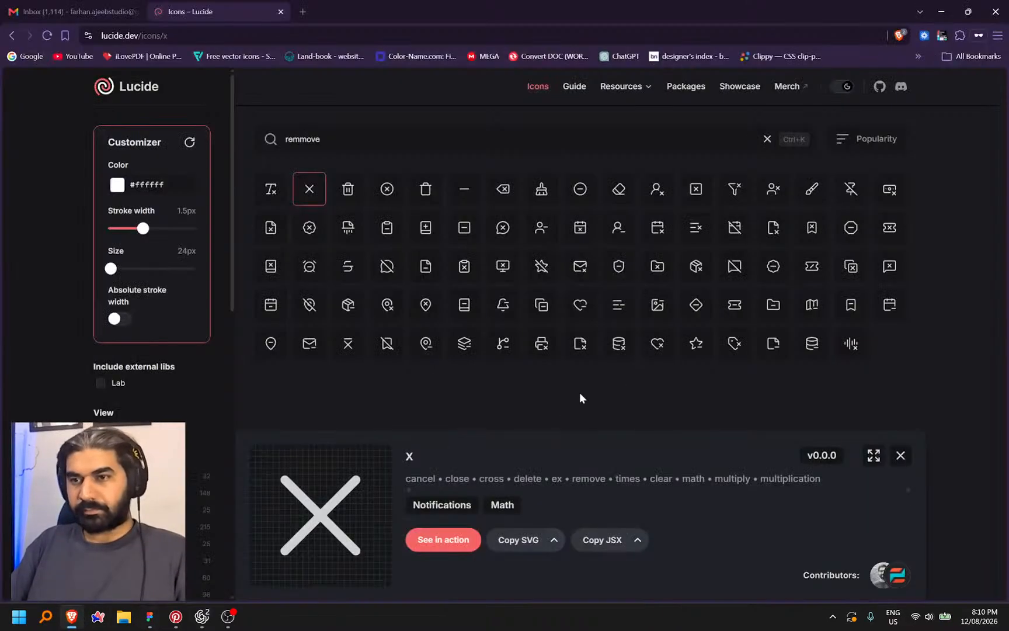
click(212, 627)
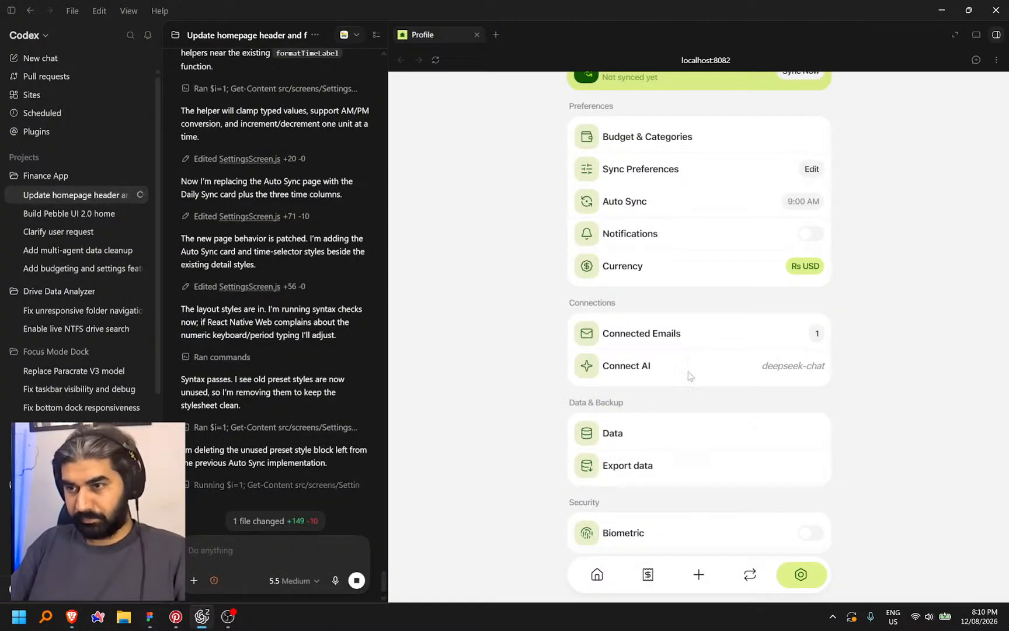
scroll(765, 338, up, 1)
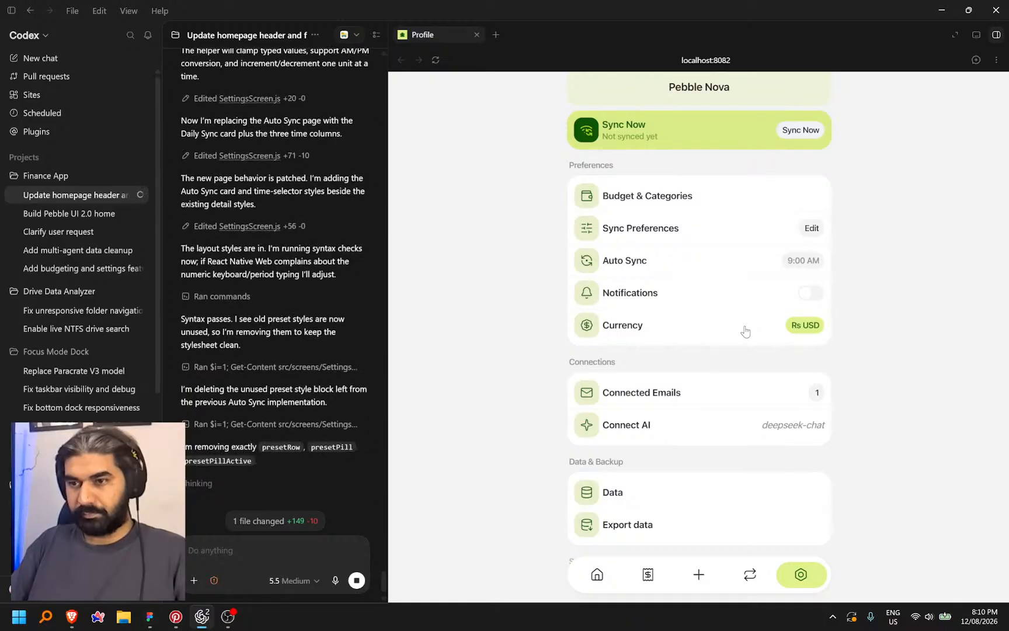
click(745, 331)
scroll(648, 417, down, 7)
scroll(652, 414, up, 7)
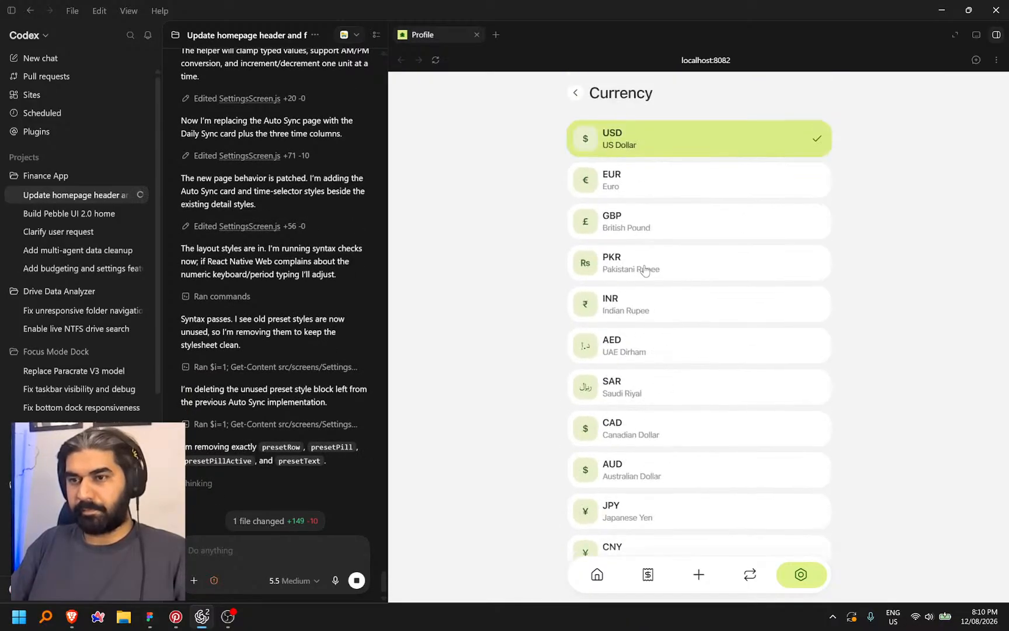
click(646, 264)
click(575, 93)
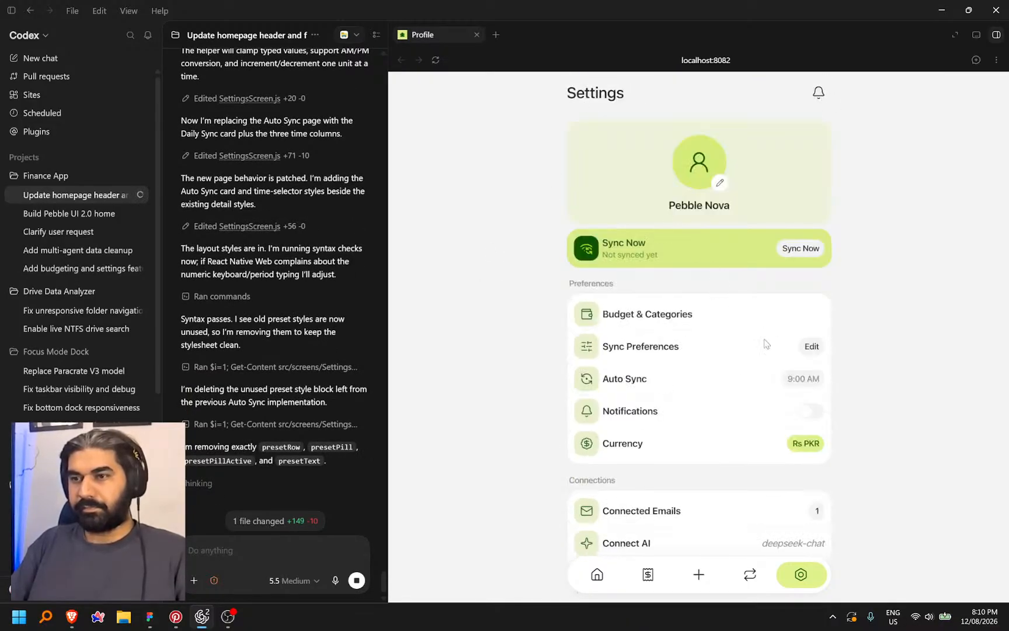
scroll(689, 447, down, 2)
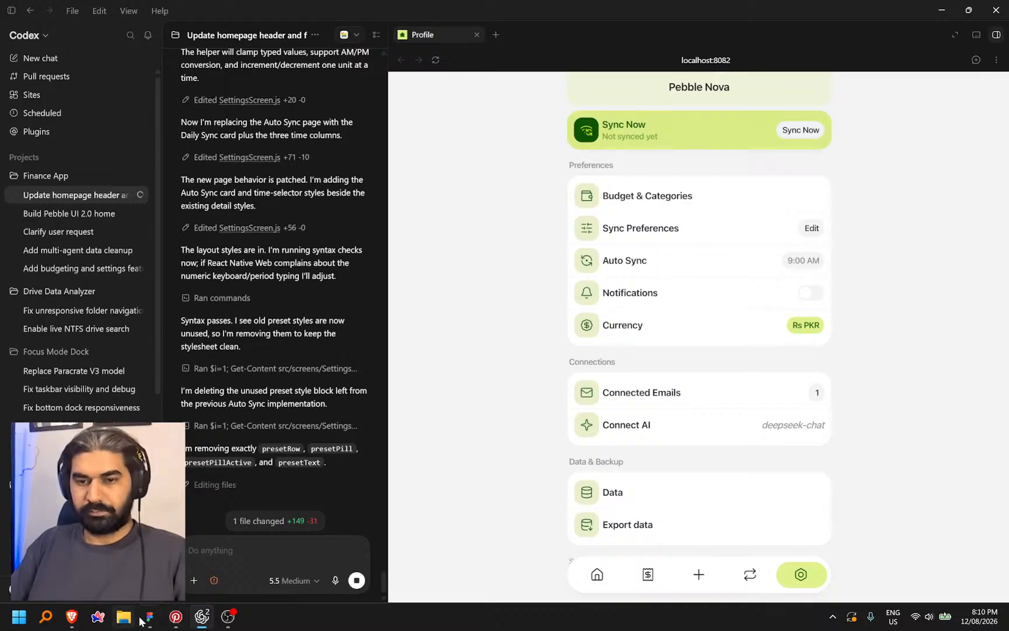
mouse_move(149, 622)
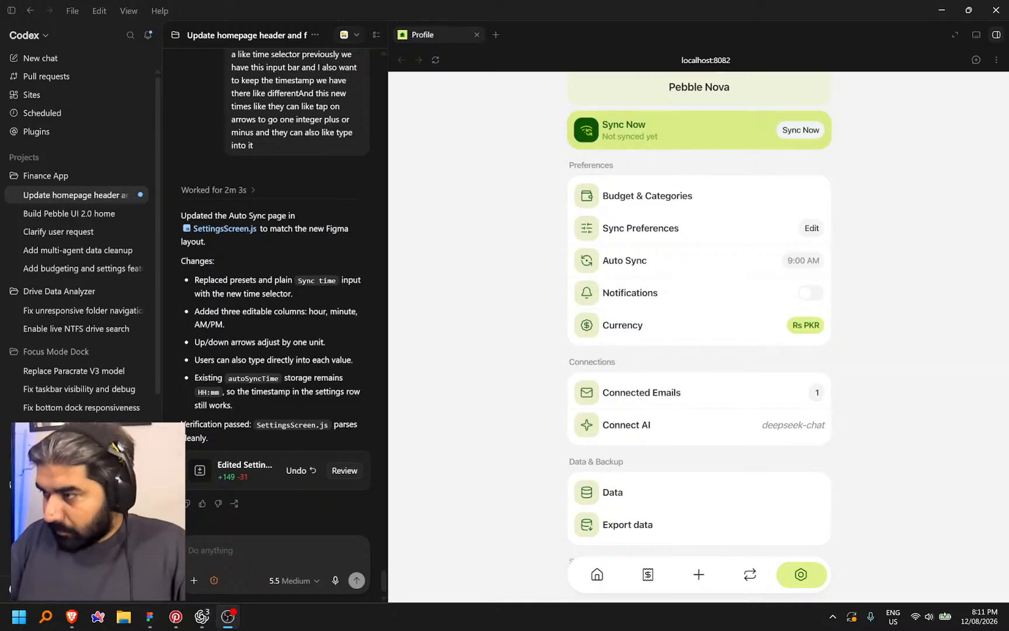
Open the Auto Sync page and test the minute arrows, stepping to 59 and back to 00
click(662, 232)
click(577, 94)
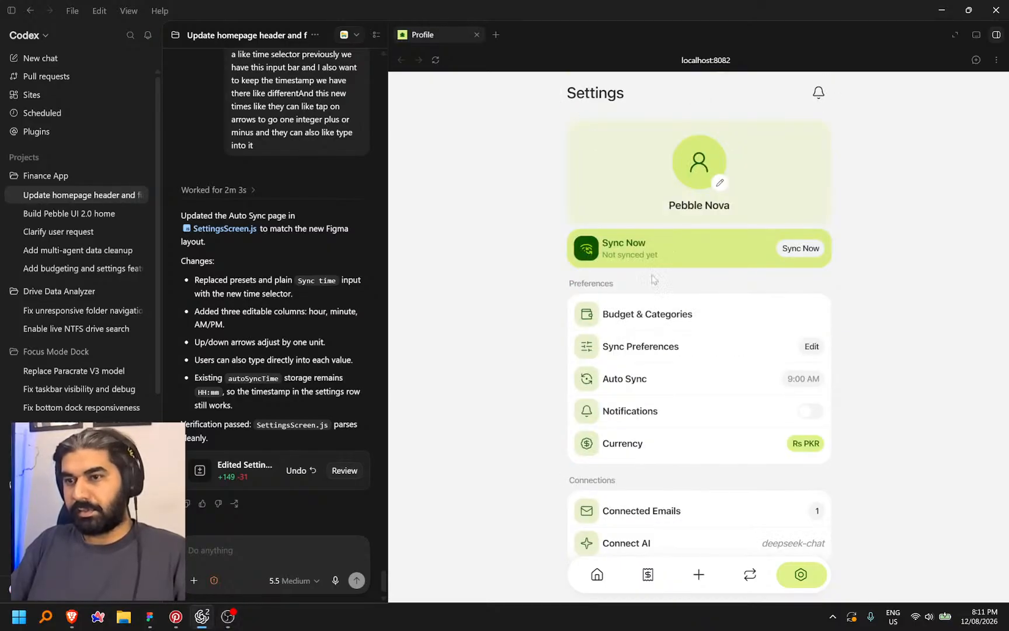
click(646, 385)
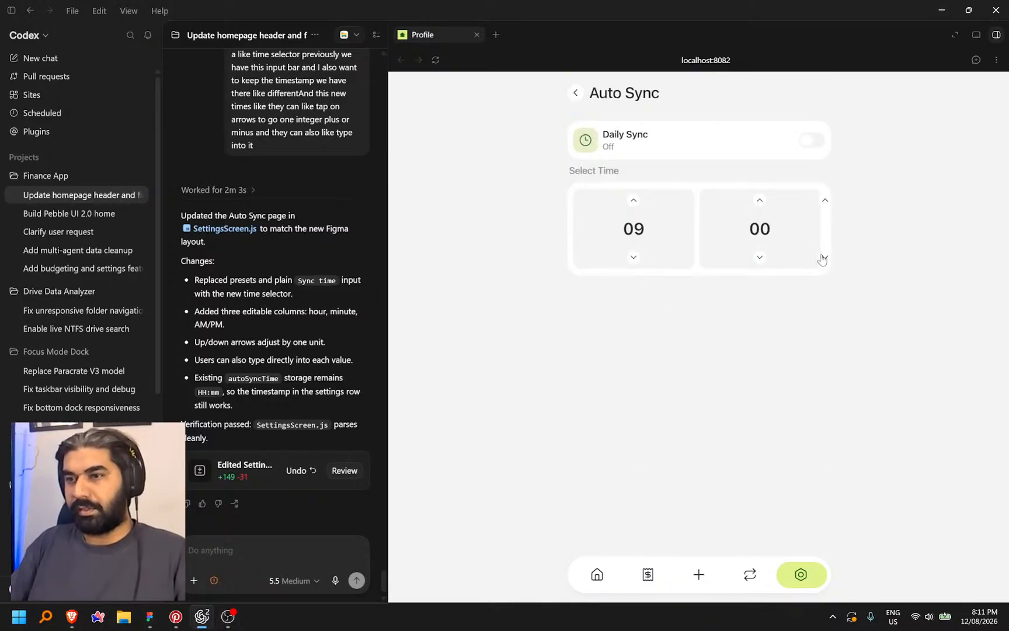
click(759, 259)
click(759, 202)
click(634, 231)
click(671, 316)
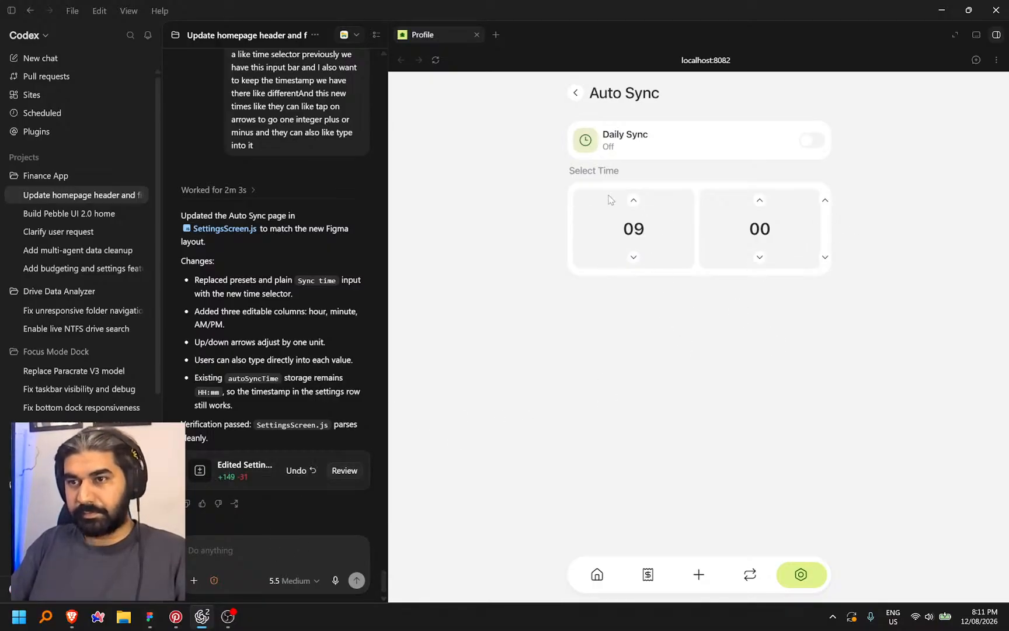
Turn Daily Sync on, switch its time from AM to PM, and confirm it on Settings
click(812, 141)
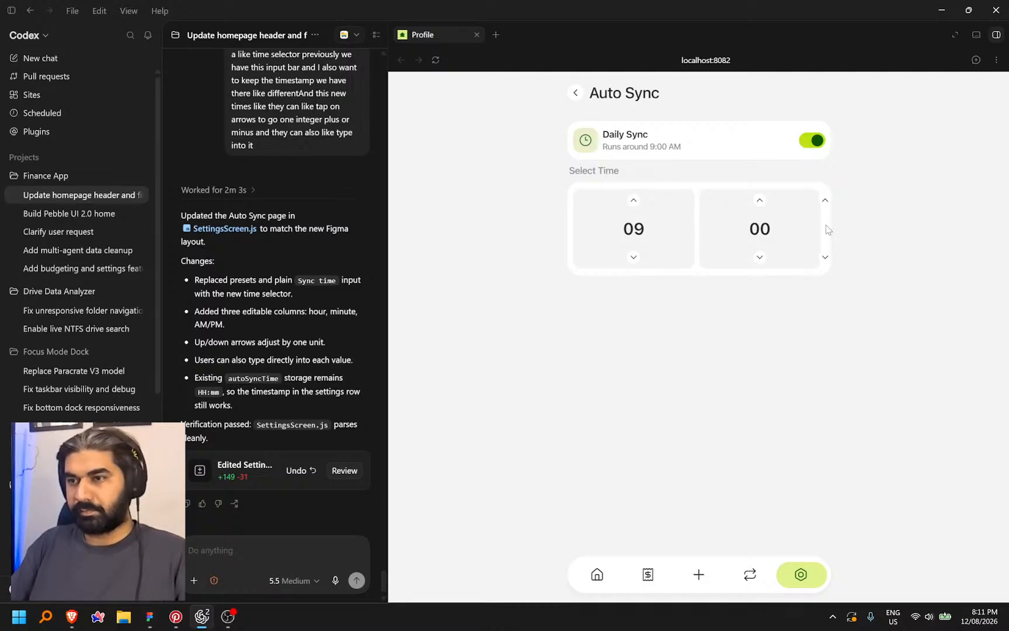
click(825, 258)
click(576, 93)
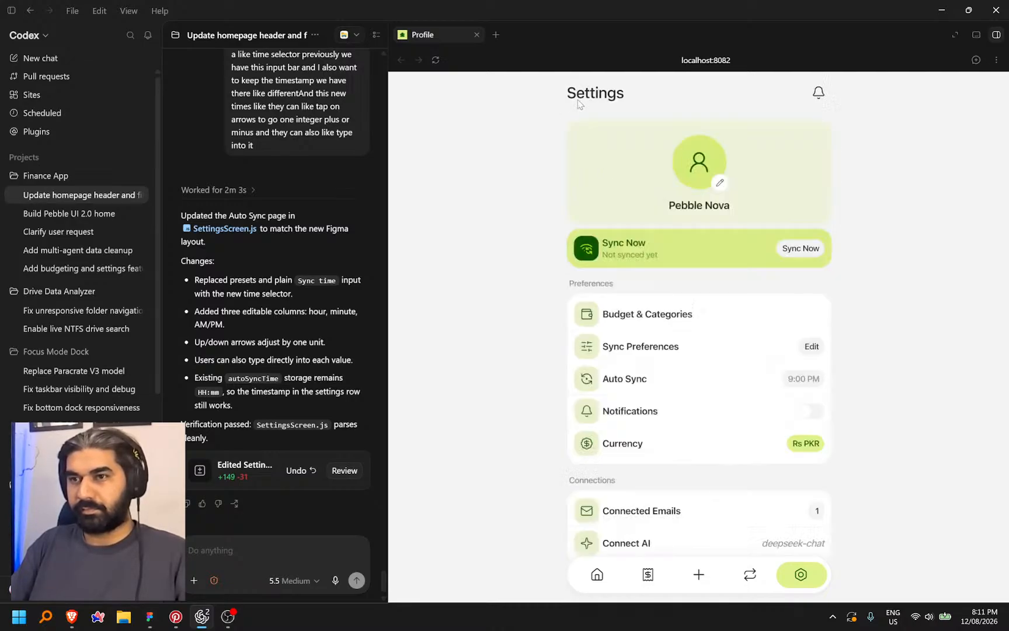
click(673, 391)
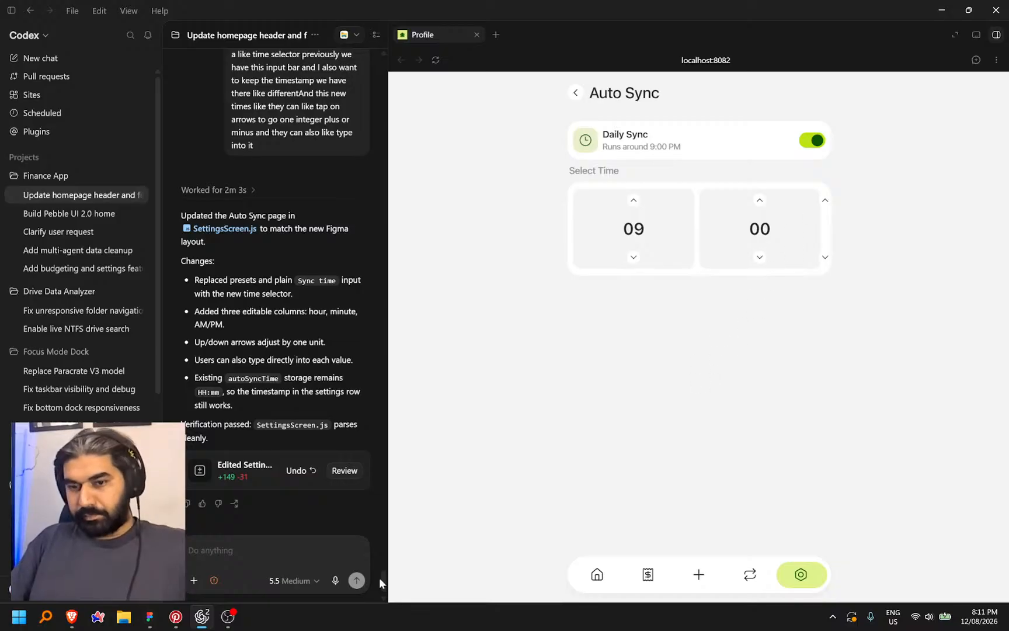
click(150, 616)
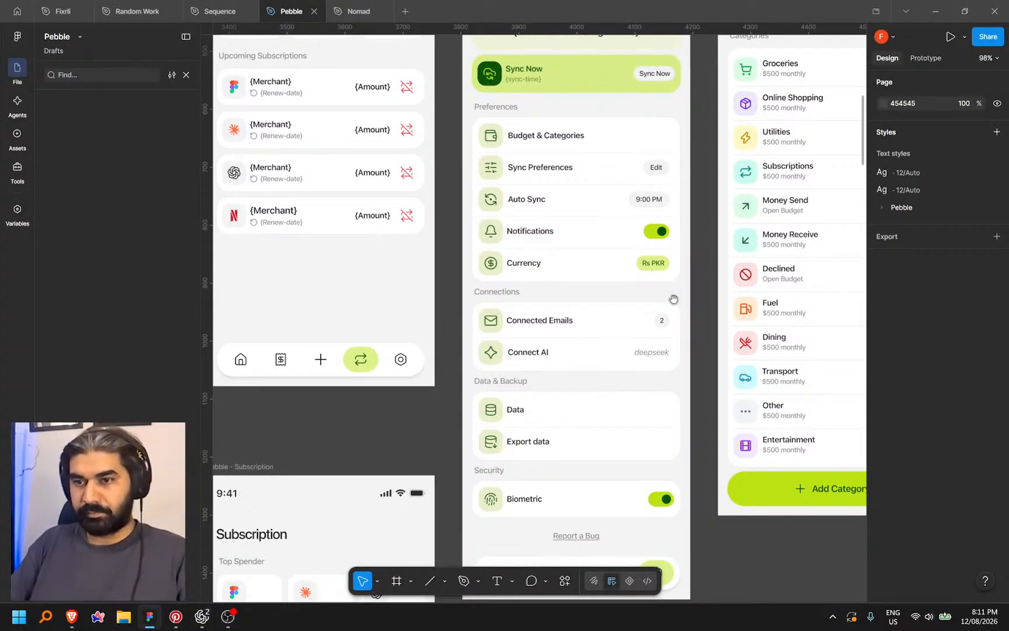
Pan to the Auto Sync frame and inspect the time picker's 09, 00 and AM columns
drag(674, 299, 376, 405)
drag(570, 338, 302, 370)
drag(599, 386, 304, 456)
mouse_move(635, 308)
mouse_down()
mouse_move(457, 355)
mouse_move(502, 356)
mouse_up()
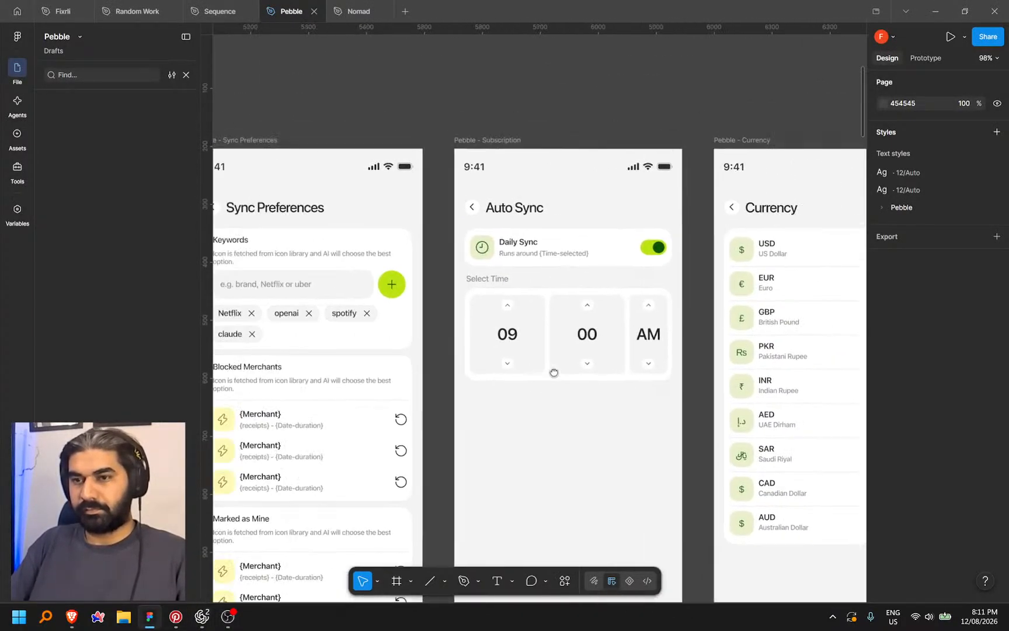
scroll(628, 356, up, 5)
click(714, 338)
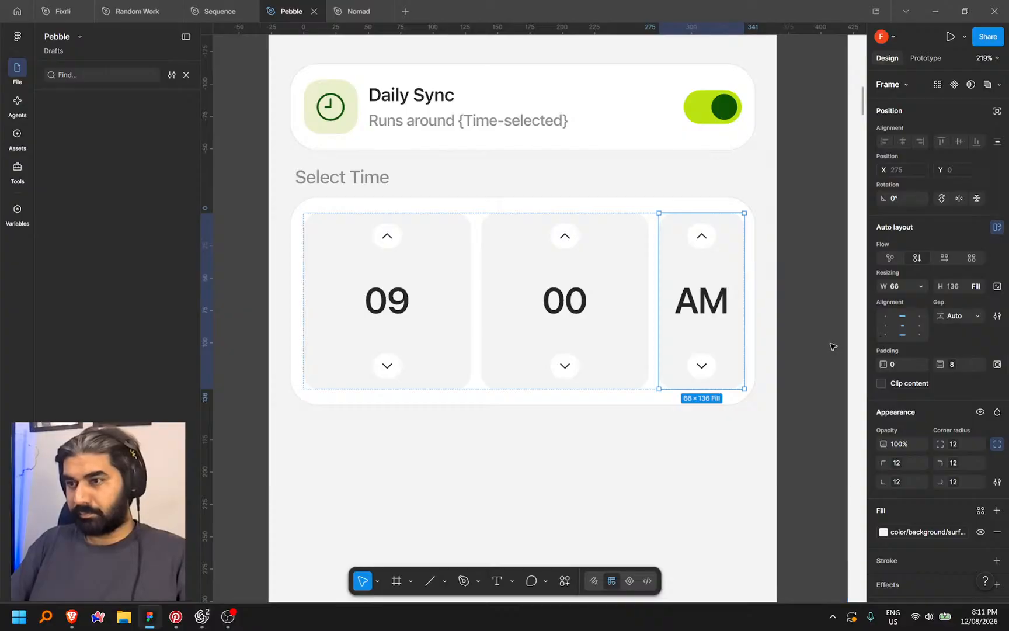
click(601, 325)
click(465, 332)
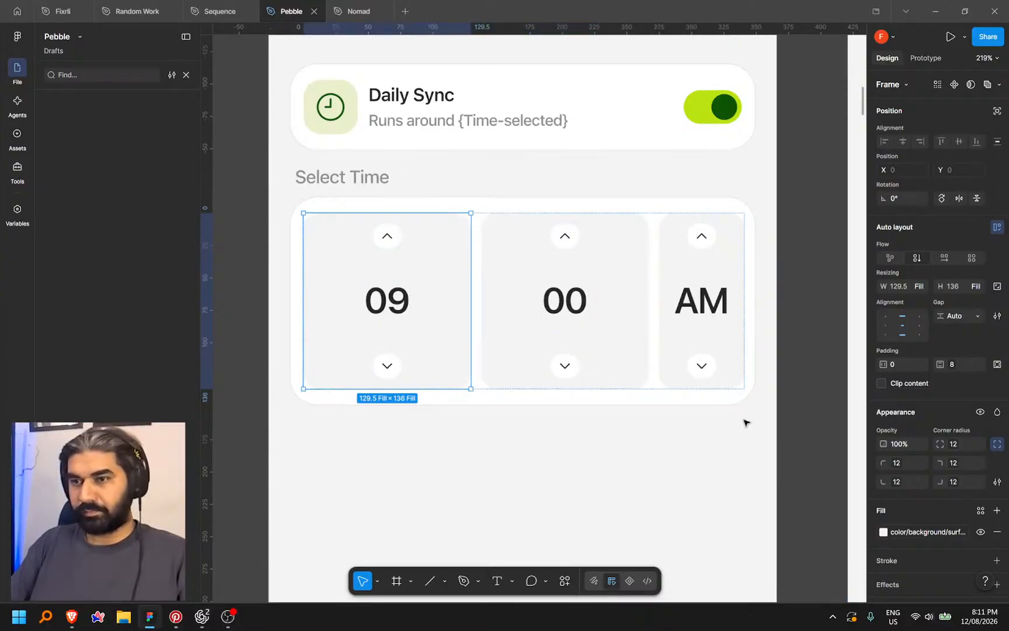
click(743, 419)
Copy a link to the whole time-picker card from Dev Mode
click(727, 399)
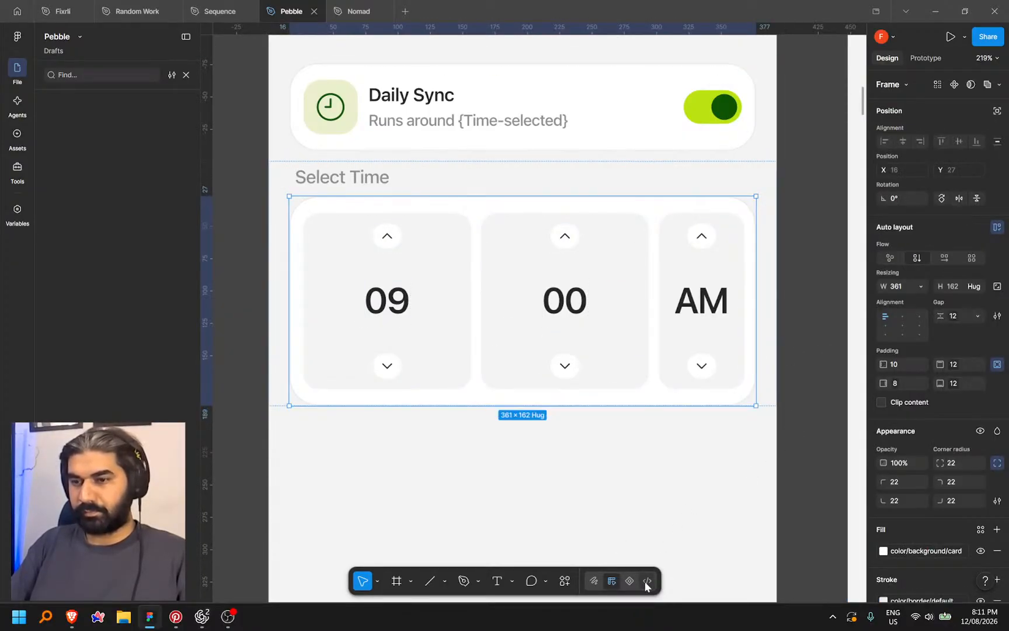
key(shift+d)
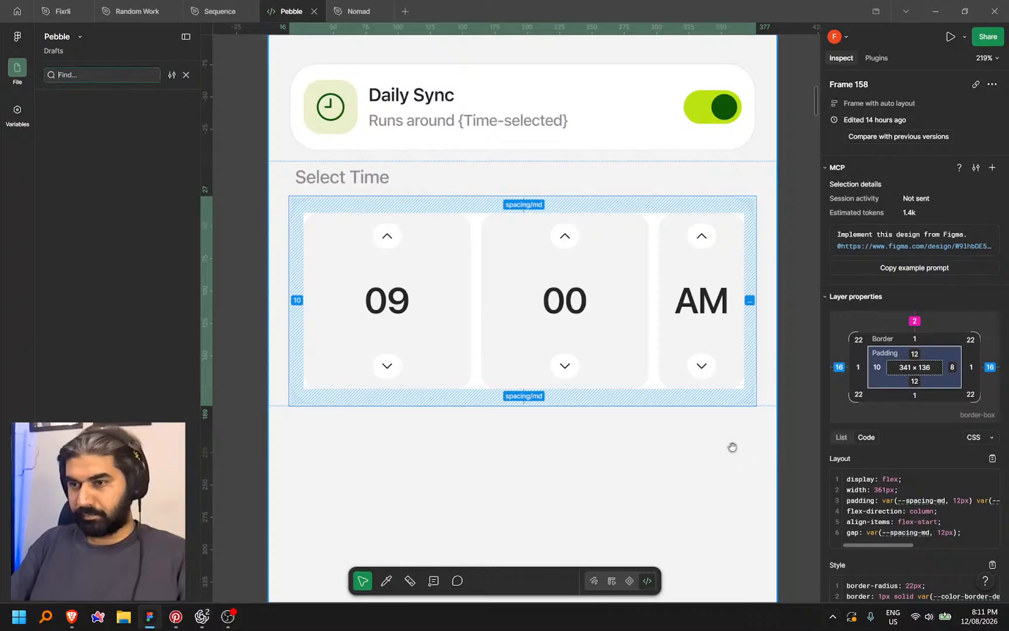
right_click(755, 390)
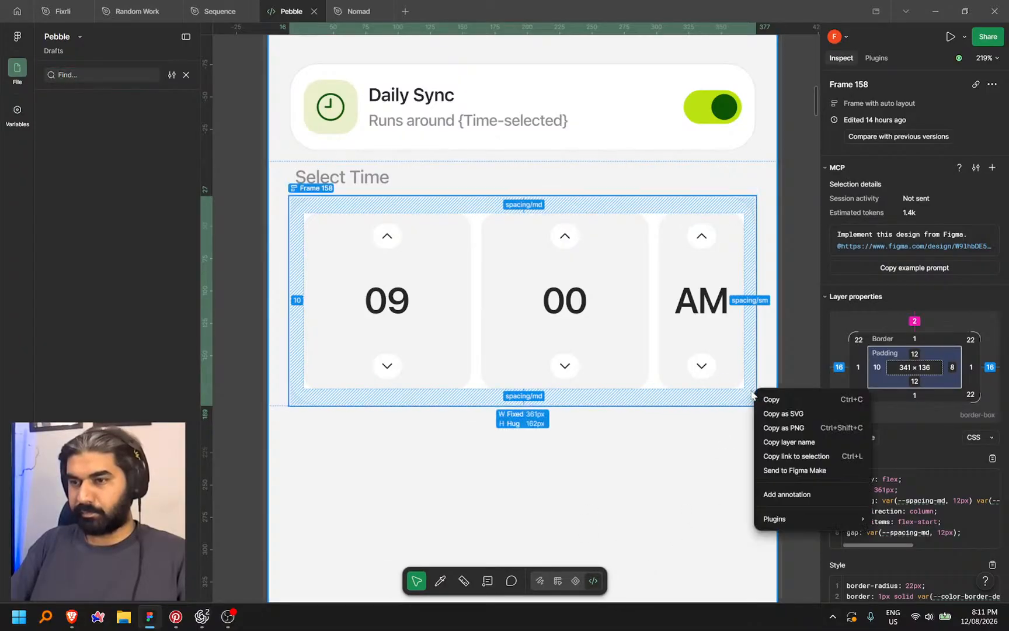
click(799, 456)
key(alt+Tab)
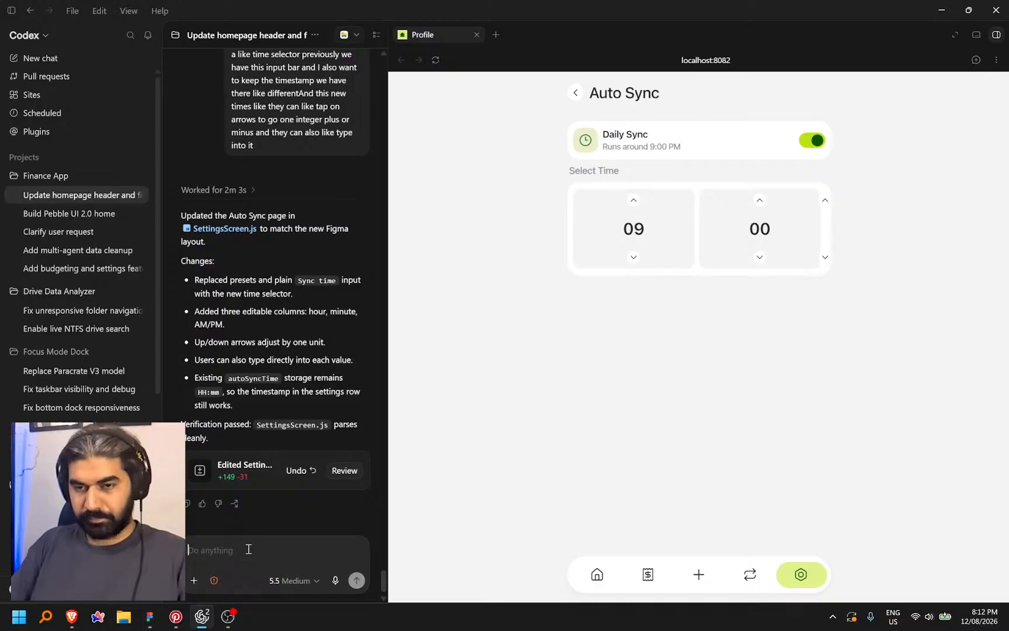
Paste the Figma card link, dictate a request to rebuild the AM/PM selector keeping hour and minute, and send
key(ctrl+v)
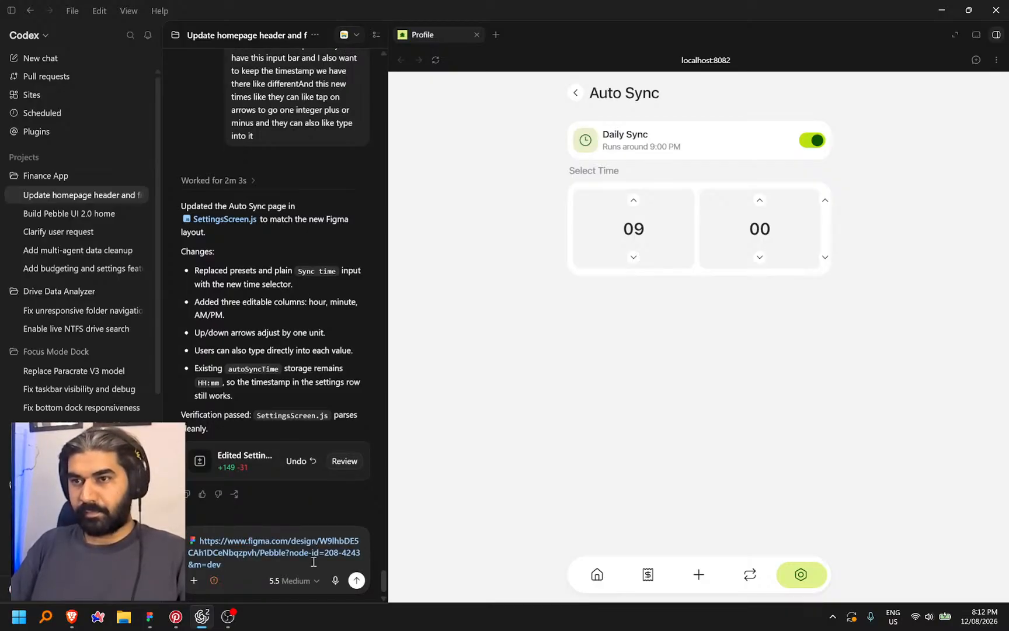
key(ctrl+super)
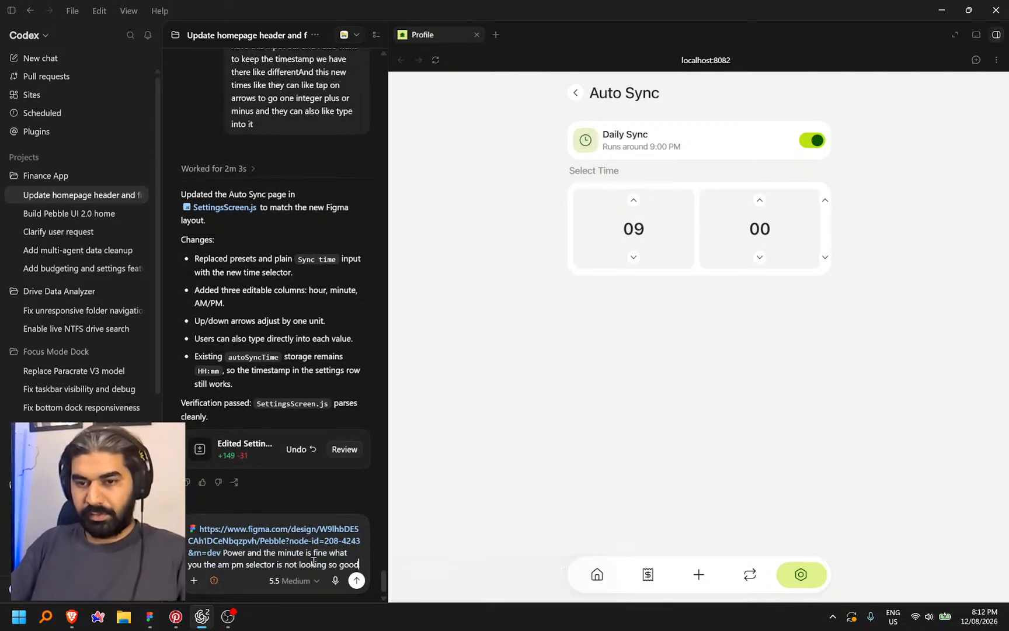
key(ctrl+super)
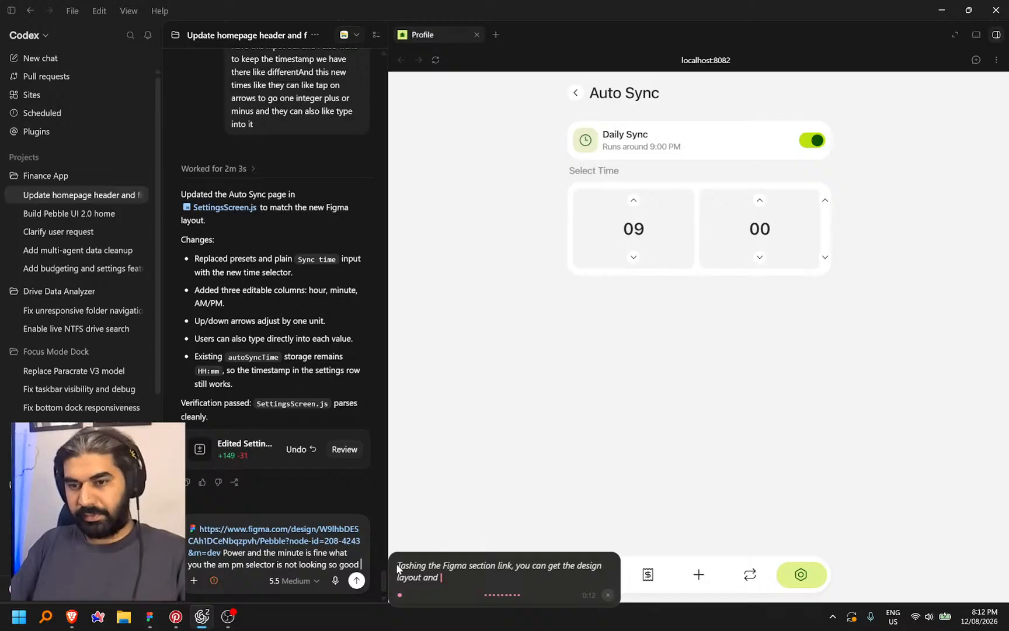
click(974, 60)
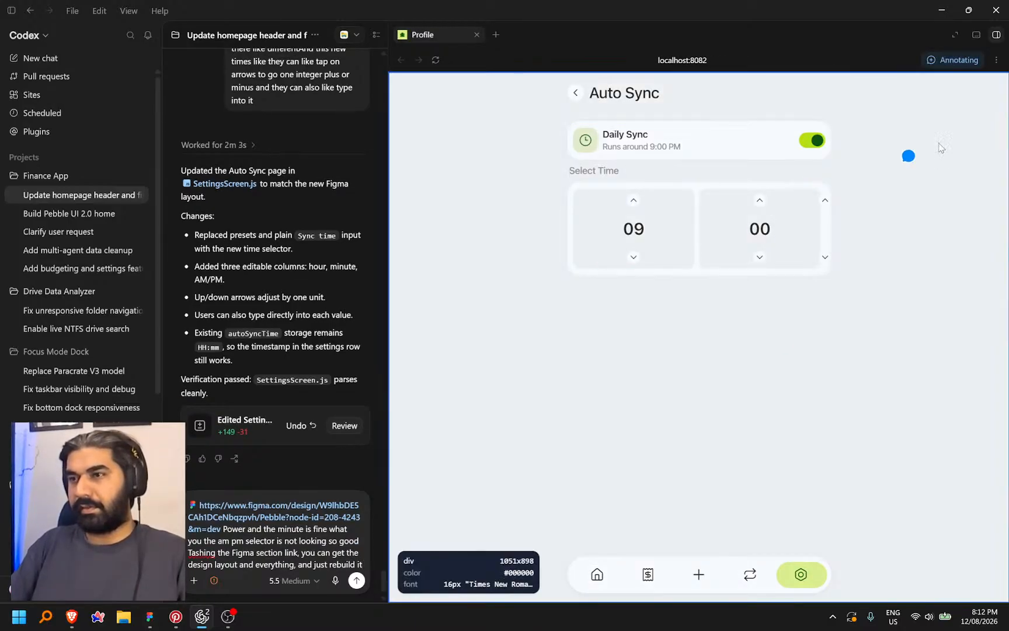
click(356, 580)
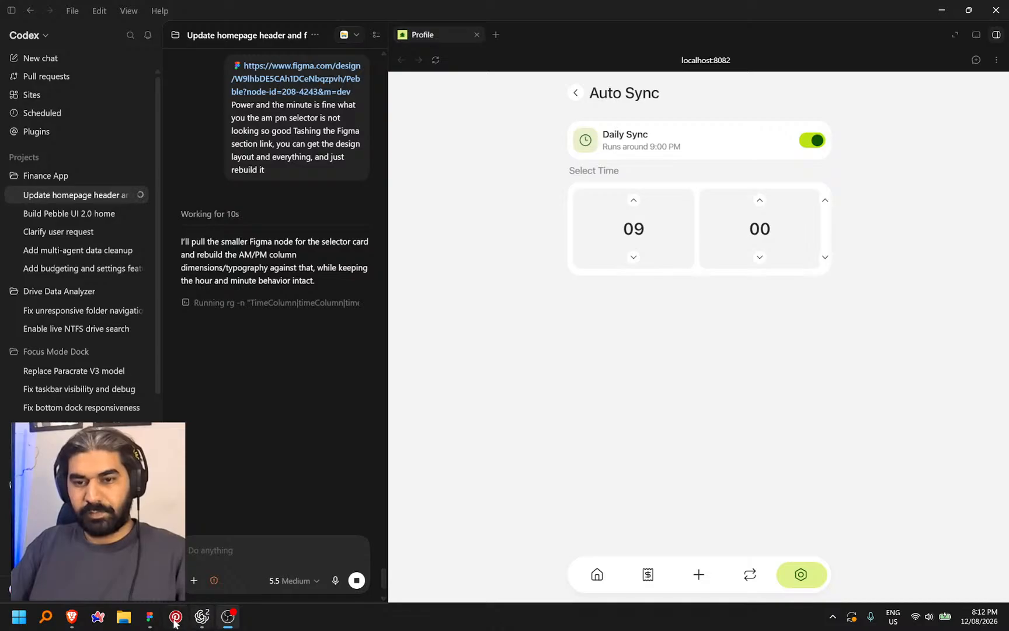
click(149, 616)
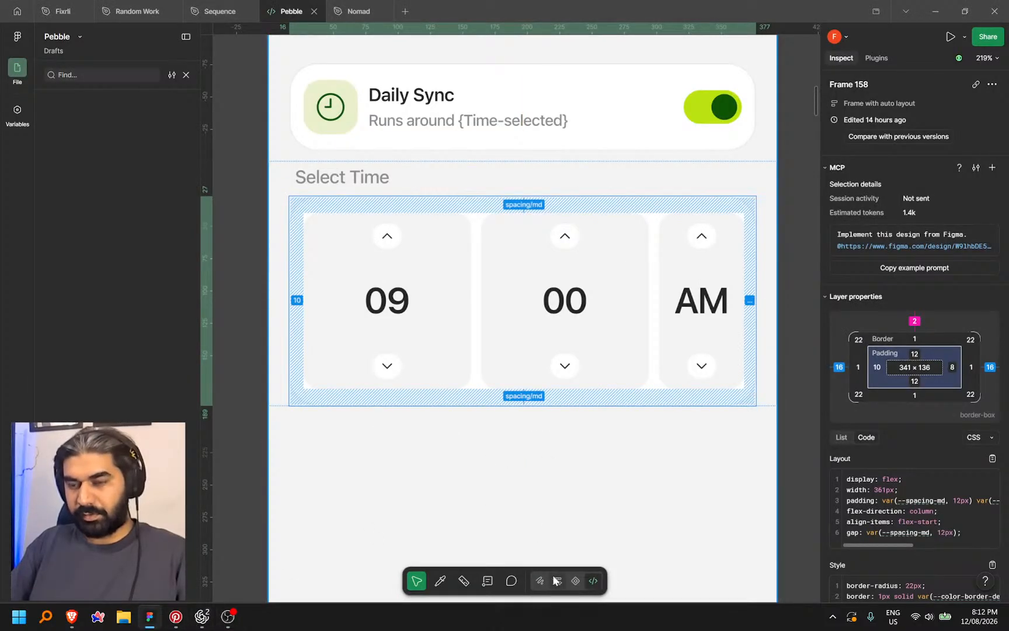
Return to Design mode, clear the time-picker selection and zoom out from the Pebble Auto Sync screen
key(shift+d)
scroll(365, 379, down, 8)
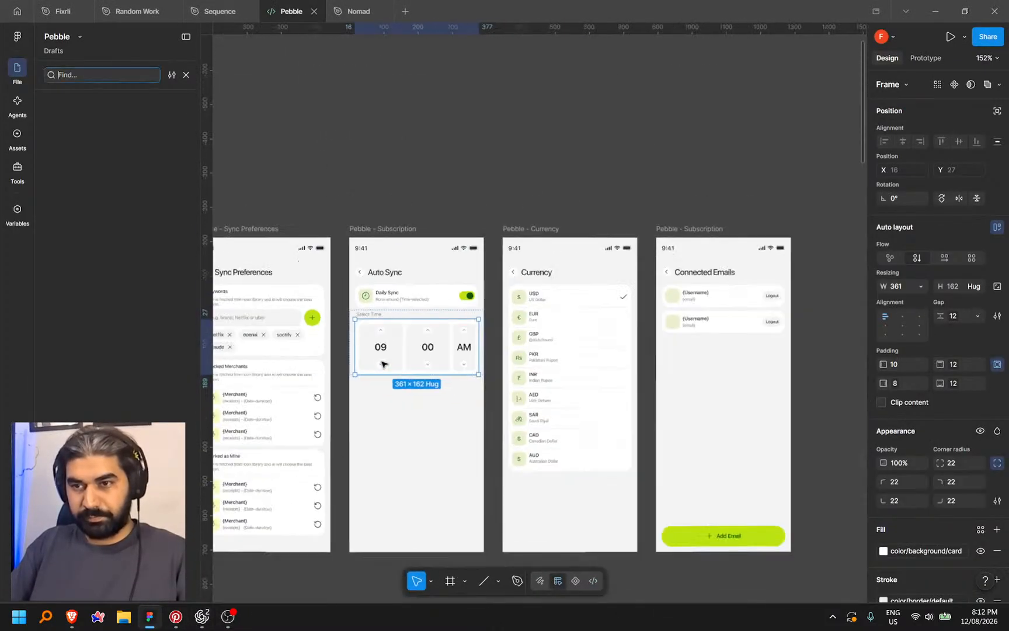
click(782, 401)
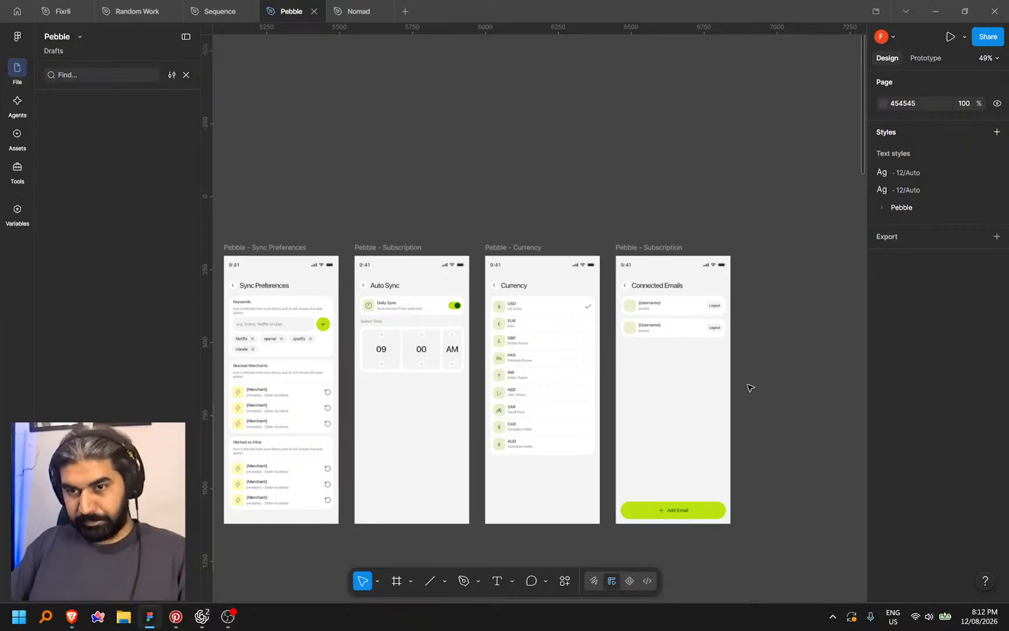
scroll(782, 368, left, 3)
scroll(473, 344, up, 5)
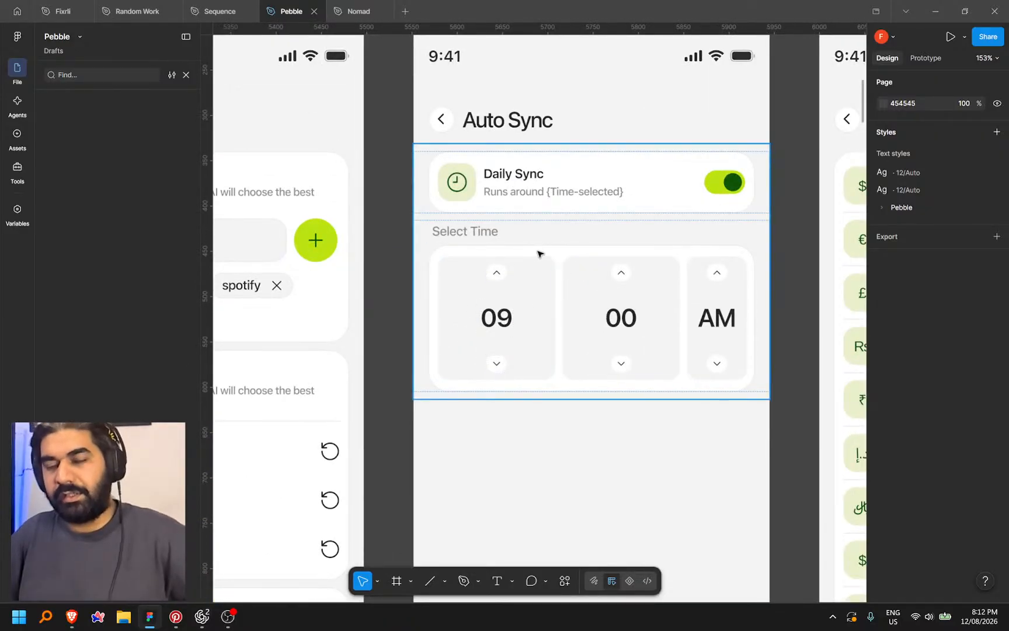
scroll(498, 257, down, 5)
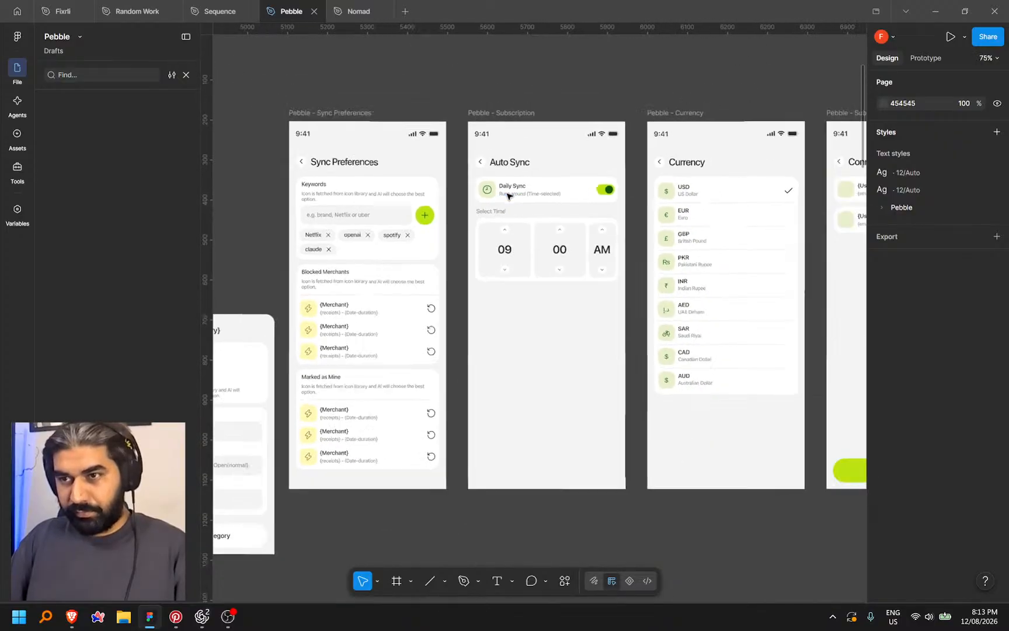
Pan across the Profile frames to the reference Auto Sync design with time chips and a 09:00 field
drag(698, 491, 595, 355)
scroll(594, 355, down, 4)
drag(612, 469, 689, 149)
drag(604, 437, 631, 152)
drag(543, 420, 395, 167)
drag(846, 228, 613, 220)
drag(251, 225, 743, 241)
drag(458, 245, 649, 260)
drag(577, 257, 299, 268)
drag(642, 263, 316, 258)
drag(596, 260, 299, 264)
drag(704, 265, 478, 266)
drag(626, 266, 500, 266)
drag(678, 270, 452, 274)
scroll(597, 338, up, 8)
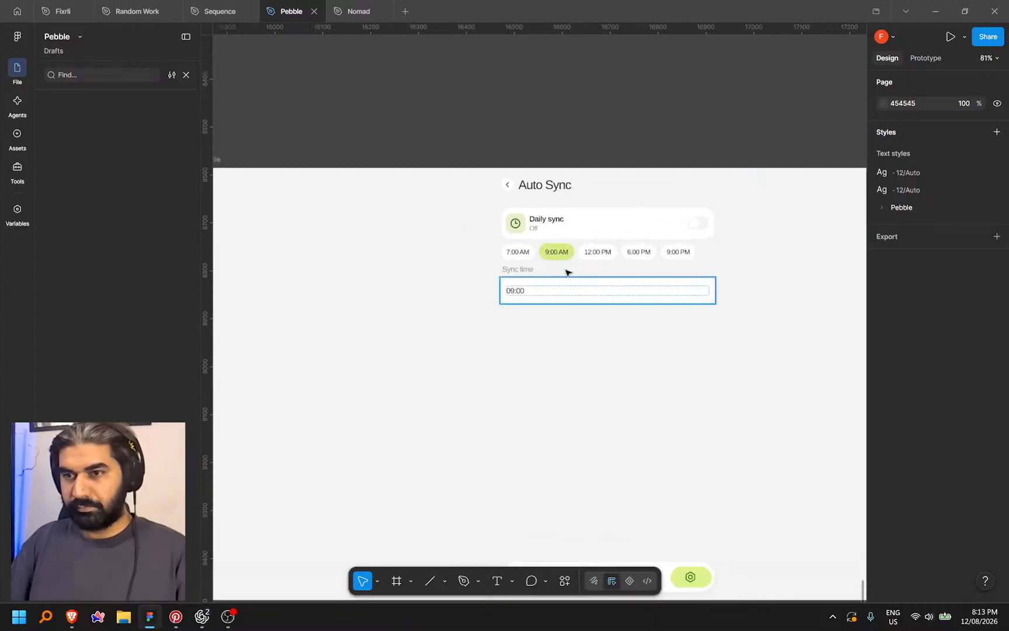
Select the row of time chips in the reference Auto Sync design and return to the Pebble screens
double_click(529, 247)
double_click(529, 247)
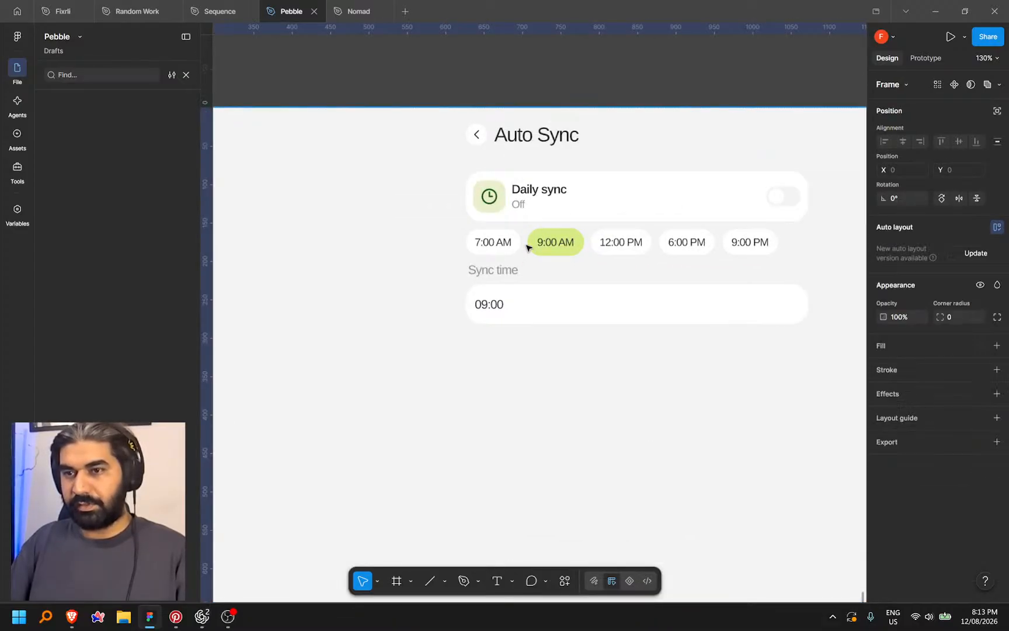
double_click(528, 248)
double_click(529, 248)
double_click(529, 247)
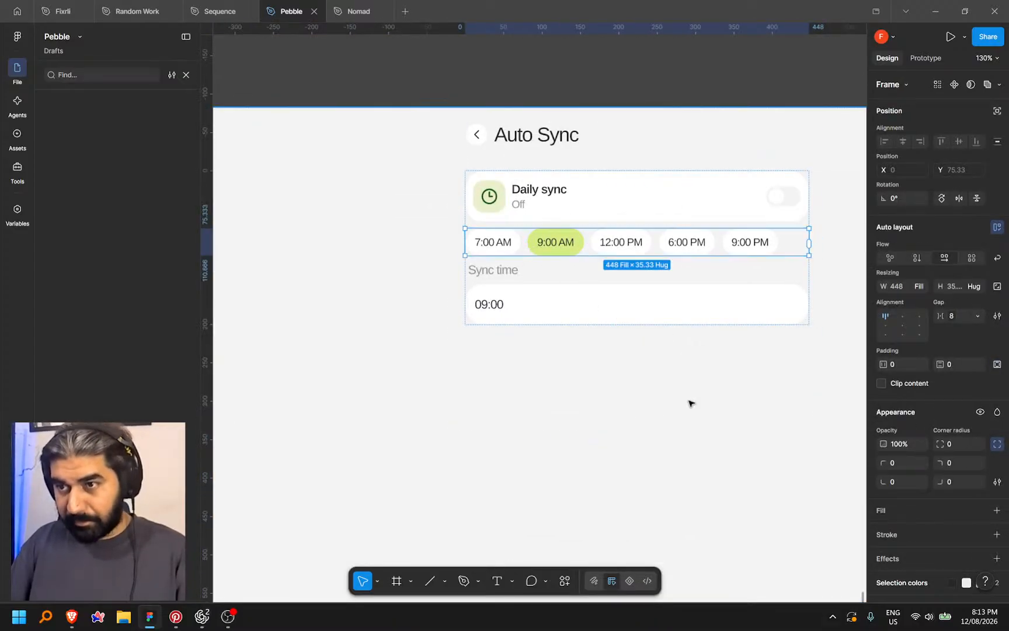
scroll(689, 403, down, 7)
scroll(621, 464, down, 3)
drag(543, 280, 608, 475)
drag(654, 315, 685, 529)
scroll(612, 302, down, 3)
drag(455, 374, 728, 329)
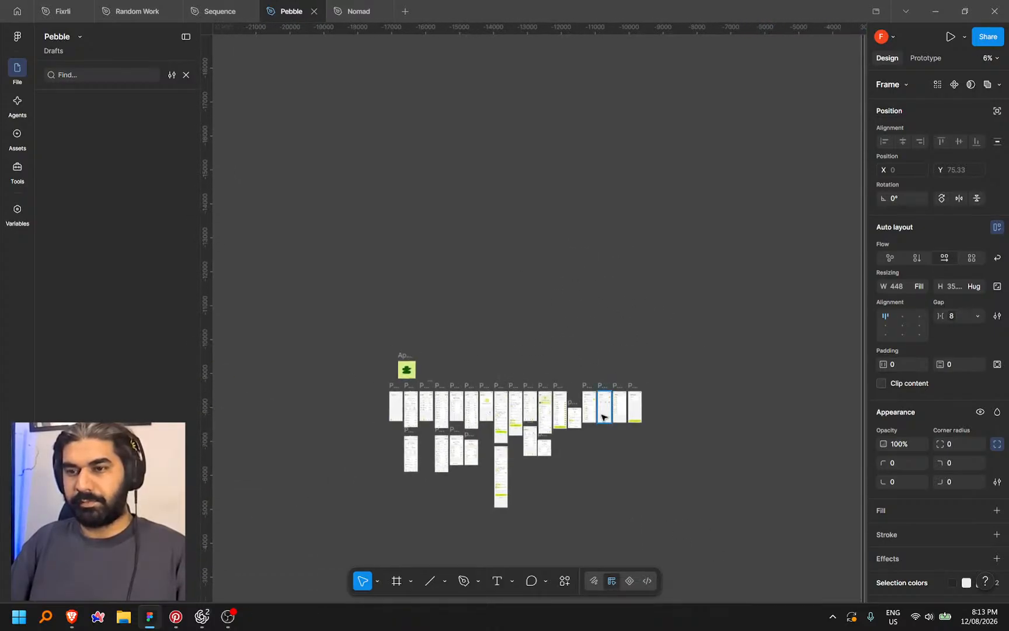
scroll(605, 413, up, 10)
scroll(604, 374, up, 8)
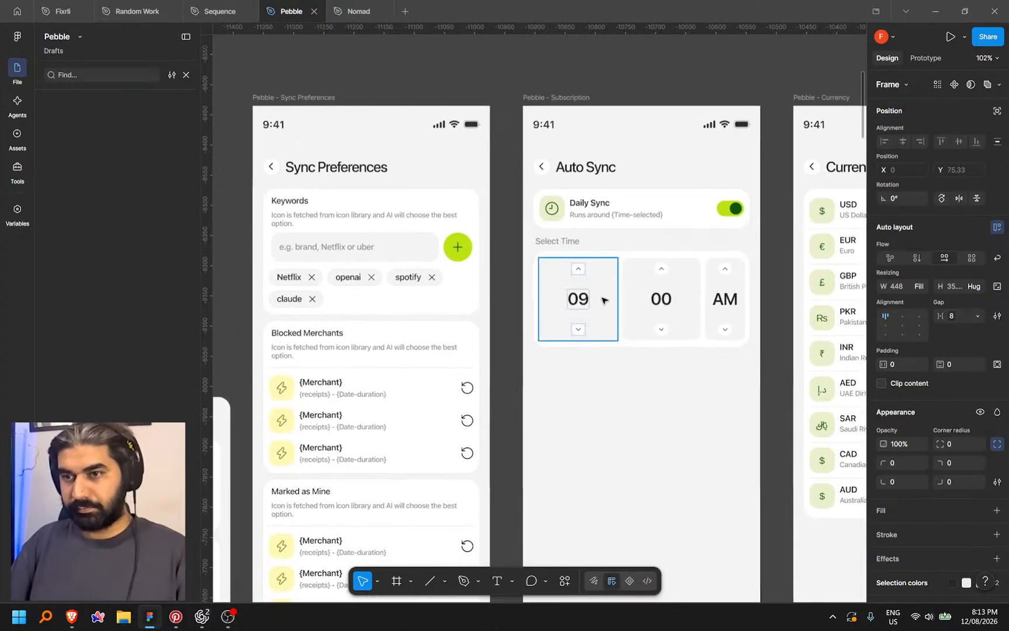
Paste the time-chip row into the Pebble Auto Sync frame, undoing misplaced pastes until it sits below the picker
click(630, 208)
key(ctrl+v)
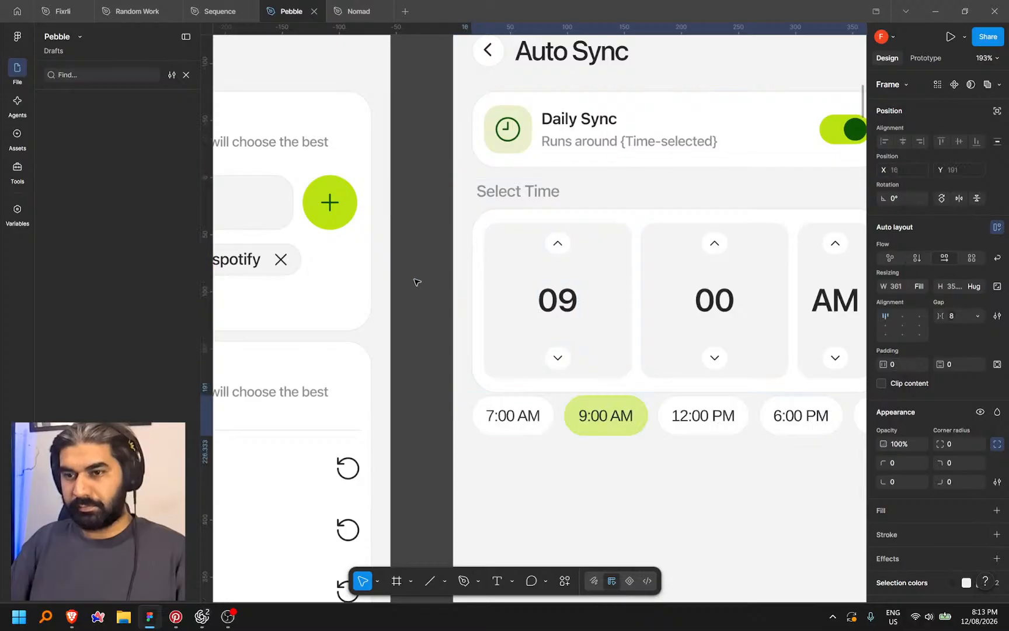
scroll(416, 282, down, 5)
scroll(509, 362, up, 4)
key(ctrl+z)
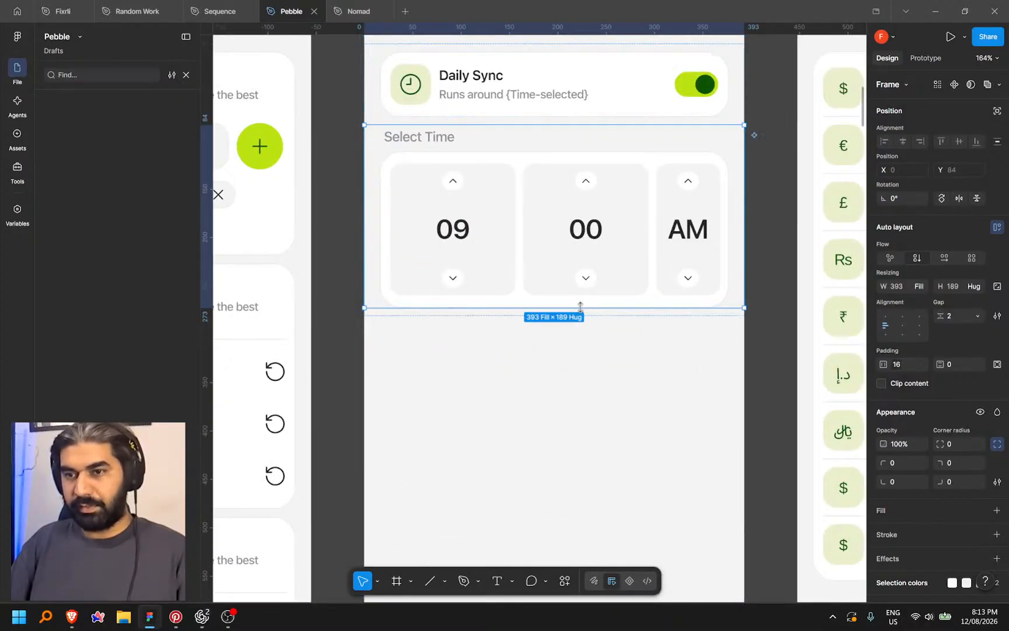
click(594, 329)
click(649, 282)
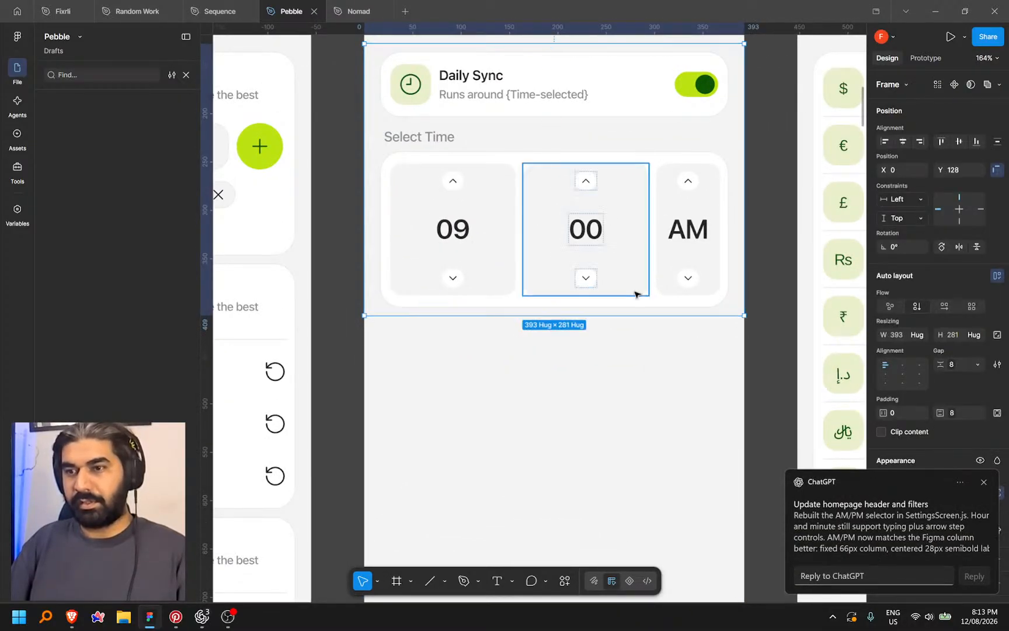
key(ctrl+v)
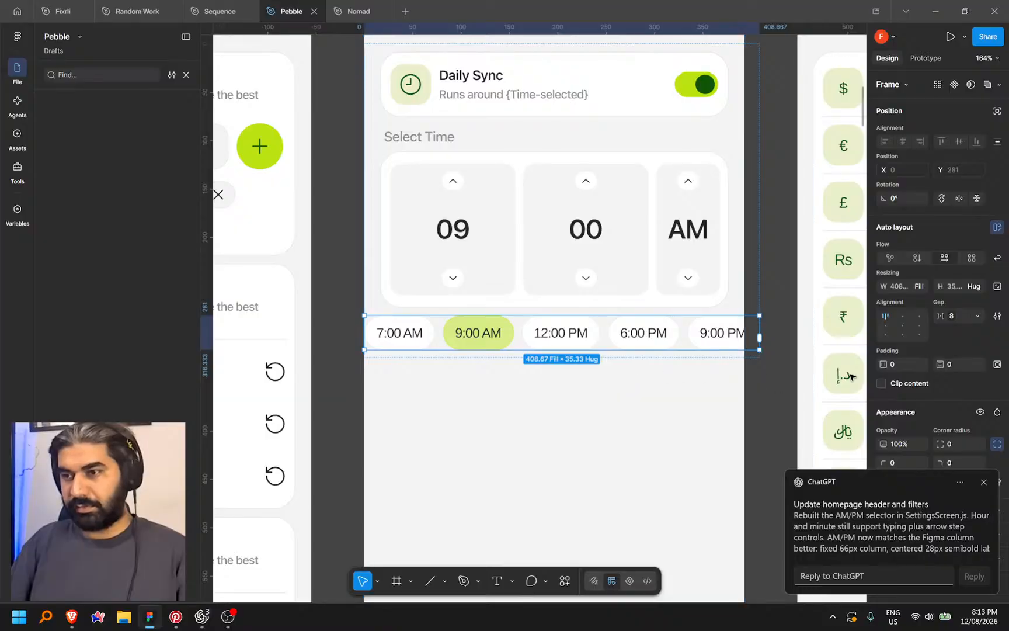
key(ctrl+z)
click(669, 222)
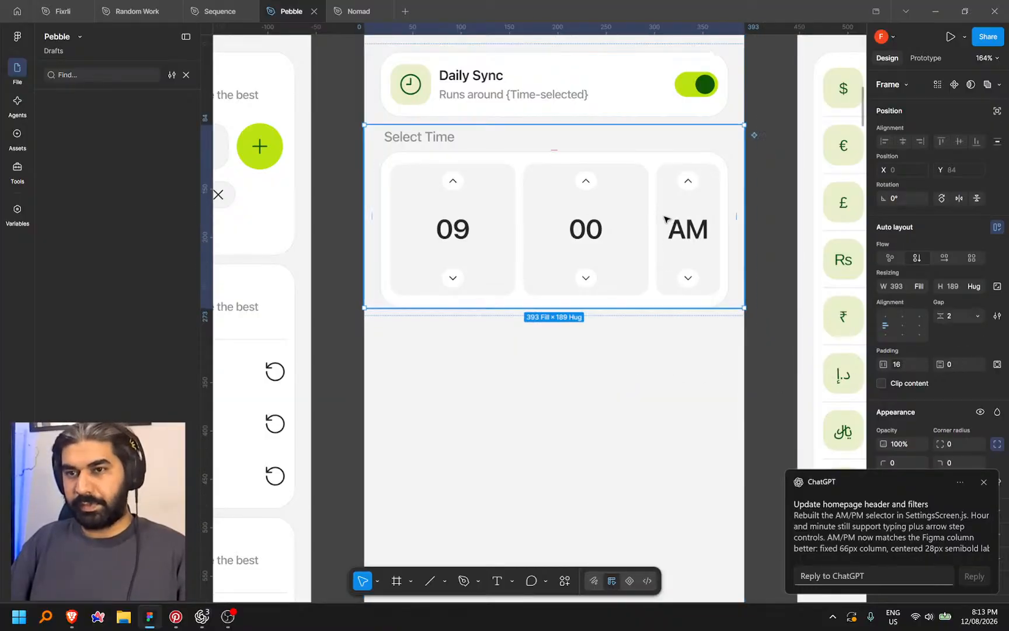
key(ctrl+v)
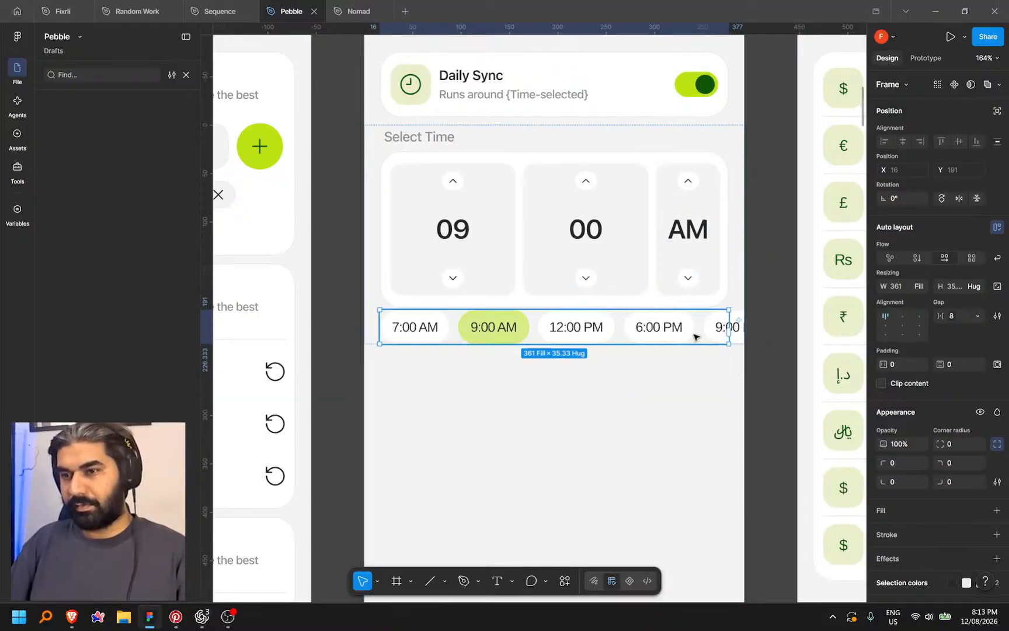
Let the time chips wrap onto two lines and set the parent frame's gap to the 12 spacing variable
click(997, 259)
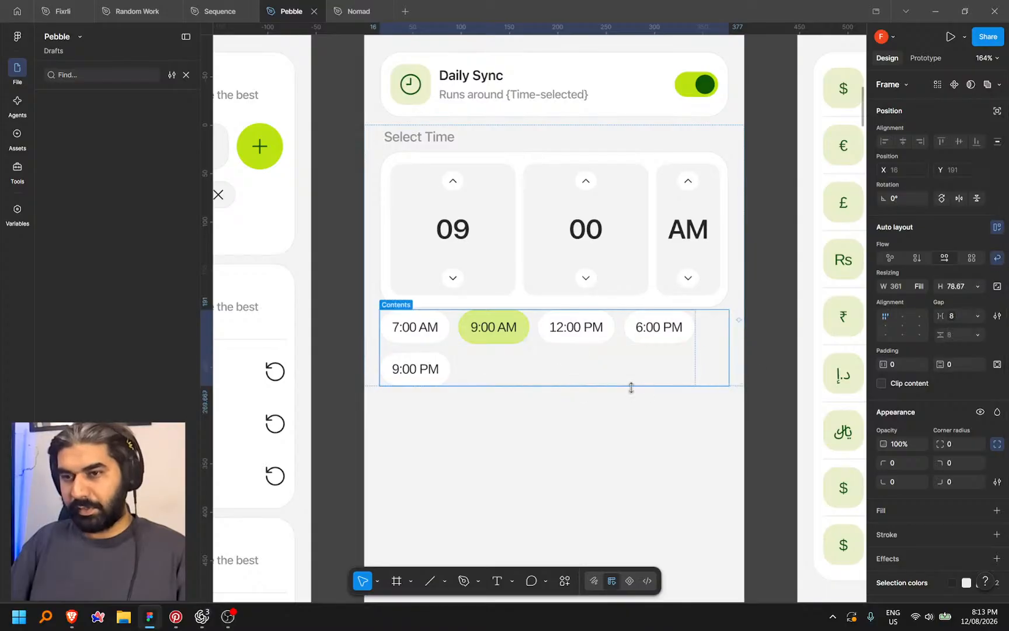
click(435, 138)
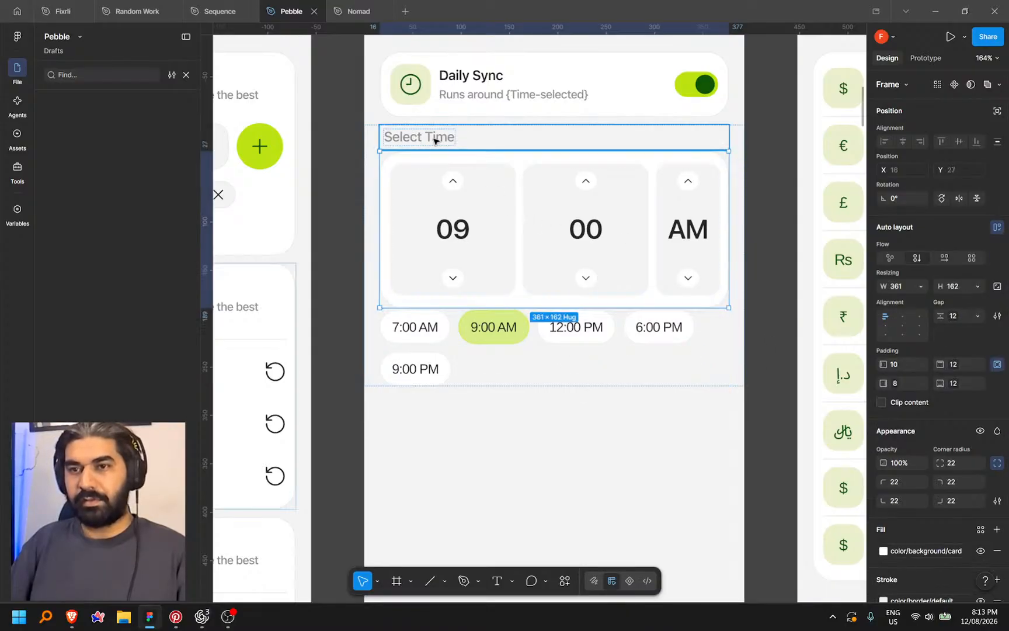
key(Escape)
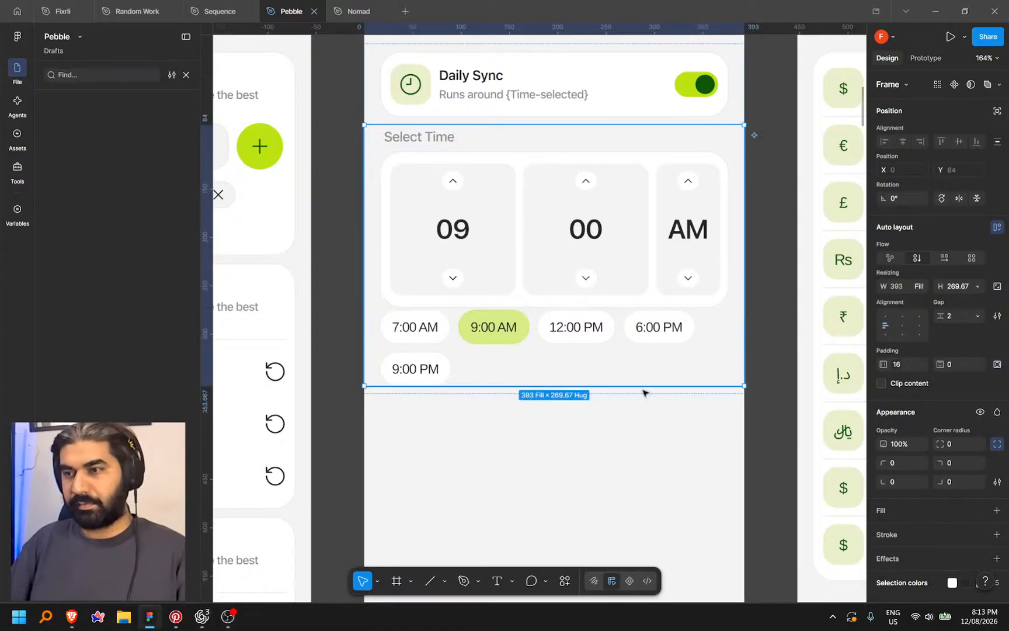
click(977, 315)
click(940, 354)
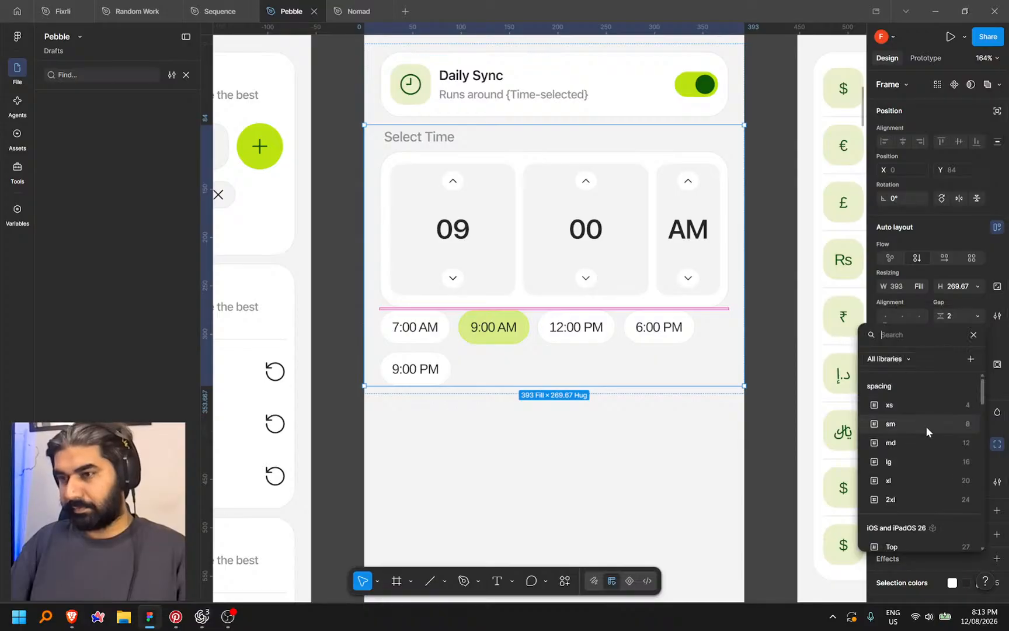
click(926, 450)
click(761, 344)
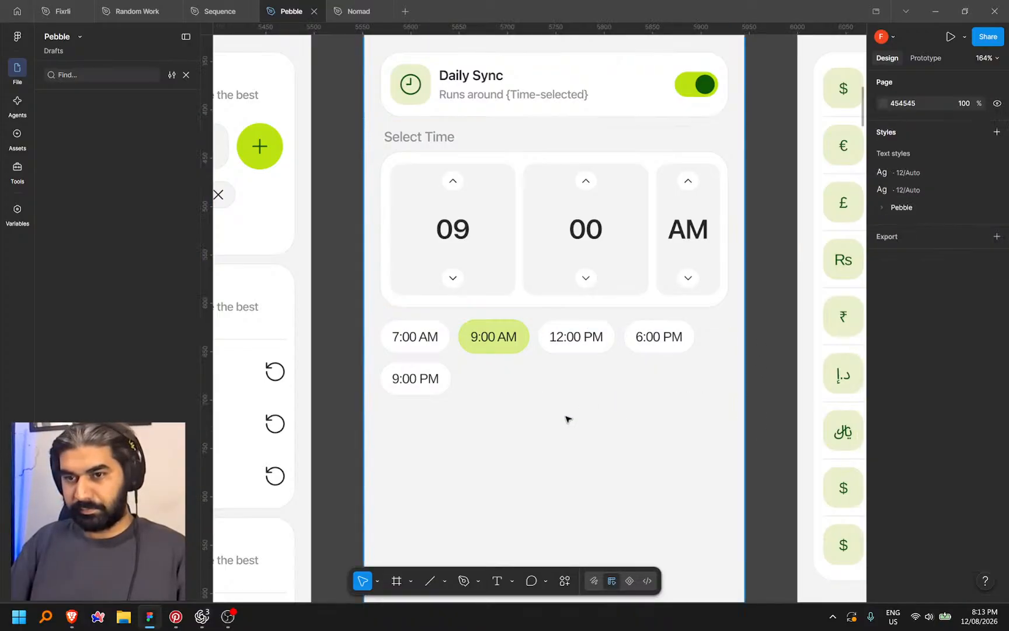
Apply the Pebble 14 body text style to the 7:00 AM chip label
scroll(565, 417, down, 5)
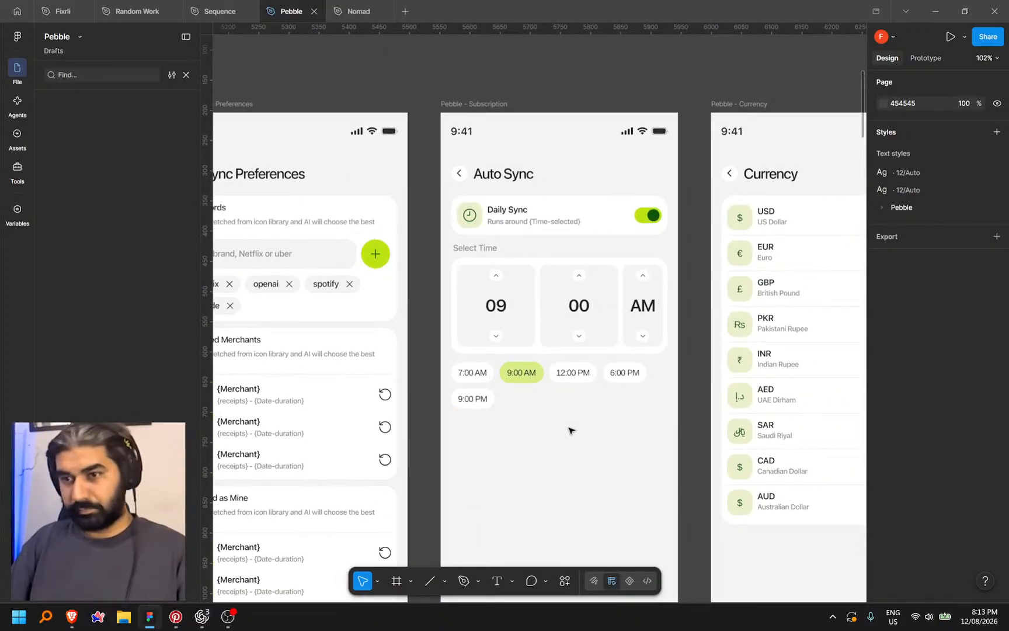
scroll(608, 412, down, 5)
scroll(526, 397, up, 5)
ctrl+click(528, 384)
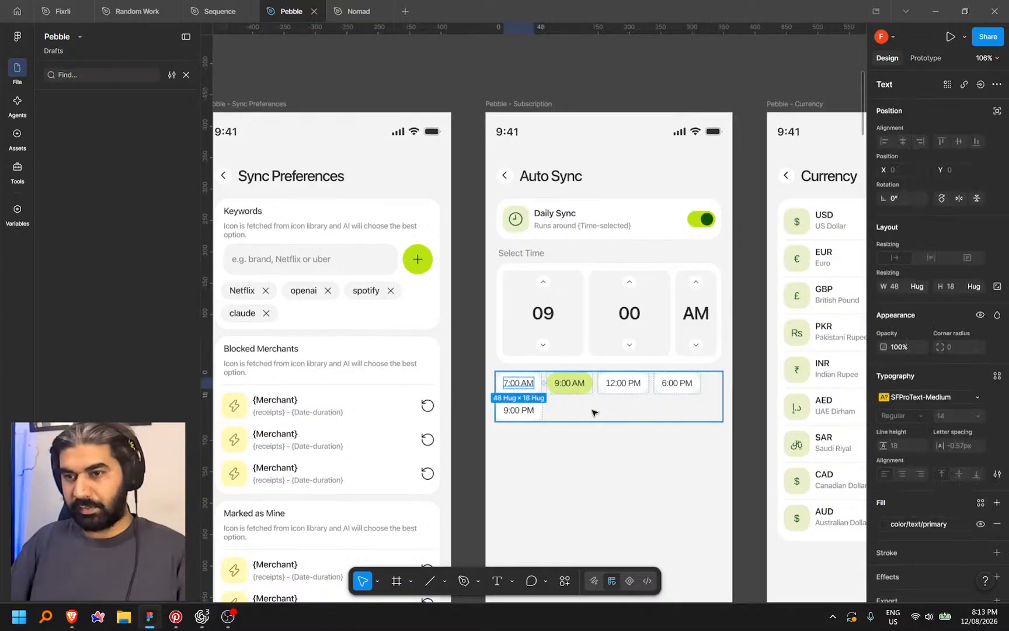
scroll(598, 421, up, 3)
click(997, 377)
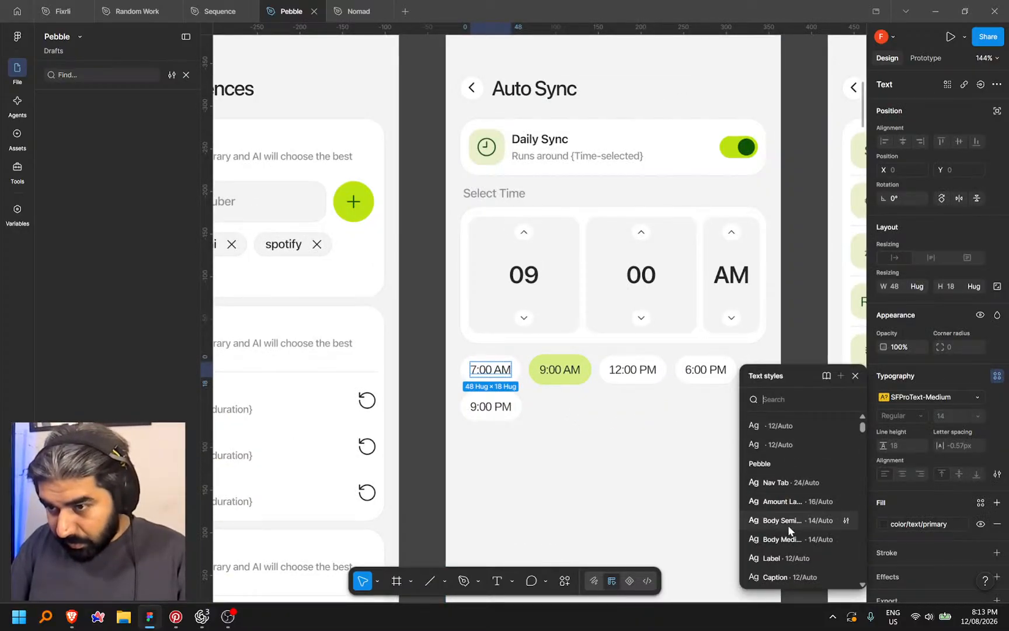
click(781, 538)
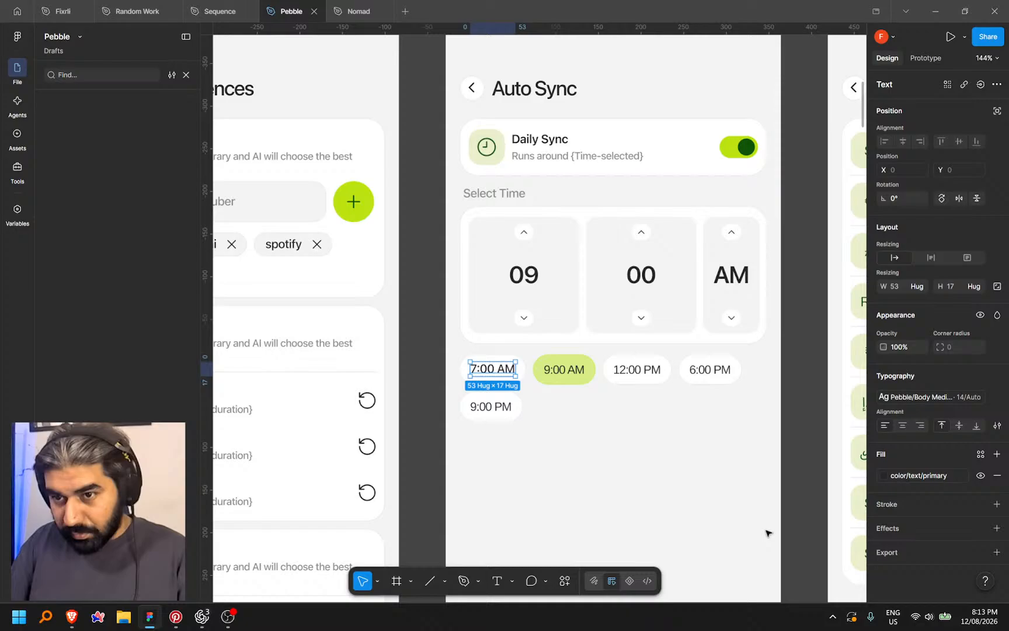
Give the 9:00 AM, 12:00 PM, 6:00 PM and 9:00 PM labels the same body style
click(564, 374)
shift+click(637, 369)
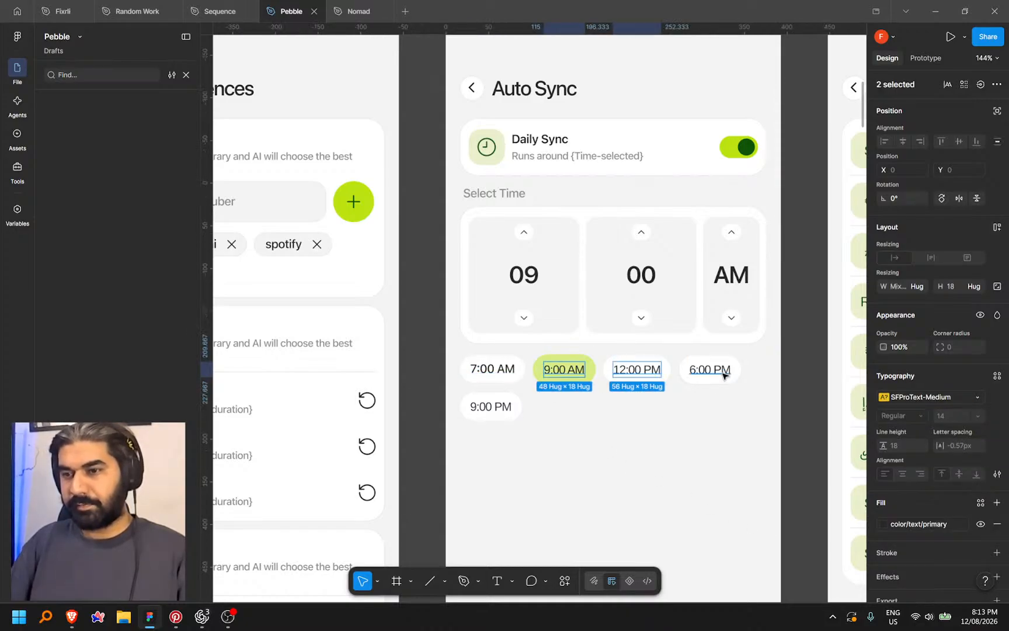
shift+click(717, 371)
click(997, 376)
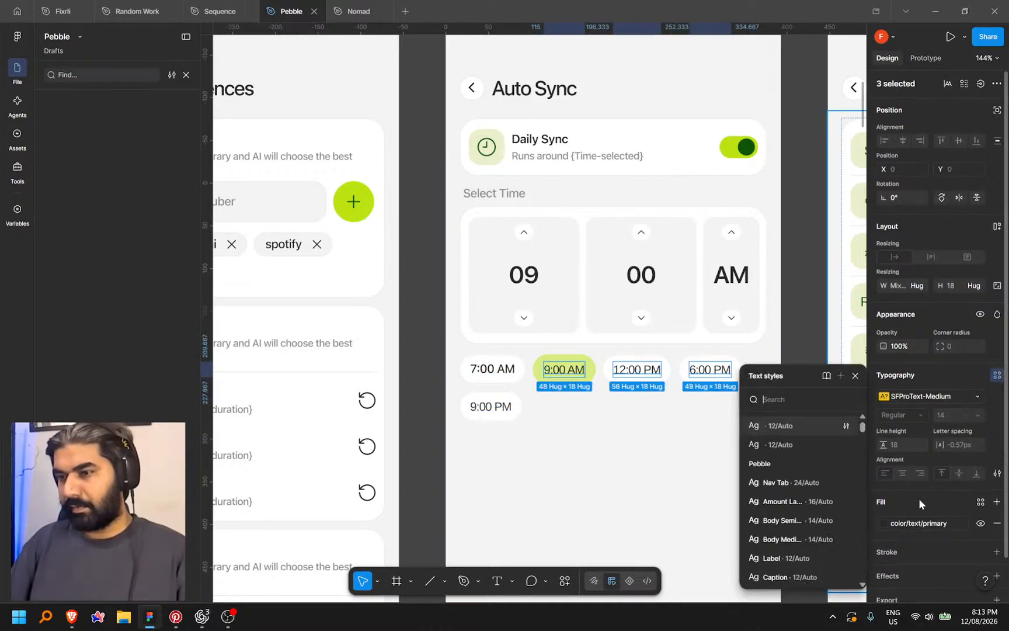
scroll(919, 498, down, 1)
key(Escape)
click(430, 417)
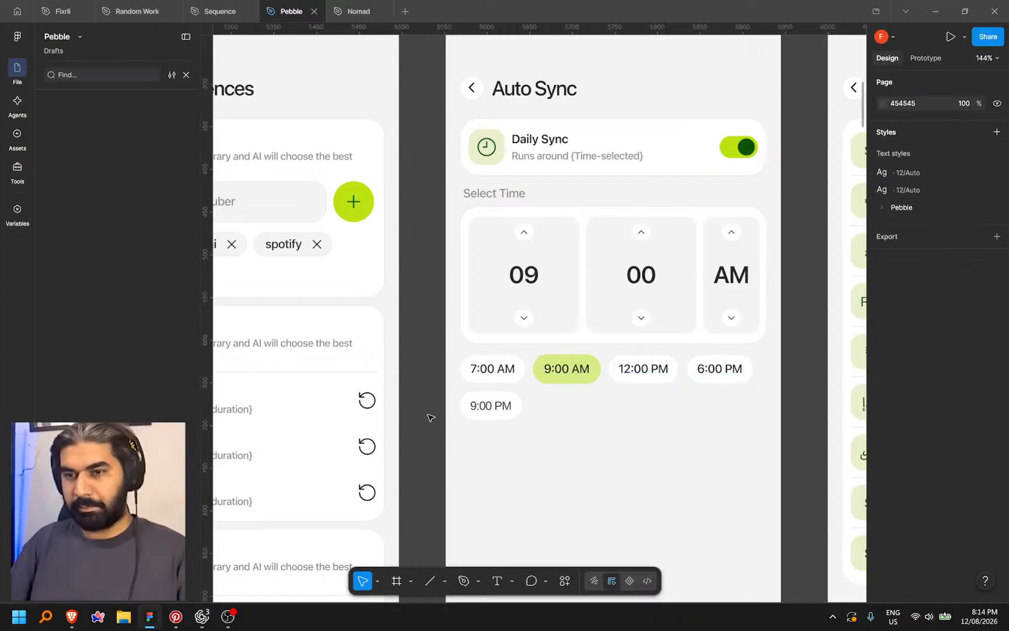
click(489, 406)
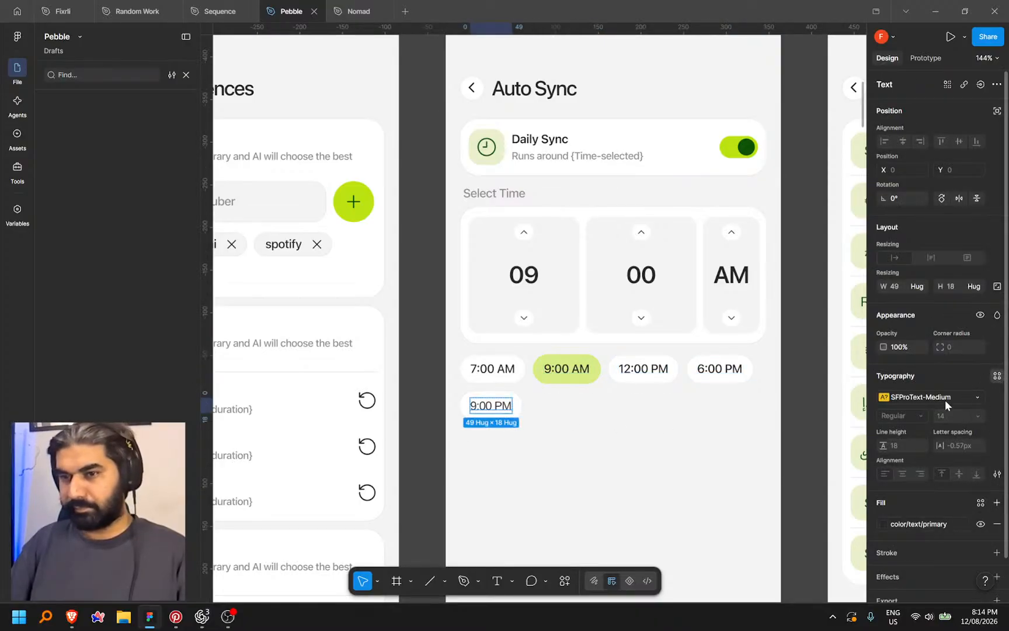
click(996, 375)
key(Escape)
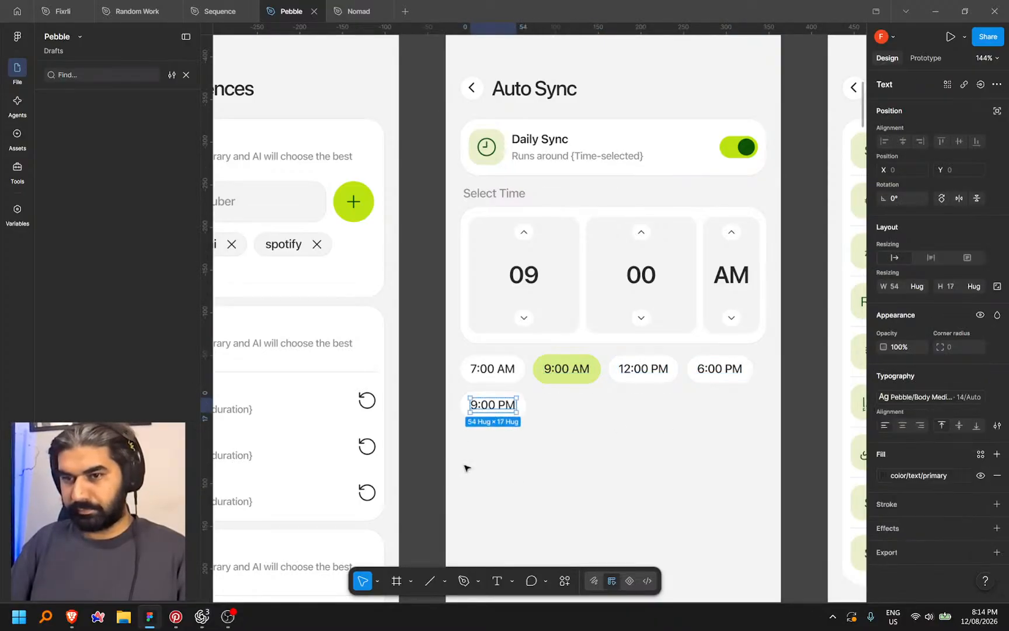
click(419, 395)
Snip the running app's time picker and paste the screenshot into a new Codex chat message
click(202, 616)
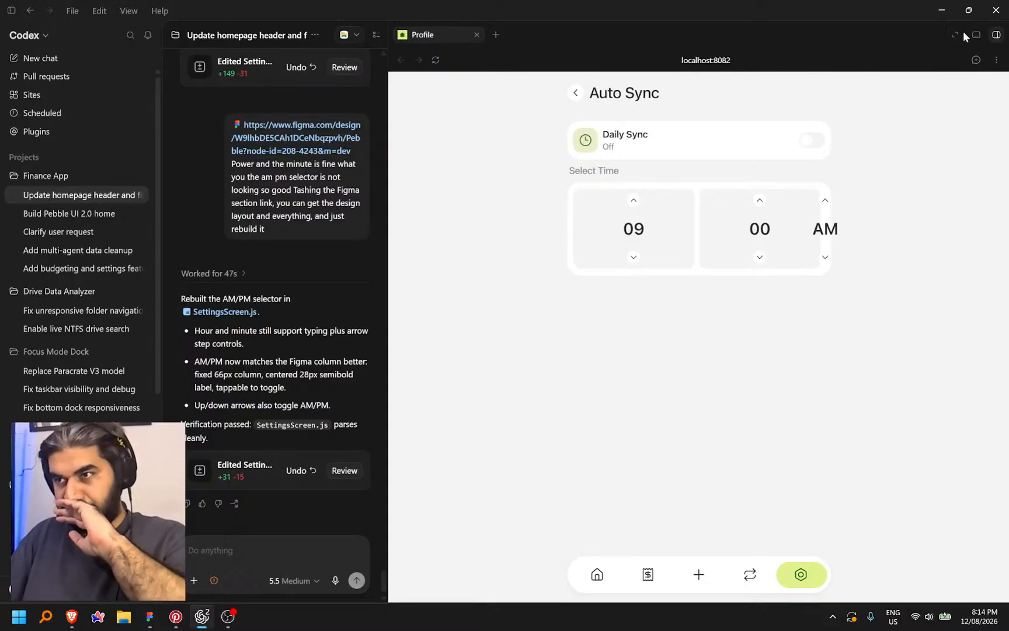
click(975, 59)
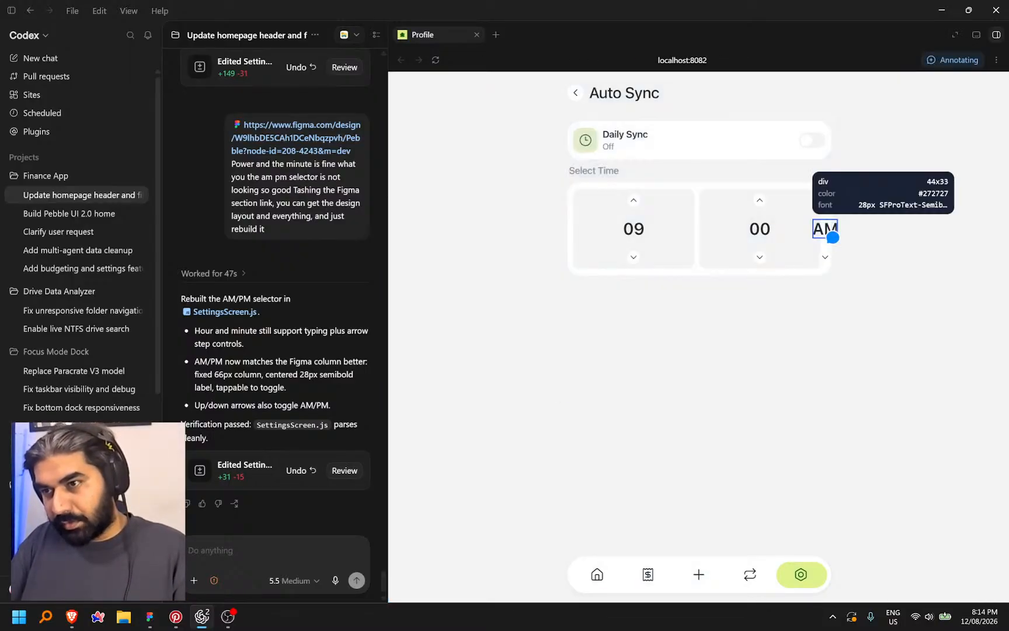
key(Escape)
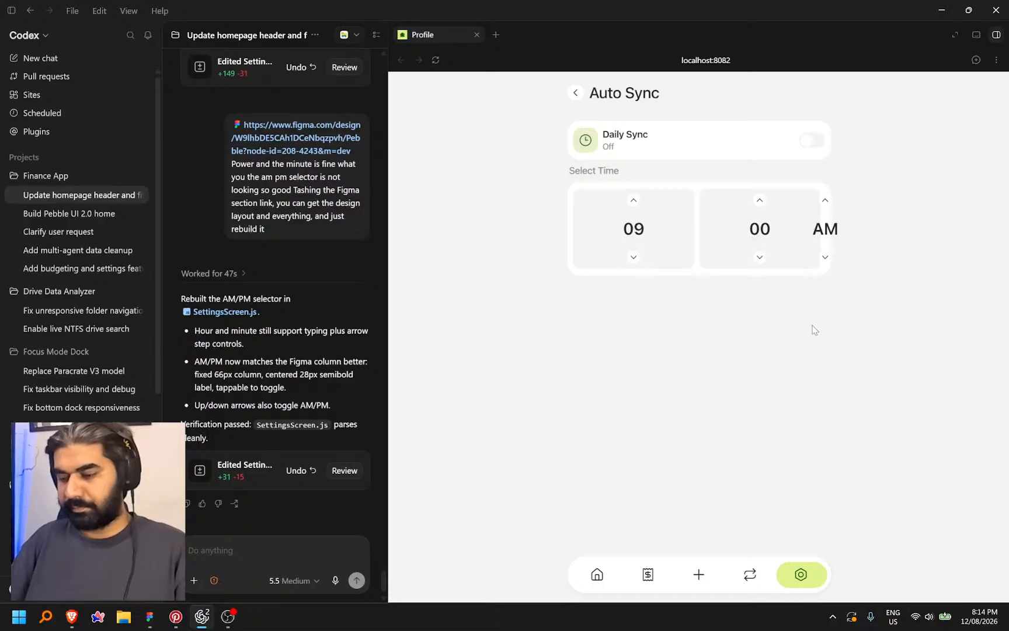
key(super+shift+s)
drag(556, 165, 865, 289)
click(250, 538)
key(ctrl+v)
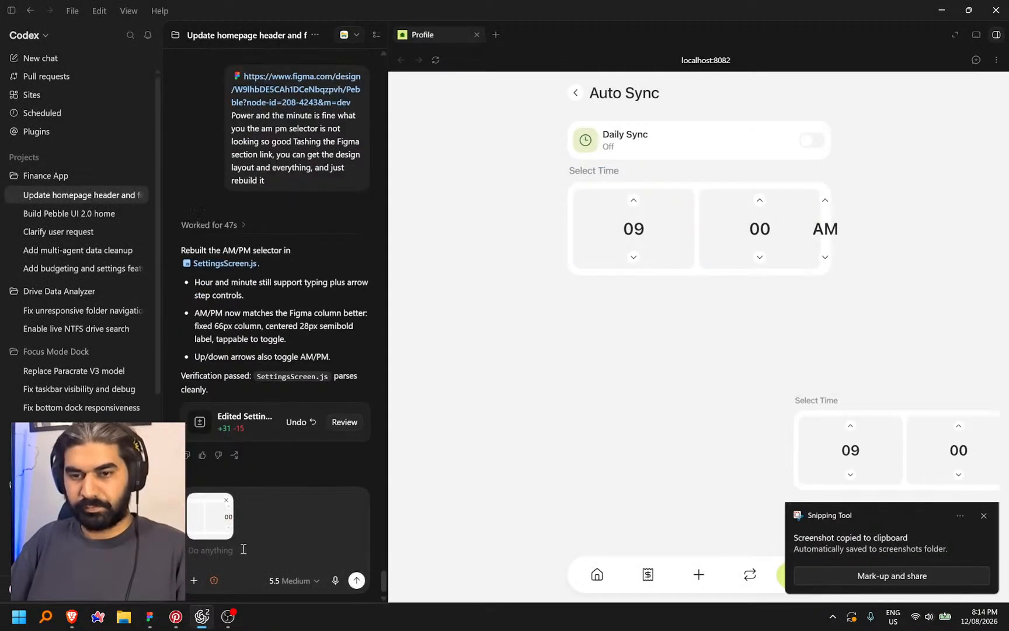
click(151, 623)
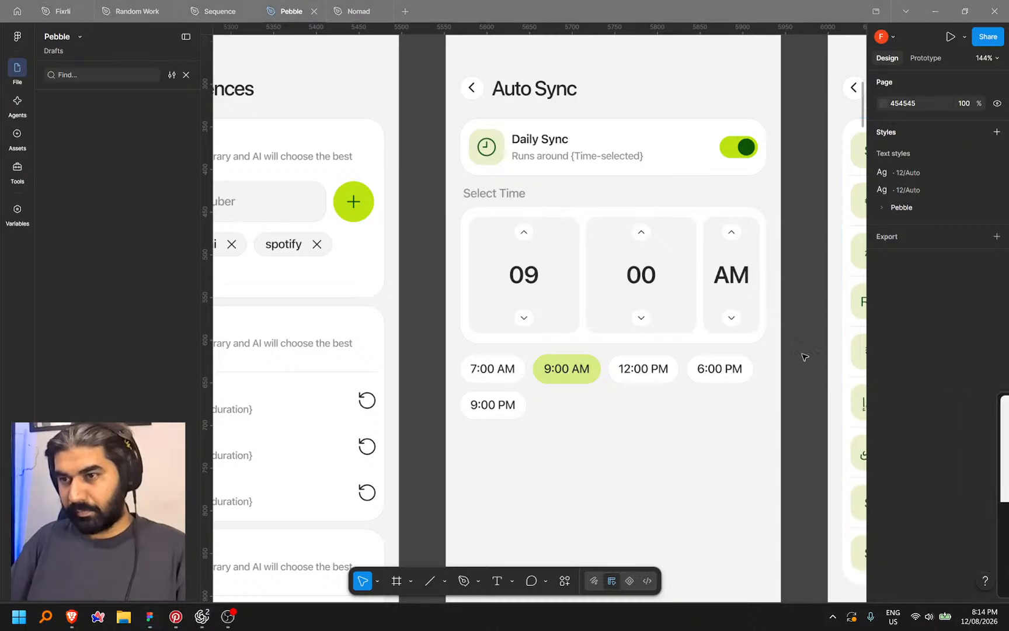
Wrap the 09 hour and 00 minute columns in a shared frame, undoing an accidental ungroup
click(741, 312)
click(643, 292)
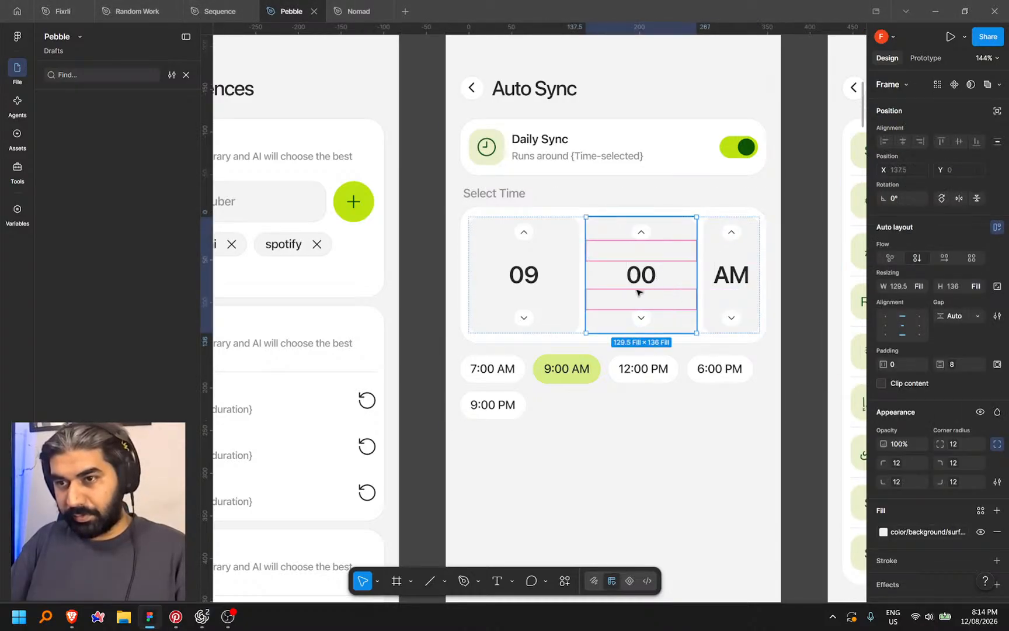
shift+click(576, 324)
key(shift+a)
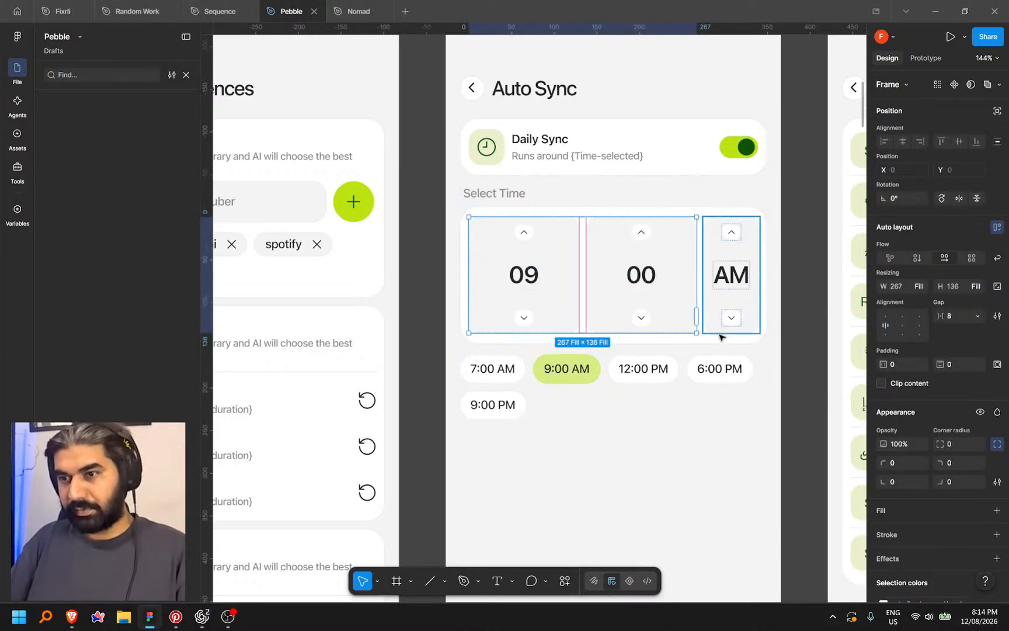
key(Escape)
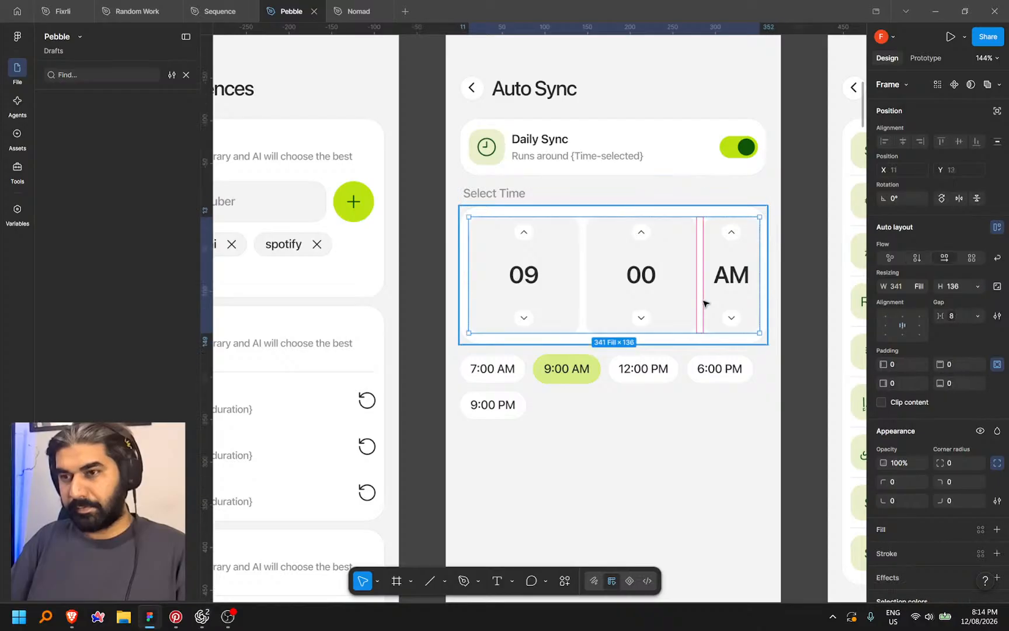
right_click(704, 301)
click(785, 337)
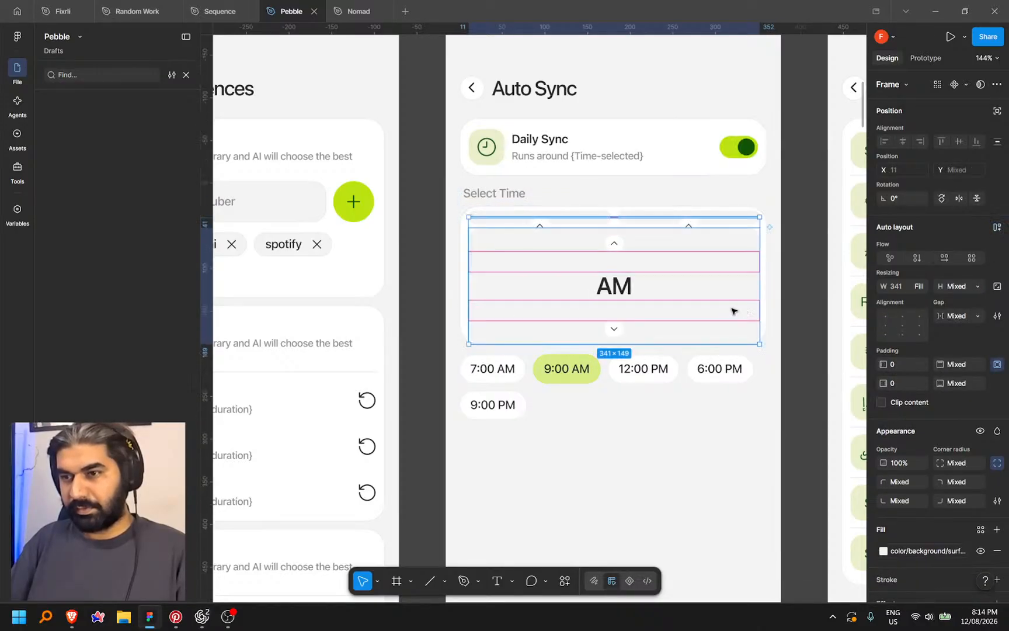
click(765, 287)
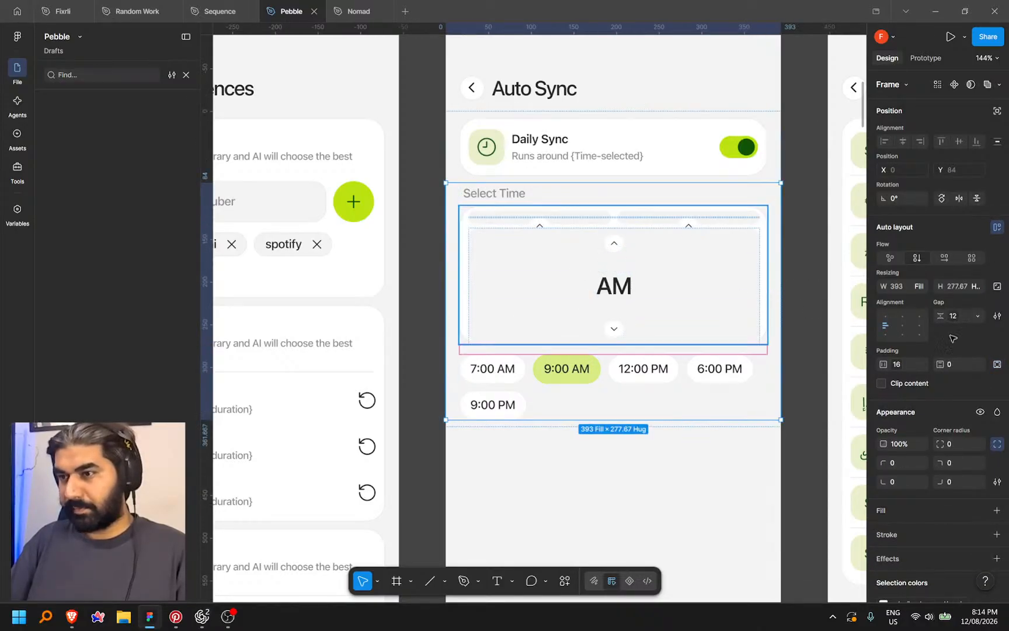
key(ctrl+z)
key(ctrl+z)
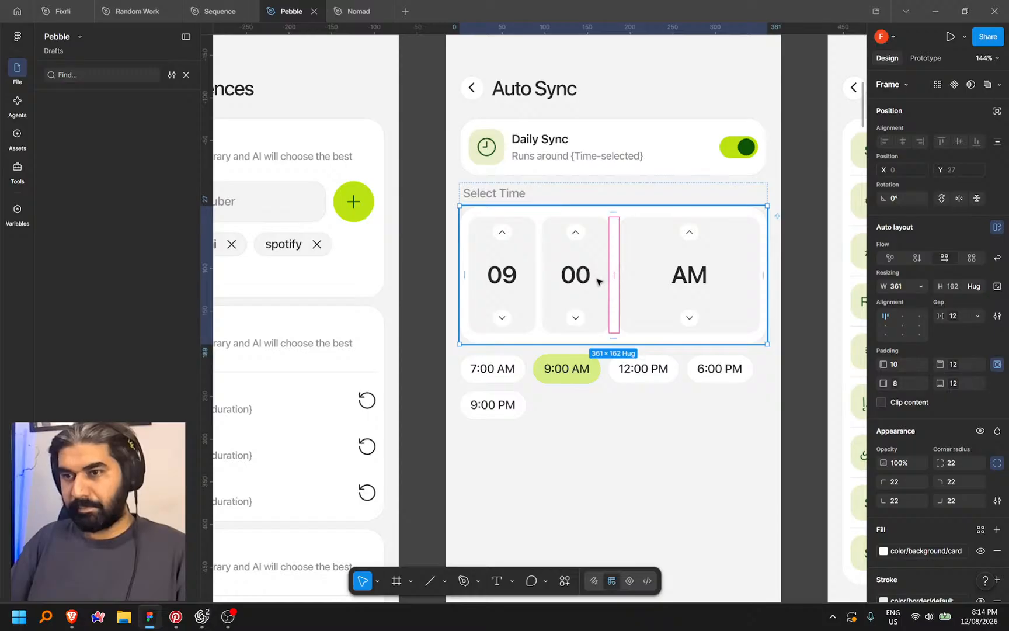
Fix the AM column's width at 64
click(640, 289)
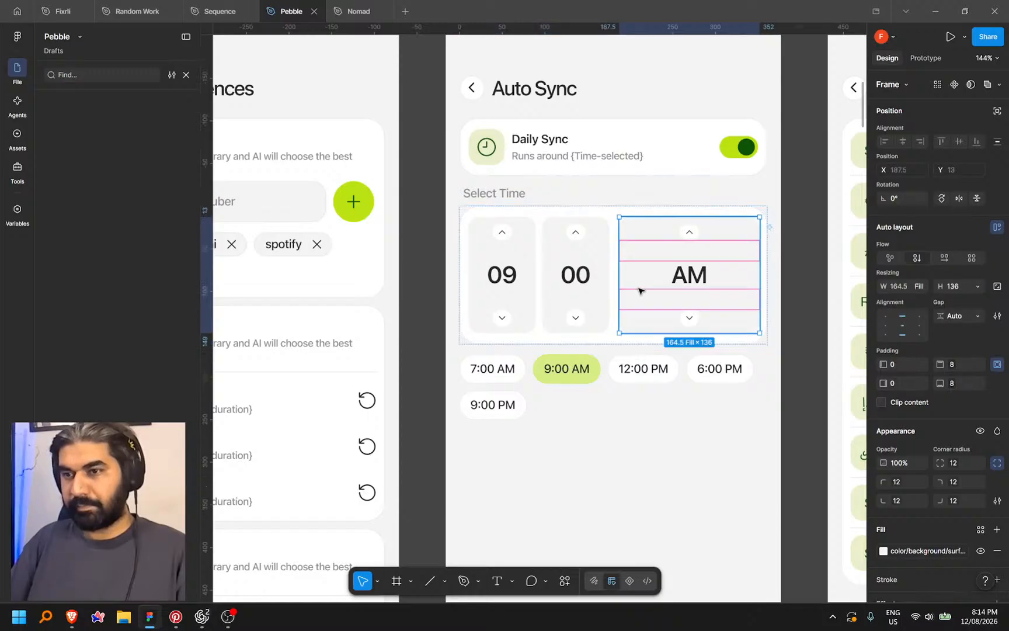
click(924, 287)
click(920, 290)
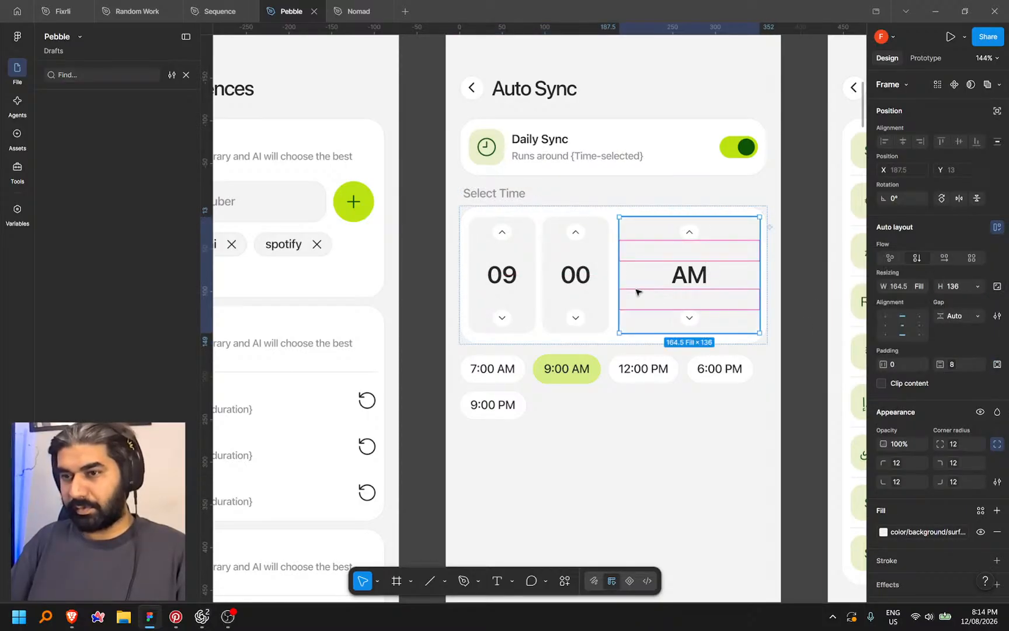
drag(634, 285, 704, 284)
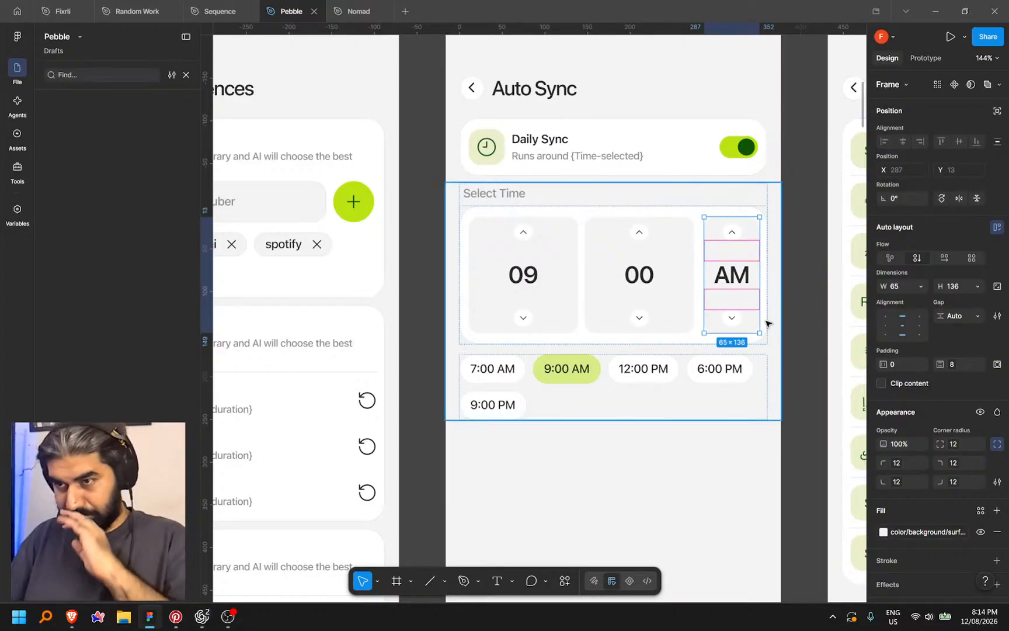
click(909, 289)
key(Down)
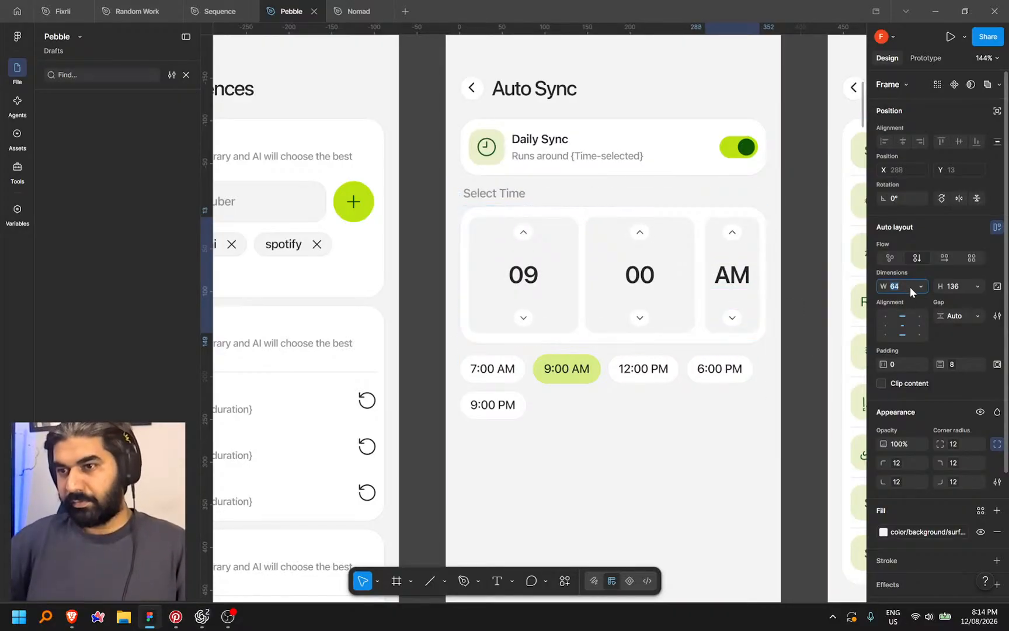
click(786, 219)
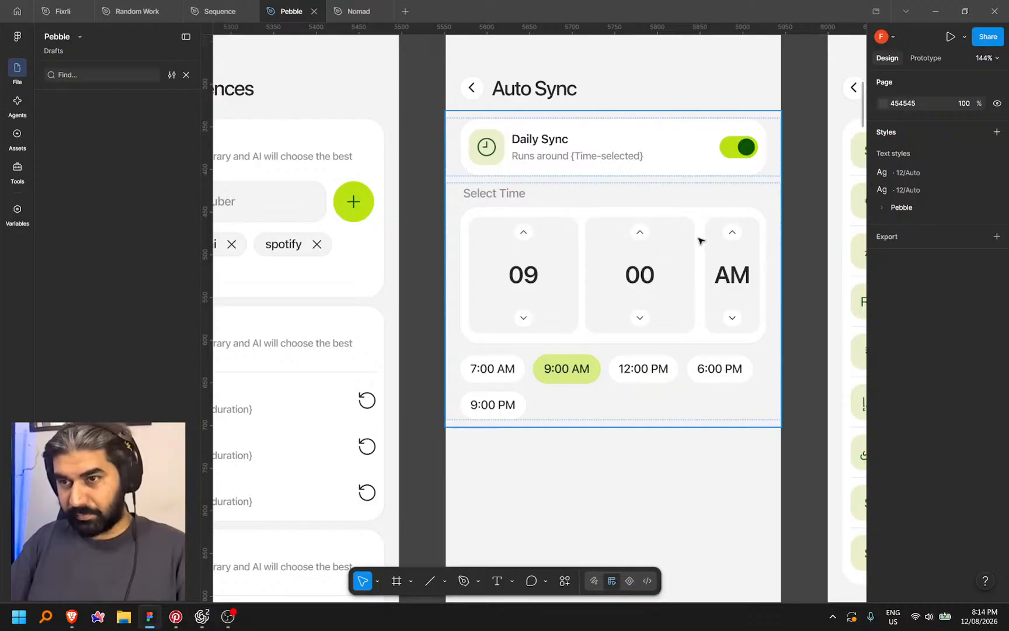
Set the time-picker row's column gap to the sm spacing of 8
click(699, 217)
click(958, 319)
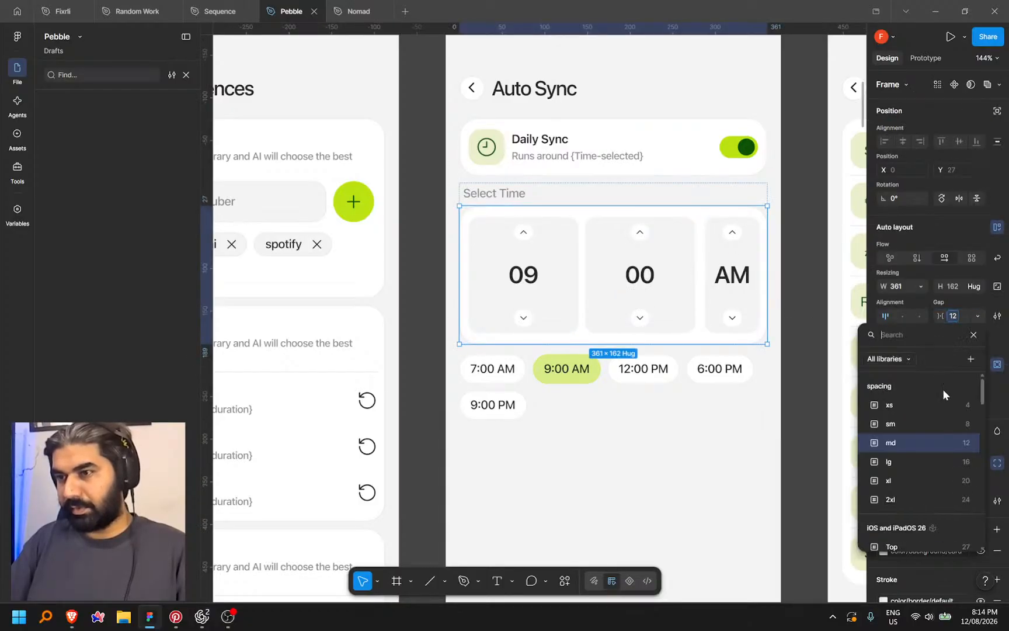
click(936, 424)
click(787, 273)
click(701, 215)
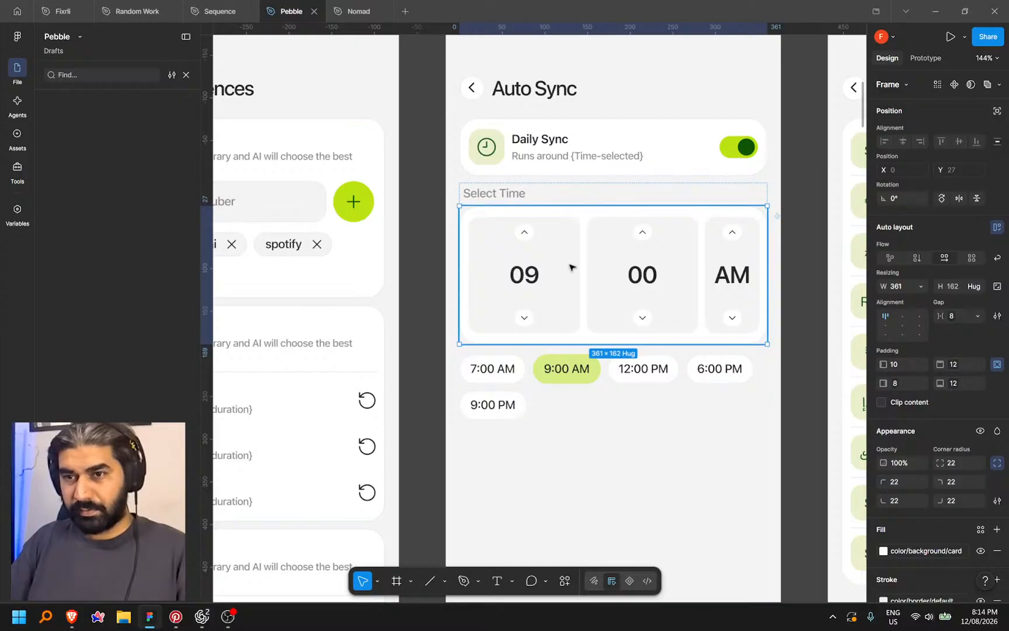
right_click(607, 214)
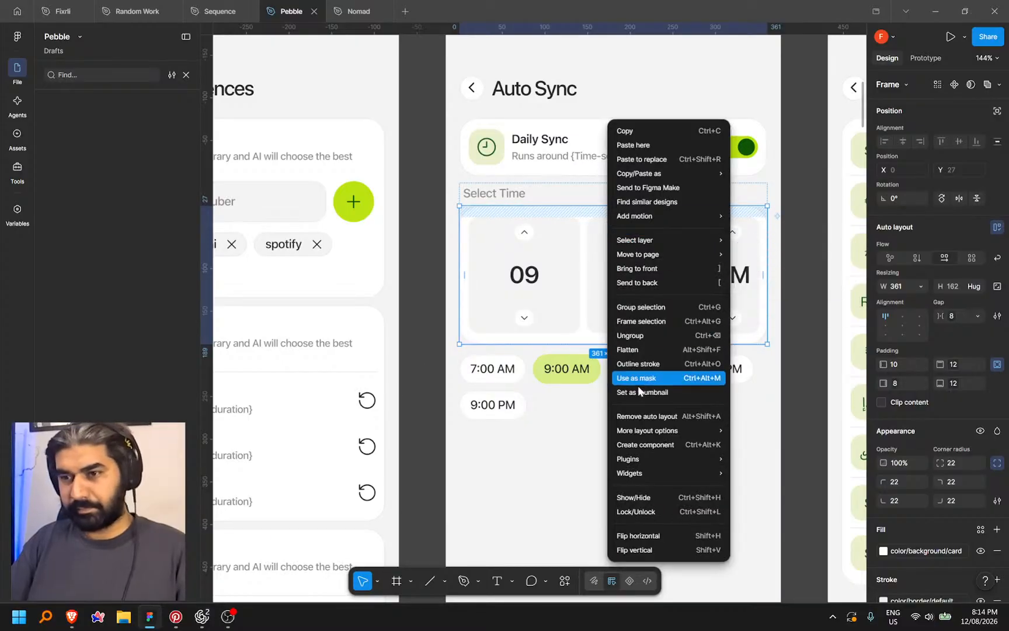
click(649, 582)
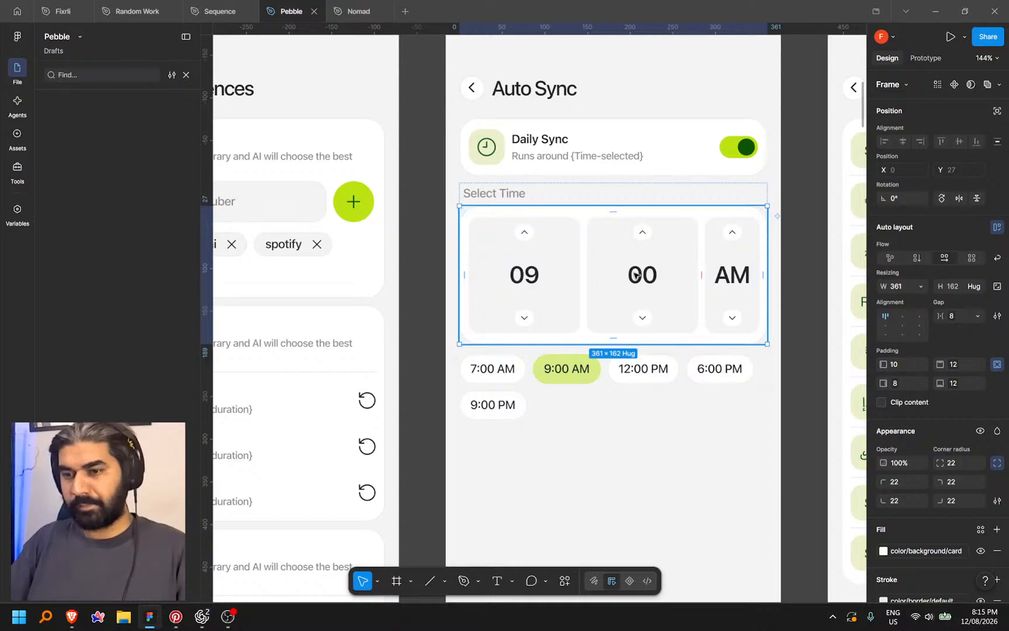
In Dev Mode, copy a link to the time-picker frame with its 8px gap, then bring Codex forward
key(shift+d)
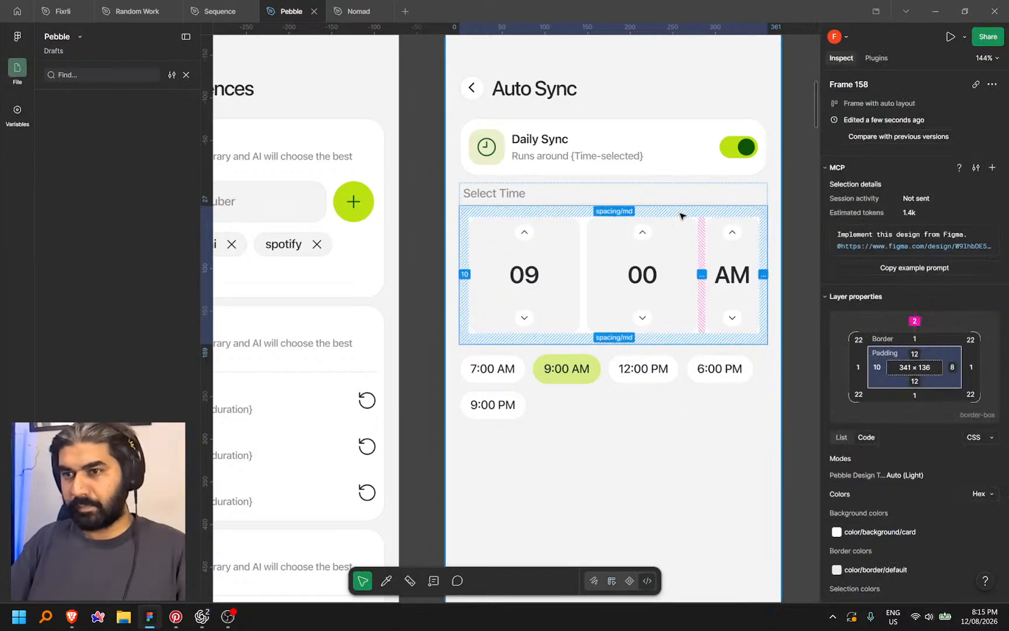
right_click(683, 216)
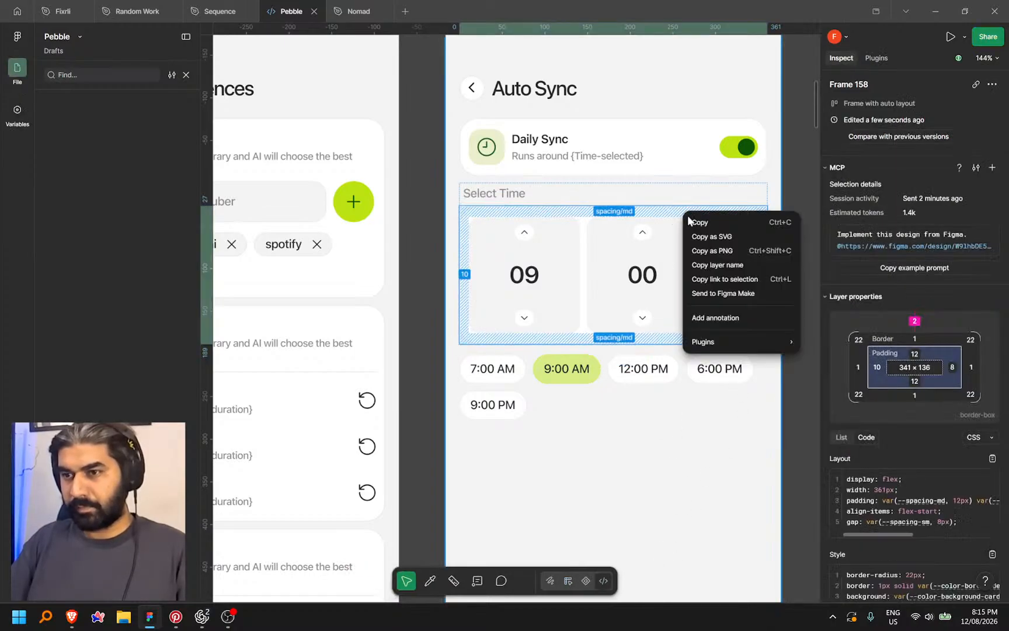
click(724, 280)
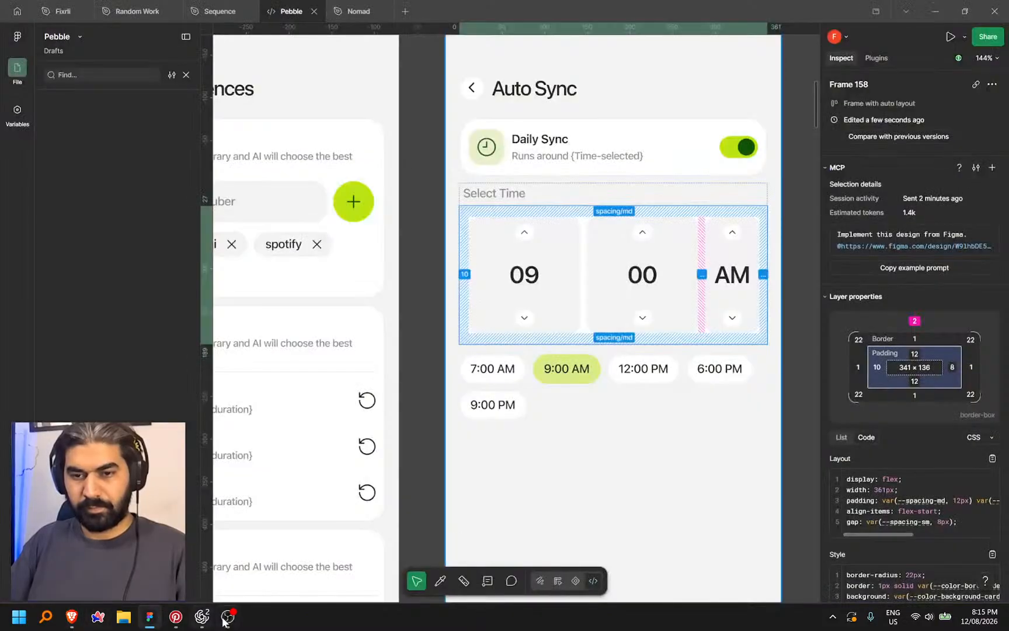
mouse_move(228, 620)
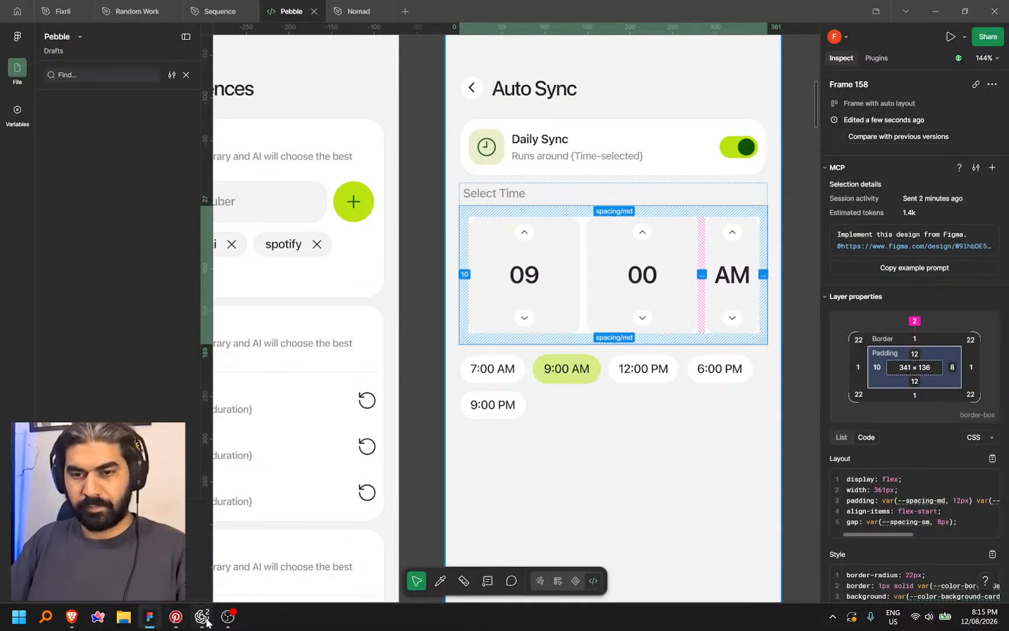
click(204, 618)
Send Codex the time-picker link, noting hour and minute share a container and AM/PM is fixed-width
key(ctrl+v)
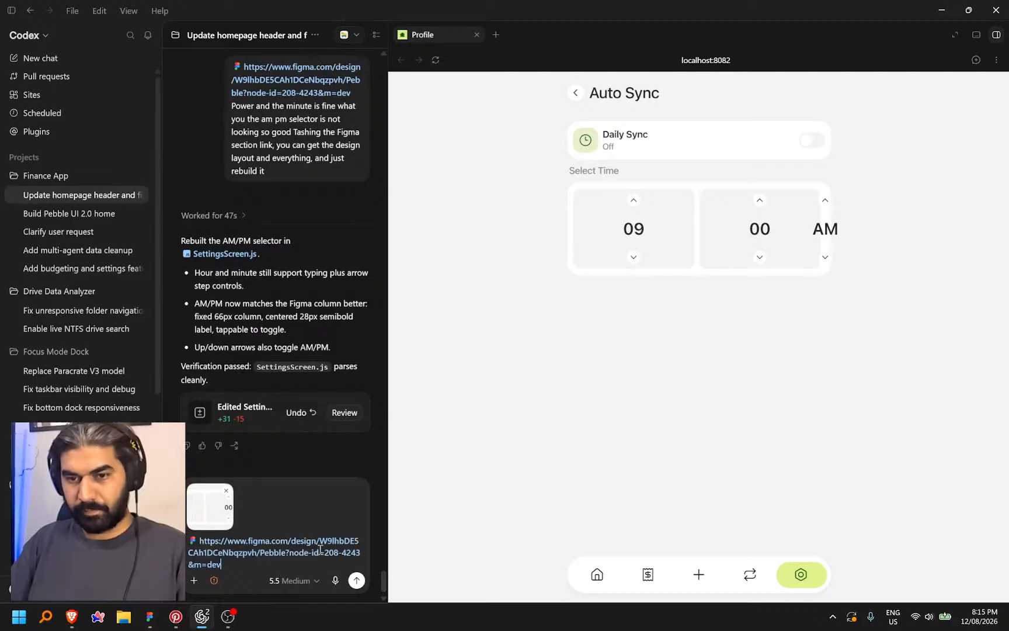
key(ctrl+space)
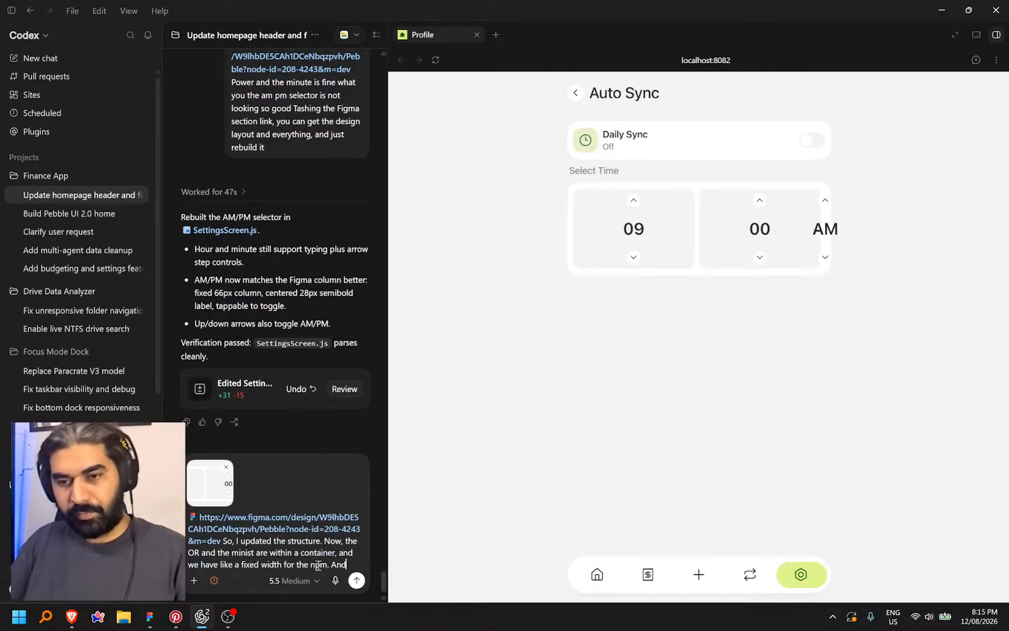
text(A)
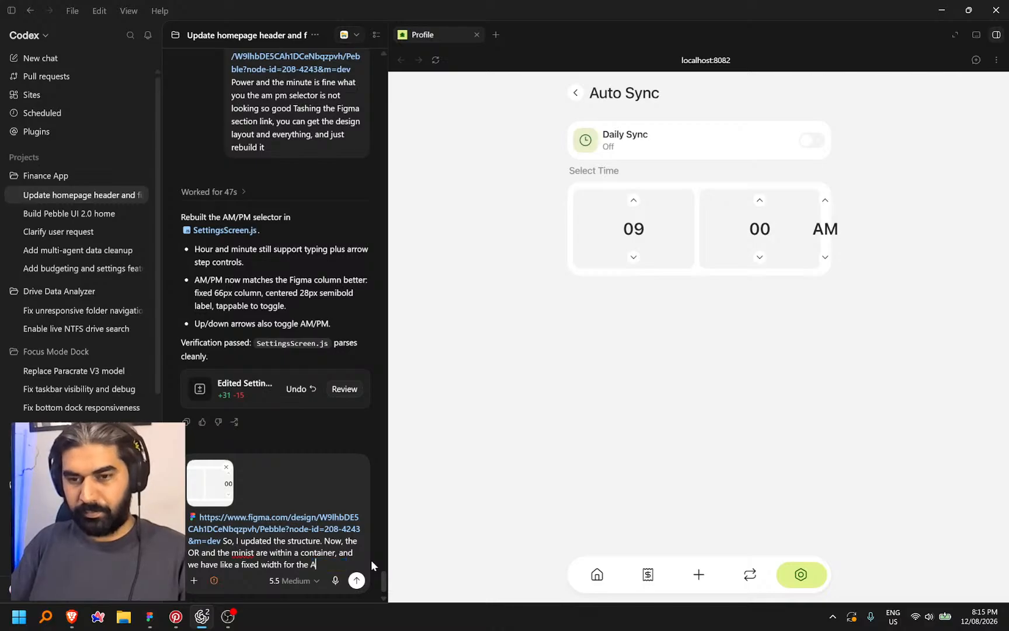
text(M/P)
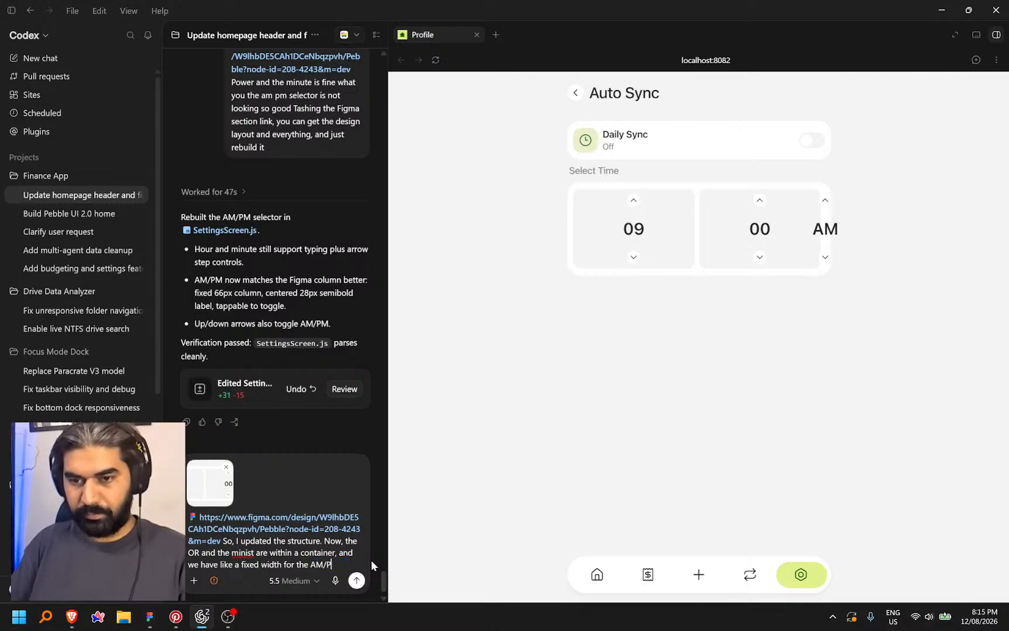
text(M select)
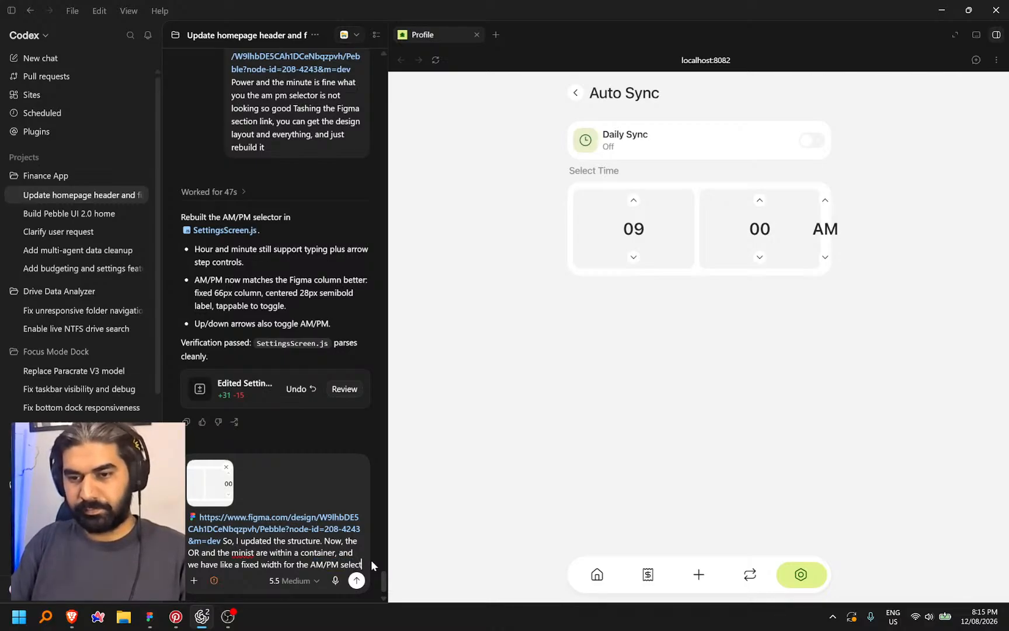
text(or)
key(Return)
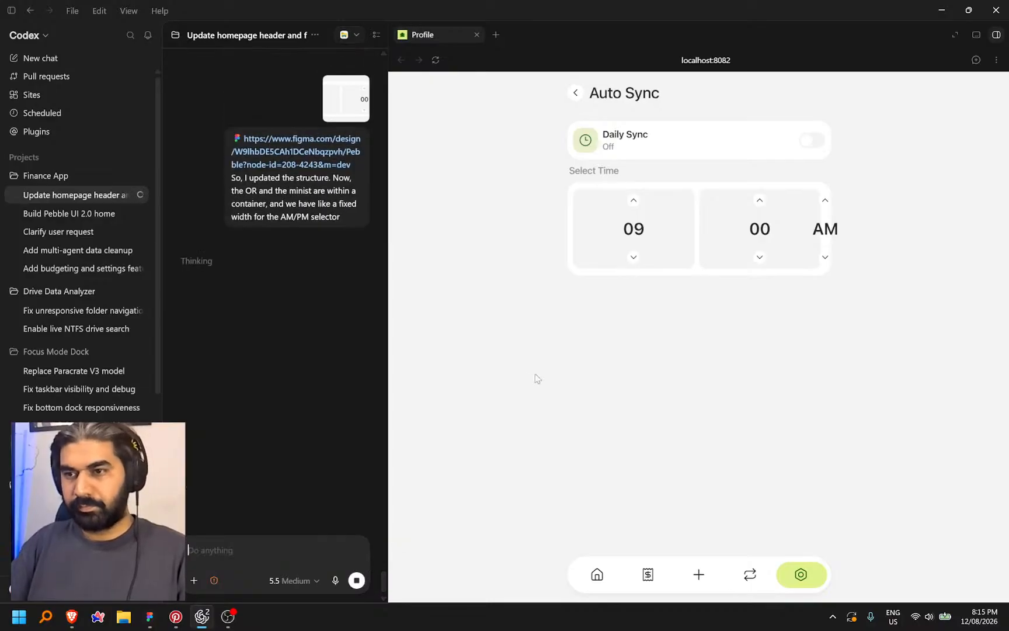
key(alt+Tab)
click(419, 333)
Pan and zoom across the board of Pebble frames to the Connect AI row
scroll(419, 332, down, 10)
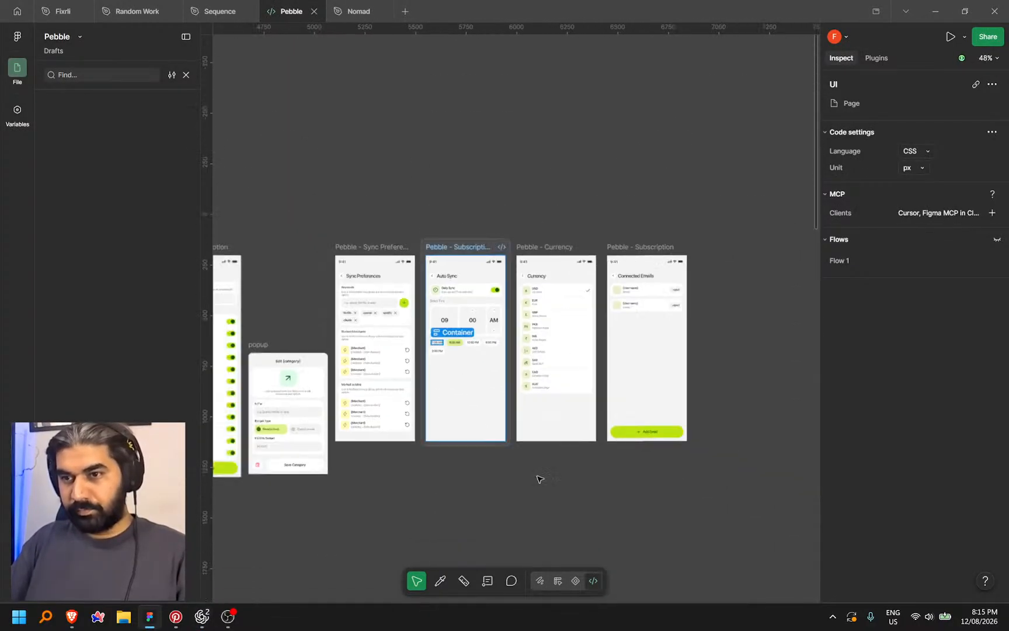
drag(658, 494, 716, 327)
scroll(633, 337, down, 3)
drag(635, 338, 558, 411)
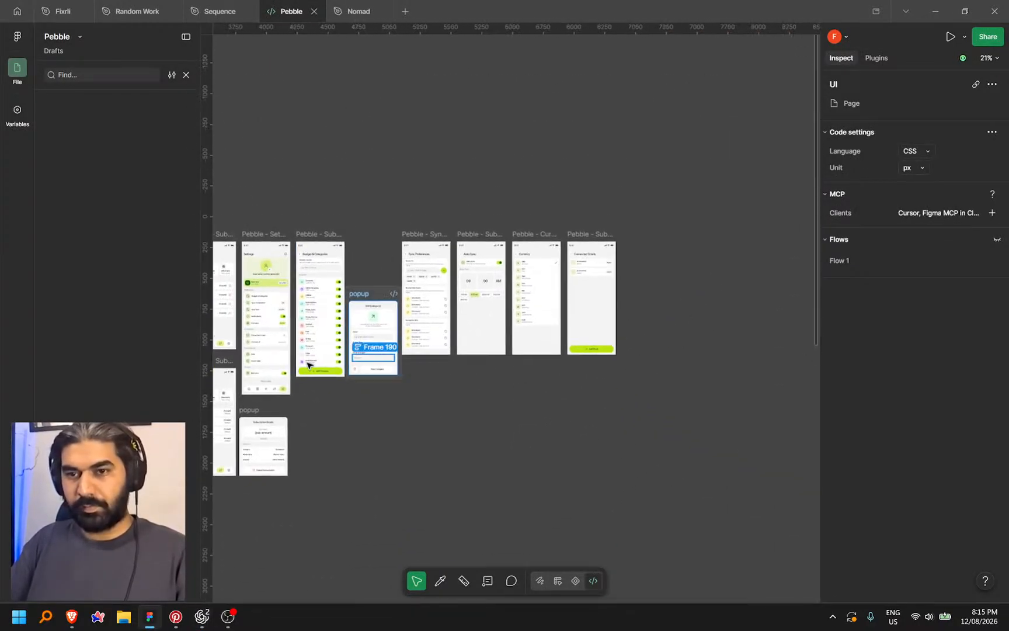
scroll(309, 359, up, 6)
drag(327, 457, 637, 448)
scroll(424, 315, up, 2)
scroll(424, 315, up, 2)
drag(484, 299, 386, 304)
scroll(445, 296, up, 3)
scroll(454, 292, down, 8)
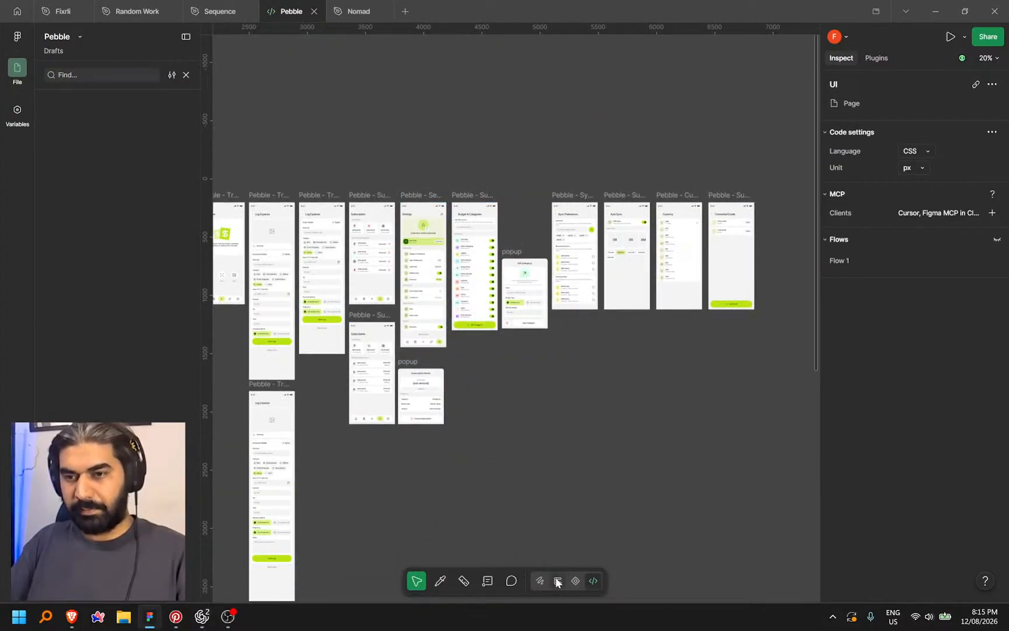
Exit Dev Mode and browse the design view around the Data and Export data group
key(shift+d)
scroll(435, 312, up, 6)
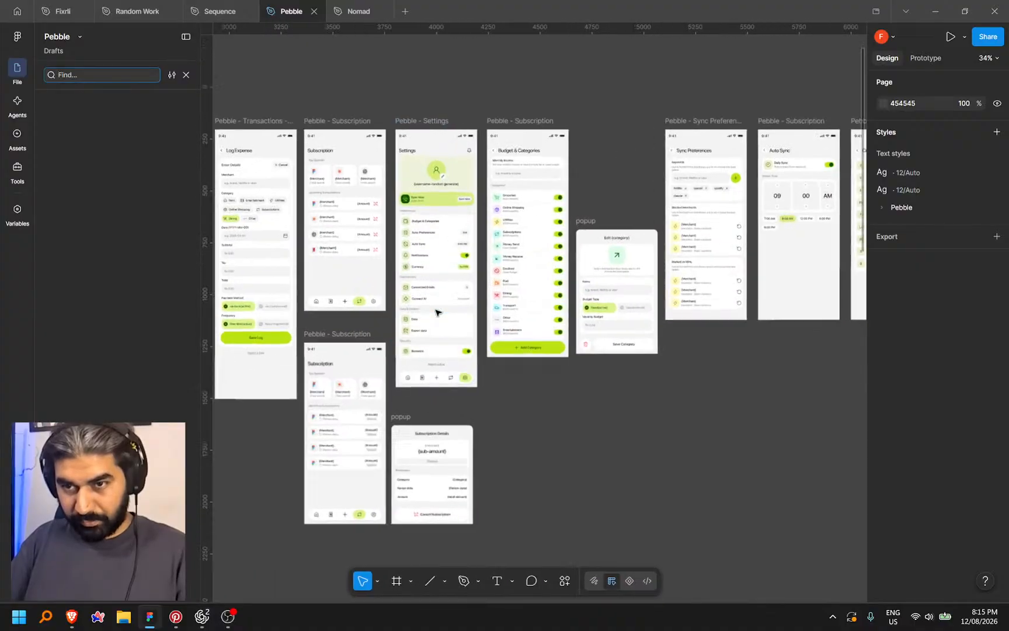
scroll(438, 315, up, 3)
scroll(399, 324, down, 4)
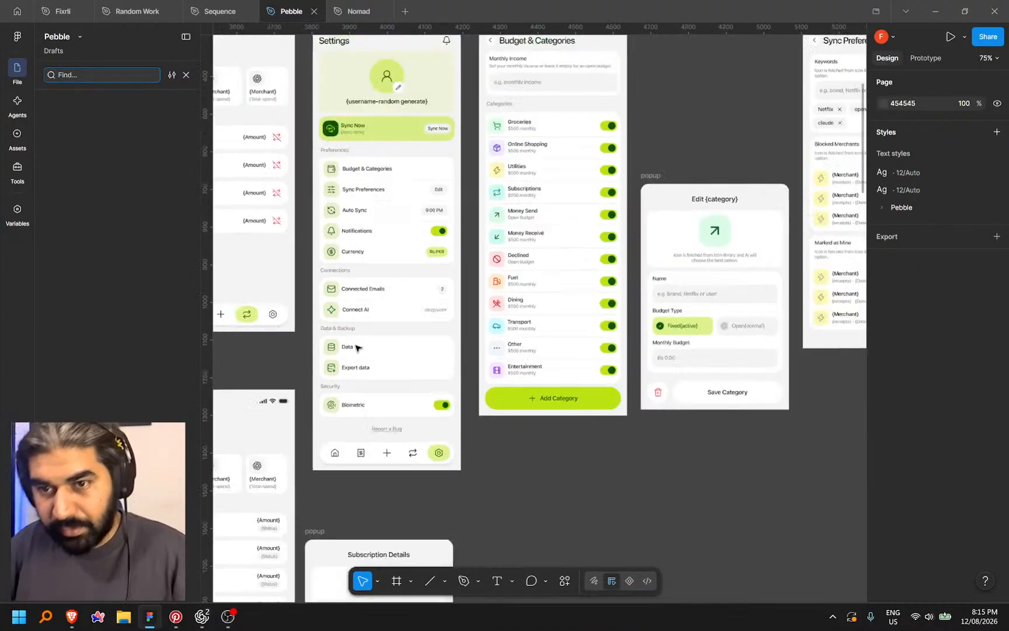
click(376, 365)
scroll(379, 366, down, 3)
drag(585, 453, 613, 423)
scroll(612, 424, down, 2)
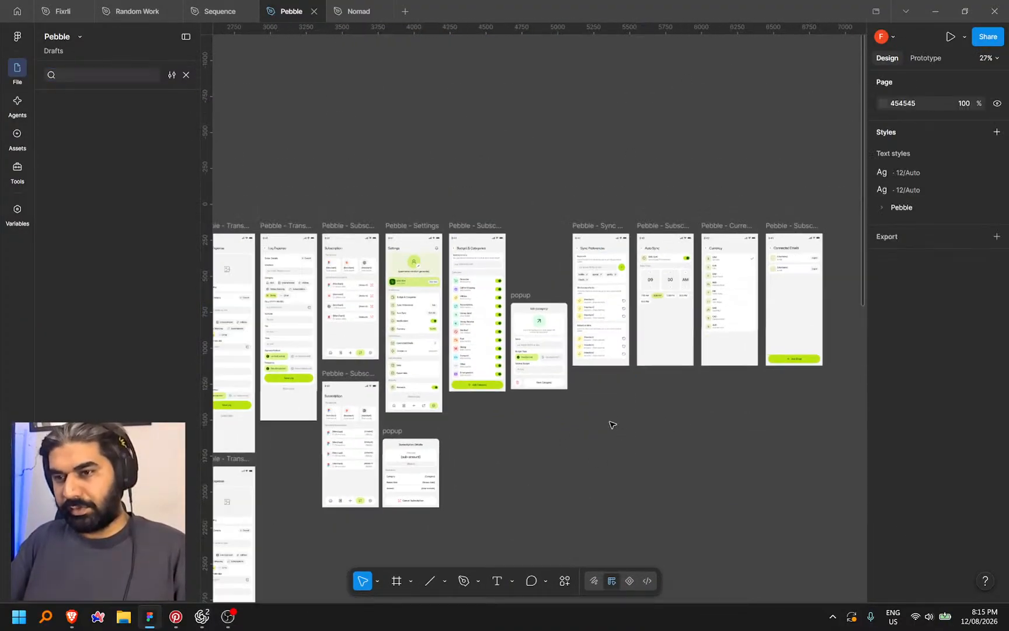
scroll(608, 355, down, 10)
scroll(752, 232, left, 3)
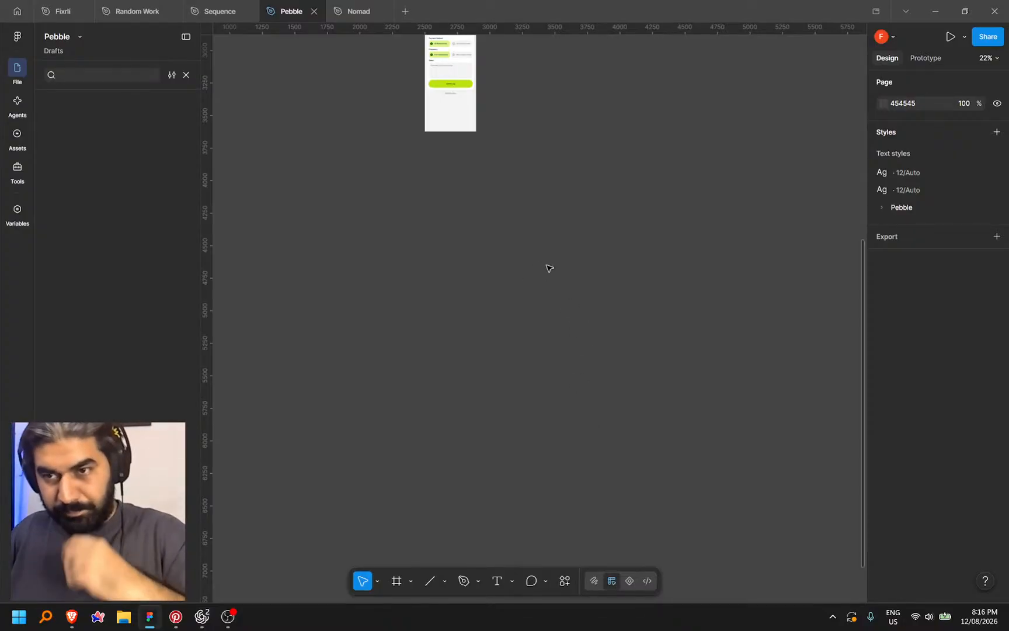
Try dragging the received Data screenshot onto the canvas, then move the photo viewer mostly off-screen
scroll(533, 249, up, 4)
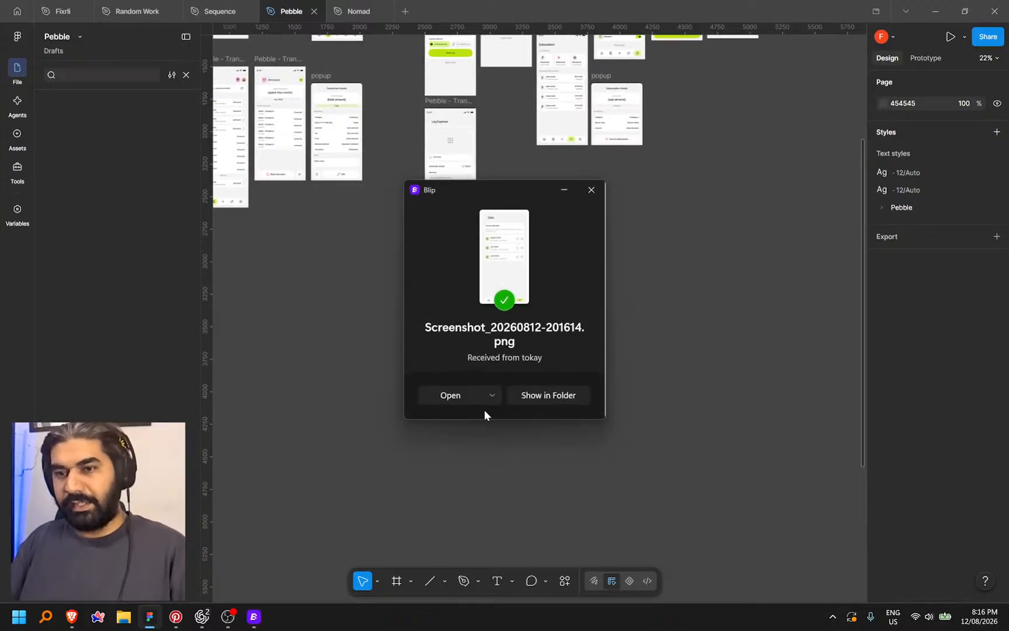
drag(506, 235, 700, 343)
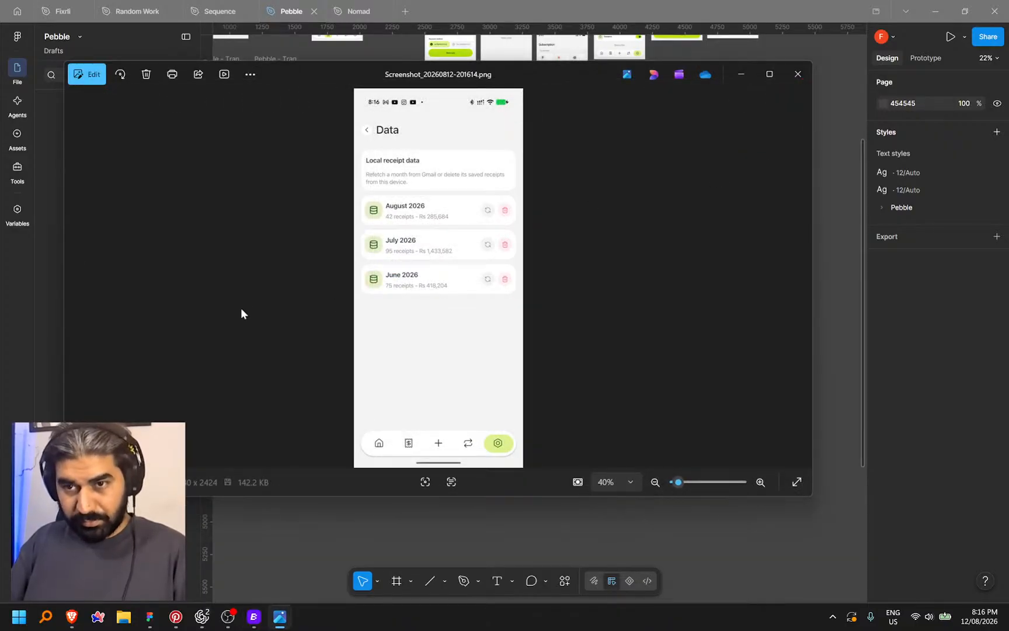
drag(539, 77, 1008, 114)
Paste the Data screenshot right of the Pebble frames and scale it down to 409×918
click(725, 225)
key(ctrl+v)
scroll(508, 367, down, 3)
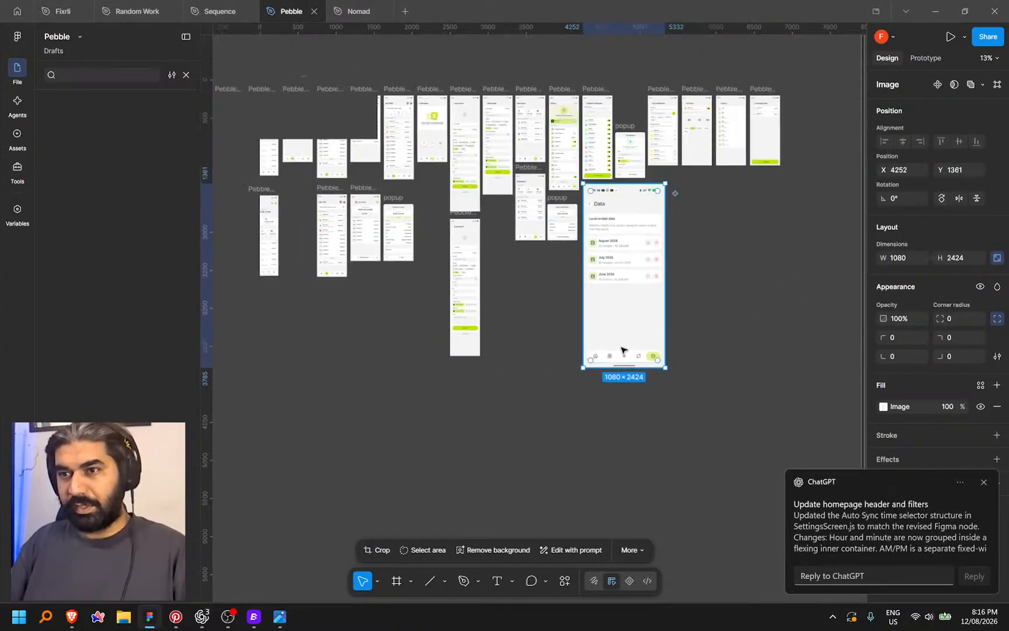
drag(624, 353, 405, 430)
drag(437, 363, 662, 263)
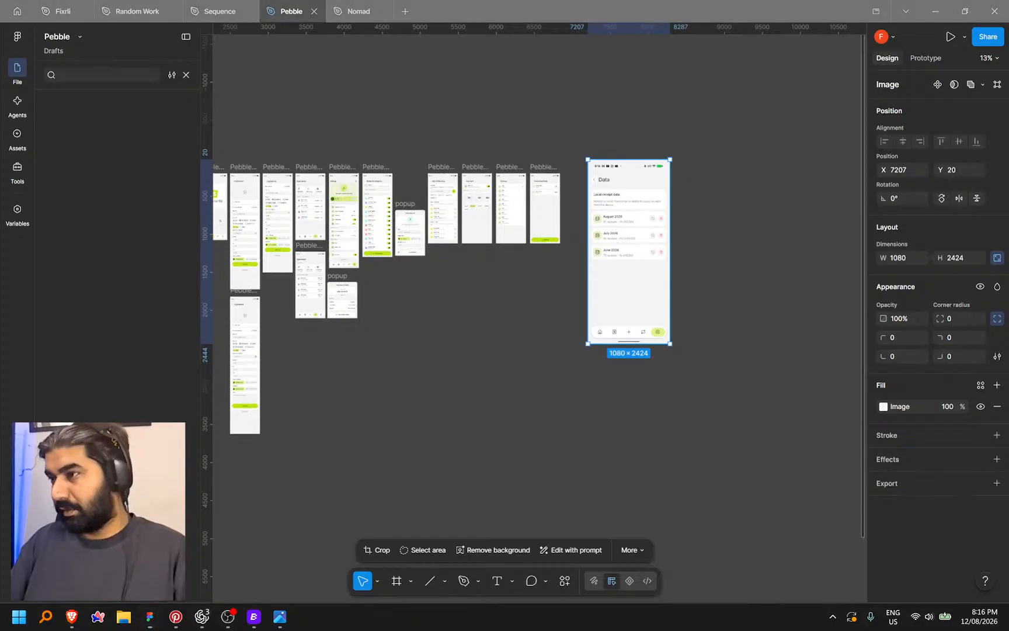
drag(628, 344, 589, 203)
scroll(597, 209, up, 4)
scroll(589, 203, up, 3)
scroll(707, 174, left, 2)
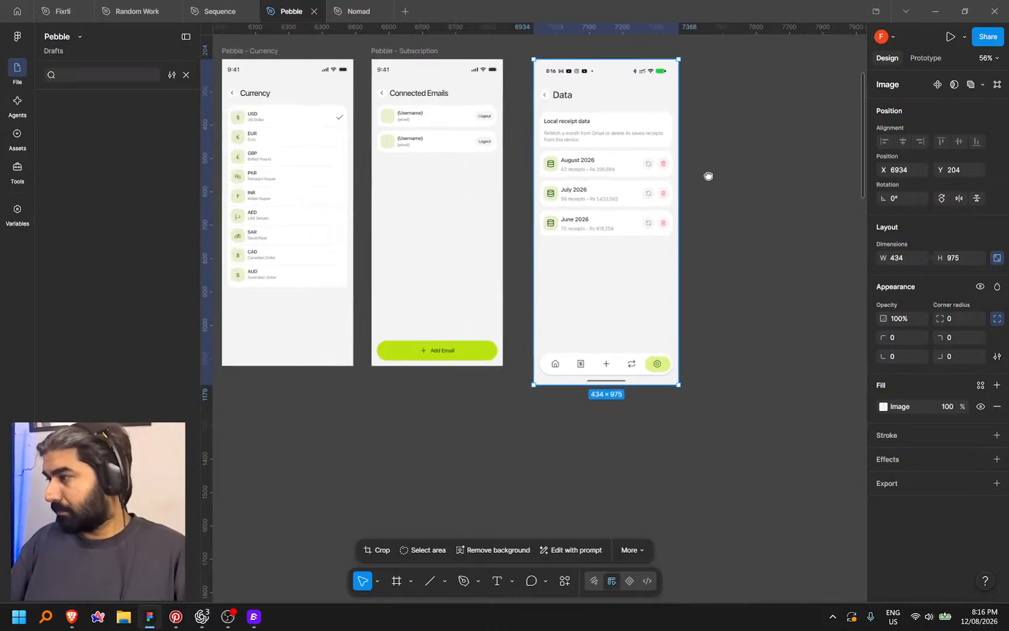
drag(609, 379, 590, 365)
click(780, 248)
Nudge the screenshot right to X 7563, in line with the Pebble settings frames at Y 204
scroll(779, 248, left, 1)
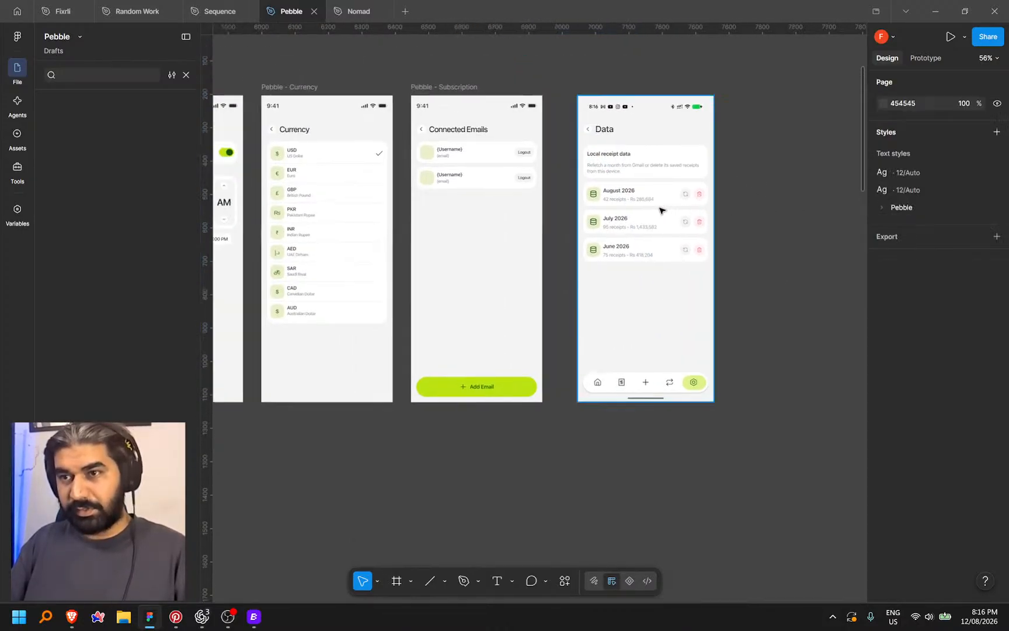
scroll(660, 211, up, 4)
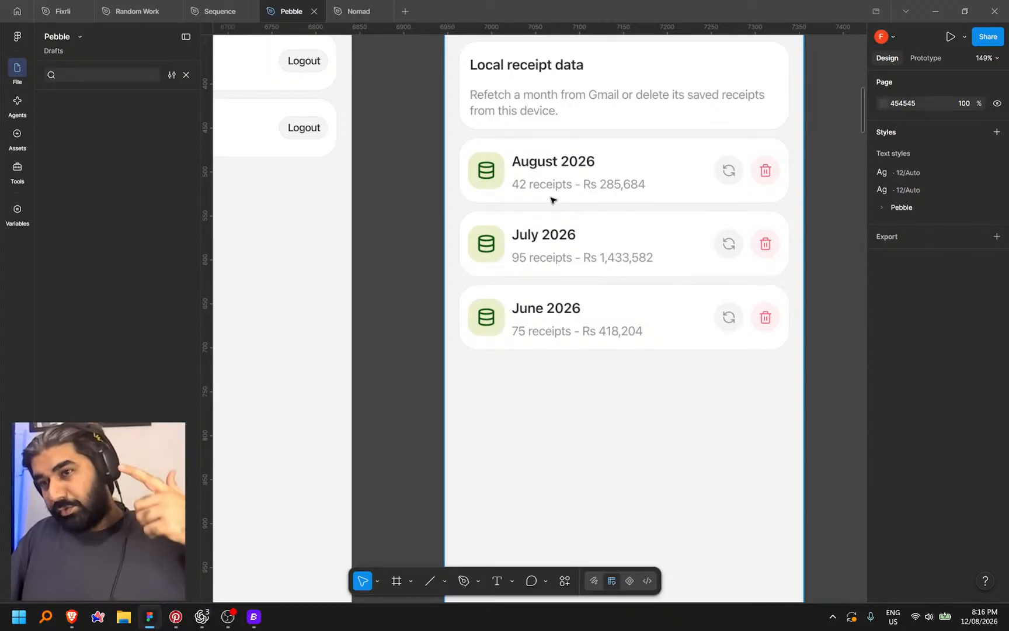
scroll(583, 230, down, 5)
drag(703, 278, 770, 256)
drag(481, 438, 385, 444)
drag(622, 282, 753, 278)
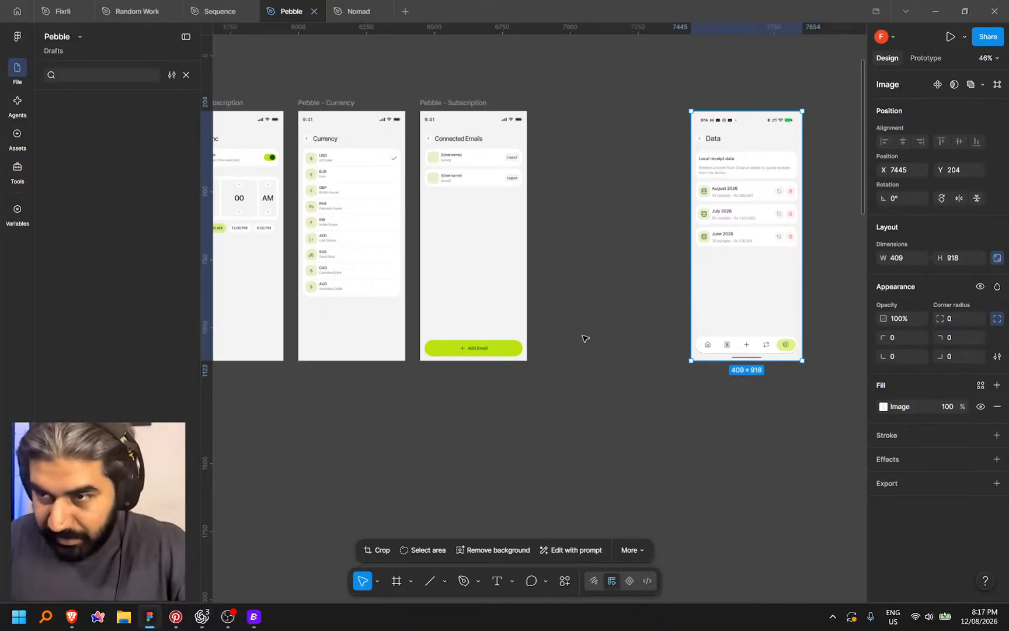
drag(566, 395, 646, 421)
scroll(646, 421, down, 5)
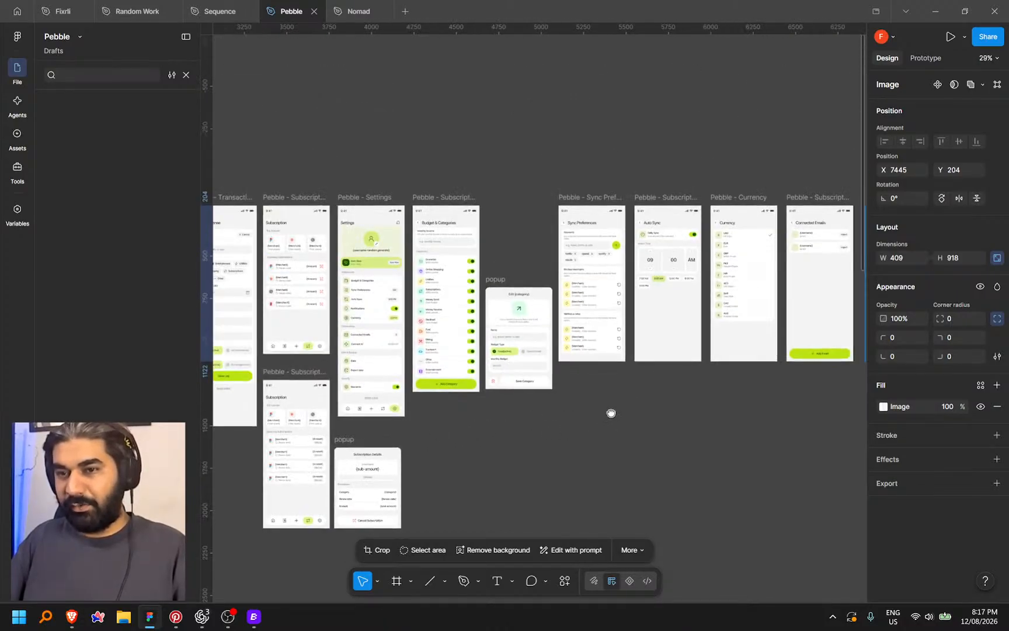
drag(358, 364, 220, 367)
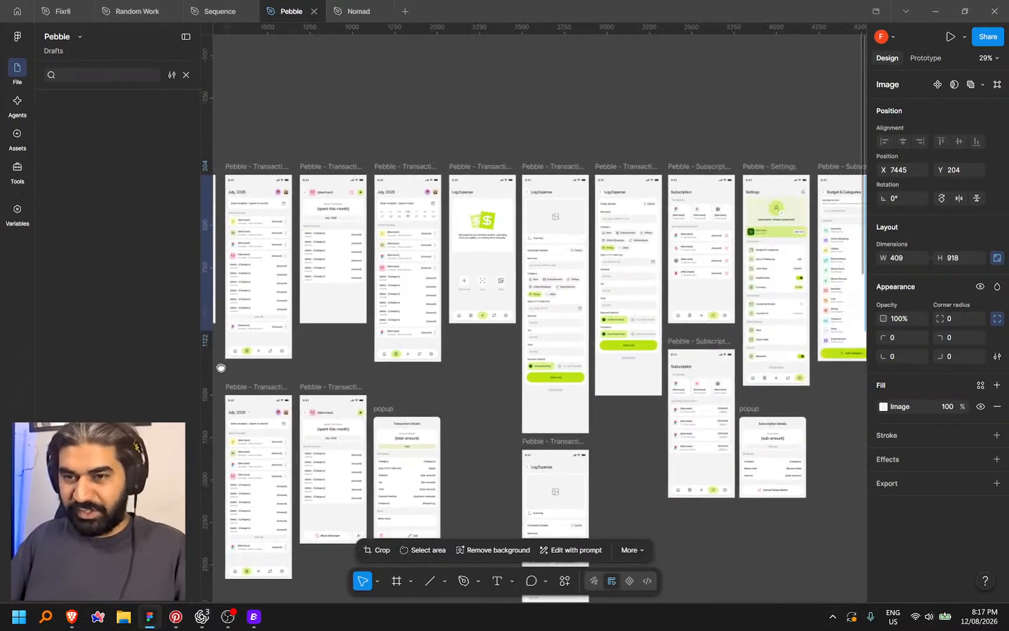
drag(617, 361, 394, 372)
drag(716, 382, 359, 391)
drag(753, 397, 568, 412)
drag(602, 292, 625, 295)
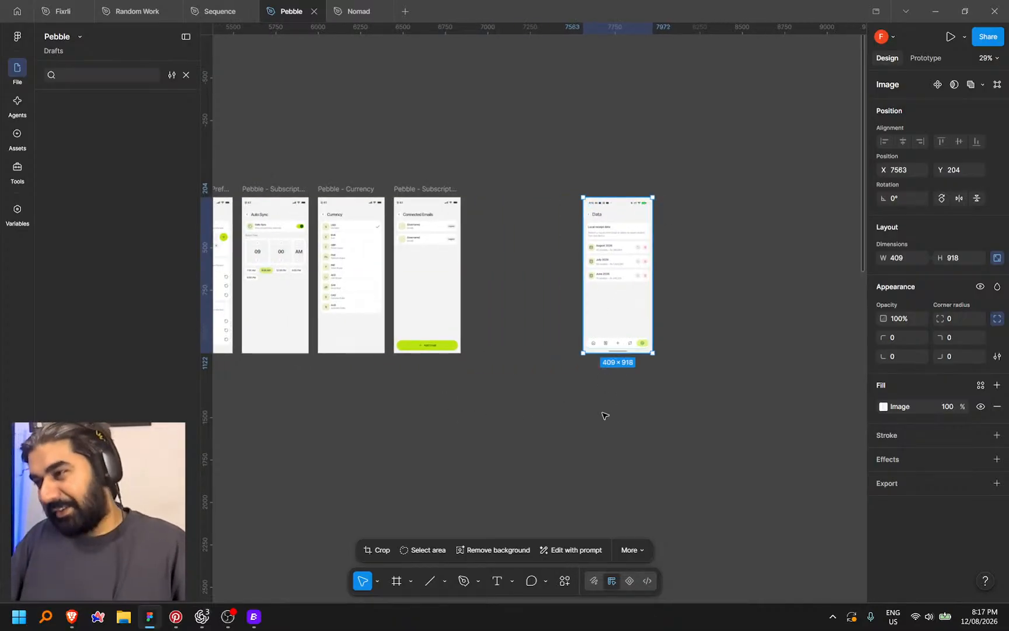
drag(569, 415, 597, 418)
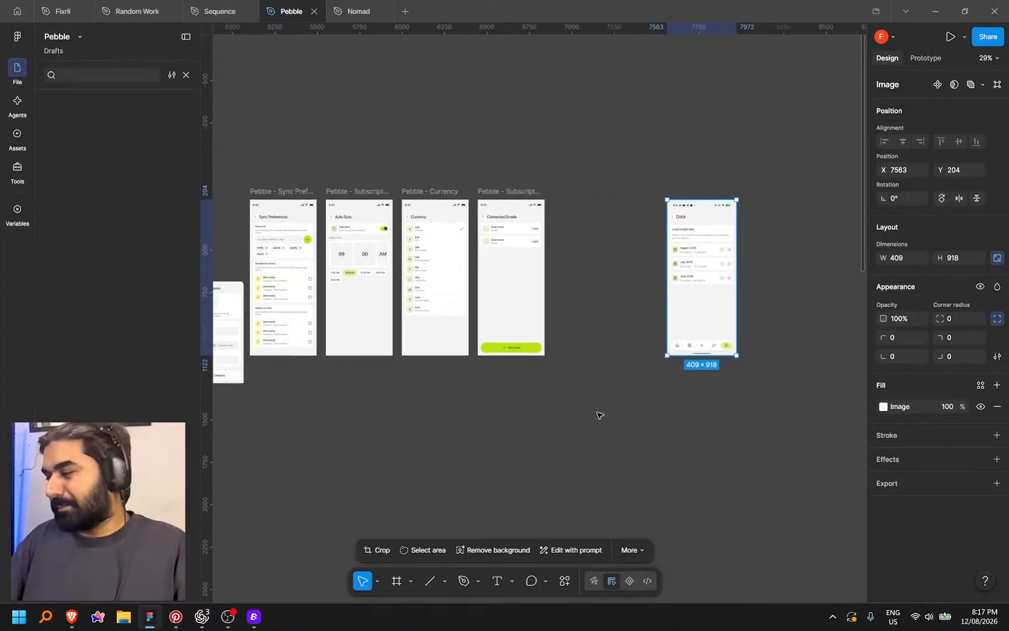
drag(533, 420, 542, 419)
scroll(584, 275, up, 5)
drag(573, 297, 649, 290)
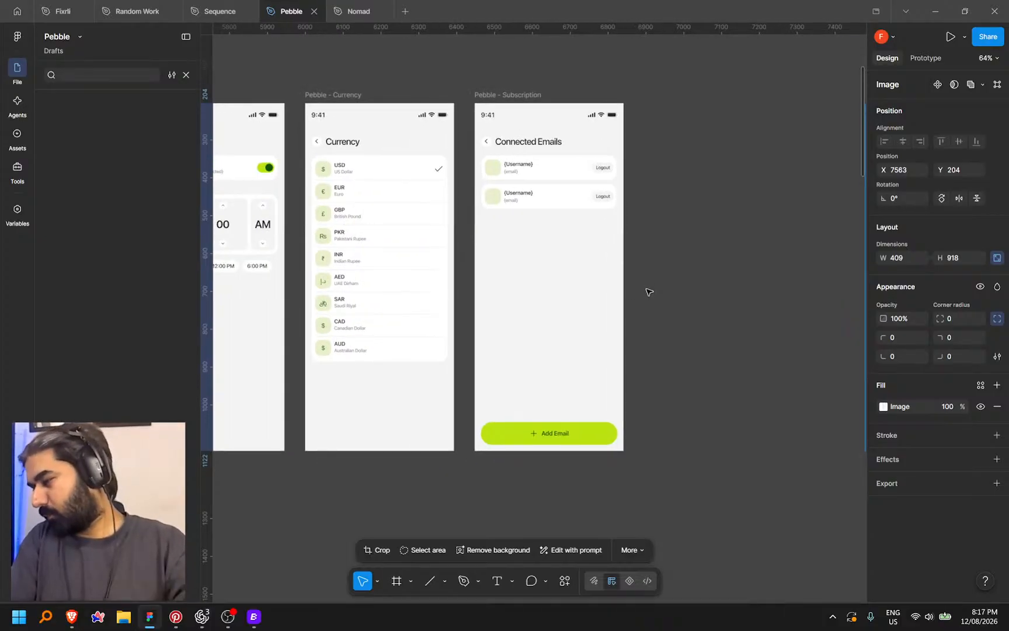
click(687, 248)
scroll(664, 241, right, 3)
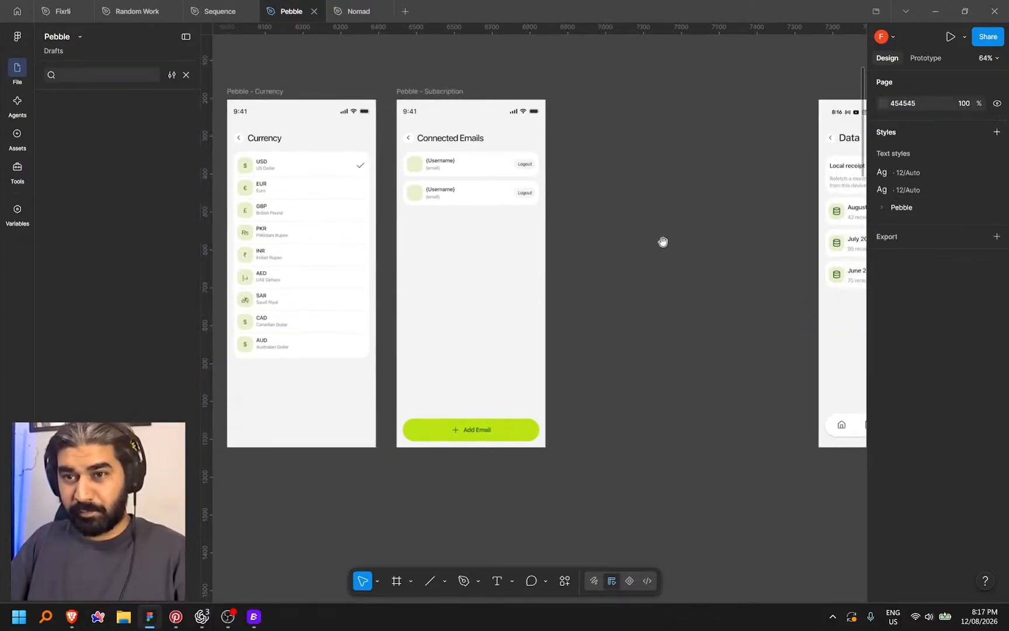
scroll(350, 333, down, 3)
drag(350, 334, 479, 336)
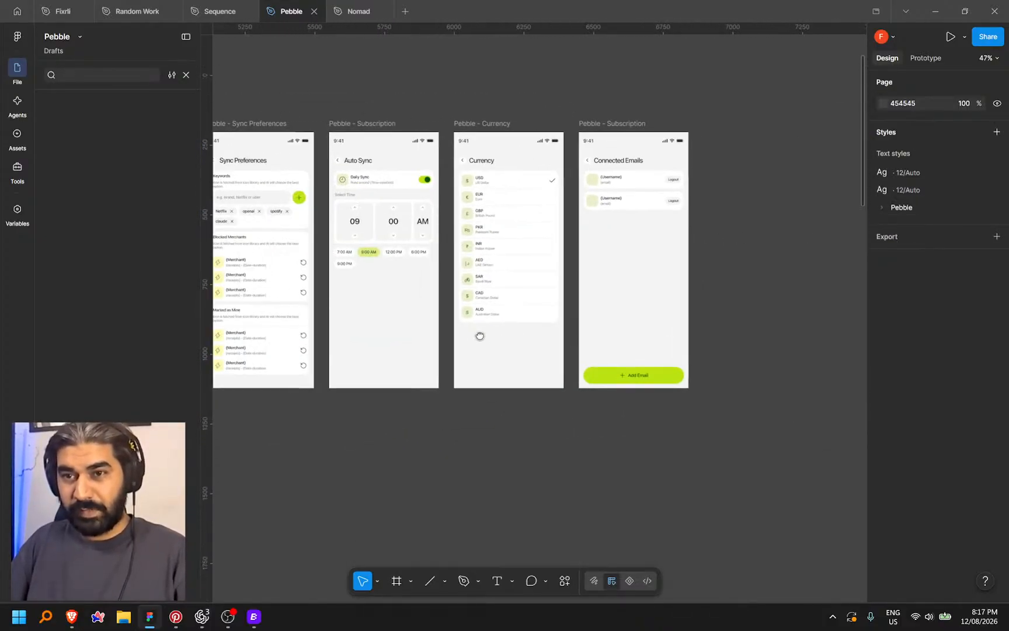
Reload Codex's localhost preview to show the restructured Auto Sync time selector
click(201, 618)
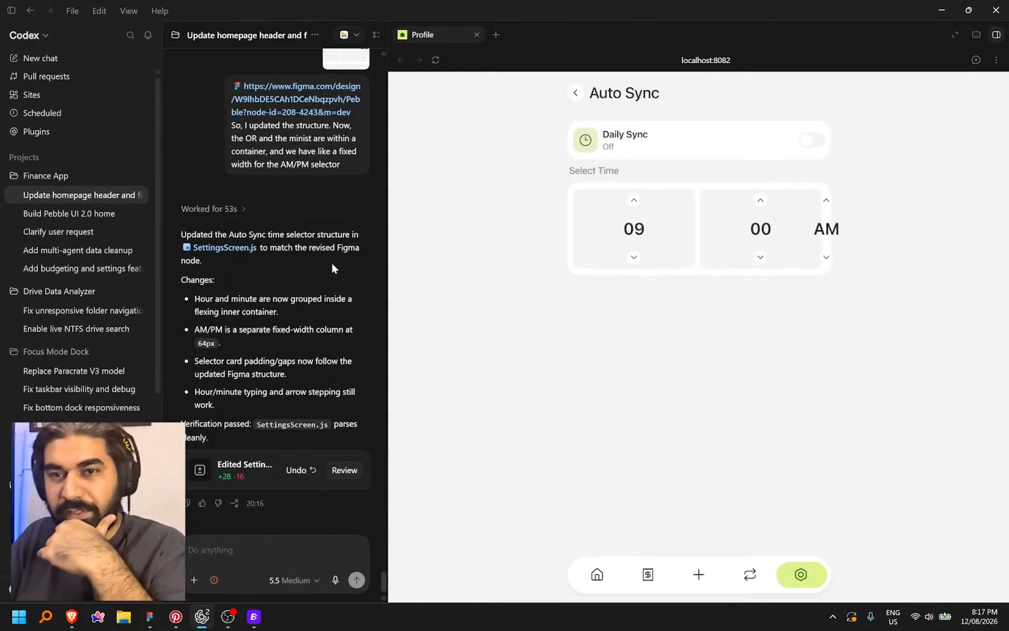
click(435, 59)
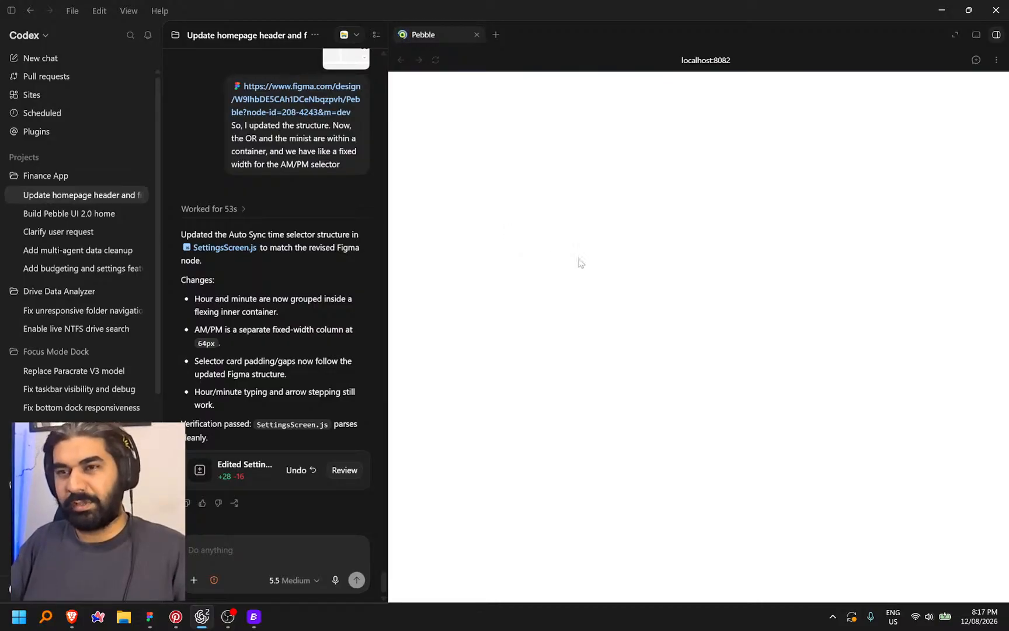
Back in Figma, zoom onto the Auto Sync time stepper and delete the hour column's up and down arrows
click(146, 619)
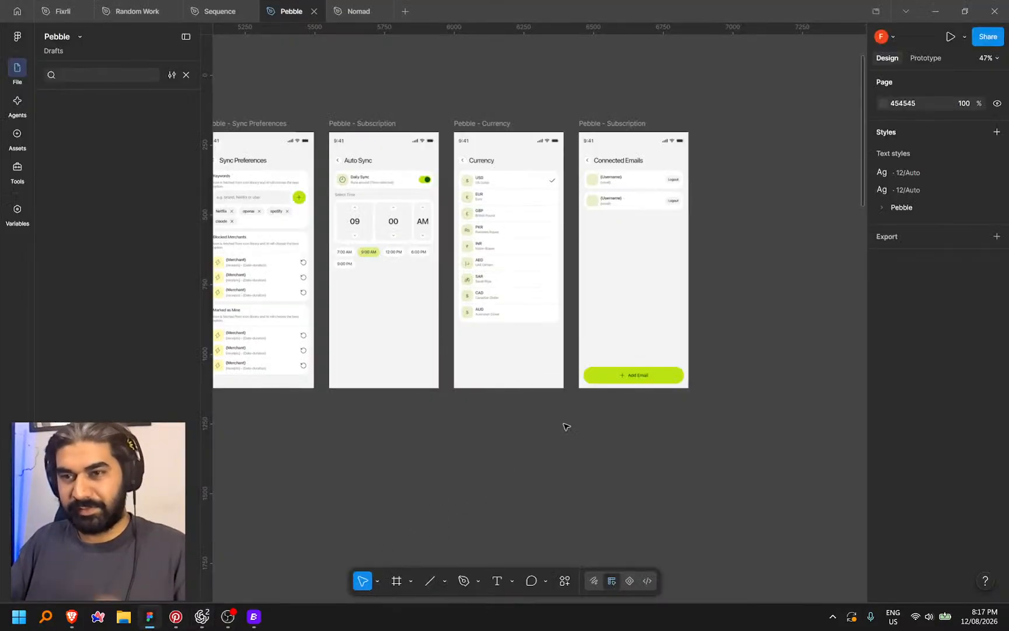
drag(435, 446, 576, 507)
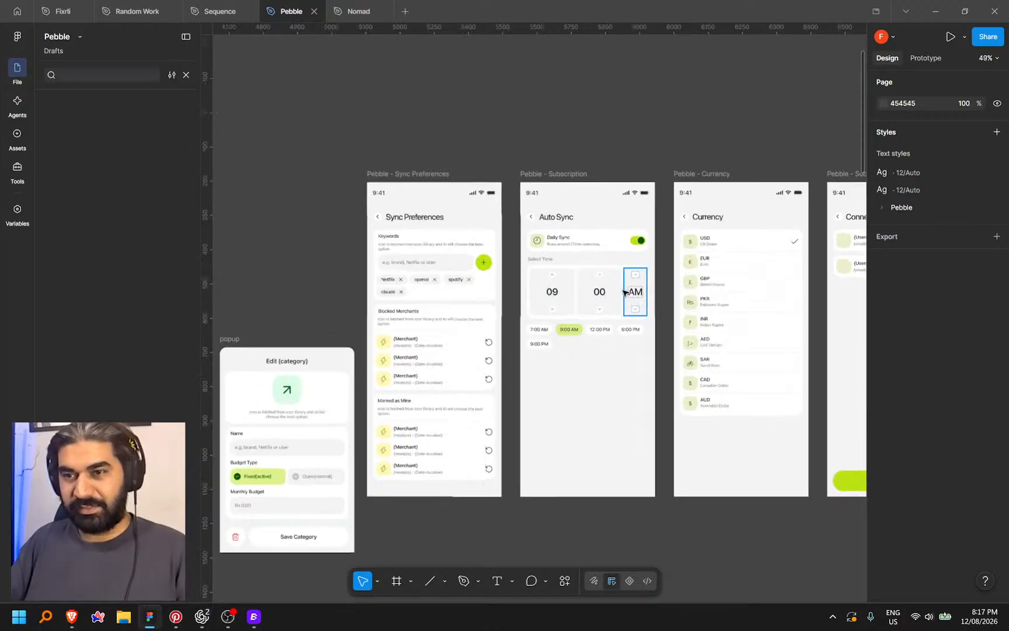
scroll(622, 286, up, 5)
click(429, 349)
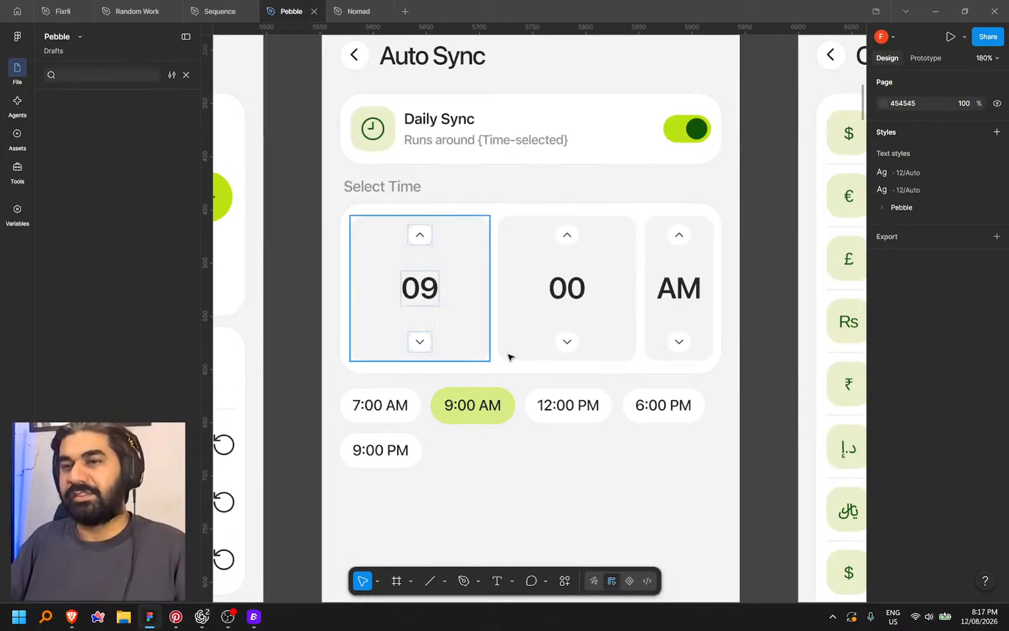
key(alt+Tab)
key(alt+Tab)
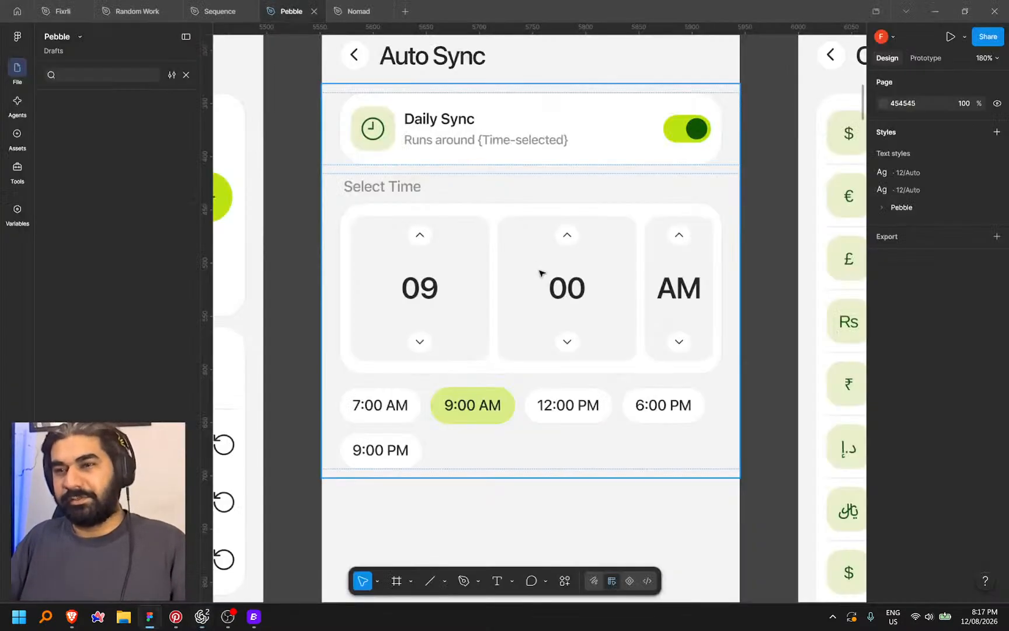
key(alt+Tab)
key(alt+Tab)
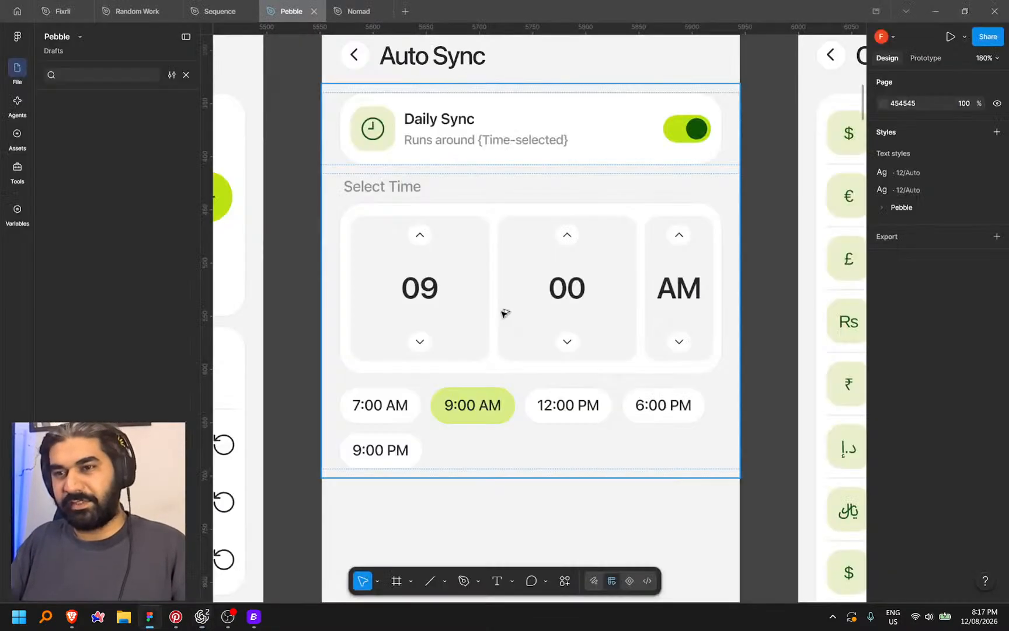
click(428, 342)
shift+click(428, 234)
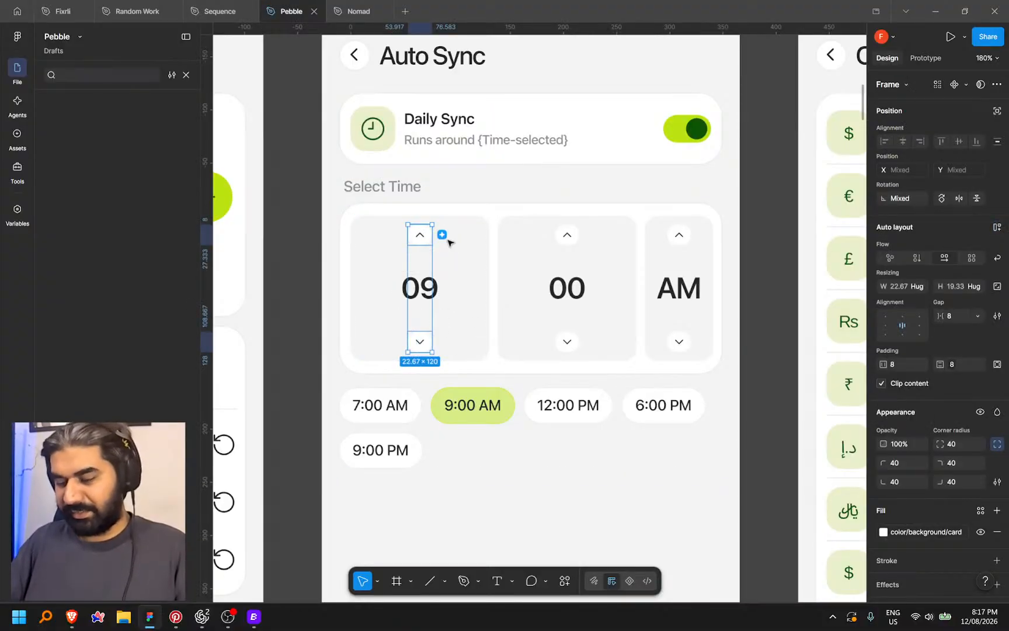
key(Delete)
Delete the minute arrows, the 00 value, the AM column and their empty boxes, leaving only 09
click(568, 236)
key(Delete)
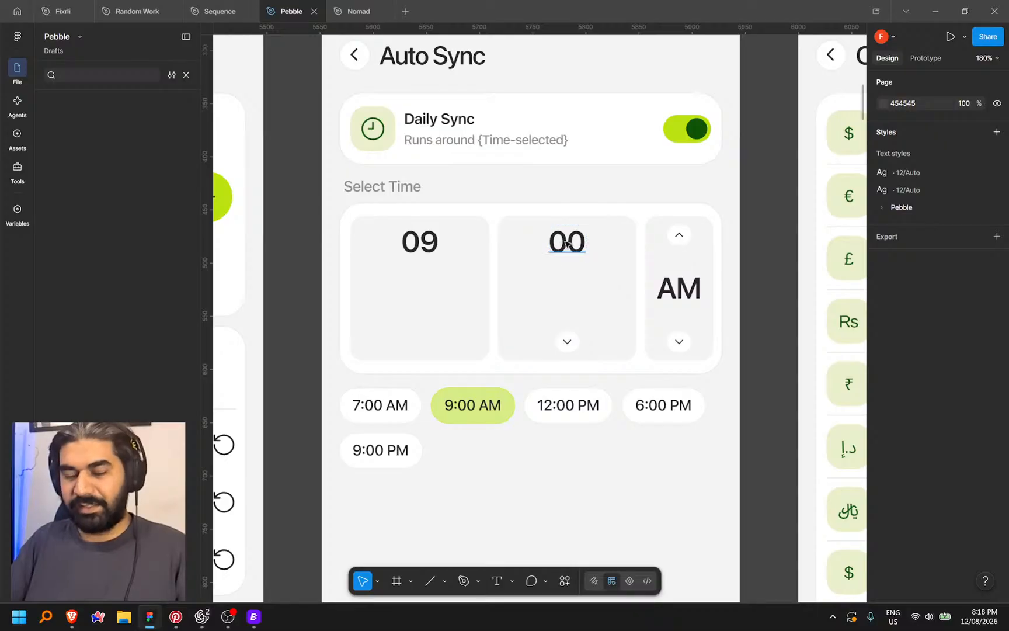
click(565, 243)
shift+click(567, 341)
shift+click(680, 341)
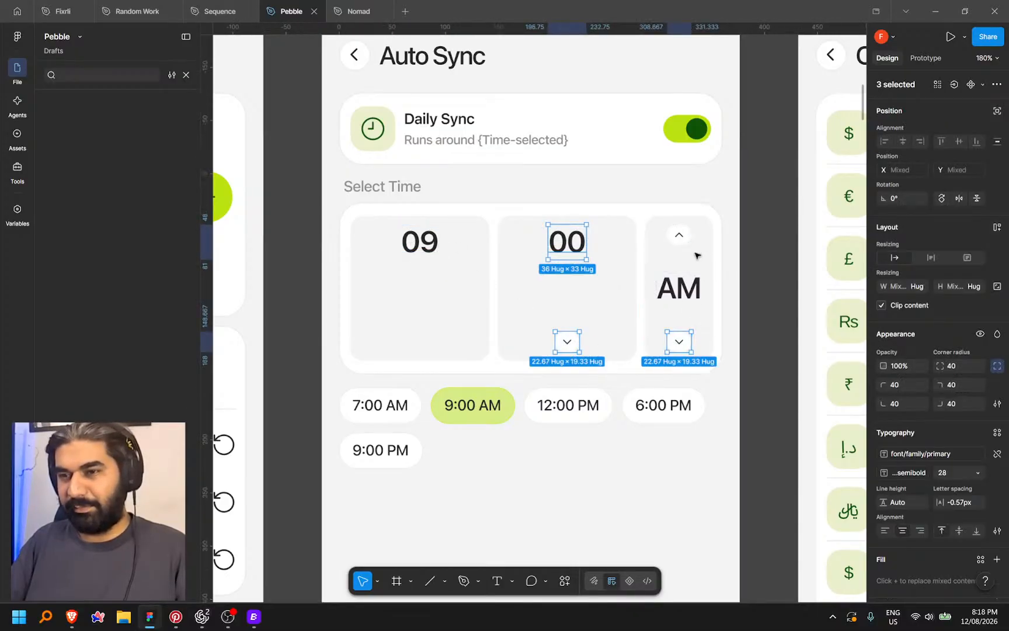
shift+click(686, 233)
key(Delete)
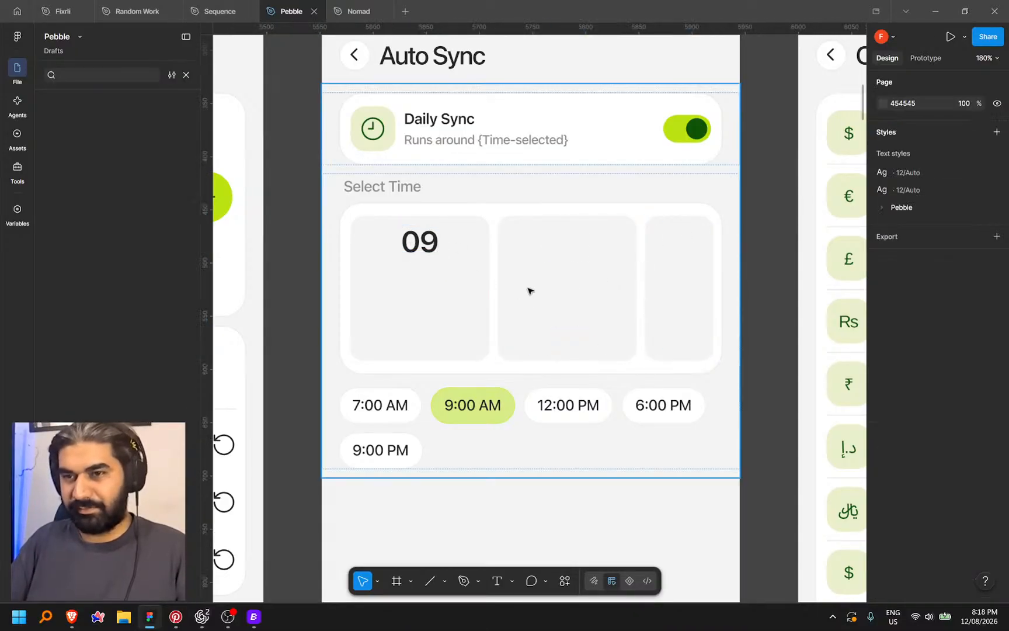
click(526, 278)
shift+click(682, 297)
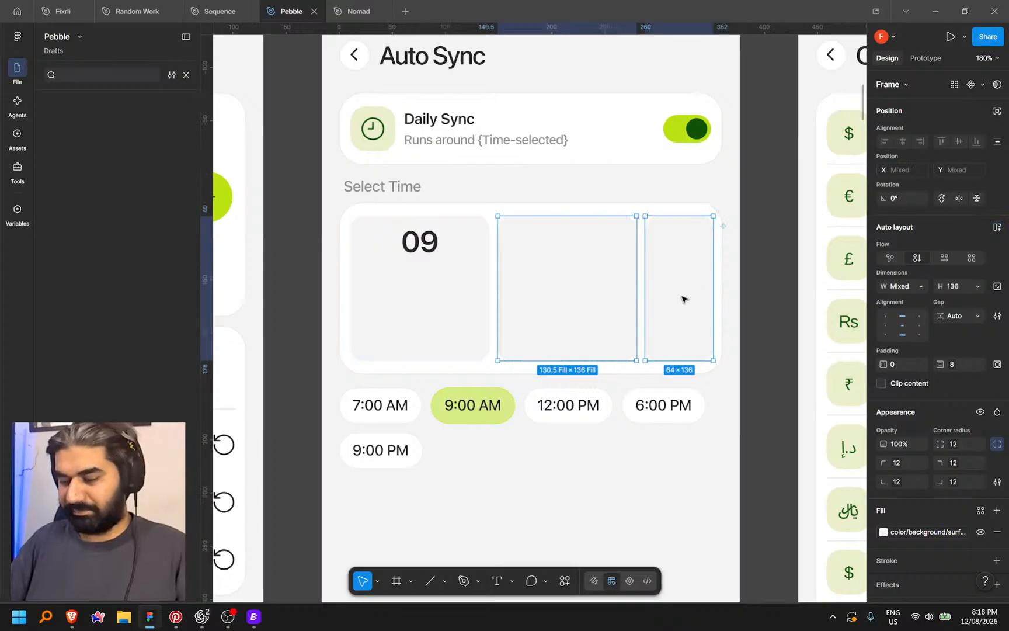
key(Delete)
ctrl+click(558, 286)
Paste into the Auto Sync time container, then undo the accidentally pasted link text
scroll(725, 275, down, 4)
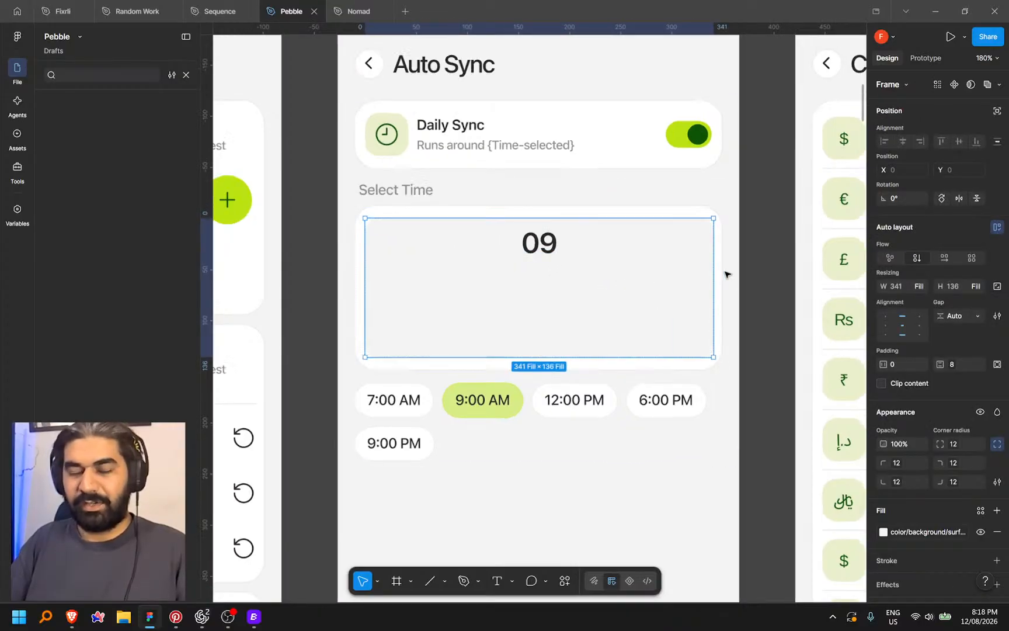
drag(433, 269, 741, 235)
click(664, 194)
scroll(587, 251, right, 10)
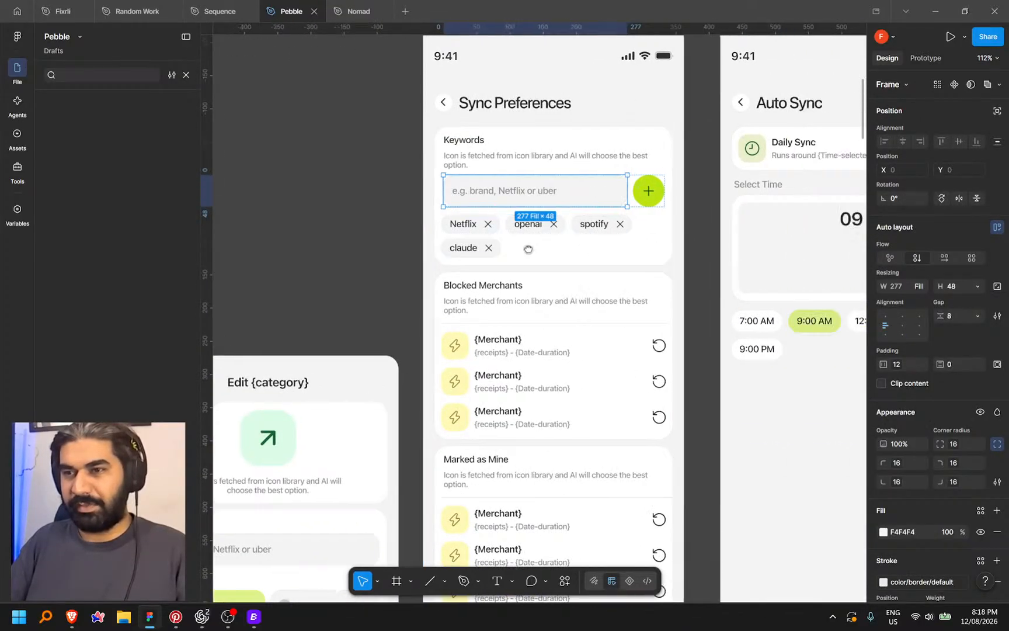
scroll(579, 274, up, 3)
ctrl+click(672, 212)
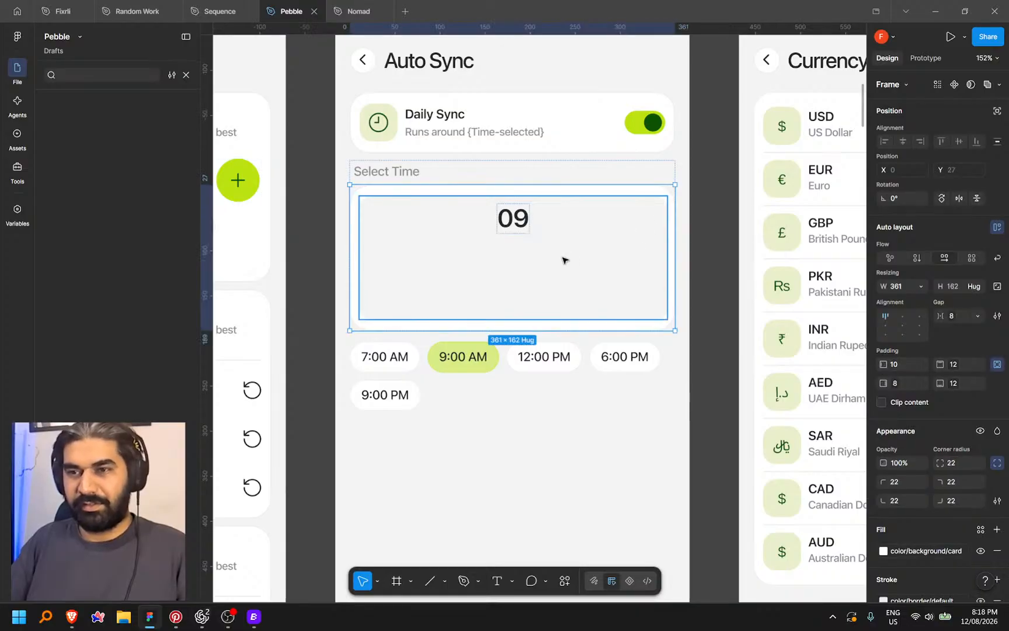
key(ctrl+v)
key(ctrl+z)
Copy the Sync Preferences keyword input field into the time container and delete the 09 box
scroll(453, 234, left, 6)
click(453, 195)
key(ctrl+c)
scroll(453, 196, right, 8)
ctrl+click(594, 196)
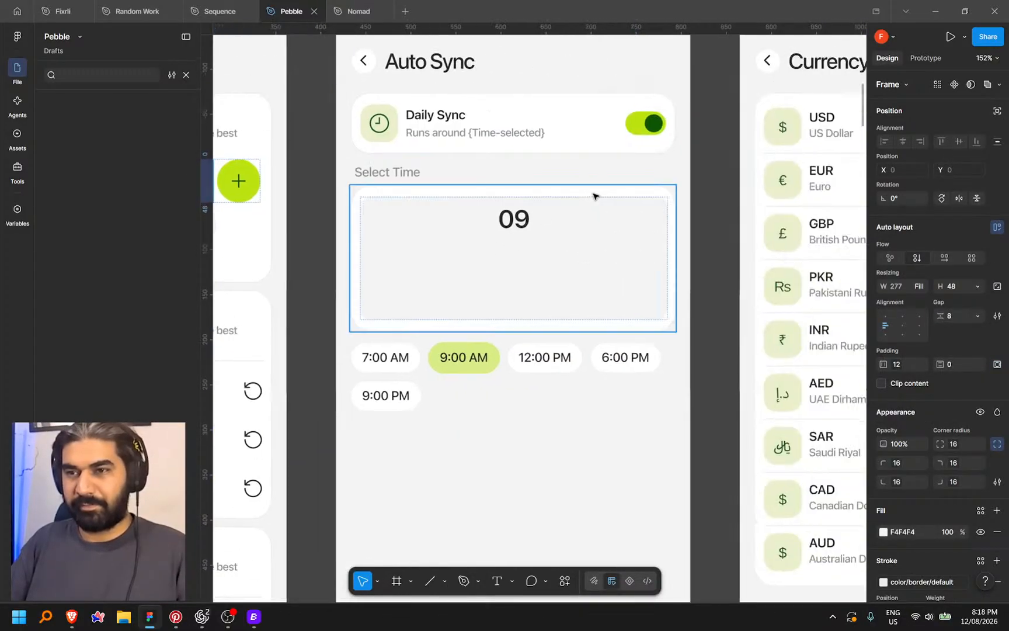
key(ctrl+v)
click(471, 219)
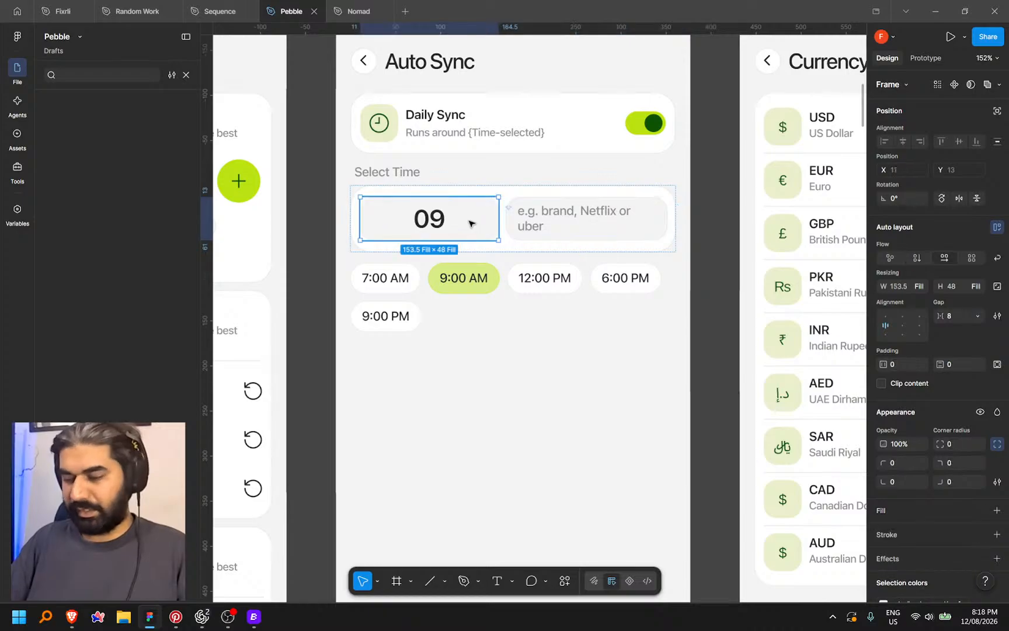
key(Delete)
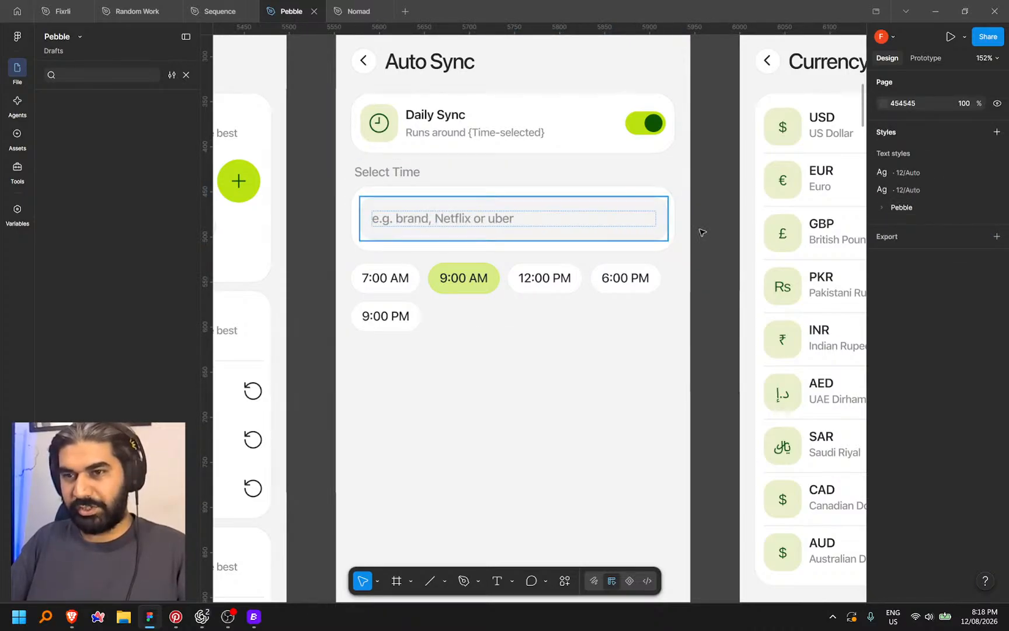
Move the row of time chips out of Select Time into the card holding the input field
scroll(700, 232, down, 3)
drag(666, 223, 689, 244)
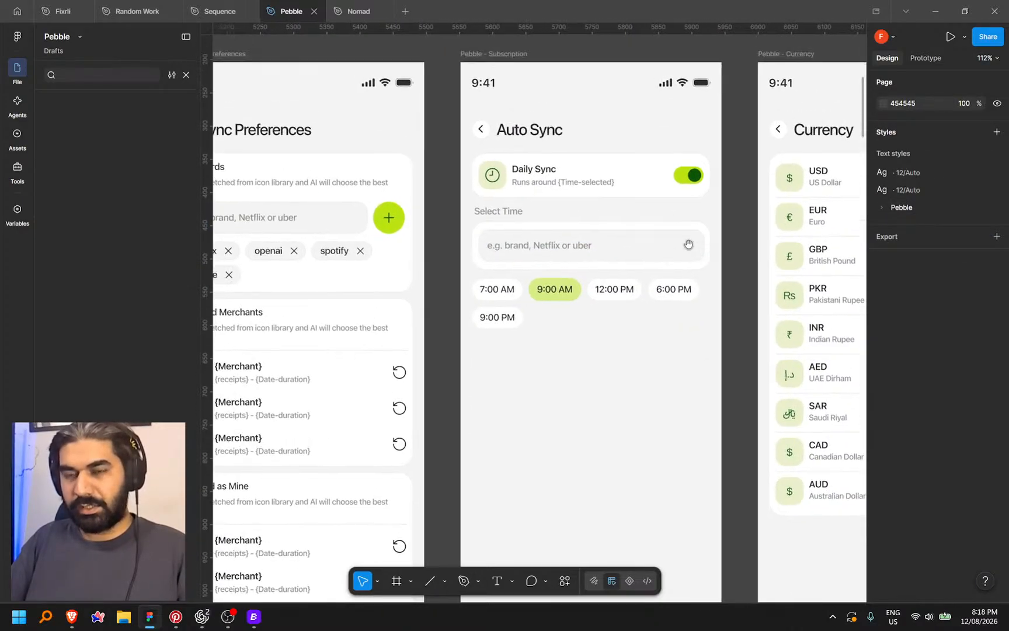
scroll(572, 349, up, 5)
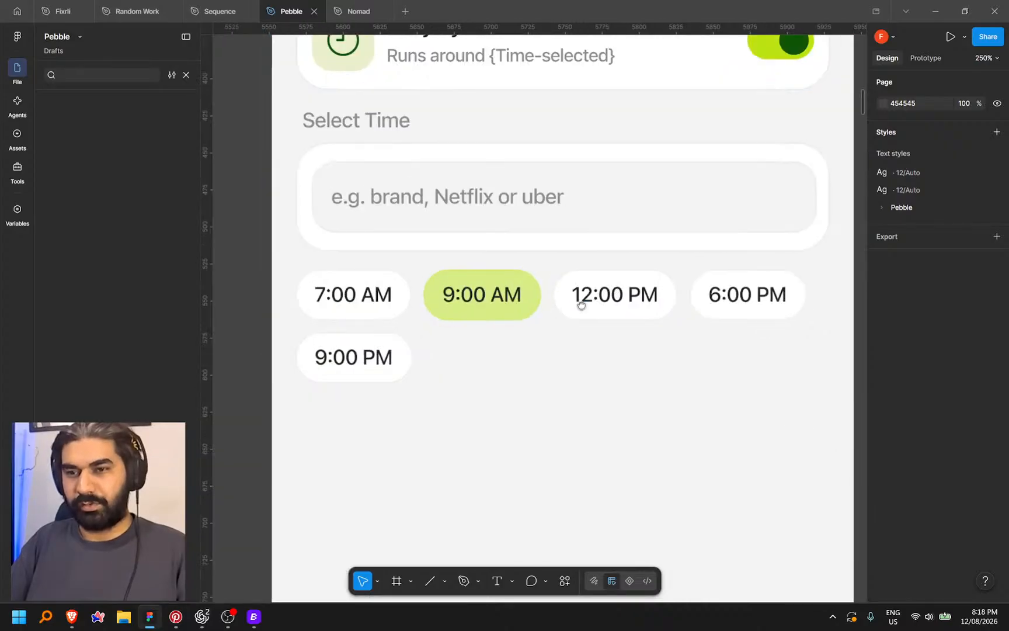
drag(581, 303, 582, 327)
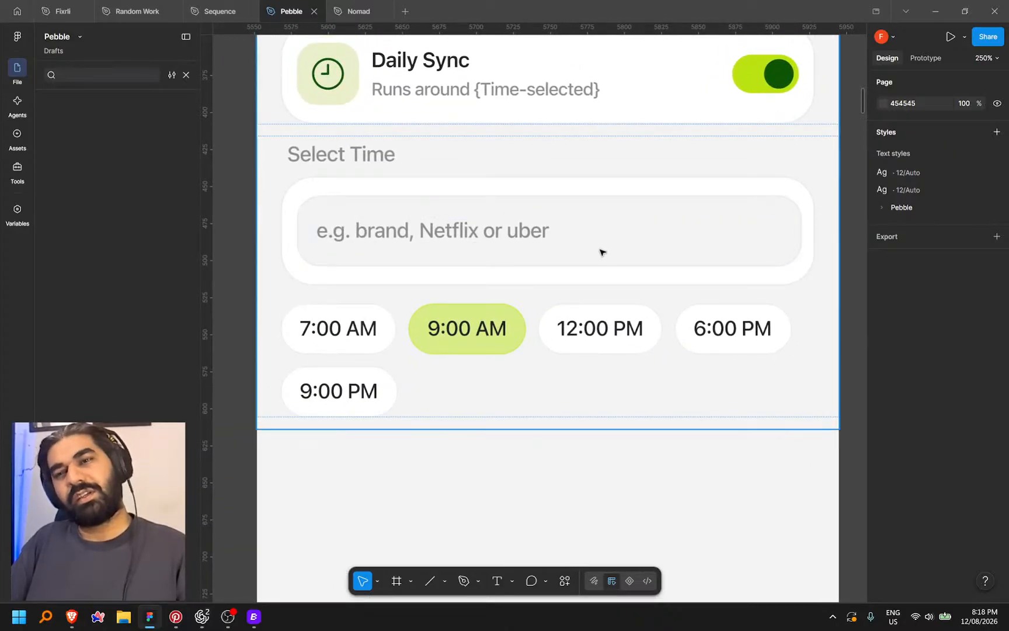
click(377, 331)
double_click(377, 331)
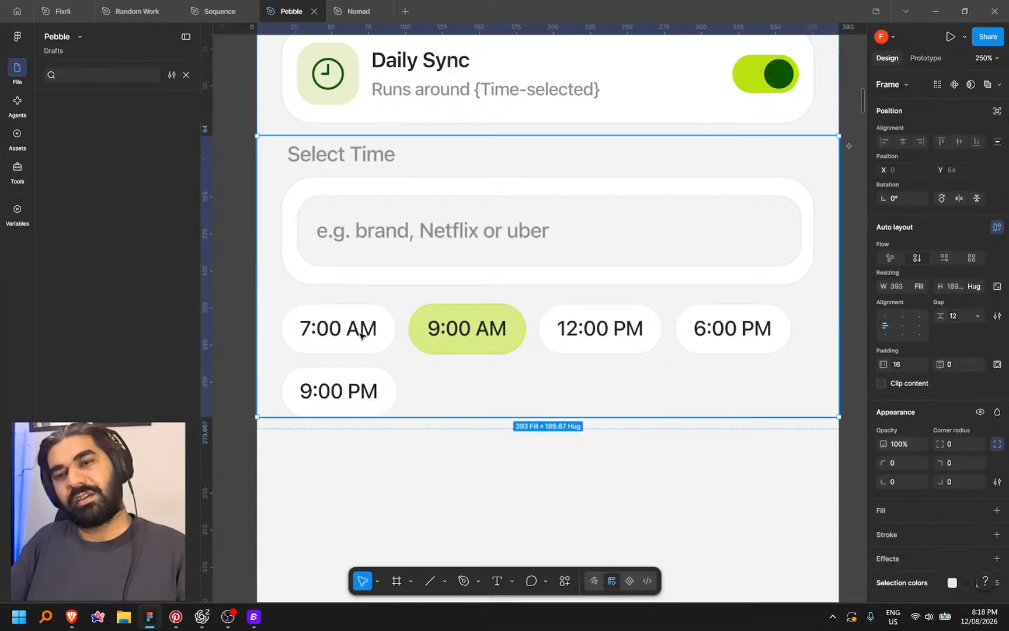
double_click(377, 332)
drag(377, 332, 416, 318)
key(Delete)
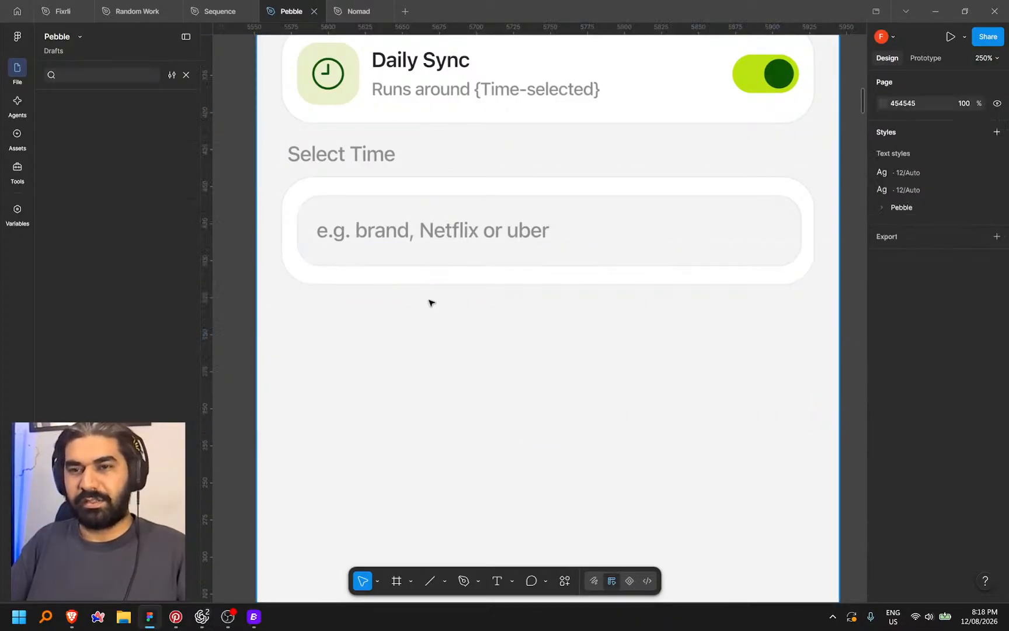
click(445, 279)
key(ctrl+v)
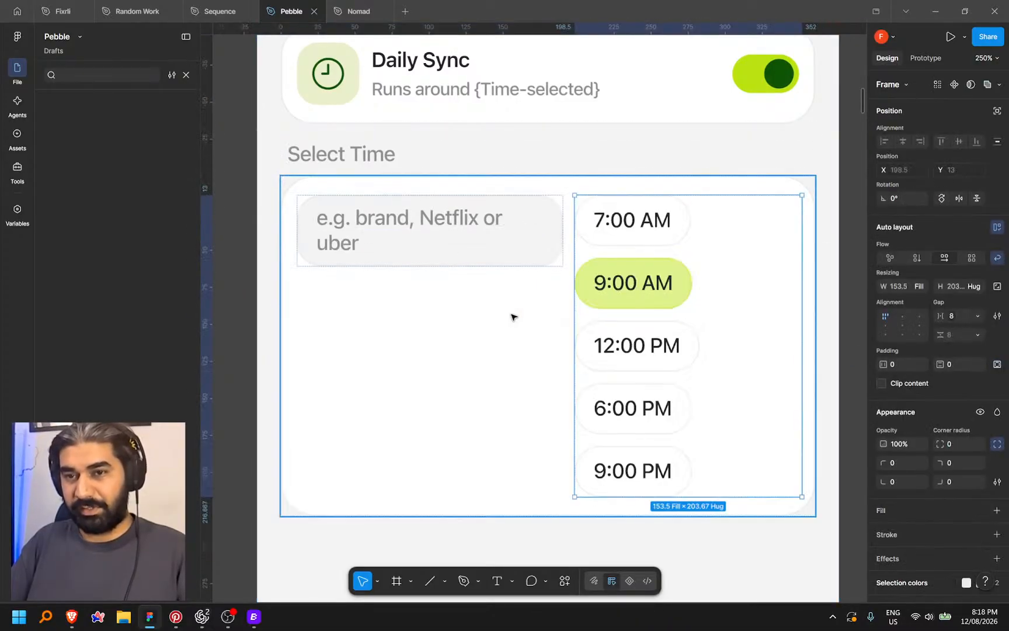
Set the card's auto layout to vertical and move the input field below the time chips
click(443, 361)
click(916, 258)
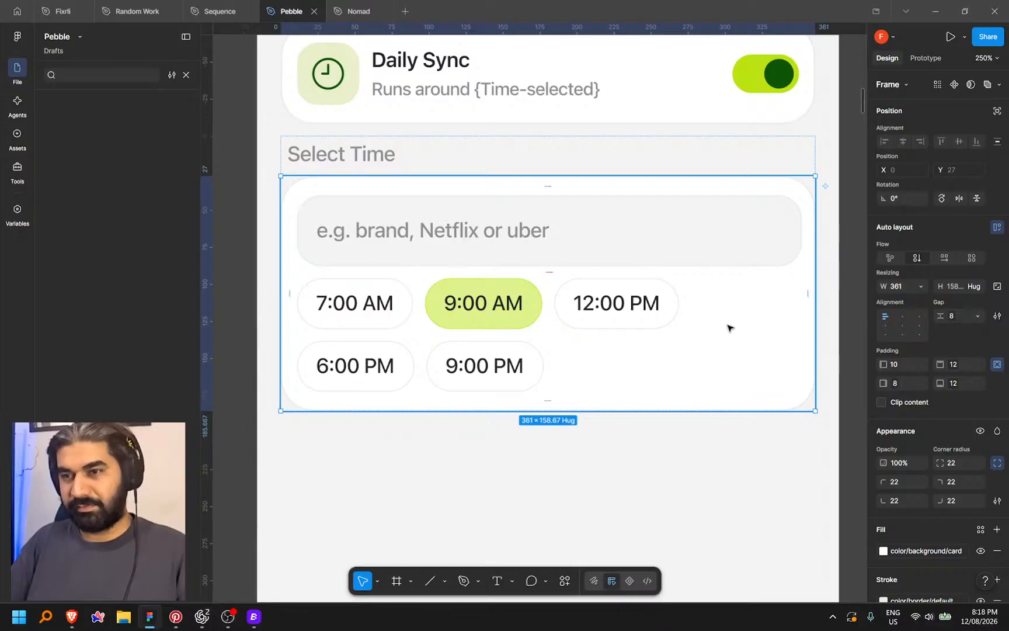
scroll(423, 273, down, 3)
click(668, 296)
drag(669, 293, 732, 298)
click(624, 270)
key(Down)
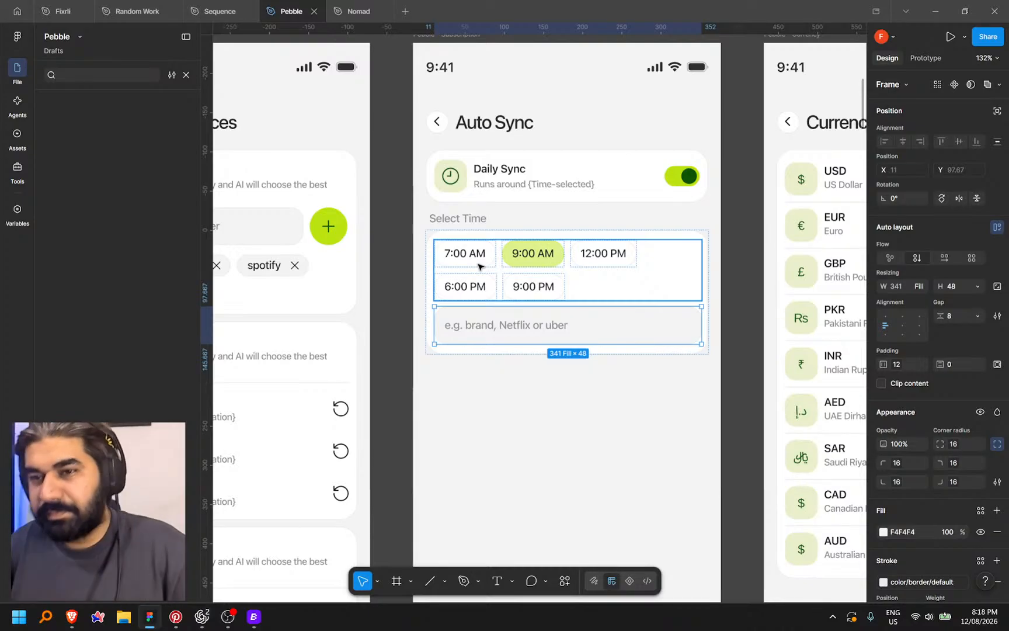
key(Escape)
Restore the input field with undo after deleting it from the card
click(652, 333)
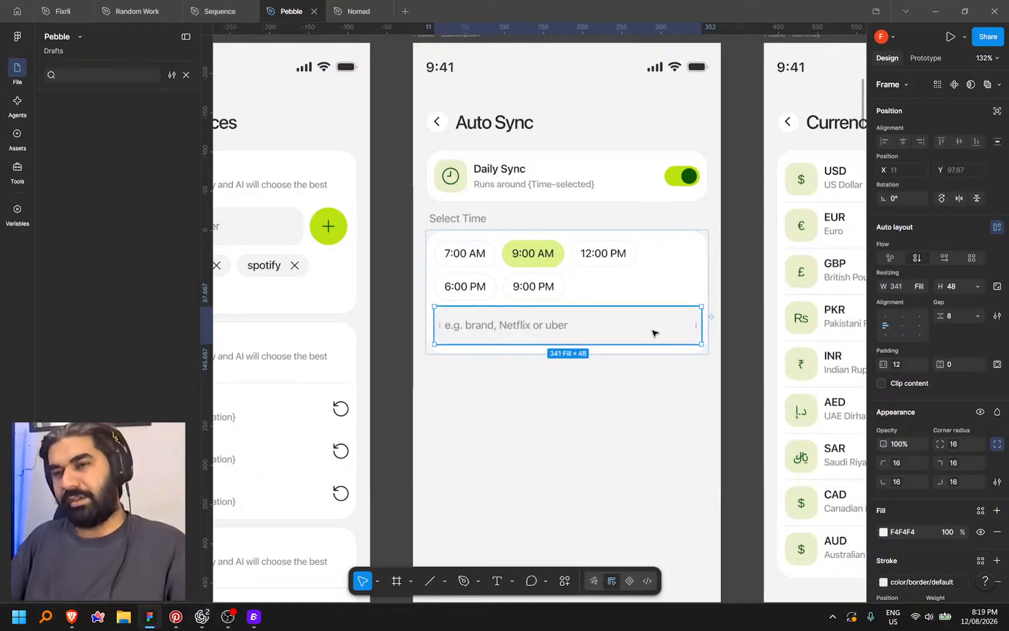
key(Delete)
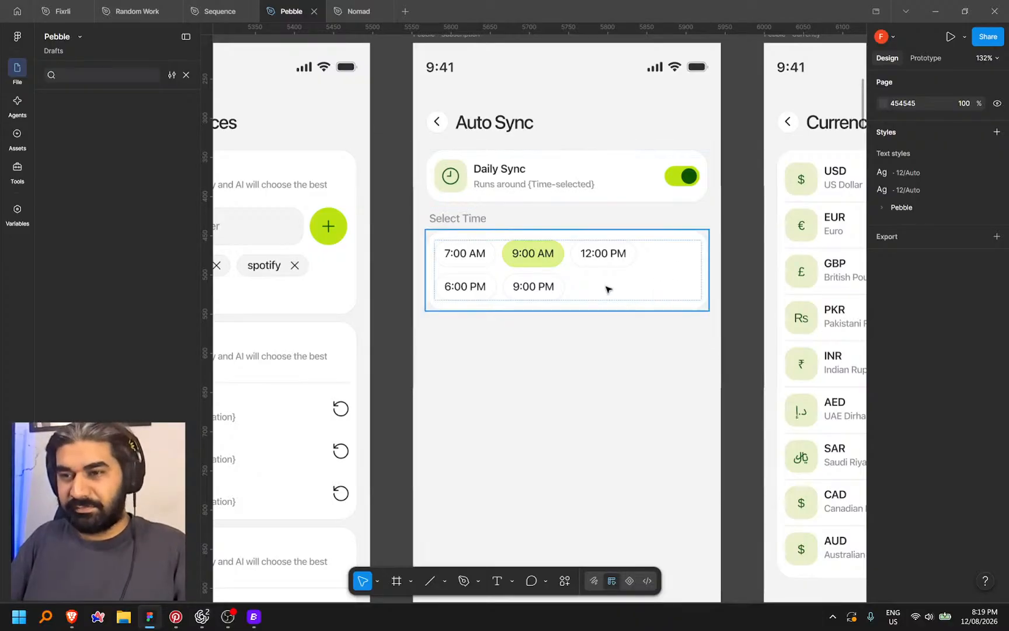
scroll(610, 286, up, 1)
scroll(705, 218, right, 2)
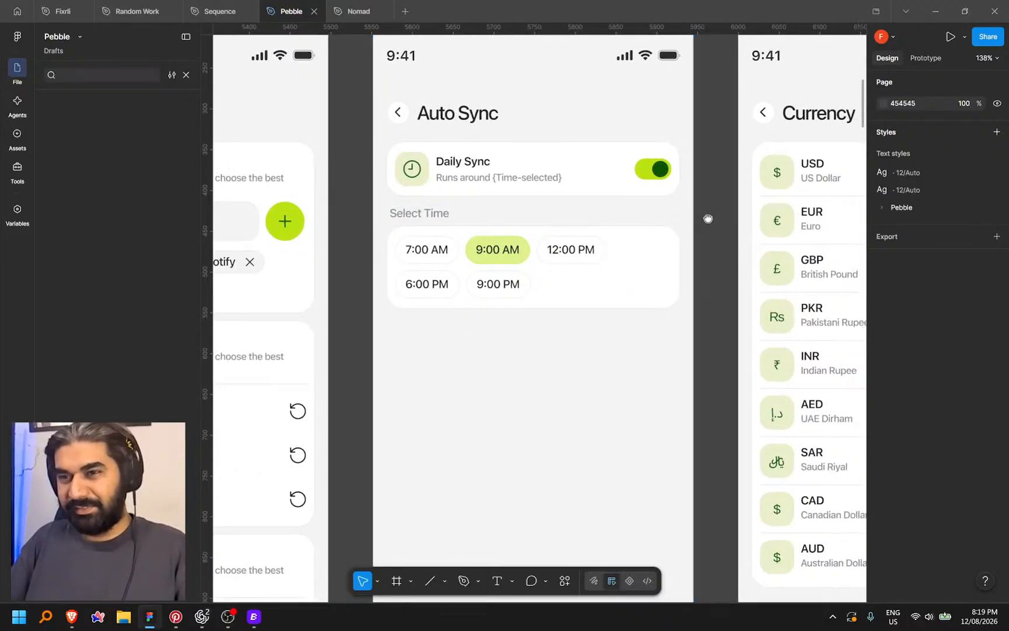
click(614, 274)
click(613, 273)
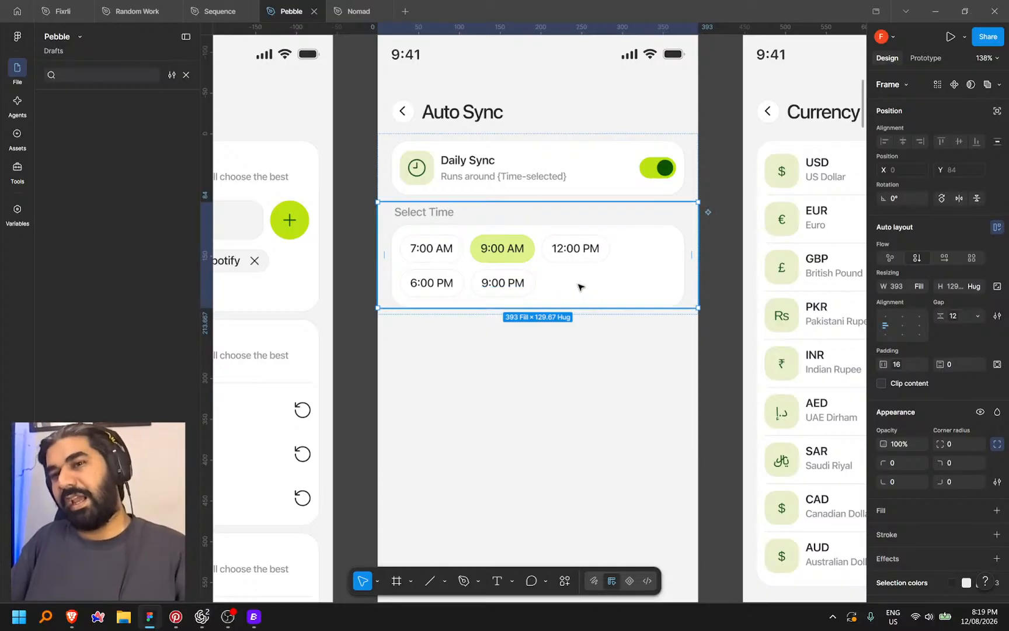
click(588, 329)
key(ctrl+z)
key(ctrl+z)
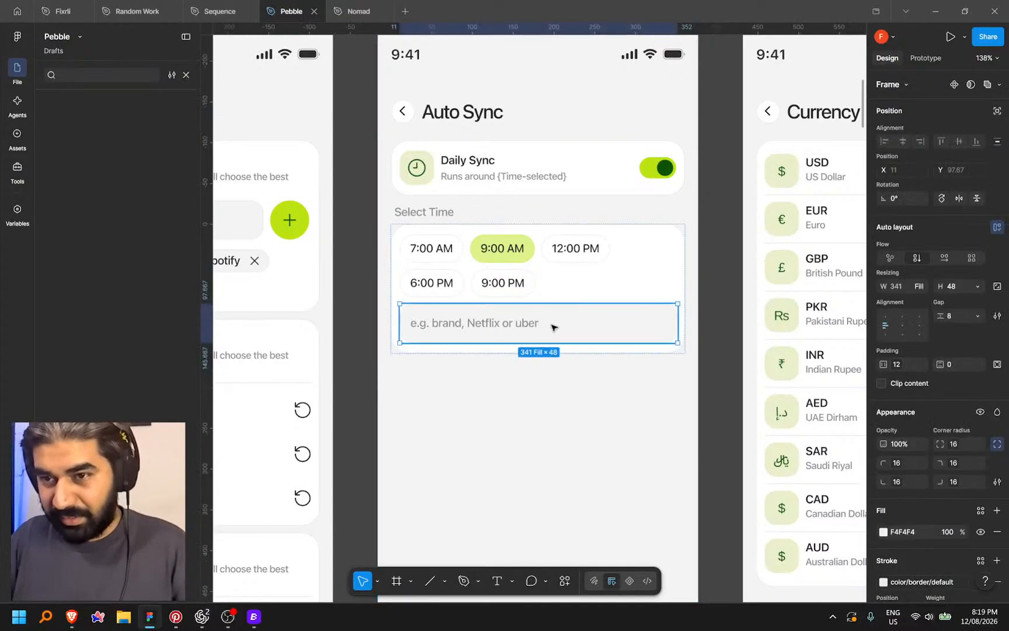
Inspect the input's placeholder text and look across the other Pebble screens
double_click(521, 324)
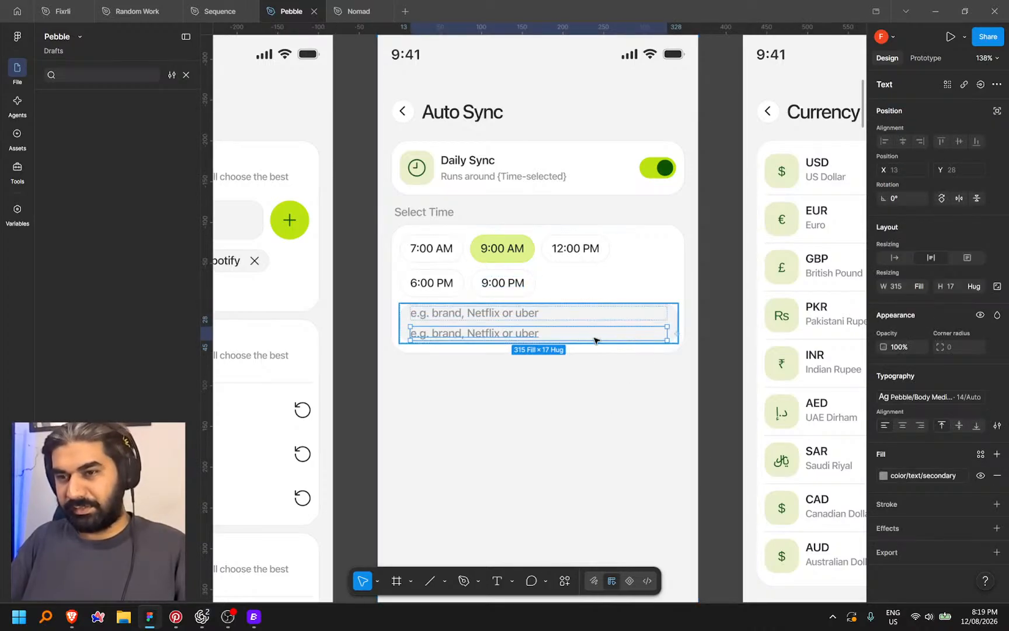
double_click(534, 327)
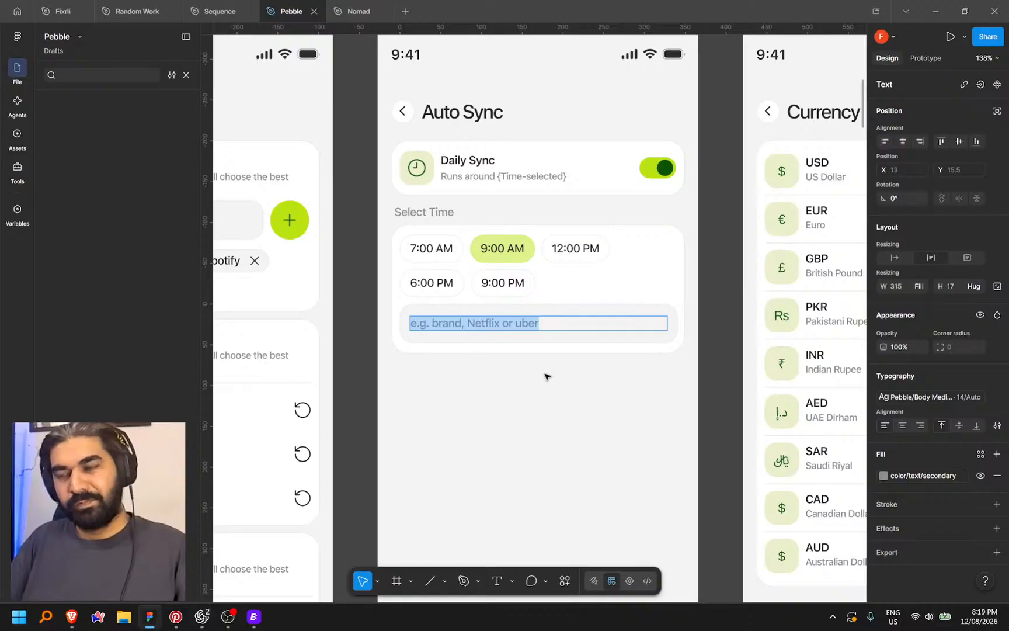
key(Escape)
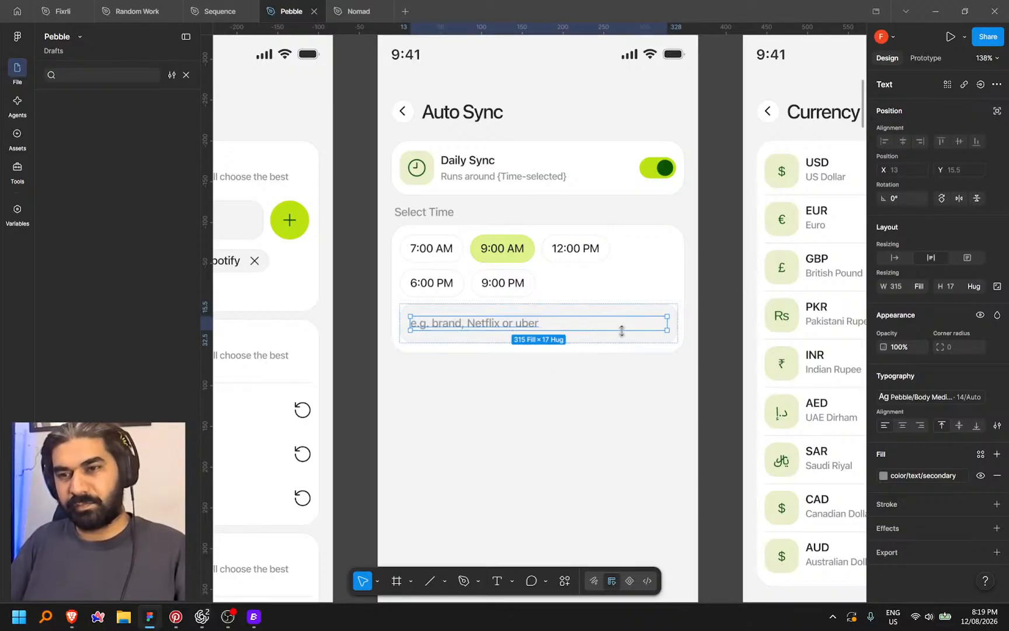
key(Escape)
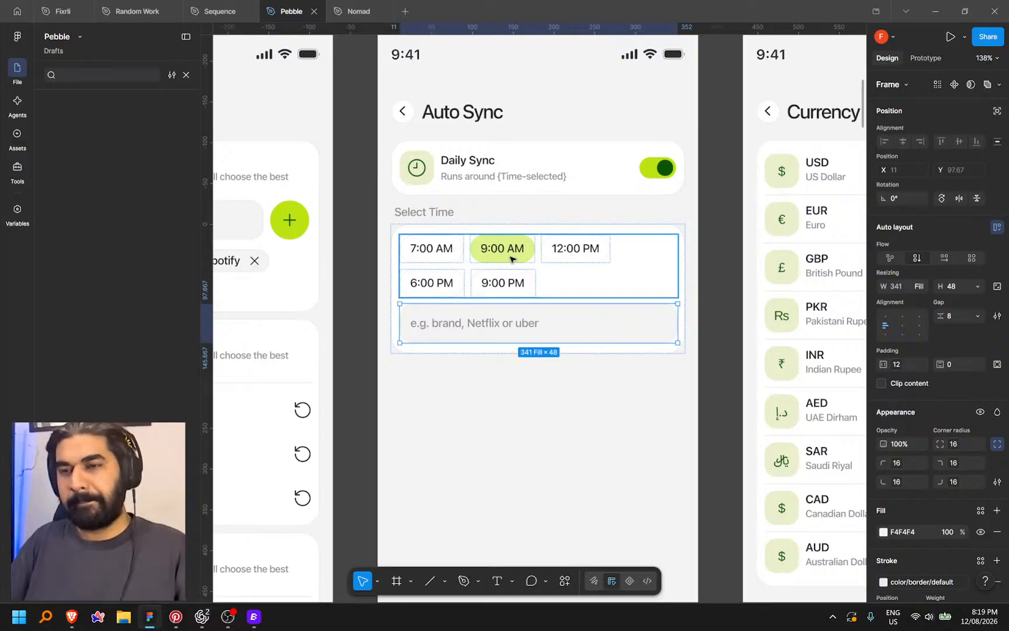
scroll(473, 213, down, 8)
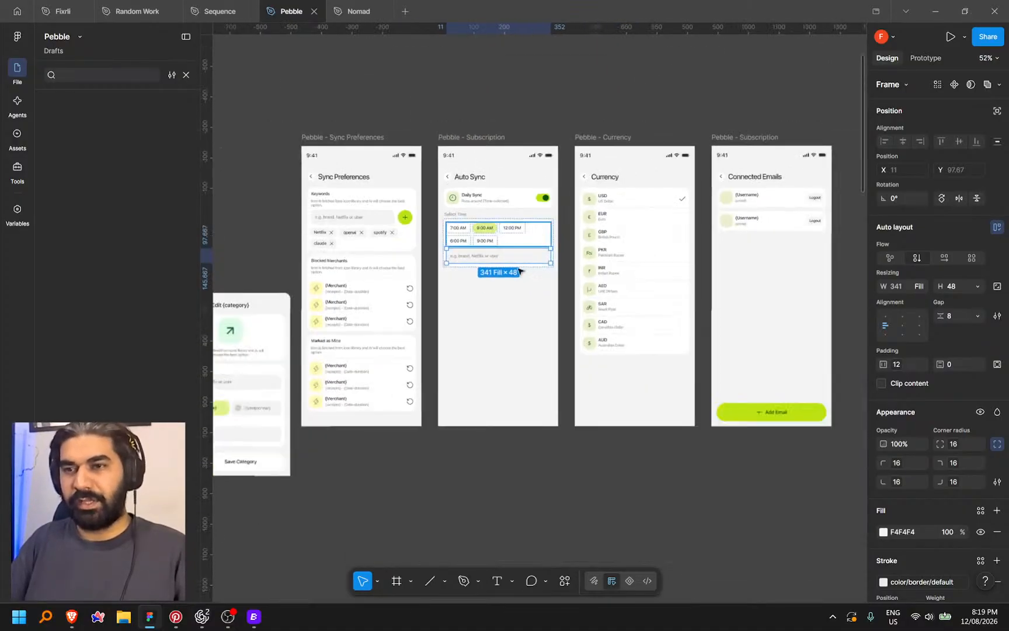
drag(575, 467, 590, 461)
click(557, 125)
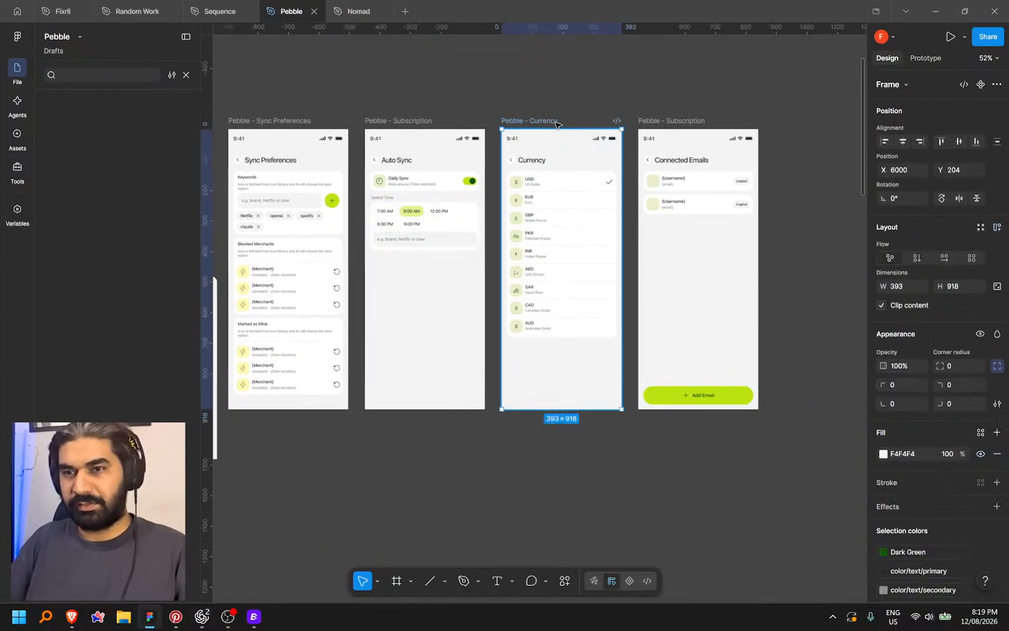
click(451, 515)
drag(405, 422, 545, 440)
scroll(608, 255, up, 10)
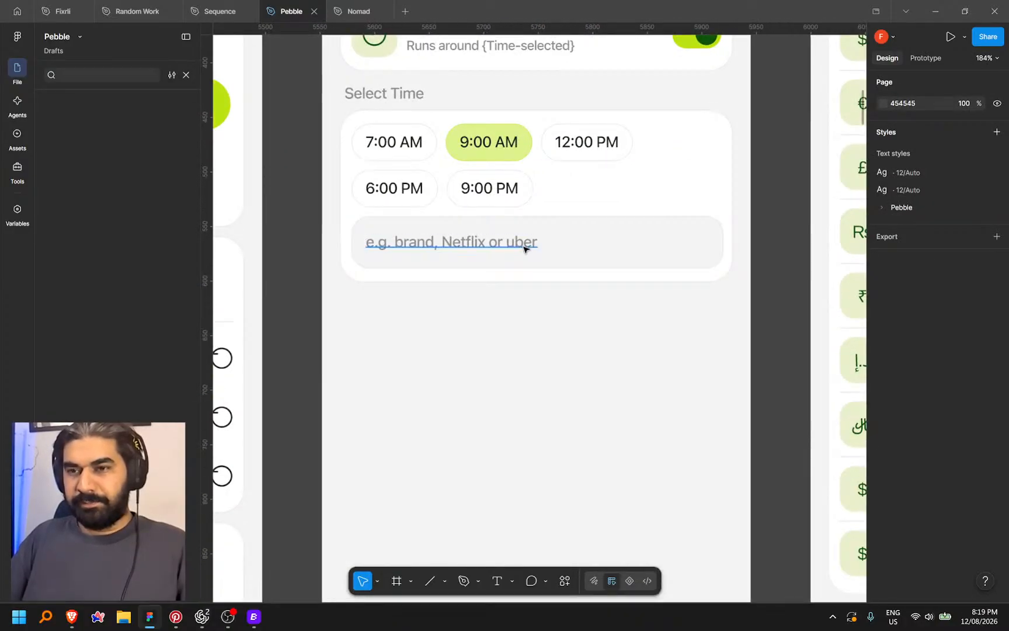
Duplicate the 'e.g. brand, Netflix or uber' placeholder text inside the input field
ctrl+click(524, 246)
double_click(523, 246)
click(765, 288)
drag(610, 256, 595, 288)
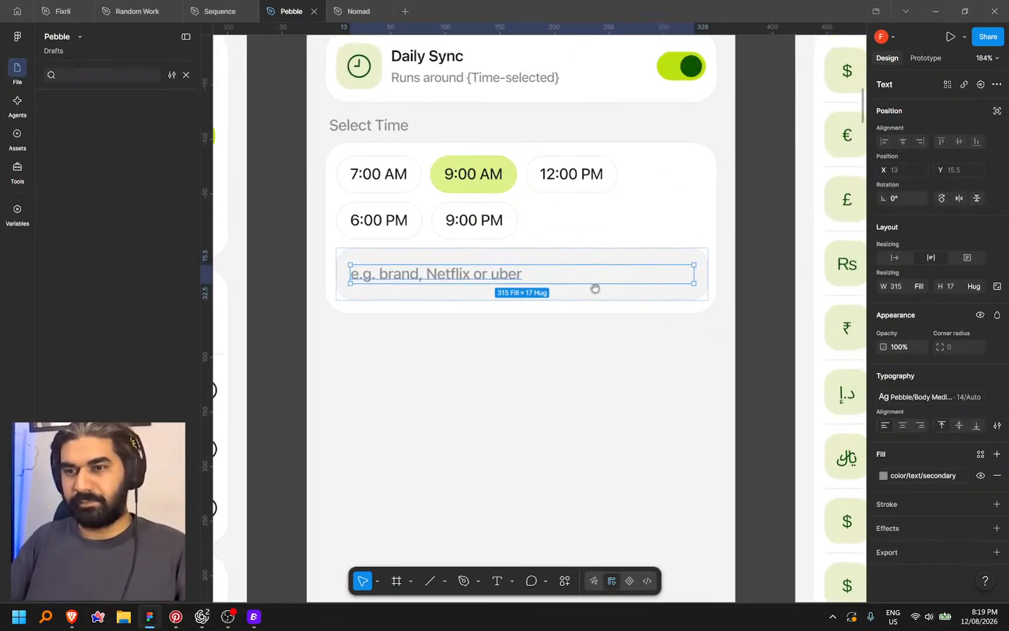
double_click(478, 276)
key(Escape)
key(Escape)
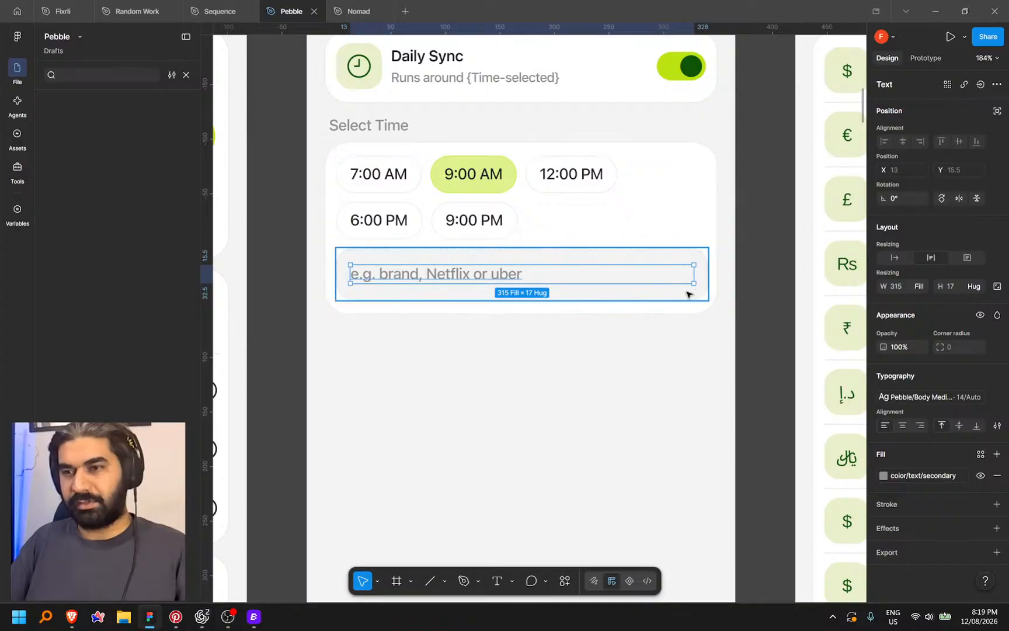
key(Return)
key(ctrl+d)
key(Escape)
Lay the two placeholders side by side and turn the second into a hug-width 'AM' label
click(946, 259)
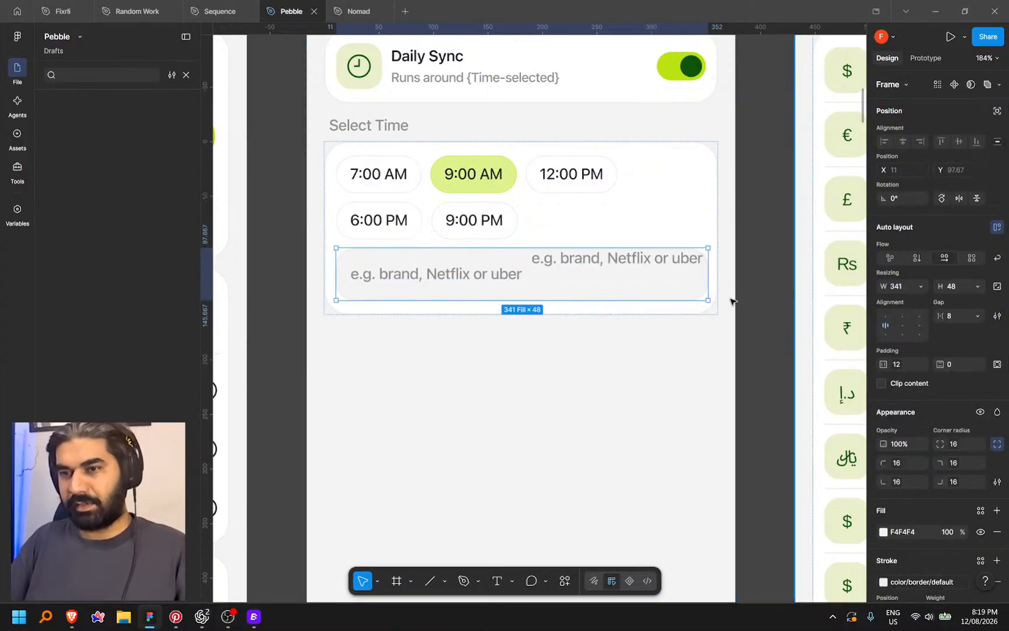
click(905, 328)
key(ctrl+z)
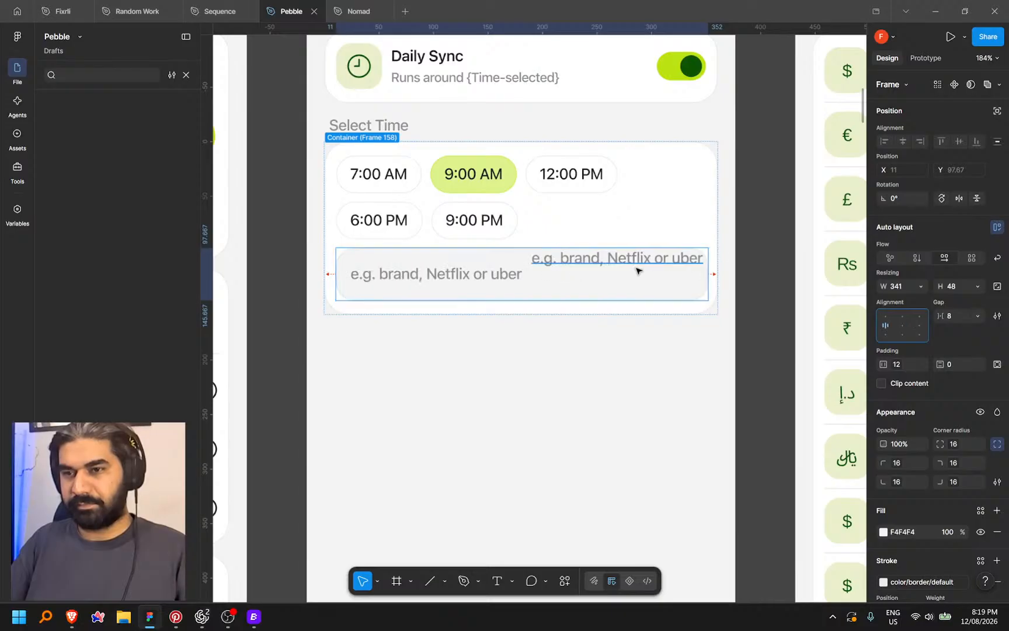
click(636, 270)
key(Return)
text(AM)
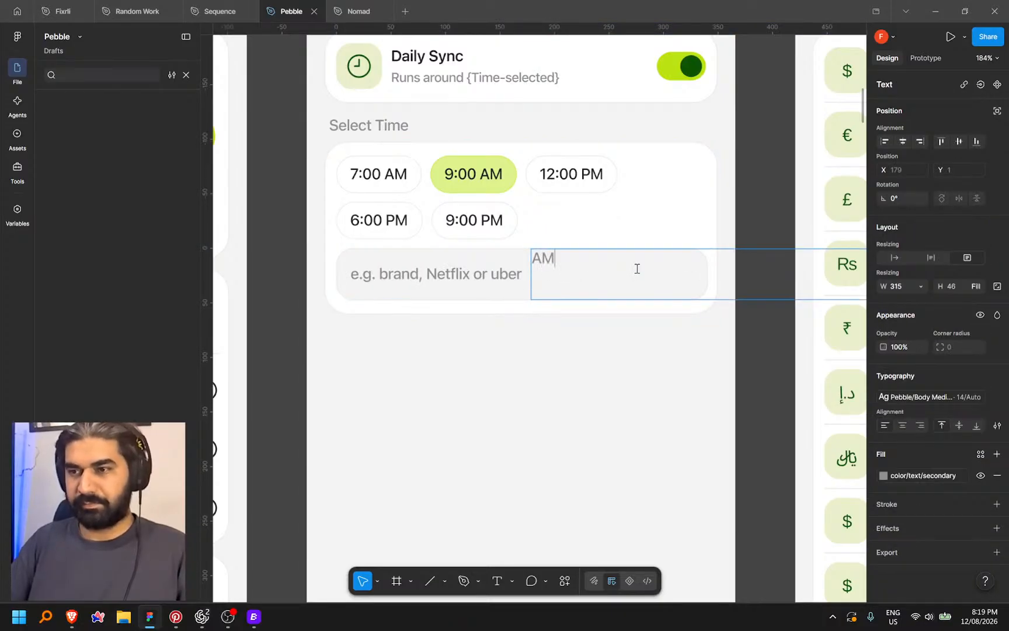
click(894, 258)
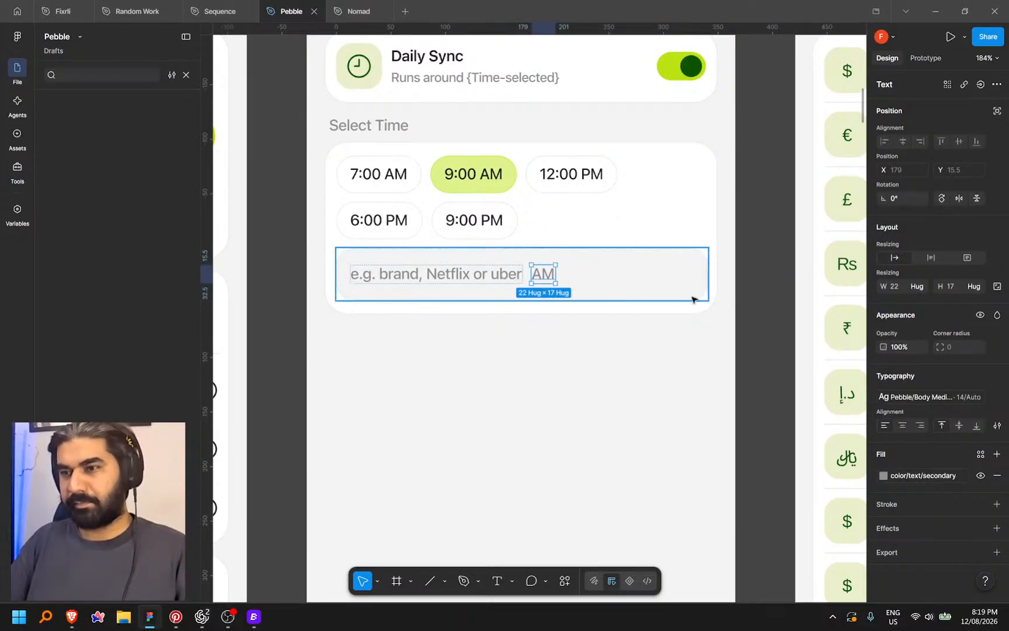
Push the AM label to the input's right end and wrap it in its own auto-layout frame
click(669, 280)
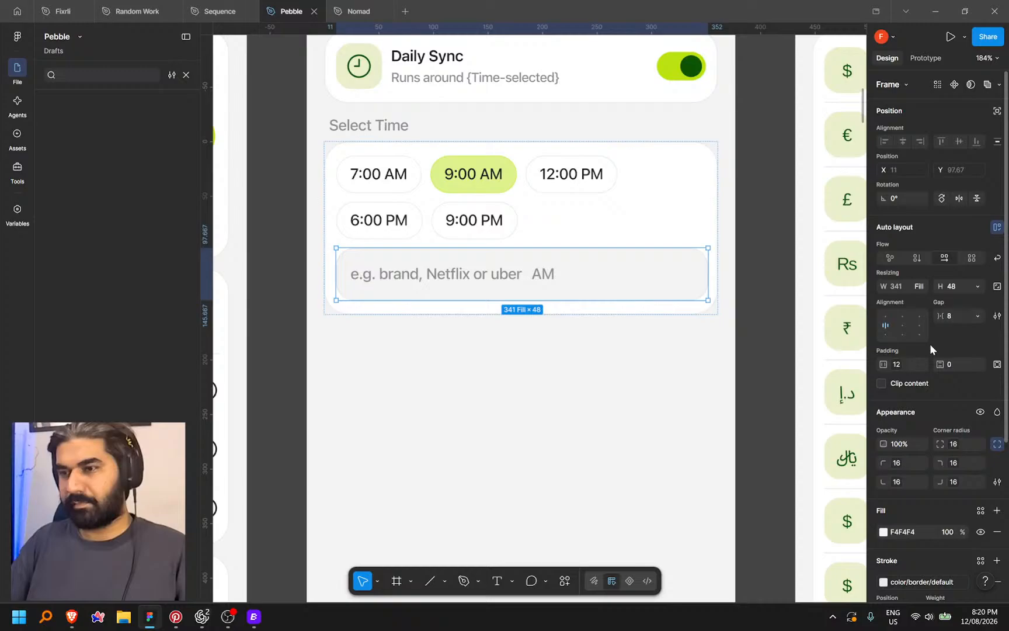
click(900, 329)
click(683, 273)
key(Return)
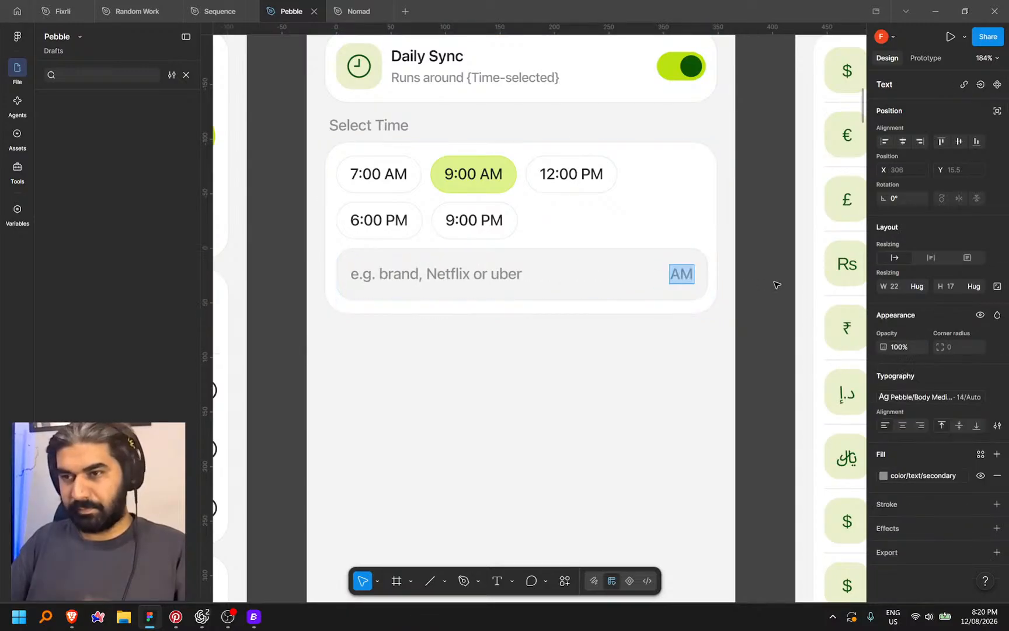
key(Escape)
scroll(682, 279, up, 5)
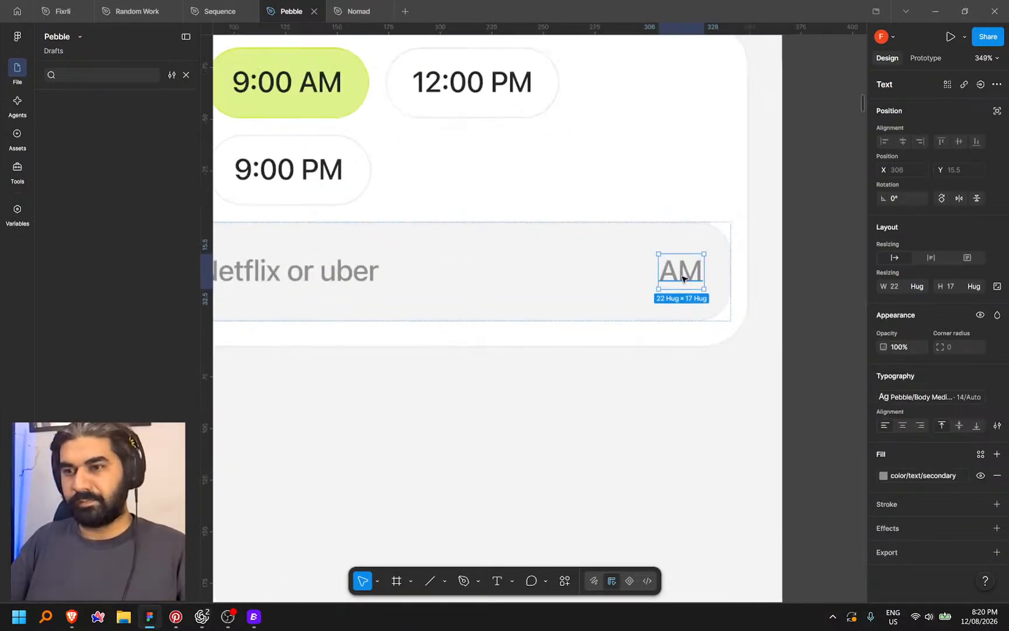
scroll(812, 277, down, 3)
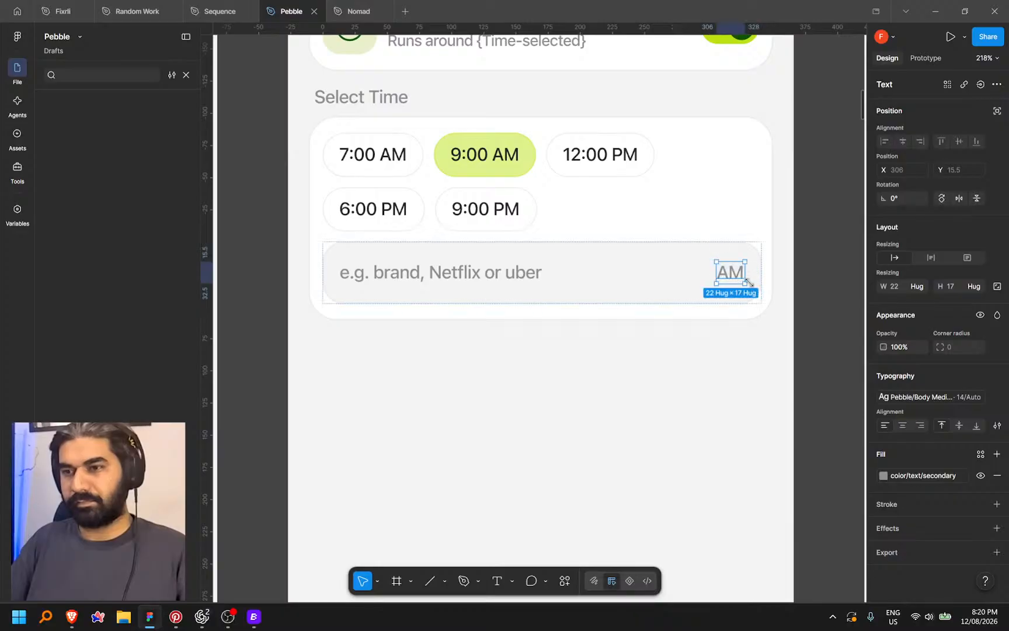
key(shift+a)
scroll(718, 292, up, 3)
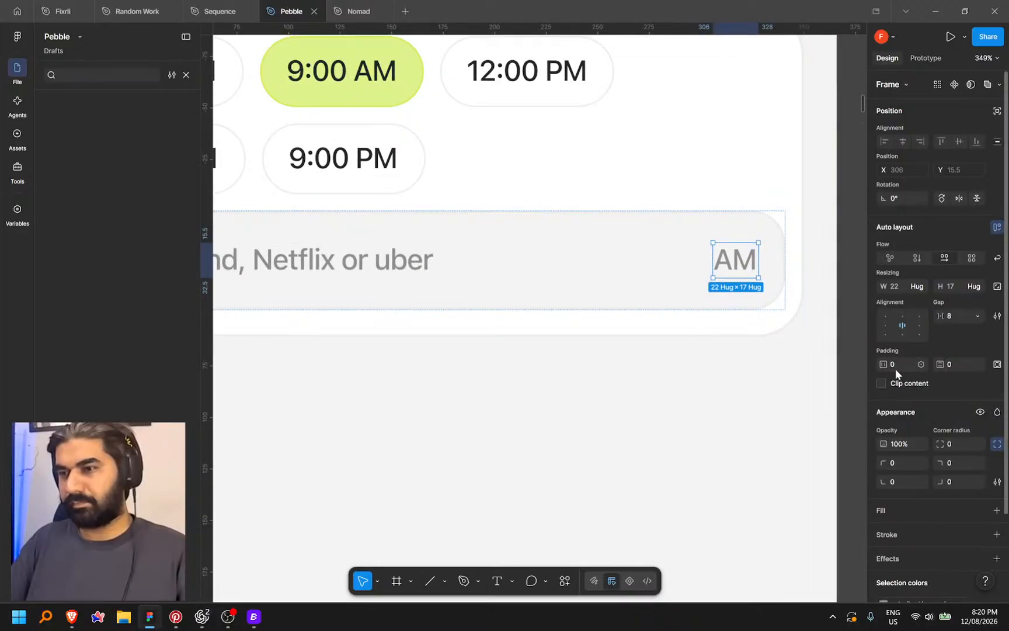
Give the AM frame 4 padding, color/background/card fill, 20 corner radius and color/border/default stroke
click(917, 363)
click(878, 448)
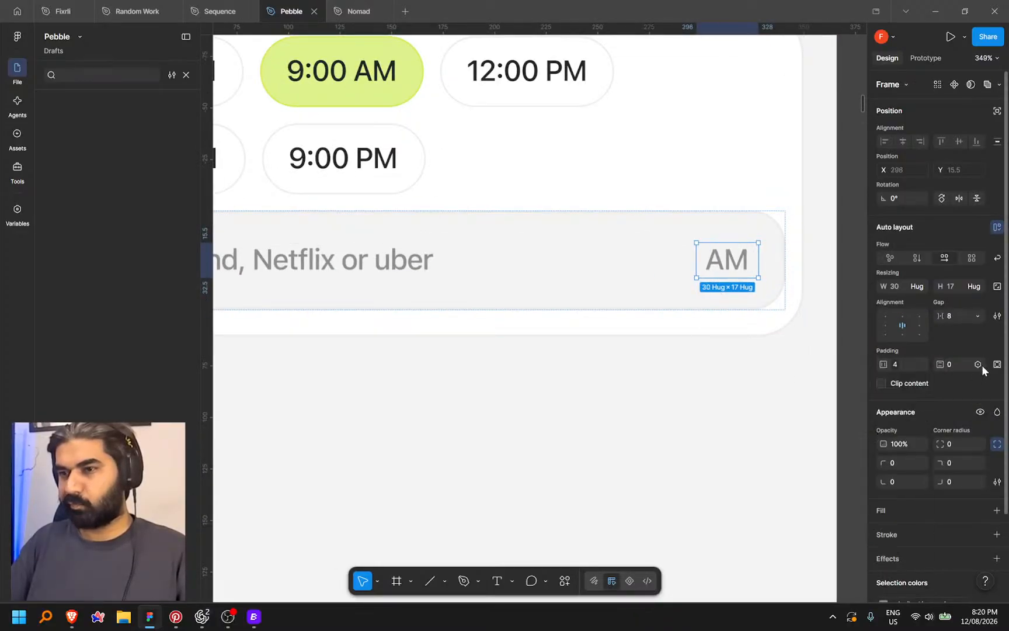
click(978, 364)
click(935, 451)
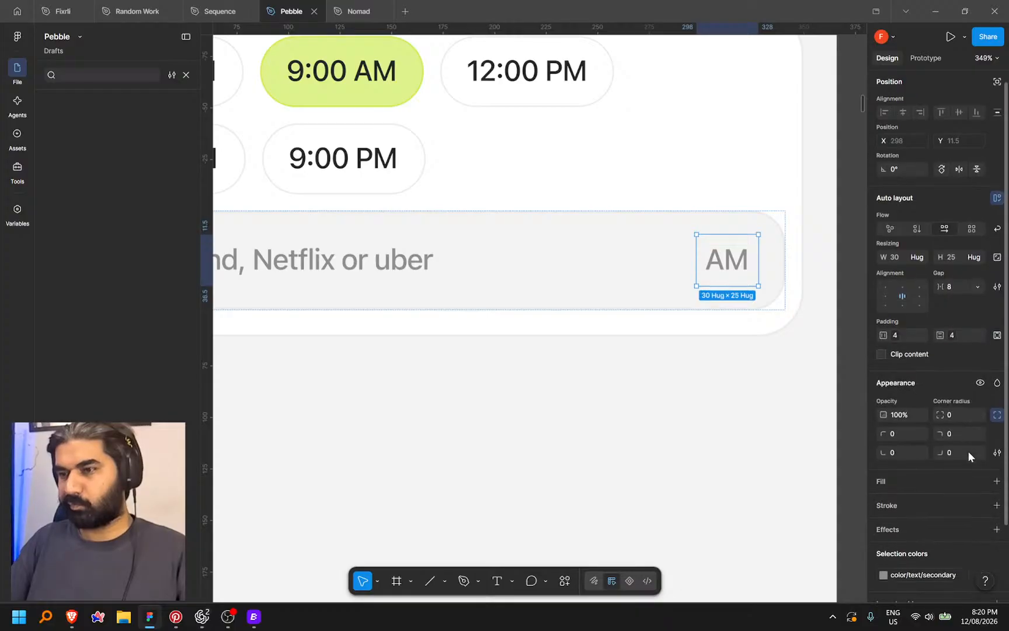
scroll(968, 451, down, 2)
click(980, 412)
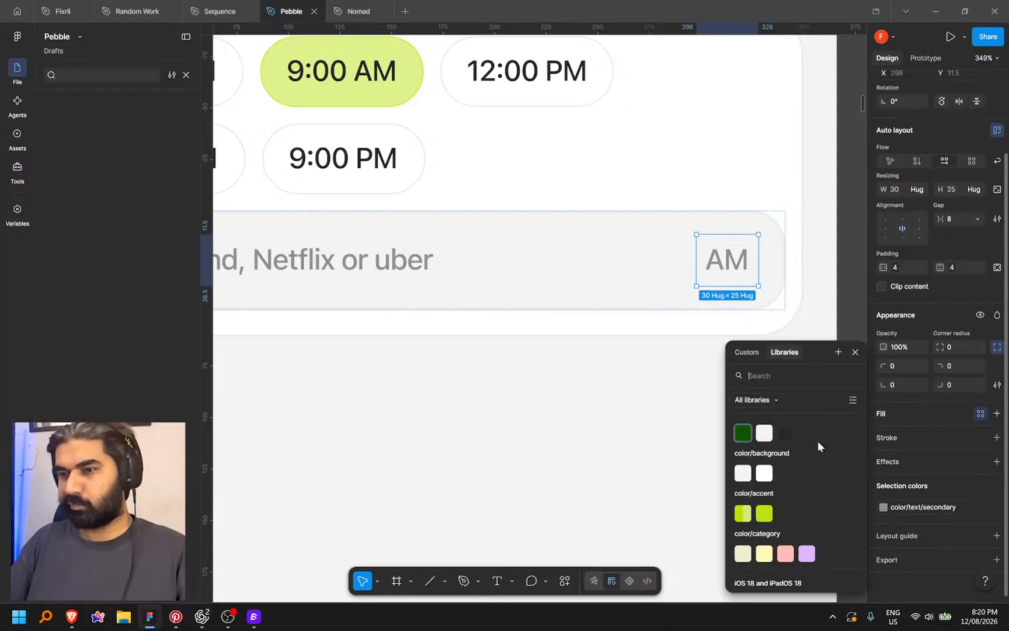
click(764, 473)
click(977, 347)
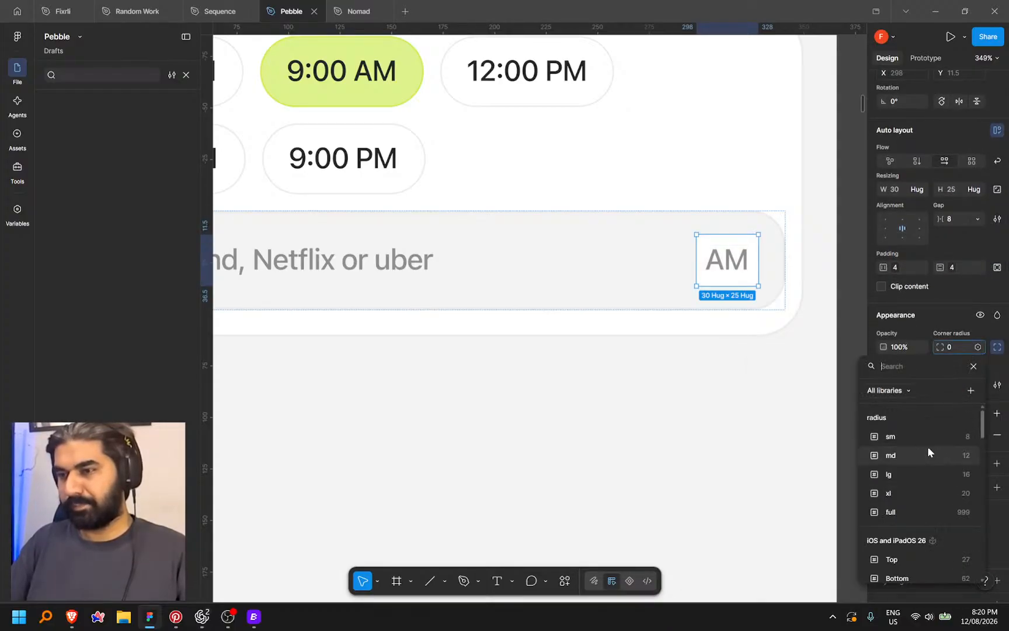
click(918, 498)
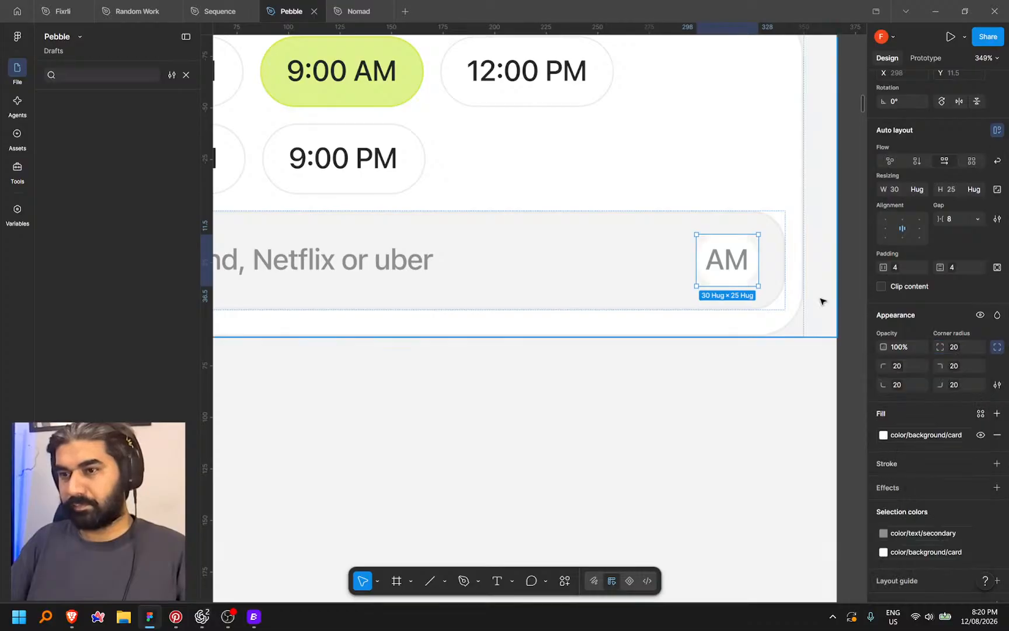
click(981, 463)
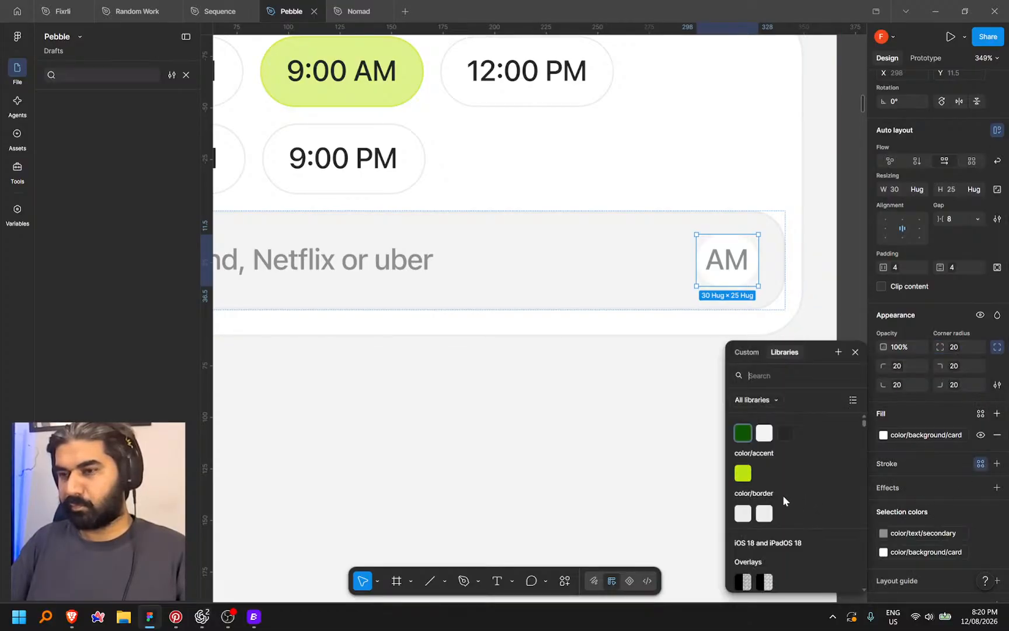
click(742, 512)
scroll(605, 330, down, 5)
Make the AM text black and raise the AM frame's padding to a larger spacing value
click(747, 307)
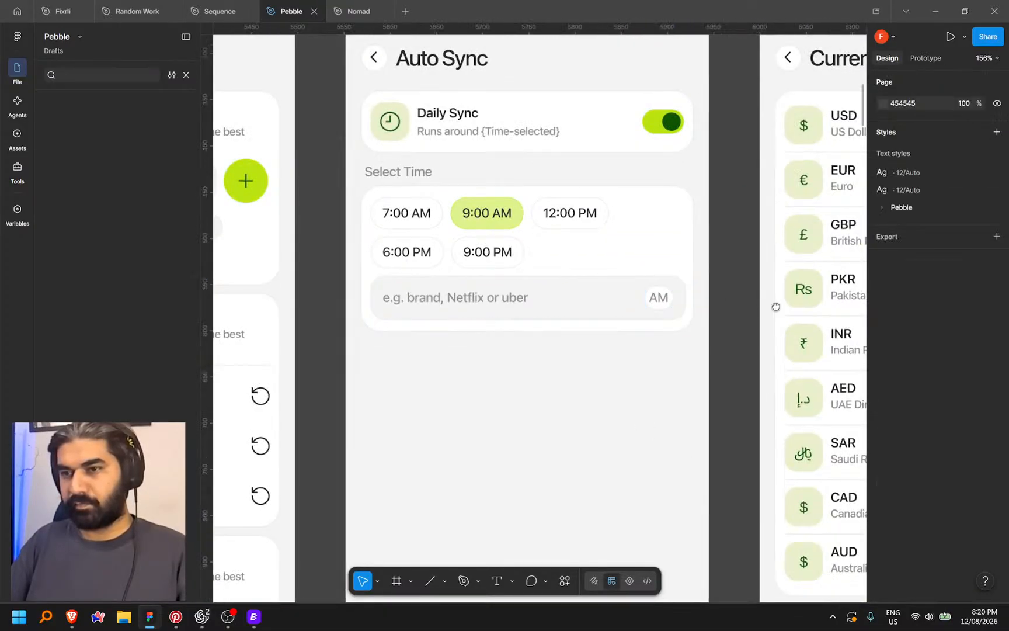
drag(775, 306, 828, 303)
ctrl+click(713, 296)
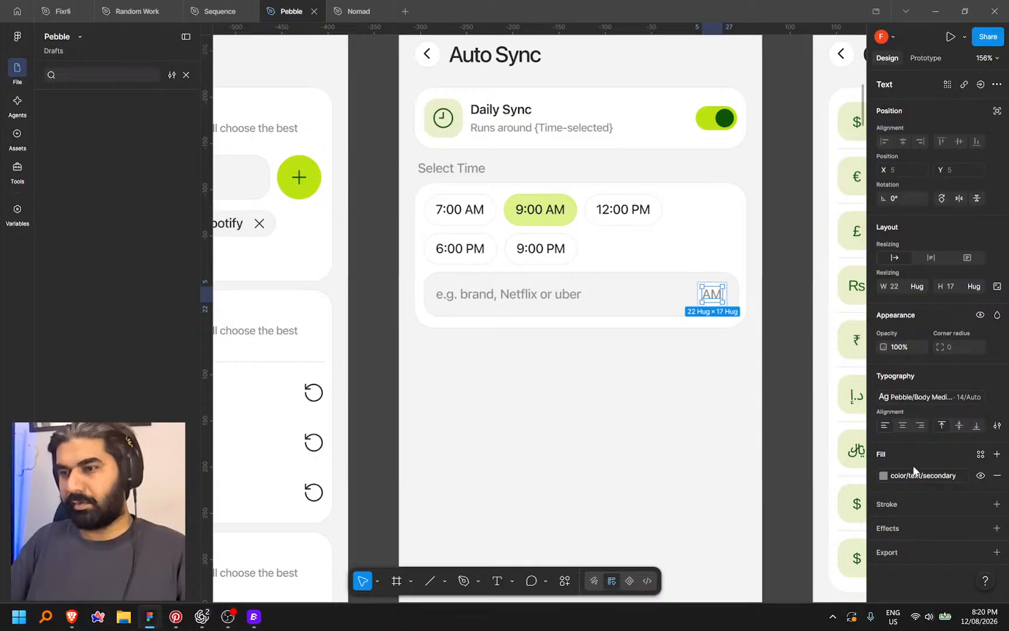
click(952, 475)
click(790, 431)
click(809, 307)
scroll(717, 302, up, 4)
ctrl+click(725, 299)
click(734, 308)
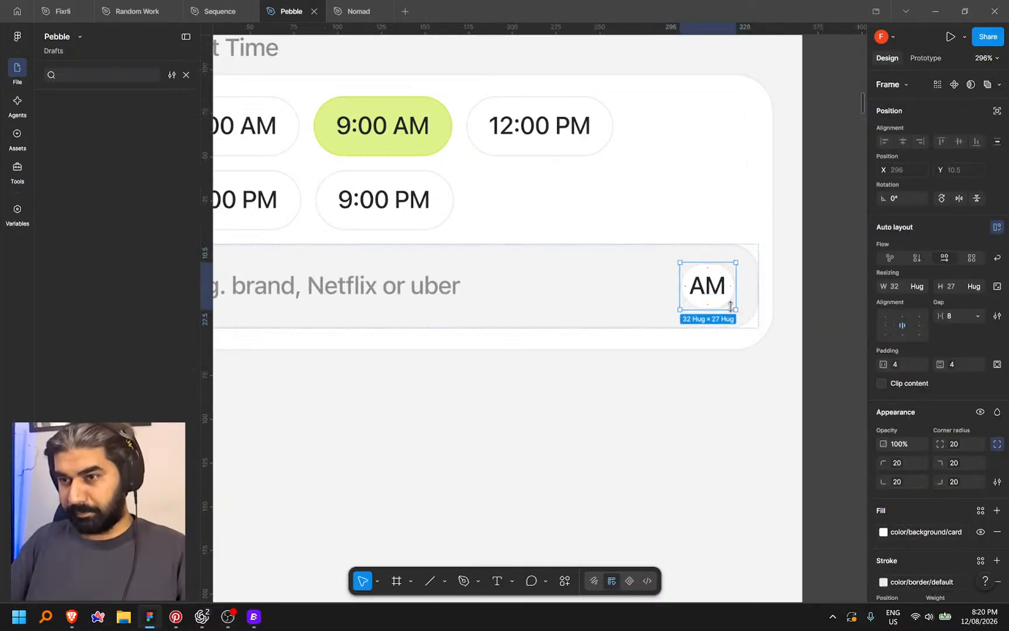
click(896, 369)
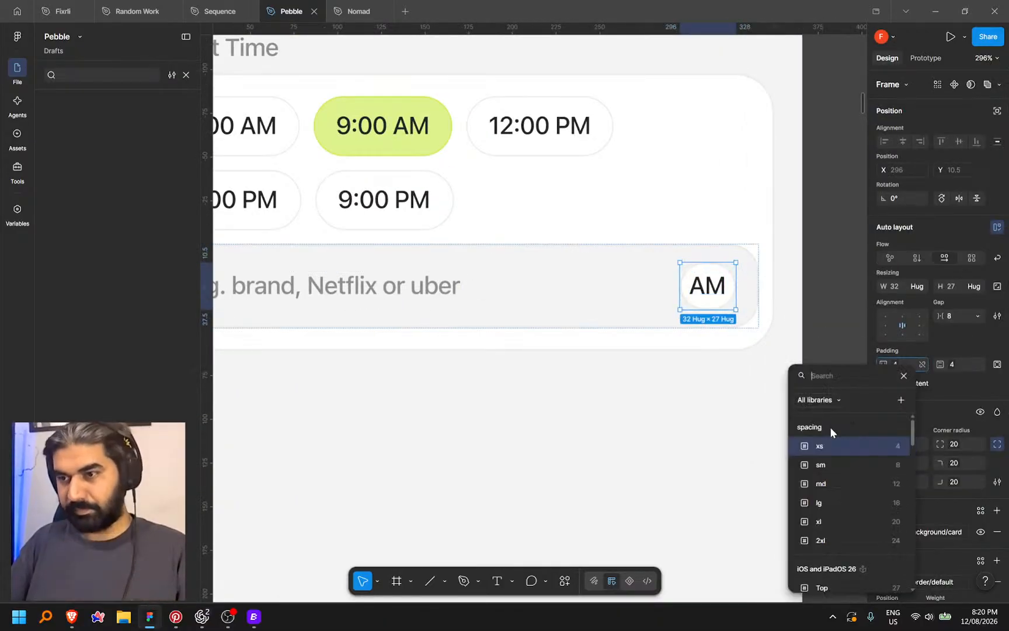
click(847, 467)
click(834, 327)
scroll(817, 330, down, 3)
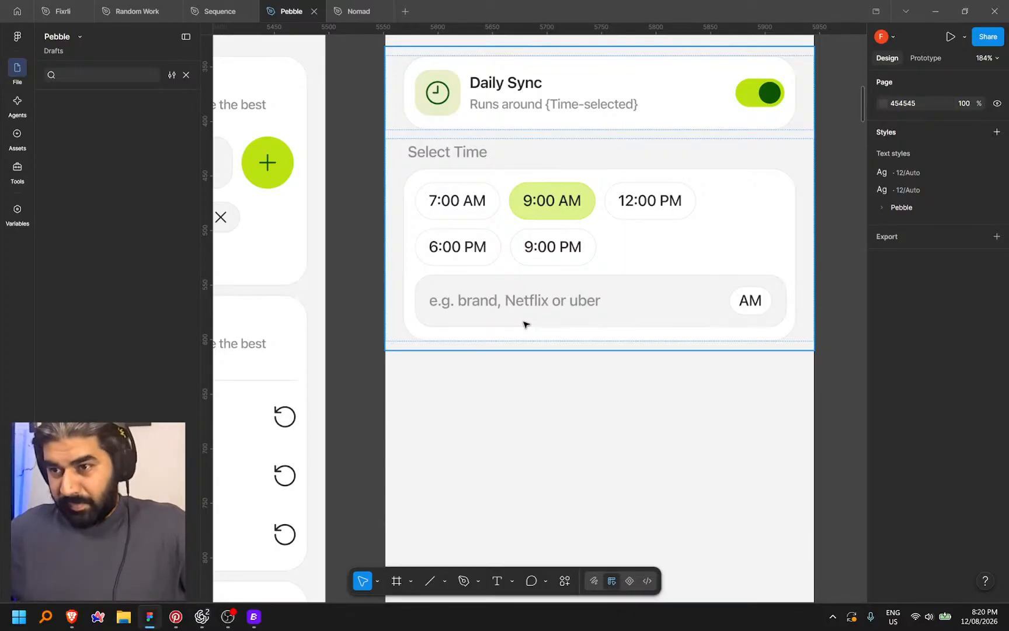
Select the Select Time card frame on the Auto Sync screen and switch to Dev Mode
scroll(584, 304, down, 5)
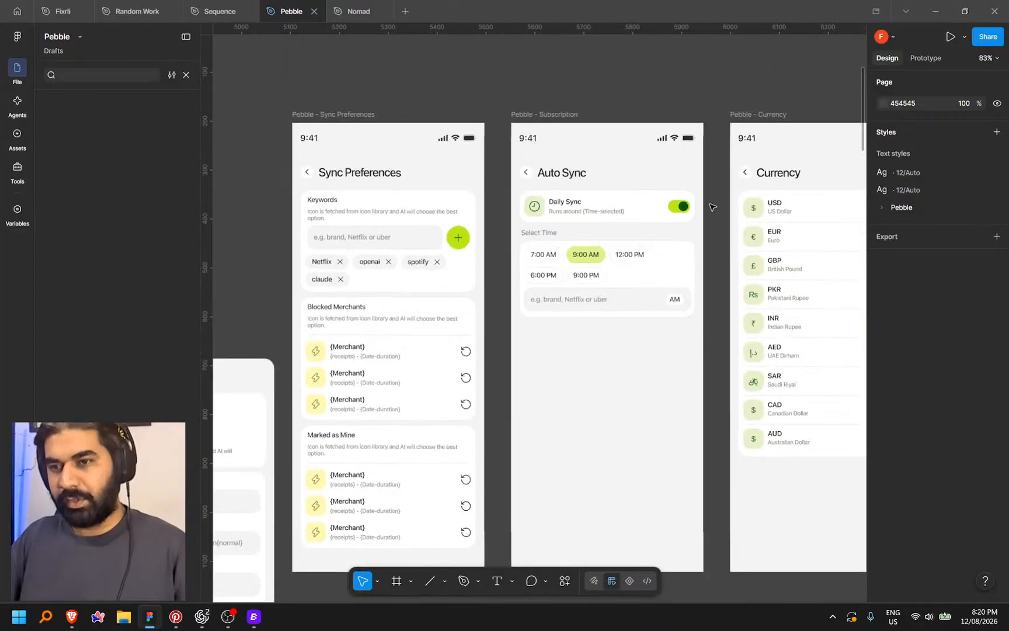
drag(670, 32, 647, 76)
scroll(535, 298, up, 5)
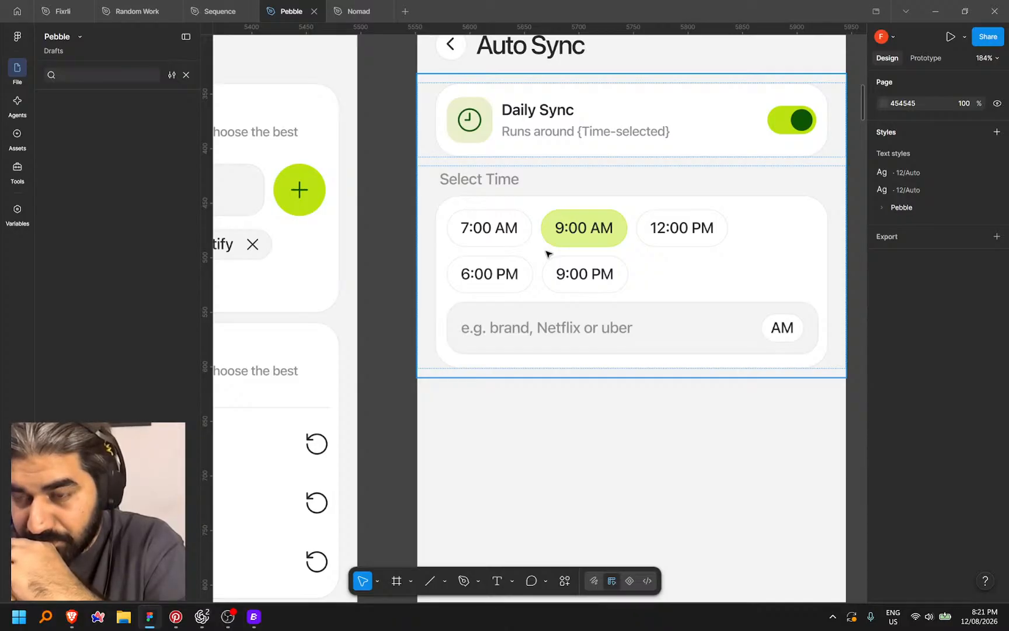
scroll(673, 289, down, 1)
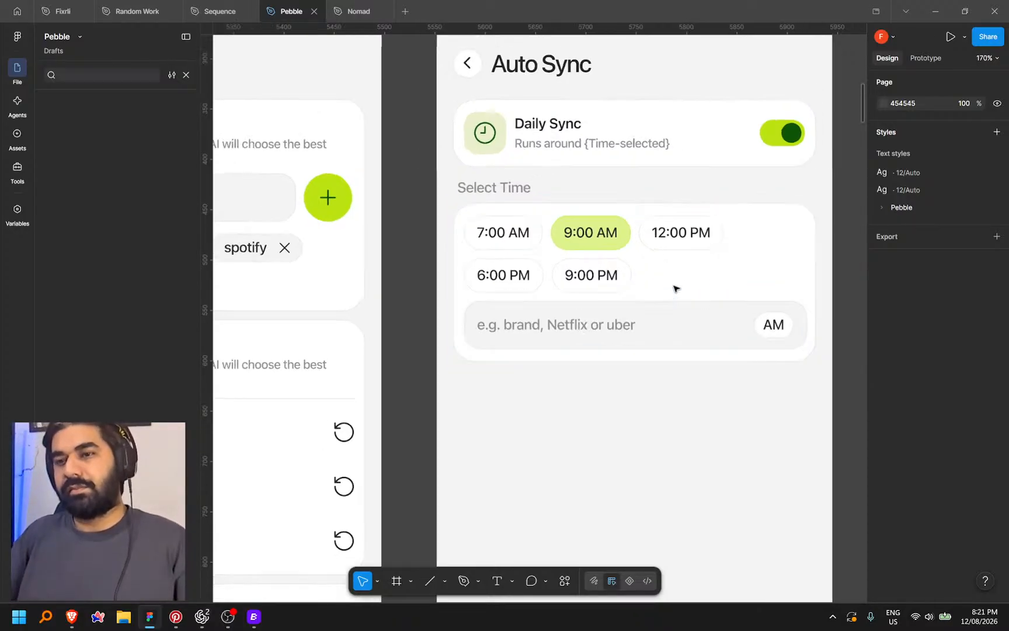
click(711, 265)
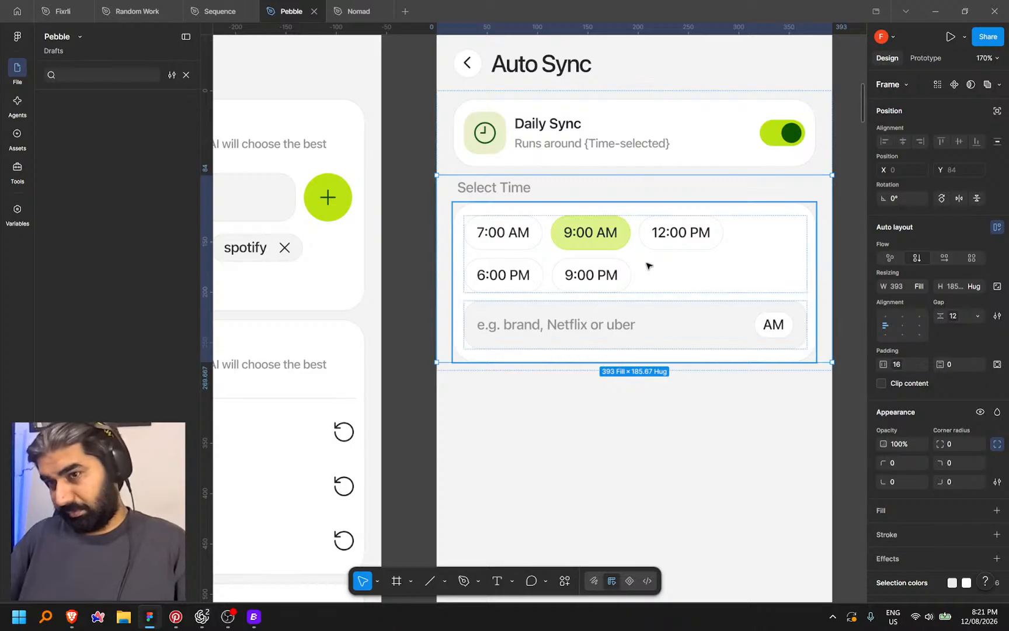
scroll(648, 263, down, 5)
click(765, 270)
drag(766, 270, 721, 288)
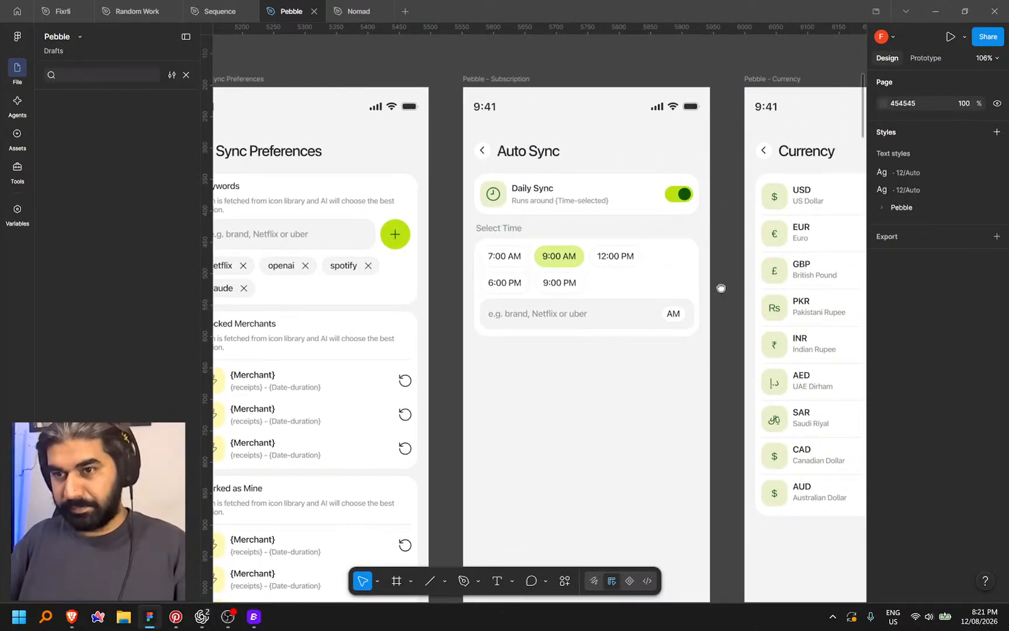
double_click(629, 241)
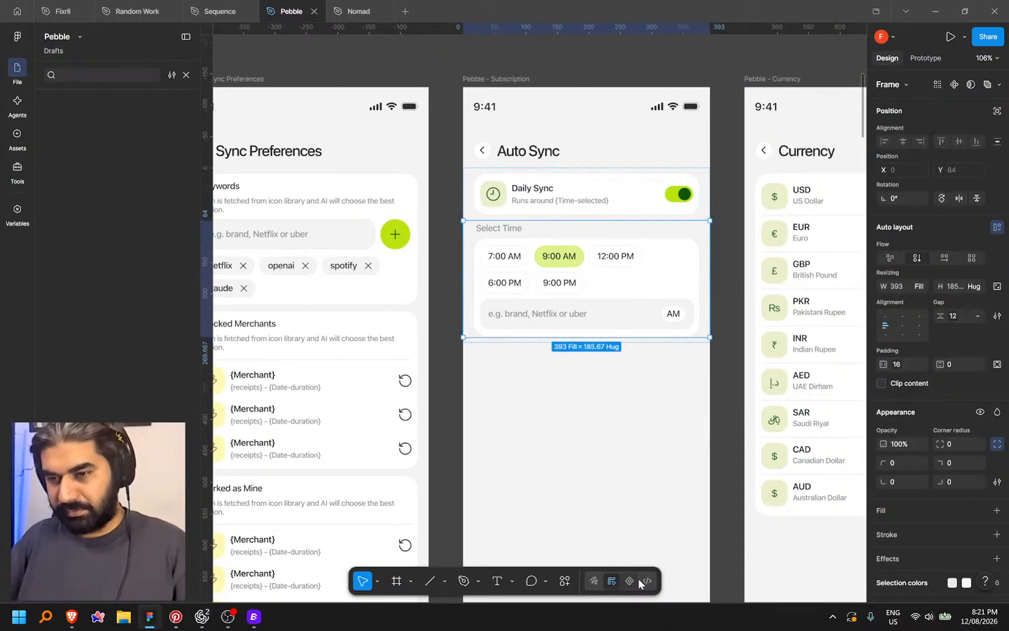
key(shift+d)
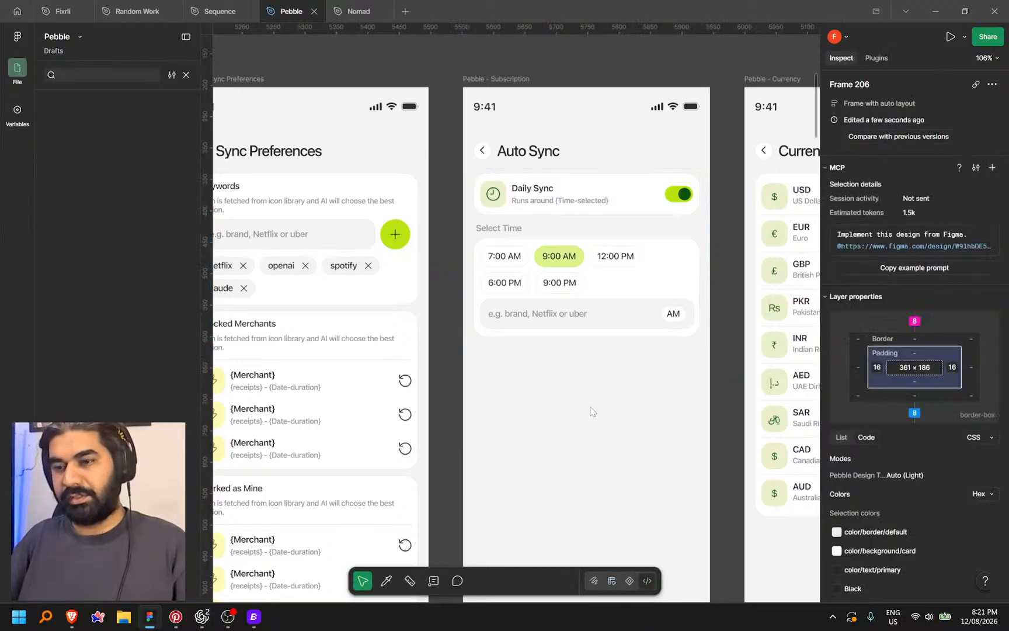
Copy a link to the Select Time frame and bring Codex to the front
click(704, 238)
right_click(705, 236)
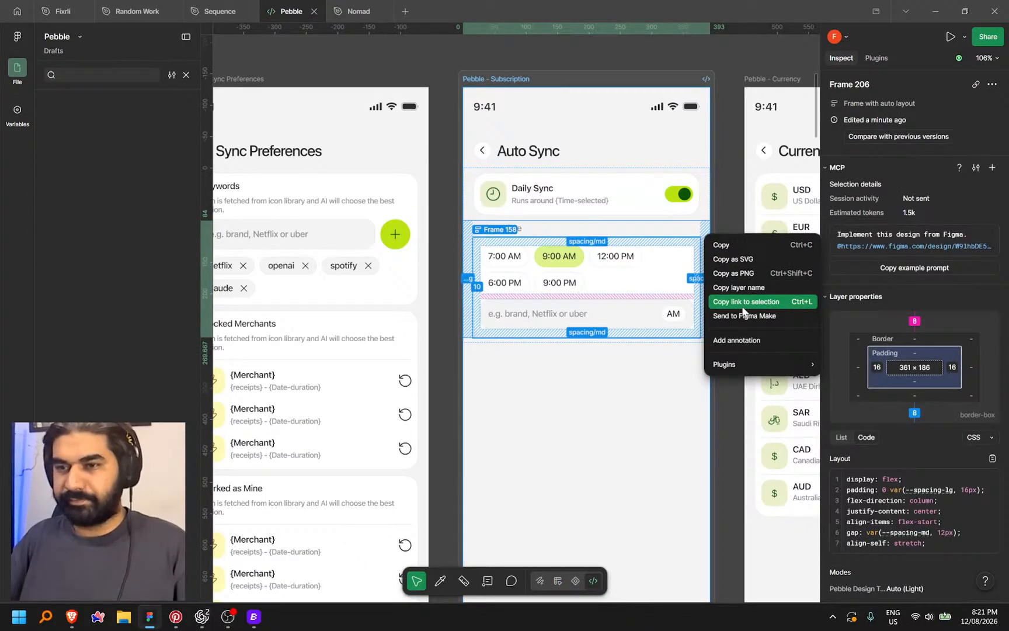
click(742, 301)
click(196, 617)
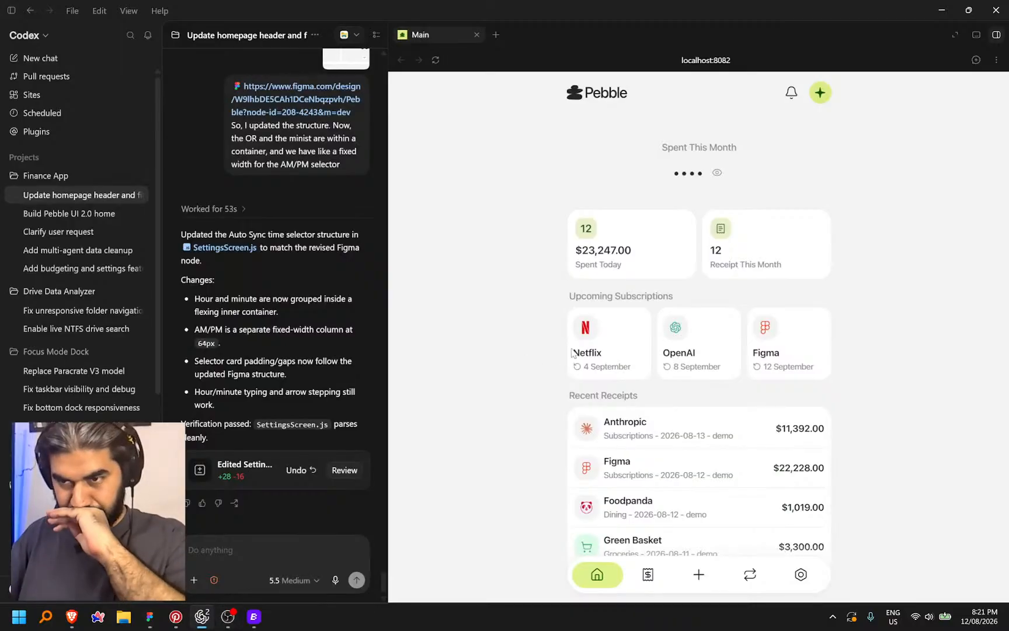
Show the preview's Auto Sync screen, then paste the Select Time Figma link and dictate notes on preset chips and an AM/PM toggle
click(801, 577)
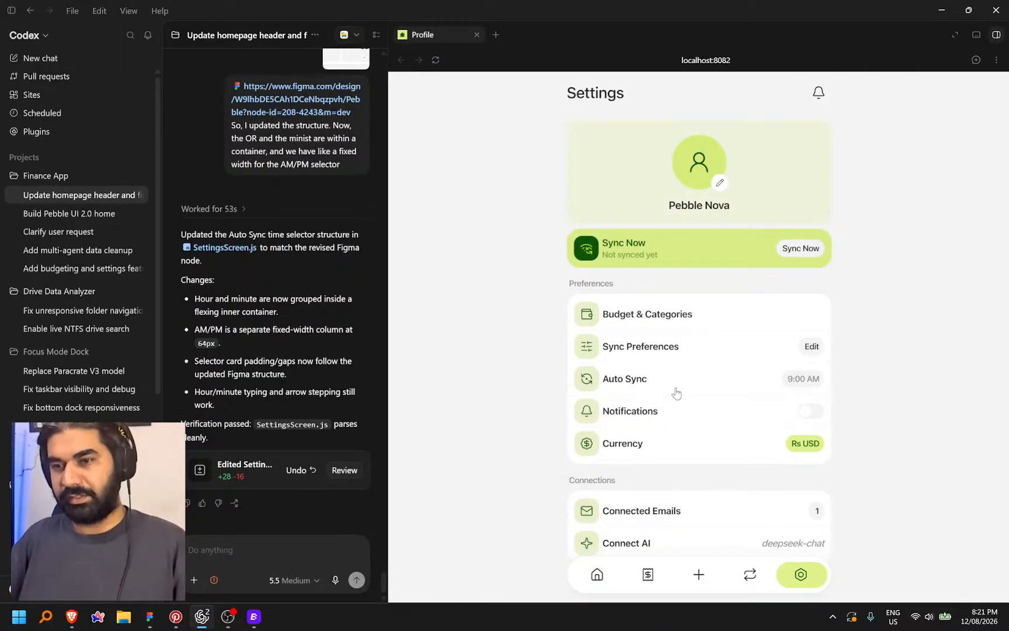
click(689, 385)
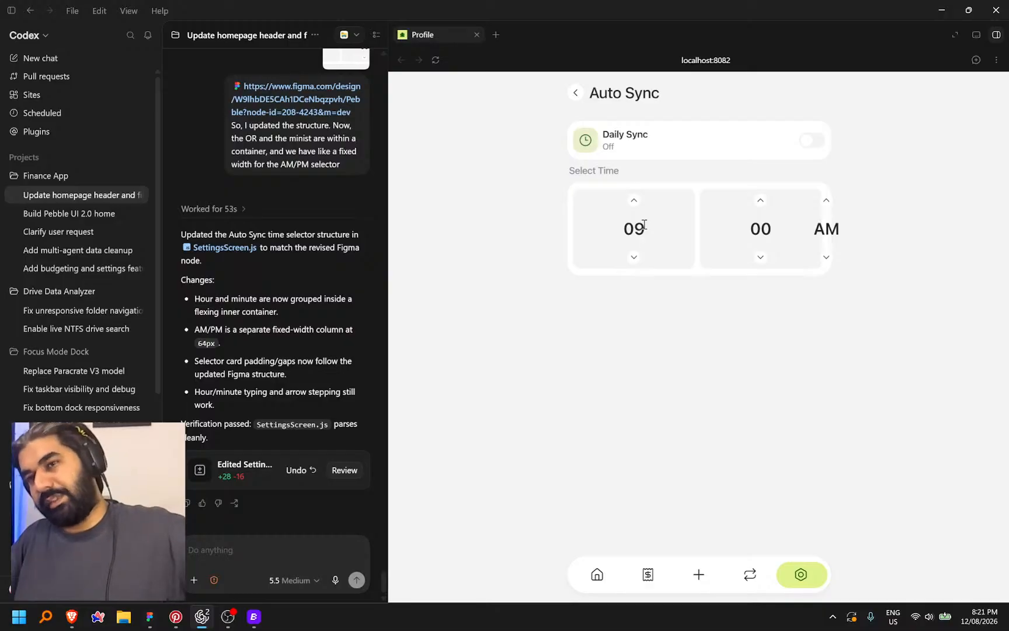
click(243, 549)
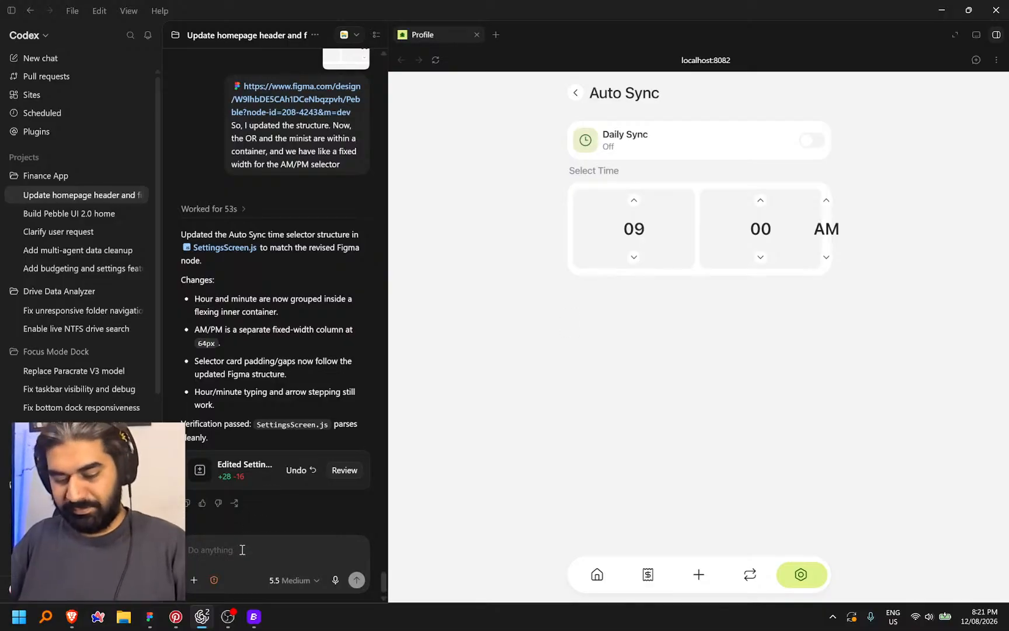
key(ctrl+v)
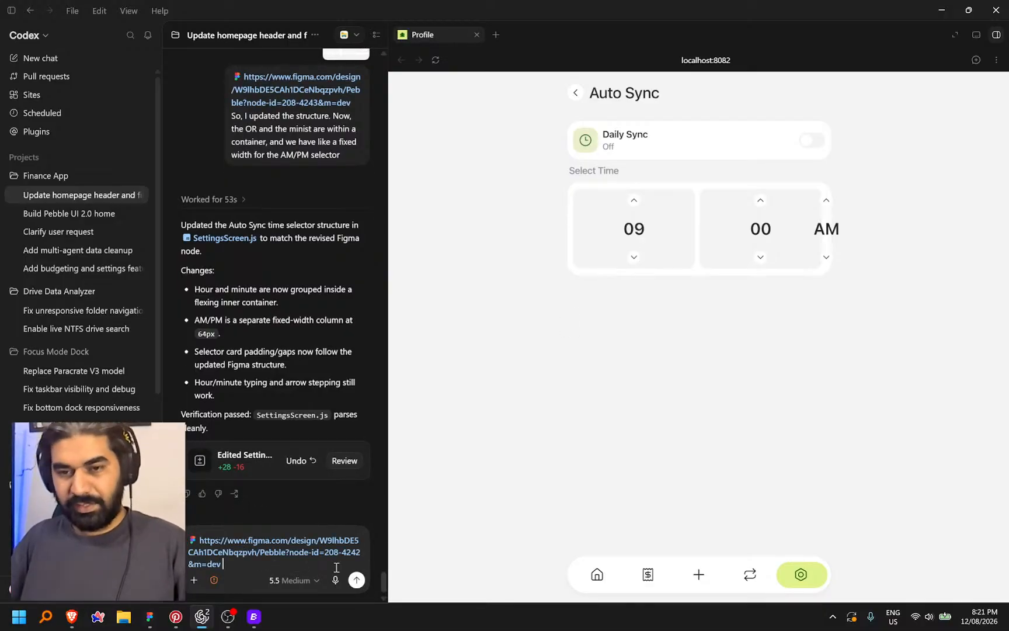
key(ctrl+space)
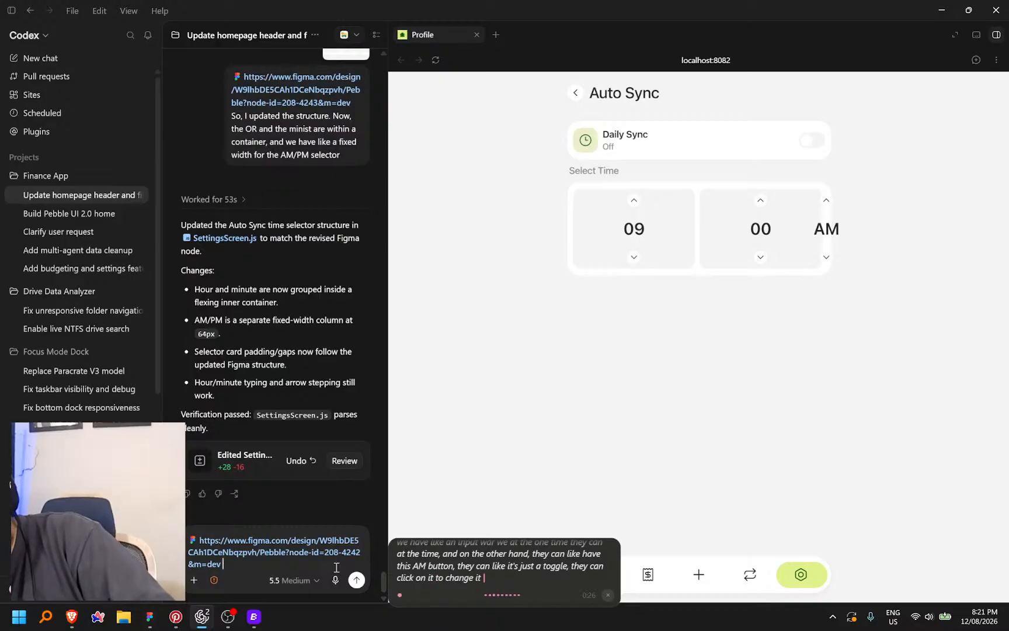
key(ctrl+space)
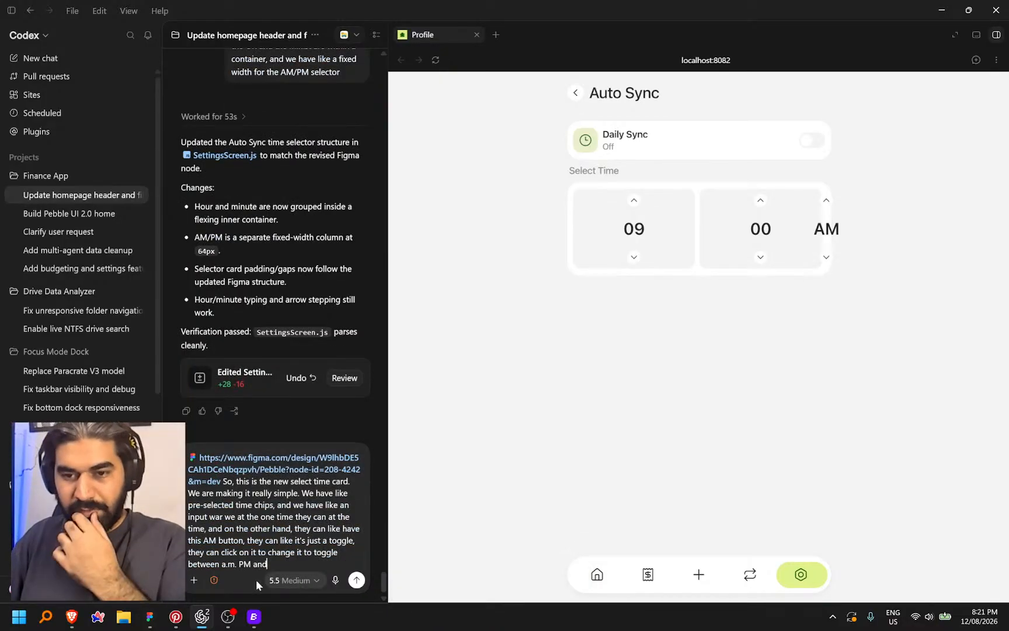
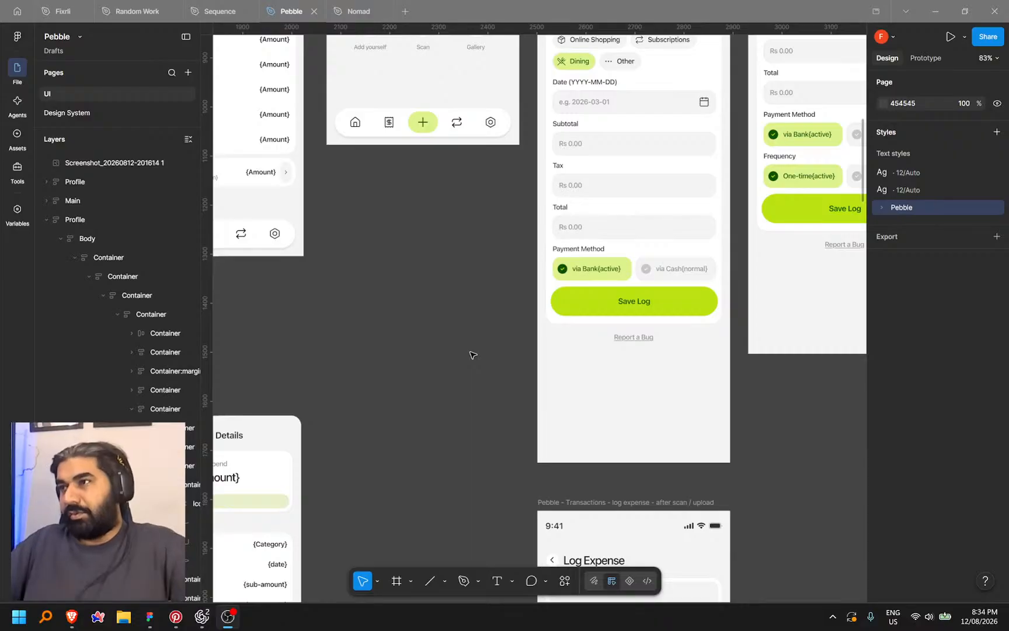
Inspect the Log Expense frame's Payment Method and Save Log area at 185%, then show the Vibe Variables site
drag(449, 286, 470, 288)
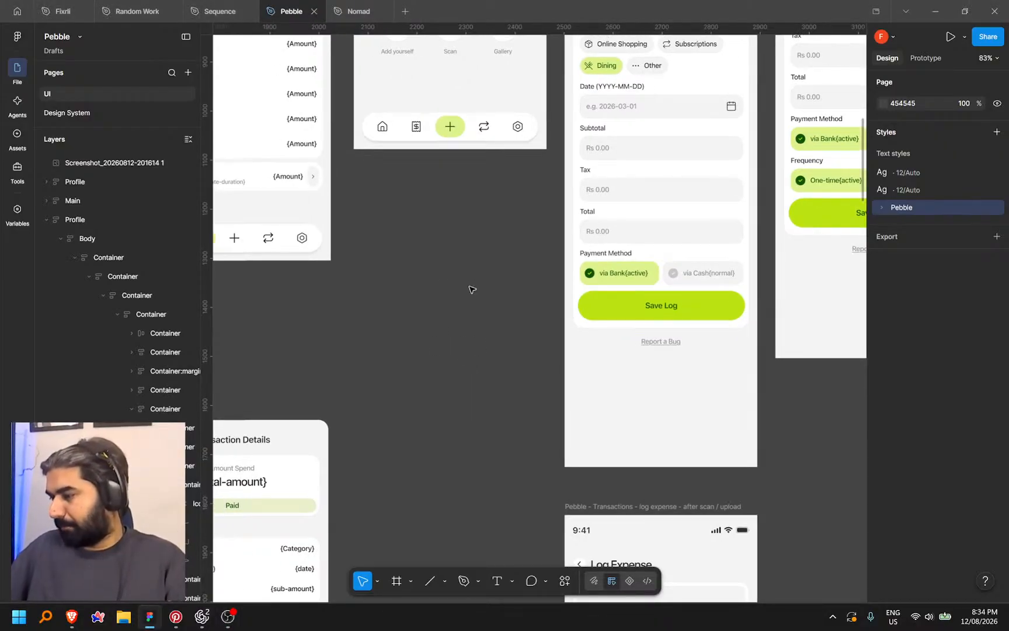
drag(491, 282, 516, 317)
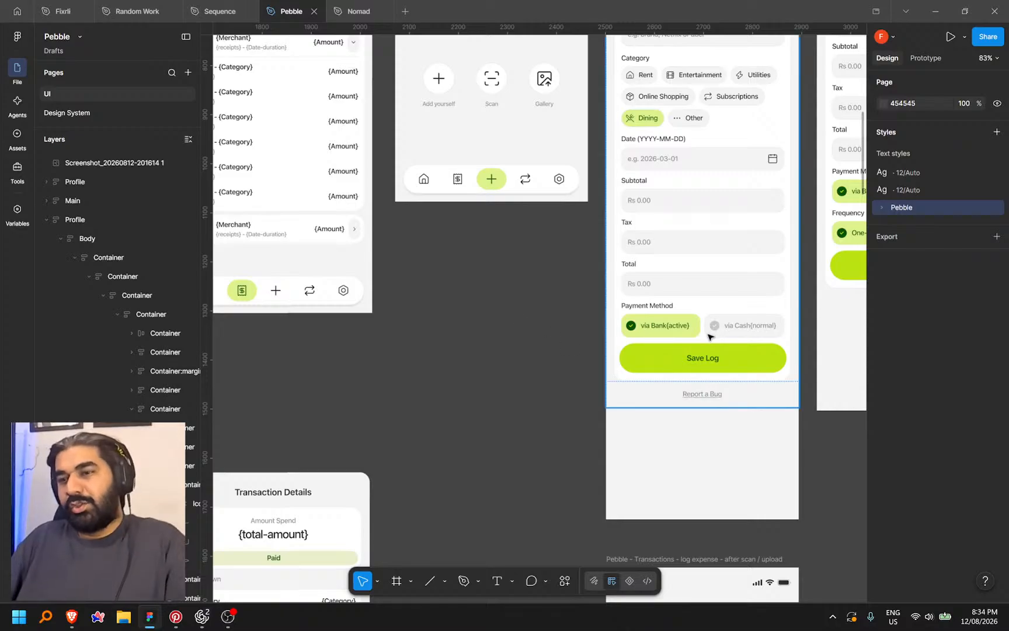
scroll(467, 345, right, 3)
scroll(526, 293, up, 5)
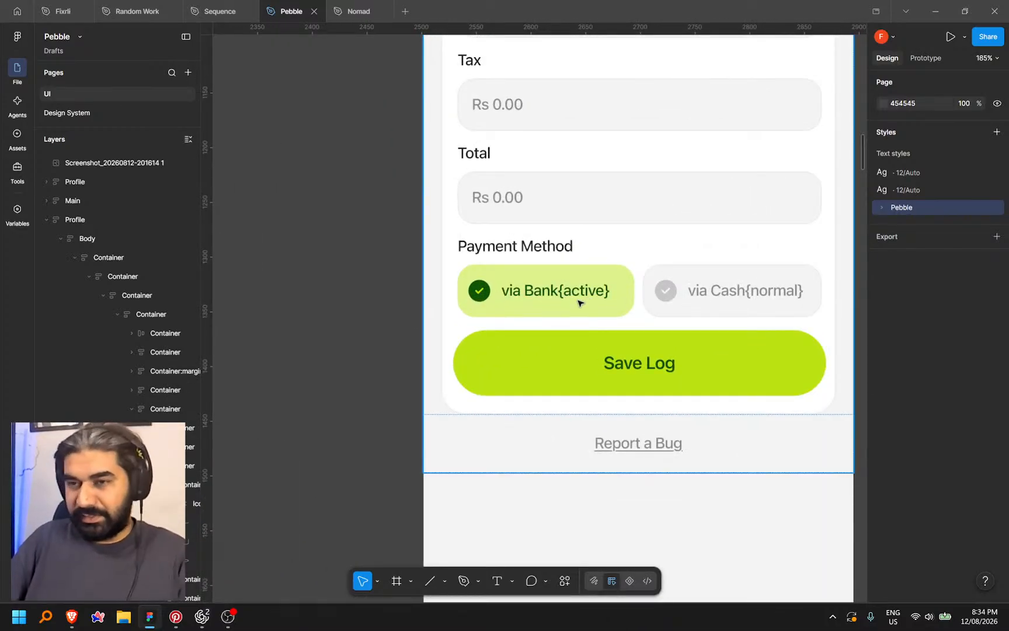
click(71, 618)
scroll(644, 238, up, 15)
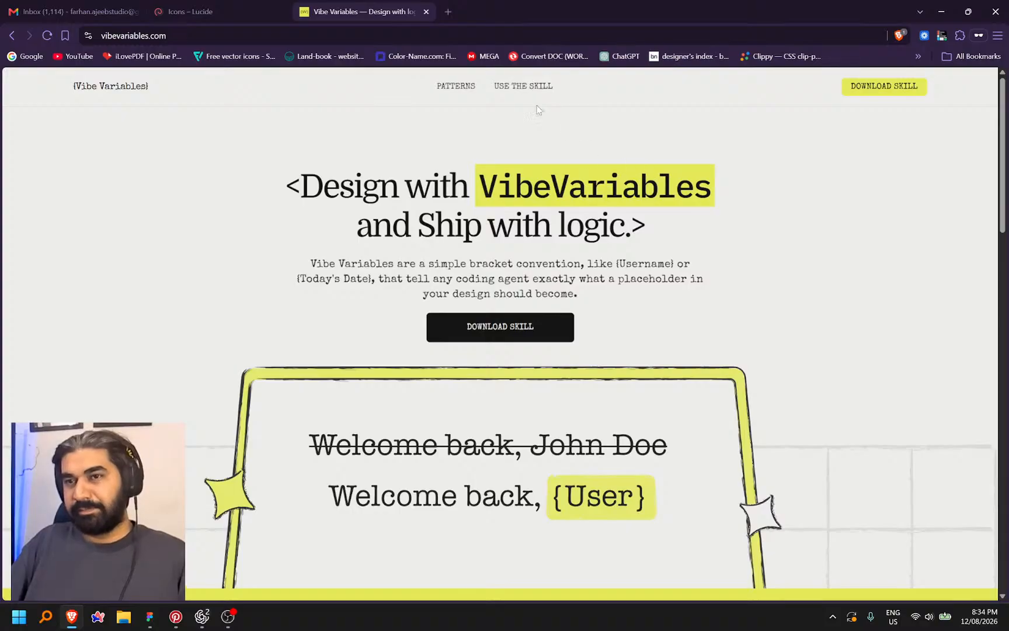
Read the Vibe Variables FAQ and highlight the {Hover-state} pattern example before returning to Figma
click(528, 87)
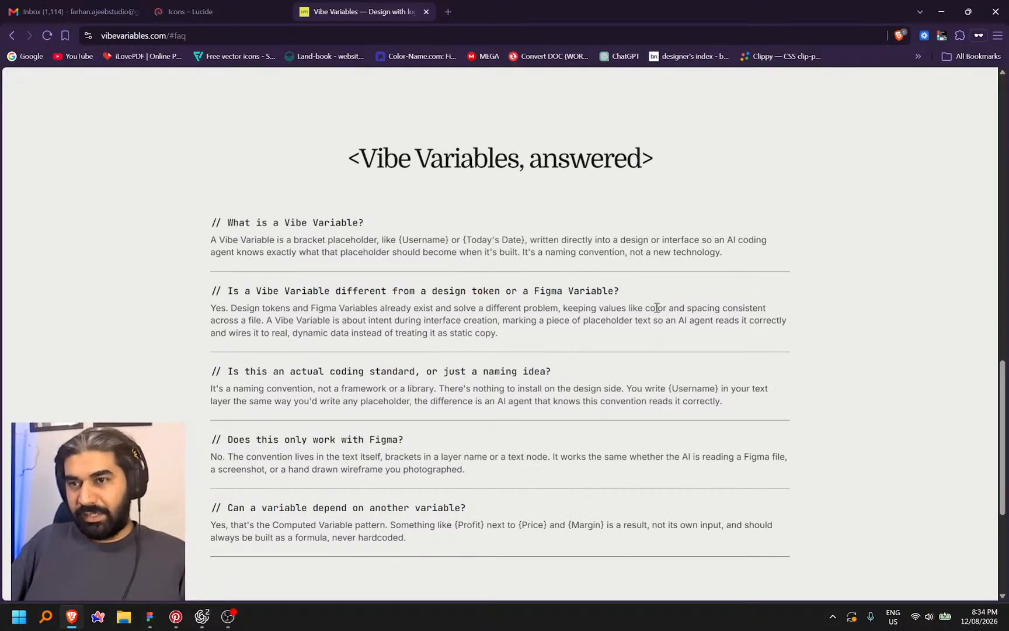
scroll(657, 308, up, 15)
scroll(519, 335, down, 5)
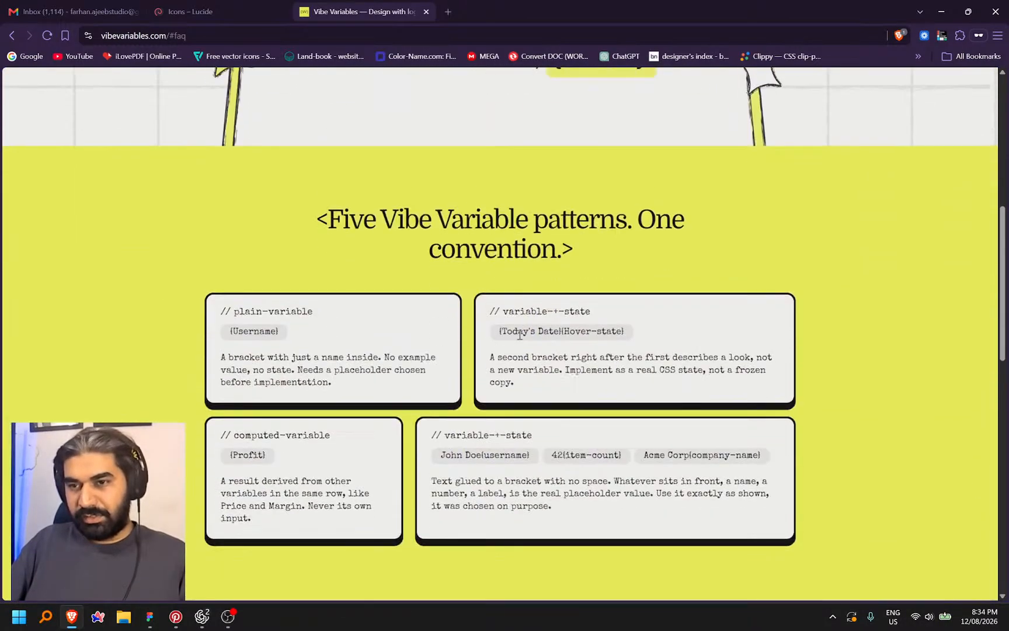
drag(559, 331, 623, 332)
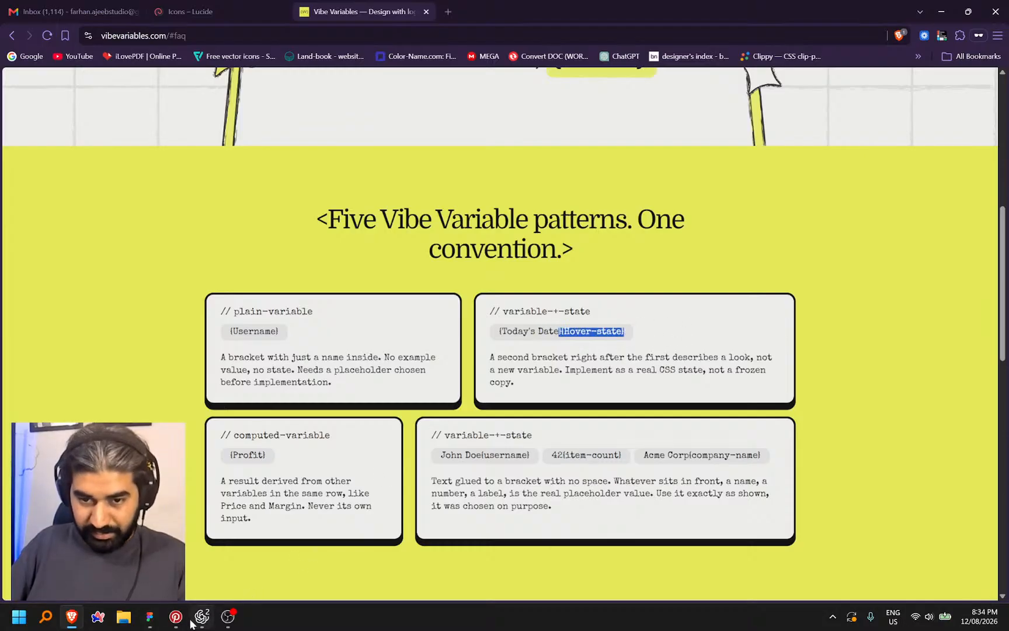
click(148, 619)
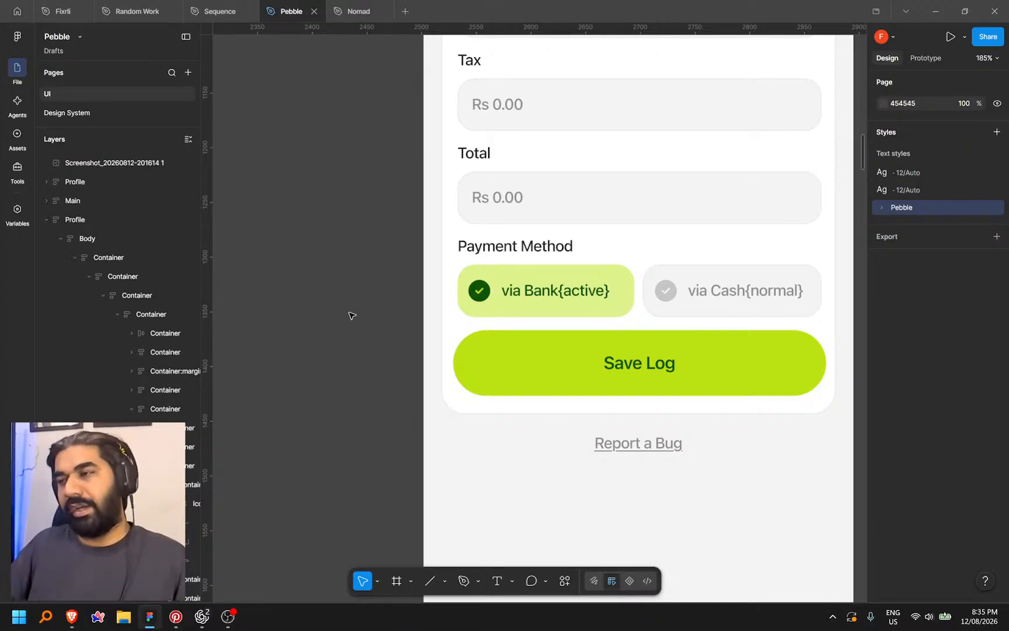
Zoom out to 42% to see the Log Expense, Transactions, Subscription and Transaction Details frames
scroll(601, 301, down, 8)
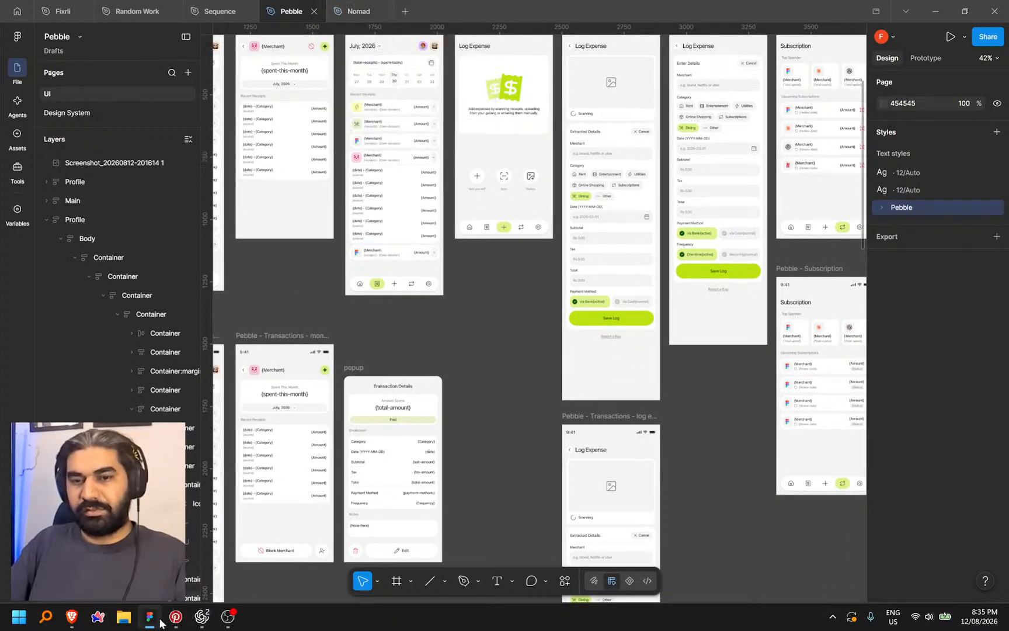
In the preview, start a manual expense and toggle payment to via Bank, then back to via Cash
click(202, 616)
scroll(622, 548, down, 3)
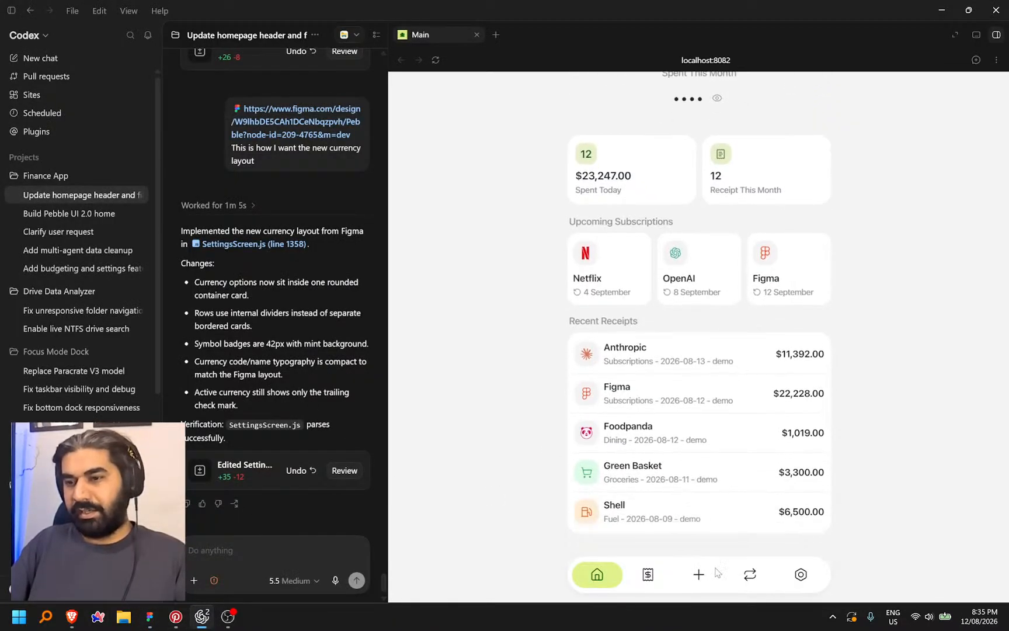
click(704, 578)
click(625, 393)
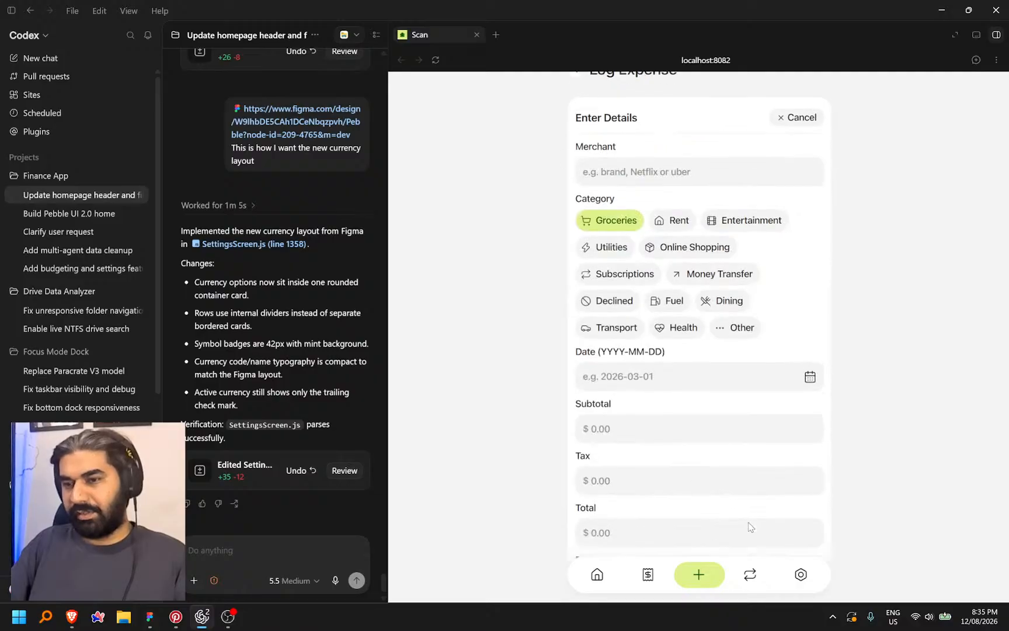
scroll(623, 385, down, 5)
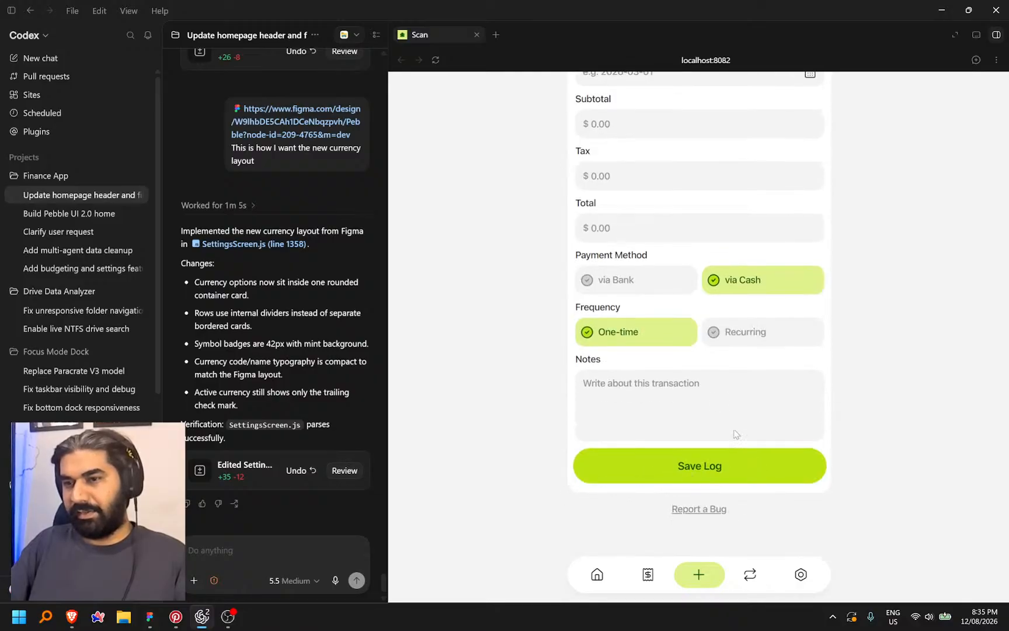
click(664, 277)
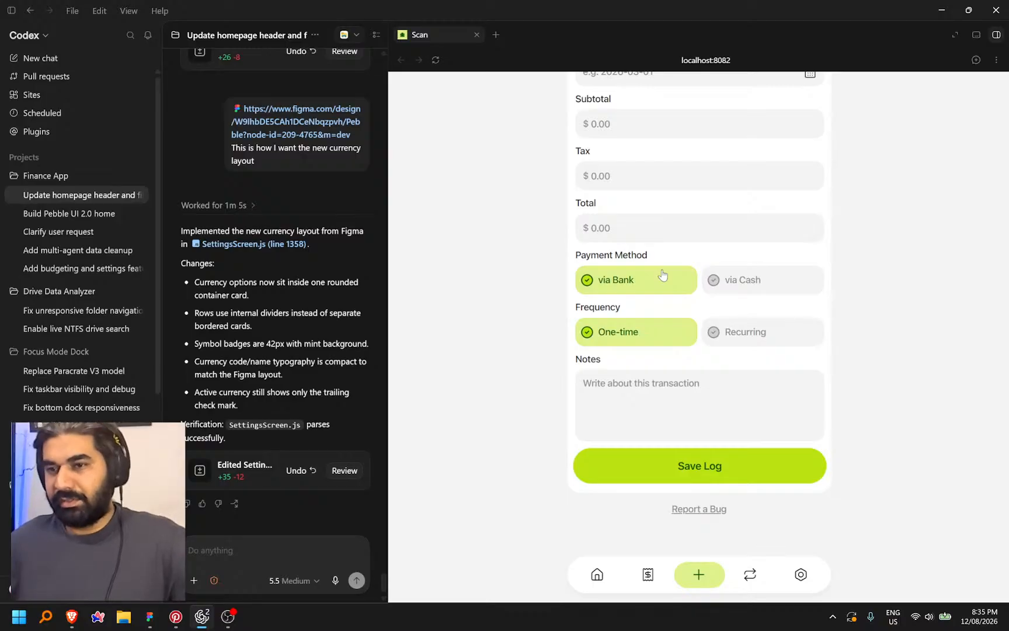
click(777, 276)
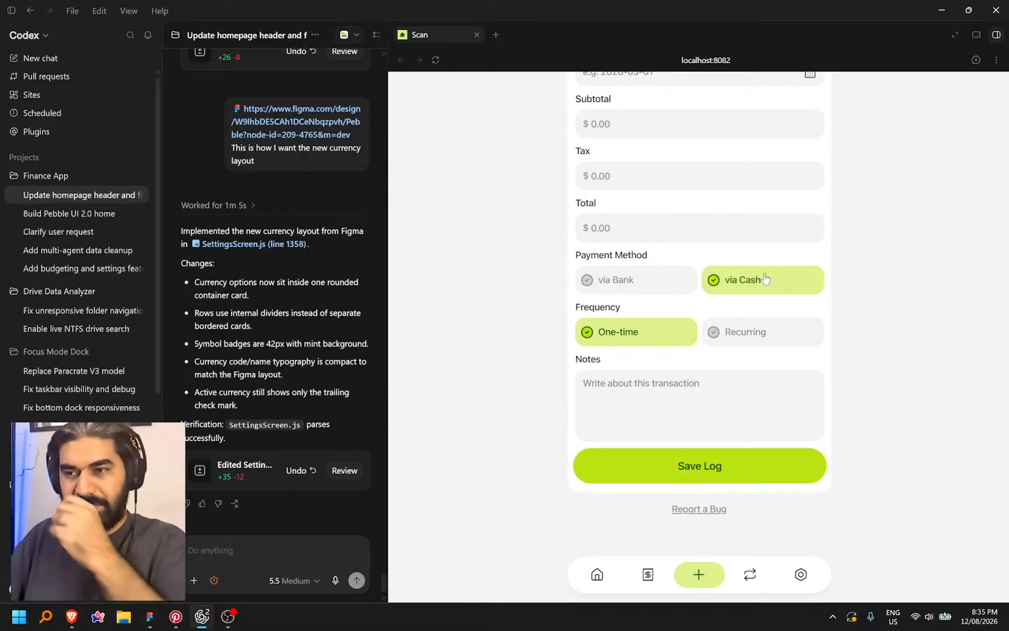
Compare the form with the Figma design, then open Receipts showing 12 receipts totaling $72,466.00
scroll(639, 330, up, 5)
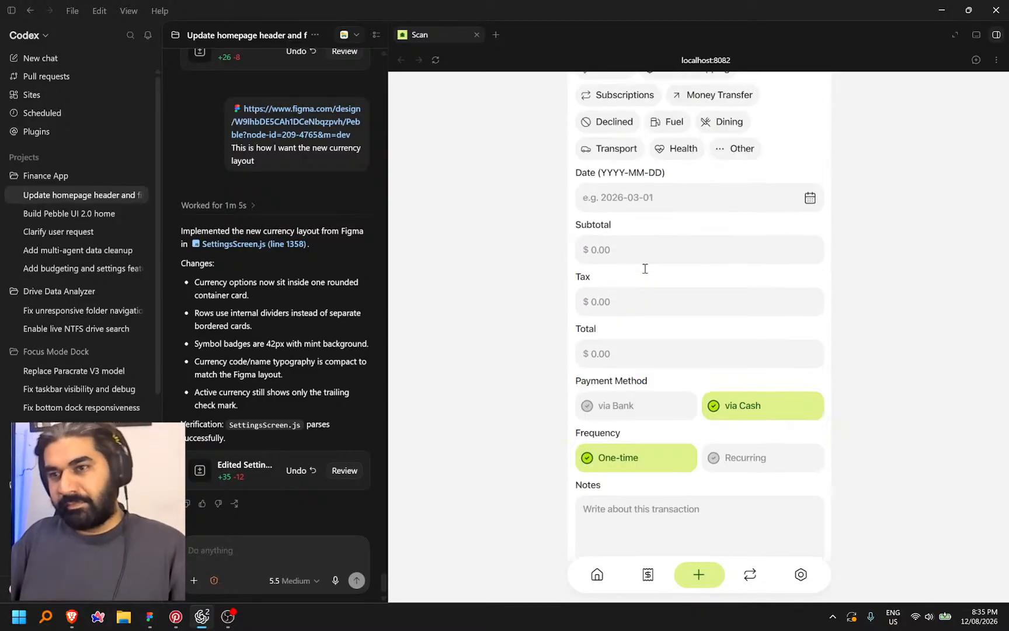
scroll(714, 246, down, 5)
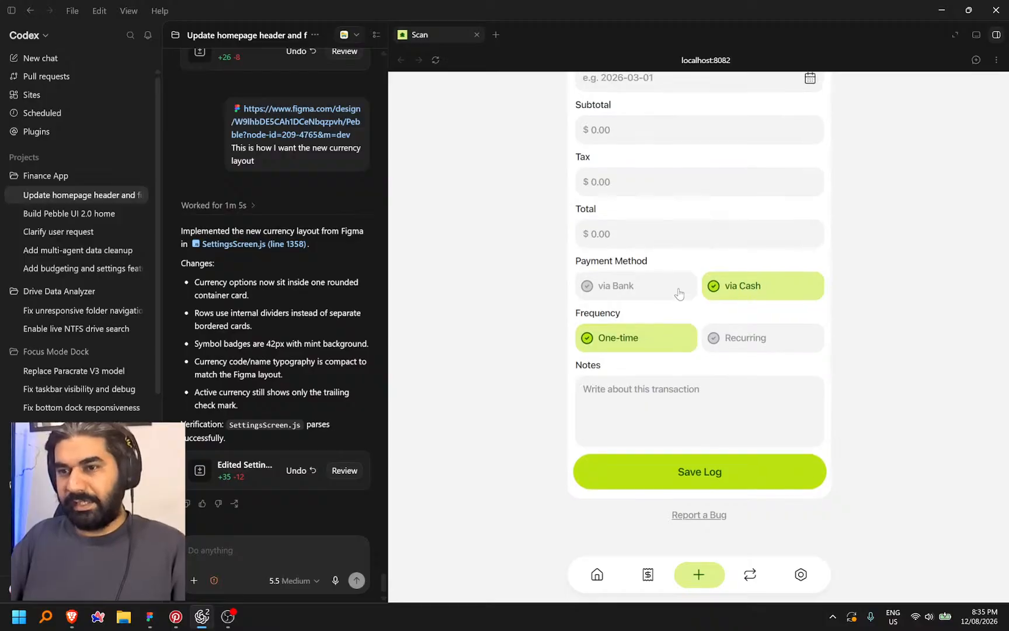
scroll(671, 351, up, 4)
click(159, 621)
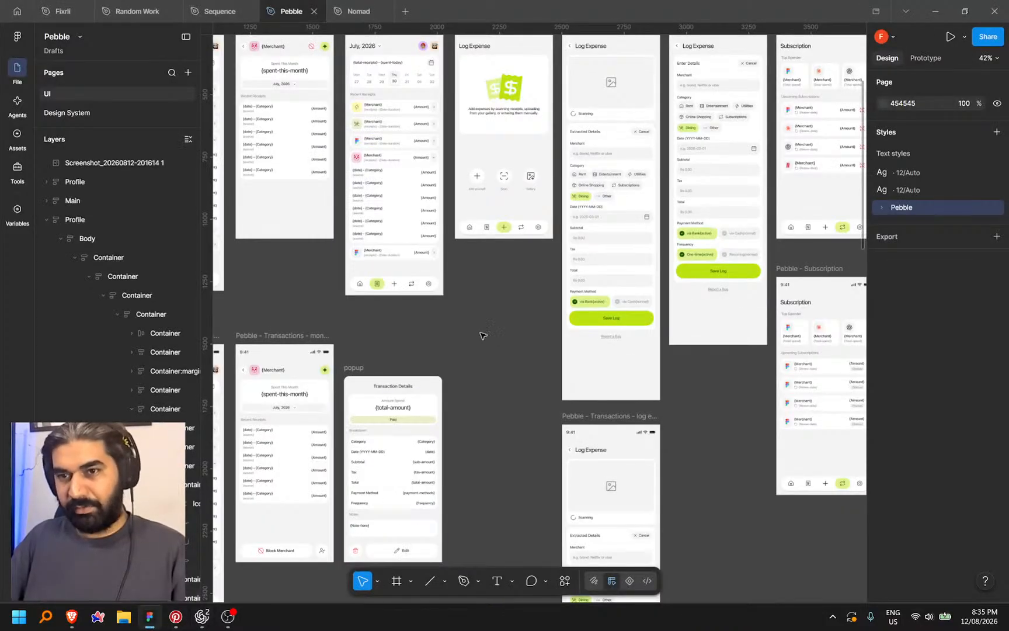
scroll(485, 333, up, 5)
scroll(480, 277, up, 1)
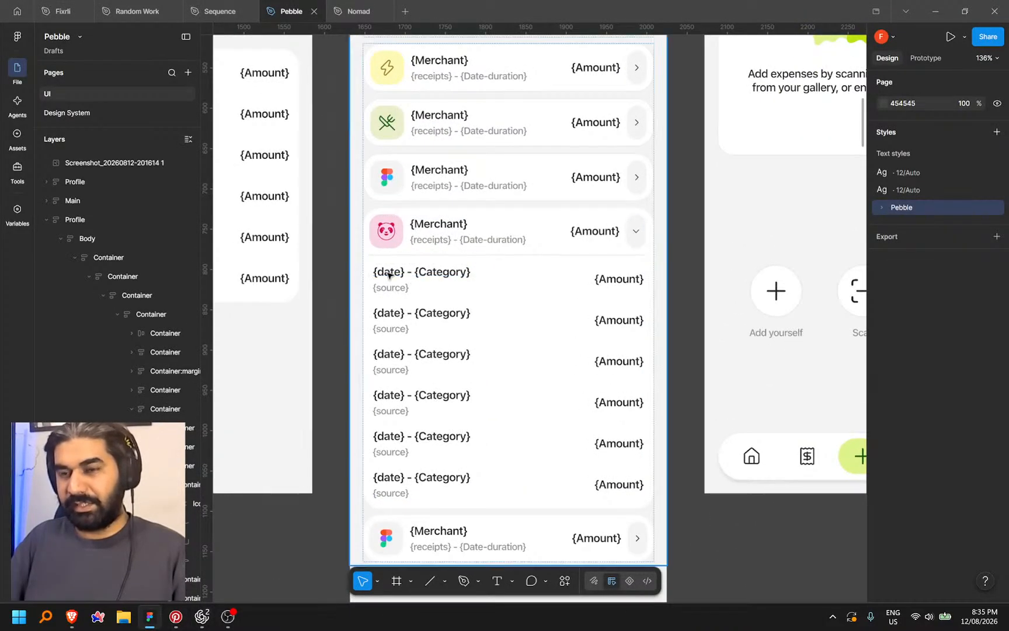
scroll(589, 286, up, 5)
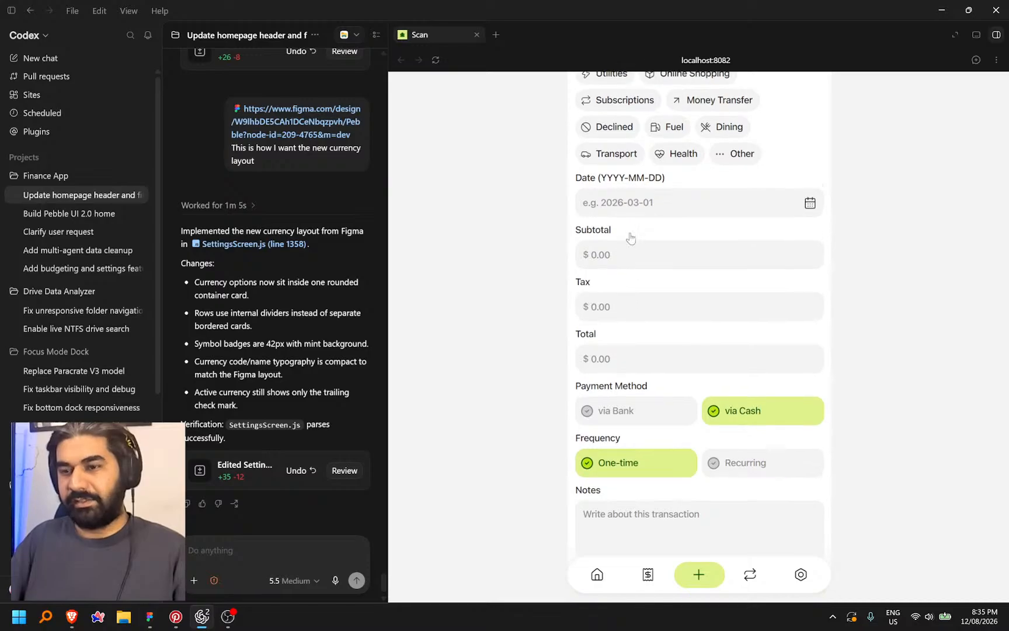
click(648, 574)
scroll(700, 368, down, 1)
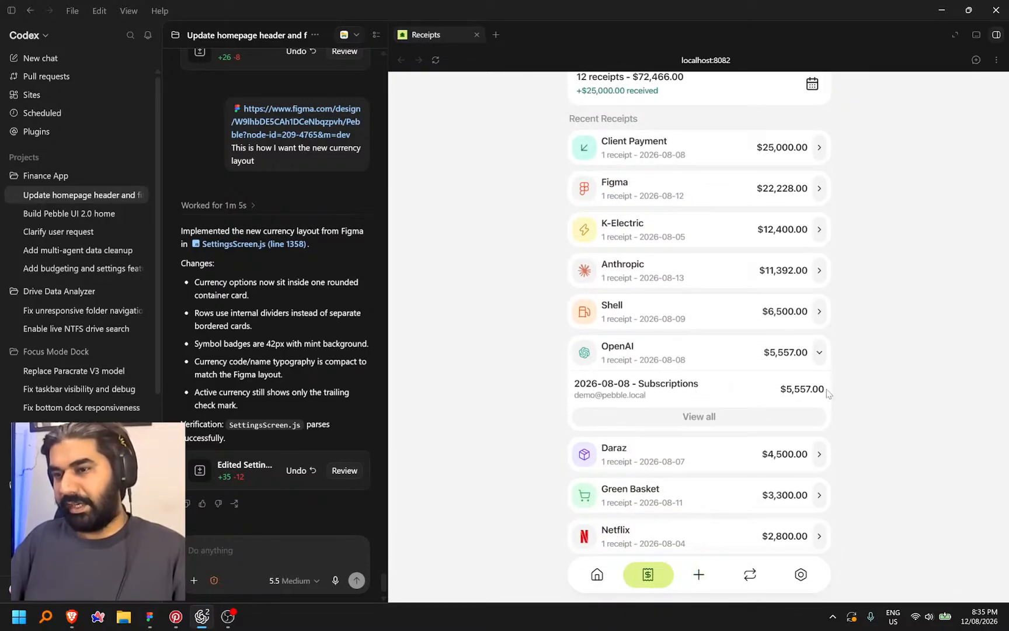
Compare the Receipts page with the Figma design and expand then collapse the Daraz receipt group
key(alt+Tab)
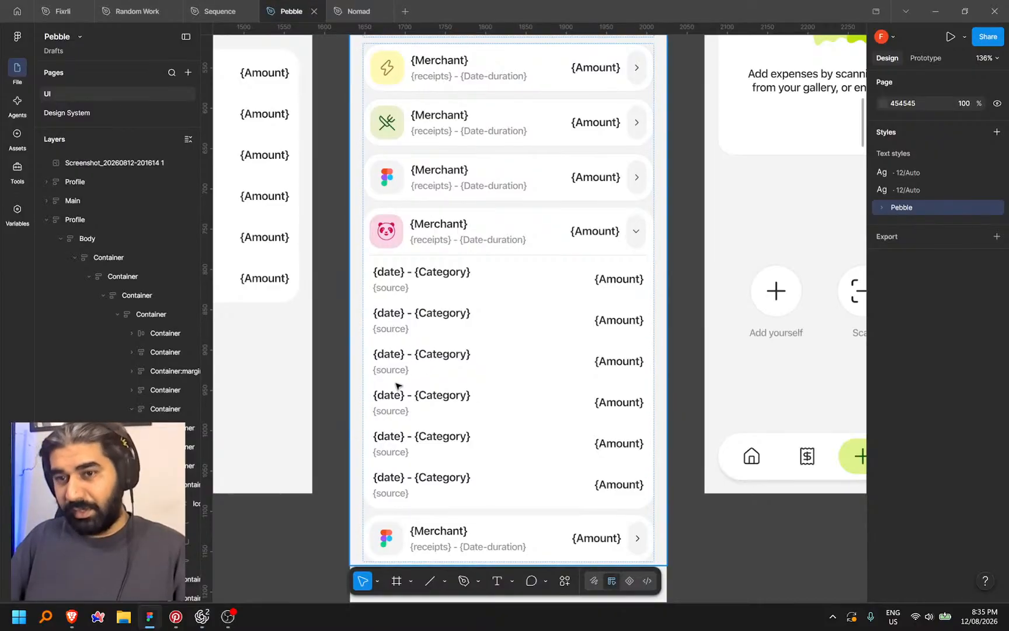
key(alt+Tab)
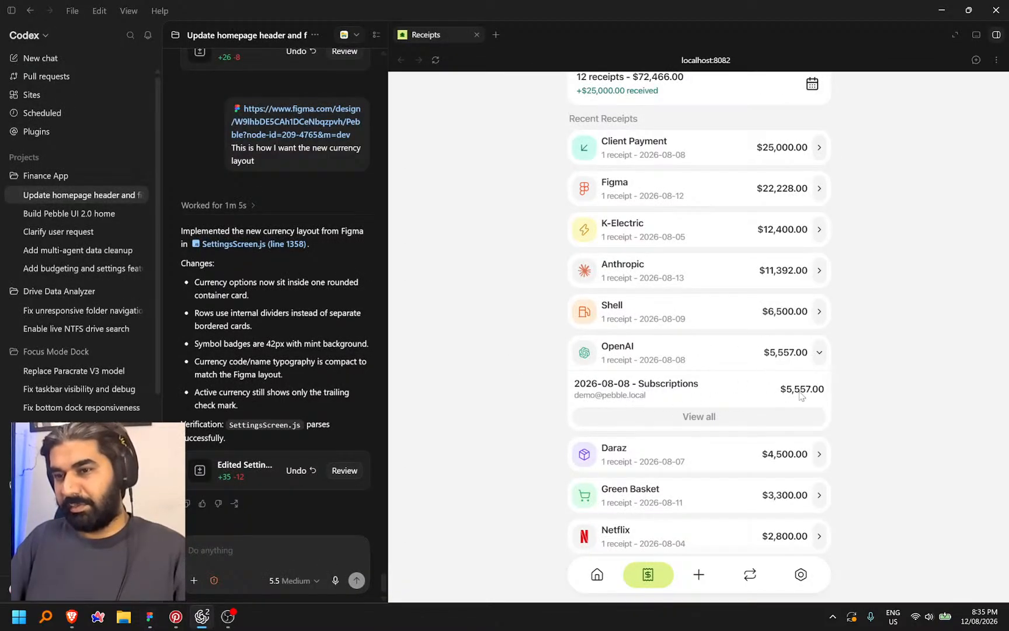
scroll(799, 396, down, 3)
click(820, 310)
click(820, 310)
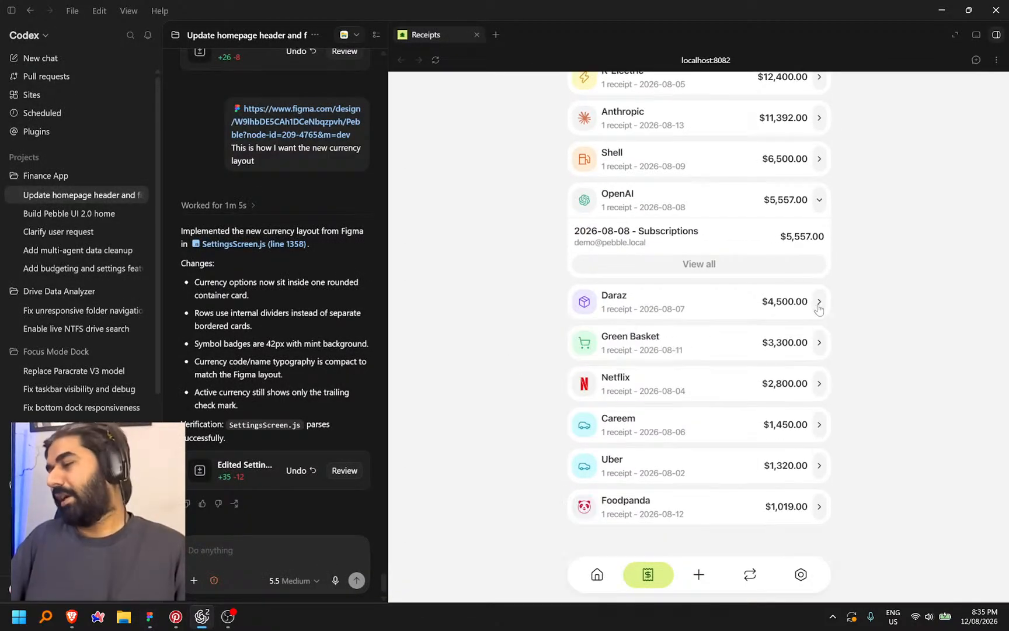
scroll(705, 349, up, 4)
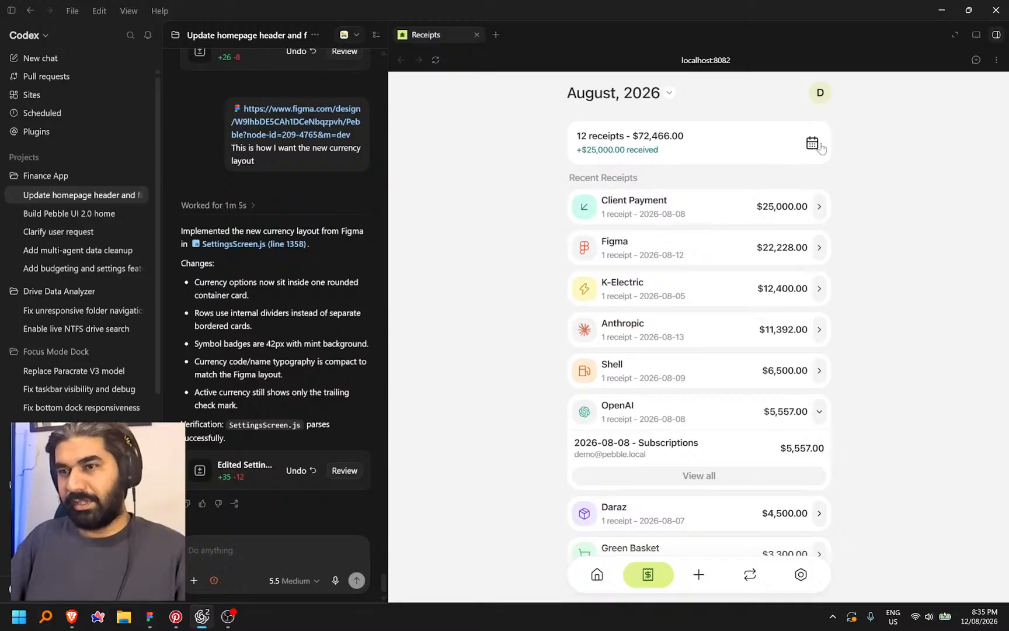
Filter receipts by day through Tue 11 and Wed 12, then hide the week filter
click(812, 143)
double_click(728, 179)
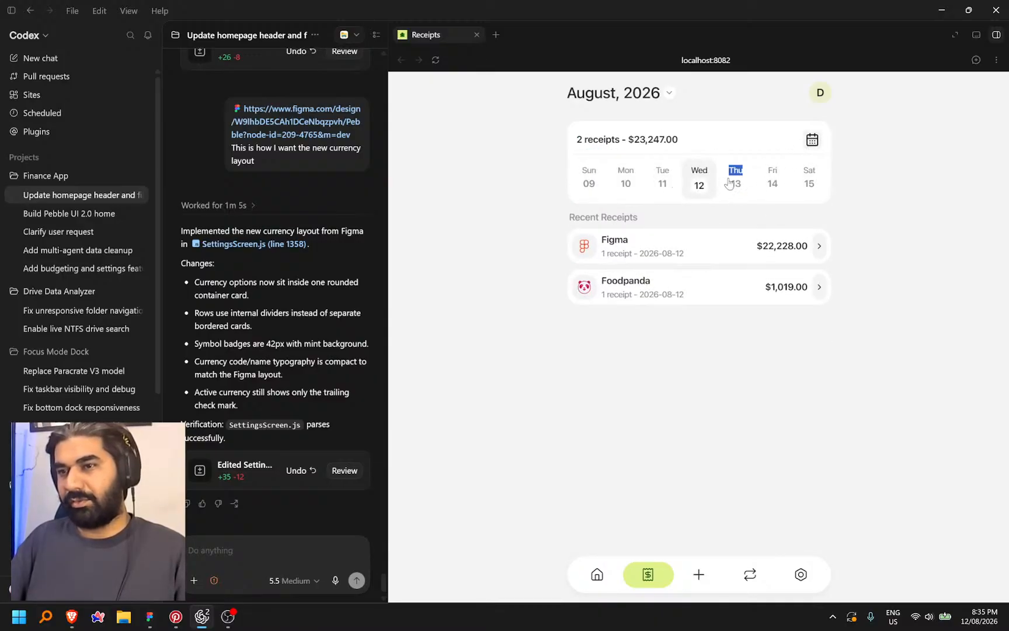
click(663, 184)
drag(732, 179, 667, 193)
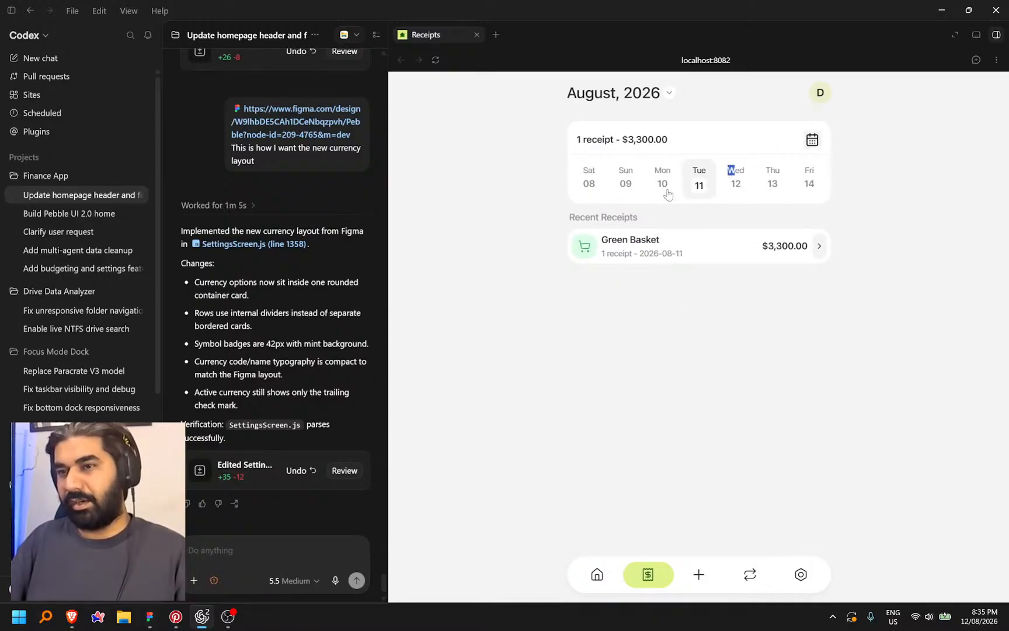
click(736, 185)
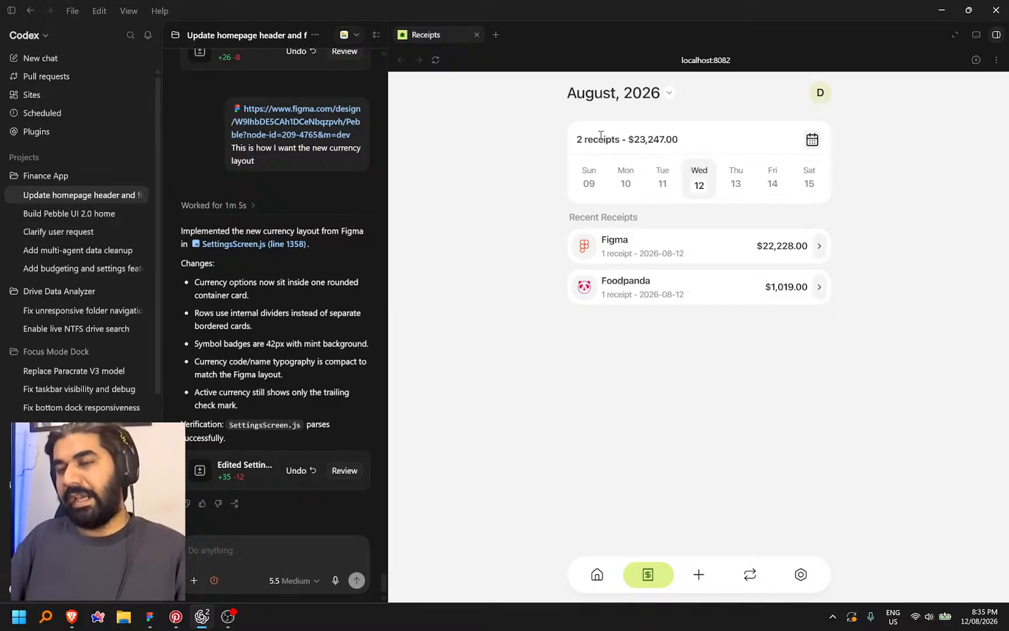
drag(634, 141, 728, 140)
click(811, 140)
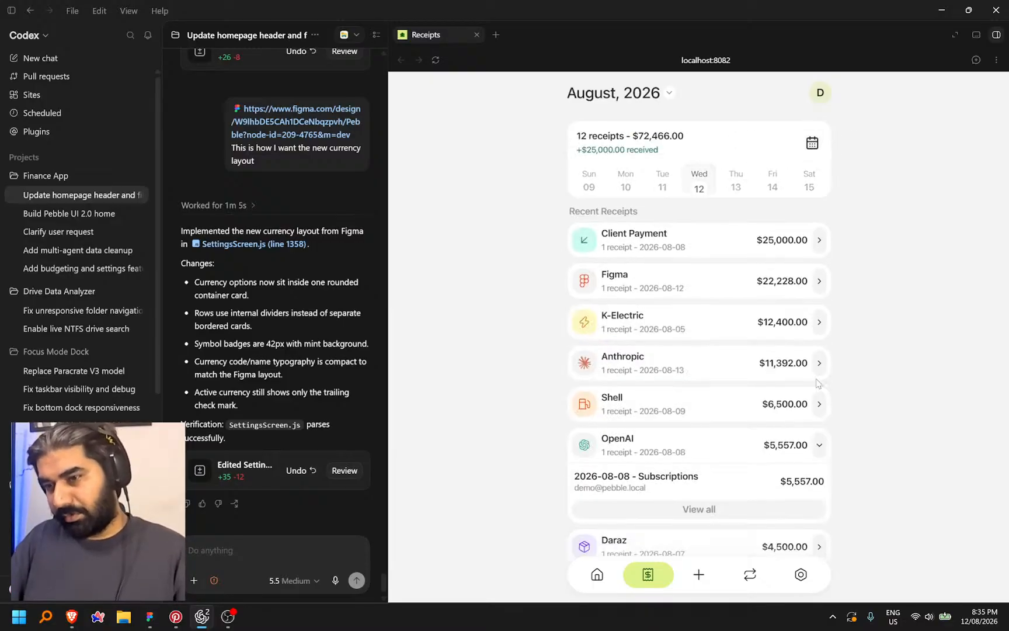
Set the app's currency to PKR in Settings
click(801, 576)
click(795, 444)
click(670, 249)
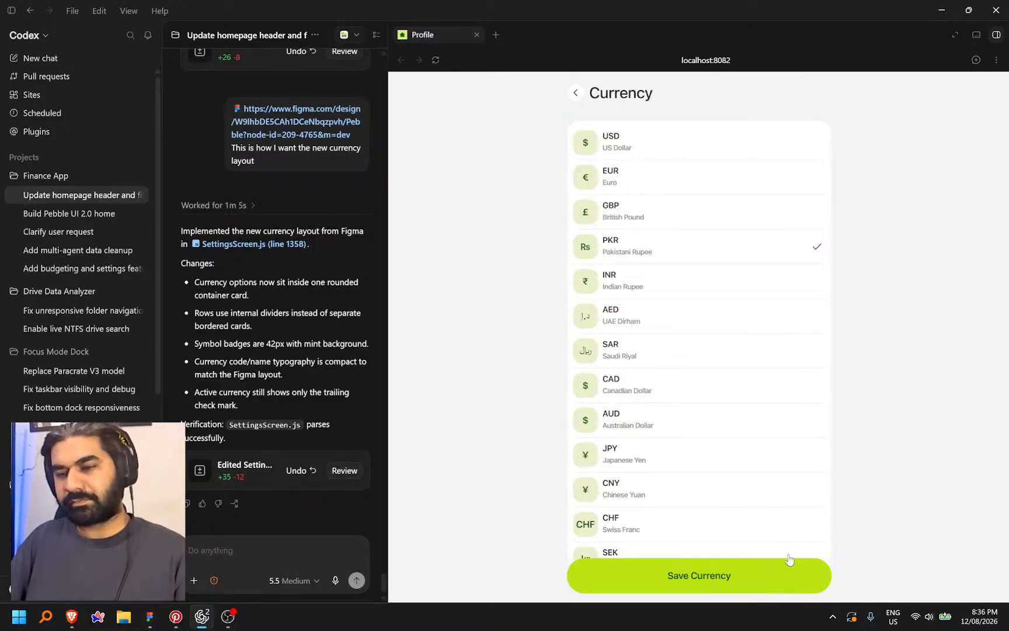
Test currency saving by picking GBP, then switching back to PKR
click(764, 219)
click(749, 248)
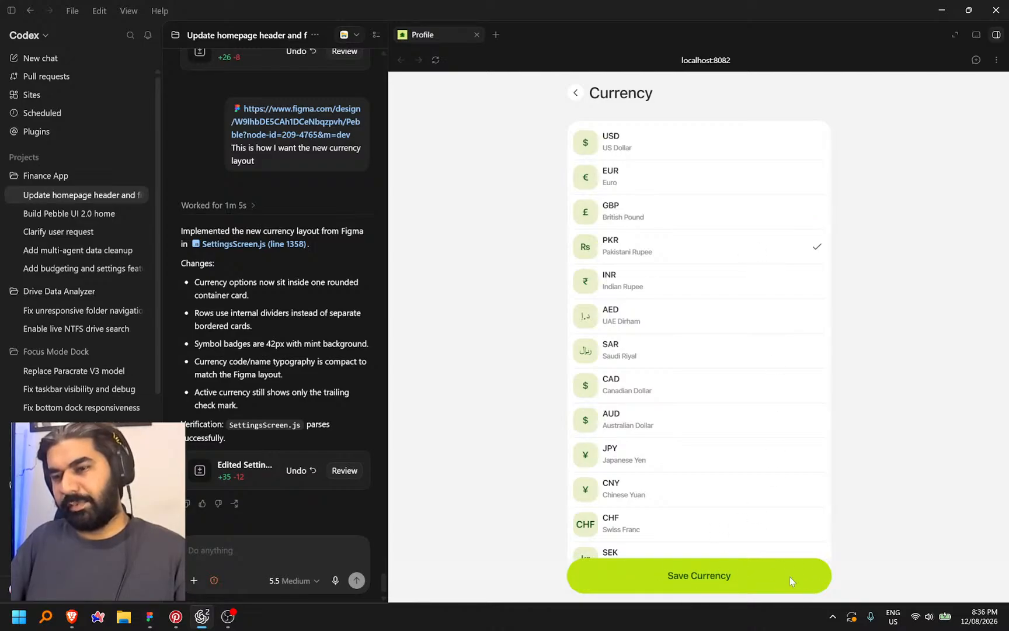
scroll(726, 435, down, 5)
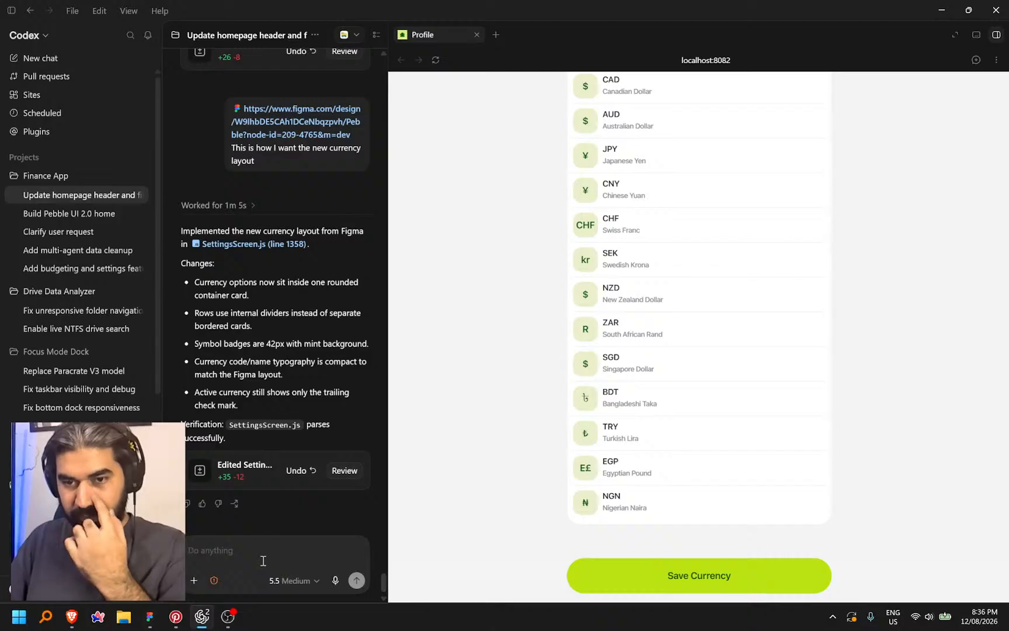
Dictate and send a request to remove the Save Currency button since selection auto-saves
key(ctrl+super)
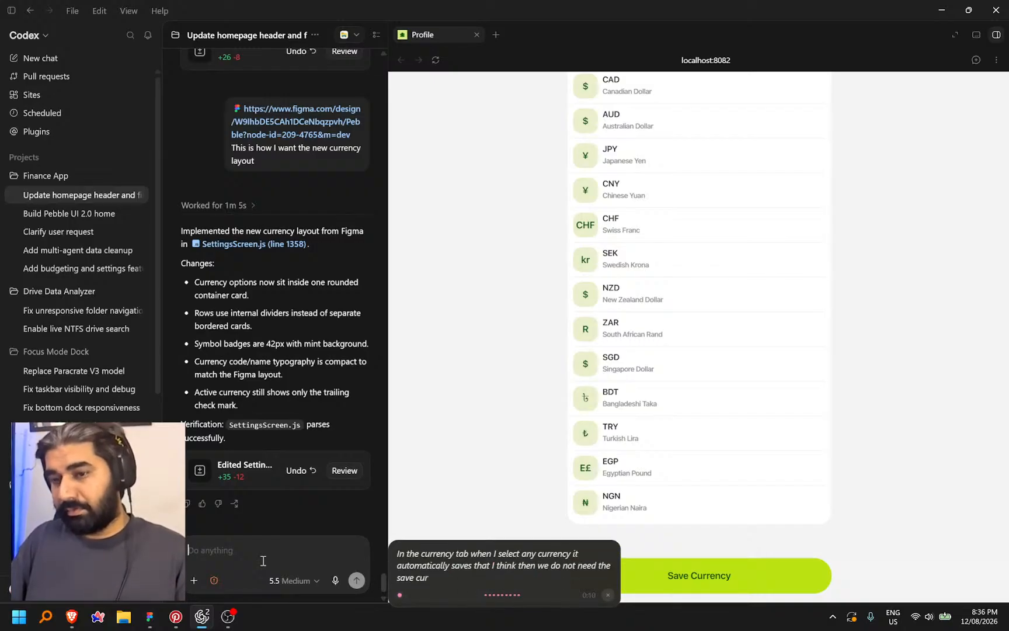
key(ctrl+super)
key(Return)
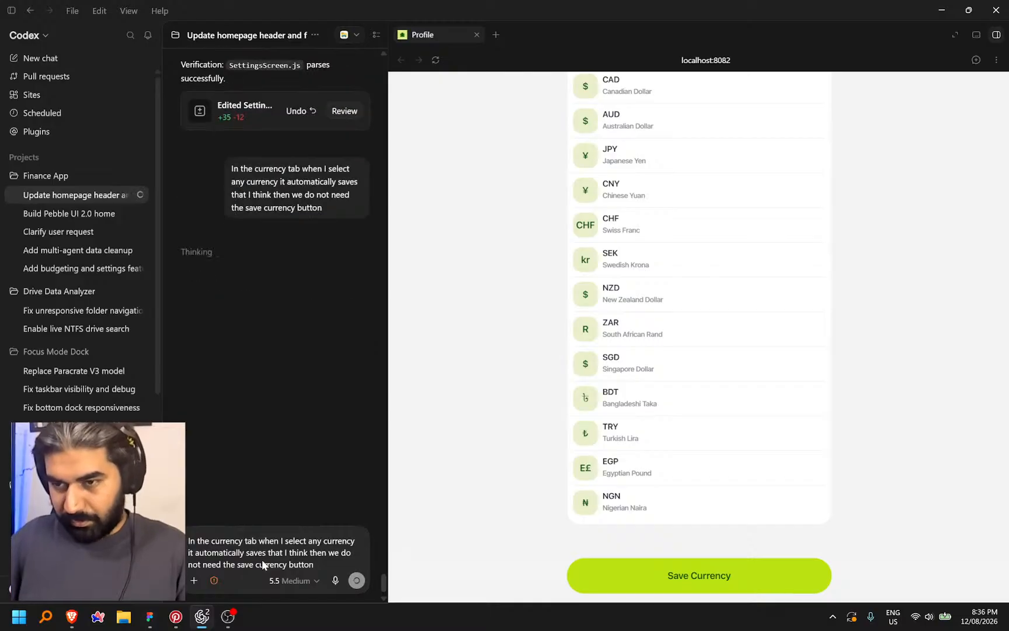
scroll(753, 283, up, 5)
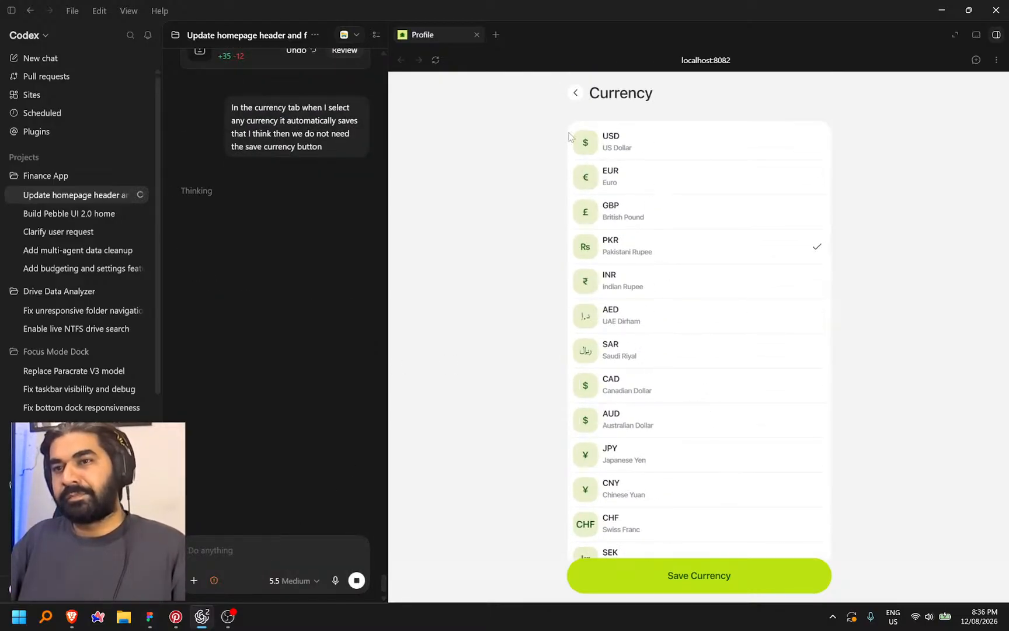
click(576, 92)
scroll(629, 365, down, 2)
scroll(630, 365, down, 2)
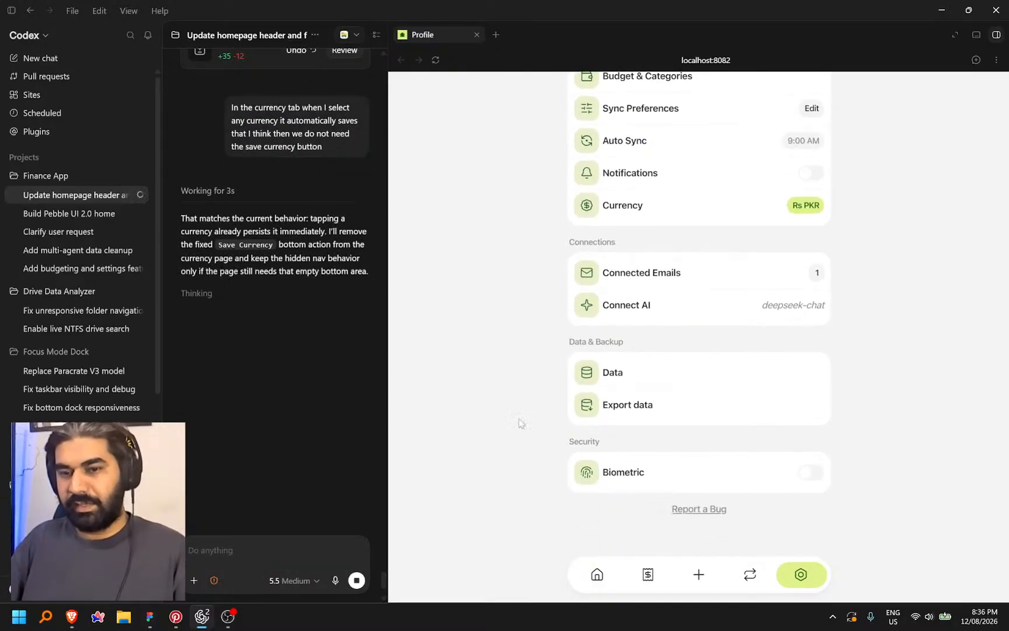
click(203, 621)
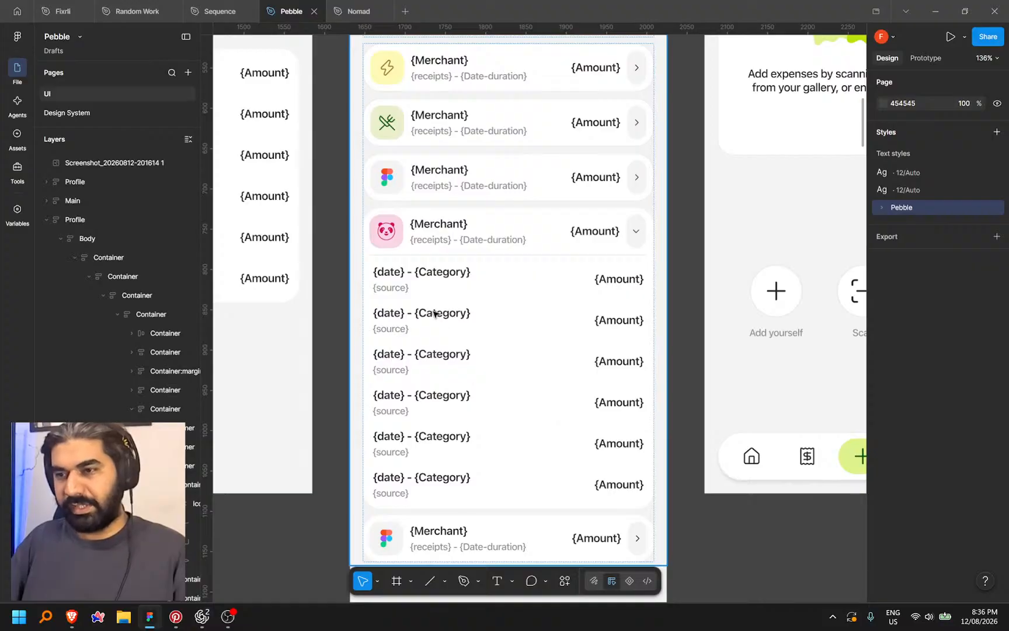
scroll(589, 393, down, 10)
drag(632, 493, 591, 384)
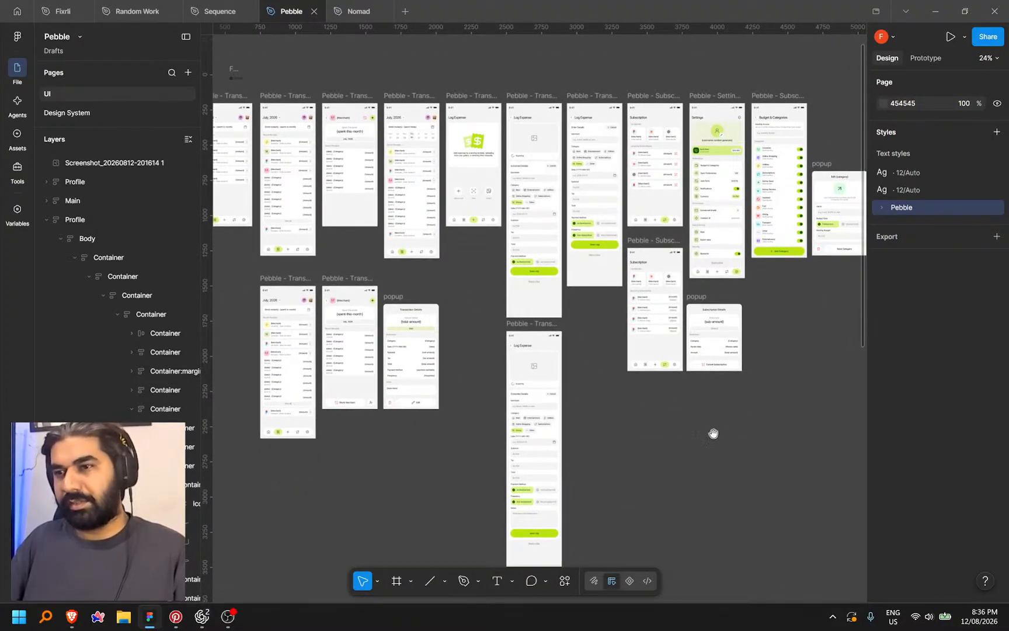
drag(716, 435, 594, 437)
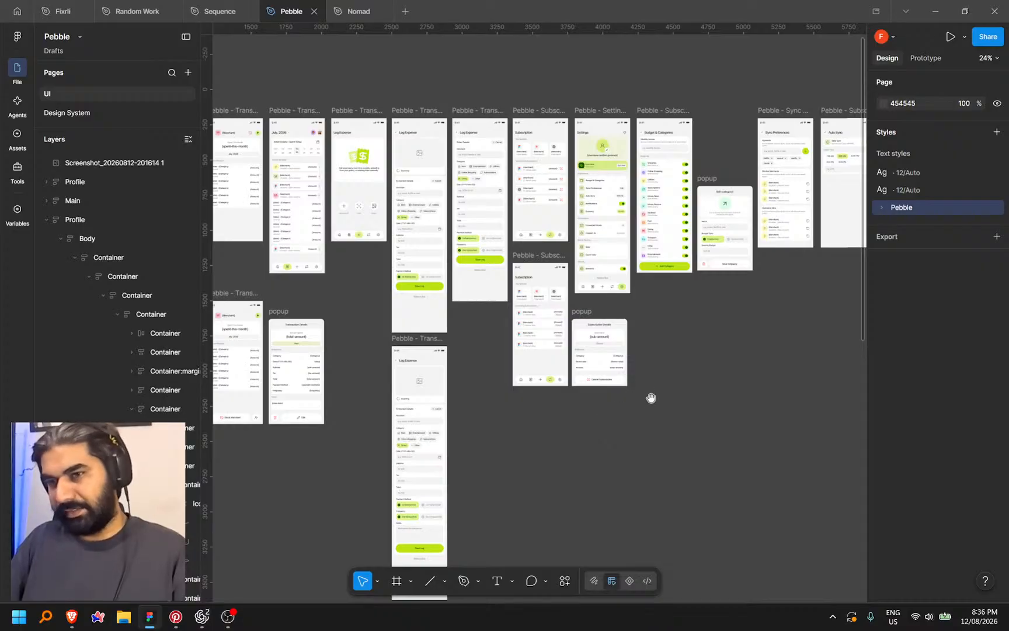
drag(655, 396, 554, 423)
drag(673, 342, 543, 457)
scroll(540, 279, up, 4)
scroll(532, 337, up, 3)
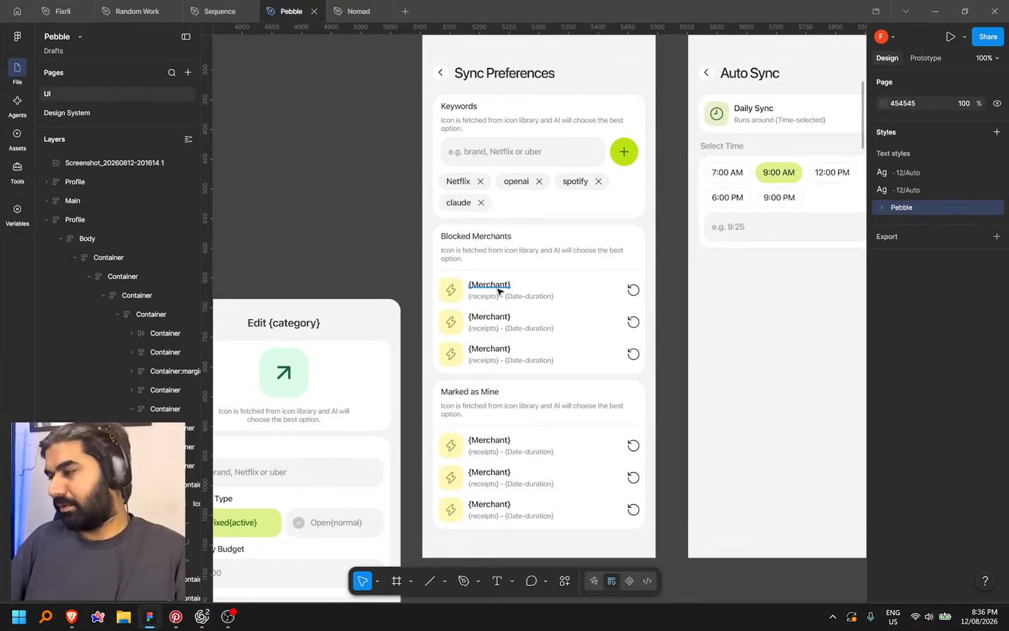
scroll(498, 290, up, 5)
scroll(490, 299, down, 3)
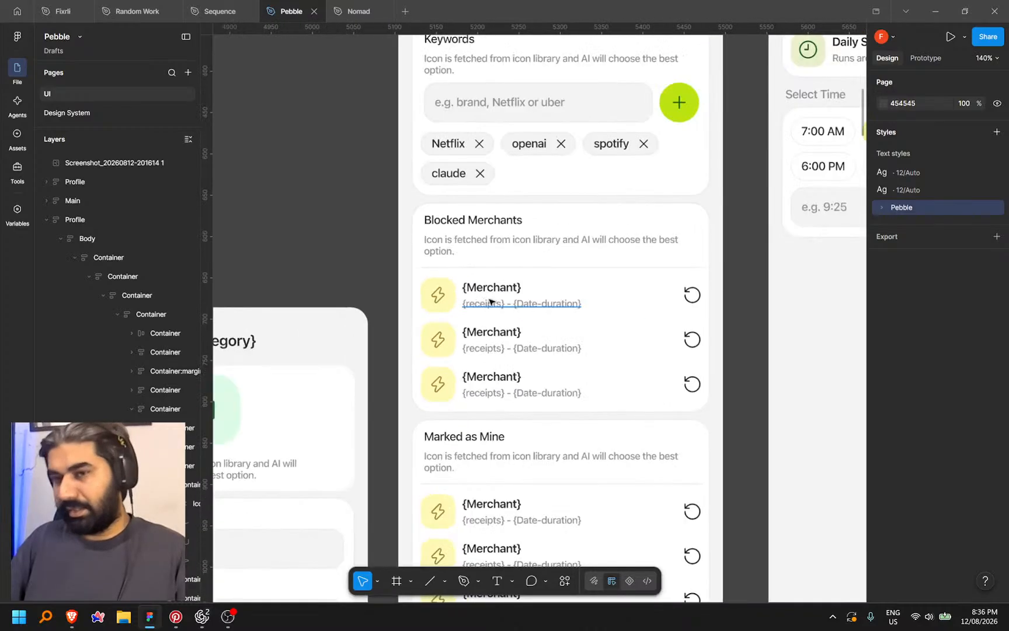
scroll(499, 302, down, 5)
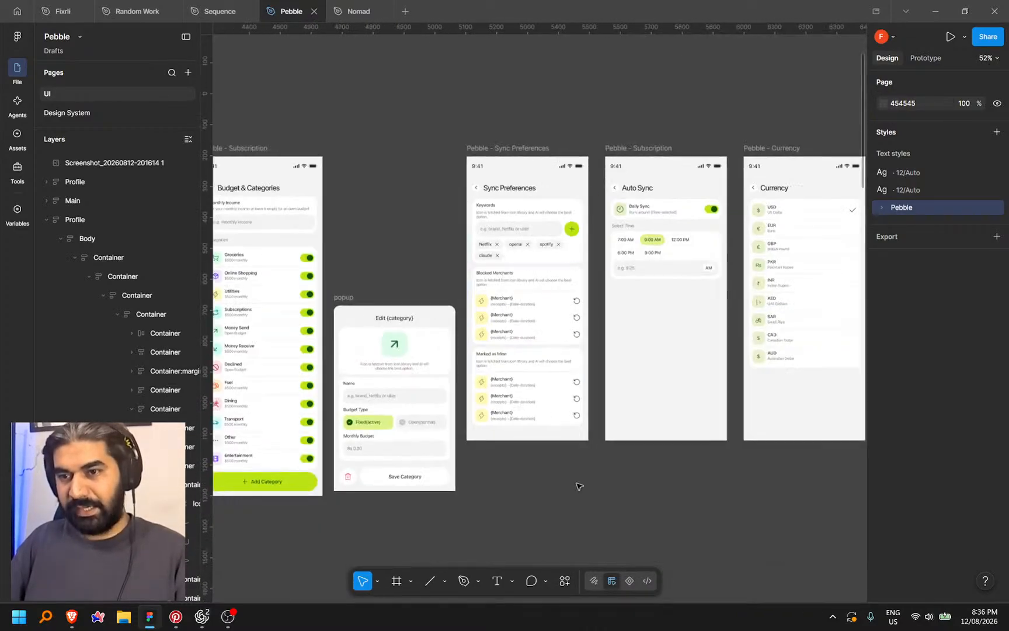
drag(596, 497, 554, 485)
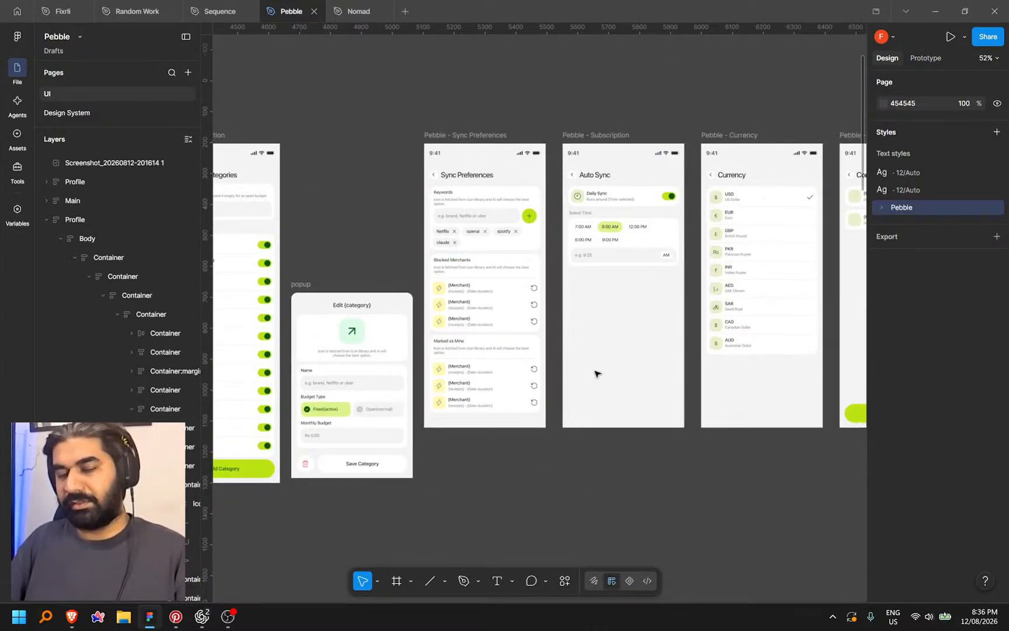
drag(595, 374, 658, 361)
drag(649, 469, 686, 446)
mouse_move(205, 620)
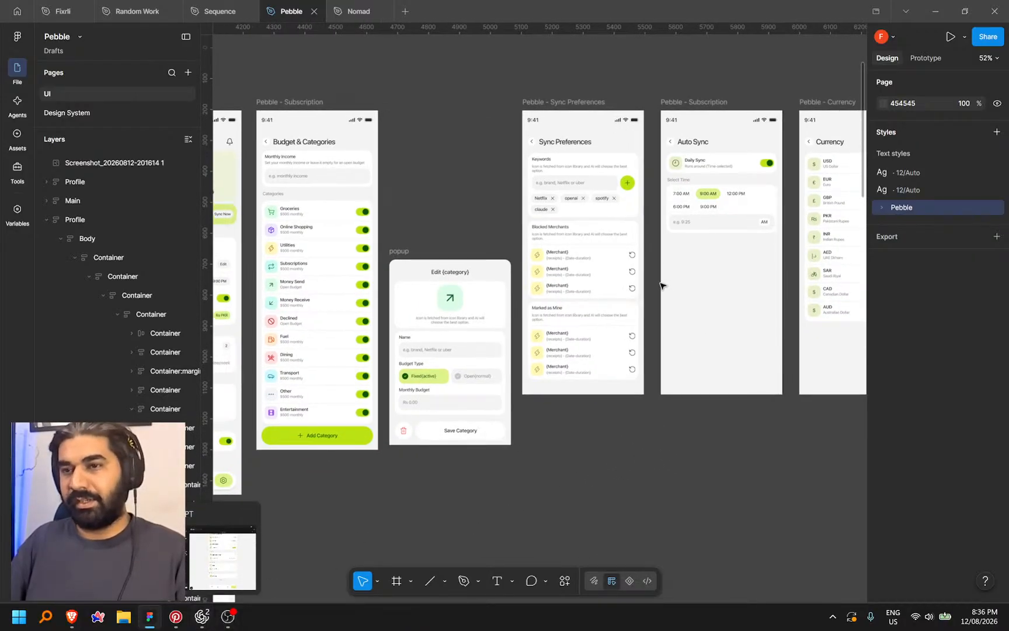
scroll(428, 247, up, 10)
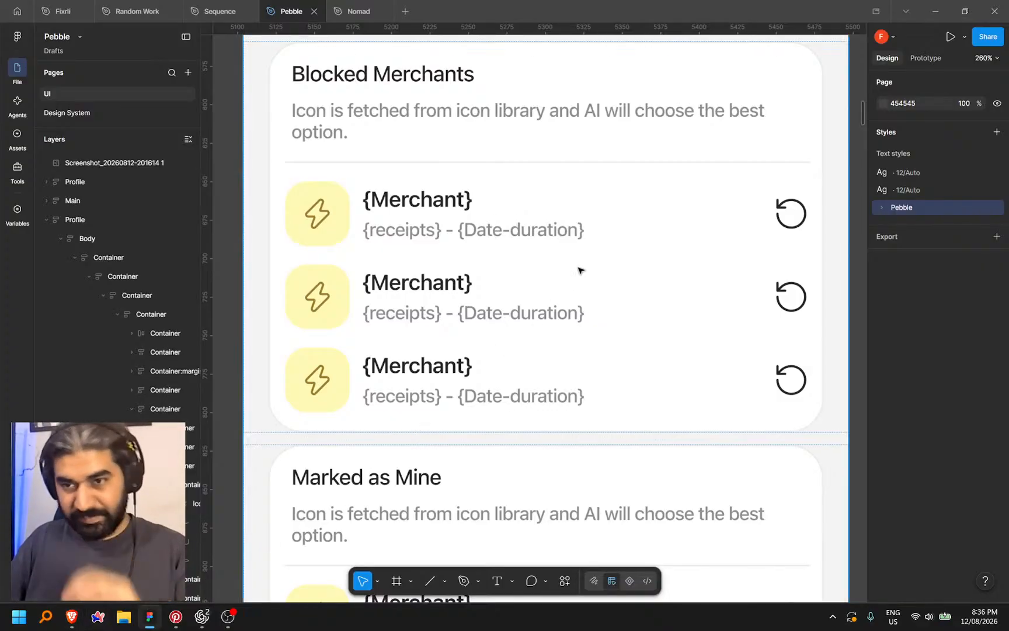
scroll(567, 246, down, 3)
scroll(543, 237, up, 2)
scroll(543, 236, down, 6)
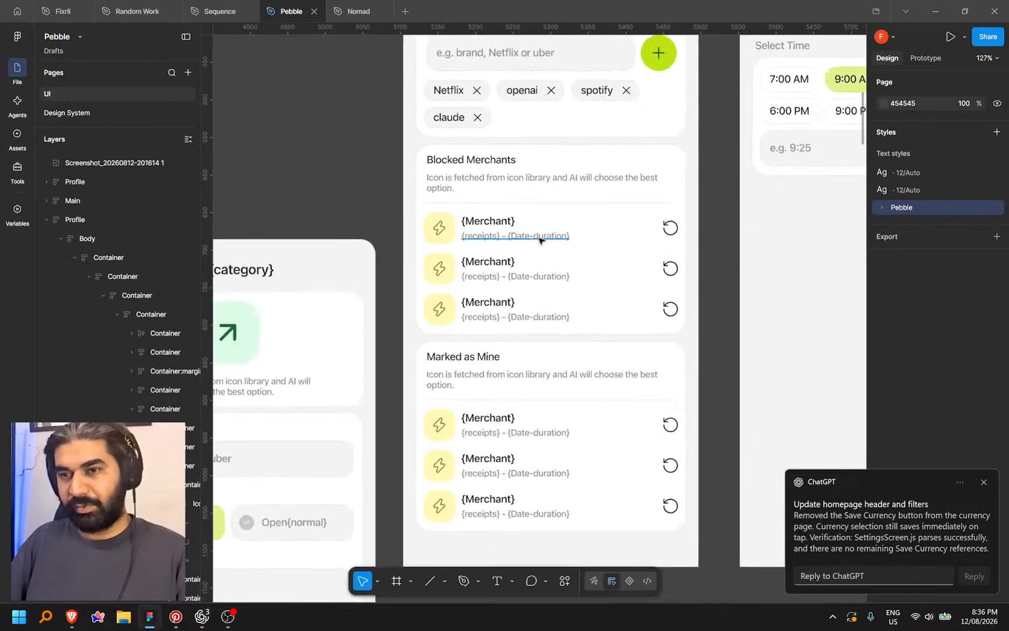
scroll(543, 251, up, 4)
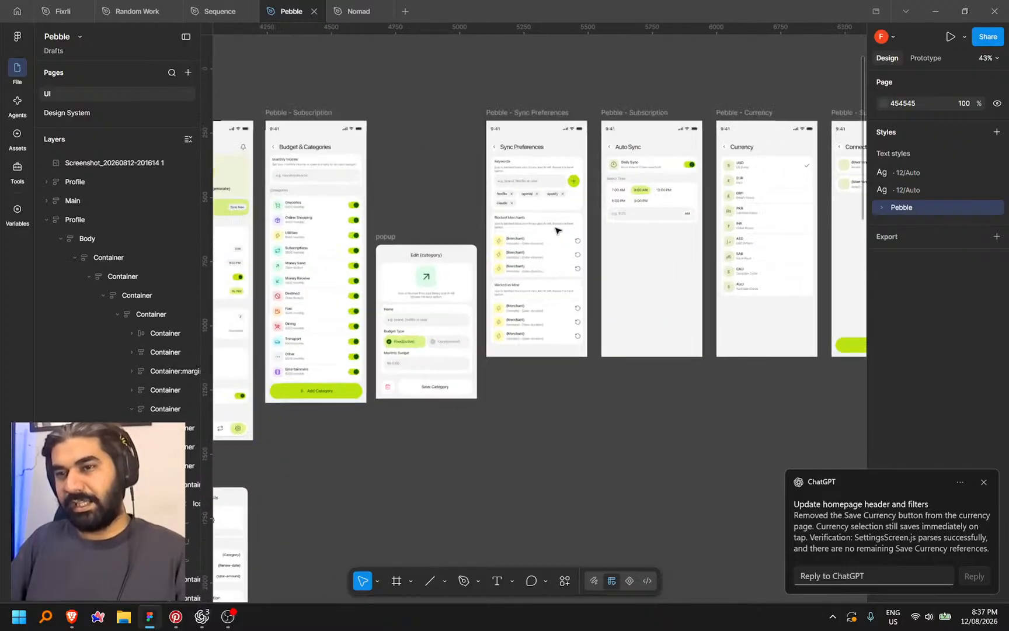
scroll(488, 262, up, 5)
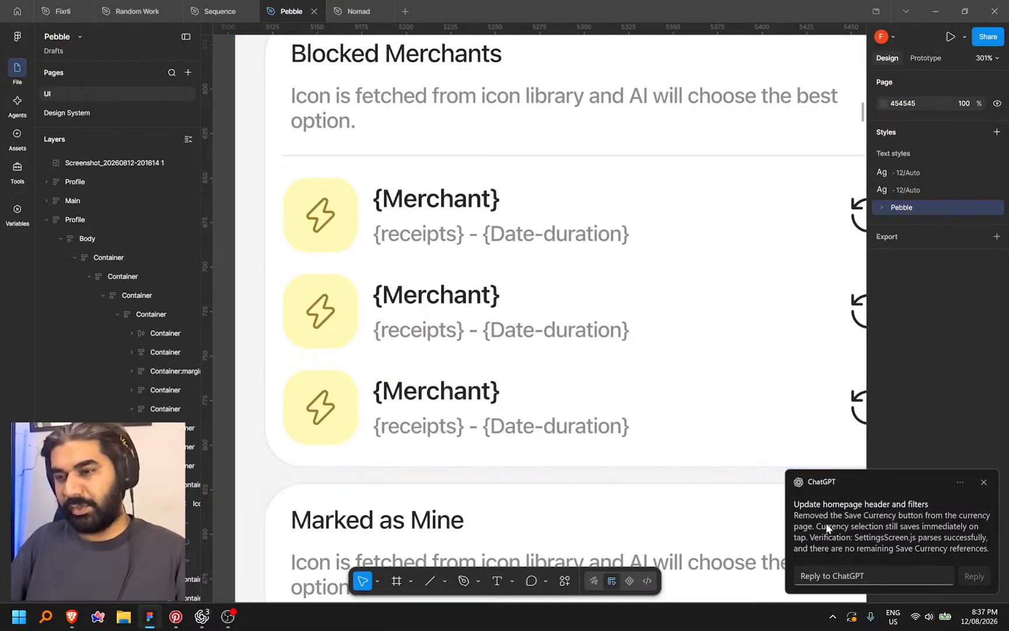
click(203, 616)
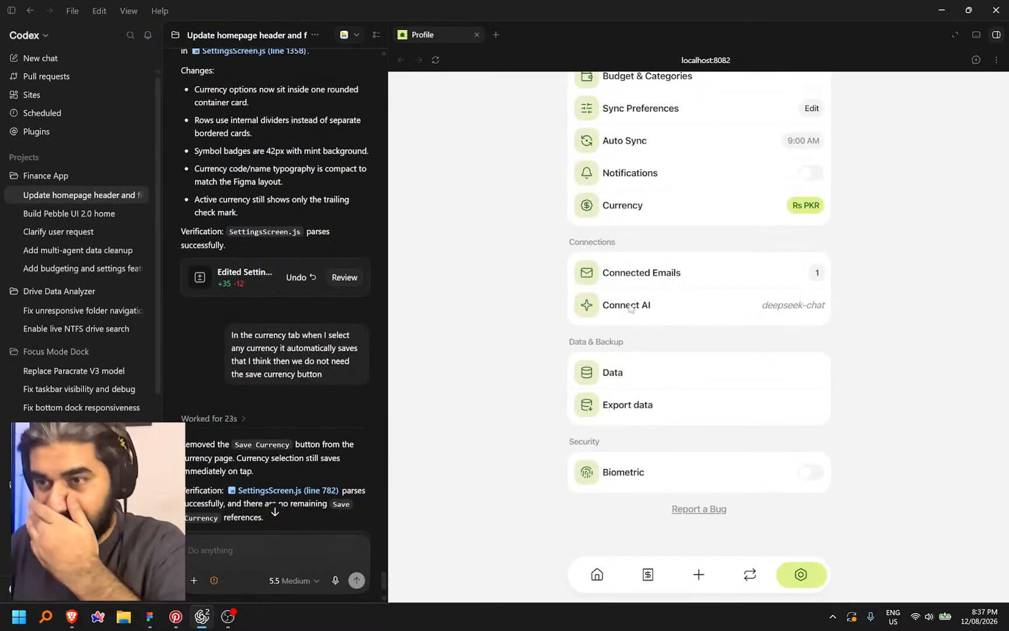
Change the preview's currency to ZAR and return to Settings
scroll(759, 412, up, 3)
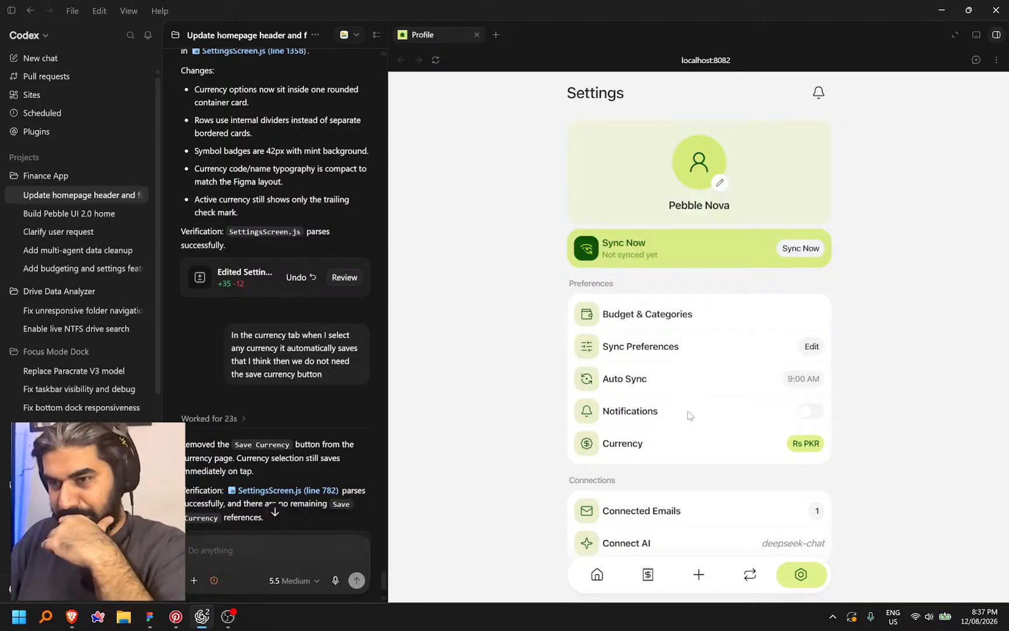
click(689, 448)
scroll(695, 448, down, 5)
click(714, 353)
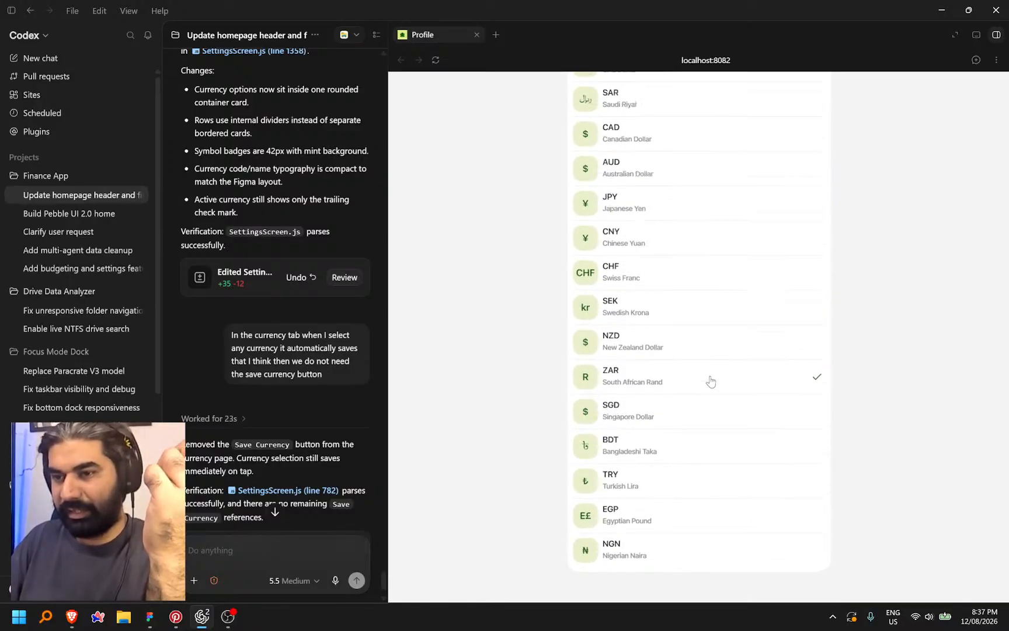
scroll(671, 263, up, 5)
click(571, 93)
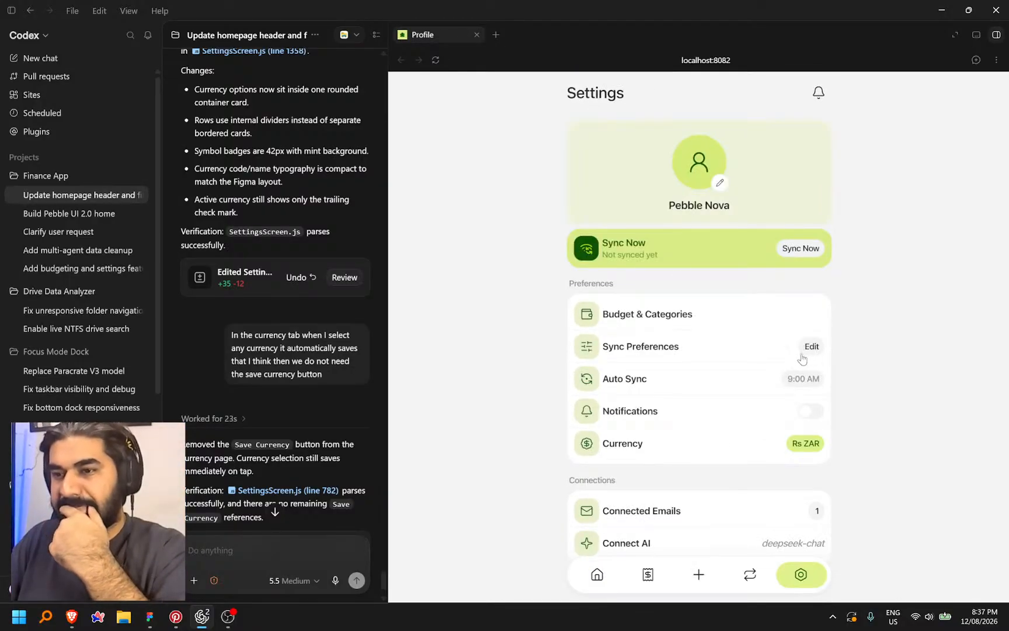
Open Sync Preferences and select the Netflix, Uber and Marked as Mine rows' date text
click(694, 354)
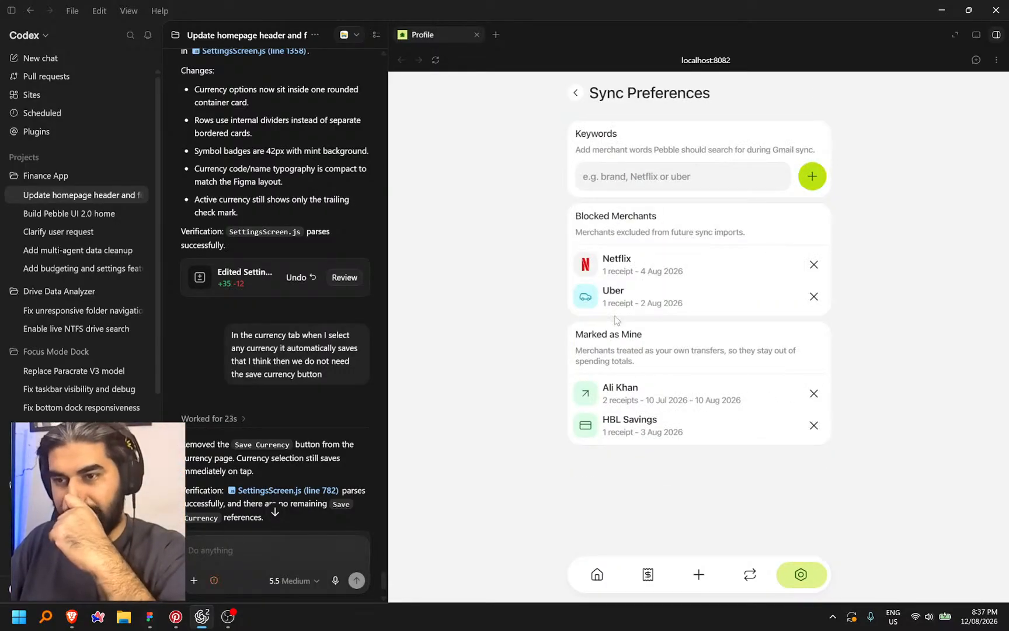
drag(601, 274, 690, 276)
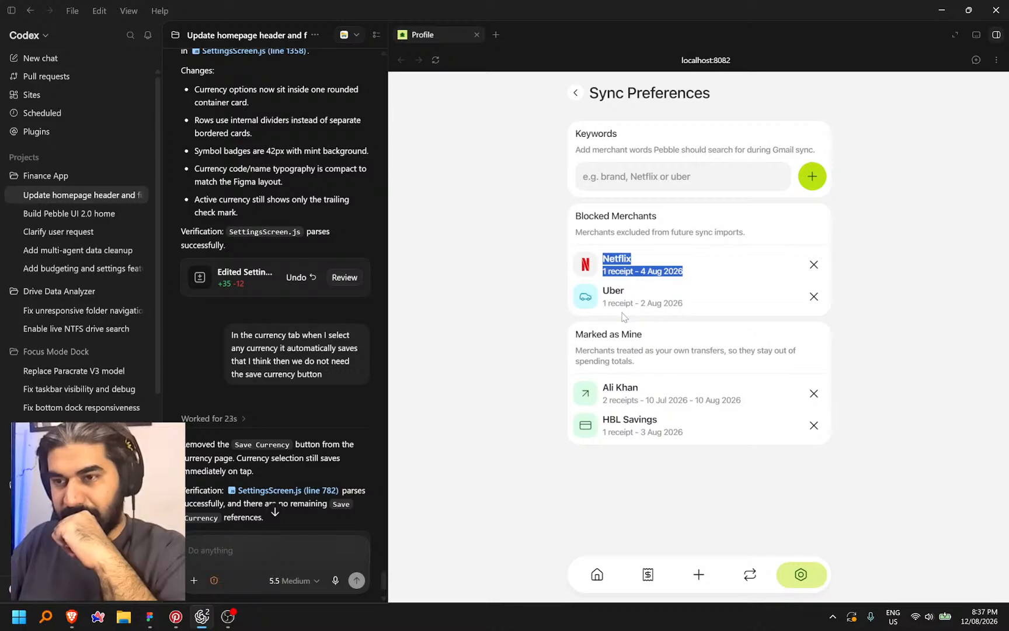
drag(599, 308, 698, 311)
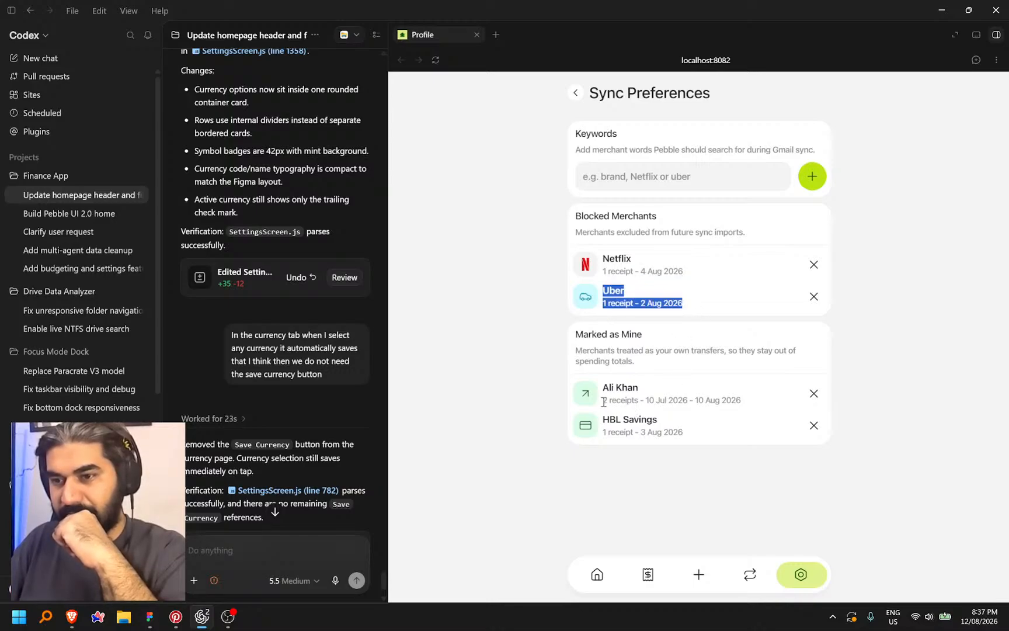
drag(604, 402, 767, 404)
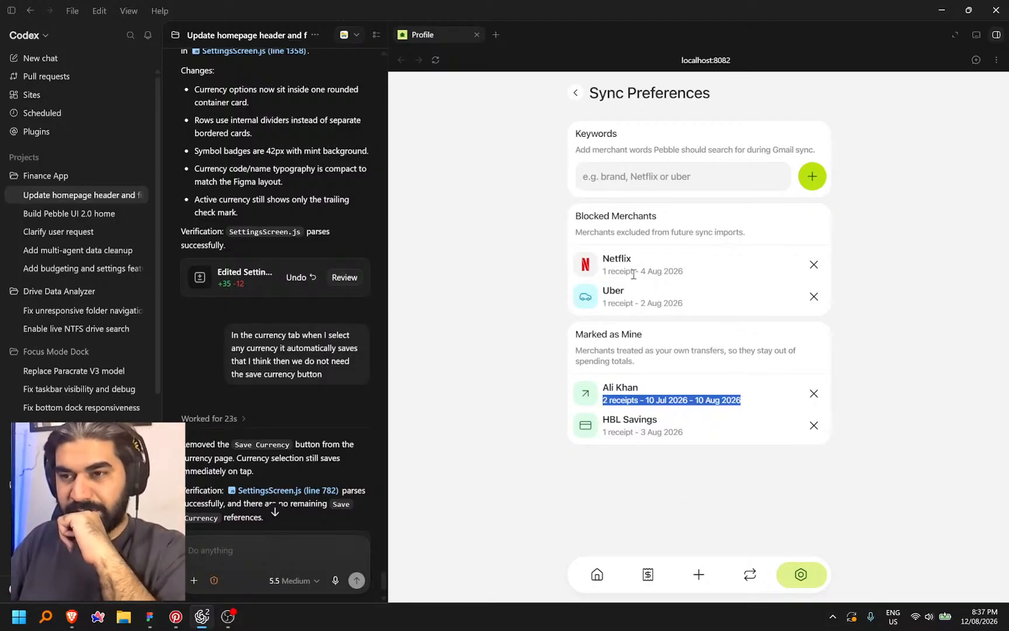
drag(636, 270, 705, 284)
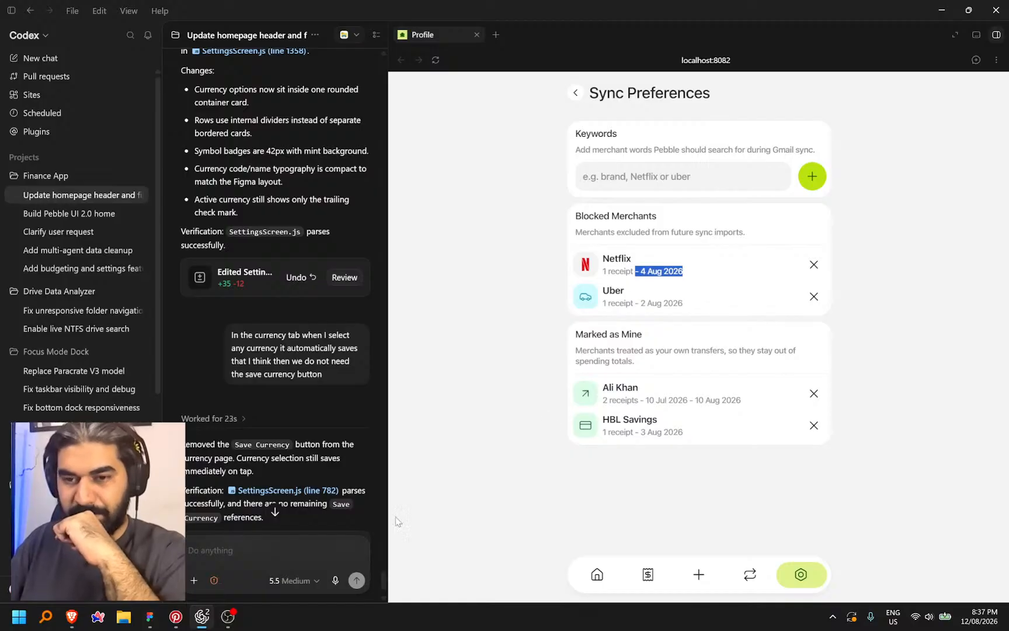
click(249, 558)
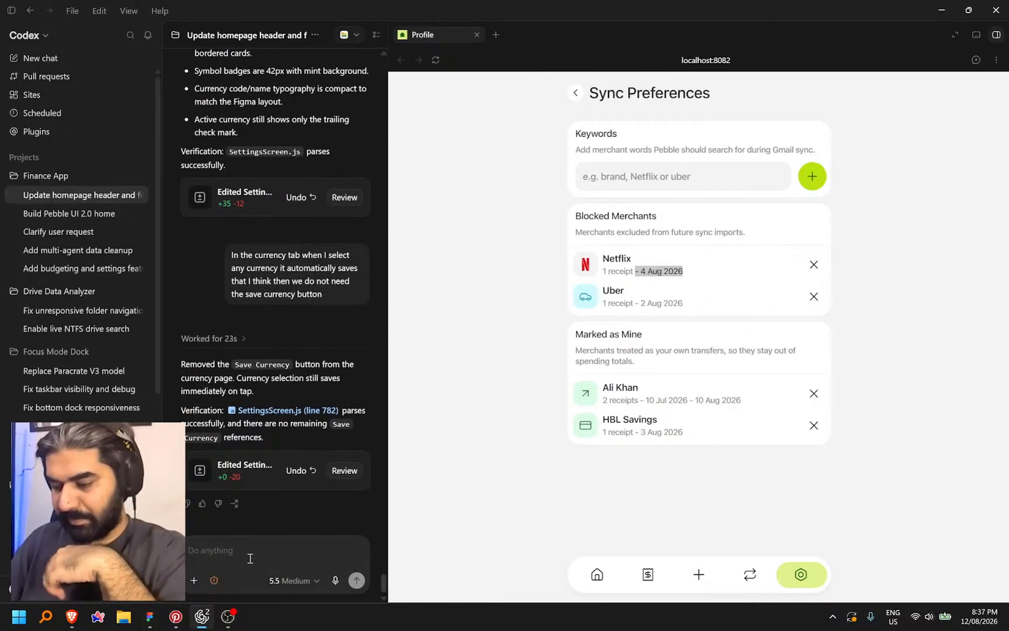
Dictate and send a request to drop merchant-row date ranges, keeping only receipt counts
key(ctrl+space)
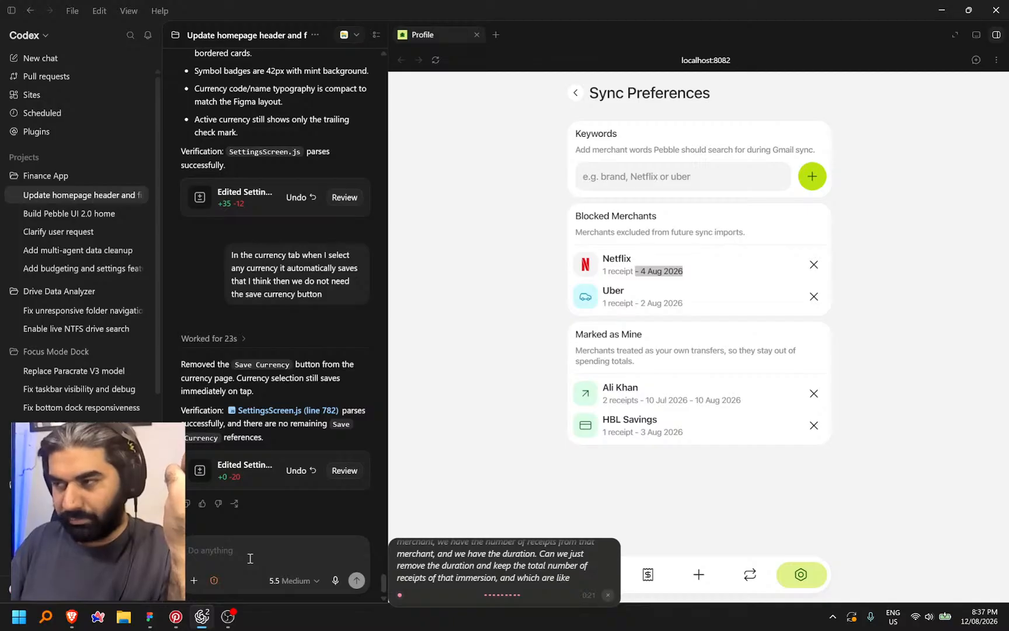
key(ctrl+space)
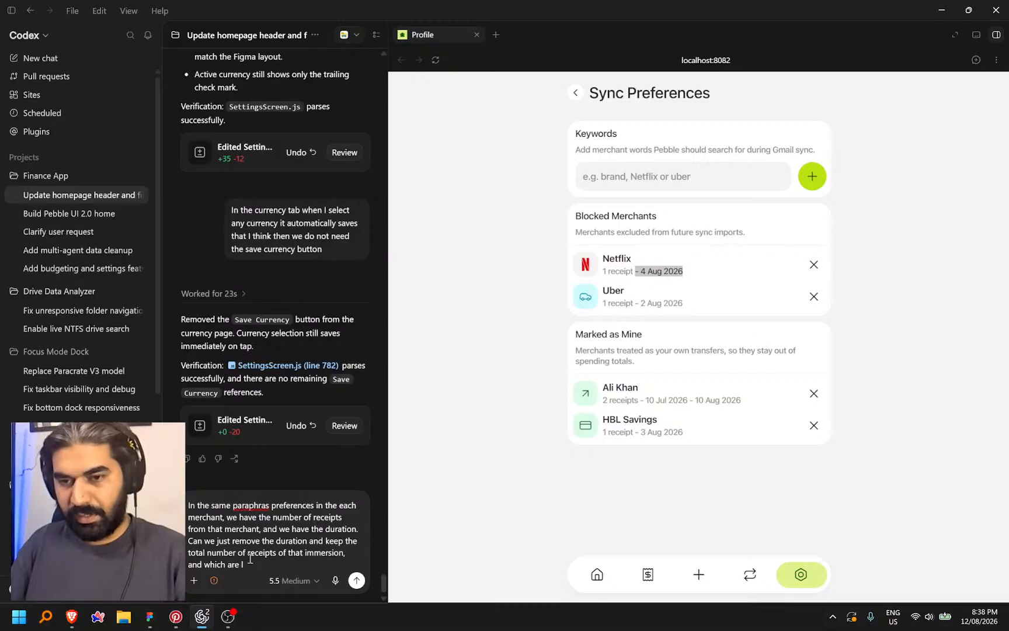
key(BackSpace)
key(BackSpace)
key(BackSpace)
key(BackSpace)
key(BackSpace)
key(BackSpace)
key(BackSpace)
key(BackSpace)
key(BackSpace)
key(BackSpace)
key(BackSpace)
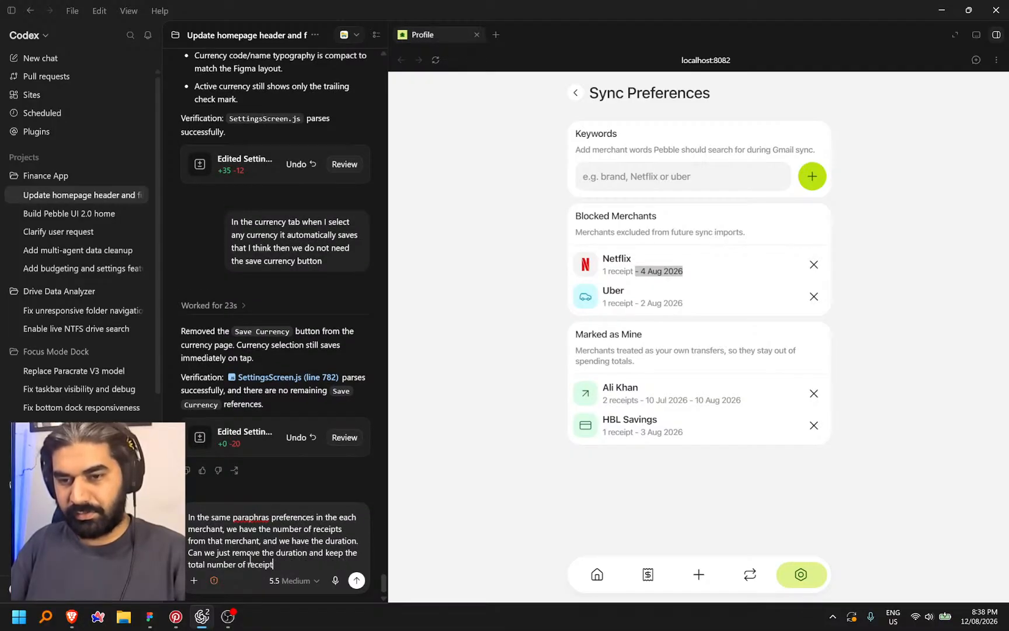
text(s)
key(Return)
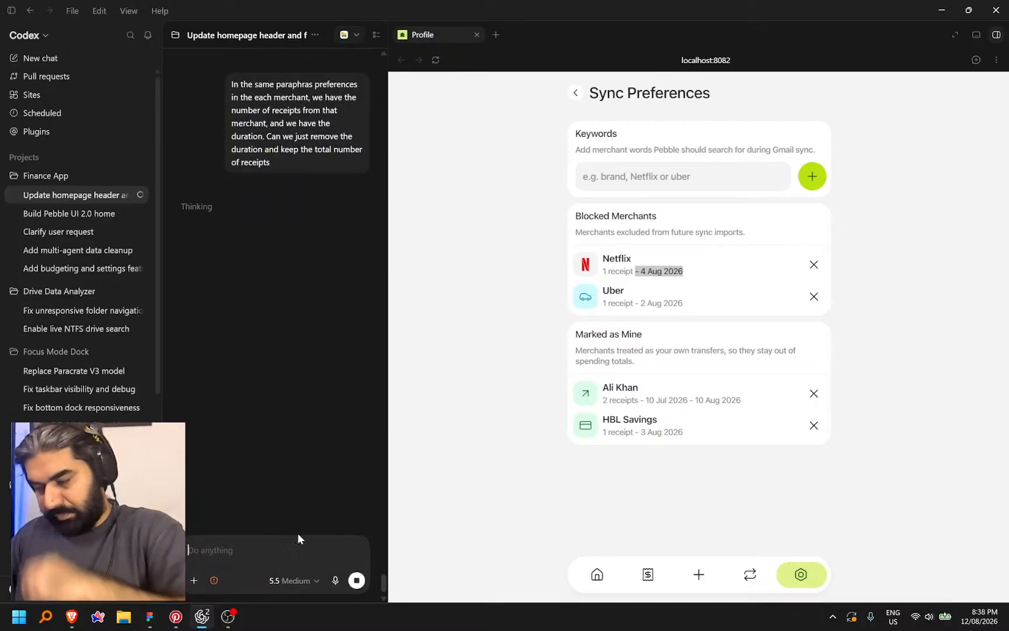
Return to Settings and look over the Connected Emails page in the preview
click(573, 94)
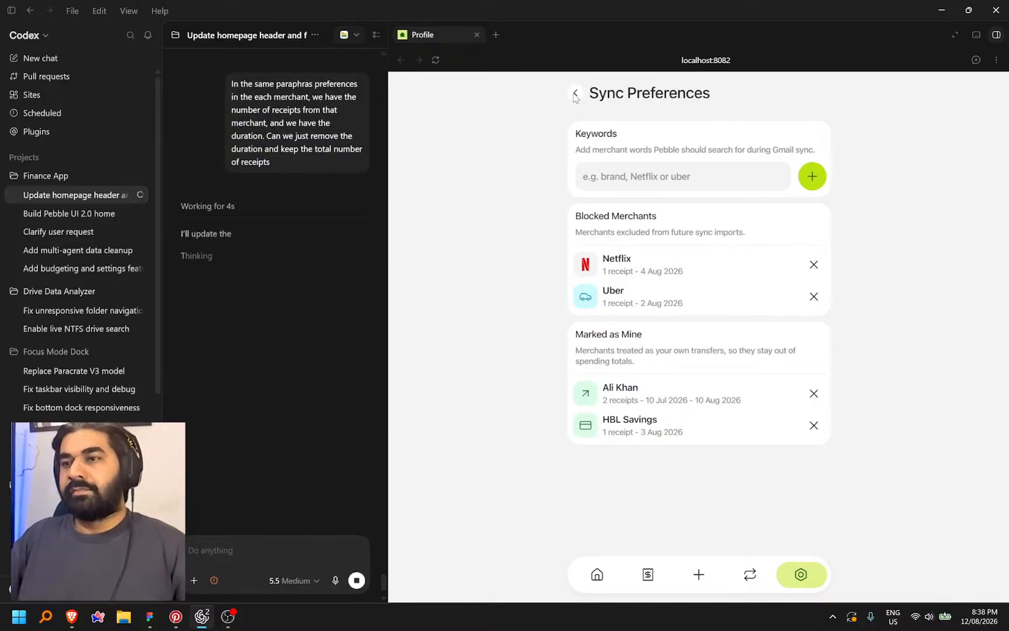
click(574, 93)
scroll(706, 280, down, 3)
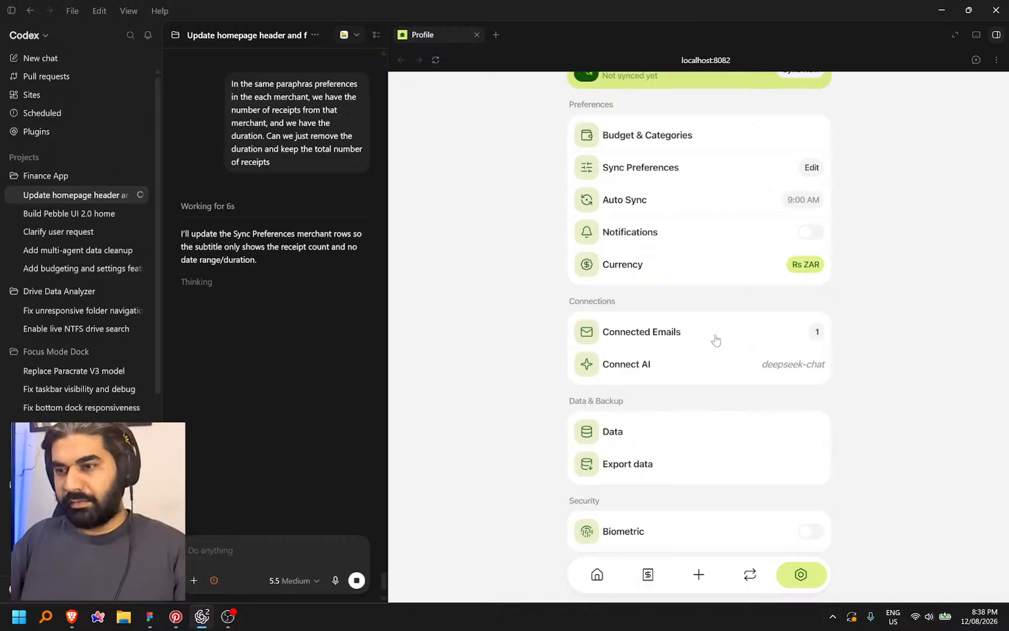
click(715, 339)
click(575, 94)
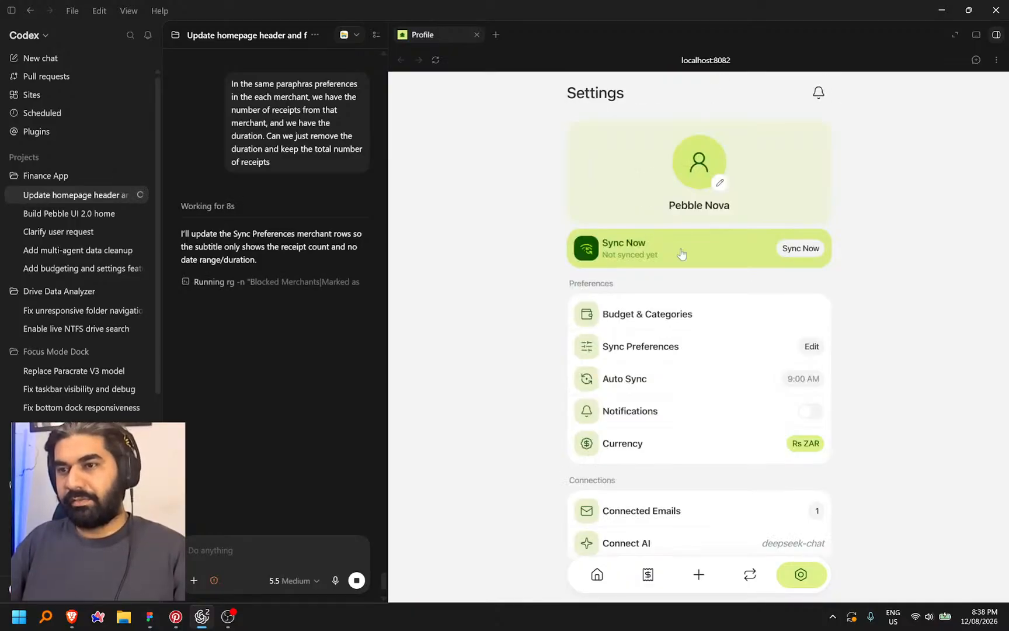
scroll(696, 279, down, 3)
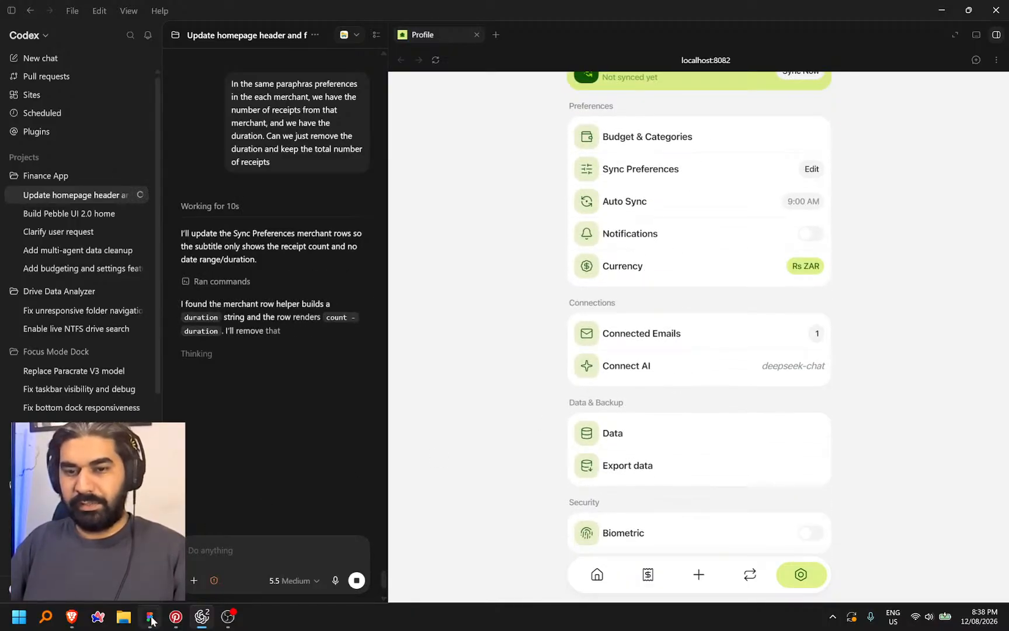
click(150, 617)
In Dev Mode, copy a link to the Connected Emails phone frame and bring it to Codex
scroll(327, 384, down, 5)
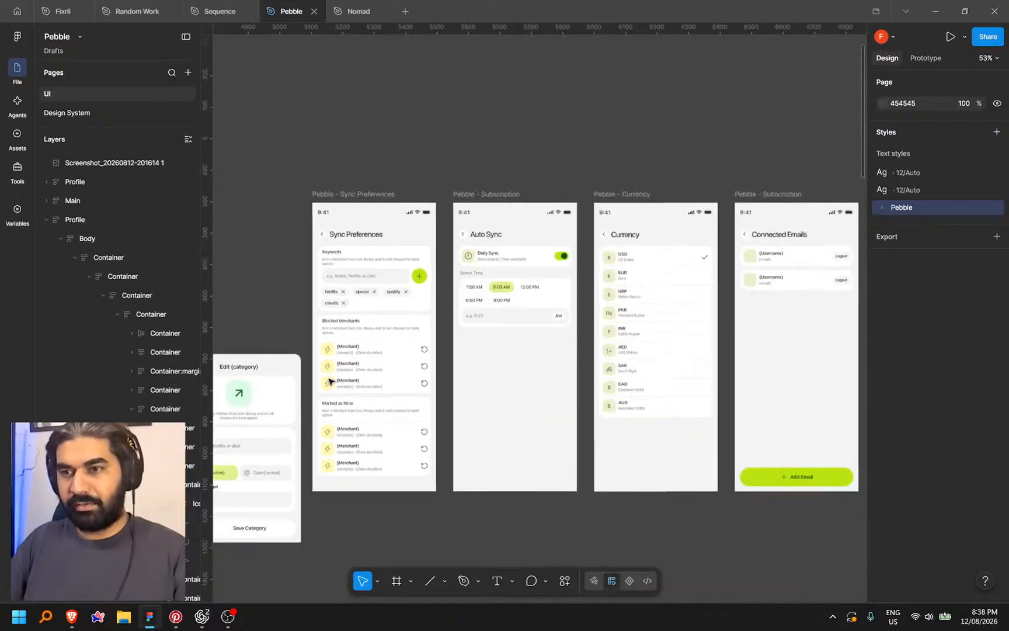
scroll(433, 372, down, 3)
scroll(610, 347, up, 5)
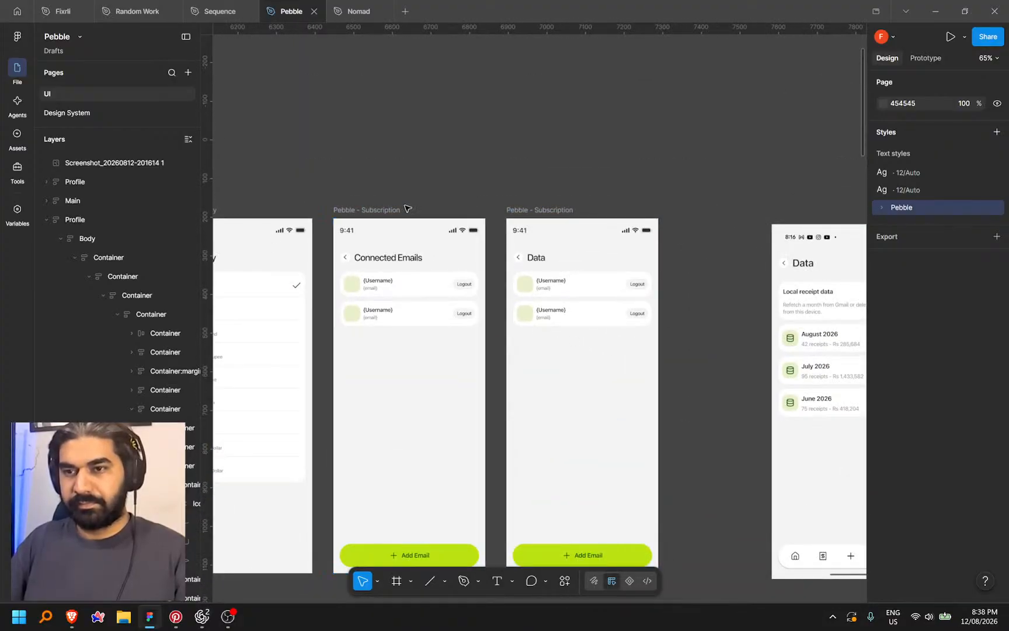
drag(485, 183, 536, 178)
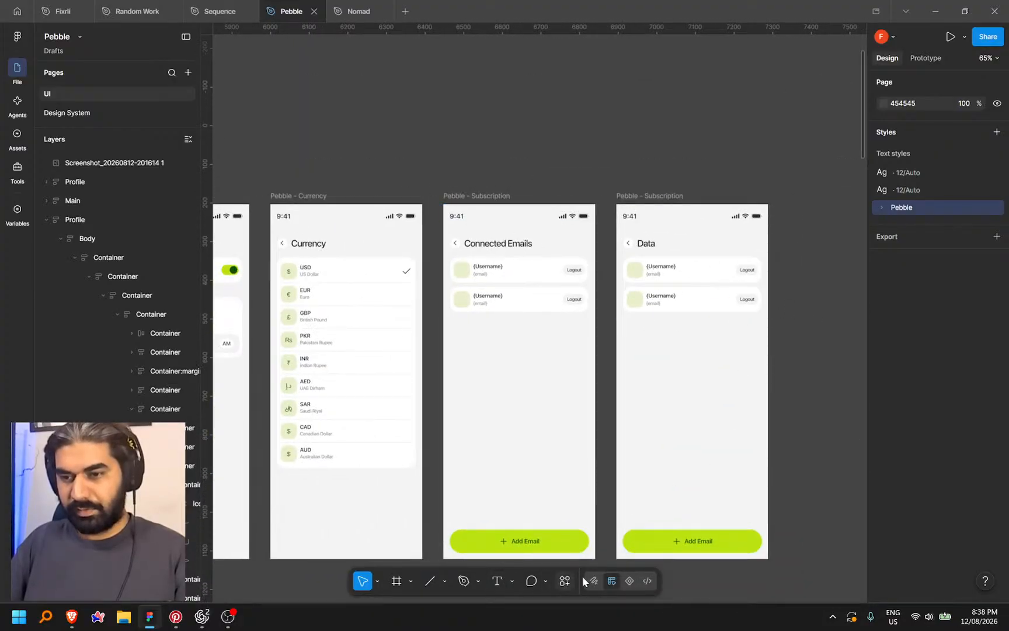
click(648, 580)
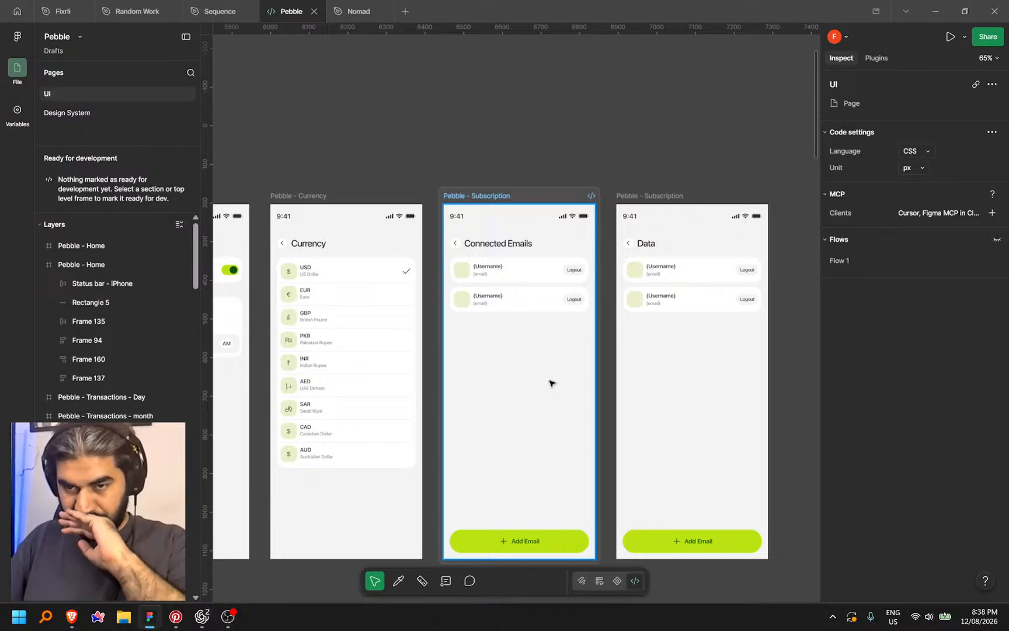
click(541, 197)
right_click(540, 199)
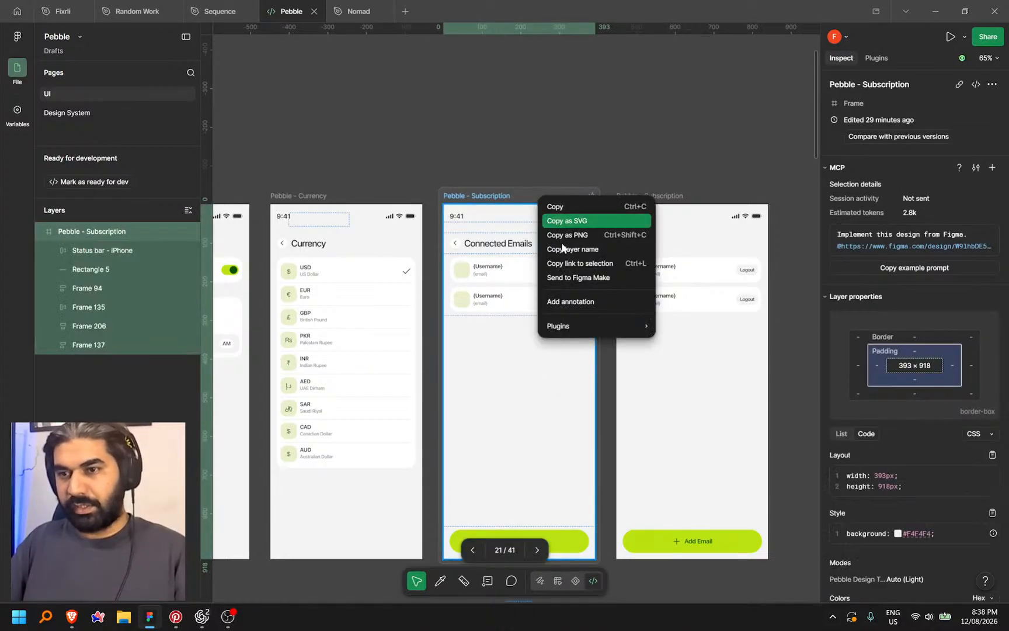
click(571, 264)
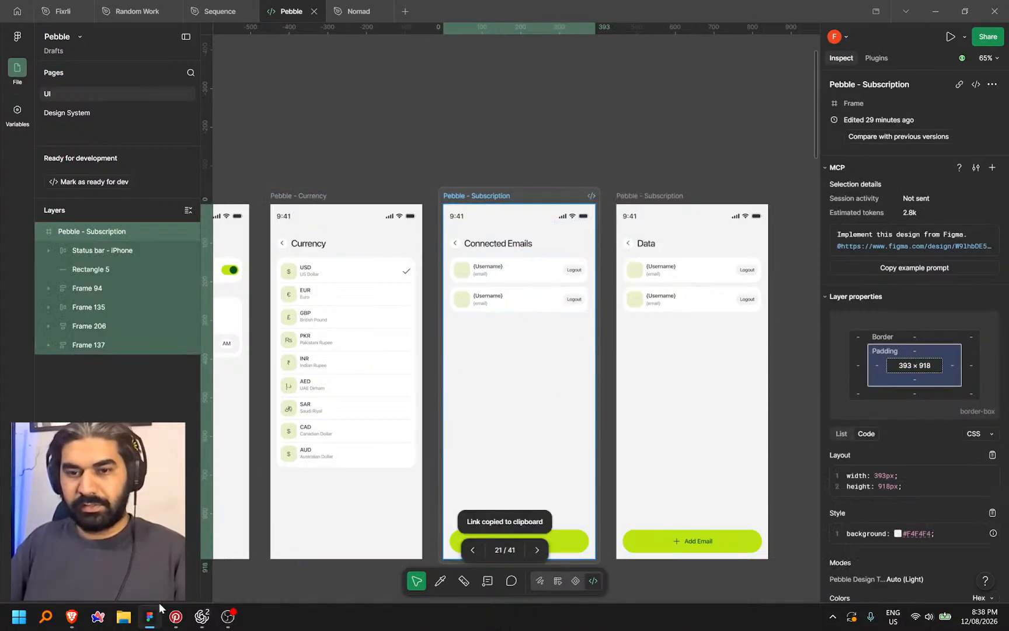
click(201, 616)
click(216, 557)
Paste the Connected Emails link and dictate a request for a per-account Gmail token refresh button
key(ctrl+v)
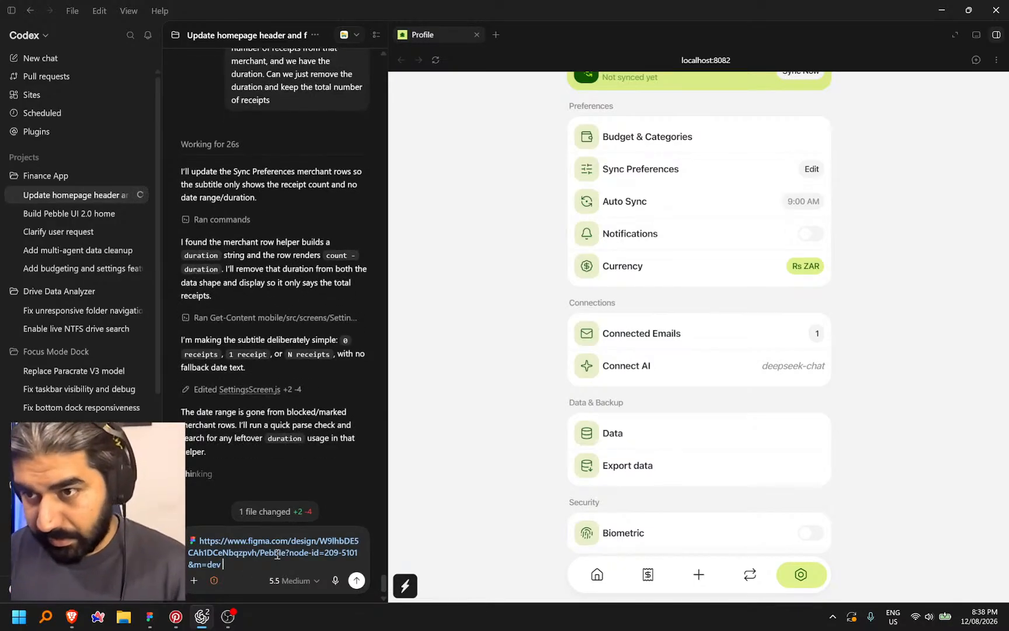
key(ctrl+space)
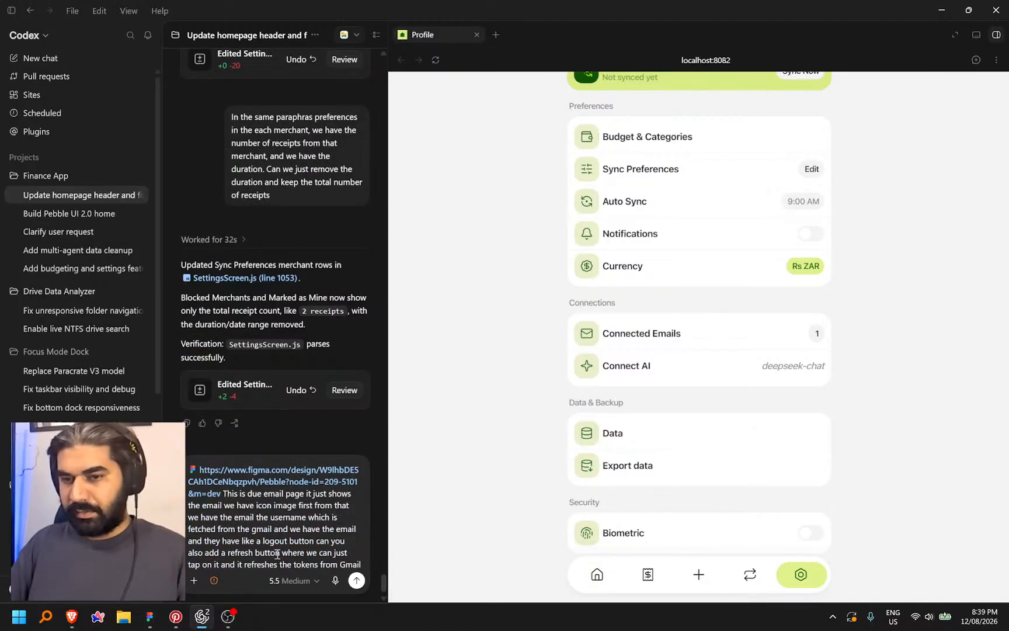
key(Return)
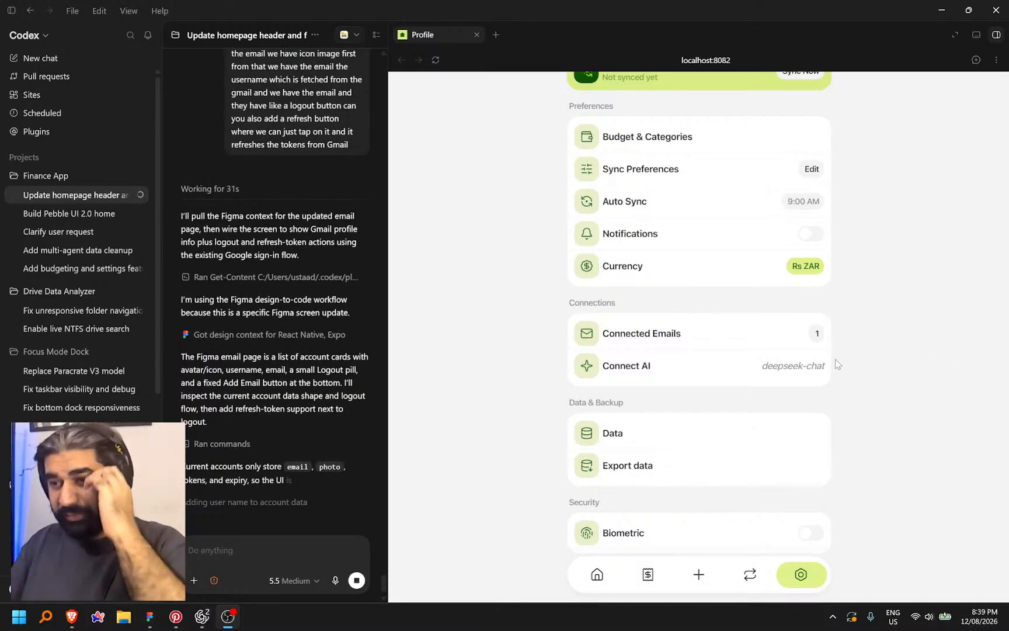
Annotate the Connected Emails count badge with its padding changed to 10 and send it
click(976, 60)
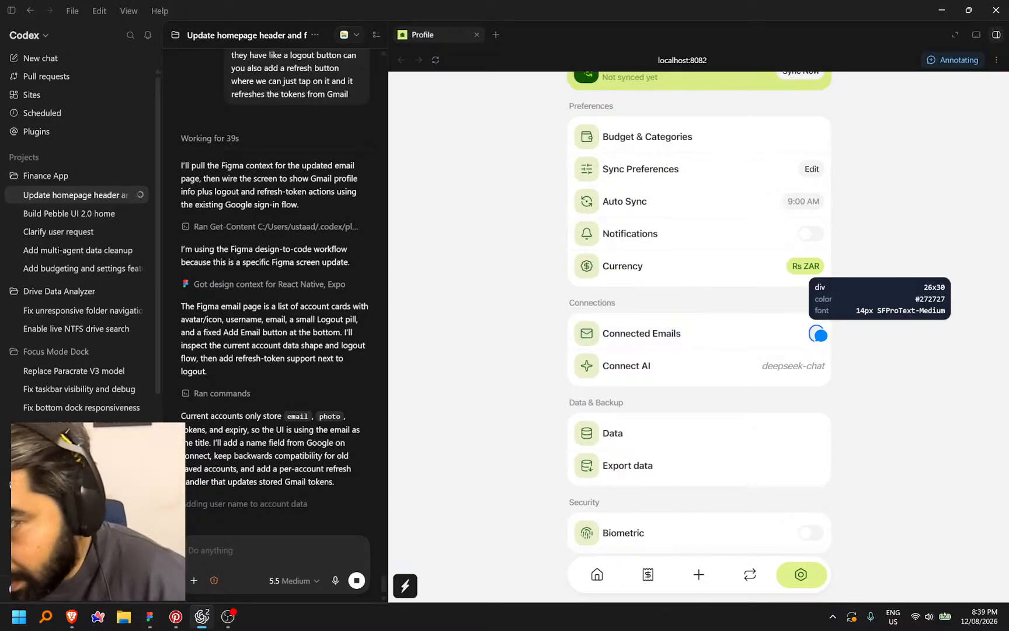
click(833, 331)
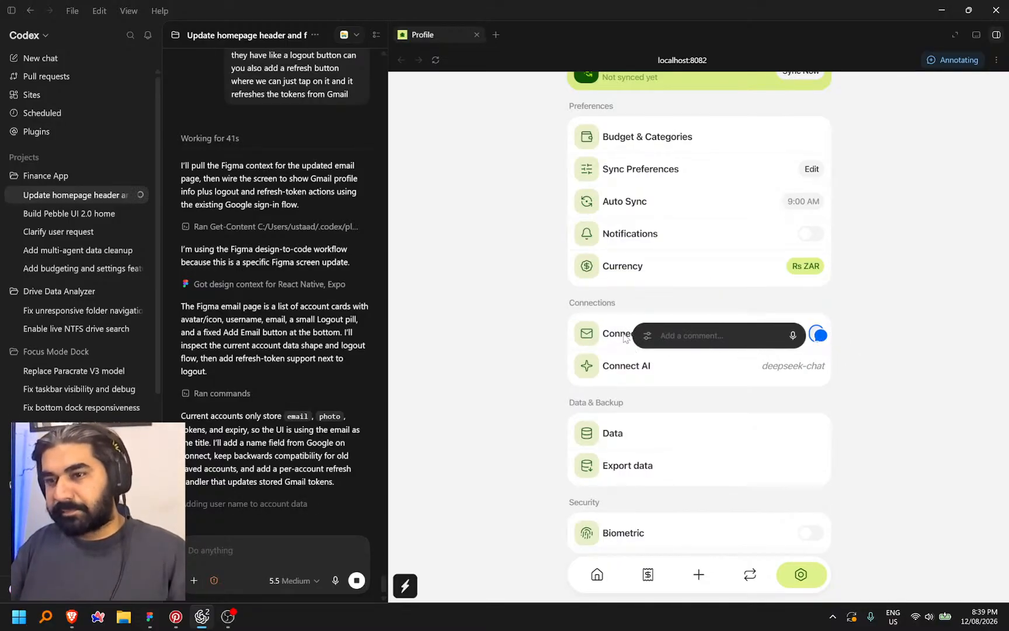
click(647, 335)
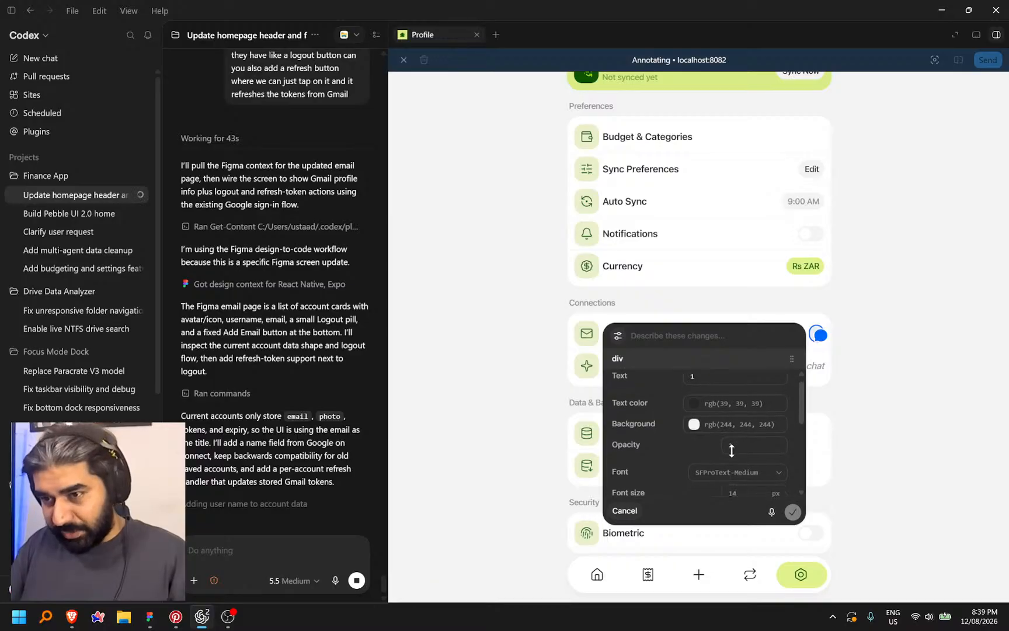
scroll(733, 448, down, 3)
scroll(732, 470, down, 1)
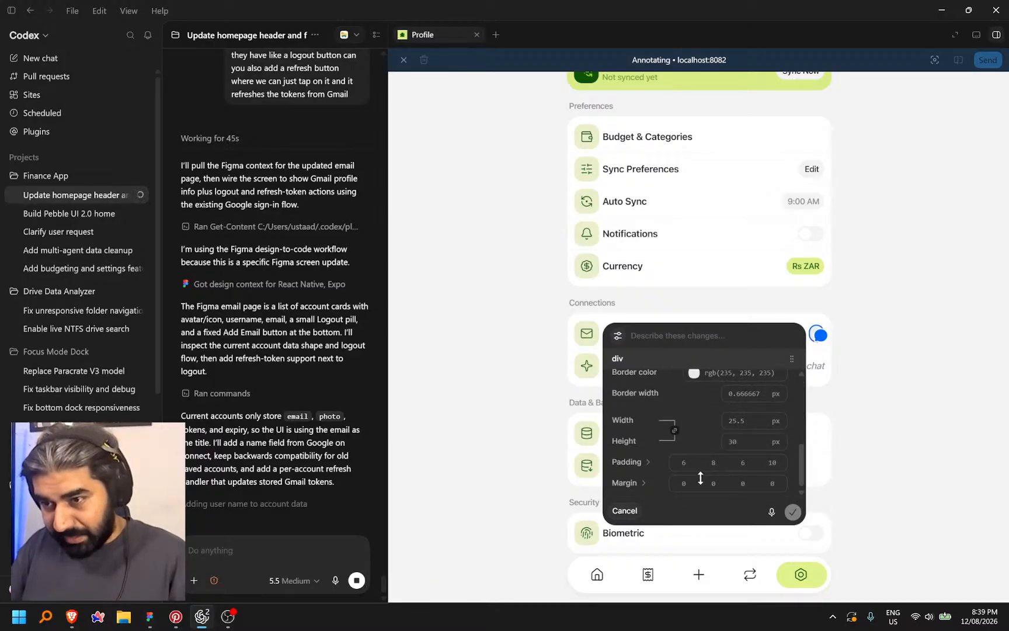
click(719, 462)
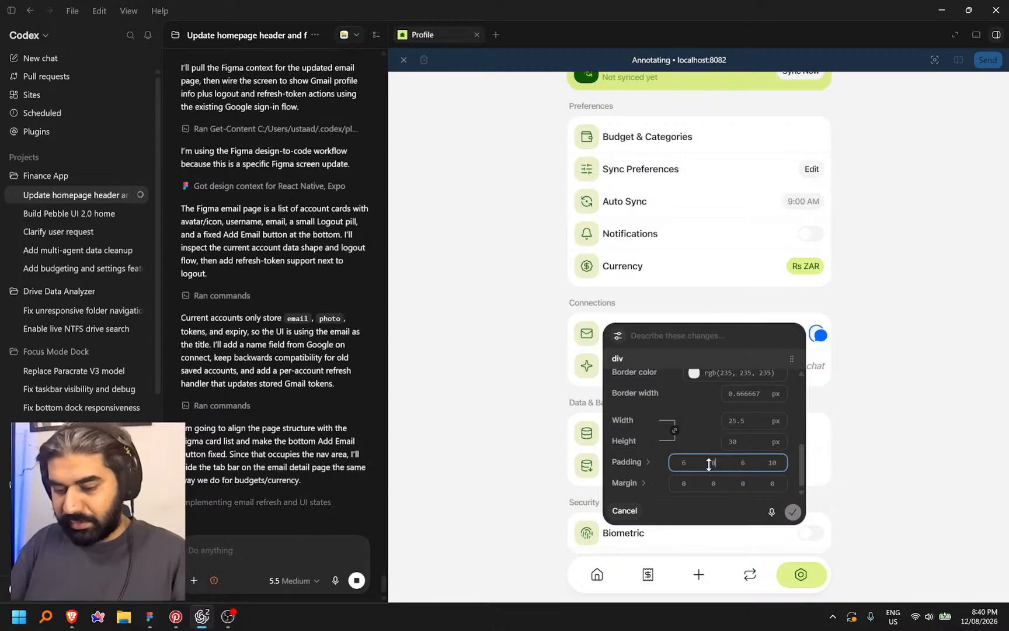
key(BackSpace)
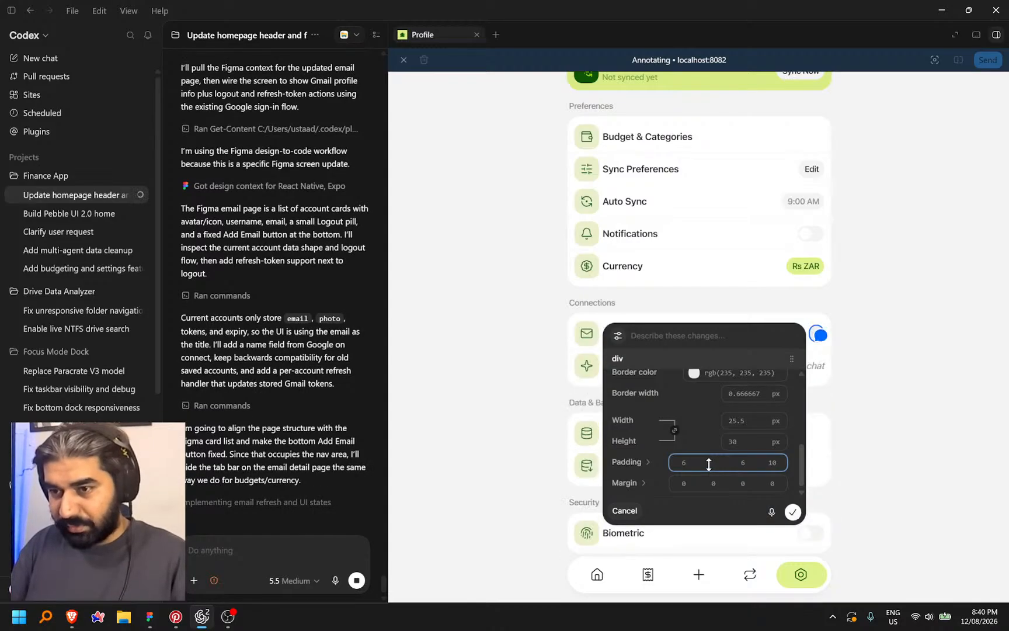
text(10)
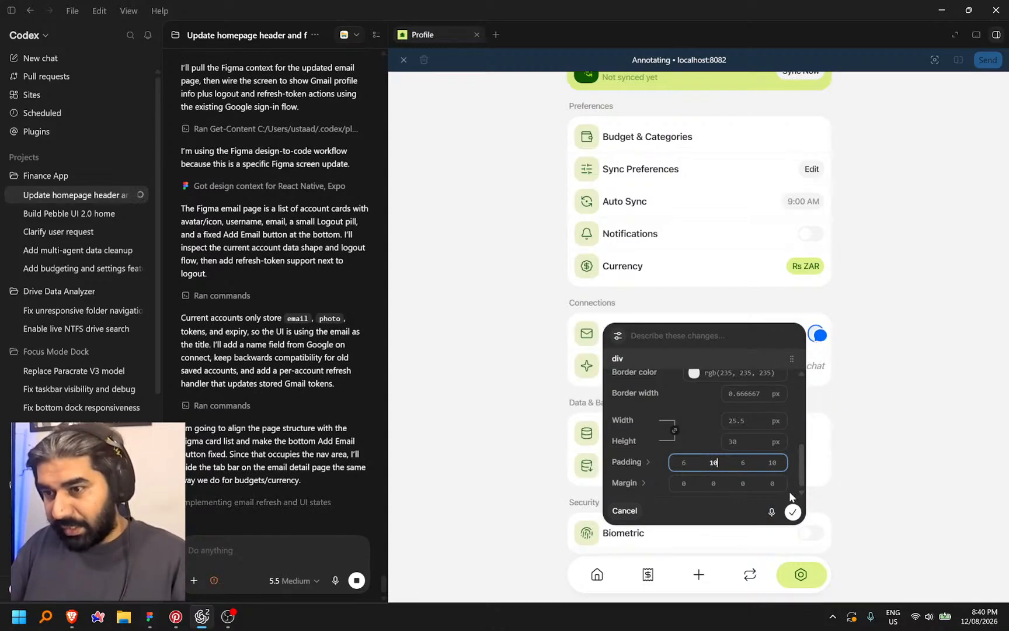
click(792, 512)
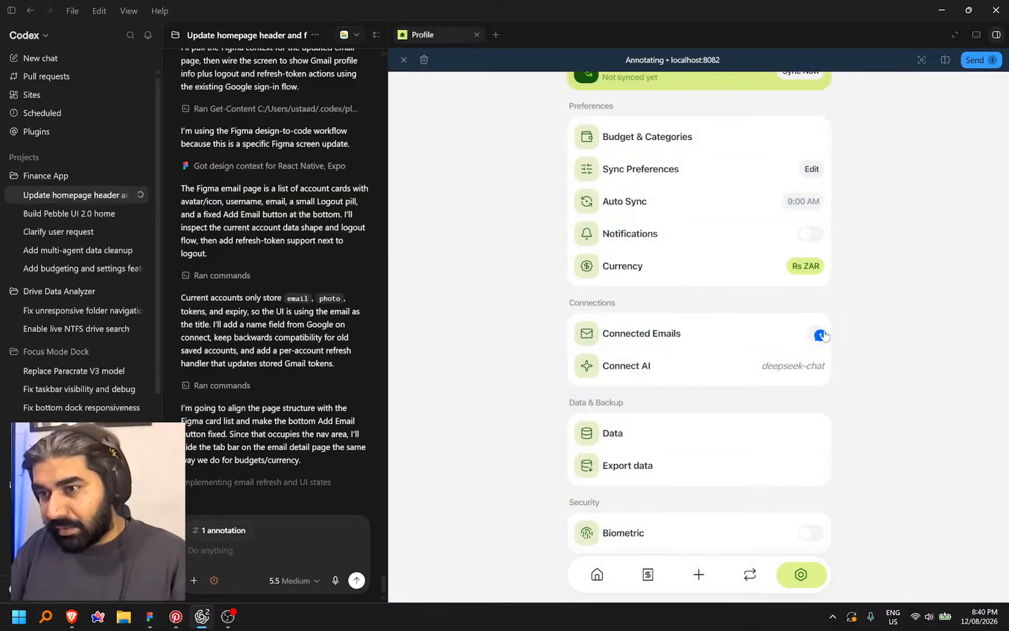
click(981, 59)
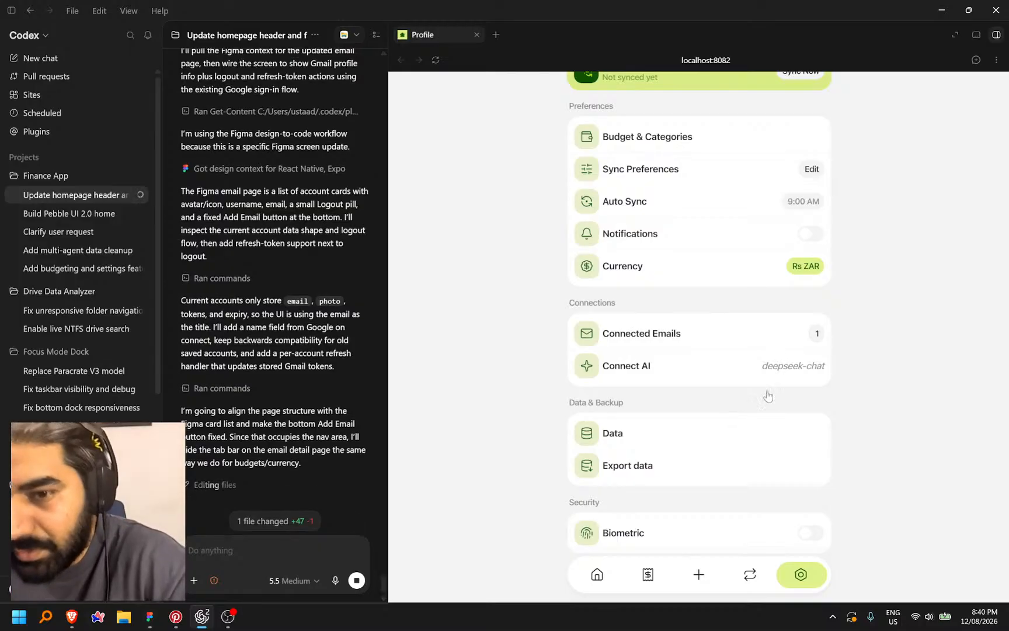
Add a new badge annotation setting its width and height to 26
click(981, 60)
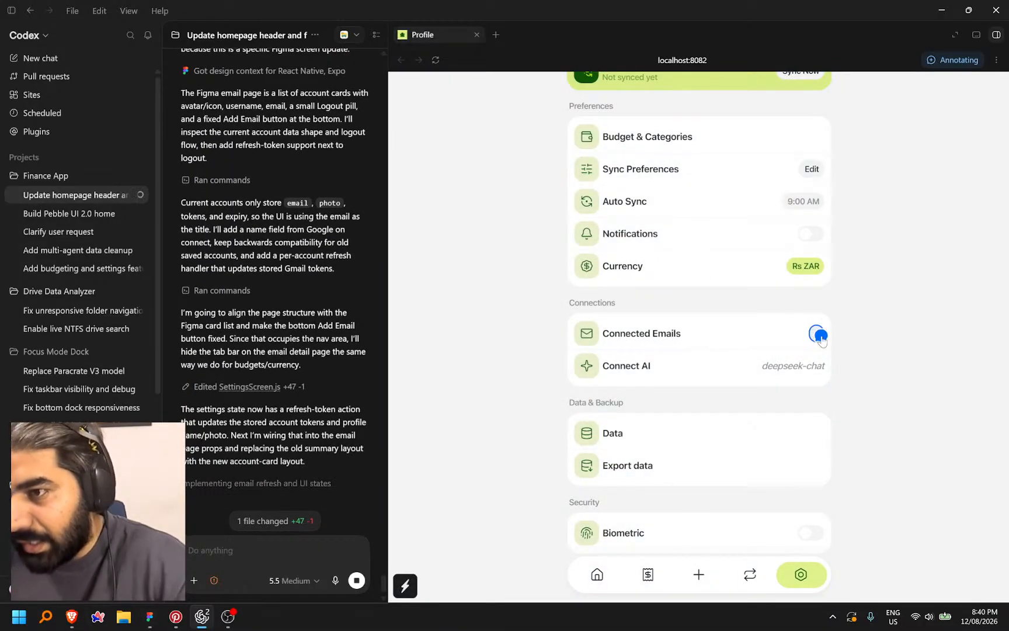
click(817, 334)
click(648, 336)
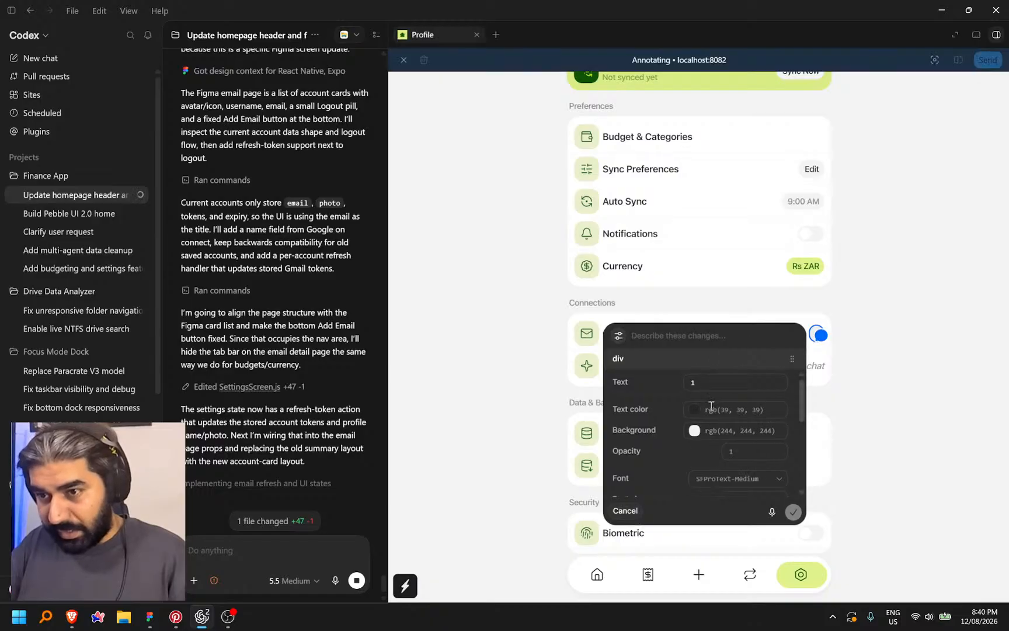
scroll(723, 443, down, 1)
scroll(746, 456, down, 2)
scroll(753, 450, down, 2)
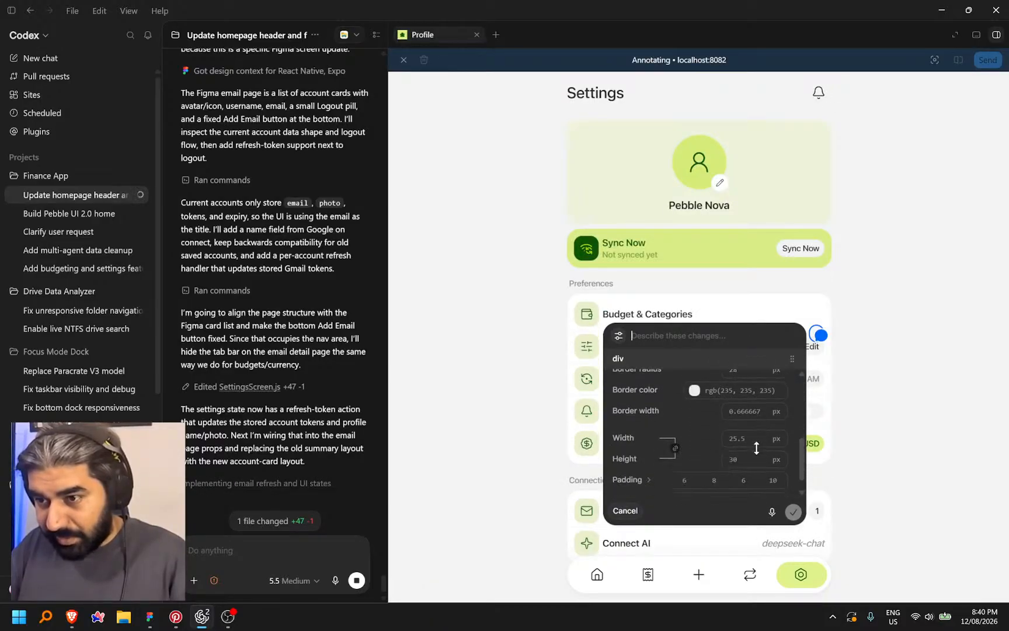
click(754, 442)
drag(754, 441, 734, 443)
click(738, 506)
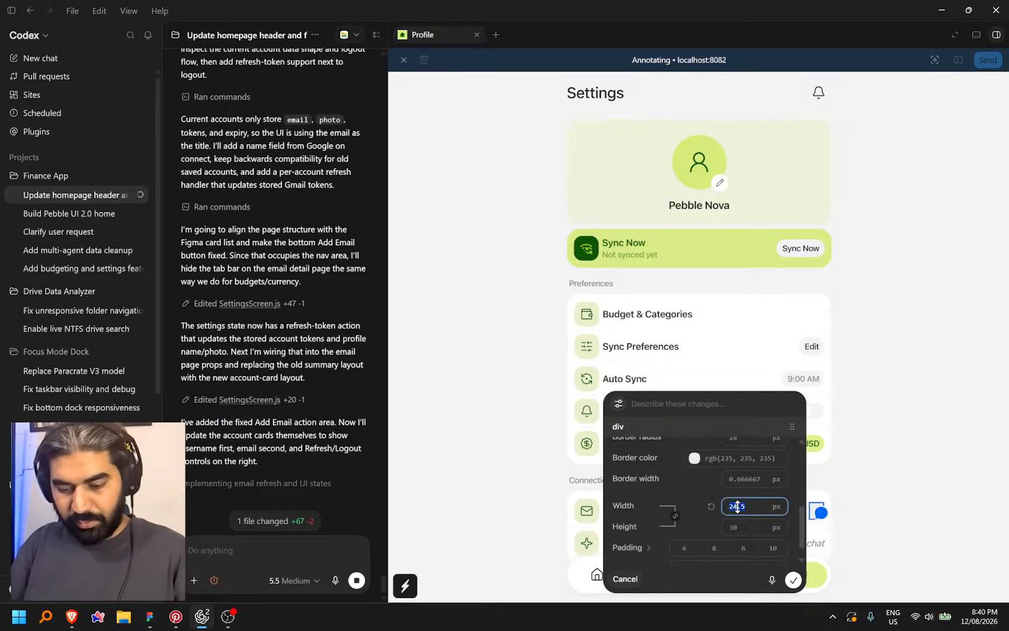
text(26)
key(Tab)
text(26)
key(Tab)
key(Tab)
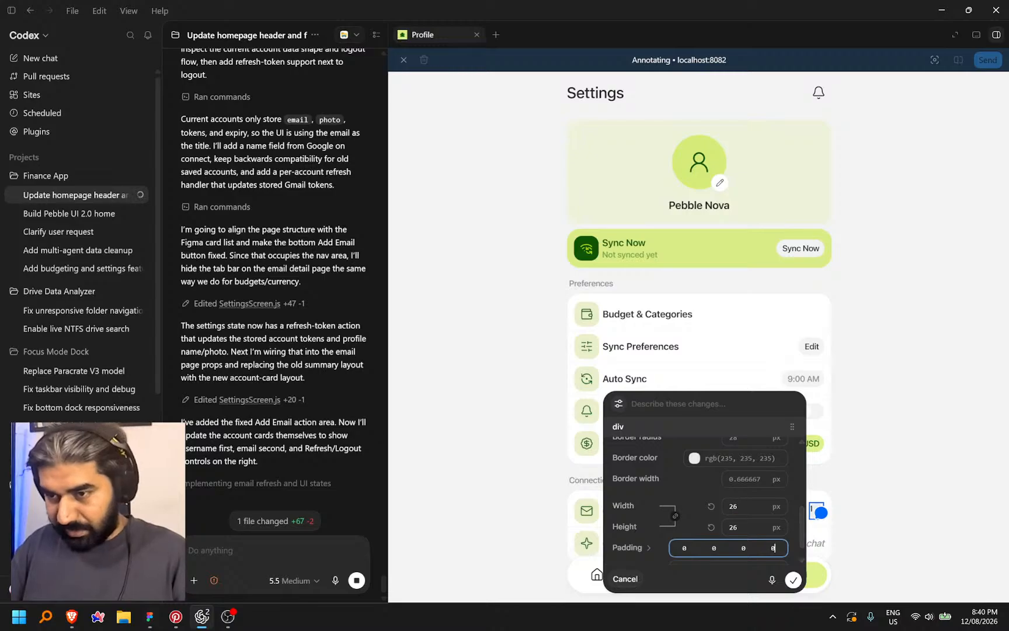
scroll(738, 509, down, 1)
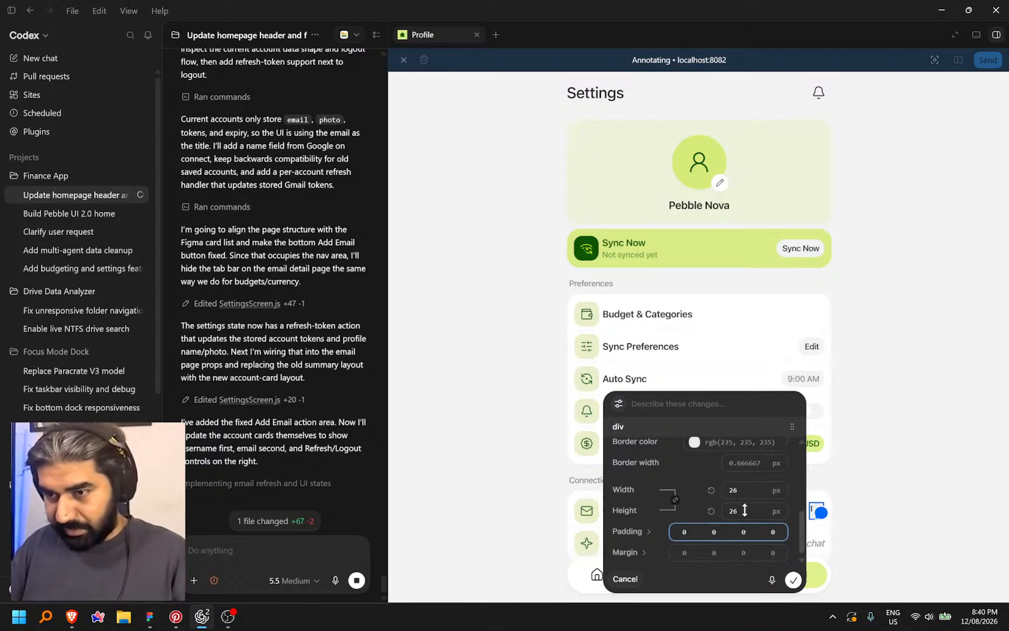
click(796, 578)
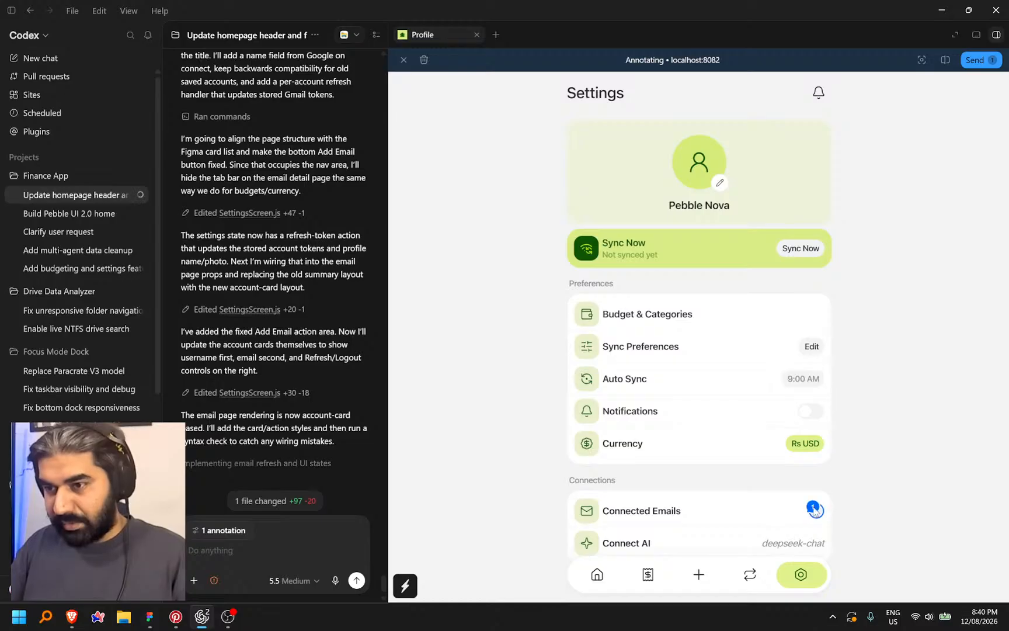
Dictate a change description for the count badge, paste it into the annotation and save it
click(817, 511)
scroll(727, 465, down, 3)
scroll(724, 458, up, 3)
scroll(733, 485, down, 4)
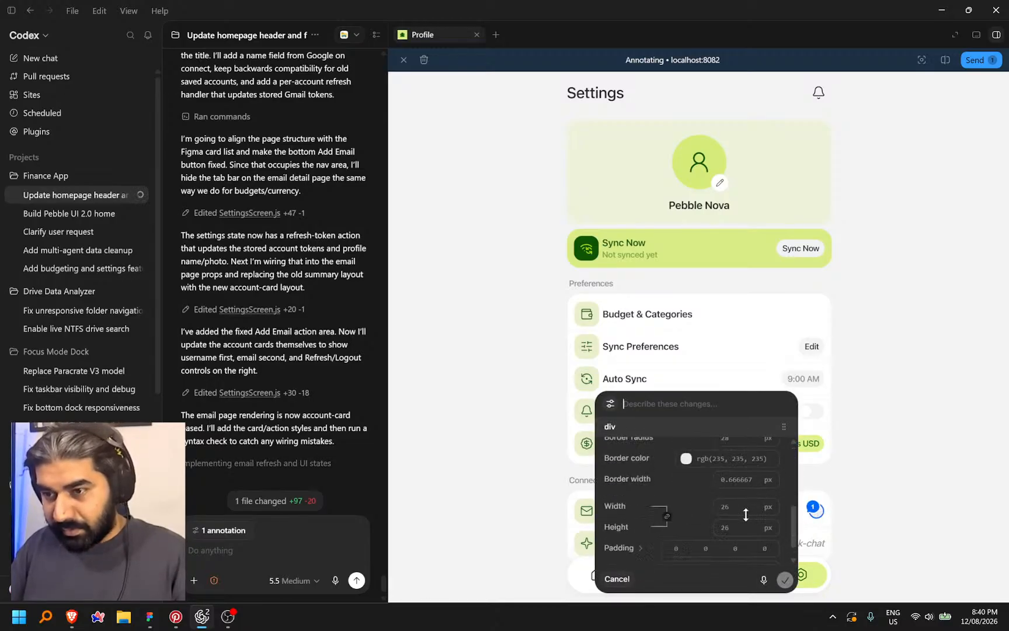
scroll(730, 501, up, 4)
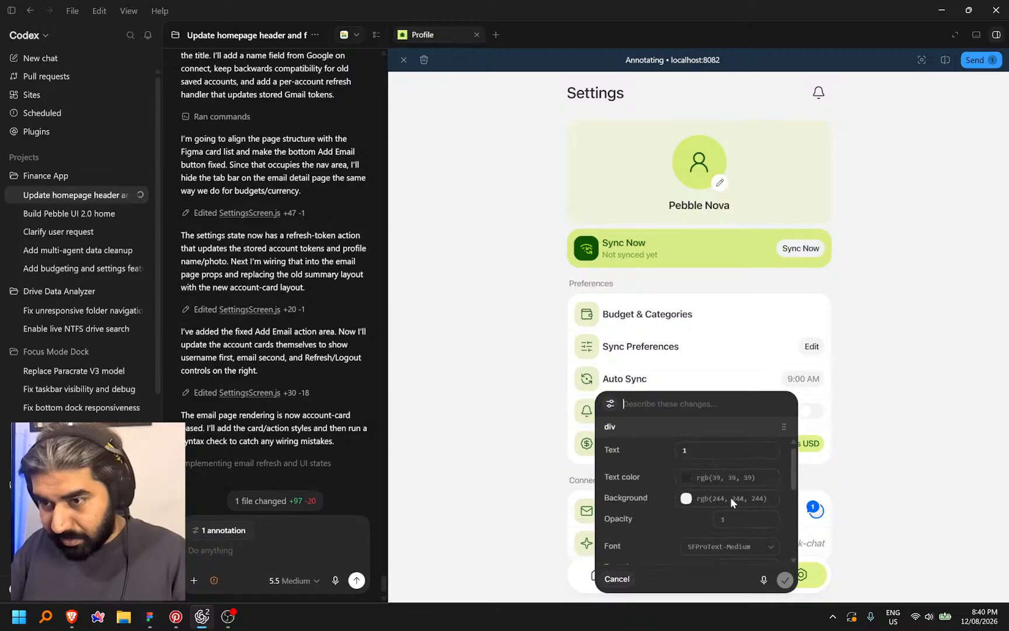
scroll(739, 497, down, 3)
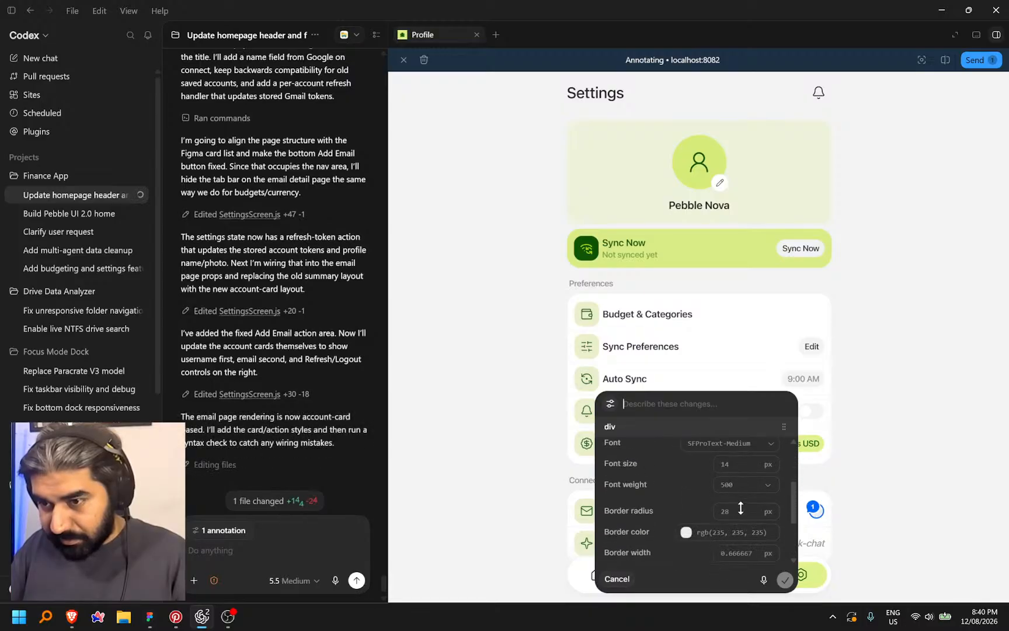
scroll(743, 501, down, 2)
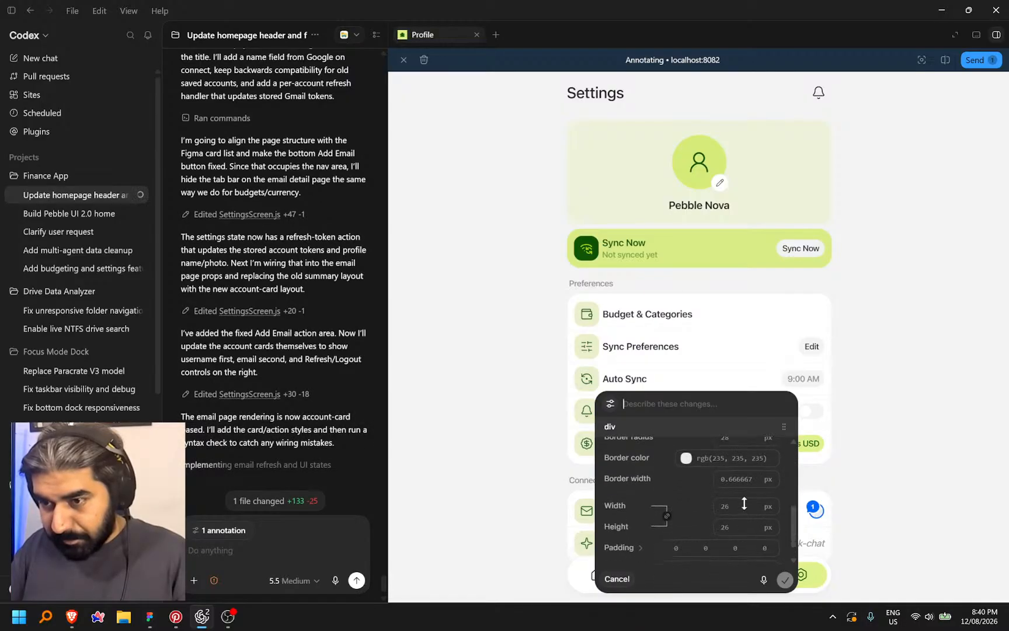
key(ctrl+super)
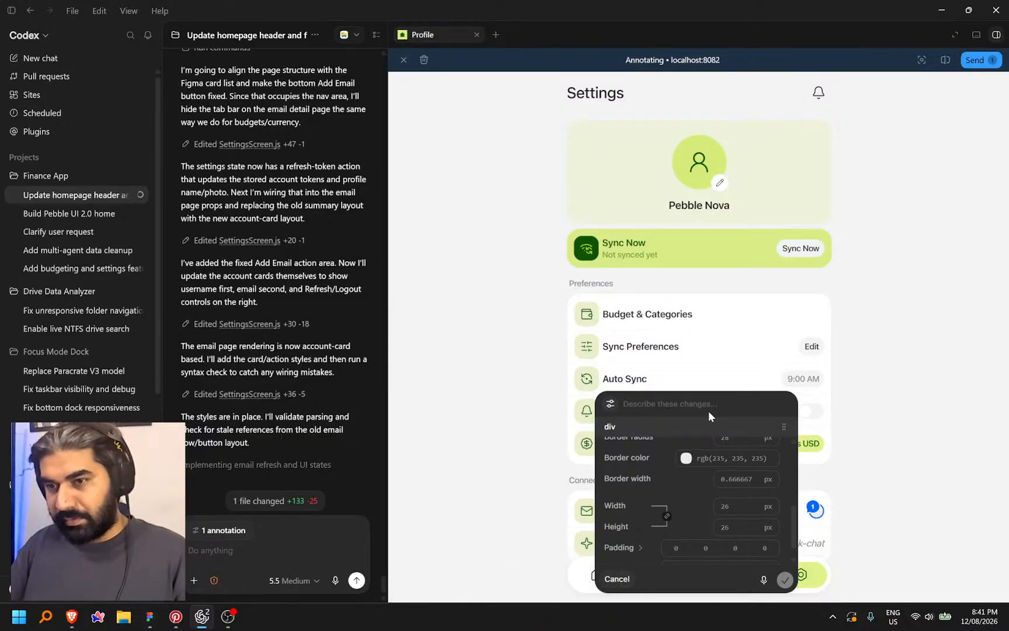
click(833, 616)
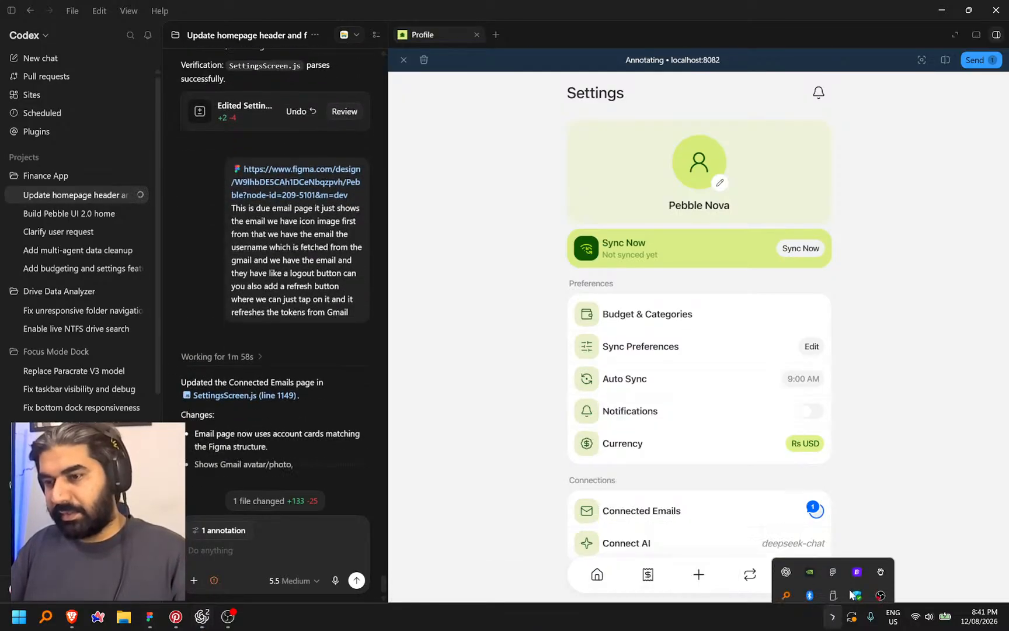
right_click(881, 557)
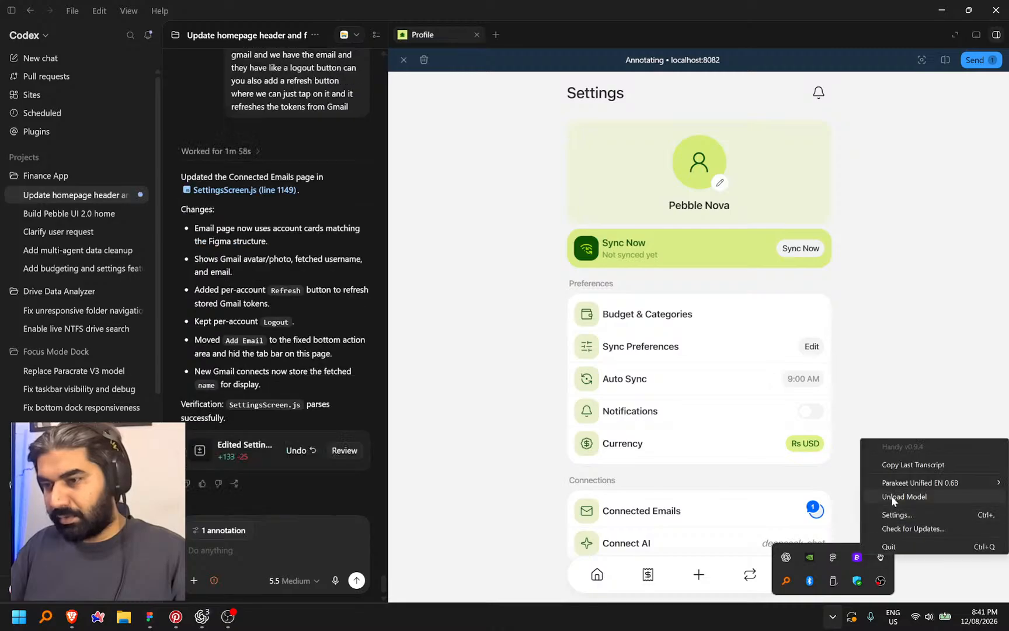
click(891, 495)
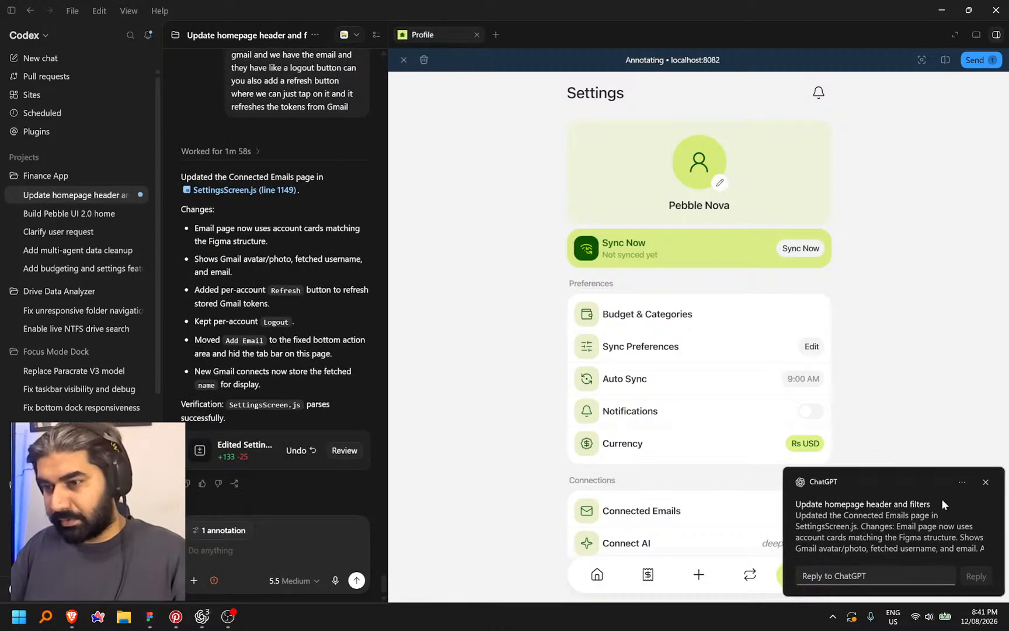
click(815, 508)
click(678, 411)
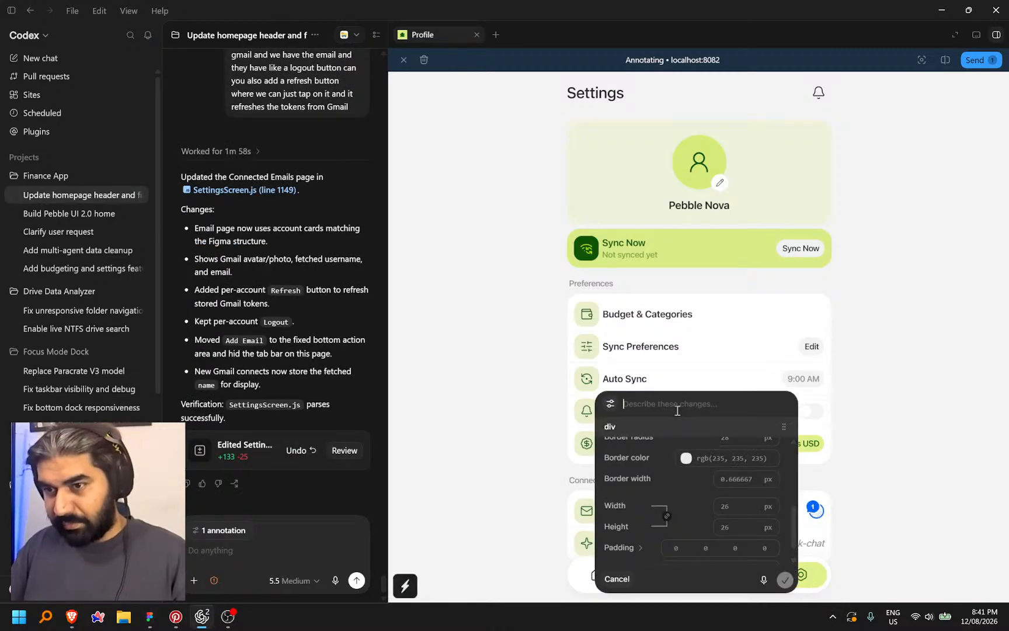
text(and make sure the counter of the email should be in the center of the circle)
click(785, 580)
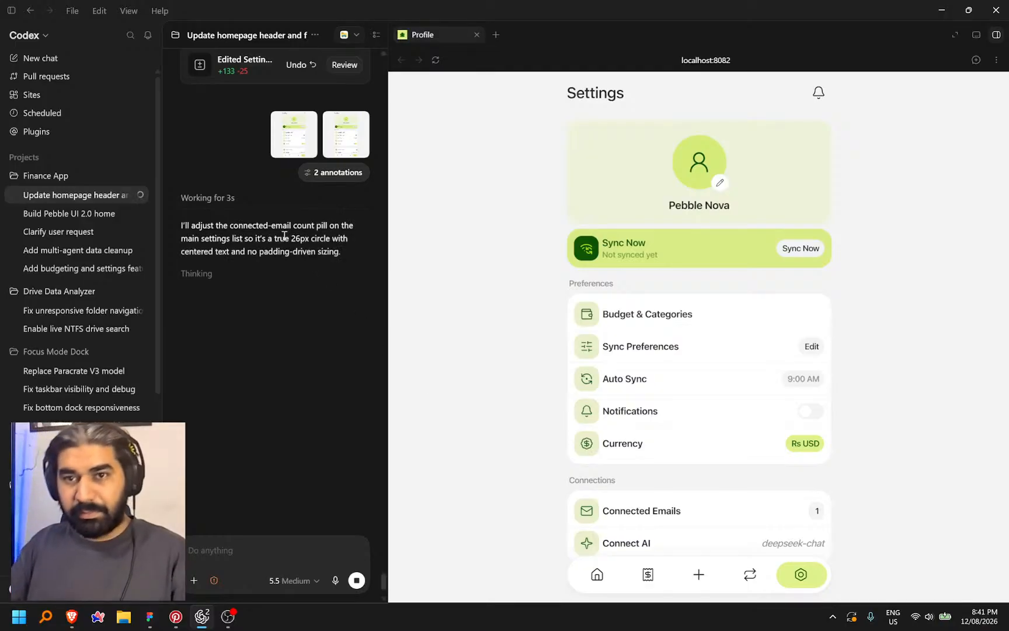
Open the Connected Emails page in the app preview, then switch over to Figma
scroll(281, 234, up, 3)
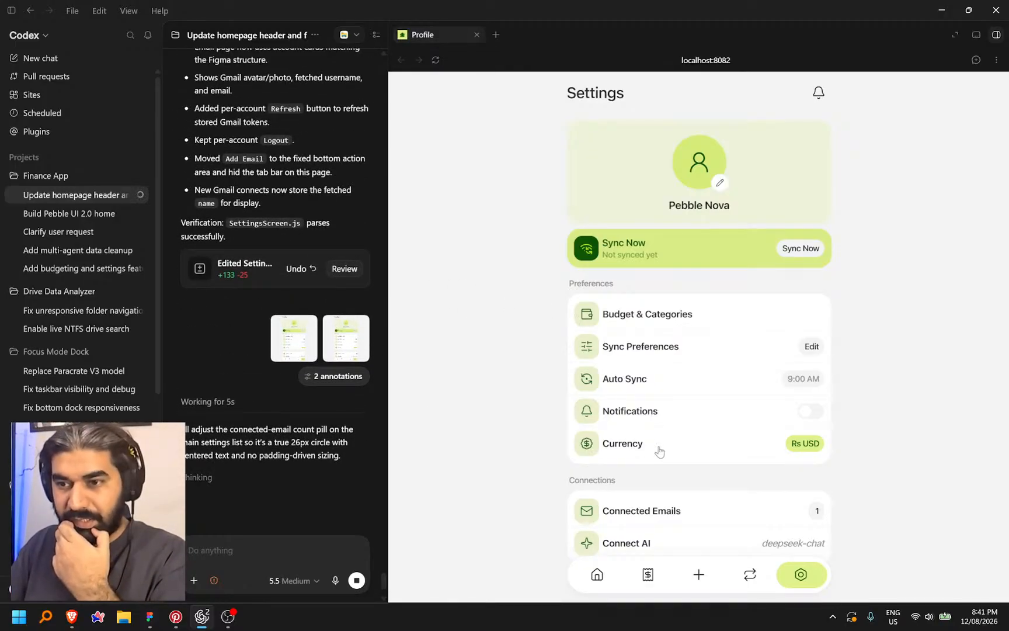
click(680, 513)
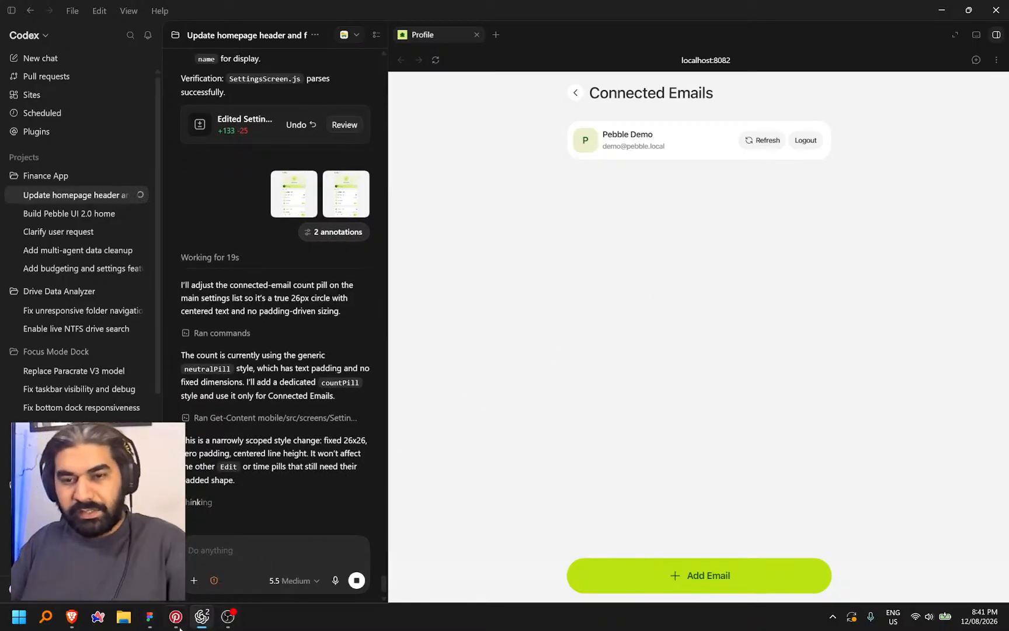
click(149, 620)
scroll(566, 316, up, 5)
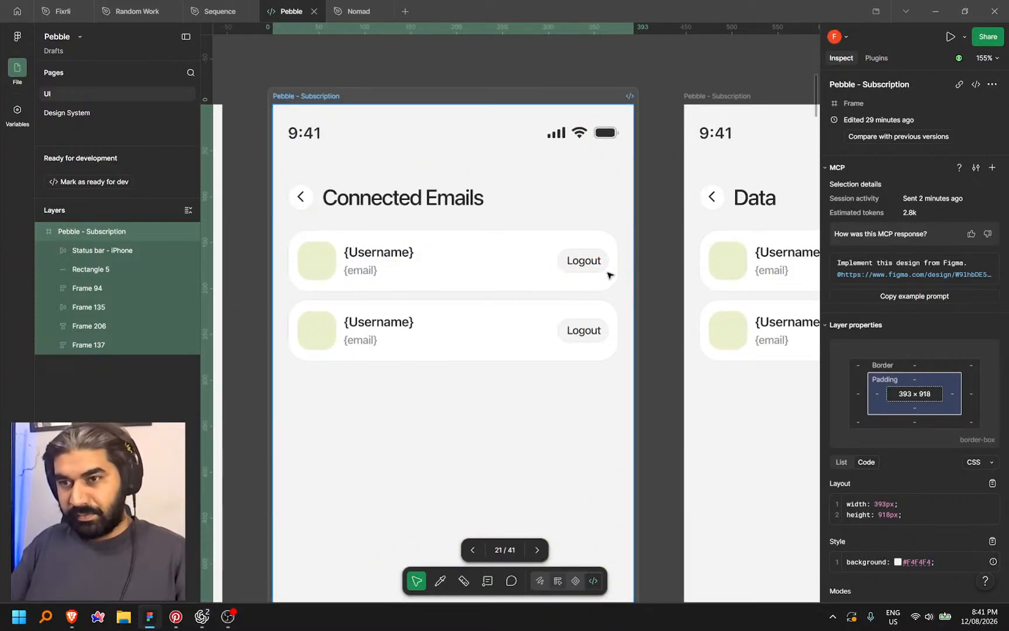
Paste a copy of the first card's Logout pill and delete its label, leaving an empty pill
key(shift+d)
click(601, 271)
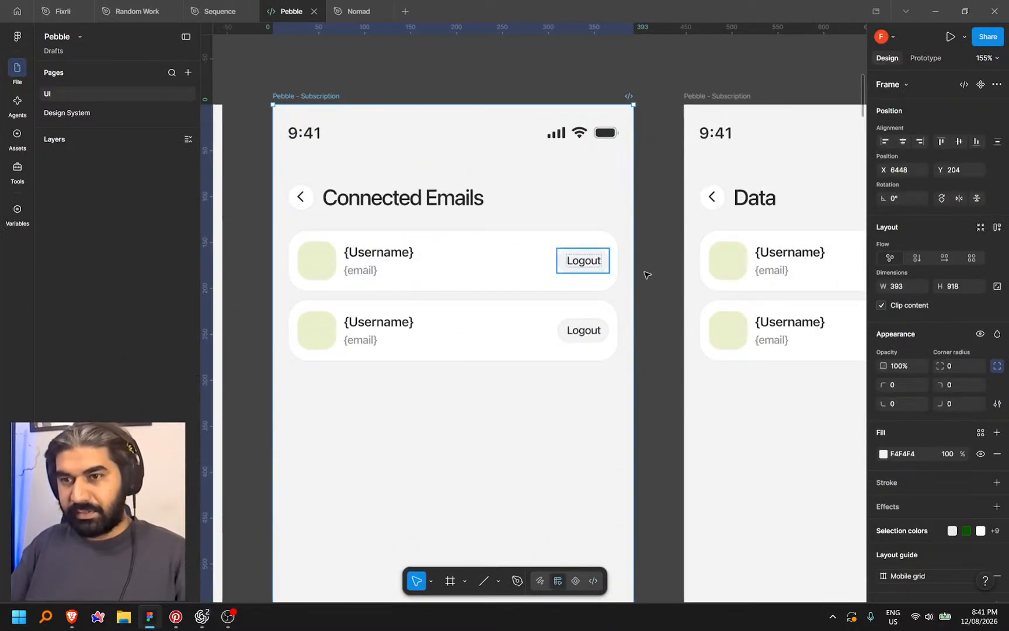
key(ctrl+v)
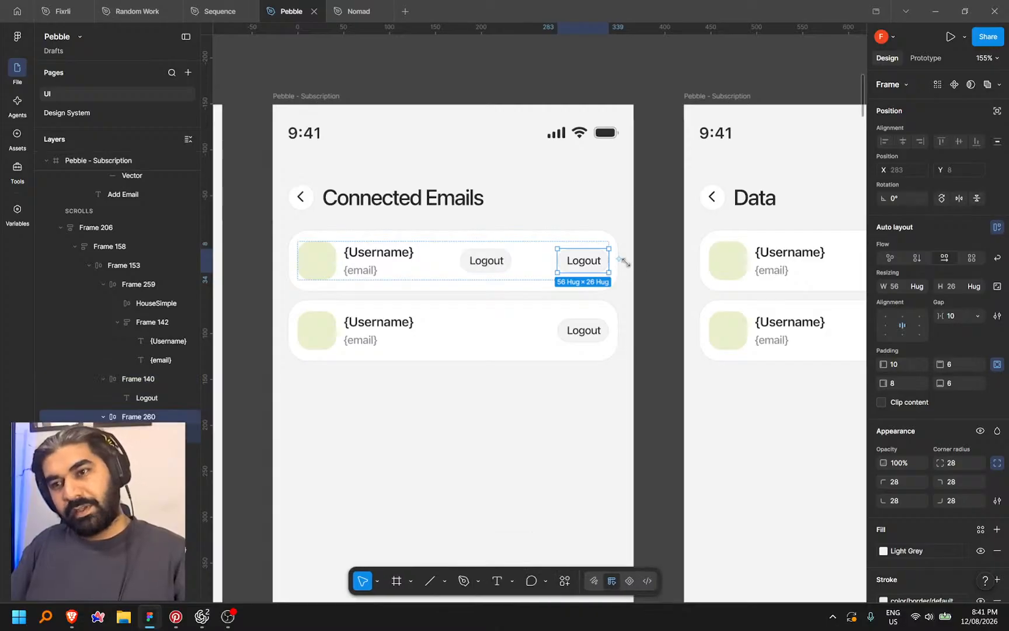
scroll(637, 267, down, 1)
scroll(637, 267, up, 4)
click(517, 266)
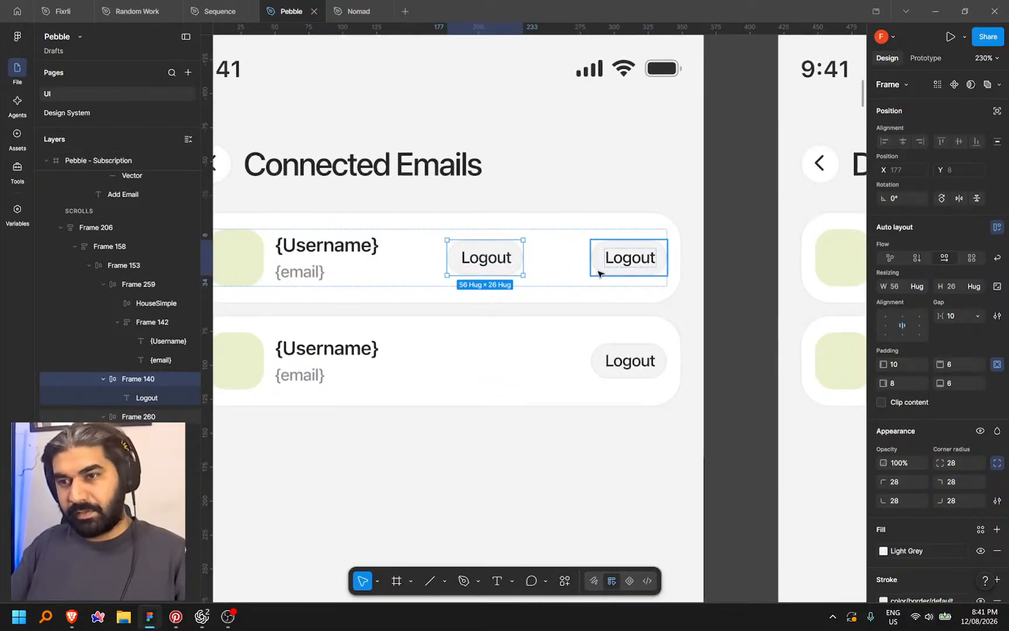
shift+click(622, 275)
double_click(513, 263)
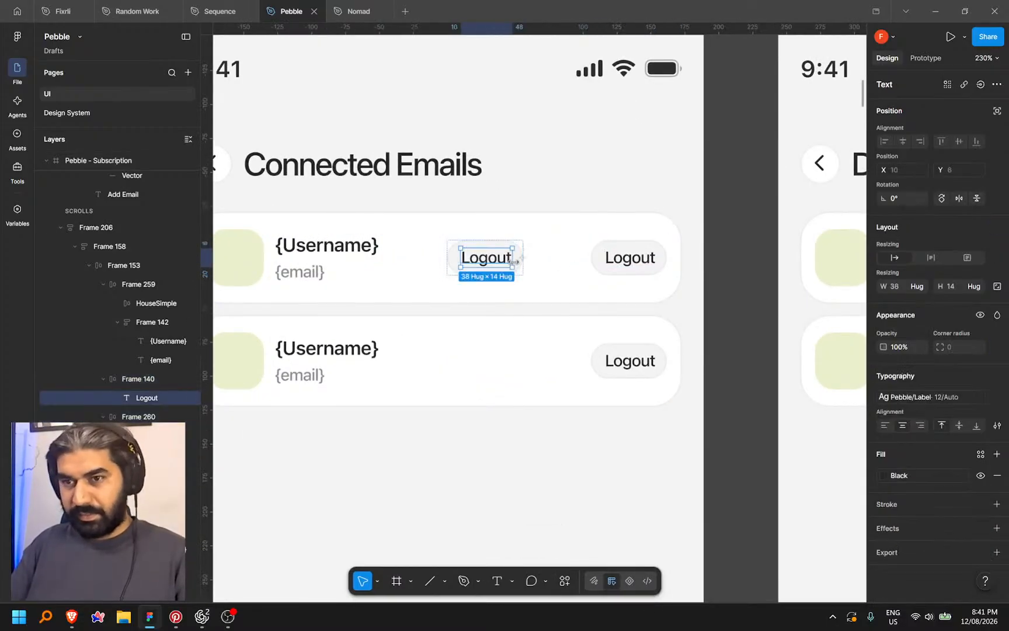
key(Delete)
click(519, 263)
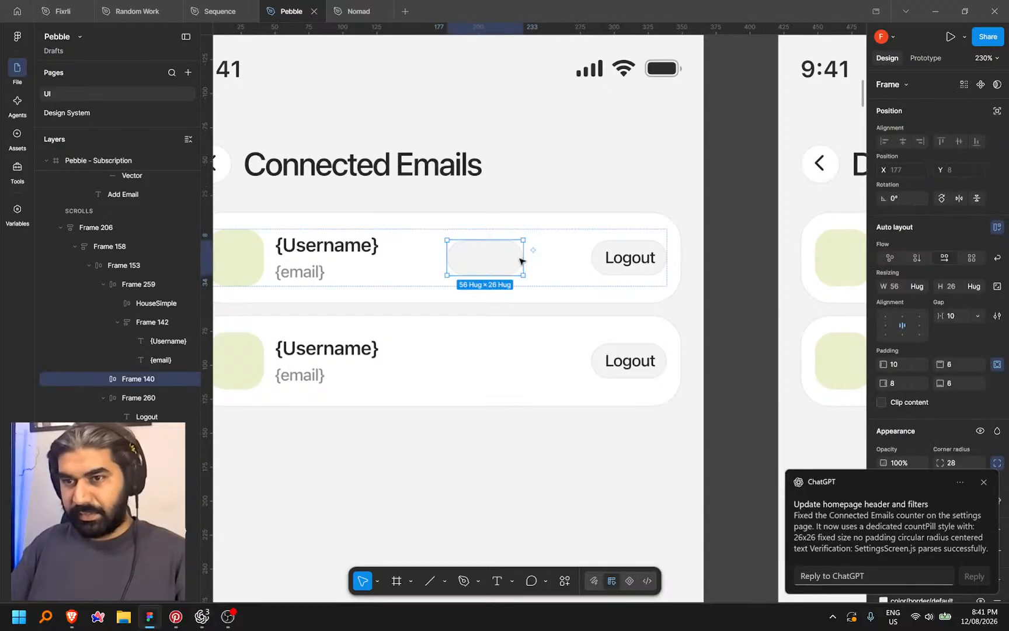
key(alt+Tab)
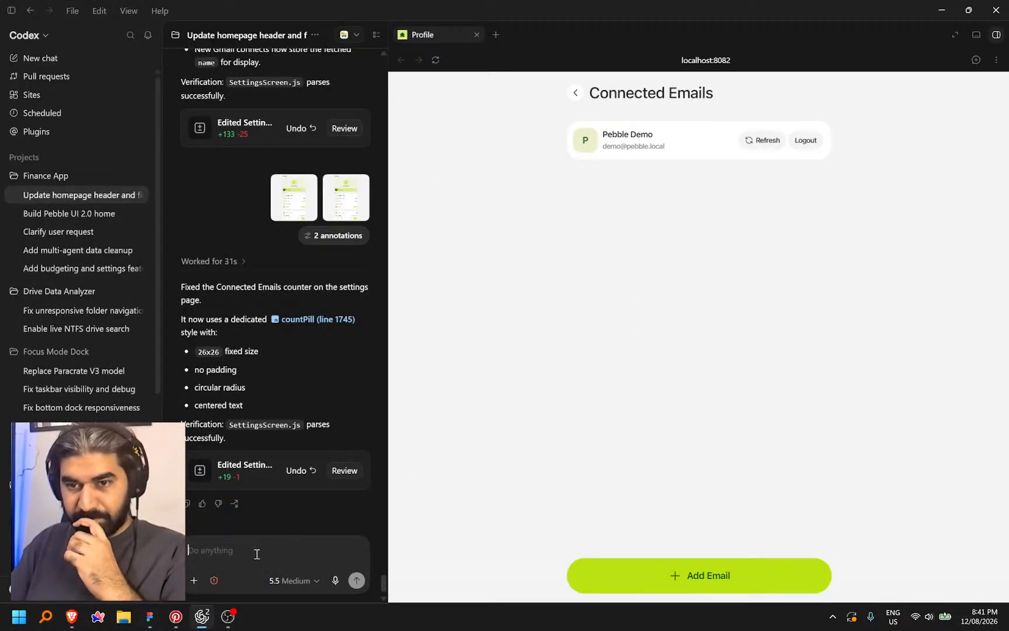
Dictate and send a request to make each email account's refresh button icon-only
click(575, 92)
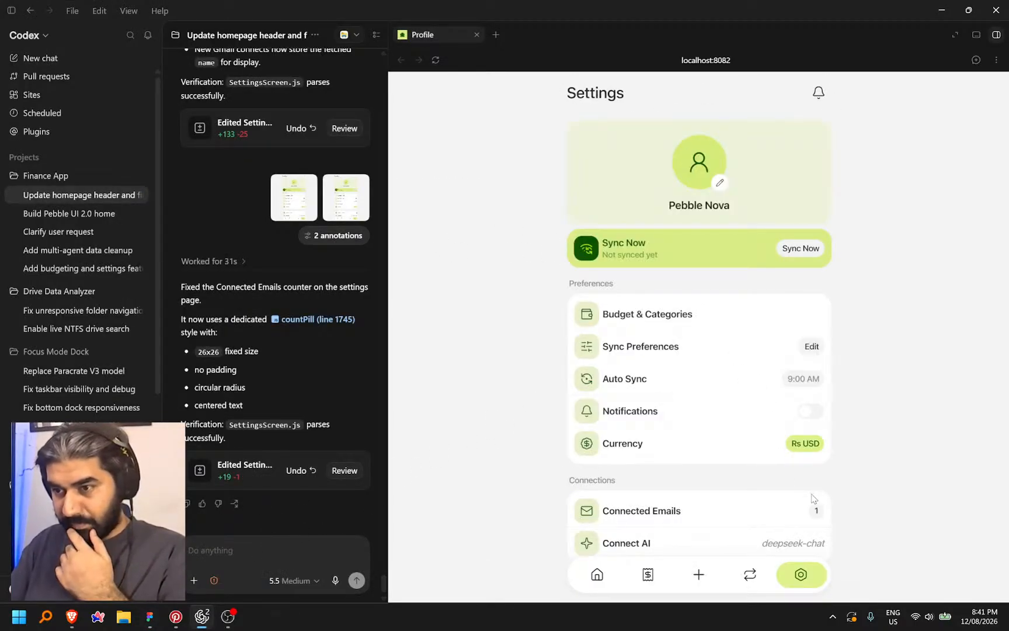
click(784, 516)
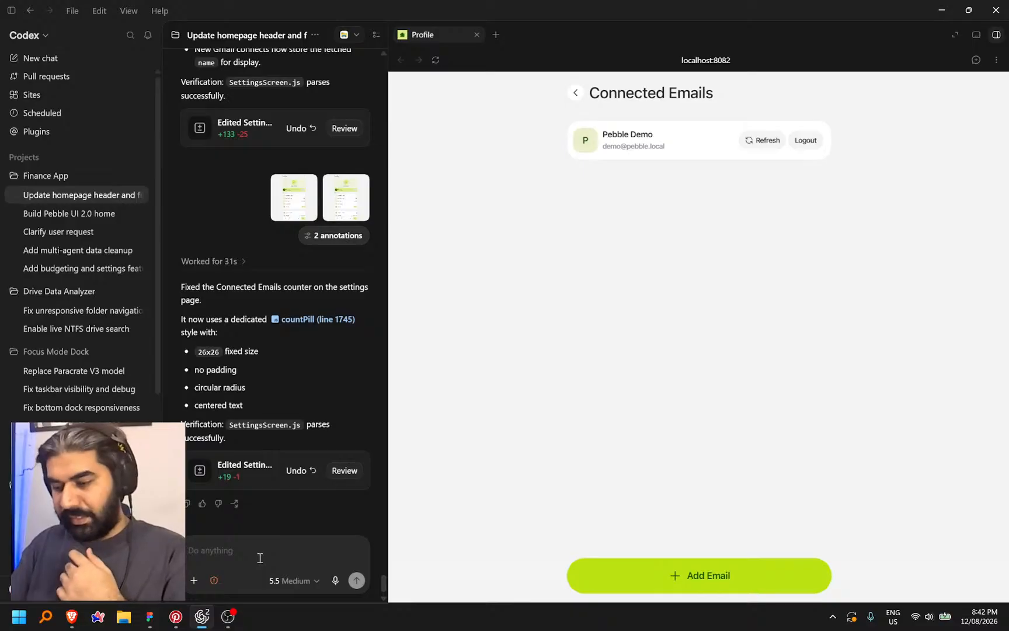
key(ctrl+space)
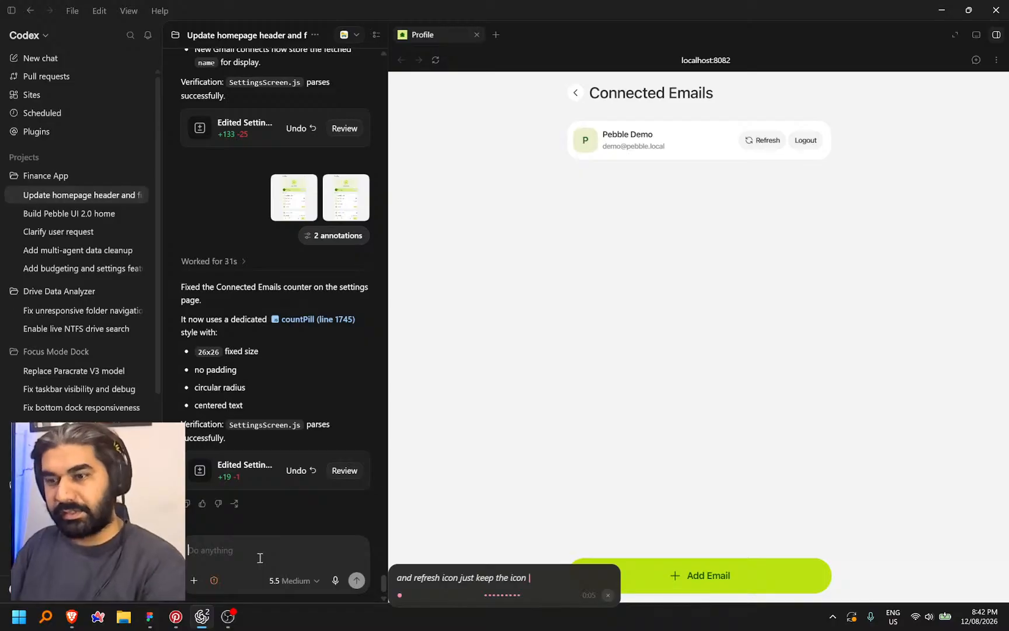
key(ctrl+space)
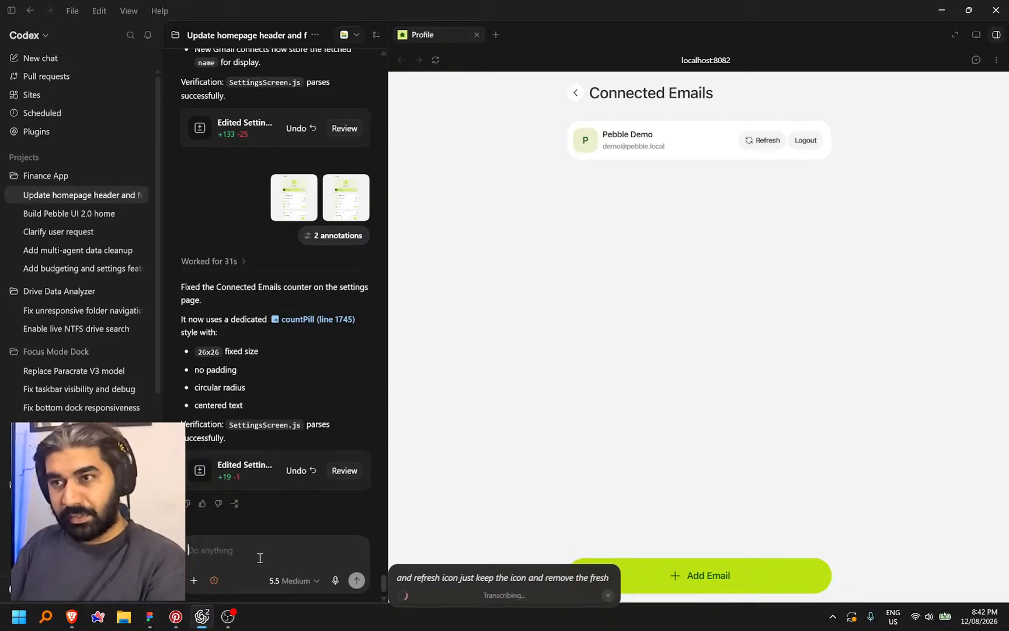
key(Return)
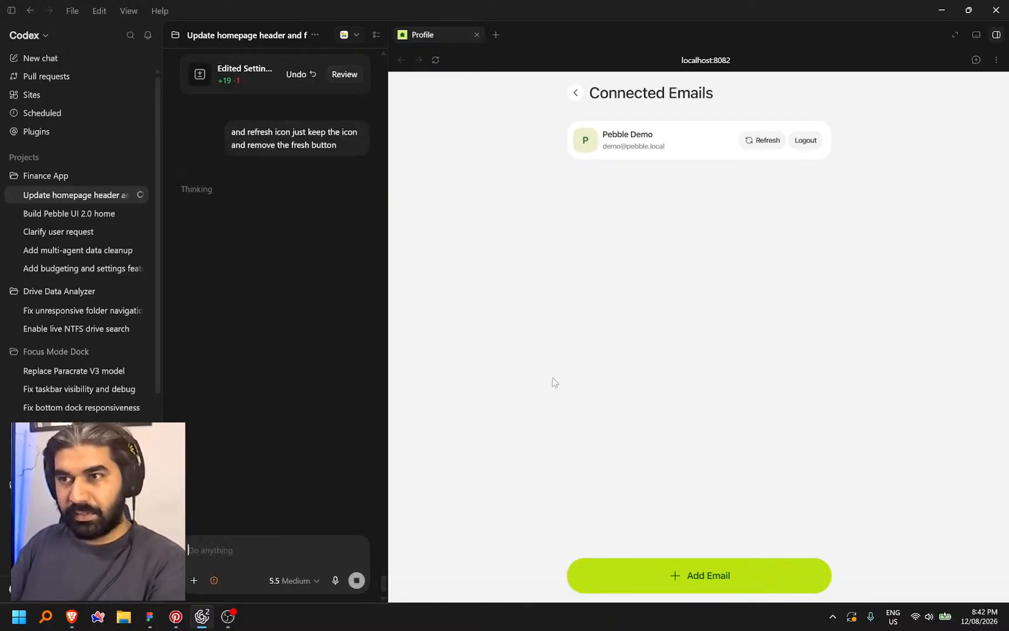
click(352, 586)
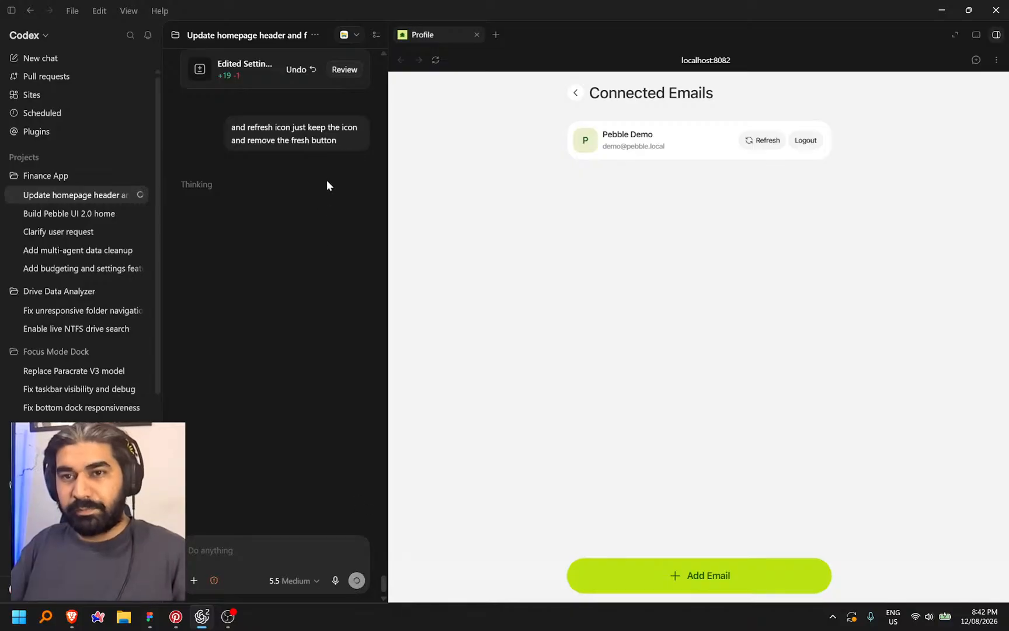
click(358, 162)
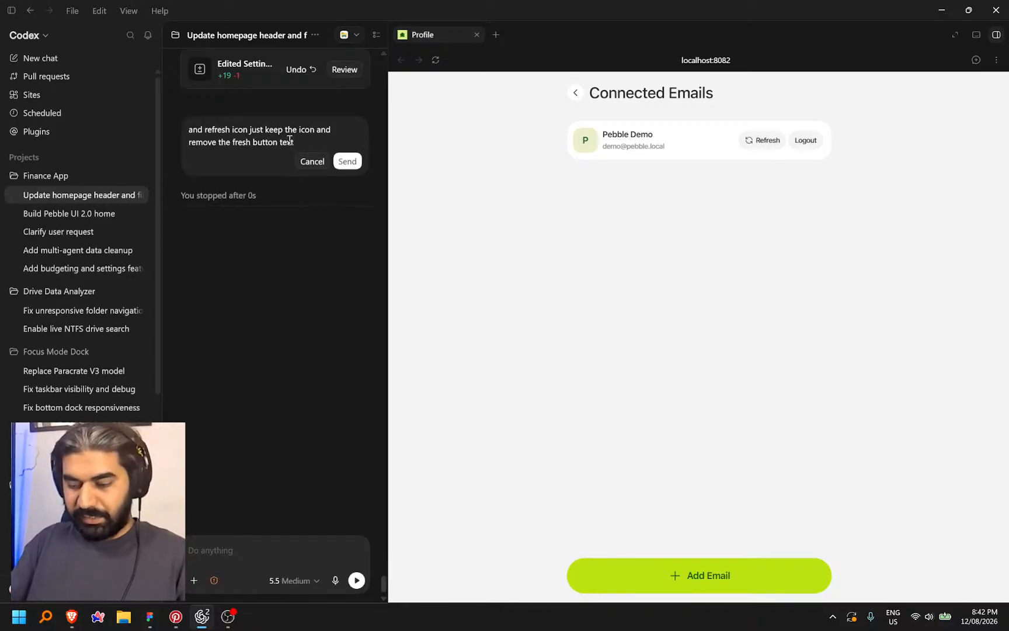
key(Return)
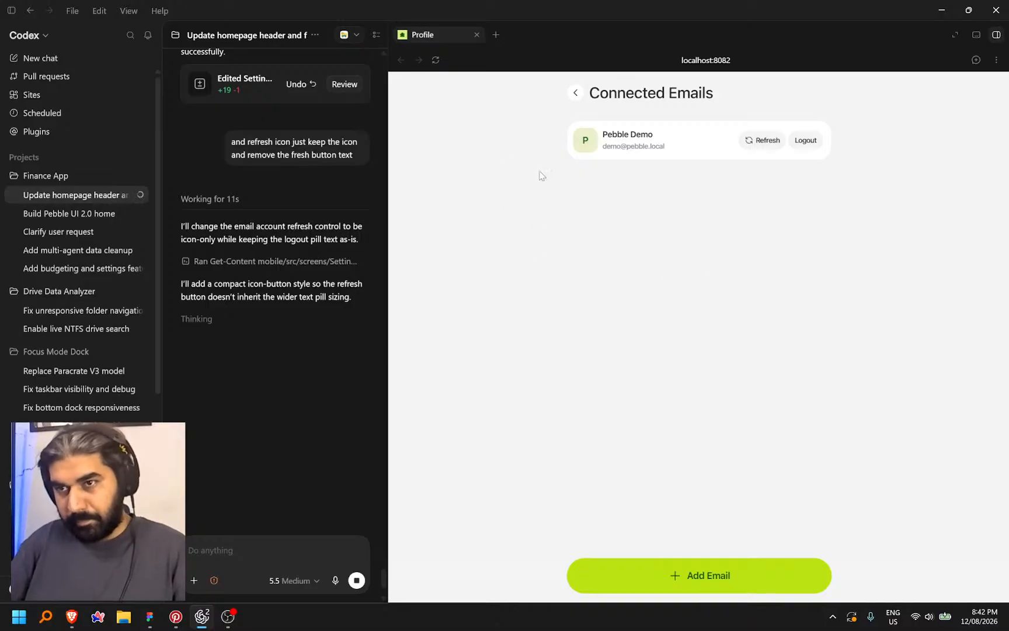
Check the Model and API Key fields on the preview's Connect AI page, then return to Figma
click(574, 96)
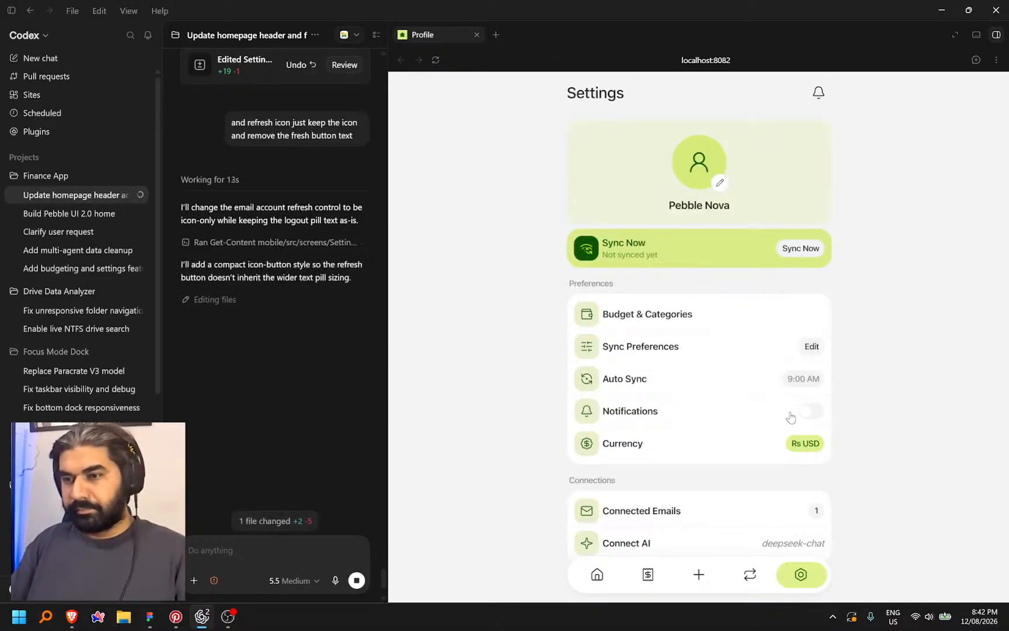
scroll(789, 414, down, 4)
click(731, 307)
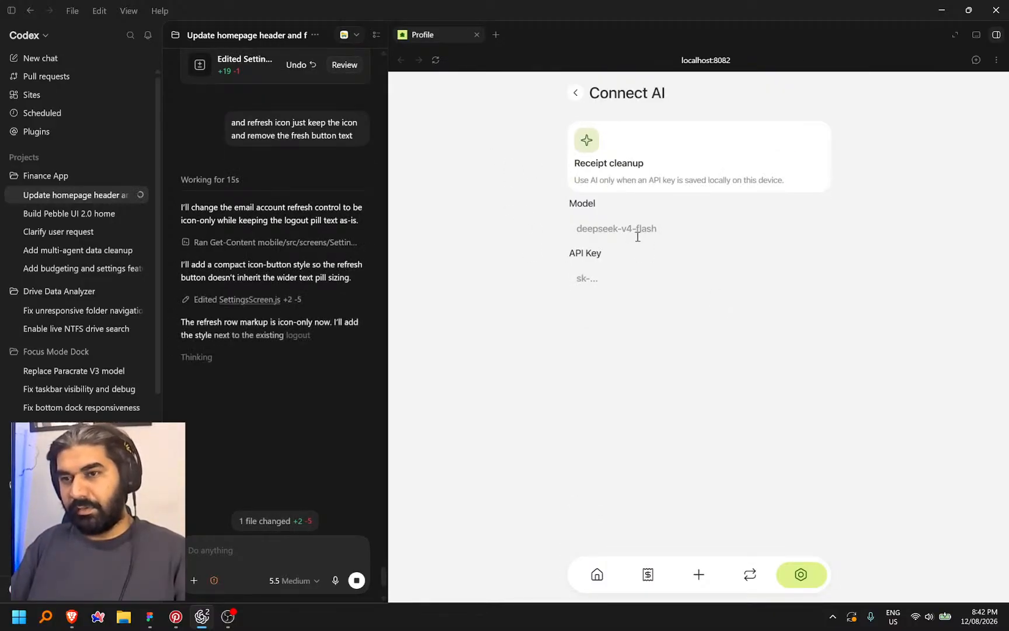
click(622, 227)
click(609, 286)
click(617, 232)
click(616, 278)
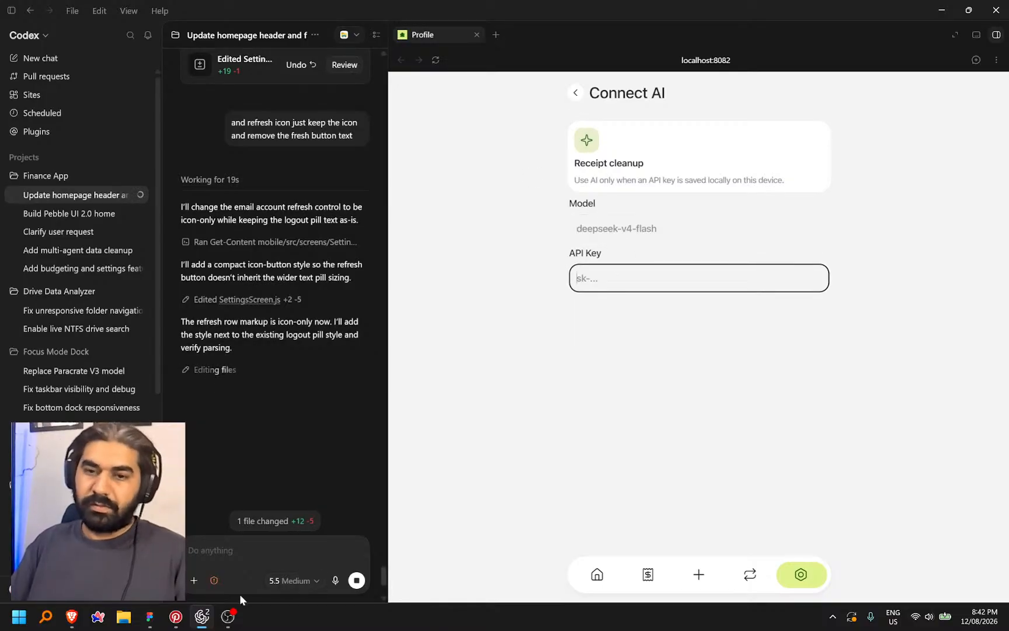
click(575, 92)
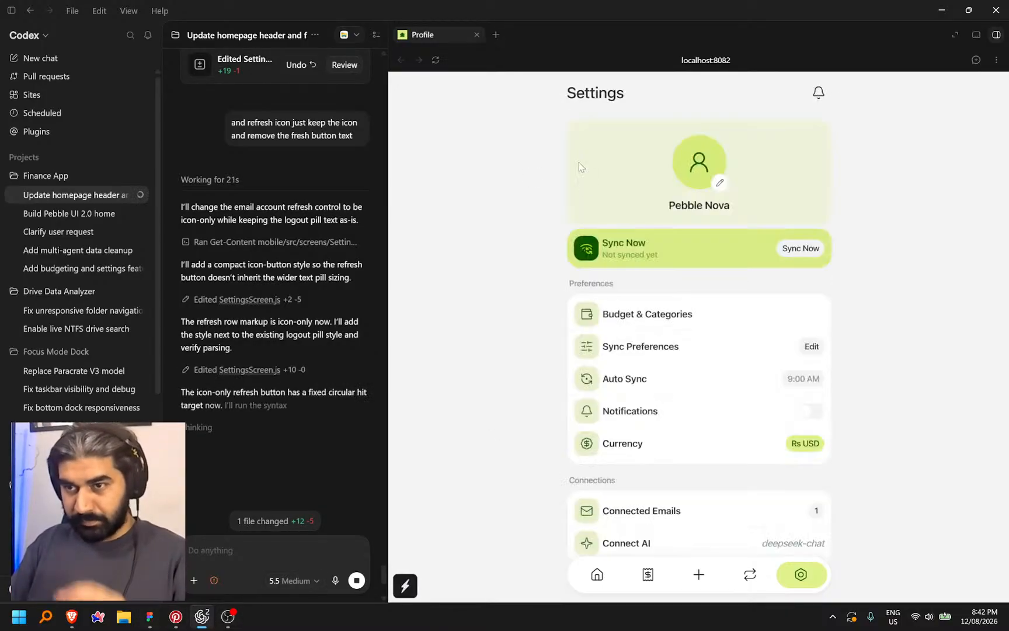
scroll(693, 451, down, 2)
scroll(693, 451, down, 2)
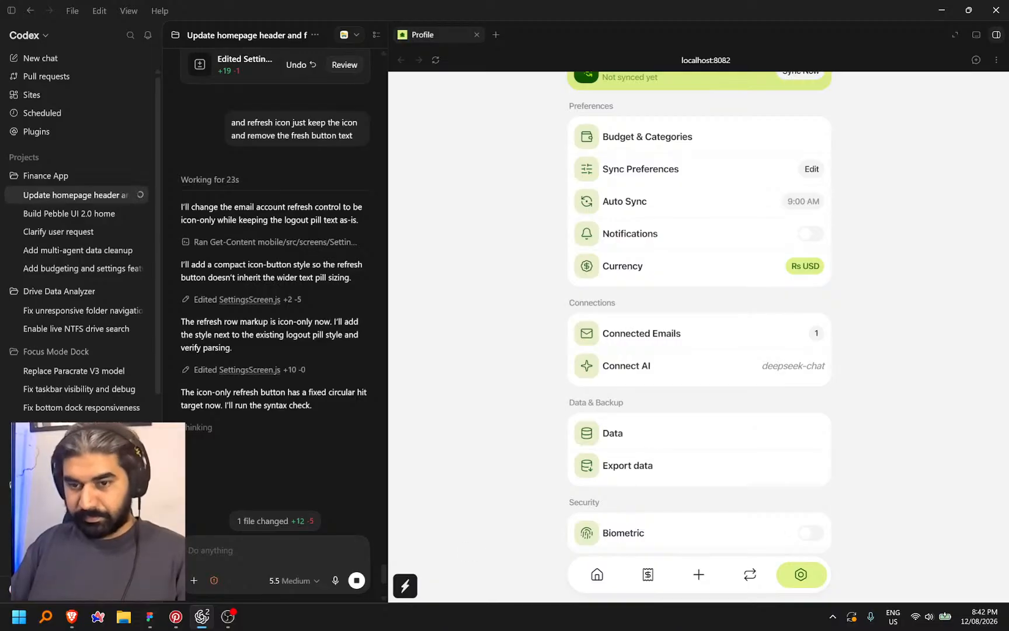
click(149, 617)
Top-align the Data screenshot and Subscription frame and move them further right
scroll(533, 419, down, 8)
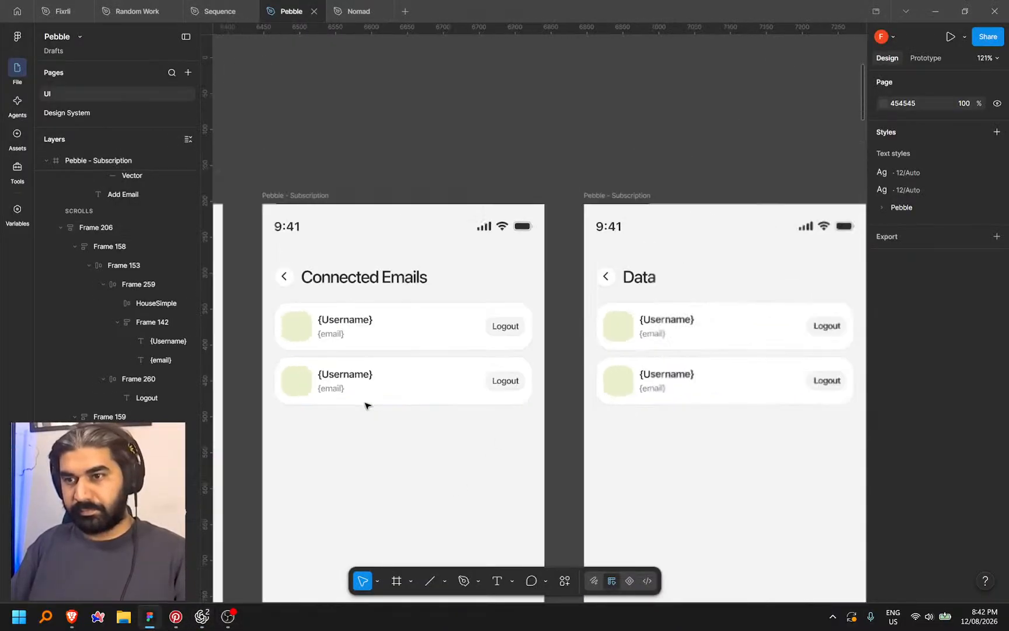
scroll(621, 397, down, 5)
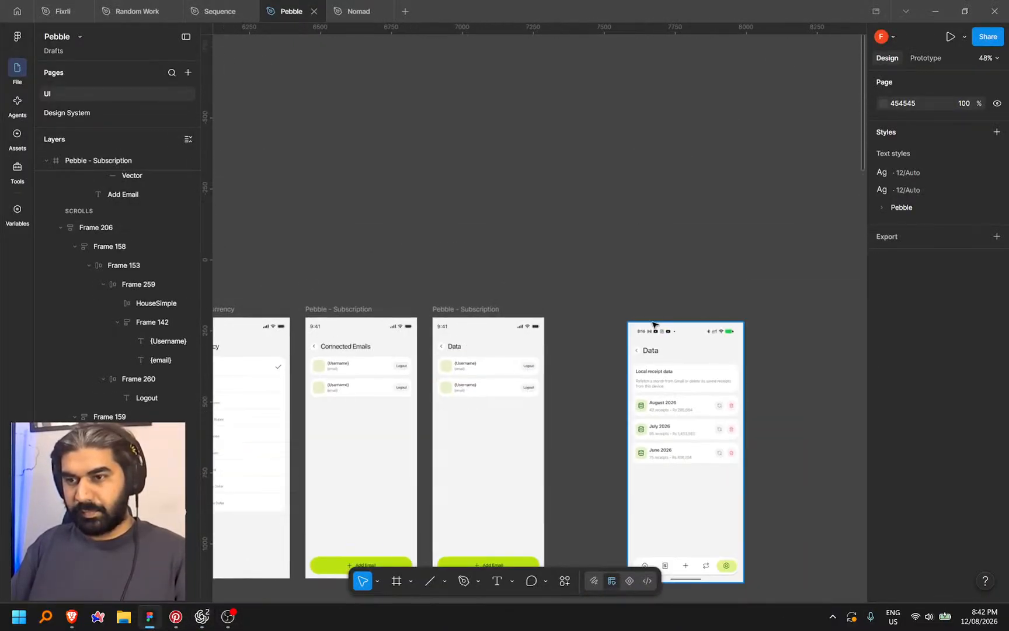
click(650, 354)
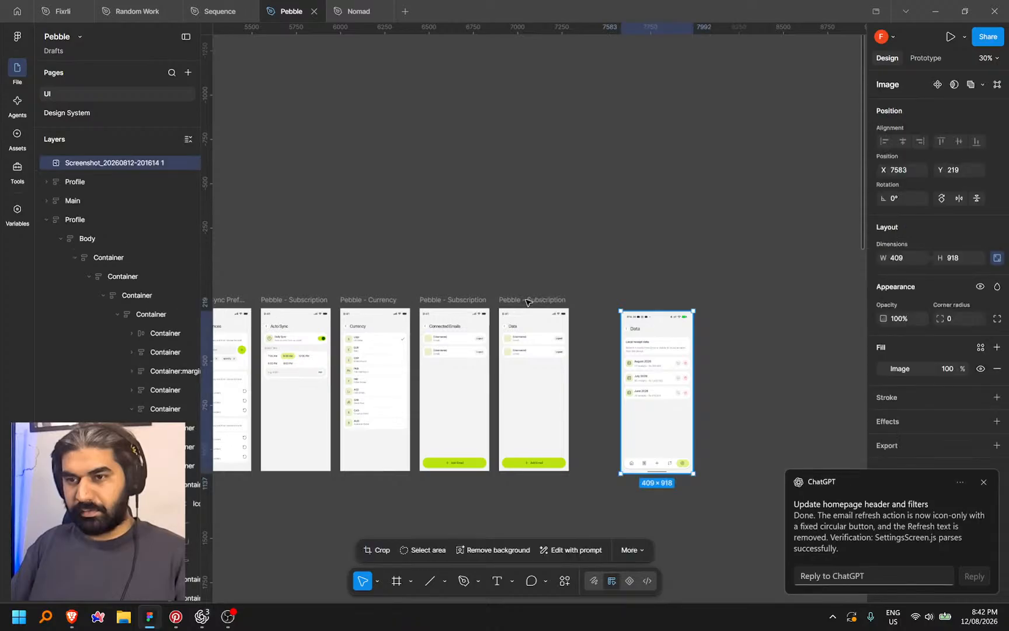
shift+click(528, 301)
key(alt+w)
drag(528, 302, 763, 303)
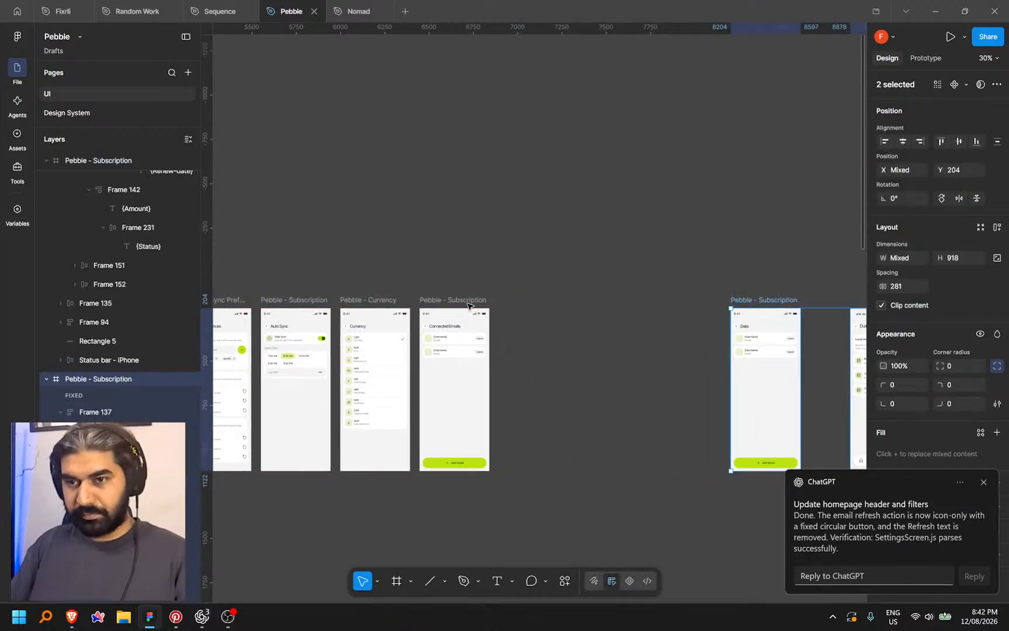
key(Escape)
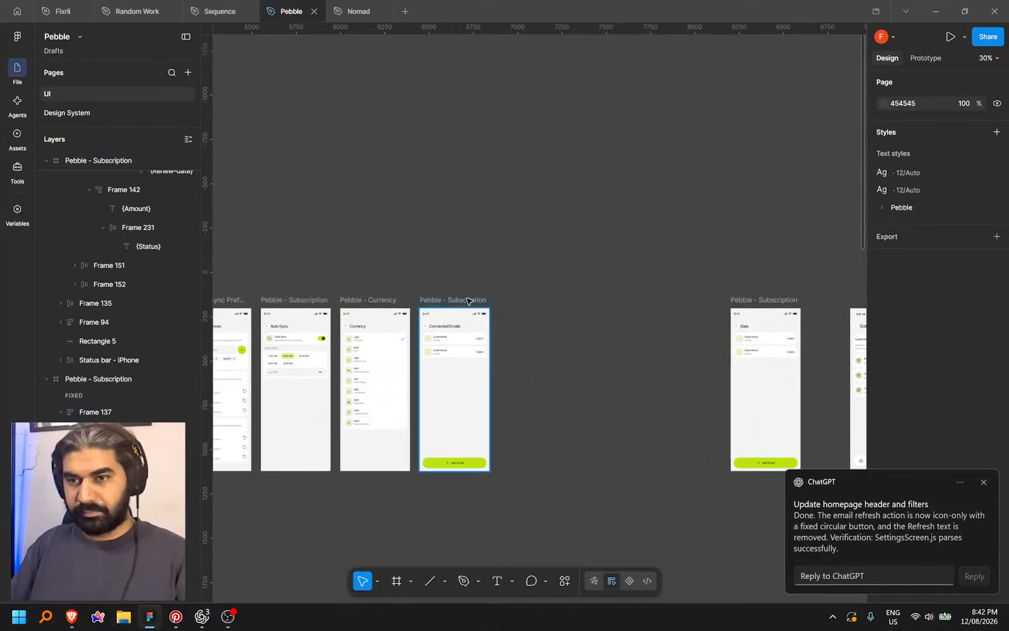
Duplicate the Connected Emails frame to its right
drag(471, 300, 546, 299)
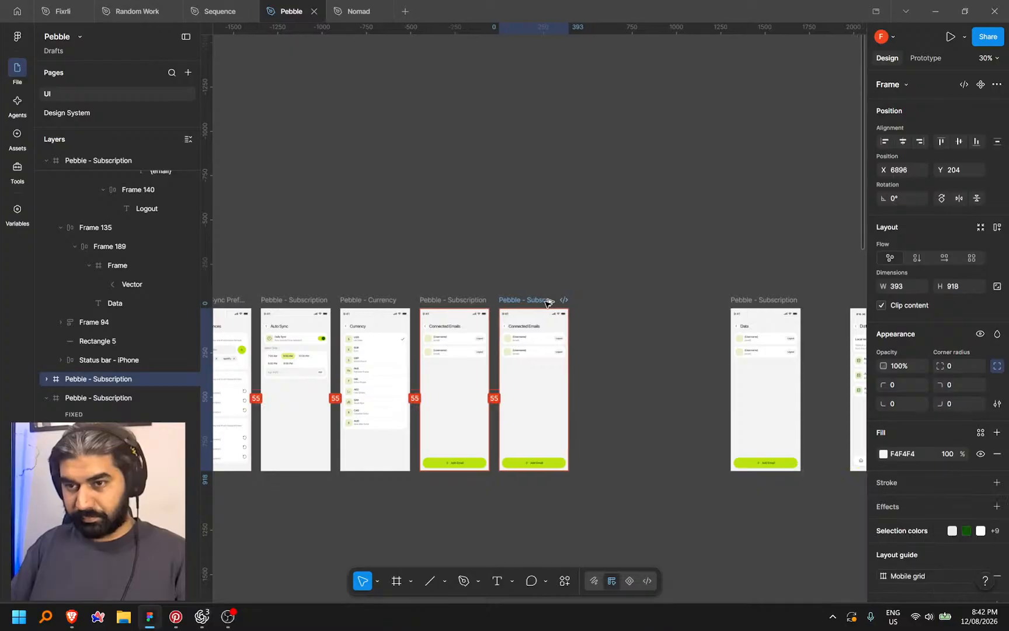
scroll(534, 383, up, 5)
scroll(551, 368, down, 5)
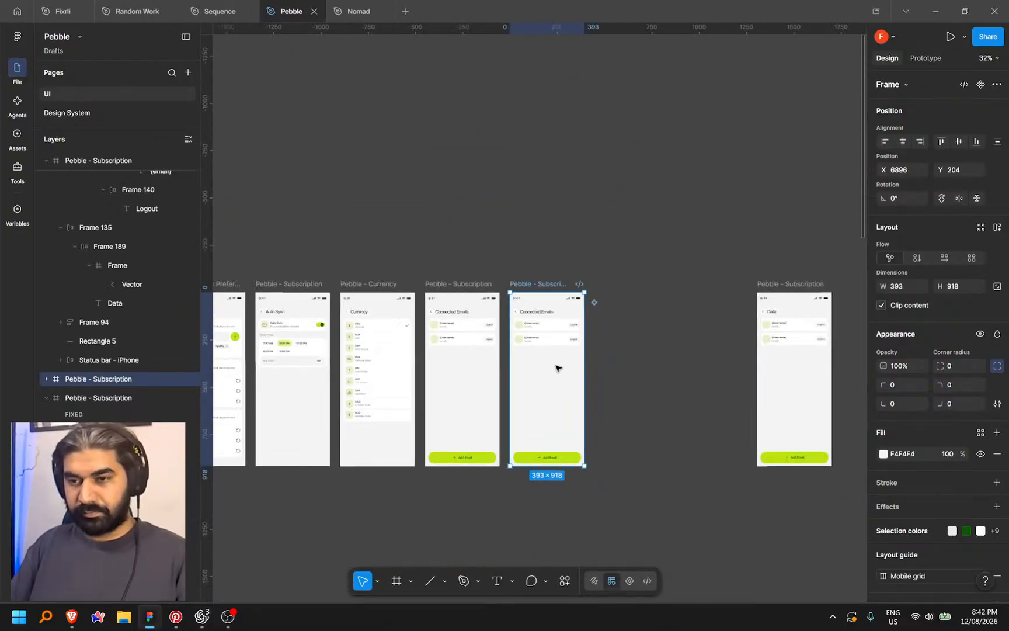
scroll(557, 365, down, 2)
scroll(545, 302, up, 2)
scroll(538, 279, up, 3)
scroll(531, 293, up, 4)
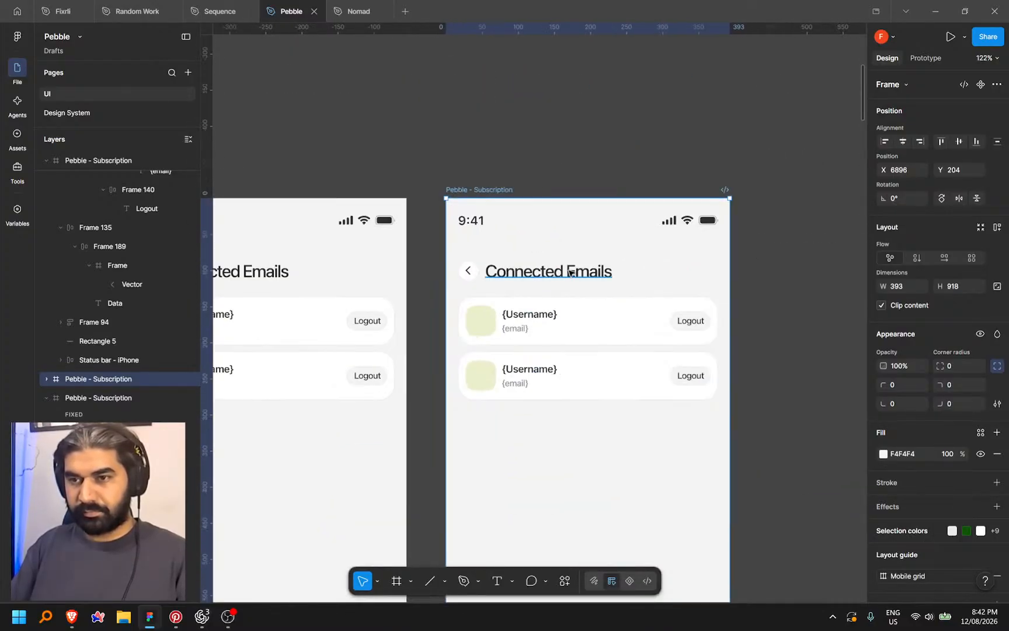
Change the copied frame's heading from Connected Emails to Connect AI
ctrl+click(569, 271)
double_click(552, 273)
drag(546, 273, 663, 282)
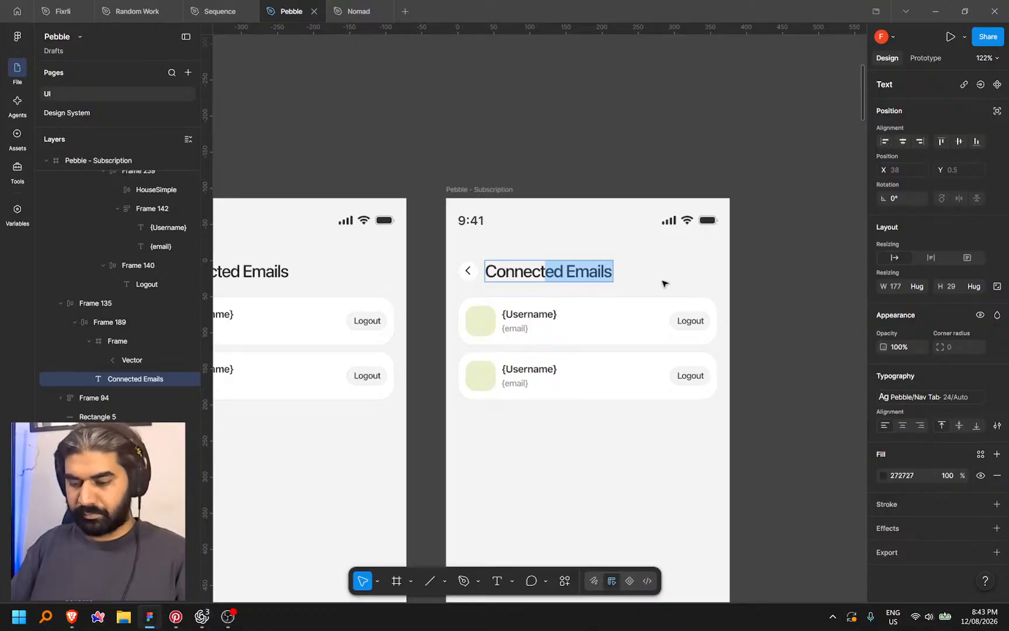
key(BackSpace)
text(AI)
scroll(671, 204, down, 5)
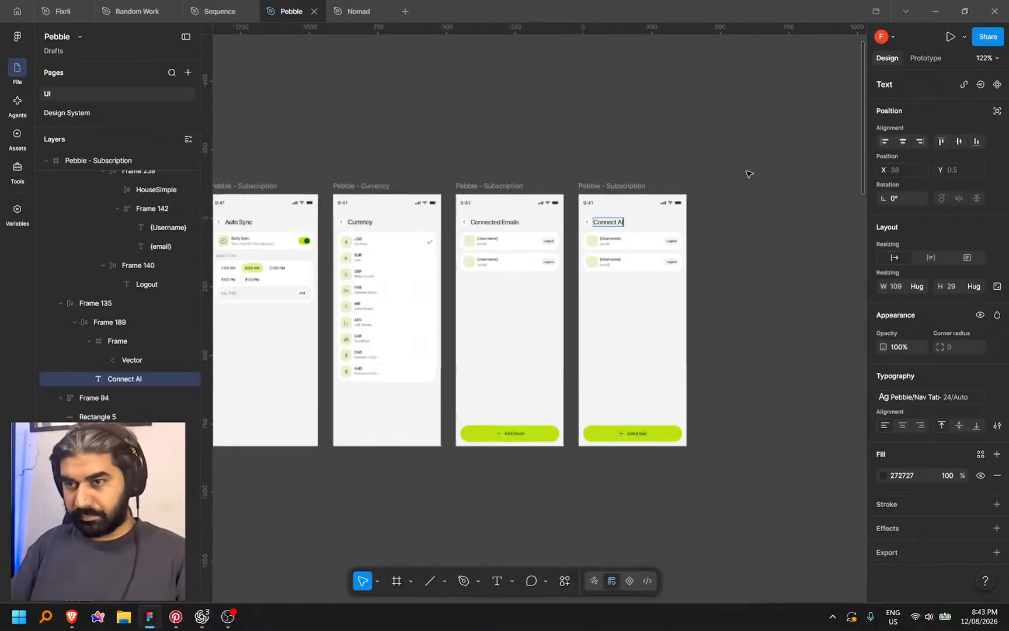
click(748, 173)
scroll(706, 198, down, 4)
scroll(585, 334, down, 10)
scroll(585, 334, down, 6)
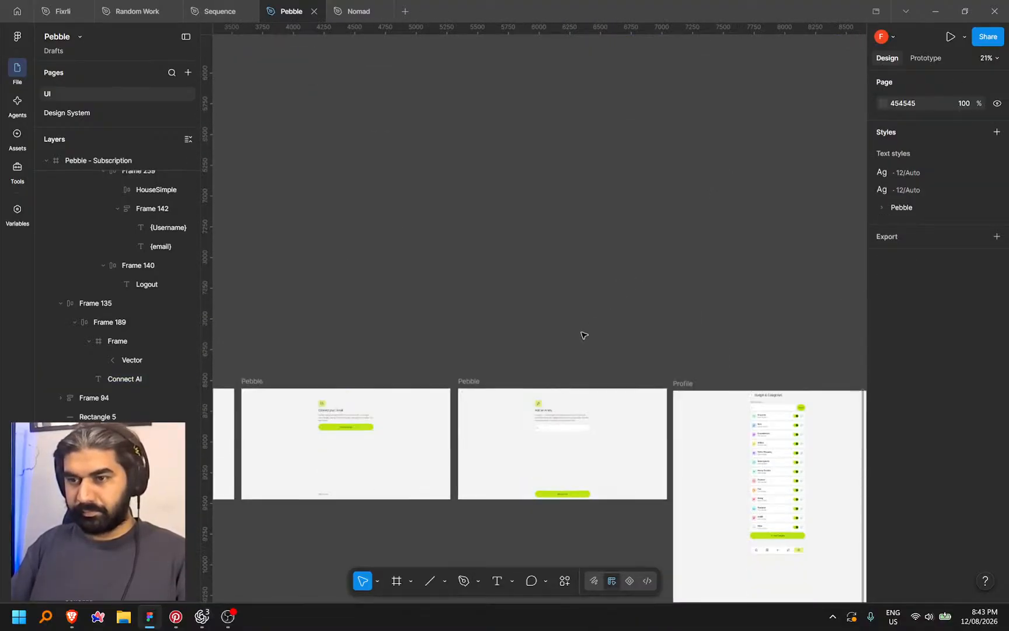
scroll(576, 328, right, 3)
scroll(654, 299, up, 4)
scroll(654, 299, up, 5)
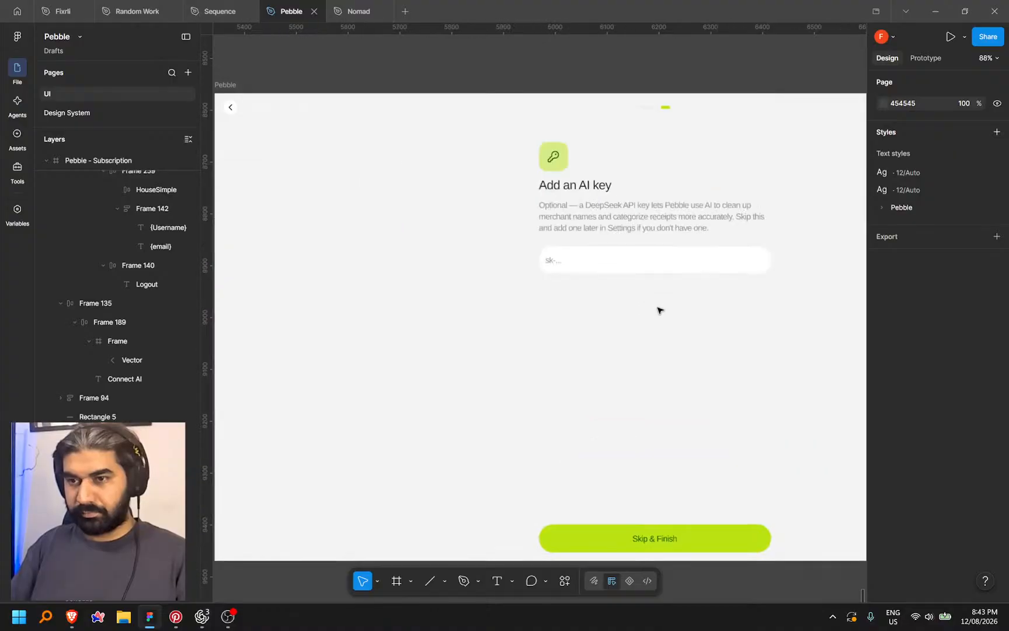
Inspect the key input field on the Add an AI key frame
click(619, 263)
click(531, 478)
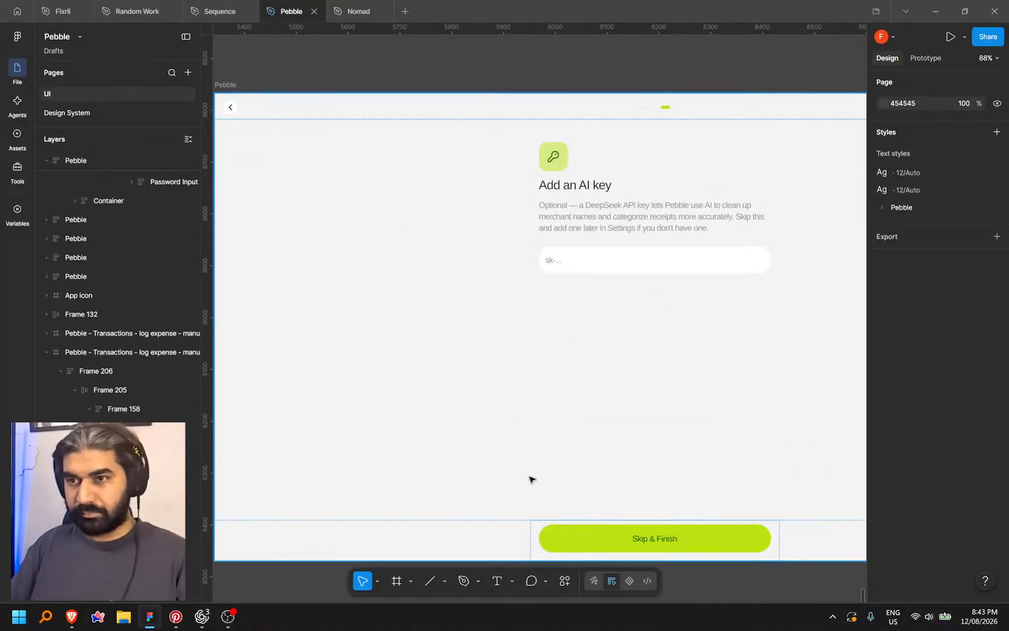
scroll(530, 479, down, 12)
scroll(690, 334, up, 2)
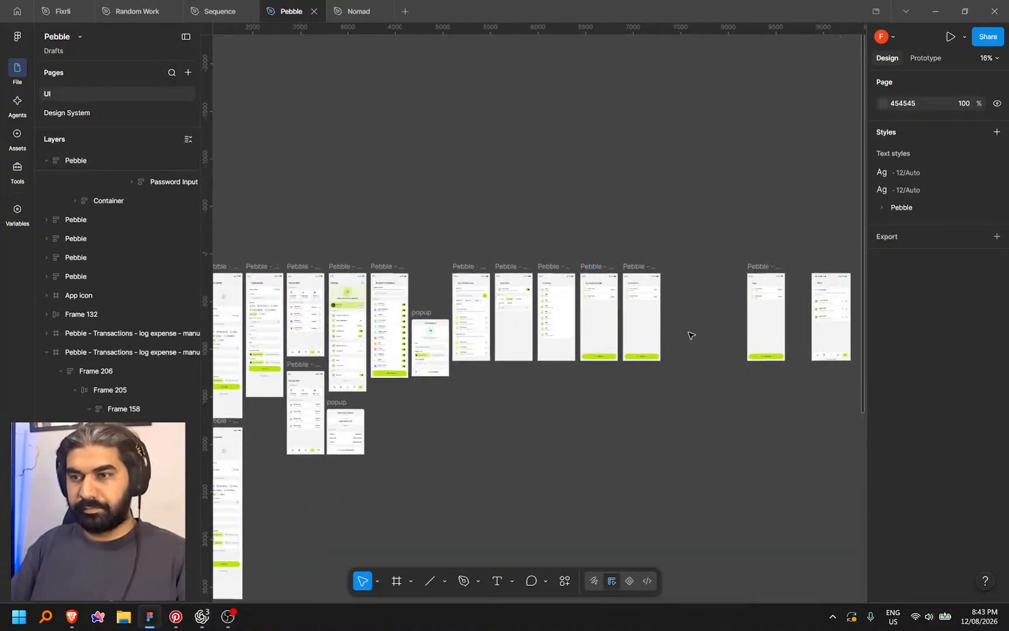
scroll(690, 334, up, 8)
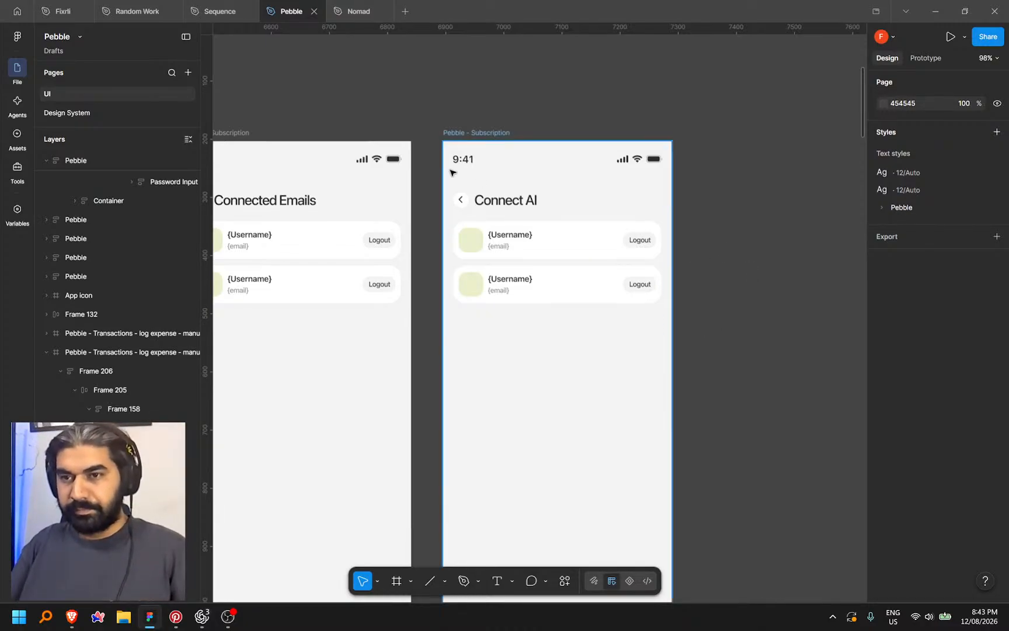
ctrl+scroll(451, 171, down, 5)
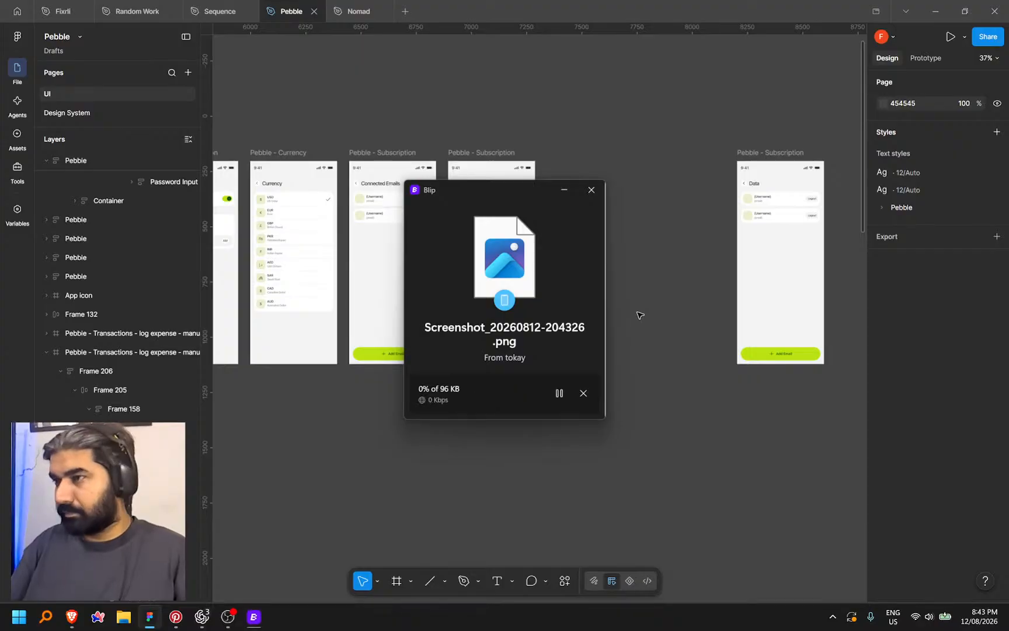
Open the received Connect AI screenshot, copy the image, and close Photos and the Blip popup
click(458, 388)
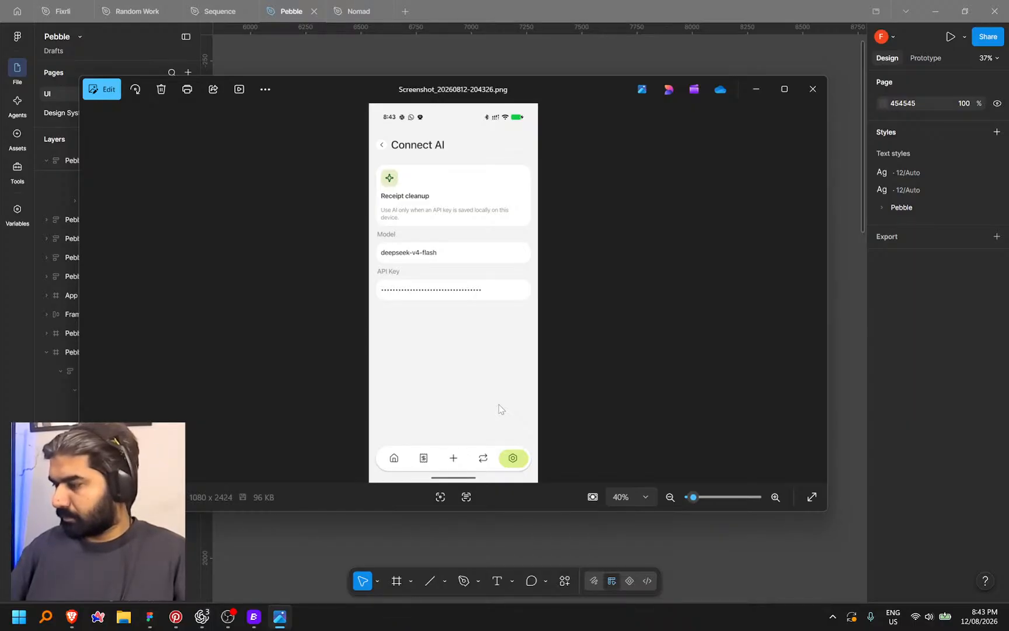
right_click(453, 226)
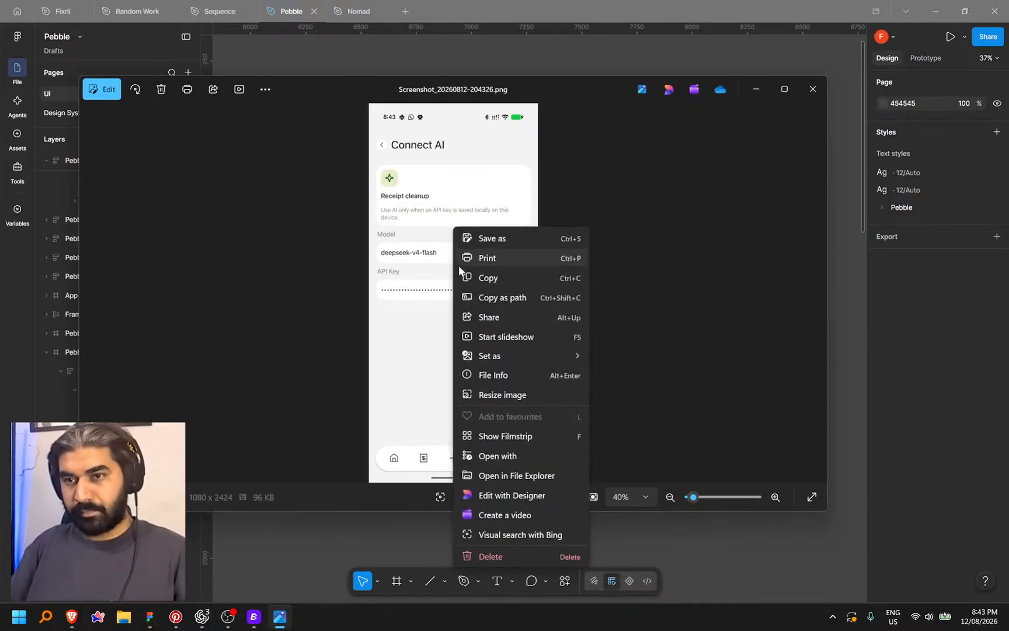
click(488, 277)
click(812, 89)
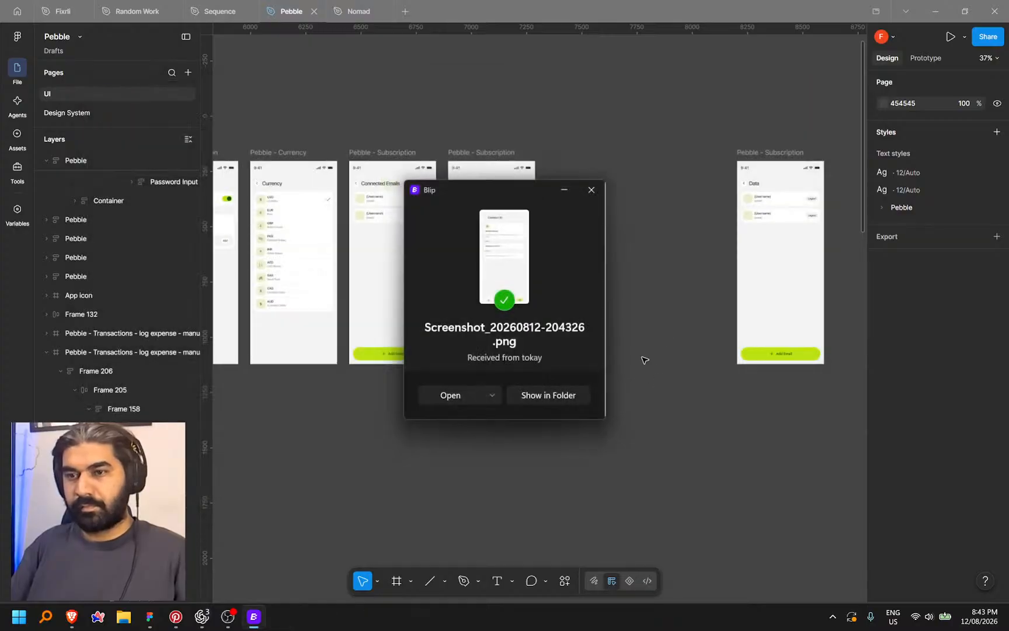
click(592, 189)
scroll(605, 332, right, 2)
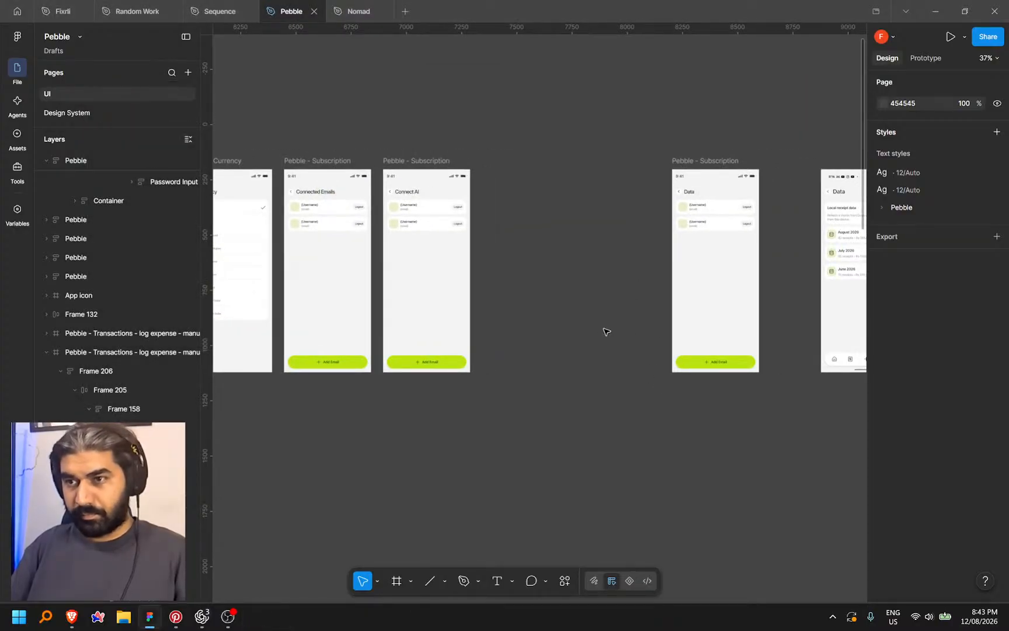
Paste the Connect AI screenshot onto the canvas and resize it to 409×918
key(ctrl+v)
drag(652, 315, 541, 275)
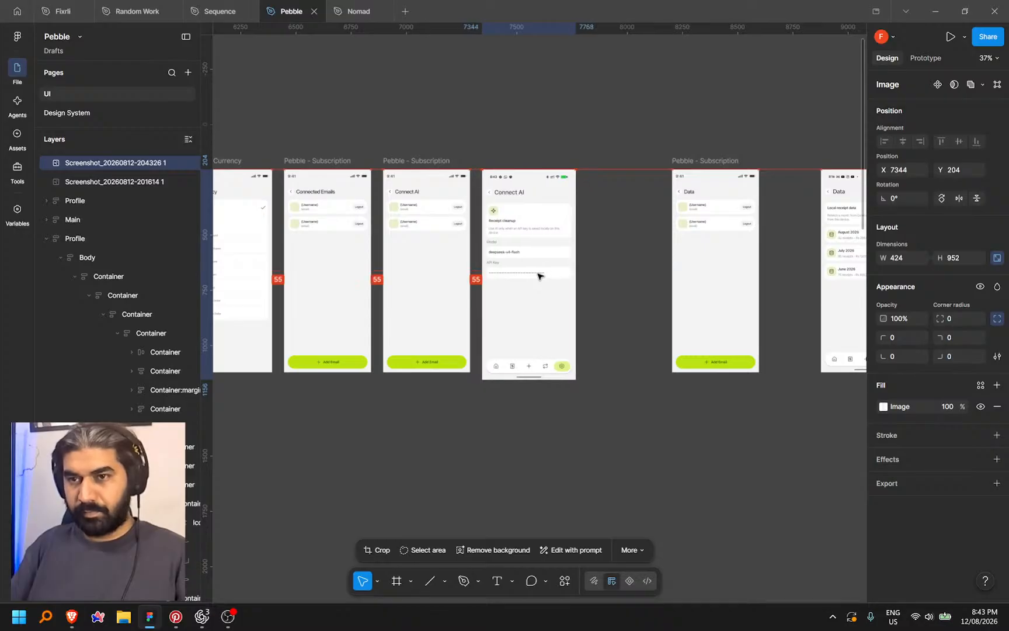
scroll(597, 325, left, 4)
scroll(597, 325, up, 1)
scroll(634, 356, up, 3)
drag(633, 432, 633, 421)
drag(629, 268, 657, 327)
scroll(657, 327, up, 4)
scroll(592, 456, left, 3)
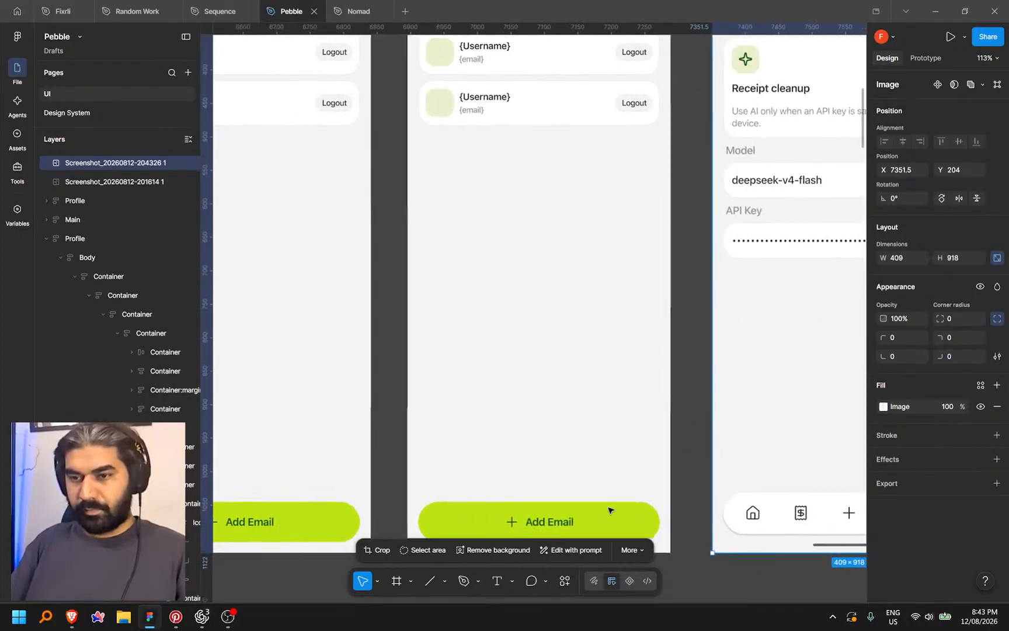
Delete the Add Email bar (Frame 137) from the copied Connect AI frame
click(662, 527)
key(Delete)
scroll(523, 315, up, 3)
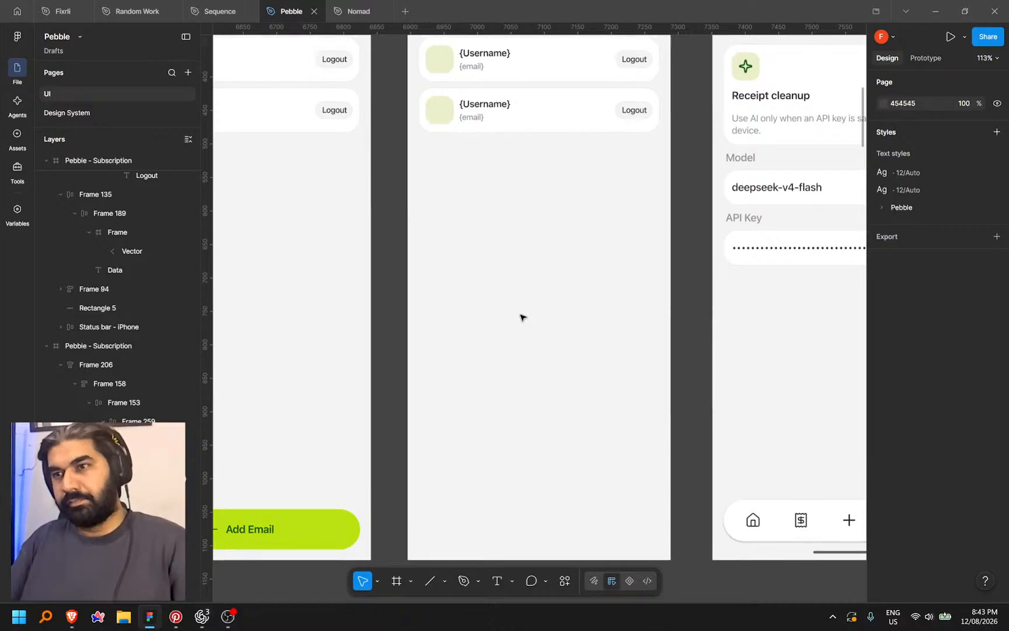
scroll(460, 330, right, 2)
scroll(449, 332, down, 1)
drag(461, 330, 519, 326)
mouse_move(514, 284)
mouse_down()
mouse_move(520, 295)
mouse_move(400, 291)
mouse_move(520, 292)
mouse_up()
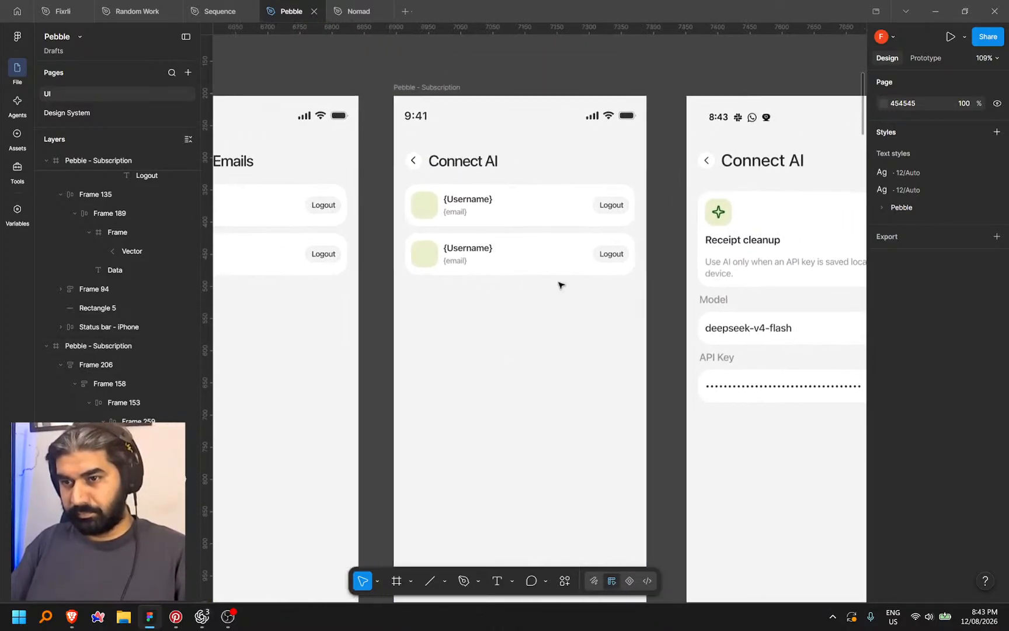
scroll(559, 284, down, 5)
scroll(476, 259, left, 5)
scroll(274, 363, right, 5)
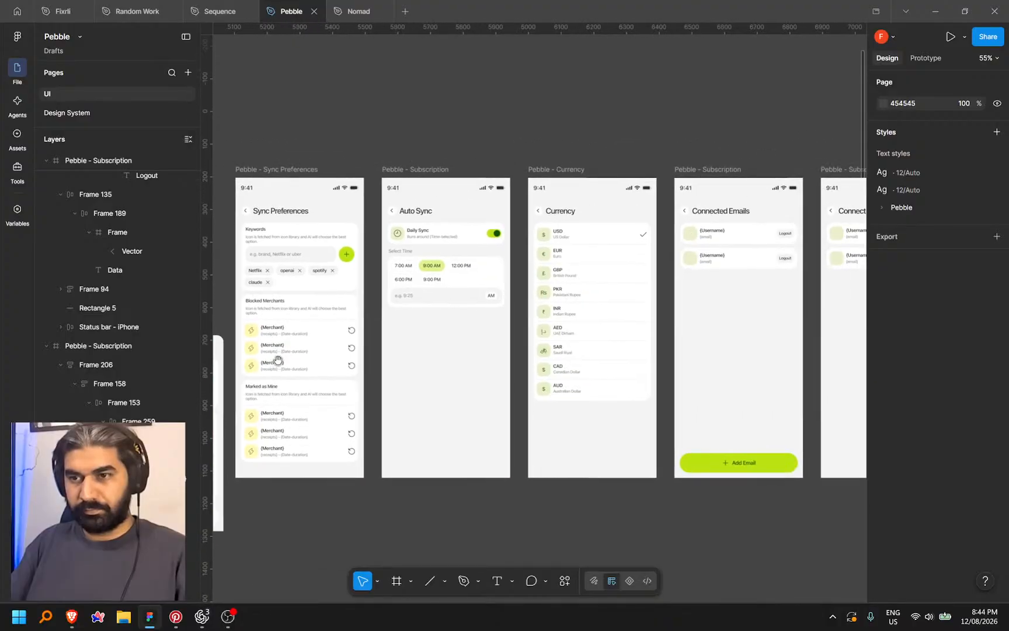
scroll(274, 362, left, 10)
scroll(525, 244, right, 5)
Select the Keywords card in Sync Preferences, then clear the selection
click(525, 244)
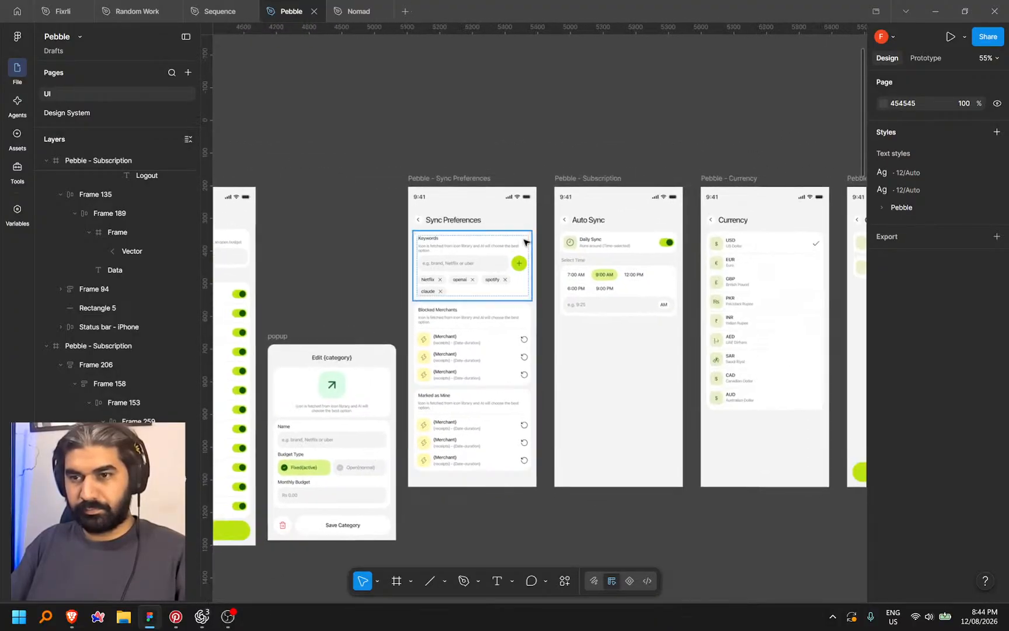
click(527, 244)
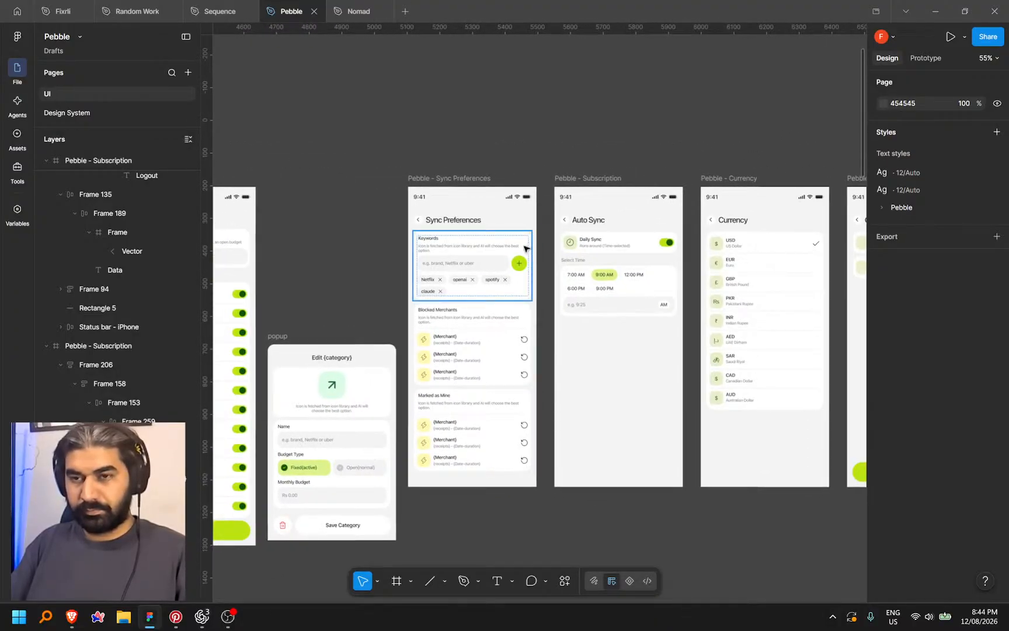
click(633, 140)
scroll(407, 162, right, 10)
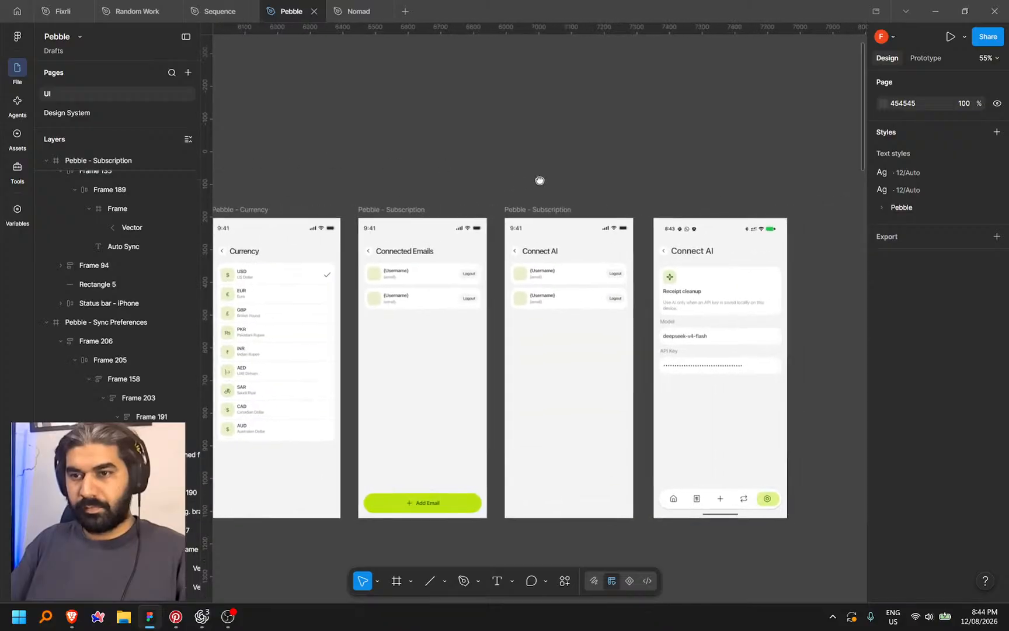
scroll(518, 181, left, 10)
Paste the Keywords card into the Connect AI screen and centre it horizontally
click(340, 282)
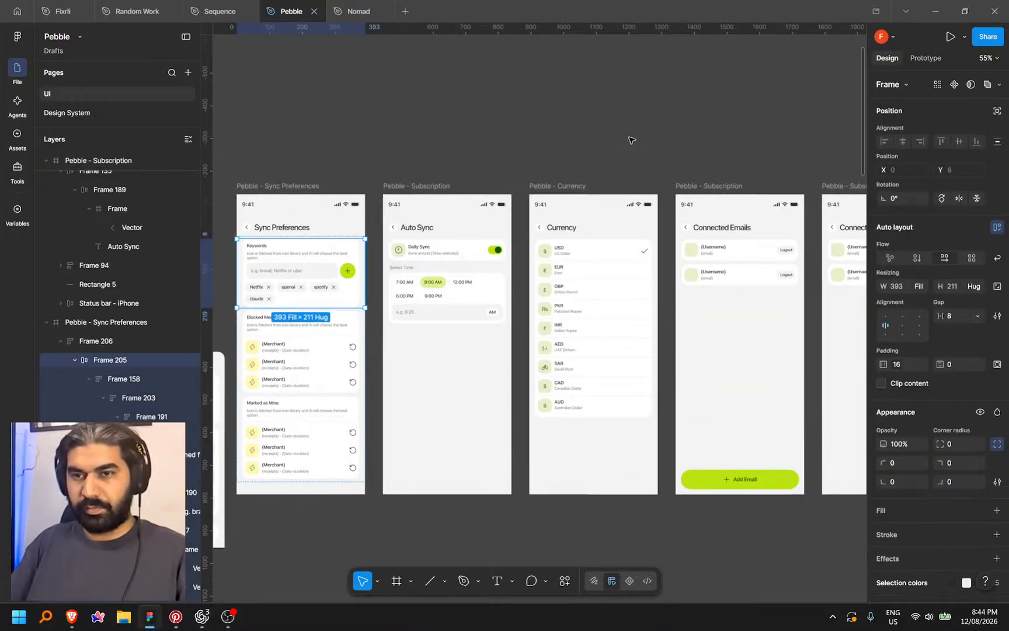
click(631, 140)
scroll(409, 147, right, 10)
scroll(505, 381, up, 5)
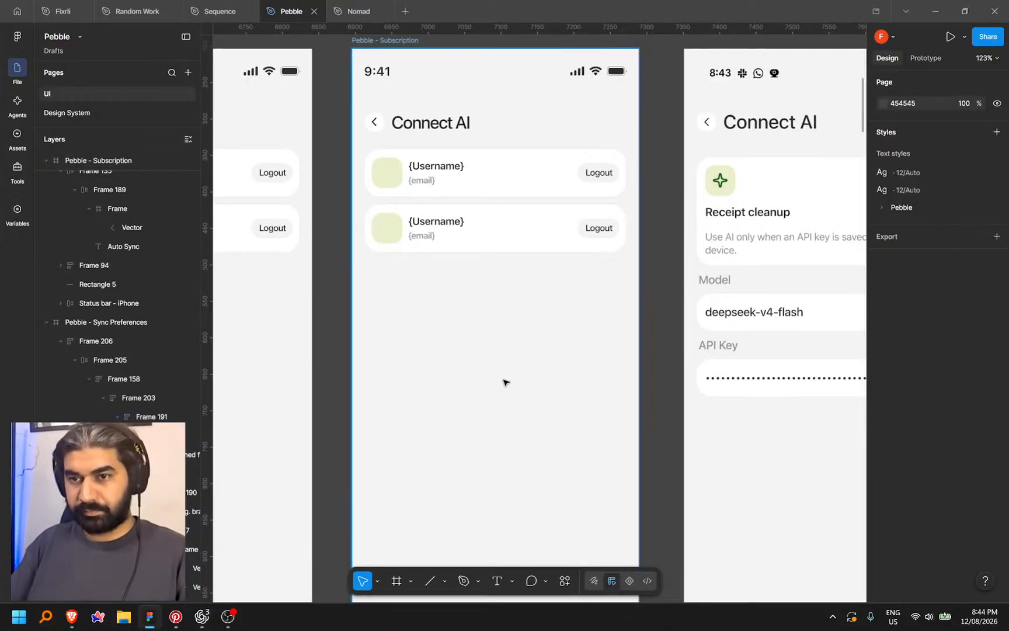
key(ctrl+v)
key(ctrl+z)
scroll(491, 196, down, 3)
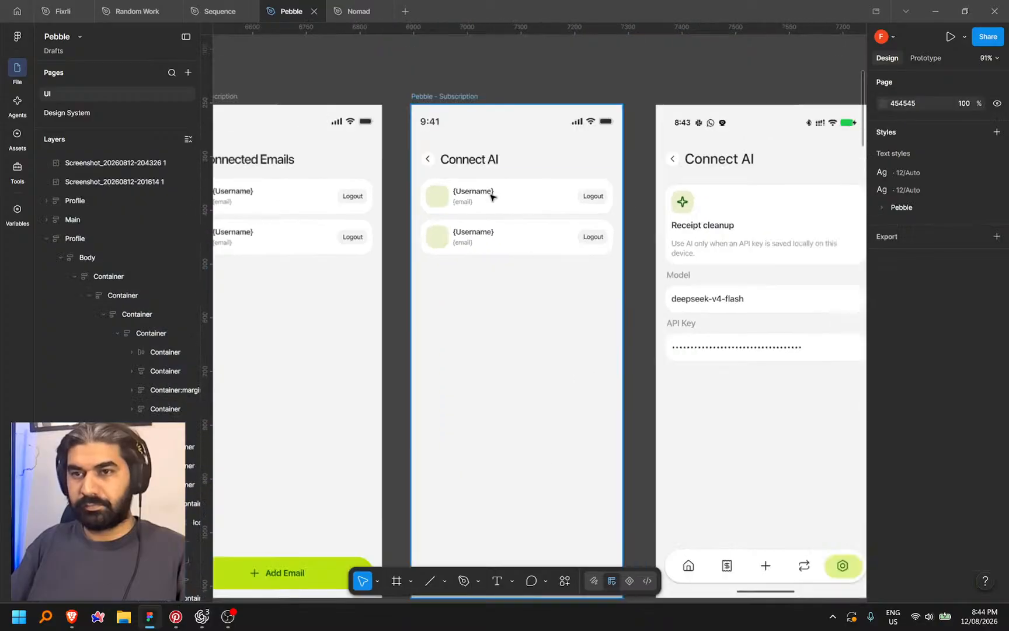
key(ctrl+v)
scroll(497, 365, up, 3)
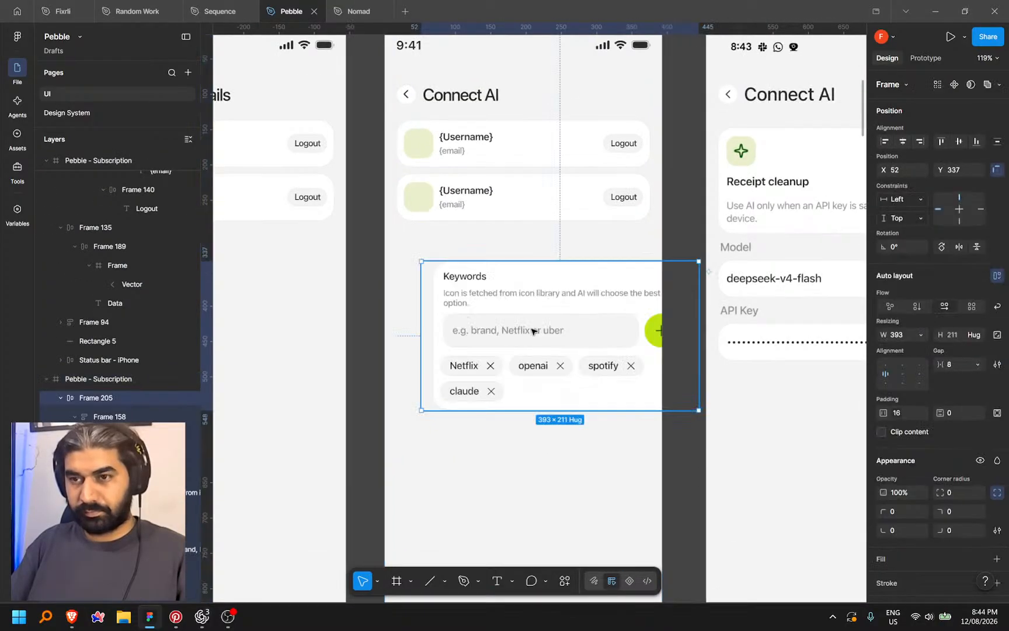
click(902, 142)
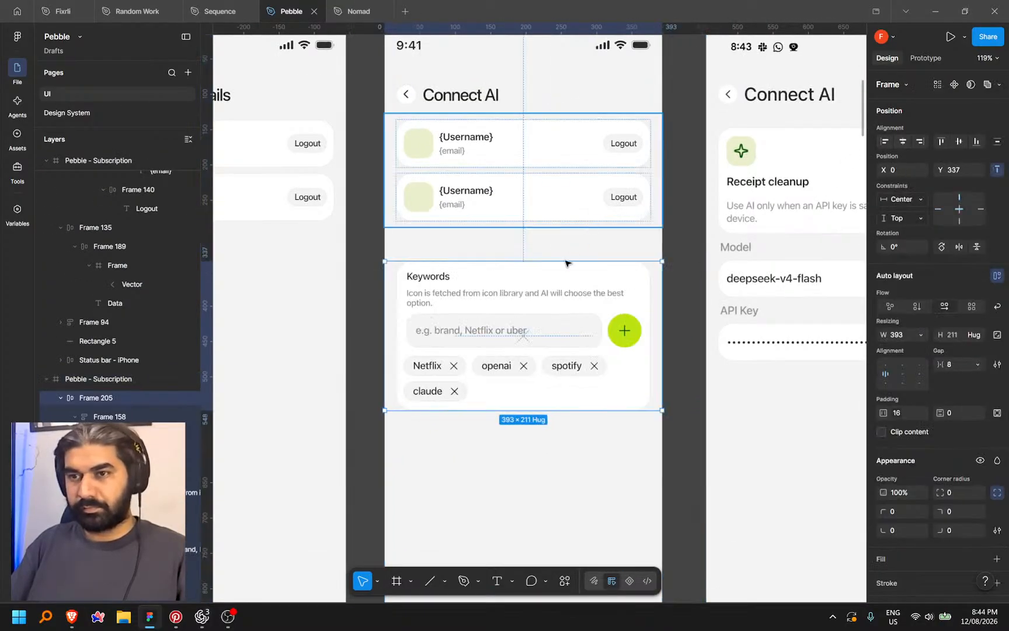
Delete the two Username account rows and move the Keywords card up under the Connect AI heading
click(557, 156)
key(Delete)
drag(579, 293, 585, 217)
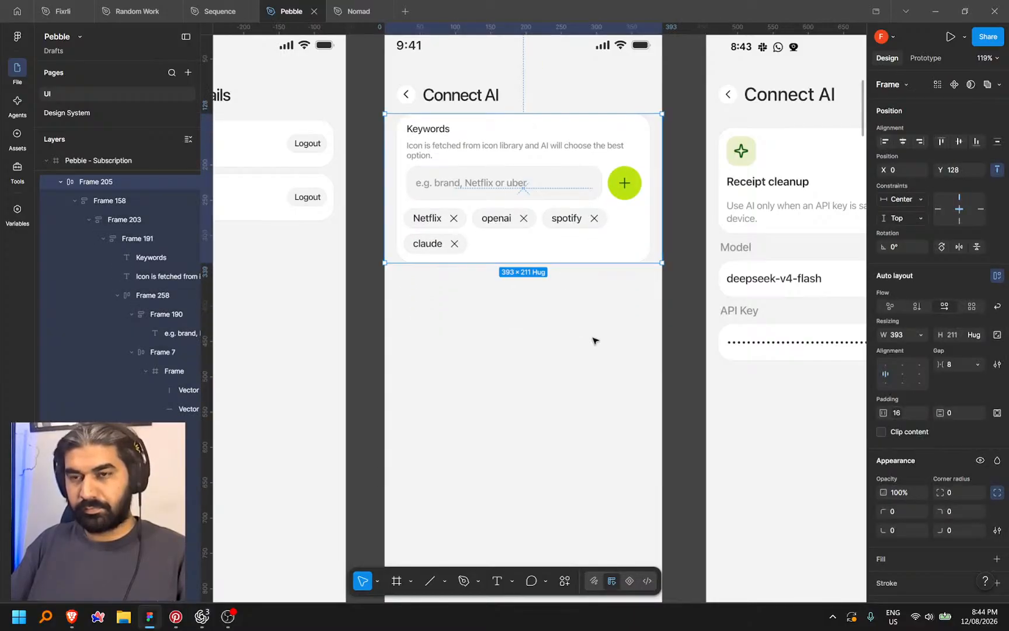
click(592, 342)
scroll(592, 343, down, 5)
click(590, 253)
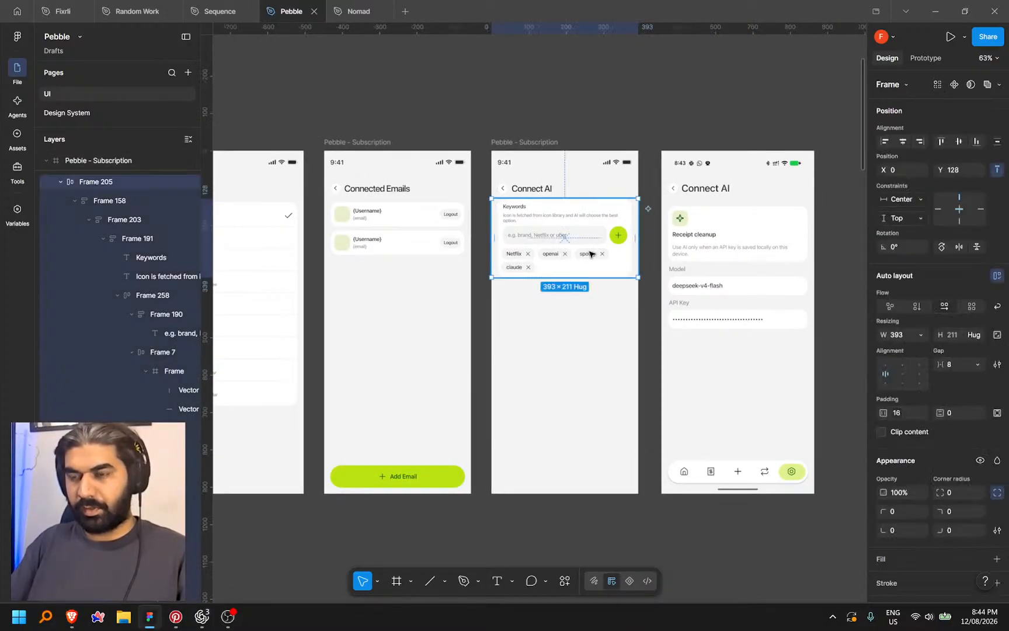
click(536, 279)
Paste the popup's Name, Budget Type and Monthly Budget form into Connect AI and nudge it up
scroll(408, 337, right, 20)
scroll(407, 337, down, 3)
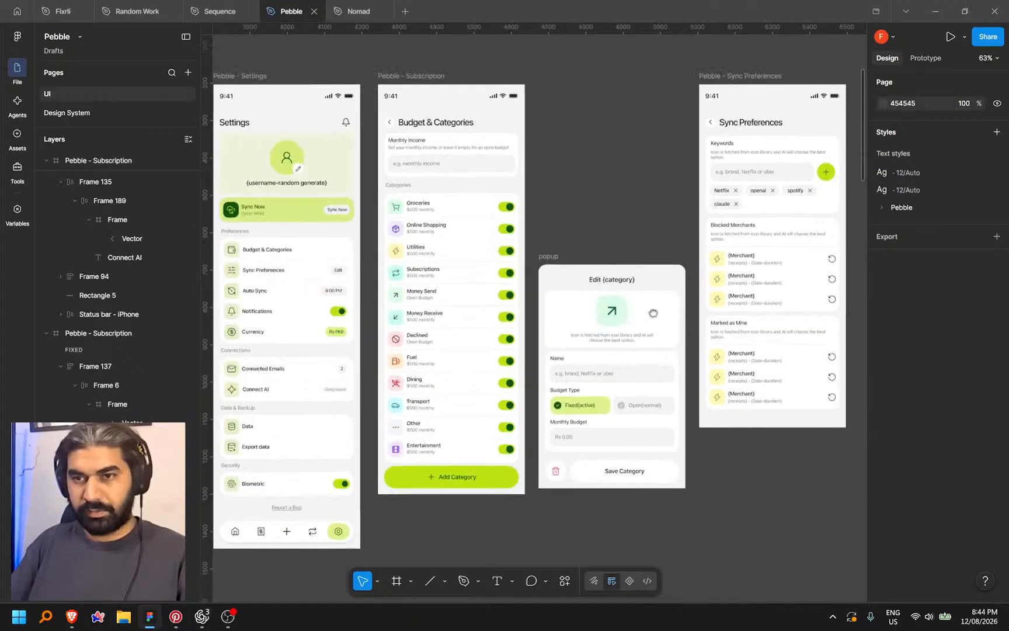
scroll(563, 321, down, 4)
scroll(563, 322, up, 3)
scroll(562, 322, right, 10)
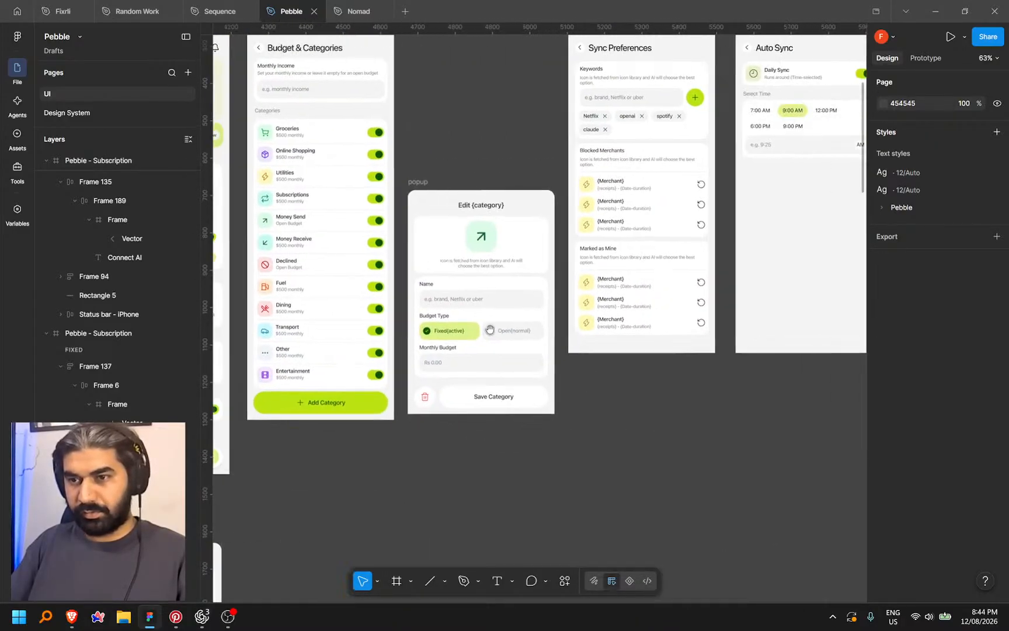
click(545, 286)
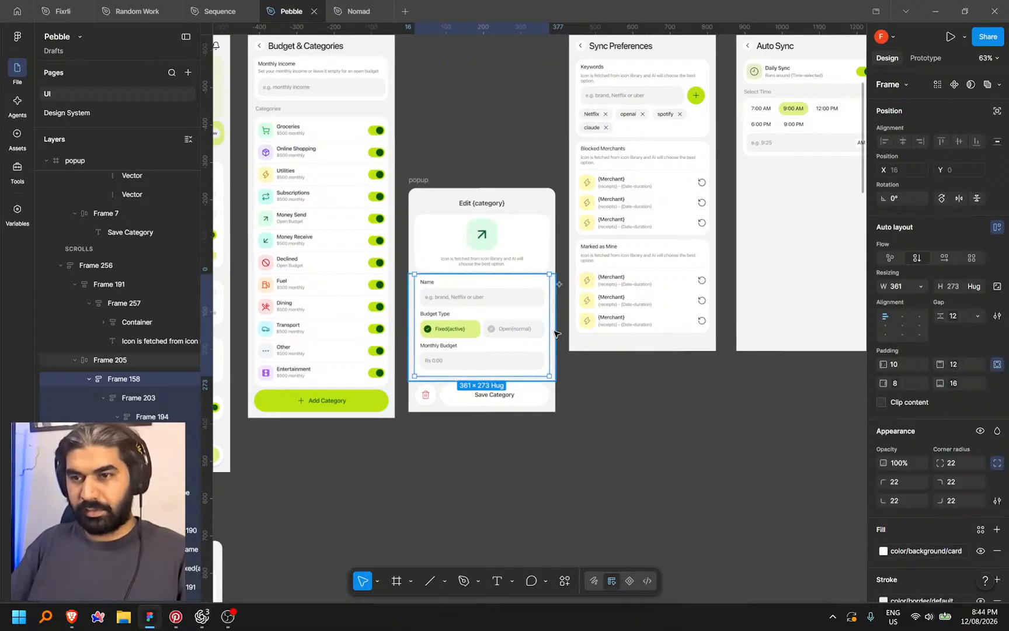
scroll(723, 414, right, 15)
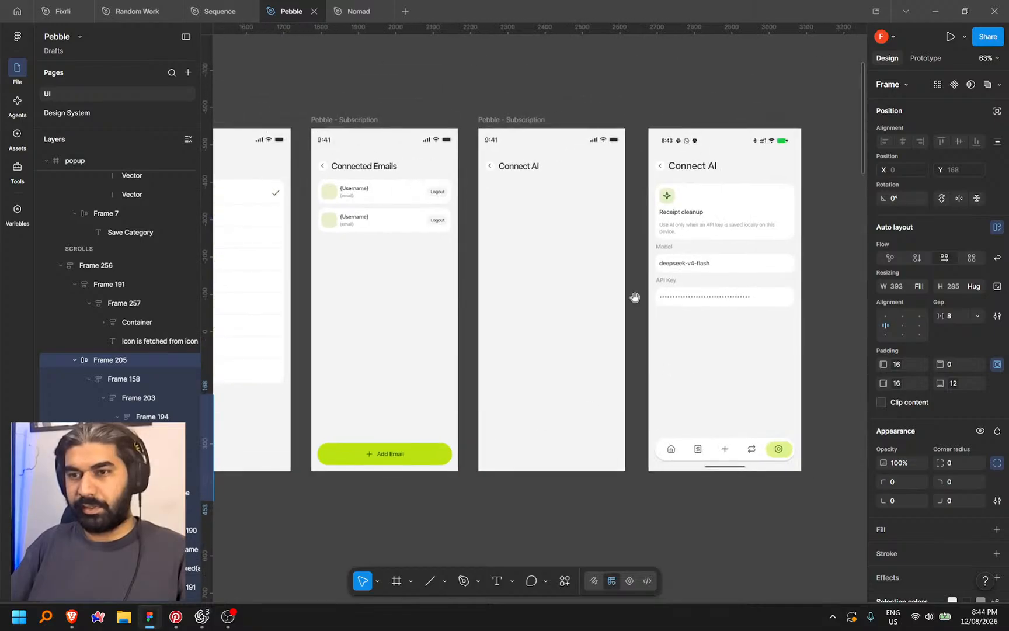
click(565, 258)
scroll(565, 257, up, 4)
key(ctrl+v)
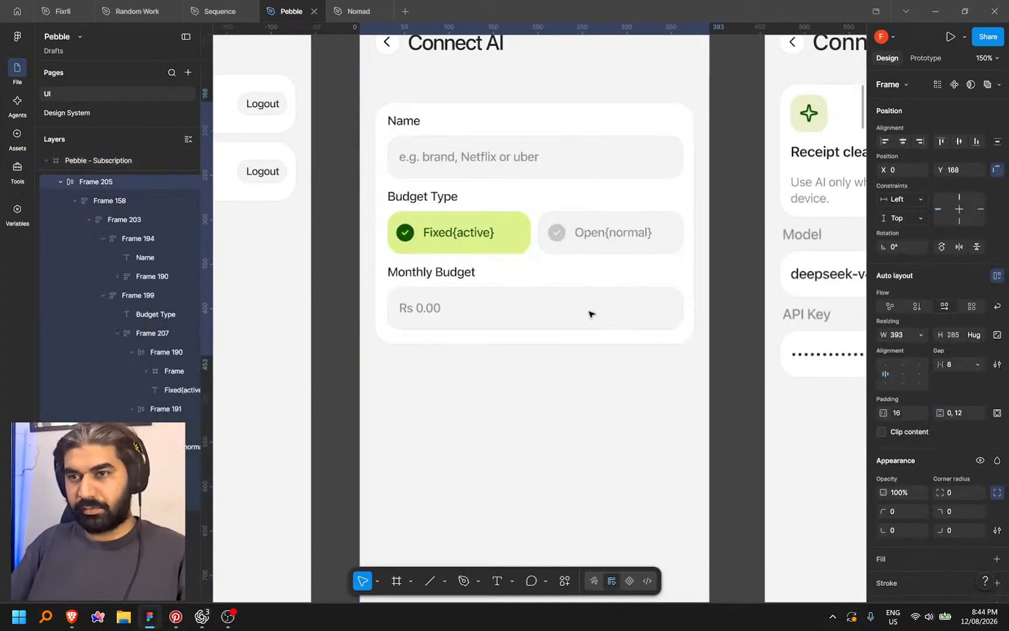
scroll(568, 279, down, 2)
scroll(567, 255, up, 2)
key(shift+Up)
click(528, 351)
drag(530, 352, 544, 387)
In Codex's app preview, view Sync Preferences and Connected Emails, returning to Settings after each
click(202, 617)
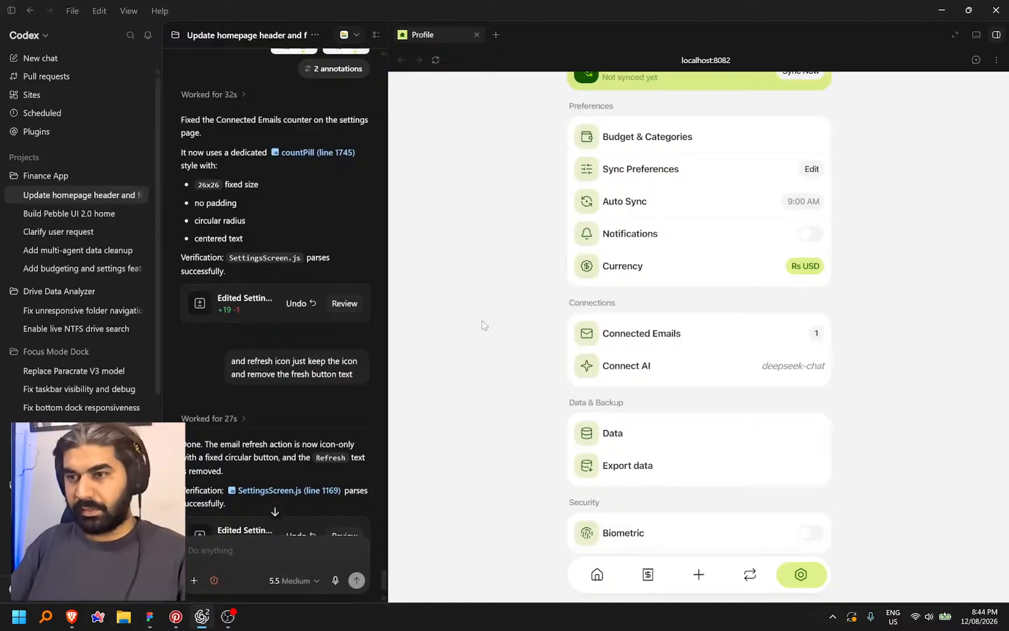
click(685, 169)
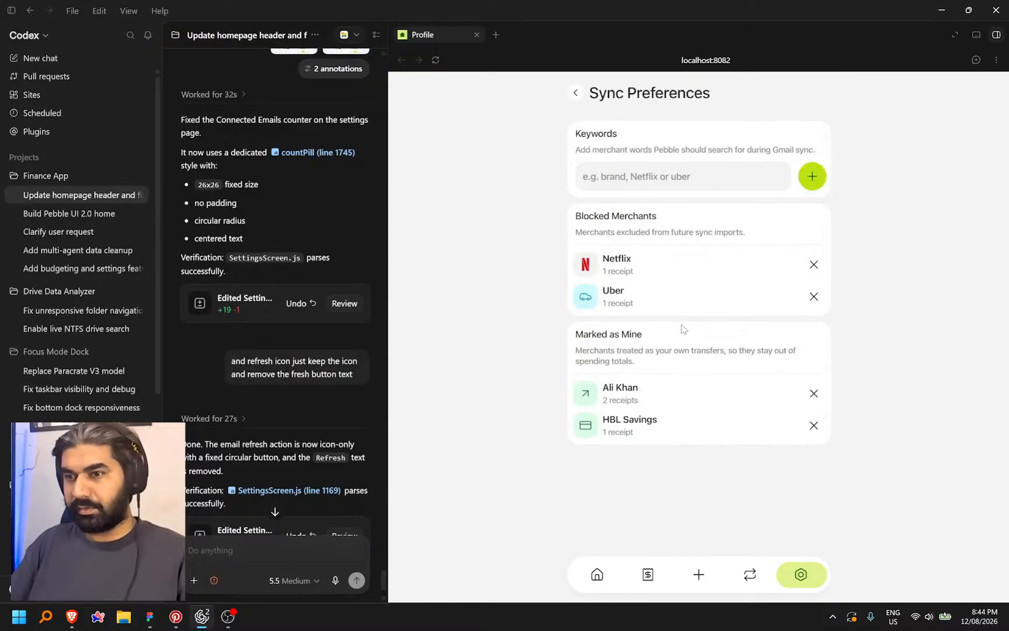
click(577, 100)
scroll(324, 424, down, 1)
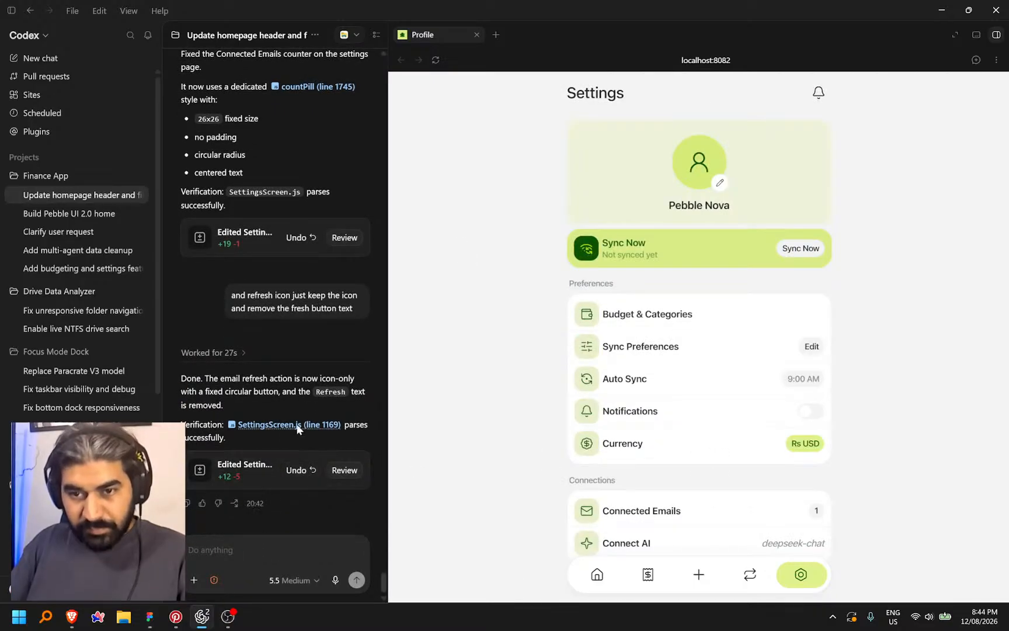
scroll(701, 444, down, 2)
click(693, 402)
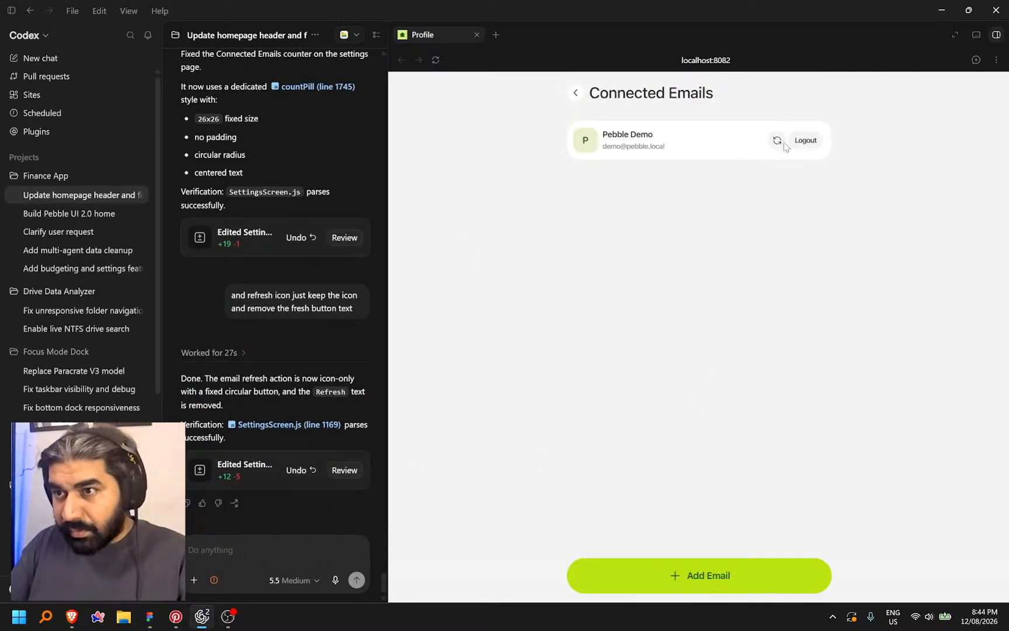
click(577, 99)
scroll(663, 432, down, 3)
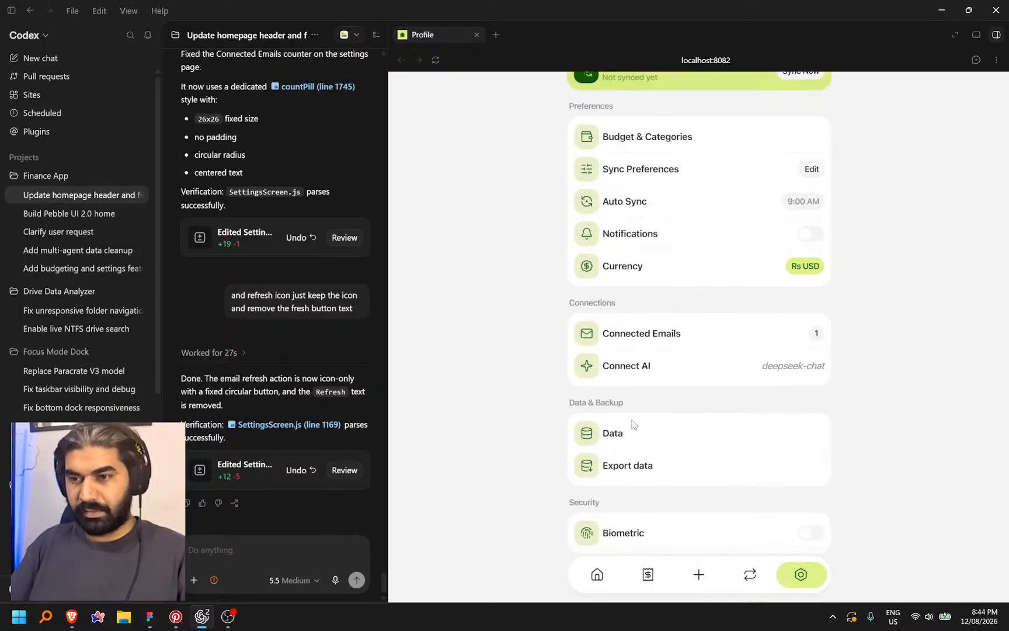
Paste the Keywords description text into the Connect AI form card as an icon note
click(149, 616)
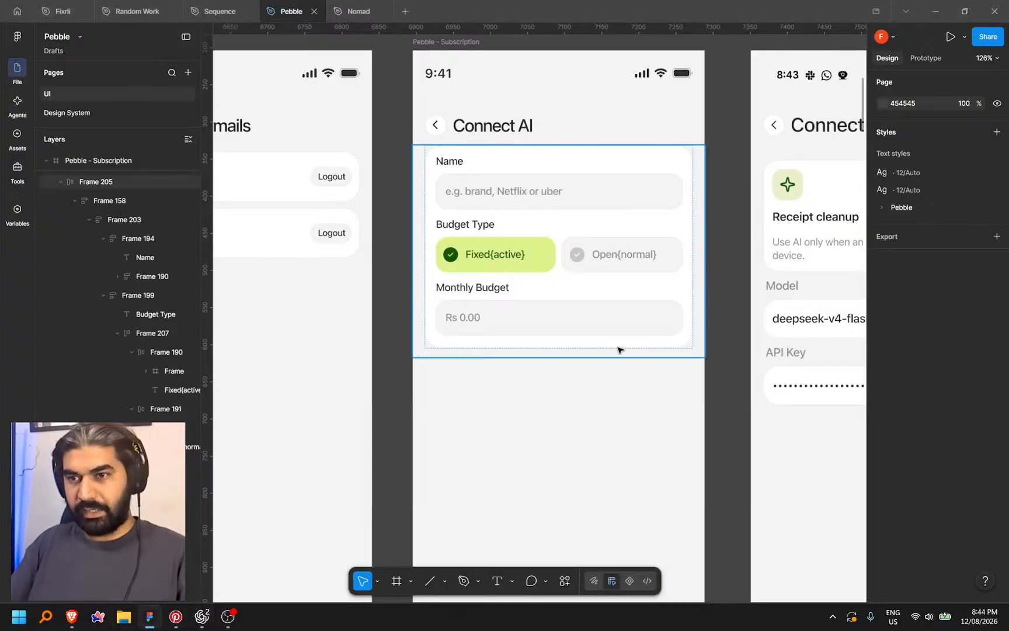
scroll(570, 379, up, 5)
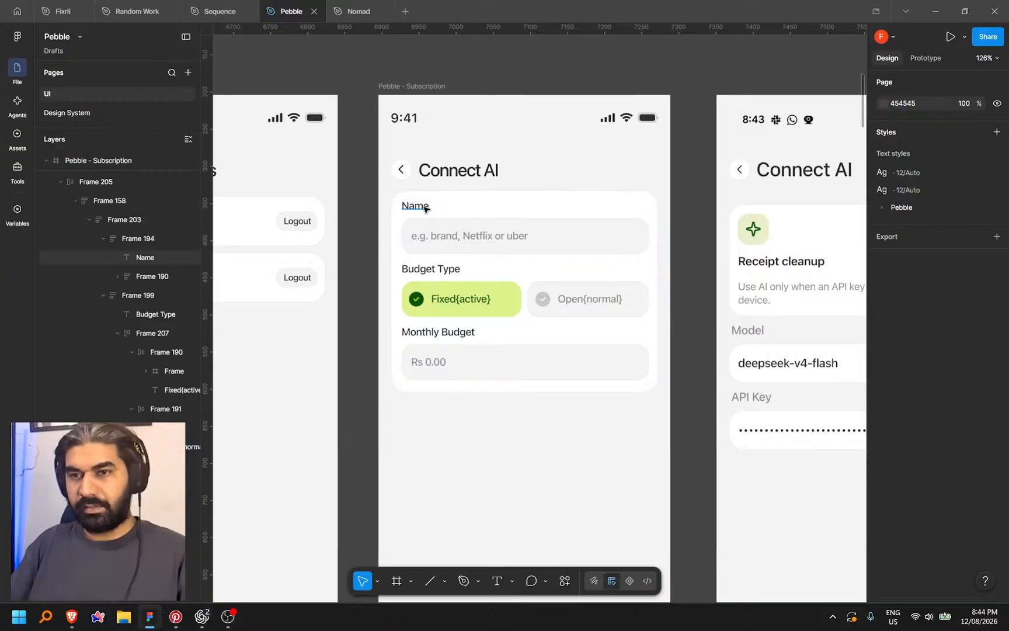
scroll(531, 338, down, 3)
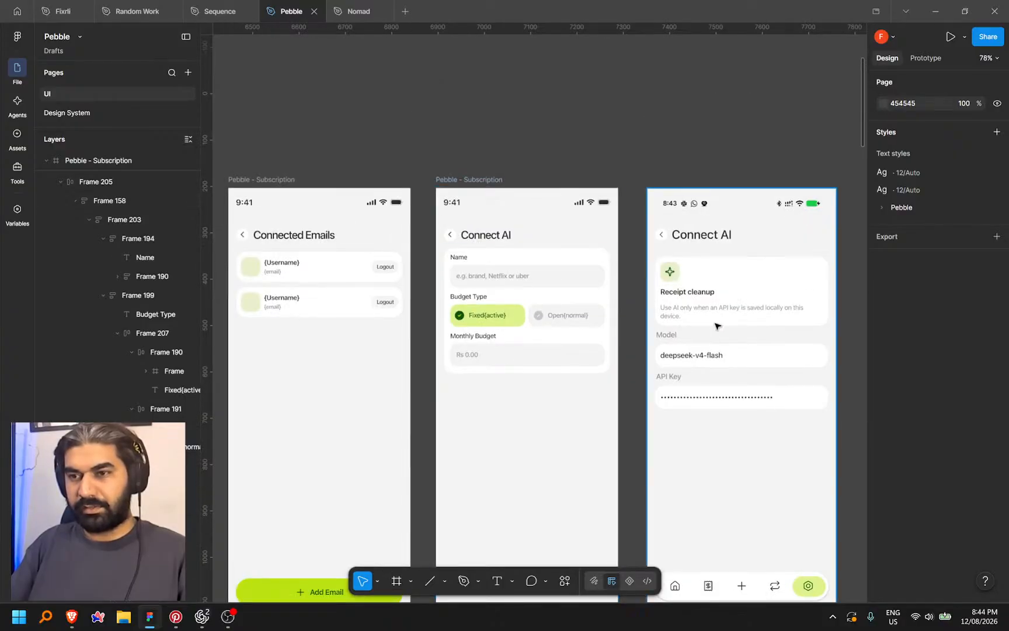
drag(434, 412, 741, 410)
drag(399, 396, 654, 395)
drag(476, 385, 647, 397)
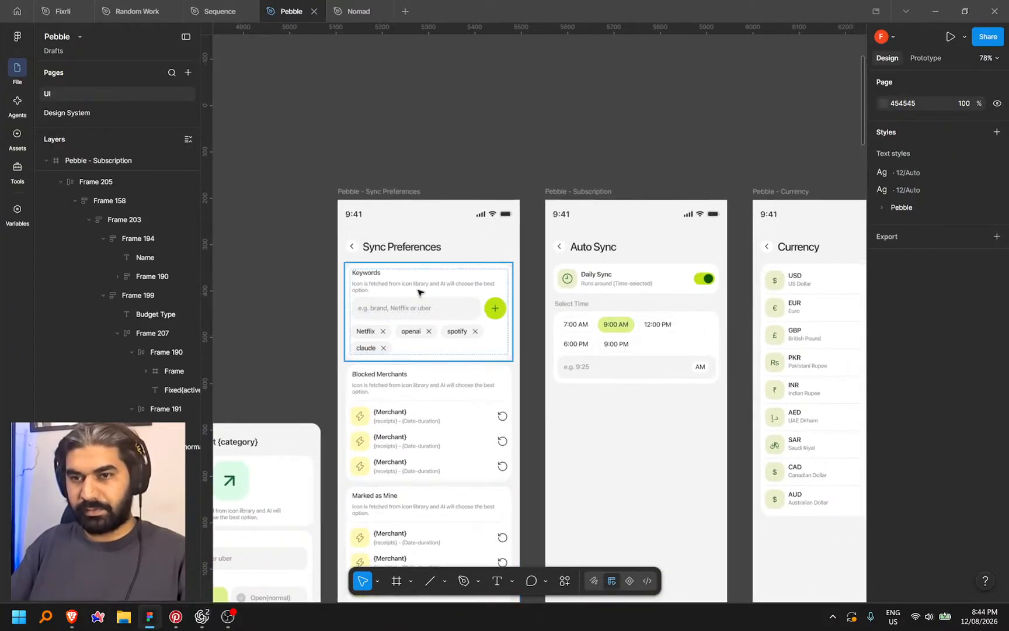
ctrl+click(475, 280)
drag(631, 151, 259, 158)
drag(685, 299, 509, 302)
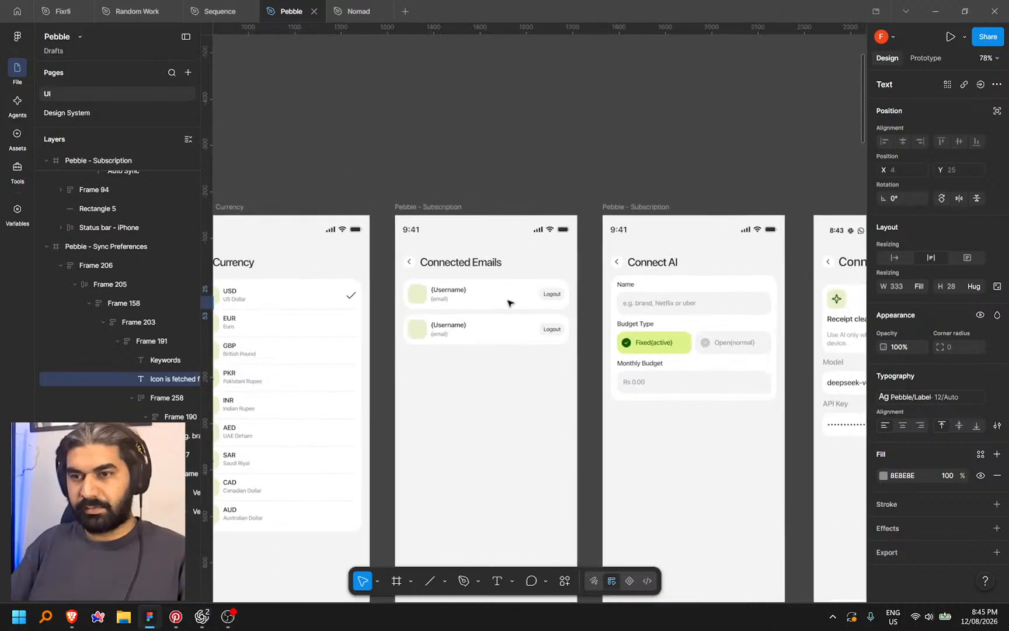
scroll(537, 319, up, 4)
drag(835, 286, 491, 281)
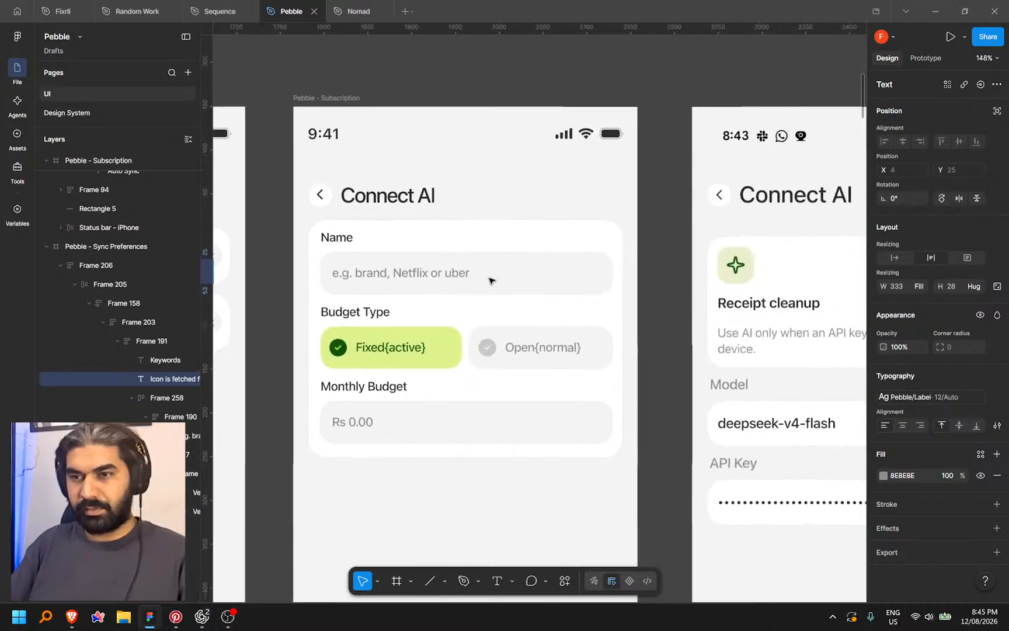
click(594, 266)
key(ctrl+v)
key(Up)
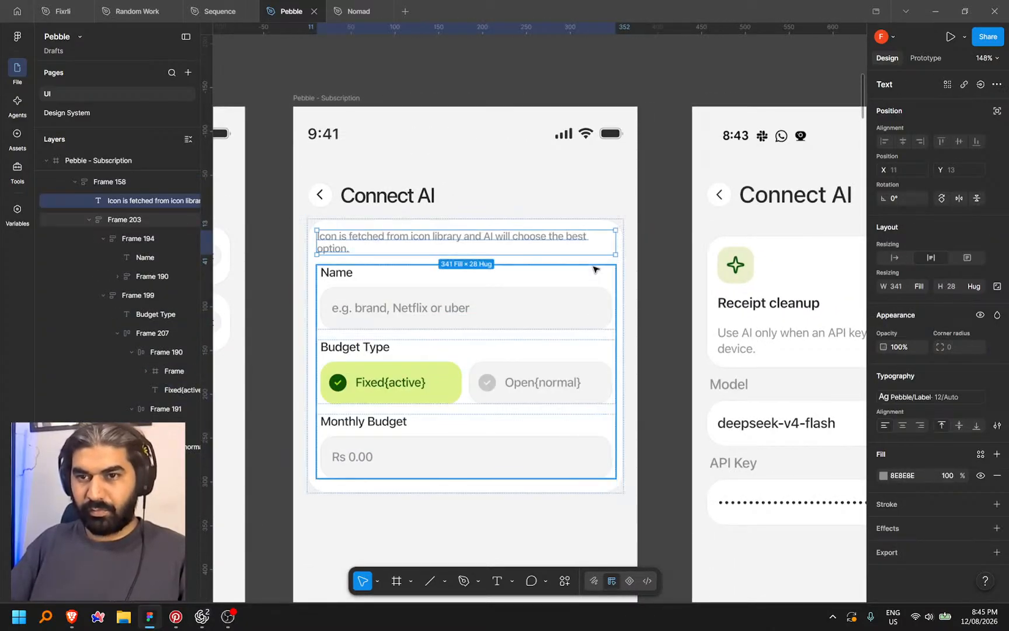
Rename the Name field to Model with placeholder 'e.g. deepseek'
scroll(534, 272, down, 2)
scroll(435, 260, up, 3)
click(330, 280)
scroll(331, 280, down, 3)
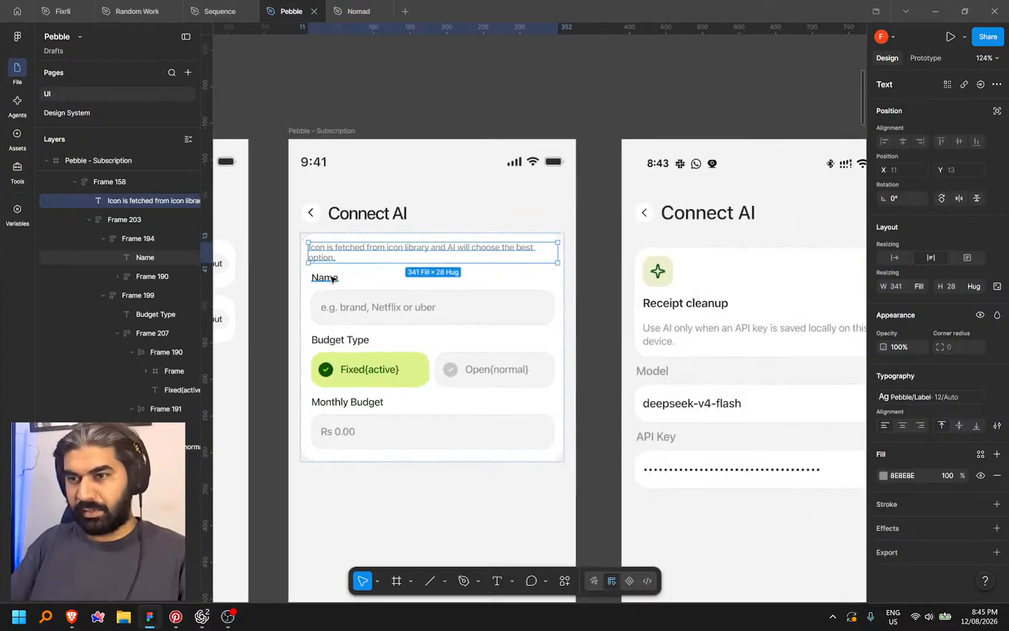
double_click(331, 279)
text(Model)
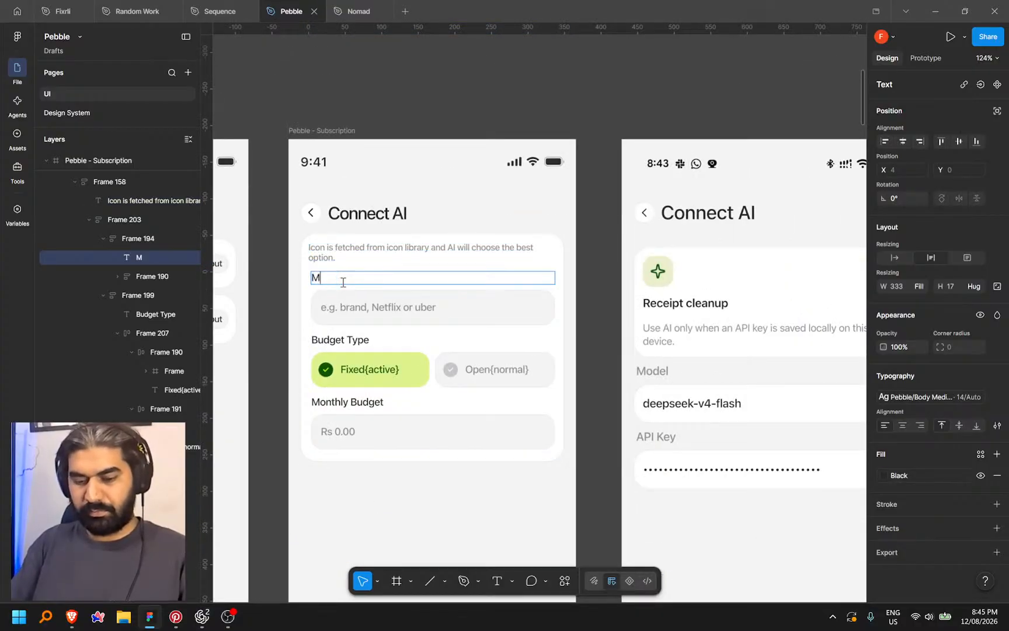
double_click(376, 308)
drag(340, 308, 493, 313)
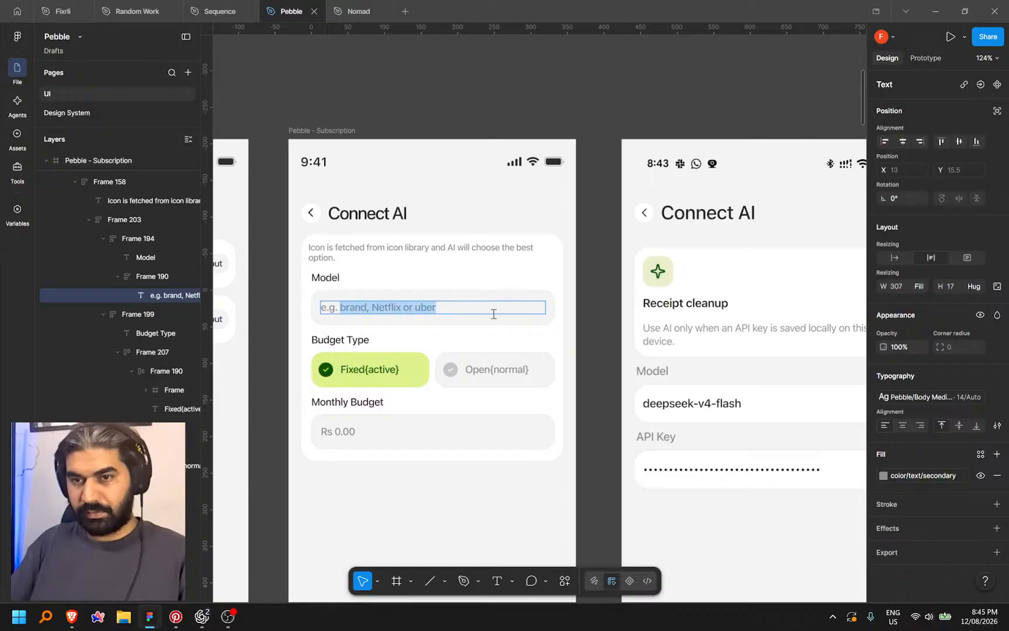
text(deepseek)
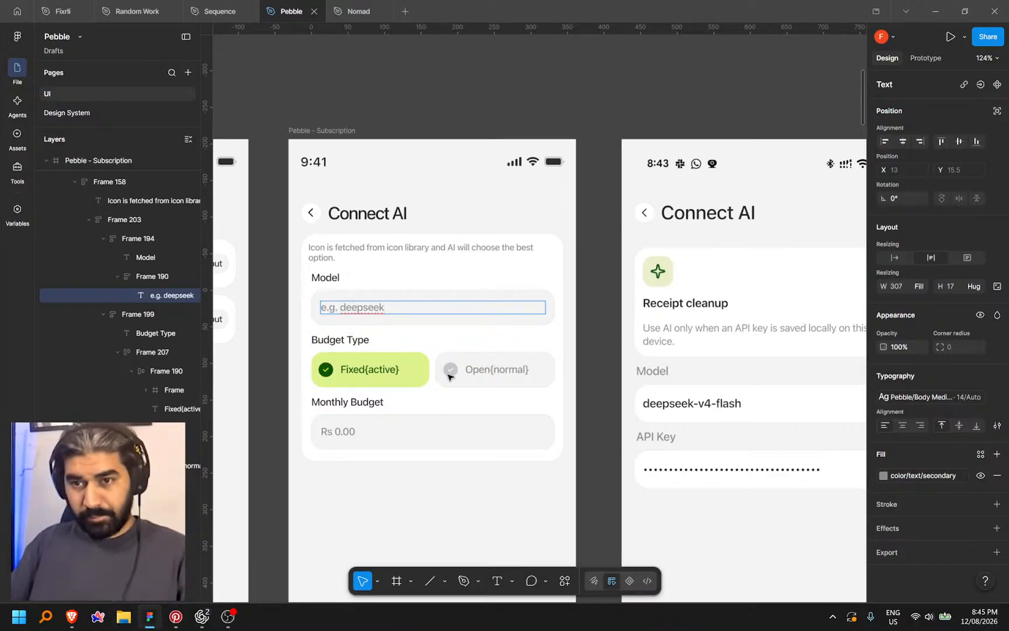
key(Escape)
Delete Budget Type, rename Monthly Budget to API Key, and move the icon note below the fields
scroll(451, 382, down, 2)
click(458, 289)
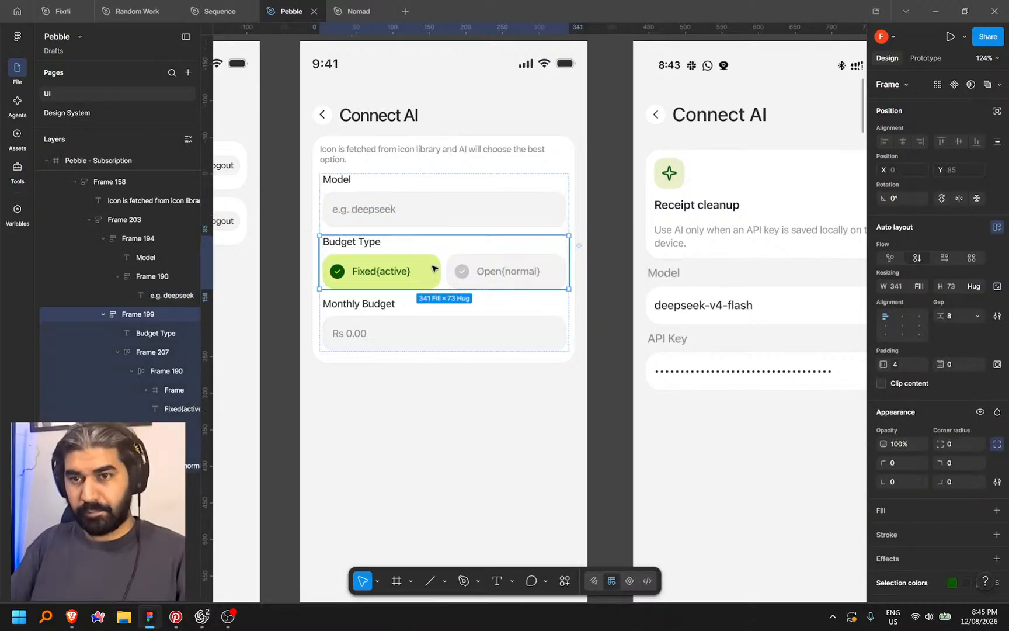
key(Delete)
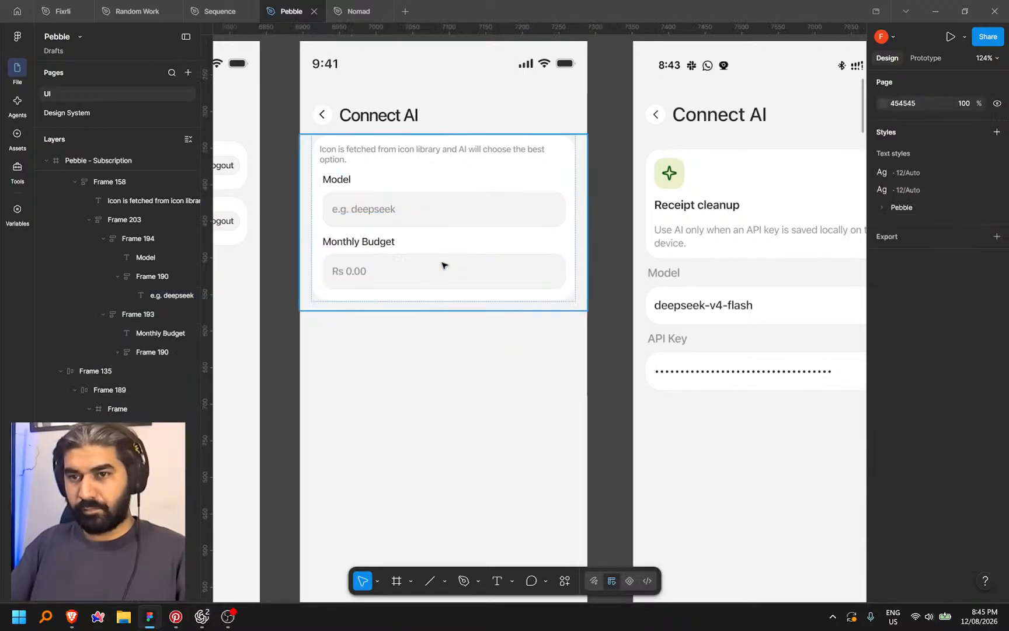
double_click(380, 240)
text(API Key)
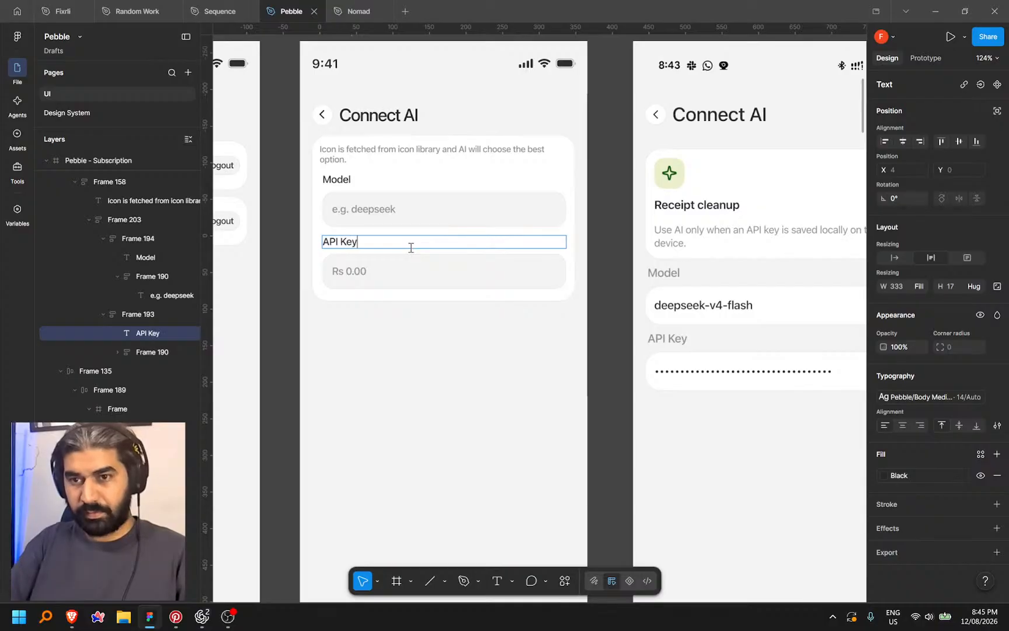
click(477, 361)
click(477, 361)
drag(484, 350, 456, 374)
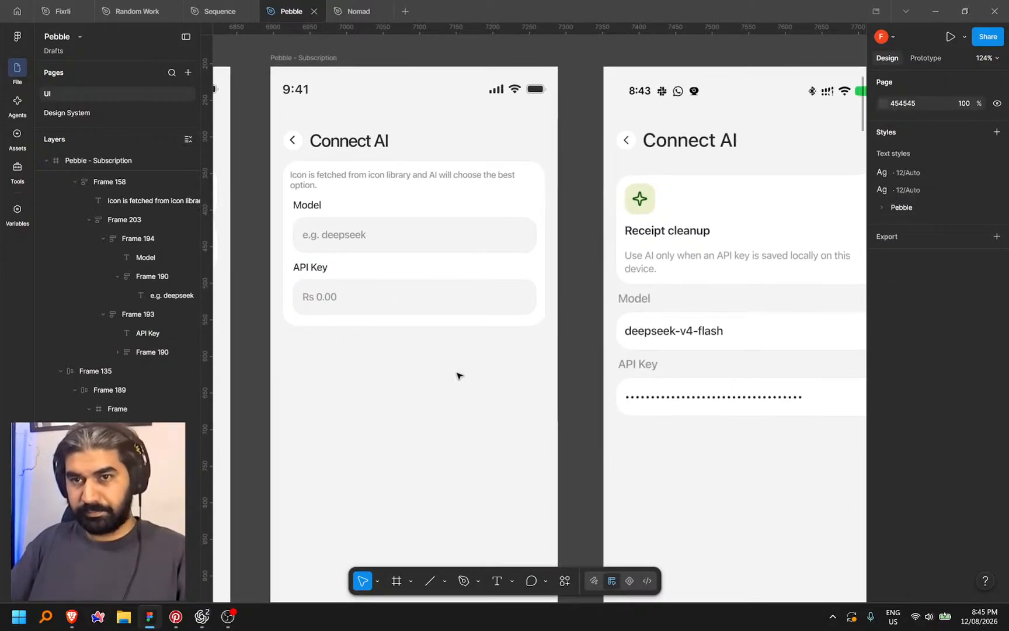
click(410, 175)
key(Down)
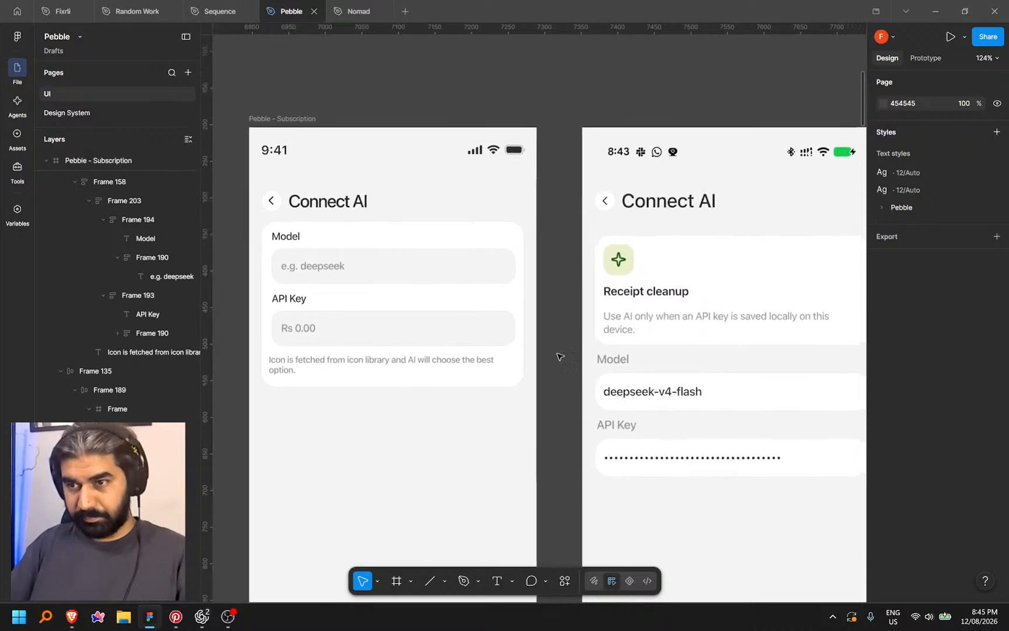
Copy the reference screenshot's helper sentence using Snipping Tool text extraction
scroll(559, 354, right, 5)
click(598, 310)
click(466, 318)
key(super+shift+s)
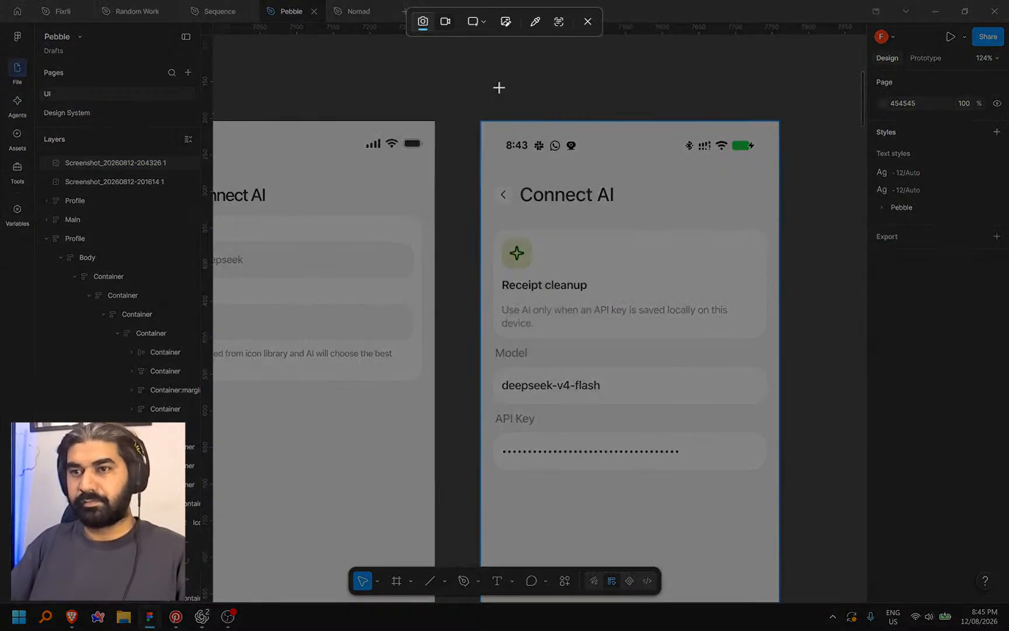
click(559, 23)
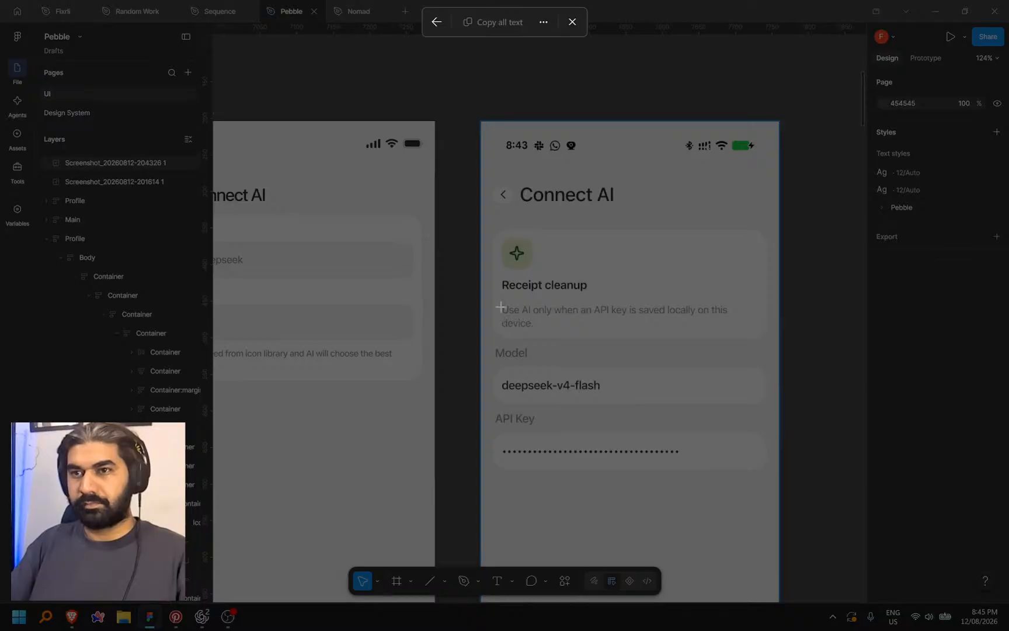
drag(499, 300, 742, 334)
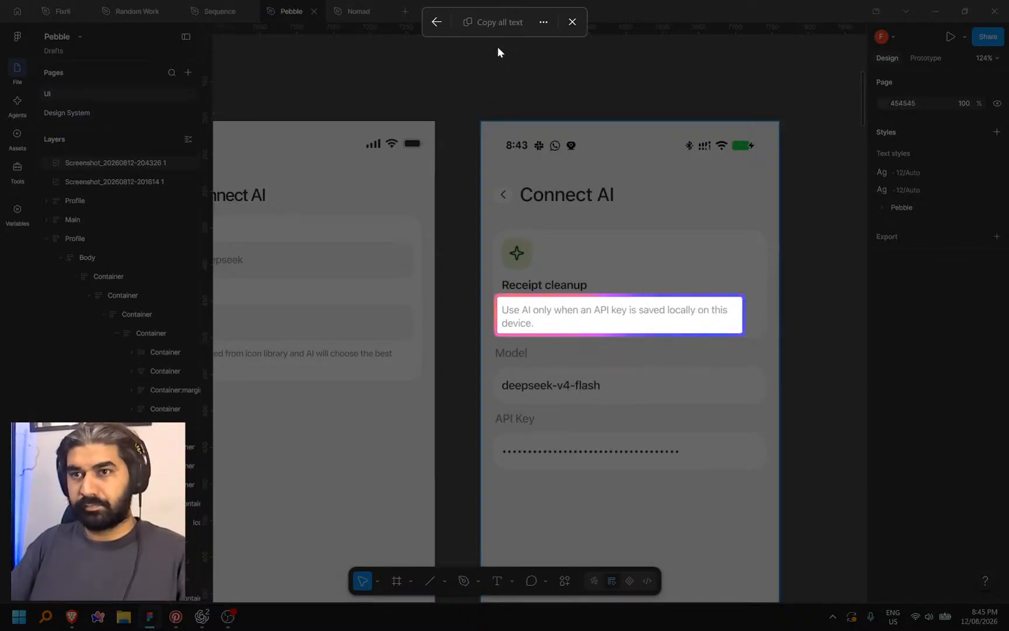
click(500, 22)
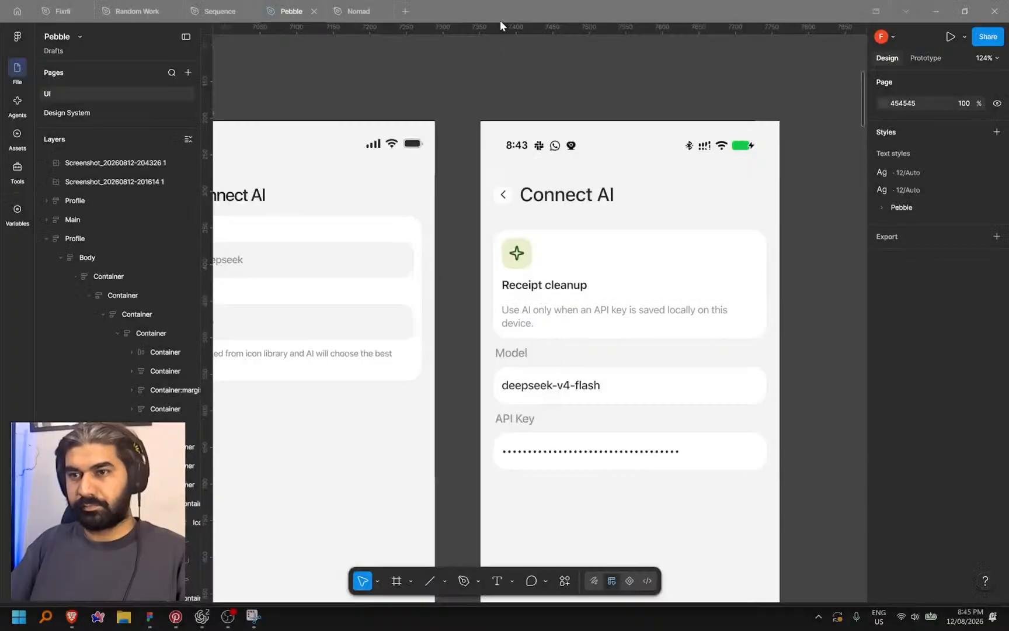
Paste the copied sentence into the Connect AI card's helper note
scroll(482, 368, left, 4)
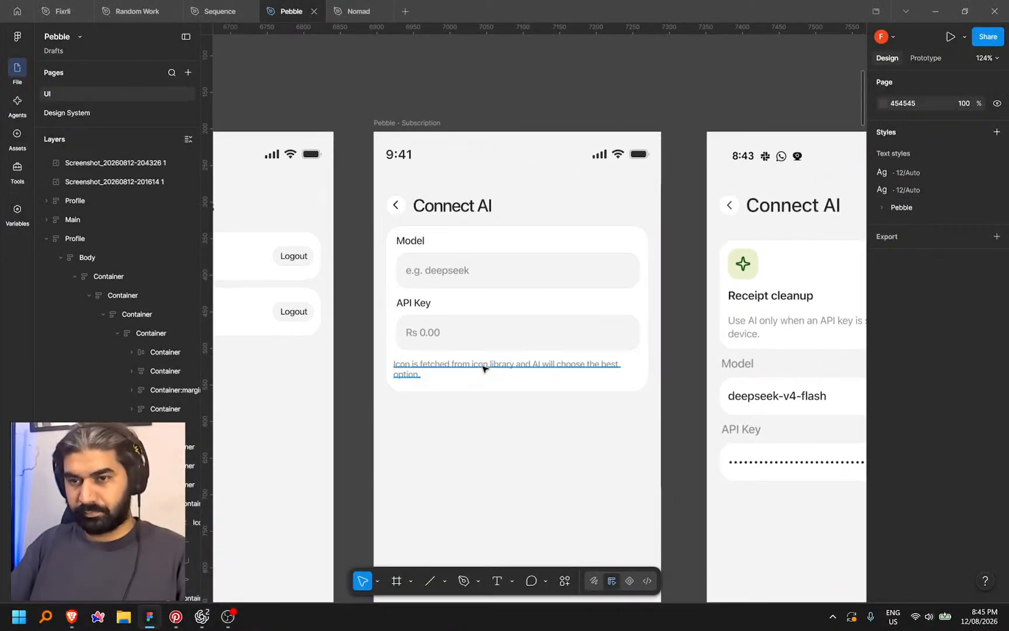
double_click(482, 368)
key(ctrl+v)
key(Escape)
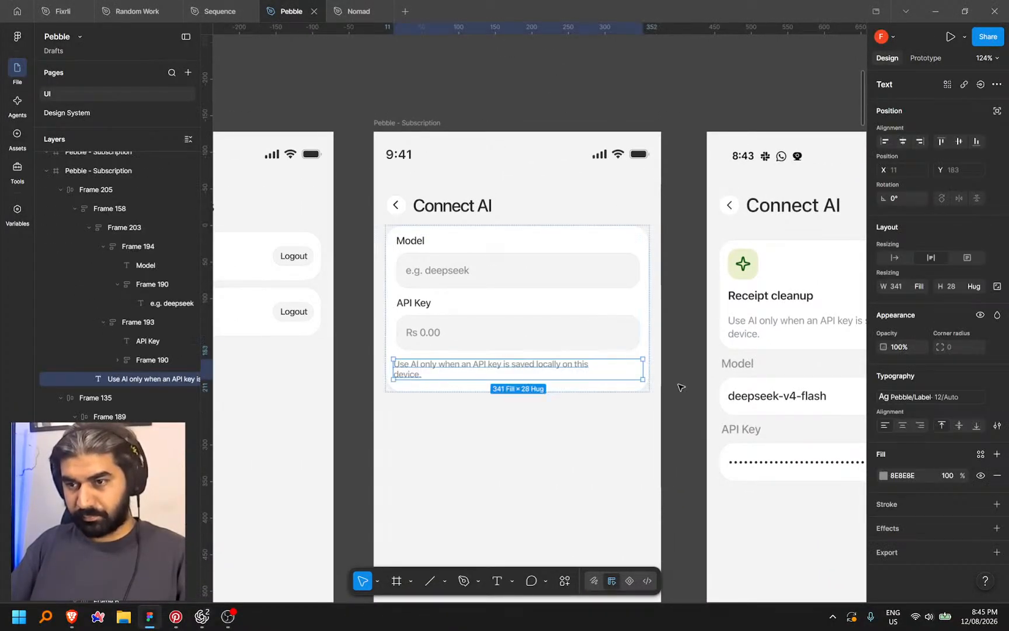
scroll(642, 350, down, 2)
double_click(474, 302)
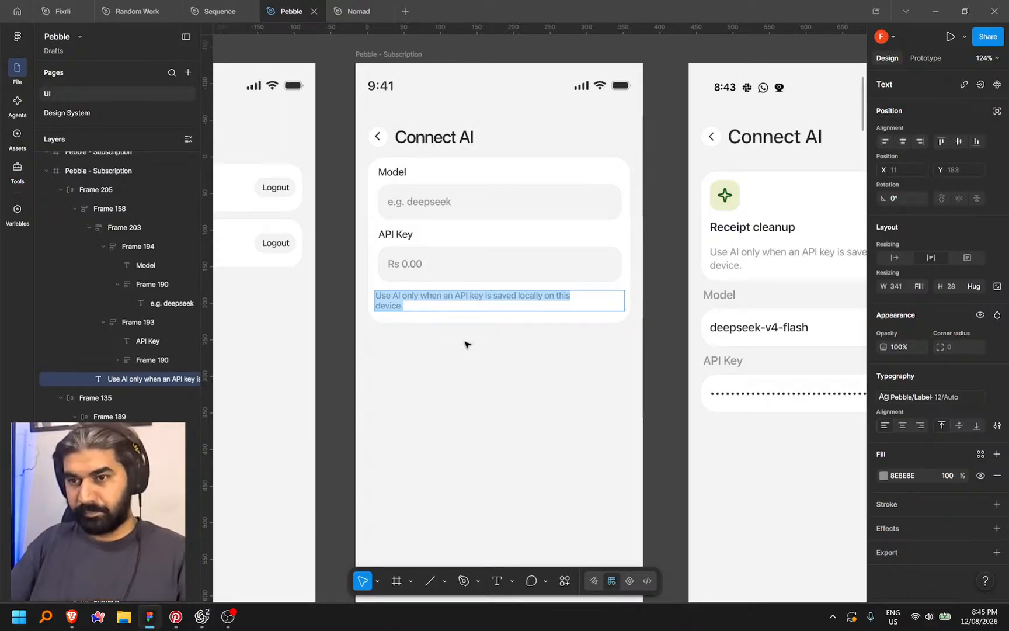
key(Escape)
scroll(481, 378, left, 2)
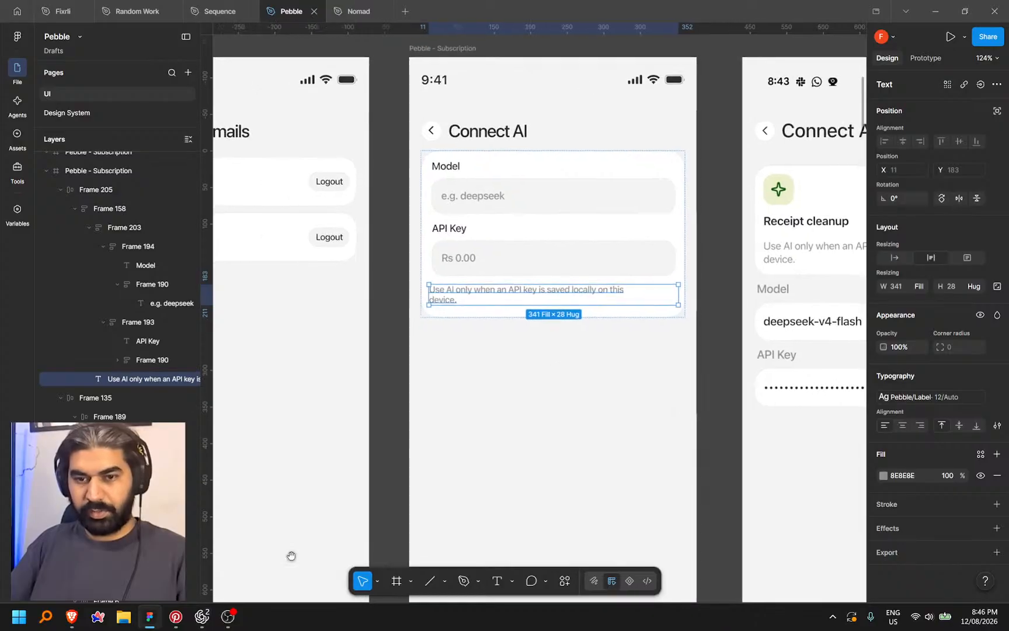
Bring up the vibevariables.com homepage in Brave and select its base address
click(72, 616)
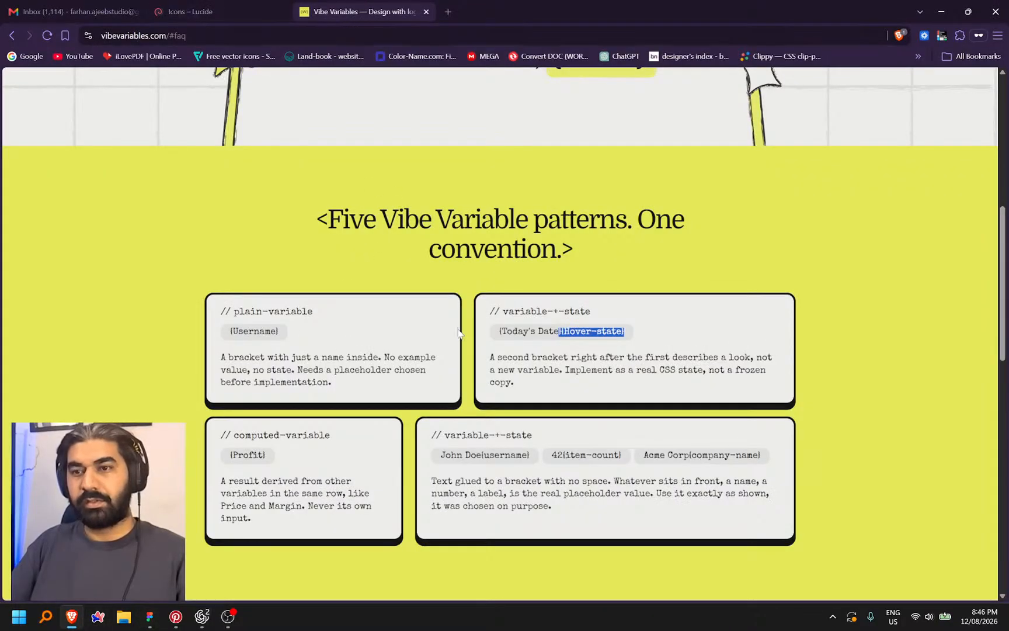
scroll(574, 378, down, 10)
scroll(581, 378, up, 15)
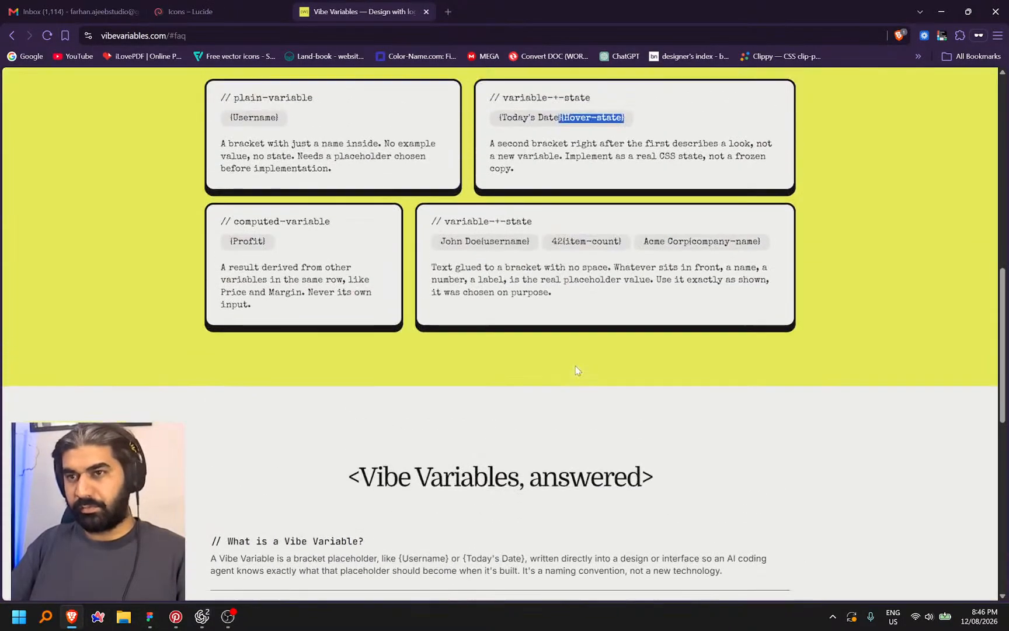
click(239, 34)
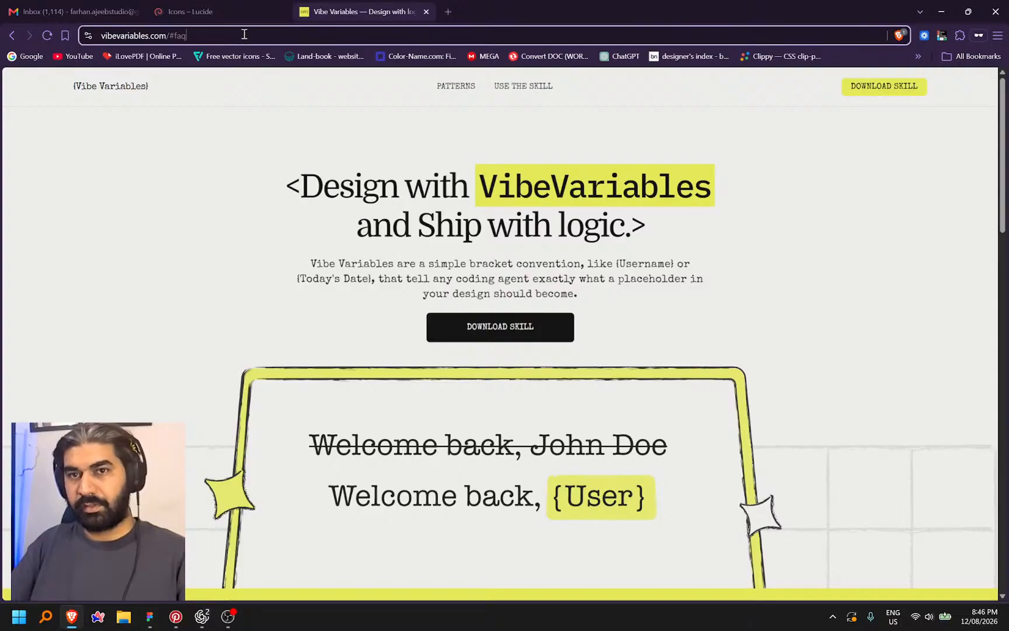
click(133, 91)
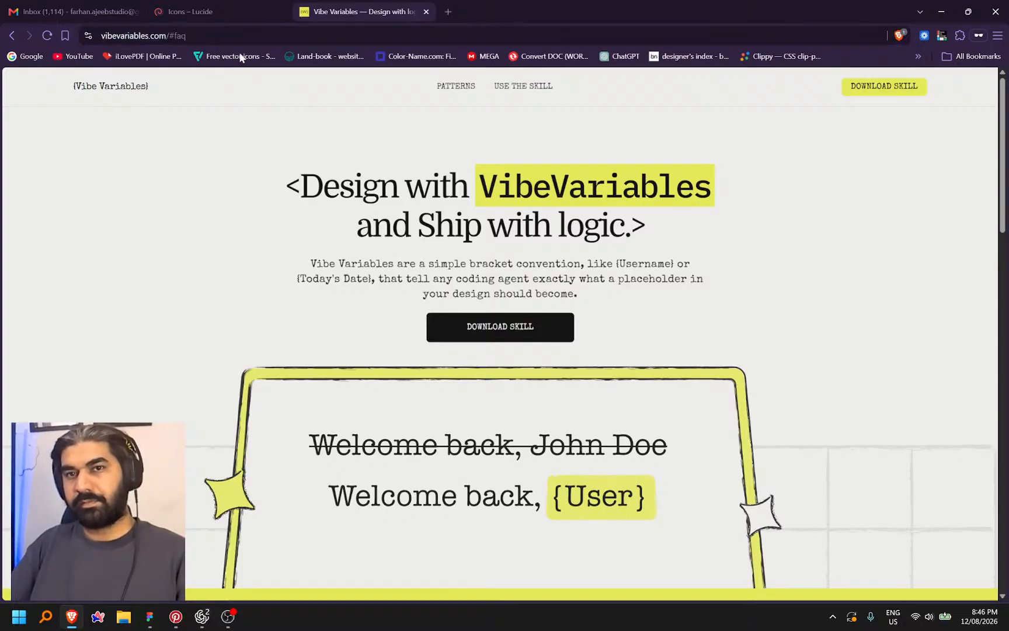
drag(167, 36, 65, 37)
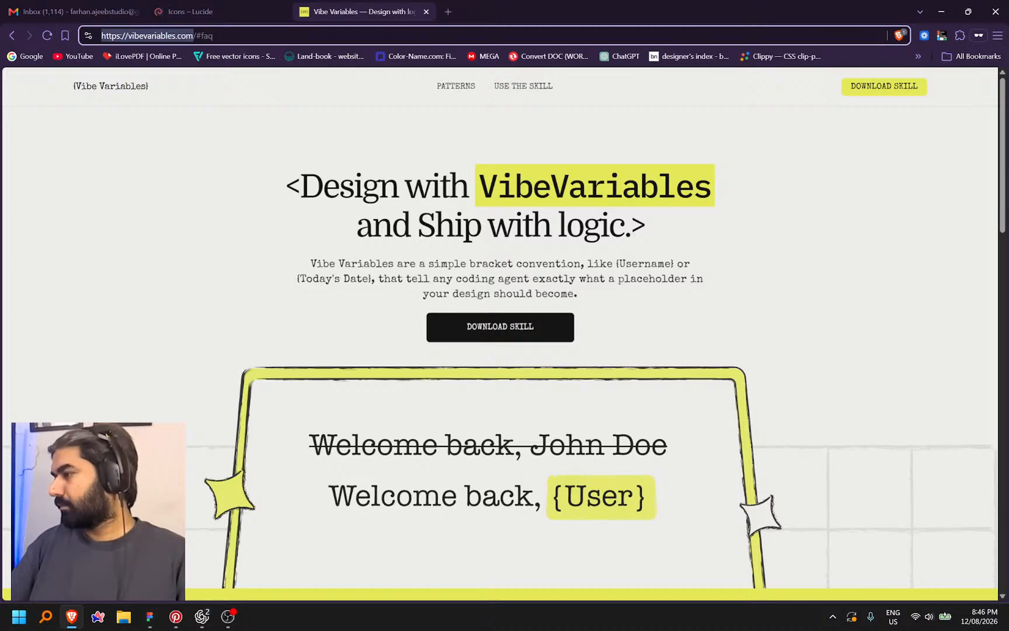
key(alt+Tab)
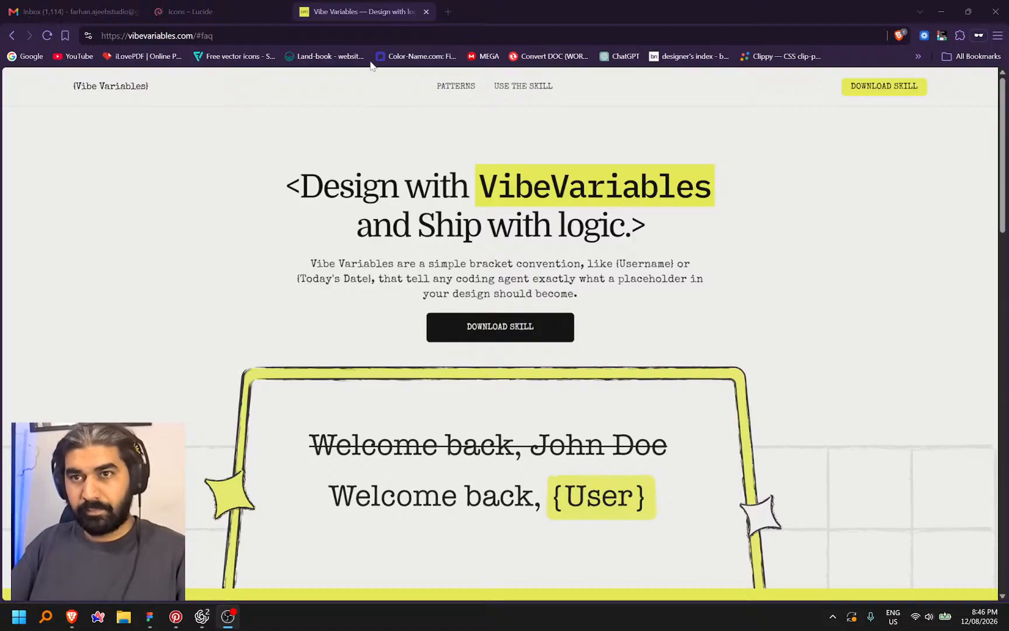
Close the Vibe Variables tab, search Lucide for 'info', and copy the info icon's SVG
click(427, 11)
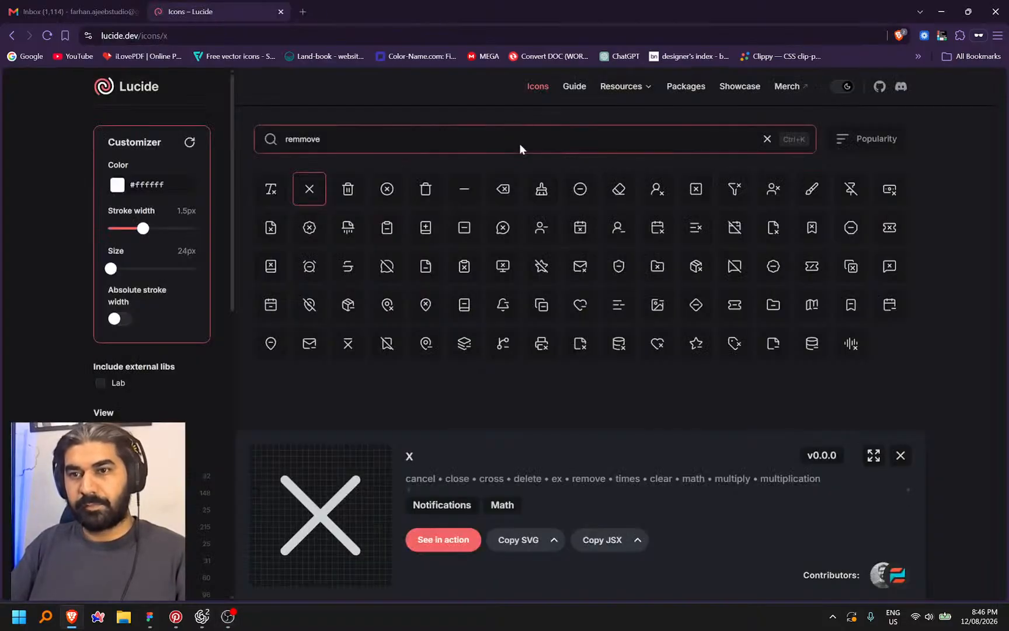
double_click(401, 140)
text(info)
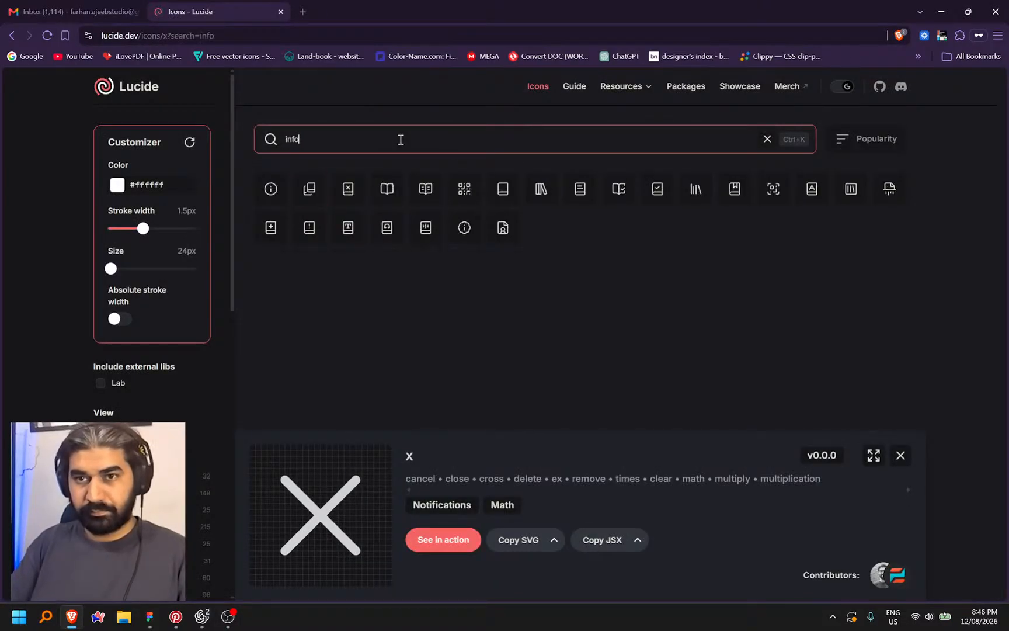
click(271, 188)
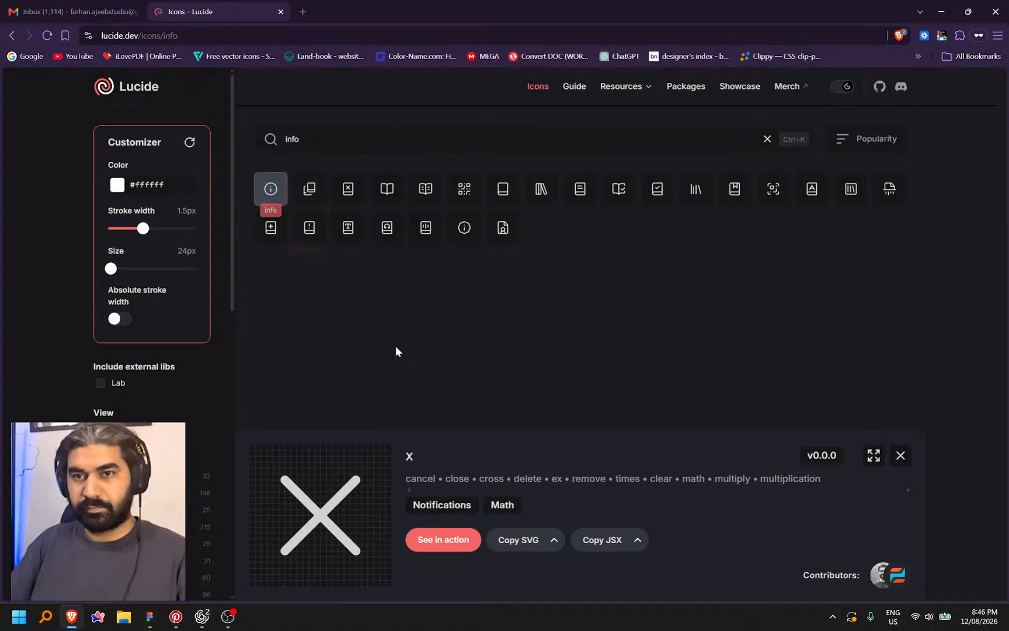
click(517, 540)
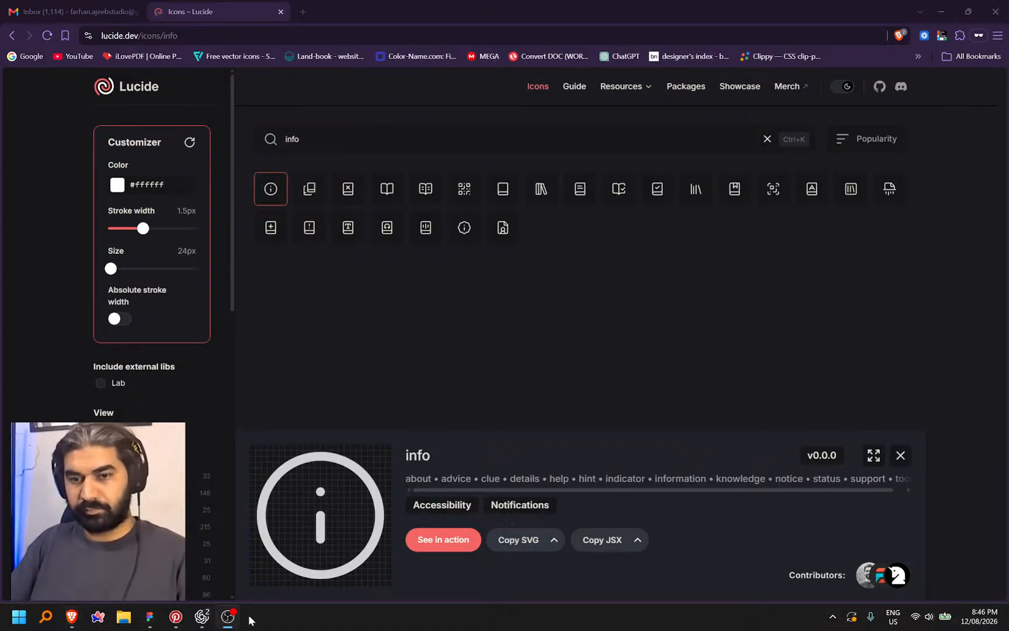
click(150, 616)
Paste the info icon into the Connect AI card and colour it Dark Green
click(547, 327)
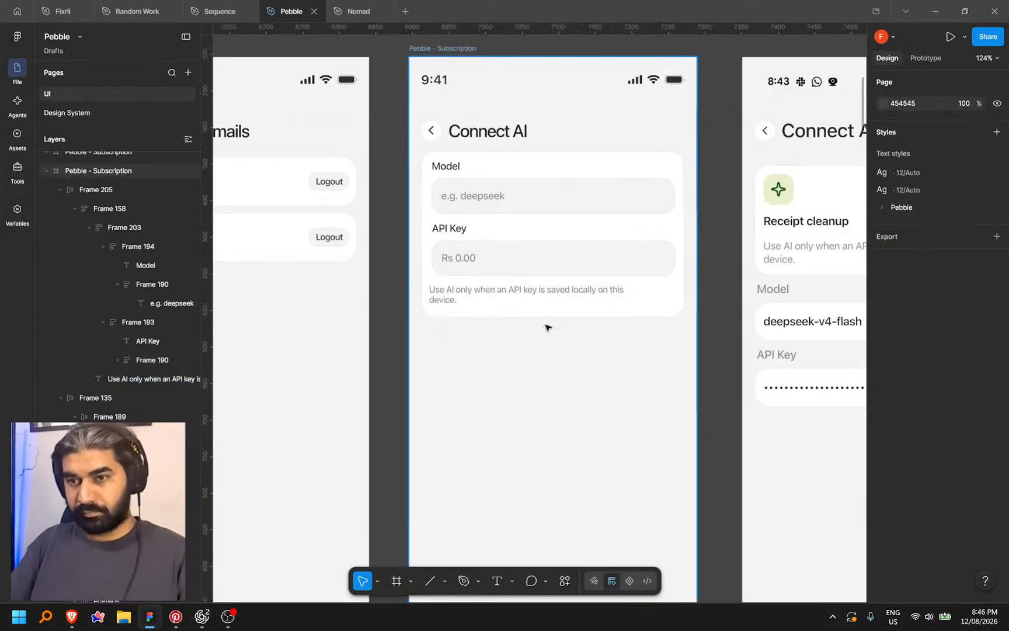
scroll(537, 309, up, 4)
click(534, 300)
key(ctrl+v)
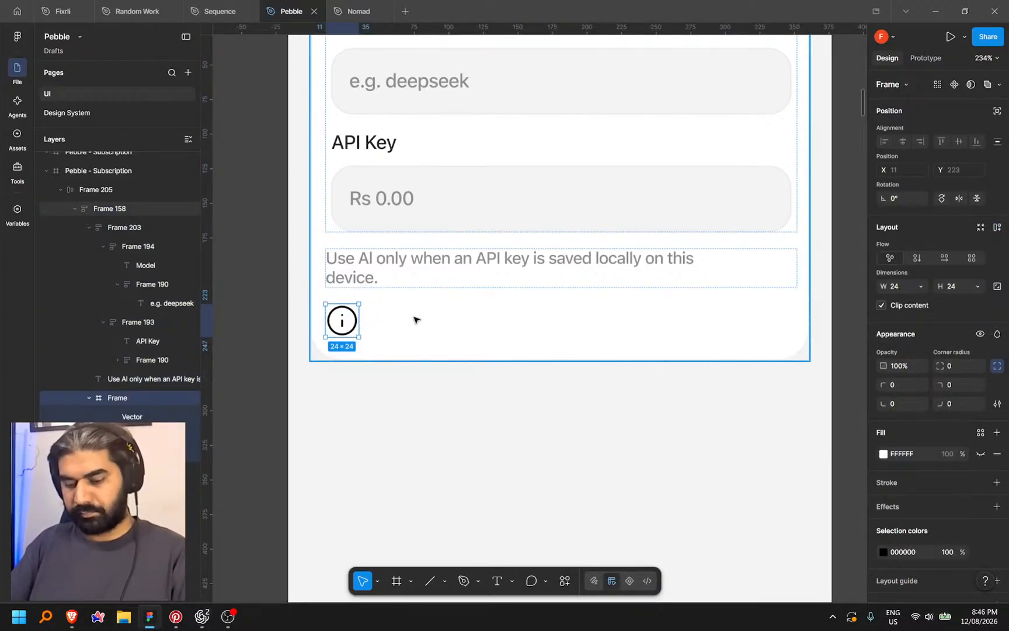
key(k)
key(Escape)
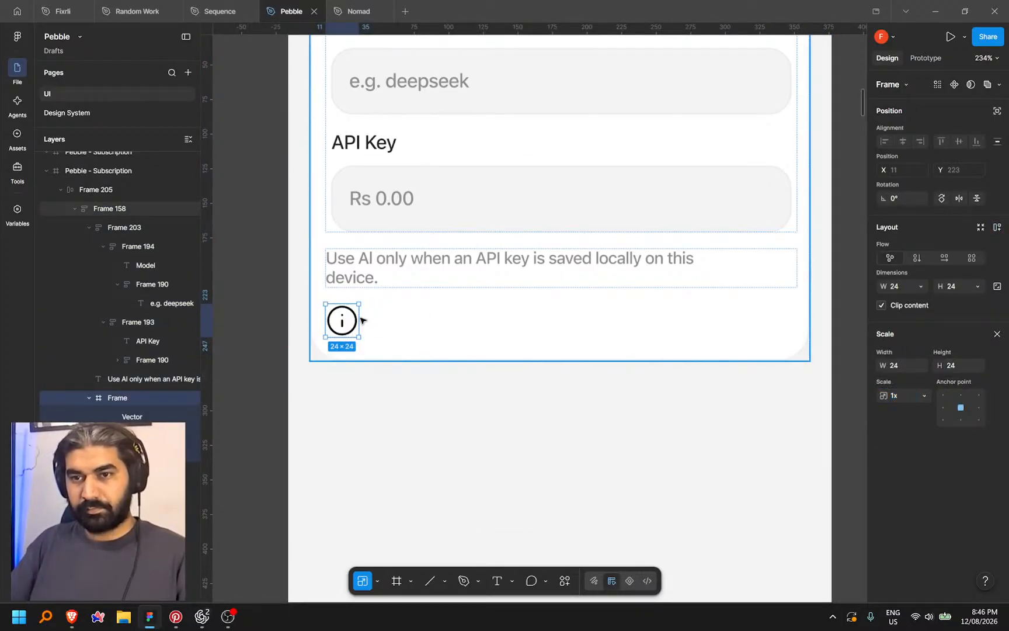
key(Escape)
double_click(356, 321)
double_click(355, 321)
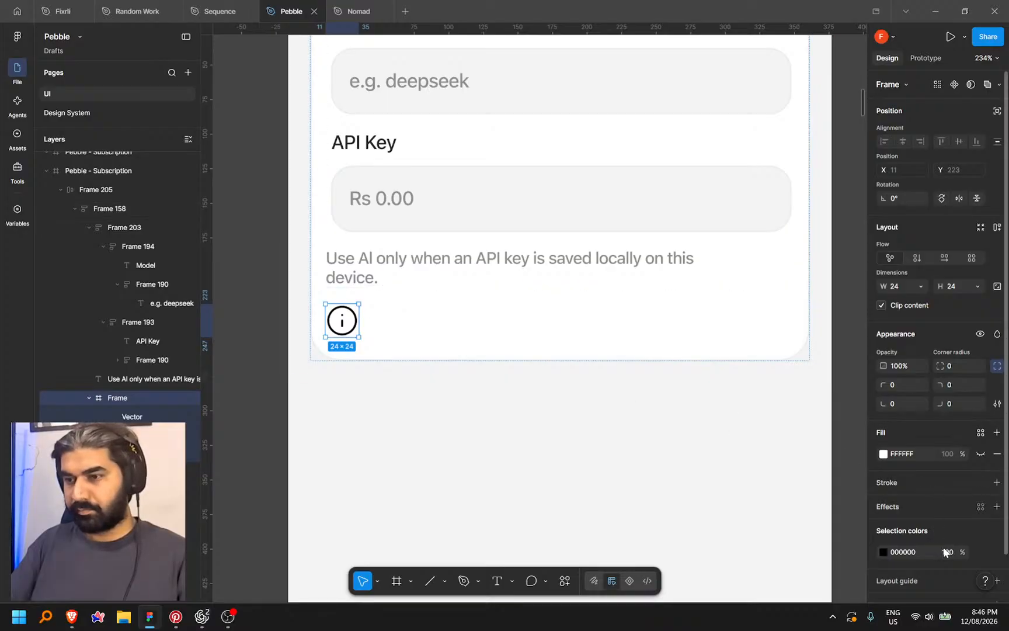
click(981, 552)
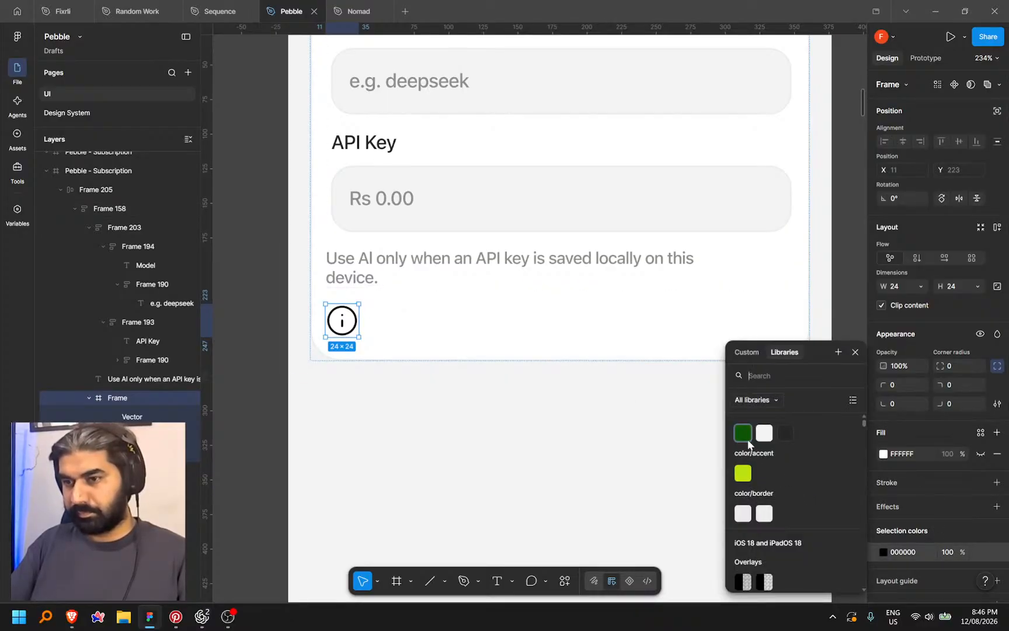
click(743, 433)
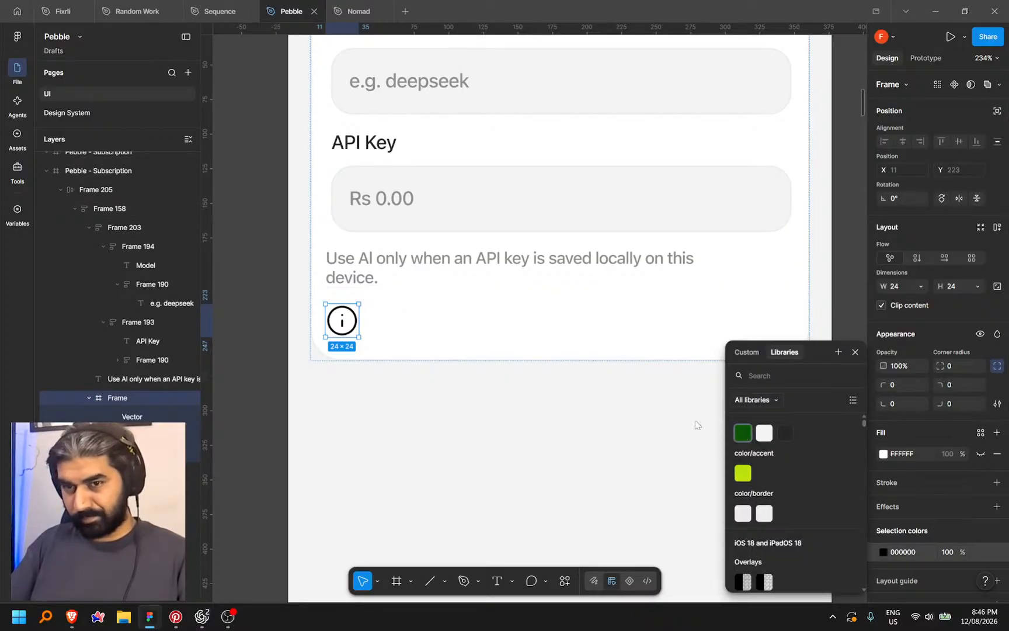
key(Escape)
Wrap the API key note and info icon in a horizontal auto layout, icon first
click(413, 270)
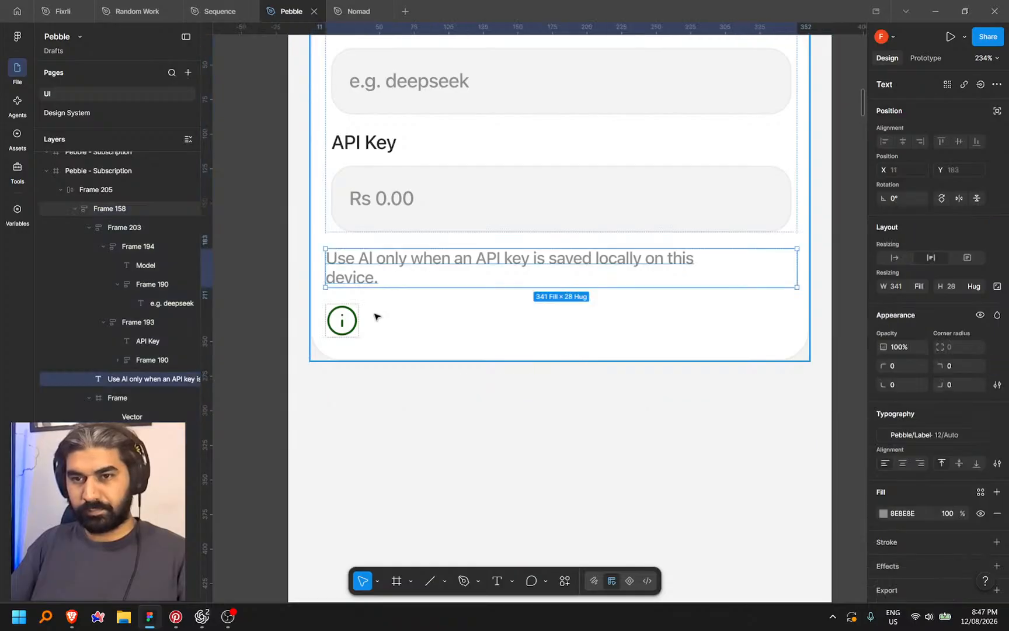
shift+click(349, 320)
key(shift+a)
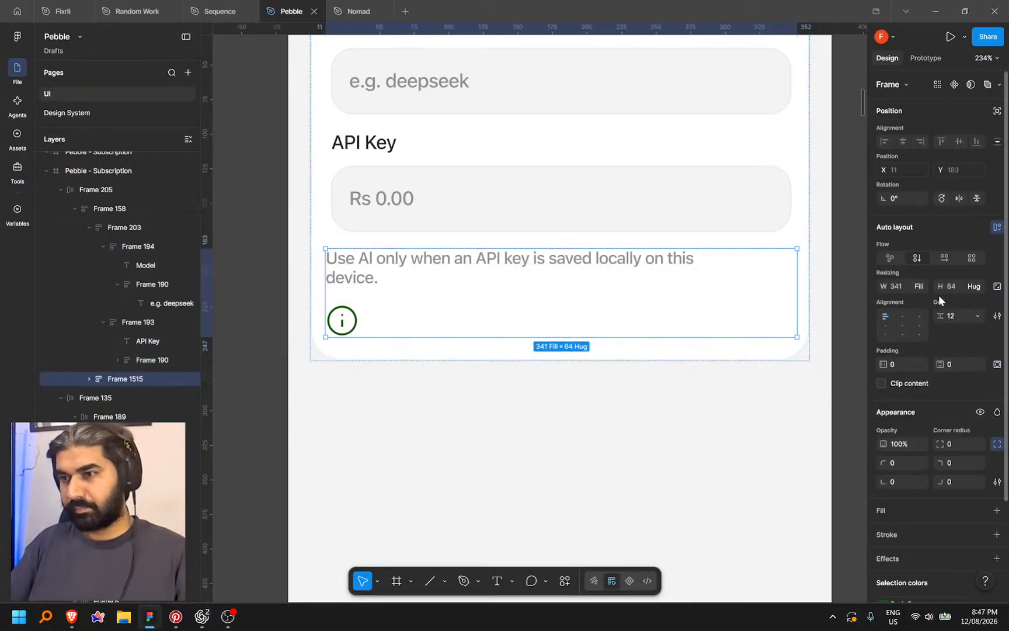
click(945, 258)
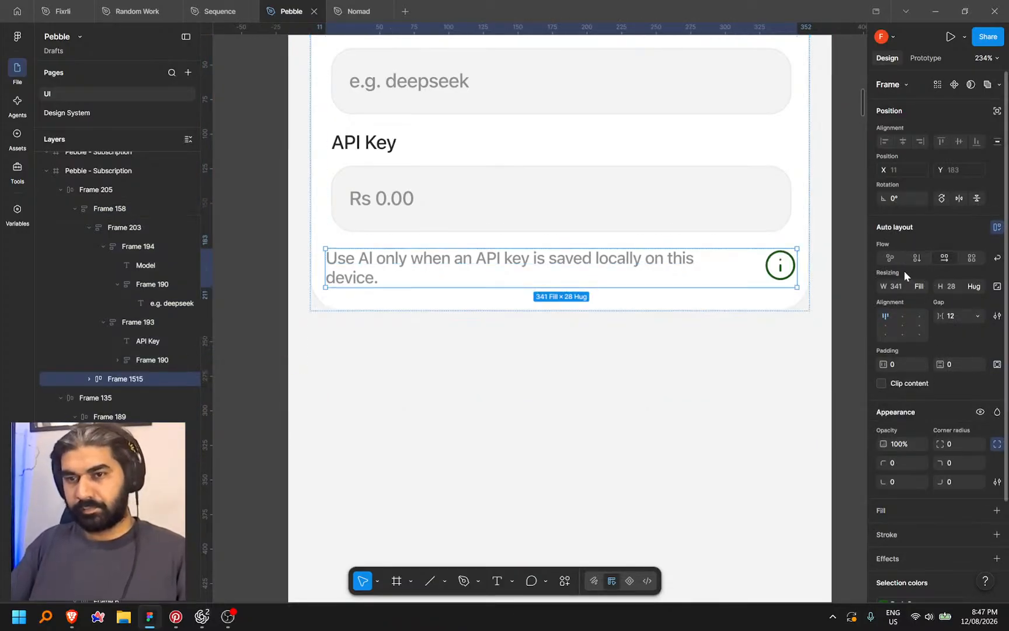
click(781, 266)
drag(780, 266, 782, 266)
key(ctrl+z)
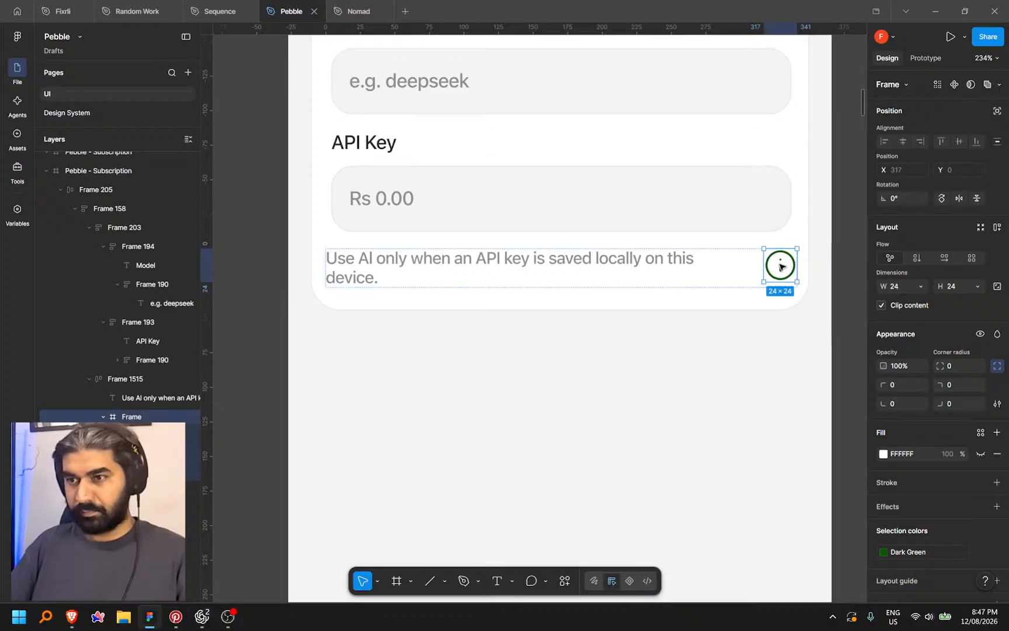
key(Left)
Vertically centre the icon row and set its horizontal padding to sm (8)
click(759, 286)
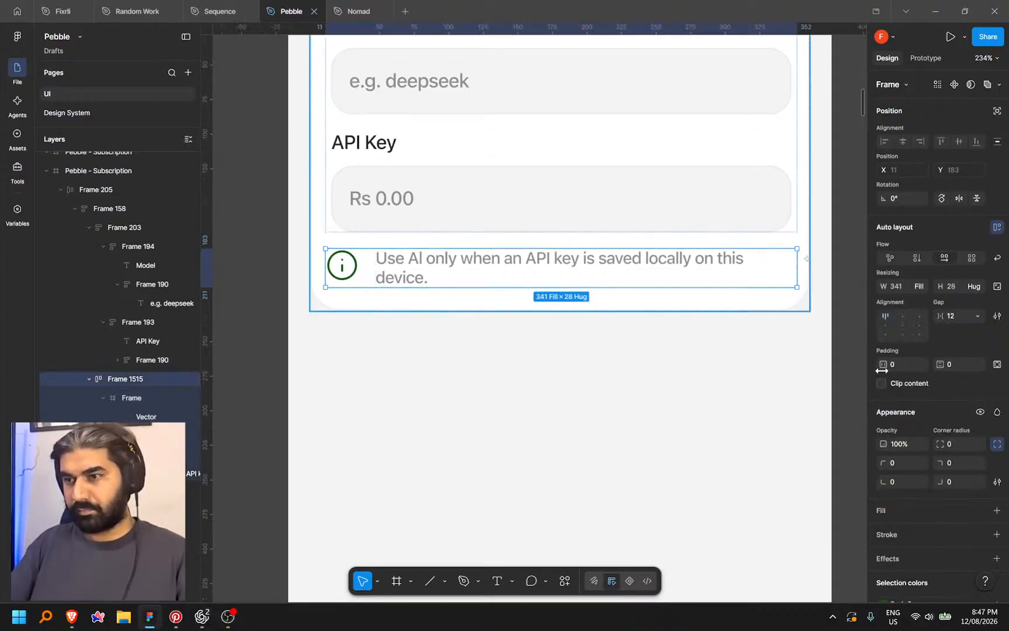
click(888, 323)
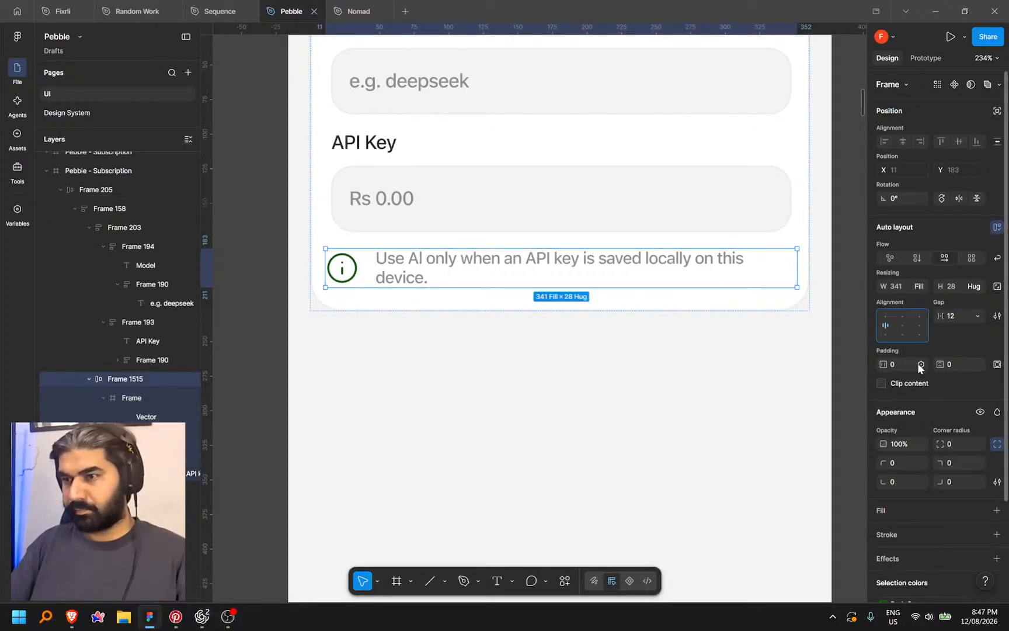
click(921, 364)
click(891, 465)
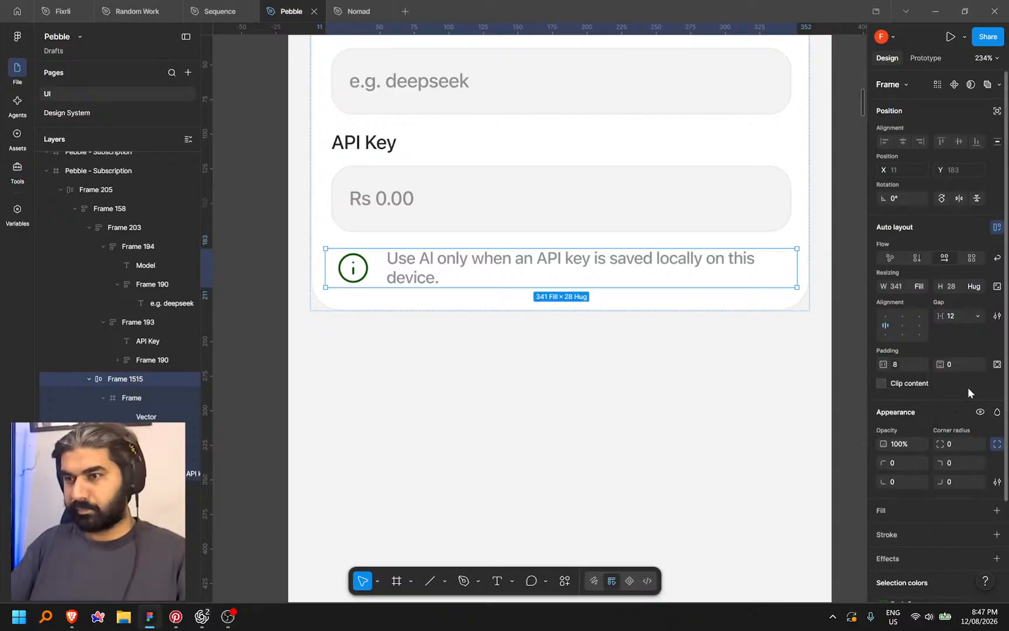
click(980, 364)
Give the note vertical padding sm (8), a color/category/mint fill and a 20 corner radius
click(935, 462)
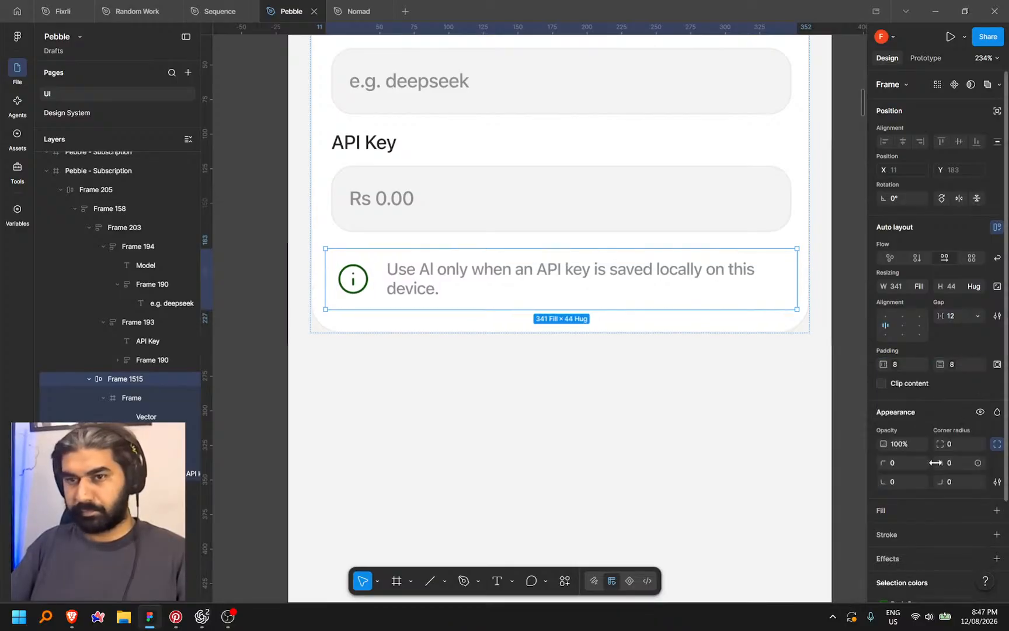
click(981, 510)
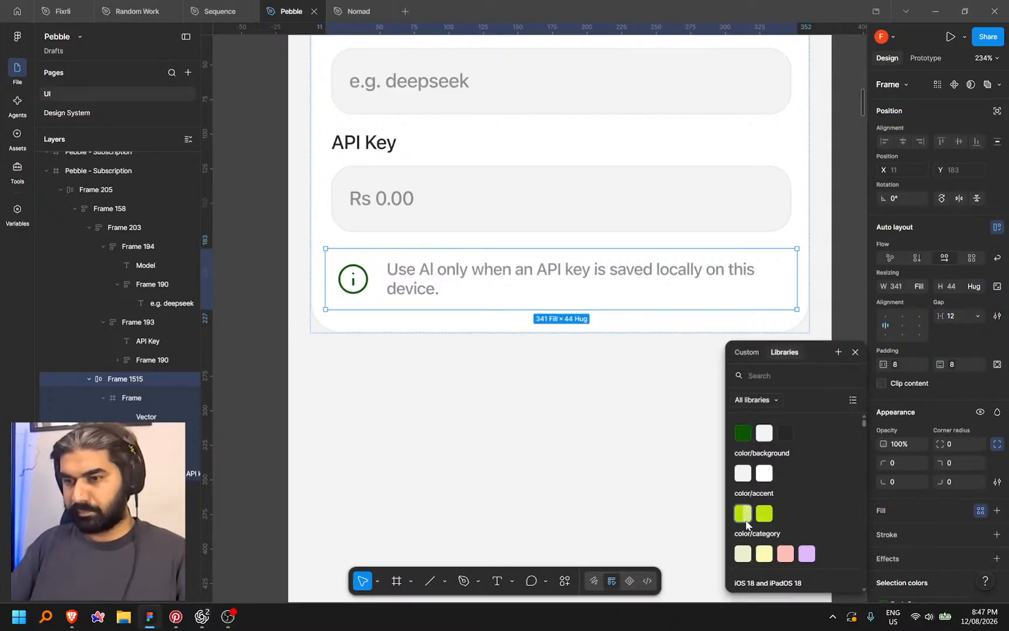
click(745, 553)
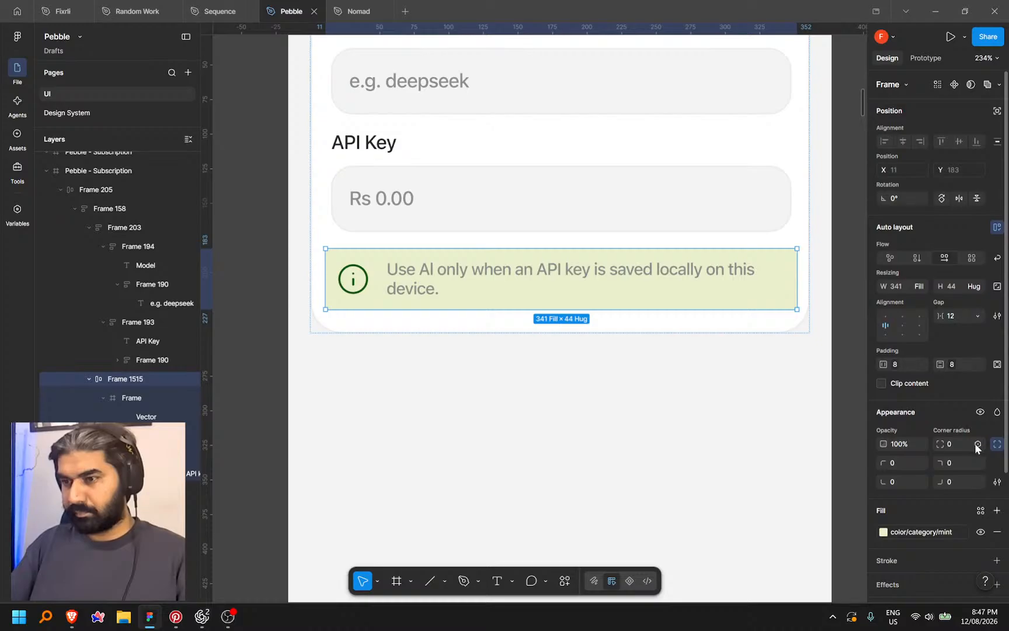
click(977, 444)
click(889, 502)
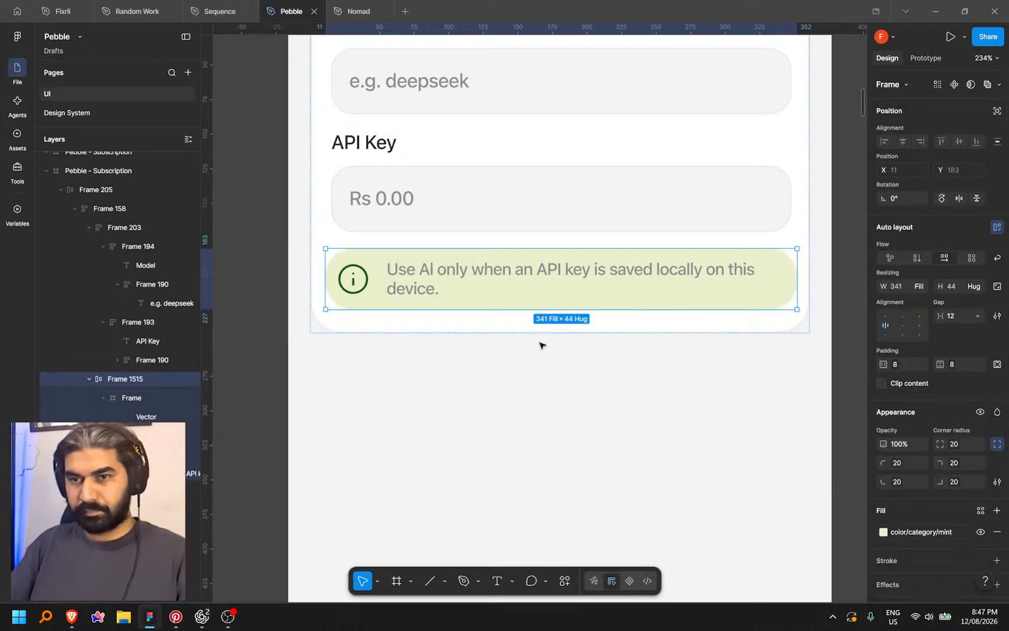
Make the note's text colour Dark Green
click(480, 275)
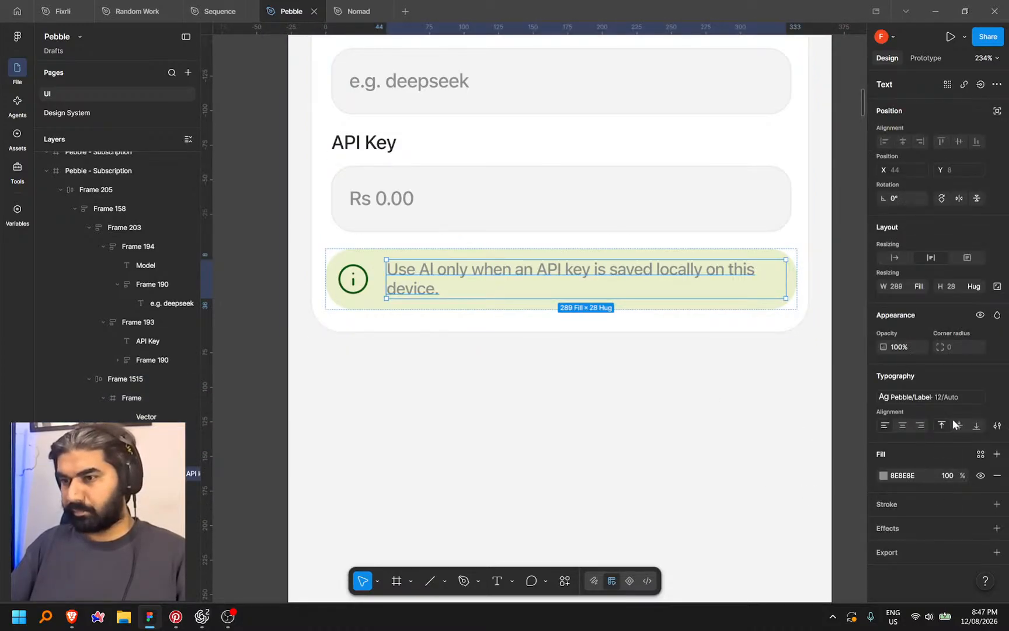
click(980, 454)
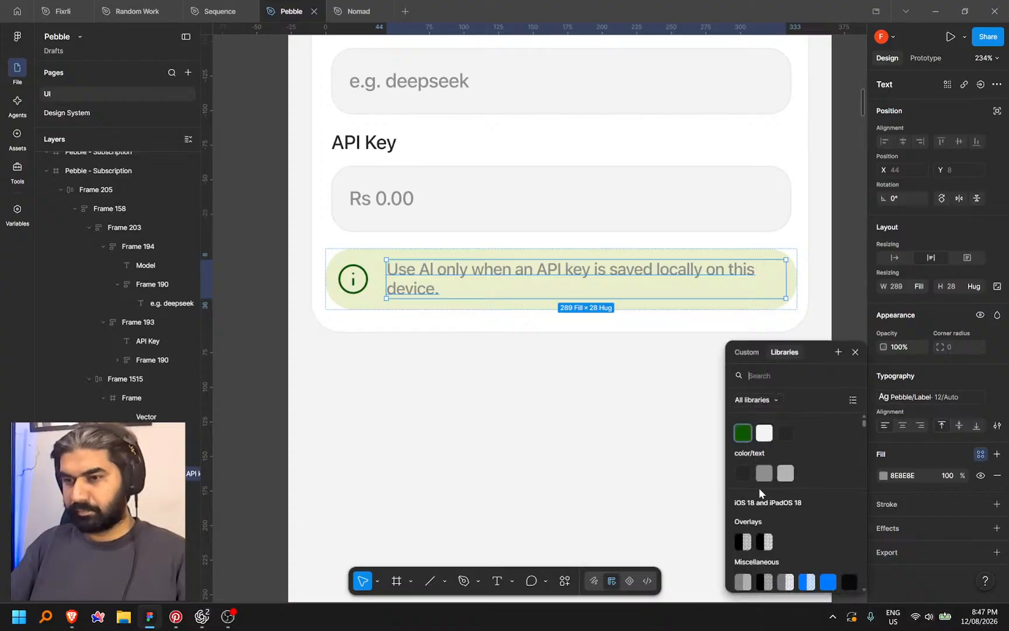
click(742, 435)
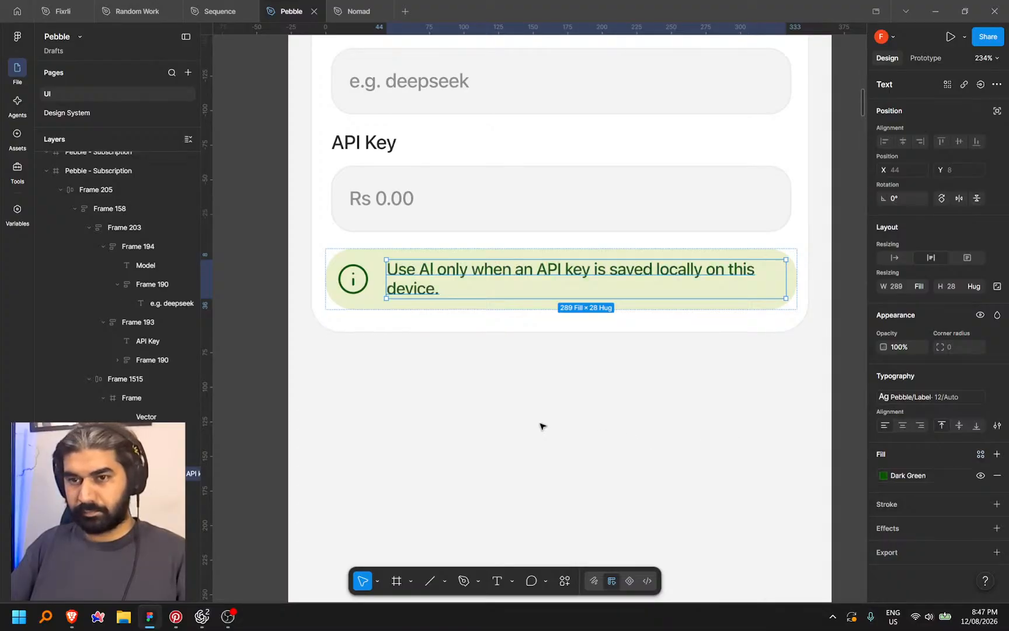
click(540, 423)
Move the mint note above the Model and API Key fields
click(379, 306)
click(997, 444)
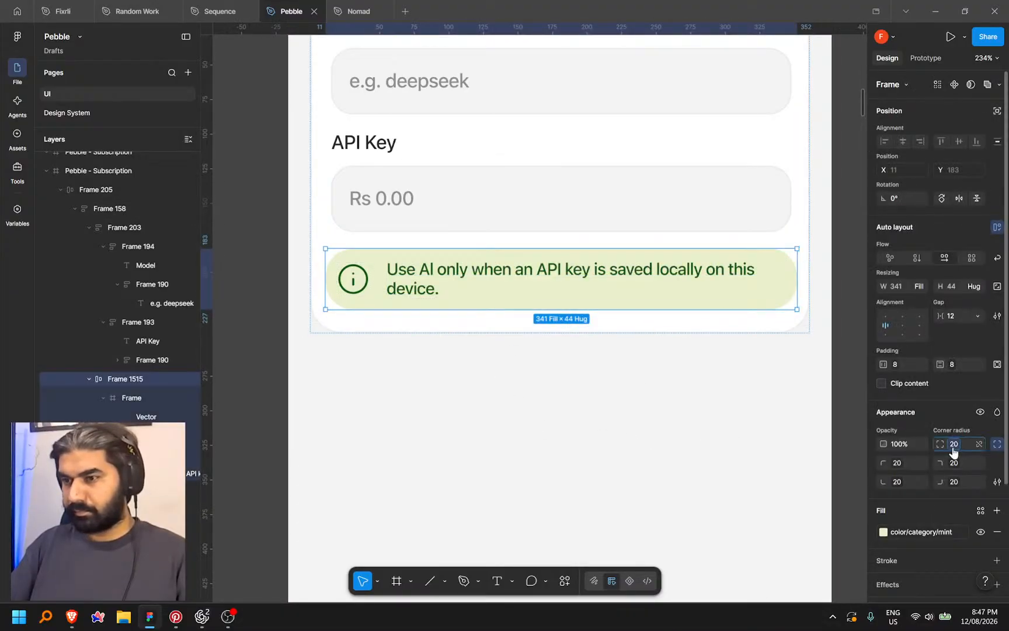
click(596, 423)
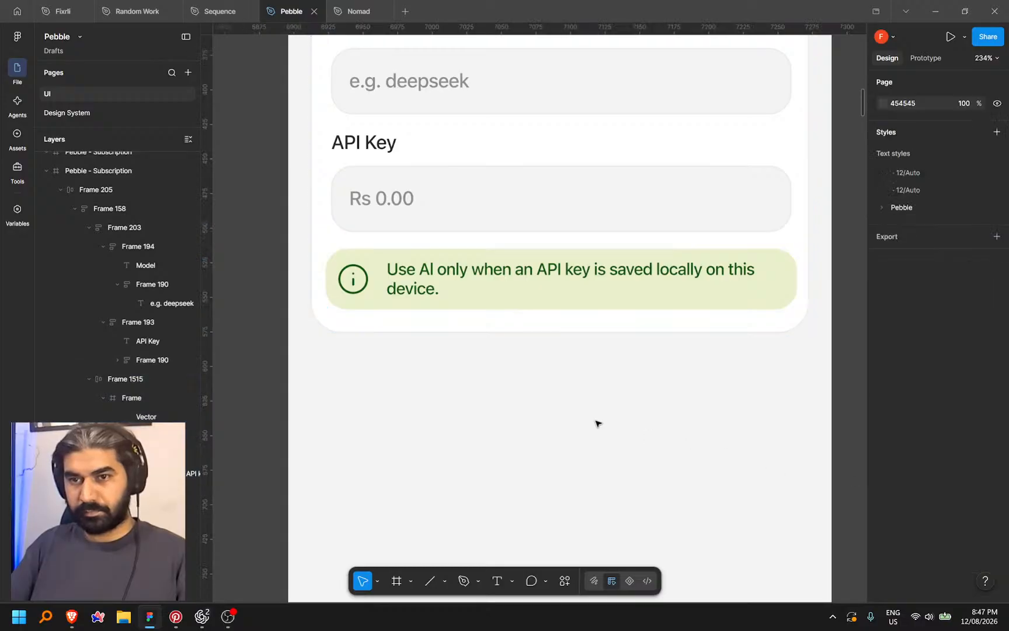
scroll(596, 422, down, 3)
click(582, 340)
key(Up)
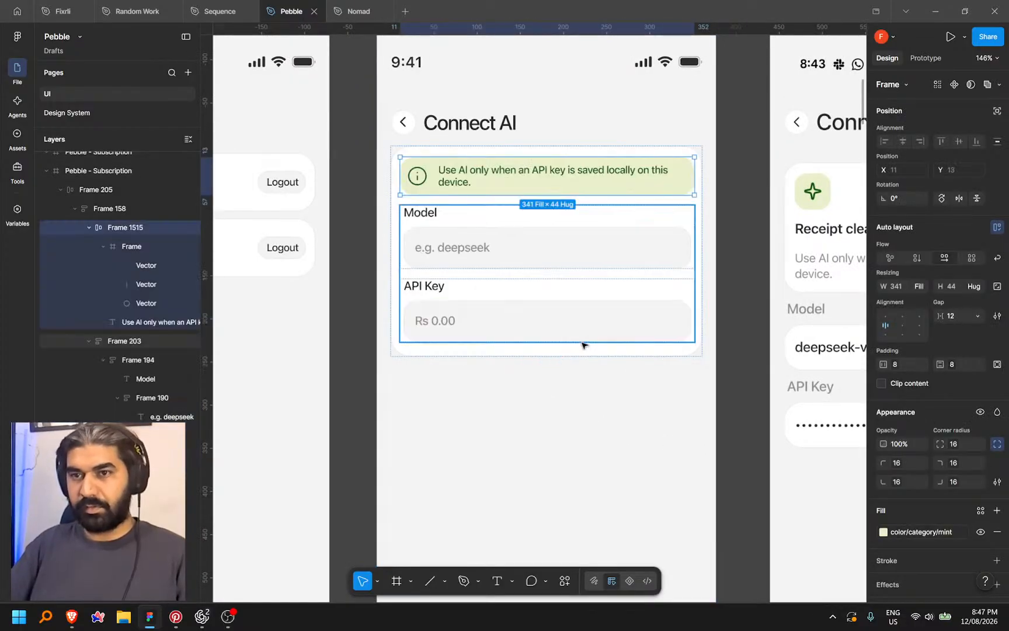
Set the gap to sm (8) and move the note below the Model and API Key fields
click(975, 316)
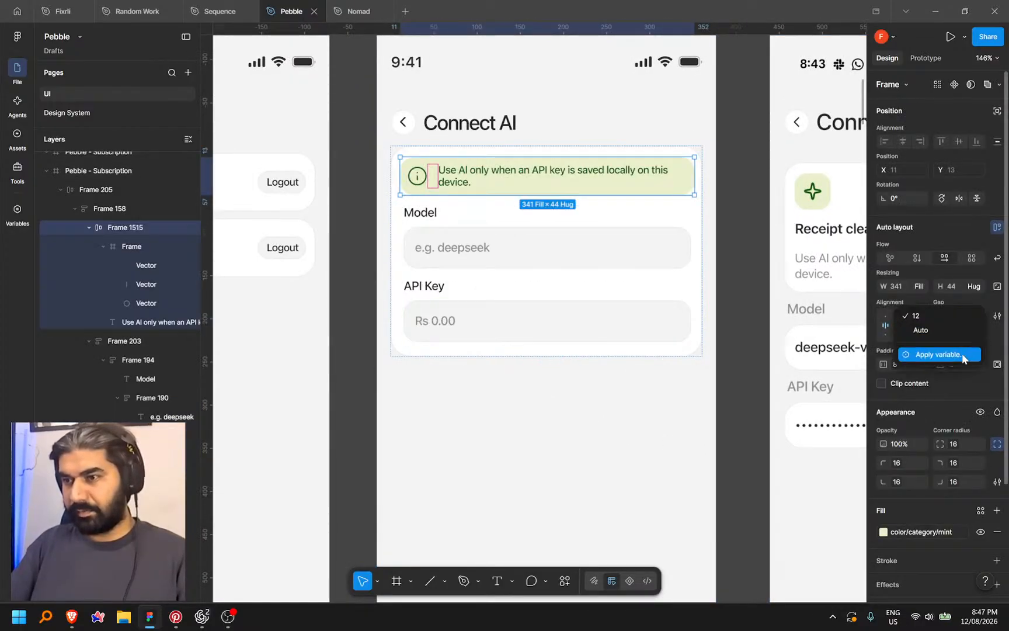
click(959, 356)
click(902, 418)
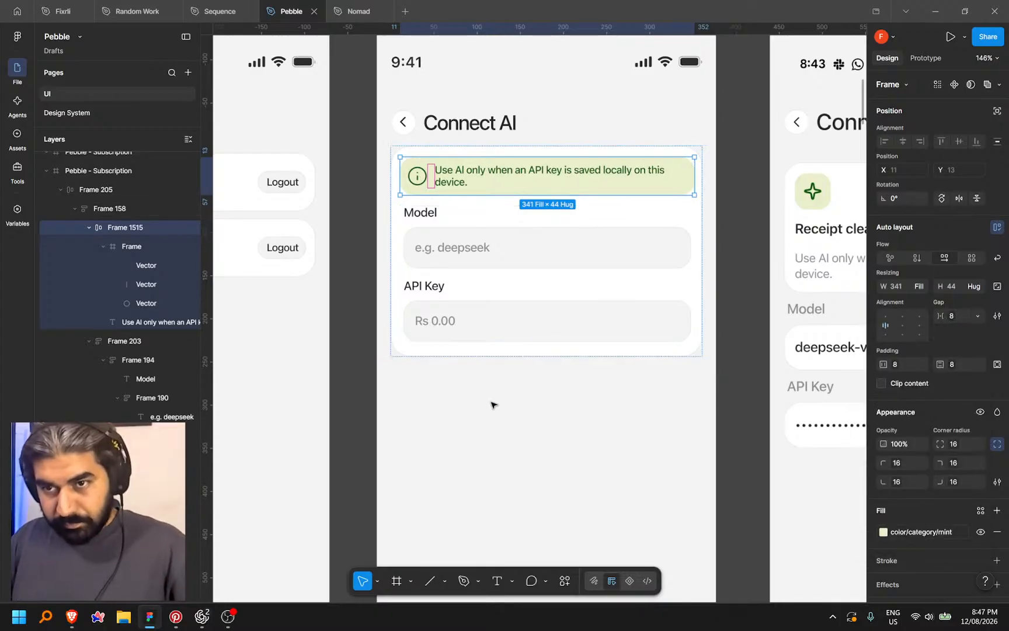
click(540, 409)
click(681, 190)
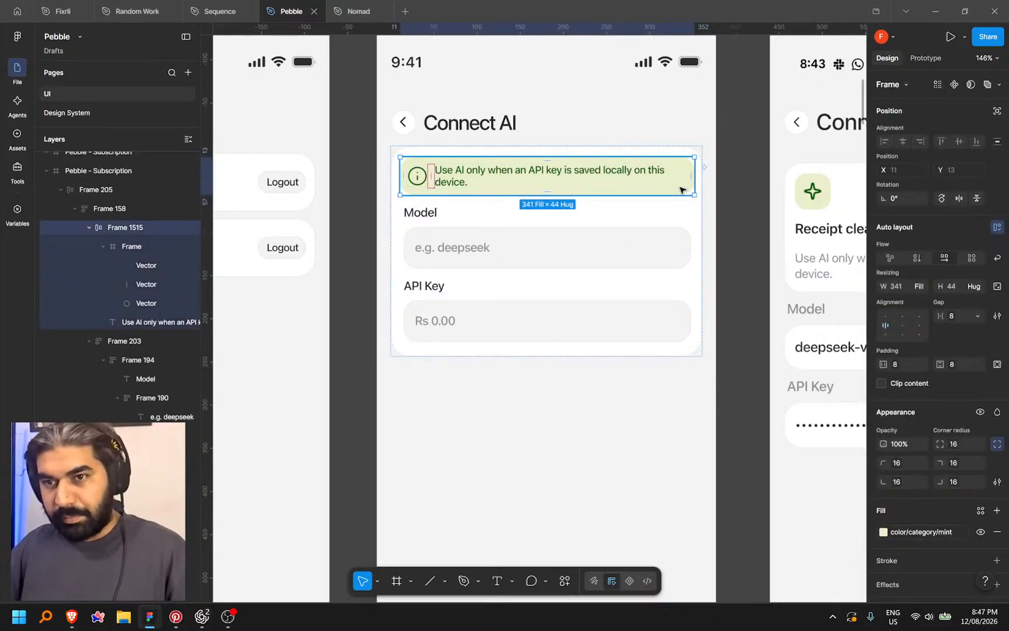
key(Down)
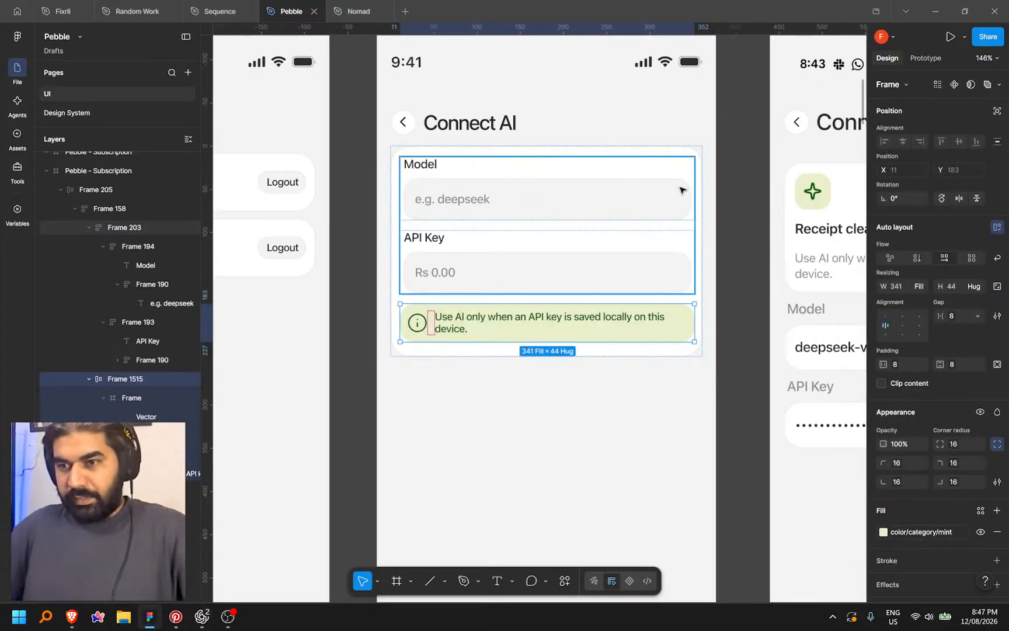
Select the Connect AI screen frame
scroll(680, 190, down, 5)
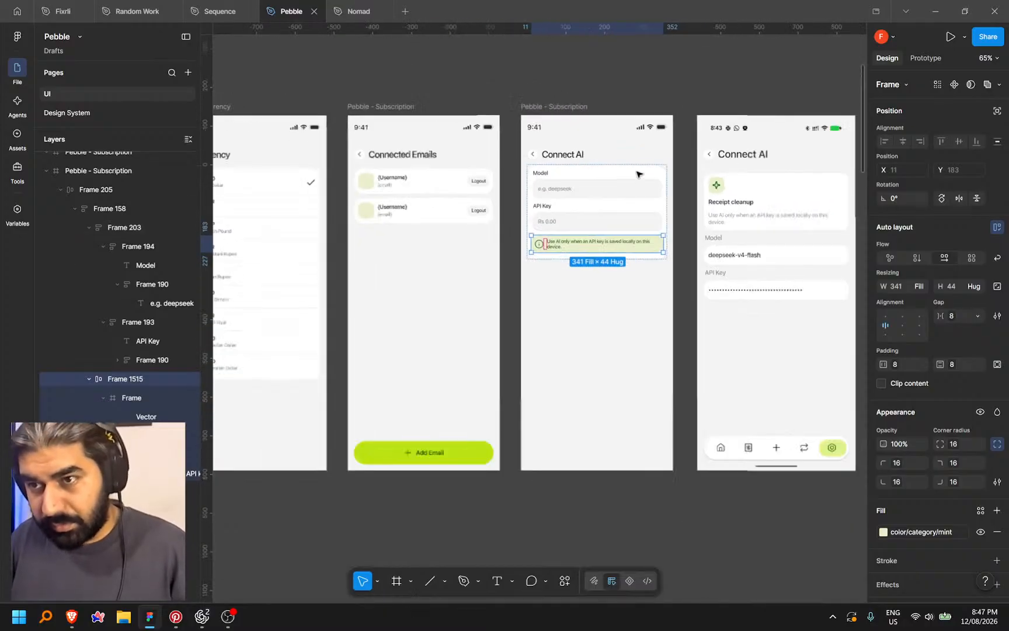
click(613, 547)
scroll(753, 421, right, 3)
scroll(775, 323, right, 2)
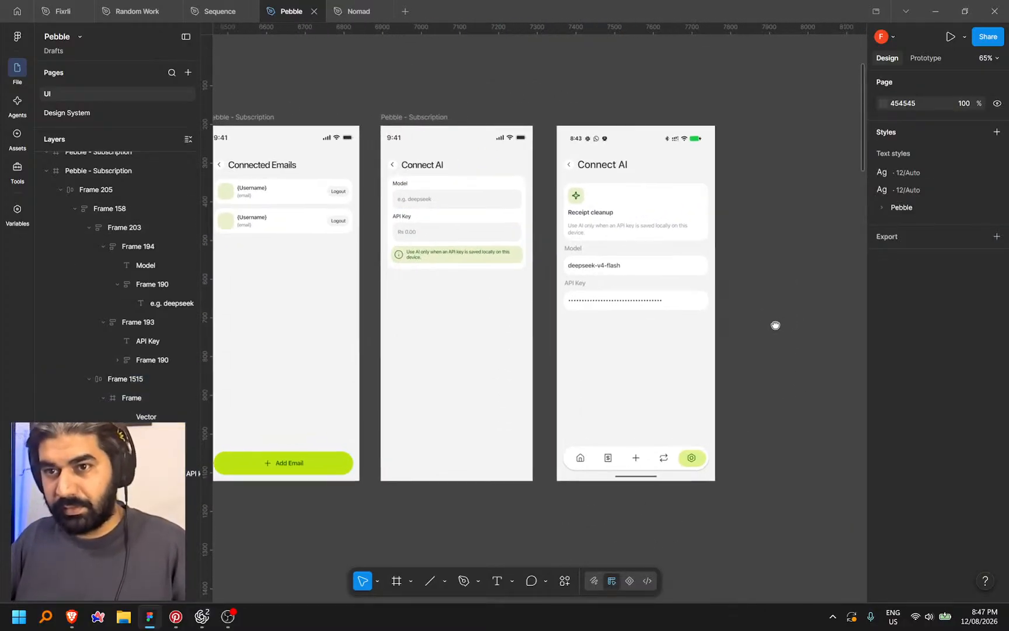
scroll(754, 315, left, 3)
click(491, 119)
click(493, 118)
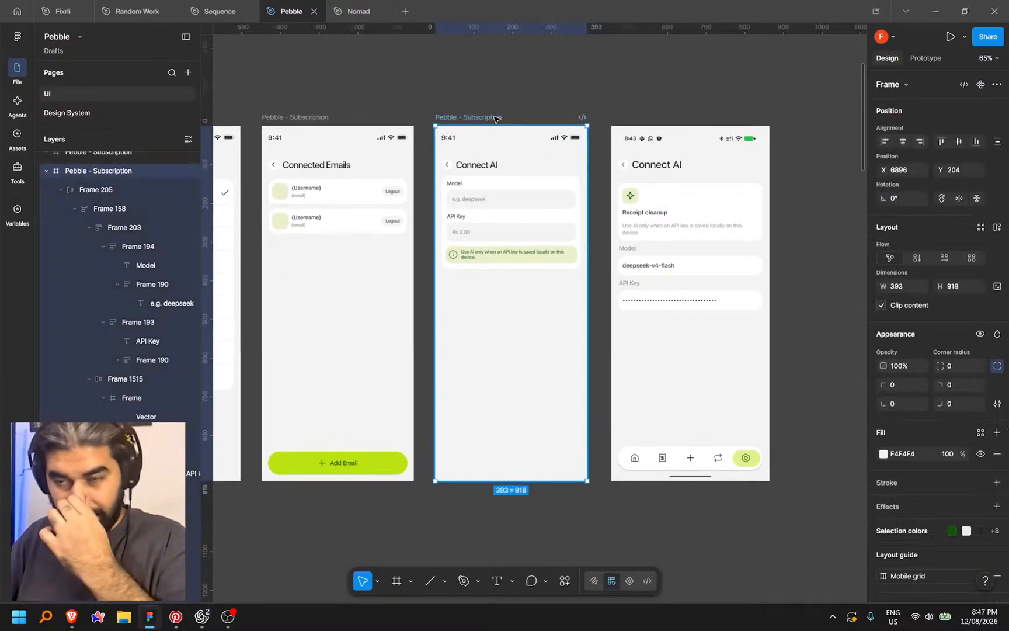
Pan past the Currency, Sync and Budget & Categories screens, then check the Add Category removal with undo/redo
drag(412, 515, 588, 486)
drag(353, 477, 693, 486)
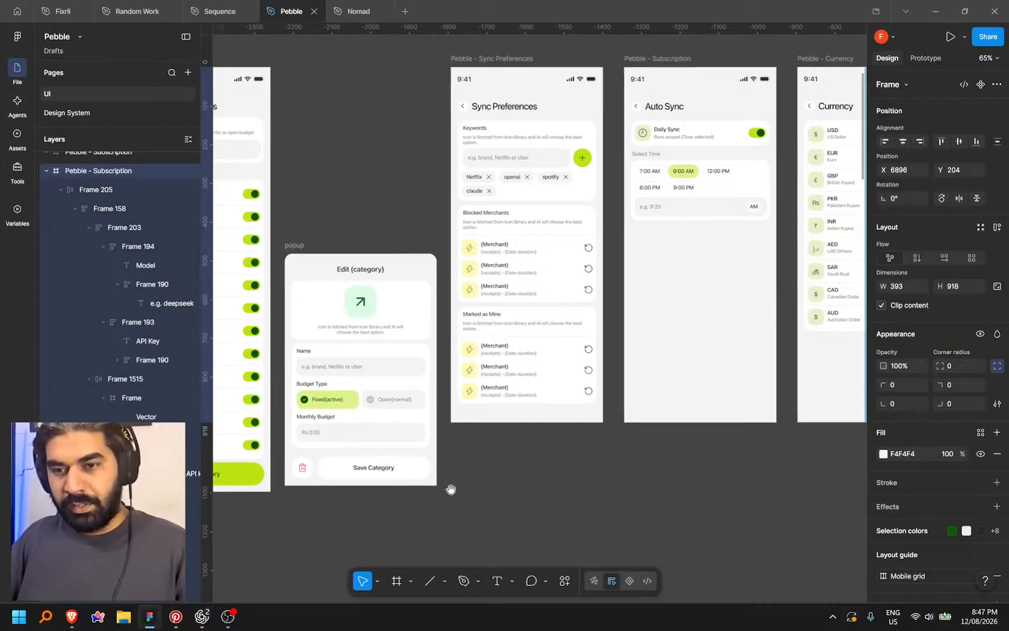
drag(465, 490, 568, 477)
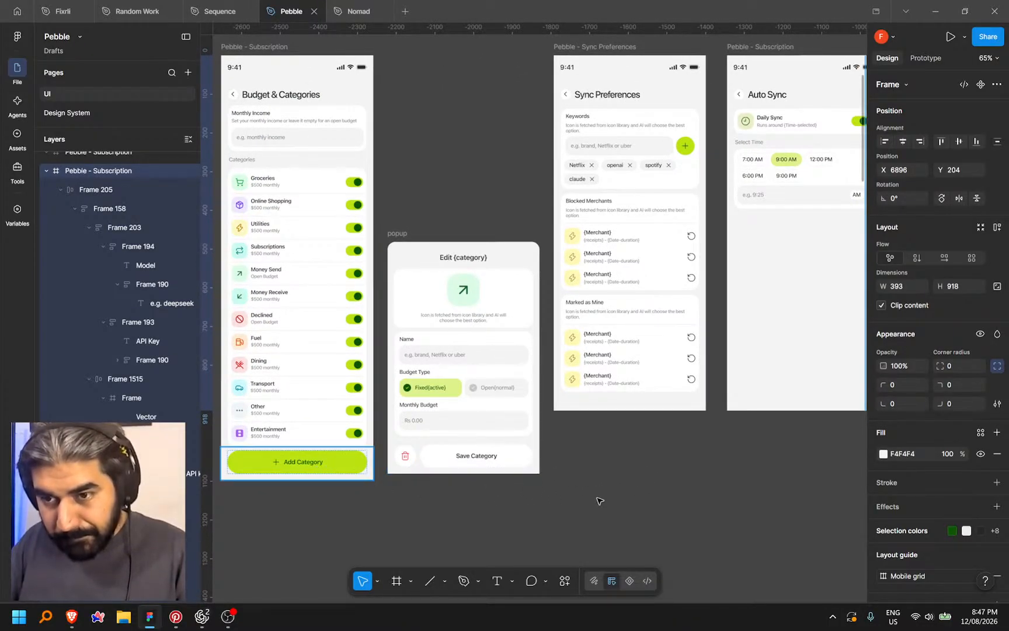
drag(706, 469, 343, 473)
drag(669, 471, 431, 493)
drag(622, 497, 482, 501)
scroll(608, 493, right, 1)
click(551, 76)
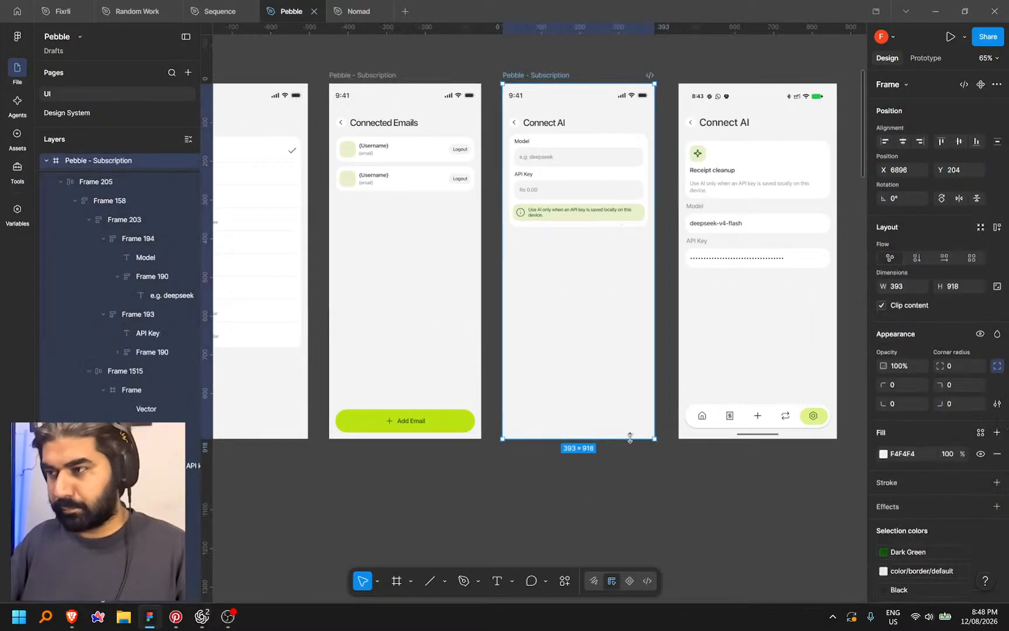
key(ctrl+z)
key(ctrl+shift+z)
Find the Edit {category} popup and select its Save Category bar
drag(428, 501, 795, 401)
drag(403, 437, 818, 366)
drag(423, 417, 459, 396)
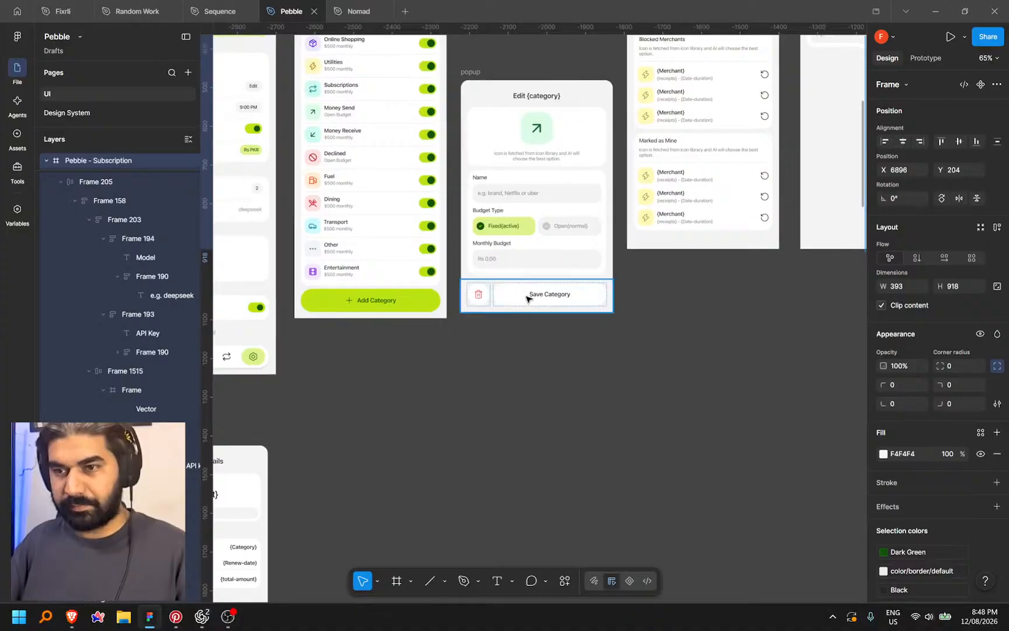
click(526, 298)
click(678, 380)
Paste the Save Category bar into the Connect AI frame and align it to the bottom
drag(740, 363, 335, 406)
drag(712, 396, 394, 501)
drag(650, 463, 525, 480)
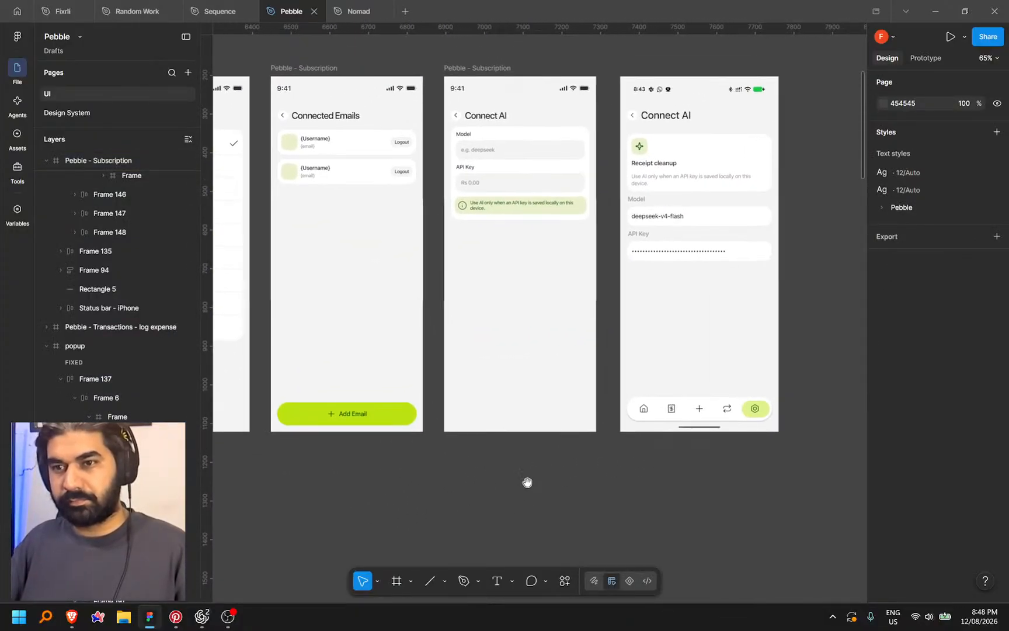
click(489, 67)
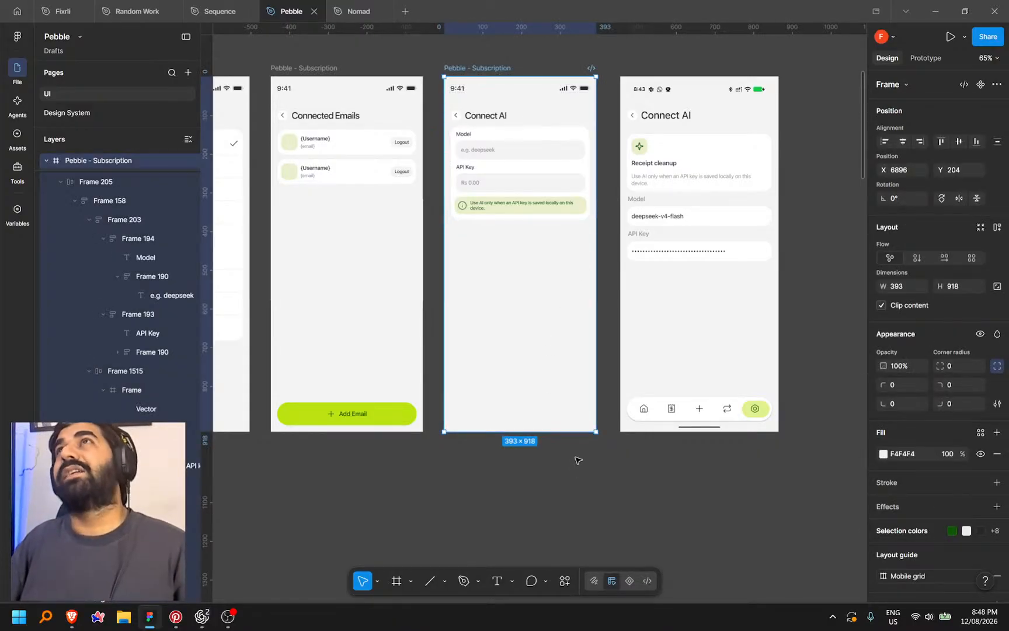
key(ctrl+v)
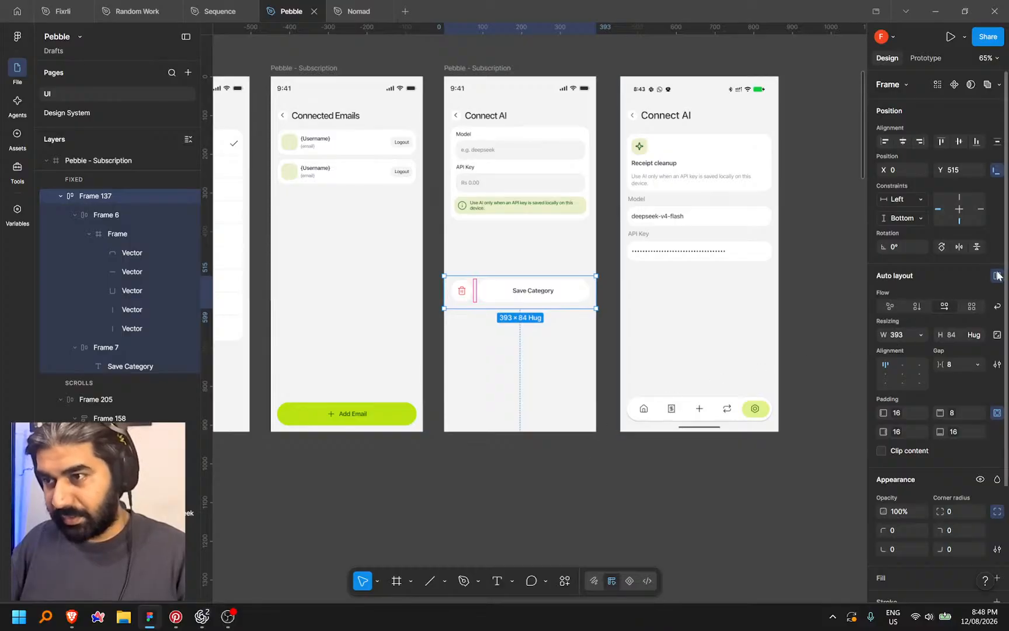
click(976, 141)
Deselect and pan back to the category screen and its popup
drag(449, 508, 704, 496)
scroll(804, 495, left, 6)
scroll(651, 513, left, 3)
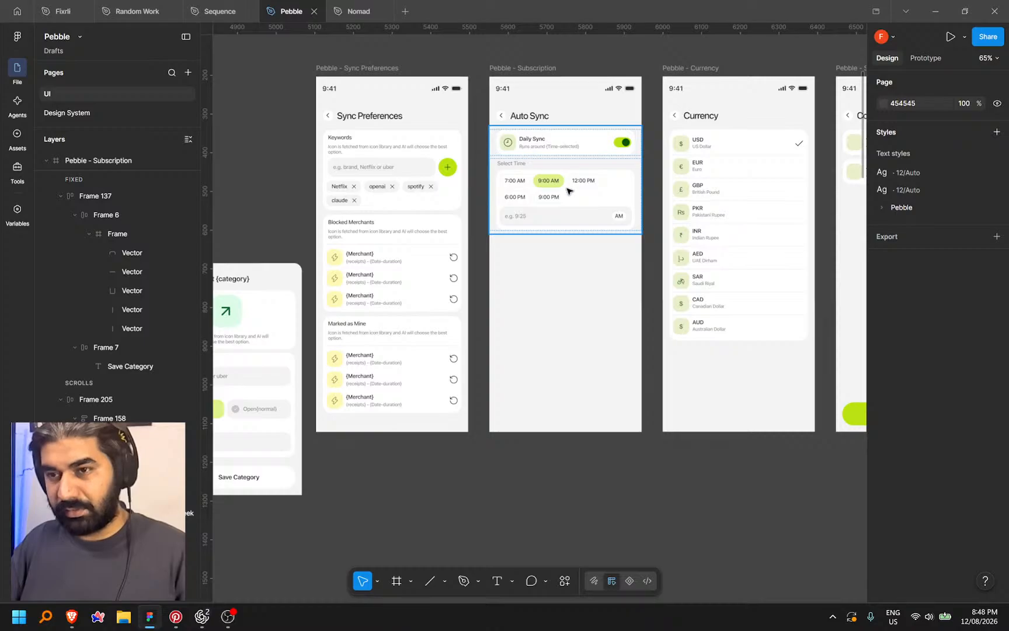
drag(518, 473, 675, 476)
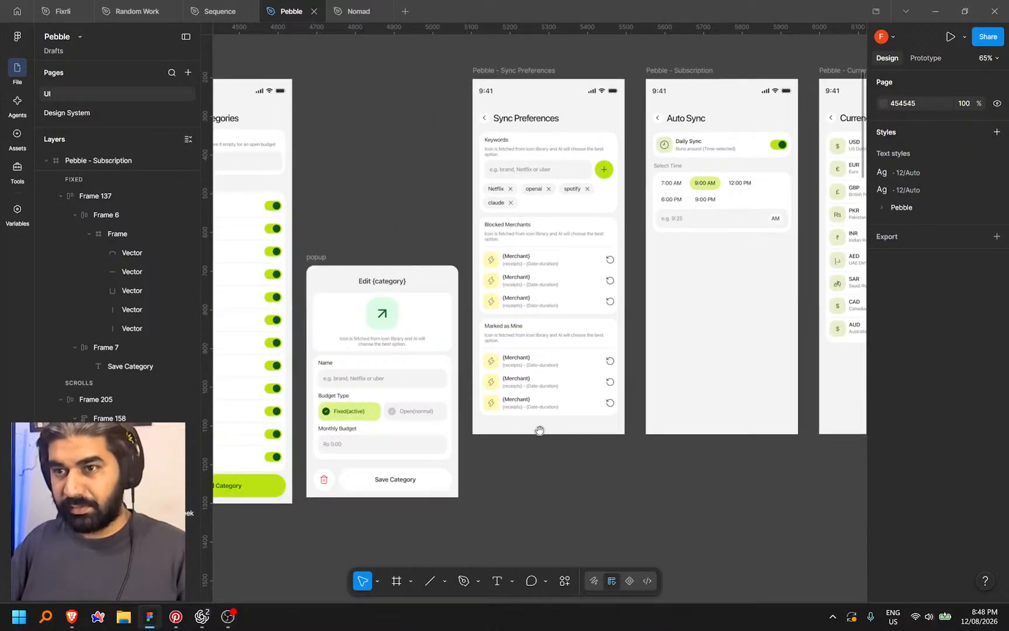
scroll(679, 519, right, 10)
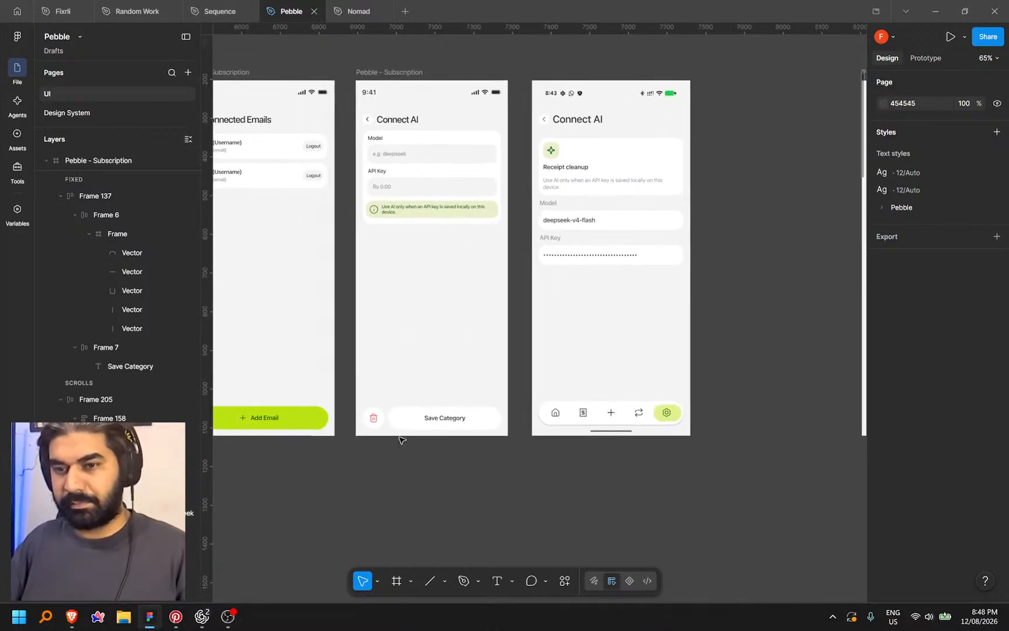
scroll(389, 429, up, 3)
Delete the trash icon from the pasted bar and relabel its button from Save Category to Save API Key
click(385, 427)
key(Delete)
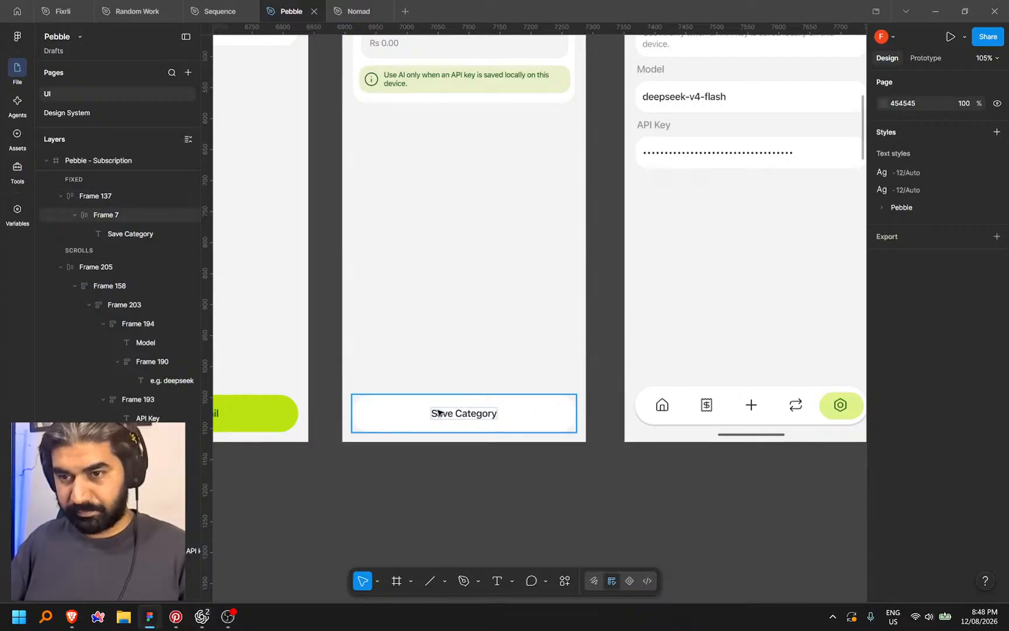
double_click(448, 408)
click(470, 414)
drag(460, 413, 524, 416)
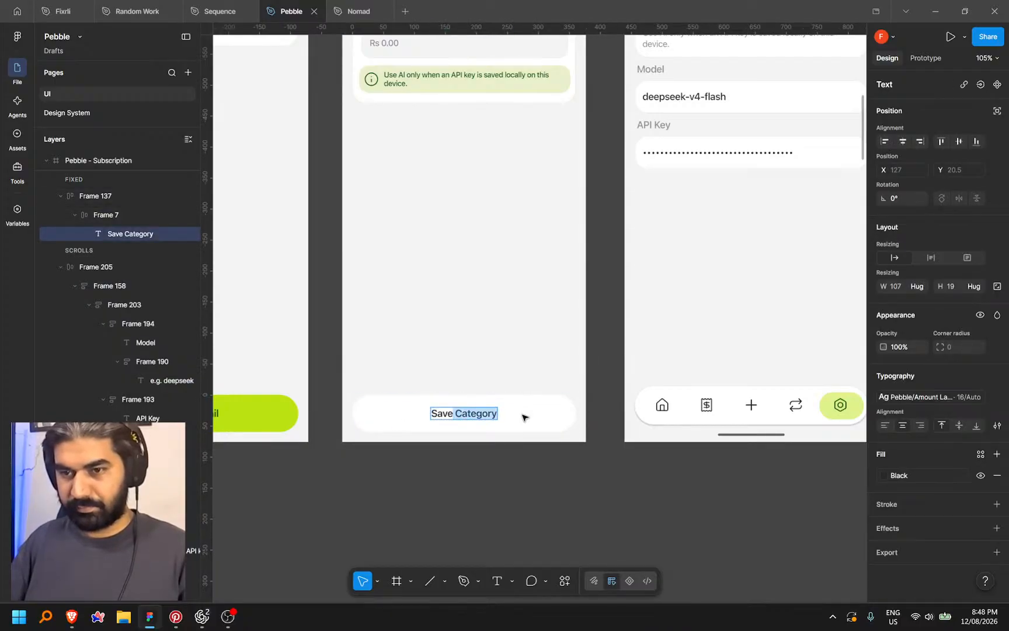
key(Right)
key(BackSpace)
key(BackSpace)
key(BackSpace)
key(BackSpace)
key(BackSpace)
key(BackSpace)
key(BackSpace)
key(BackSpace)
key(BackSpace)
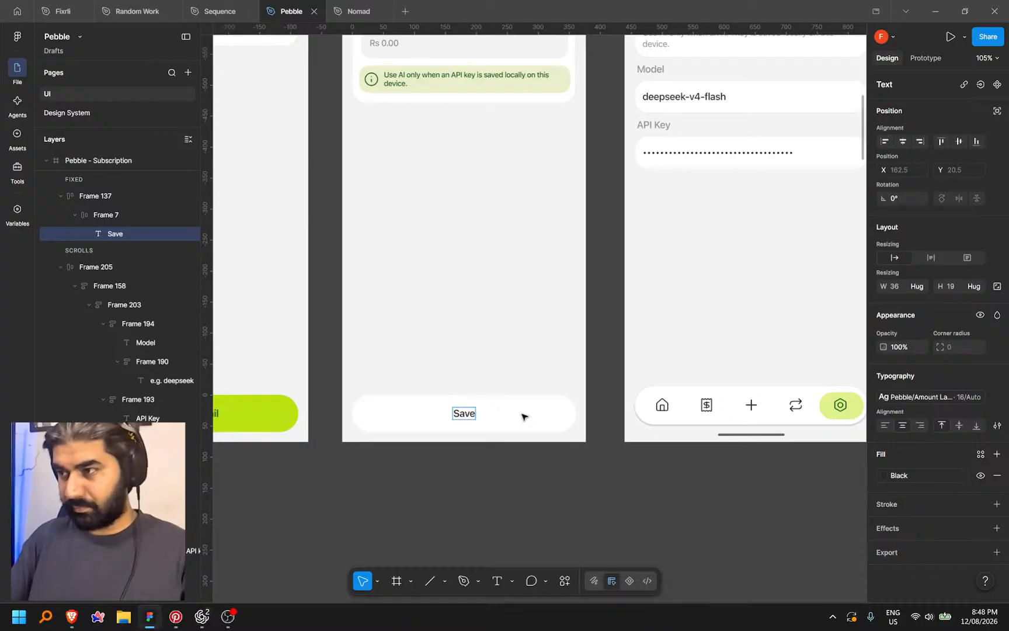
key(BackSpace)
key(BackSpace)
key(BackSpace)
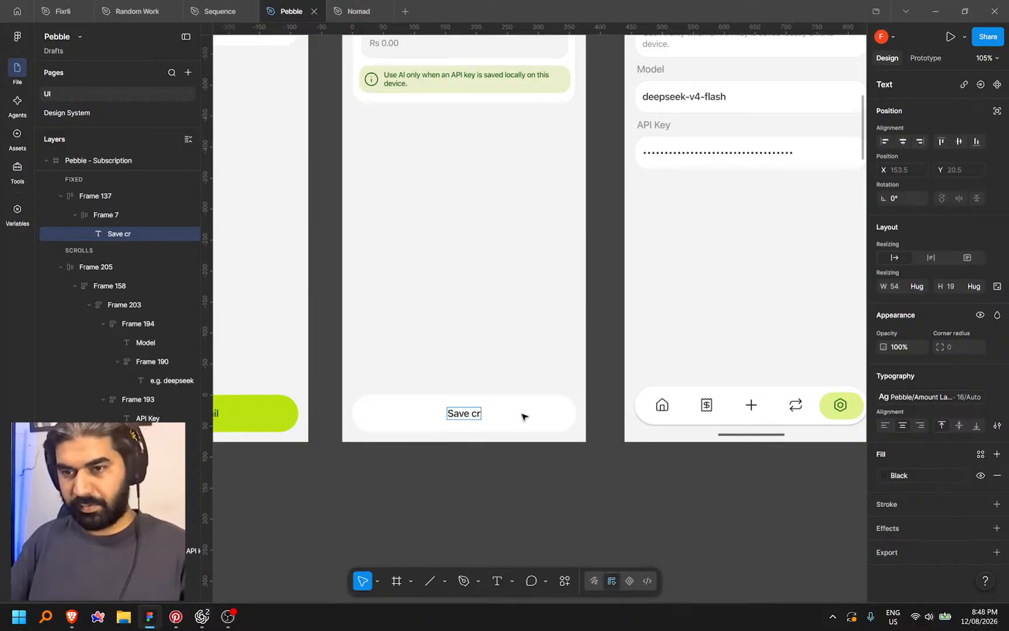
key(BackSpace)
key(BackSpace)
key(BackSpace)
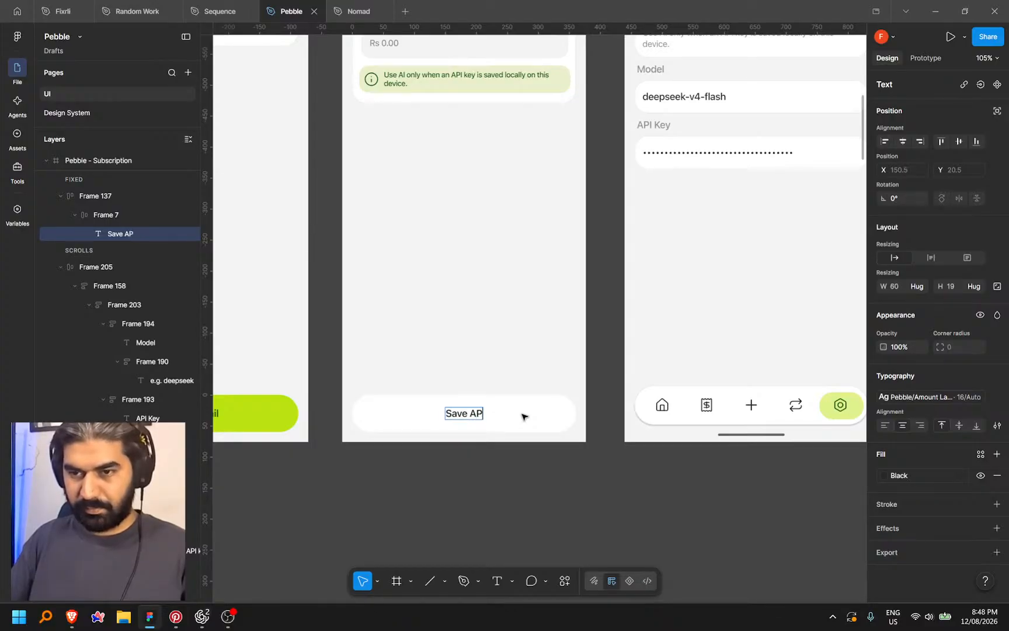
text(Key)
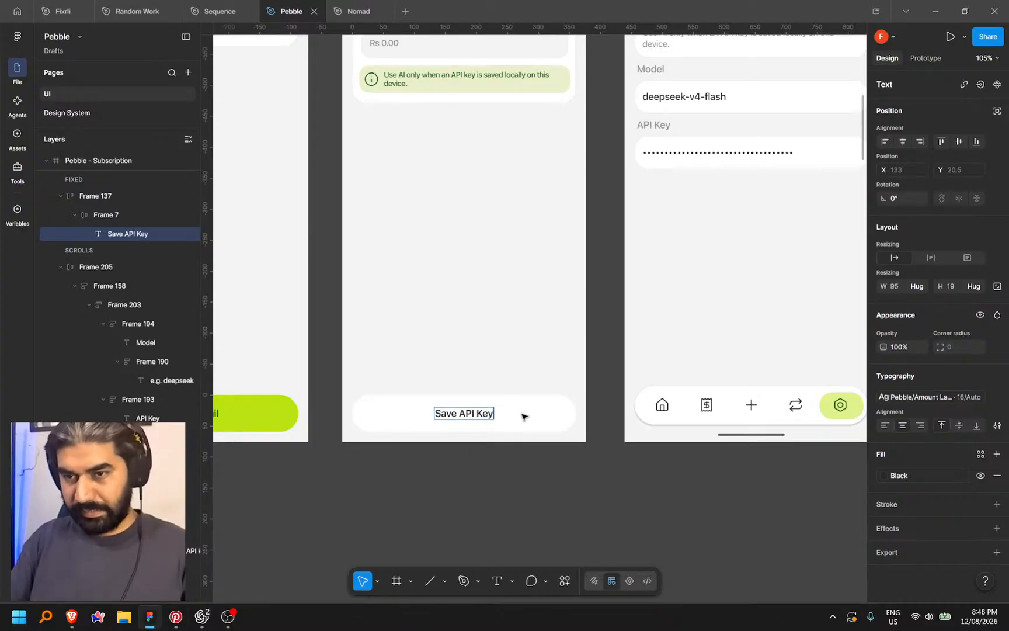
key(Escape)
click(523, 478)
scroll(523, 496, down, 5)
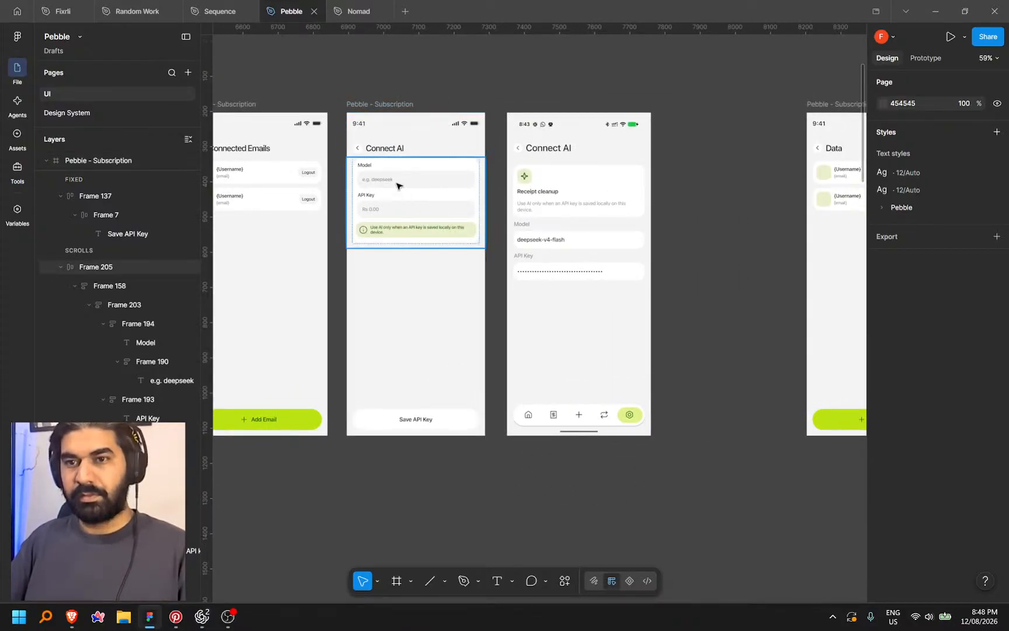
Rename the Connect AI screen frame to 'Pebble - Connect AI'
double_click(392, 150)
click(406, 105)
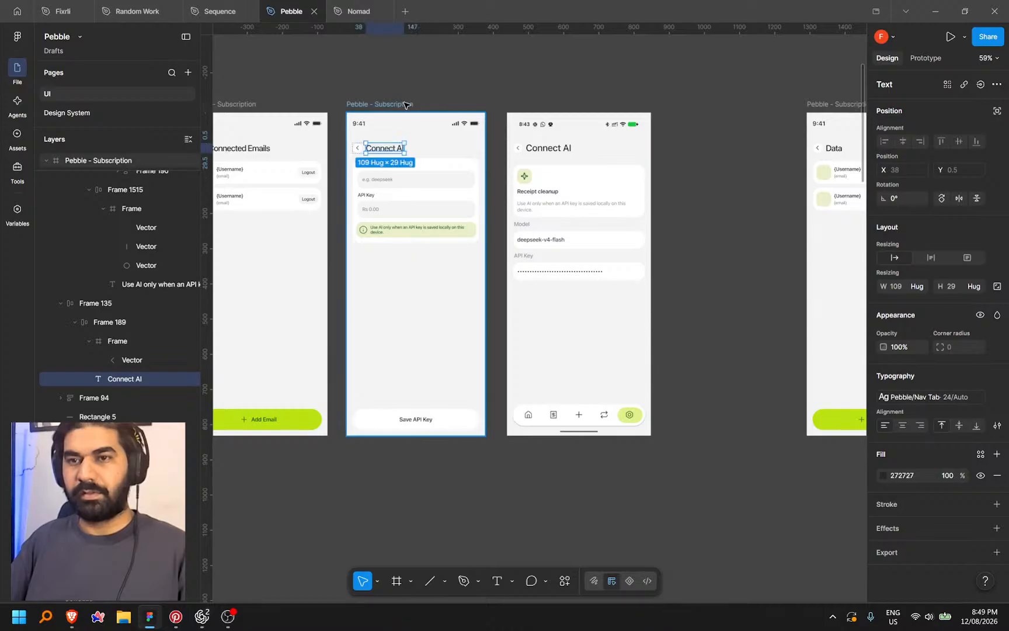
double_click(383, 105)
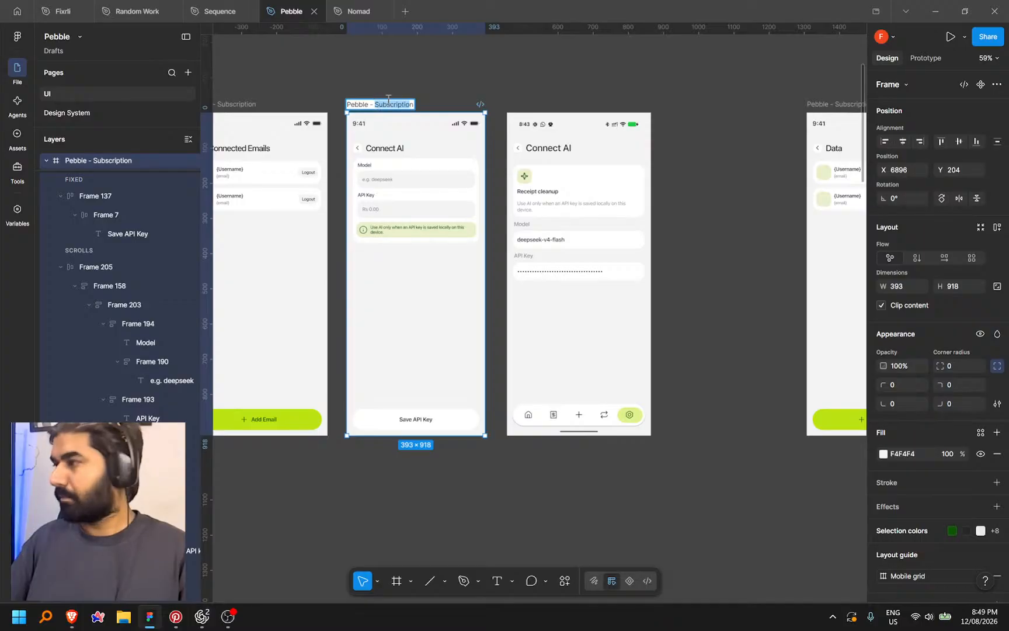
click(431, 92)
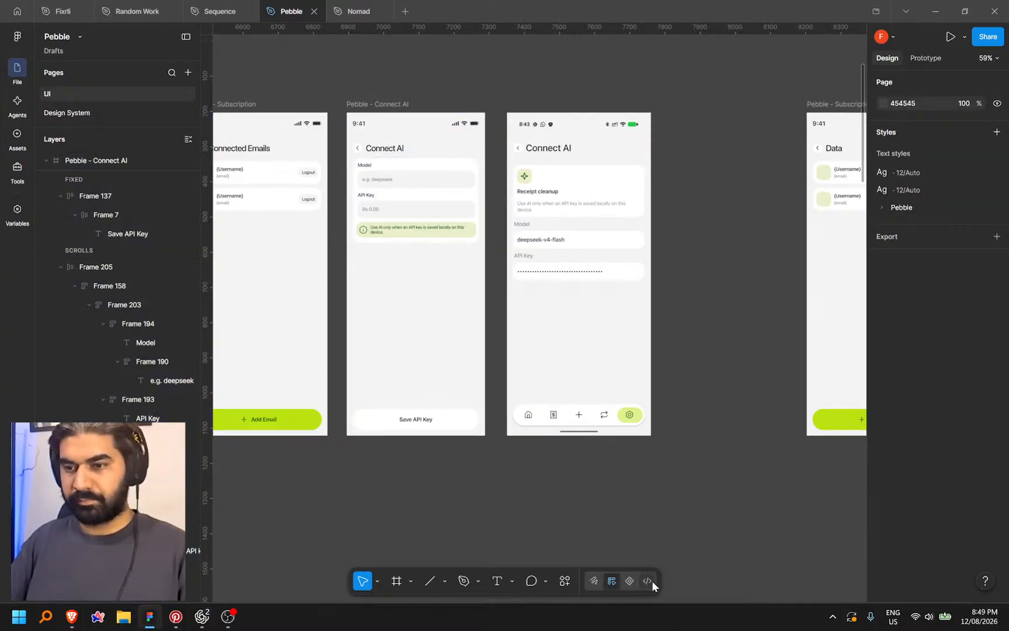
In Dev Mode, copy a link to the Pebble - Connect AI frame
key(shift+d)
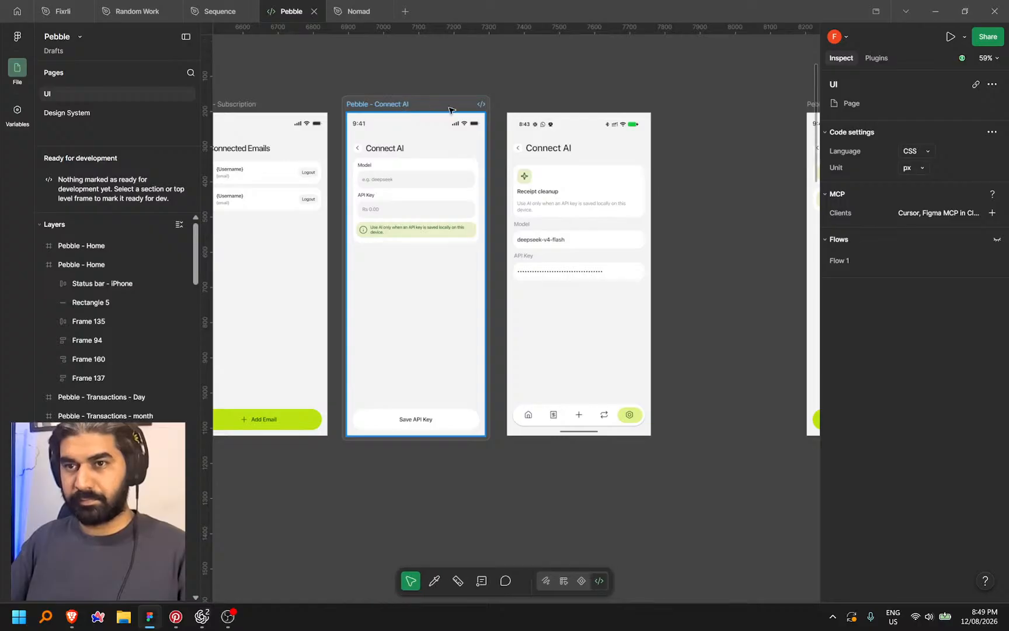
click(450, 111)
right_click(453, 108)
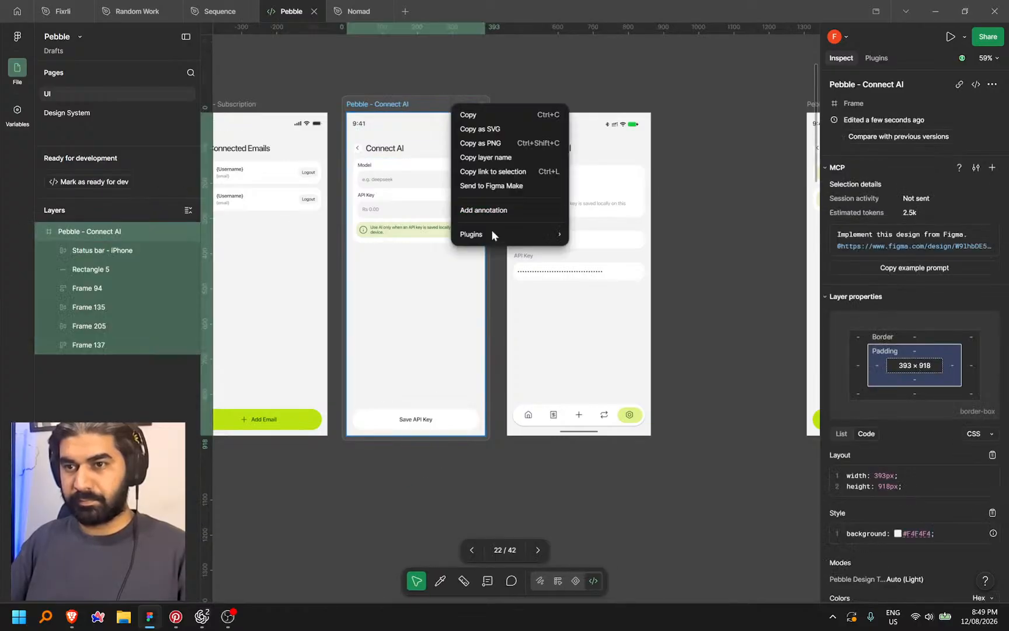
click(493, 171)
click(73, 617)
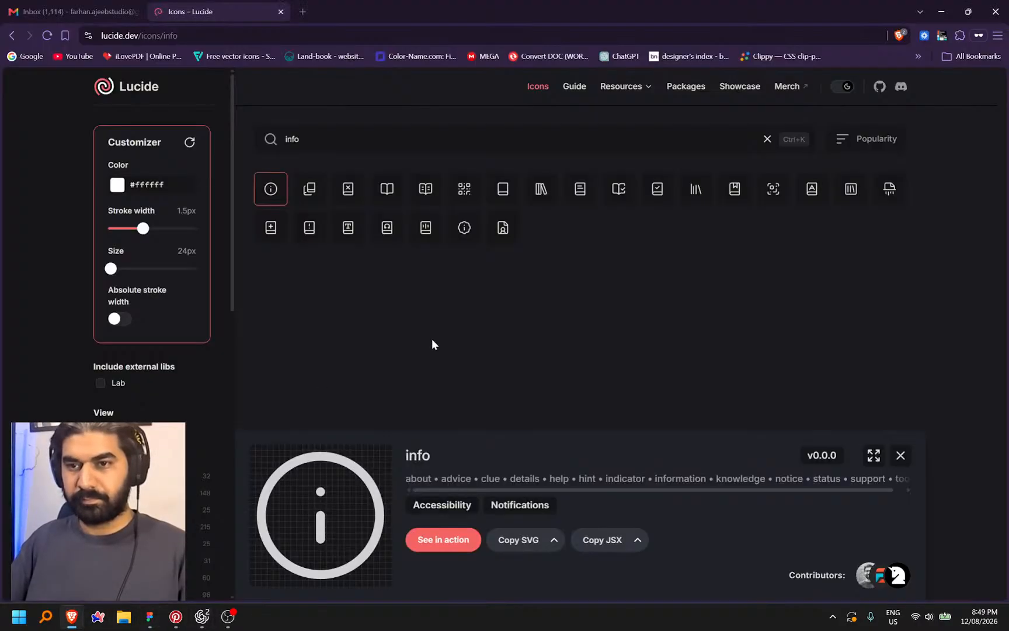
Paste the Pebble - Connect AI Figma link into the Codex chat and begin voice dictation
click(203, 615)
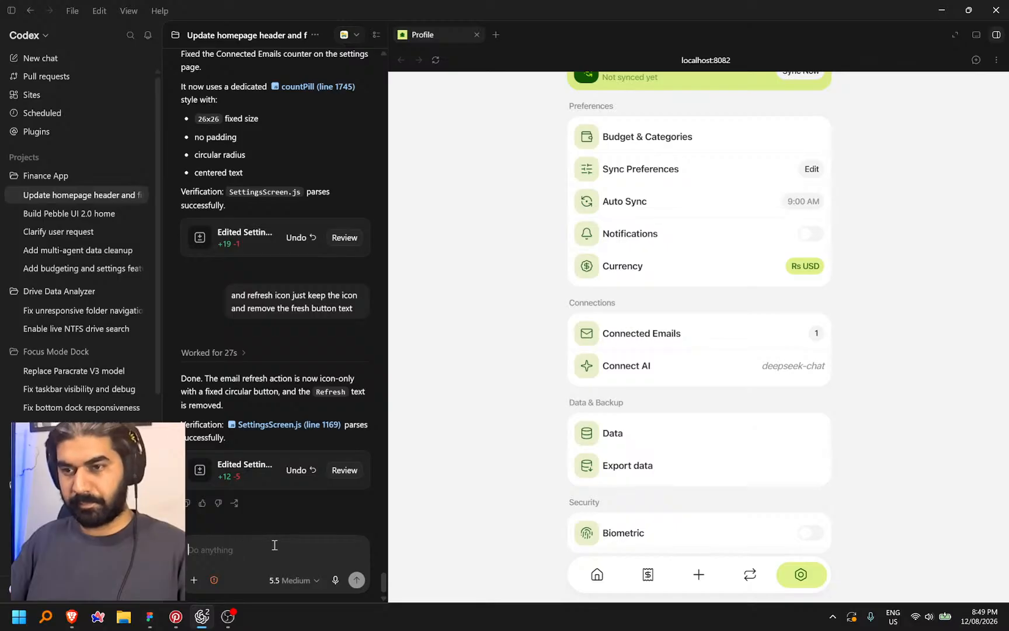
key(ctrl+v)
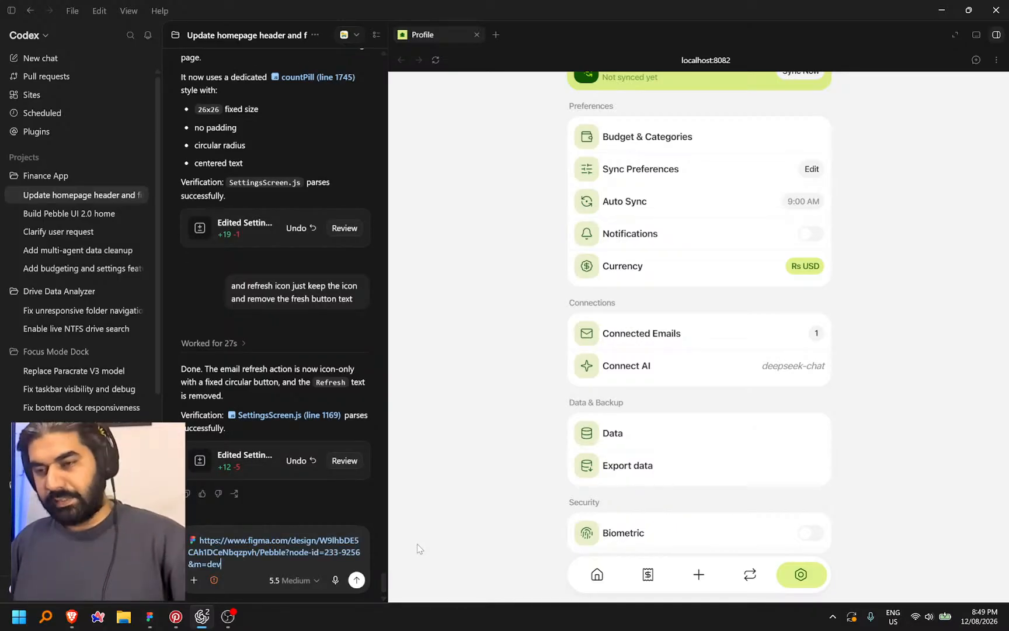
key(ctrl+space)
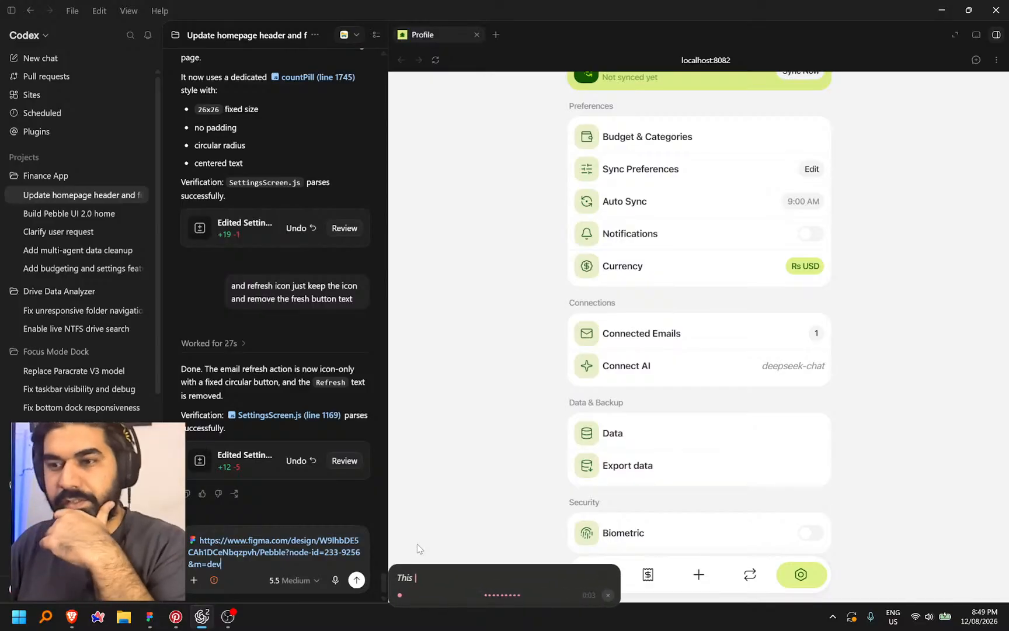
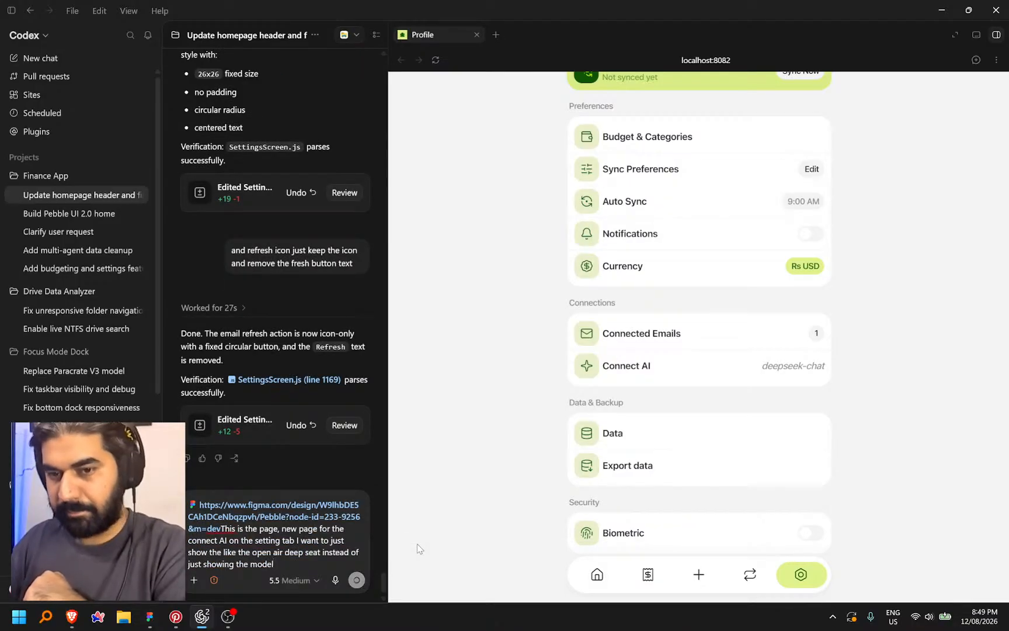
Send Codex the Connect AI link asking it to show the AI provider, then bring up Lucide's 'info' icons
key(Return)
scroll(543, 447, down, 1)
key(alt+Tab)
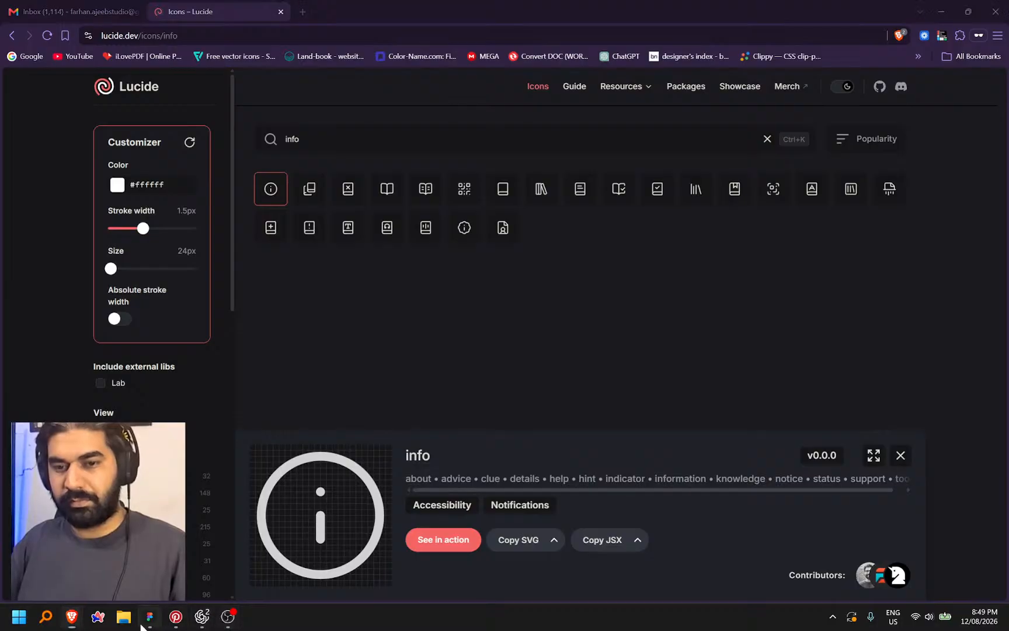
Box-select and delete the Connect AI app screenshot beside the mockups
click(142, 624)
scroll(671, 444, down, 3)
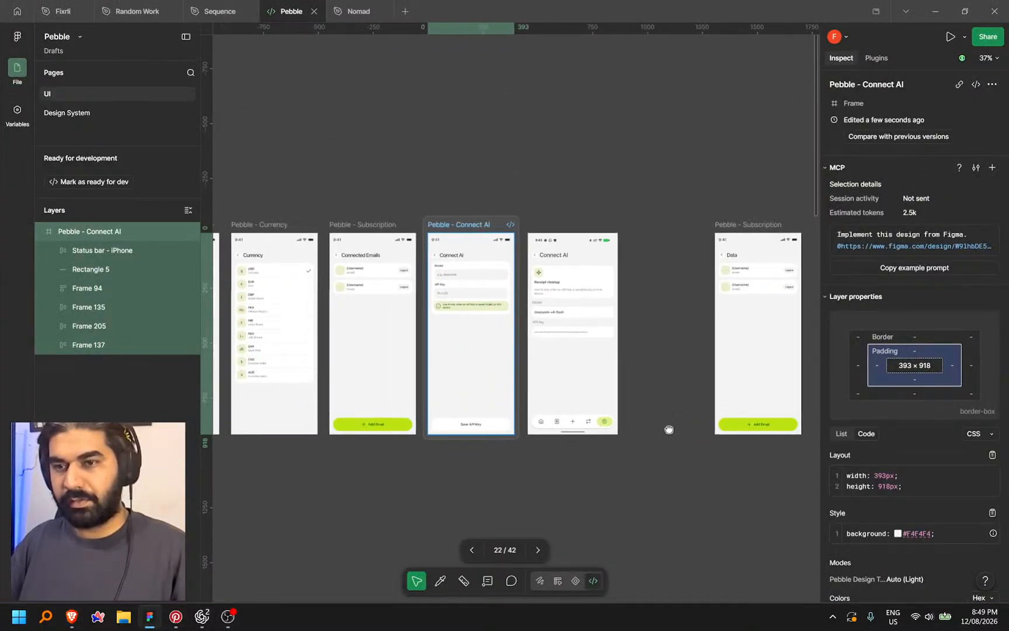
scroll(556, 314, up, 3)
click(578, 209)
scroll(578, 208, down, 2)
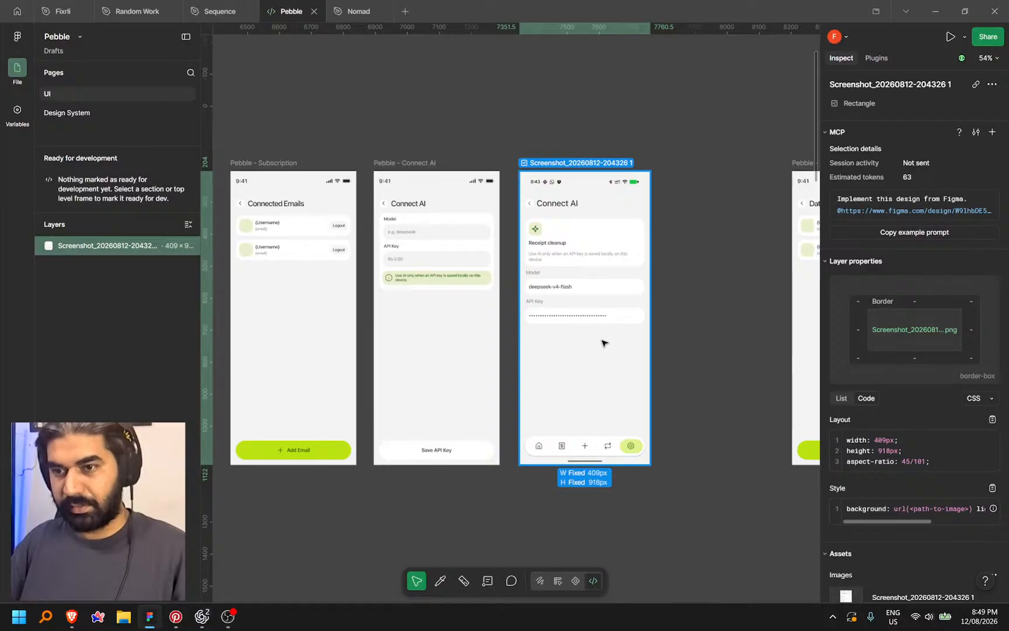
click(709, 367)
click(610, 360)
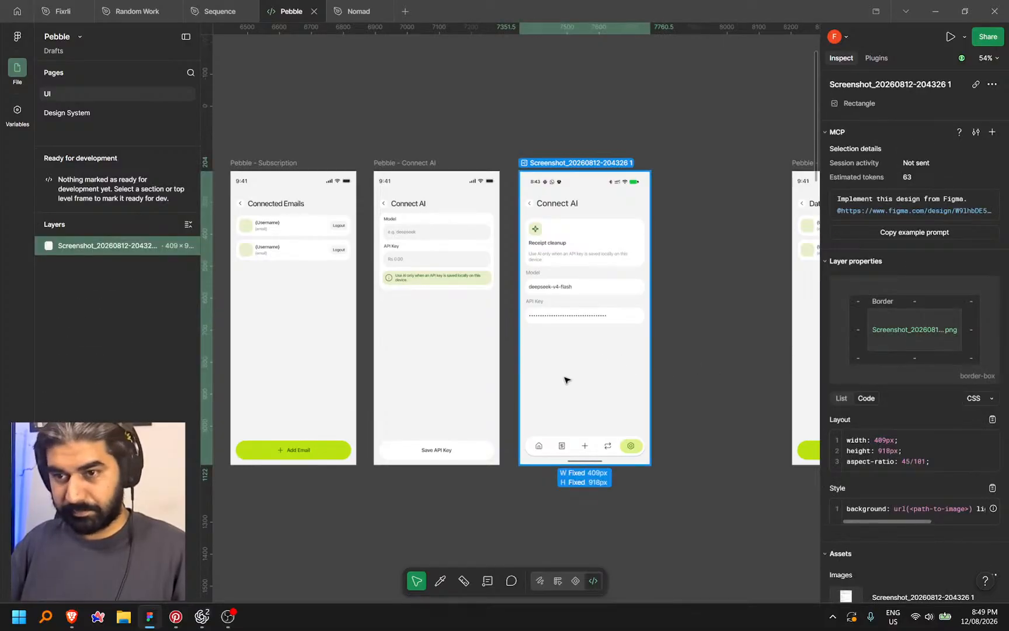
scroll(640, 513, down, 5)
click(516, 564)
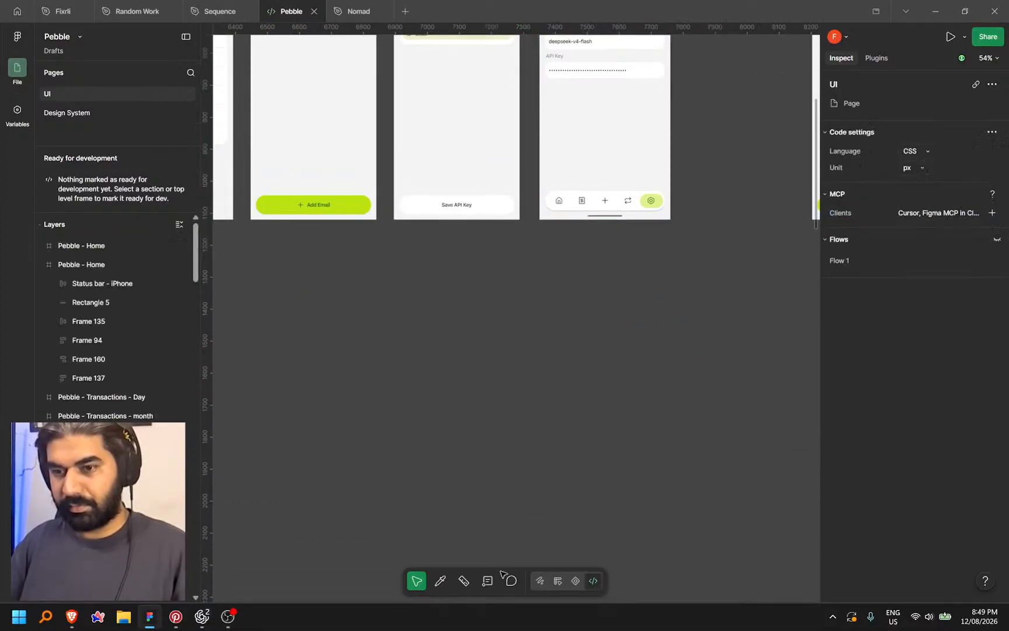
drag(646, 435, 655, 456)
click(624, 196)
drag(662, 357, 750, 512)
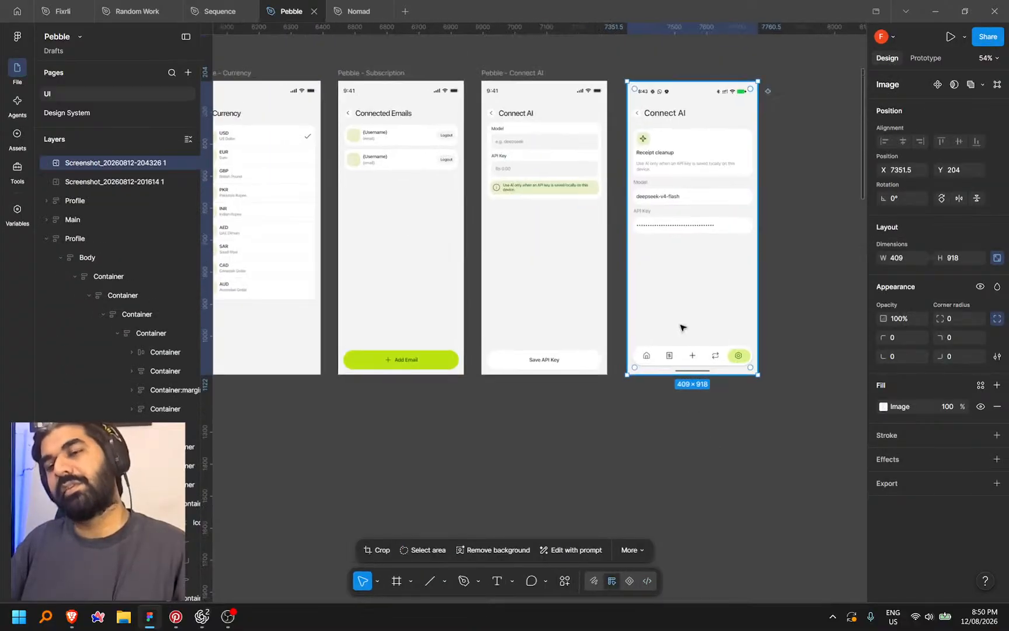
key(Delete)
Pan across the Subscription, Log Expense, popup, category and settings frames to review them
drag(363, 439, 709, 373)
scroll(574, 374, down, 2)
drag(415, 415, 612, 385)
scroll(510, 327, up, 3)
drag(453, 407, 775, 435)
drag(290, 470, 555, 379)
drag(647, 399, 367, 330)
drag(691, 389, 441, 491)
drag(633, 411, 621, 359)
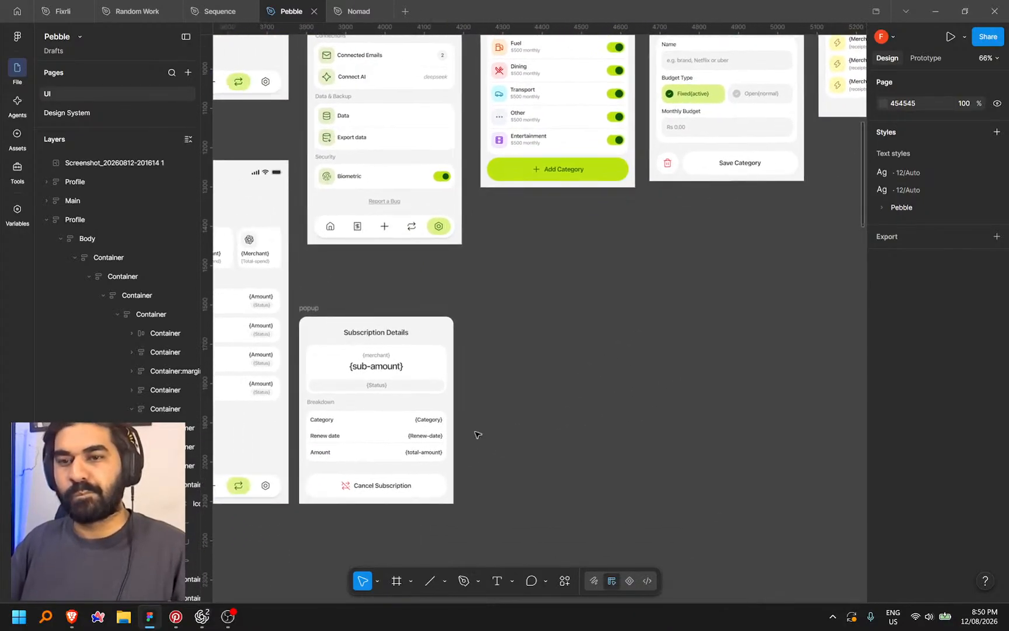
Focus the Lucide icon search field, then return to the Figma frames before going to Codex
click(69, 617)
click(313, 137)
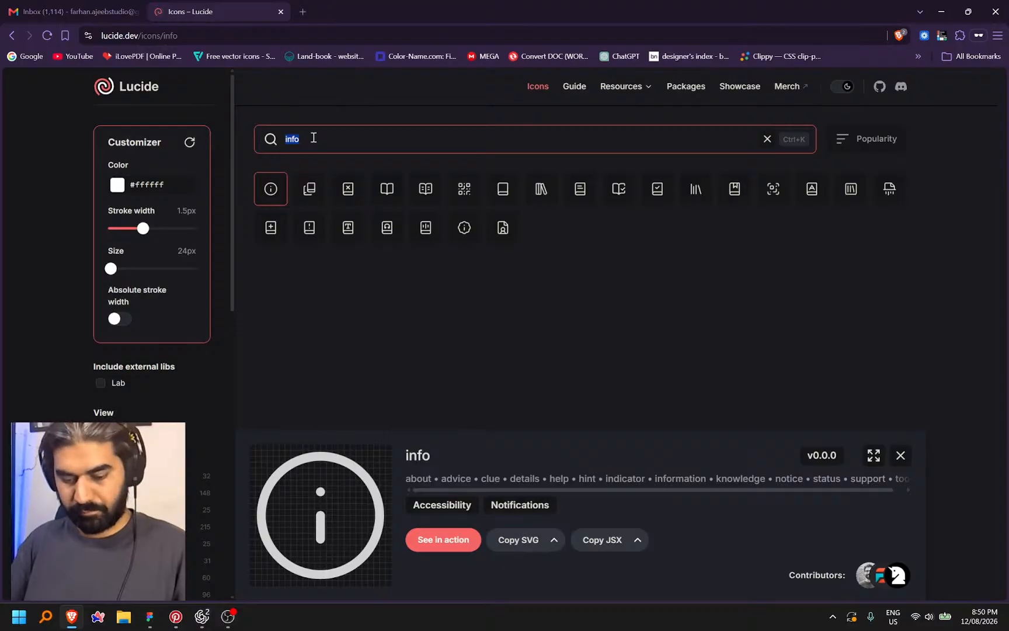
key(alt+Tab)
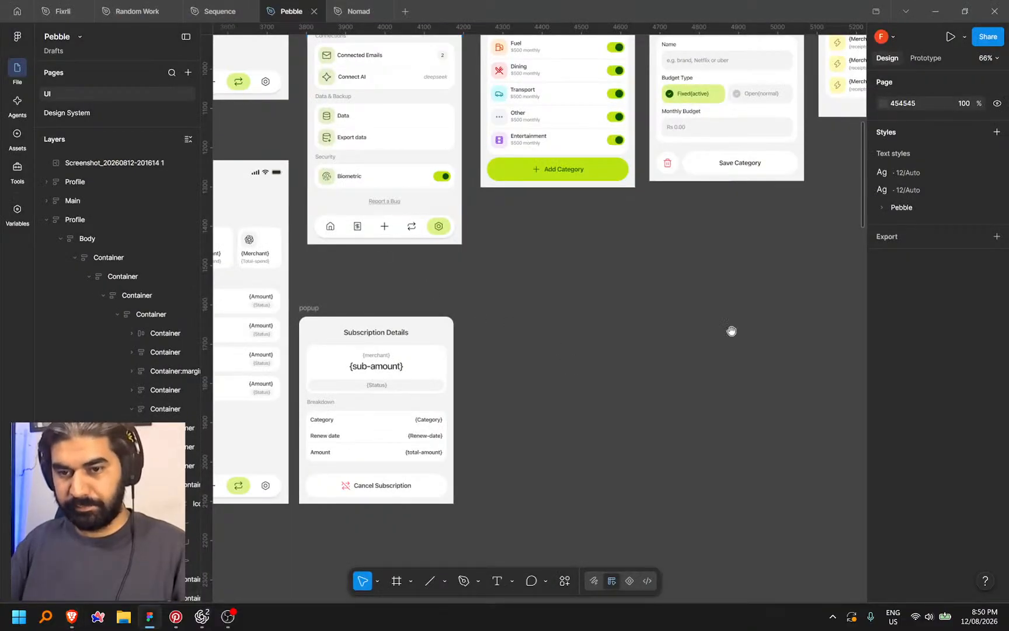
drag(730, 331, 551, 357)
click(200, 617)
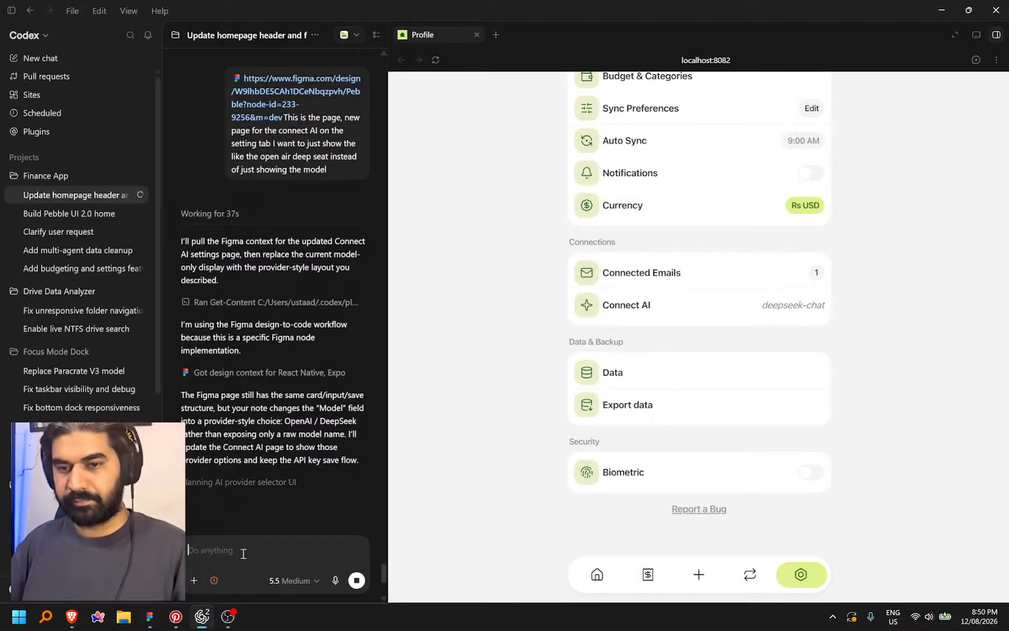
Dictate and send a follow-up asking for a check icon on every save button in the app
key(ctrl+space)
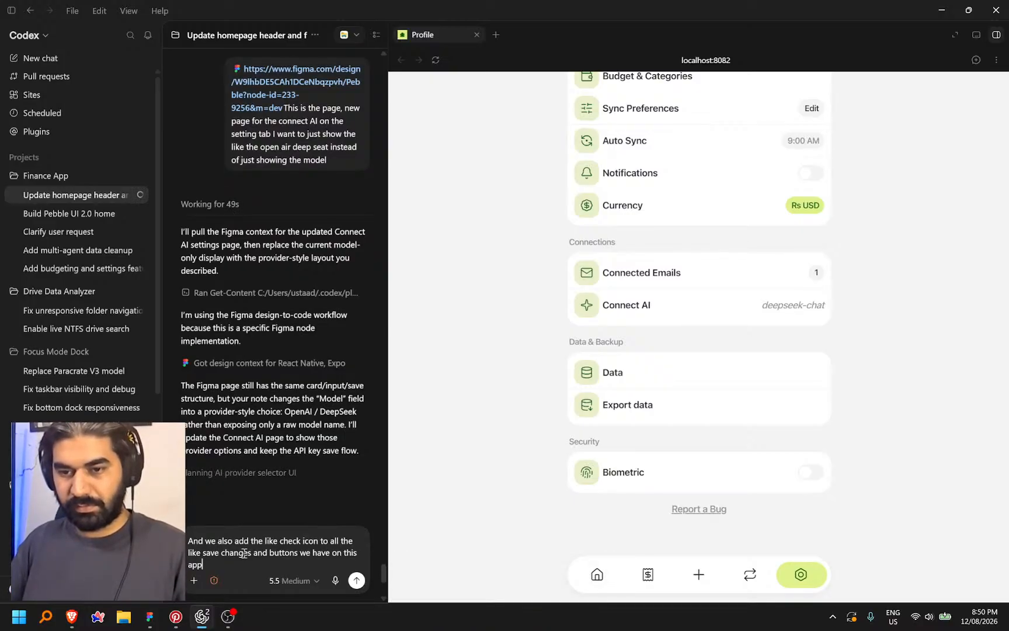
key(Return)
scroll(476, 437, up, 4)
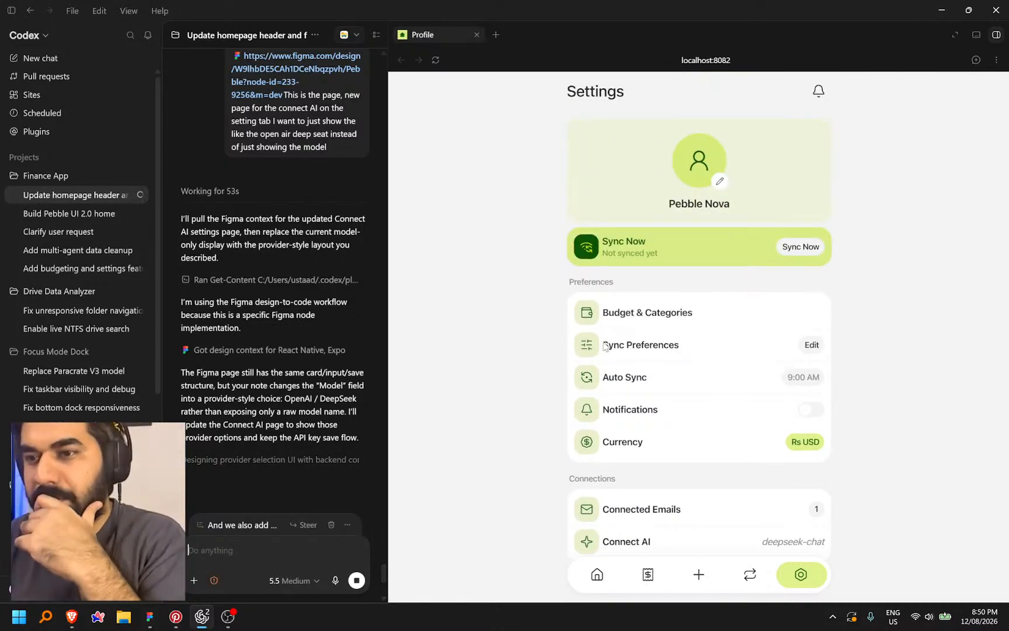
scroll(684, 291, down, 1)
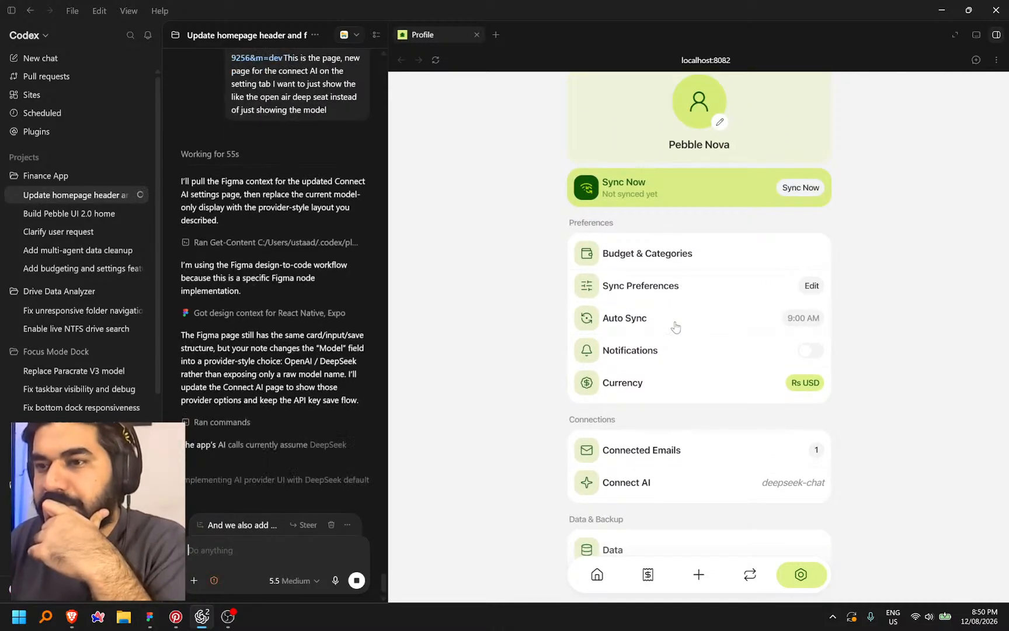
Try Sync Now in the settings preview and dismiss the sign-in failed notice
click(637, 198)
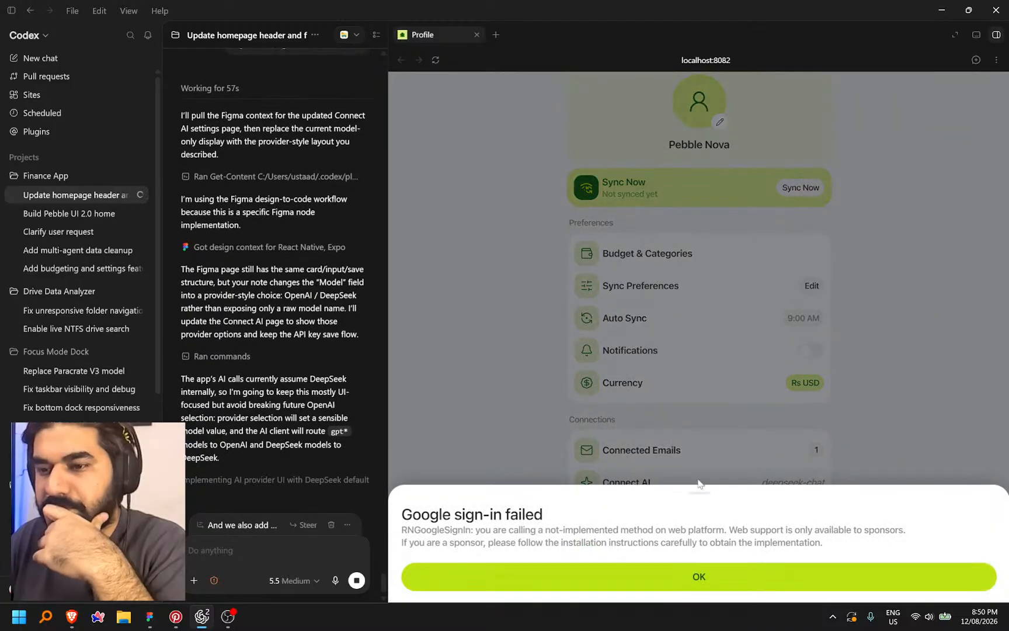
click(682, 587)
scroll(851, 315, down, 3)
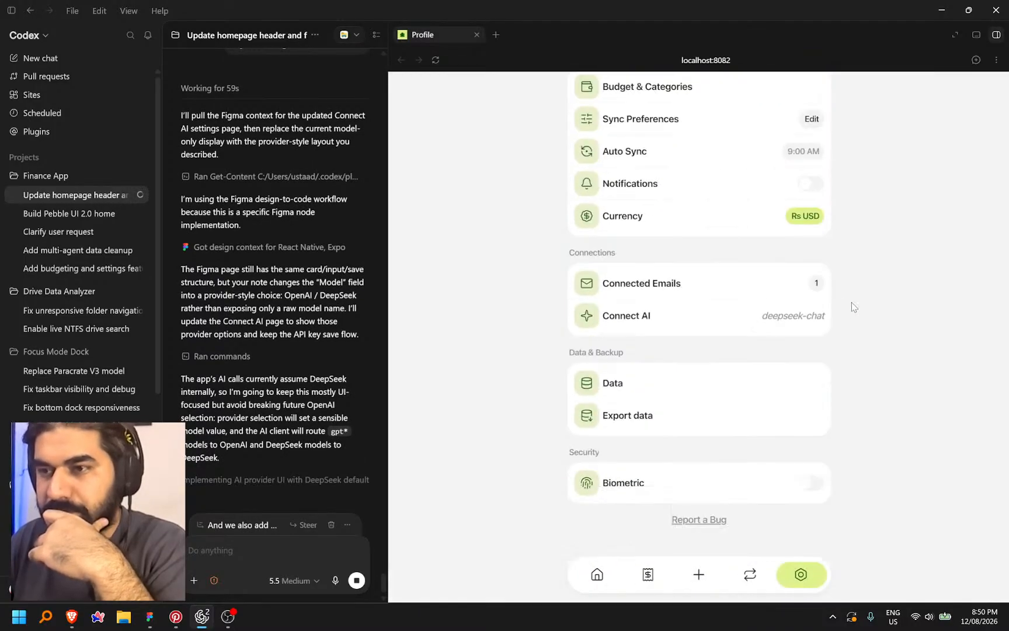
click(150, 618)
Move the Data frame beside Connect AI and place the Data app screenshot next to it
scroll(552, 387, up, 5)
scroll(552, 387, right, 20)
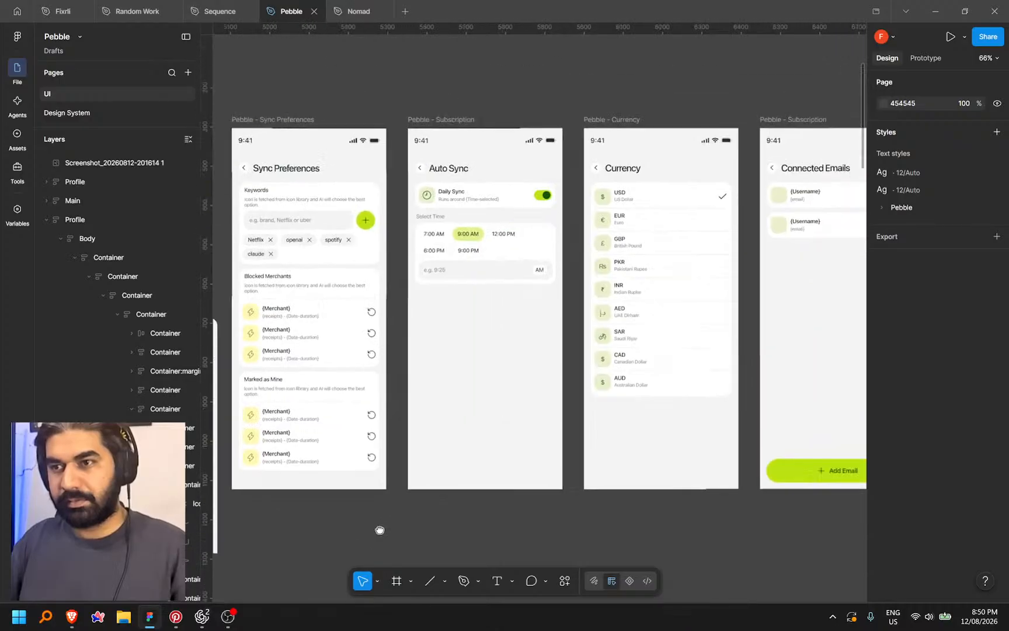
scroll(613, 374, down, 4)
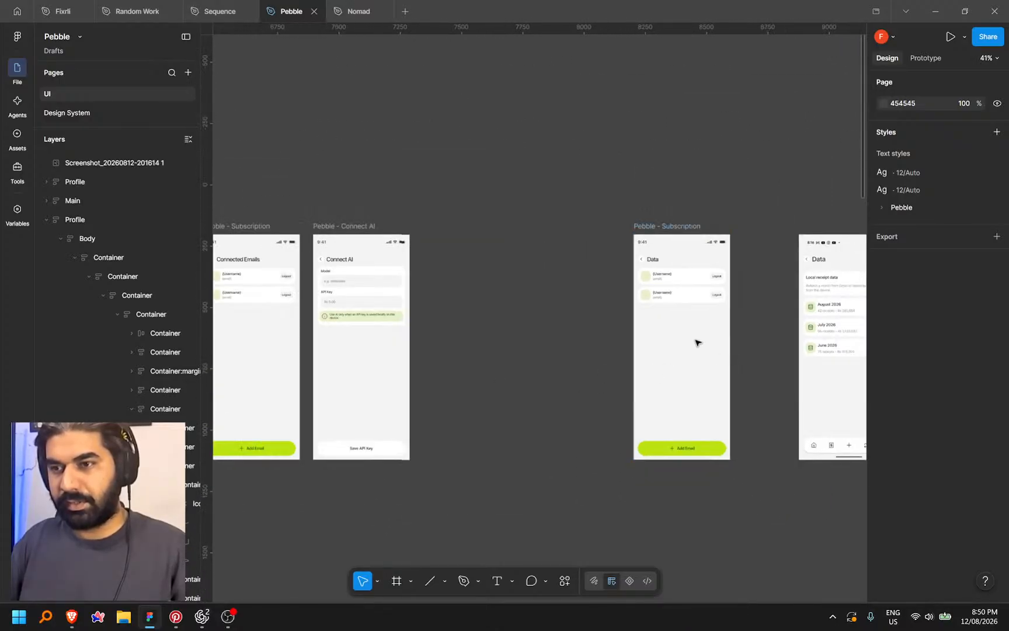
drag(678, 262, 474, 262)
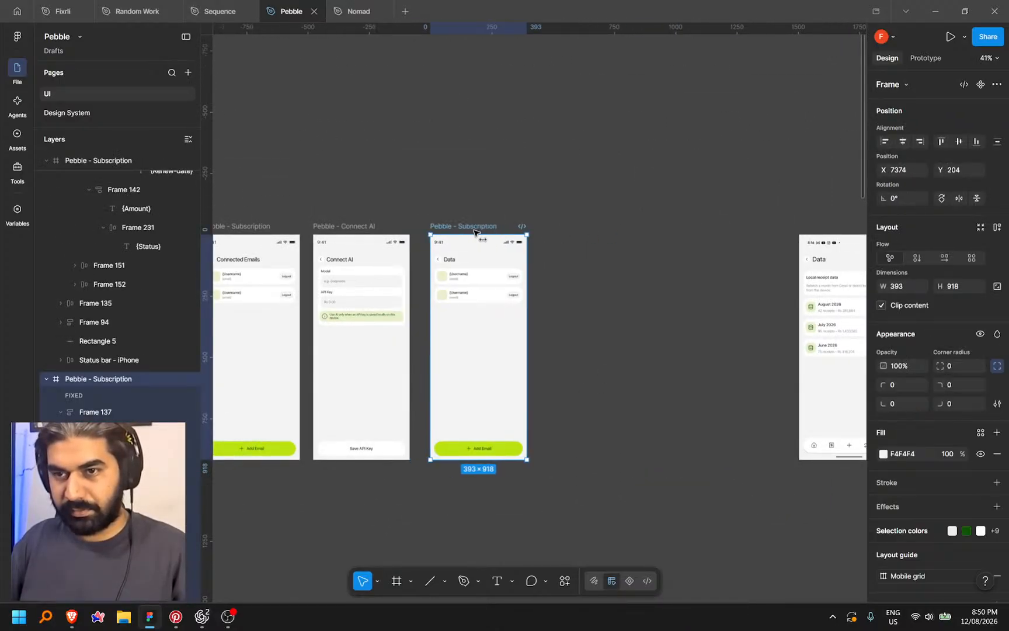
click(836, 280)
drag(836, 281, 588, 282)
click(696, 279)
drag(696, 279, 773, 288)
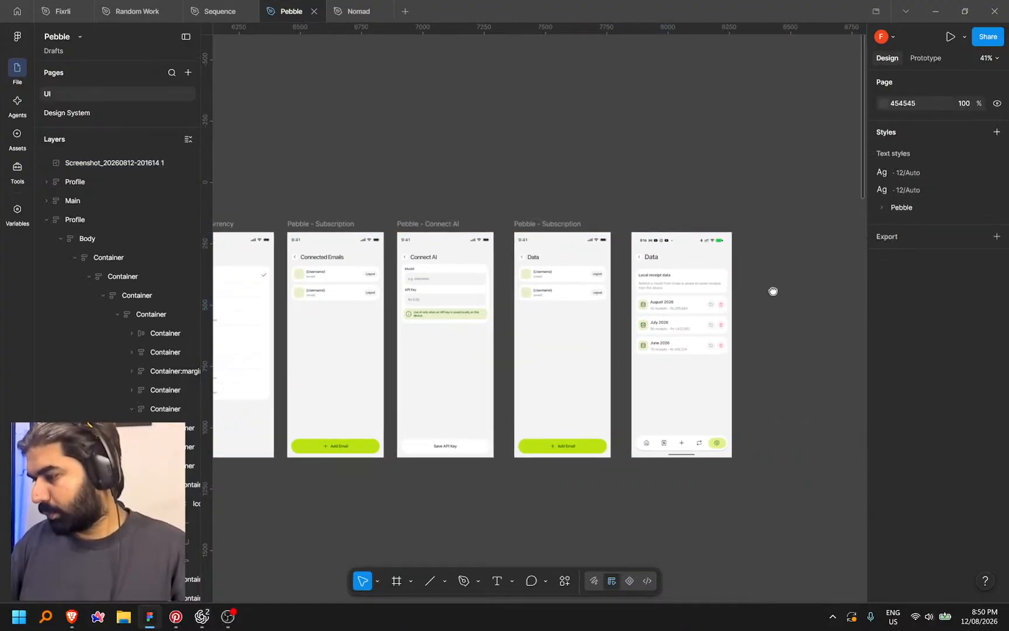
scroll(590, 342, up, 7)
drag(594, 318, 522, 311)
Drill into the Settings Data row to copy its 22×22 database icon, and select the Data frame's first avatar placeholder
scroll(511, 282, left, 2)
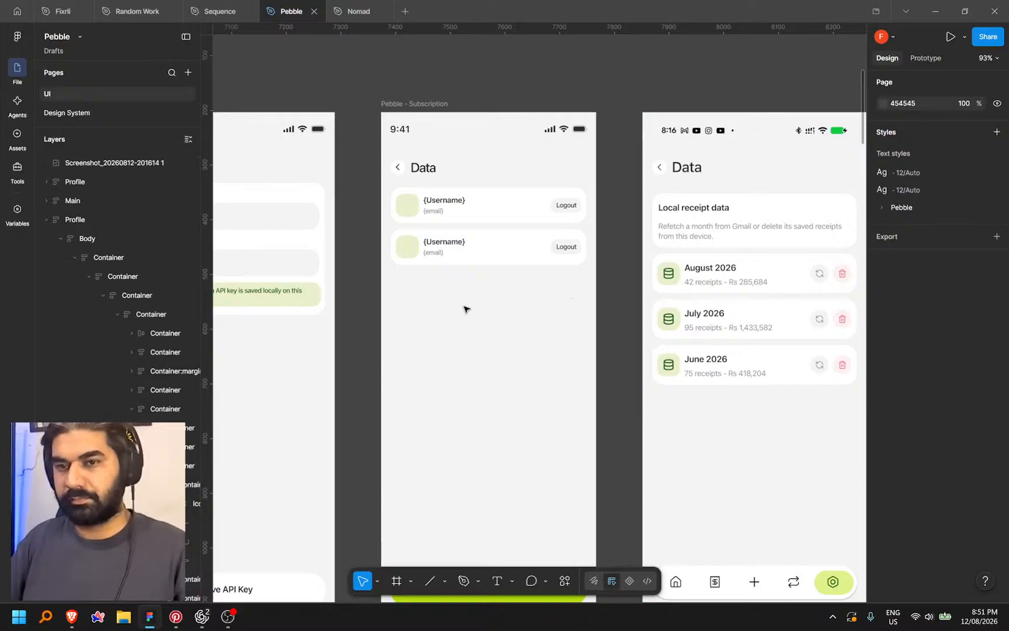
scroll(473, 305, left, 5)
scroll(717, 268, down, 4)
scroll(722, 239, up, 2)
scroll(722, 239, down, 3)
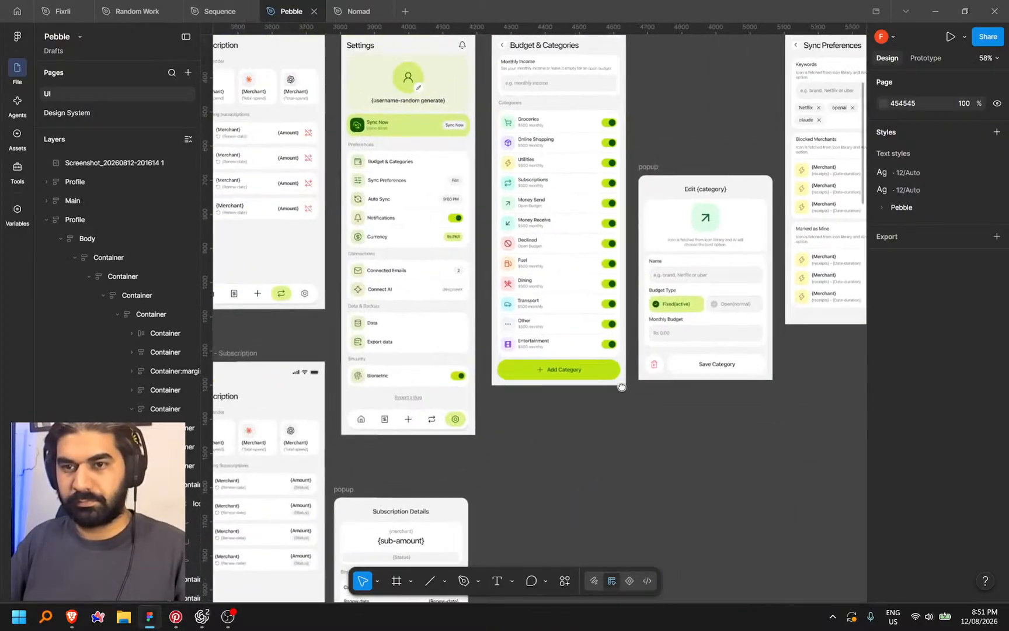
scroll(584, 281, down, 3)
scroll(483, 305, up, 8)
scroll(483, 306, up, 4)
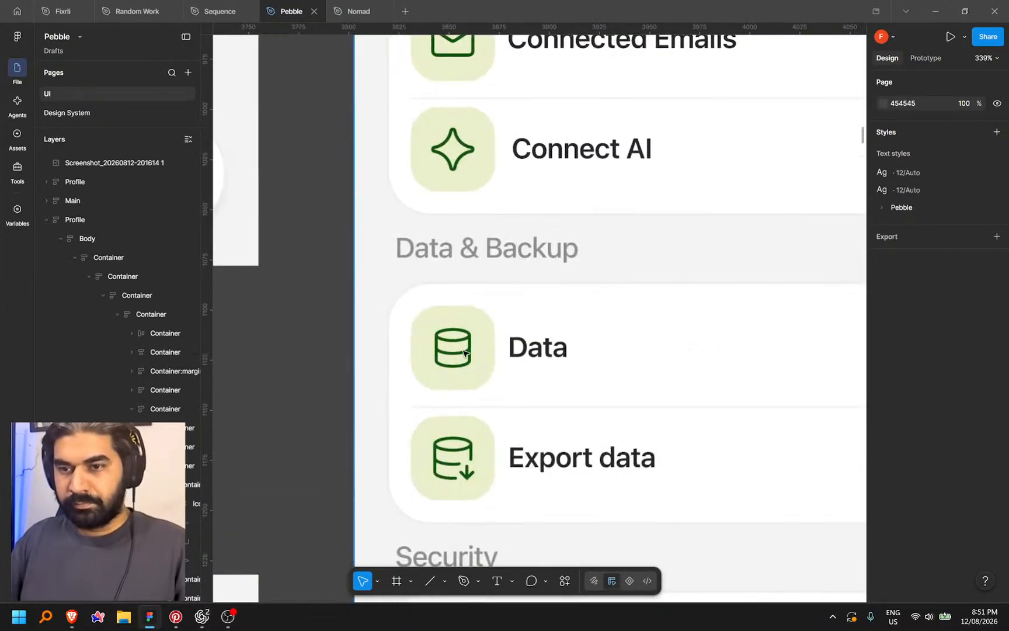
click(464, 351)
double_click(464, 351)
double_click(465, 351)
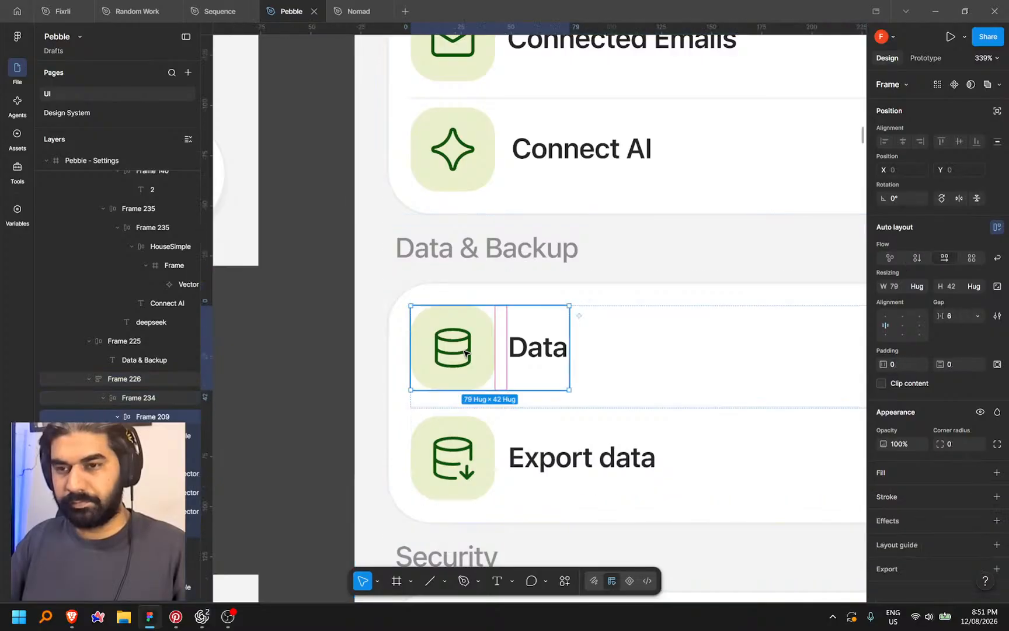
double_click(465, 351)
scroll(283, 393, down, 8)
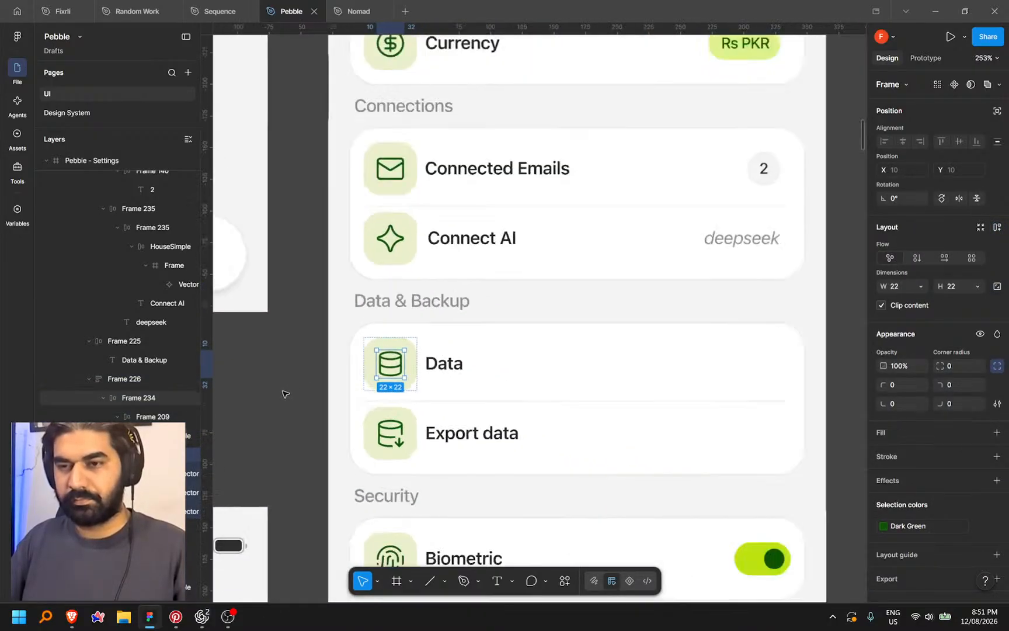
scroll(241, 395, down, 6)
scroll(681, 315, up, 4)
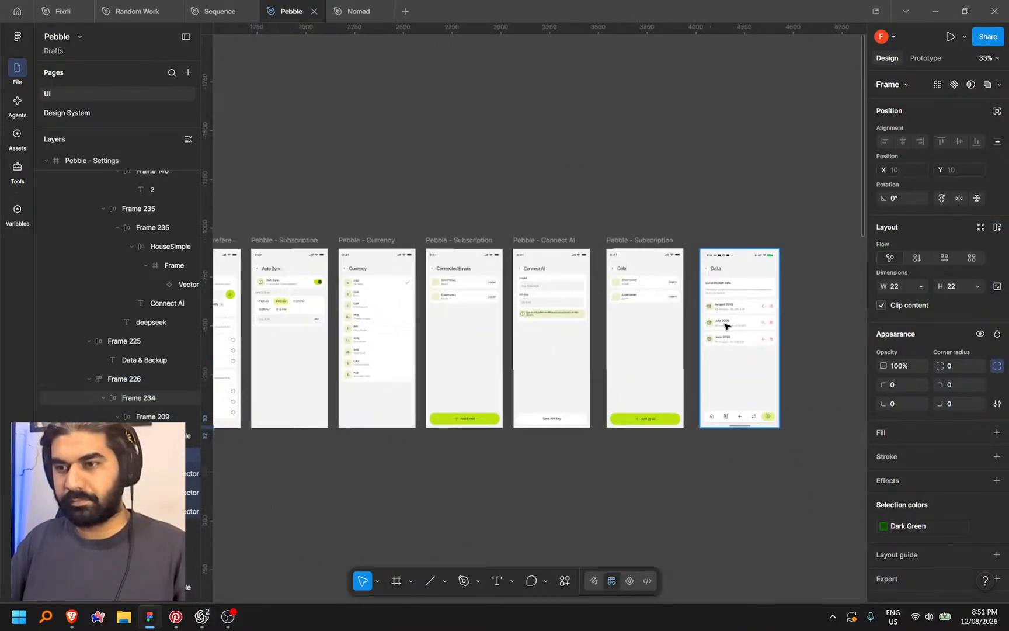
scroll(682, 313, up, 4)
scroll(496, 308, up, 2)
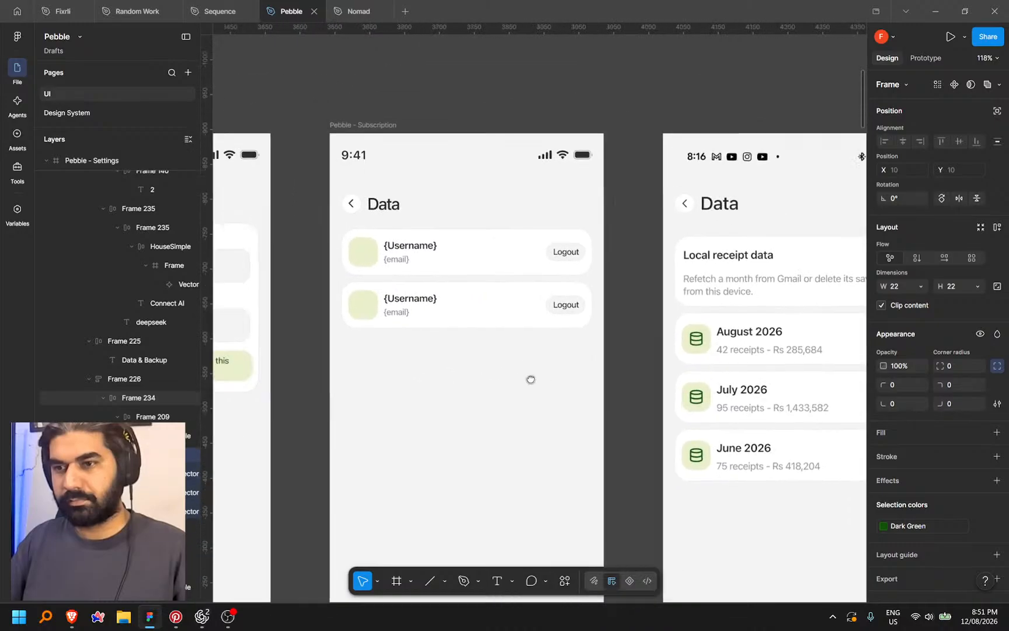
click(396, 266)
Paste the database icon into the first row's avatar and rename {Username} to {Month + year}
scroll(396, 264, up, 5)
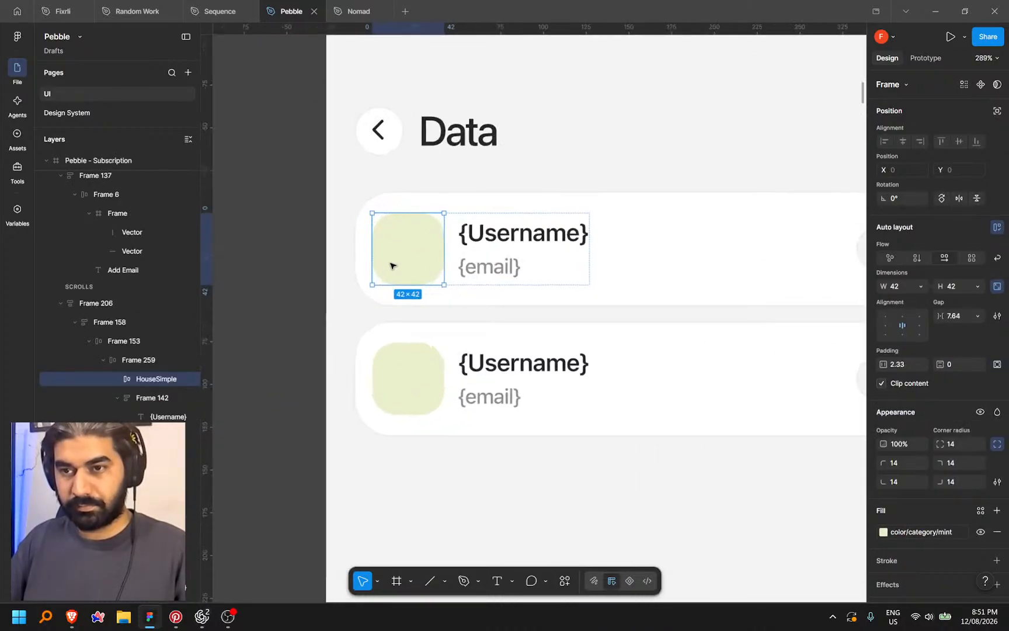
key(ctrl+v)
double_click(518, 240)
drag(580, 233, 470, 233)
text(Month)
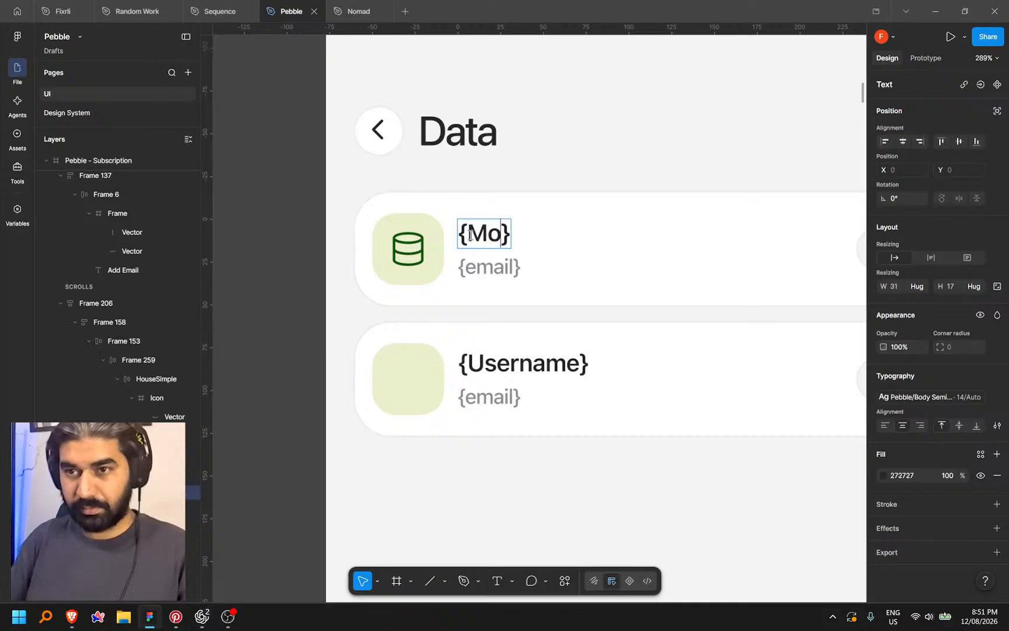
text( + year)
scroll(391, 243, down, 5)
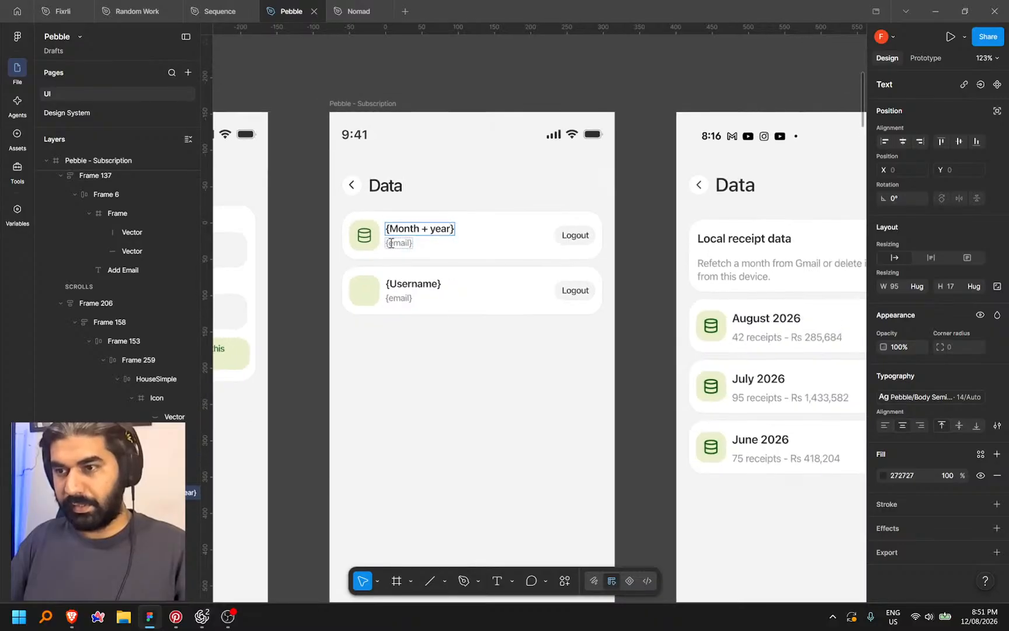
scroll(397, 243, up, 6)
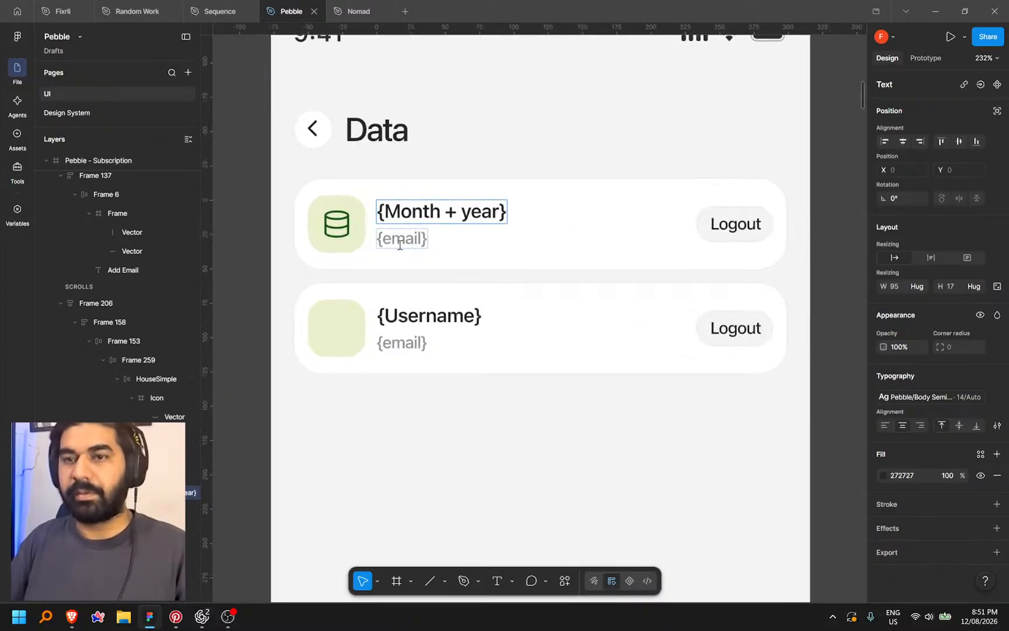
Change the first row's subtitle to '{total-receipts} - {total-spend}' and select its Logout button
double_click(446, 236)
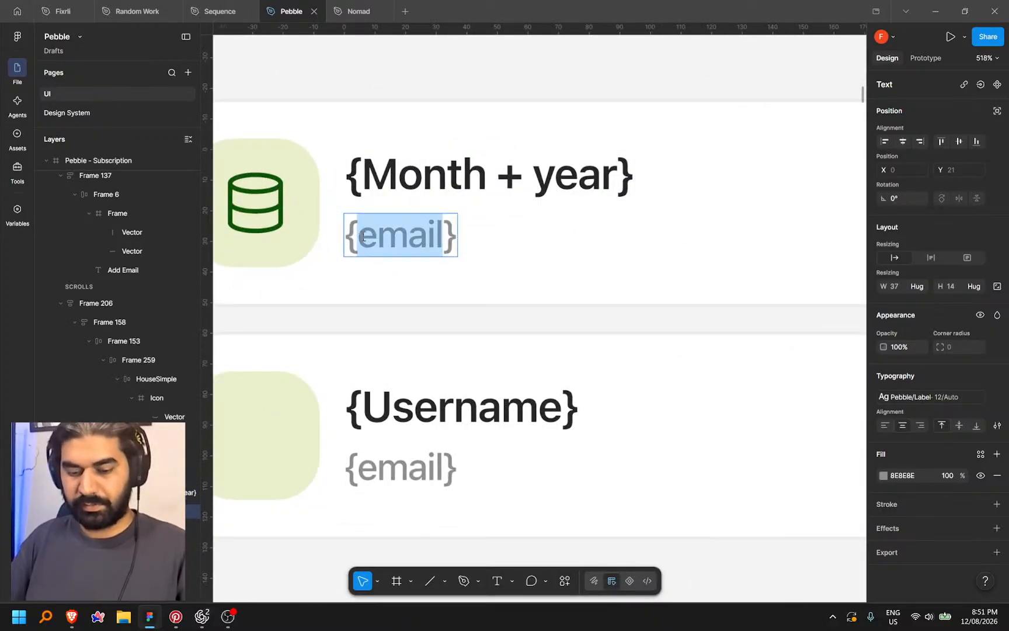
text(total)
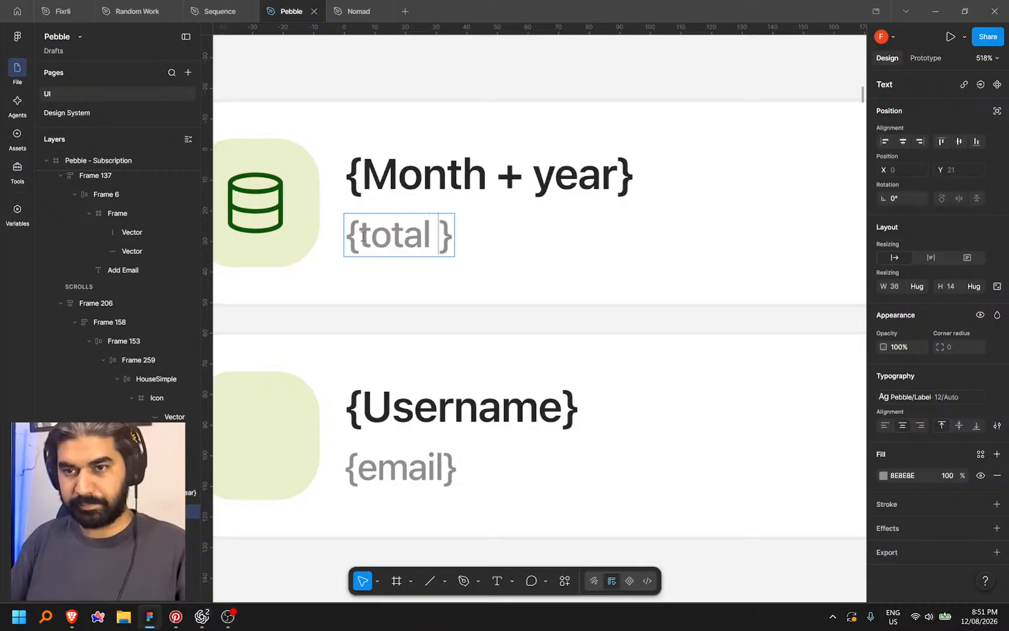
key(BackSpace)
text(-recei)
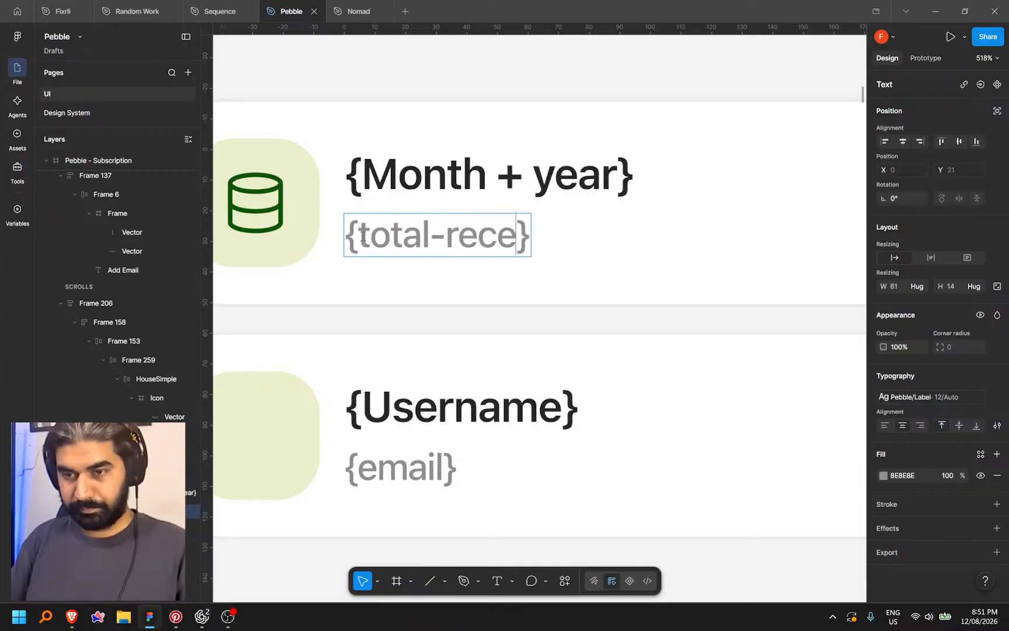
text(pts)
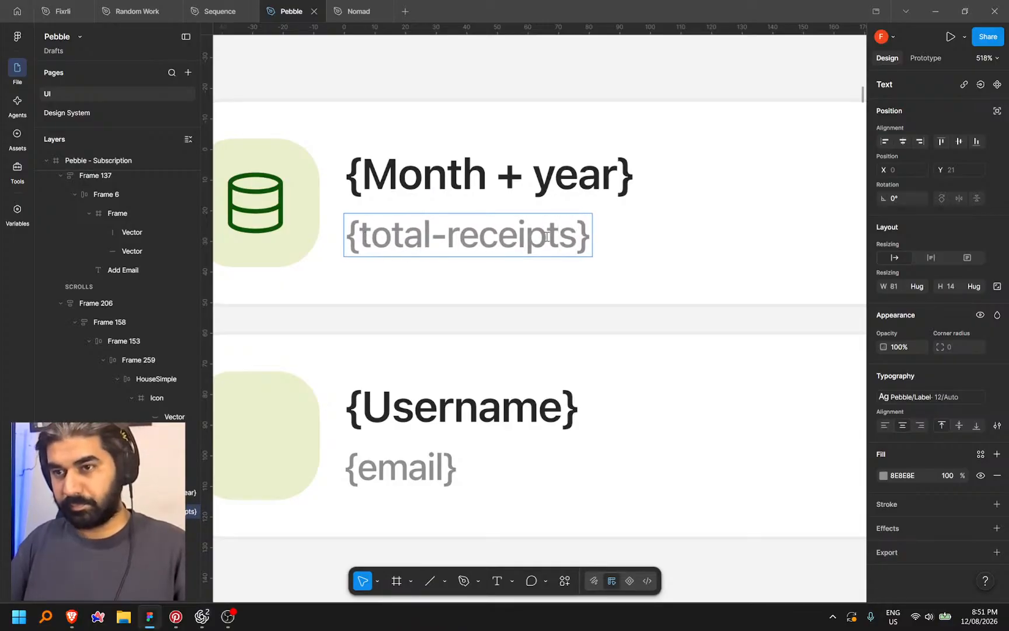
scroll(310, 286, down, 10)
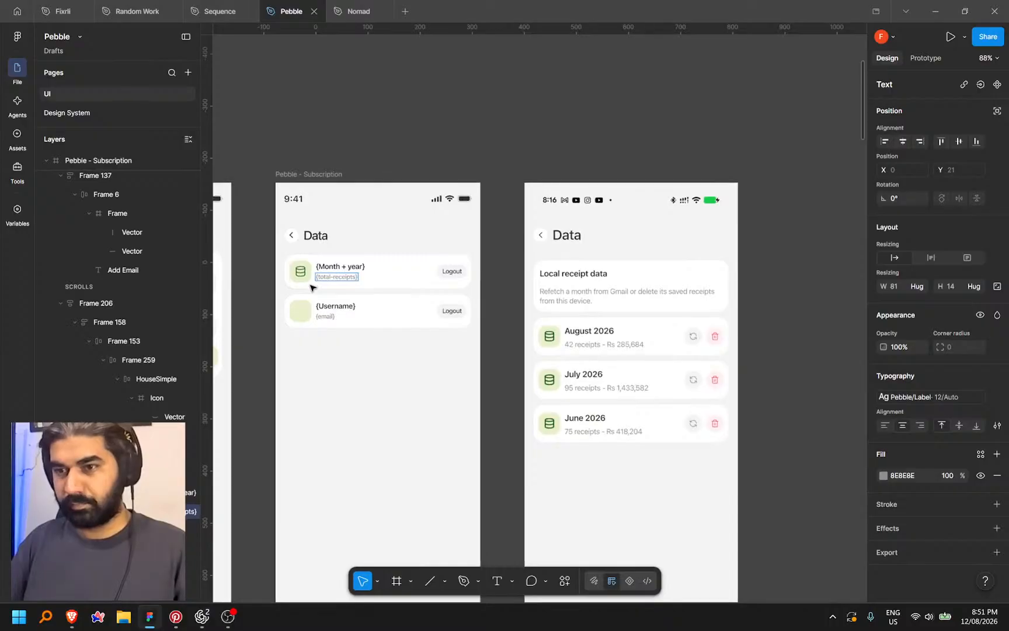
scroll(311, 288, up, 5)
scroll(311, 286, up, 2)
text(-)
key(shift+Left)
key(shift+Left)
key(shift+Left)
key(shift+Left)
key(shift+Left)
key(shift+Left)
key(shift+Left)
key(shift+Left)
key(shift+Left)
key(shift+Left)
key(shift+Left)
key(shift+Left)
key(shift+Left)
key(shift+Left)
key(shift+Left)
key(shift+Left)
key(shift+Left)
key(shift+Left)
key(ctrl+c)
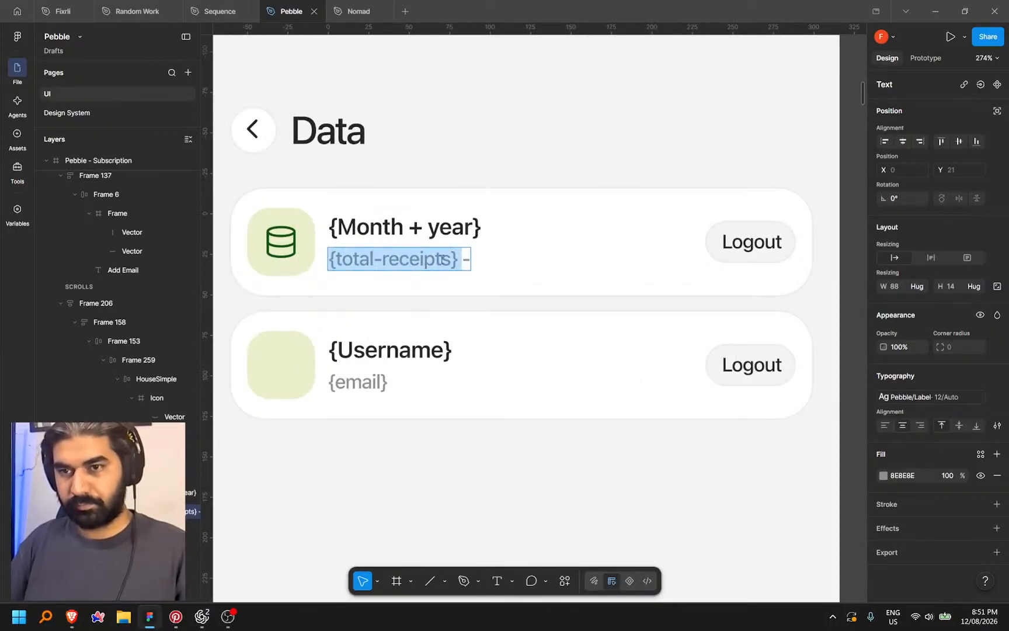
key(Escape)
key(ctrl+v)
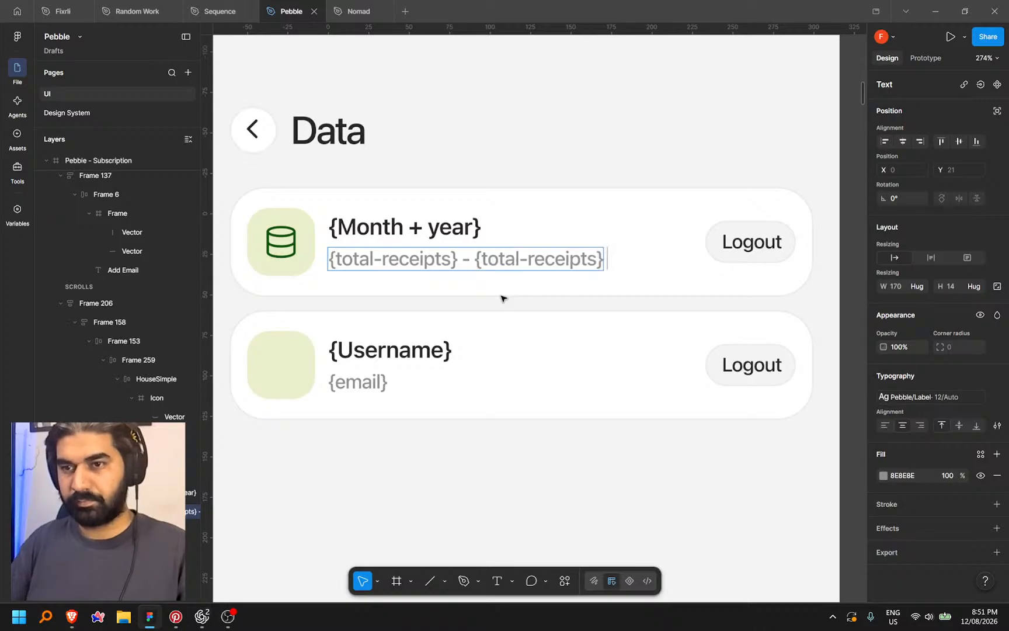
drag(529, 263, 610, 264)
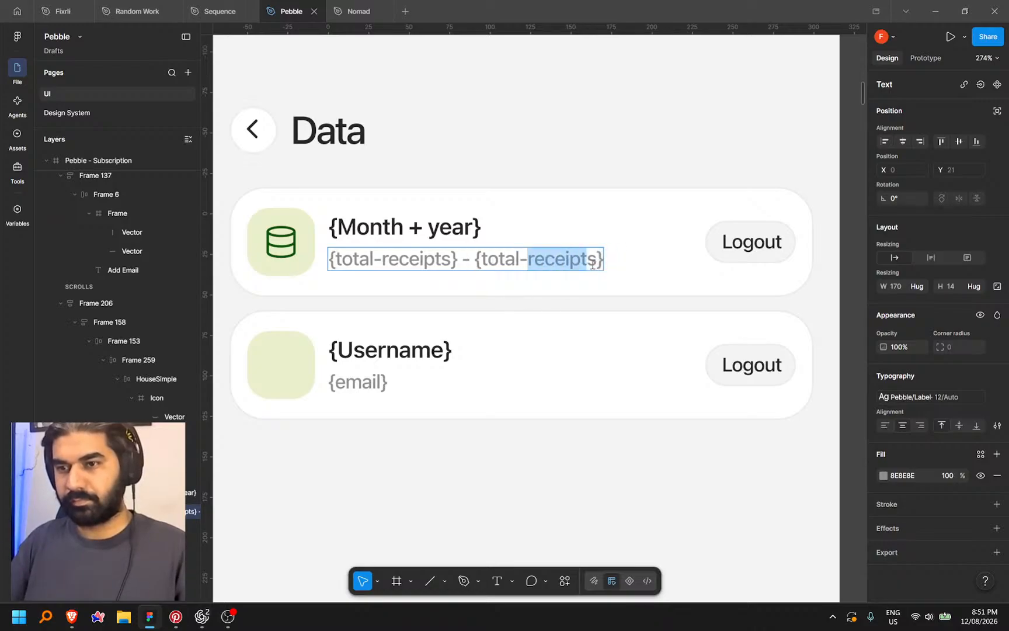
text(spen)
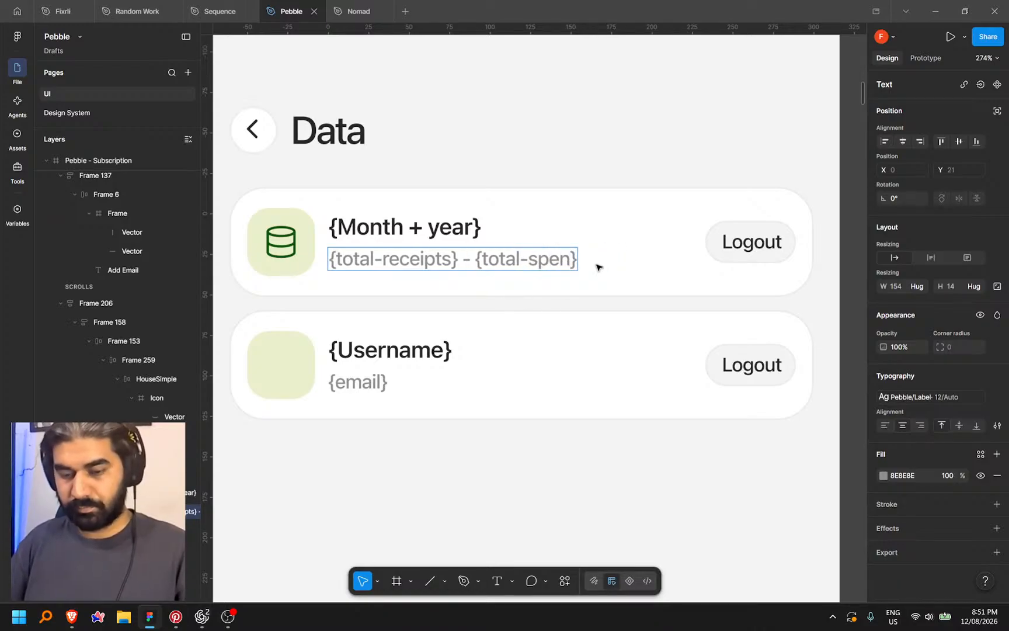
text(d)
scroll(540, 266, down, 5)
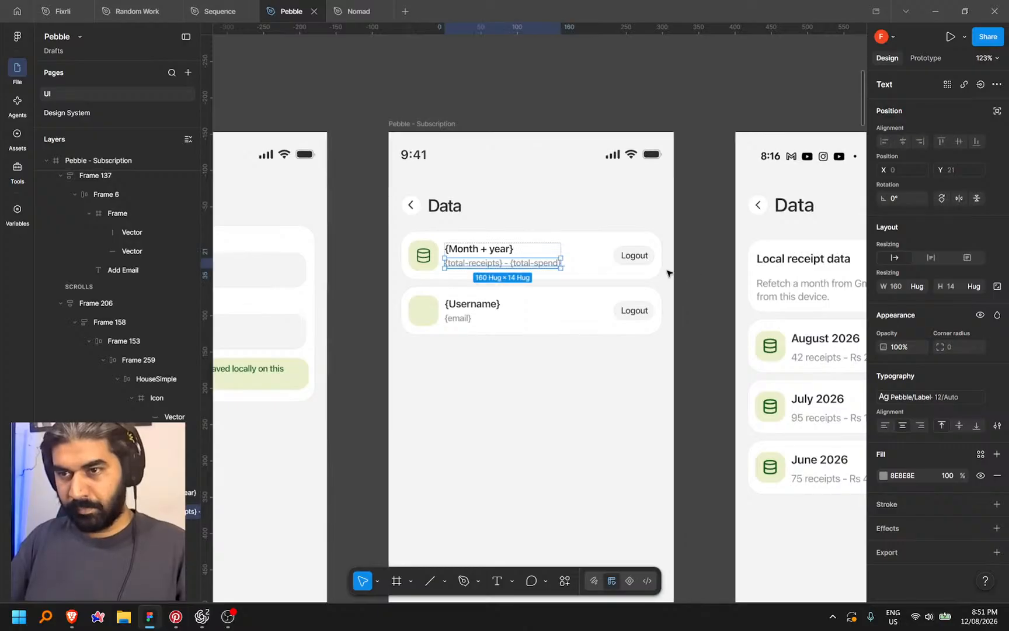
click(651, 261)
Delete the Logout button, duplicate the month row, and remove the Username row and Add Email bar
key(Delete)
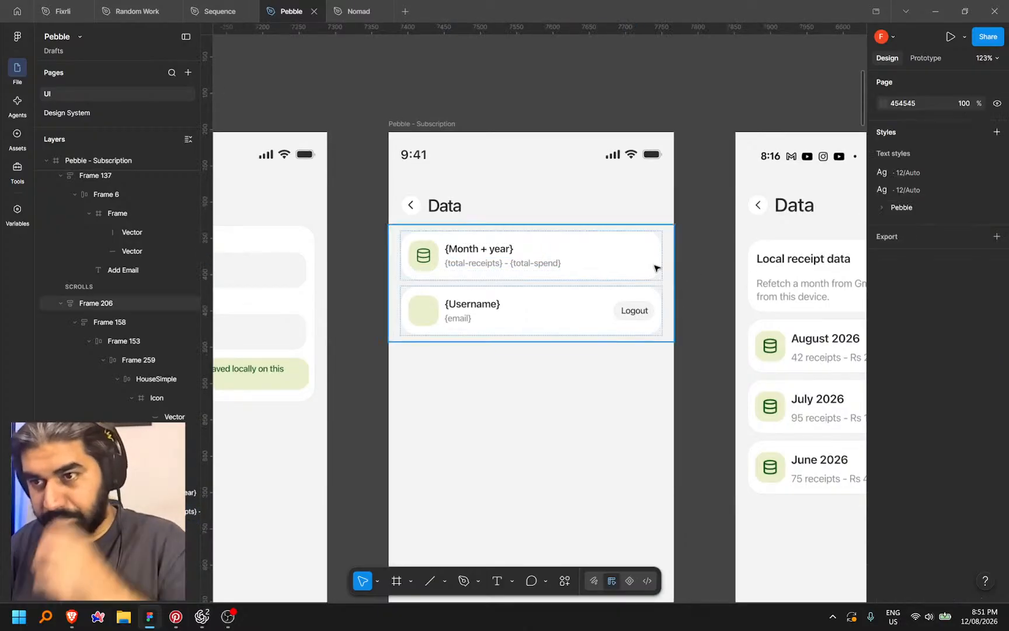
click(611, 263)
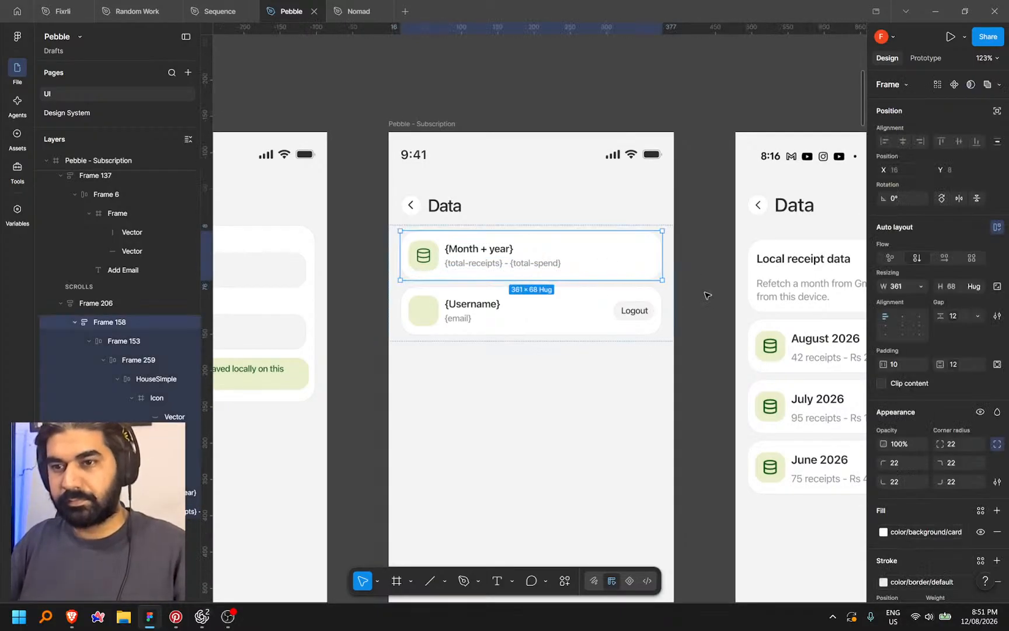
key(ctrl+d)
key(ctrl+d)
click(576, 421)
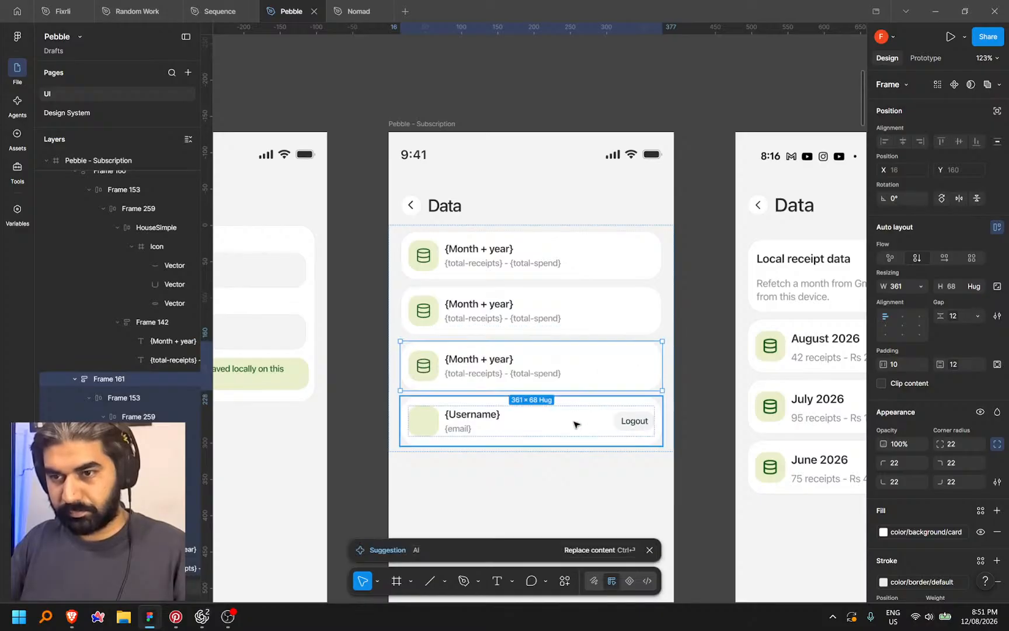
key(Delete)
scroll(576, 419, down, 3)
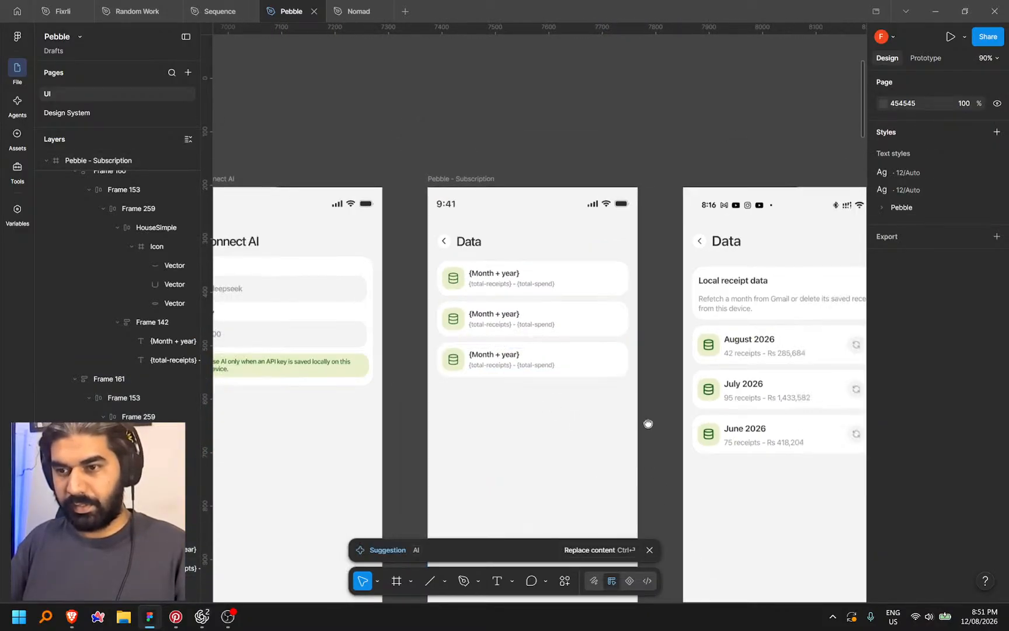
drag(648, 423, 649, 205)
click(611, 404)
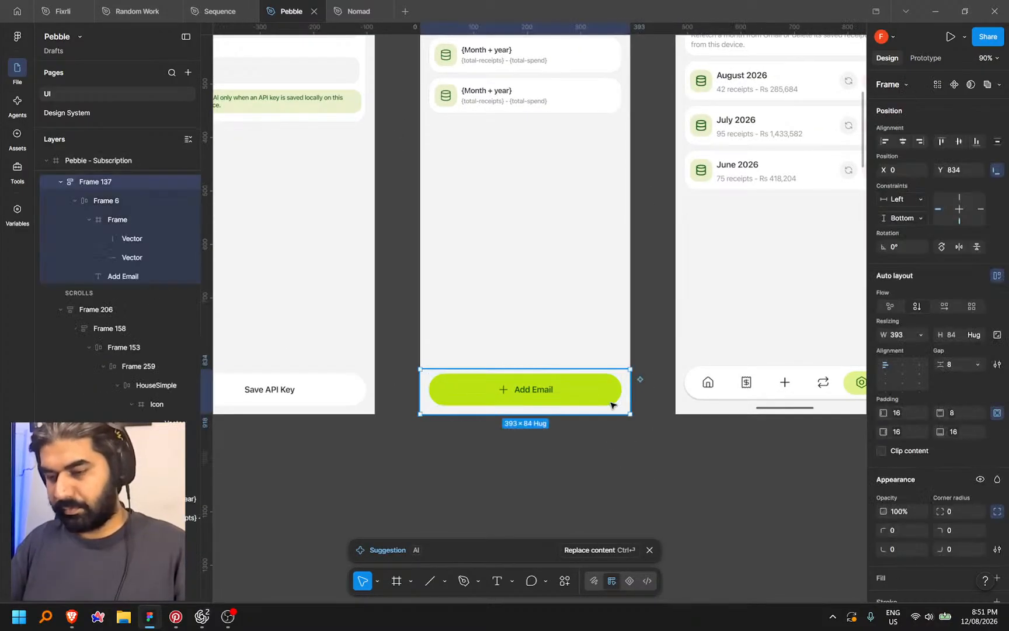
key(Delete)
Shift the phone screenshot further right and place a duplicate of the popup frame beside the Data screen
scroll(588, 452, down, 2)
drag(588, 457, 609, 505)
scroll(507, 428, down, 5)
click(556, 331)
drag(789, 323, 800, 323)
click(642, 399)
drag(280, 429, 759, 359)
scroll(472, 382, down, 1)
drag(472, 382, 340, 410)
scroll(339, 409, down, 1)
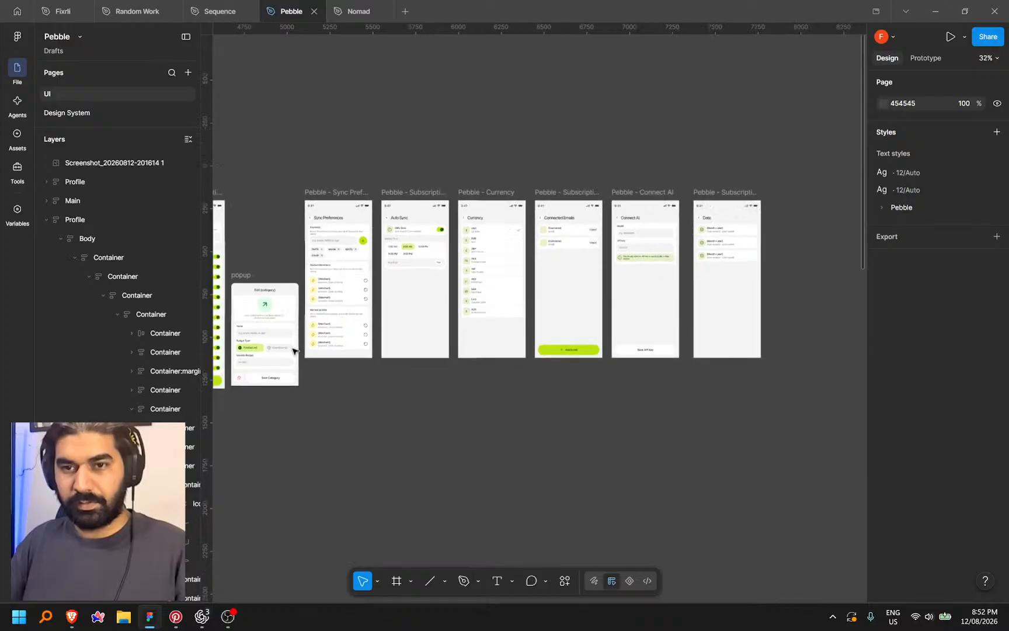
key(ctrl+d)
drag(804, 266, 782, 249)
Settle the popup copy beside the Data screen and start editing its 'Edit {category}' title
click(810, 401)
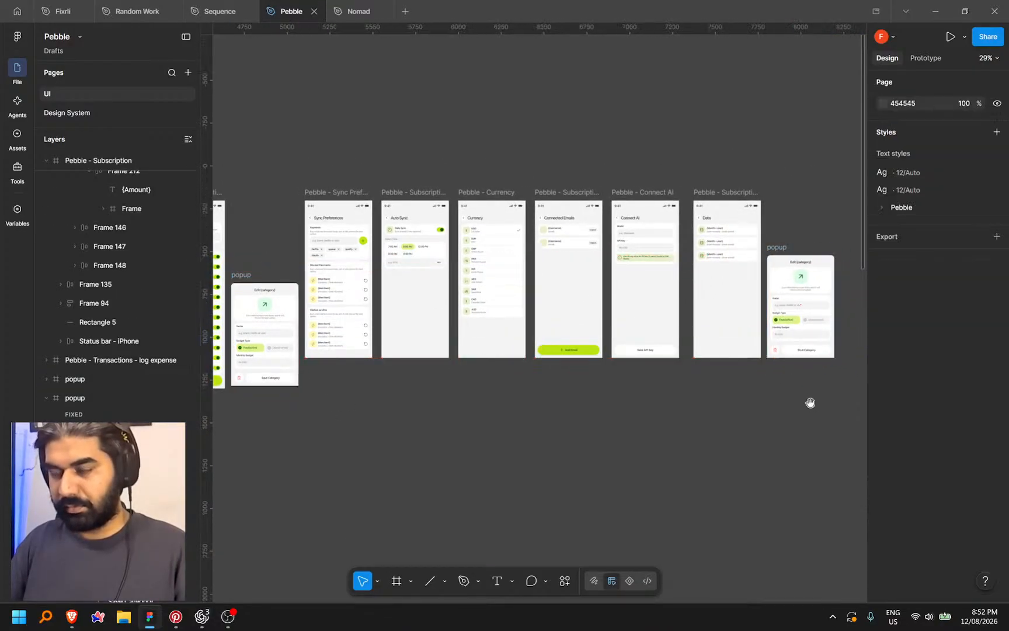
drag(811, 403, 630, 432)
scroll(613, 298, up, 6)
scroll(578, 250, down, 5)
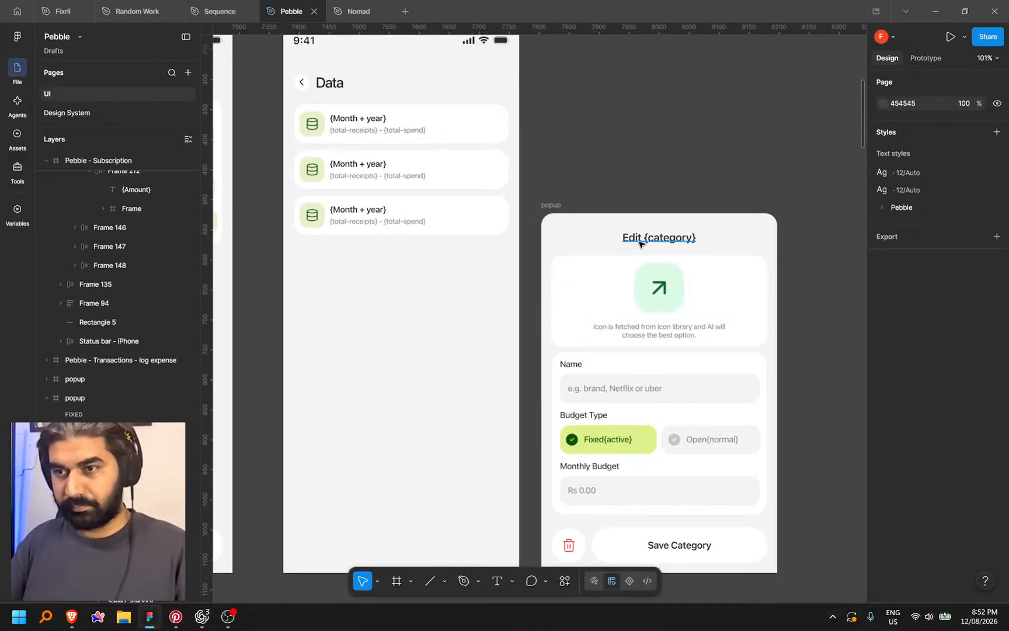
double_click(640, 243)
key(Return)
click(196, 616)
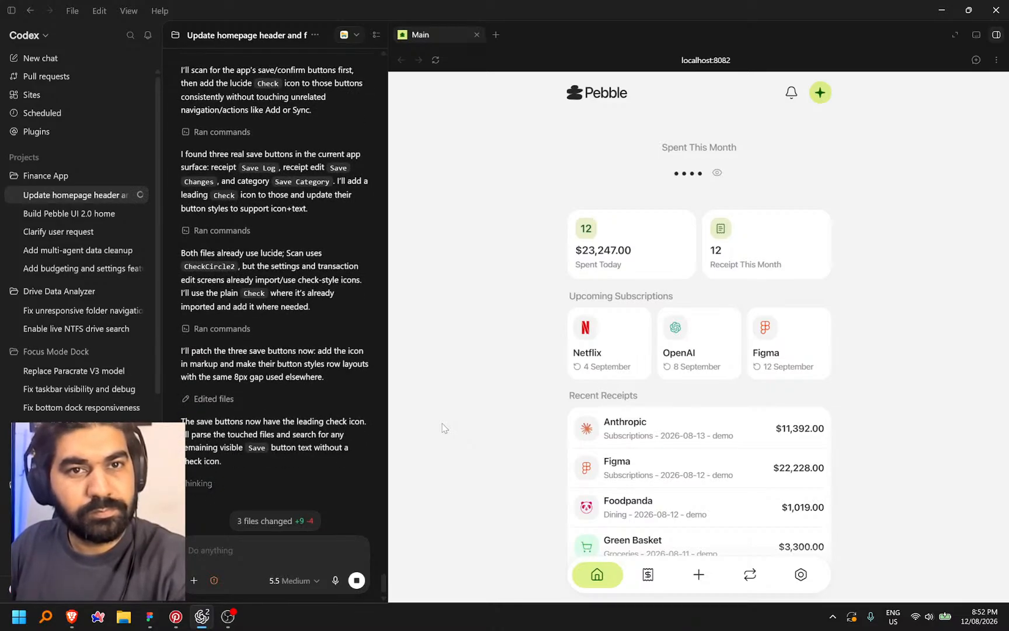
In the app preview, try the Groceries and Subscriptions category editors and the Connected Emails screen
click(803, 576)
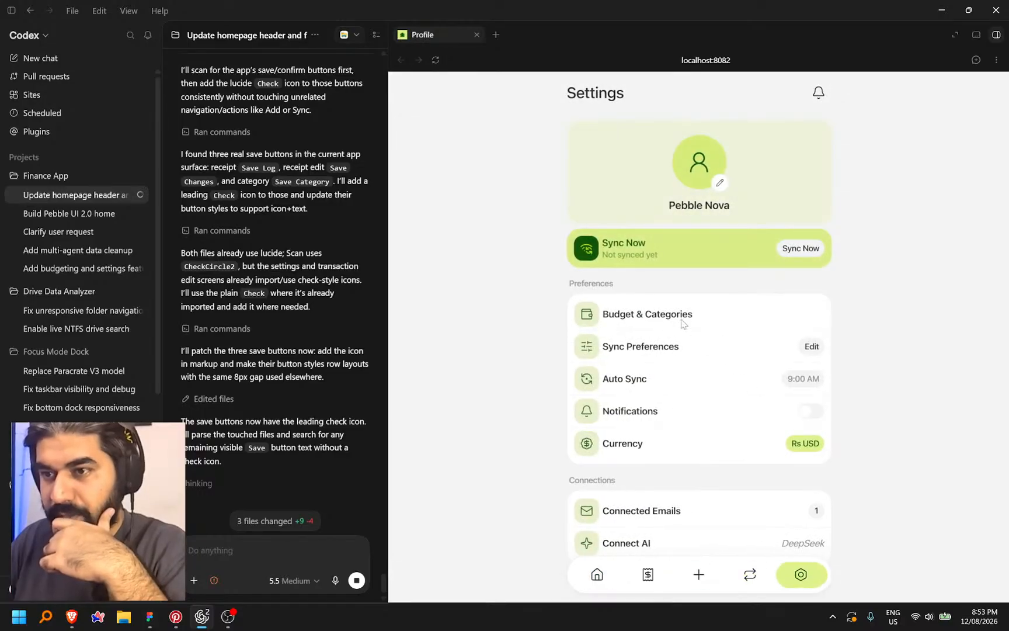
click(695, 315)
click(654, 245)
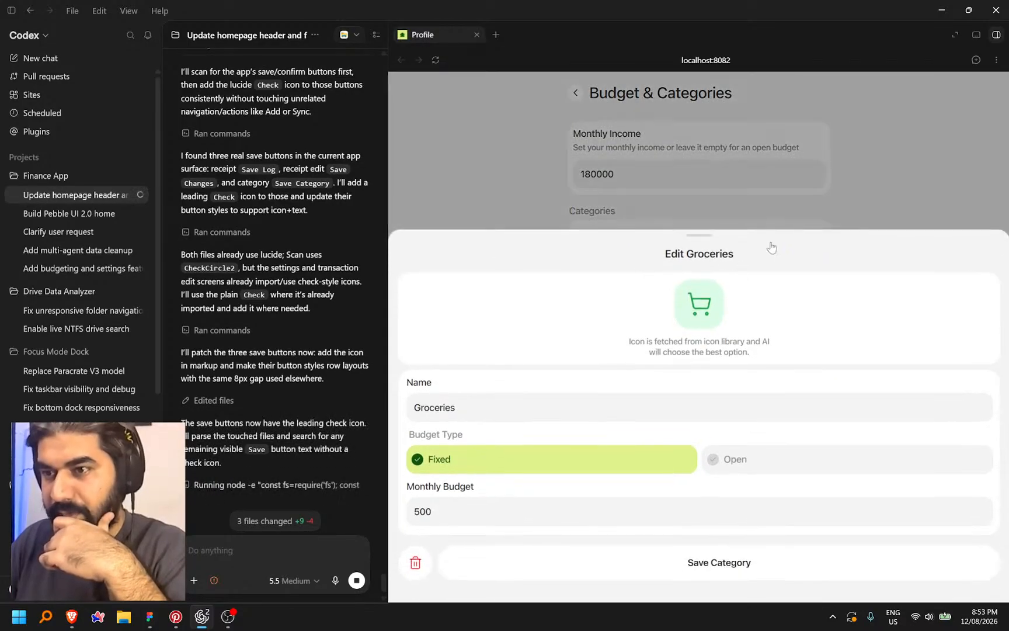
click(883, 200)
click(680, 351)
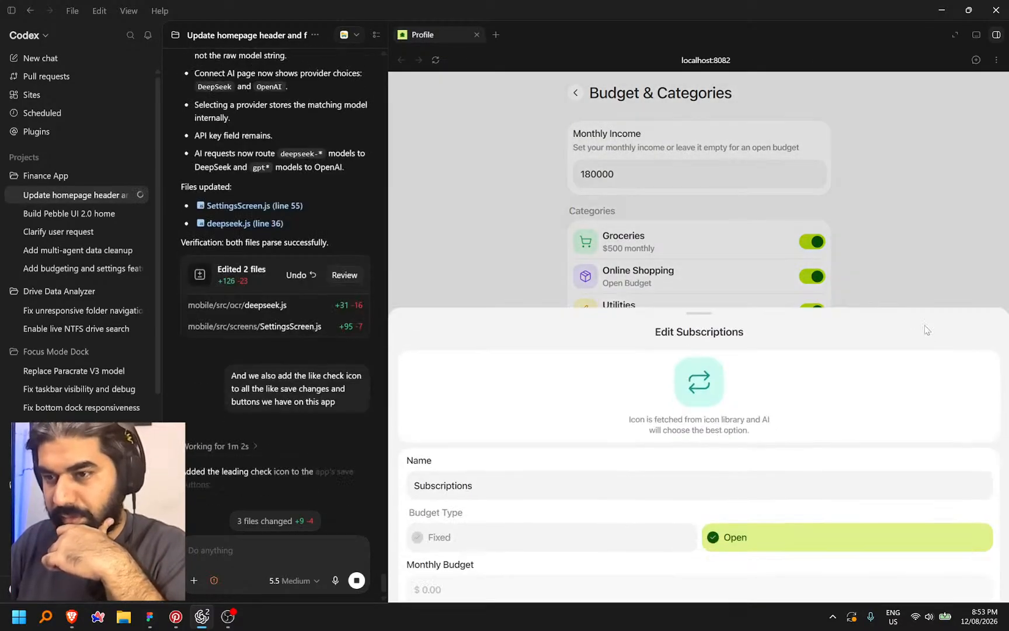
click(919, 180)
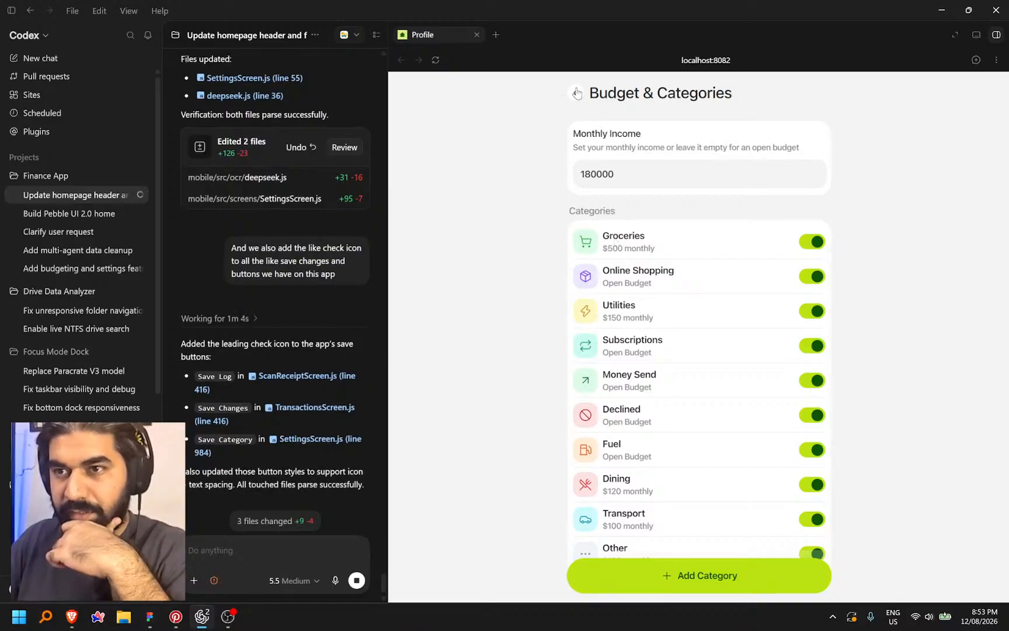
click(577, 93)
scroll(597, 452, down, 2)
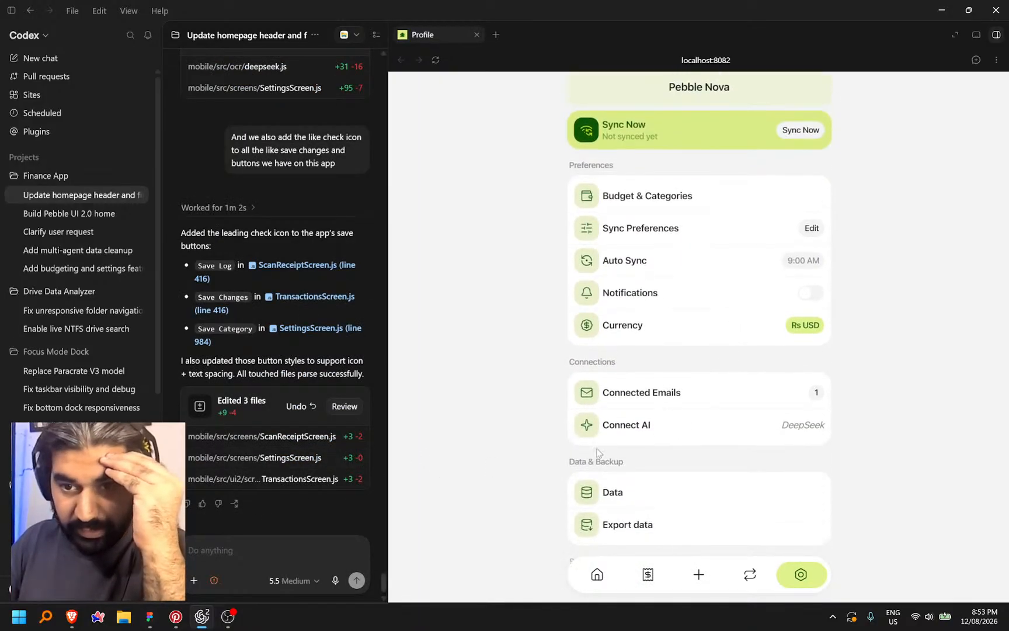
click(692, 399)
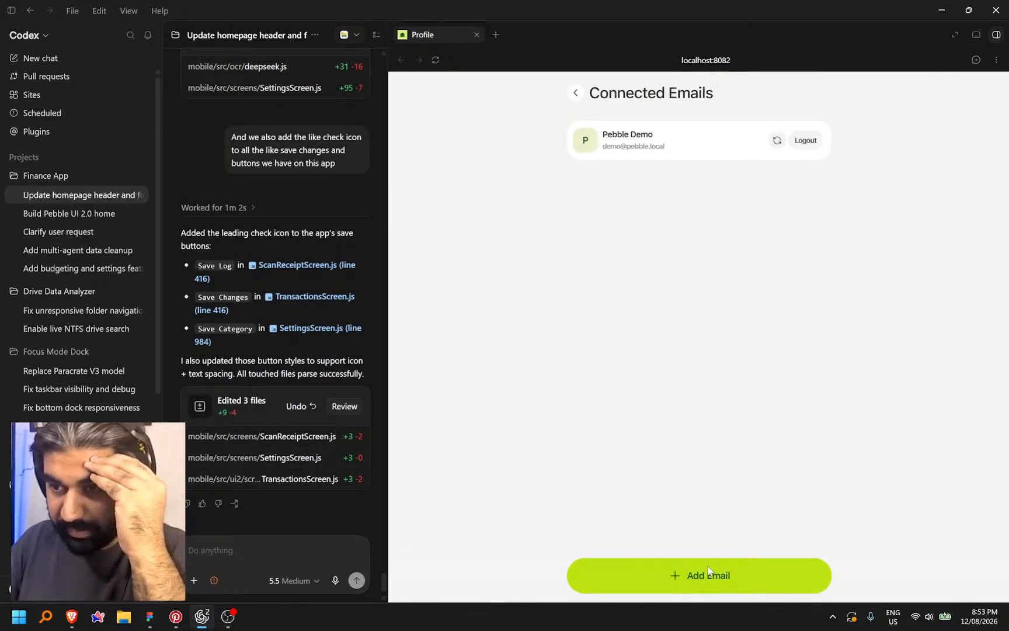
click(575, 94)
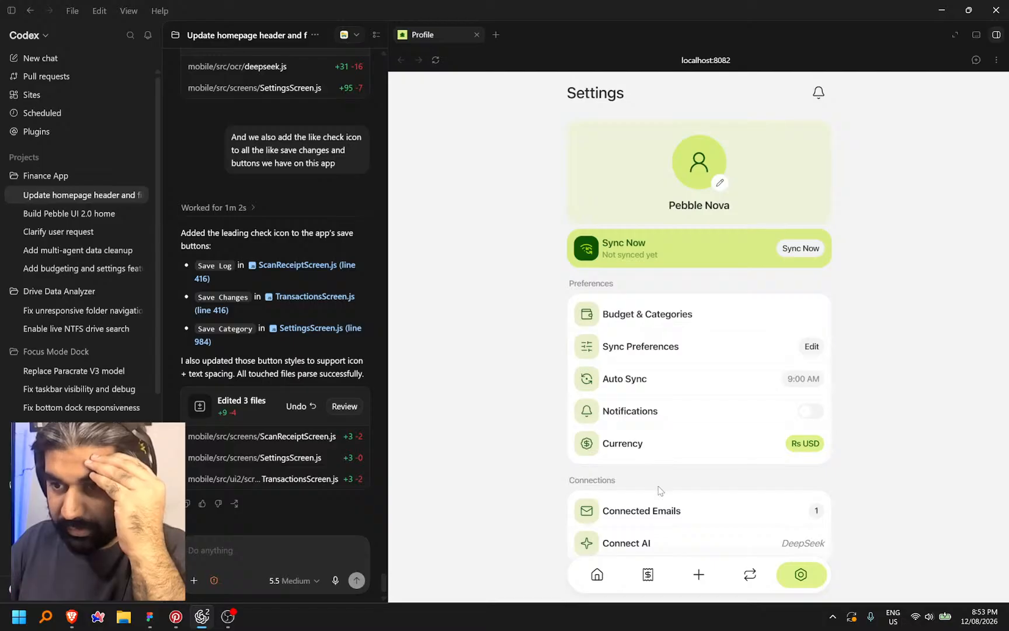
On the Connect AI screen, toggle the provider between OpenAI and DeepSeek several times
click(661, 546)
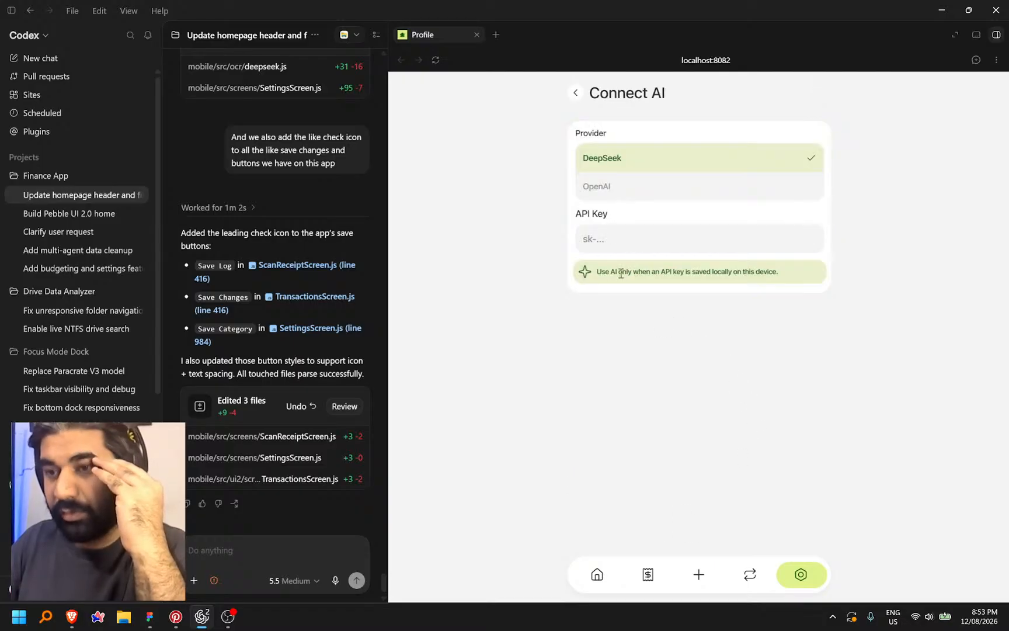
click(633, 192)
click(643, 159)
click(641, 185)
click(648, 160)
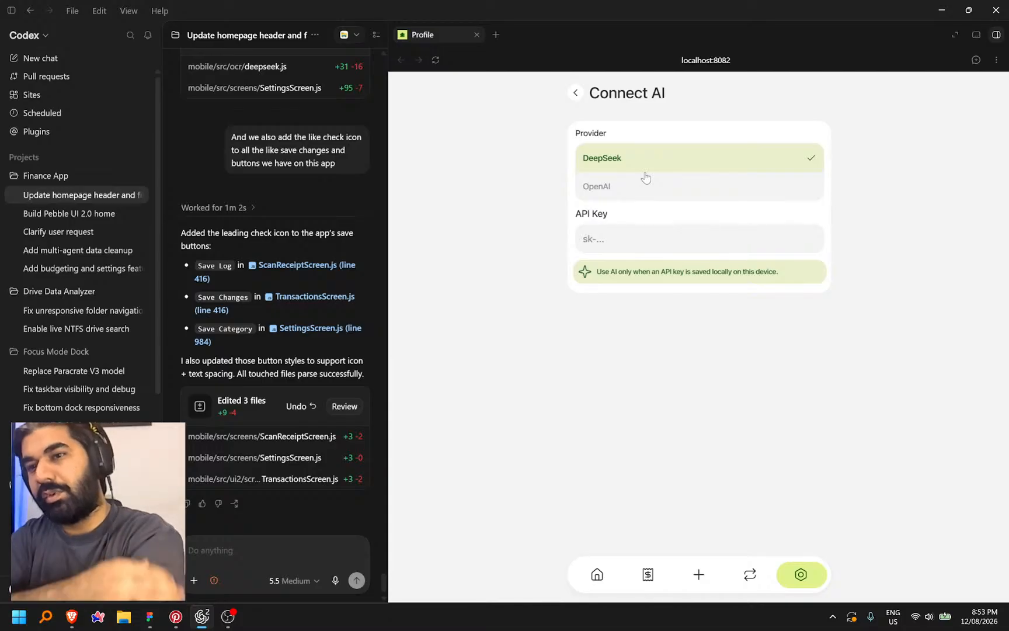
click(636, 196)
click(658, 162)
click(709, 186)
Finish testing with DeepSeek selected, then bring the Pebble design in Figma to the front
click(659, 164)
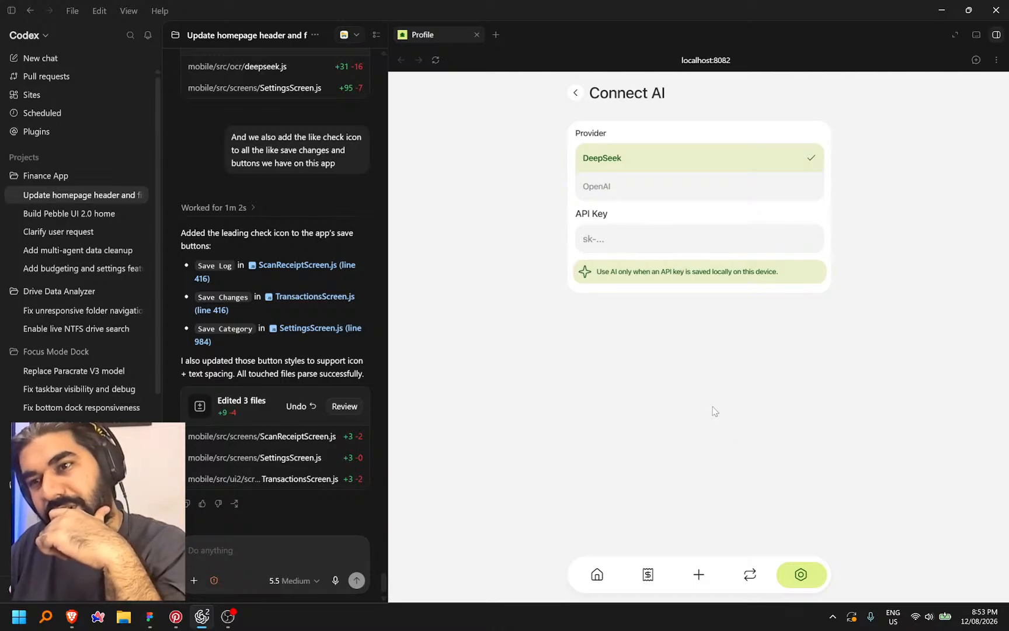
click(664, 190)
click(660, 160)
click(650, 188)
click(659, 162)
click(656, 186)
click(655, 160)
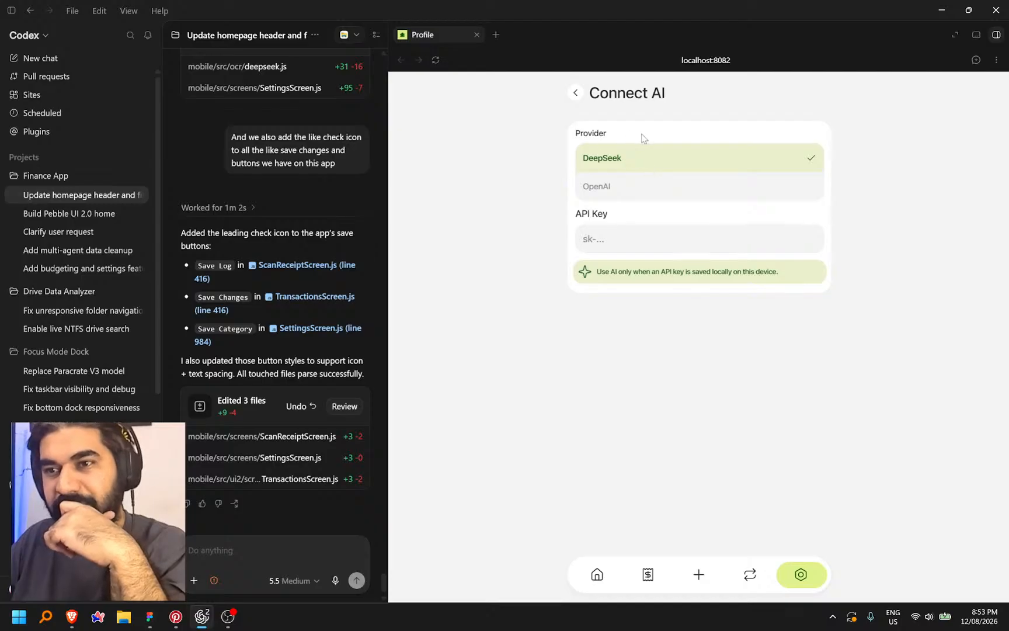
click(269, 549)
click(152, 616)
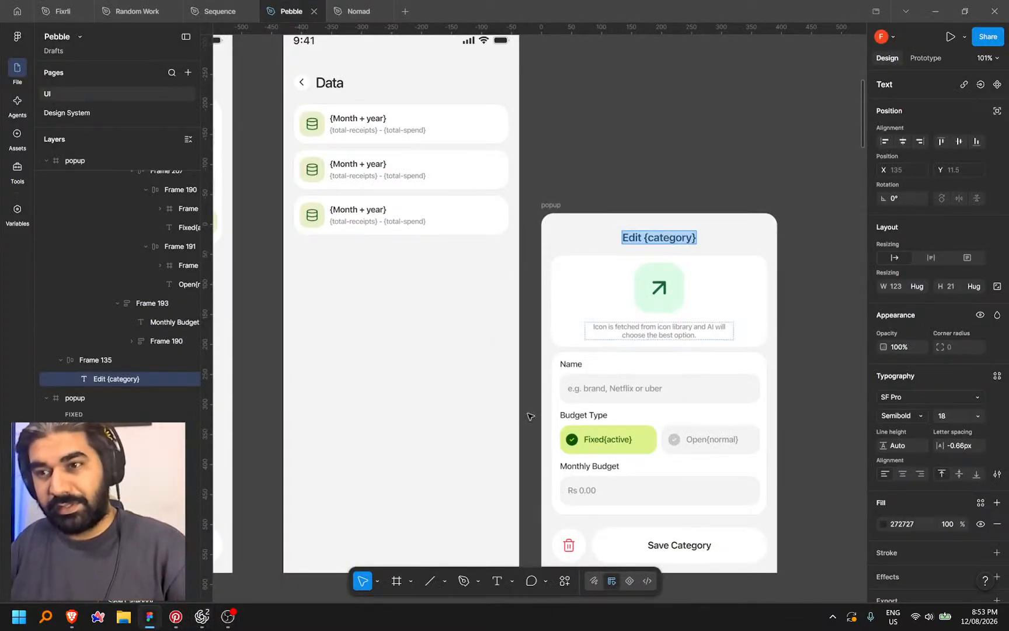
Pan to the Connect AI screens and select the model and API key card (Frame 158)
scroll(296, 385, down, 4)
key(BackSpace)
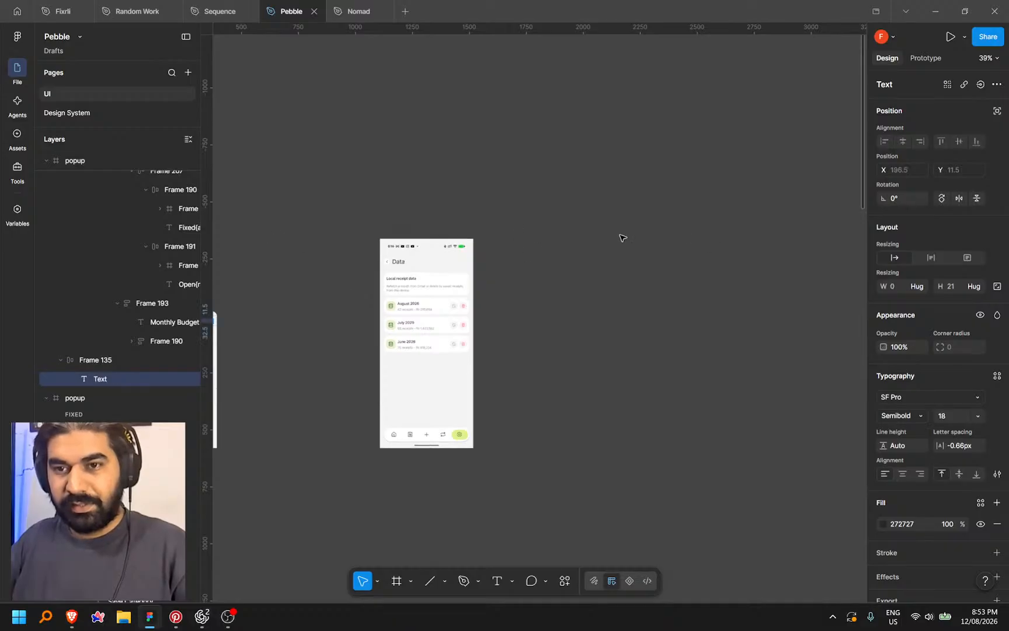
drag(558, 227, 583, 223)
drag(401, 228, 615, 243)
drag(363, 259, 488, 263)
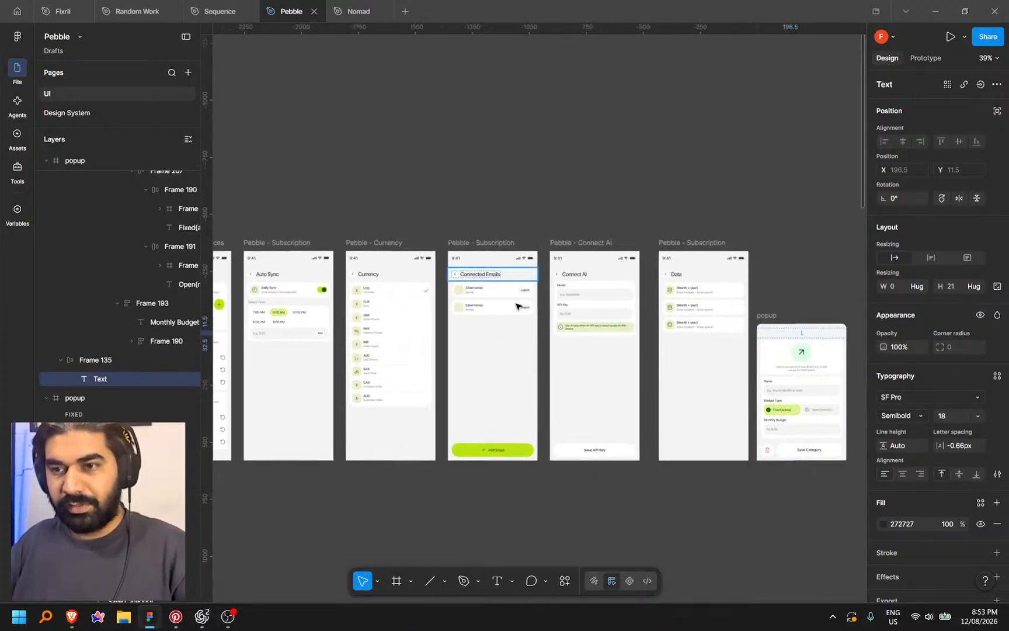
scroll(632, 335, up, 3)
click(638, 312)
scroll(640, 310, up, 2)
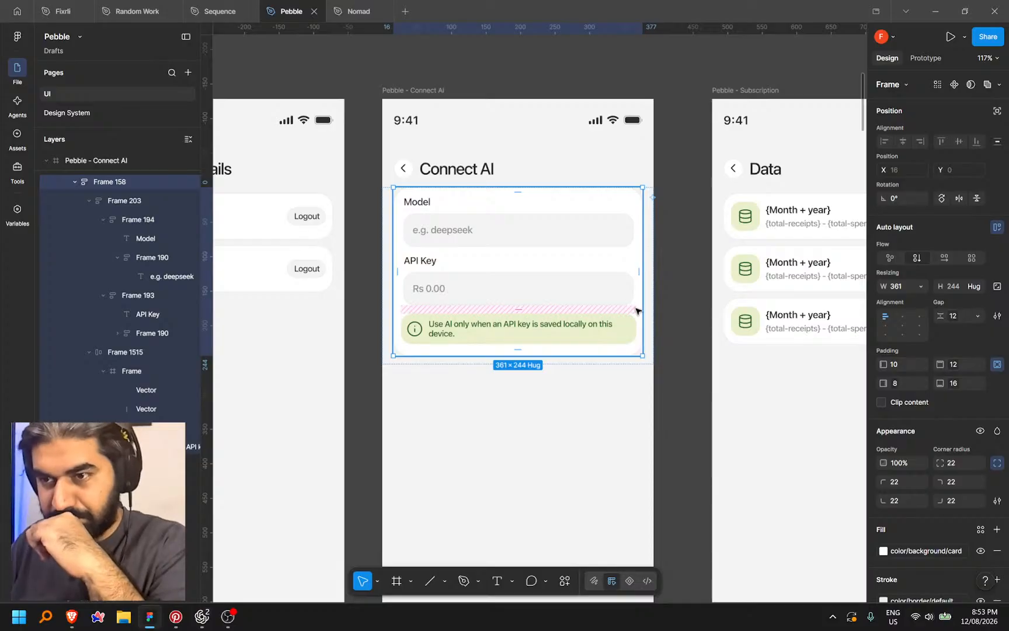
In Dev Mode, copy a link to the selected card and return to Codex
right_click(637, 312)
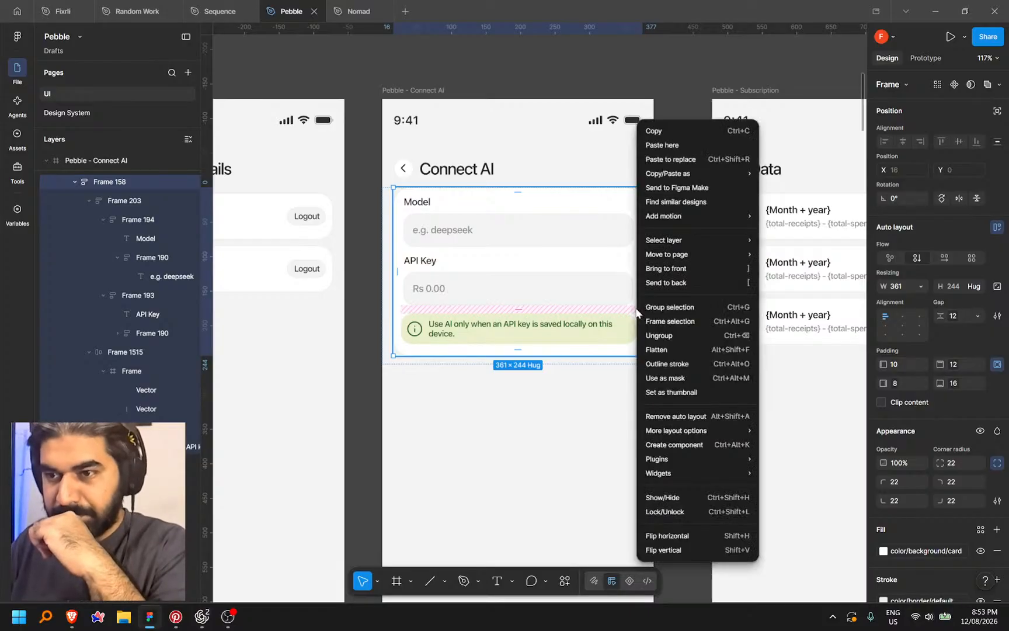
click(647, 583)
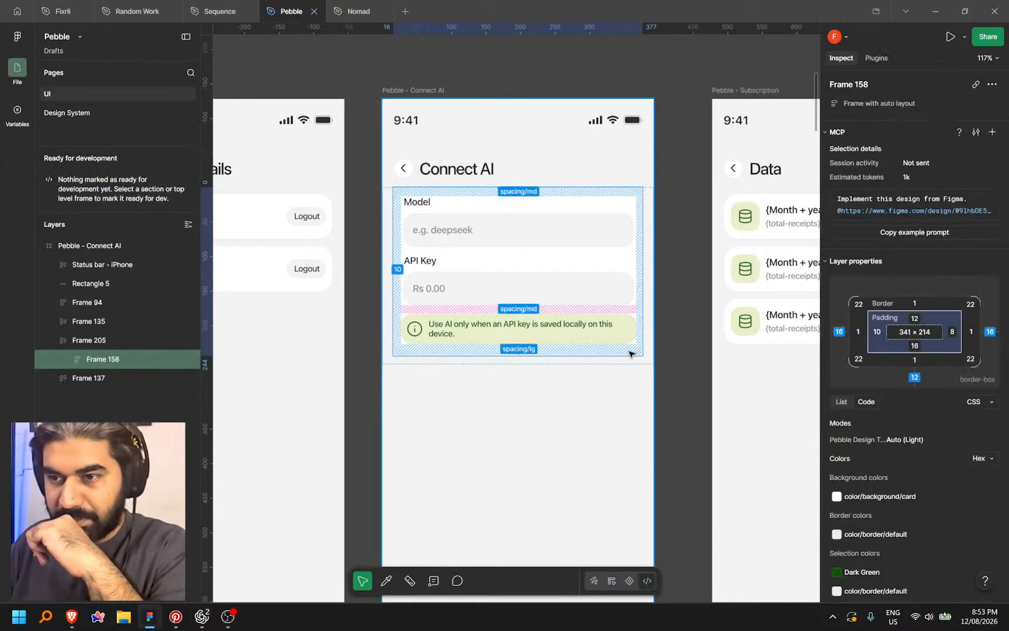
right_click(639, 353)
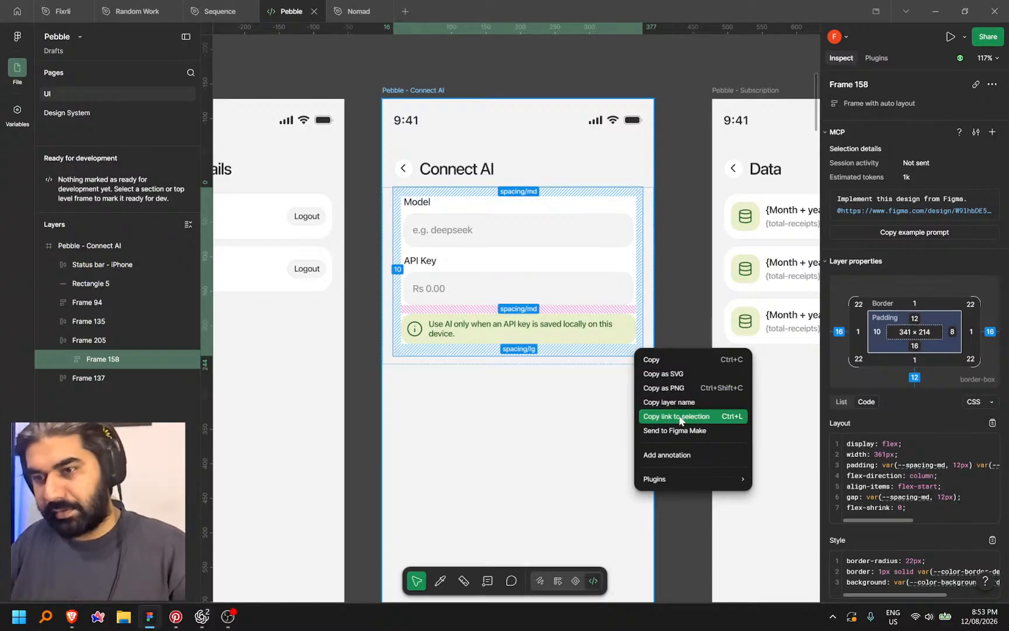
click(676, 414)
key(alt+Tab)
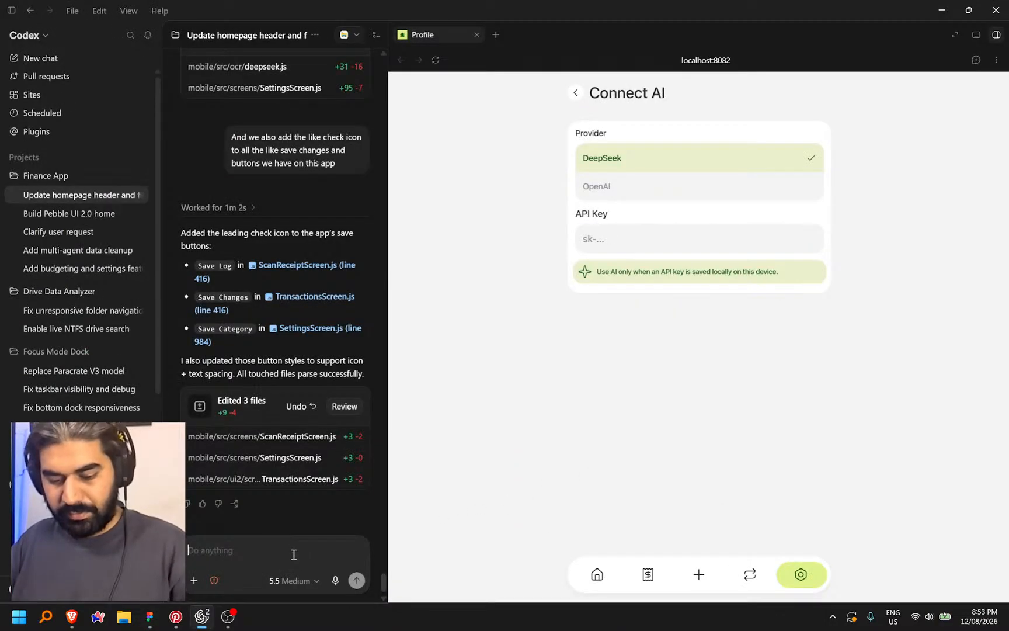
Paste the card link and dictate the request: drop provider choice, add model field, bigger info text
key(ctrl+v)
key(shift+Return)
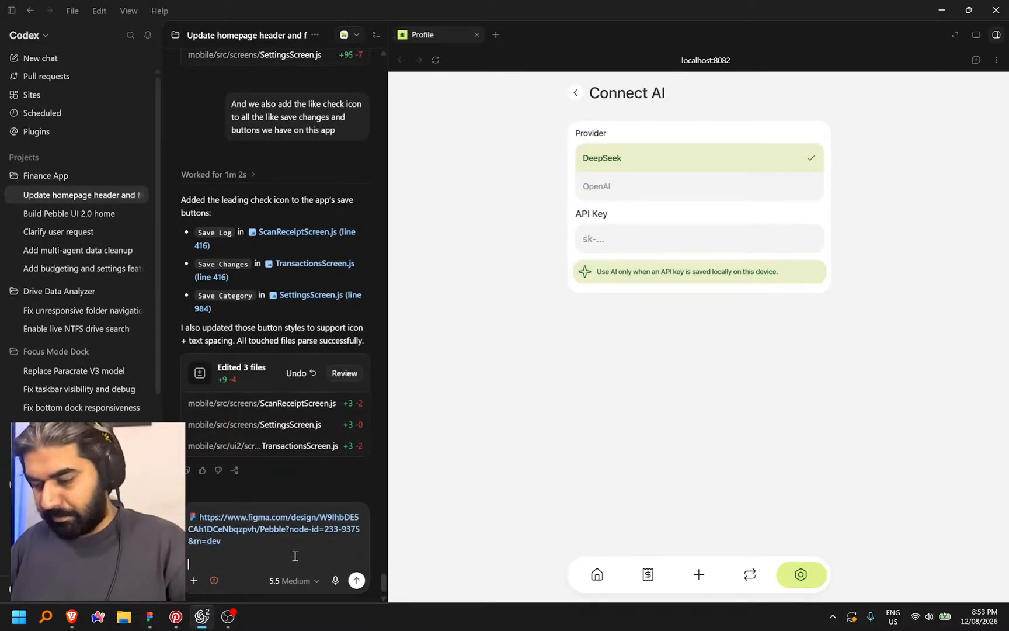
key(ctrl+super)
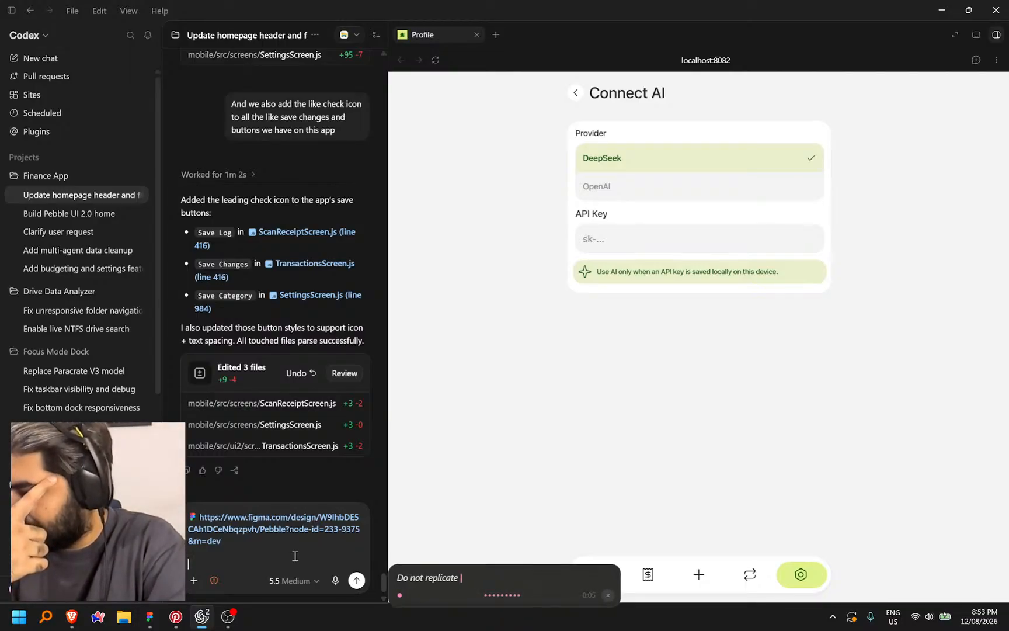
key(ctrl+super)
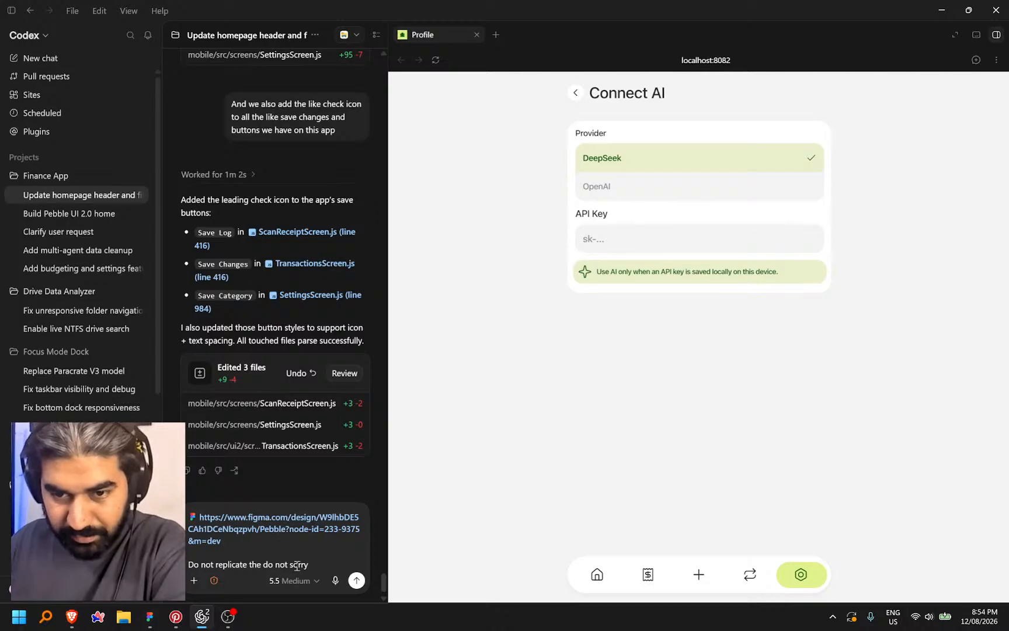
drag(309, 565, 140, 559)
key(BackSpace)
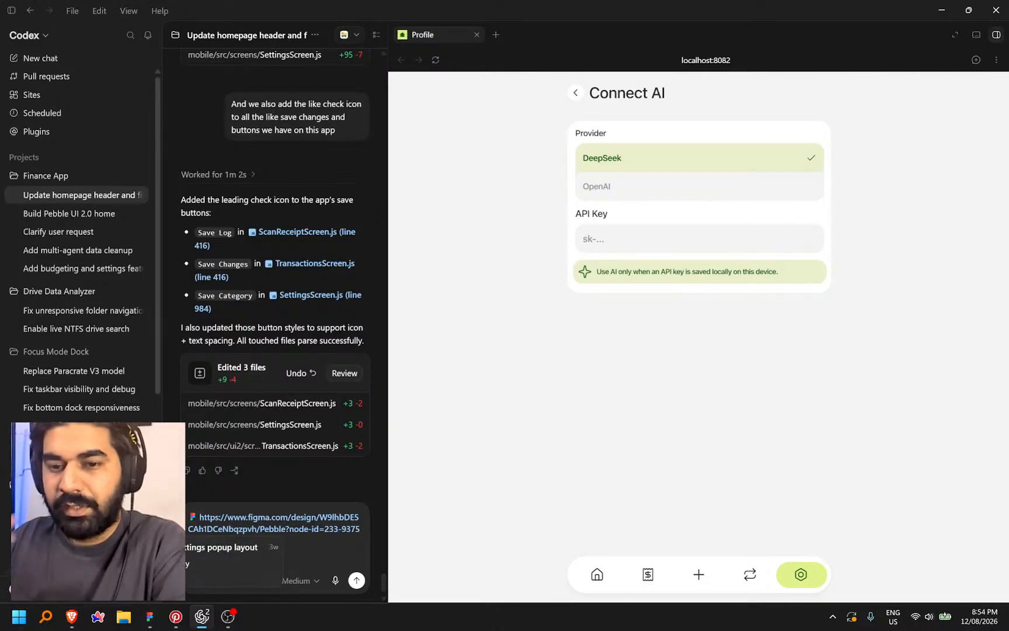
key(ctrl+super)
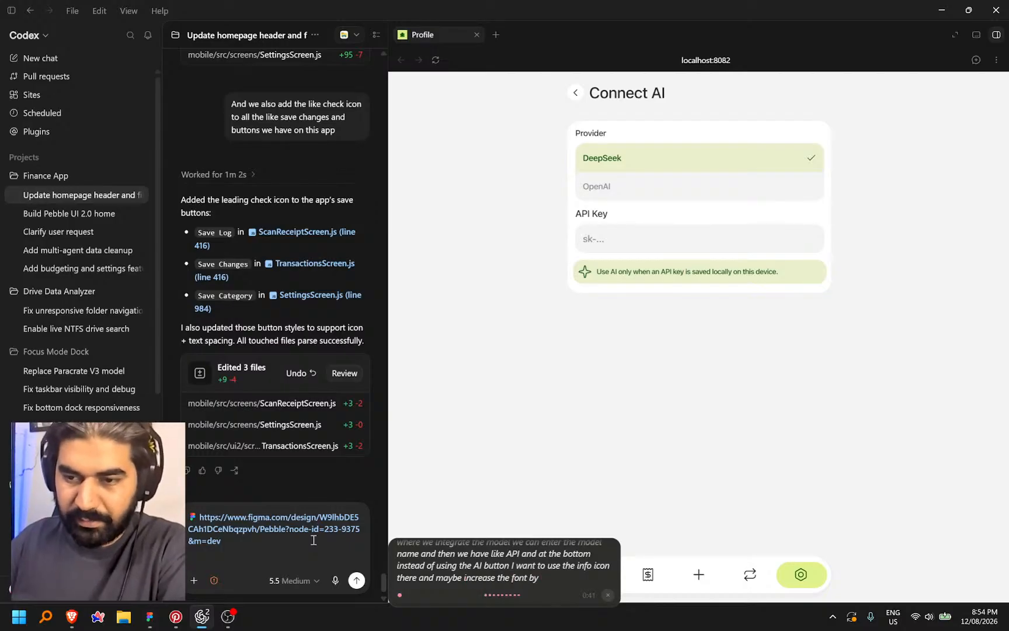
key(ctrl+space)
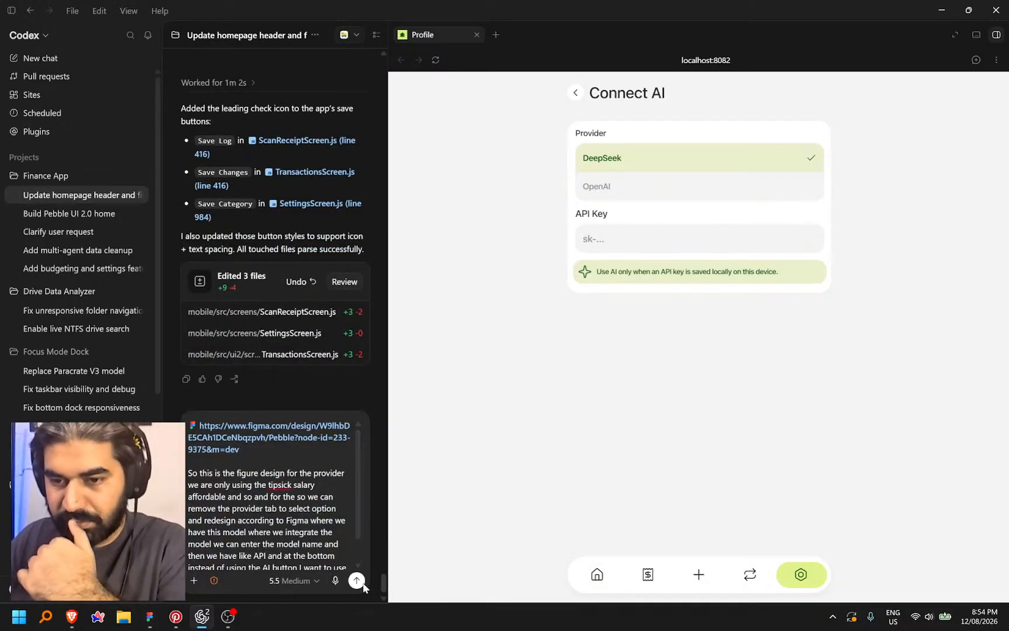
Send the redesign request, then switch the preview's provider to OpenAI and check Settings
click(357, 581)
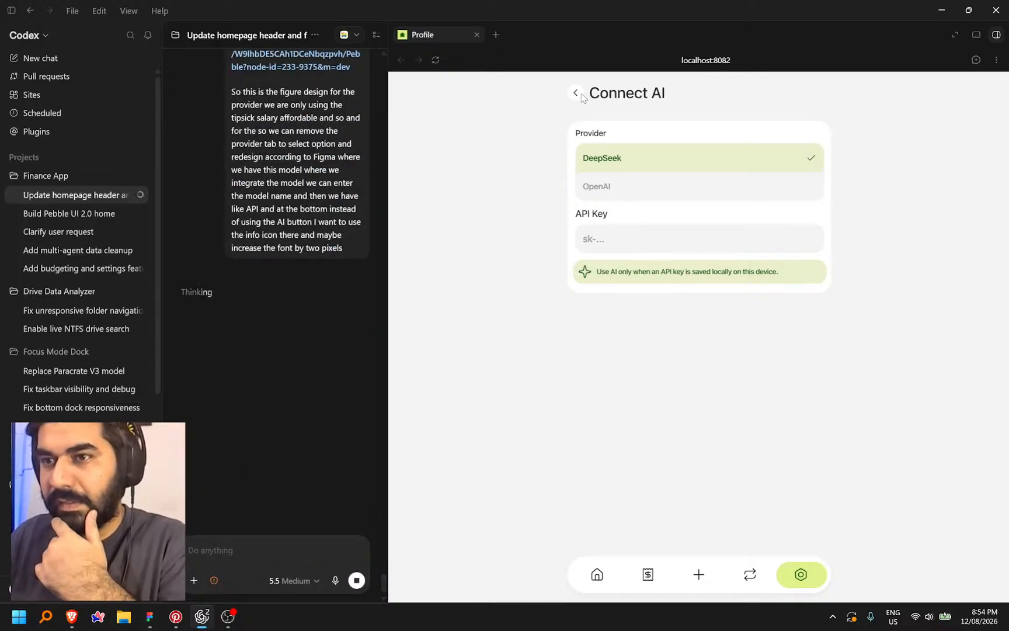
click(576, 92)
scroll(852, 345, down, 4)
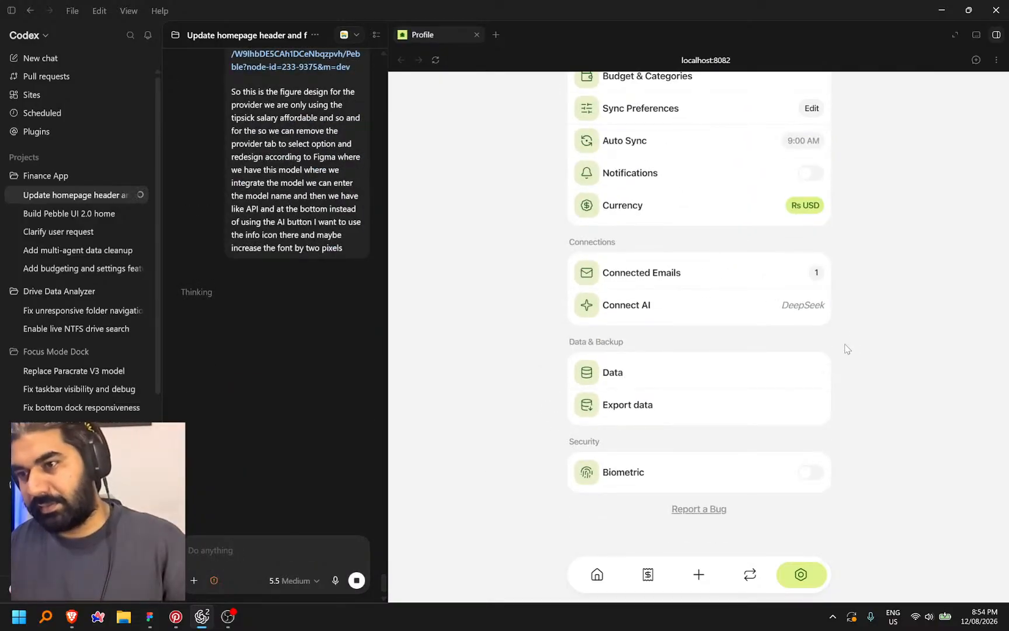
click(754, 312)
click(676, 190)
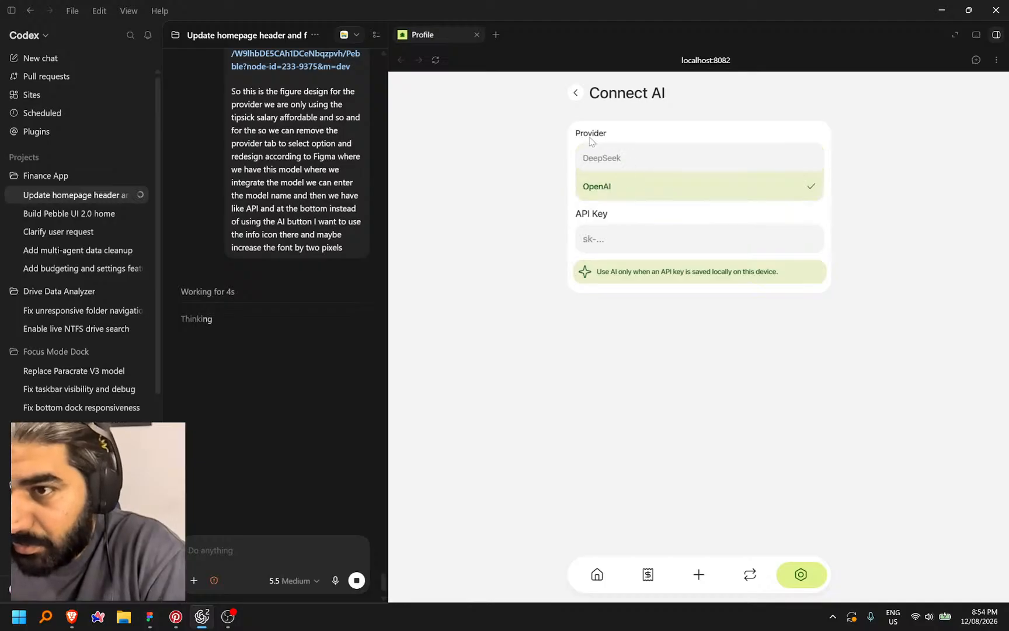
click(575, 93)
scroll(677, 328, down, 4)
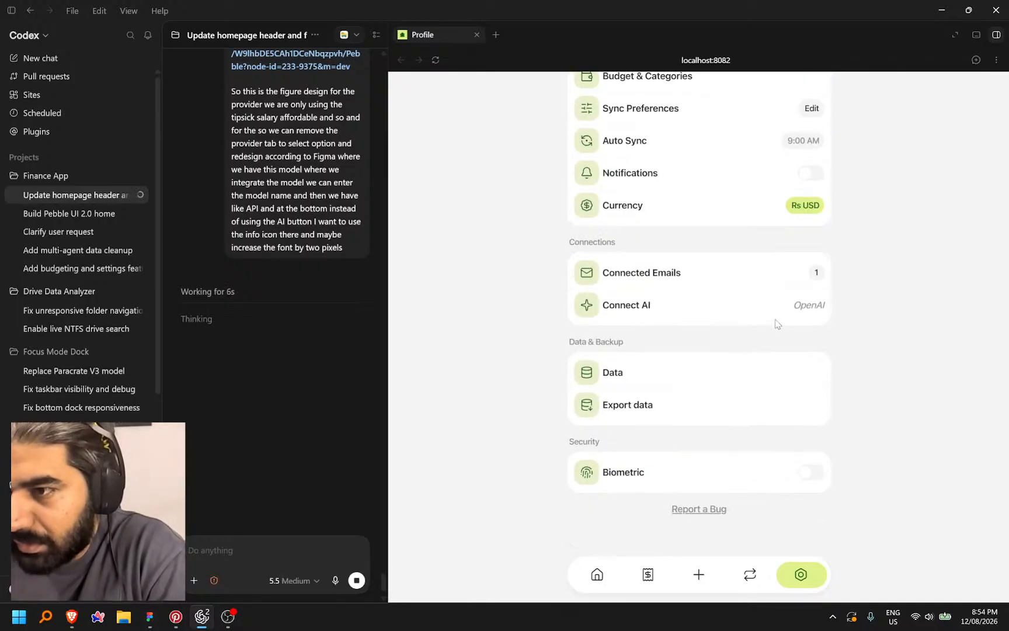
Set the provider back to DeepSeek and recheck the Connect AI page as Codex edits
click(771, 309)
click(637, 153)
click(578, 93)
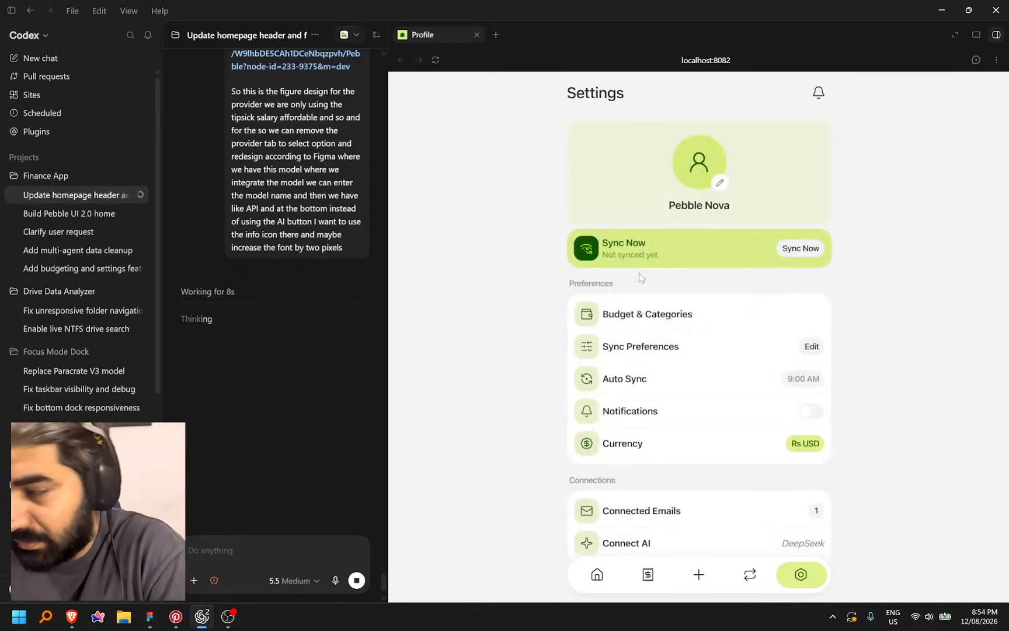
scroll(835, 354, down, 4)
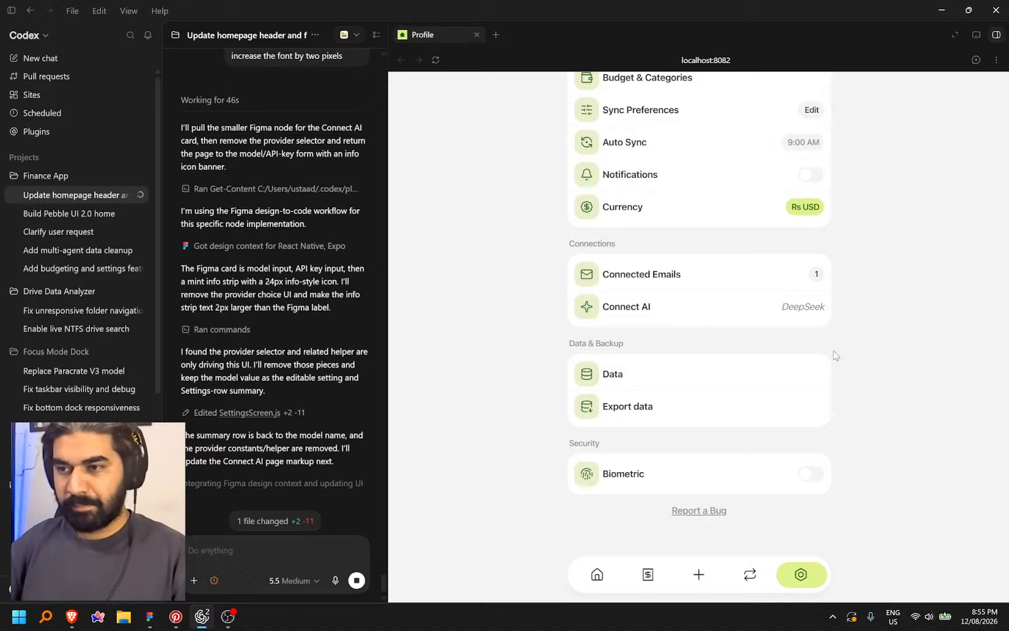
click(730, 311)
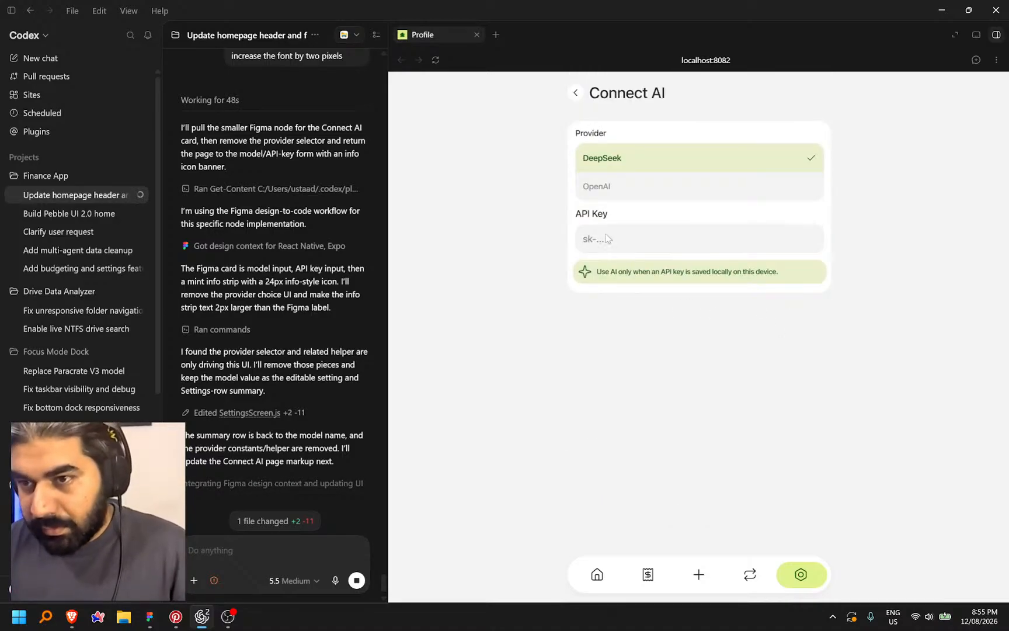
click(575, 93)
scroll(695, 382, down, 4)
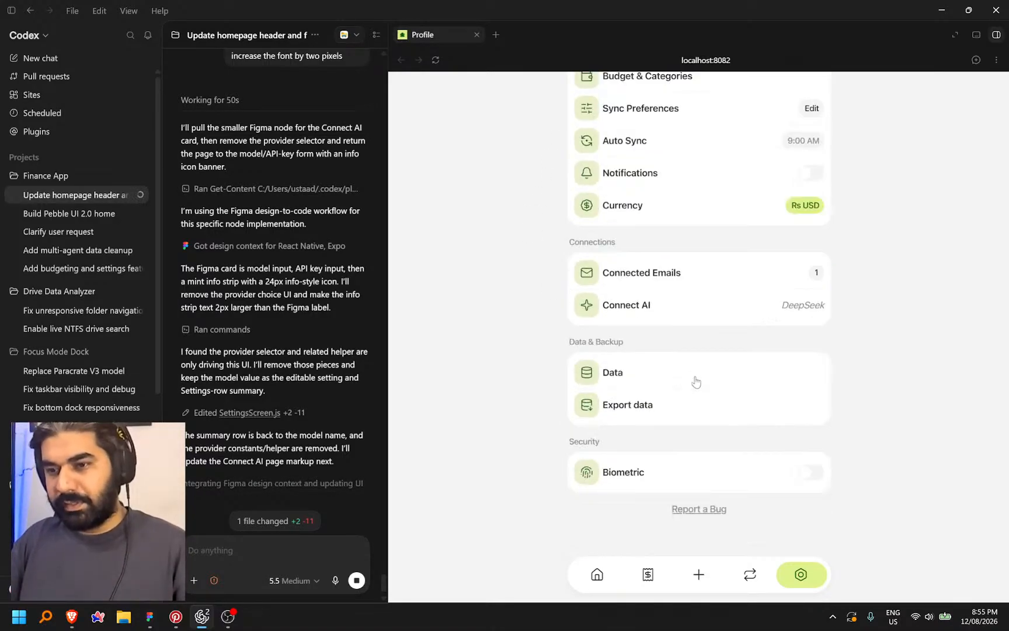
Back in Figma, restore the Edit {category} popup's deleted heading with undo
click(150, 616)
scroll(342, 333, down, 5)
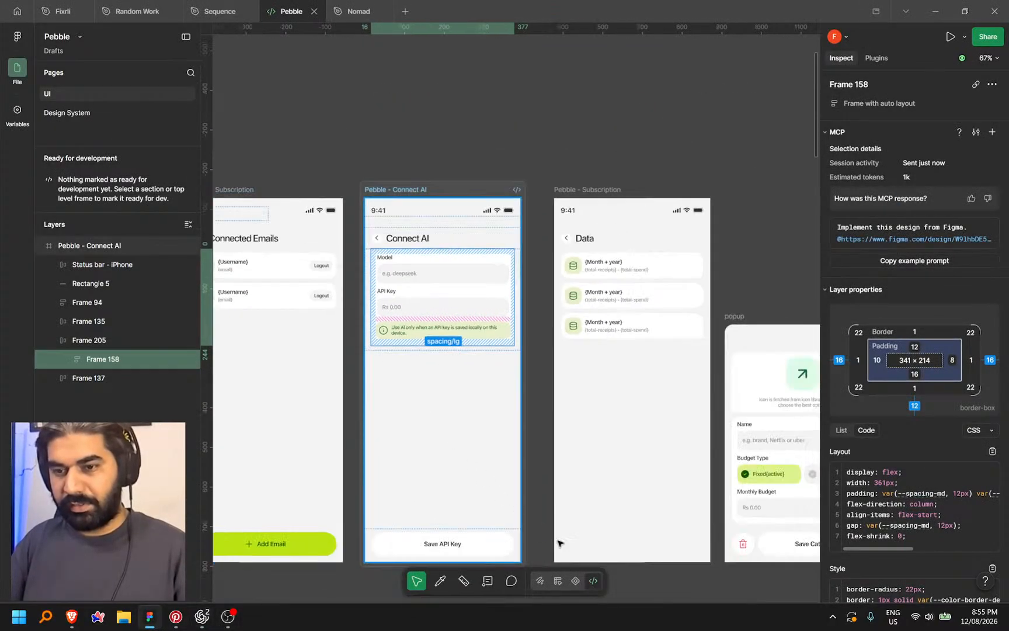
scroll(752, 292, up, 3)
drag(748, 232, 641, 197)
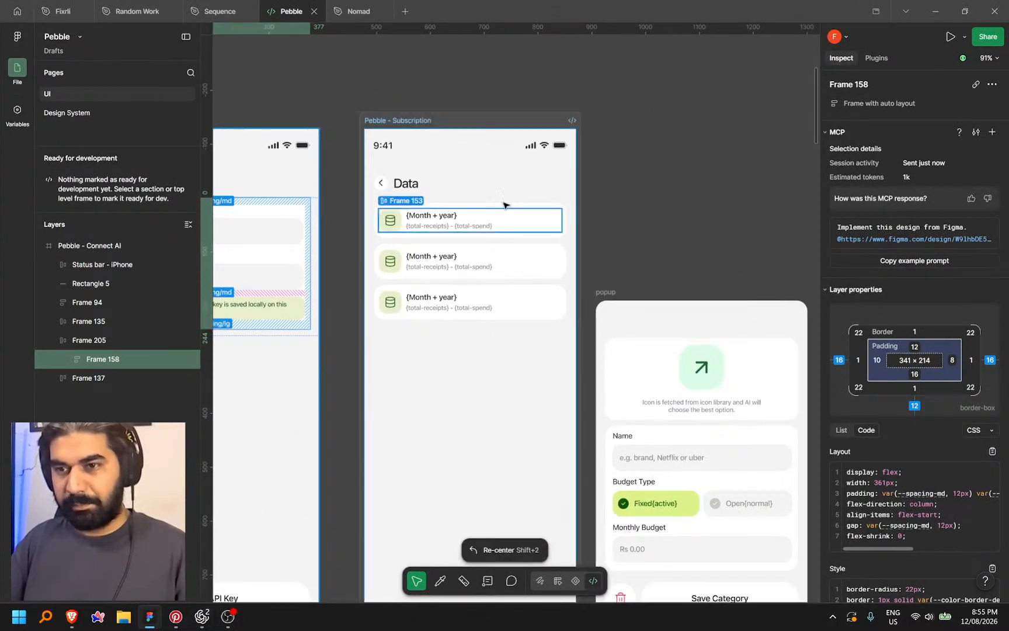
drag(619, 154, 476, 95)
drag(724, 273, 732, 262)
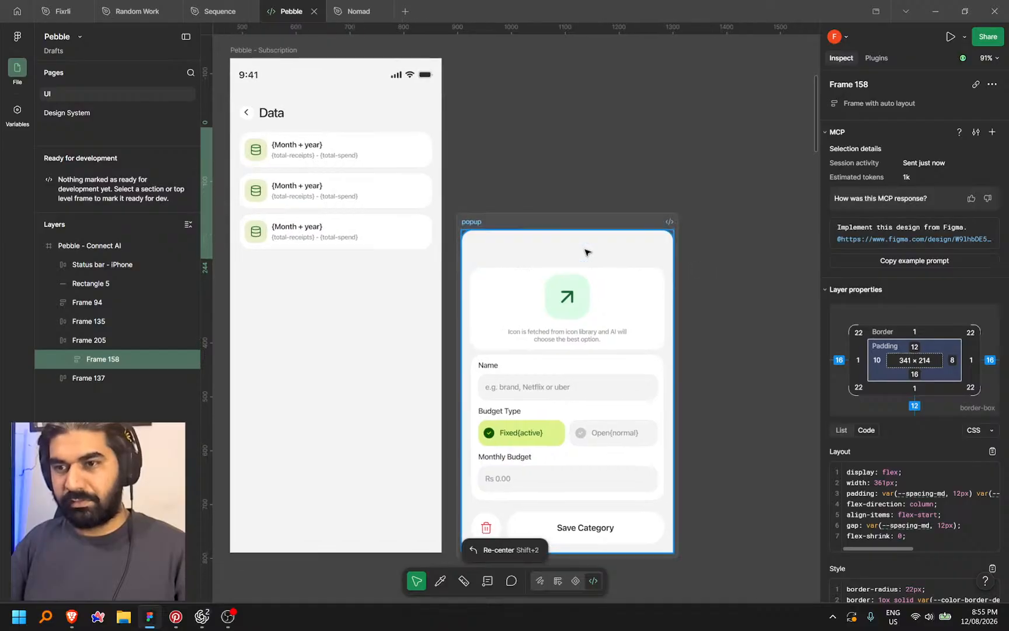
click(578, 252)
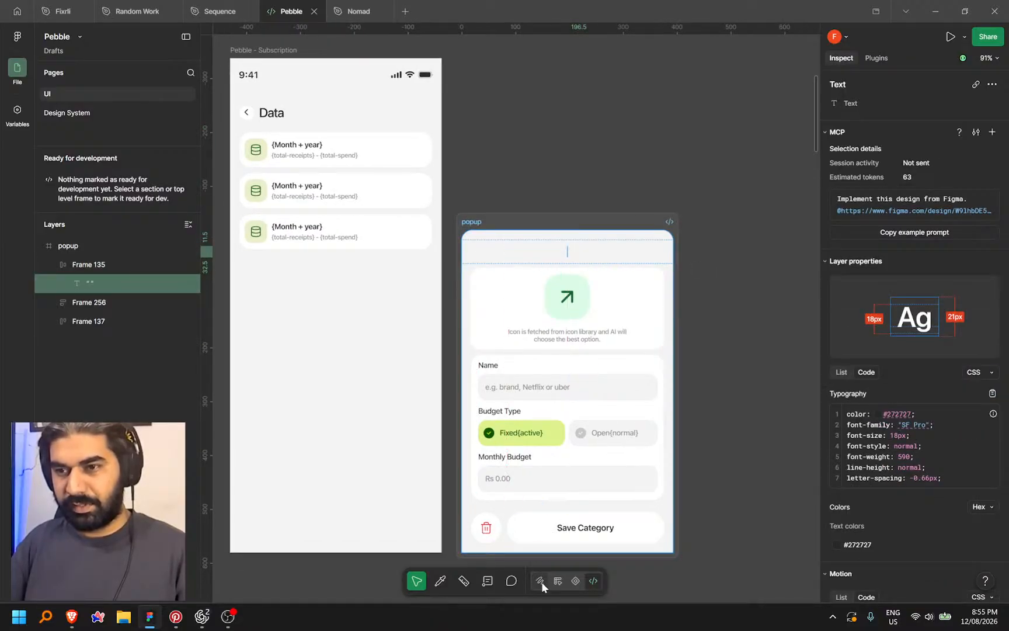
key(shift+d)
key(ctrl+z)
click(703, 266)
double_click(558, 254)
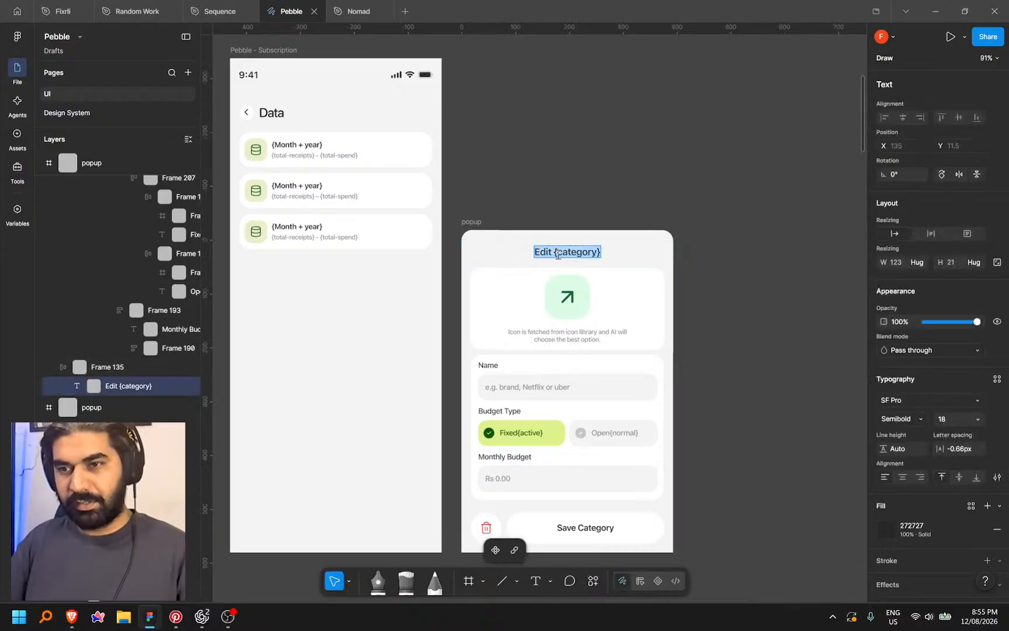
ctrl+scroll(565, 256, up, 2)
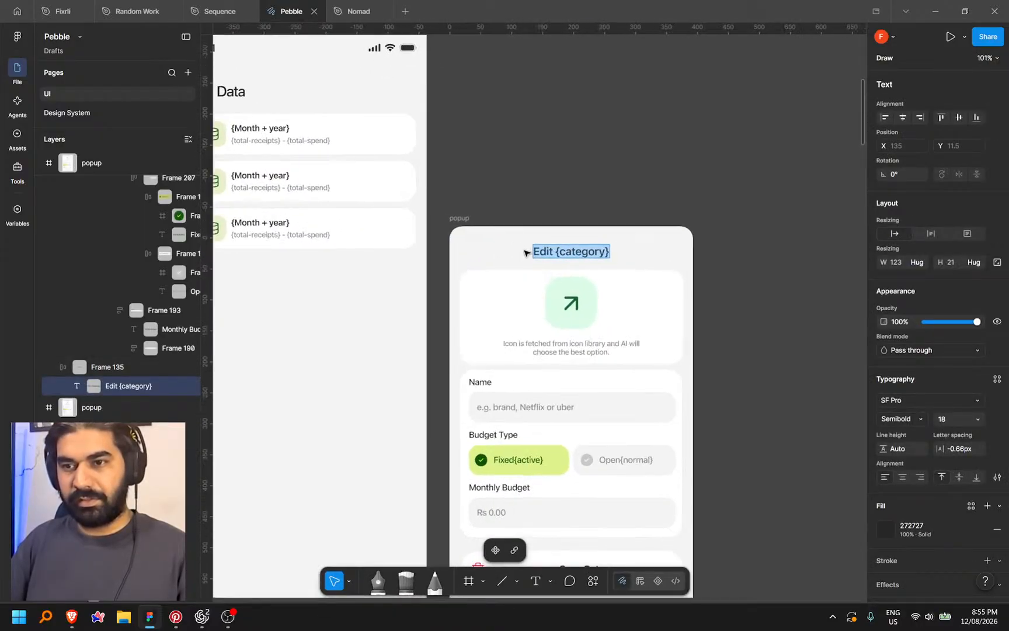
key(Escape)
Paste a duplicate of the Subscription Details popup near the Data screen
ctrl+scroll(759, 255, down, 5)
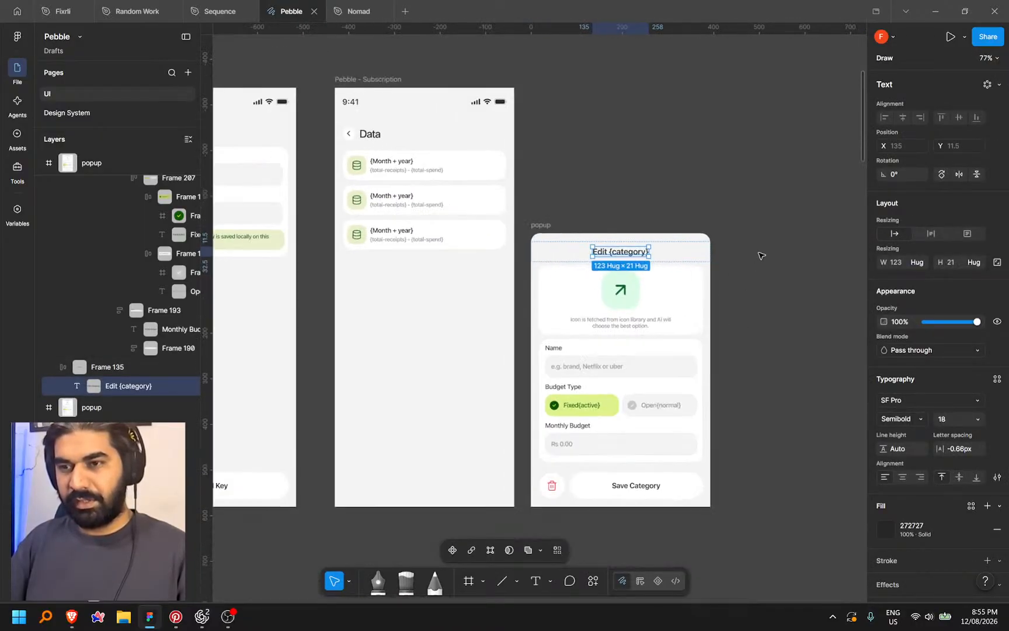
scroll(449, 441, left, 10)
scroll(460, 417, down, 2)
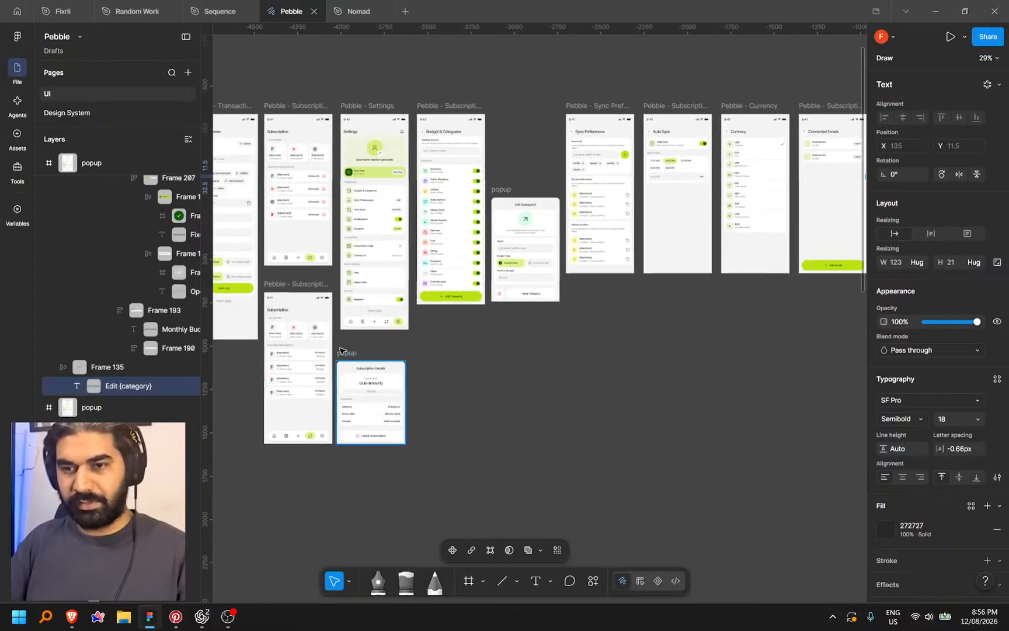
click(351, 355)
scroll(642, 368, right, 20)
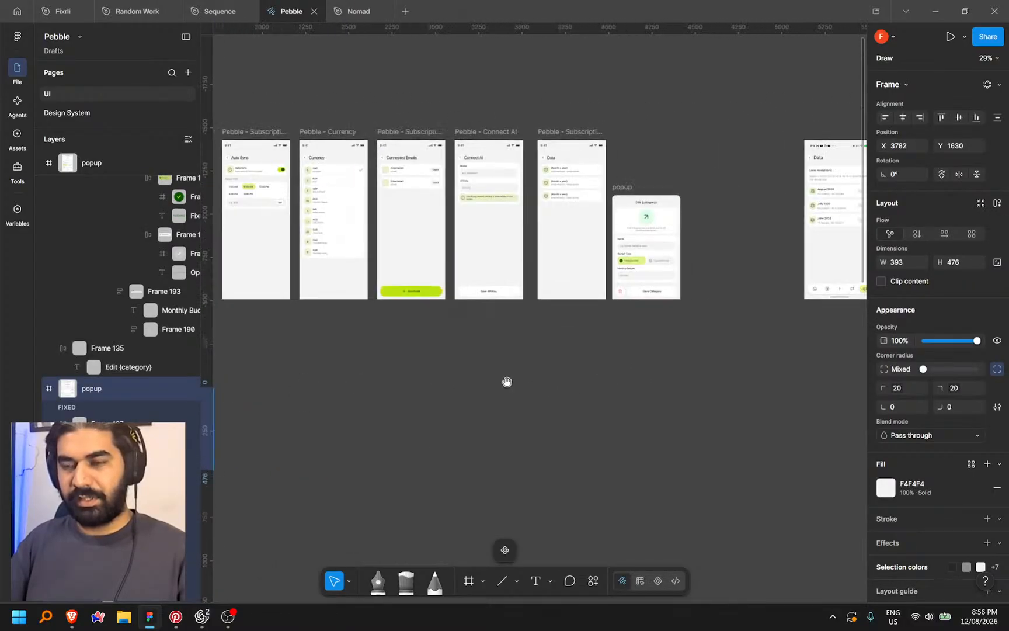
ctrl+scroll(450, 294, up, 4)
scroll(576, 315, left, 3)
click(585, 326)
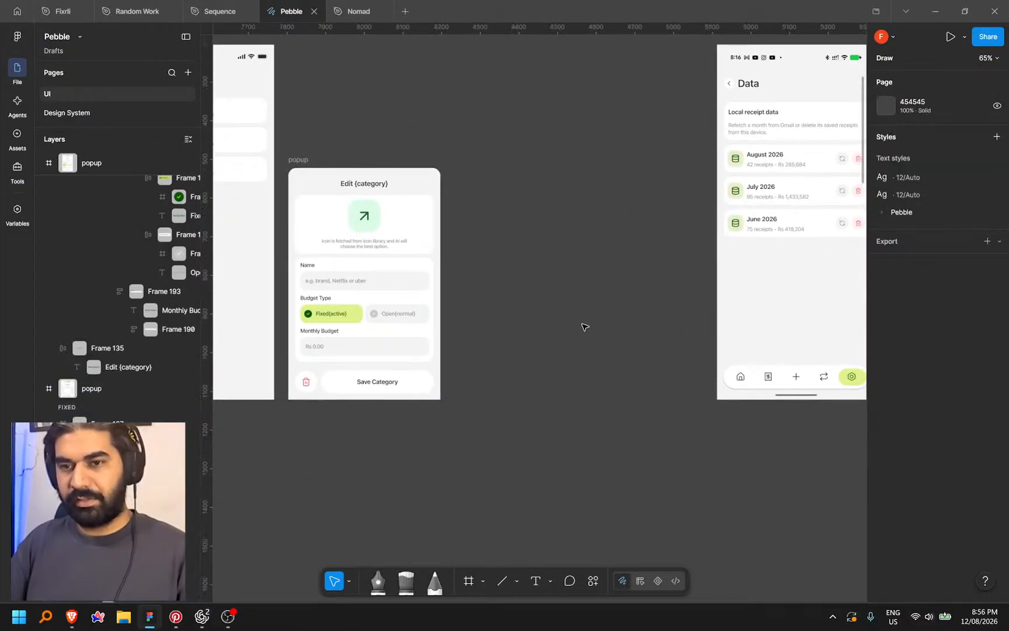
key(ctrl+v)
Delete the old Edit {category} popup and drag the copy beside the Data screen
drag(484, 278, 469, 200)
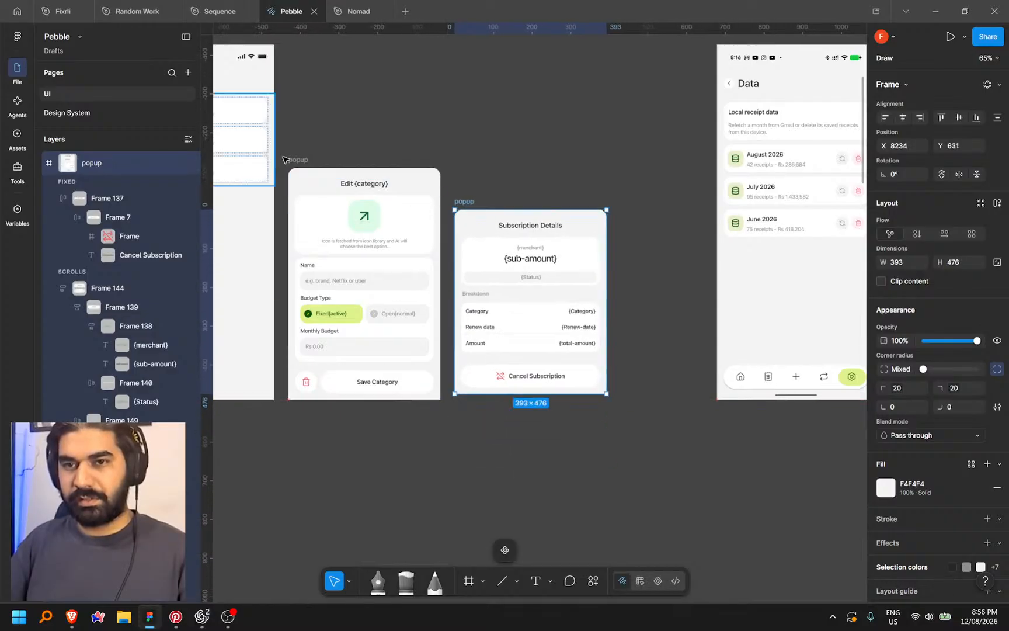
click(311, 158)
key(Delete)
drag(467, 202, 302, 208)
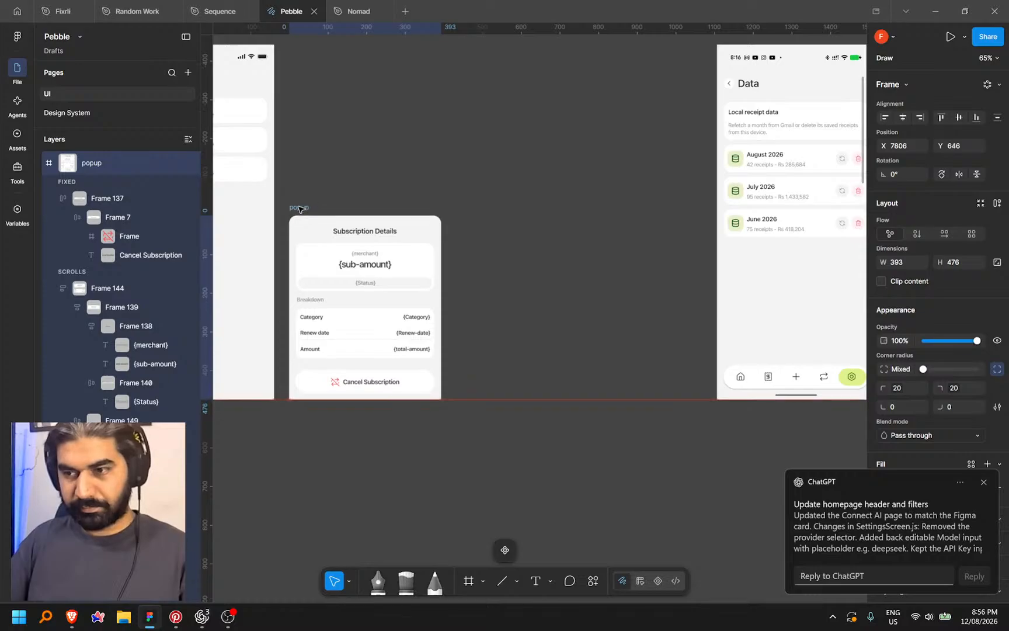
Rename the copied popup's title from Subscription Details to 'Data Details'
click(504, 207)
drag(504, 208, 644, 209)
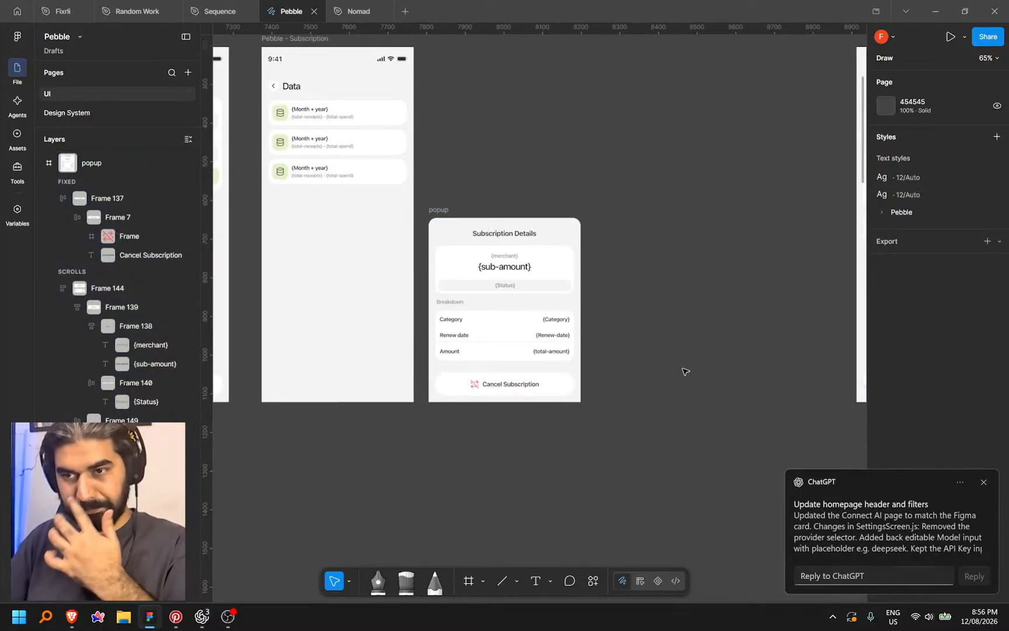
scroll(502, 233, up, 3)
double_click(494, 237)
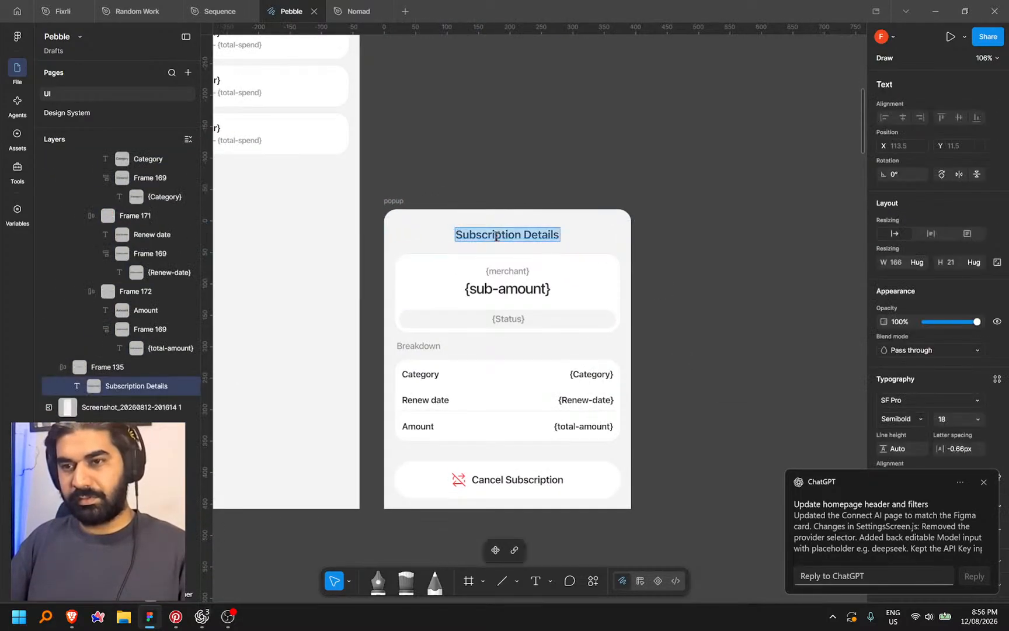
scroll(495, 236, up, 3)
click(515, 238)
double_click(538, 235)
drag(539, 235, 327, 236)
text(ata)
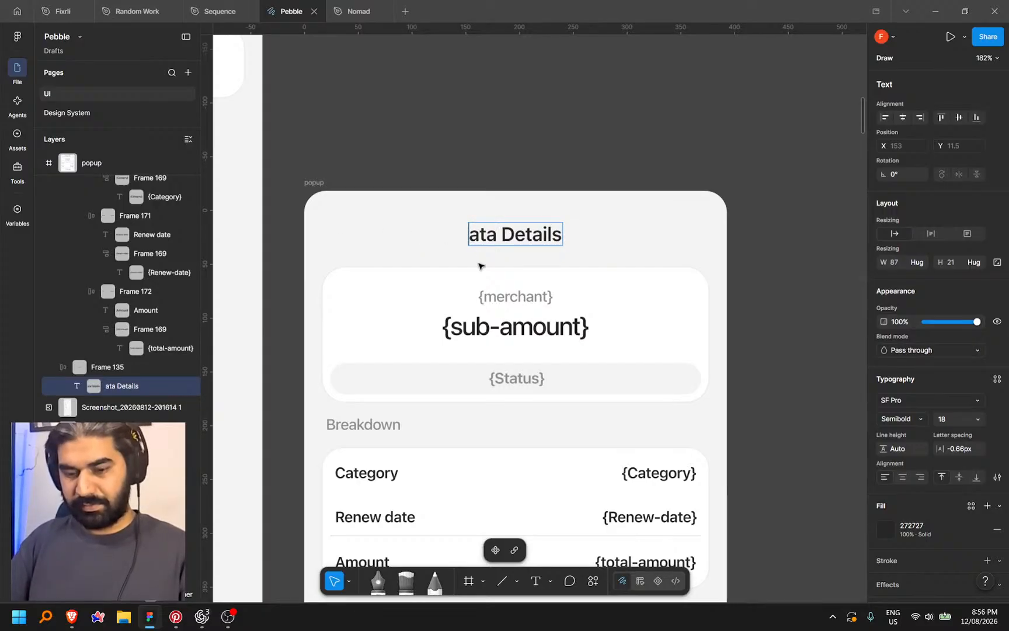
key(Home)
text(D)
Paste {Month + year} over the {merchant} placeholder and delete the {Status} pill
double_click(506, 298)
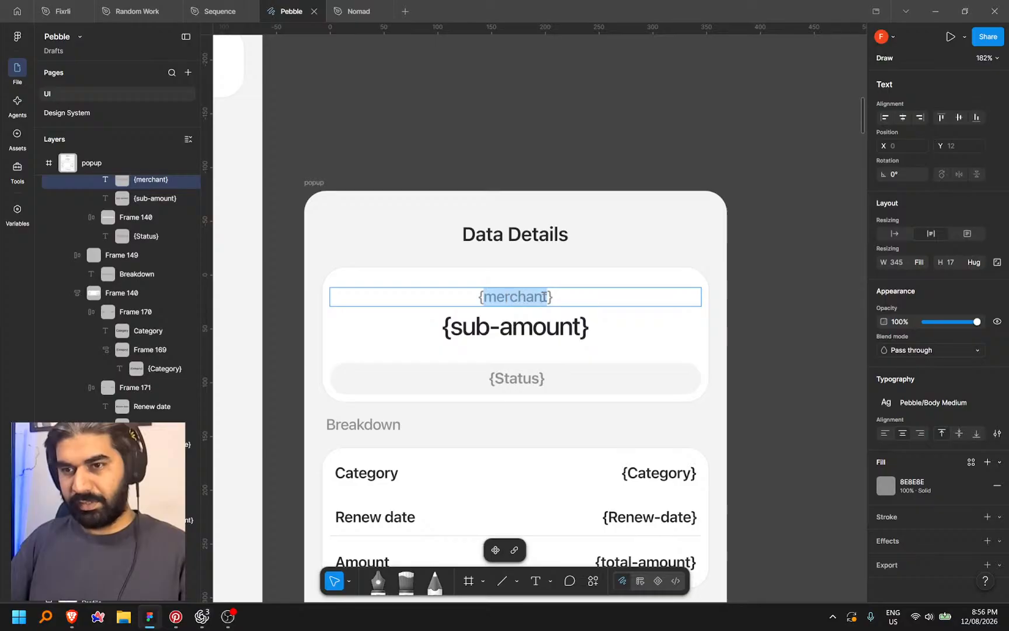
scroll(581, 300, down, 5)
scroll(403, 169, up, 3)
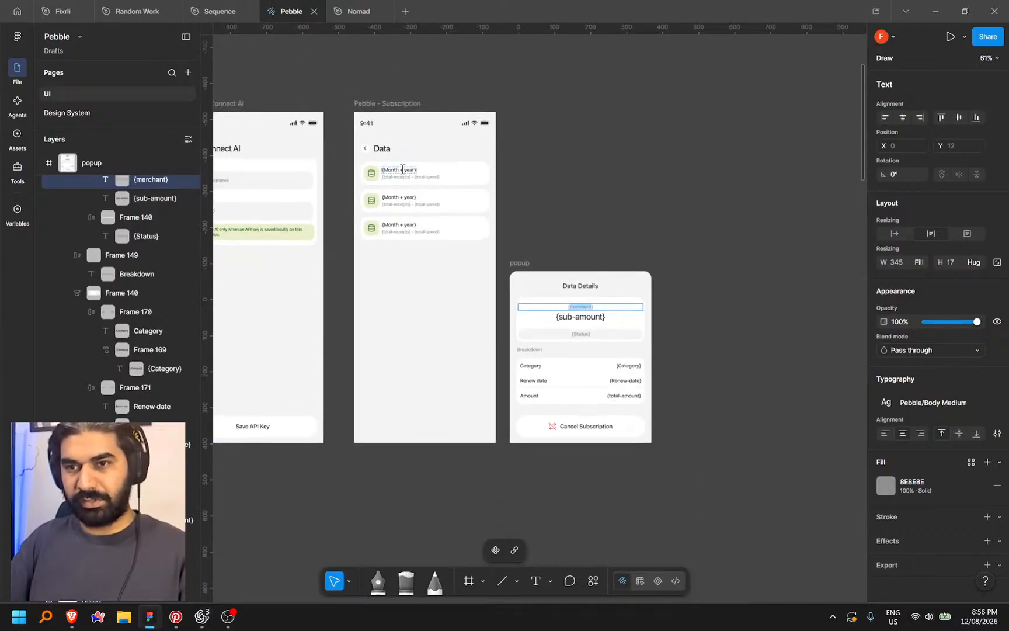
double_click(399, 170)
key(ctrl+c)
scroll(399, 169, down, 3)
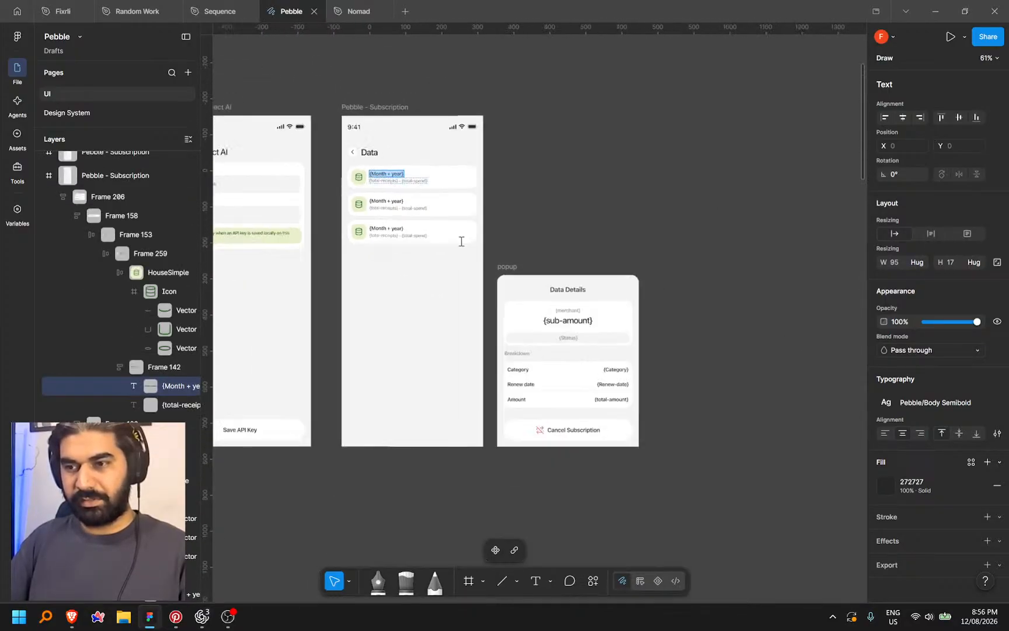
scroll(535, 306, up, 3)
scroll(534, 306, up, 3)
double_click(529, 306)
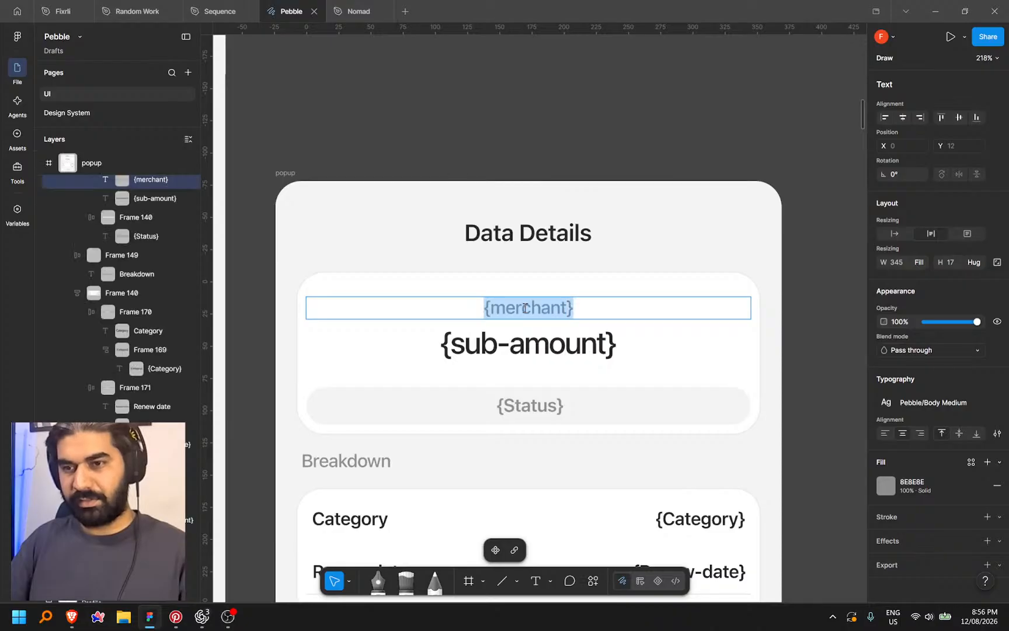
key(ctrl+v)
scroll(525, 308, down, 3)
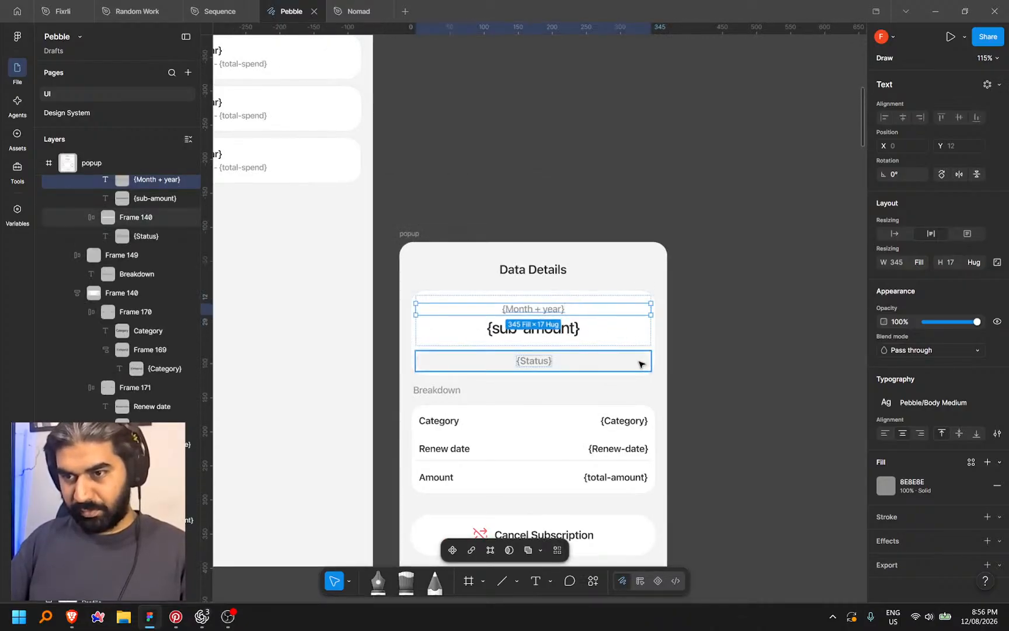
click(641, 362)
key(Delete)
Move the {sub-amount} line up and replace it with {Month + year} as the headline
scroll(692, 333, up, 3)
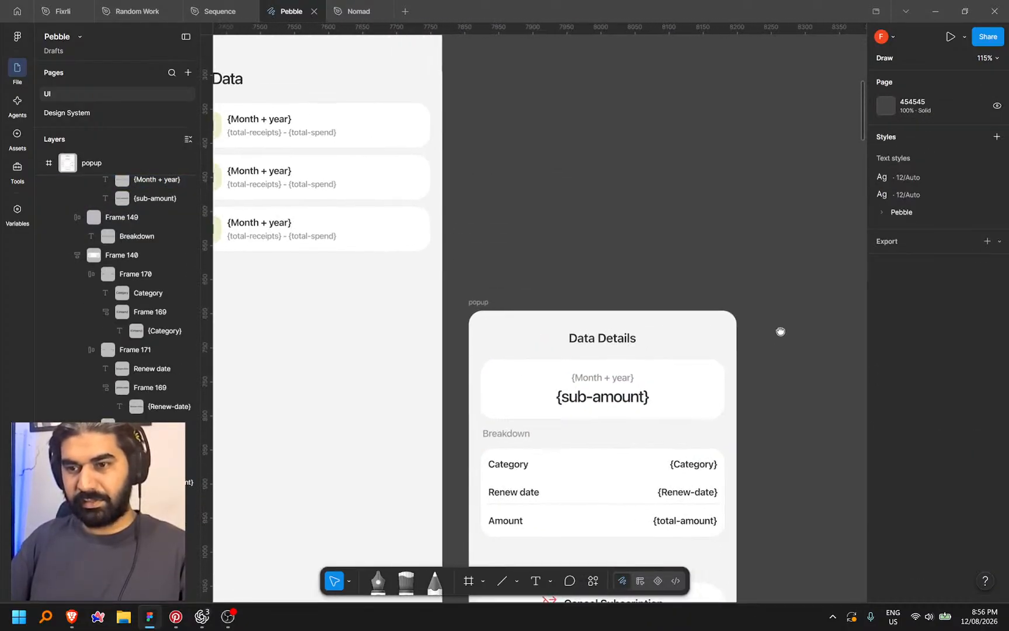
scroll(584, 291, down, 2)
double_click(320, 155)
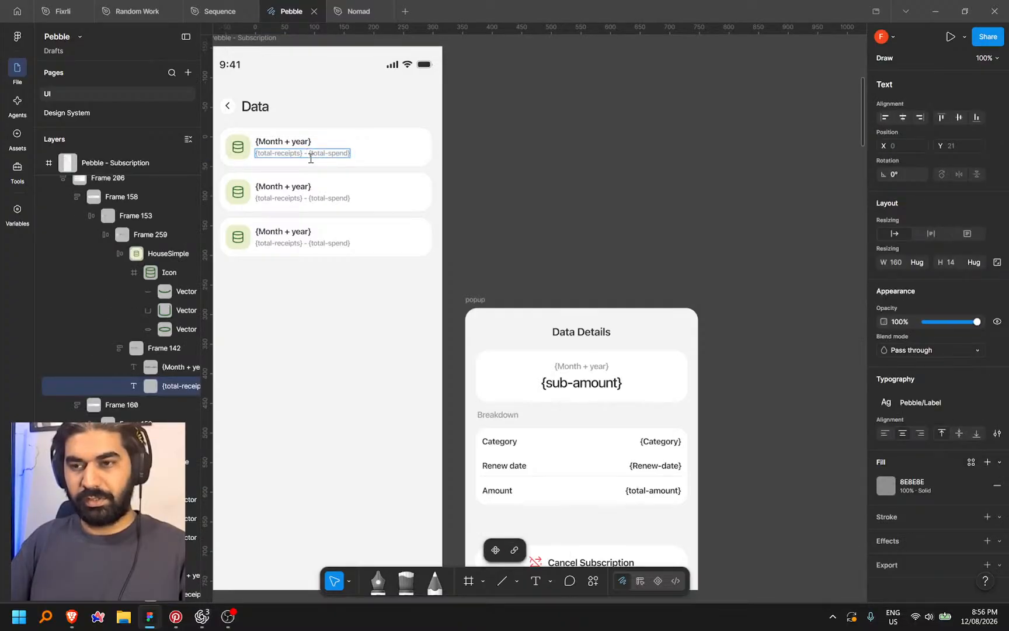
double_click(607, 381)
key(Up)
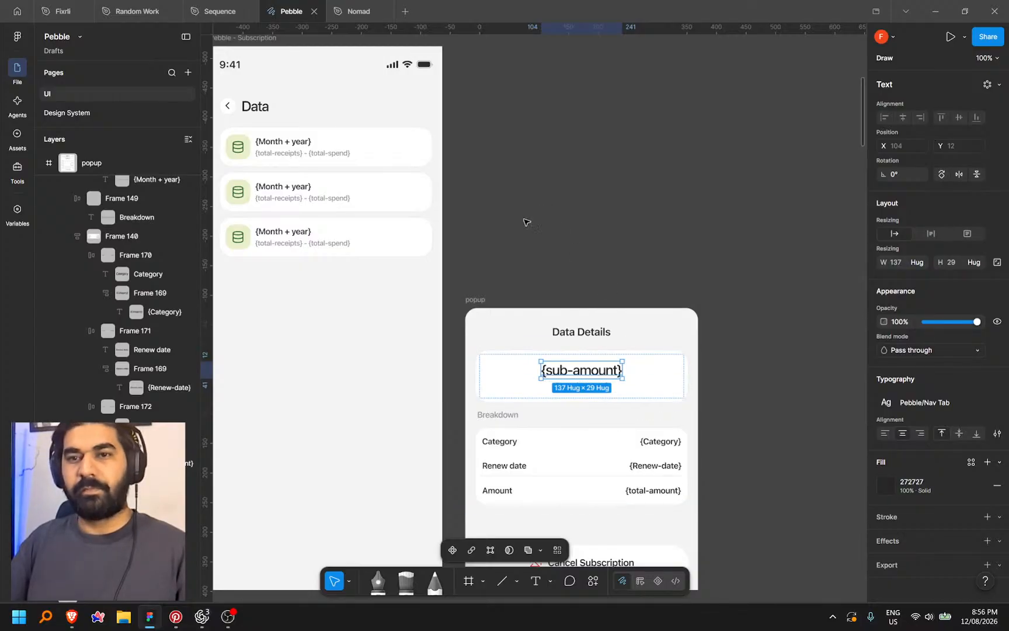
click(296, 144)
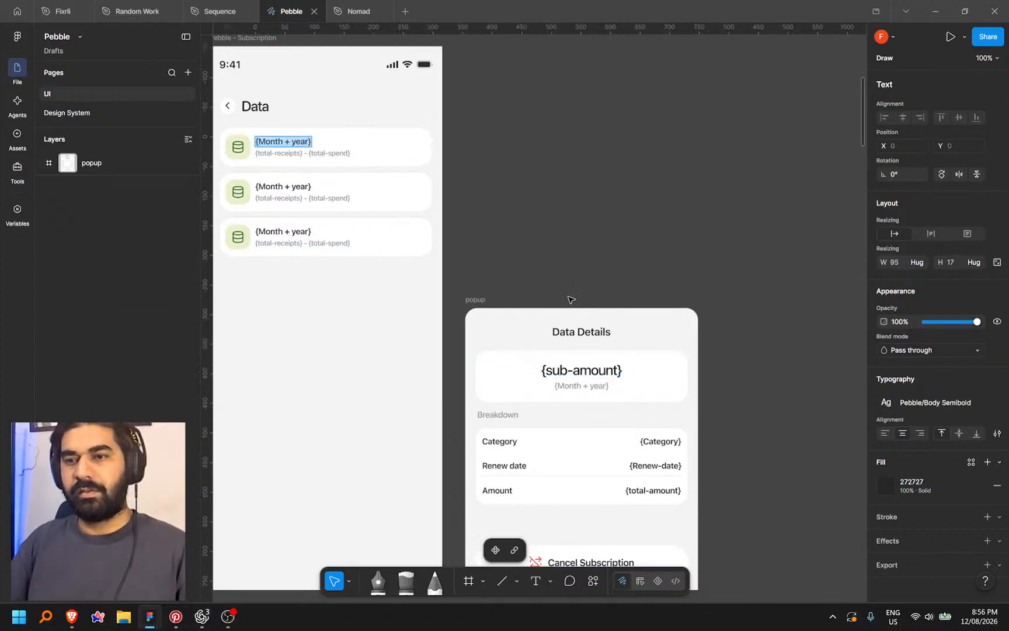
double_click(590, 370)
key(ctrl+v)
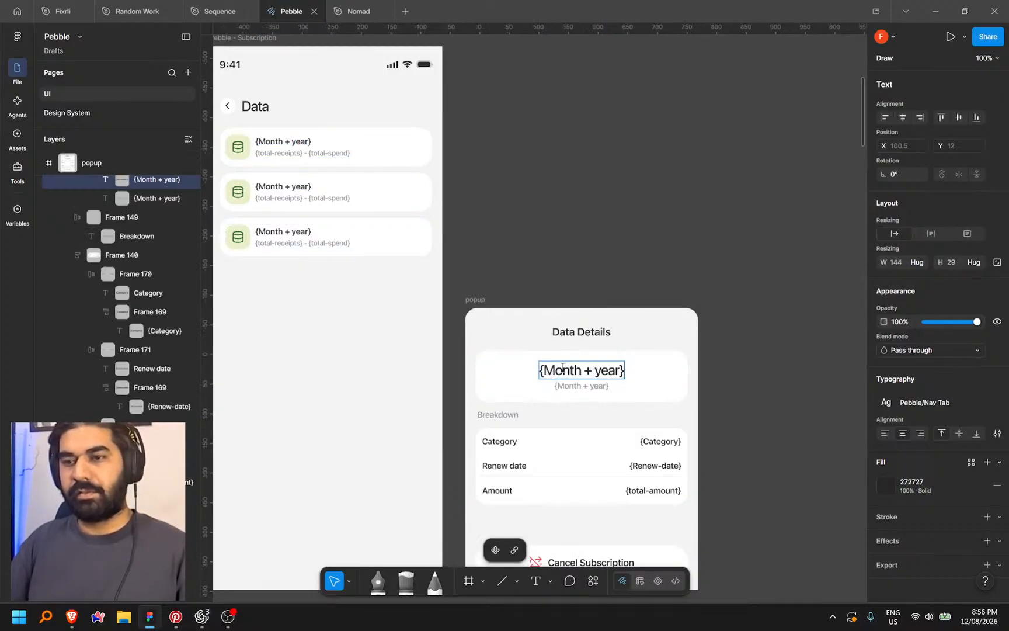
Set the grey subtitle to the {total-receipts} - {total-spend} placeholder
double_click(321, 154)
key(ctrl+c)
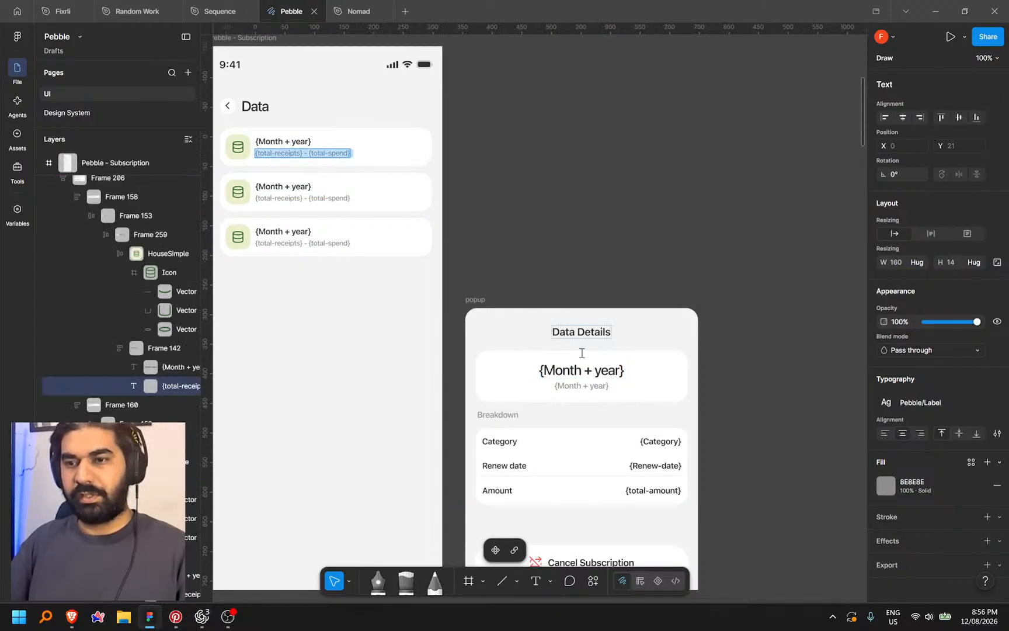
double_click(563, 386)
key(ctrl+v)
key(Escape)
scroll(742, 232, down, 3)
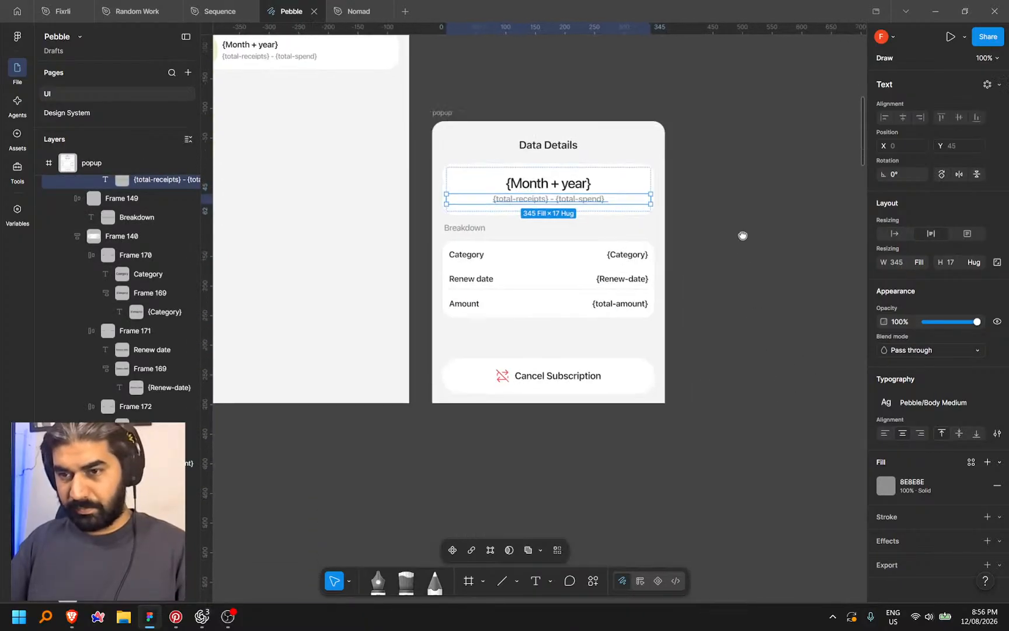
drag(759, 265, 755, 325)
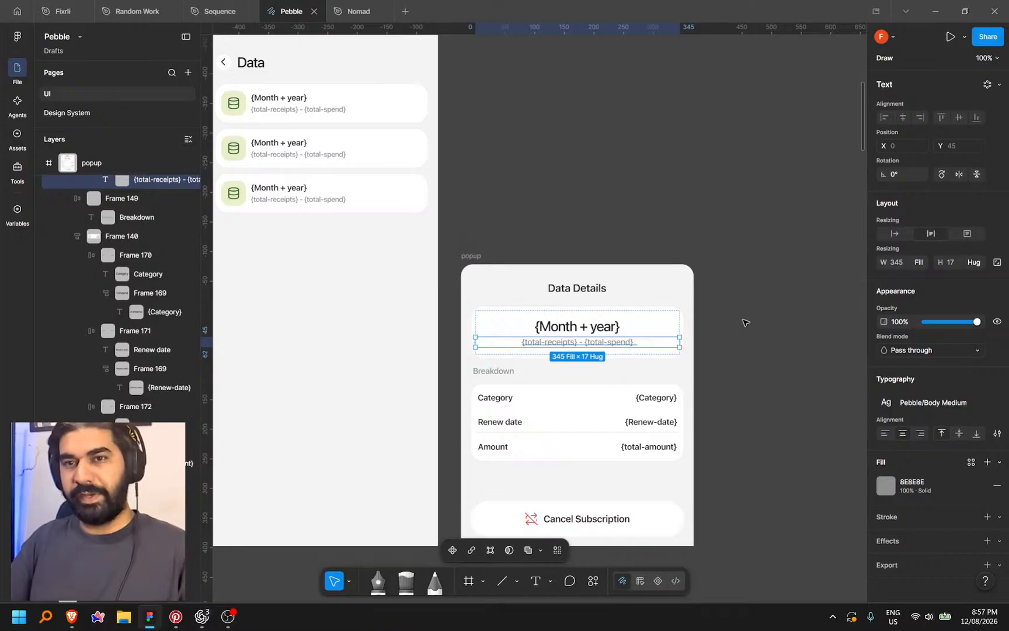
scroll(737, 320, down, 1)
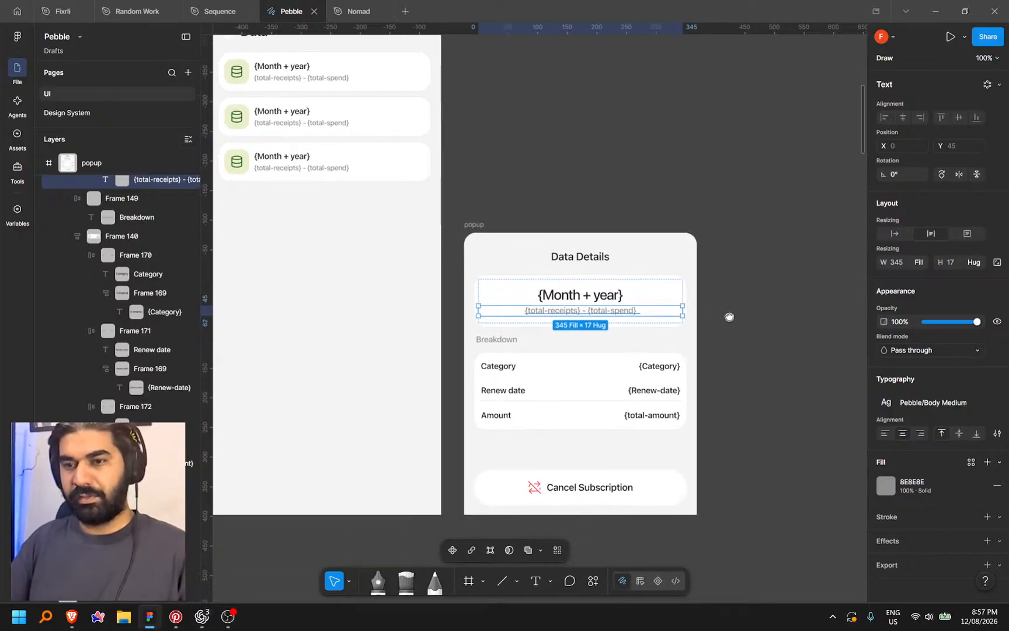
Relabel the Category row as Duration and replace its {Category} value with {Duration}
double_click(496, 365)
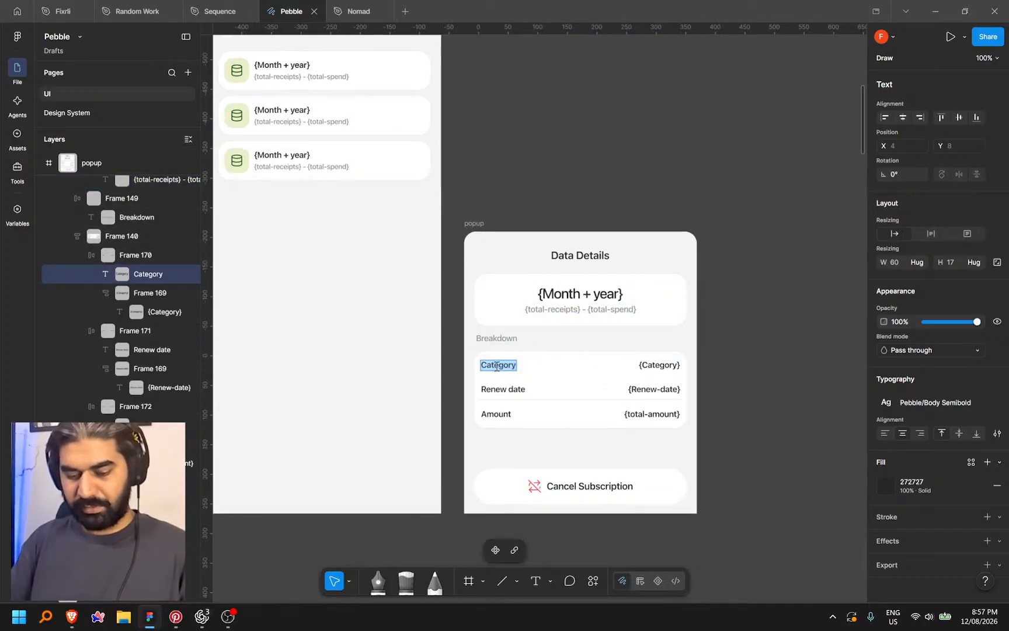
text(Duration)
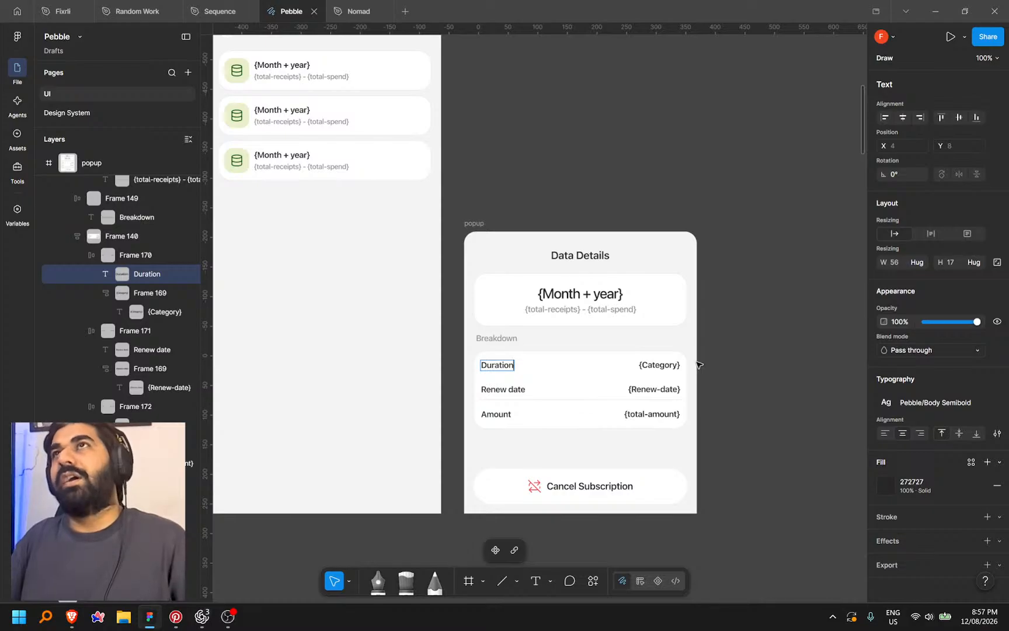
click(660, 367)
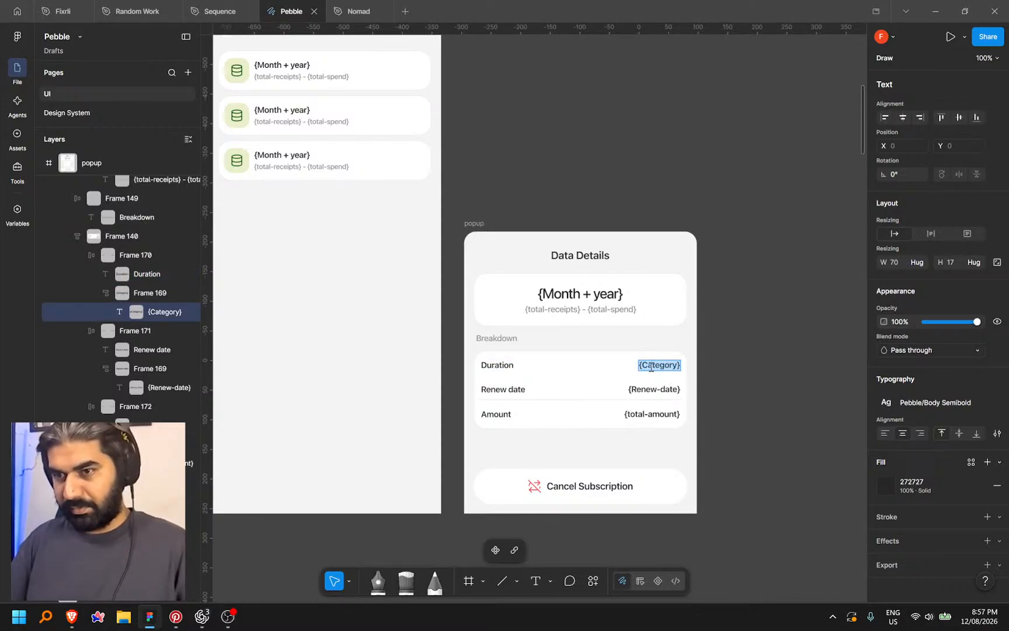
scroll(657, 365, up, 3)
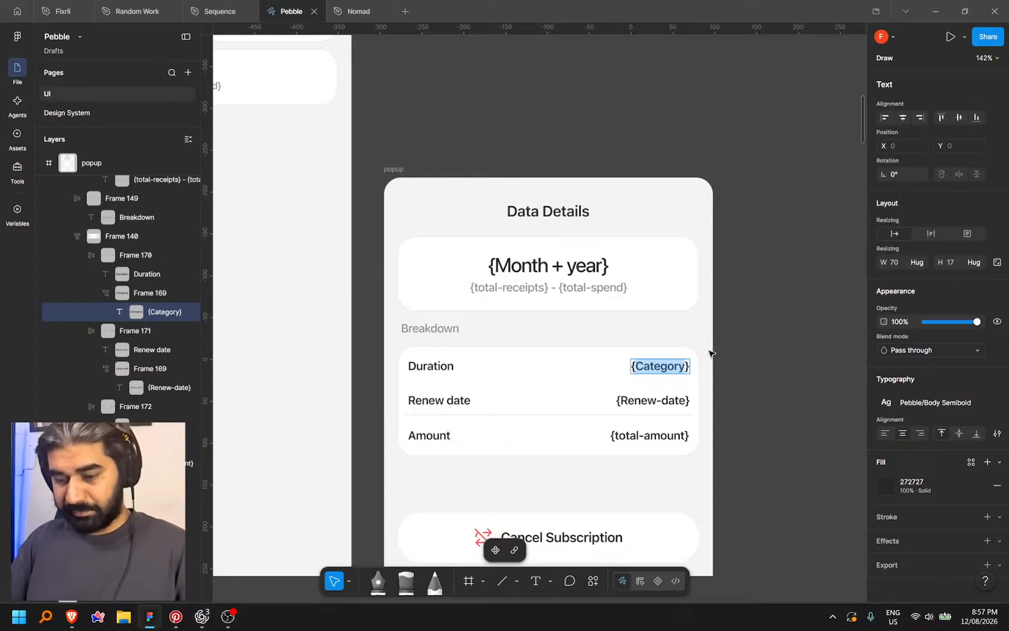
text(Durati)
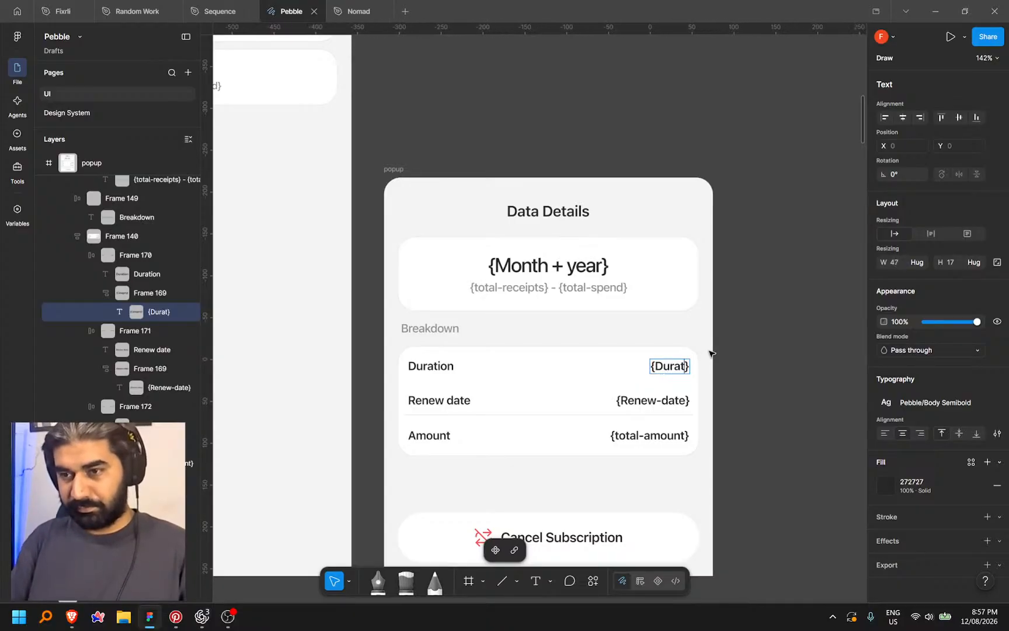
text(on)
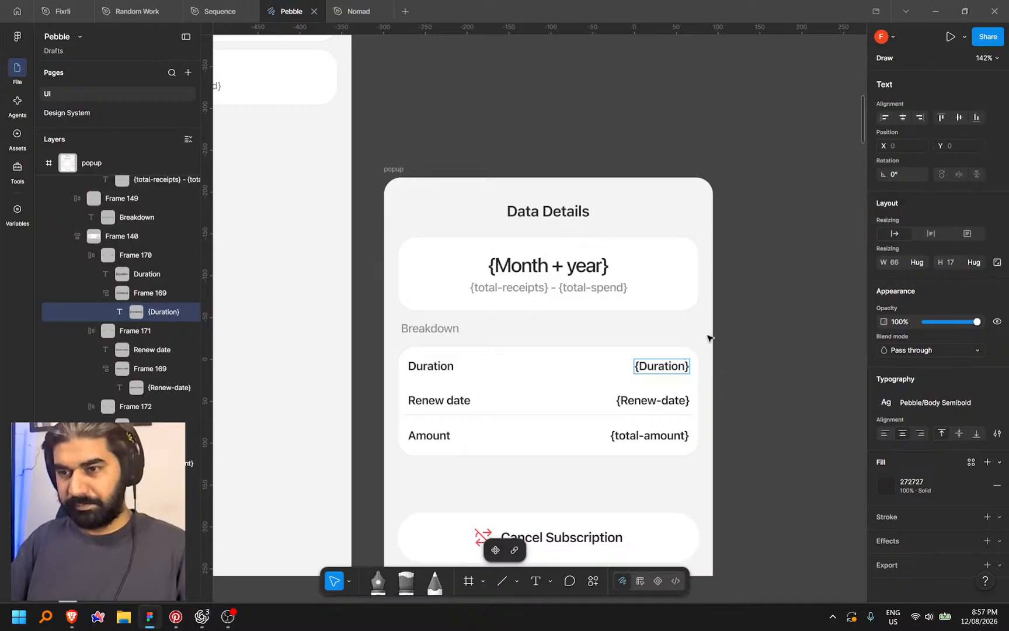
scroll(708, 338, down, 5)
key(Escape)
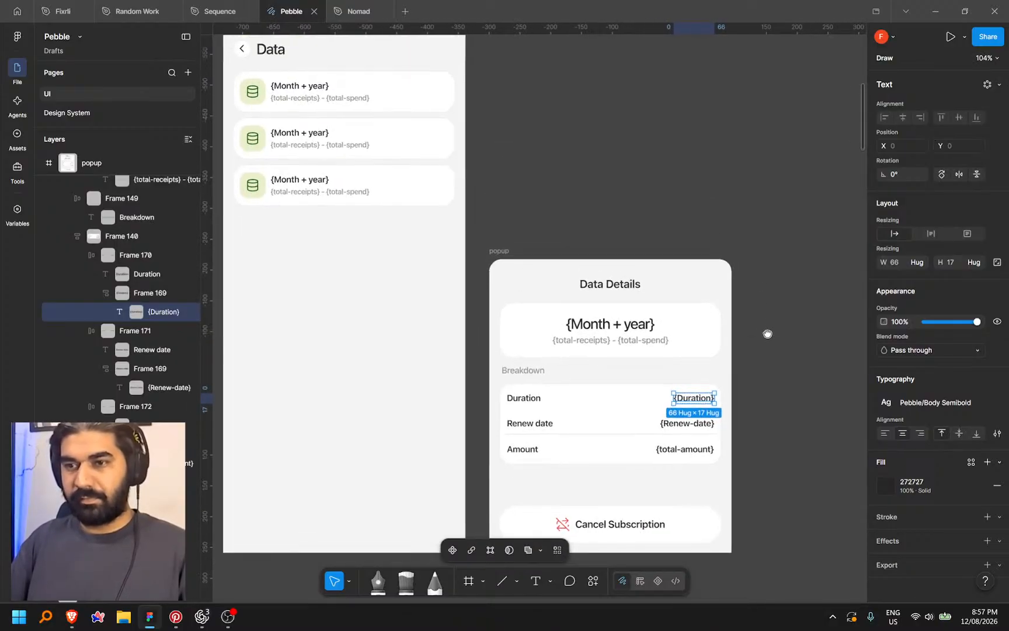
mouse_move(767, 334)
mouse_down()
mouse_move(760, 347)
mouse_move(762, 331)
mouse_up()
click(613, 338)
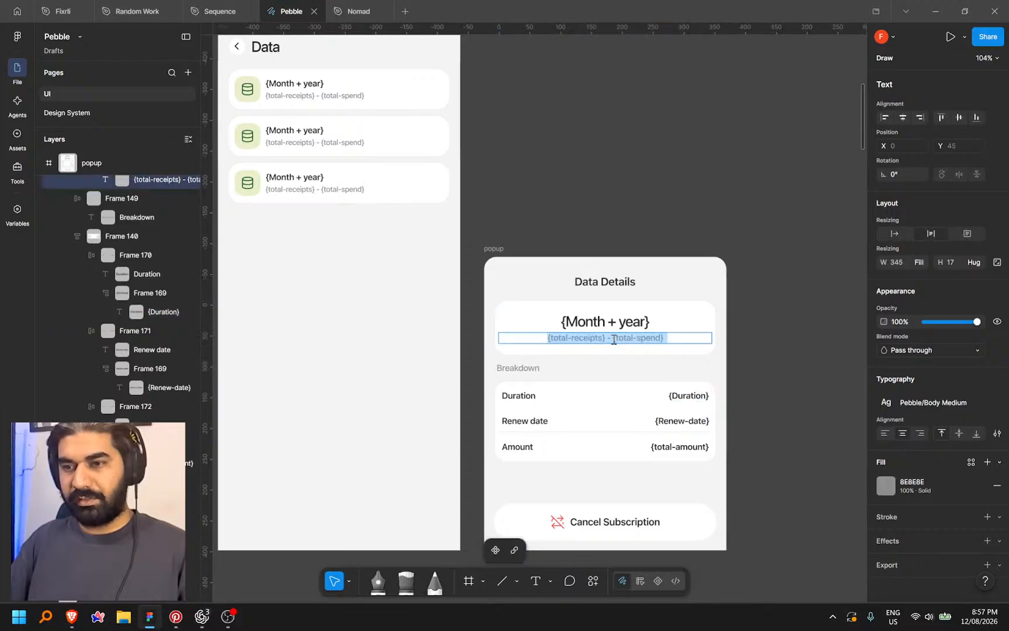
Delete the month-and-totals header card from the Data Details popup
key(shift+Return)
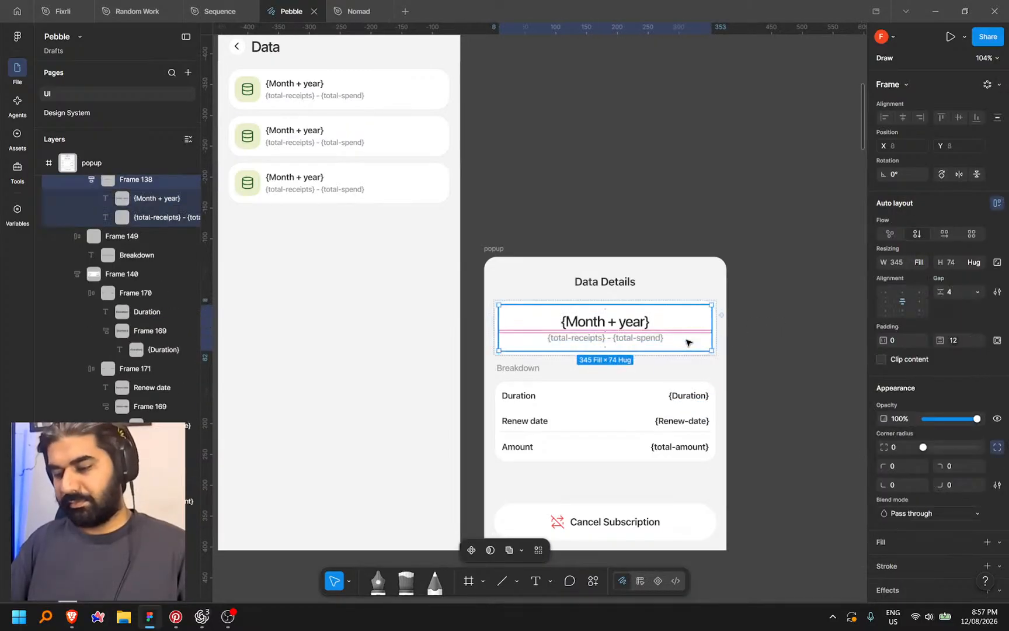
key(Delete)
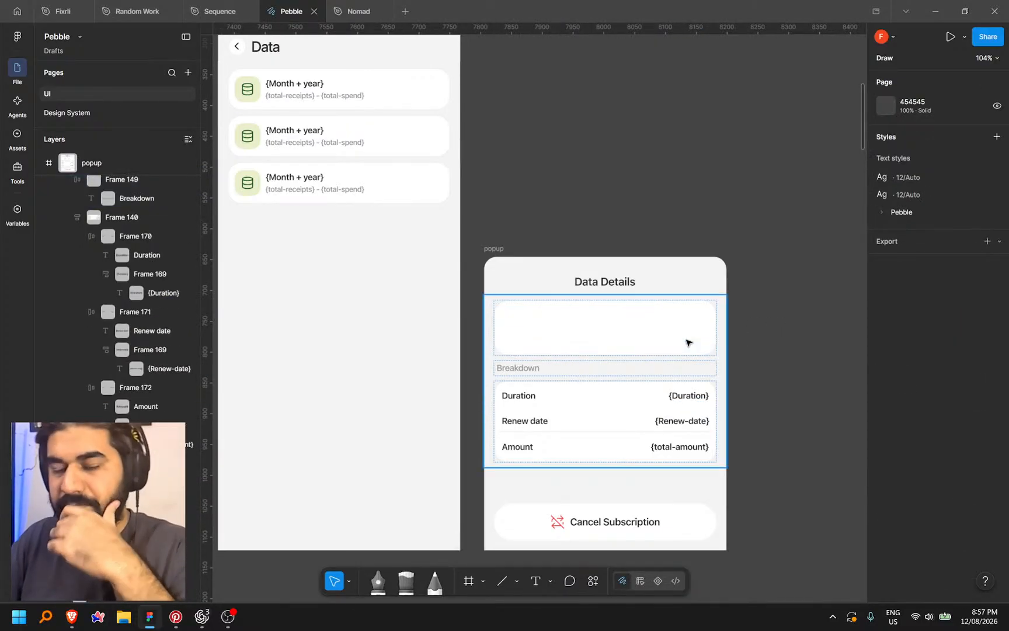
key(ctrl+z)
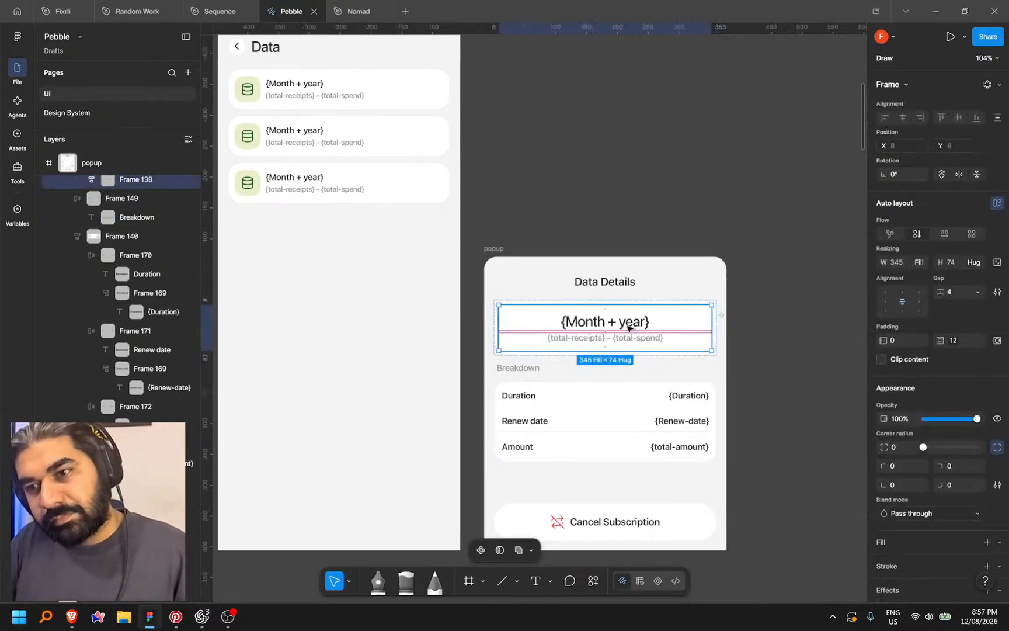
click(759, 368)
click(712, 353)
key(Delete)
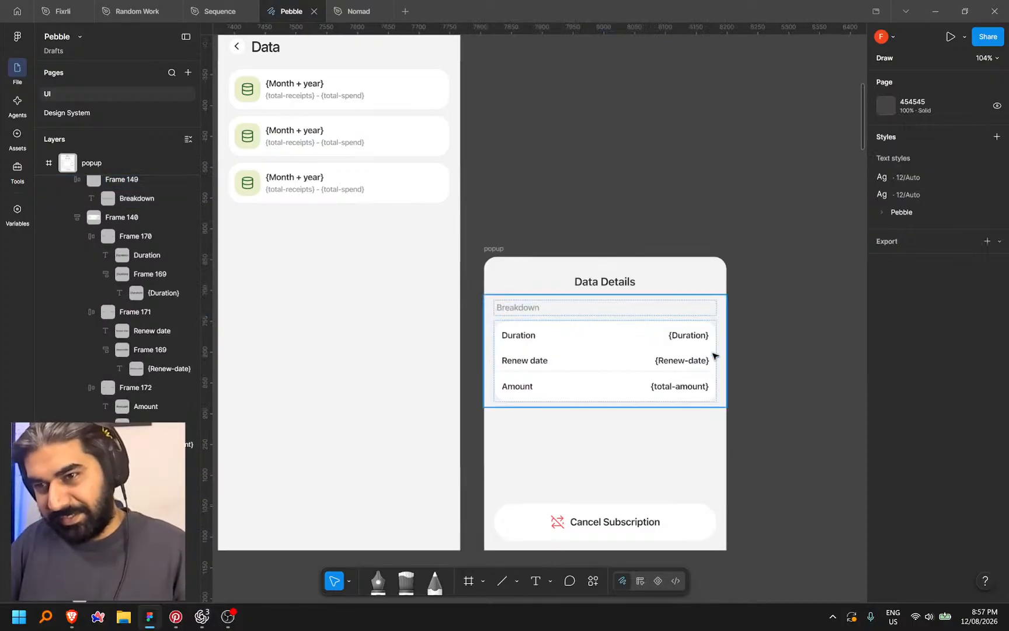
Replace the popup title with the copied {total-receipts} - {total-spend} text and delete the Breakdown label
click(288, 84)
triple_click(596, 284)
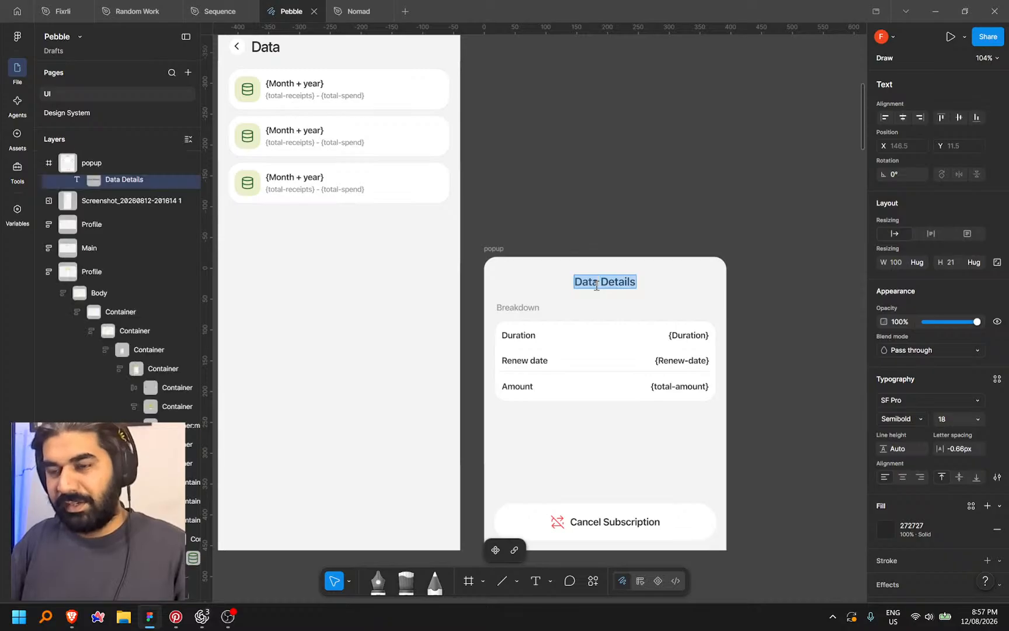
key(ctrl+v)
key(Escape)
click(795, 279)
scroll(705, 281, down, 1)
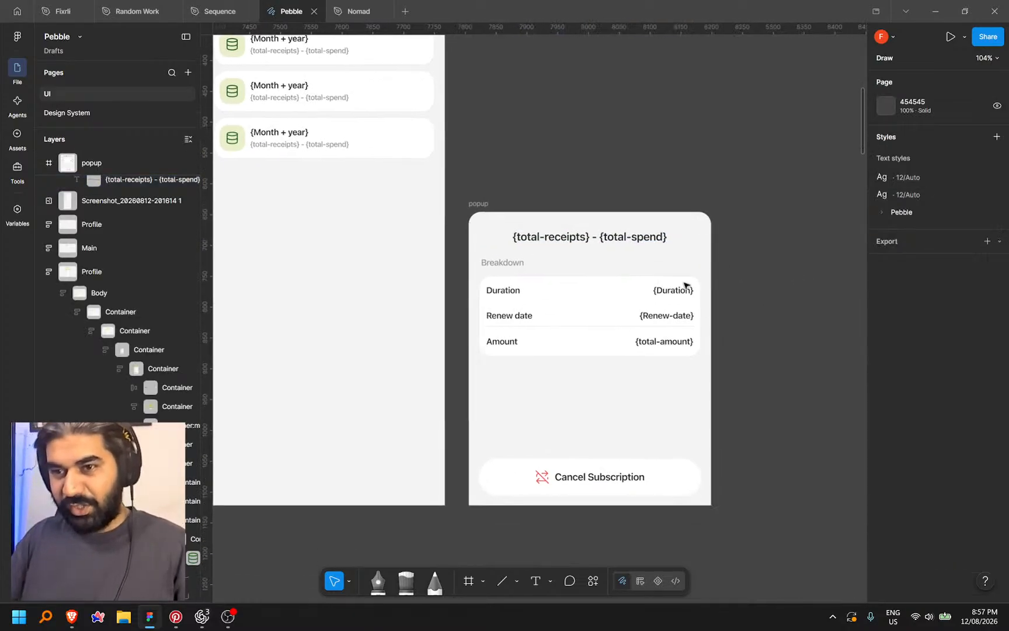
double_click(534, 266)
key(Delete)
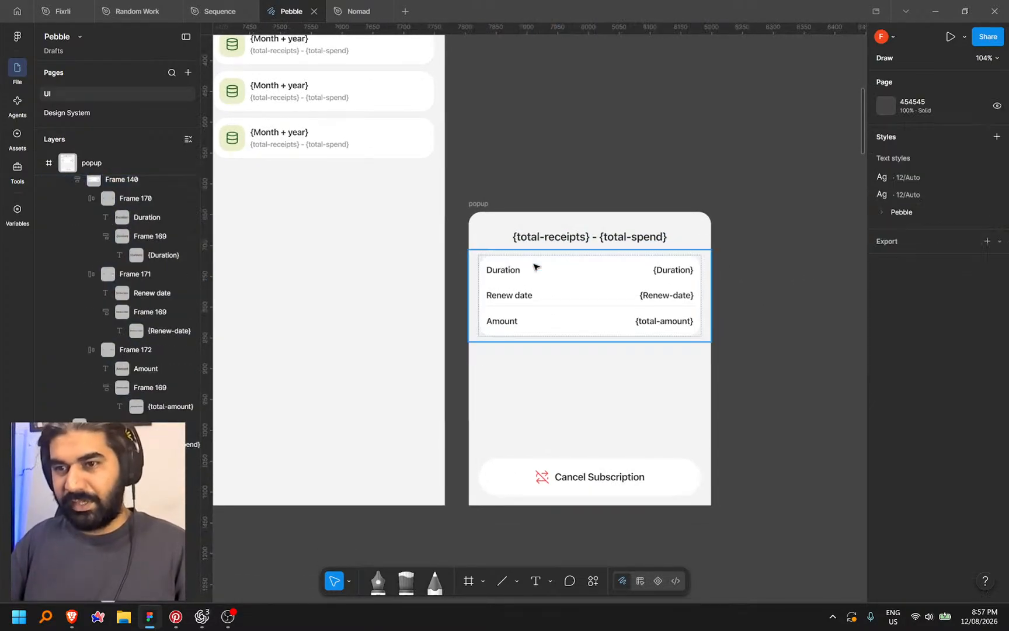
Rename the Renew date row to Total Receipts and set its value to {total-receipts}
double_click(509, 270)
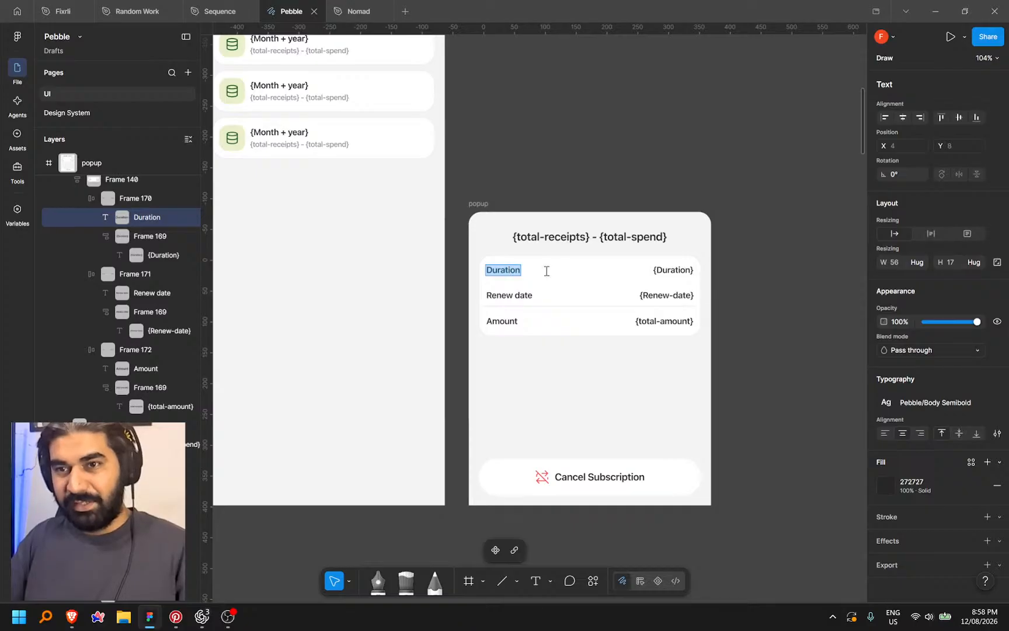
click(514, 295)
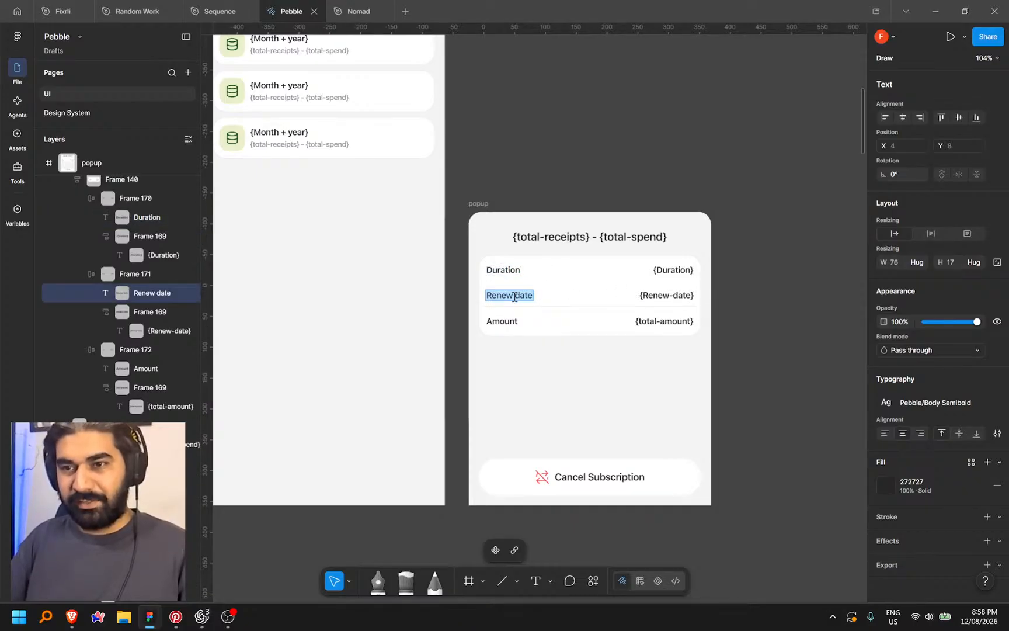
text(Total Receipts)
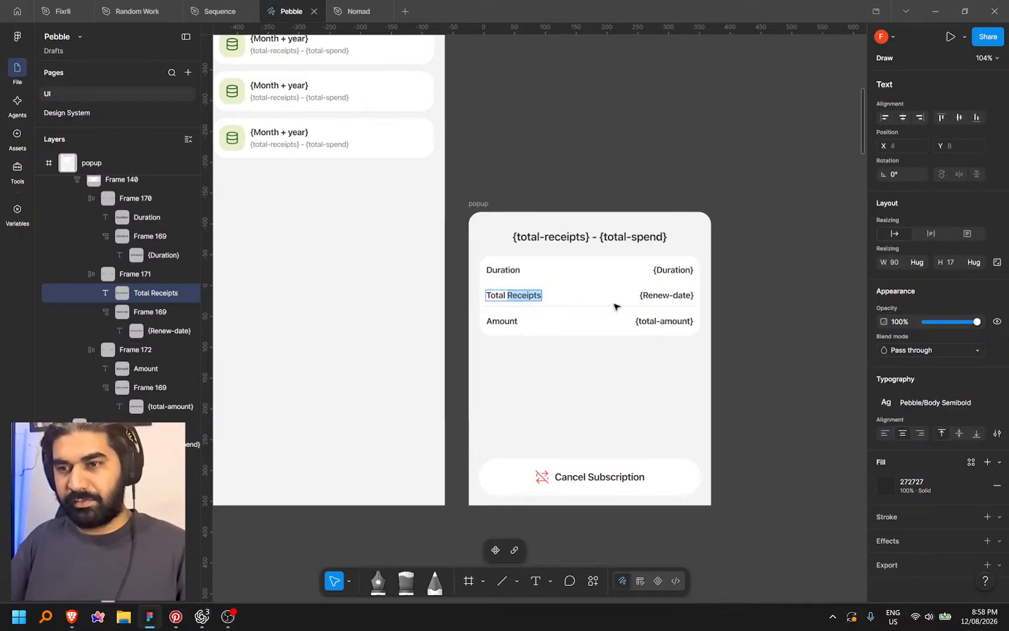
click(299, 97)
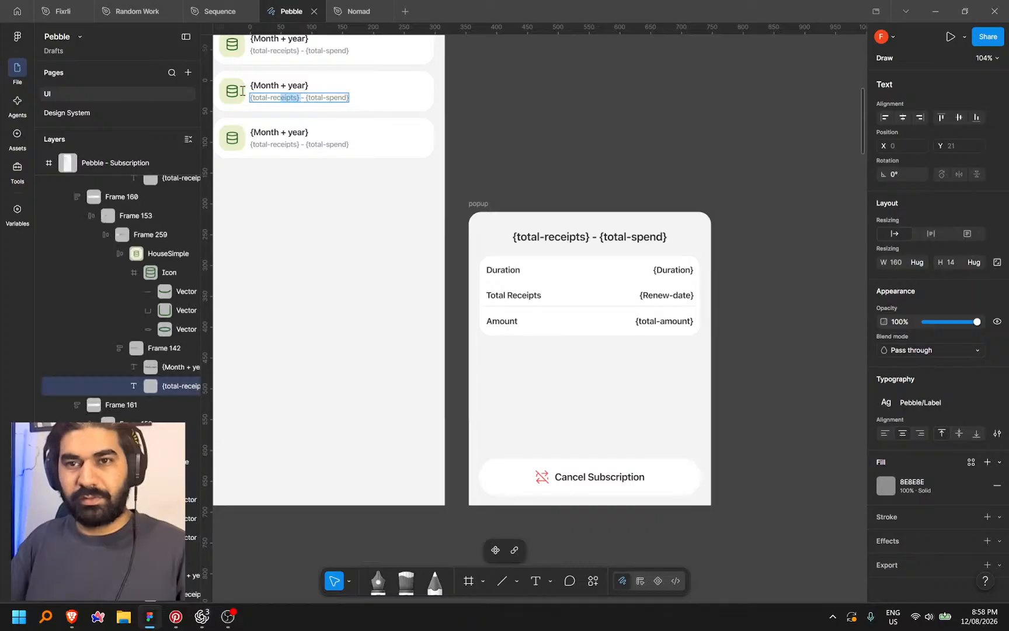
click(668, 296)
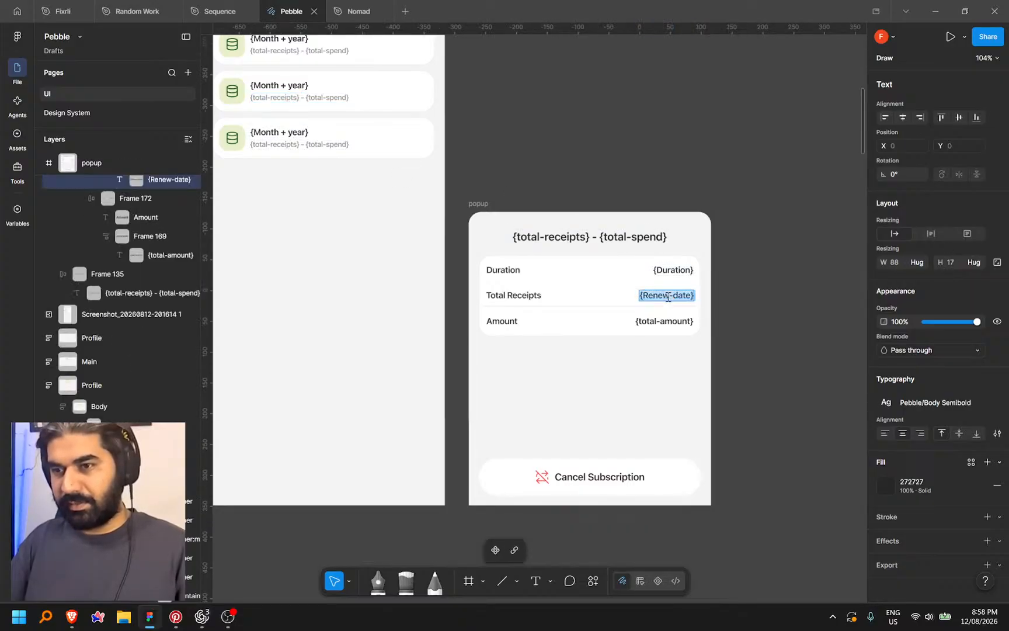
text({total-receipts})
Rename the Amount row to Total Spend and set its value to {total-spend}
click(505, 321)
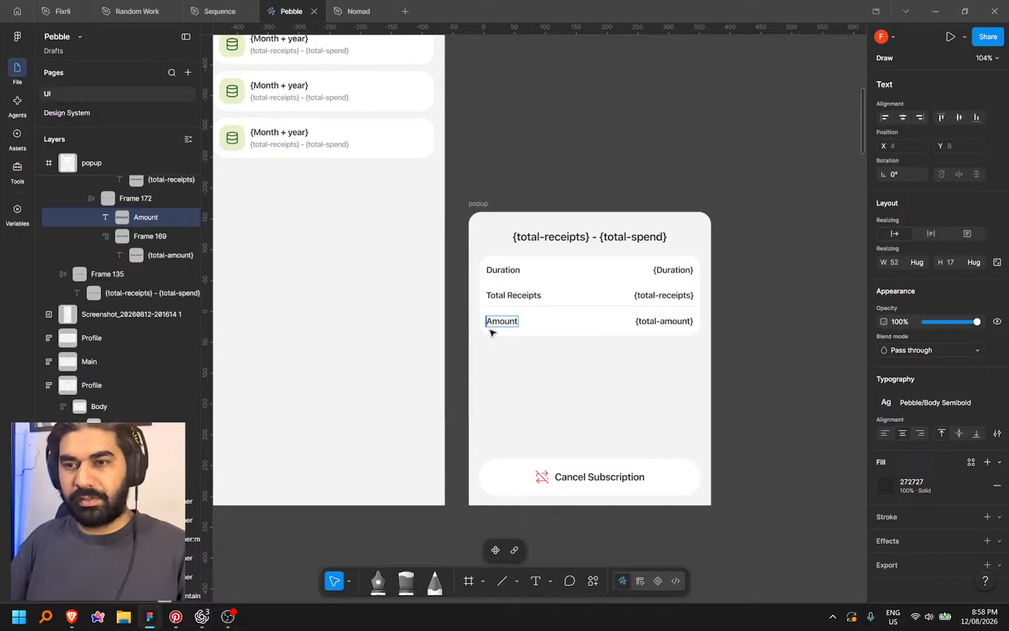
text(Total )
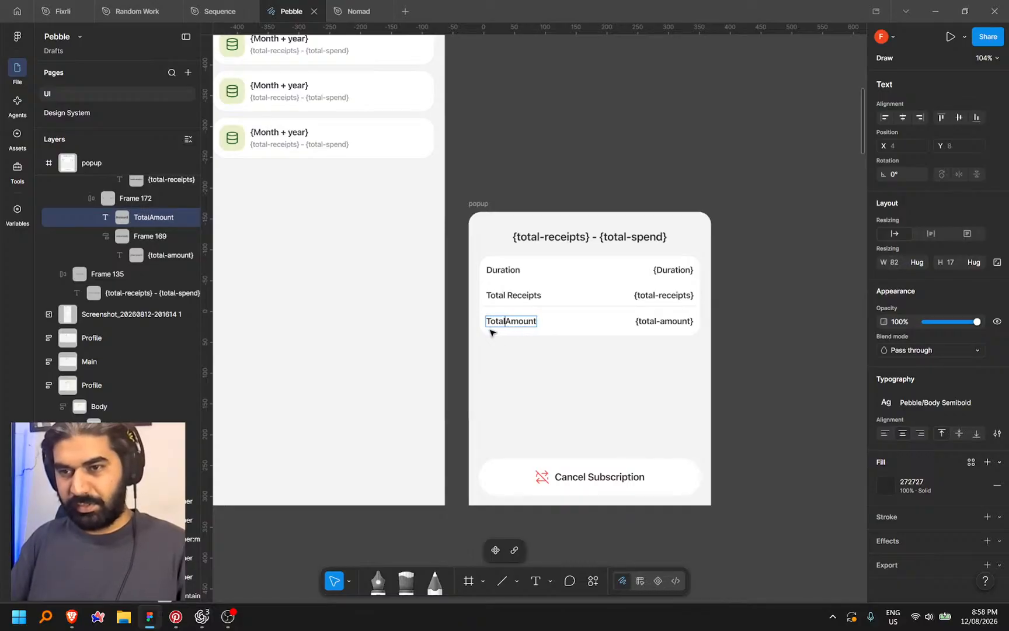
text(Spend)
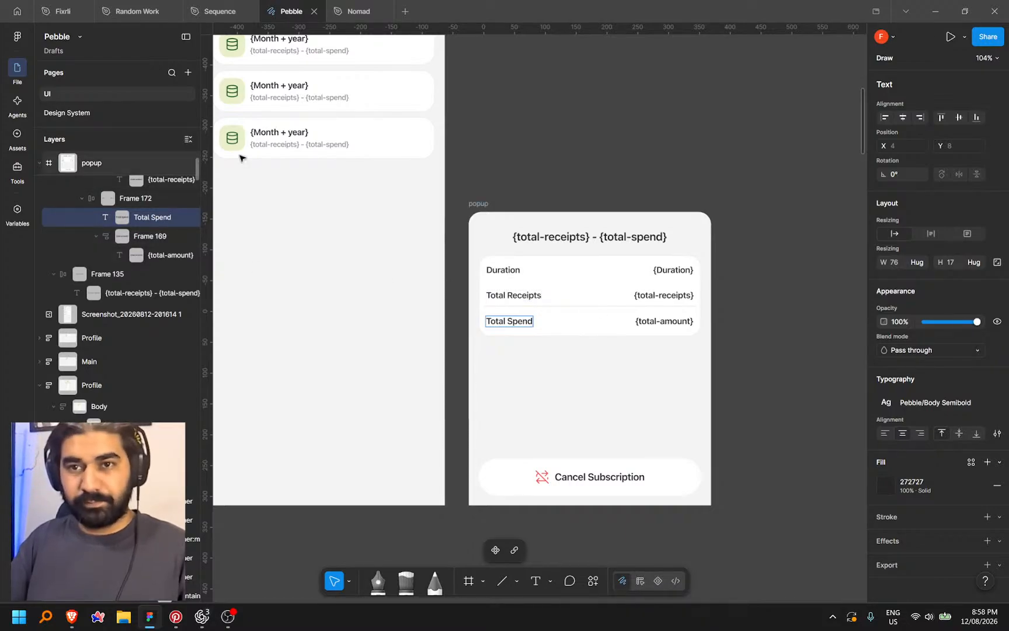
double_click(306, 145)
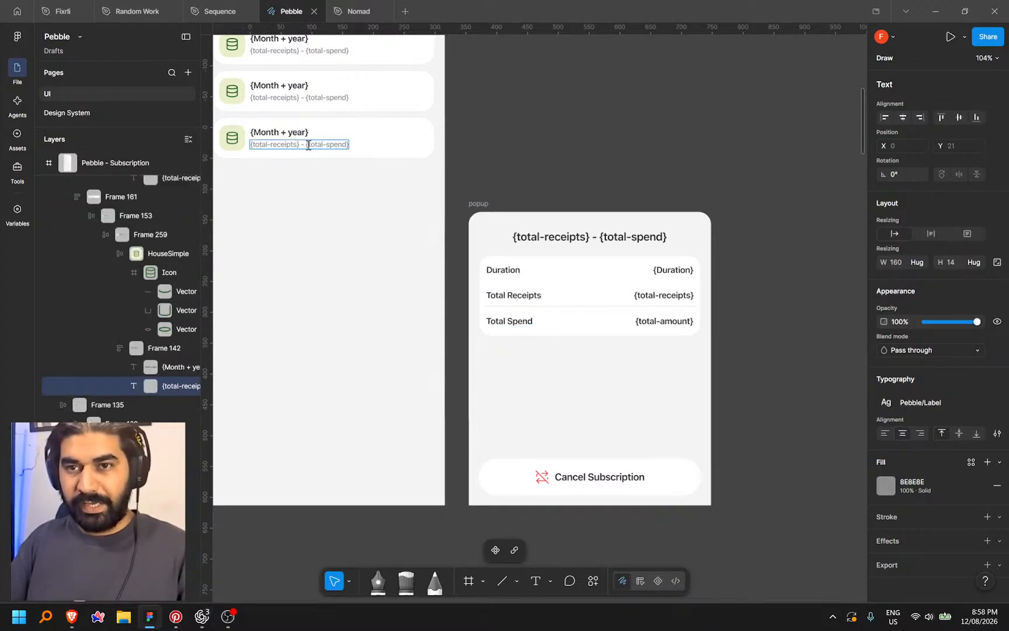
double_click(653, 321)
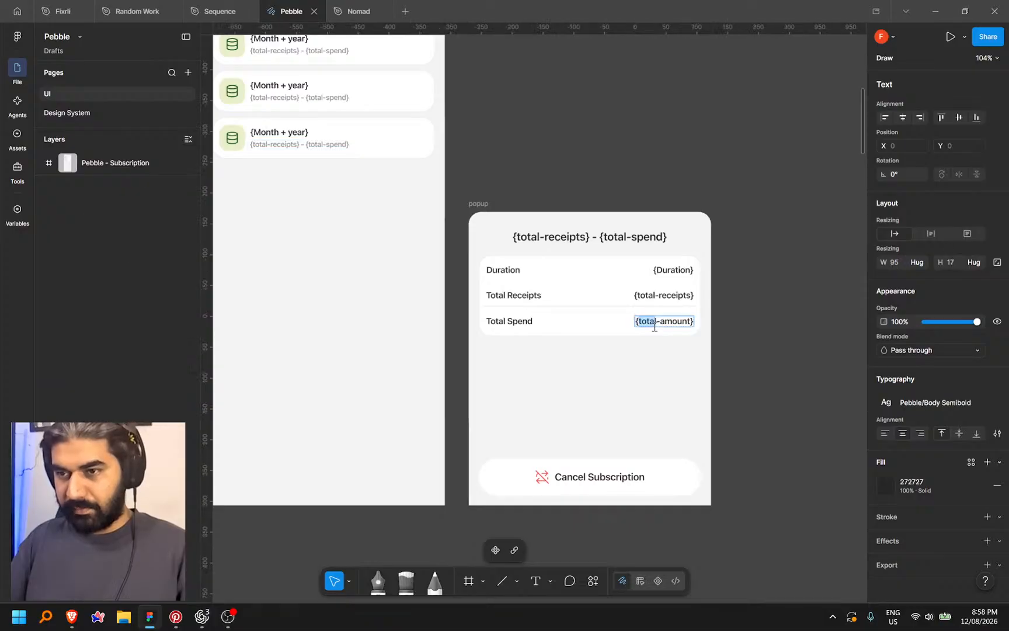
text({total-spend})
key(Escape)
key(Escape)
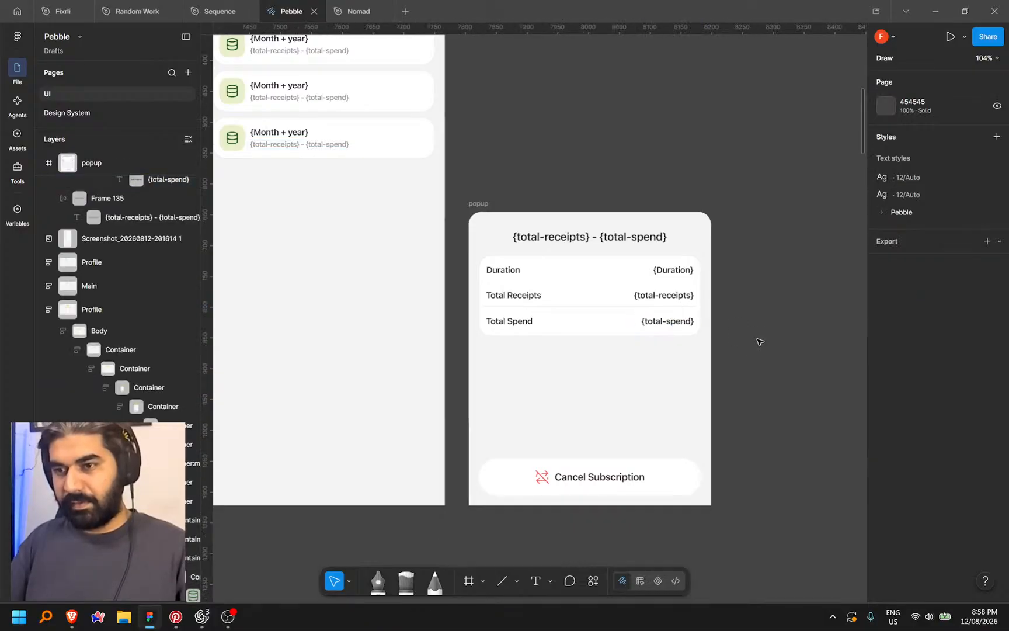
scroll(744, 328, down, 5)
Shorten the popup frame from its top edge to 393×307, ending just below the cancel button
click(564, 267)
drag(616, 275, 621, 332)
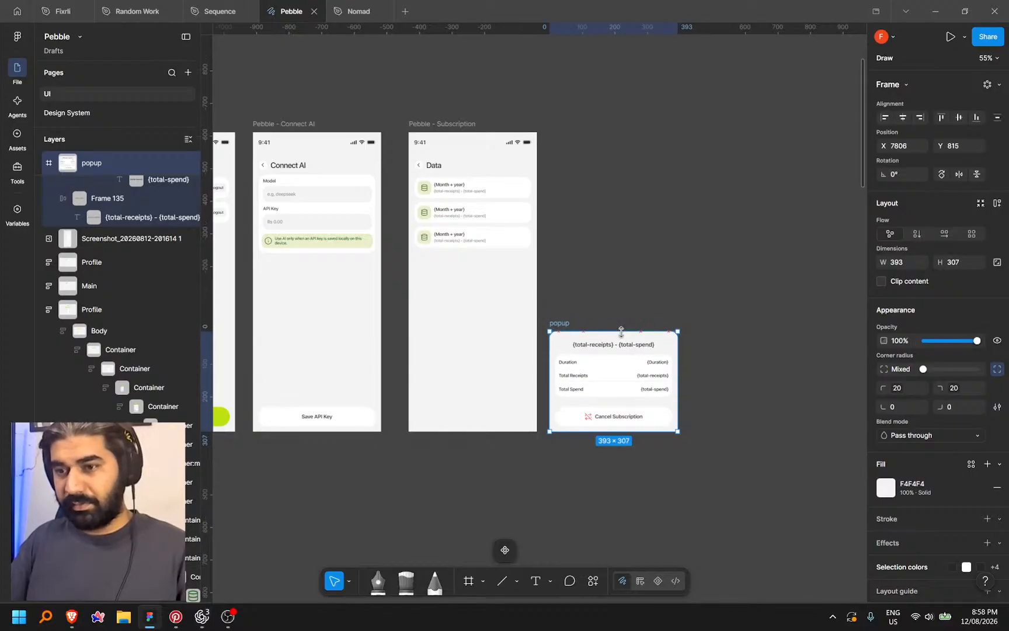
click(713, 423)
drag(706, 430, 717, 408)
scroll(681, 431, up, 3)
Inspect the trash button in the Edit {category} popup, then pan back
drag(655, 413, 673, 410)
scroll(674, 411, left, 20)
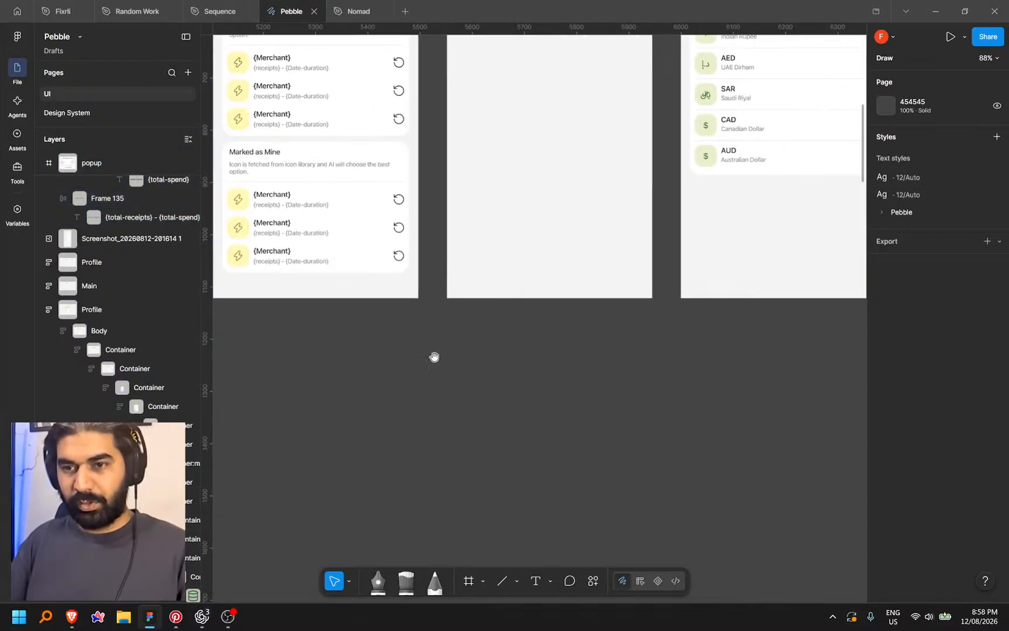
click(360, 357)
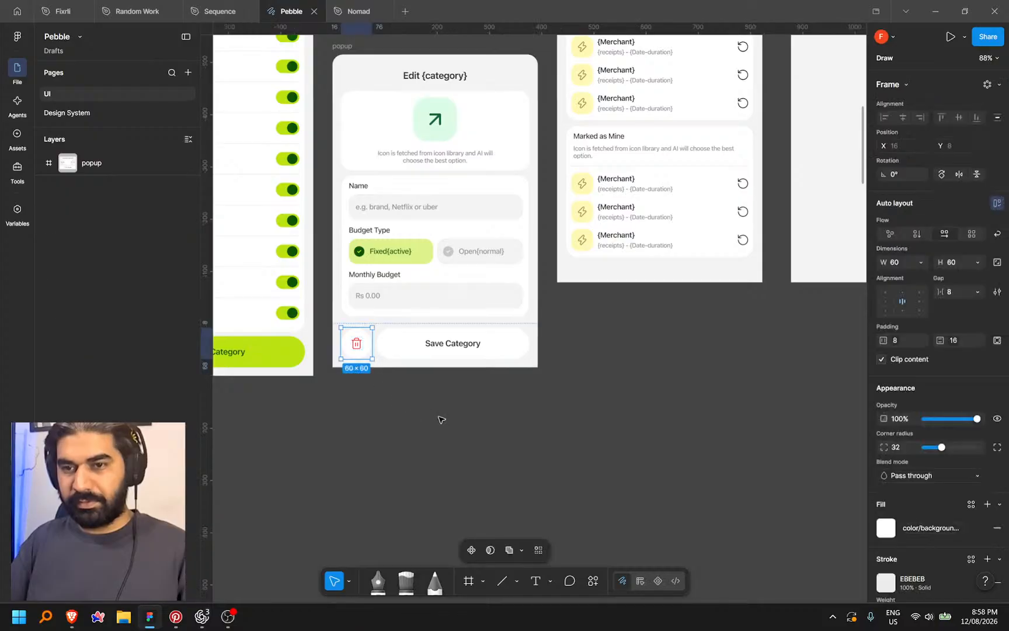
click(507, 424)
scroll(507, 424, right, 20)
Undo an accidental {total-spend} paste into the Cancel Subscription bar
scroll(282, 407, right, 2)
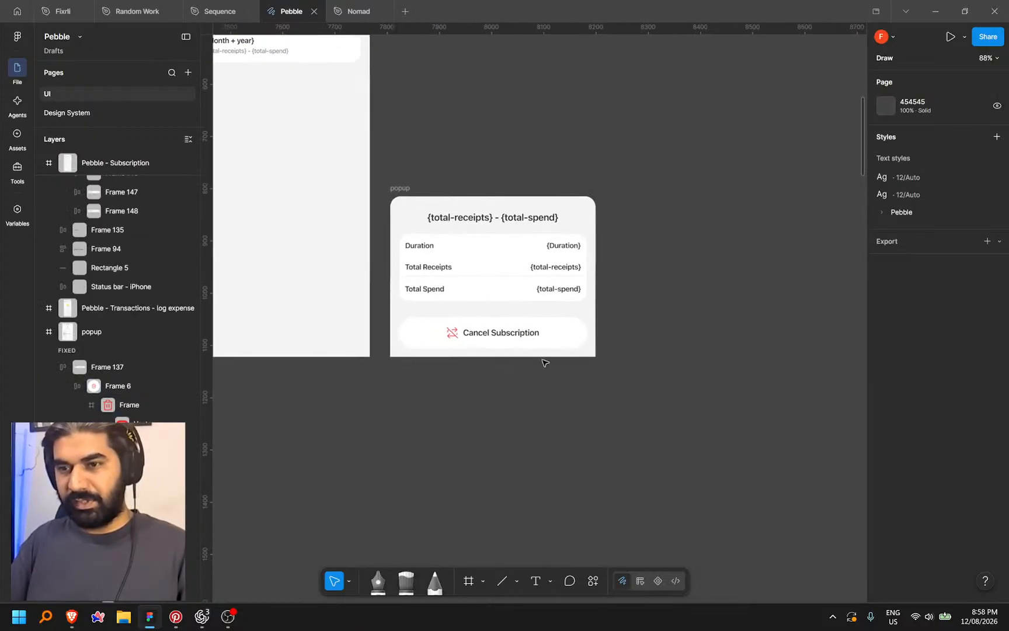
click(559, 346)
key(ctrl+v)
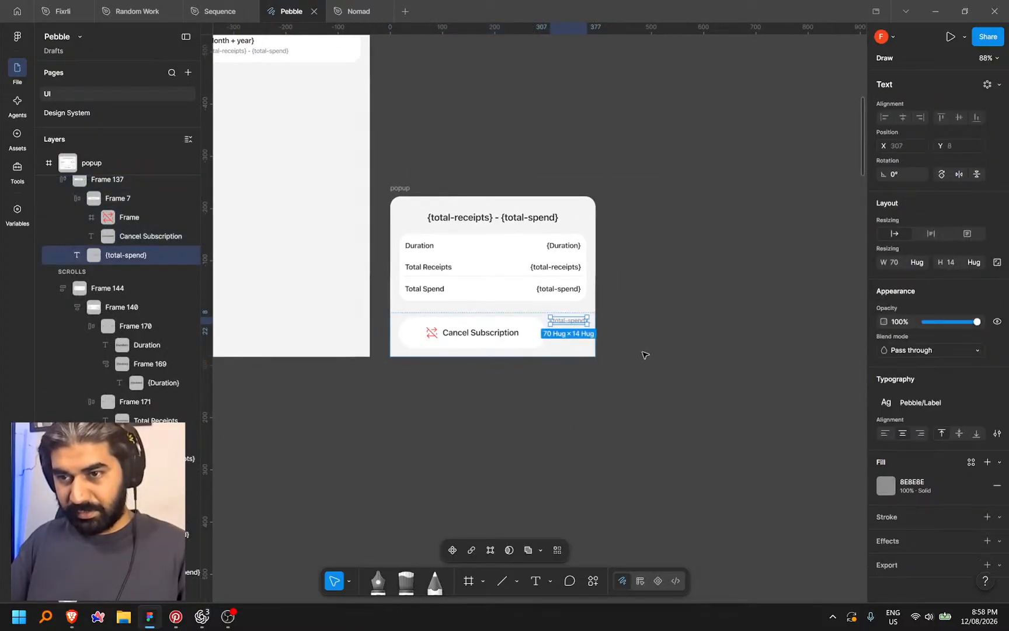
key(ctrl+z)
Copy the Edit {category} trash button into the Cancel Subscription row at its left end
scroll(687, 346, down, 2)
drag(320, 396, 619, 390)
drag(216, 392, 561, 384)
drag(292, 386, 578, 367)
ctrl+click(386, 383)
click(601, 402)
drag(752, 384, 608, 399)
click(619, 341)
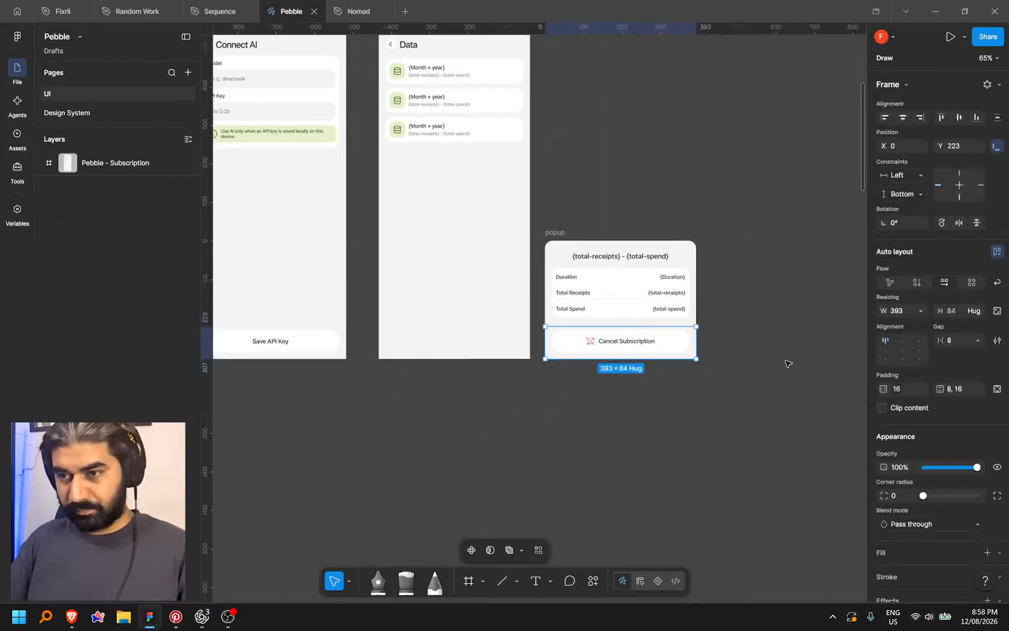
key(ctrl+v)
key(Left)
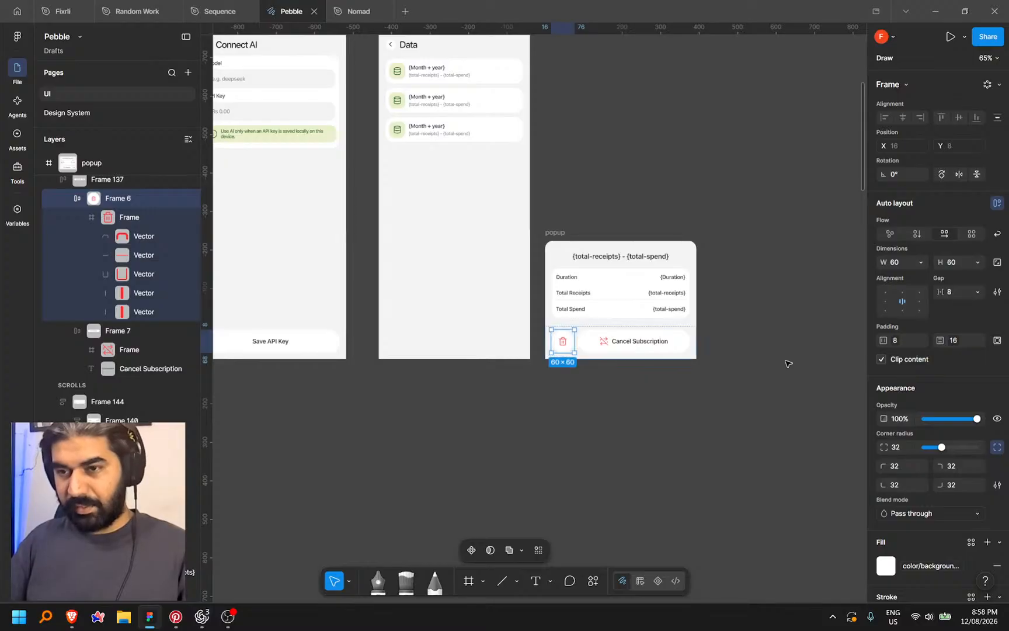
Duplicate the trash button and move the copy to the right end of the row
scroll(669, 414, up, 1)
drag(670, 414, 674, 457)
scroll(631, 434, up, 1)
drag(625, 443, 619, 477)
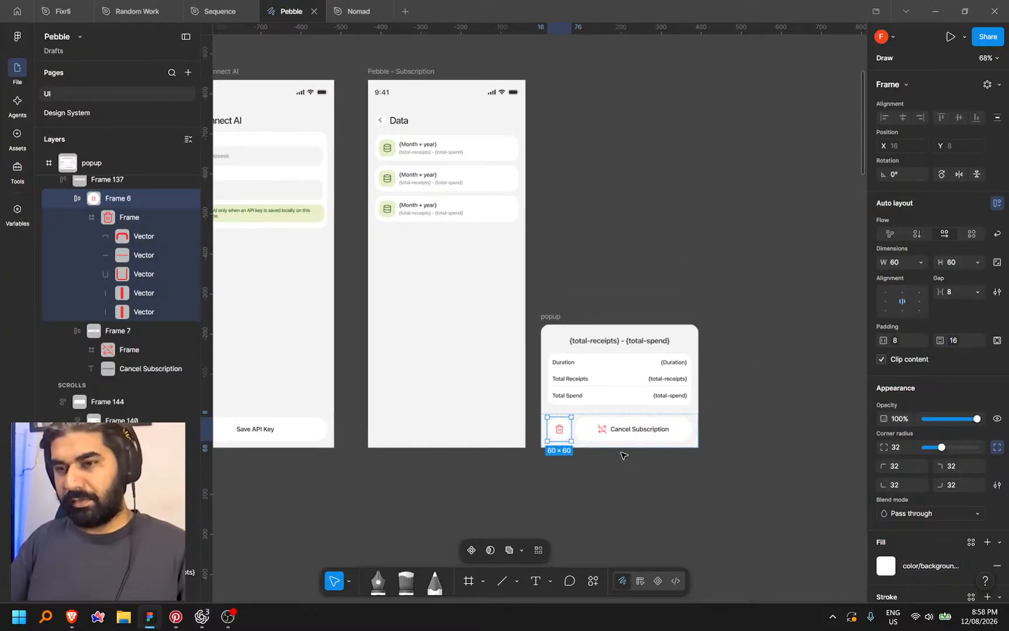
key(ctrl+d)
ctrl+scroll(624, 454, up, 5)
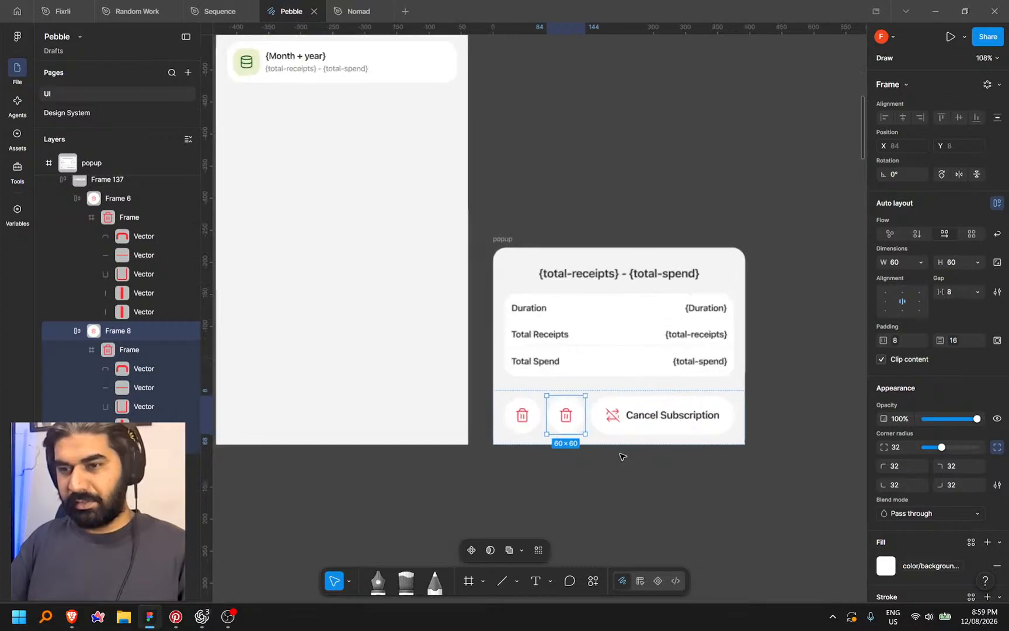
key(Right)
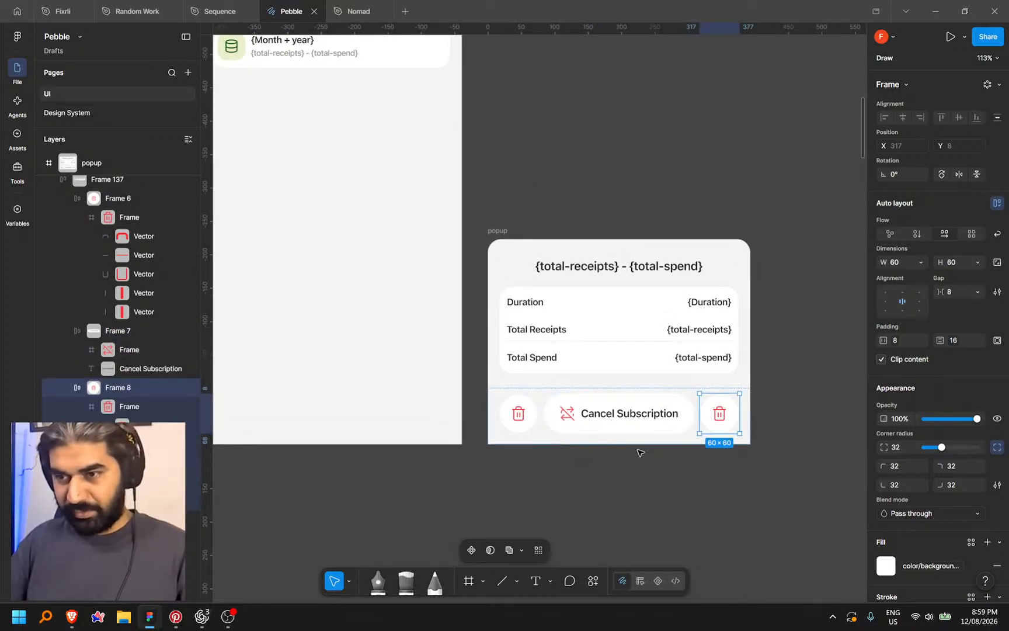
click(709, 466)
scroll(609, 403, right, 1)
scroll(609, 403, down, 1)
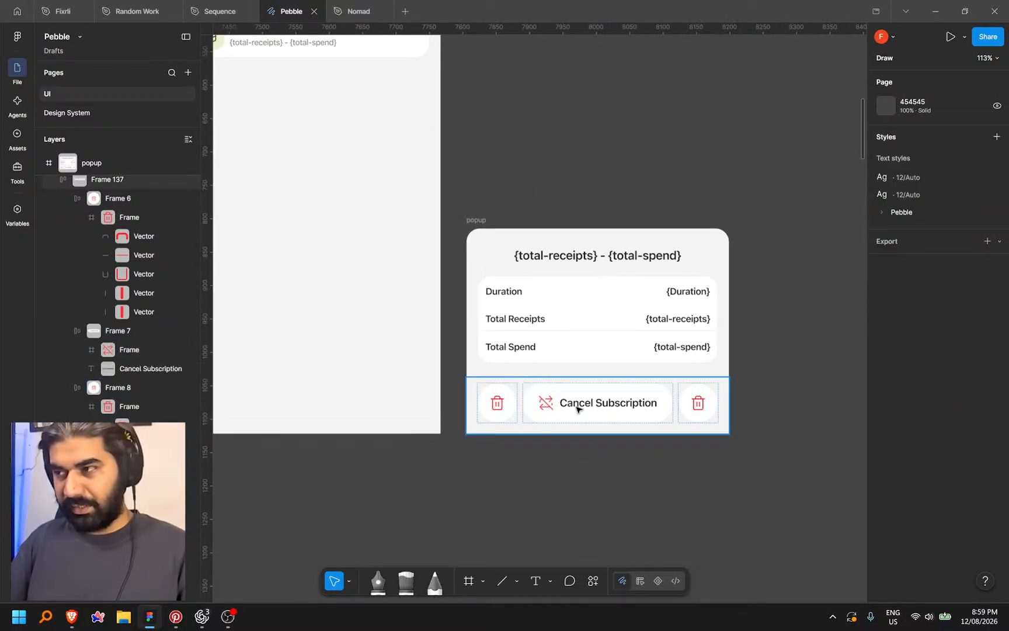
Rename the Cancel Subscription button to 'Export Data', then bring up the Lucide icons site
double_click(590, 405)
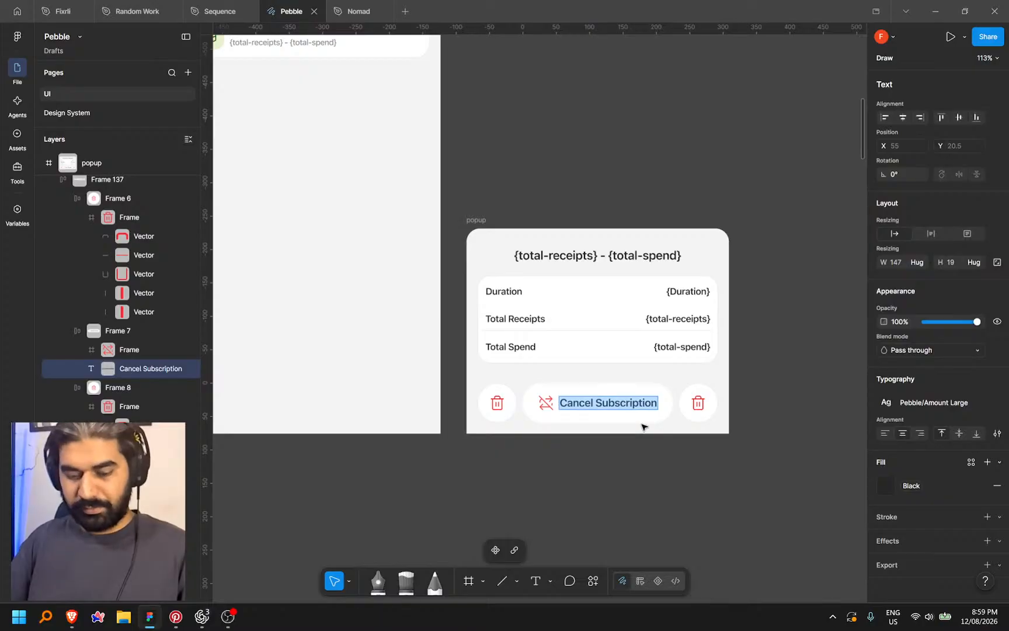
text(Expport)
key(BackSpace)
key(BackSpace)
key(BackSpace)
key(BackSpace)
text(or)
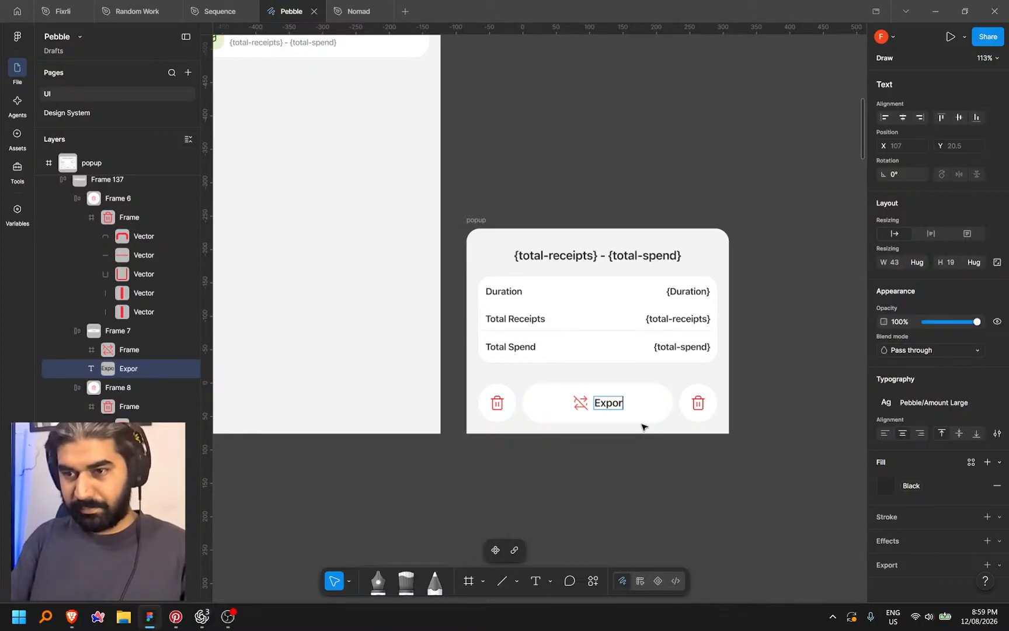
text(t Data)
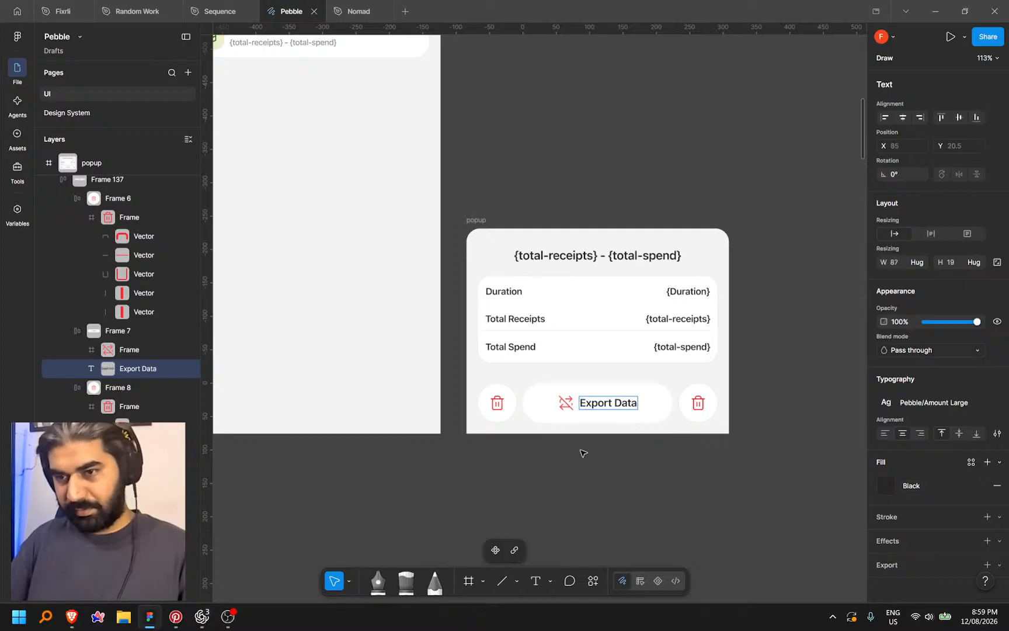
key(Escape)
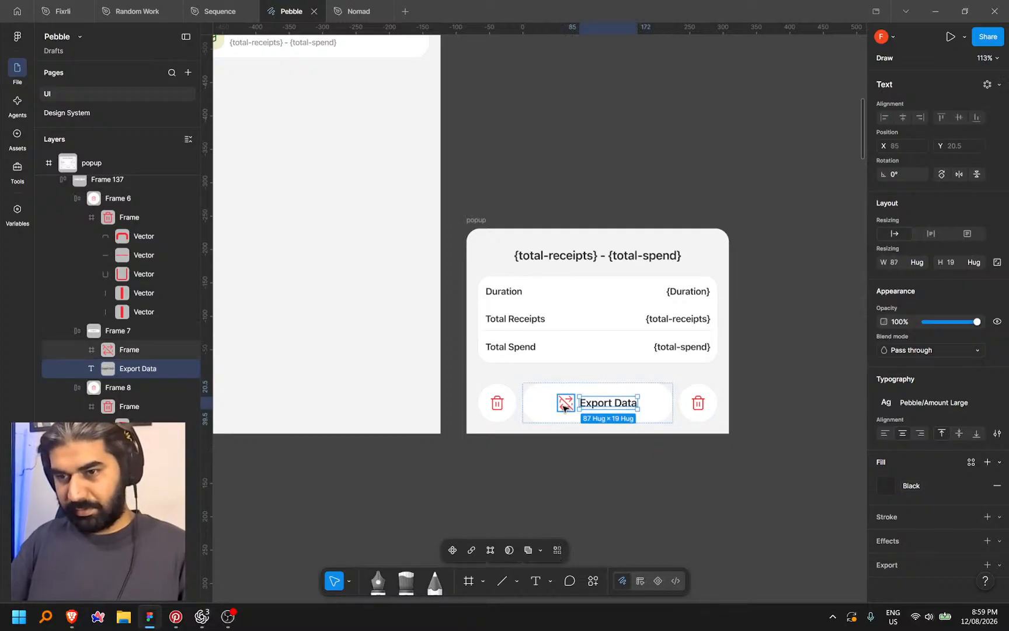
click(710, 417)
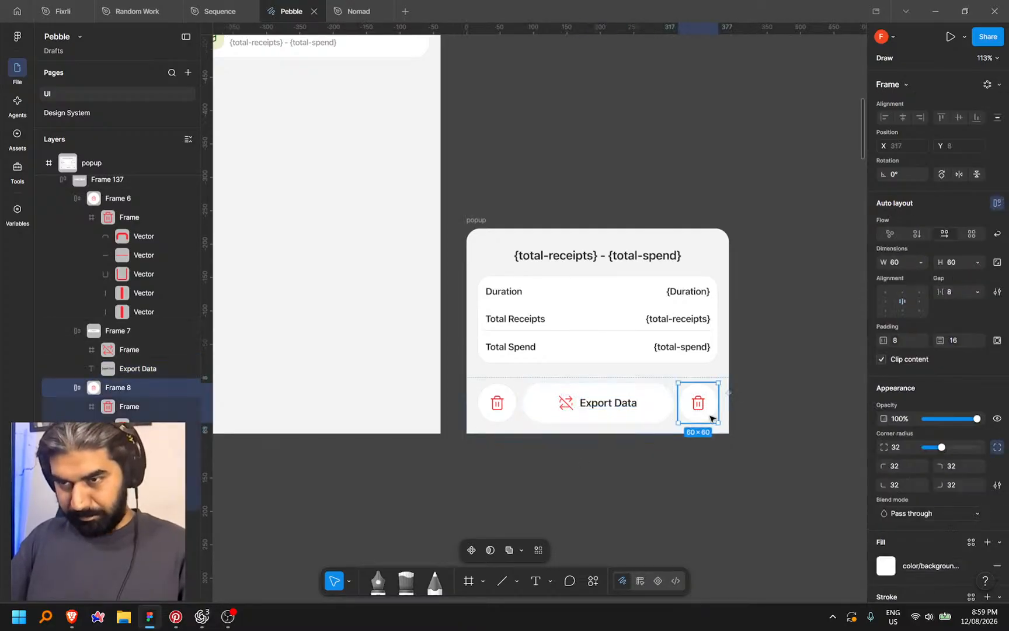
click(71, 617)
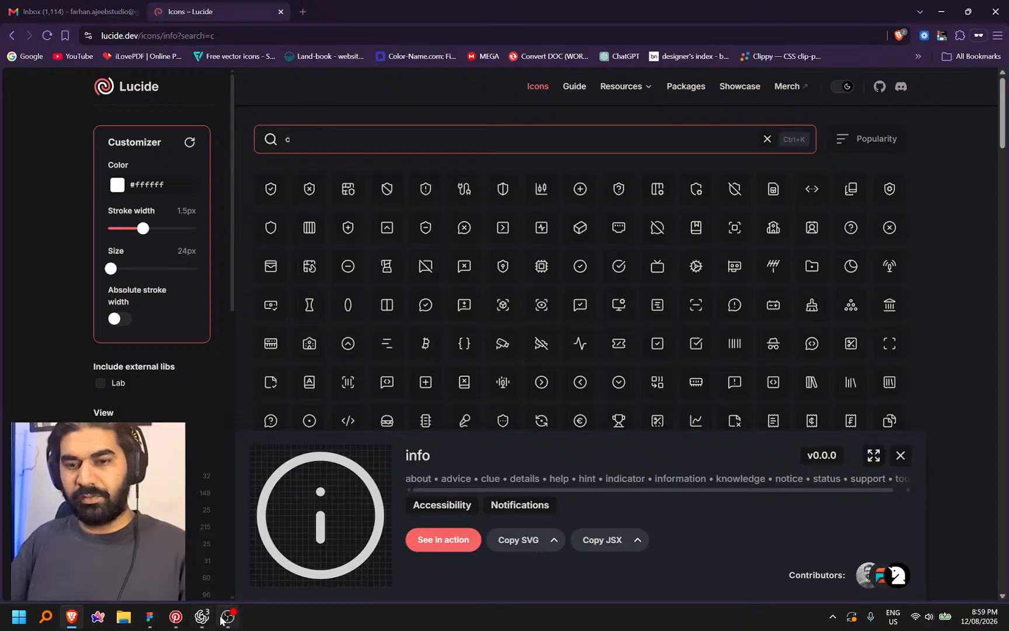
Search Lucide for 'data' and copy the database-arrow-down icon's SVG
click(150, 618)
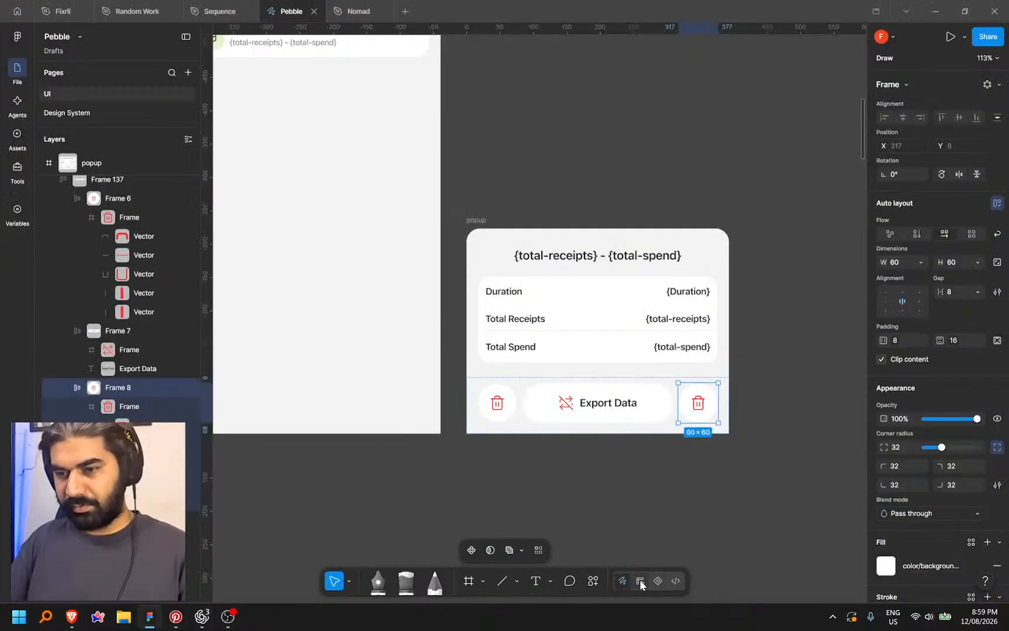
click(640, 580)
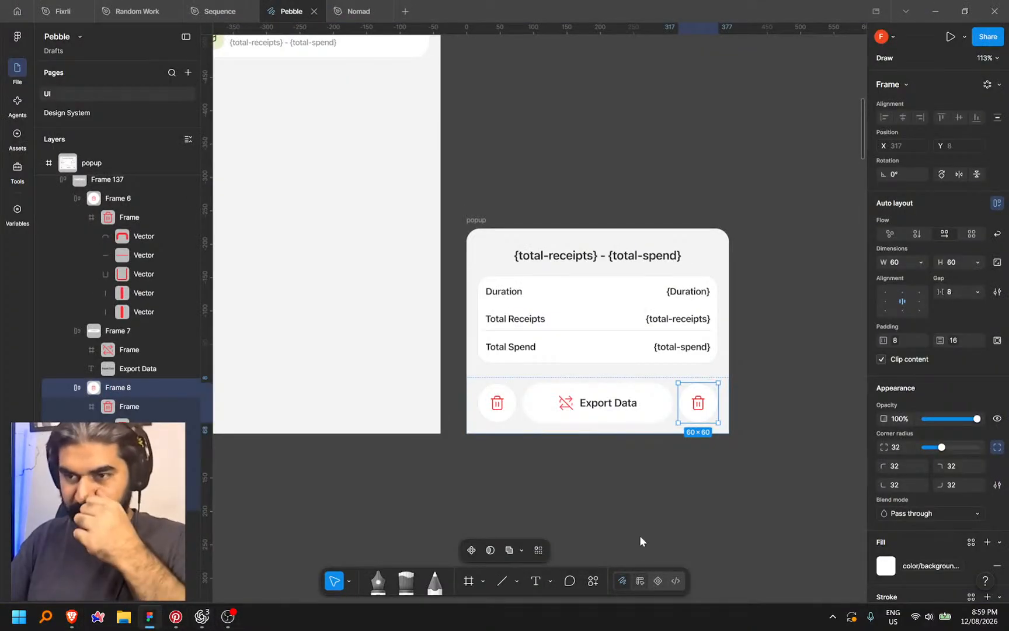
click(72, 617)
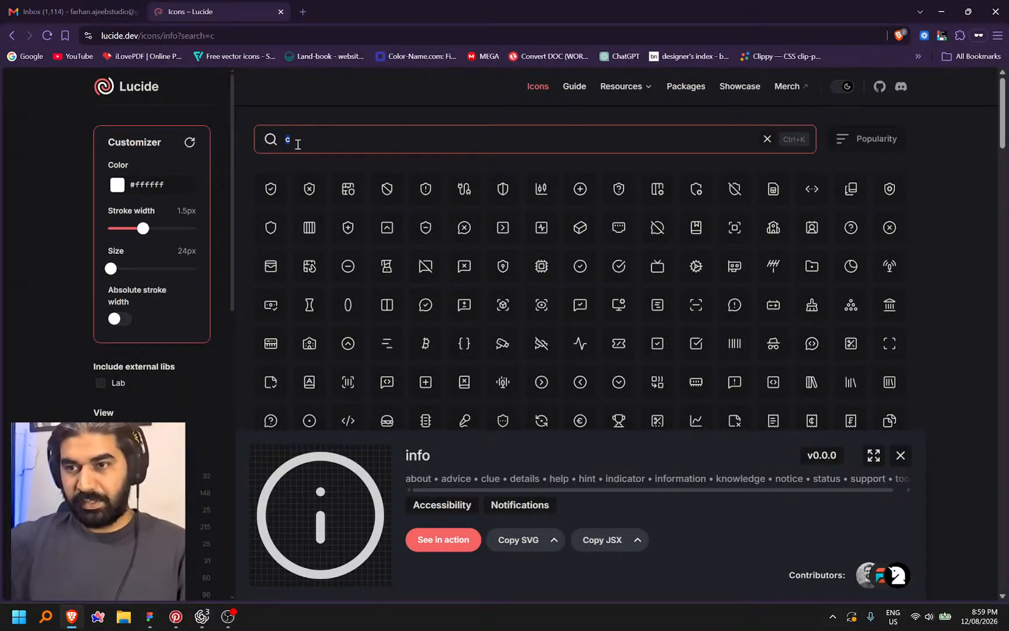
text(da)
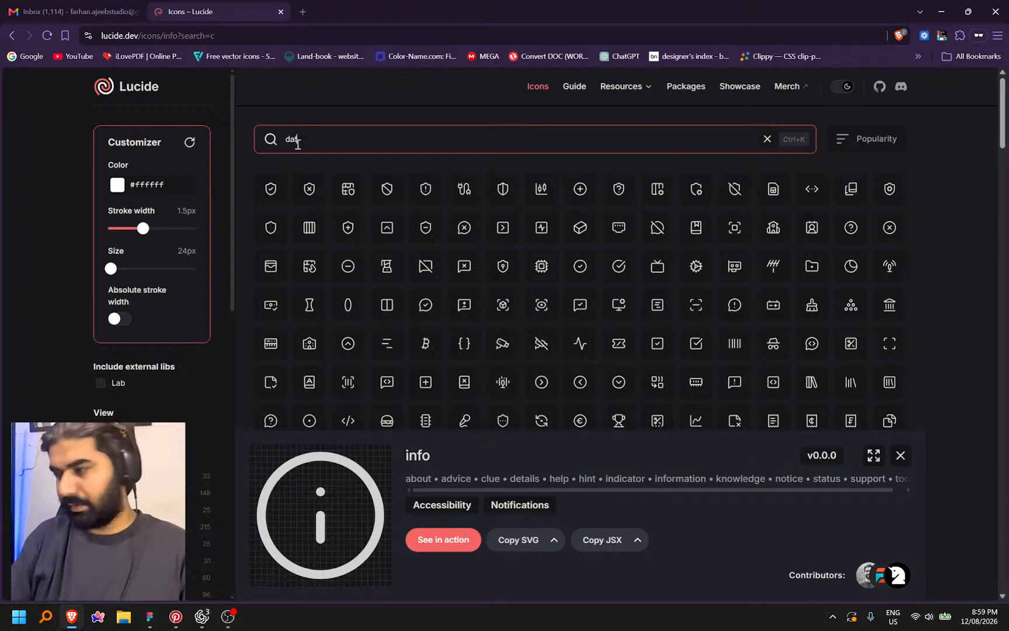
text(ta)
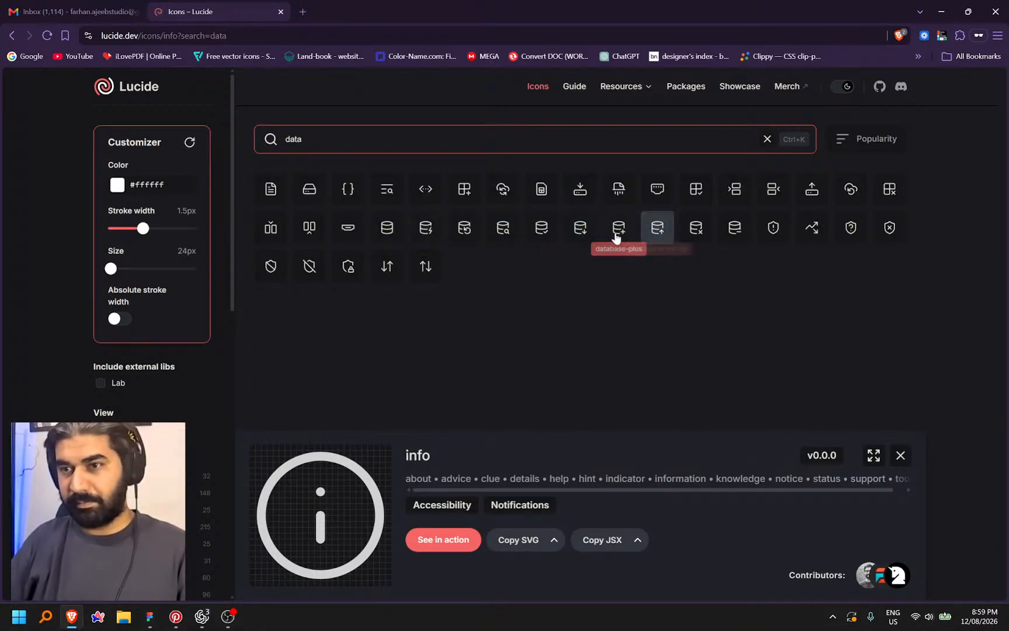
click(584, 233)
click(519, 541)
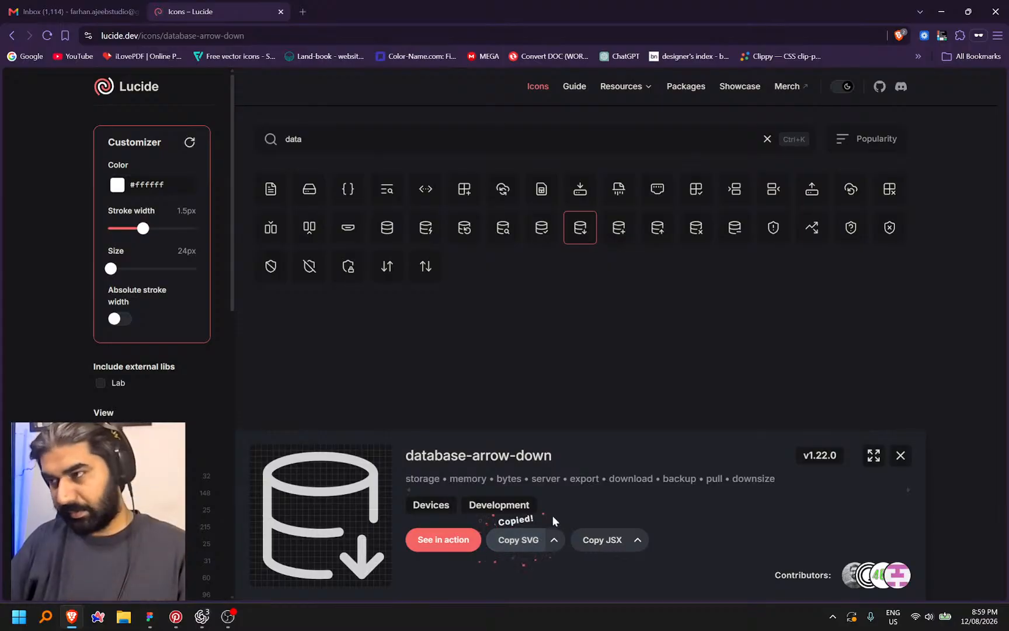
key(alt+Tab)
scroll(552, 418, up, 5)
Paste the database-arrow-down icon into Export Data, make it Black, and delete the old red icon
click(673, 417)
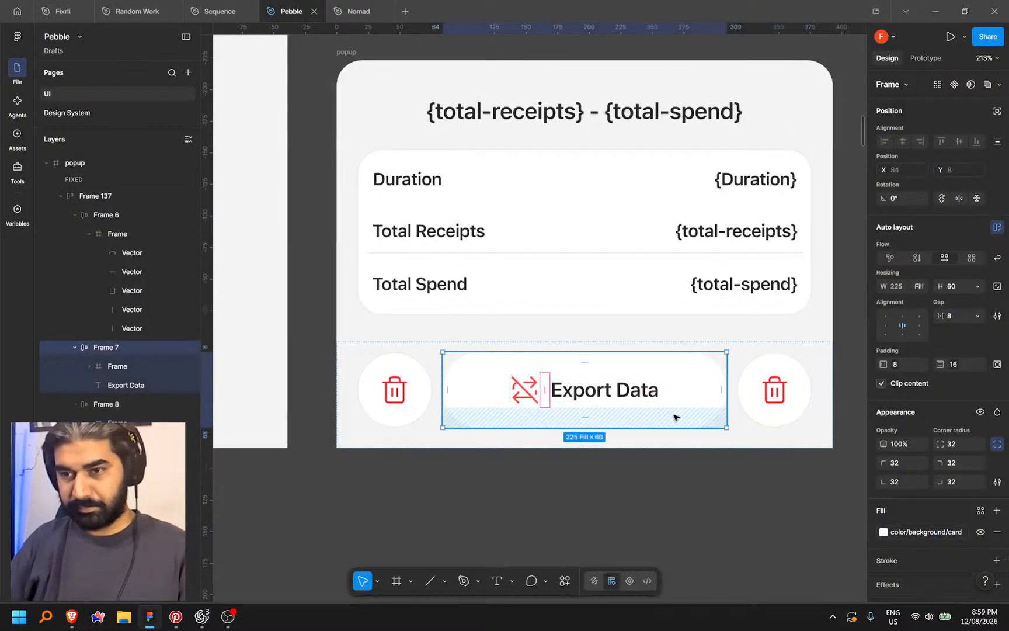
key(ctrl+v)
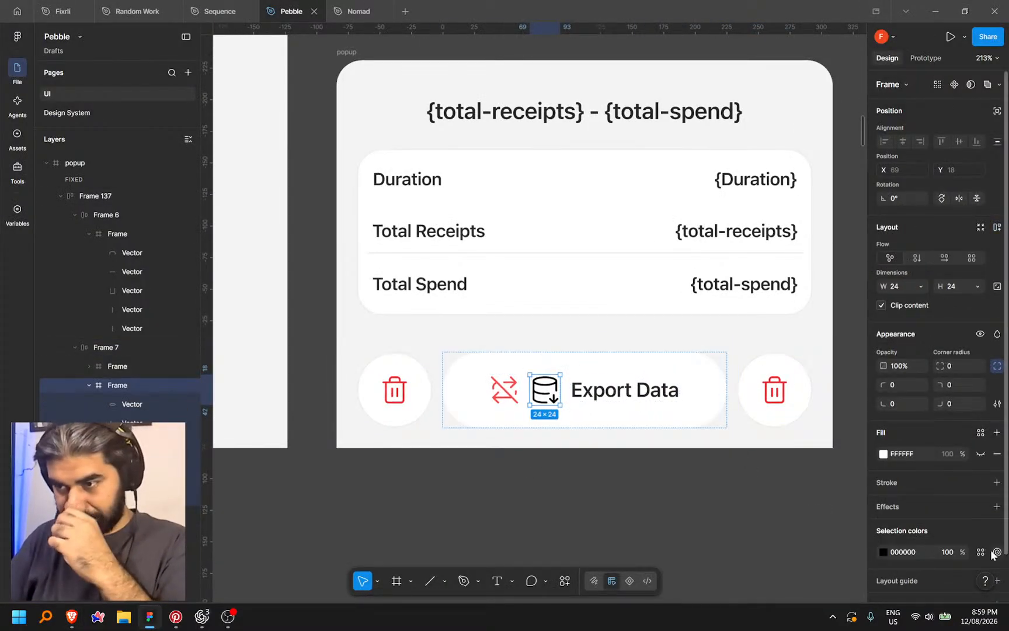
click(981, 553)
click(791, 436)
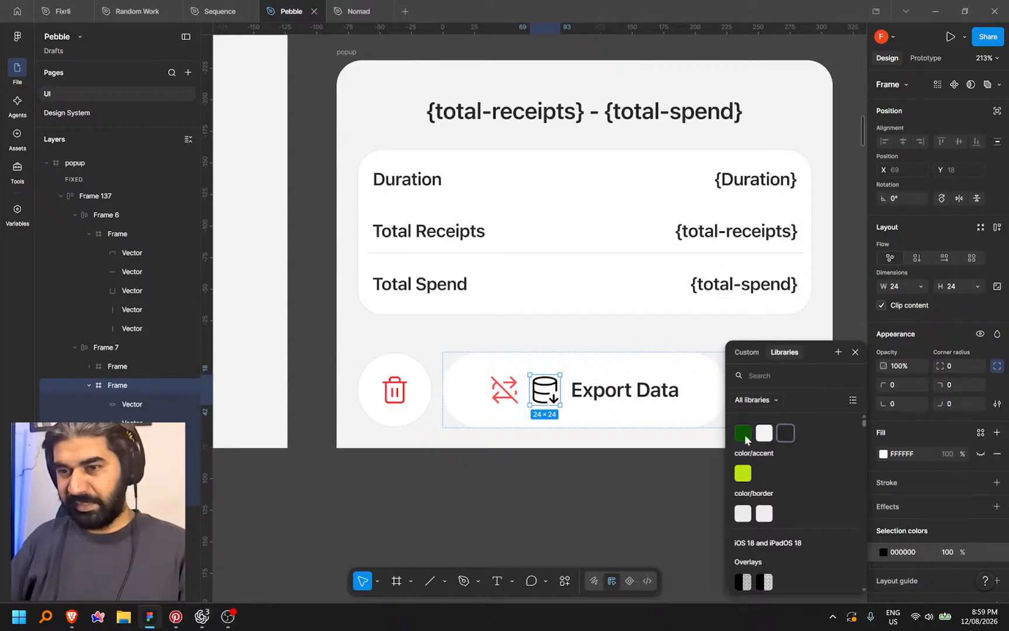
click(506, 401)
key(Delete)
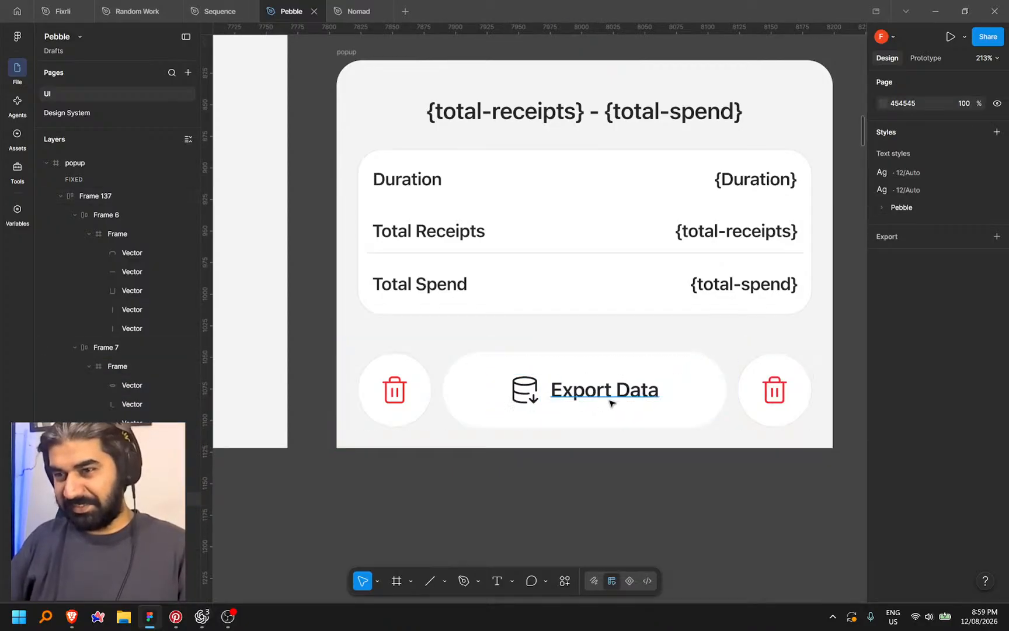
scroll(558, 403, down, 3)
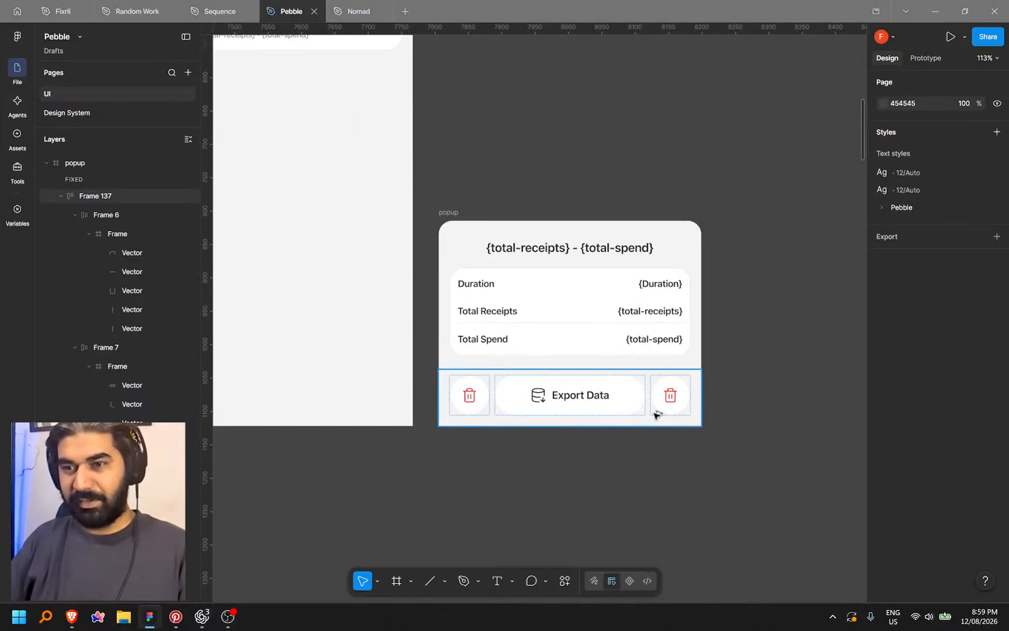
Return to Lucide and select the 'data' search term
key(alt+Tab)
click(326, 139)
key(ctrl+a)
key(super+Tab)
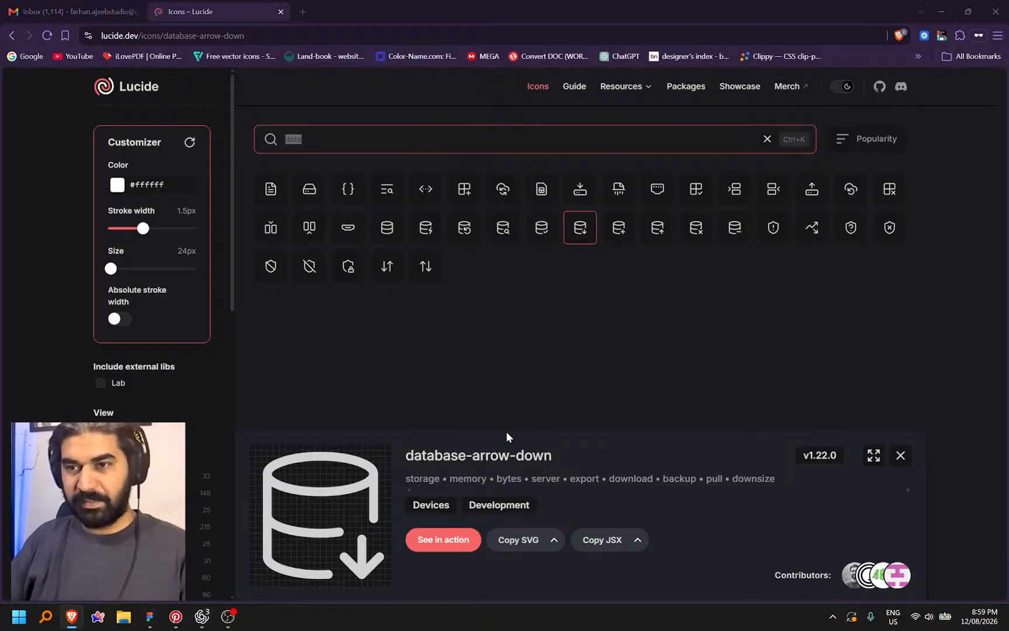
click(407, 442)
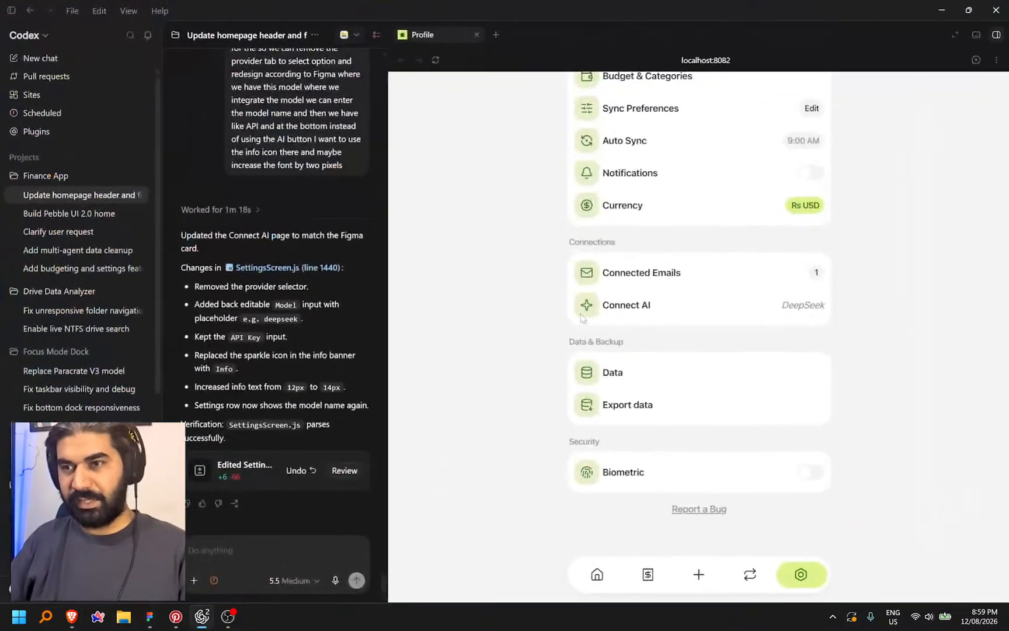
key(alt+Tab)
key(alt+Tab)
key(alt+Tab)
key(alt+Tab)
click(616, 401)
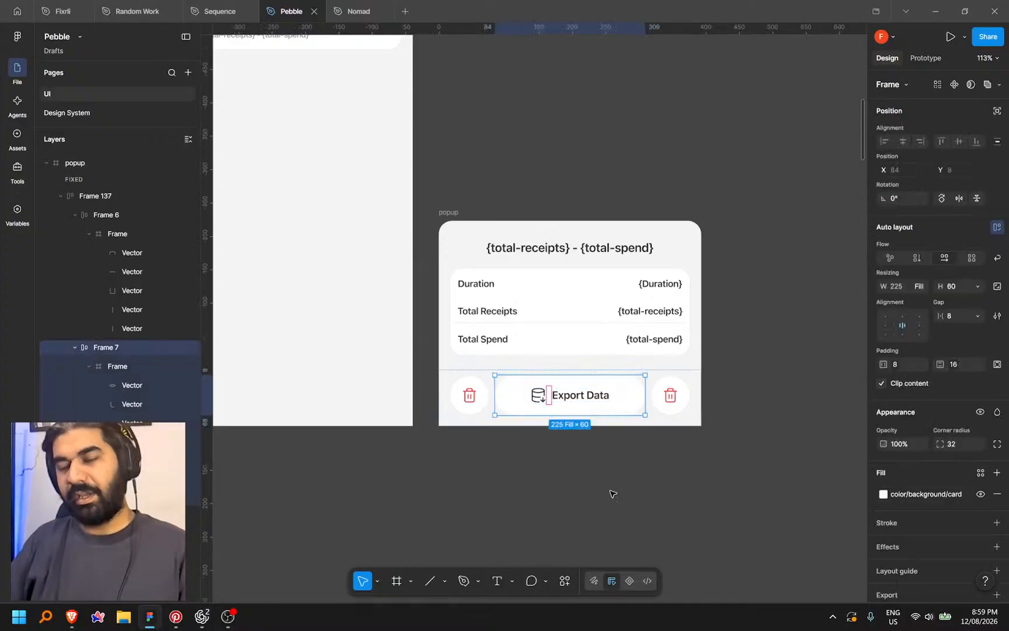
key(alt+Tab)
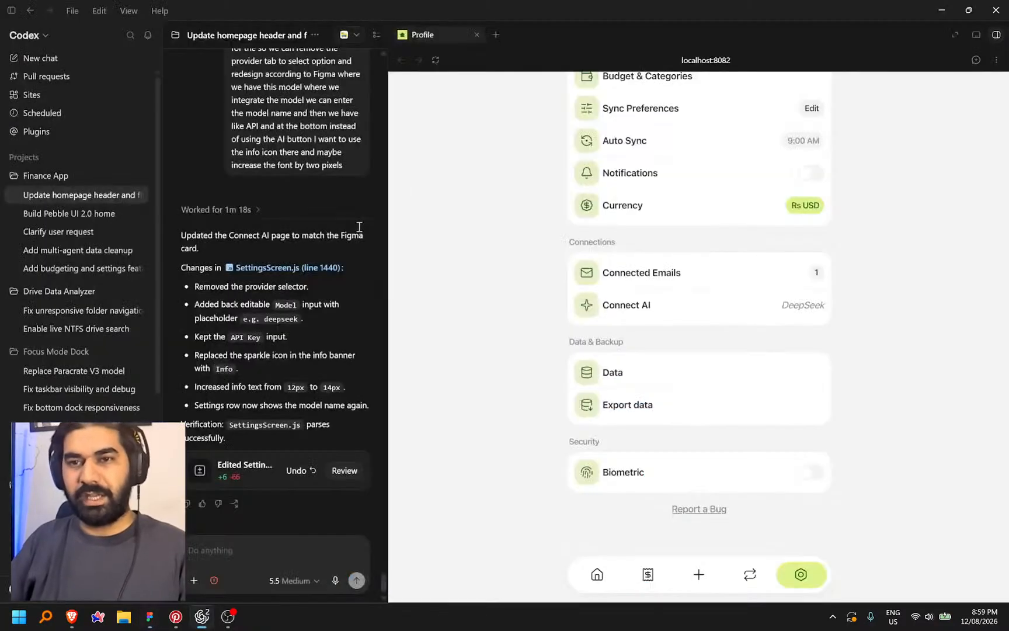
Search Lucide for 'reload', pick the refresh-cw icon, and return to the Figma popup
click(72, 617)
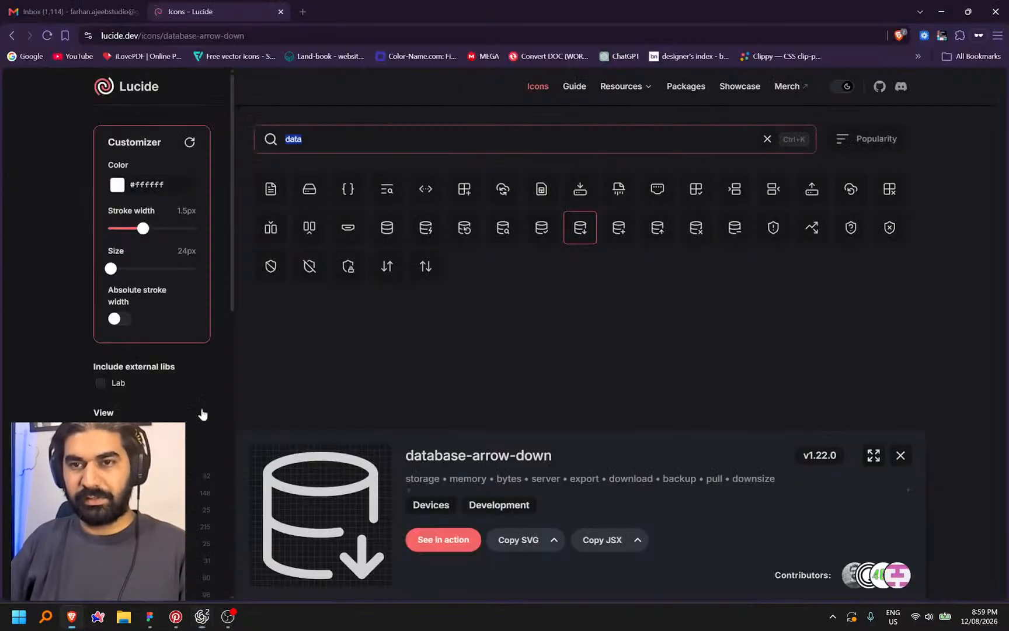
text(r)
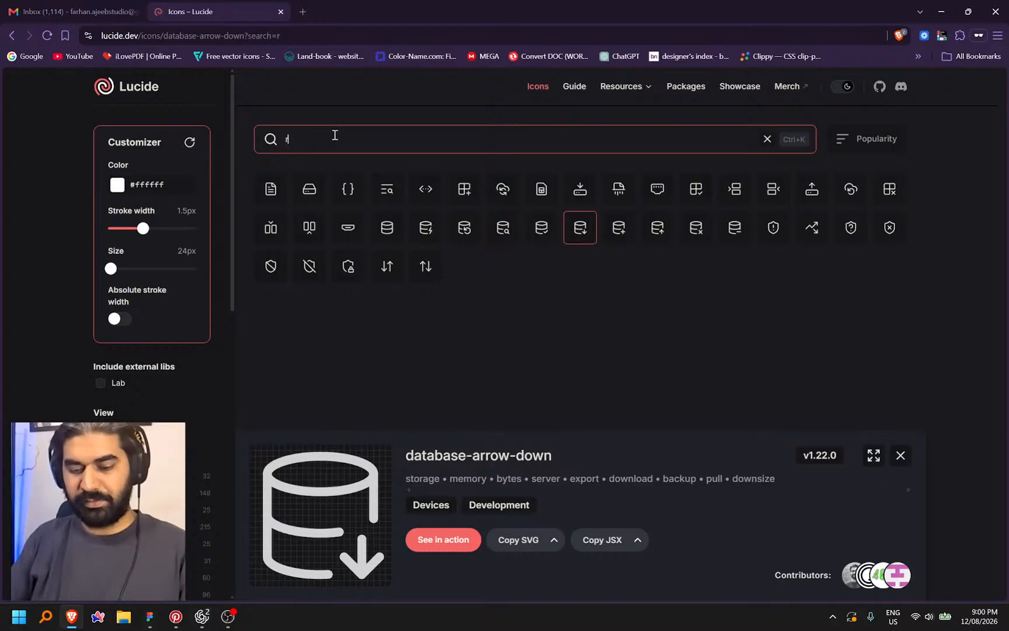
text(eload)
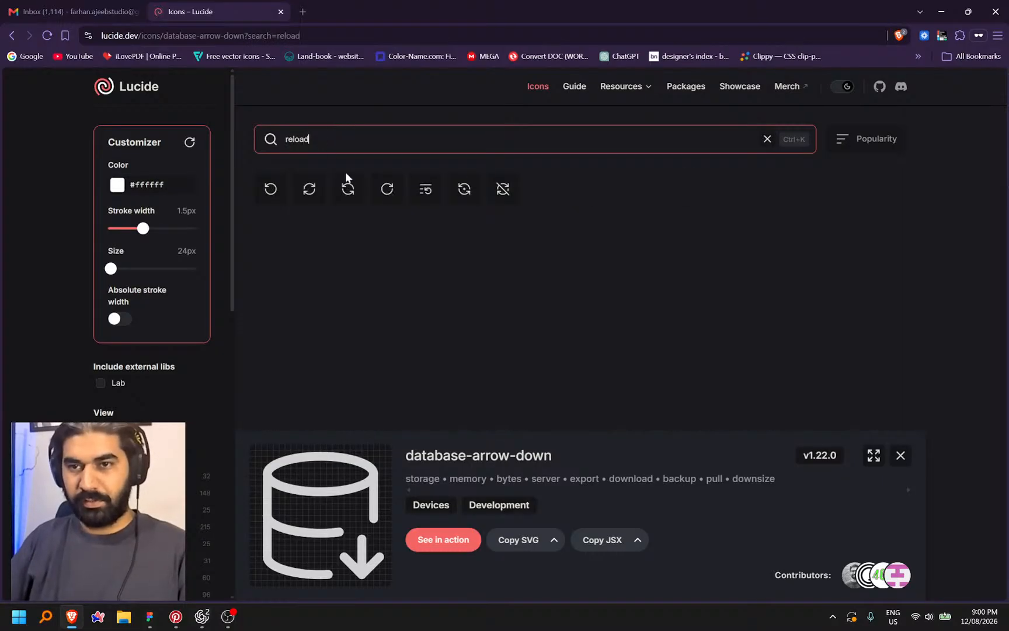
click(310, 189)
key(alt+Tab)
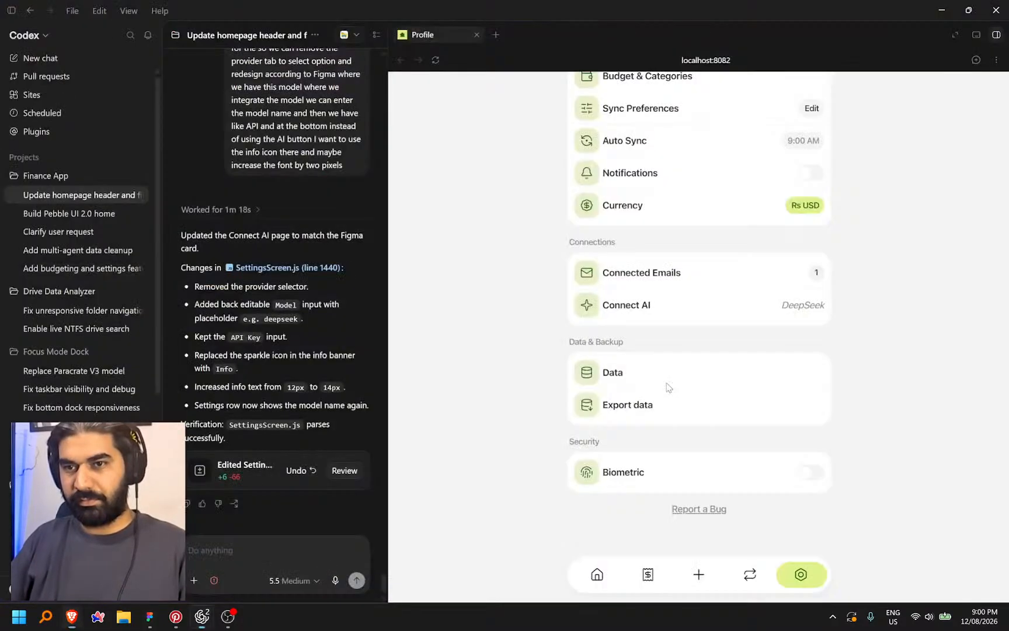
key(alt+Tab)
key(Tab)
scroll(727, 421, up, 5)
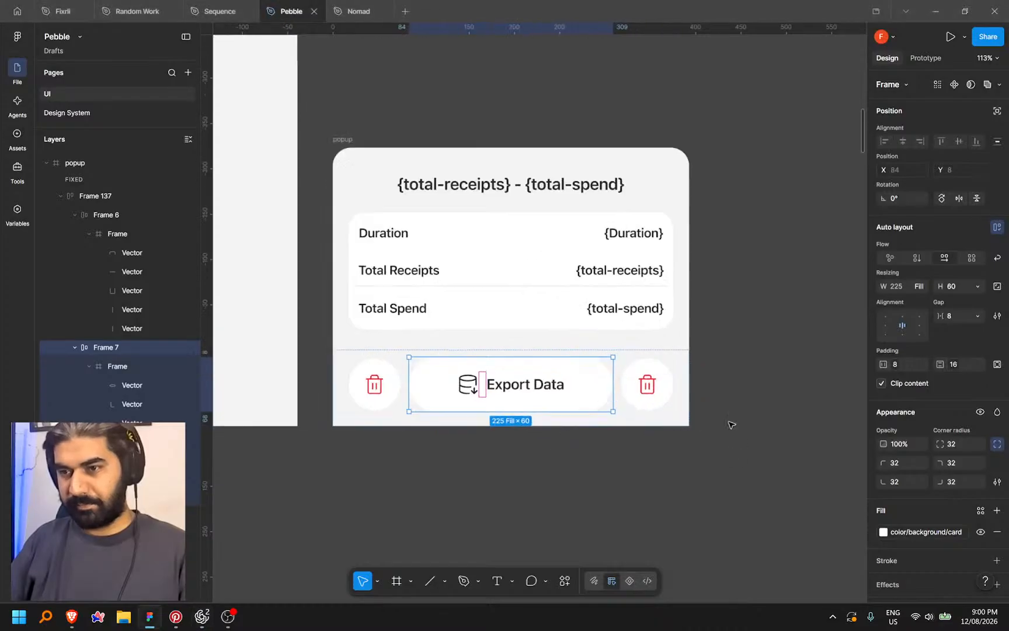
Swap the right-hand trash icon for the pasted refresh icon and give it the Black colour style
click(648, 387)
key(ctrl+v)
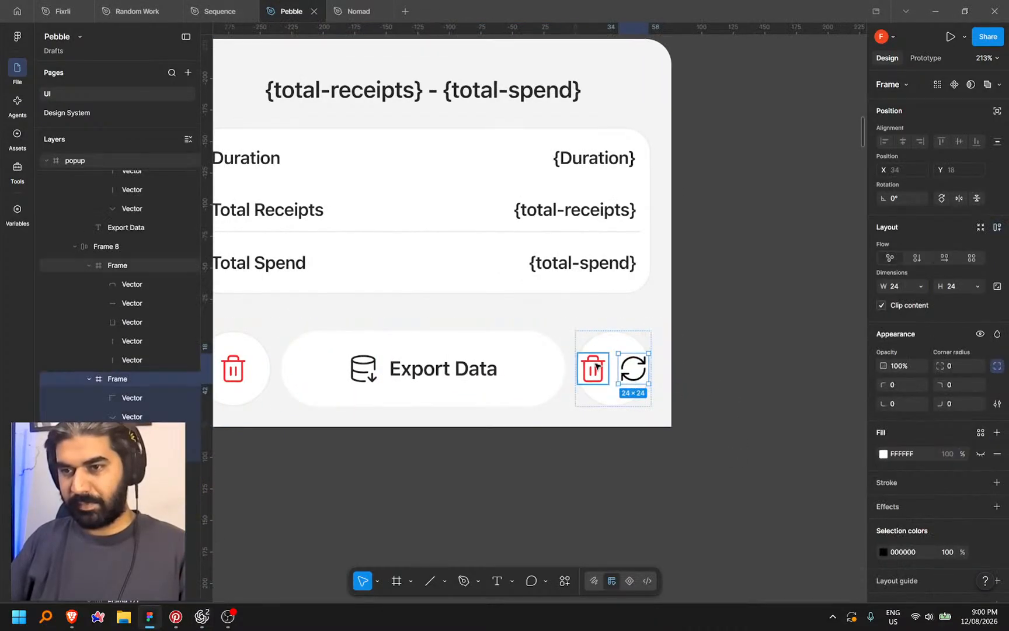
click(597, 367)
key(Delete)
click(618, 374)
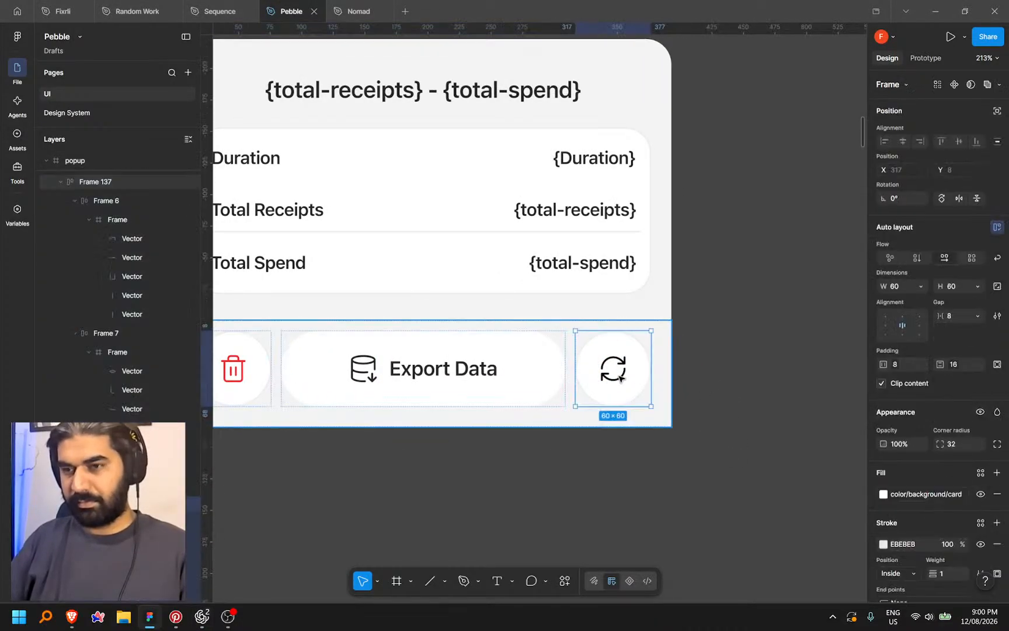
double_click(614, 369)
click(980, 552)
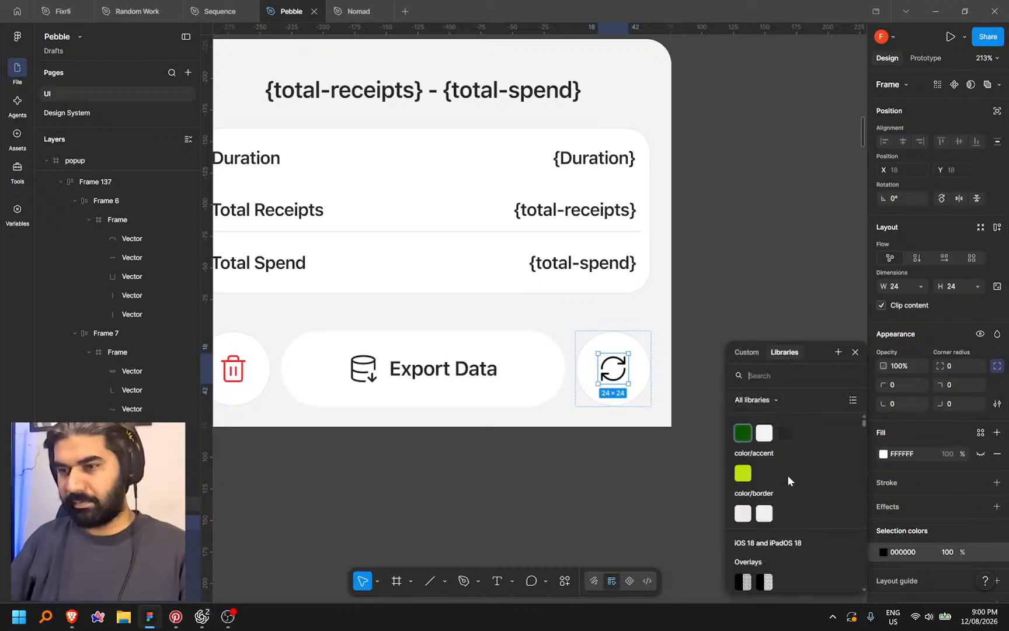
click(786, 432)
click(776, 259)
scroll(753, 301, down, 5)
scroll(753, 301, down, 3)
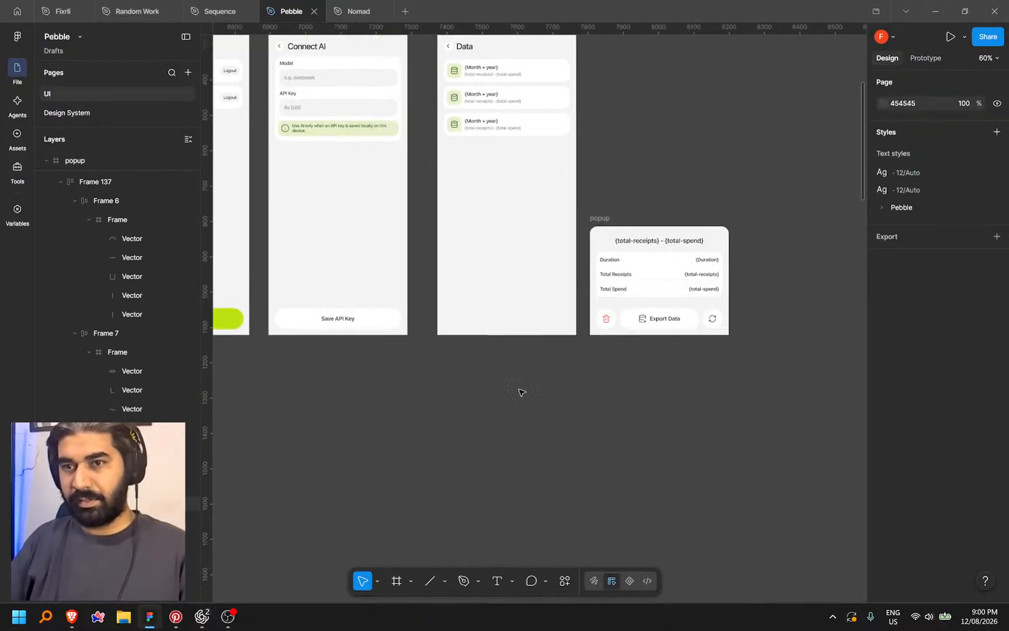
click(219, 11)
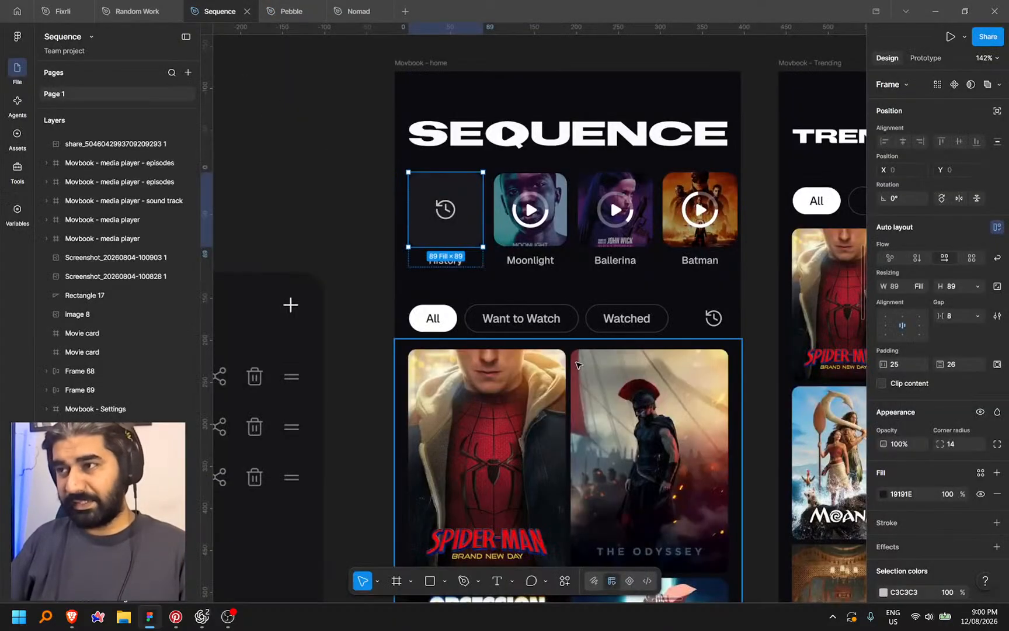
scroll(460, 314, down, 5)
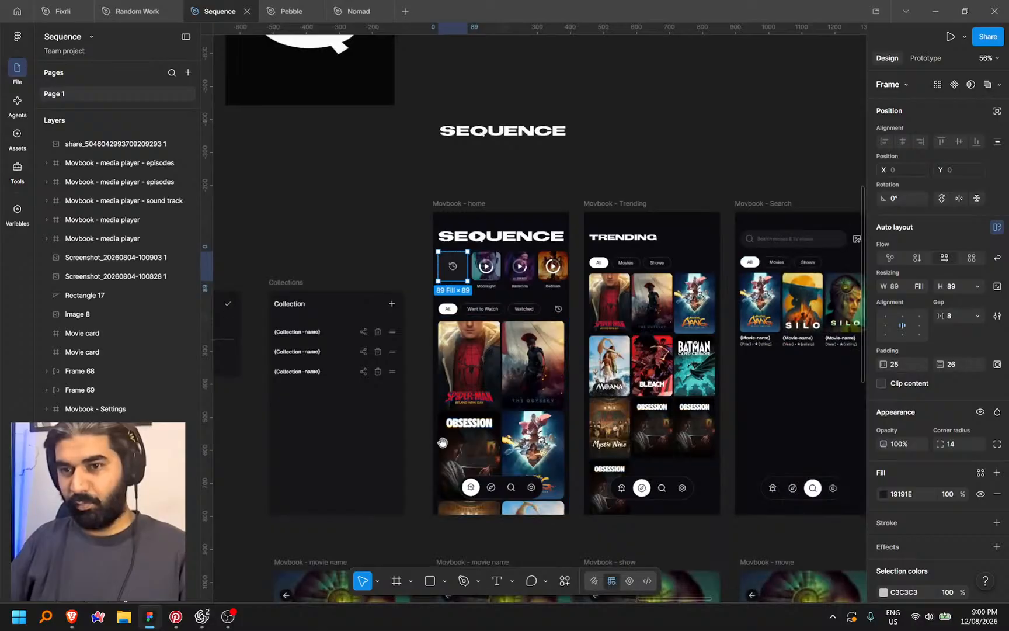
scroll(459, 353, down, 1)
drag(451, 353, 447, 353)
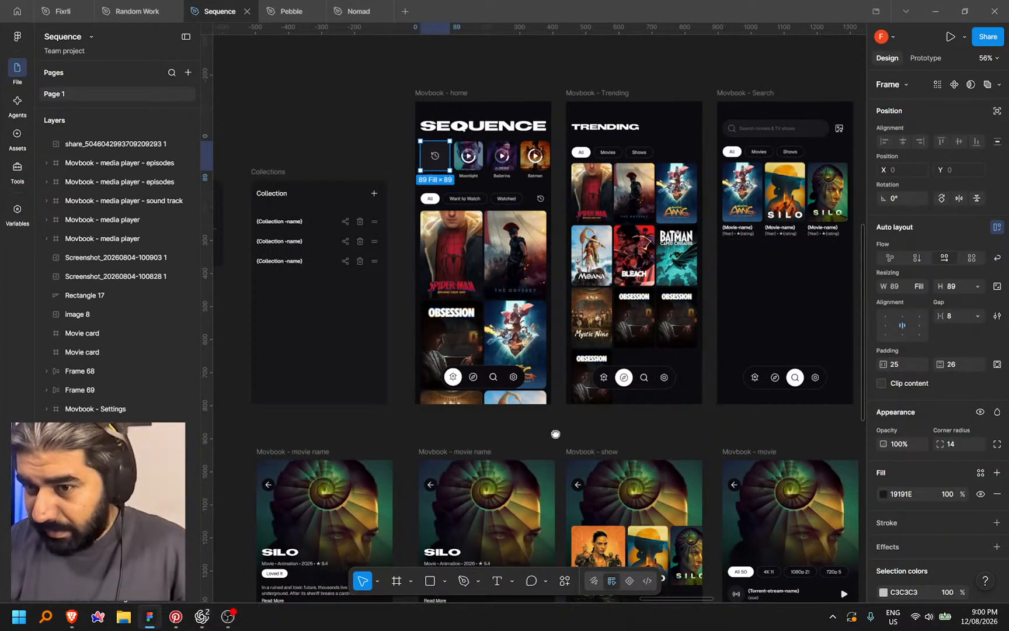
drag(555, 428, 556, 436)
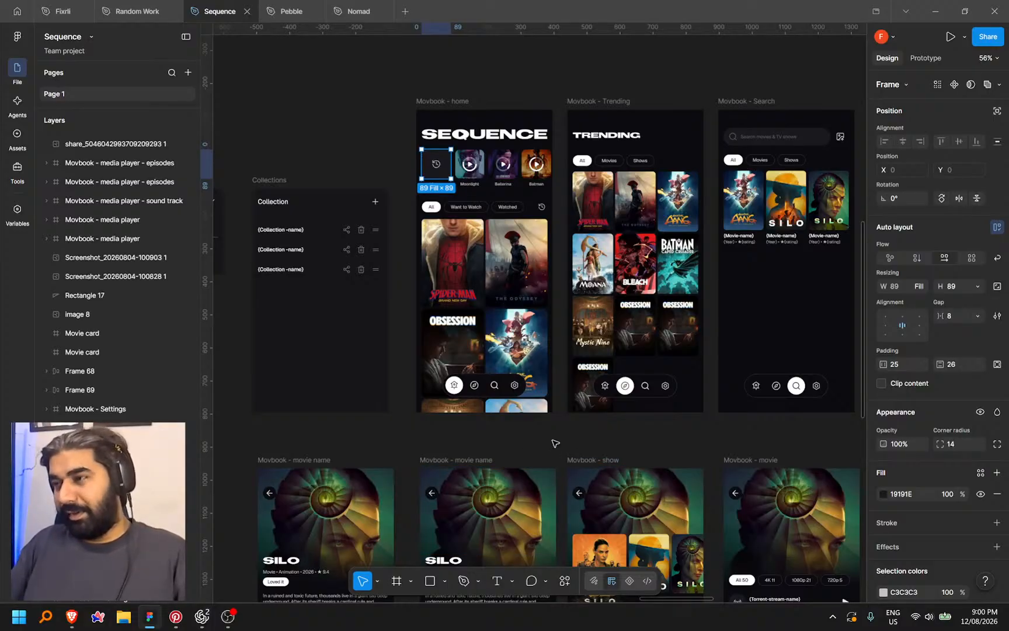
scroll(555, 444, down, 3)
drag(556, 441, 495, 349)
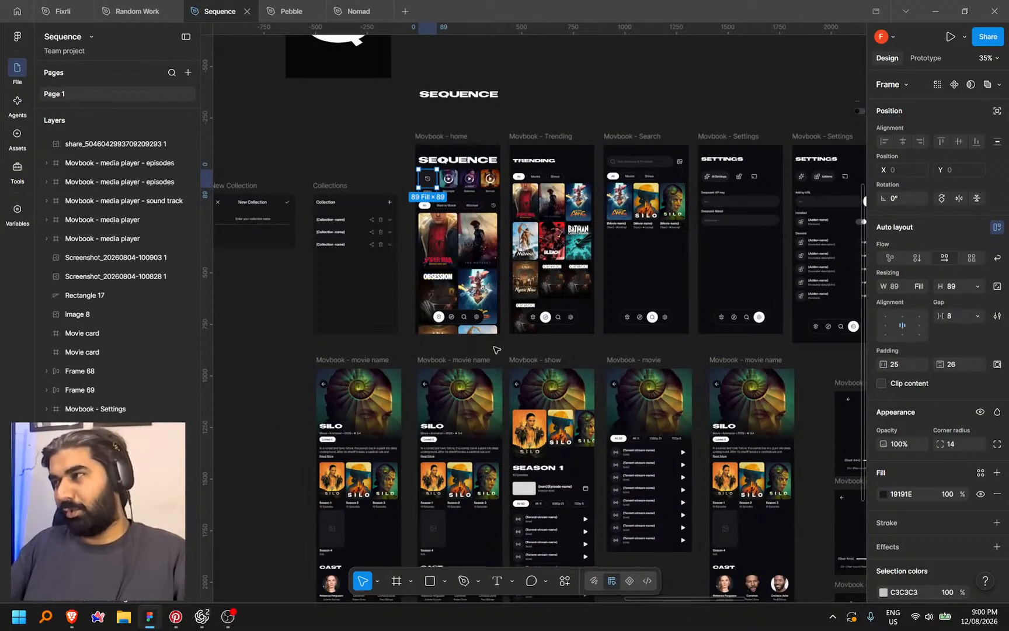
scroll(495, 349, right, 3)
scroll(511, 357, up, 2)
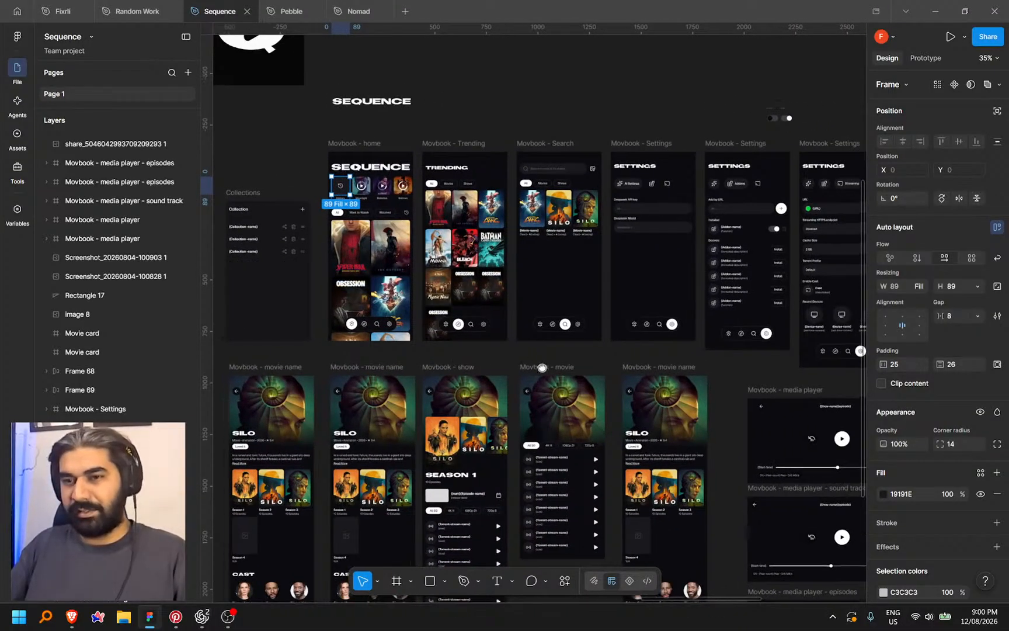
scroll(518, 380, up, 3)
scroll(488, 378, down, 2)
scroll(489, 379, down, 4)
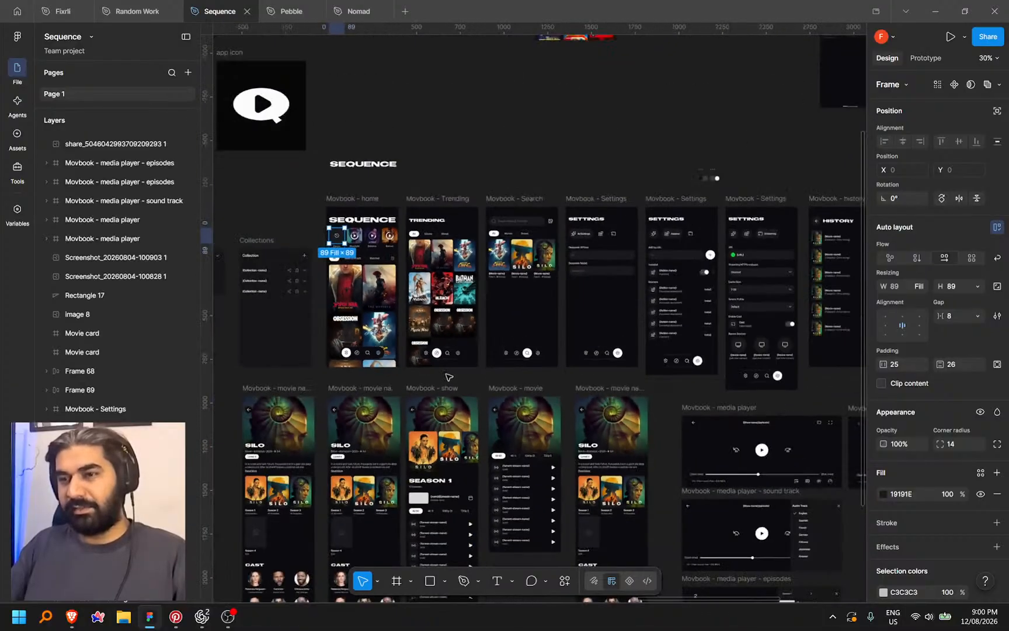
drag(457, 364, 439, 363)
scroll(439, 364, right, 5)
scroll(584, 359, down, 5)
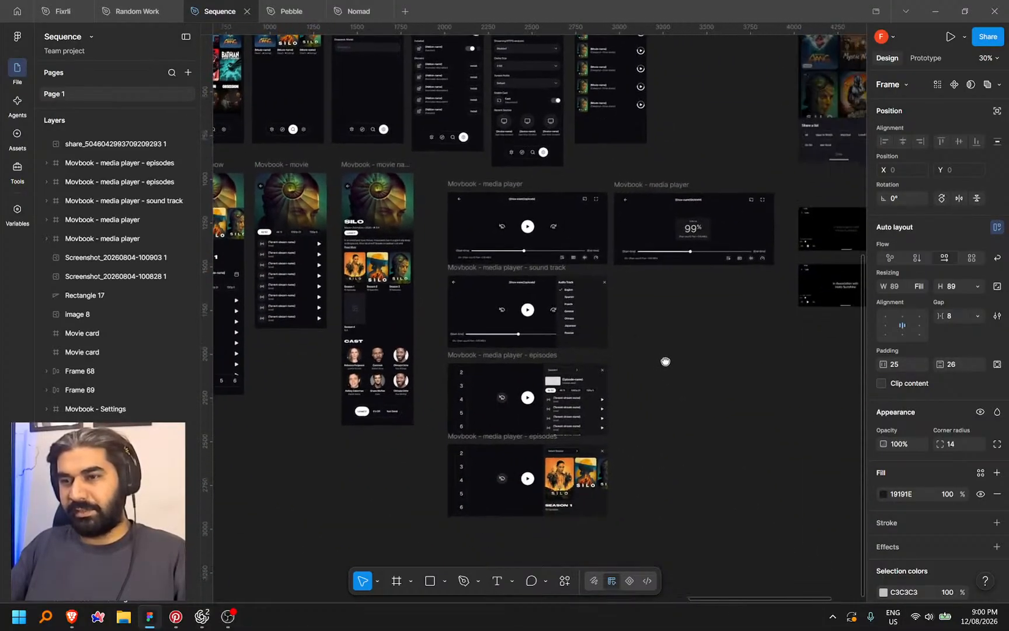
scroll(724, 350, right, 2)
scroll(713, 344, up, 8)
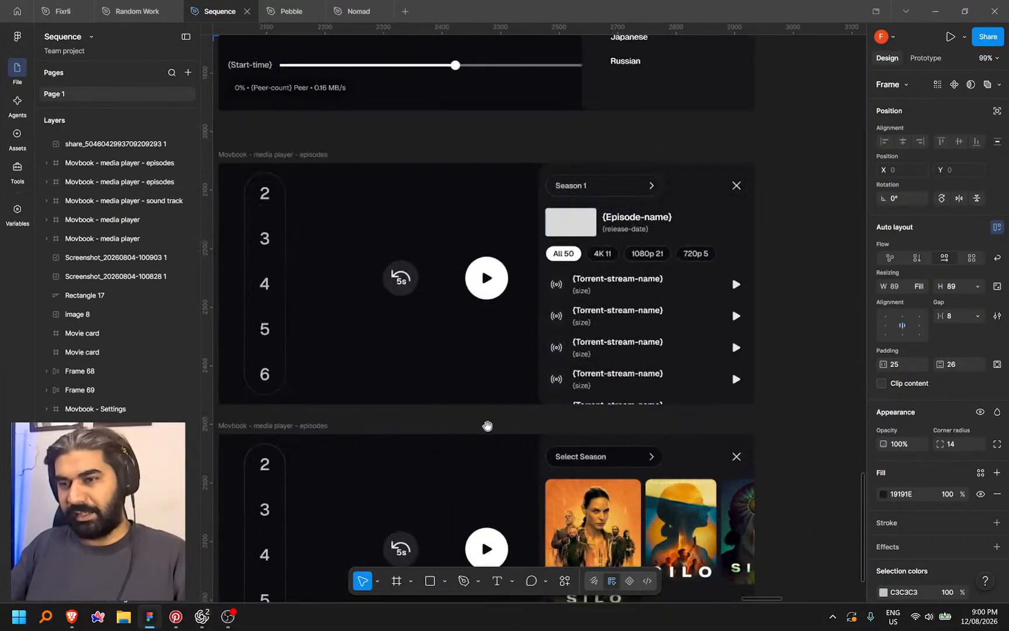
scroll(710, 337, down, 6)
scroll(394, 399, up, 4)
scroll(583, 491, up, 4)
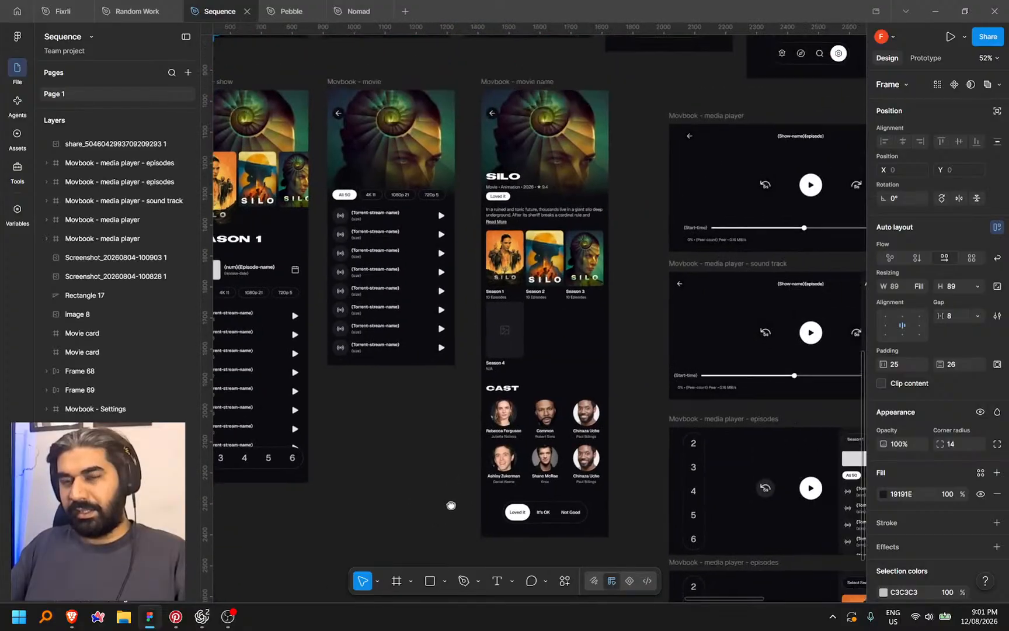
scroll(565, 475, up, 5)
scroll(409, 199, up, 4)
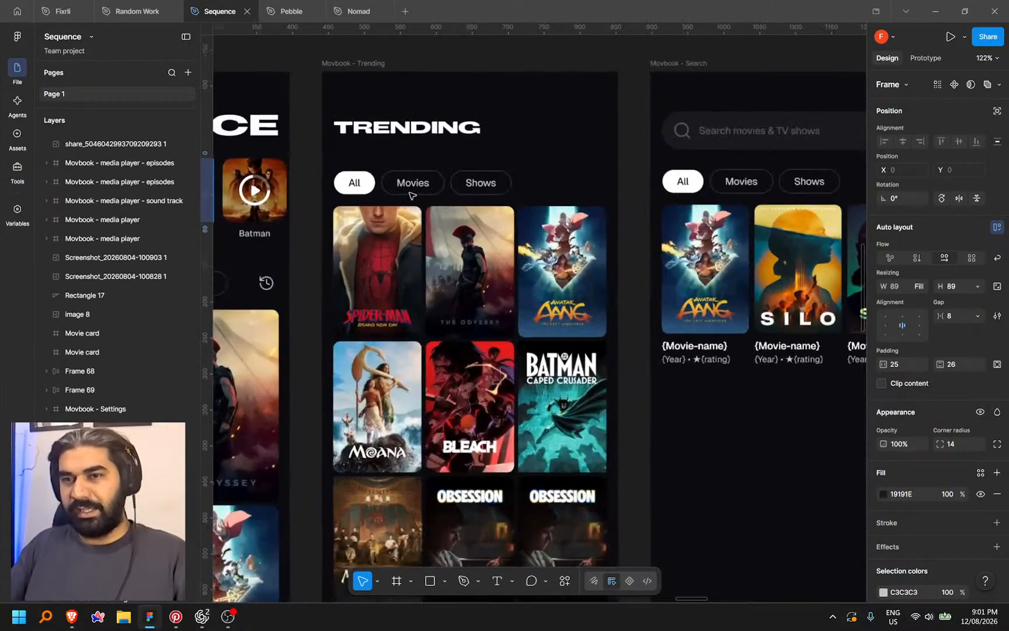
scroll(528, 198, down, 5)
scroll(537, 245, left, 3)
scroll(543, 280, right, 1)
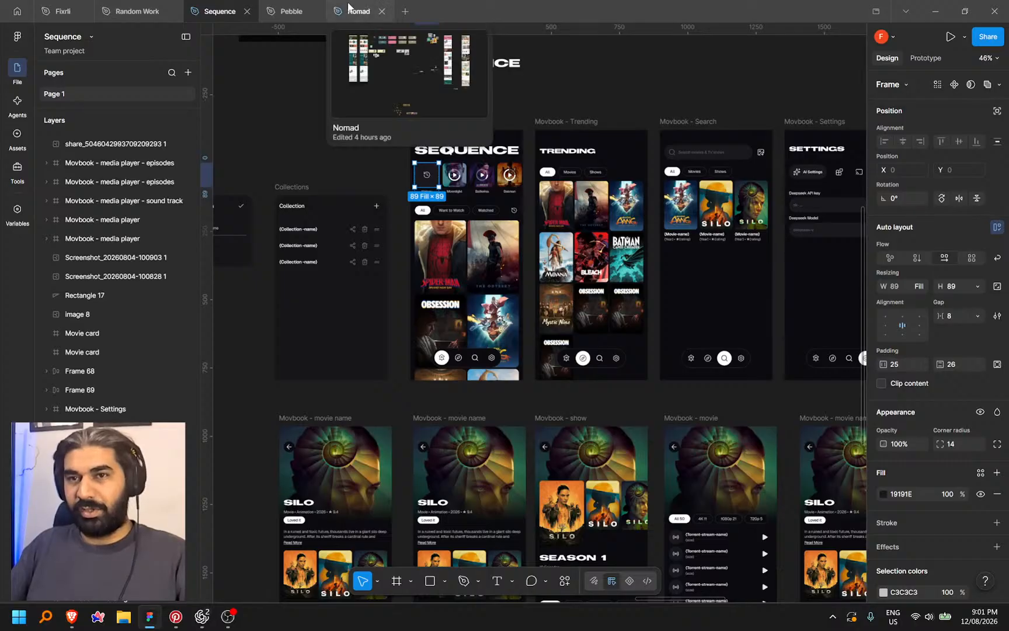
mouse_move(363, 4)
click(291, 11)
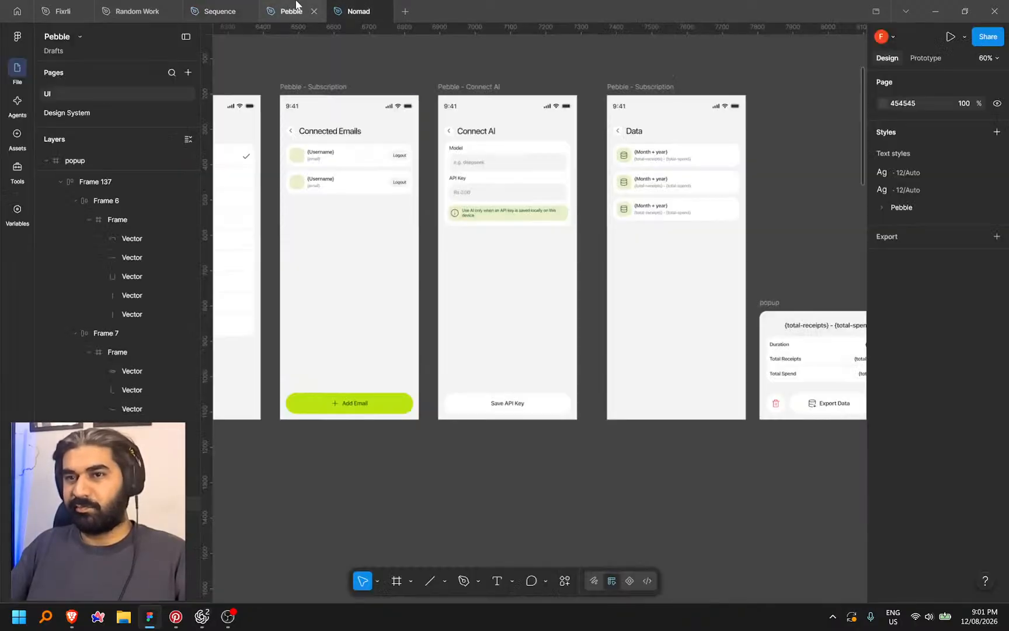
Pan across the Pebble Data screen and totals popup, then bring Codex forward
scroll(584, 469, right, 3)
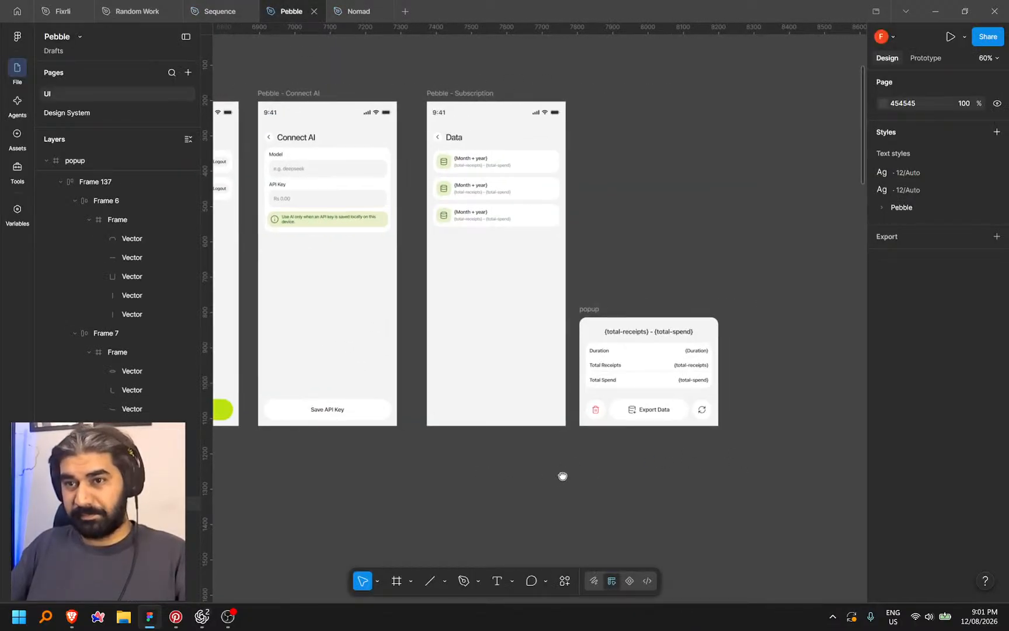
scroll(562, 476, left, 4)
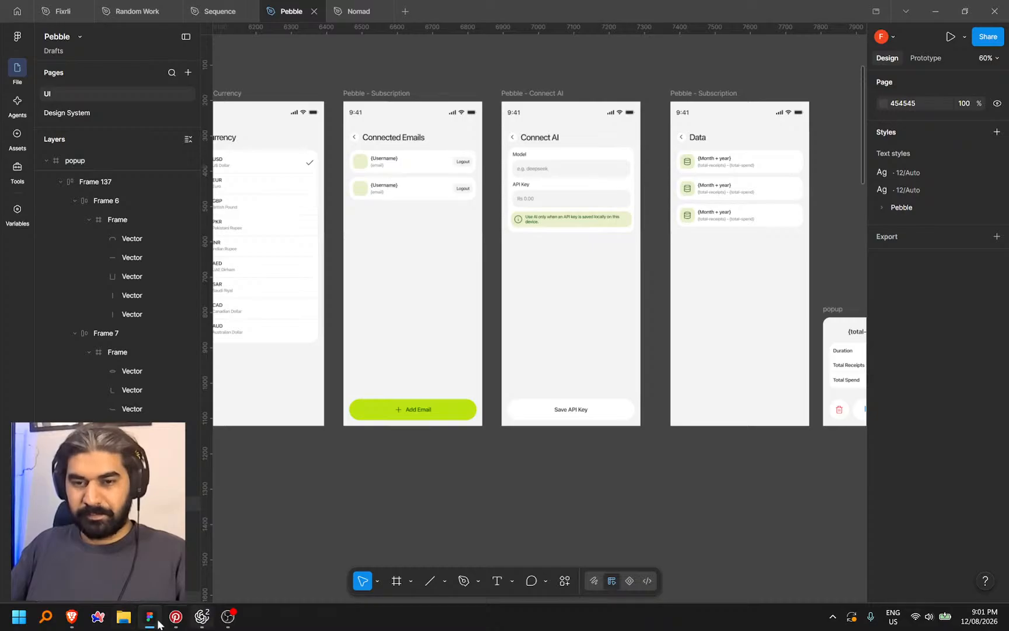
click(71, 617)
click(150, 617)
mouse_move(208, 620)
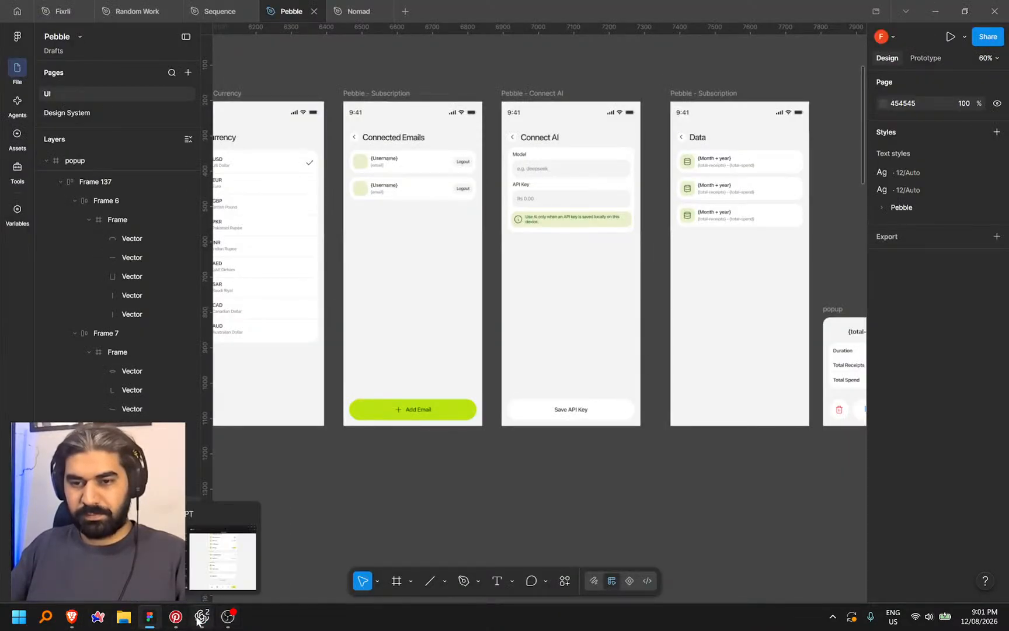
click(200, 618)
Dictate and send a Codex request to remove Export data from Data & Backup
scroll(692, 342, up, 1)
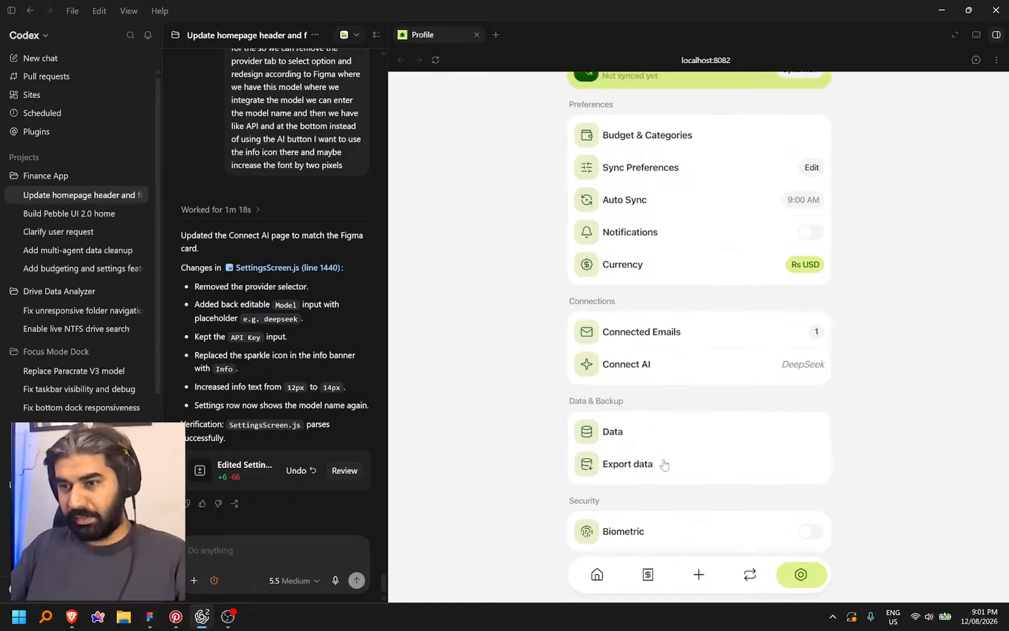
scroll(649, 470, down, 1)
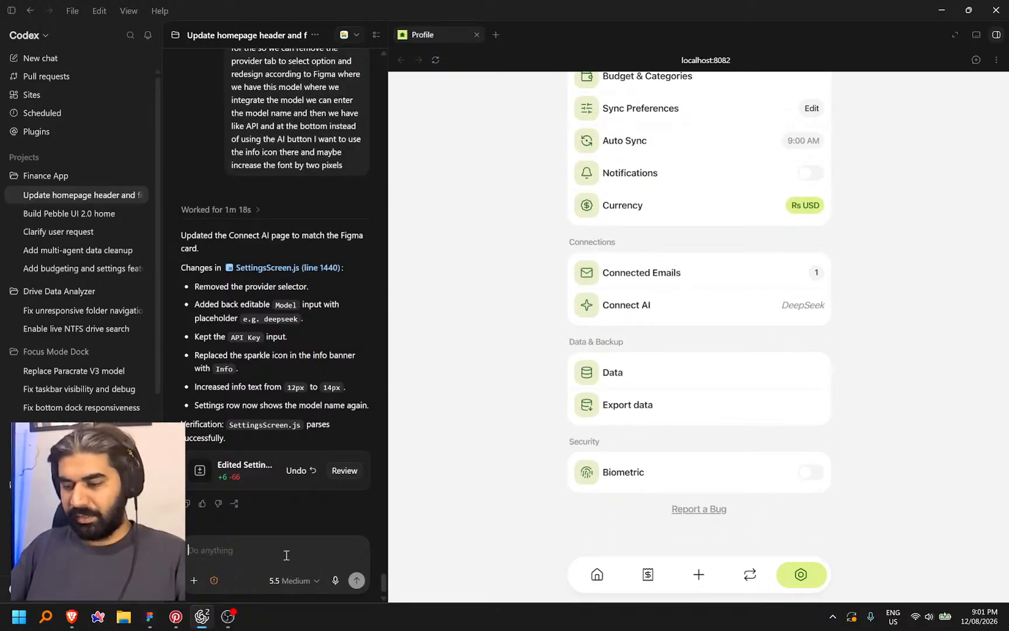
key(ctrl+space)
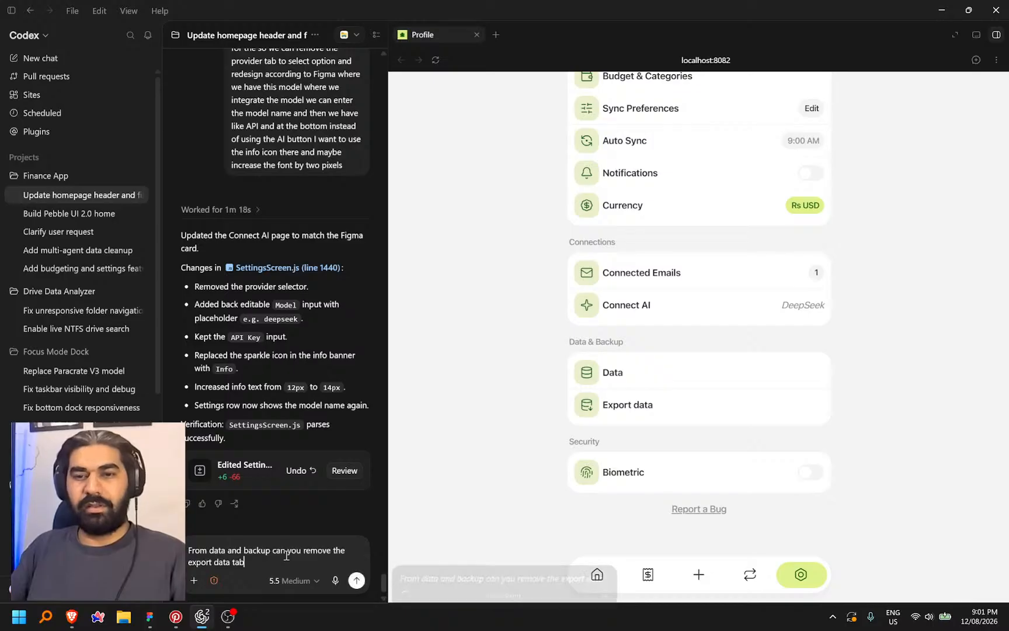
key(Return)
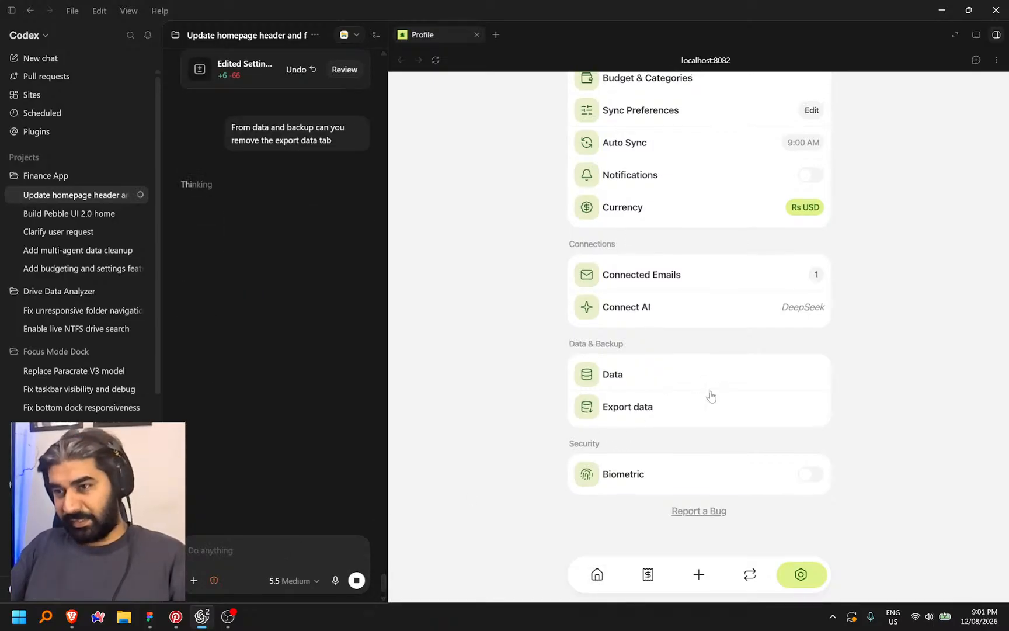
Toggle the Connect AI provider between DeepSeek and OpenAI in the preview, then return to Settings
scroll(736, 409, up, 3)
click(677, 423)
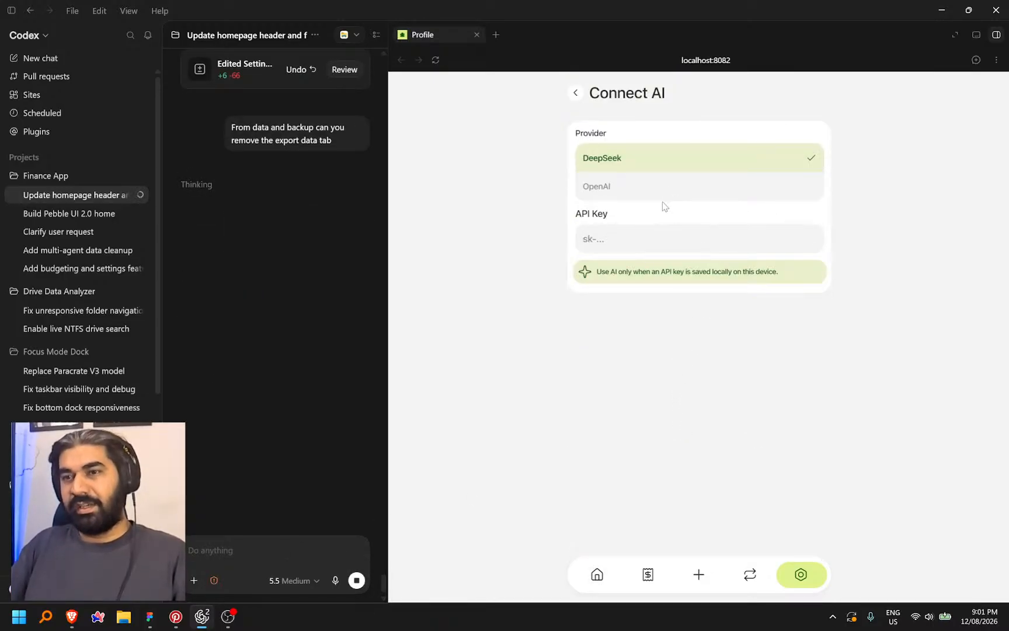
click(647, 187)
click(650, 162)
click(642, 187)
click(648, 160)
click(641, 185)
click(640, 165)
click(635, 183)
drag(621, 159, 586, 118)
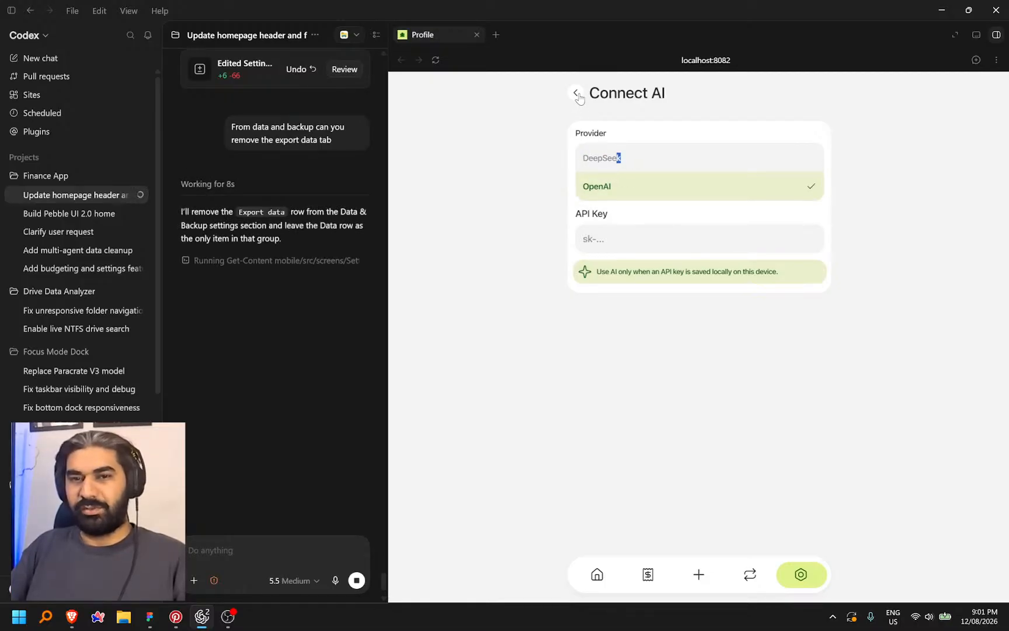
click(576, 94)
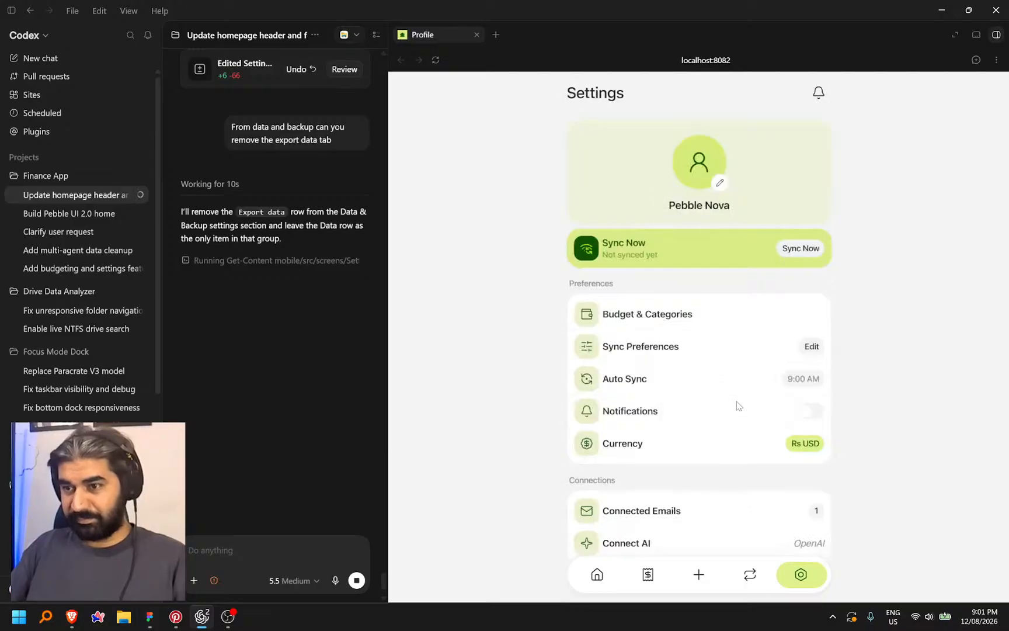
Set the AI provider to DeepSeek and reload the app preview
scroll(775, 464, down, 4)
click(784, 309)
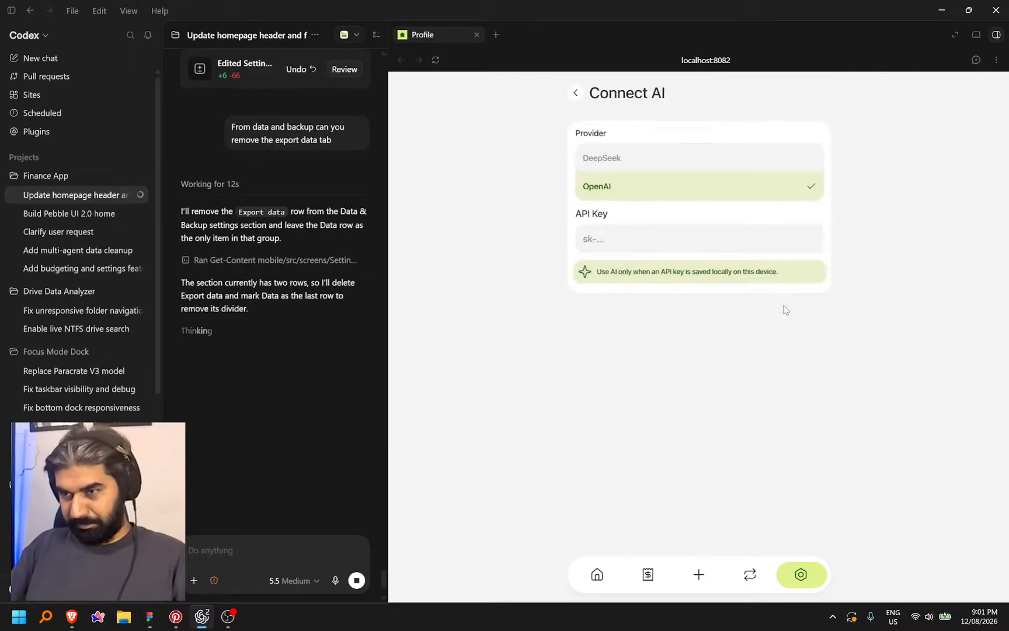
click(638, 153)
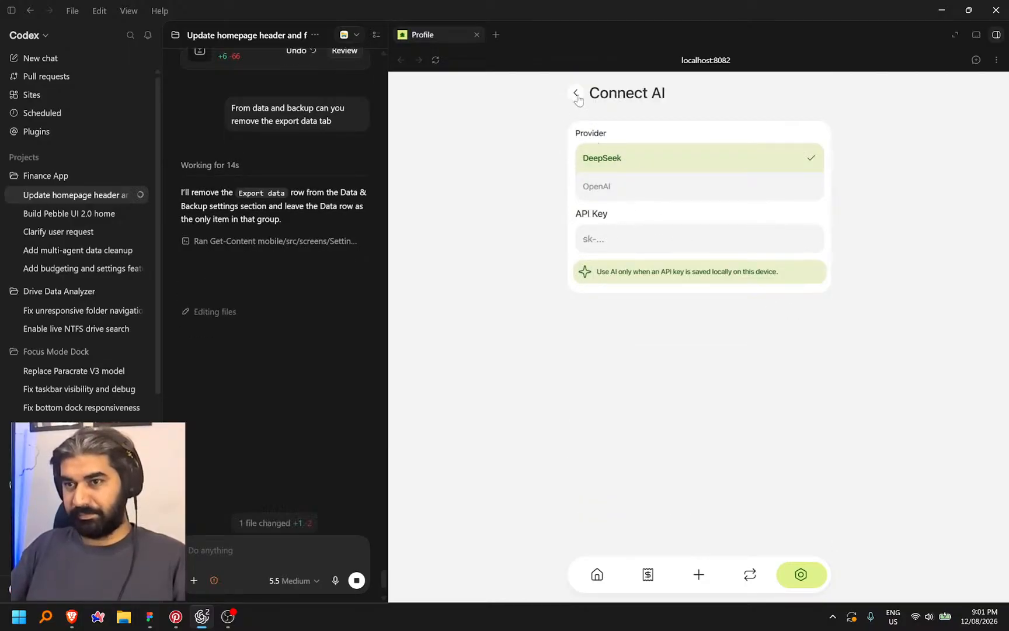
click(577, 93)
scroll(790, 451, down, 4)
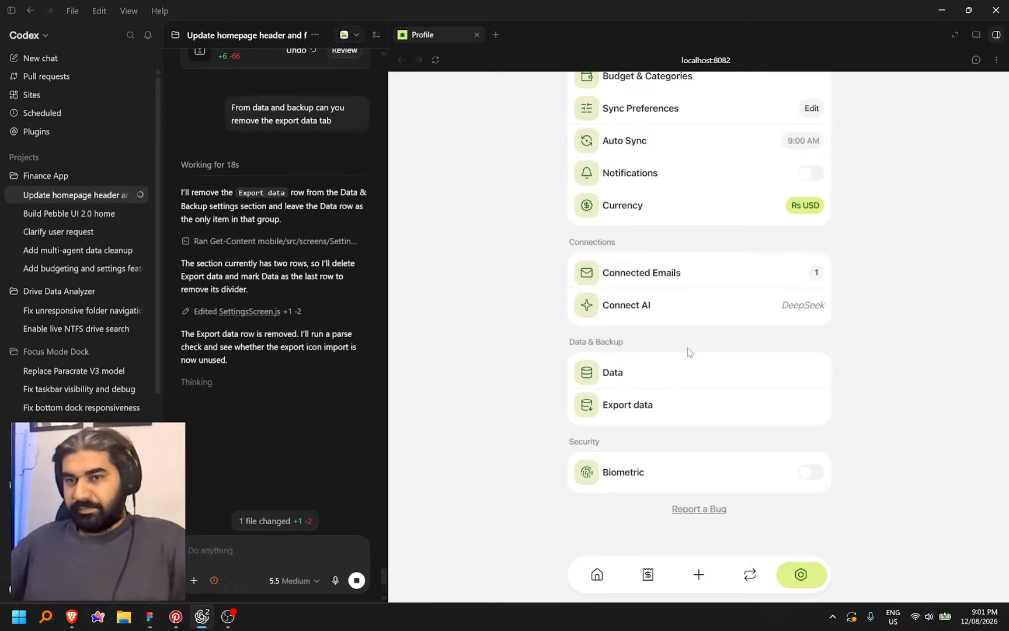
click(436, 61)
Ask Codex why Connect AI still doesn't match Figma and why the preview shows outdated UI
scroll(338, 262, up, 5)
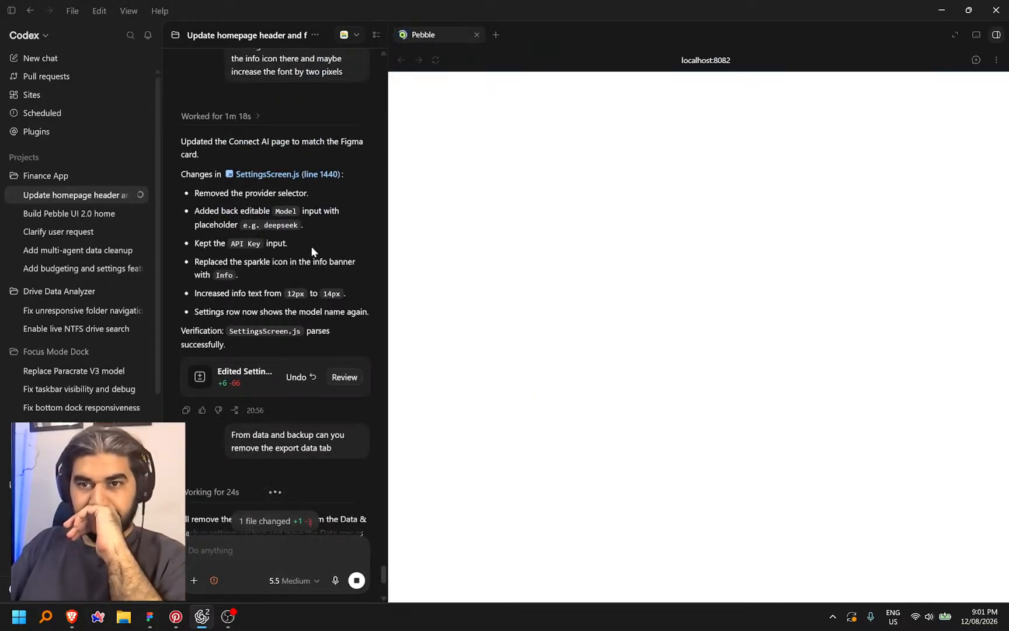
scroll(307, 253, up, 2)
scroll(304, 254, up, 3)
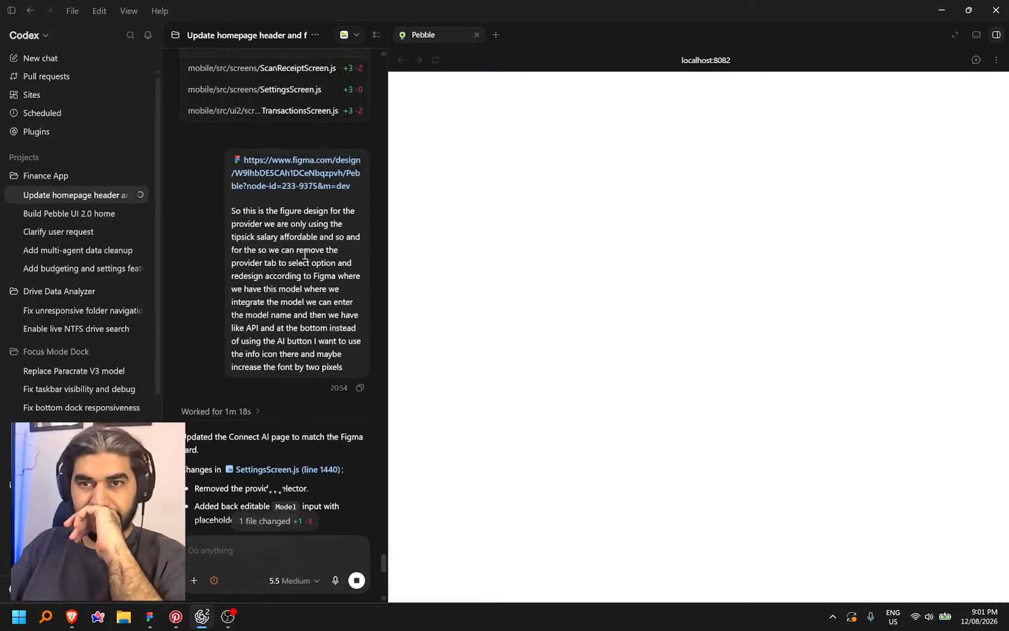
scroll(304, 255, down, 1)
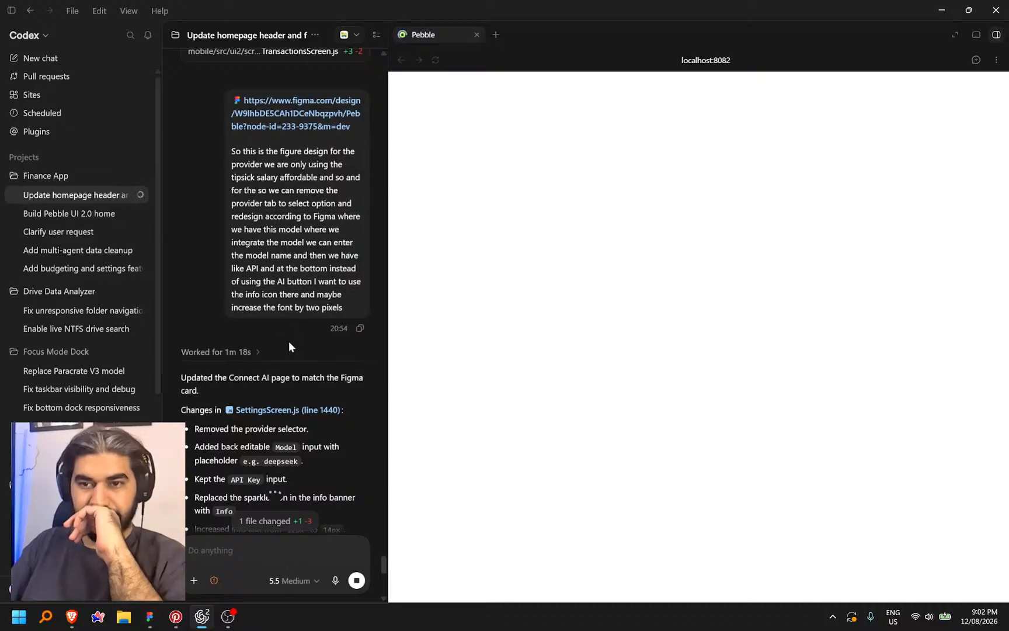
scroll(315, 389, down, 10)
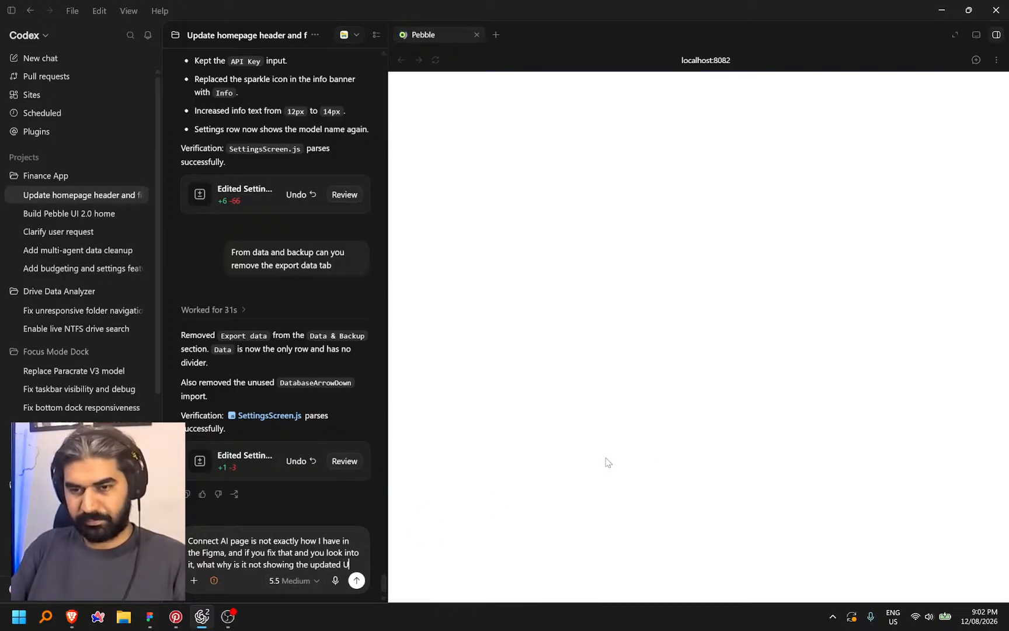
key(Return)
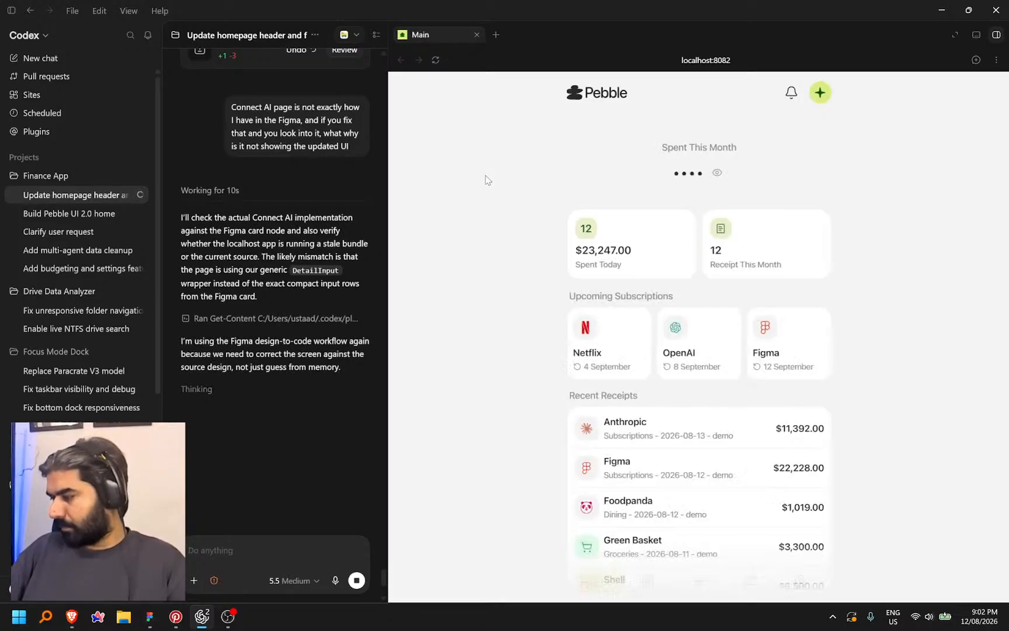
Open Settings > Connect AI in the preview and stop the agent's current run
click(801, 574)
scroll(765, 480, down, 2)
scroll(764, 480, down, 2)
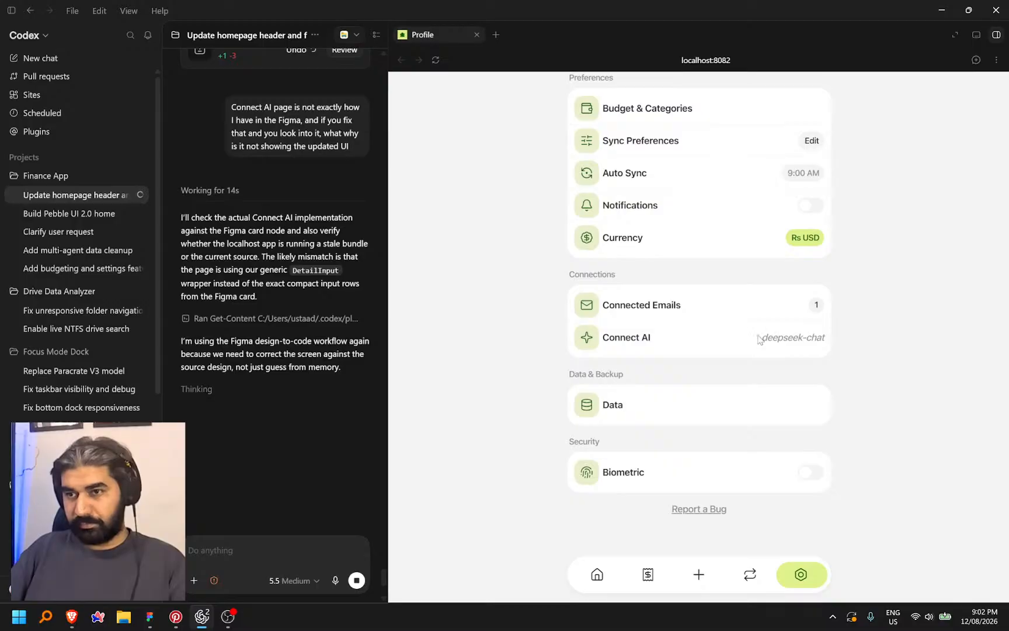
click(755, 338)
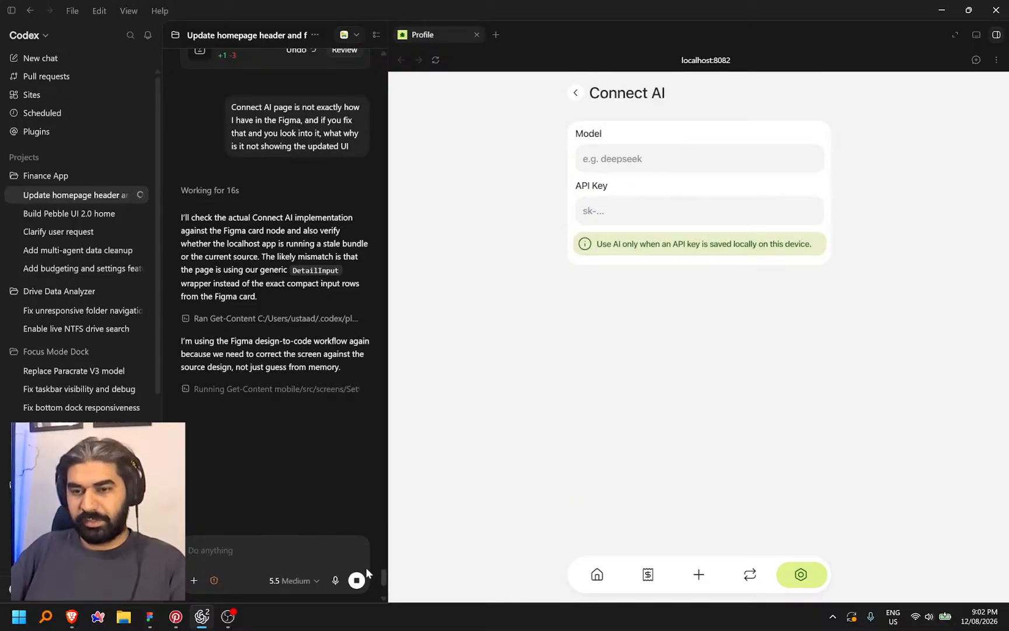
click(356, 579)
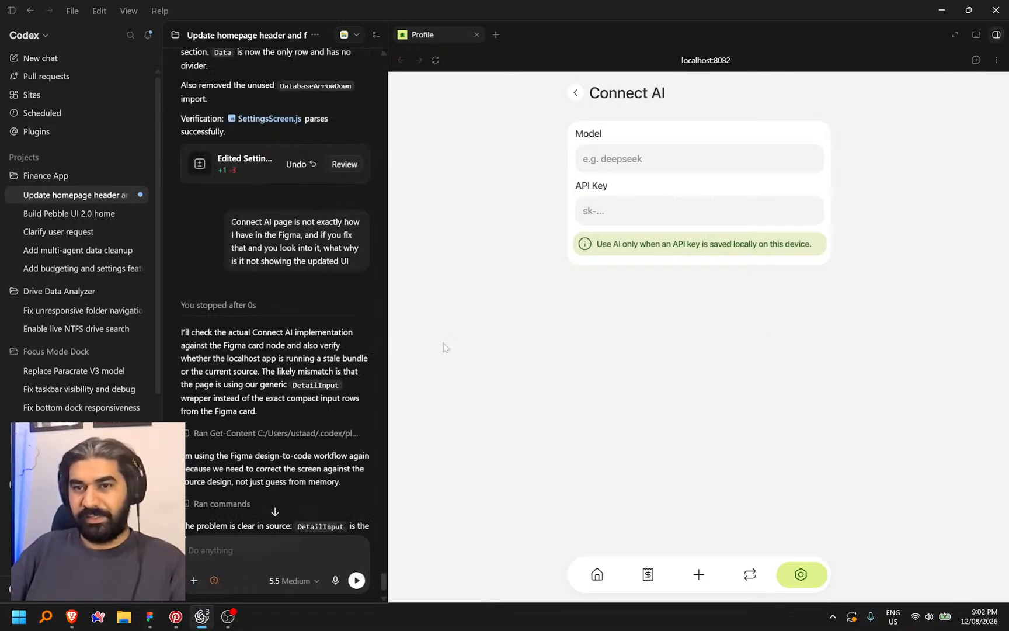
Check the refreshed Data page in the preview, then return to Settings
click(576, 94)
scroll(681, 412, down, 4)
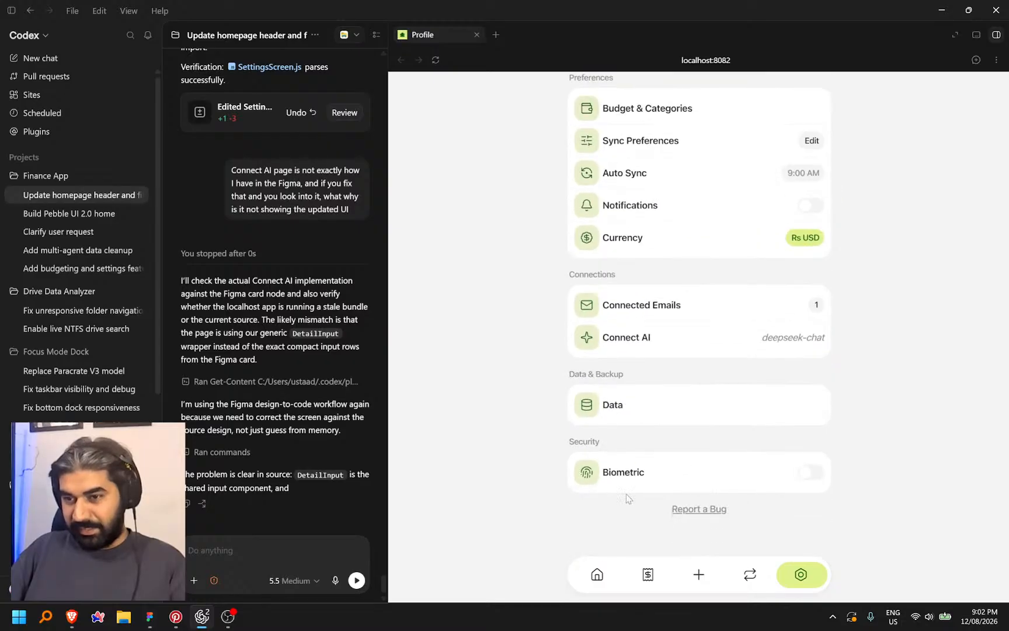
click(639, 414)
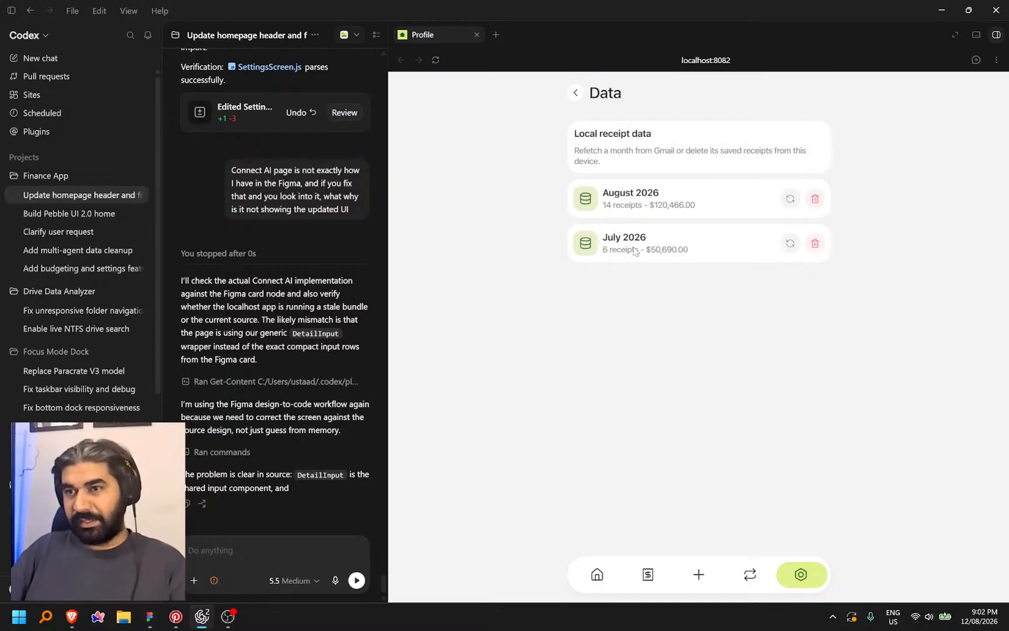
click(575, 93)
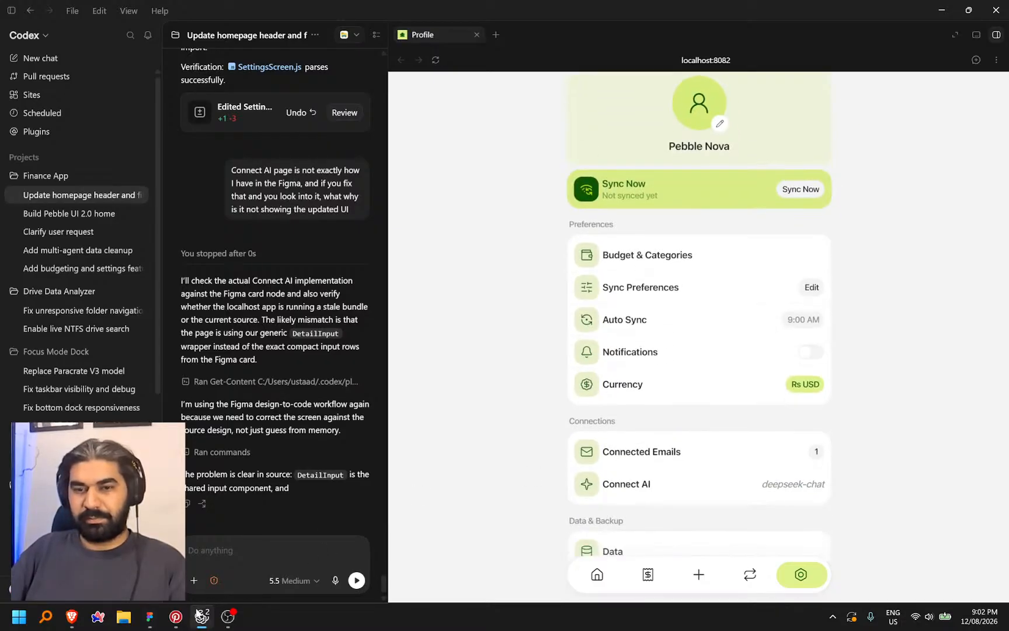
scroll(698, 438, down, 3)
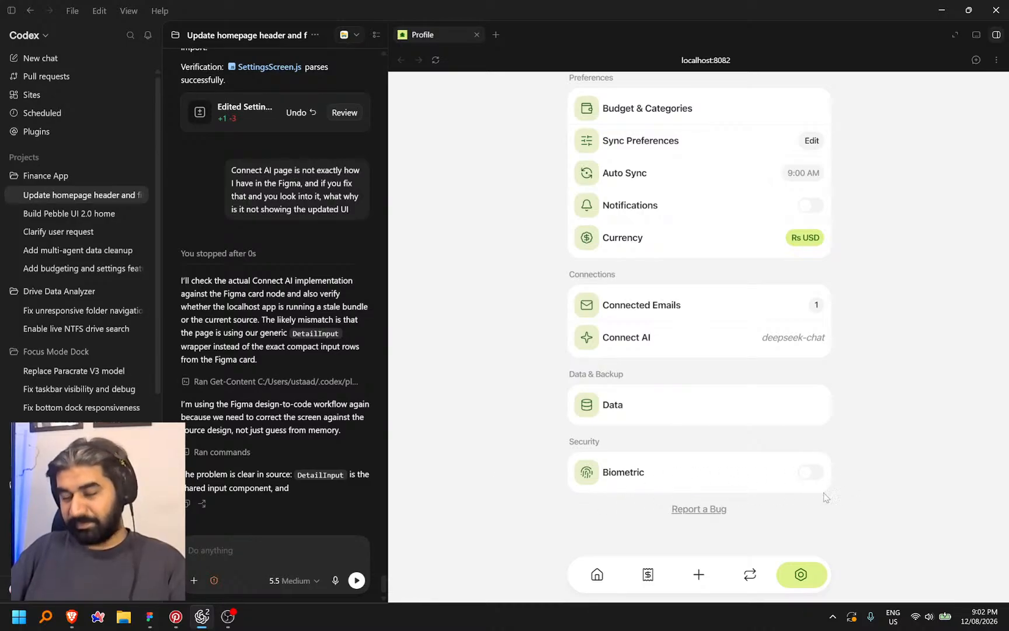
scroll(730, 452, up, 3)
scroll(730, 430, down, 3)
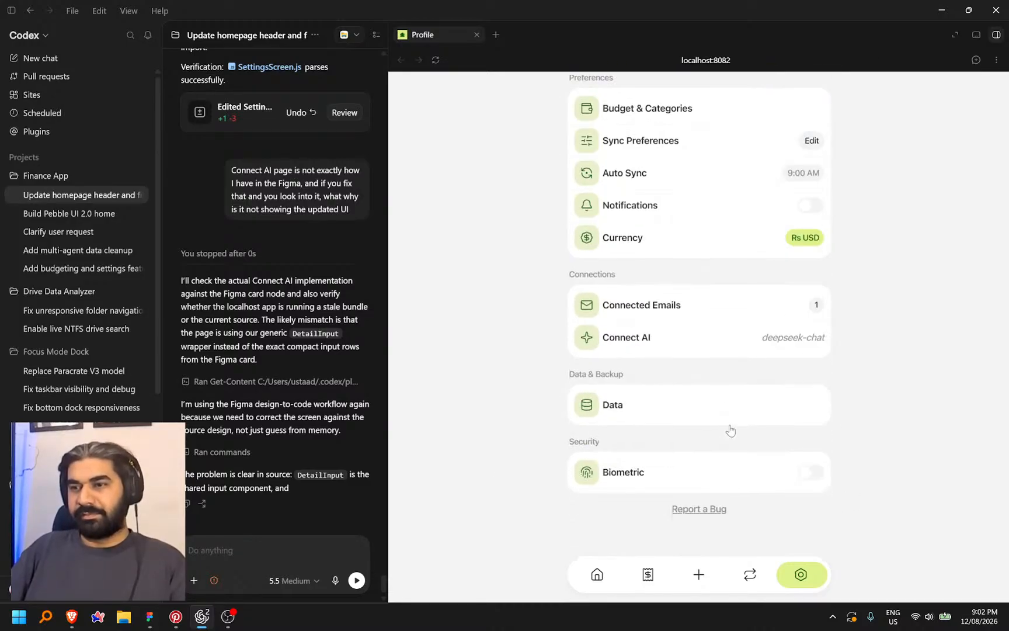
scroll(728, 428, up, 3)
scroll(724, 419, down, 2)
scroll(724, 420, up, 2)
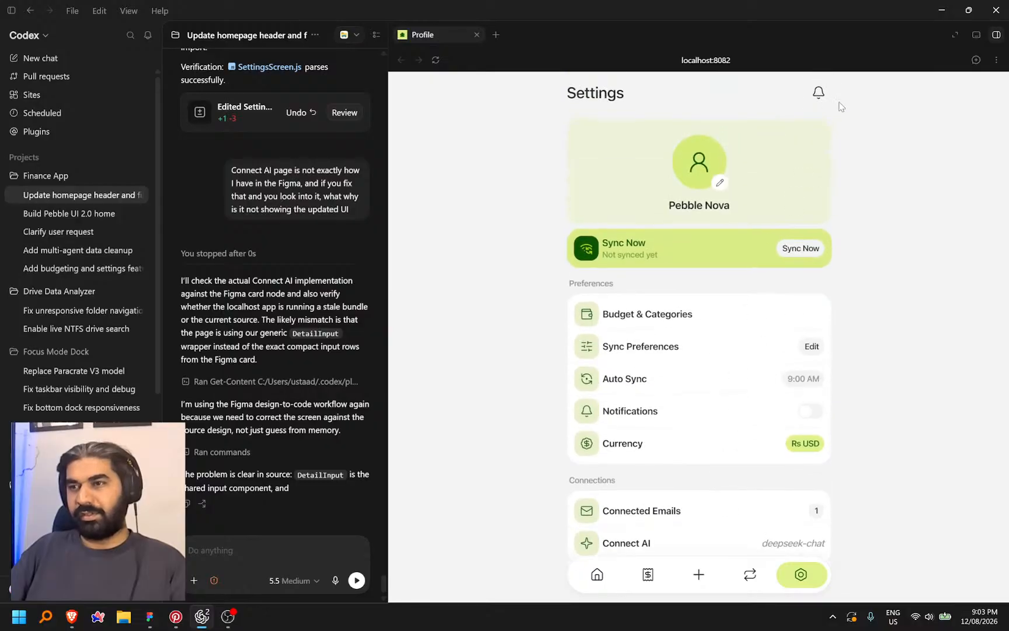
On the Notifications page, try enabling notifications and dismiss the permission-not-granted notice
click(818, 94)
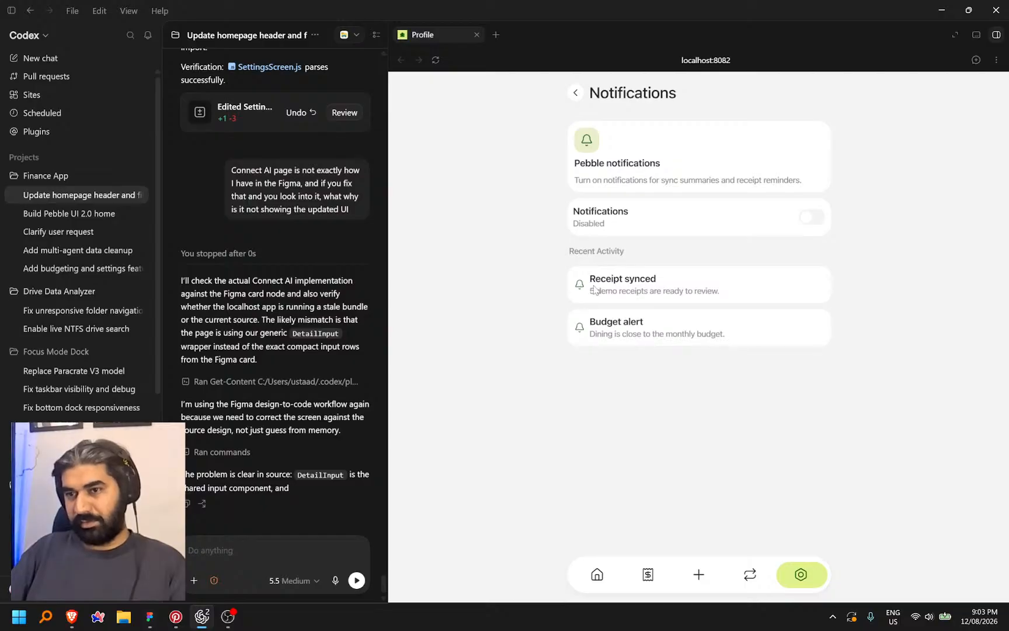
click(823, 222)
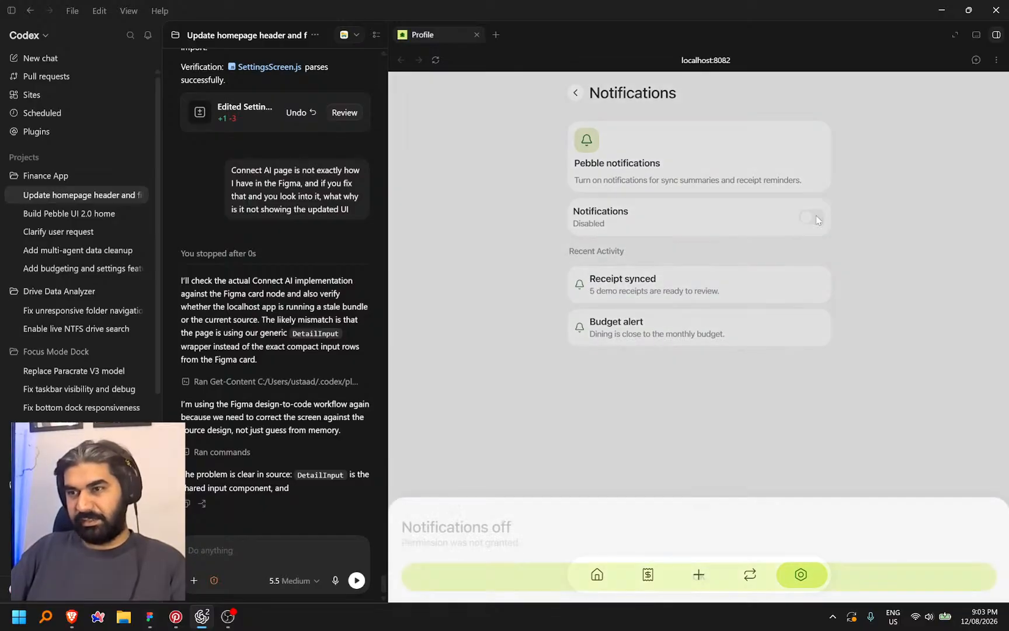
click(699, 577)
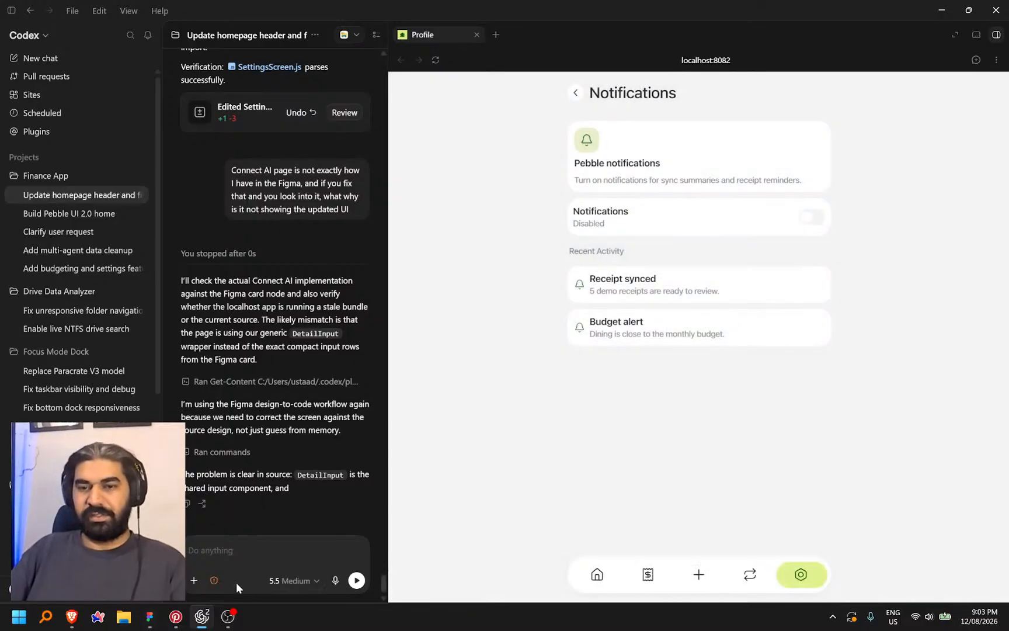
click(150, 616)
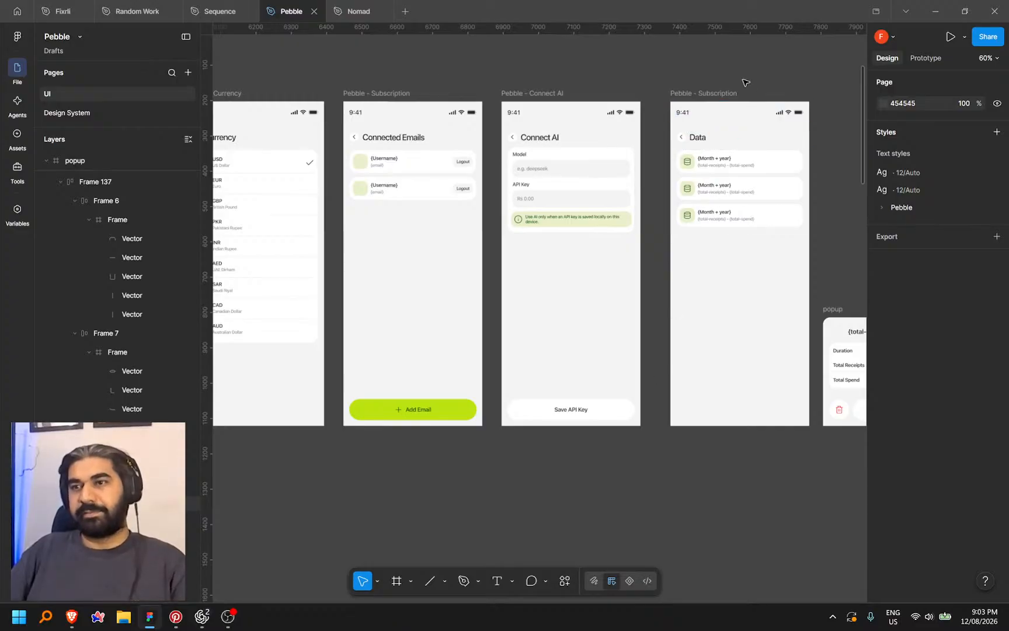
In Dev Mode, copy a link to the Data frame and return to Codex
drag(763, 70, 630, 100)
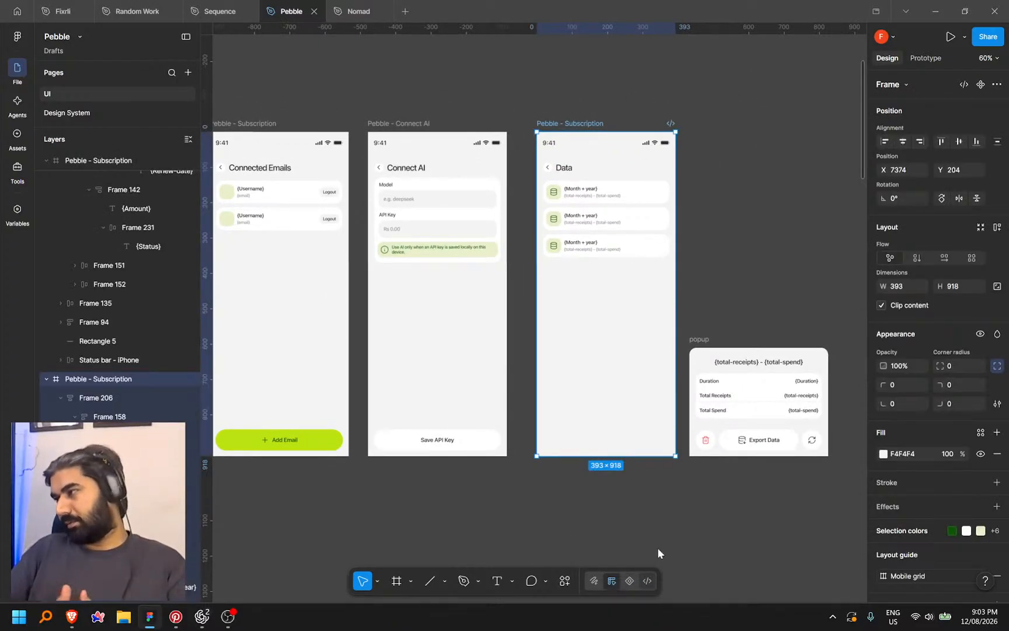
key(shift+d)
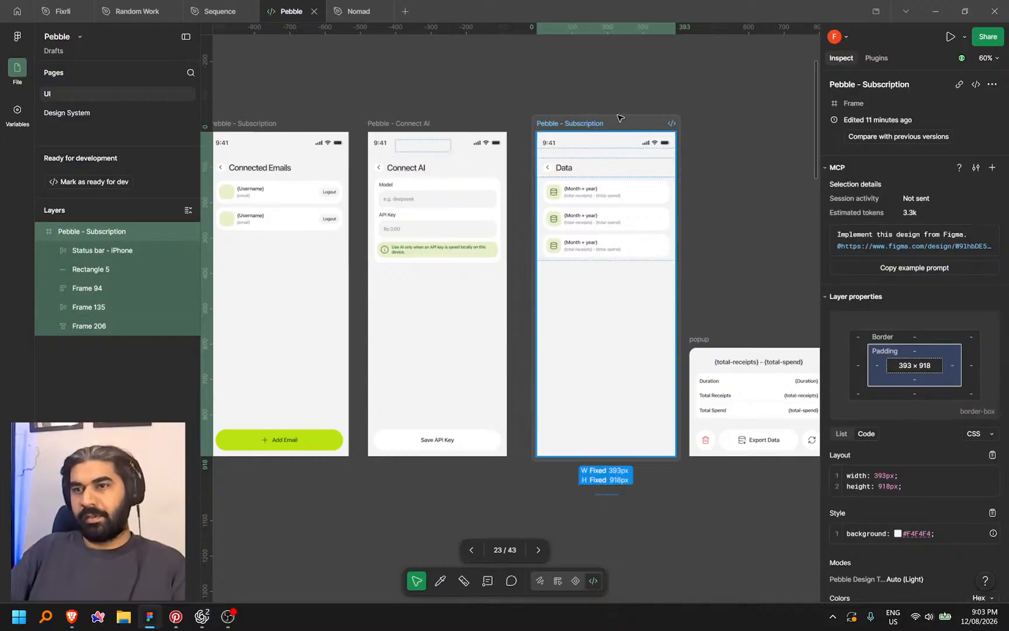
right_click(623, 122)
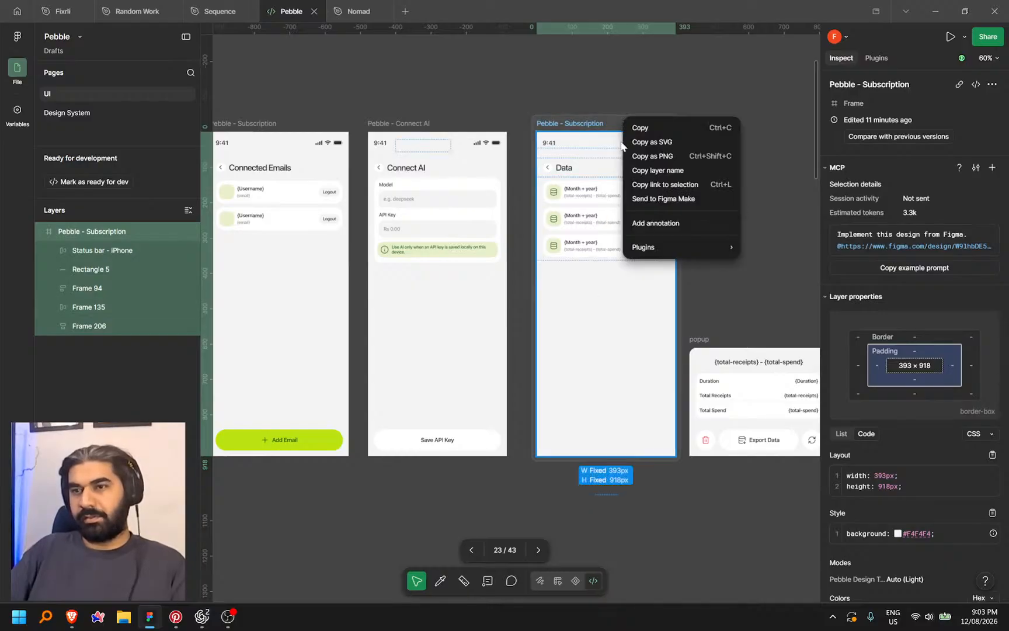
click(671, 184)
key(alt+Tab)
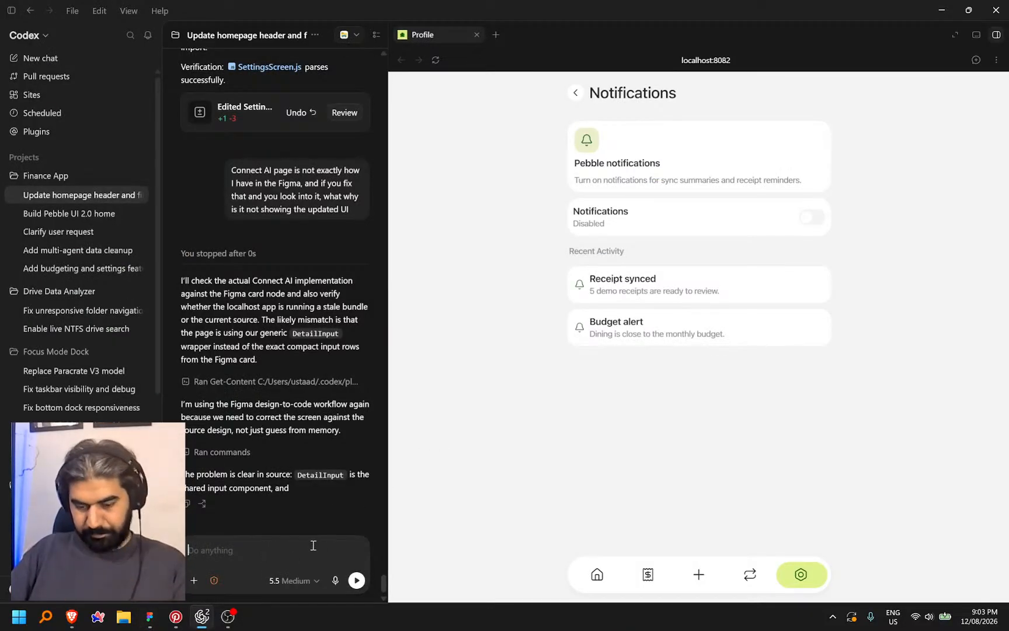
Paste the Data frame link and dictate the Data page changes: no info card or card buttons
key(ctrl+v)
key(ctrl+space)
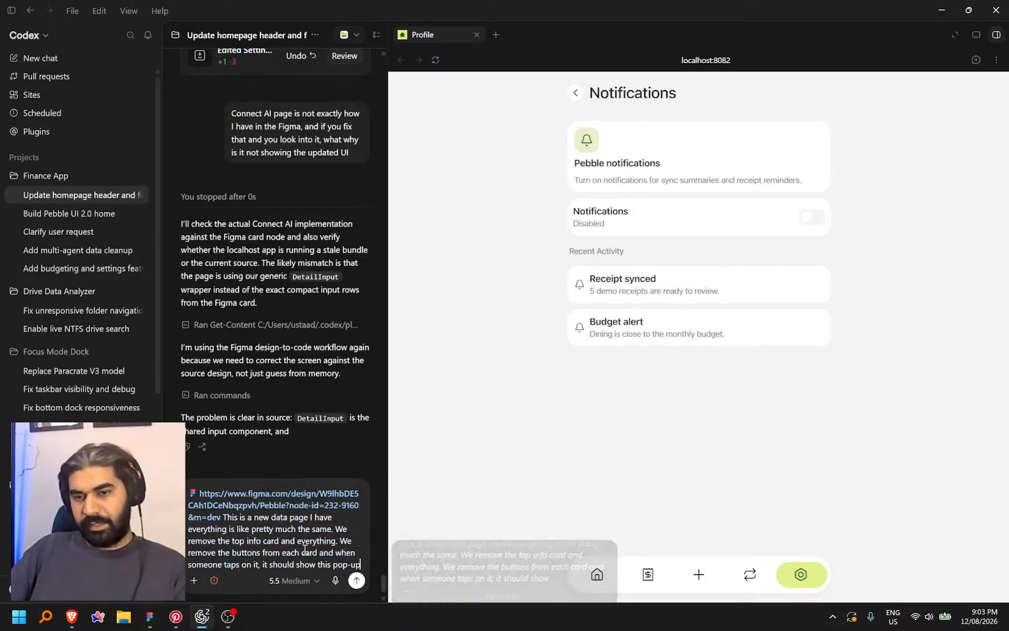
key(alt+Tab)
Copy the popup frame's link in Figma, paste it into the prompt, and resume dictation
click(750, 338)
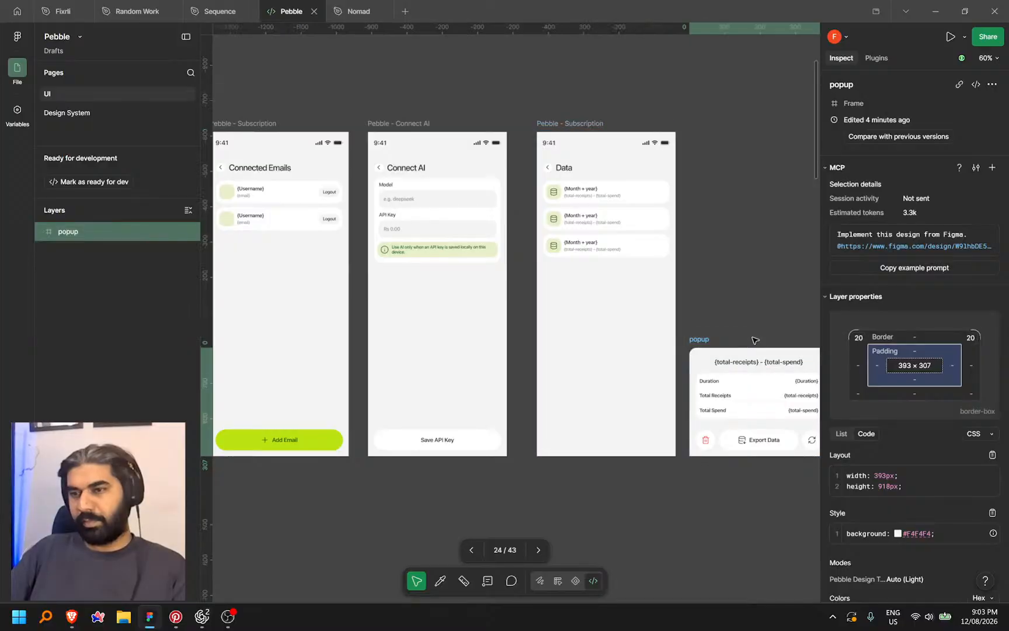
right_click(756, 338)
click(803, 403)
key(alt+Tab)
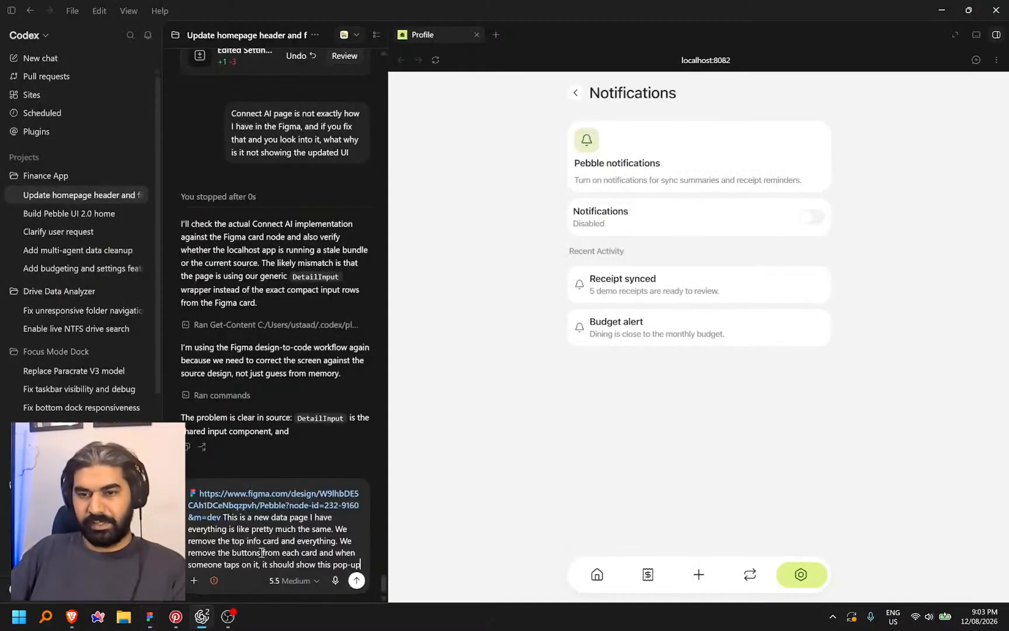
key(ctrl+v)
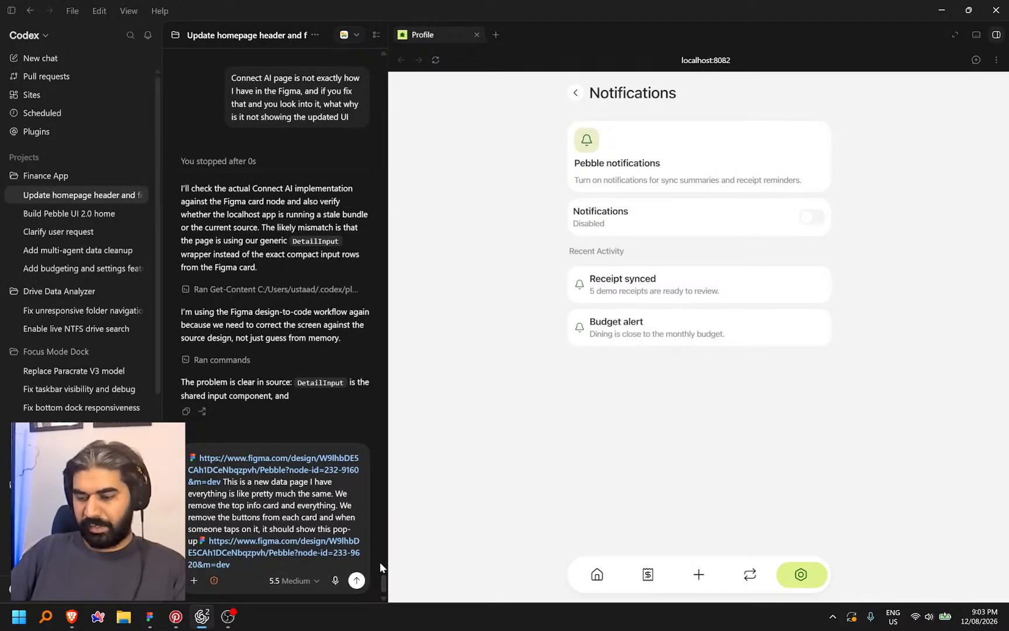
key(ctrl+space)
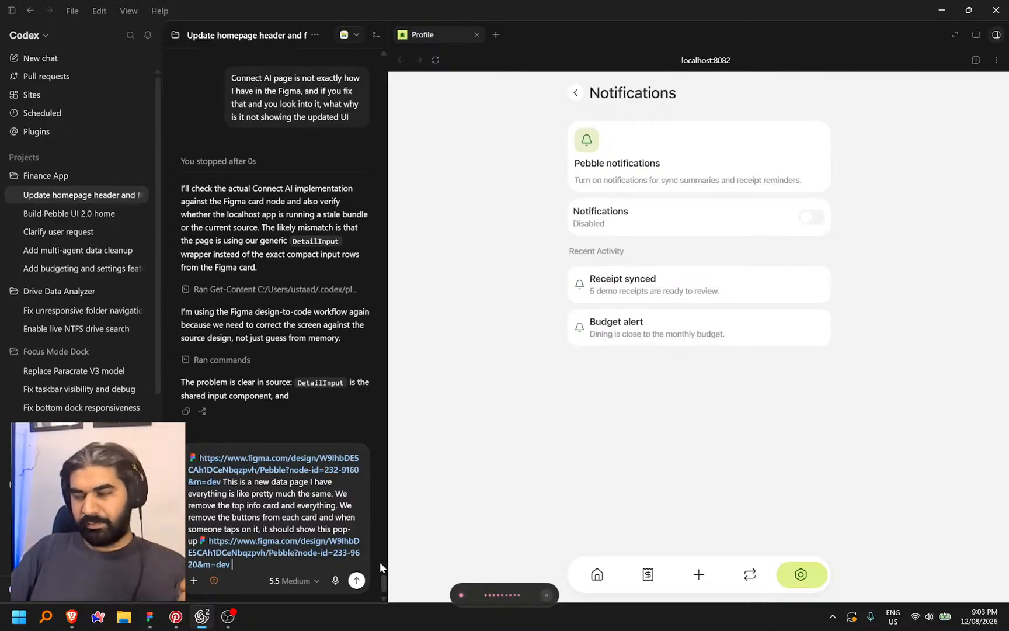
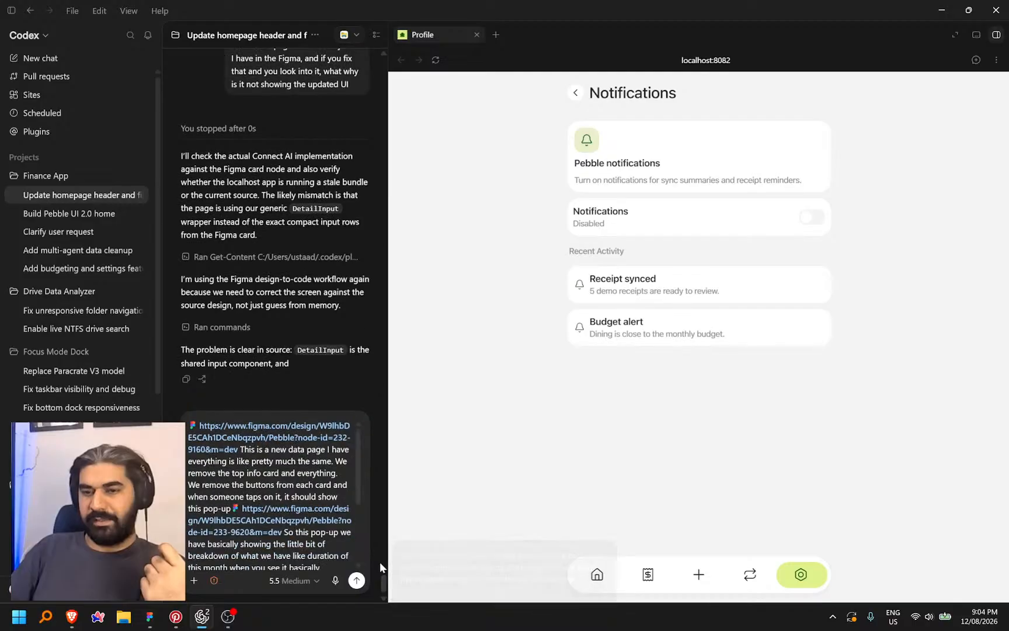
Send the Data page and popup request, return the preview from Notifications to Settings, and switch to Figma
key(Return)
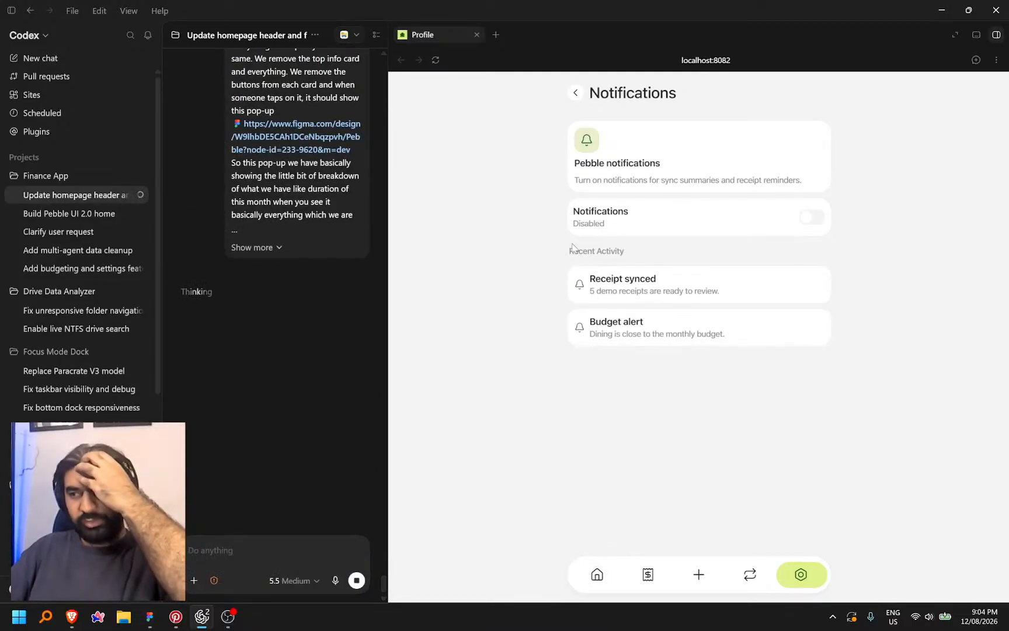
click(576, 92)
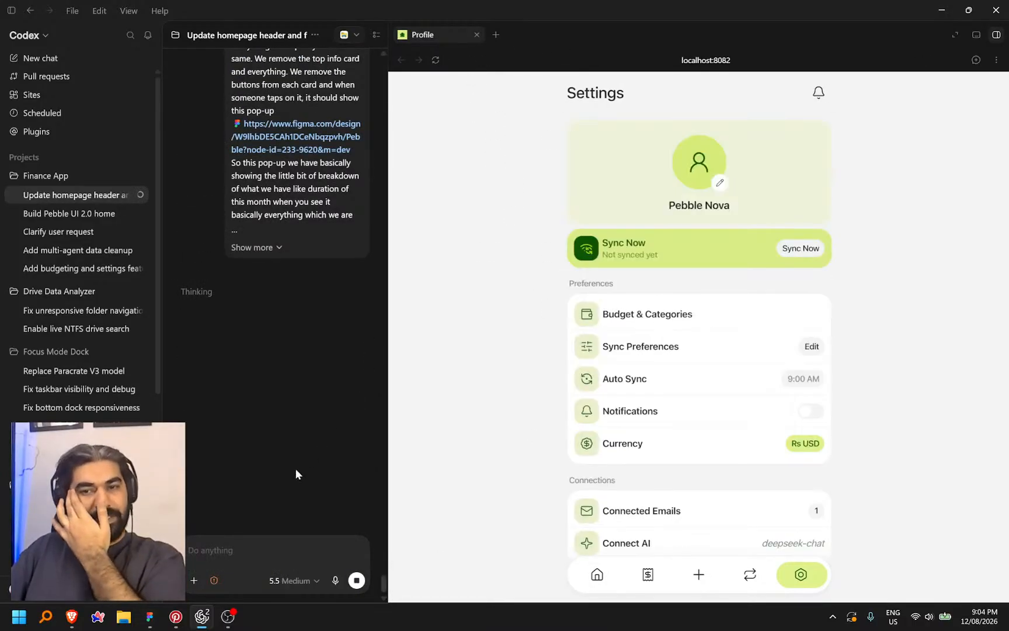
click(150, 616)
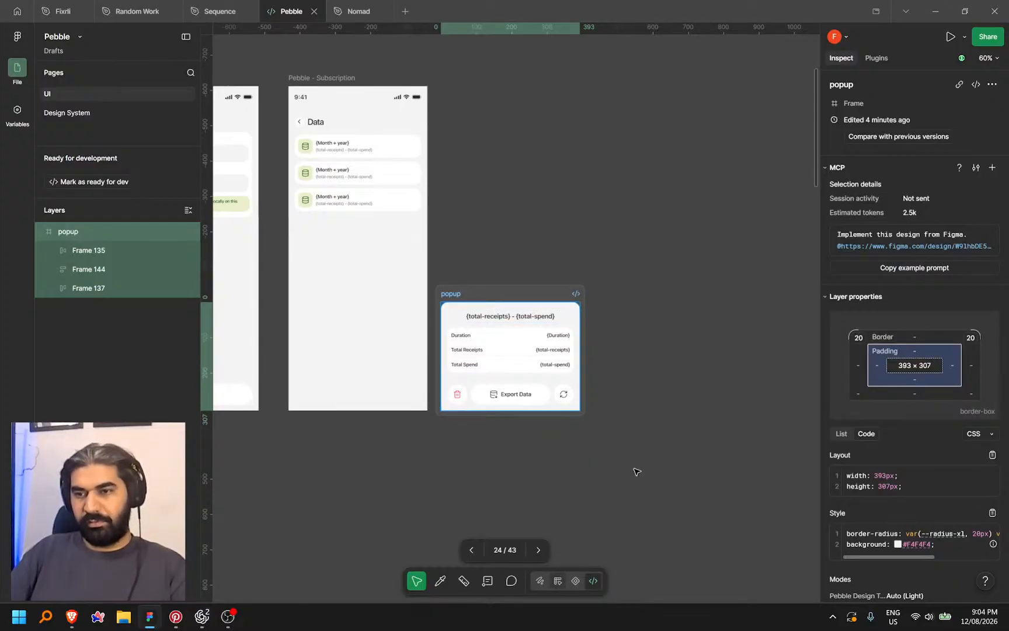
Delete the Data screenshot image from the Figma canvas
drag(375, 472, 468, 460)
scroll(468, 460, down, 3)
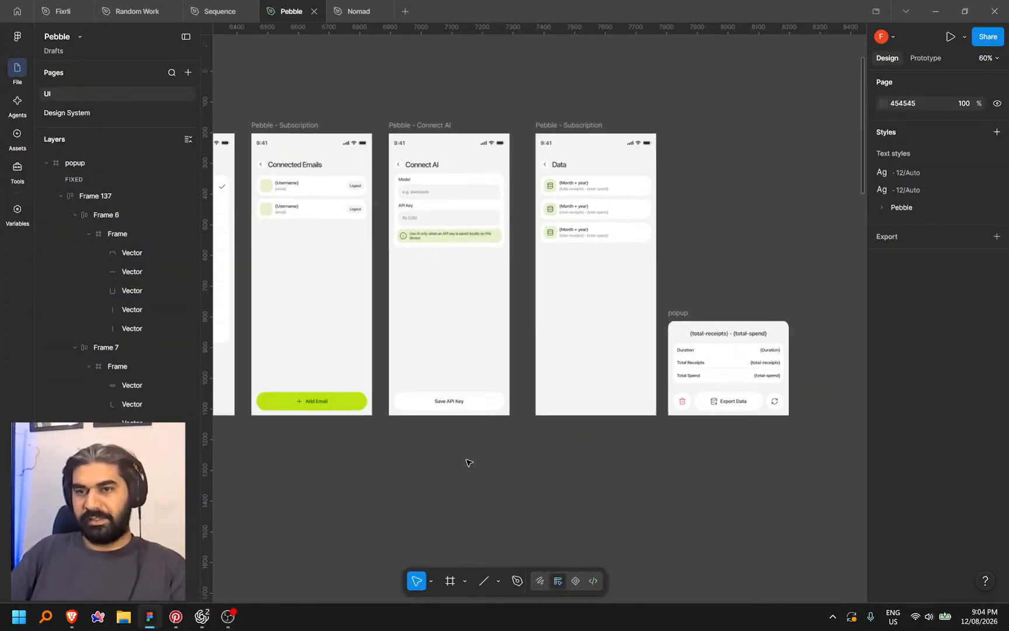
drag(371, 476, 587, 464)
scroll(678, 394, down, 2)
drag(678, 394, 403, 389)
click(703, 296)
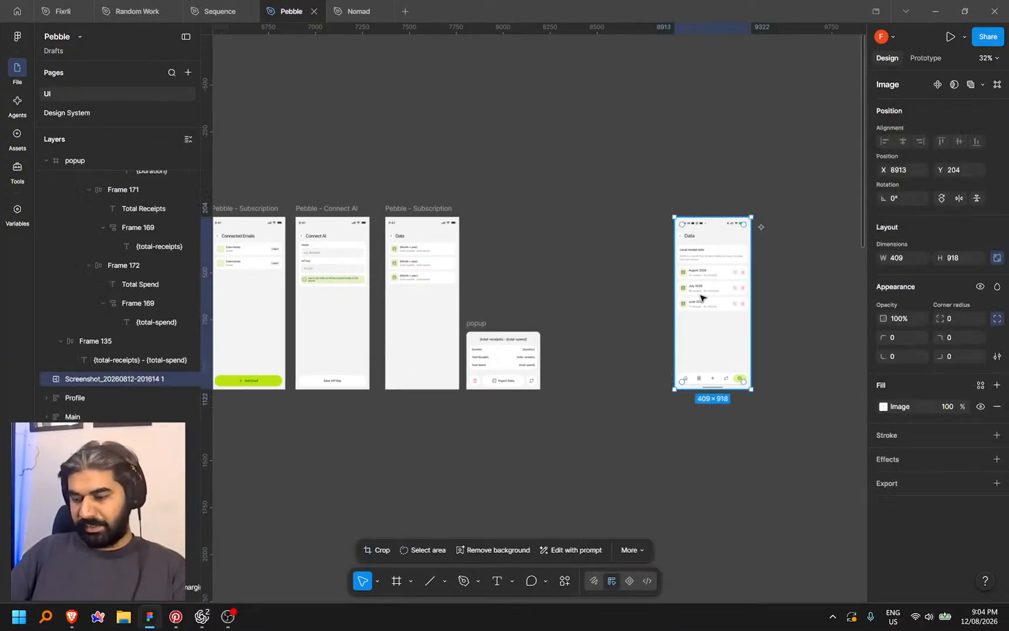
key(Delete)
Duplicate the Data screen frame and place the copy beside the popup design
drag(497, 397, 821, 322)
drag(466, 387, 770, 379)
drag(579, 426, 469, 466)
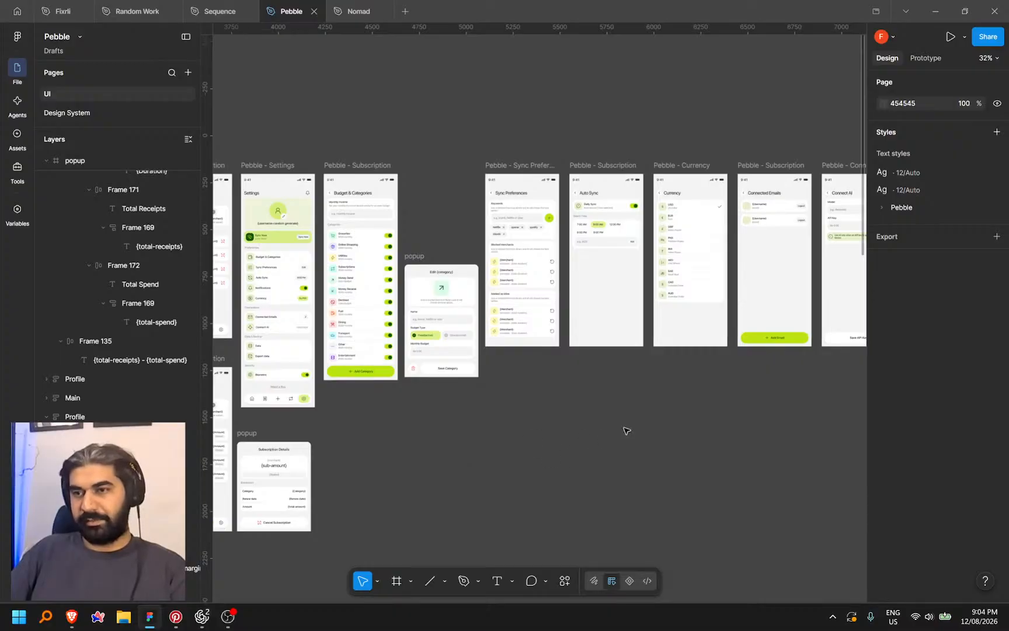
drag(608, 437, 335, 454)
scroll(492, 467, right, 2)
drag(464, 210, 635, 223)
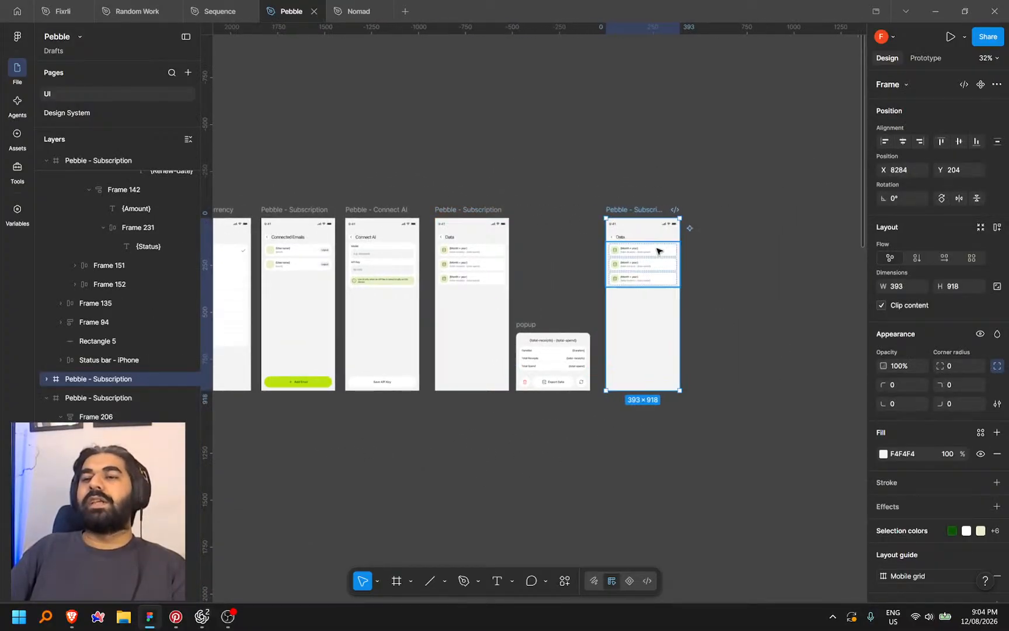
scroll(657, 251, up, 10)
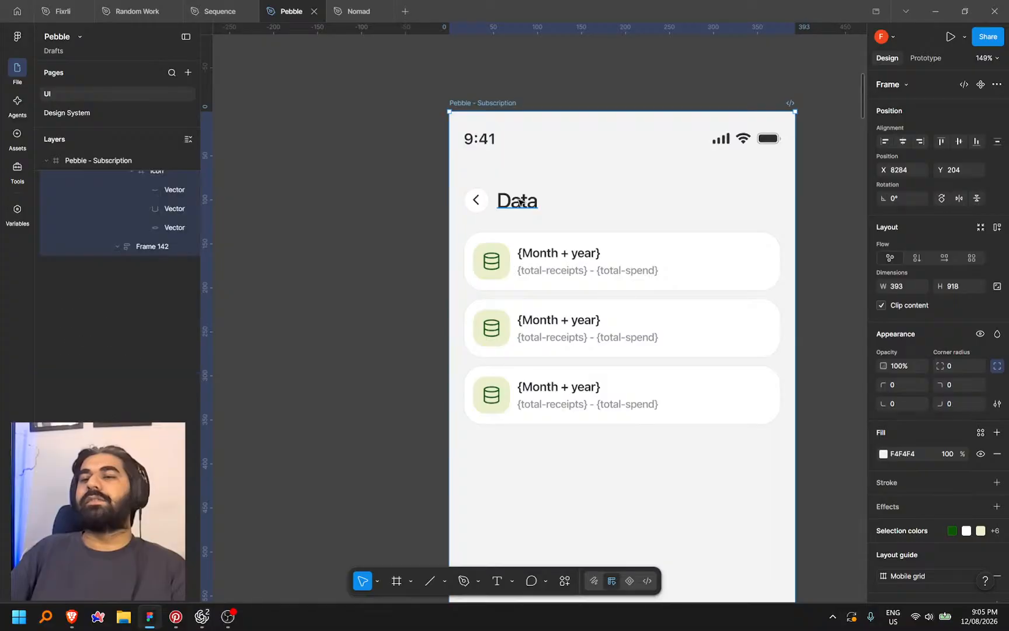
Retitle the copied frame 'Notifications', fixing the spelling with the suggested correction
double_click(520, 202)
text(No)
text(t)
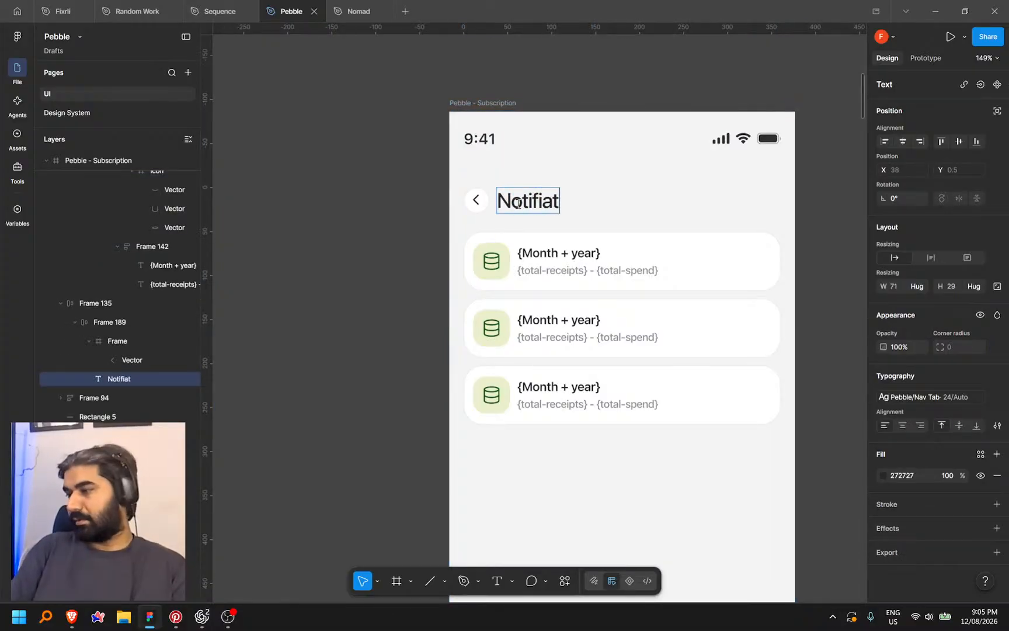
text(ifications)
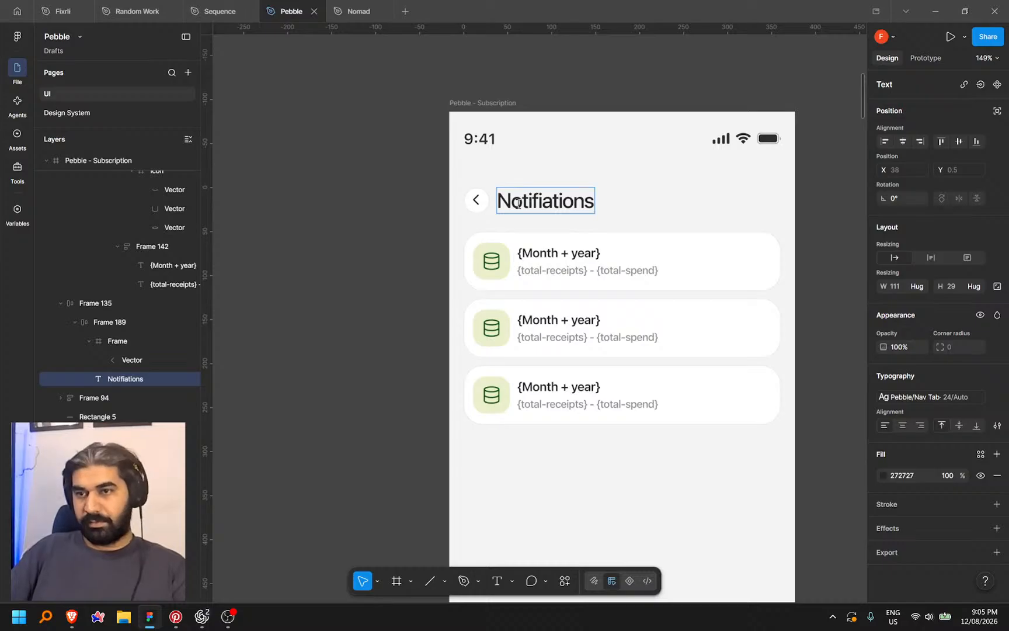
double_click(518, 203)
right_click(518, 203)
click(557, 214)
click(406, 254)
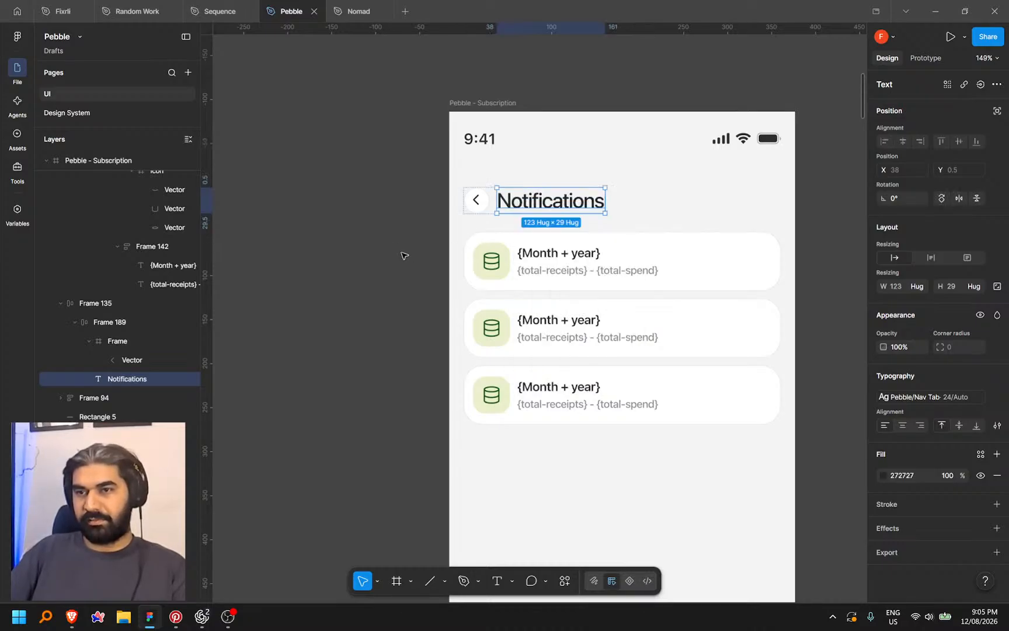
click(405, 254)
Find the Save API Key button, then undo link text accidentally pasted into the Notifications frame
scroll(541, 261, down, 3)
drag(771, 285, 783, 263)
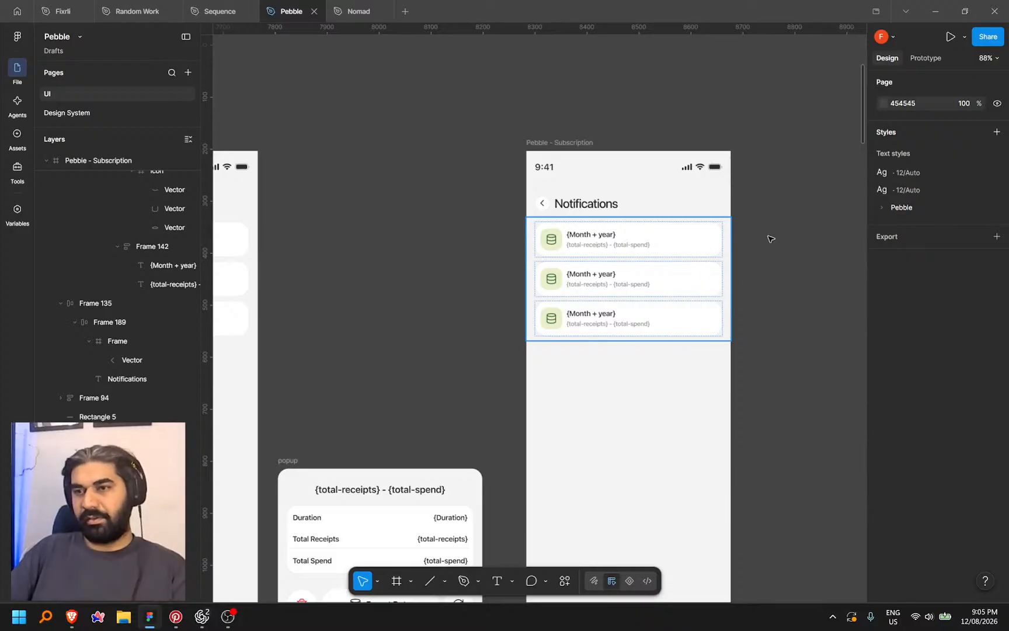
scroll(709, 257, up, 5)
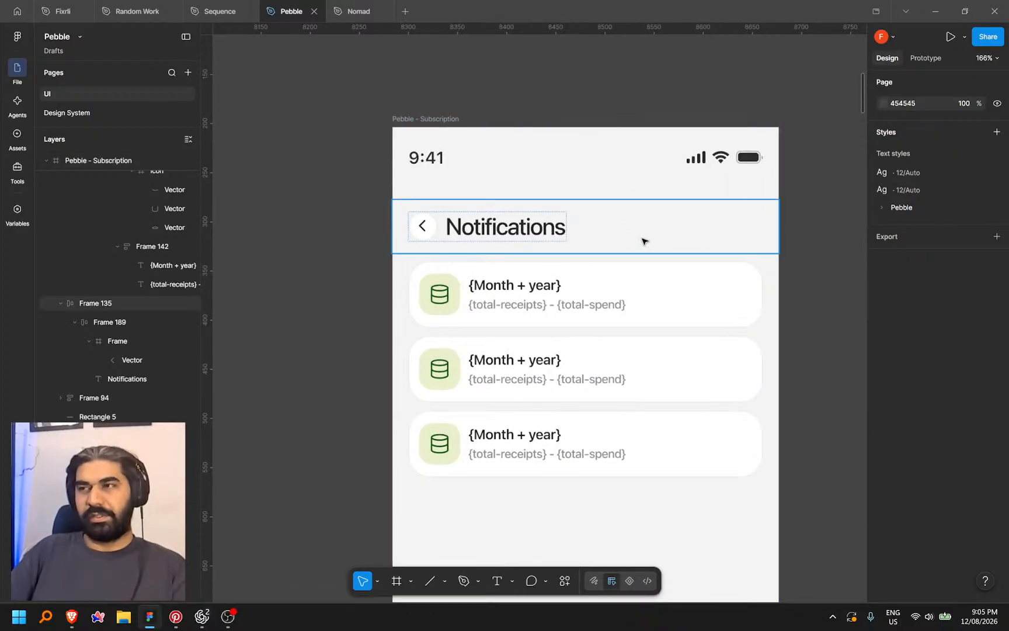
scroll(644, 241, down, 5)
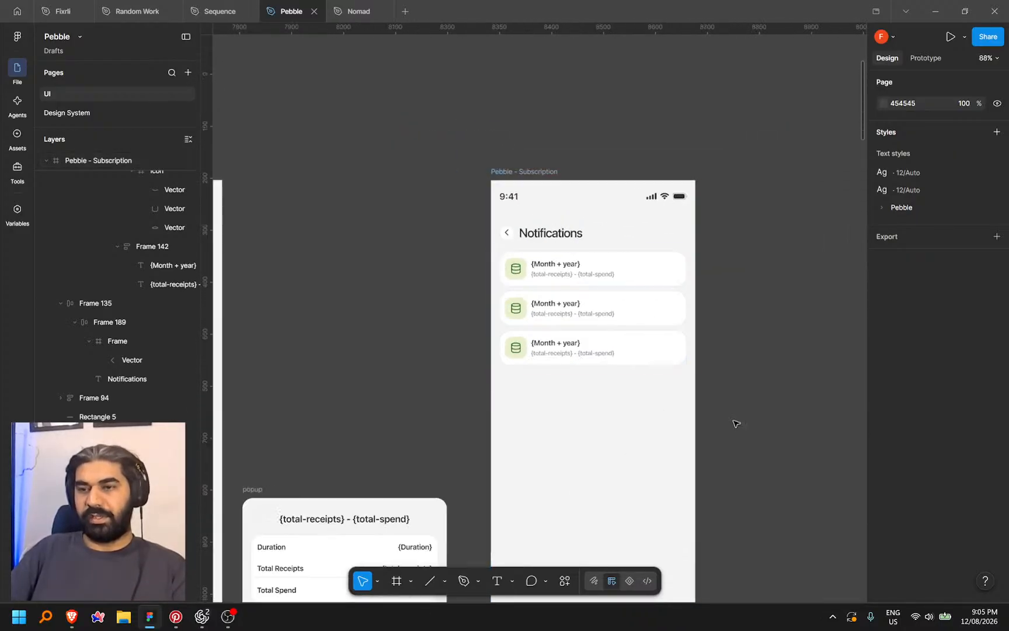
scroll(691, 444, down, 5)
scroll(642, 435, down, 6)
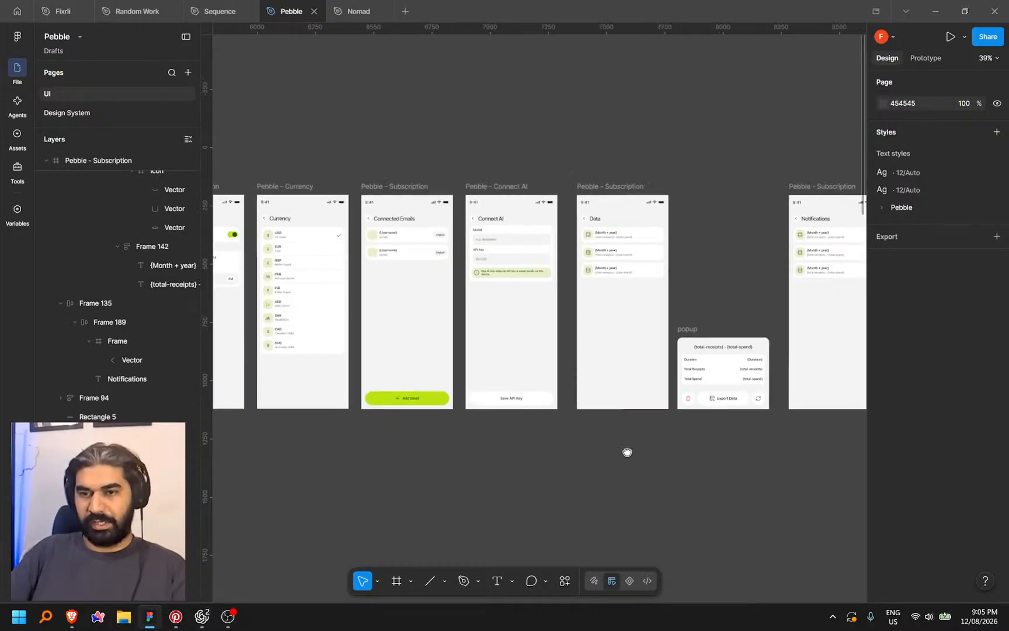
click(530, 405)
click(699, 459)
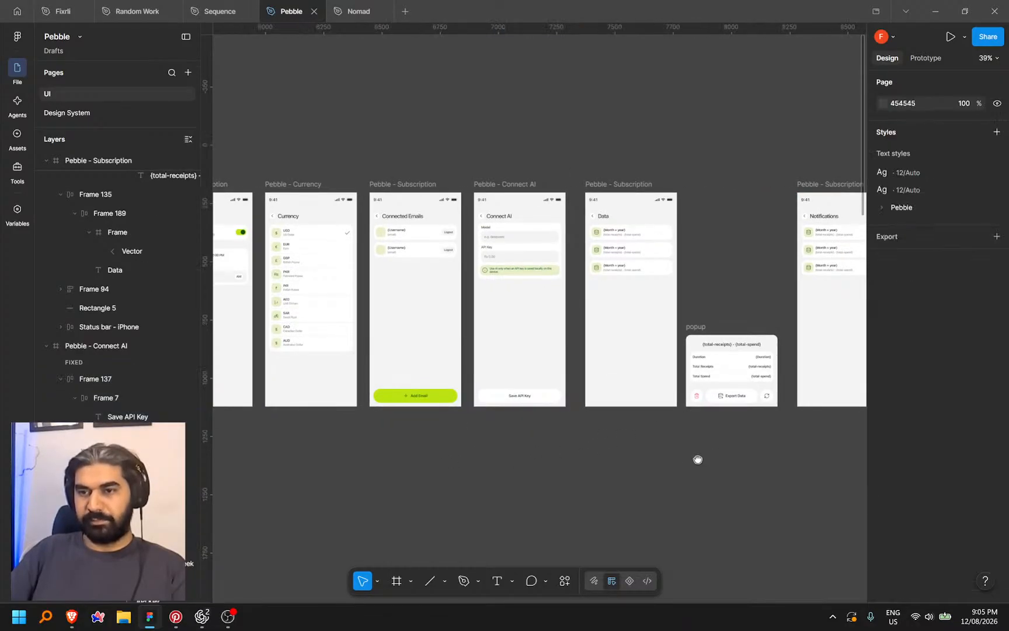
scroll(642, 350, right, 5)
click(556, 407)
scroll(557, 410, up, 3)
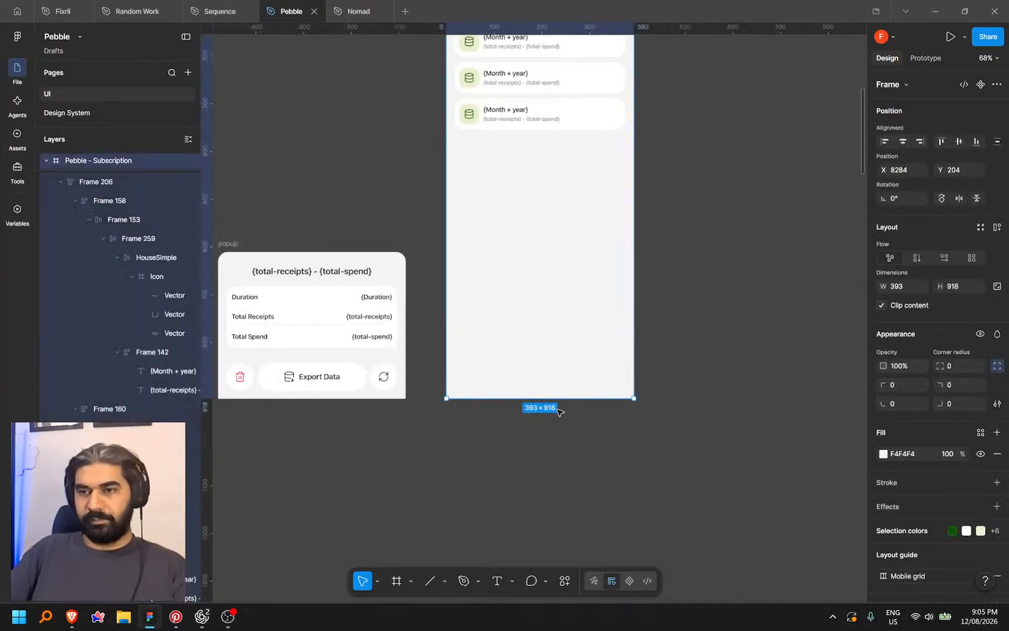
key(ctrl+z)
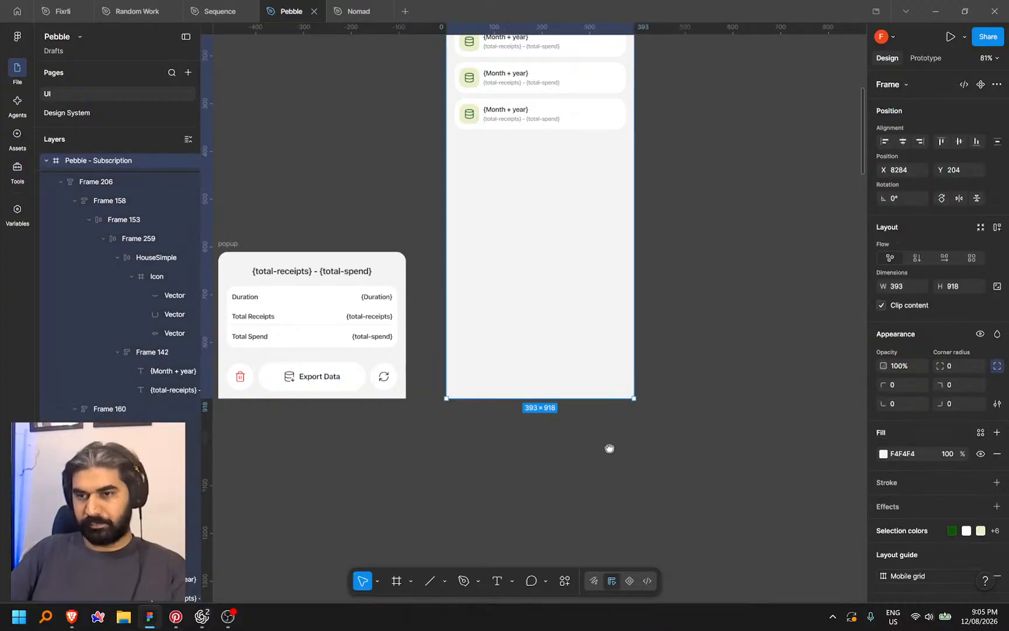
Paste the Save API Key bottom bar into the Notifications frame
scroll(491, 439, left, 7)
click(399, 401)
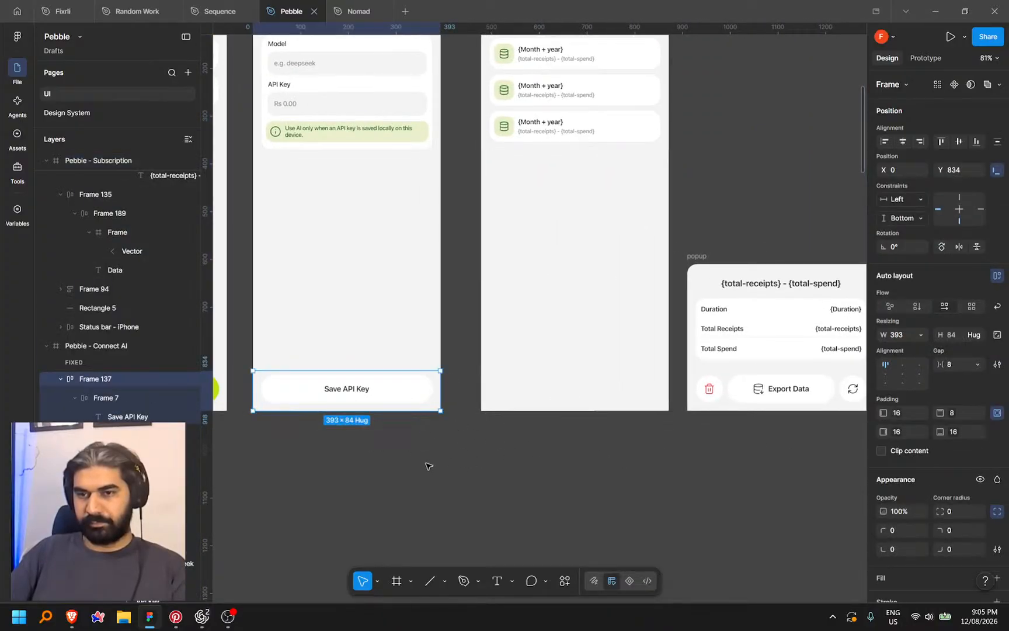
scroll(424, 467, right, 8)
scroll(477, 518, up, 2)
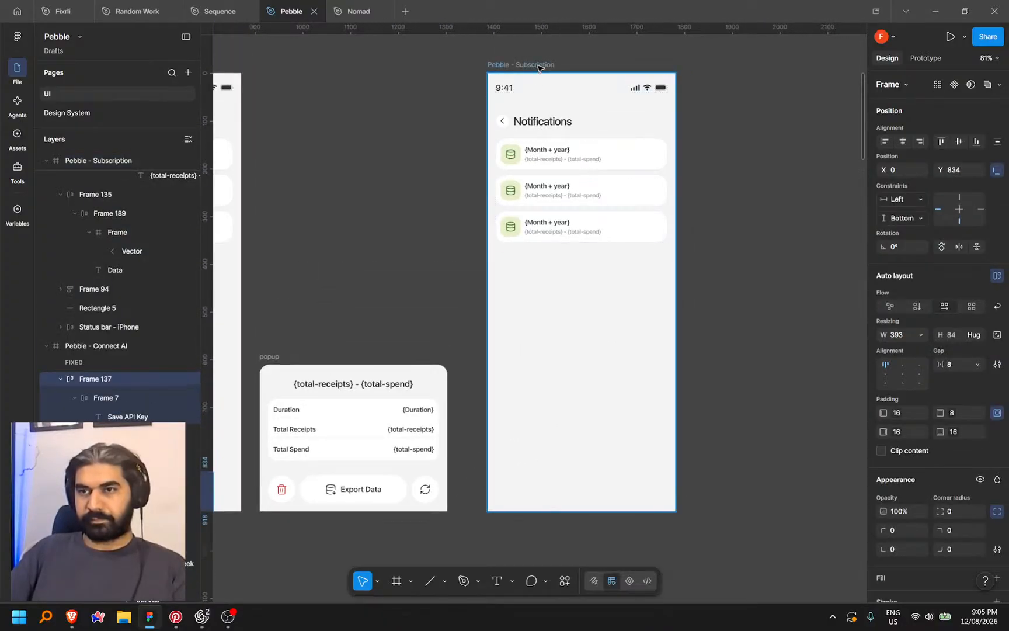
drag(477, 518, 743, 308)
key(ctrl+v)
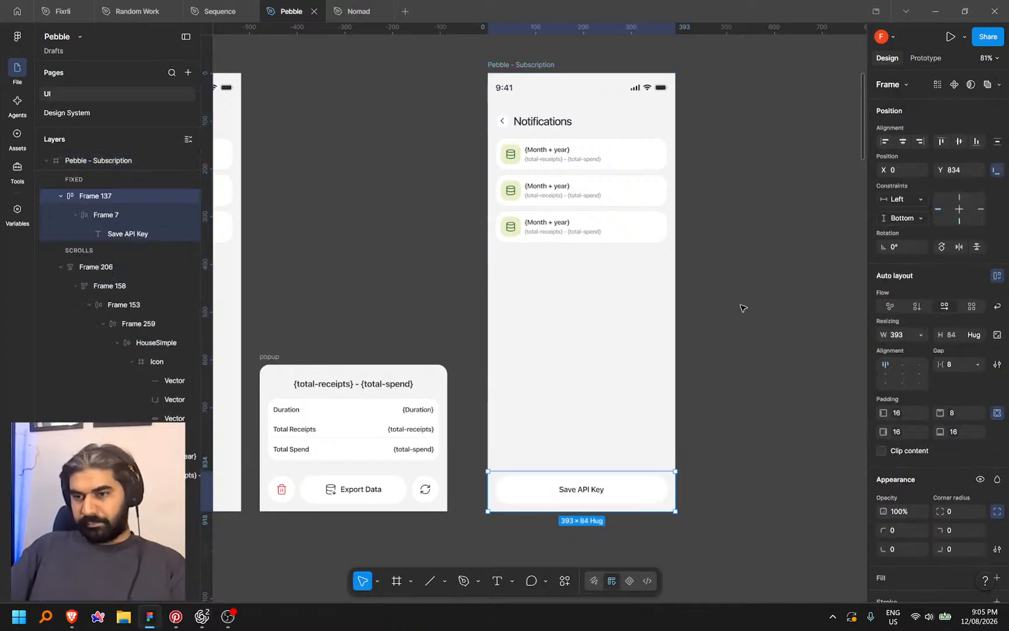
scroll(748, 318, down, 5)
Dictate and send a request to hide settings-page navigation and add a saved-status pill
mouse_move(199, 620)
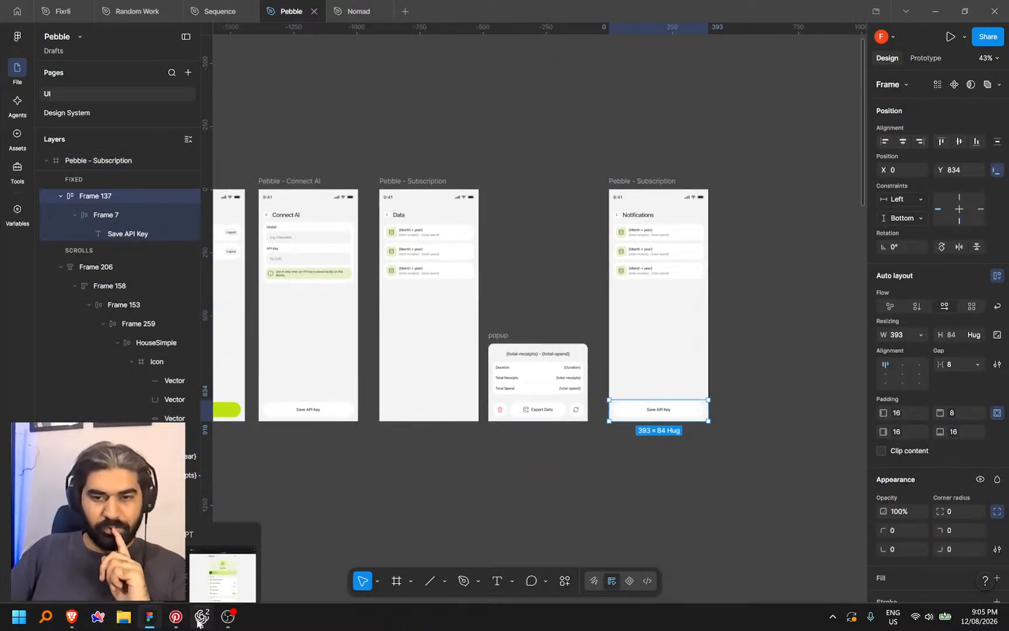
click(223, 563)
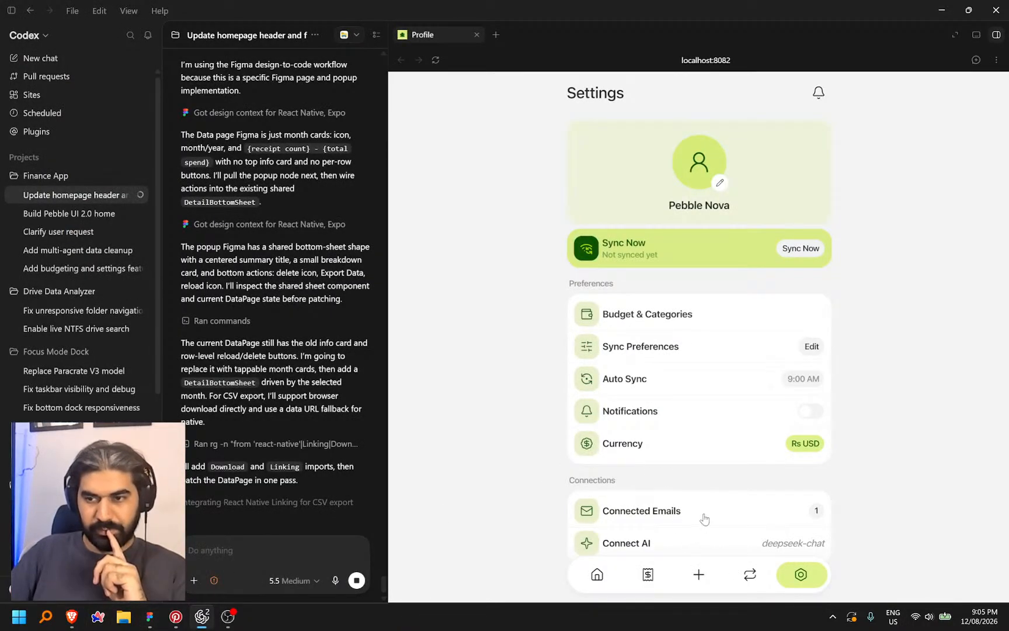
click(670, 542)
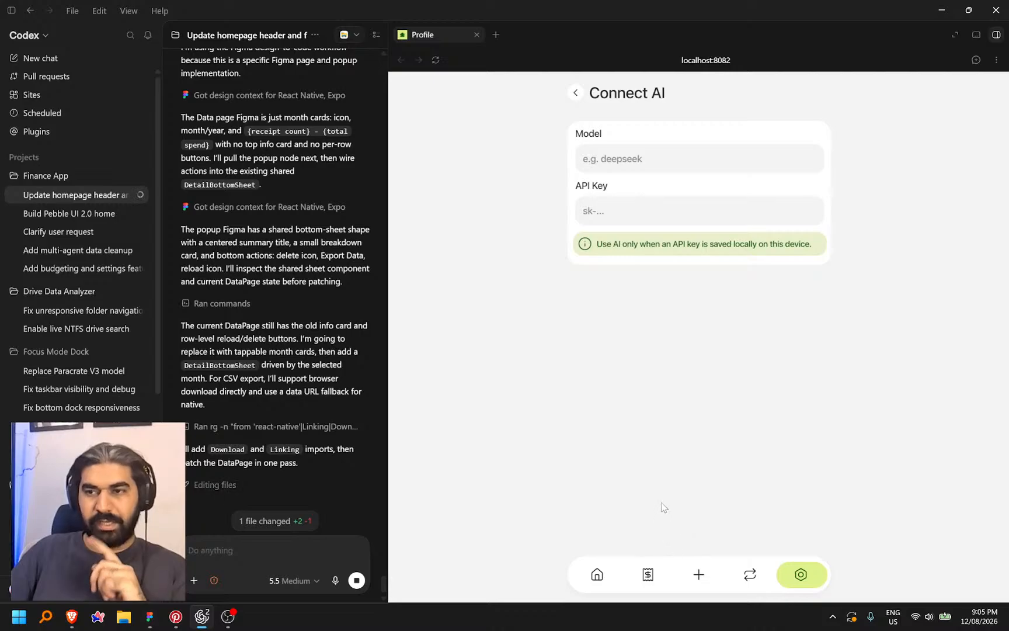
click(258, 549)
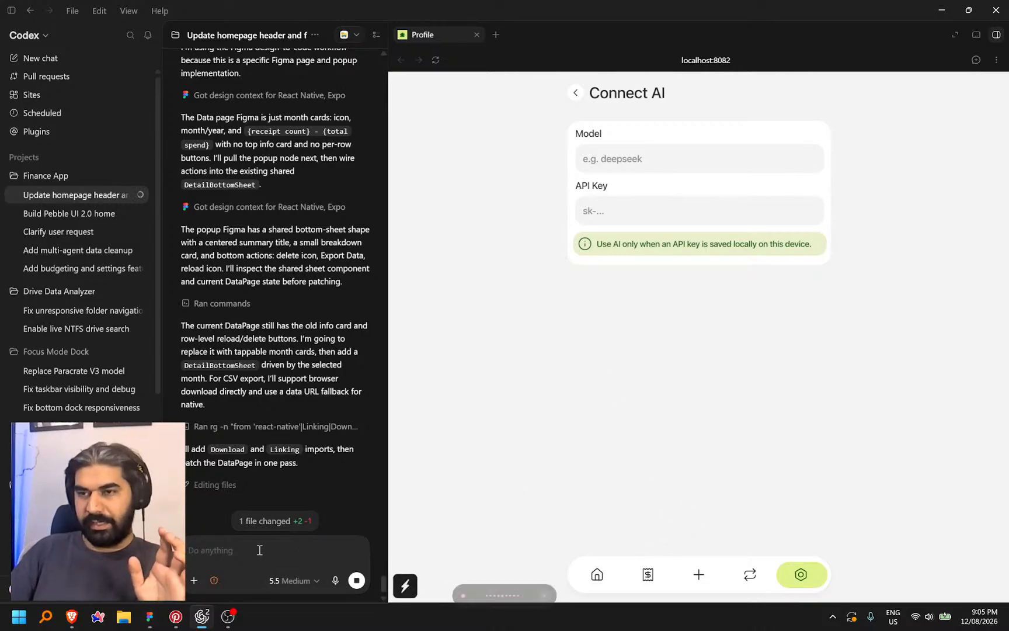
key(ctrl+super)
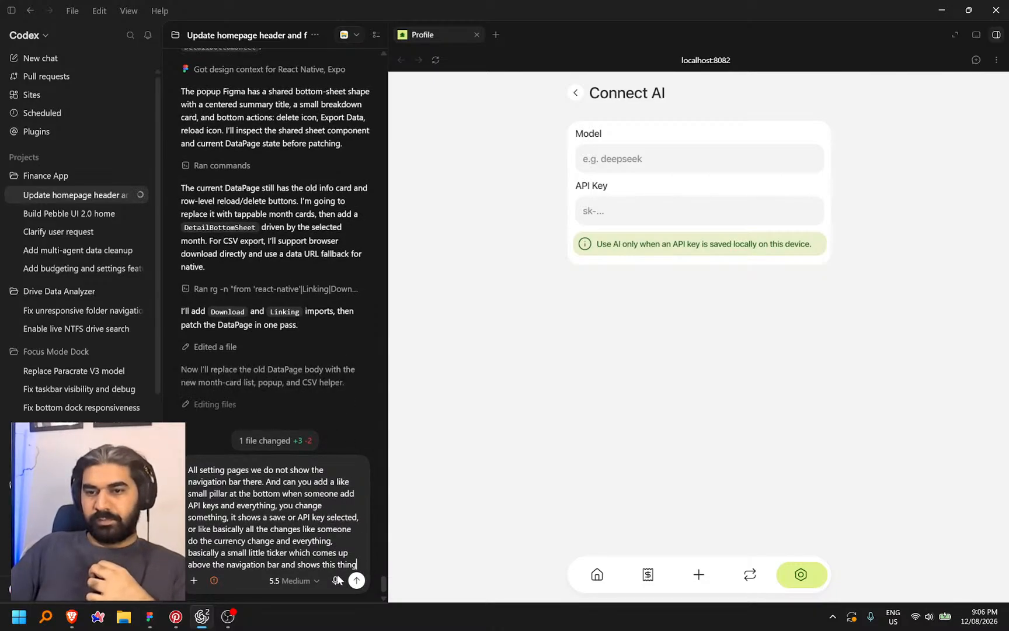
key(ctrl+super)
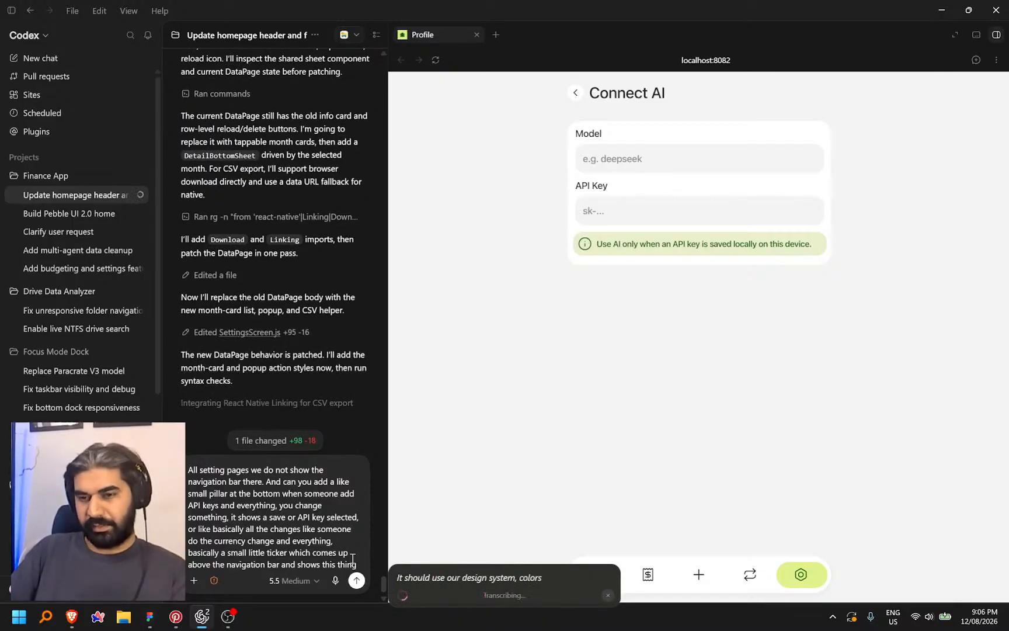
key(Return)
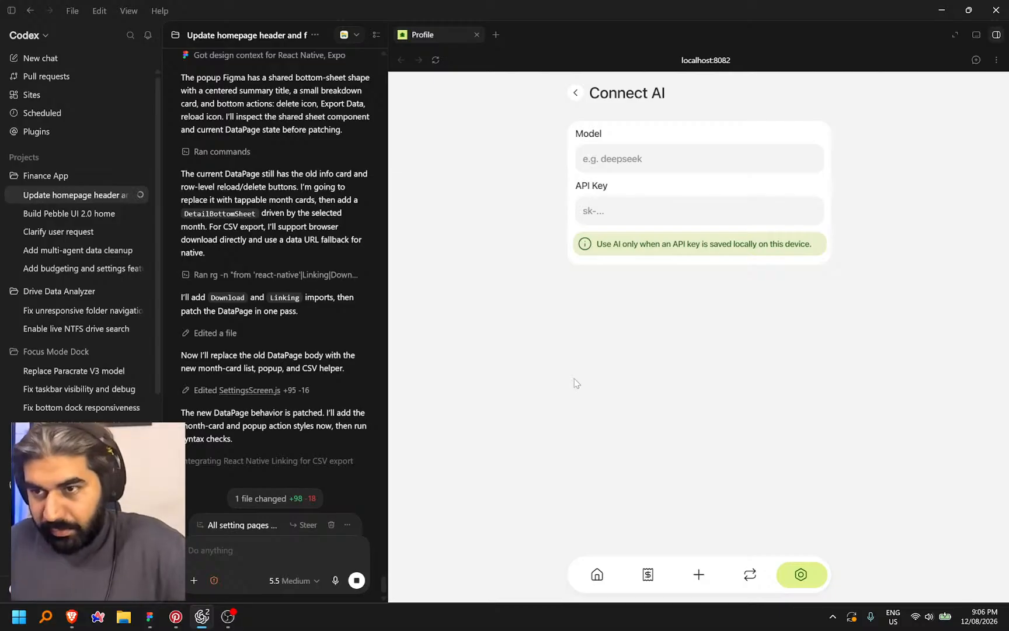
Export August 2026 from the Data page as pebble-2026-08-USD.csv and open it in Excel
click(573, 91)
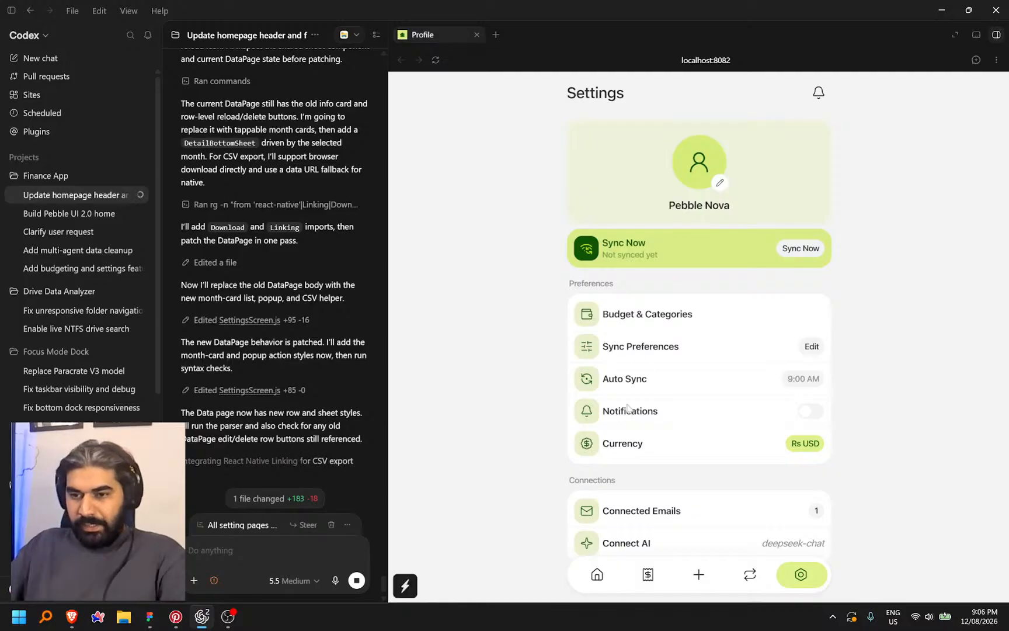
scroll(682, 533, down, 3)
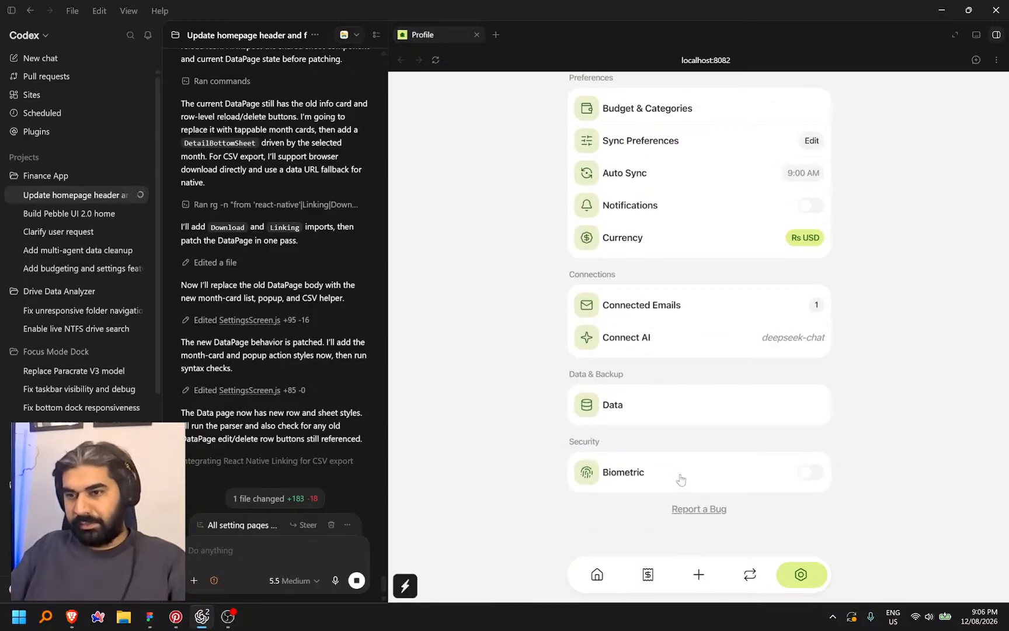
click(654, 409)
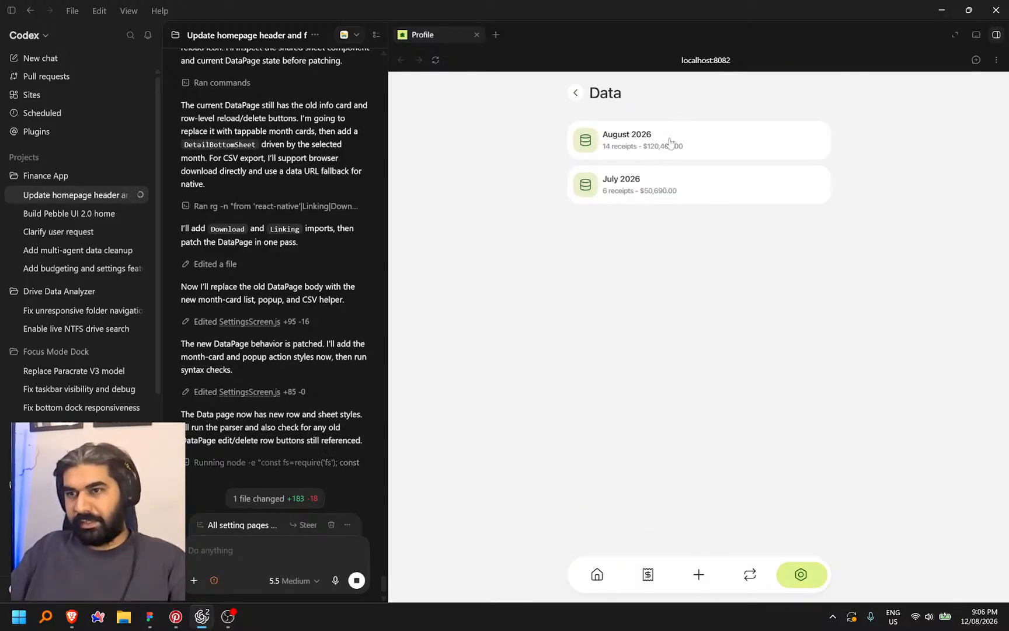
click(670, 142)
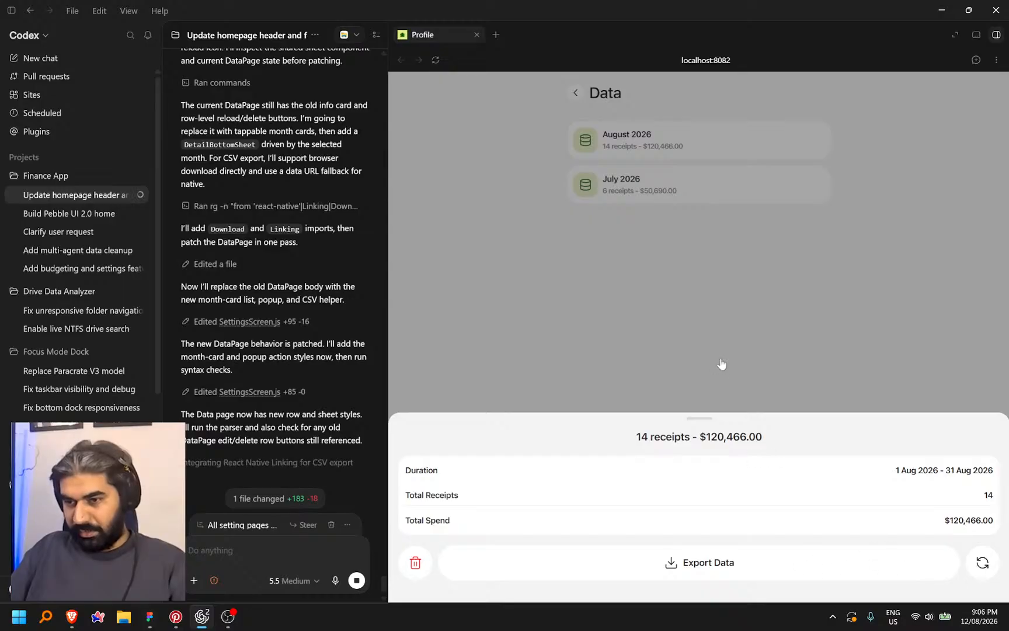
click(721, 363)
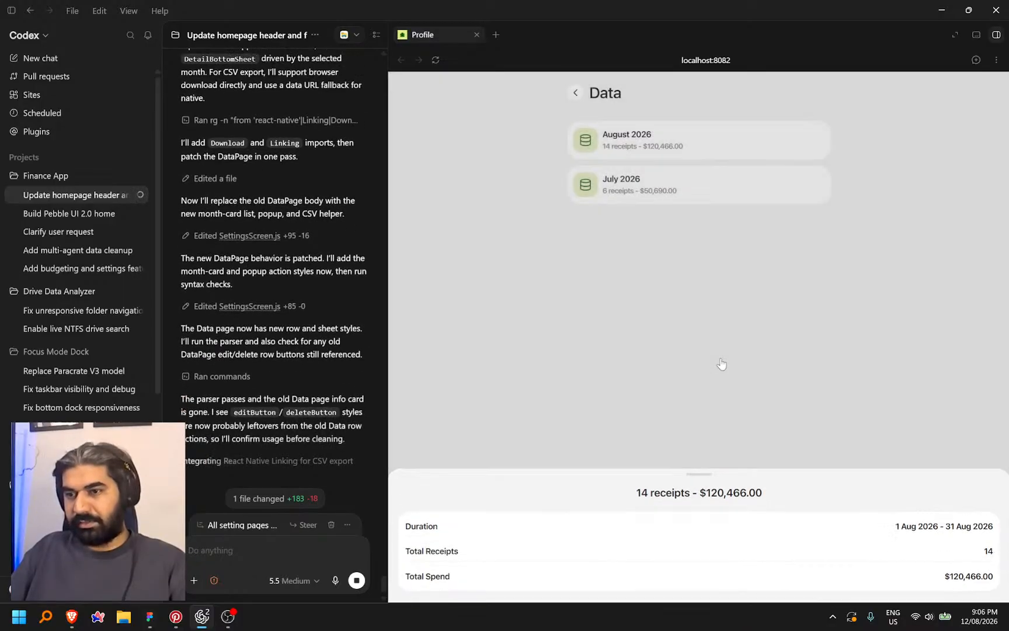
click(691, 151)
click(699, 562)
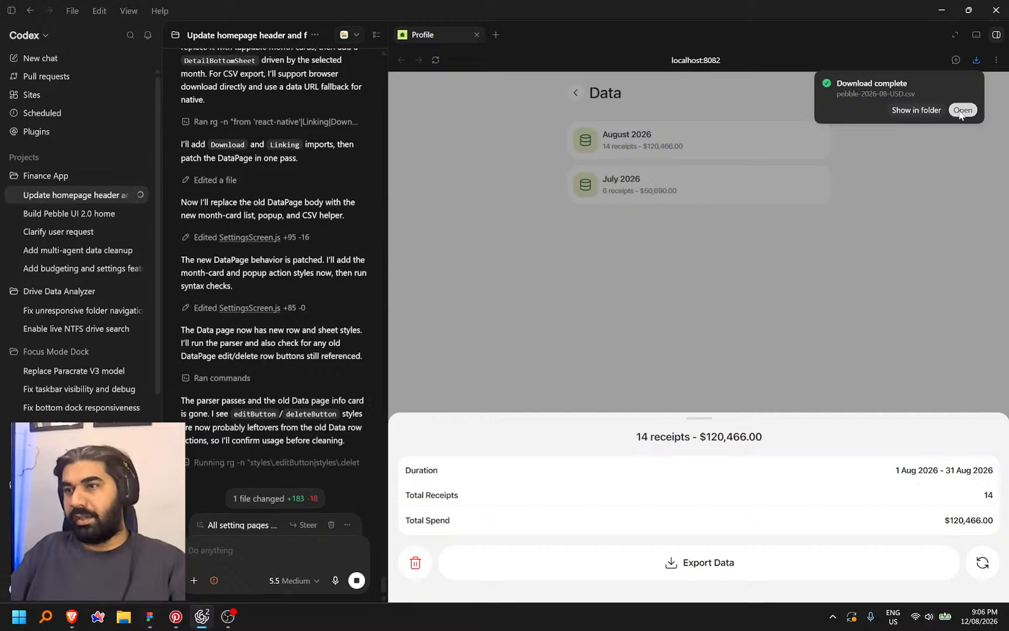
click(962, 111)
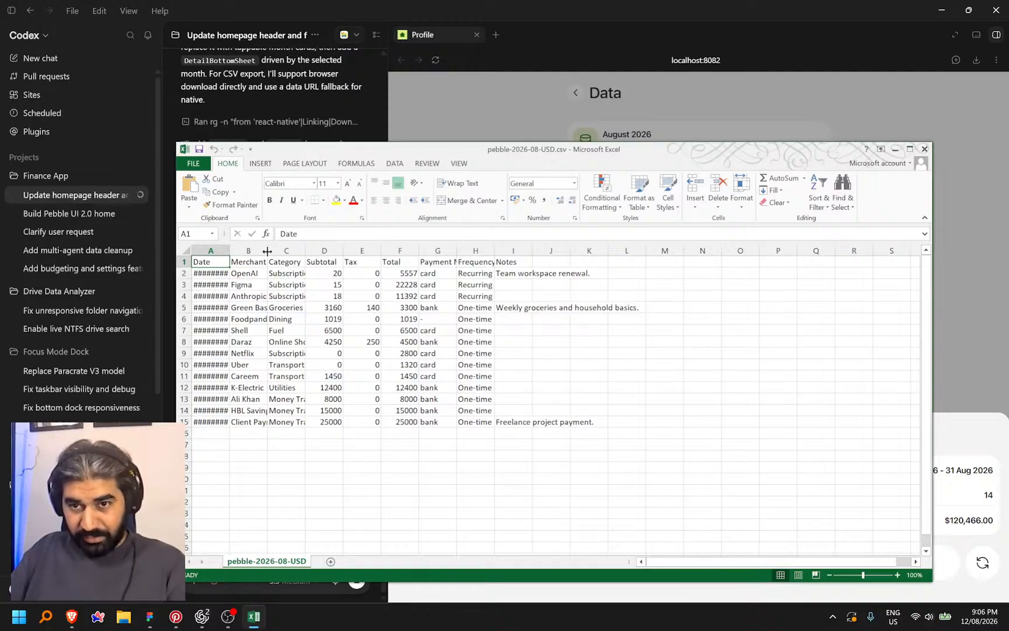
Autofit columns B, D, H, G and I to their contents
double_click(267, 251)
double_click(363, 250)
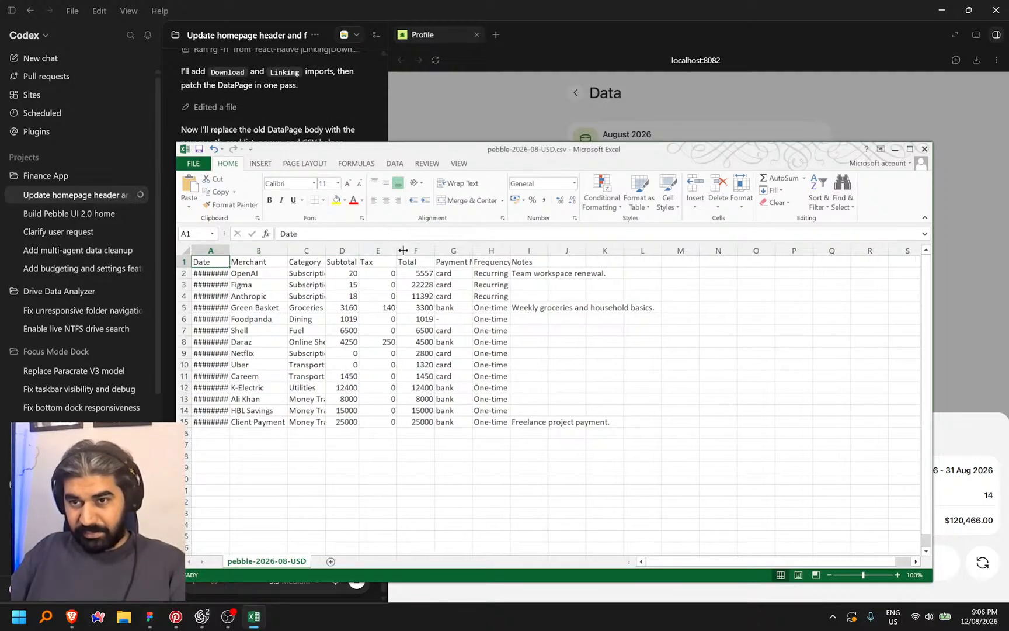
double_click(508, 251)
double_click(472, 251)
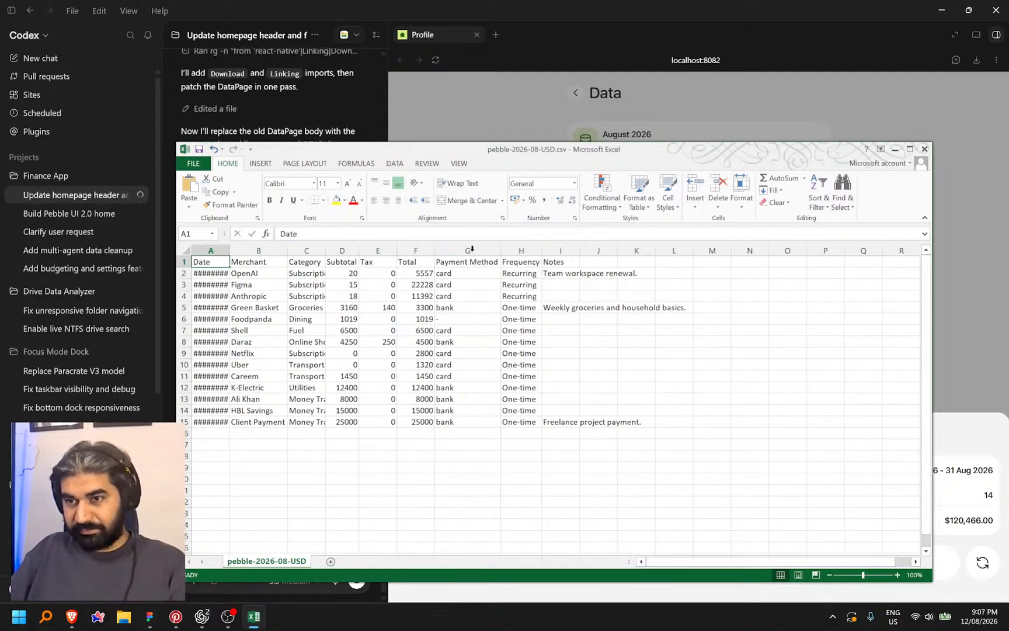
double_click(580, 251)
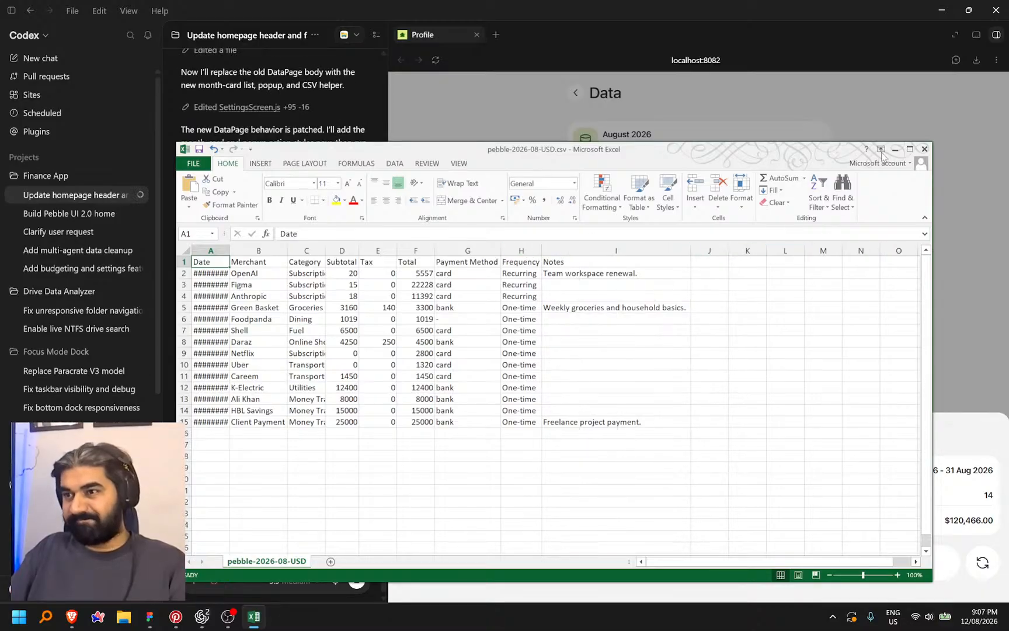
Close the CSV without saving and dismiss the August 2026 details sheet in the preview
click(924, 148)
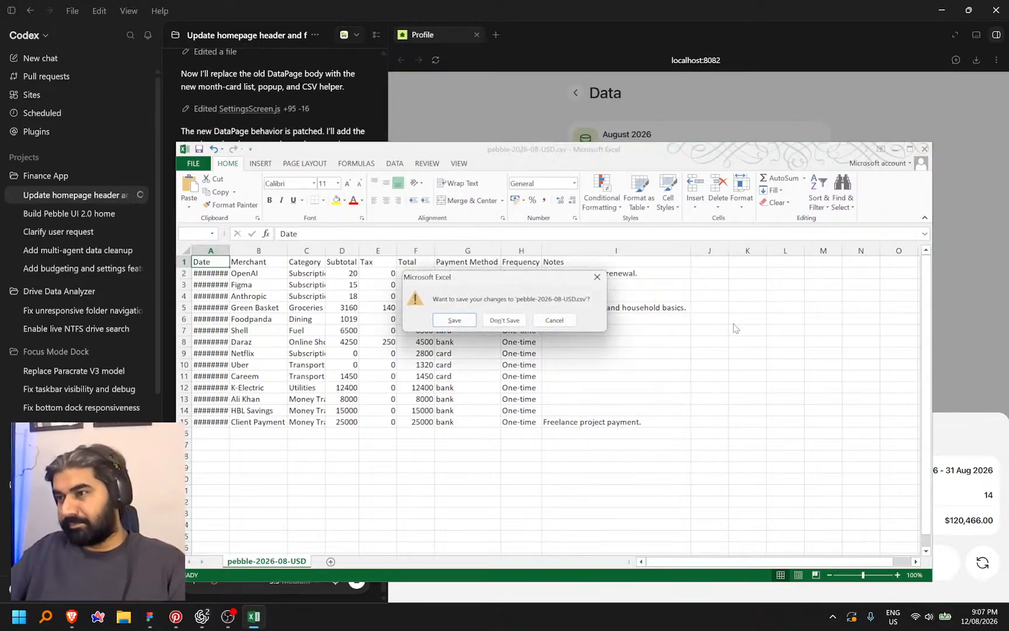
click(495, 320)
click(651, 281)
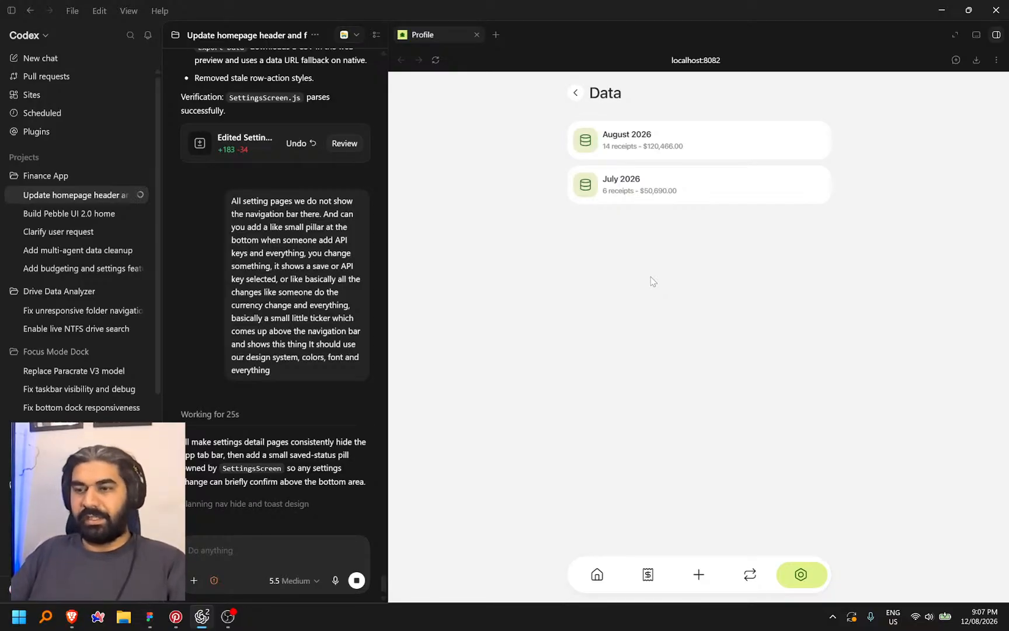
Check the July 2026 and August 2026 detail sheets on the Data page
click(575, 94)
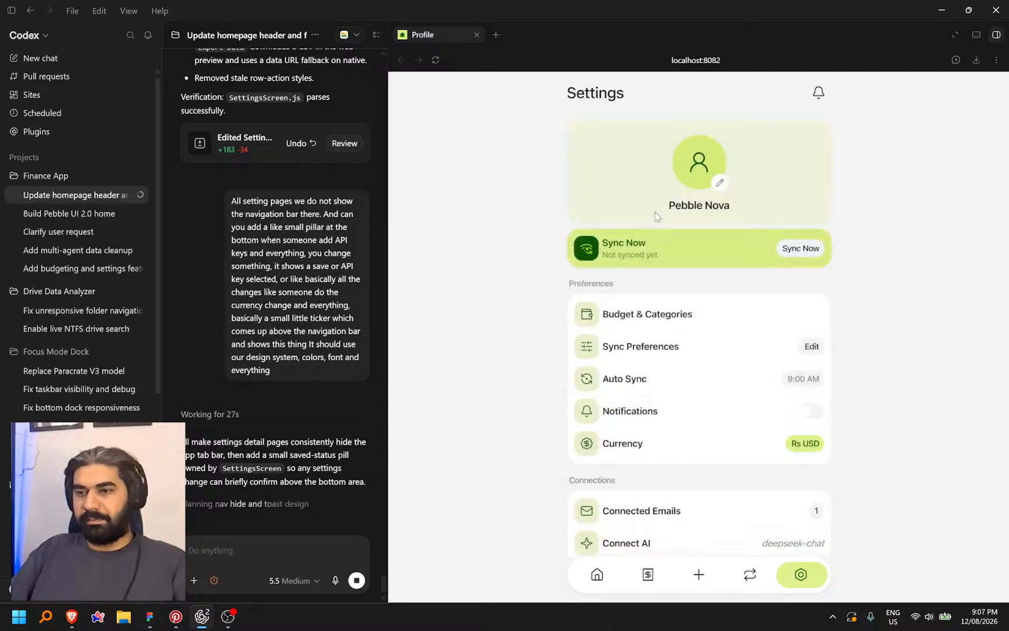
scroll(699, 474, down, 3)
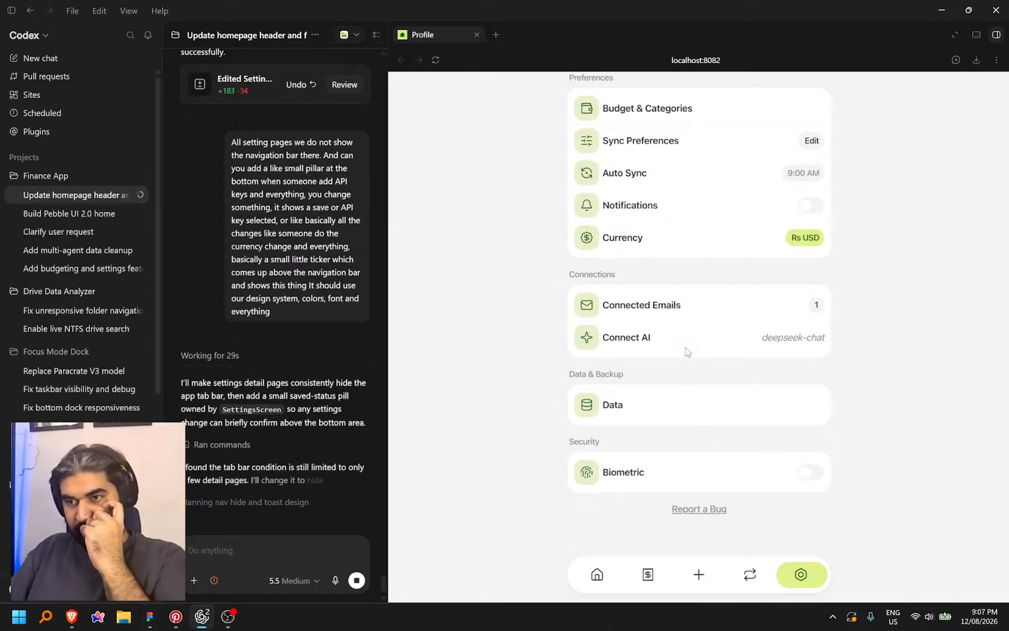
click(703, 348)
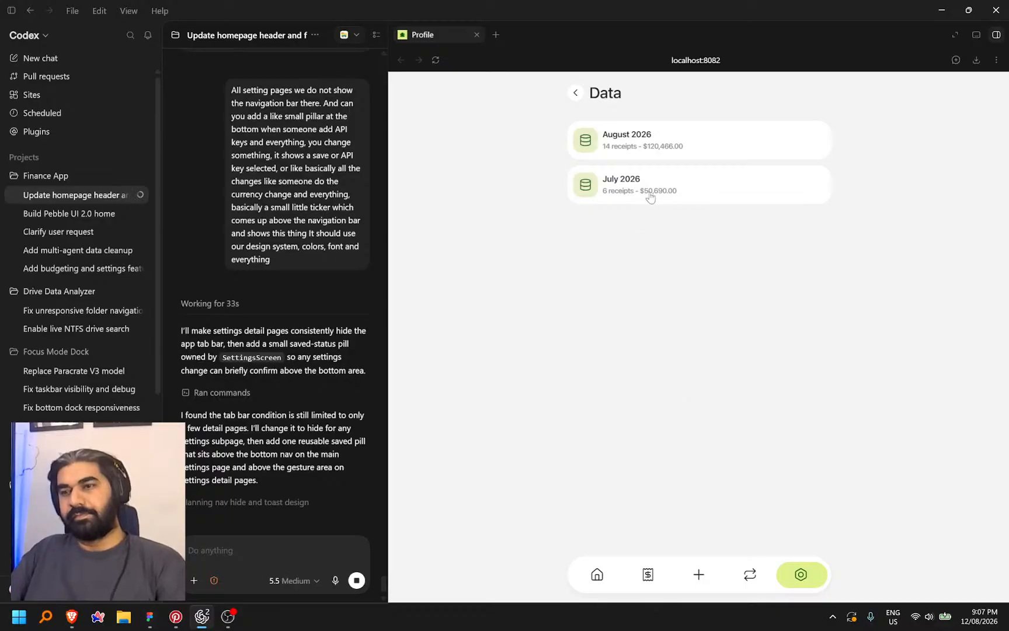
click(650, 197)
click(737, 365)
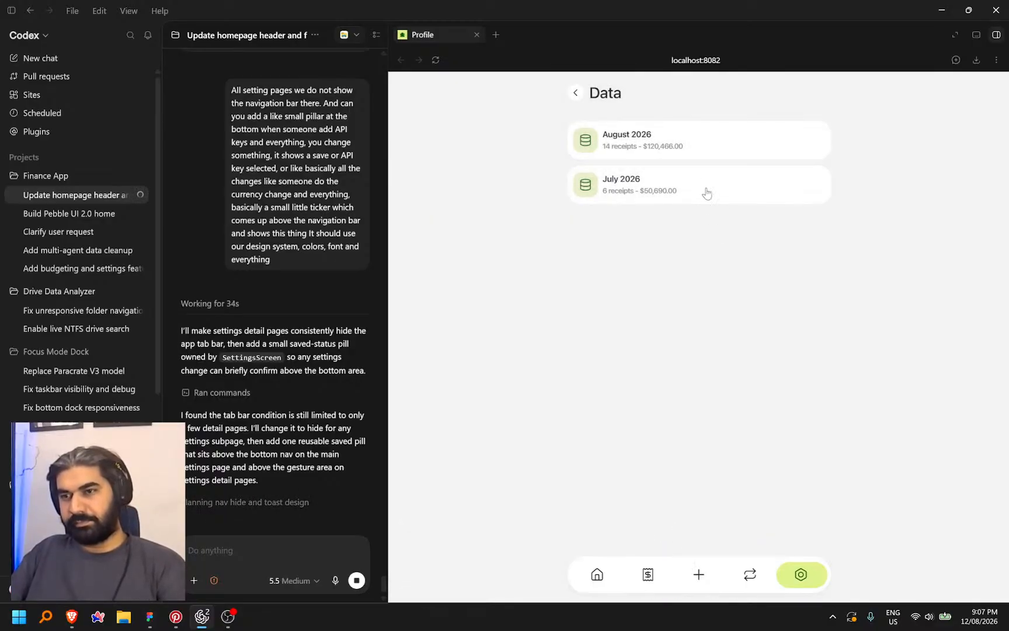
click(701, 145)
click(576, 98)
click(575, 95)
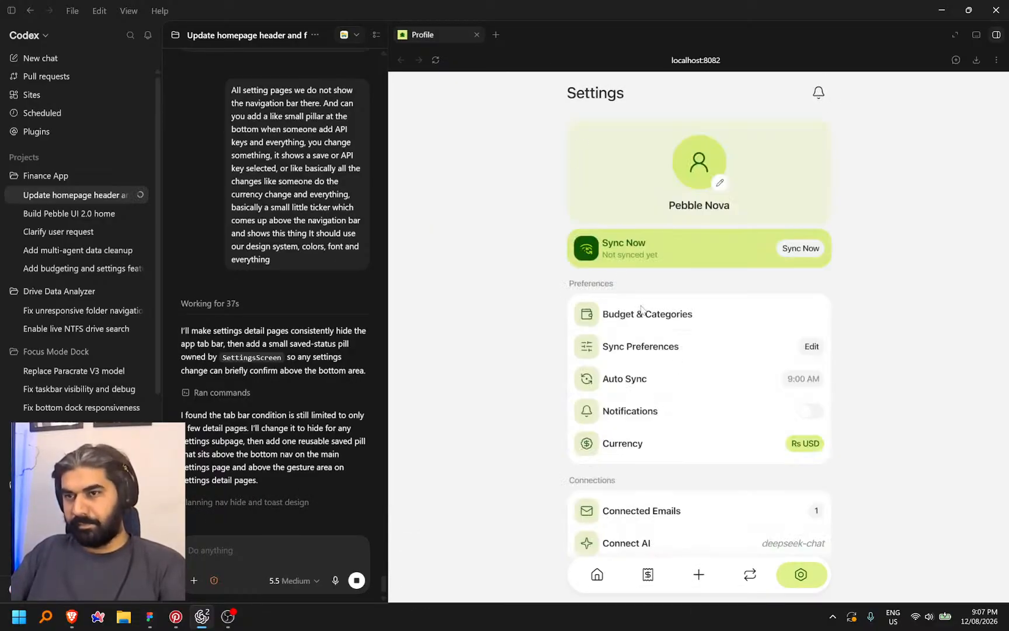
scroll(693, 386, down, 5)
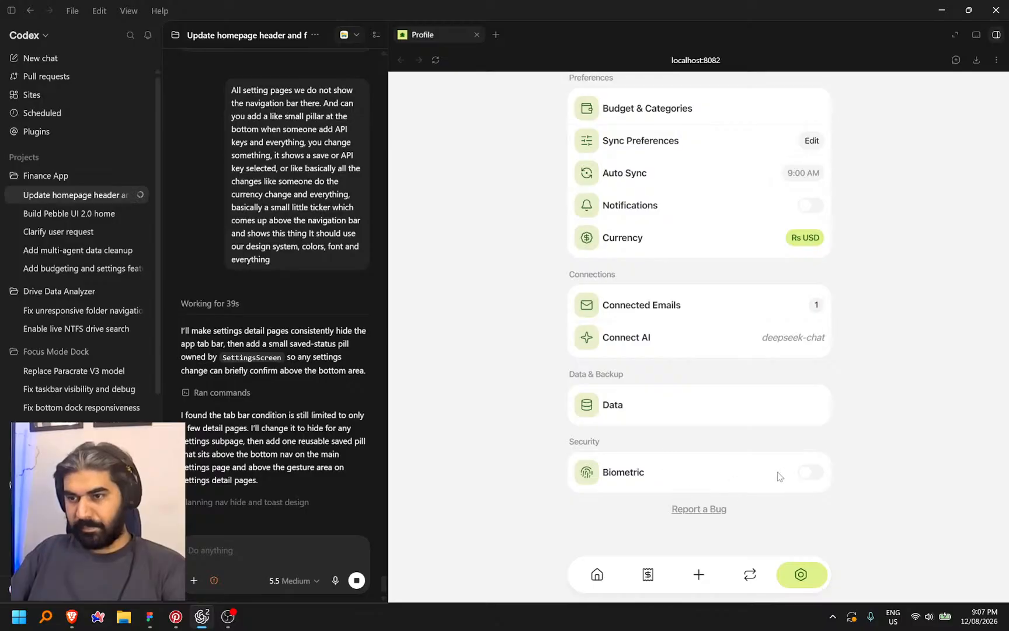
Try turning on Biometric lock and dismiss the biometrics-unavailable notice
click(812, 474)
click(758, 566)
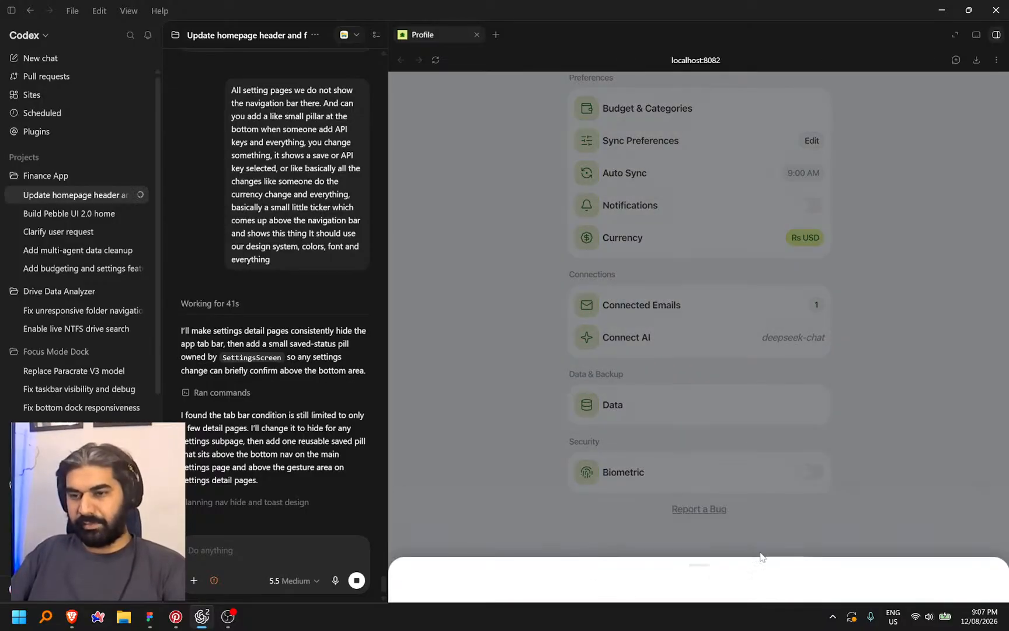
scroll(759, 467, up, 4)
scroll(759, 408, down, 4)
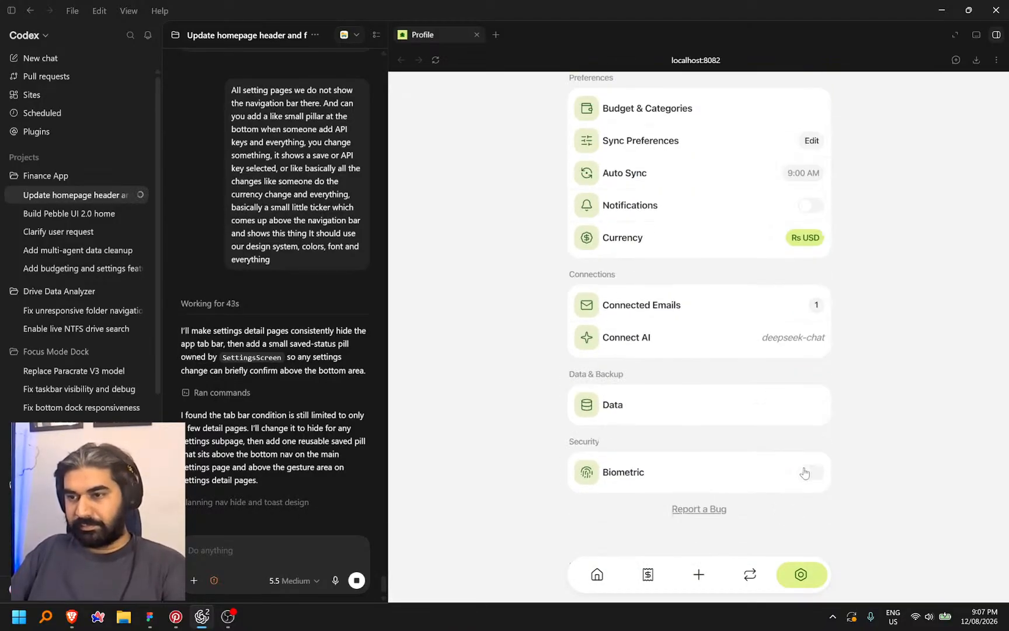
scroll(826, 417, up, 4)
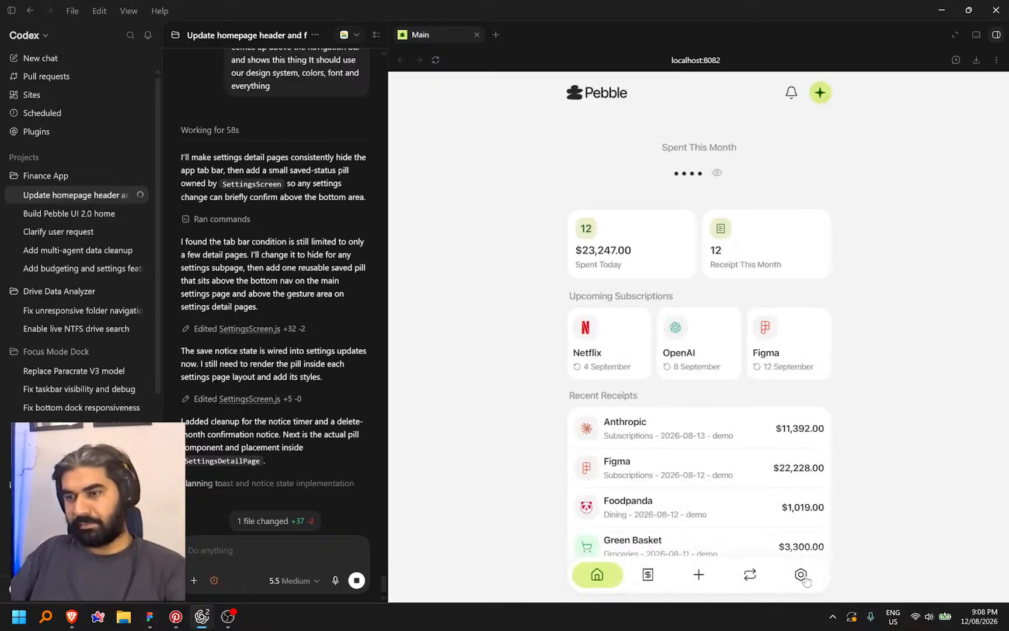
Reload the preview and delete the 2026-08-08 Client Payment receipt from Receipts
click(803, 576)
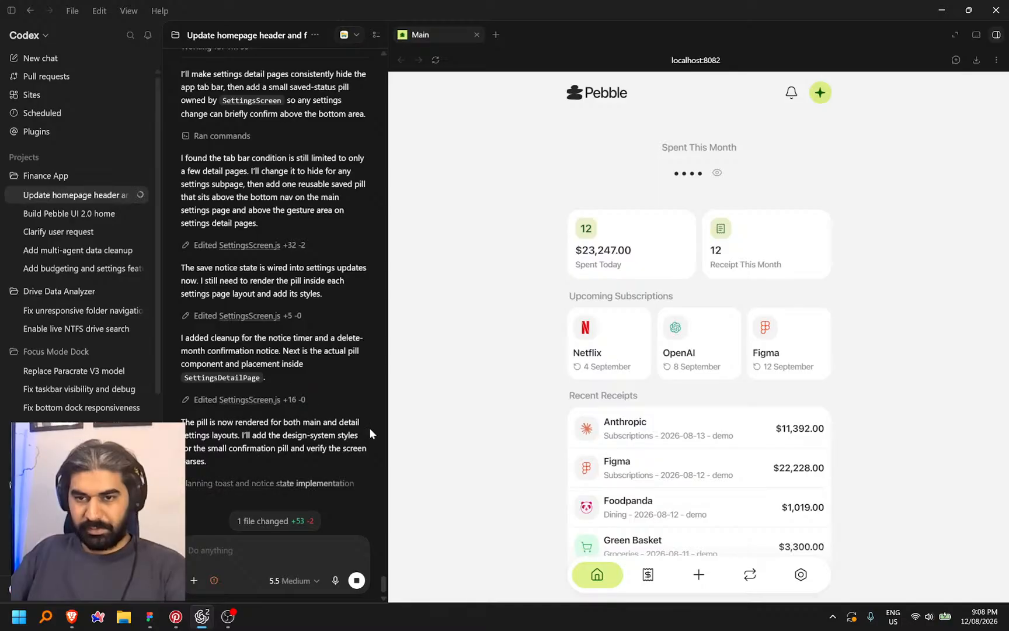
scroll(683, 453, down, 2)
click(649, 578)
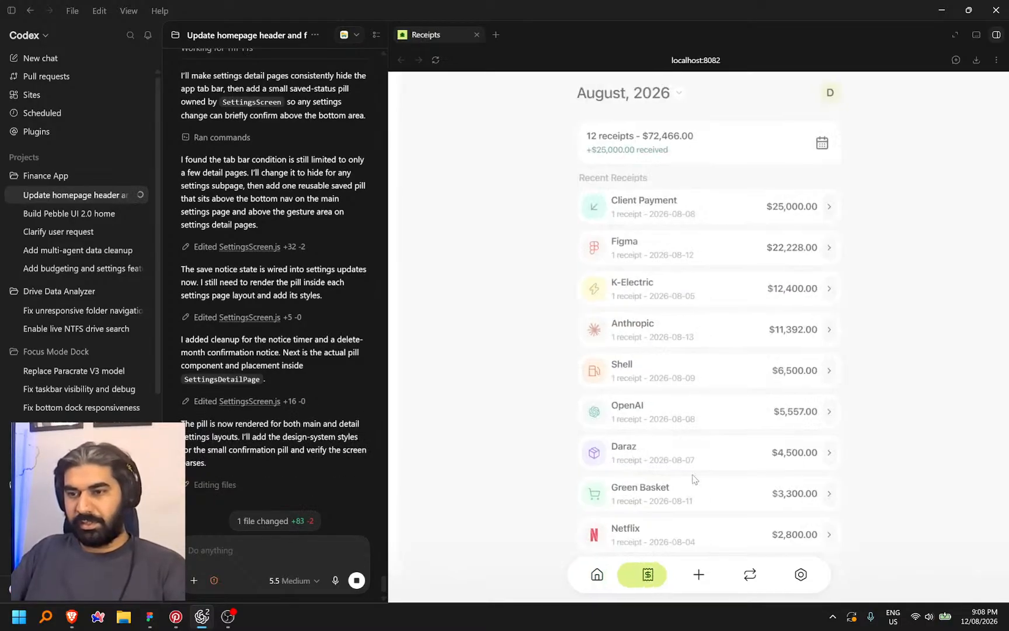
click(816, 207)
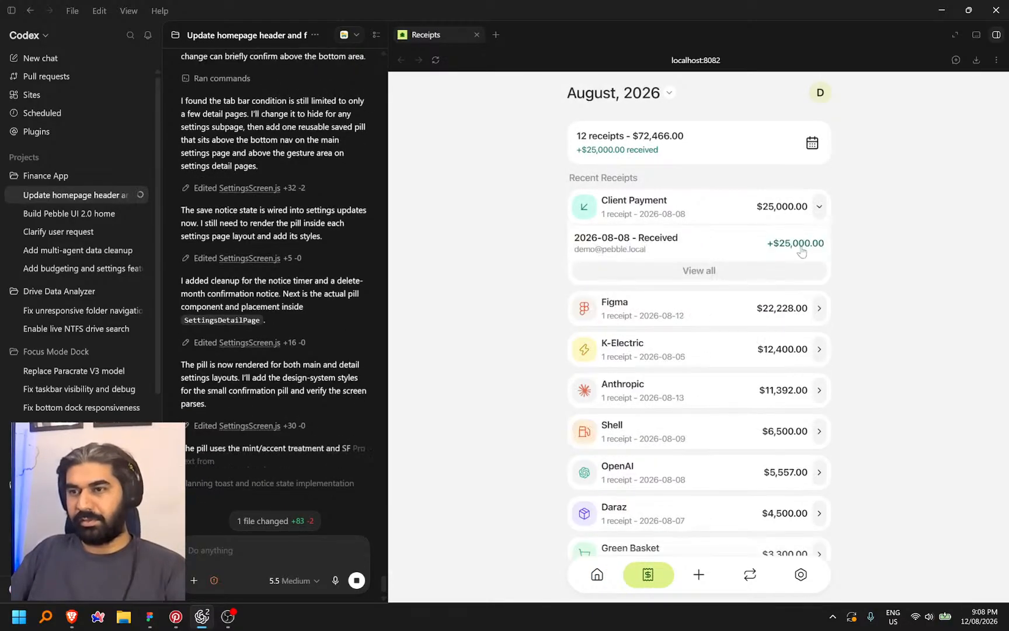
click(732, 248)
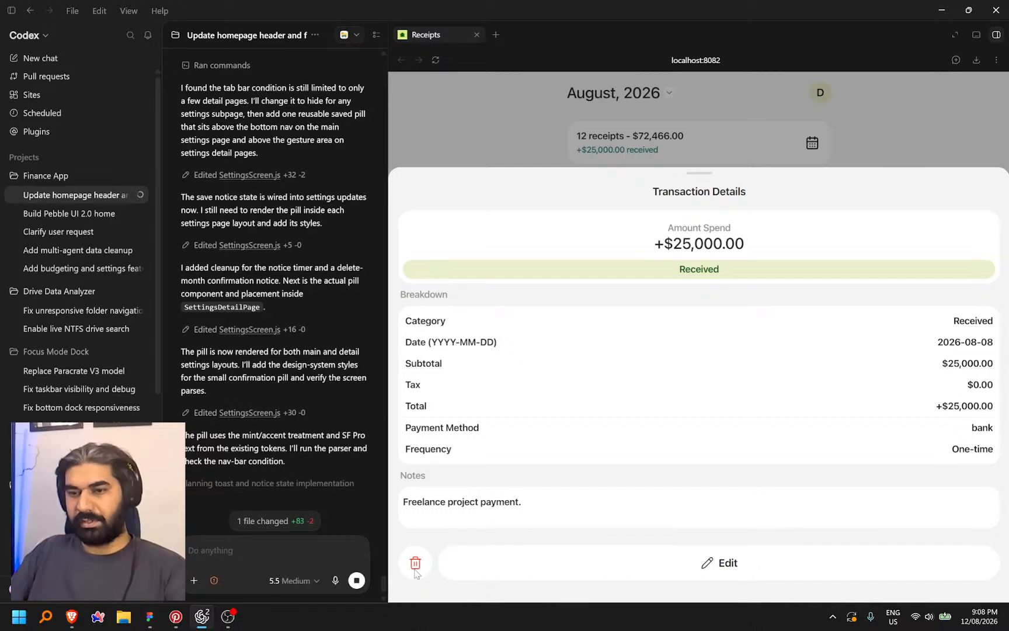
click(415, 564)
click(789, 578)
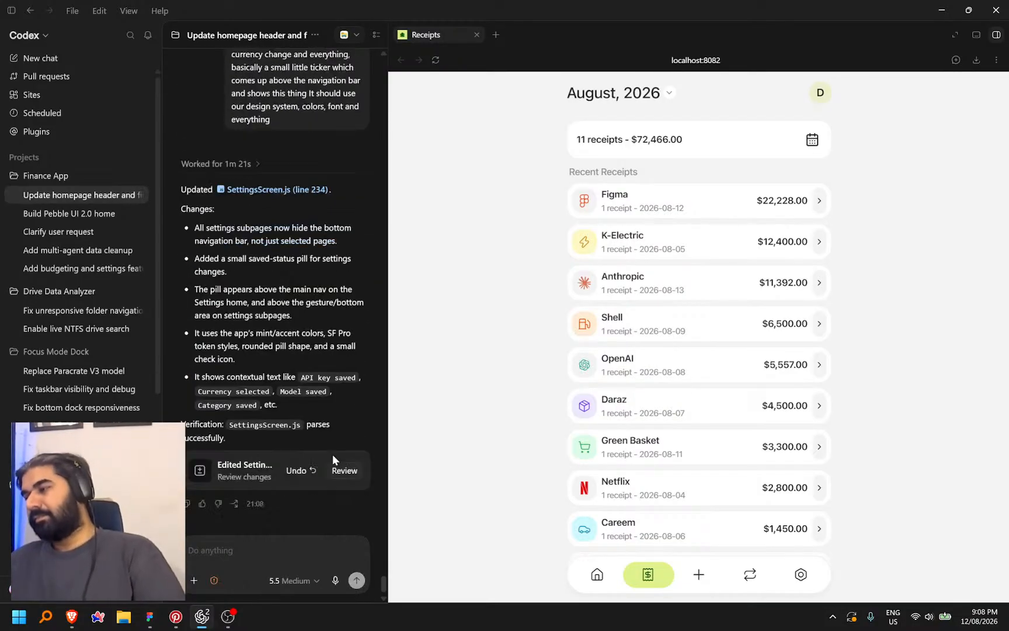
Widen the chat panel and inspect the Figma subscription receipt's transaction details
drag(388, 249, 716, 249)
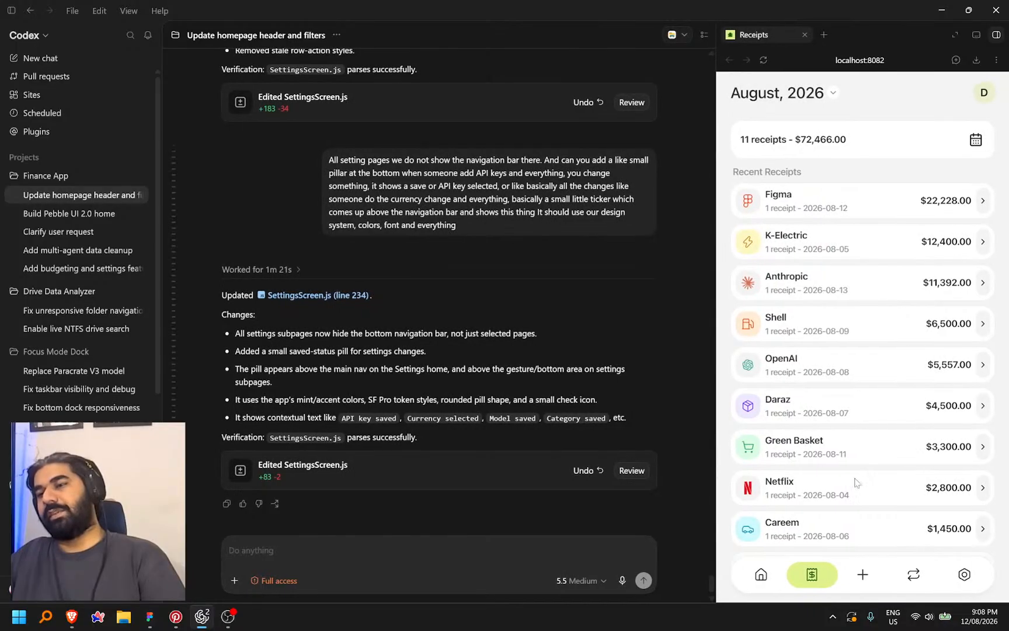
click(982, 202)
click(836, 236)
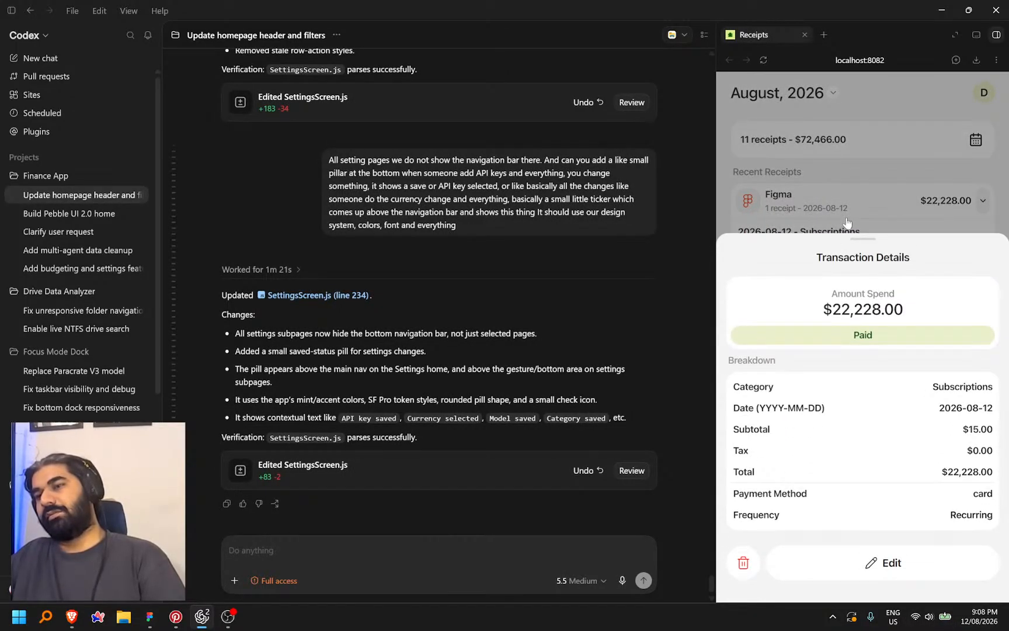
click(859, 183)
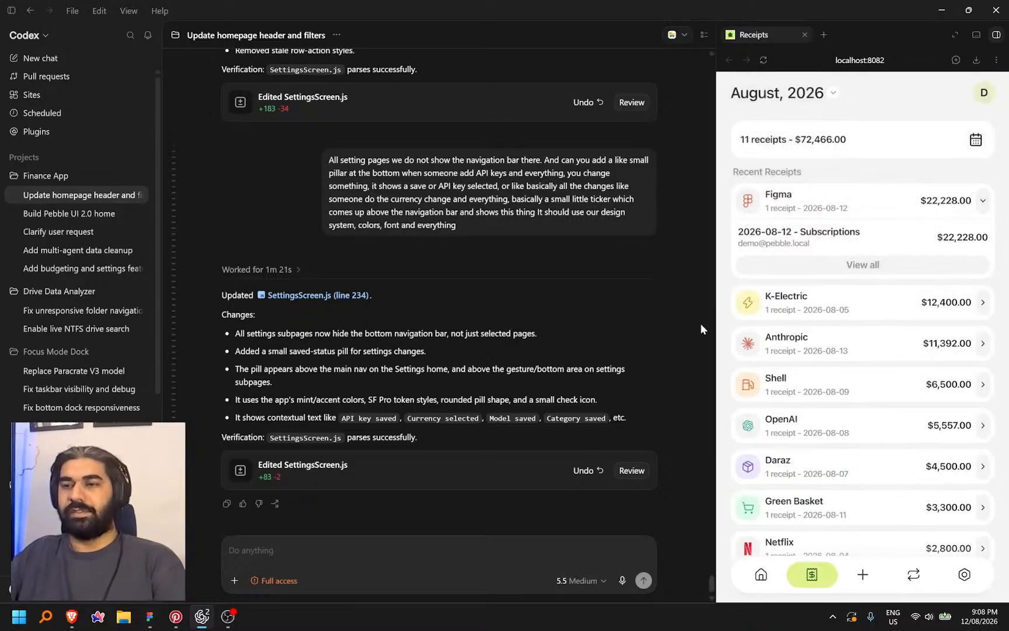
drag(714, 323, 768, 309)
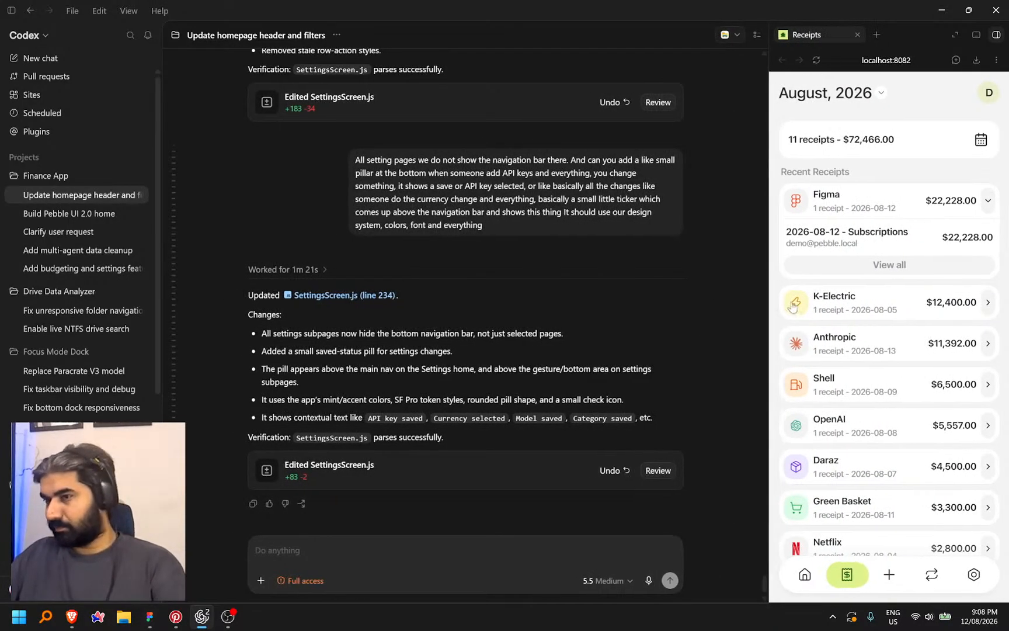
click(861, 245)
click(887, 235)
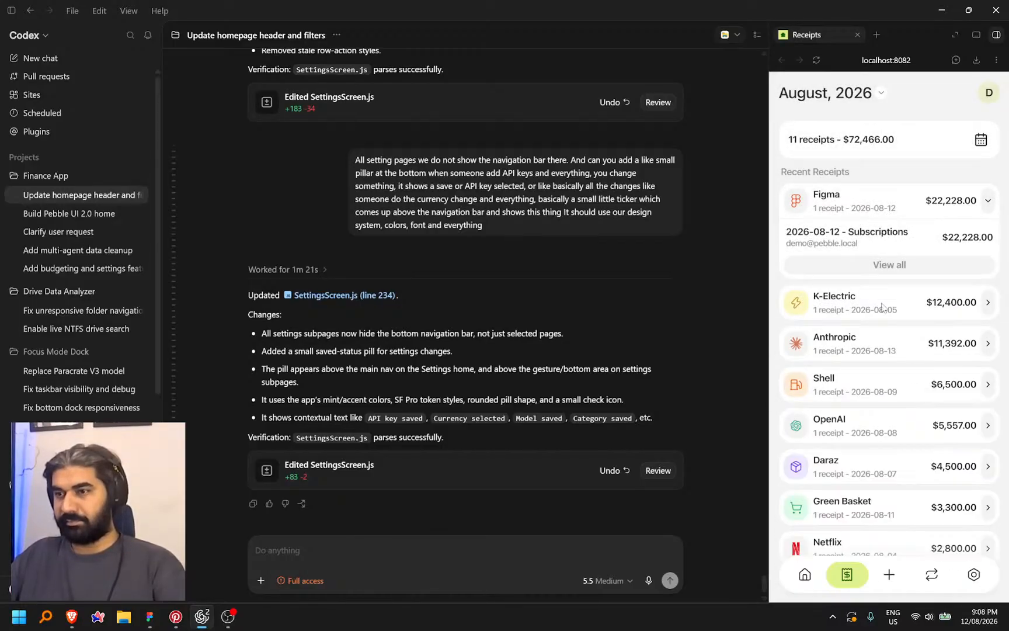
Review the Netflix, Anthropic and Figma subscriptions, then cancel the Netflix subscription
click(931, 575)
click(851, 274)
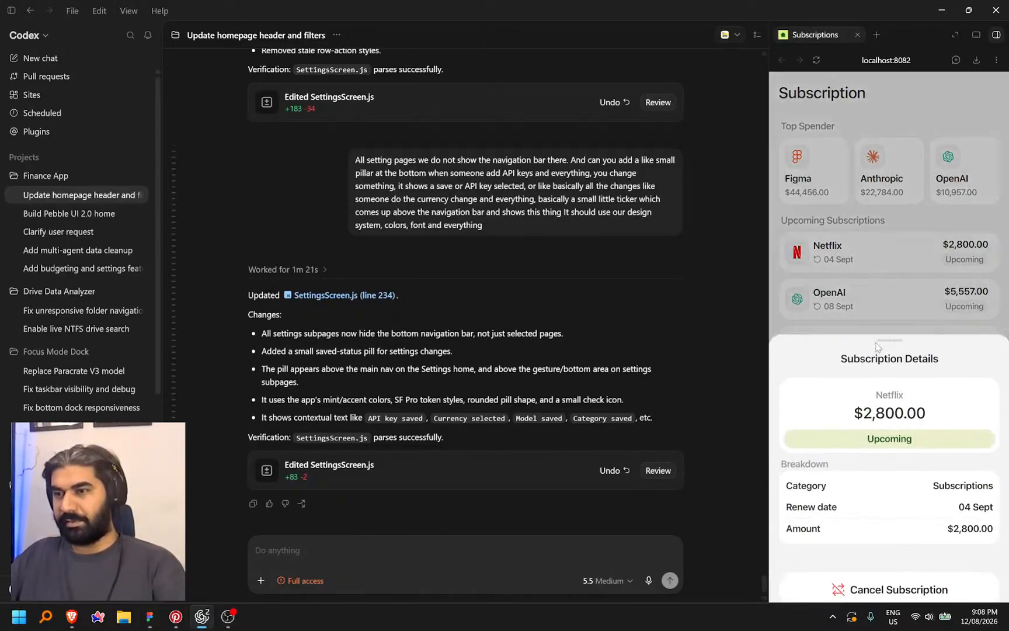
click(907, 248)
click(877, 391)
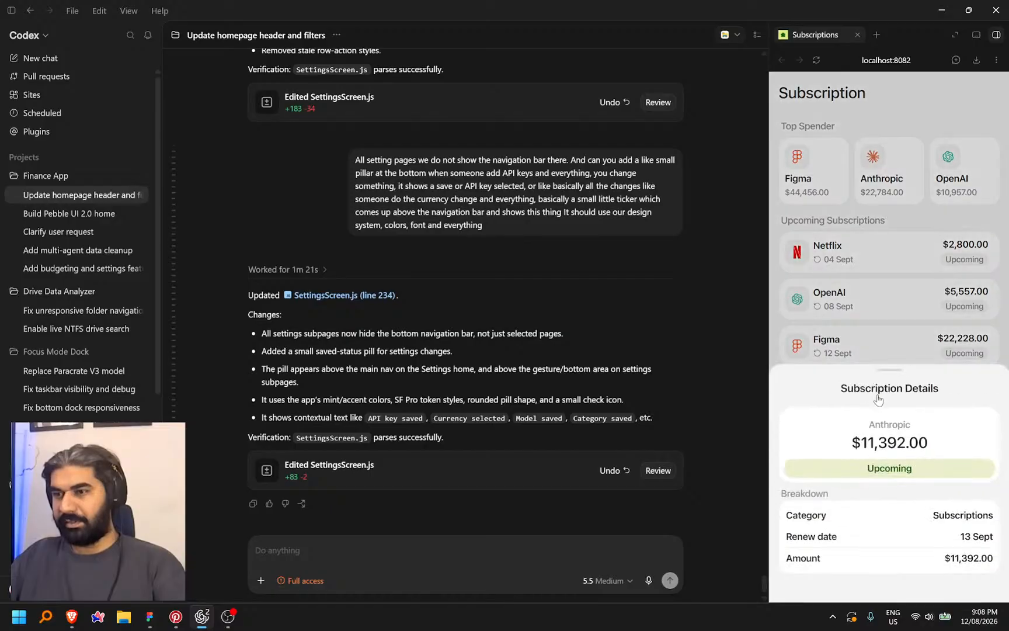
click(899, 337)
click(888, 359)
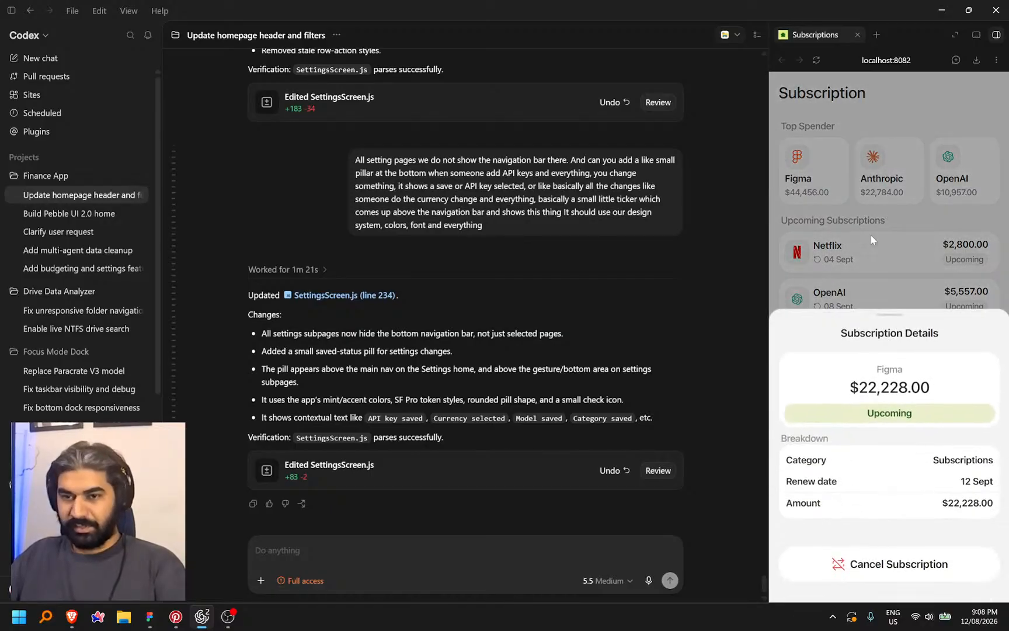
click(864, 239)
click(852, 246)
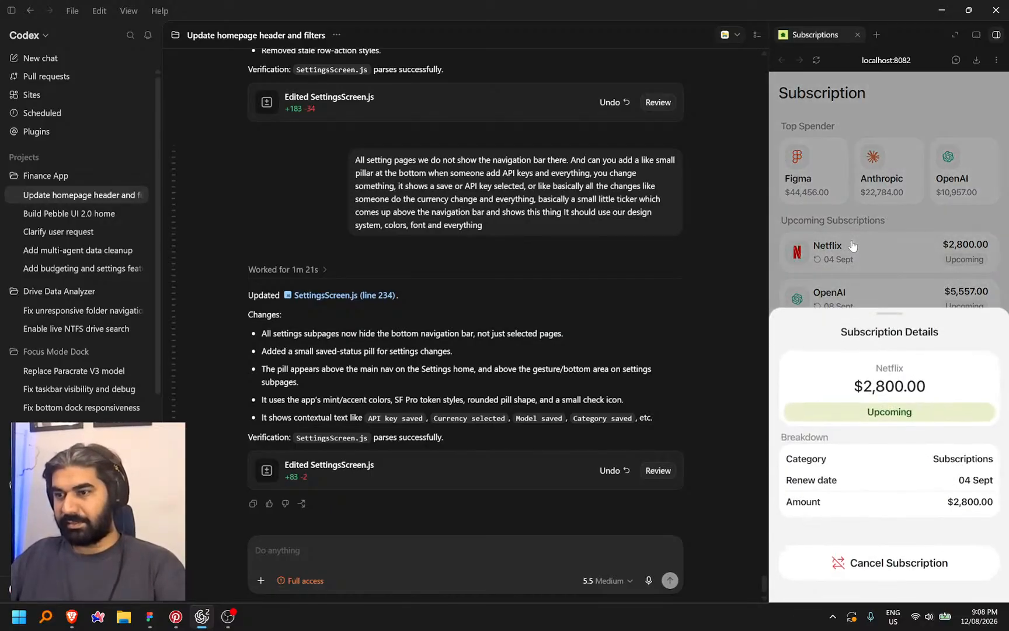
click(883, 565)
click(923, 567)
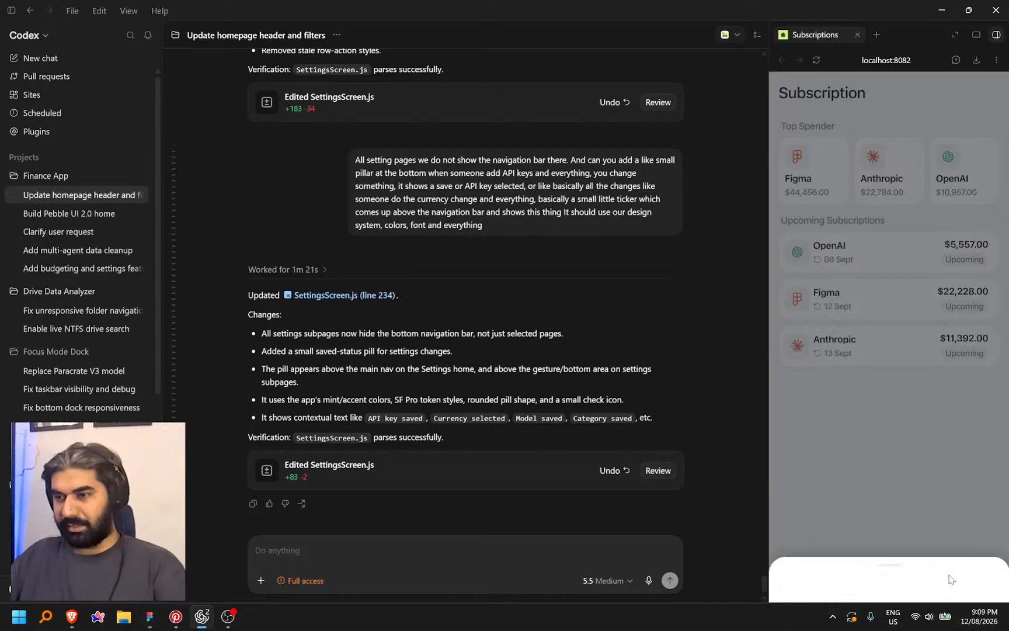
Delete the Figma receipt from Receipts, then go to Settings
click(844, 575)
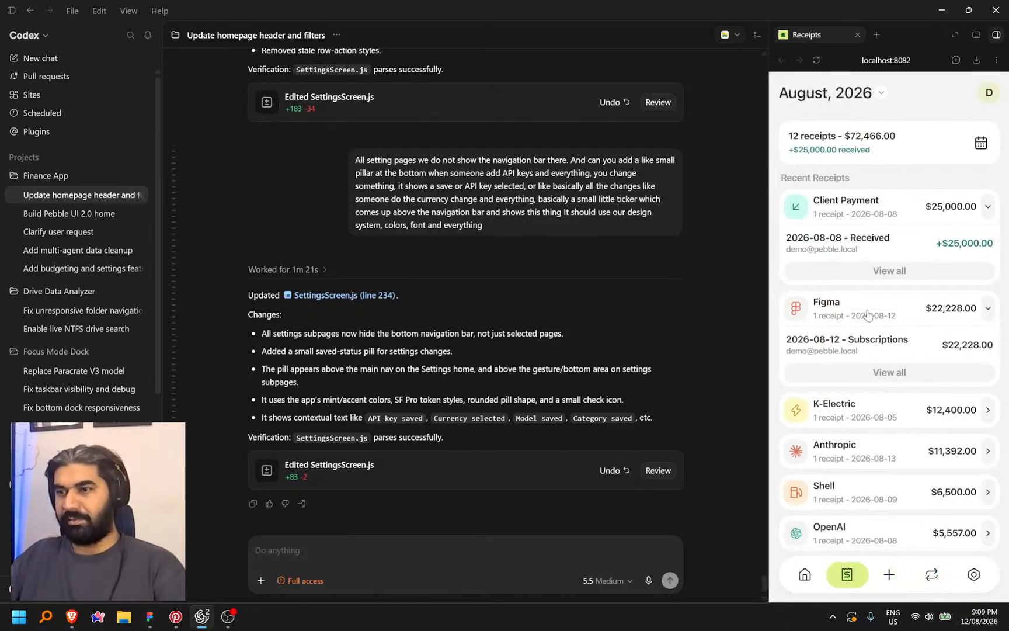
click(856, 349)
click(796, 563)
click(941, 574)
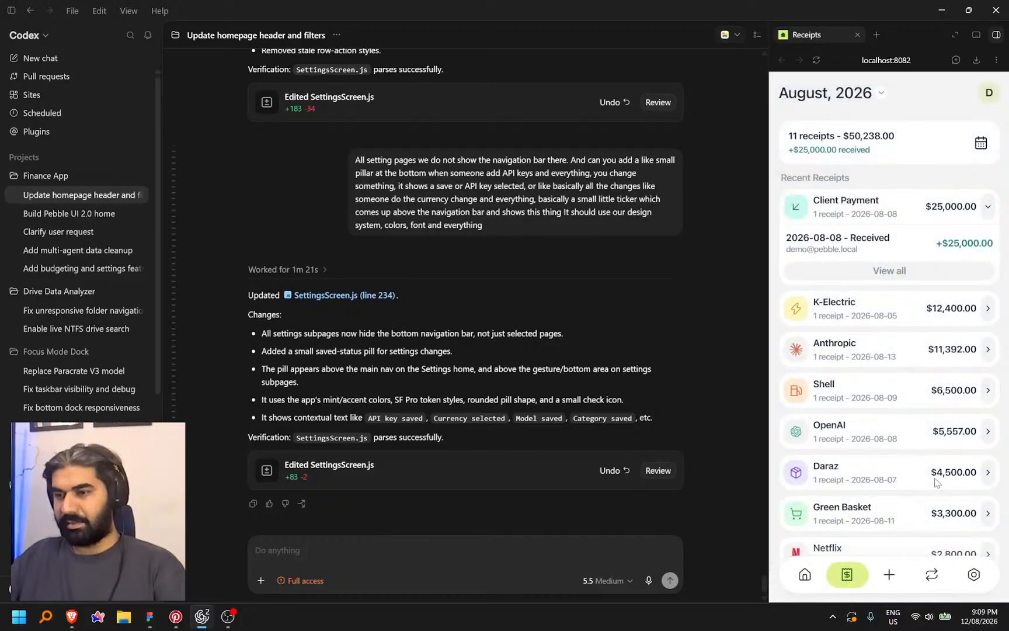
click(973, 575)
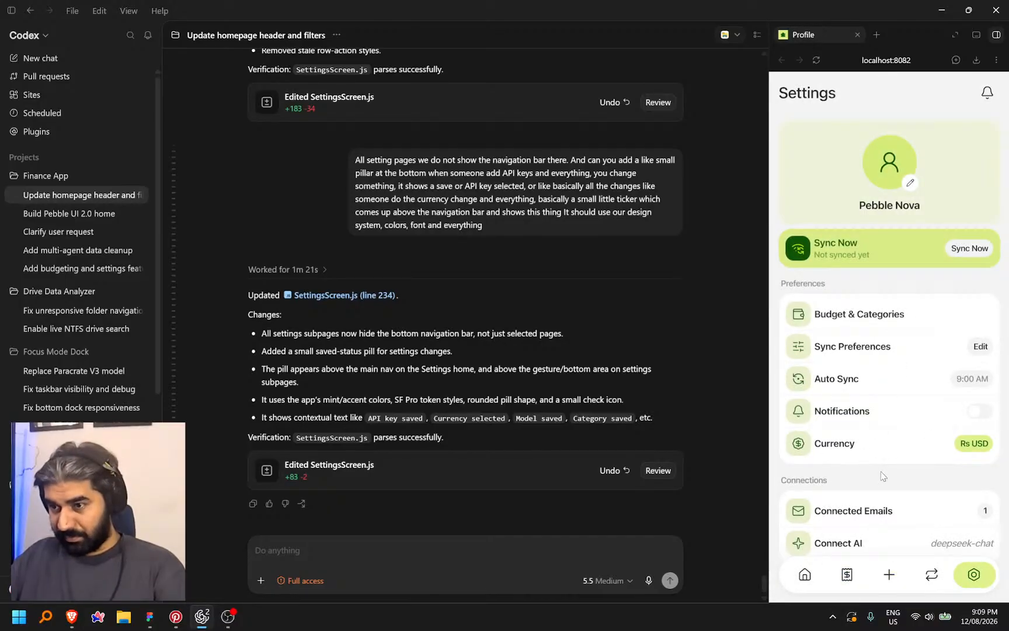
Visit Connect AI, then toggle the Groceries category off and back on in Budget & Categories
scroll(880, 476, down, 3)
click(891, 369)
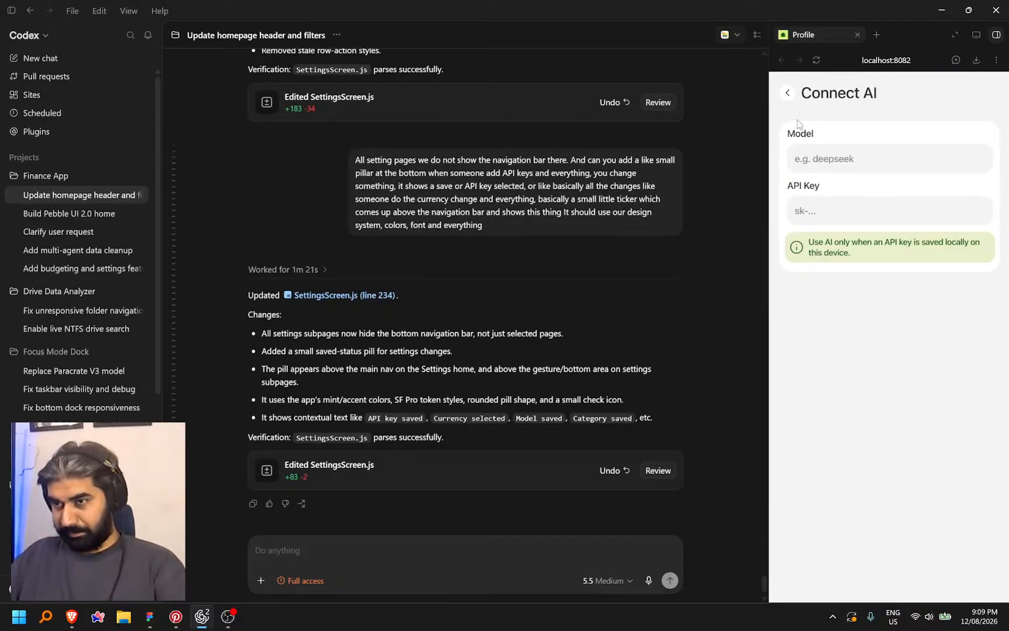
click(785, 95)
click(878, 326)
click(980, 252)
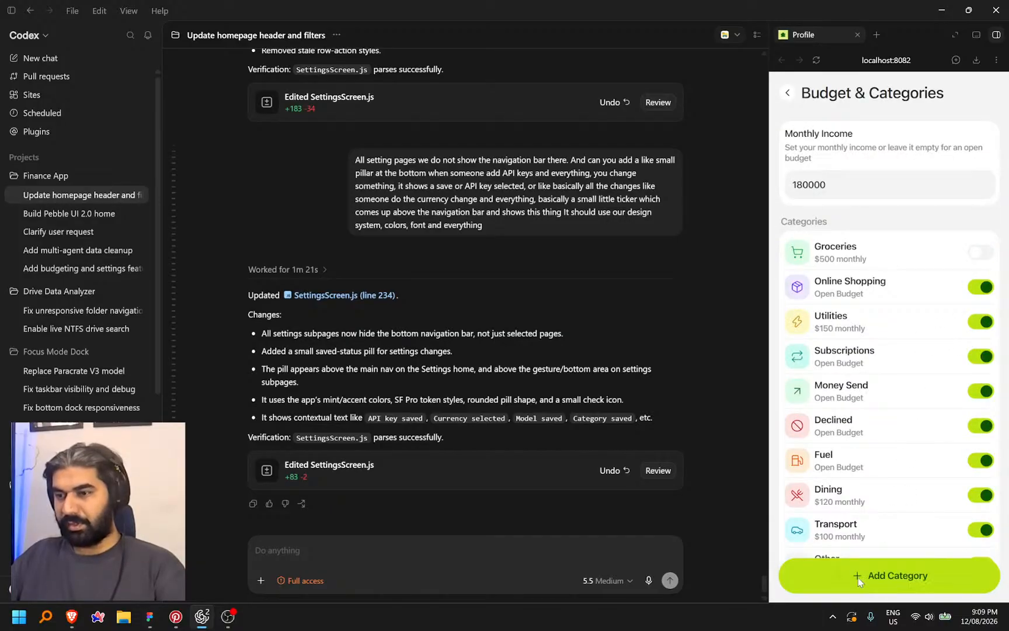
click(981, 254)
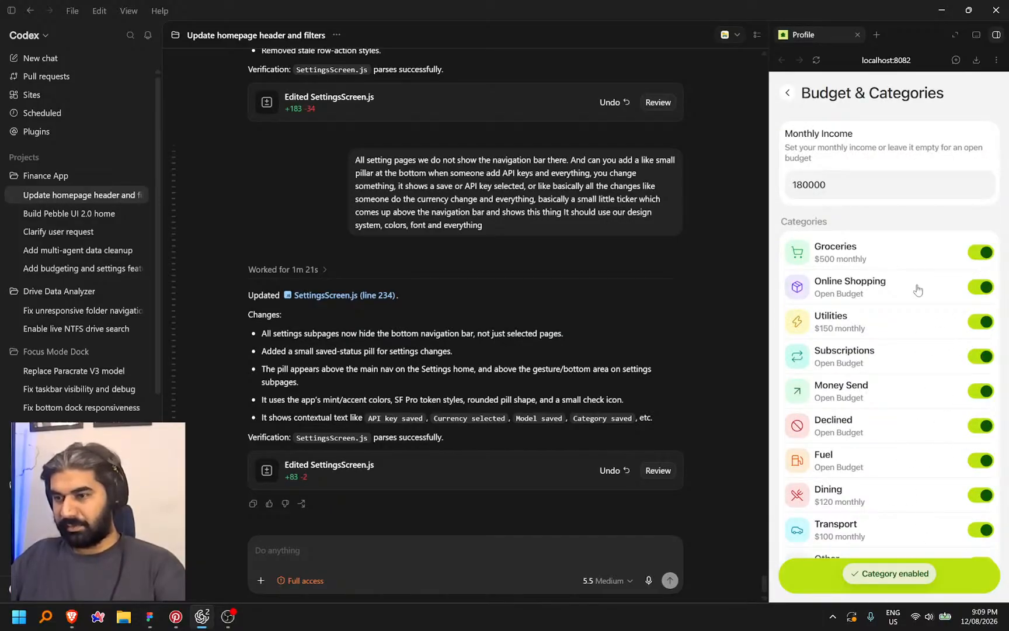
scroll(914, 289, down, 2)
scroll(916, 291, up, 2)
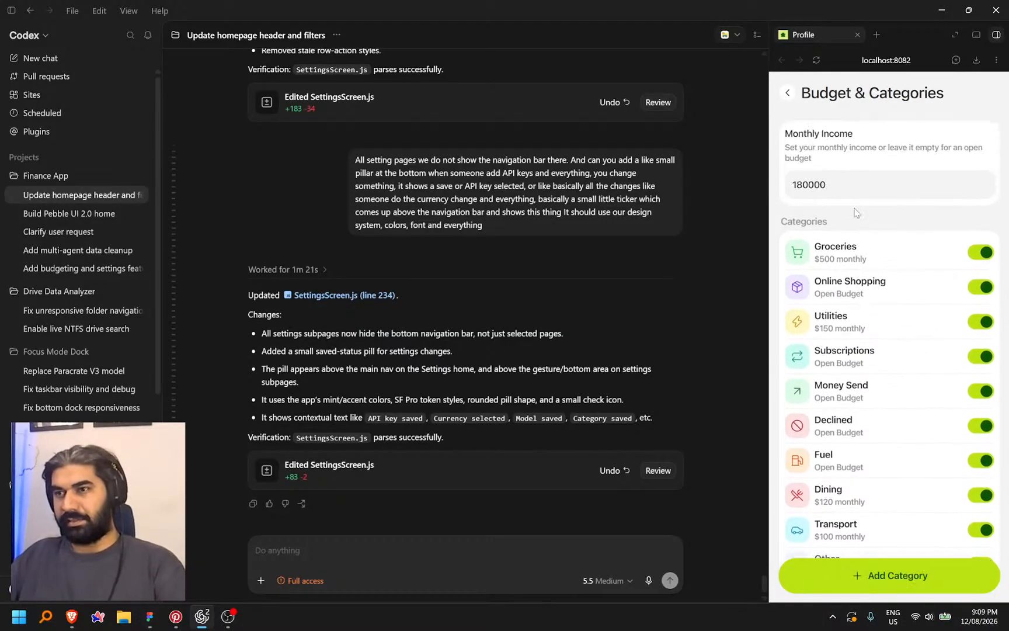
click(788, 93)
Turn on Daily Sync at 9:00 AM in Auto Sync
click(870, 376)
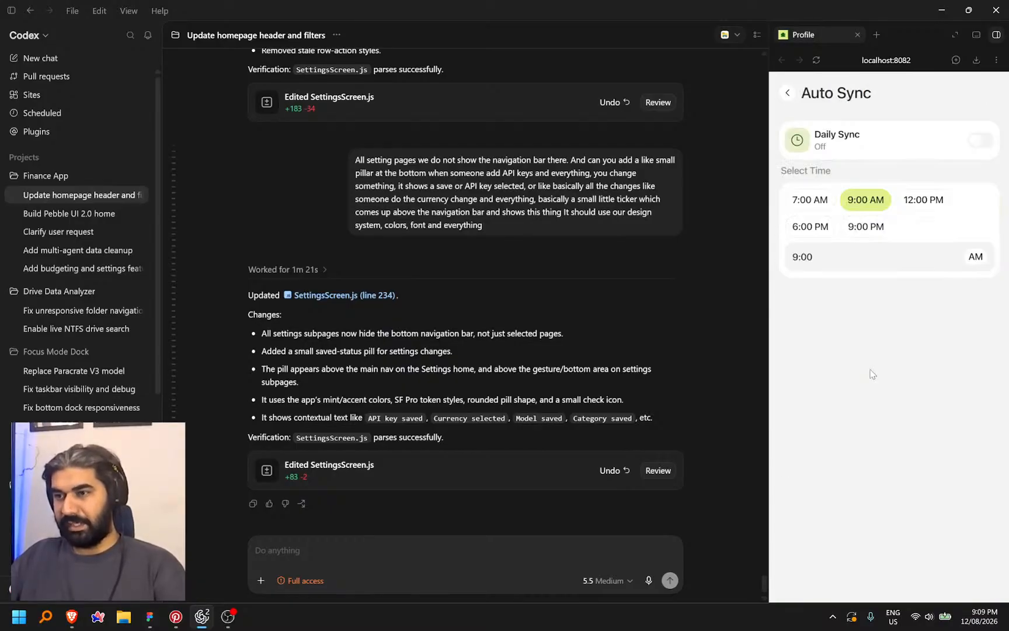
click(979, 144)
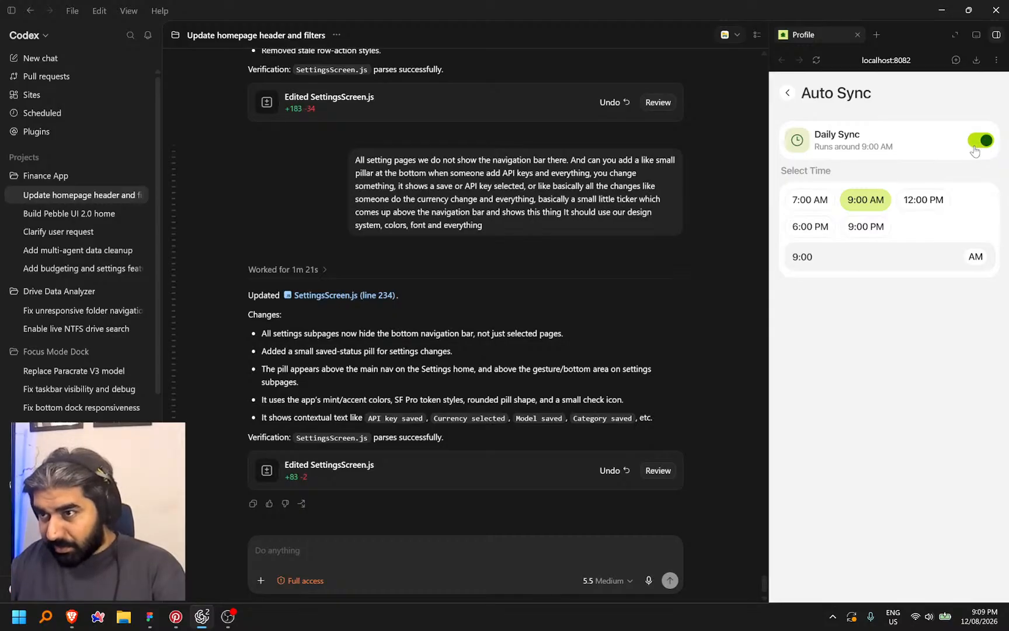
click(788, 94)
Test the Notifications toggle and the Connected Emails refresh, dismissing their notices
click(983, 411)
click(920, 578)
scroll(902, 496, down, 3)
click(887, 336)
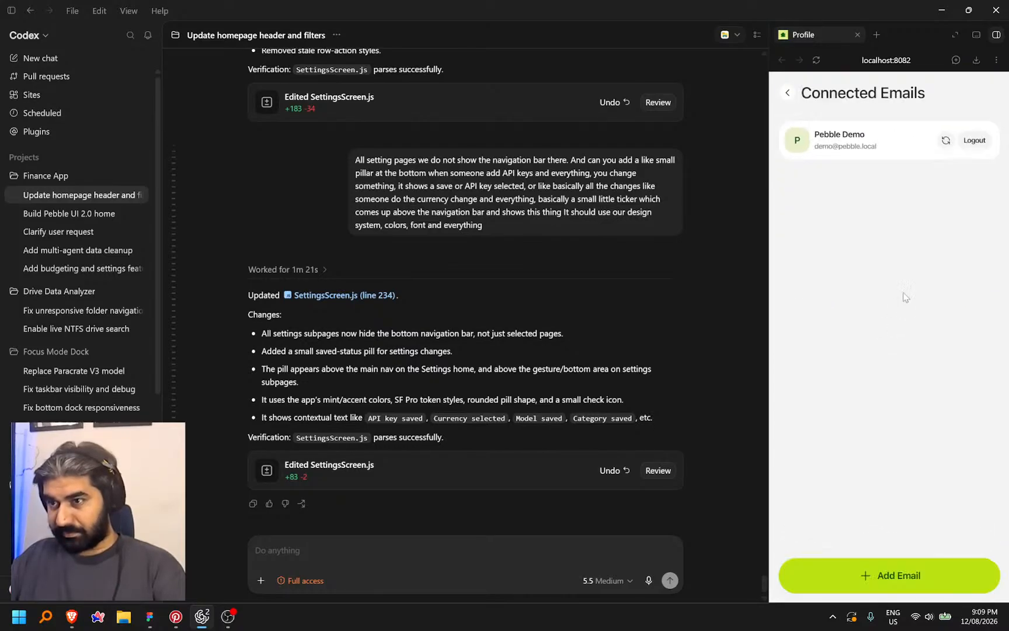
click(946, 142)
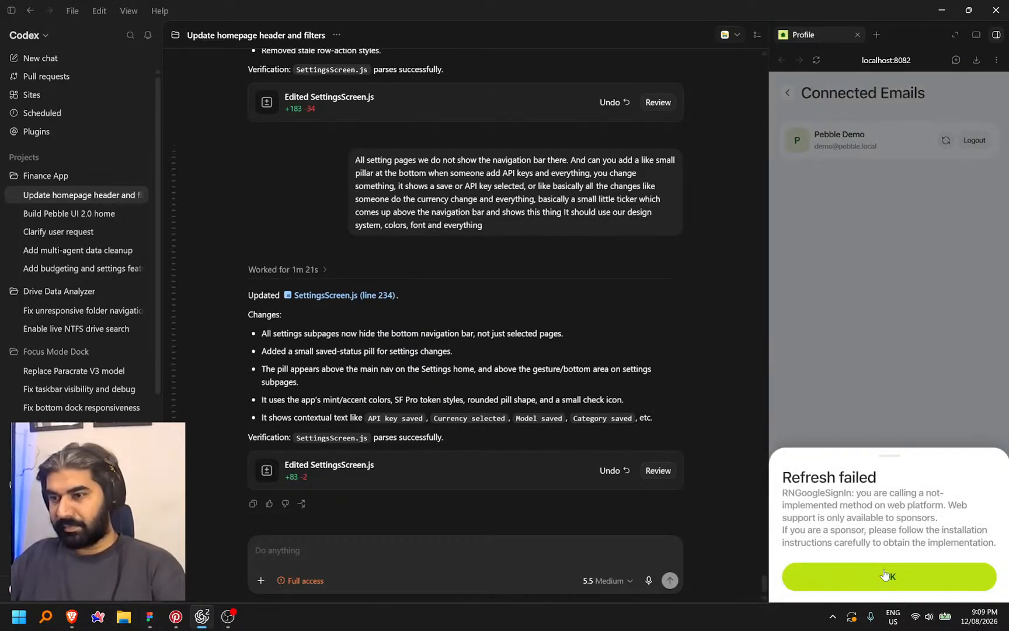
click(884, 575)
click(788, 93)
Open the July 2026 summary on the Data page, showing 6 receipts totalling $50,690.00
scroll(899, 449, down, 3)
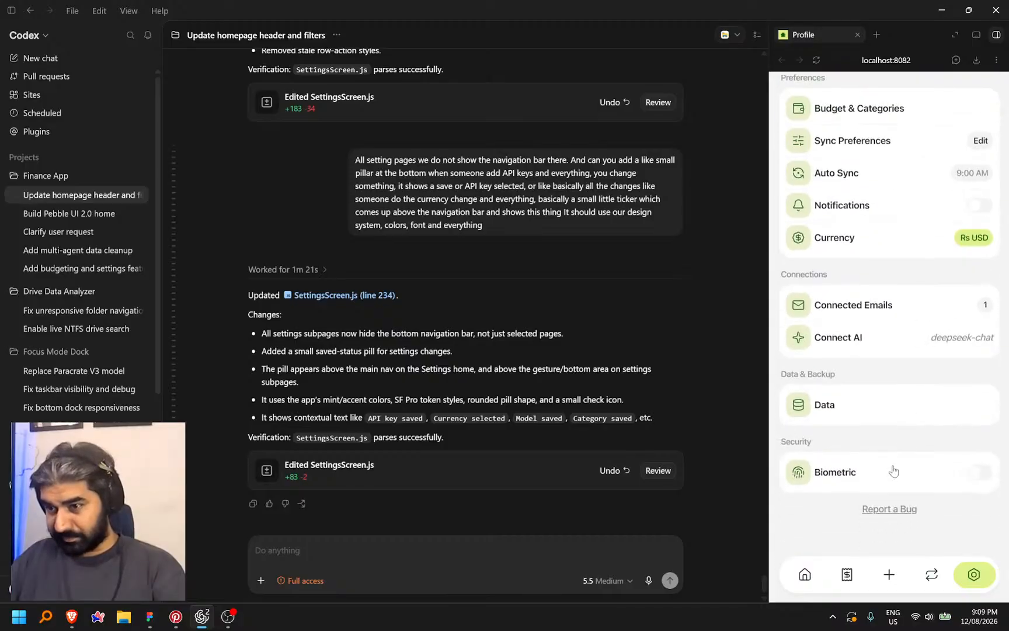
click(865, 411)
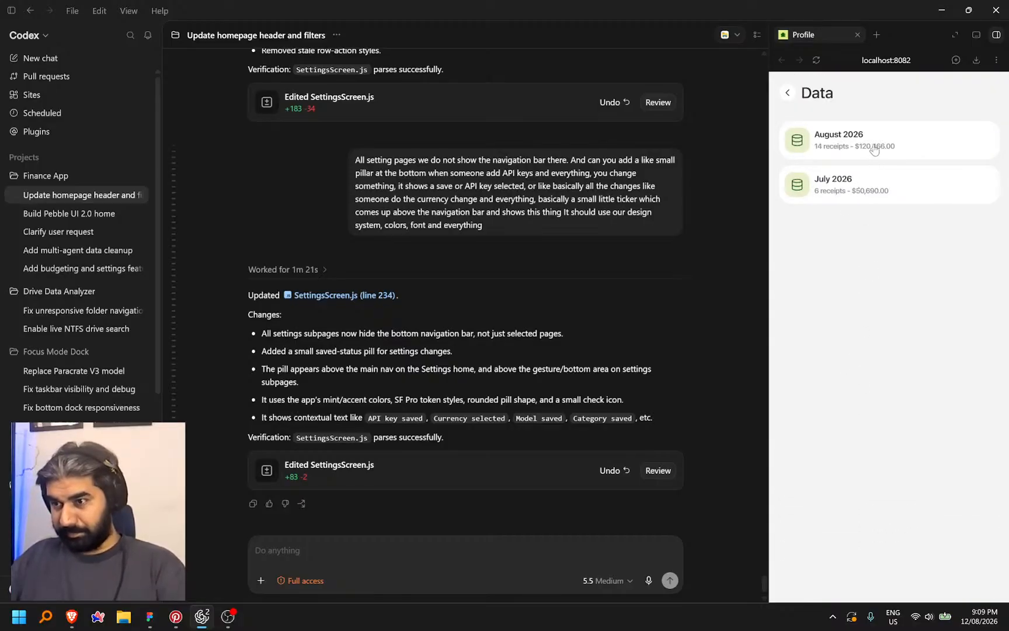
click(874, 150)
click(865, 183)
click(860, 190)
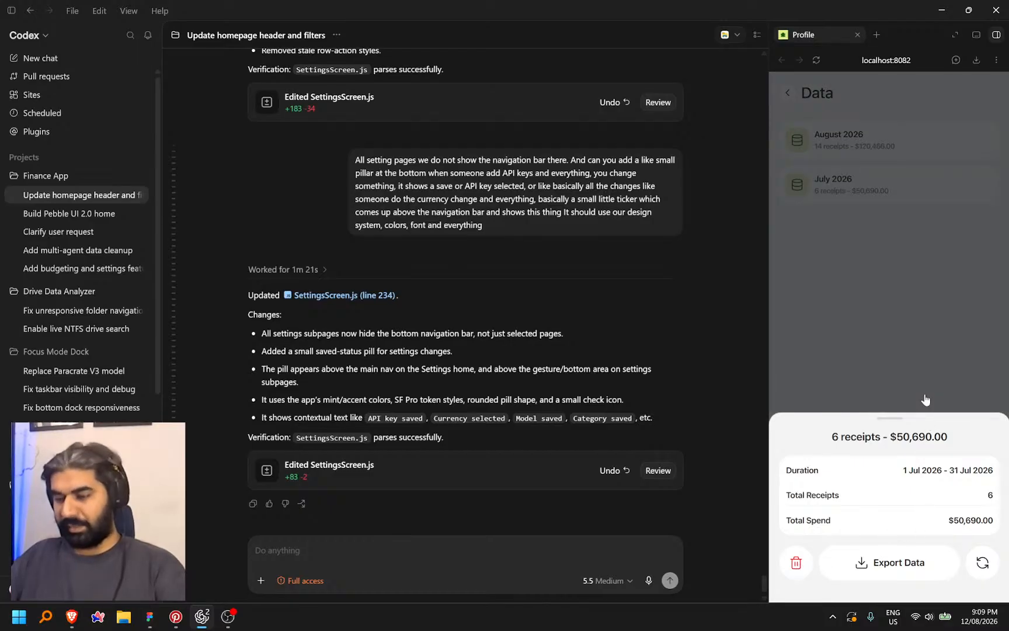
click(549, 557)
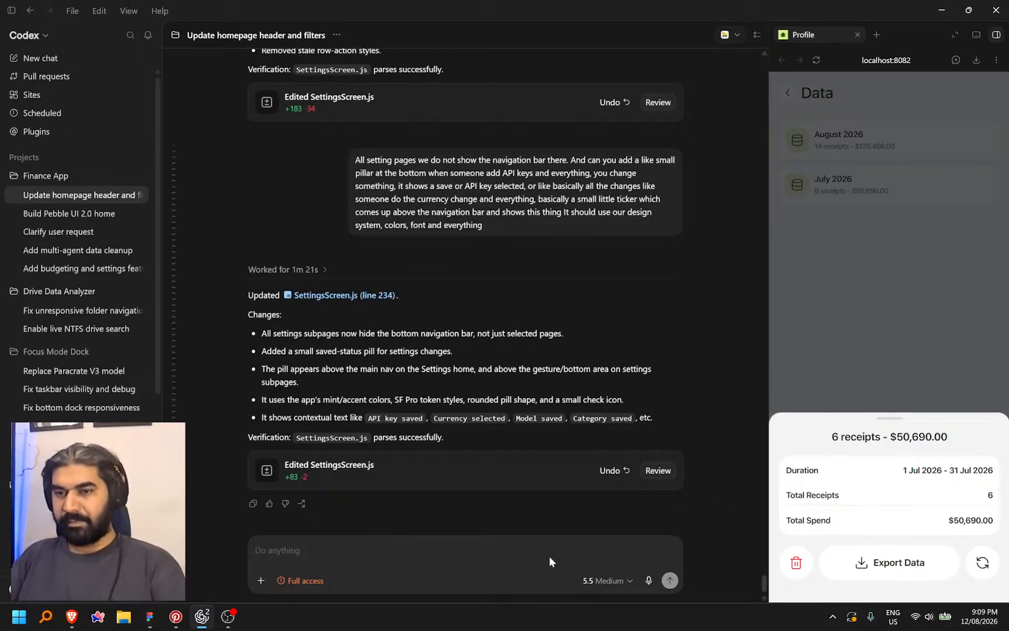
Dictate and send a request to rebuild the delete warning with the app's bottom-sheet pop-up
key(ctrl+space)
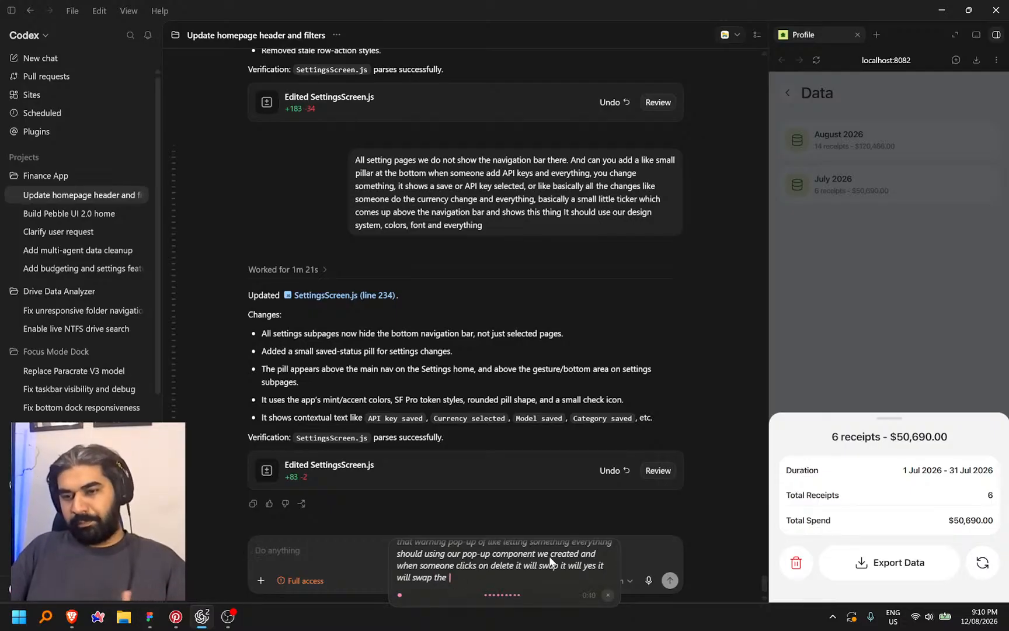
key(ctrl+super)
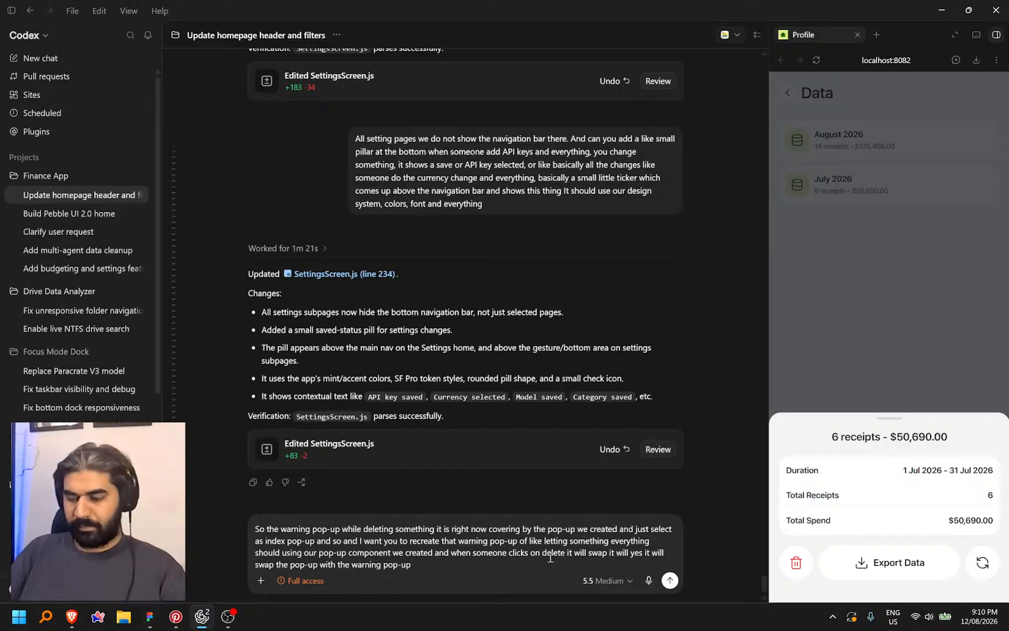
key(Return)
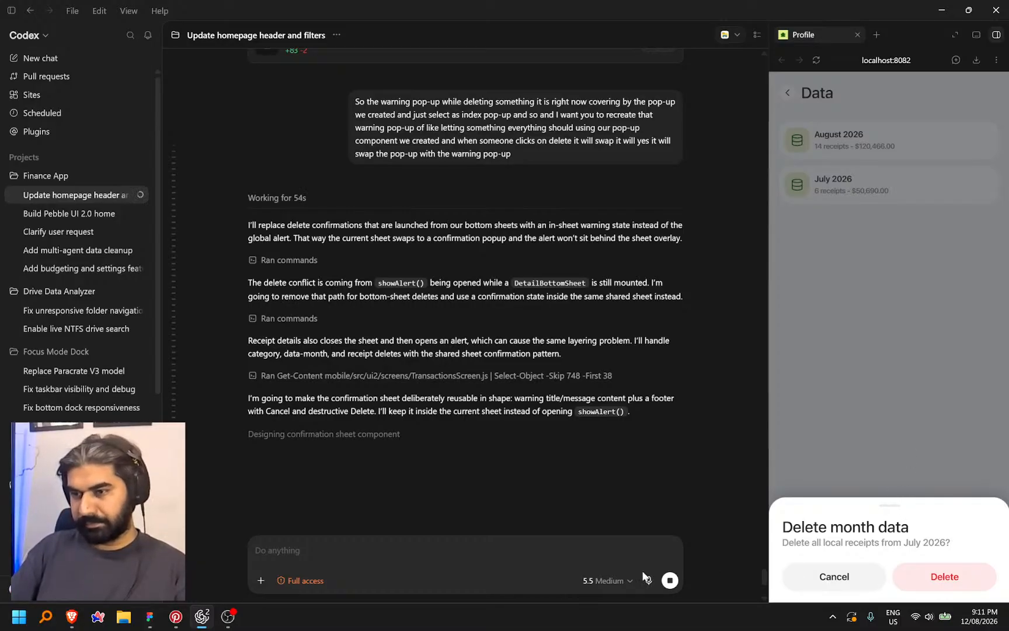
Start a new Codex follow-up message about the delete warning pop-up layout
click(397, 549)
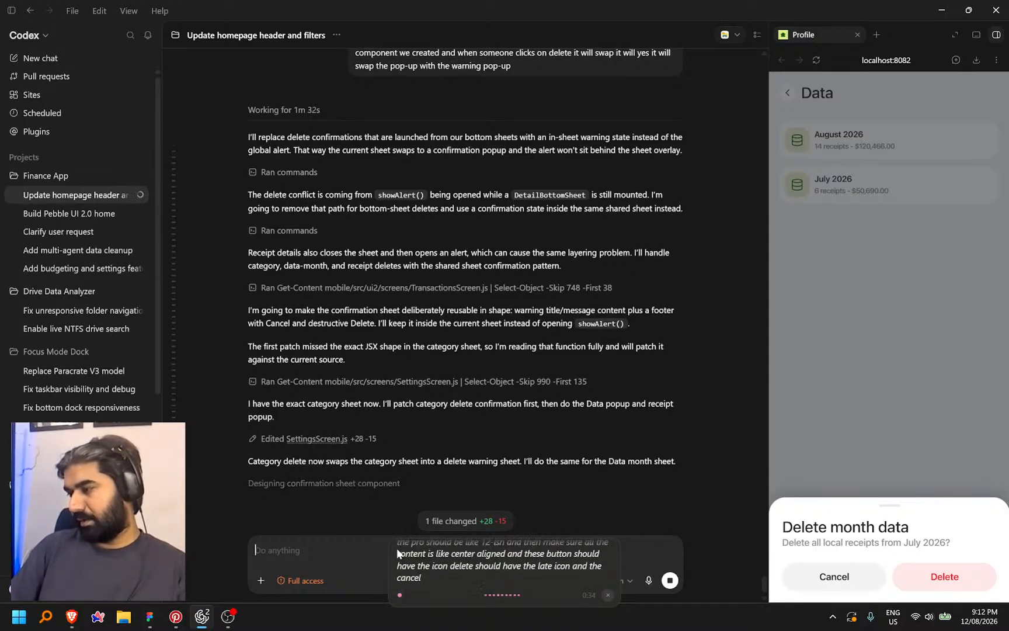
Queue the request for centred warning text, 16/12 font sizes and icons on both buttons
key(ctrl+super)
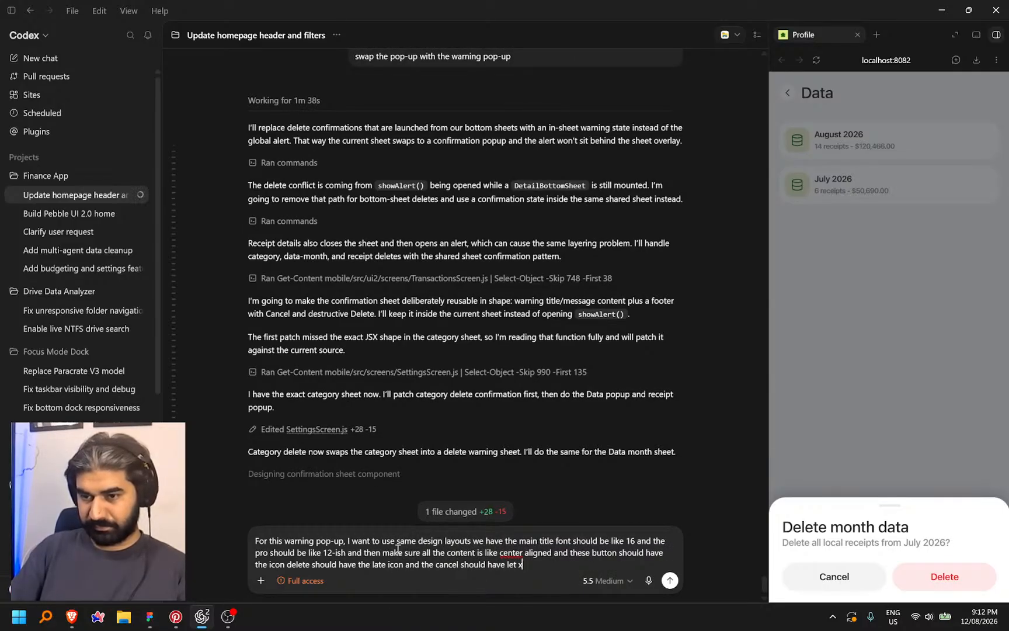
key(BackSpace)
key(BackSpace)
key(BackSpace)
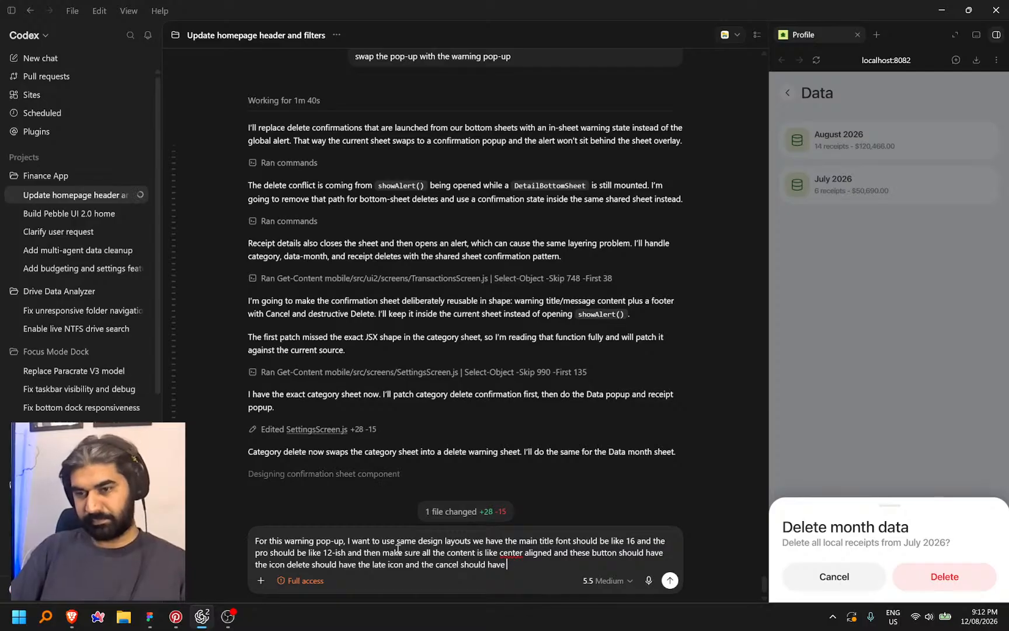
text(icon)
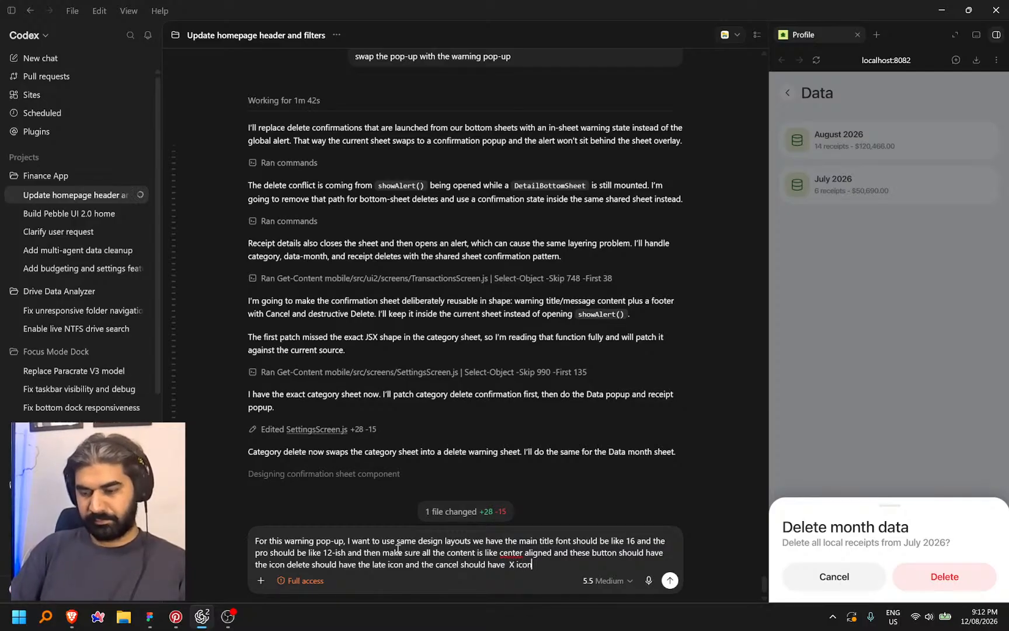
key(Return)
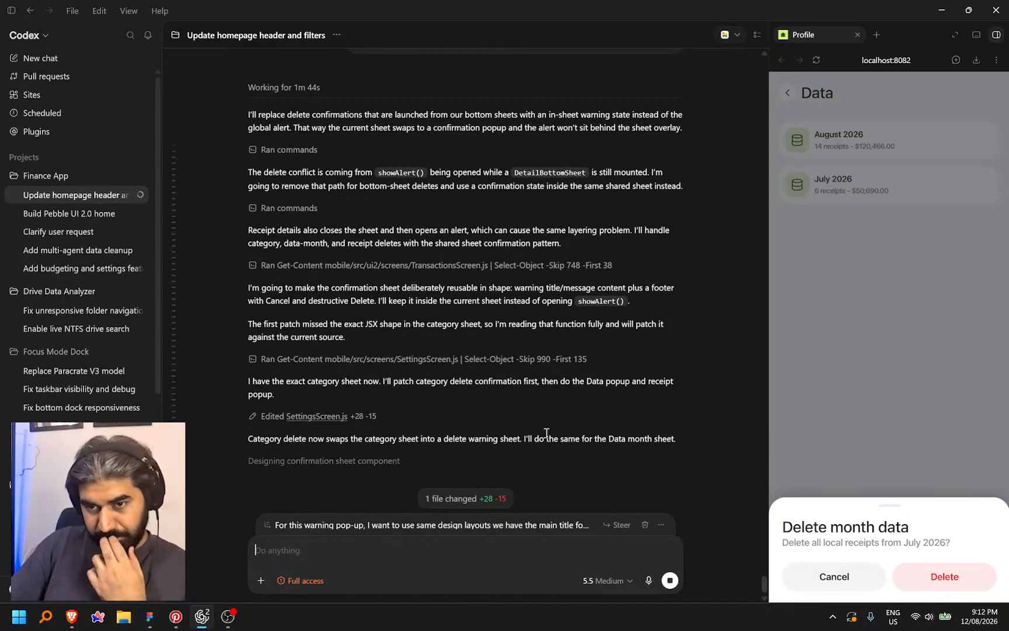
Close July's delete warning and bring up August 2026's delete warning in the preview
click(875, 441)
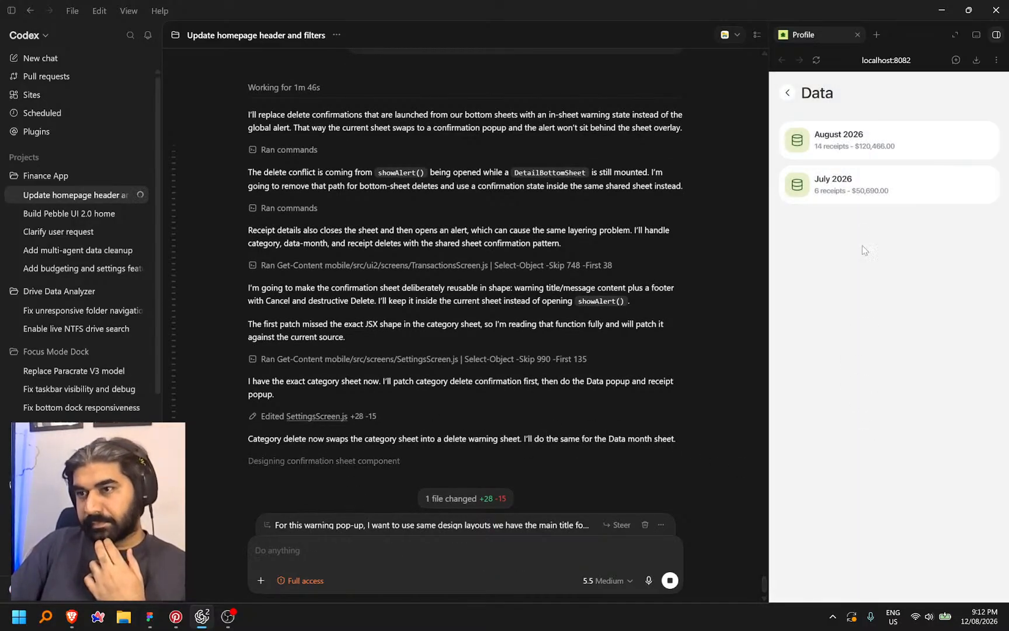
click(885, 149)
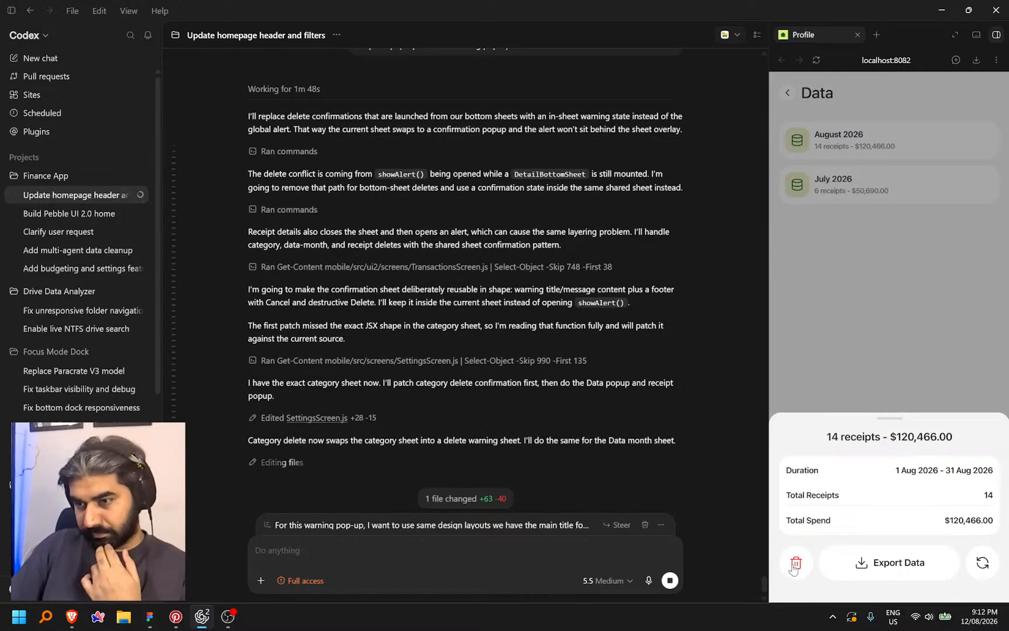
click(795, 564)
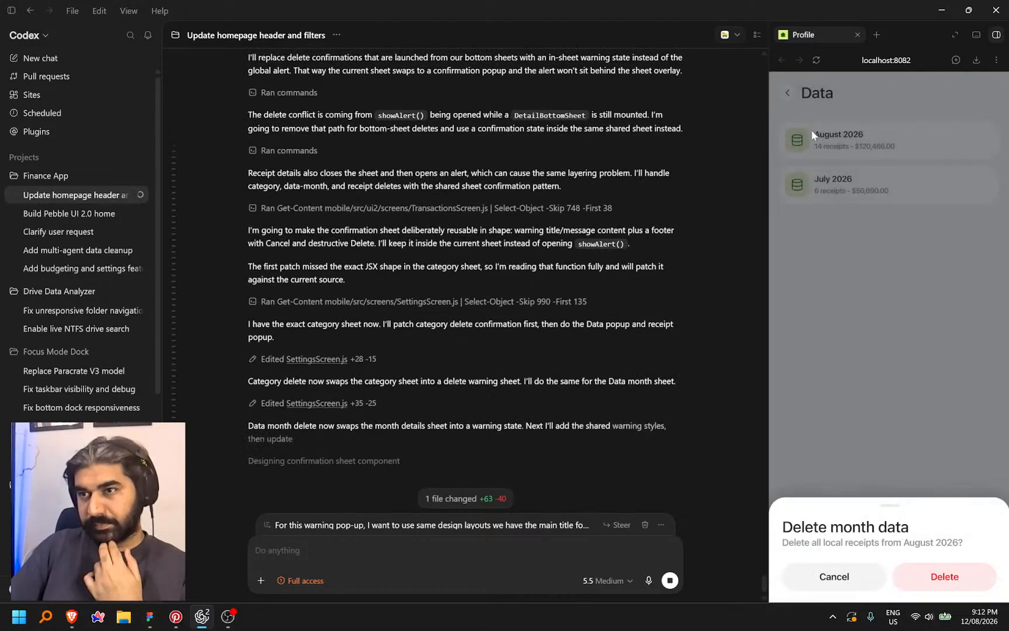
Retest August 2026's delete warning, discard the queued follow-up, and reopen the restyled warning
click(860, 379)
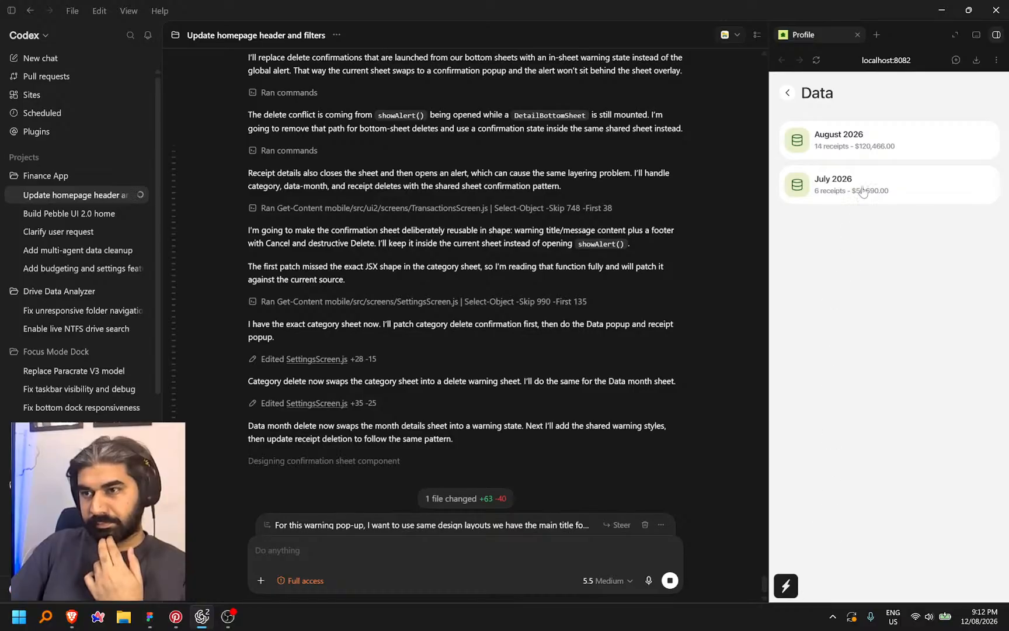
click(891, 141)
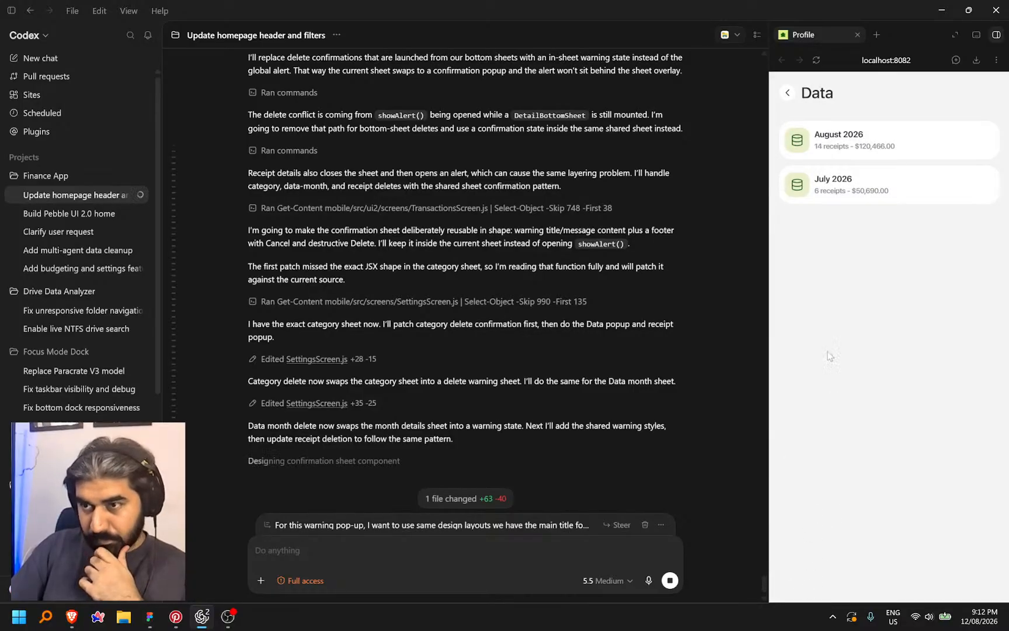
click(876, 140)
click(799, 564)
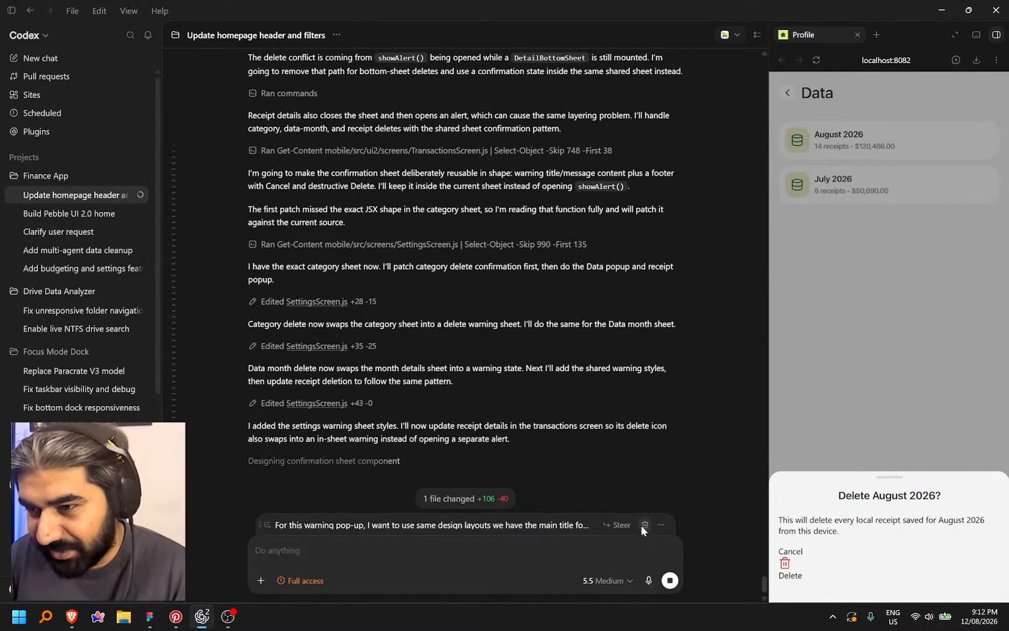
click(644, 525)
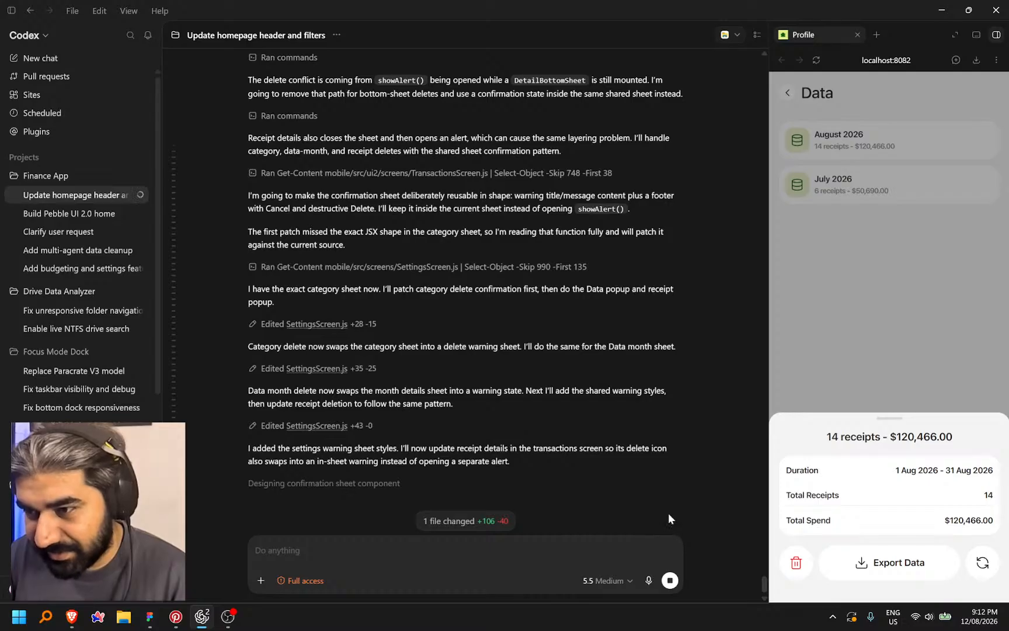
click(796, 563)
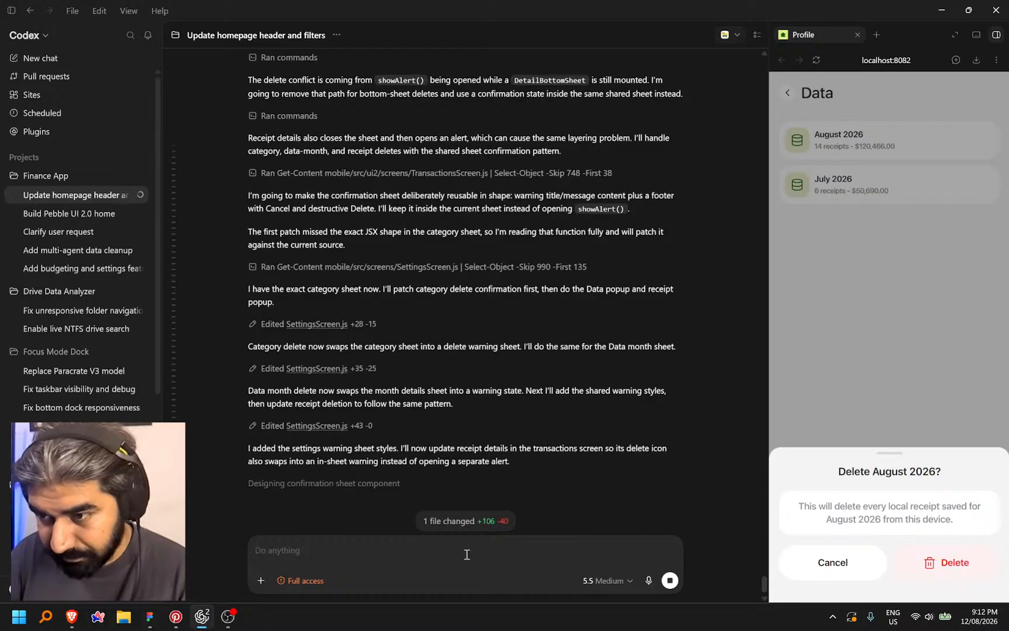
Queue a request for white warning buttons with a red Delete, then close August's sheet
key(ctrl+space)
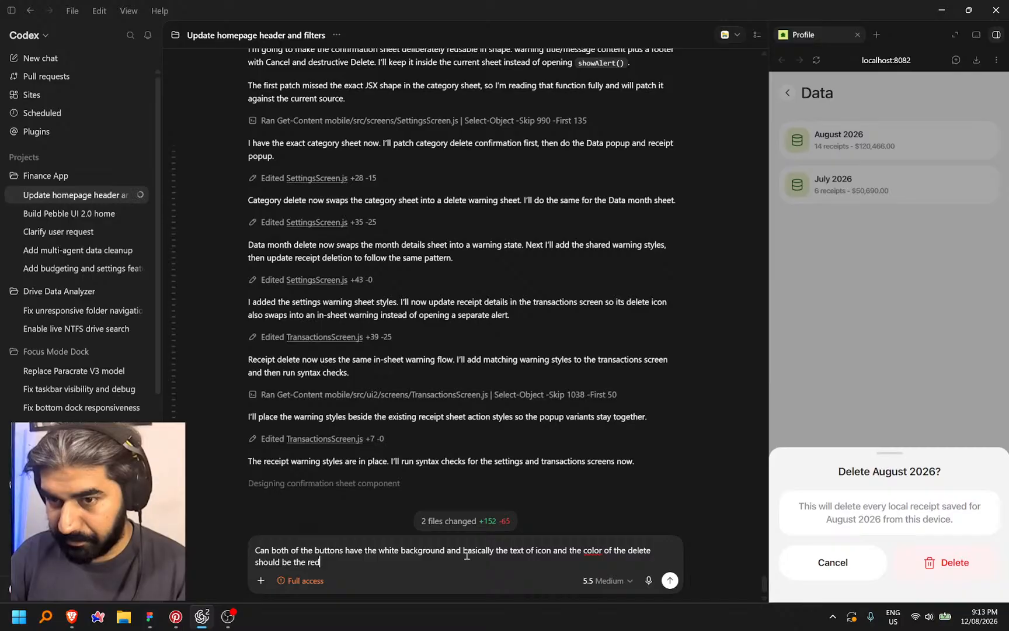
key(Return)
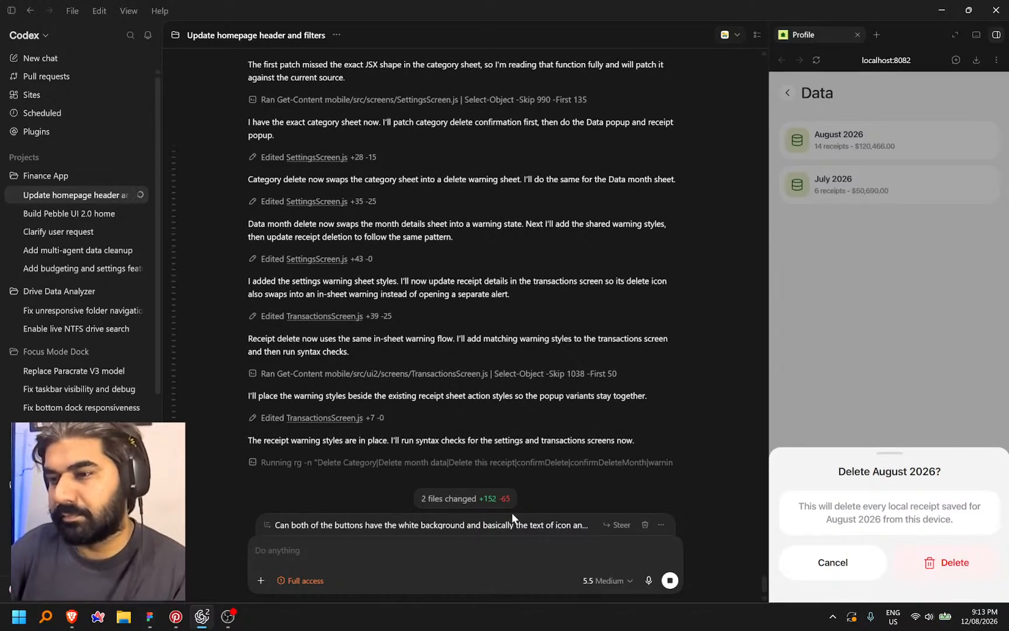
click(838, 562)
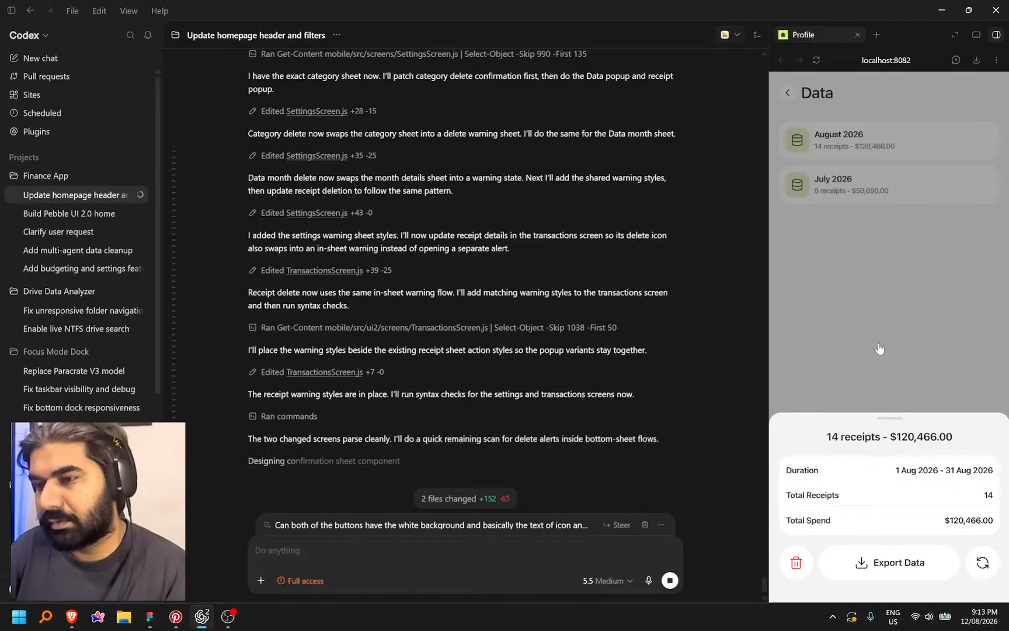
click(880, 256)
Test Cancel on July 2026's delete warning repeatedly, then dictate that Cancel should close every pop-up
click(880, 192)
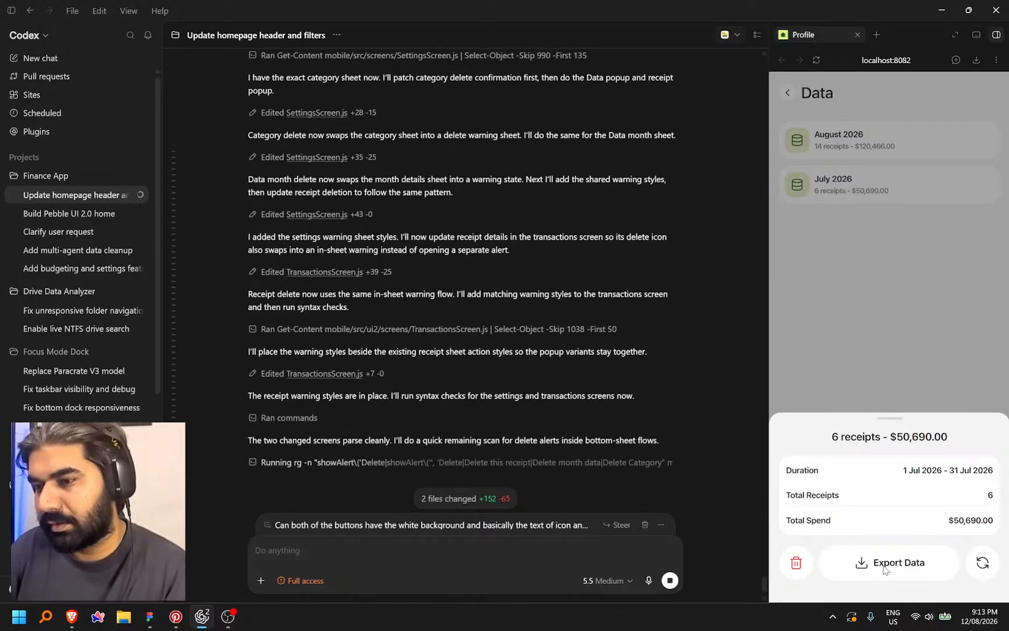
click(794, 563)
click(838, 569)
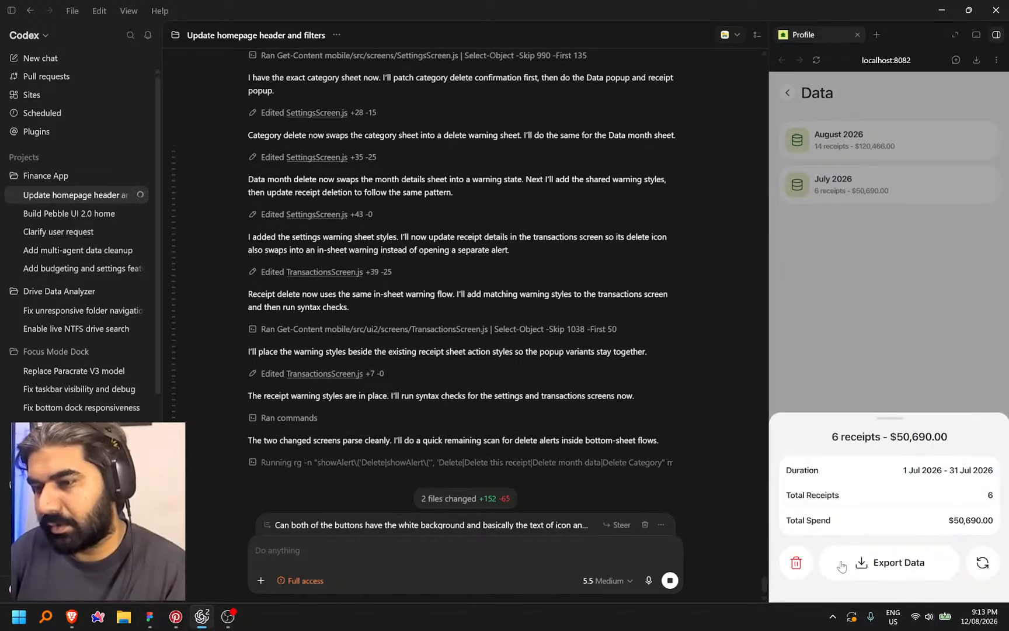
click(796, 564)
click(826, 562)
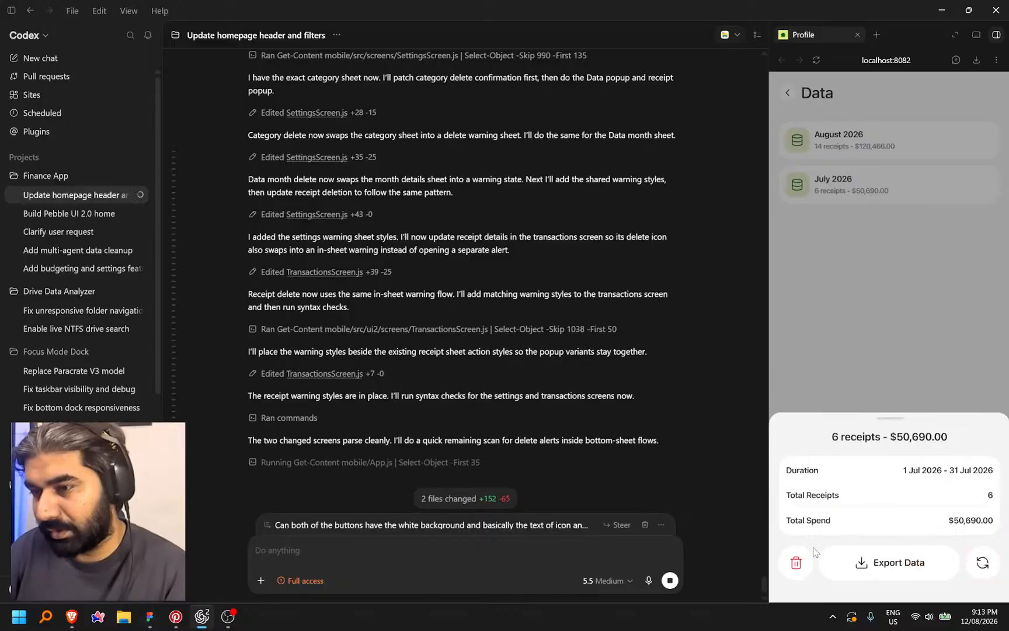
click(797, 564)
click(856, 420)
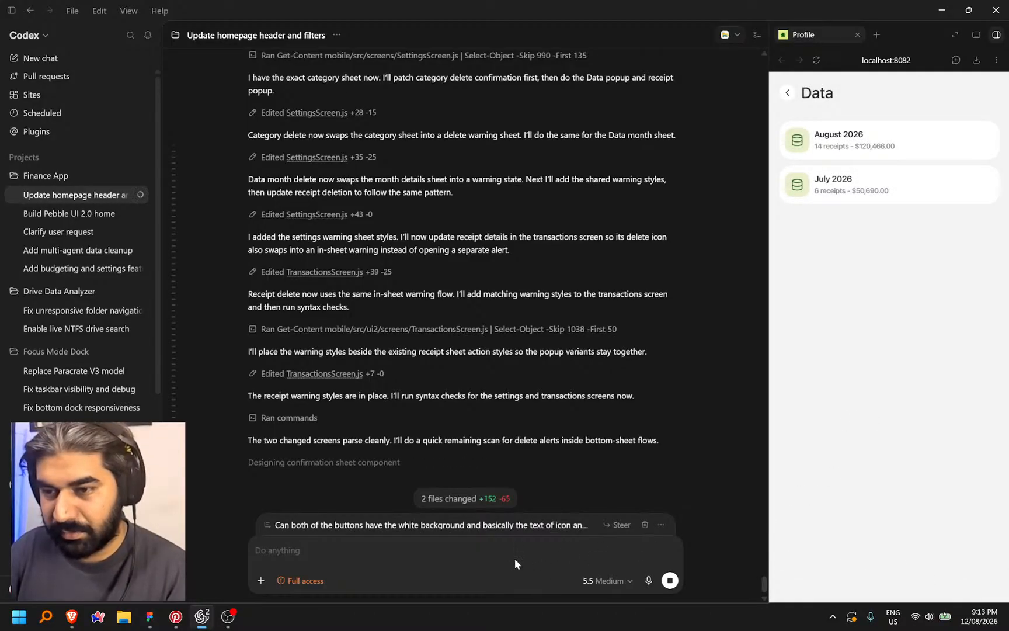
key(ctrl+super)
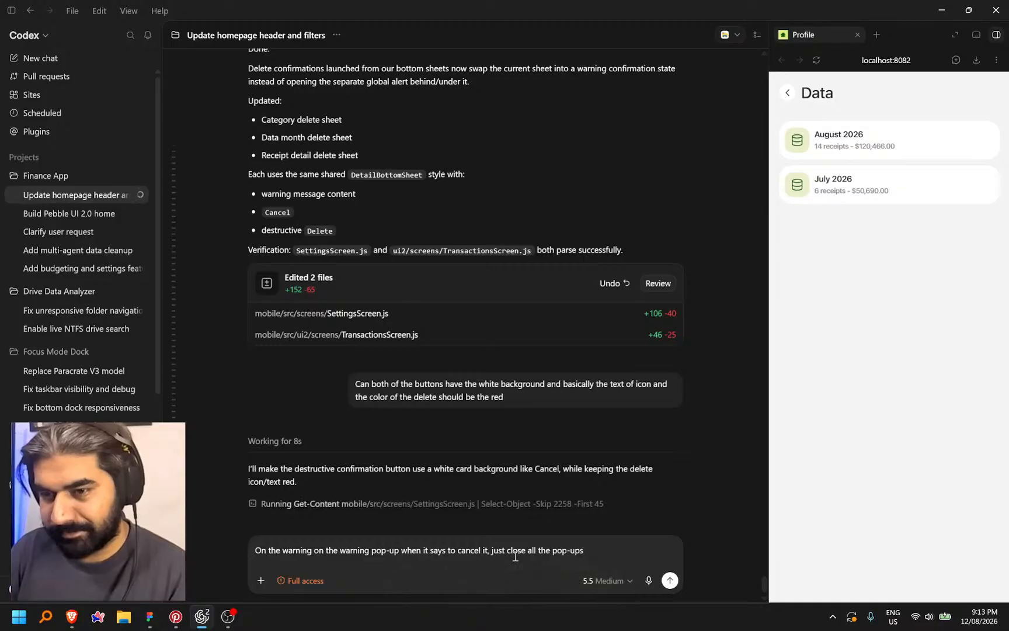
Queue the Cancel-closes-all-pop-ups request and recheck the August and July 2026 delete warnings
key(Return)
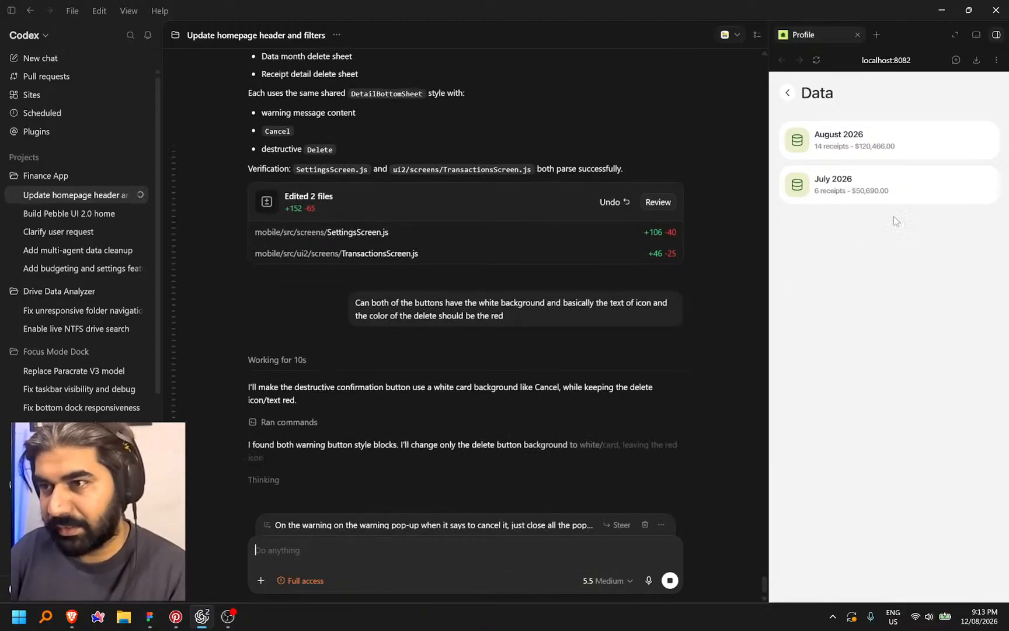
click(853, 144)
click(795, 563)
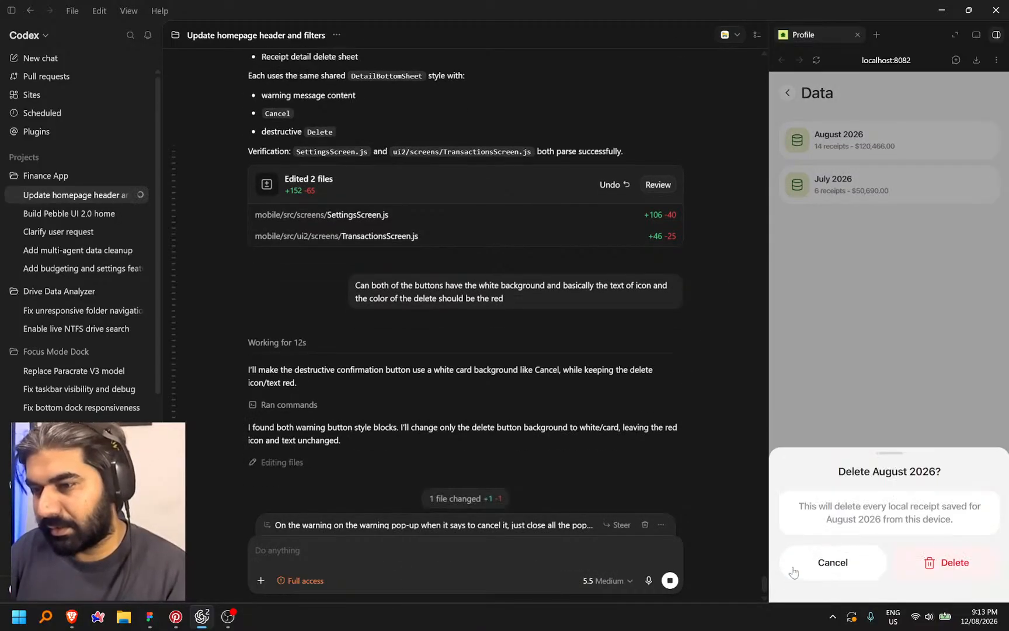
click(866, 398)
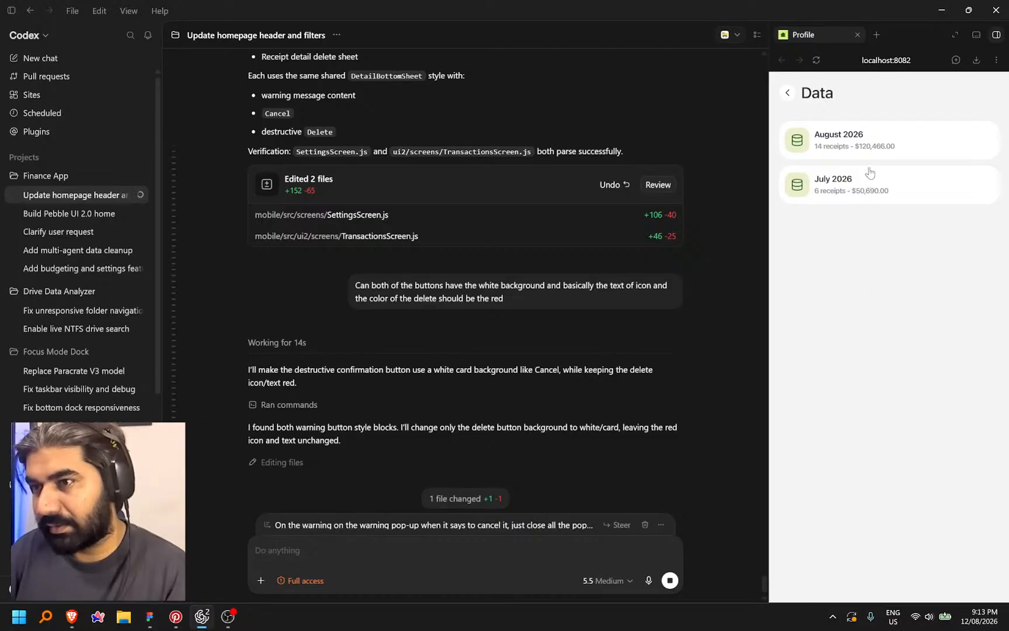
click(869, 192)
click(795, 563)
click(897, 383)
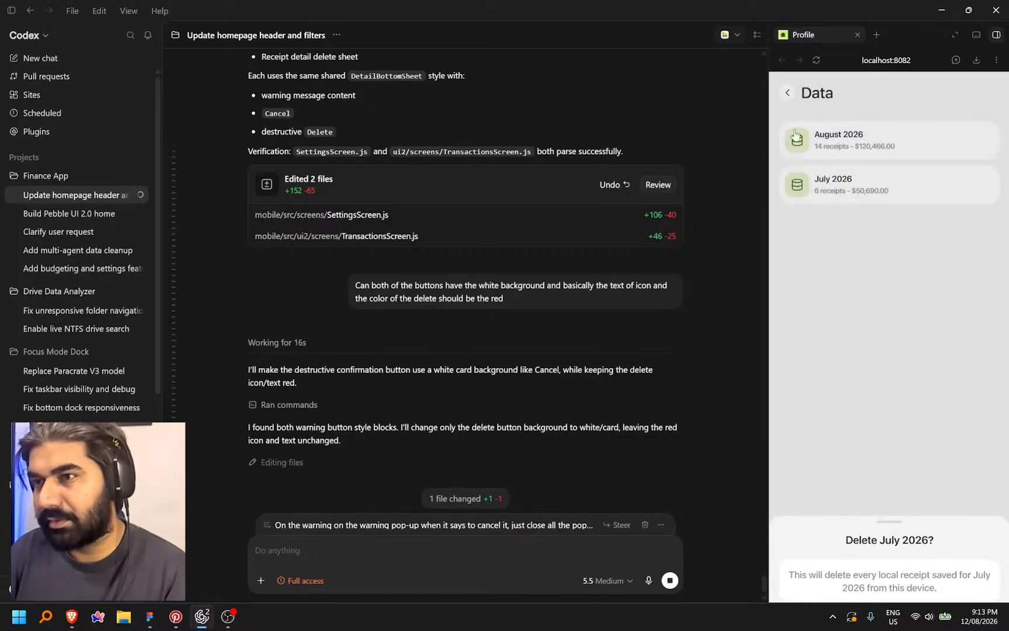
Toggle the Figma receipt's delete warning with Cancel repeatedly, then begin dictating the animation request
click(787, 92)
click(848, 575)
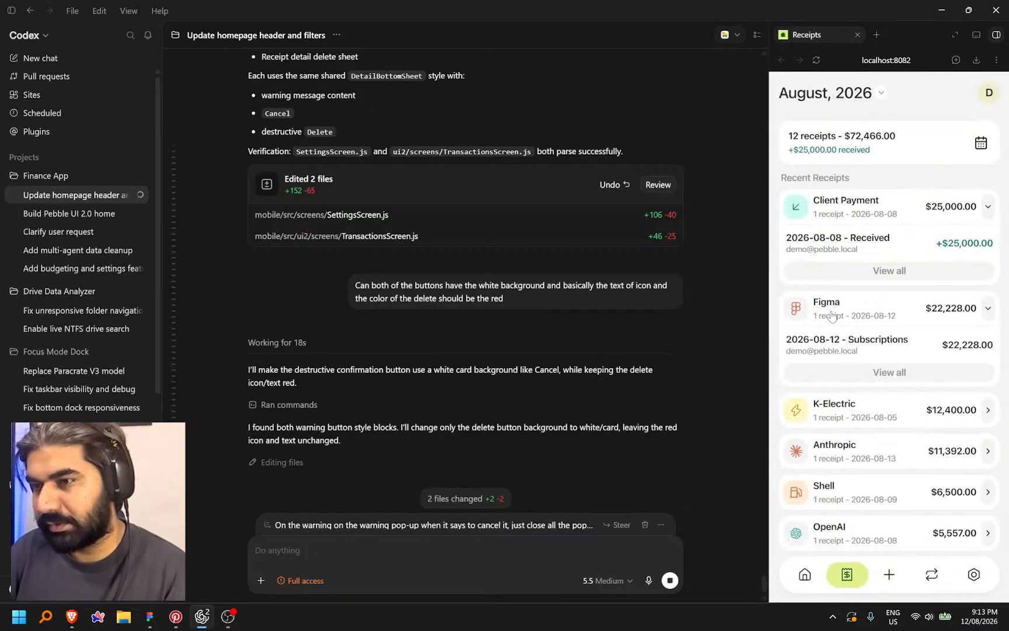
click(899, 342)
click(795, 565)
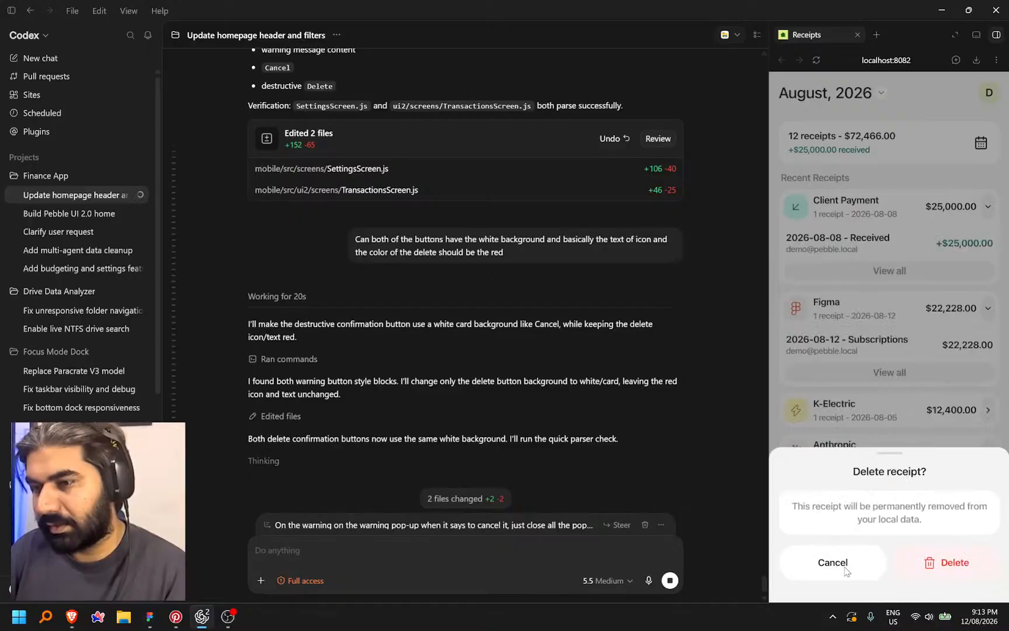
click(839, 568)
click(797, 566)
click(845, 560)
click(796, 569)
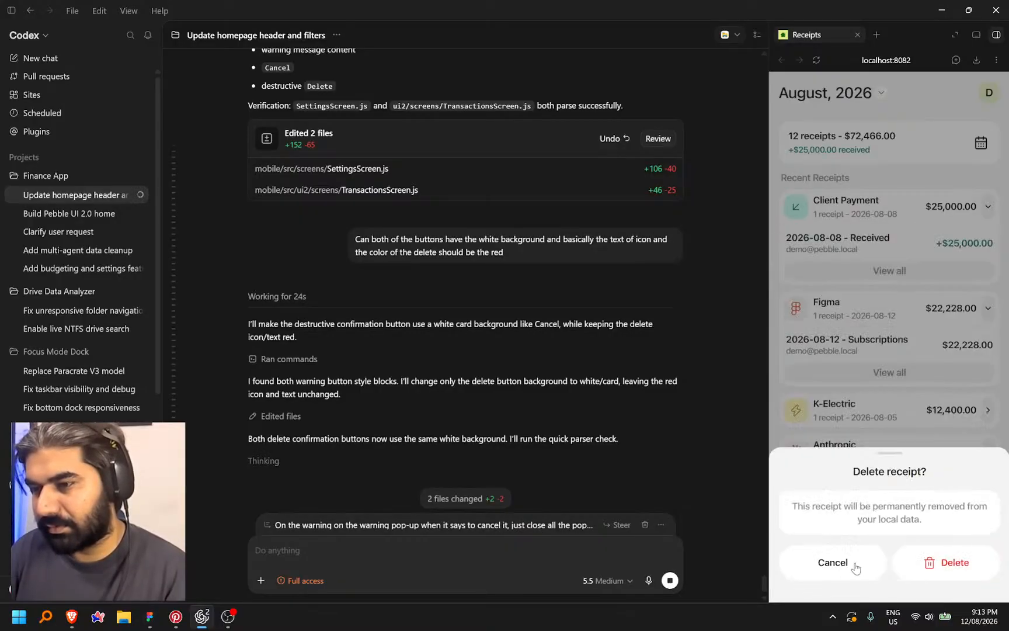
click(823, 569)
click(796, 567)
click(867, 568)
click(795, 569)
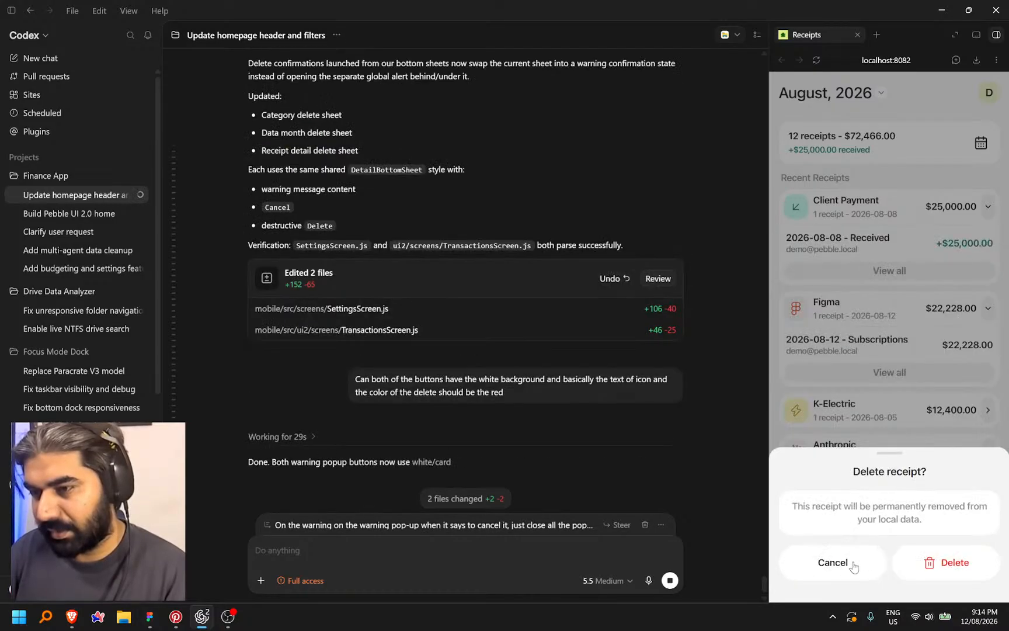
click(856, 564)
click(796, 569)
click(862, 564)
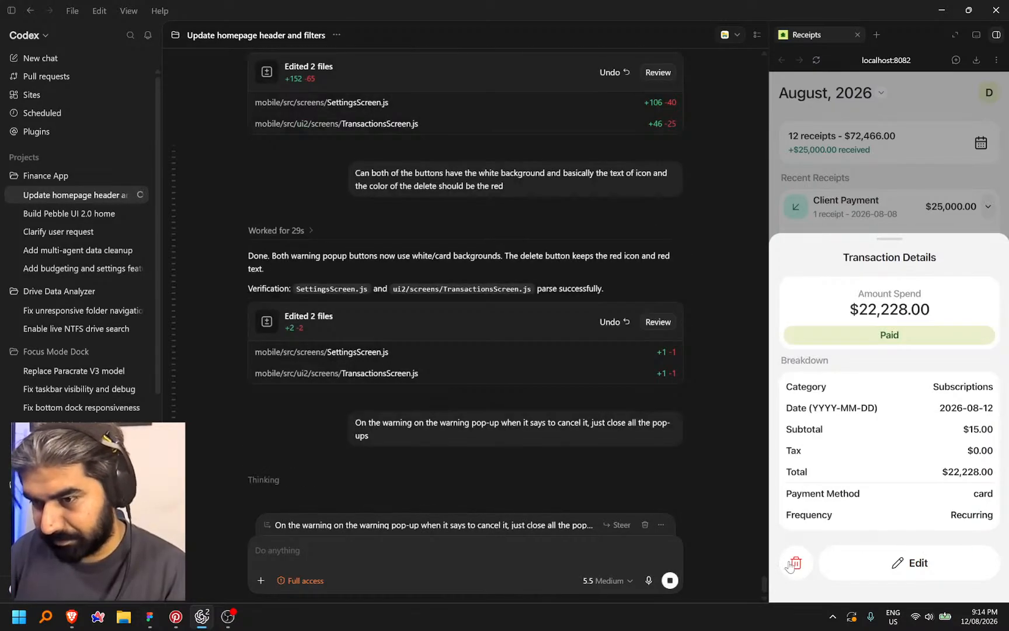
click(796, 570)
key(ctrl+super)
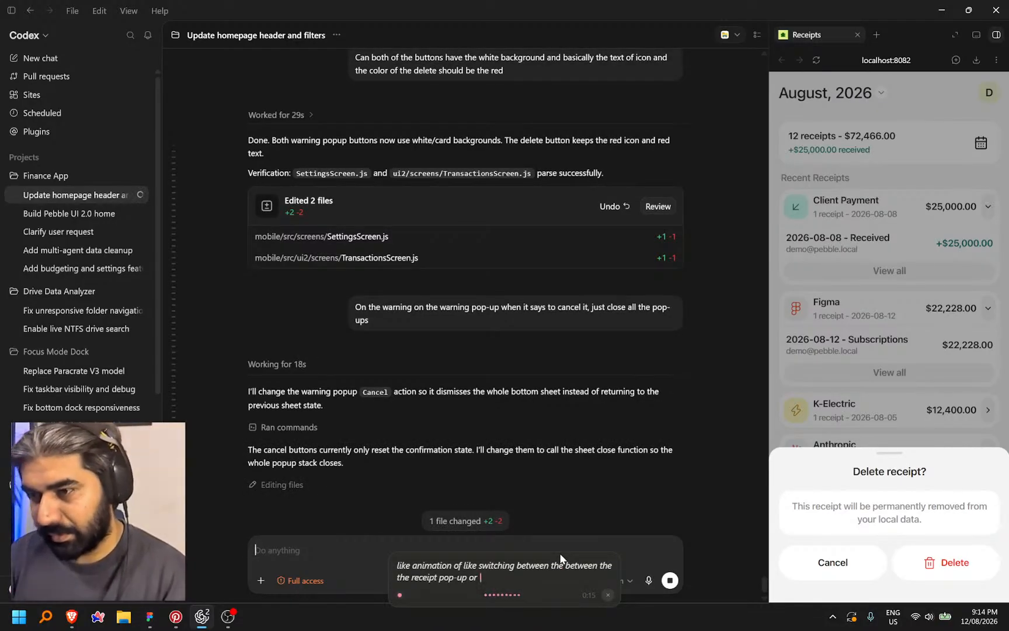
Send the animation request and confirm Cancel closes the Figma receipt's whole delete sheet
key(ctrl+space)
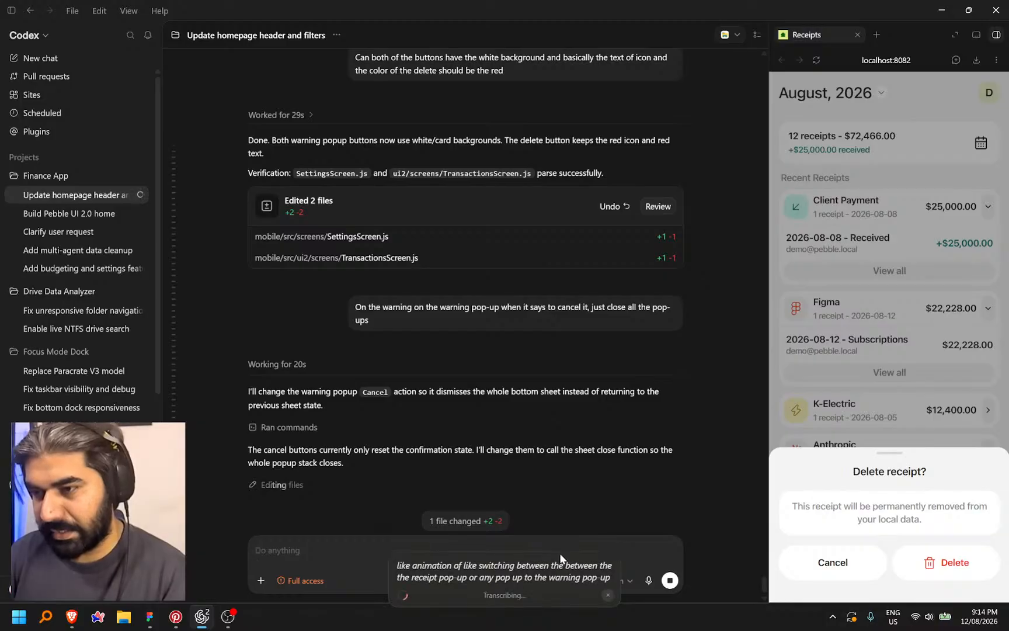
key(Return)
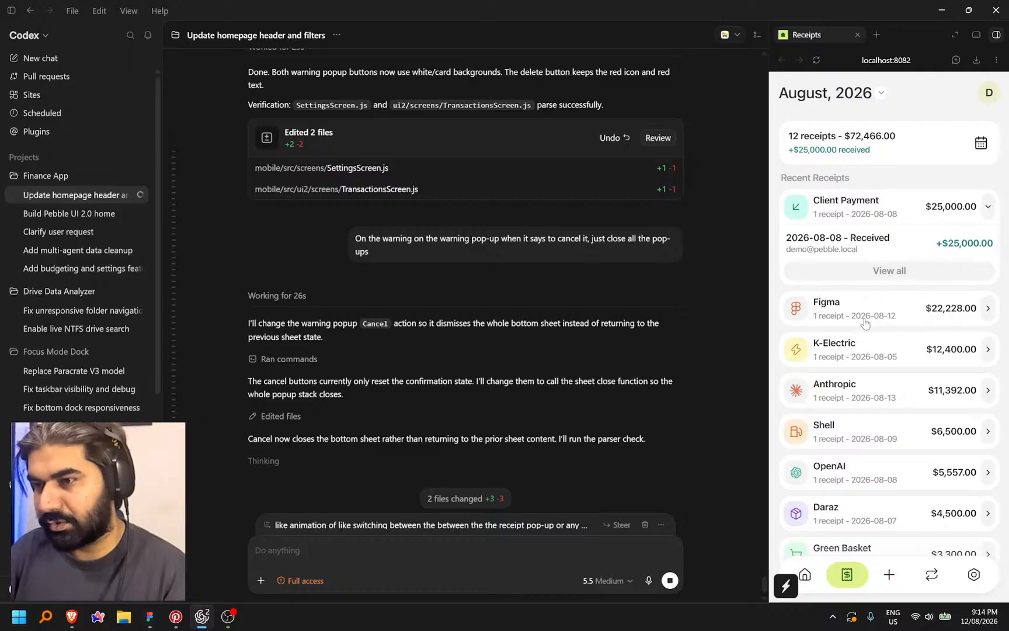
click(865, 323)
click(835, 342)
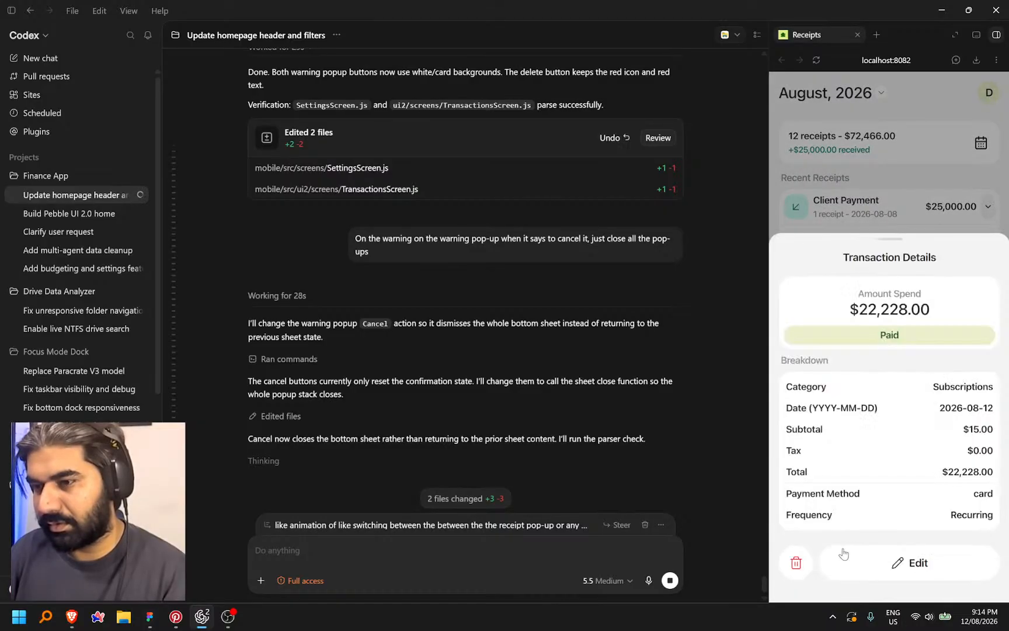
click(794, 566)
click(856, 569)
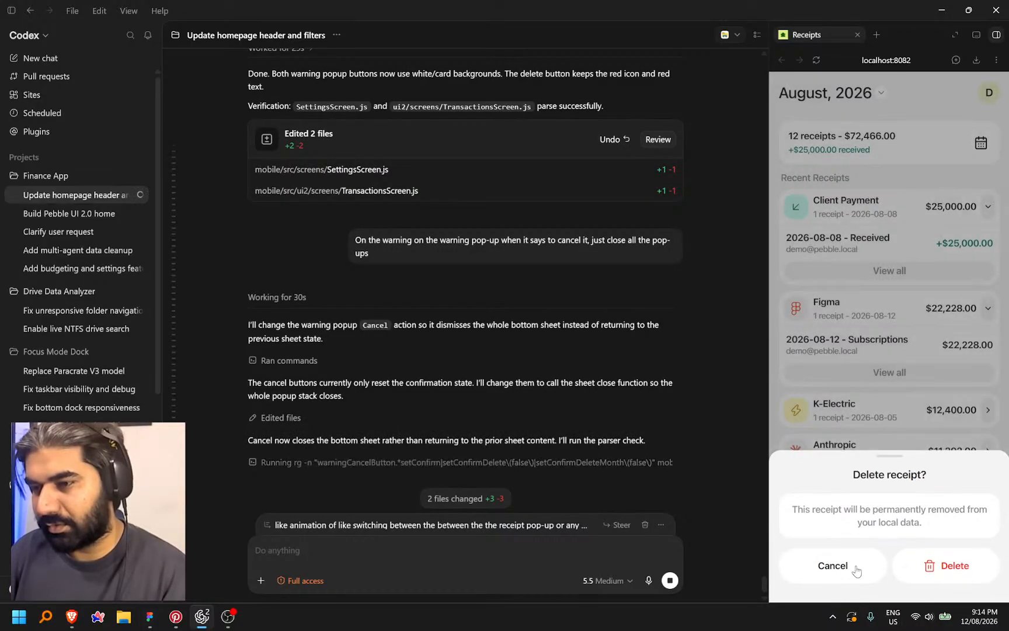
click(874, 350)
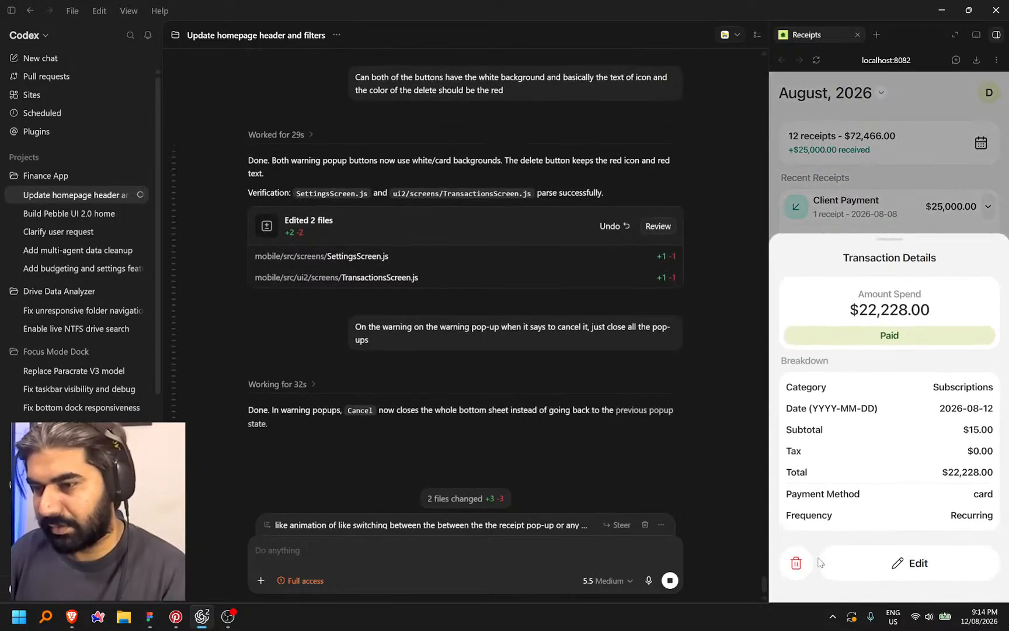
click(796, 563)
click(823, 561)
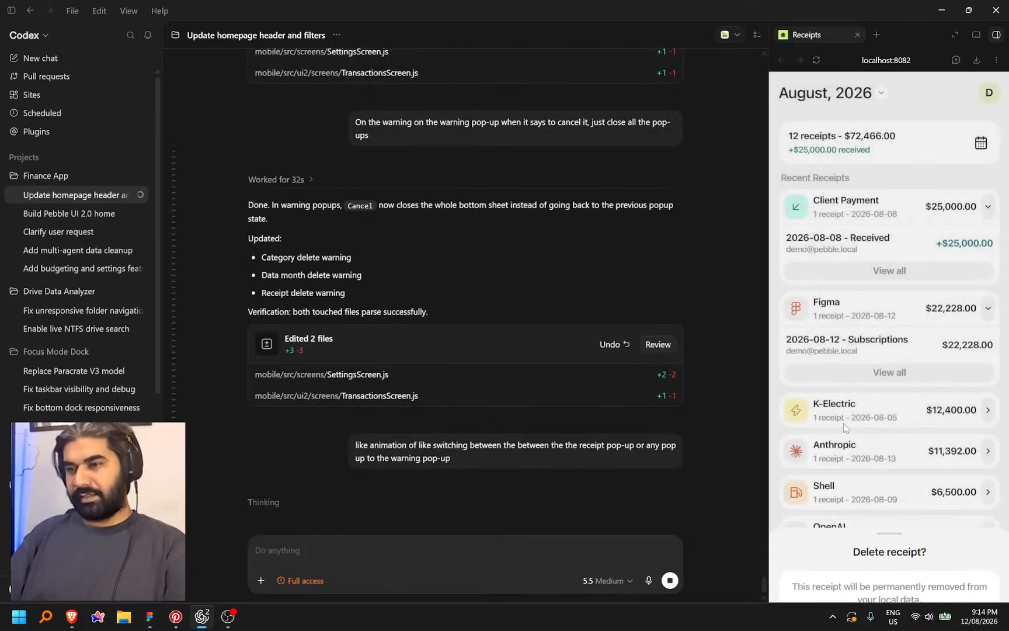
Toggle the receipts week filter and browse the subscriptions, log expense, settings and home screens
click(981, 147)
click(980, 149)
click(980, 150)
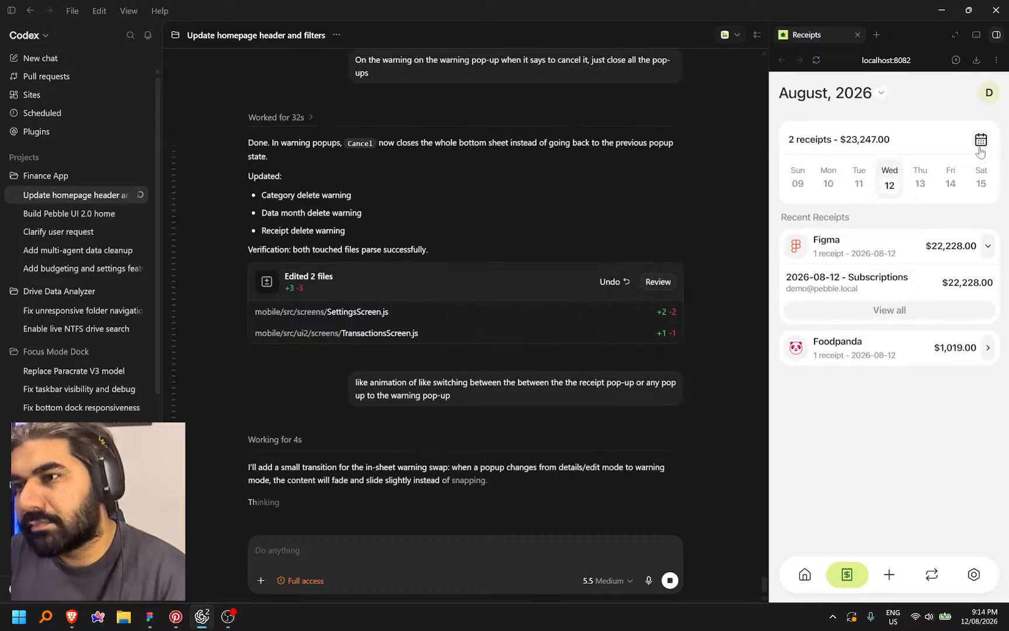
click(980, 147)
click(933, 576)
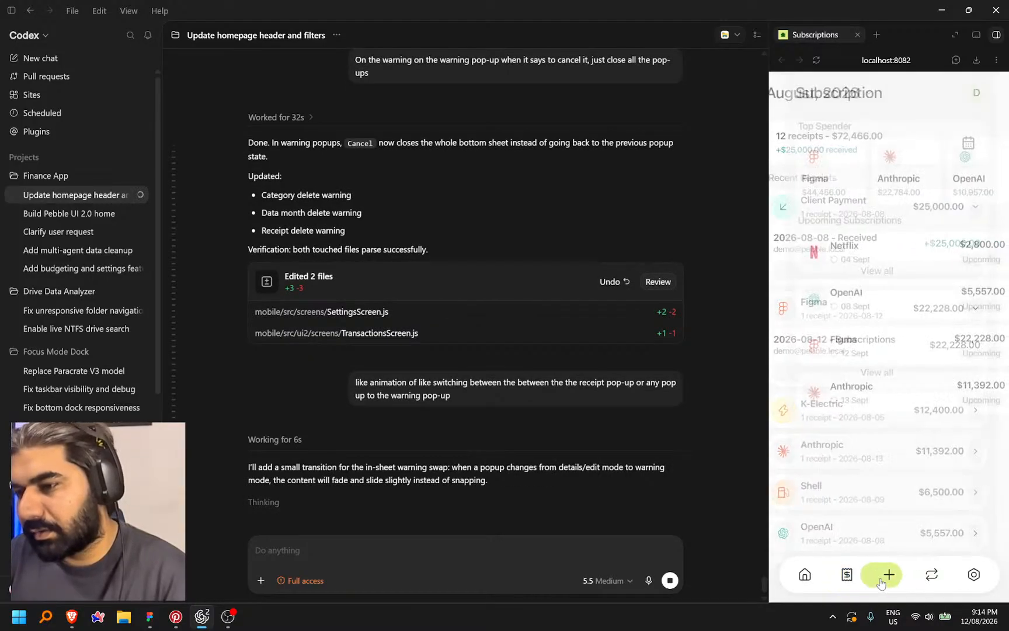
click(889, 574)
click(973, 575)
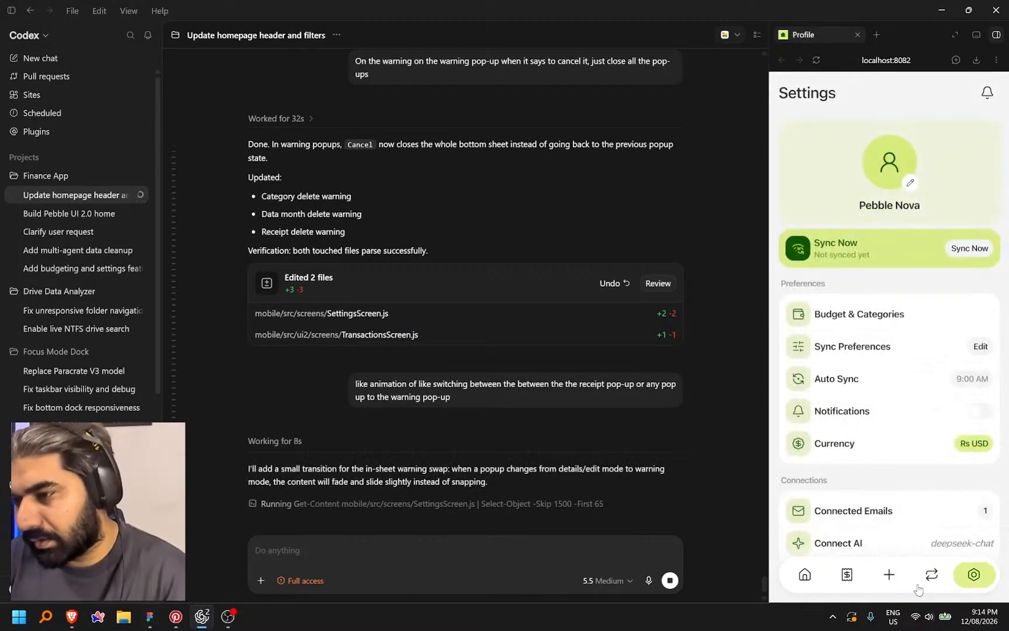
click(804, 576)
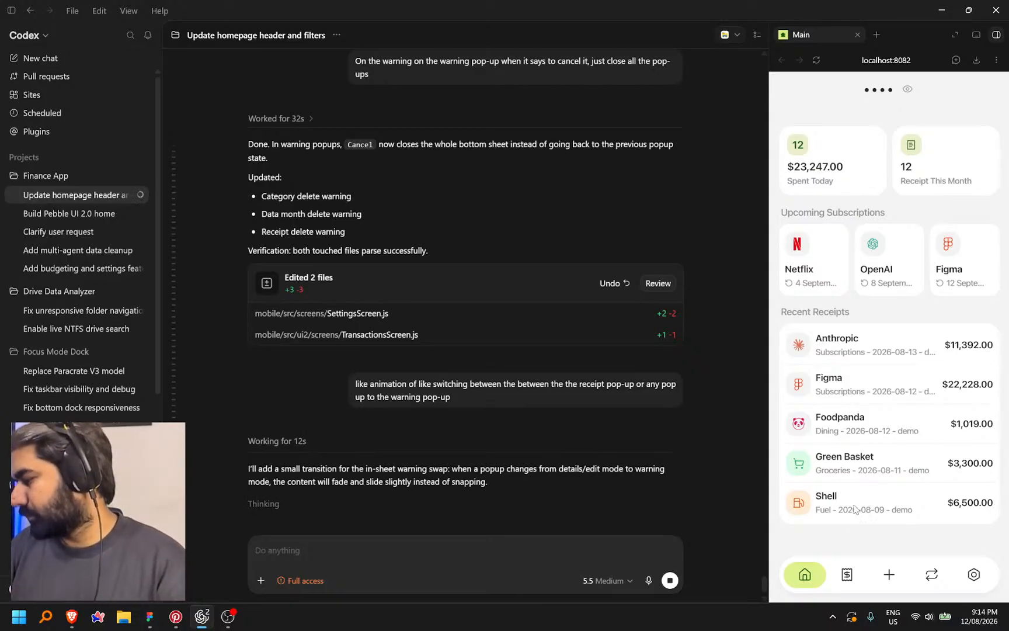
Browse Settings, the Data screen's August 2026 summary, and Notifications in the preview
click(979, 582)
scroll(909, 400, down, 4)
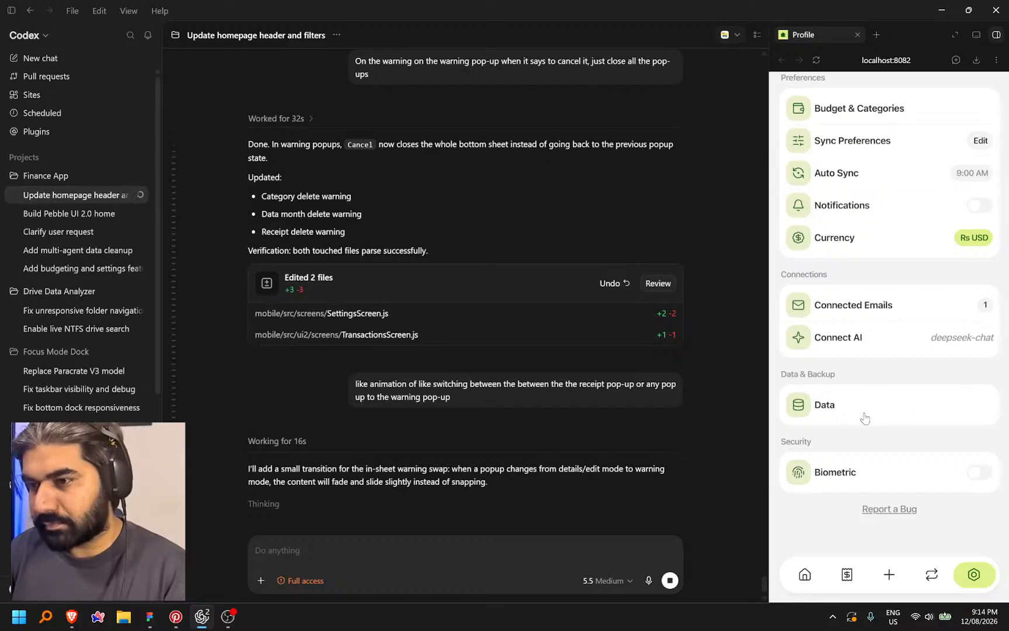
click(864, 416)
click(868, 129)
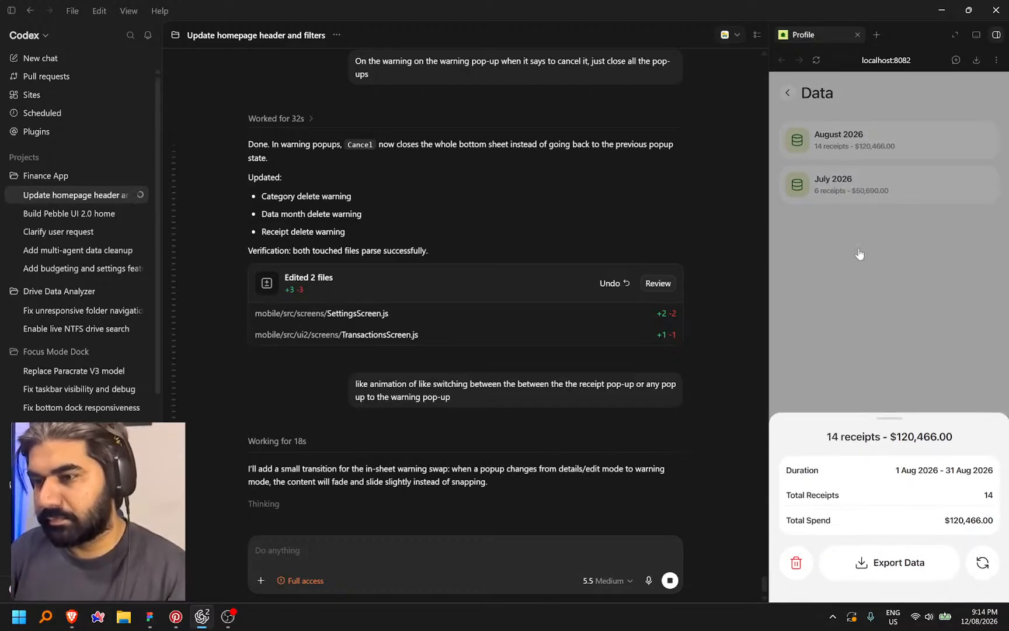
click(860, 252)
click(788, 94)
scroll(894, 502, down, 3)
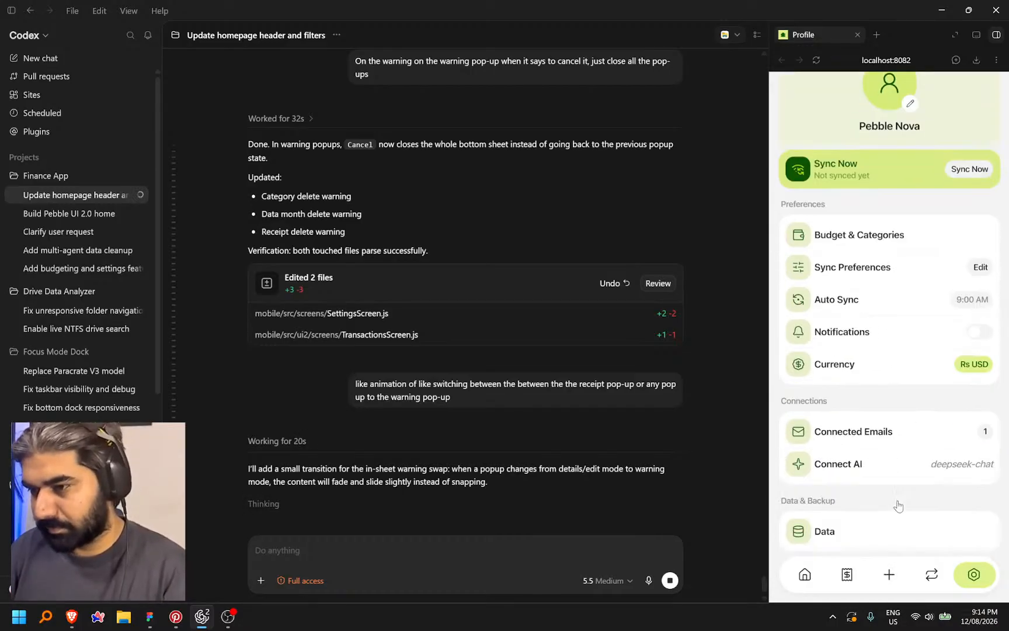
scroll(905, 408, up, 4)
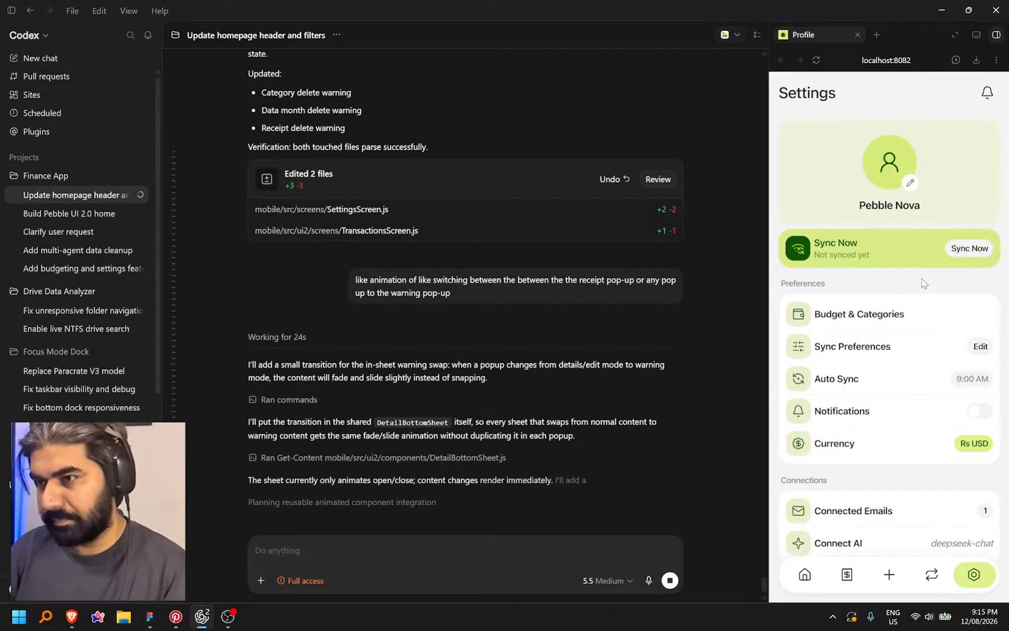
click(985, 95)
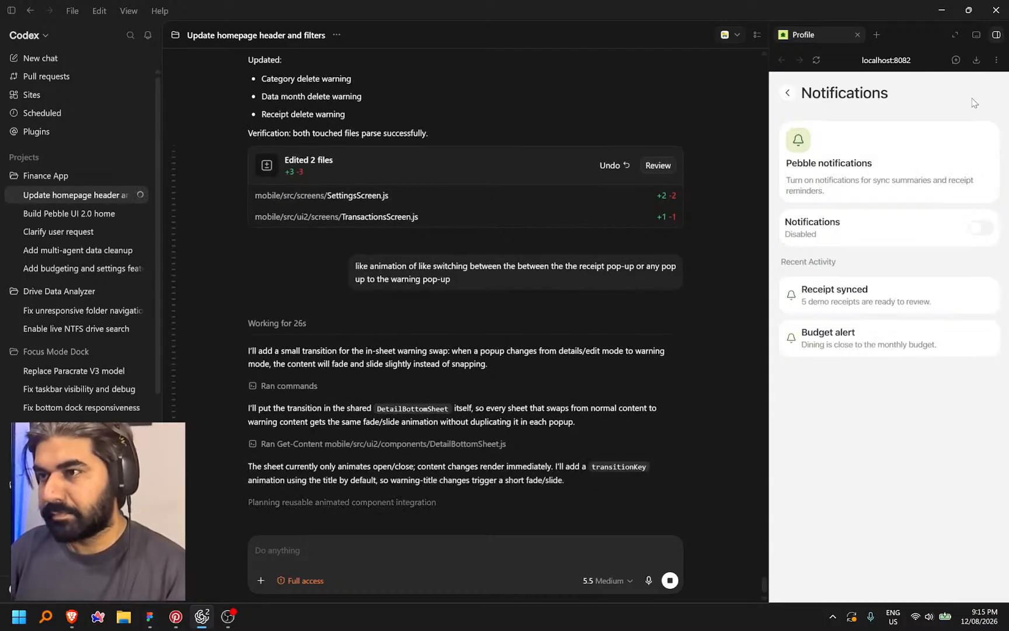
click(789, 96)
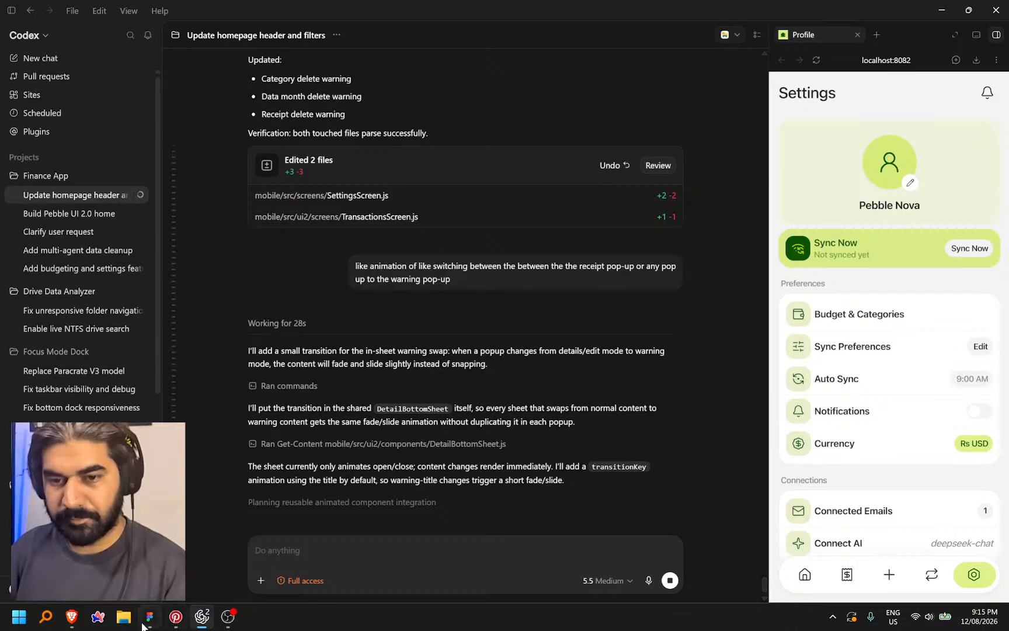
Check the Save API Key text in the Pebble Figma file, then select the 'reload' search on Lucide
click(144, 623)
click(759, 263)
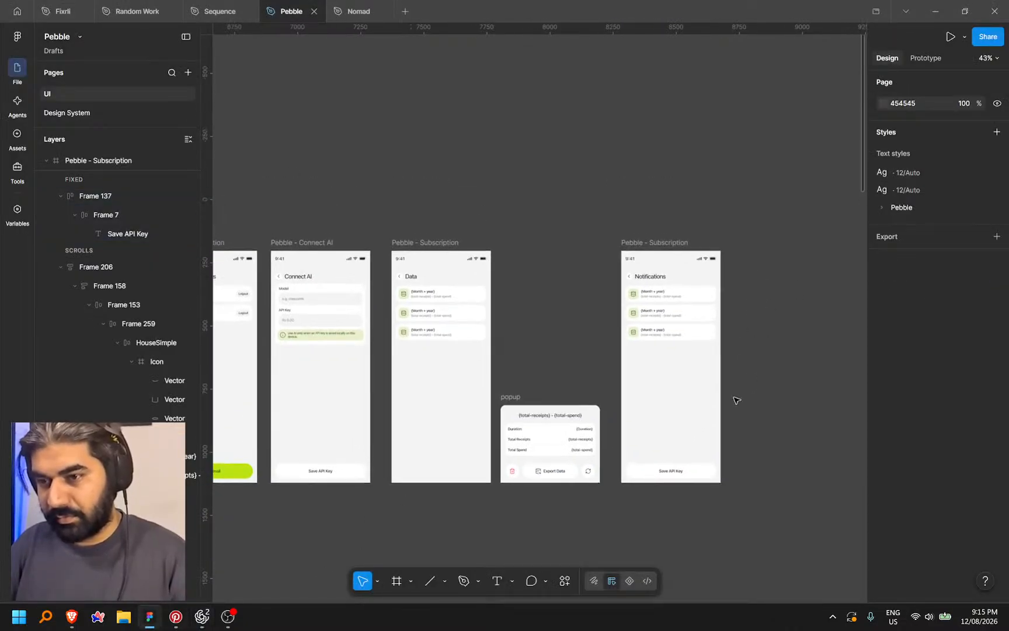
scroll(669, 461, up, 5)
double_click(664, 452)
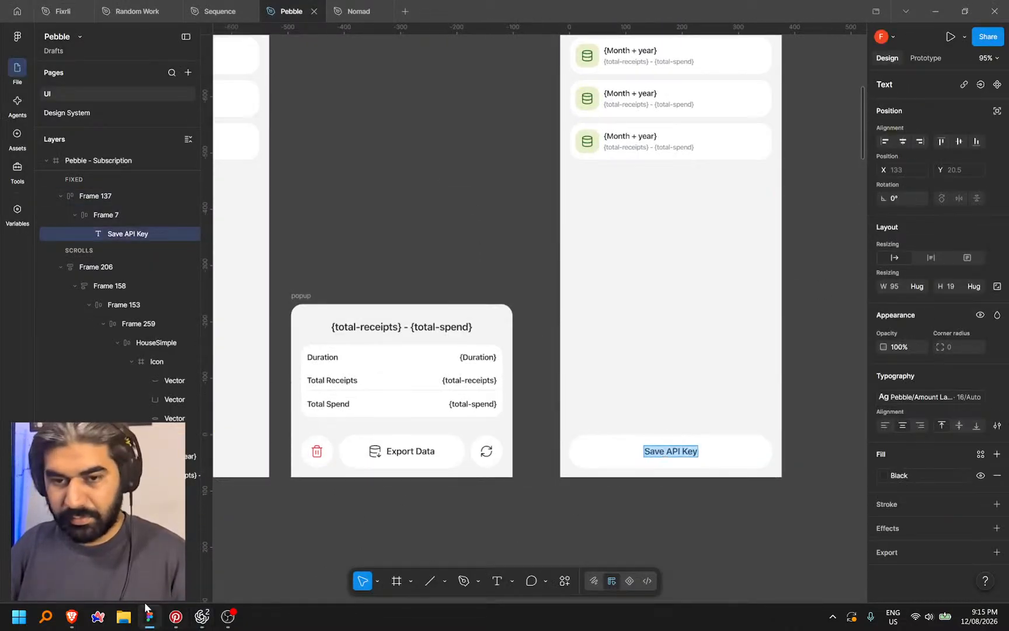
click(72, 617)
double_click(348, 147)
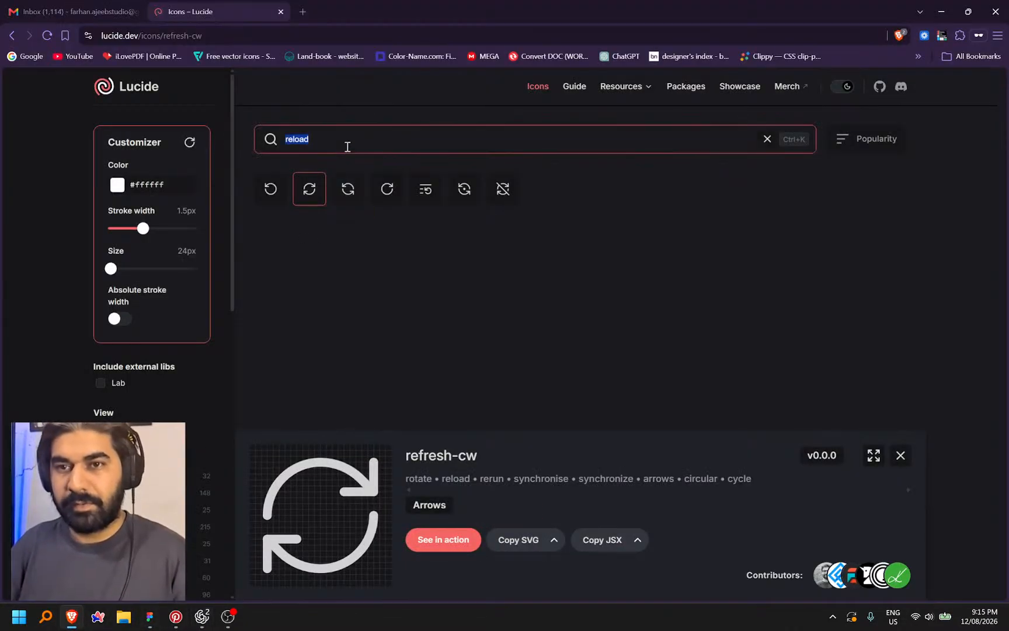